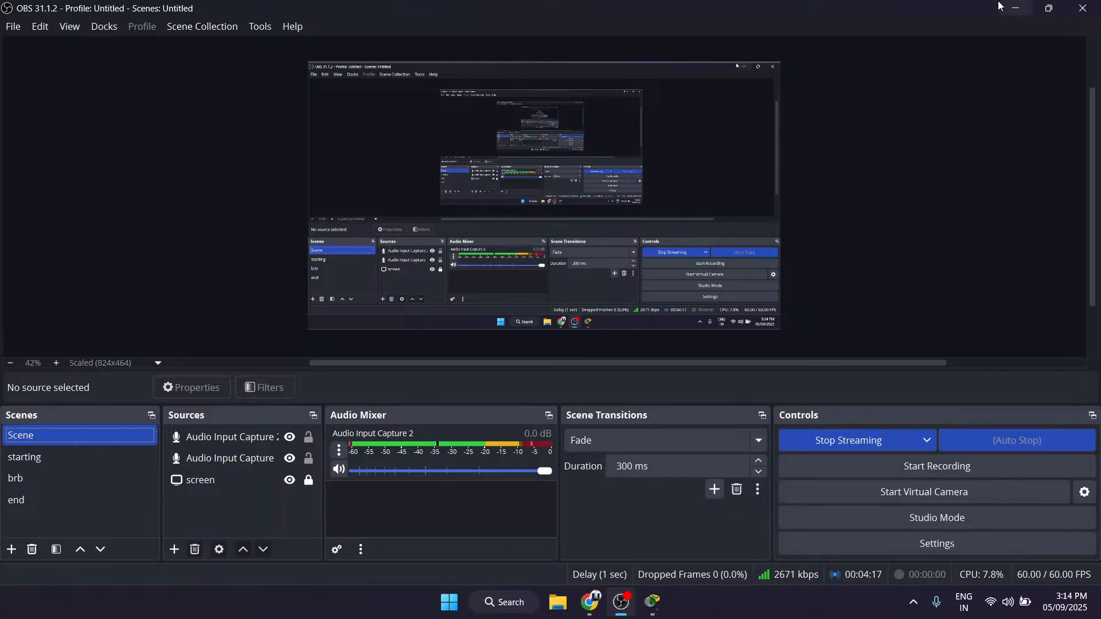
# Step: Switch to Packet Tracer and examine the Hub0 network and the direct link between PC8 and PC9
pyautogui.click(1012, 5)
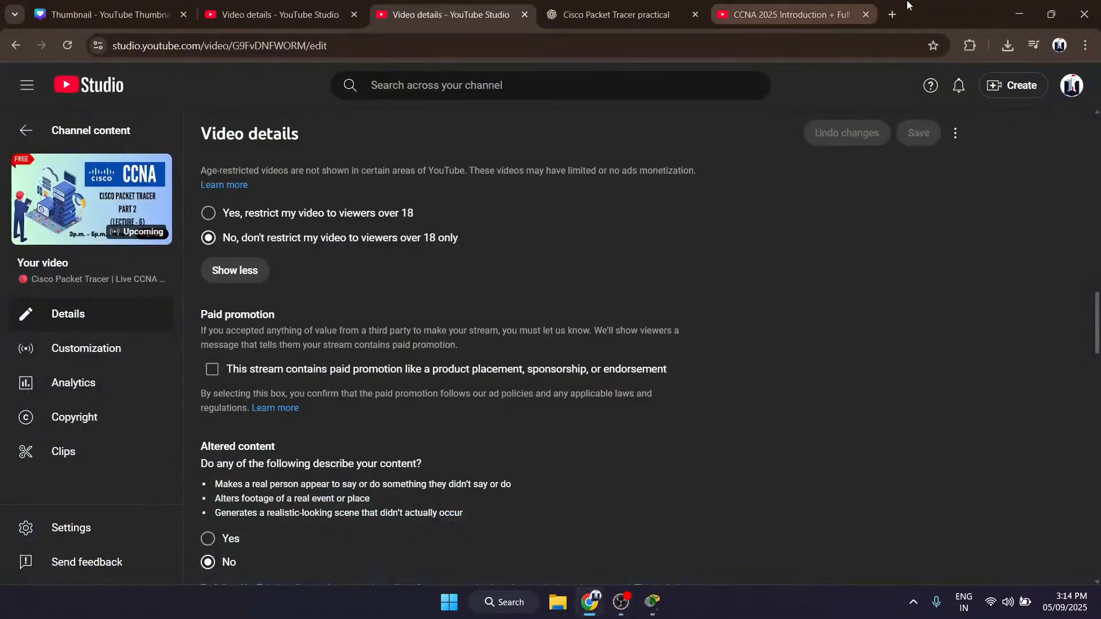
pyautogui.click(1084, 14)
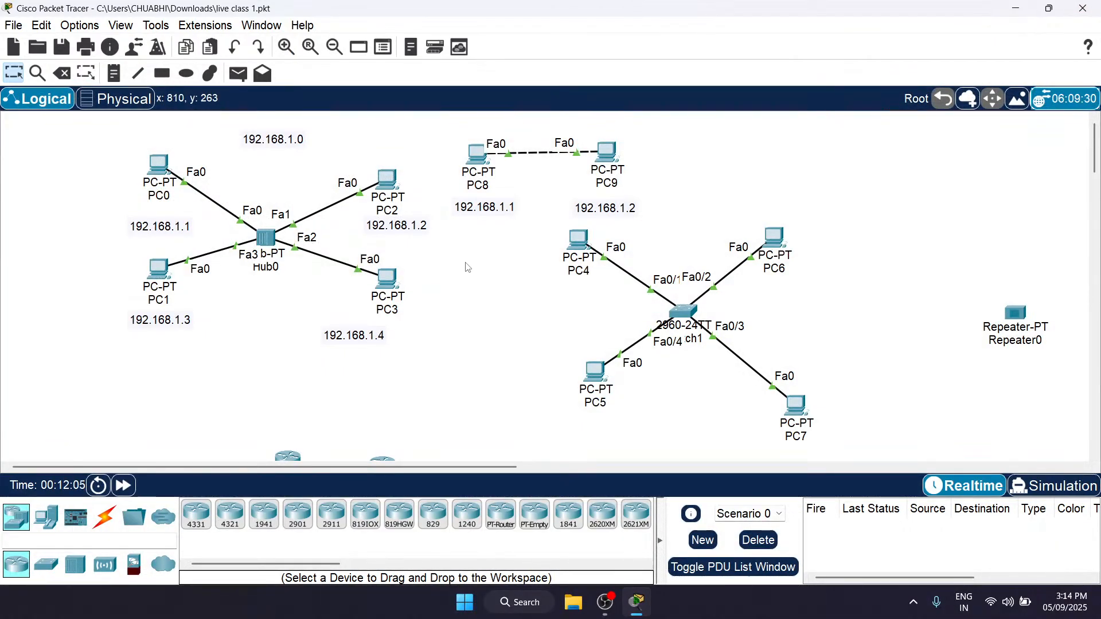
pyautogui.scroll(4, 614, 148)
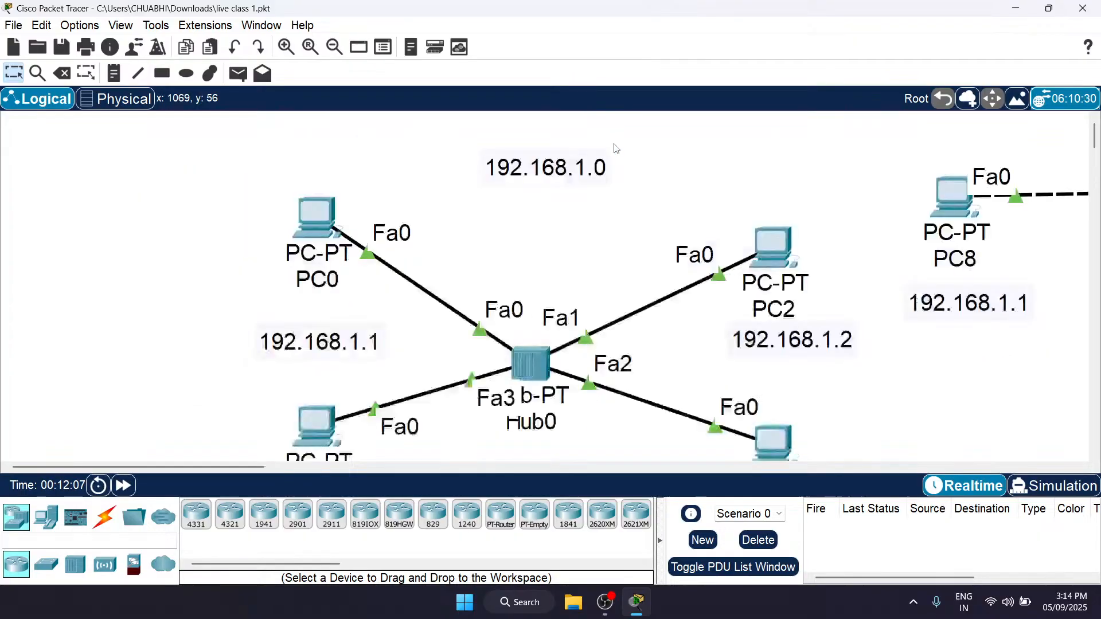
pyautogui.hscroll(15, 615, 148)
pyautogui.hscroll(-5, 615, 148)
pyautogui.scroll(-2, 615, 148)
pyautogui.hscroll(-10, 614, 148)
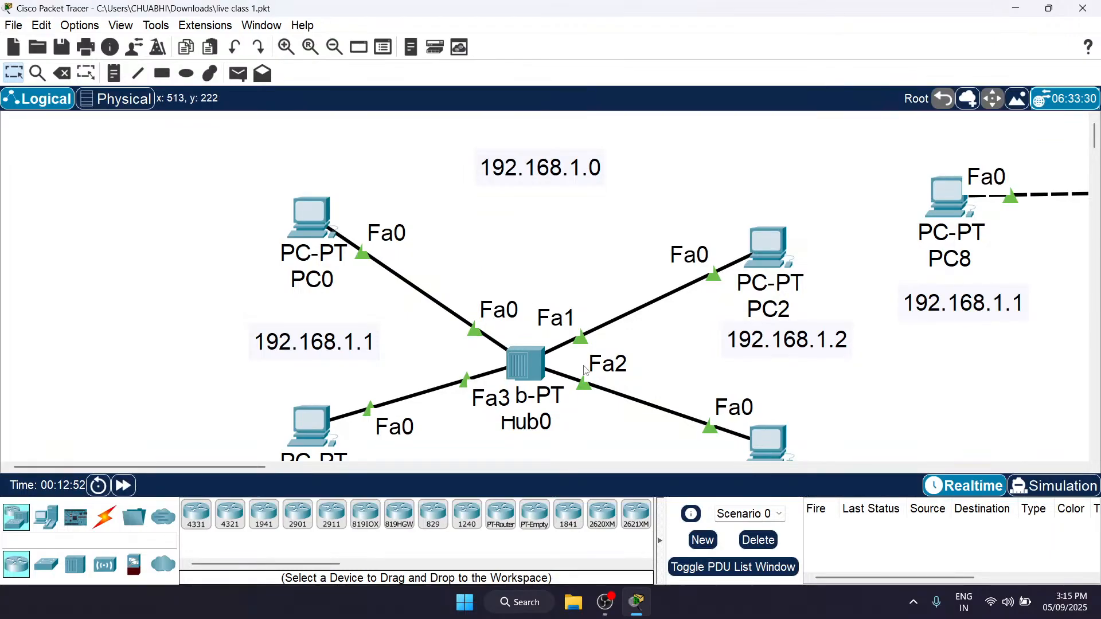
pyautogui.hscroll(10, 585, 370)
pyautogui.hscroll(-3, 155, 184)
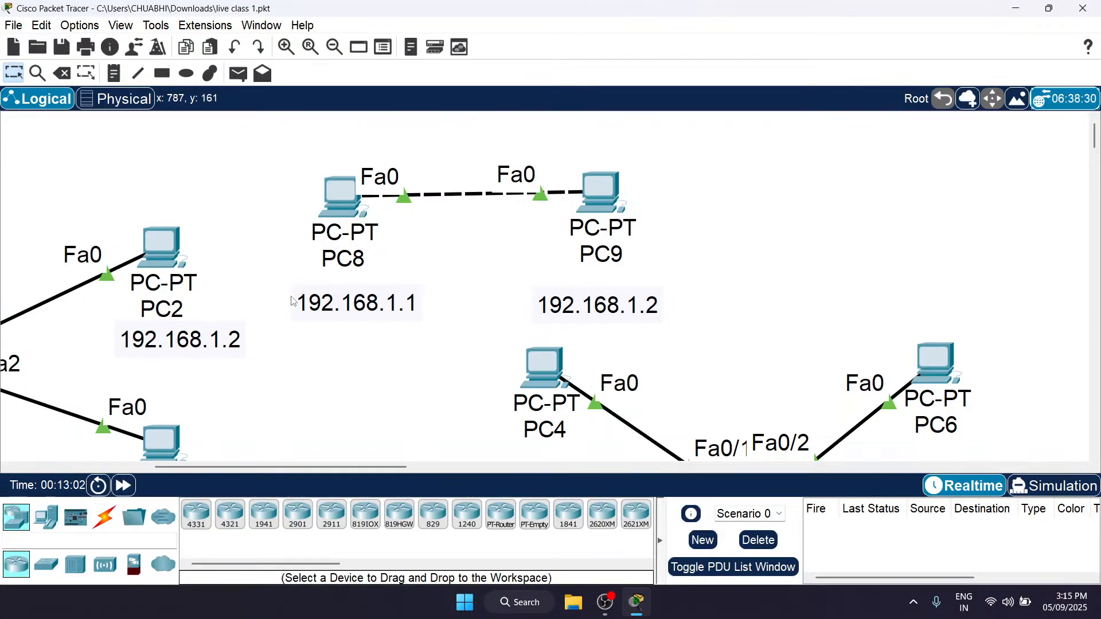
pyautogui.hscroll(-10, 481, 320)
pyautogui.hscroll(10, 481, 320)
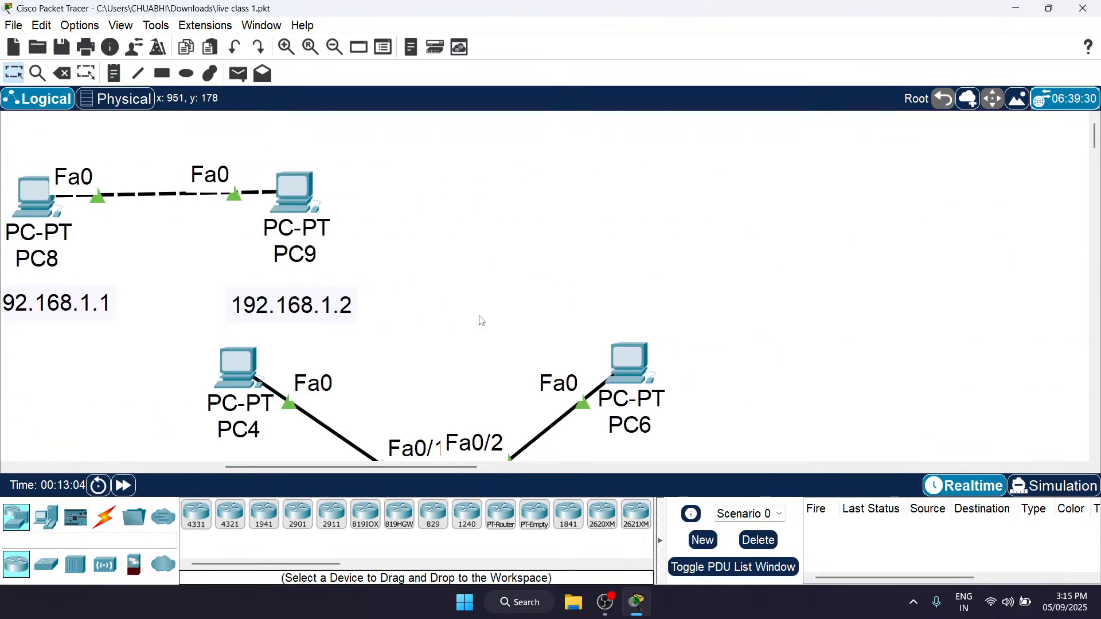
pyautogui.hscroll(-5, 481, 320)
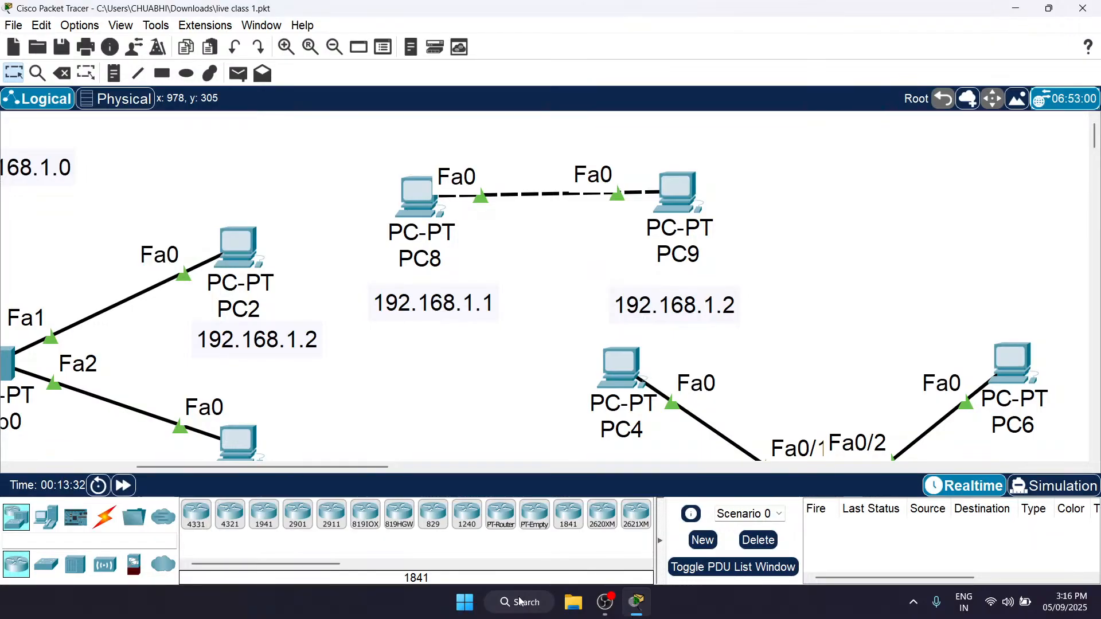
pyautogui.scroll(-1, 484, 386)
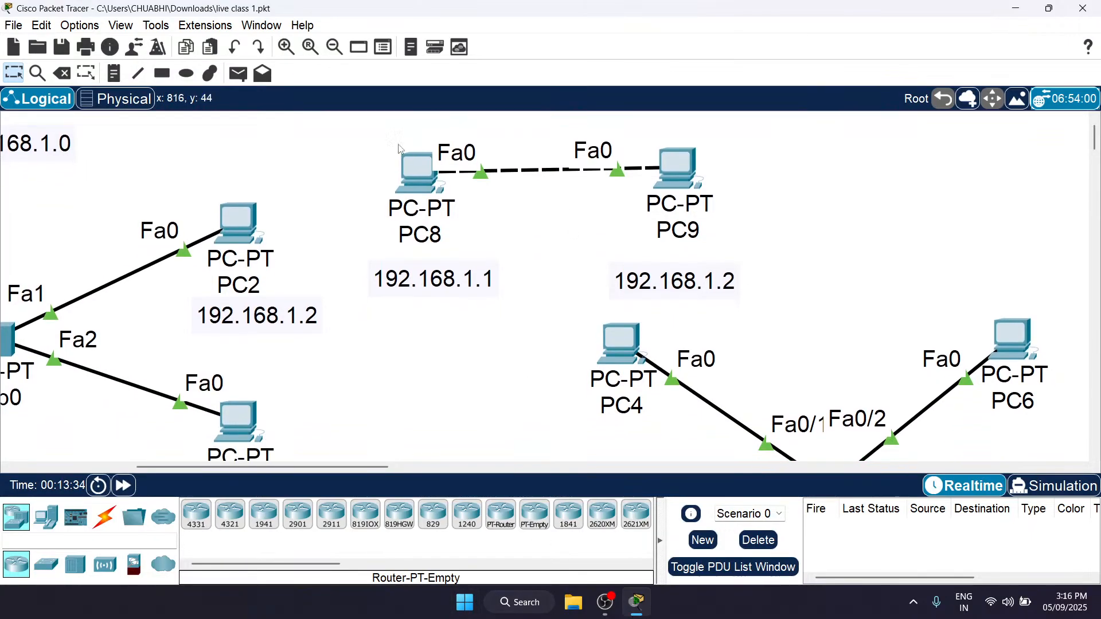
# Step: Open Notepad full screen with a new blank document and enlarge its text view to 330%
pyautogui.click(516, 606)
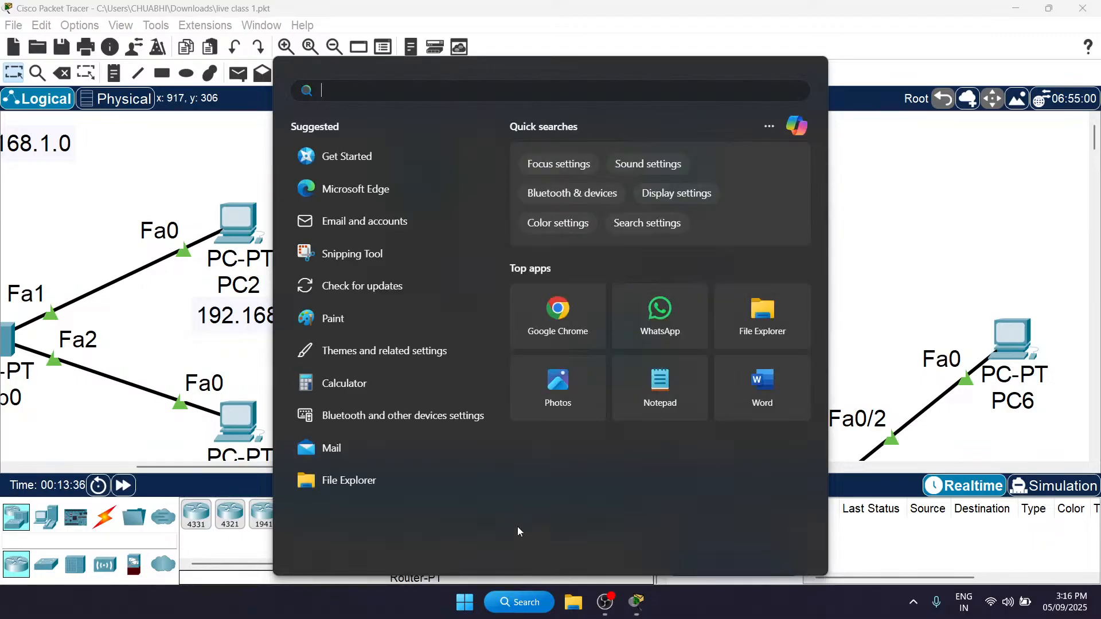
pyautogui.write('notepad')
pyautogui.press('Escape')
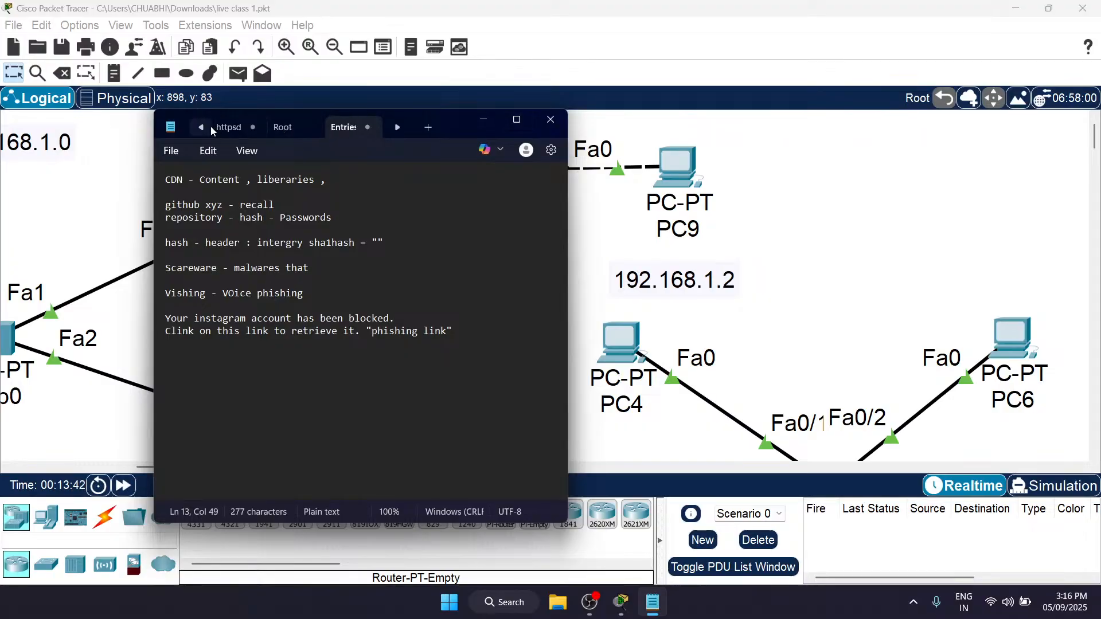
pyautogui.click(227, 127)
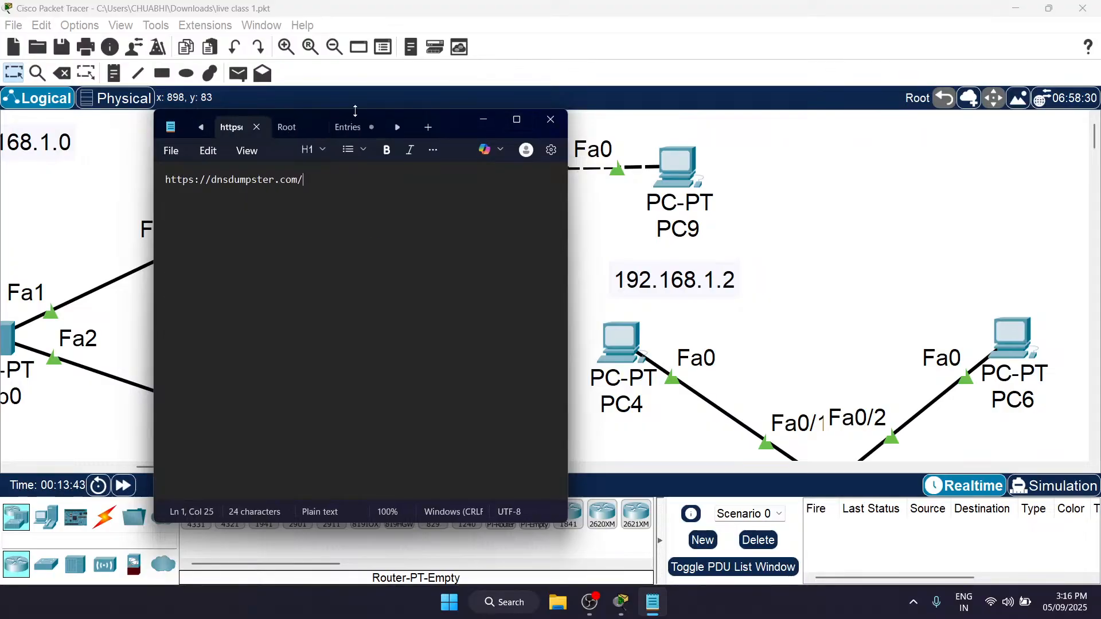
pyautogui.click(516, 119)
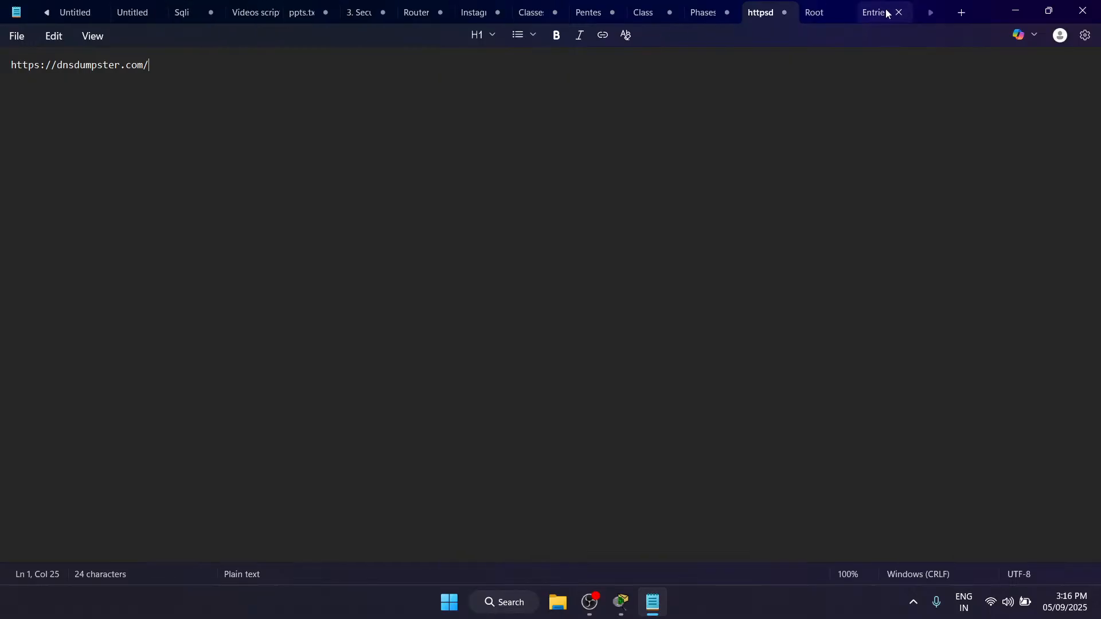
pyautogui.click(958, 12)
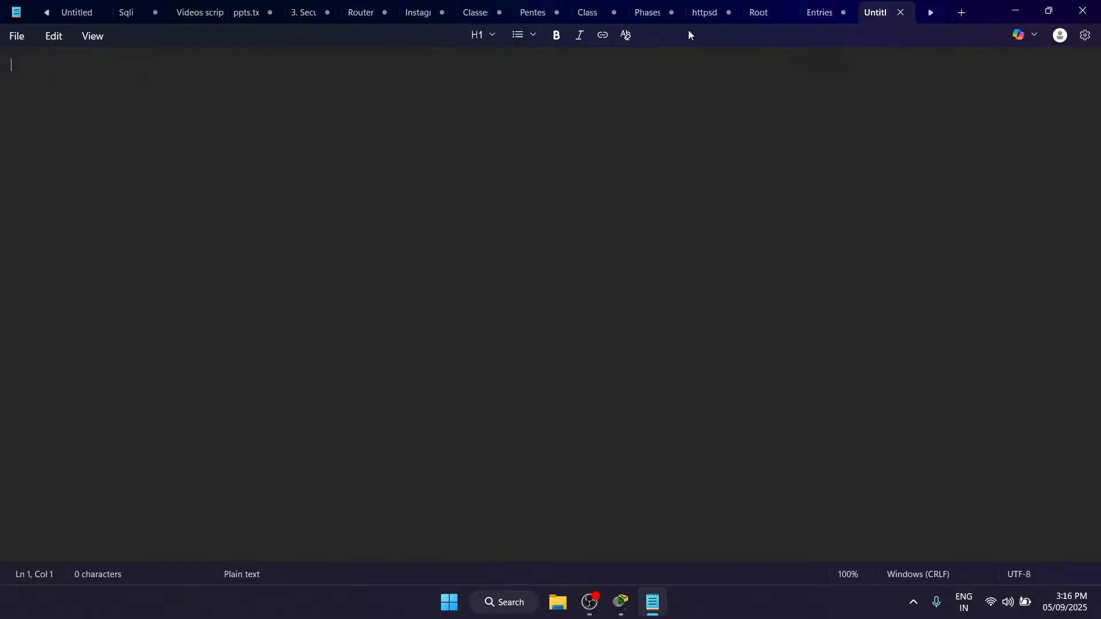
pyautogui.scroll(10, 271, 190)
# Step: Write the first note line "Same kind of Devices - Cross over Cable"
pyautogui.write('Same i')
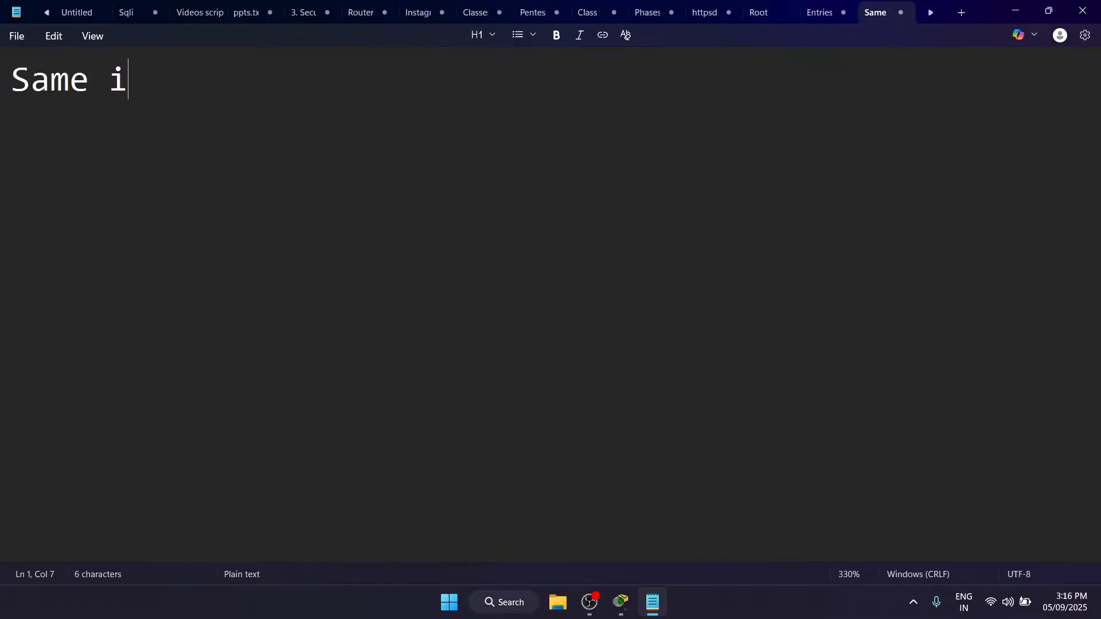
pyautogui.press('BackSpace')
pyautogui.write('kind')
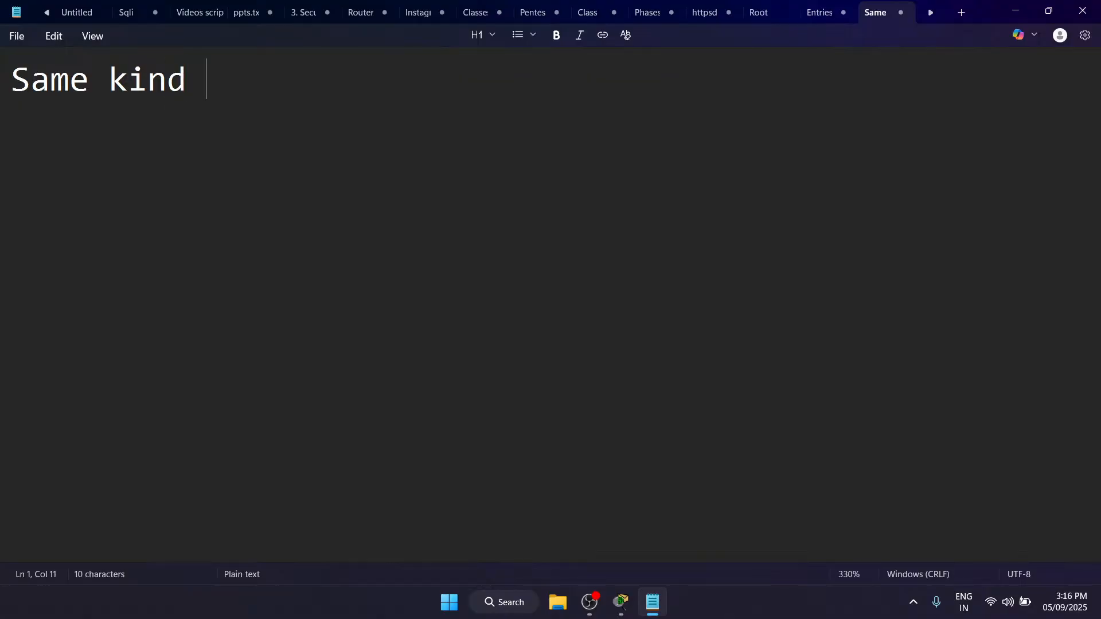
pyautogui.write('-')
pyautogui.press('BackSpace')
pyautogui.press('BackSpace')
pyautogui.write('of Dev')
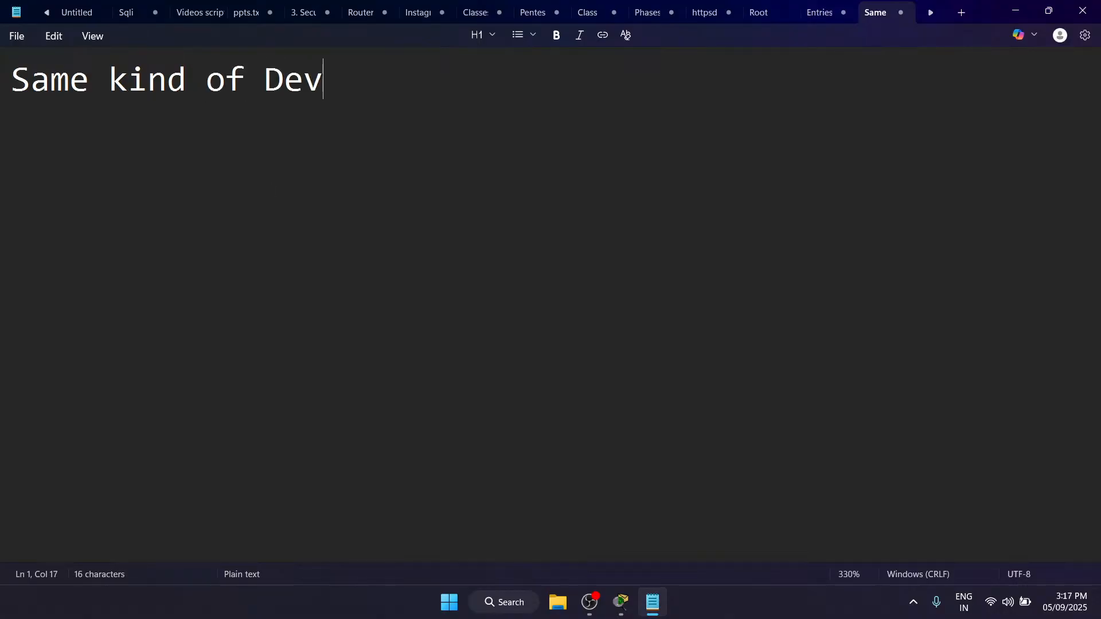
pyautogui.write('ices - ')
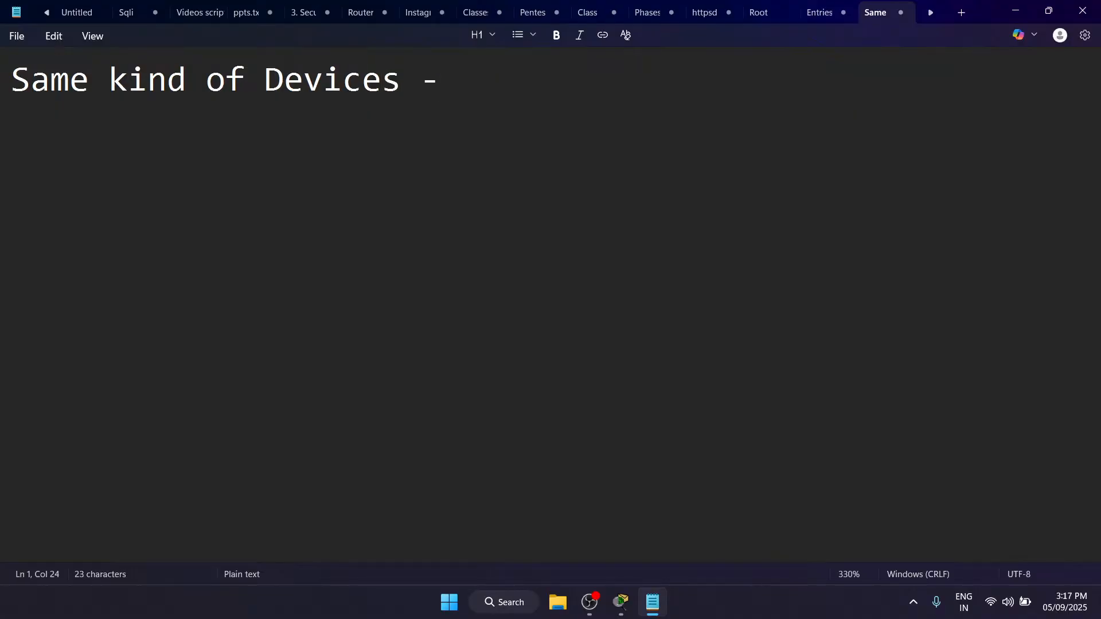
pyautogui.write('Cross')
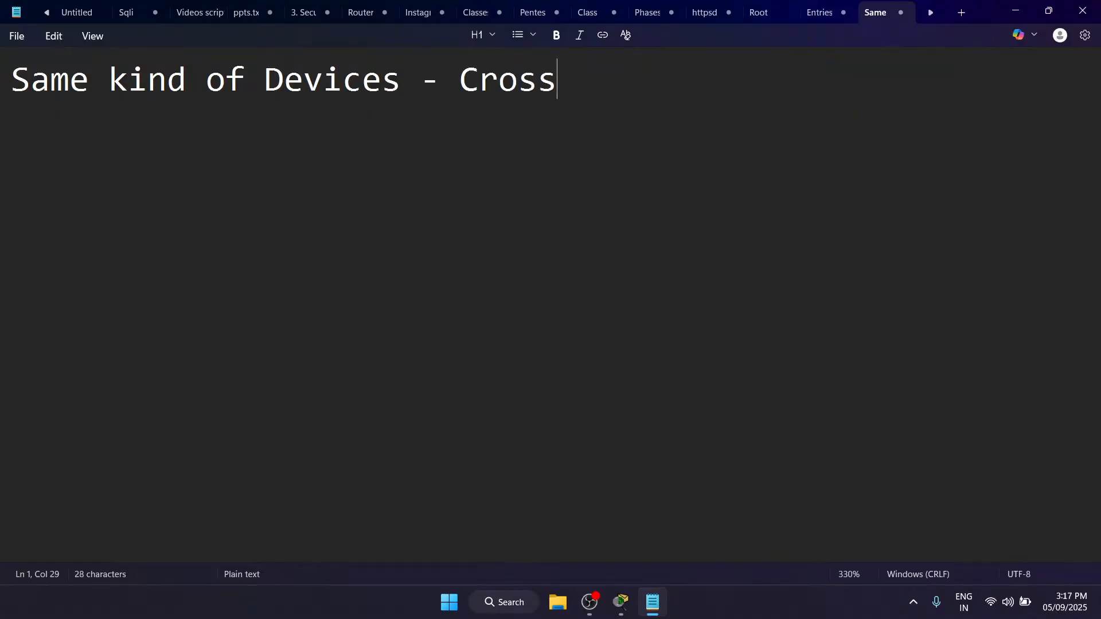
pyautogui.write(' over Cable')
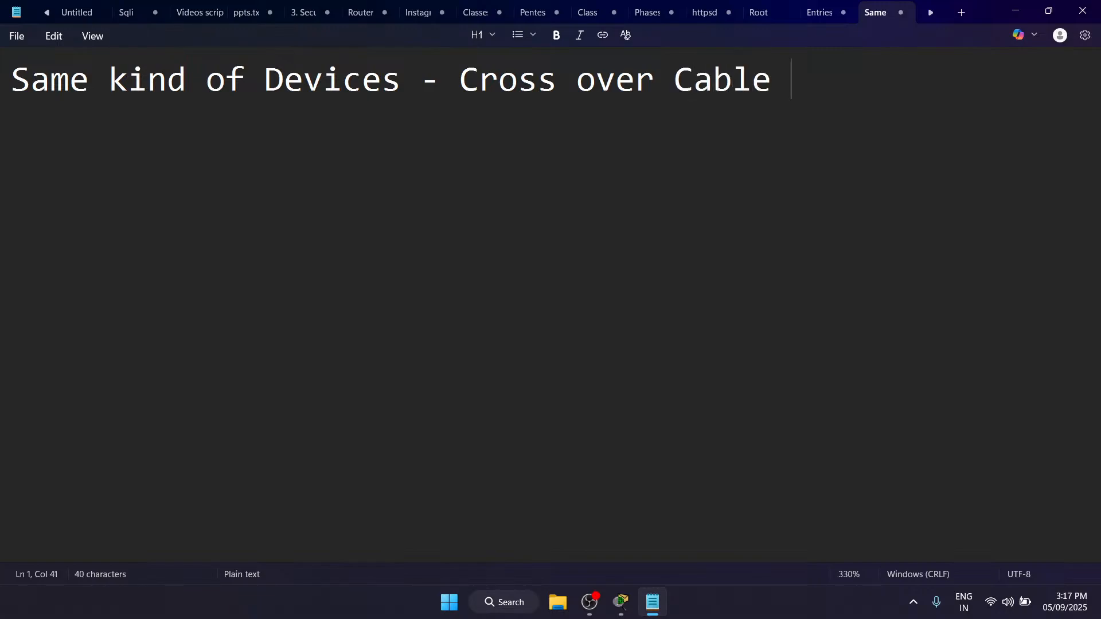
# Step: Leave a blank line and add the note "Different kind of devices - Straight through Cable"
pyautogui.press('Return')
pyautogui.press('Return')
pyautogui.write('Different')
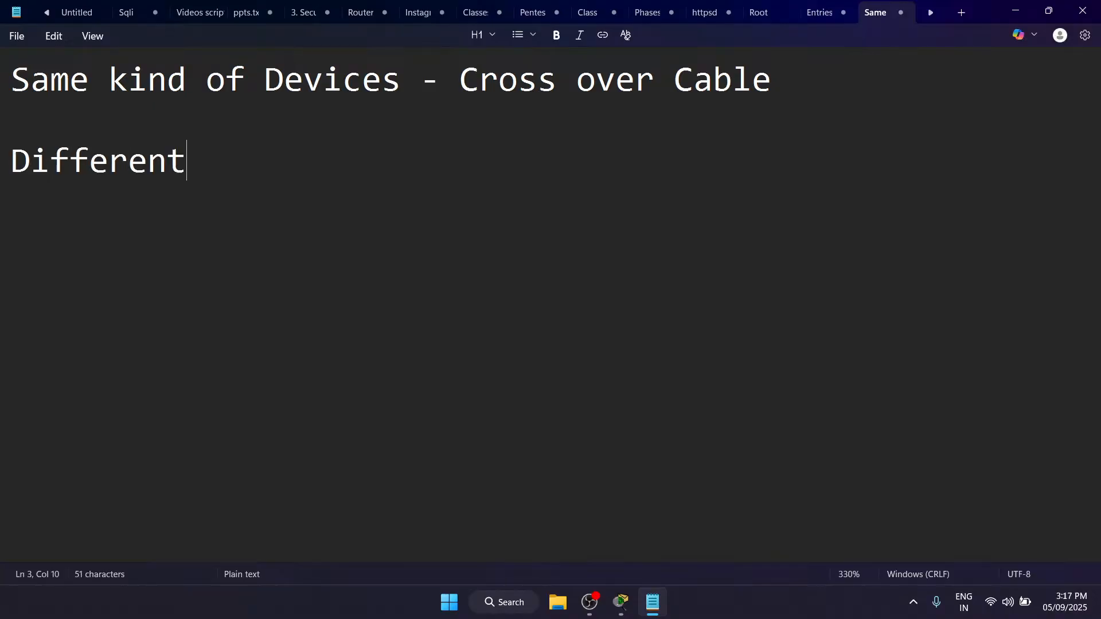
pyautogui.write(' kind of de')
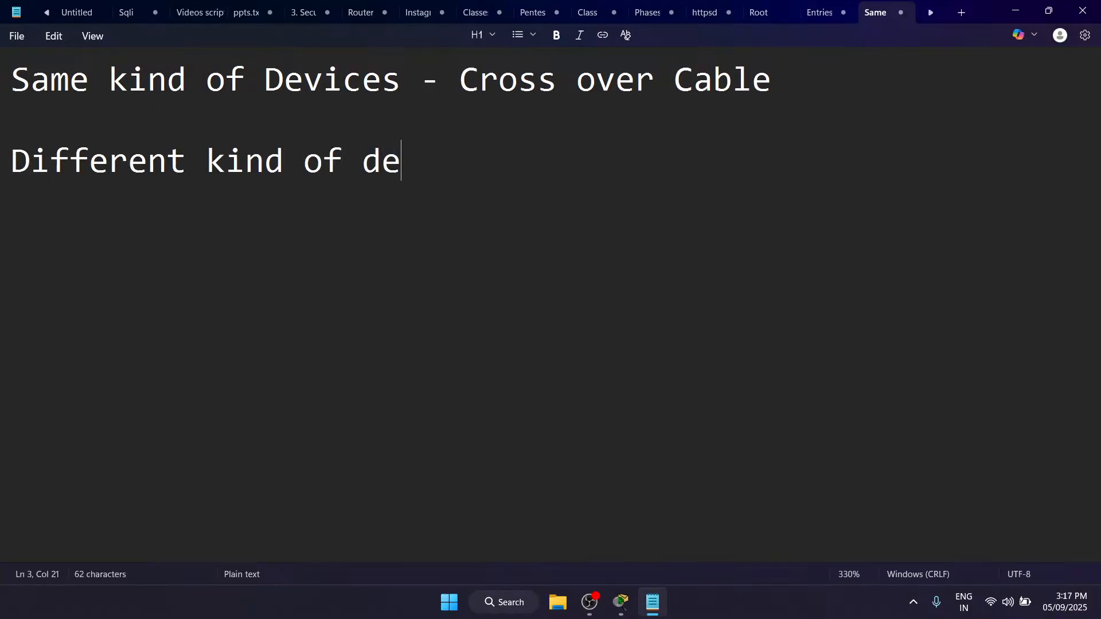
pyautogui.write('vices - ')
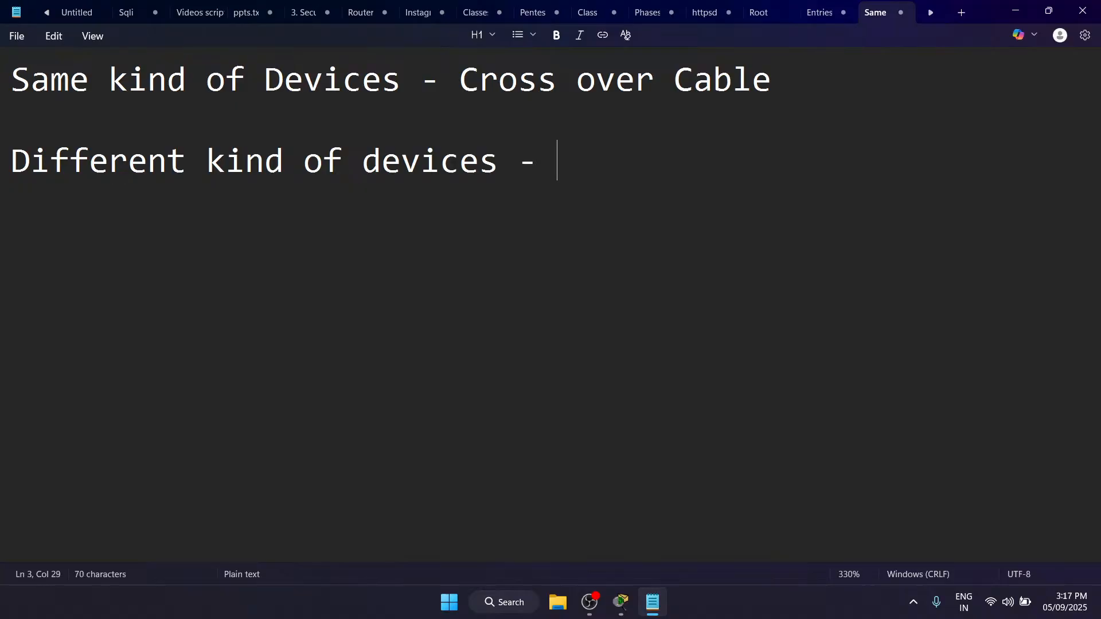
pyautogui.write('Straight t')
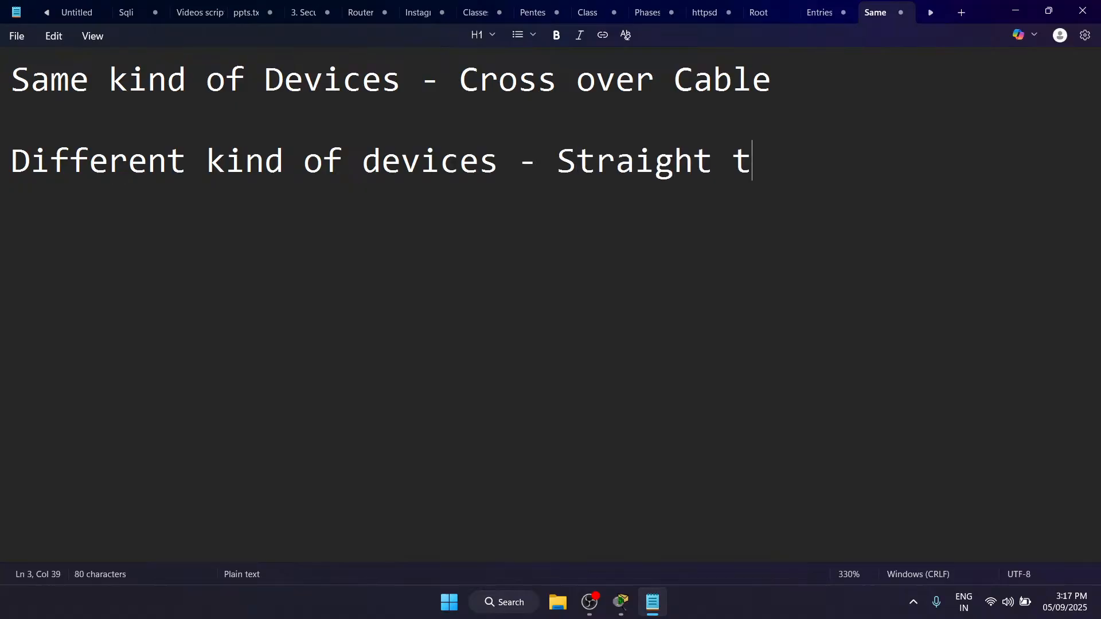
pyautogui.write('hrough Cable')
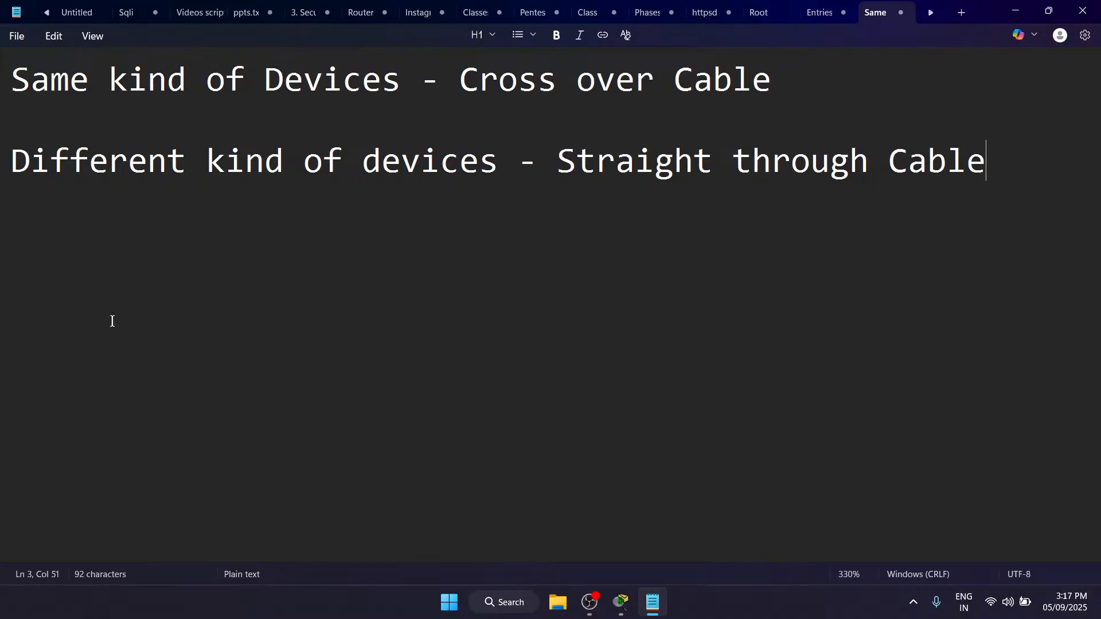
# Step: Switch back to Packet Tracer and examine the cabling of the Hub0 network and the 2960-24TT switch network
pyautogui.hotkey('alt', 'Tab')
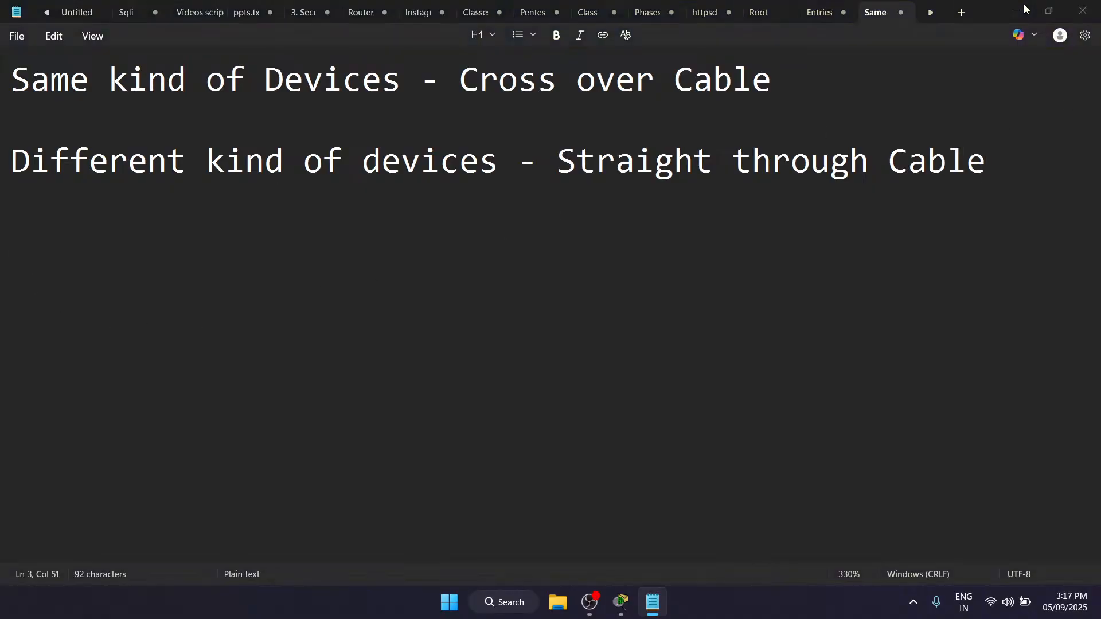
pyautogui.hscroll(-5, 497, 239)
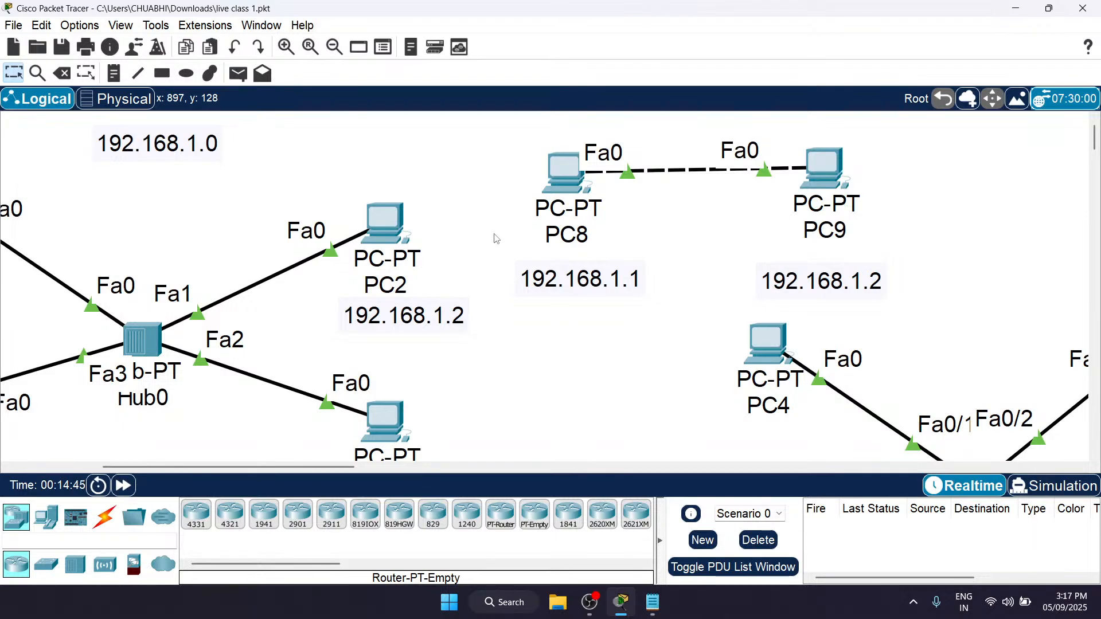
pyautogui.scroll(1, 503, 293)
pyautogui.hscroll(-8, 503, 293)
pyautogui.scroll(-3, 503, 292)
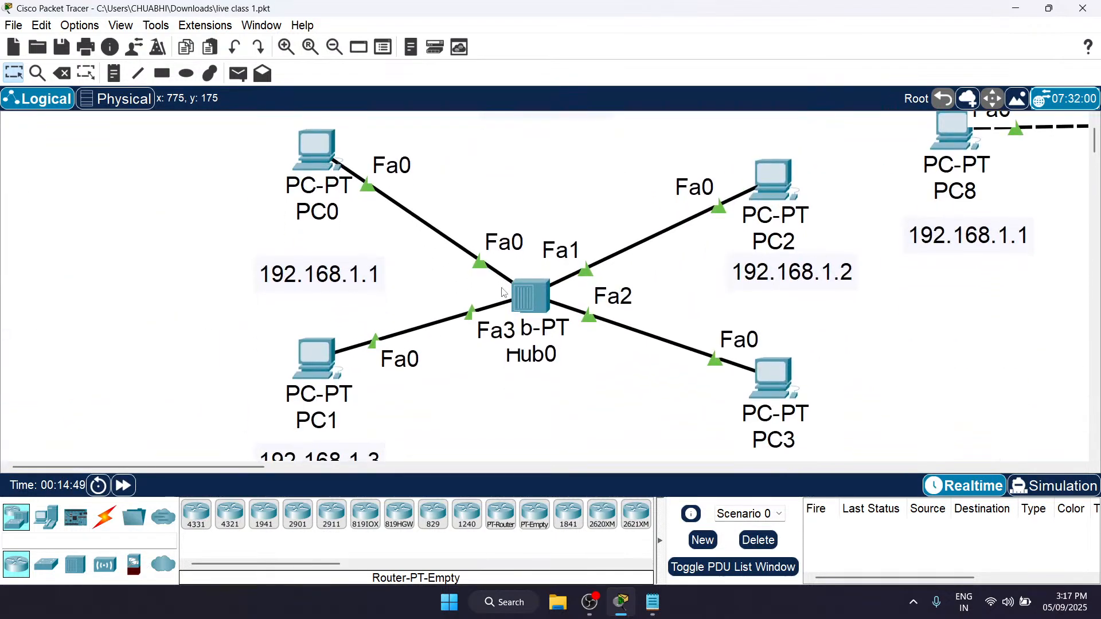
pyautogui.scroll(-1, 503, 292)
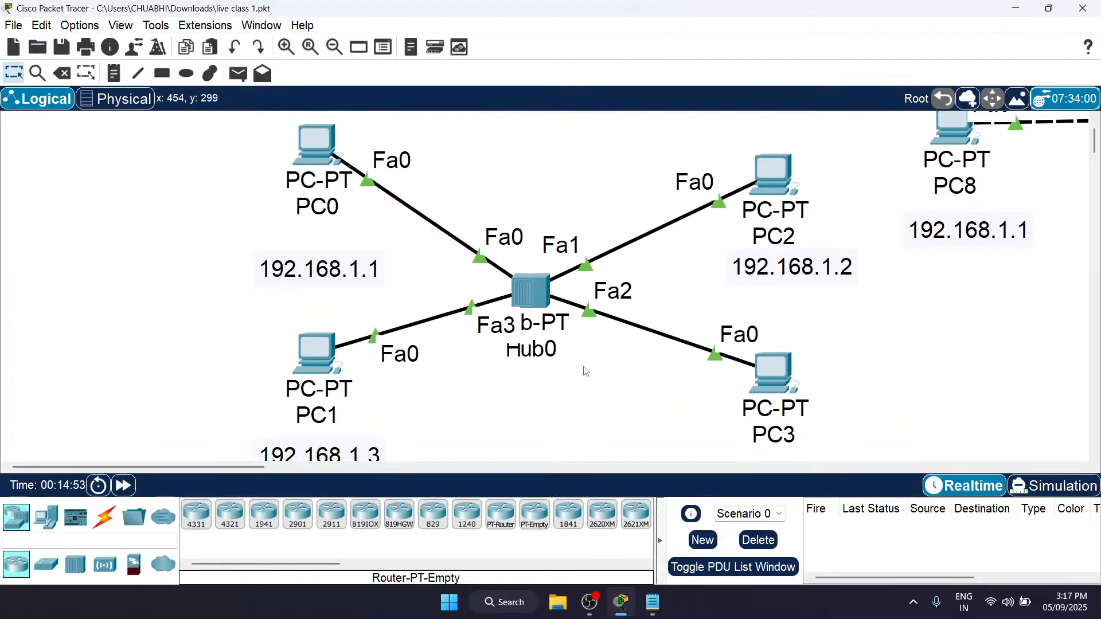
pyautogui.press('p')
pyautogui.press('Escape')
pyautogui.scroll(-3, 642, 409)
pyautogui.scroll(4, 533, 207)
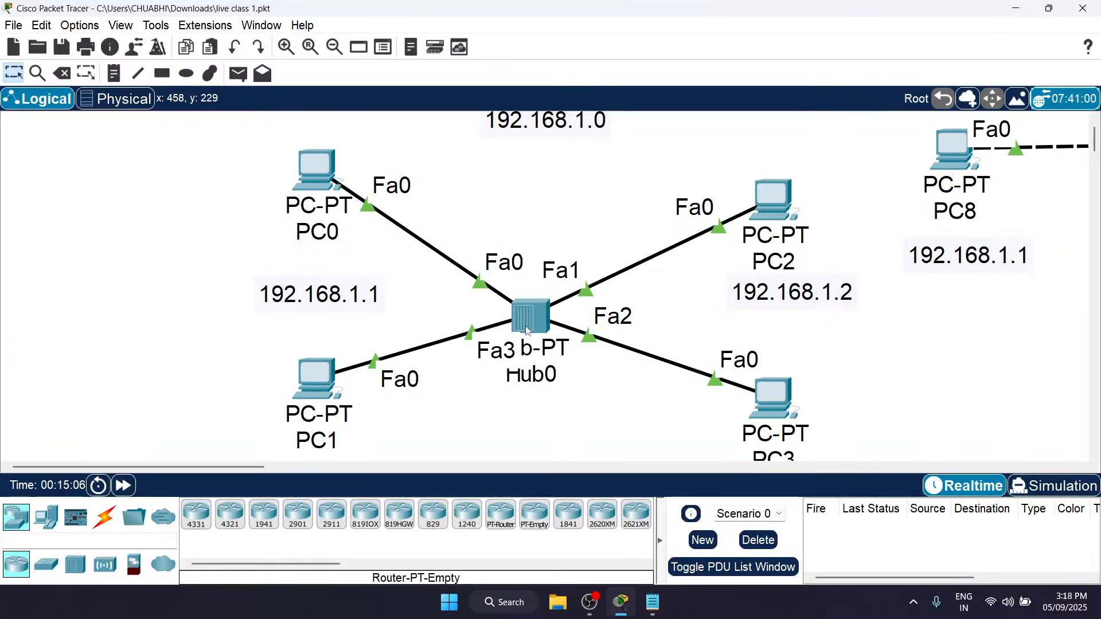
pyautogui.moveTo(527, 331)
pyautogui.hscroll(8, 889, 310)
pyautogui.hscroll(-4, 889, 310)
pyautogui.scroll(-3, 890, 310)
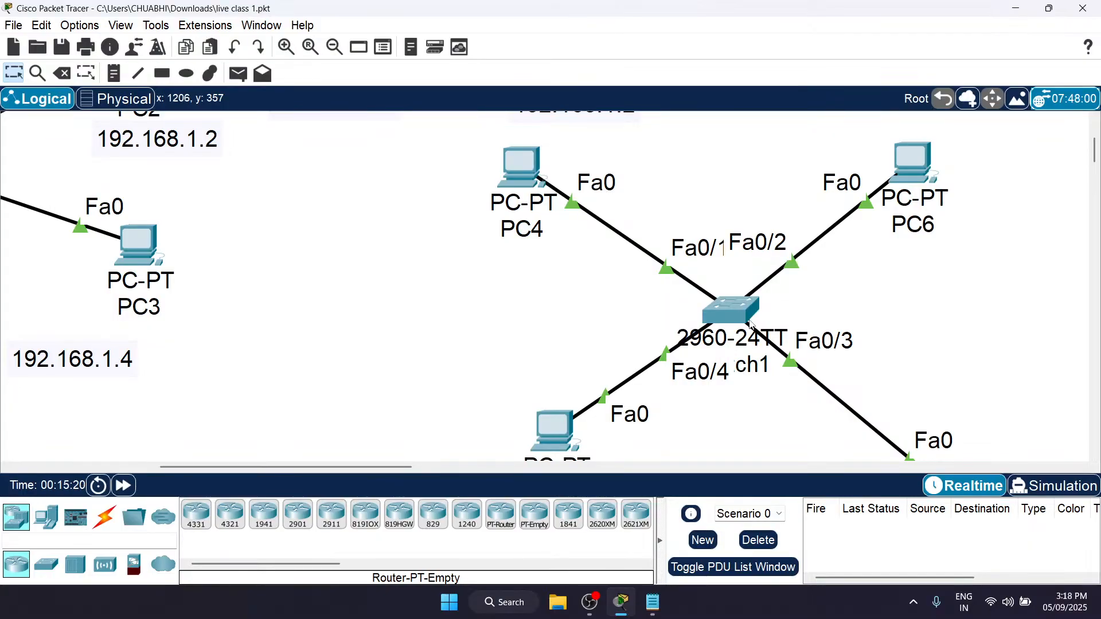
pyautogui.scroll(-1, 740, 313)
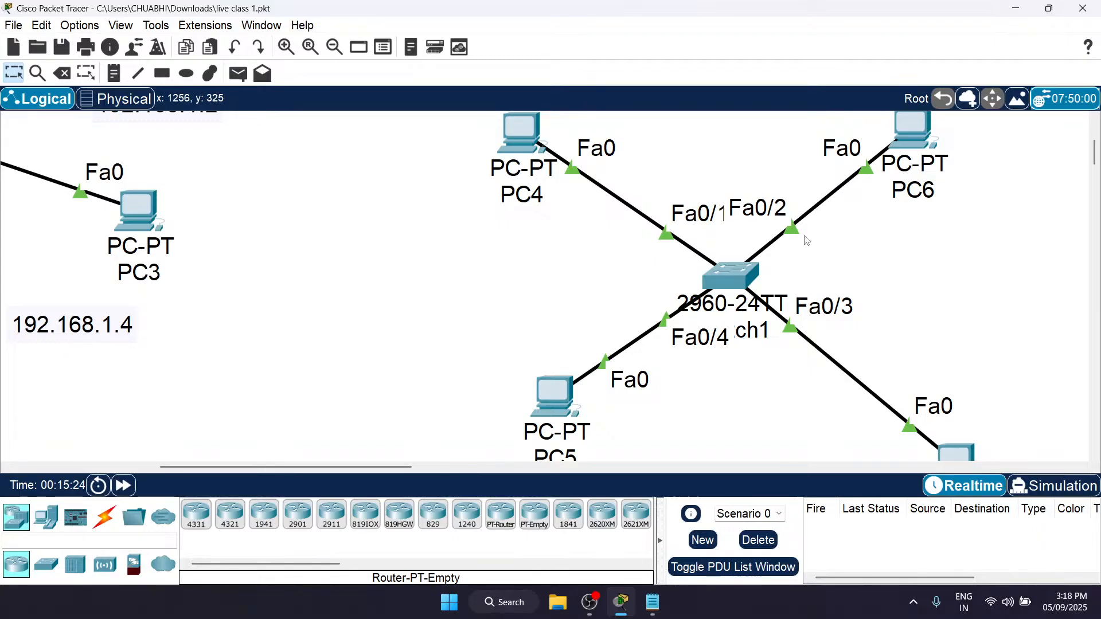
pyautogui.scroll(2, 808, 262)
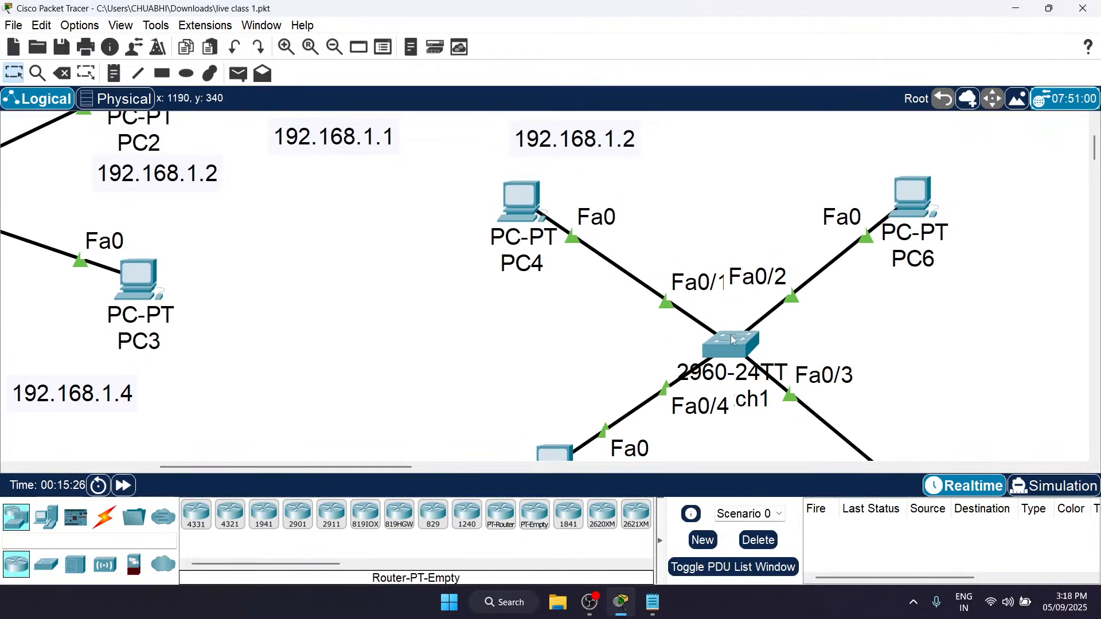
pyautogui.scroll(-2, 733, 340)
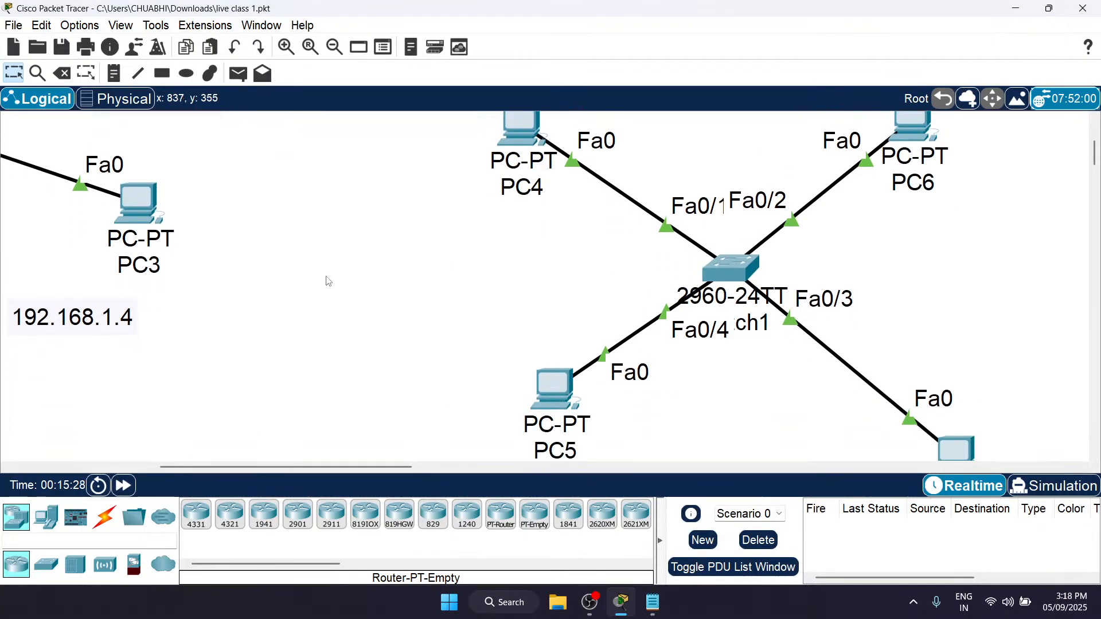
# Step: Switch to Simulation mode and add a simple PDU from PC0 to PC3 in the Hub0 network
pyautogui.hscroll(-6, 328, 281)
pyautogui.scroll(5, 328, 281)
pyautogui.press('p')
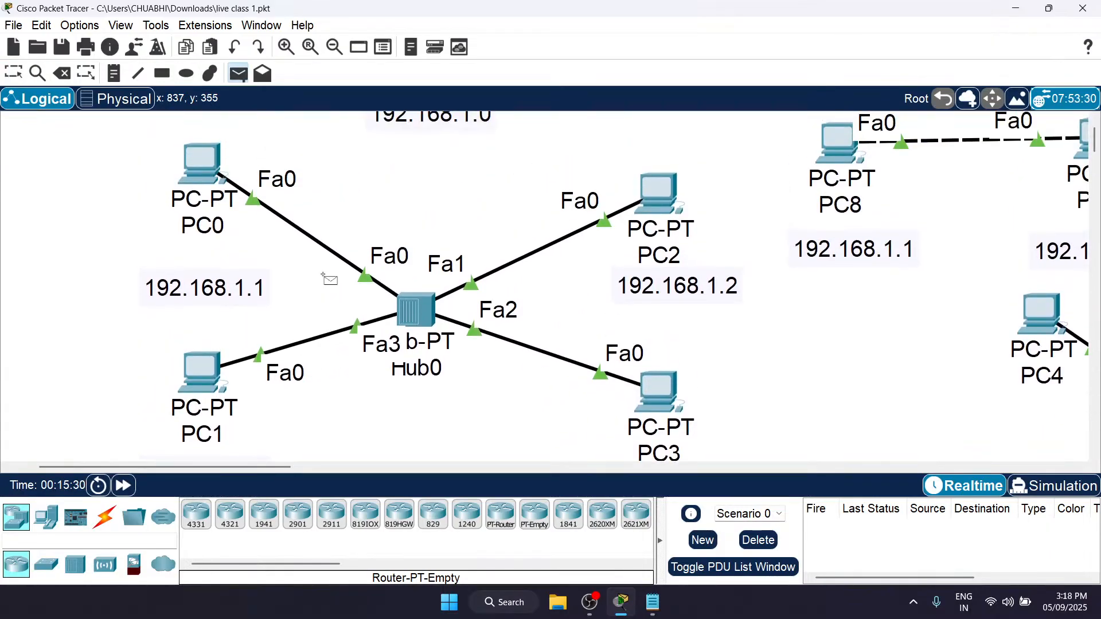
pyautogui.click(1060, 488)
pyautogui.scroll(1, 142, 152)
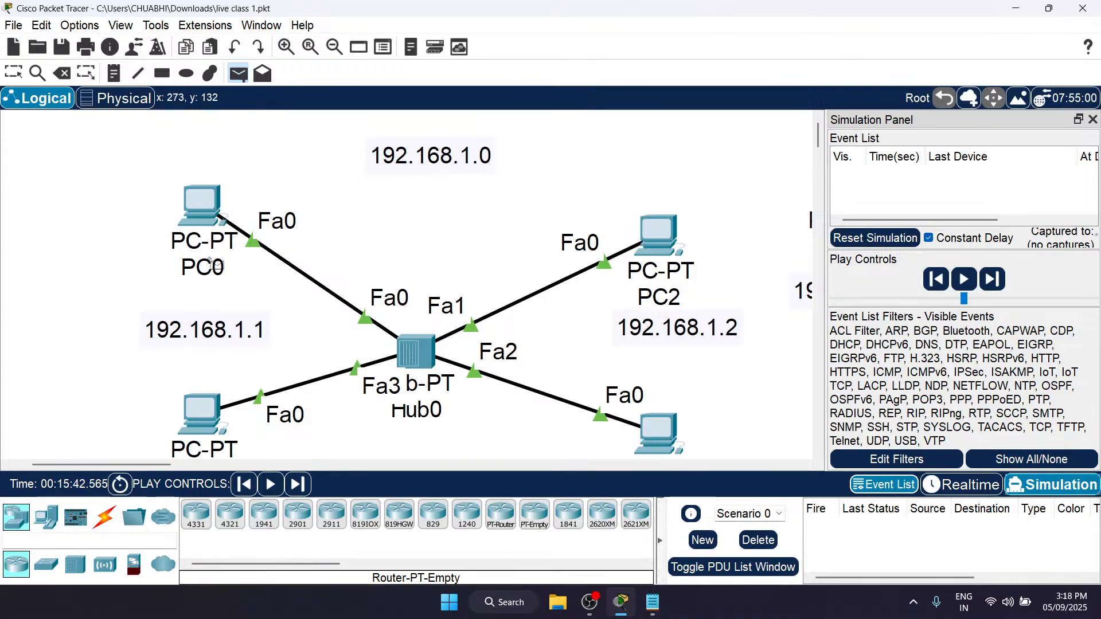
pyautogui.click(207, 200)
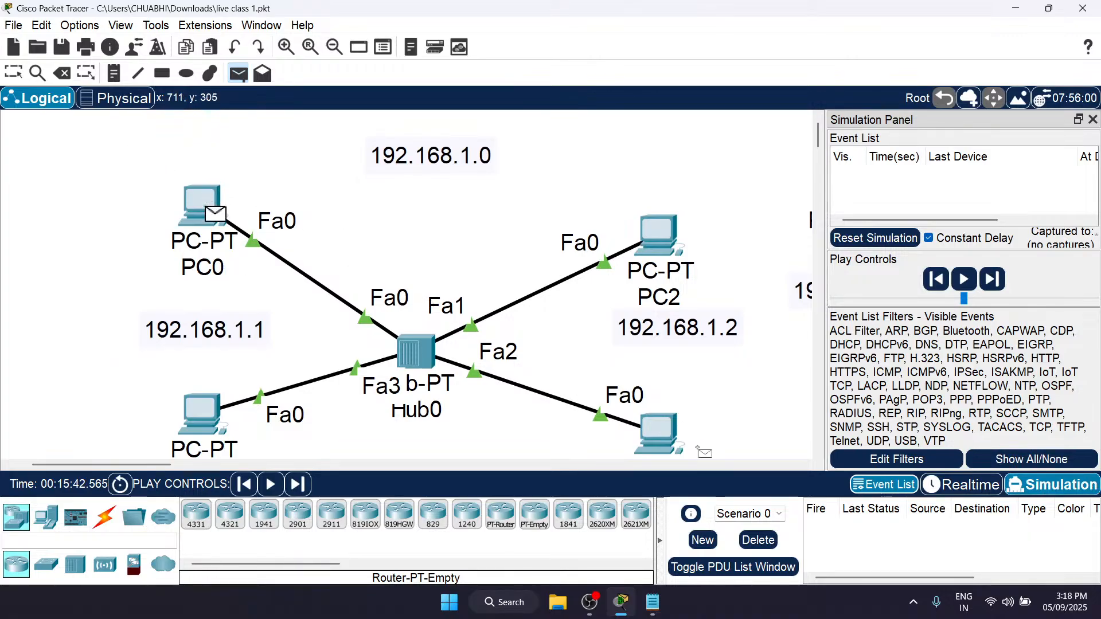
pyautogui.click(656, 437)
# Step: Advance the simulation four events, following the packet from PC0 through Hub0 to PC3 and its reply back
pyautogui.scroll(-2, 655, 439)
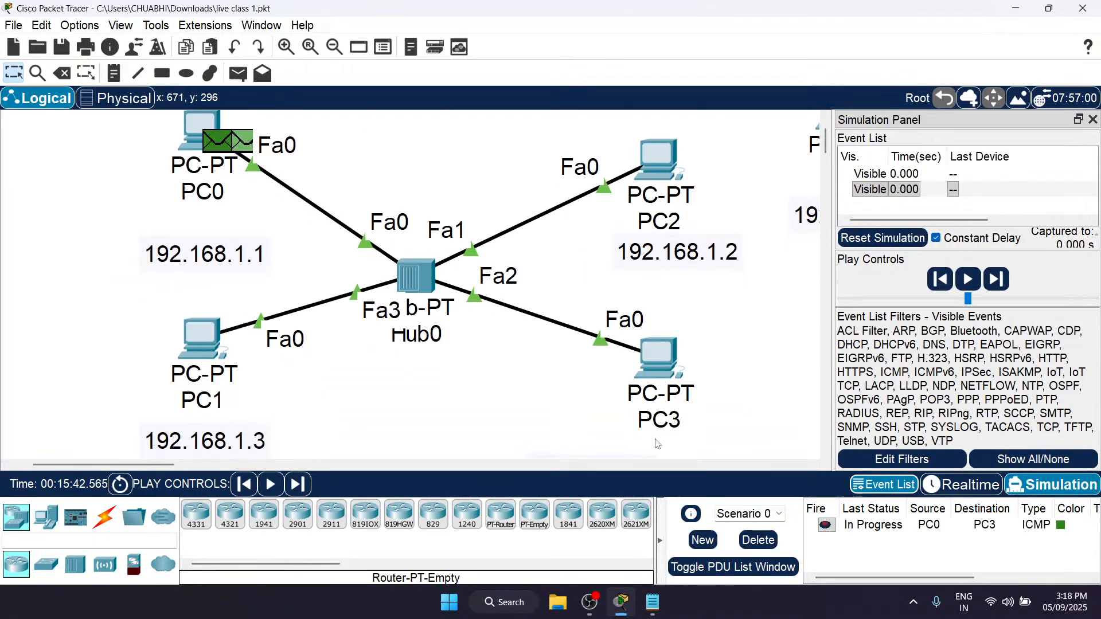
pyautogui.click(300, 485)
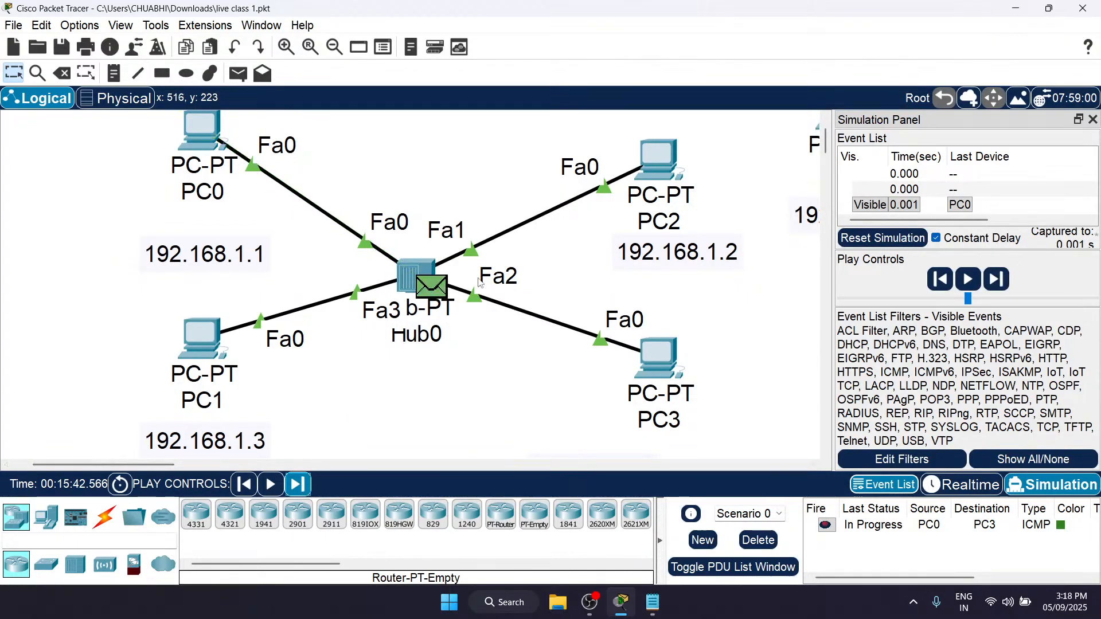
pyautogui.click(297, 485)
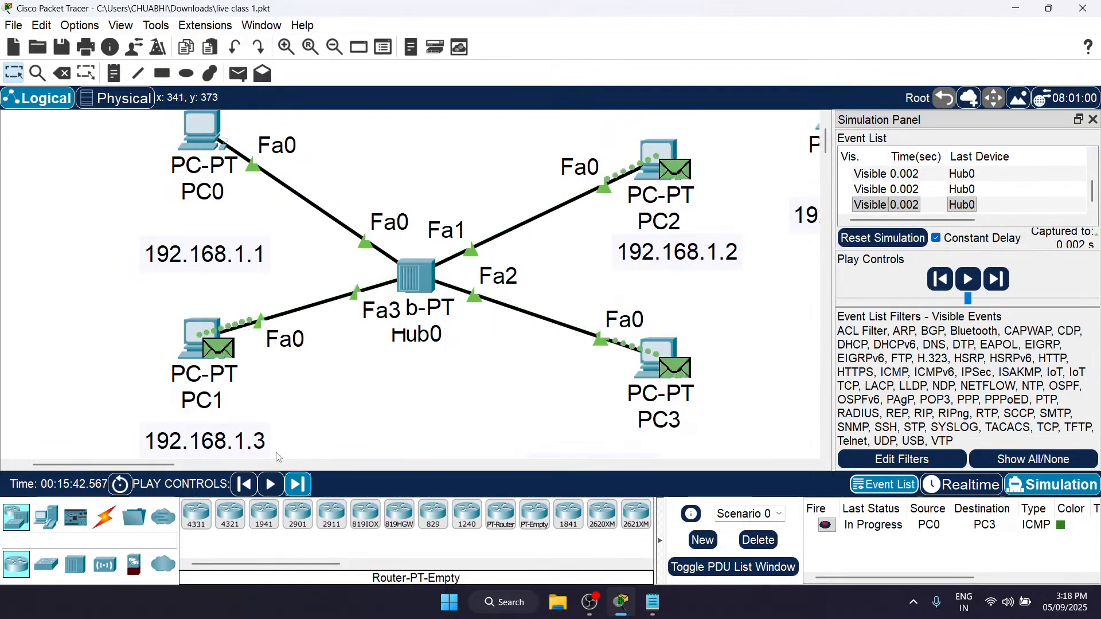
pyautogui.click(297, 485)
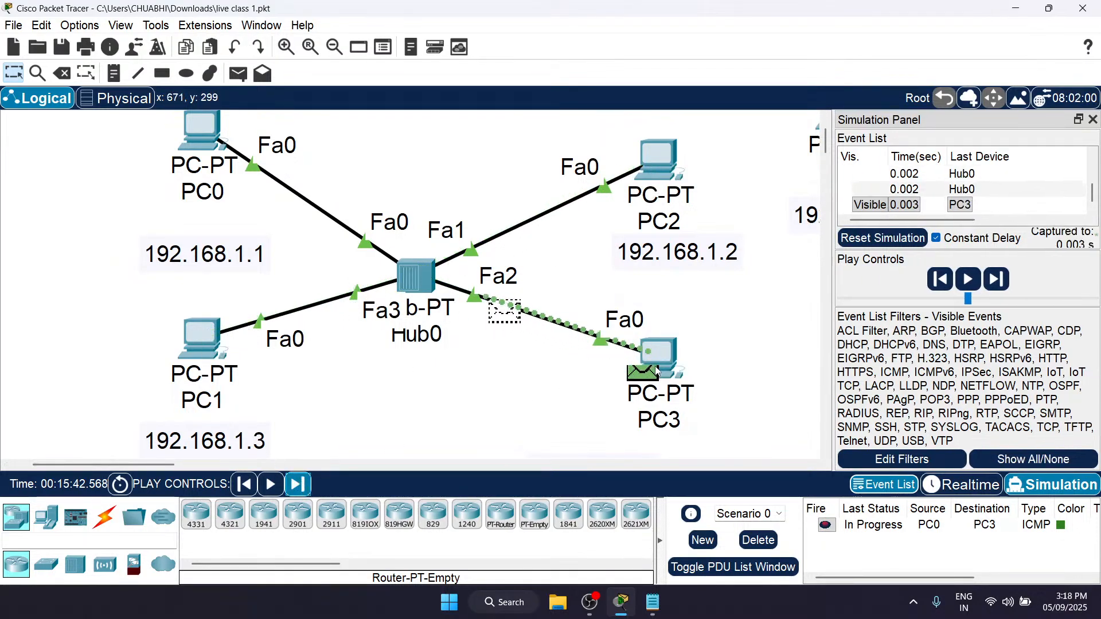
pyautogui.click(300, 487)
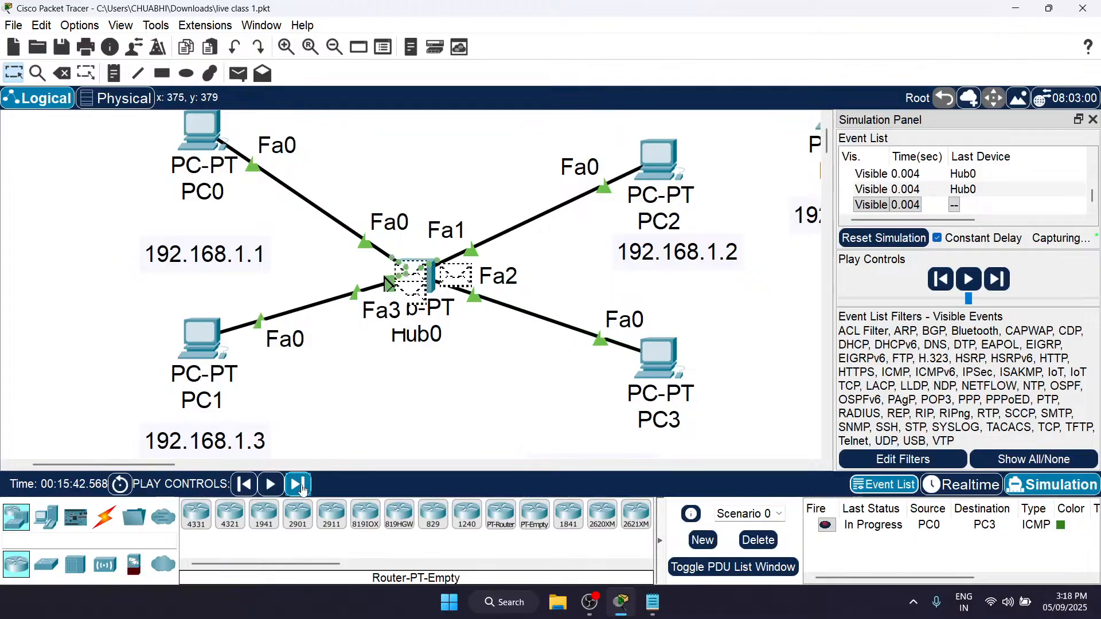
# Step: Examine which Hub0 PCs accept or reject the reply packet, and compare with the 2960-24TT switch network
pyautogui.scroll(2, 307, 259)
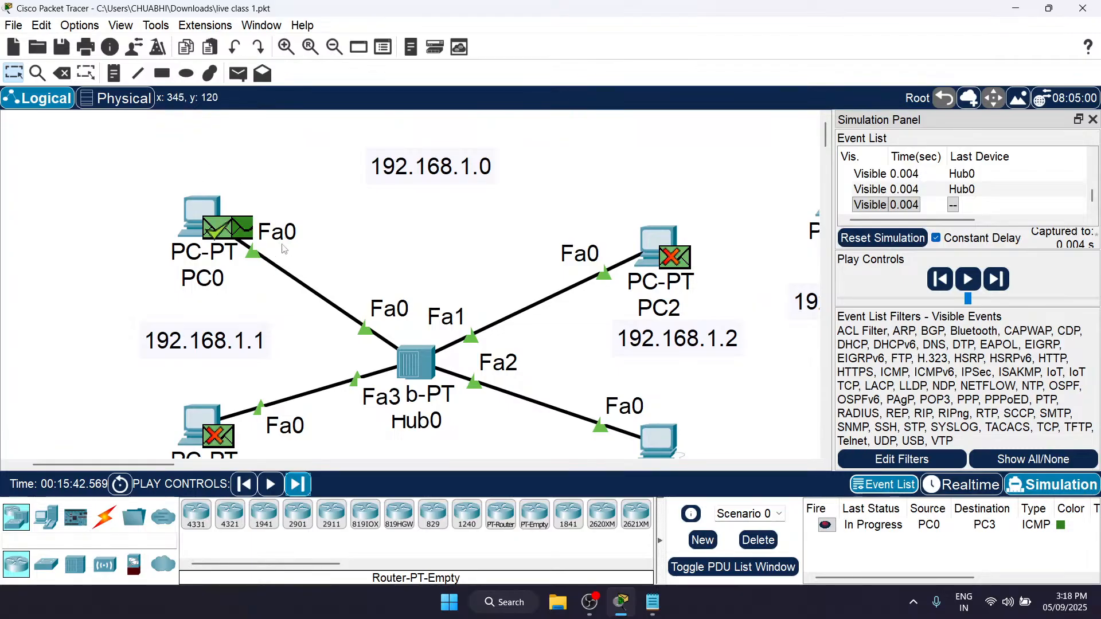
pyautogui.moveTo(178, 221)
pyautogui.scroll(-2, 509, 356)
pyautogui.hscroll(5, 509, 357)
pyautogui.scroll(2, 508, 356)
pyautogui.hscroll(5, 508, 357)
pyautogui.hscroll(-4, 508, 356)
pyautogui.scroll(-1, 509, 357)
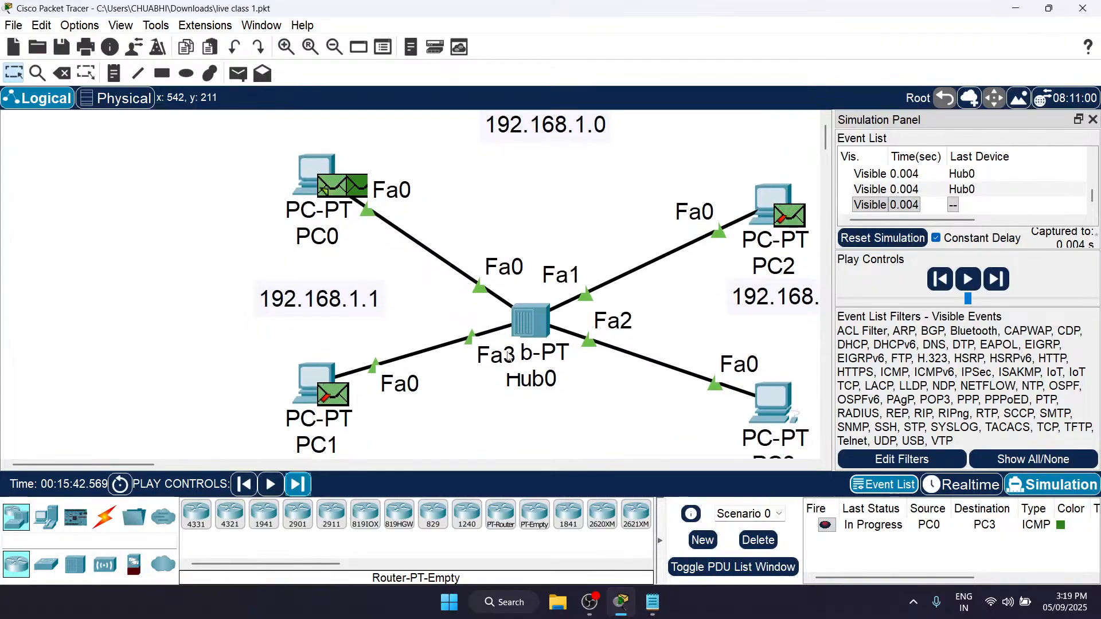
pyautogui.hscroll(3, 508, 356)
pyautogui.hscroll(5, 509, 357)
pyautogui.hscroll(-6, 509, 357)
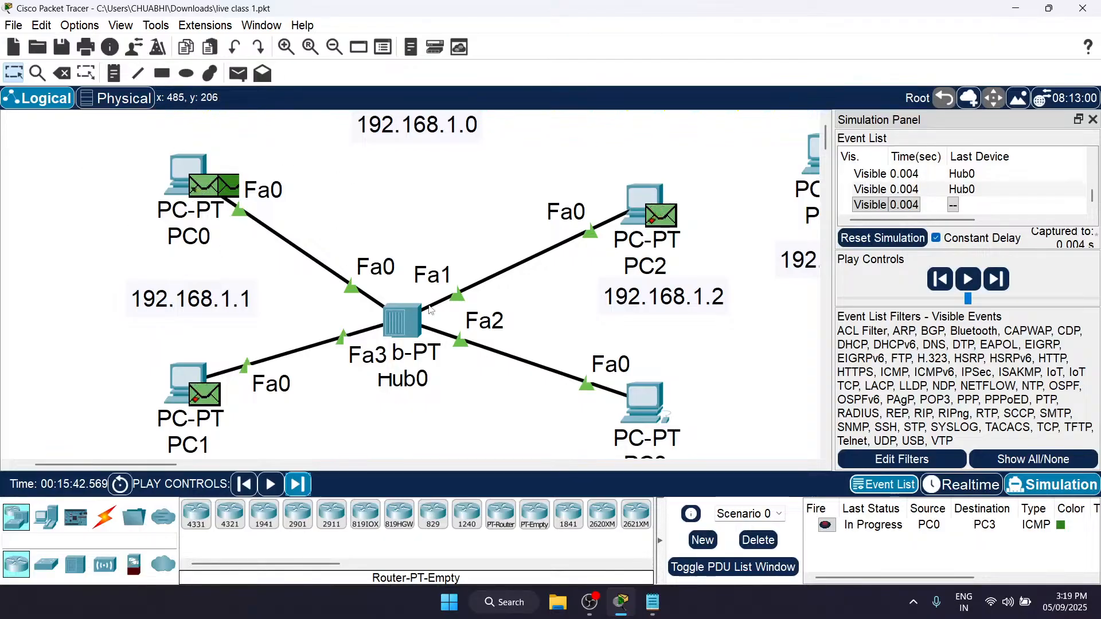
pyautogui.hscroll(6, 431, 310)
pyautogui.scroll(-4, 432, 310)
pyautogui.scroll(-2, 432, 310)
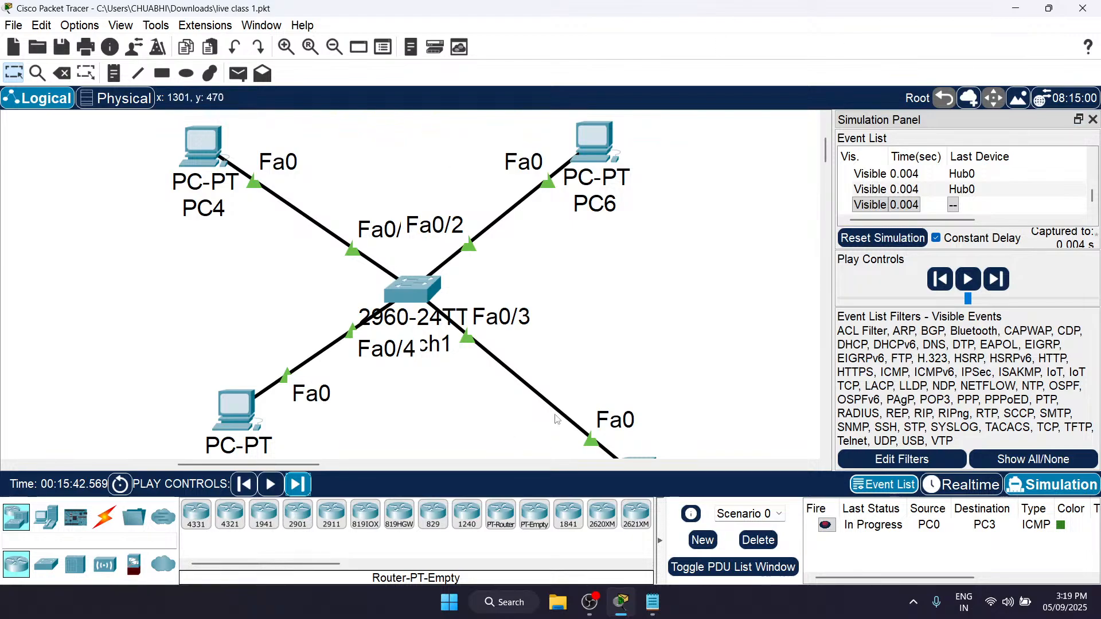
pyautogui.scroll(1, 345, 241)
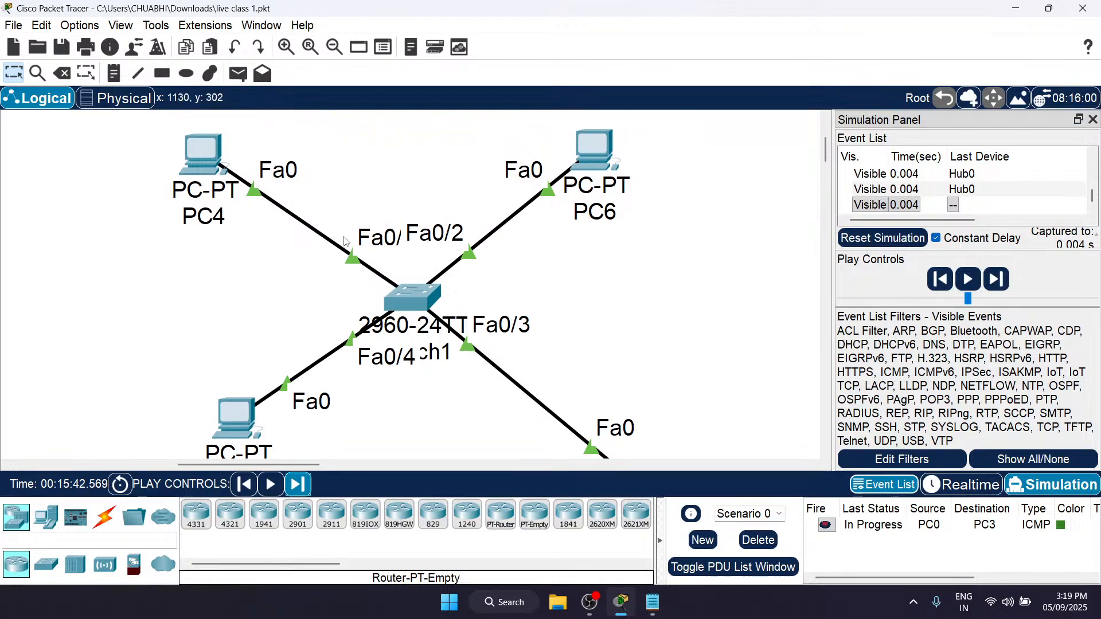
# Step: Close the simulation event panel to widen the view of the switch network
pyautogui.click(1094, 121)
pyautogui.scroll(3, 574, 172)
pyautogui.scroll(-4, 344, 143)
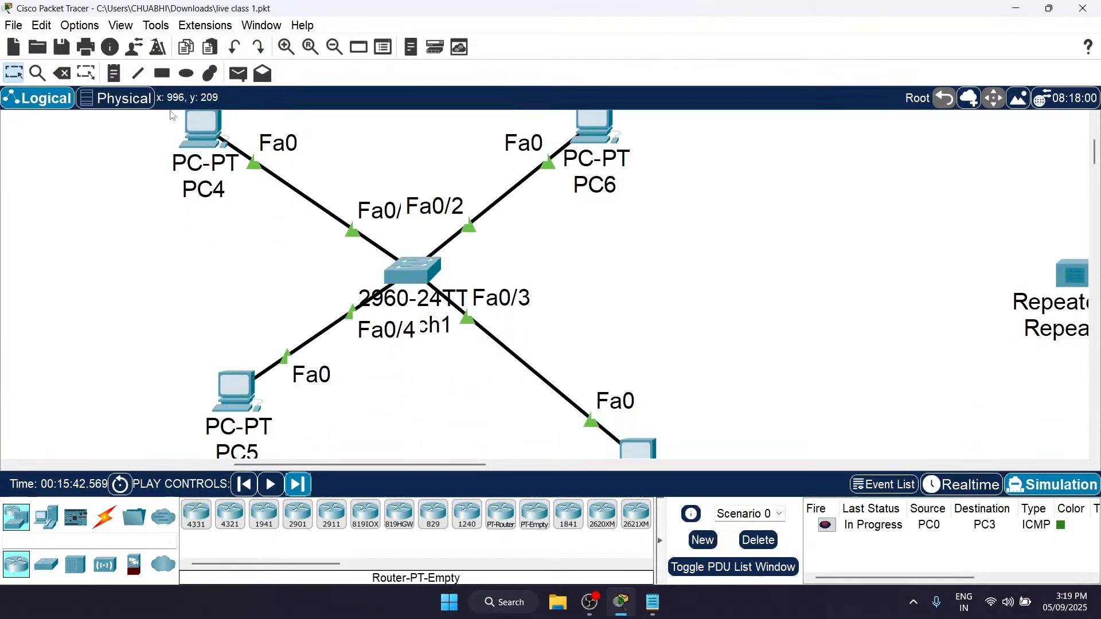
pyautogui.click(211, 139)
pyautogui.click(310, 123)
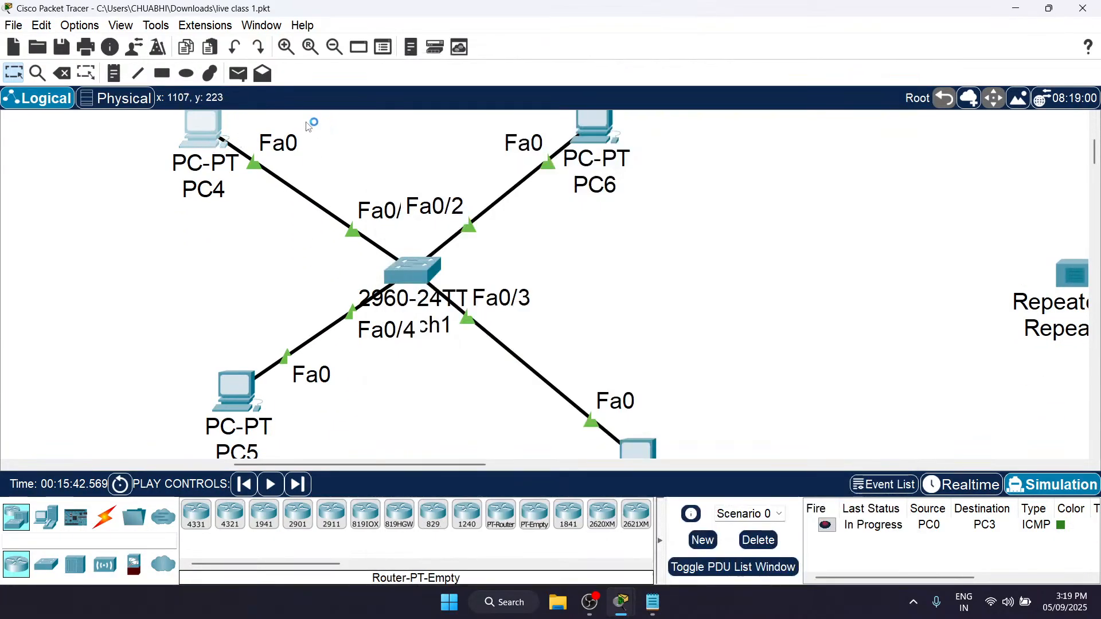
pyautogui.click(192, 133)
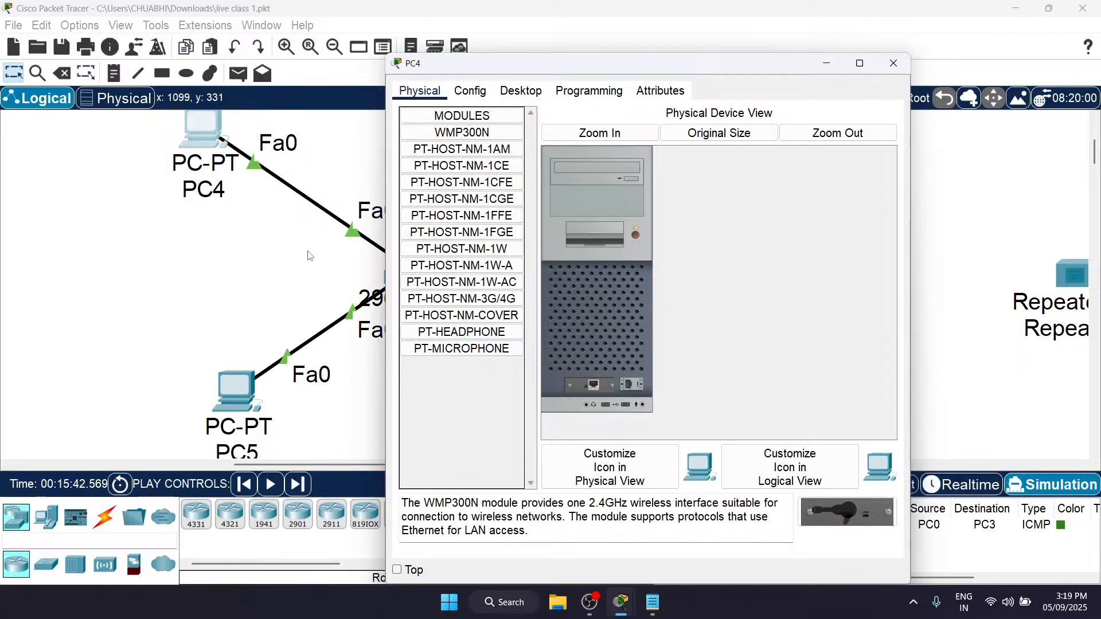
pyautogui.hscroll(3, 308, 254)
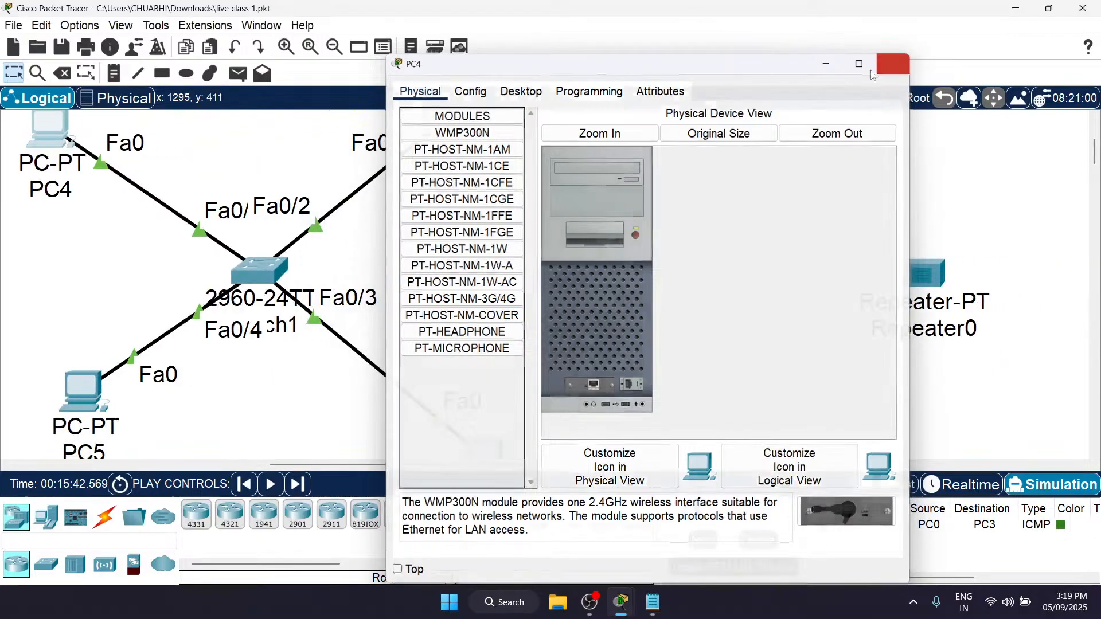
pyautogui.click(893, 63)
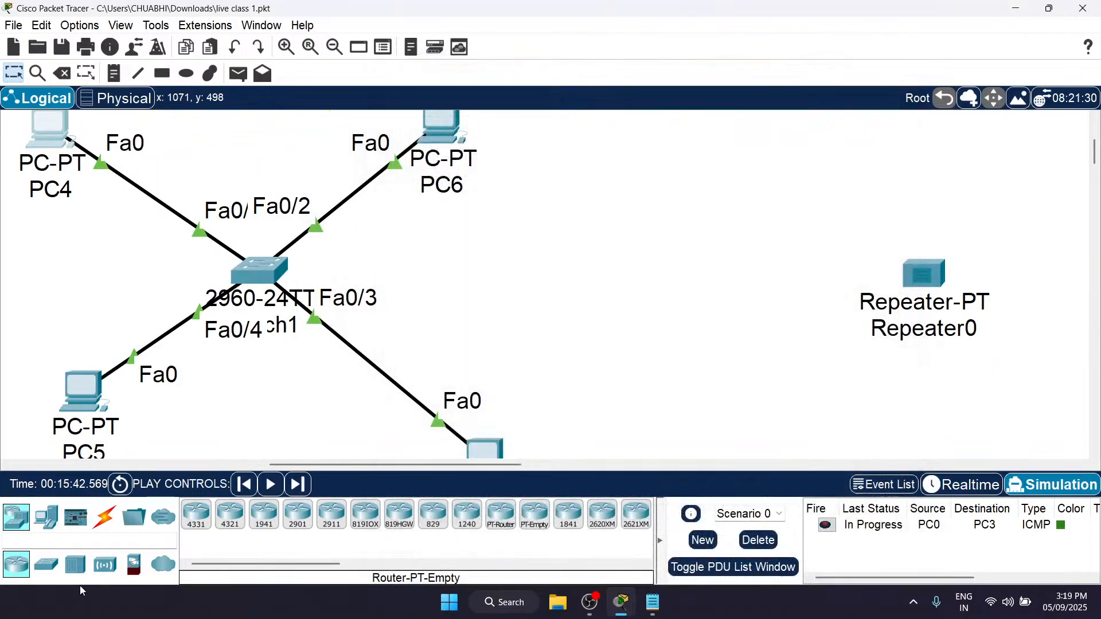
# Step: Show the available connection cables, review the cross-over and straight-through notes in Notepad, and return to Packet Tracer
pyautogui.click(111, 525)
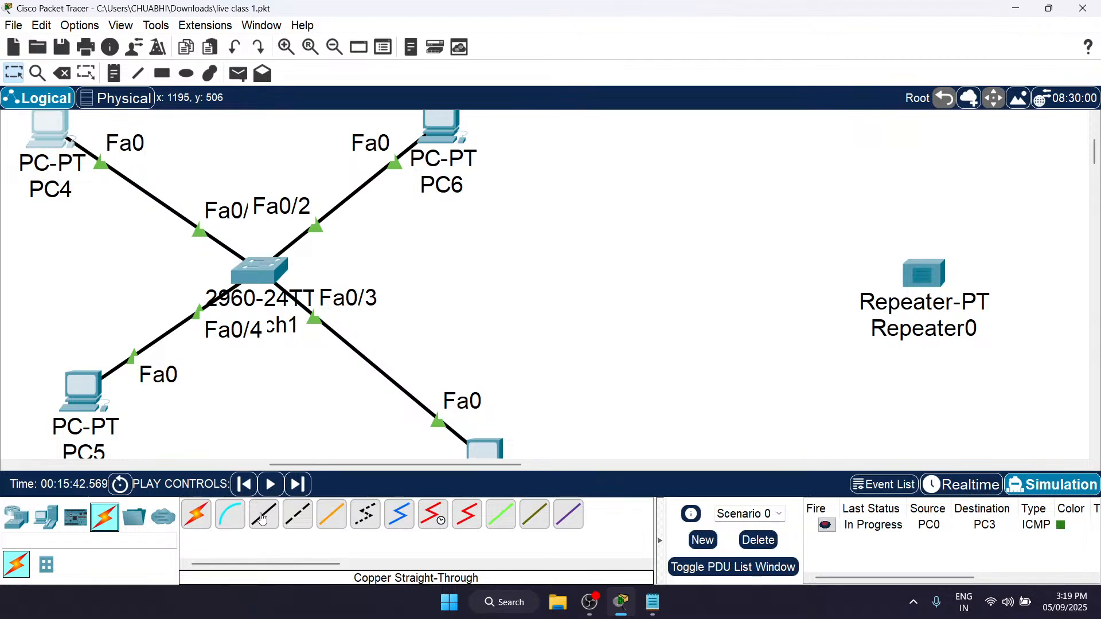
pyautogui.click(653, 602)
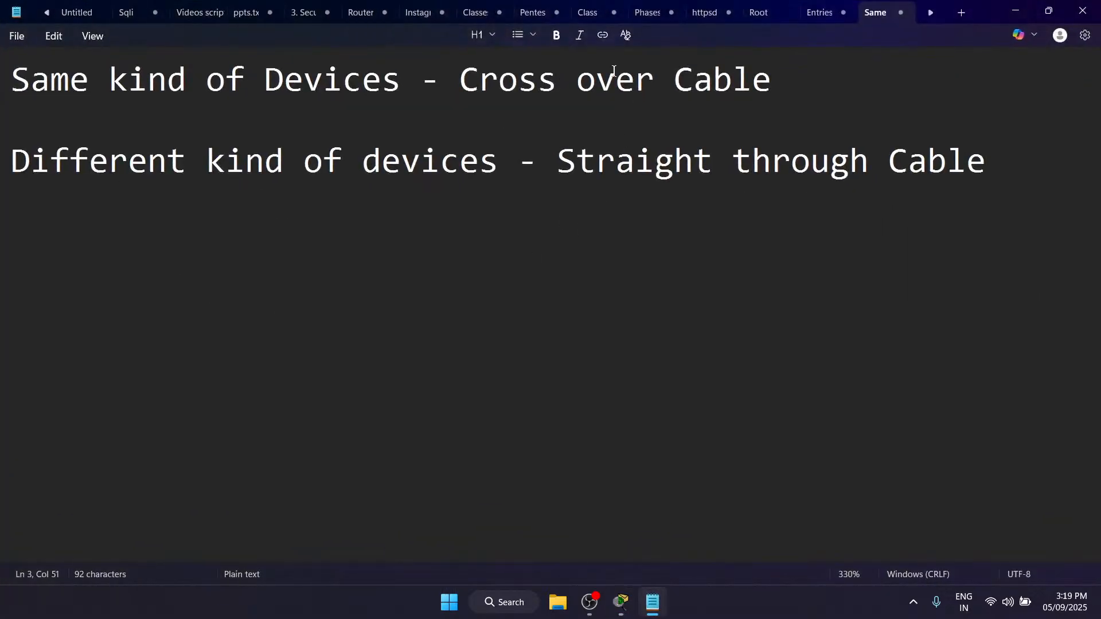
pyautogui.moveTo(11, 79); pyautogui.dragTo(822, 249)
pyautogui.click(821, 249)
pyautogui.click(1015, 10)
# Step: Delete the Scenario 0 packet sent from PC0 to PC3
pyautogui.hscroll(-5, 418, 327)
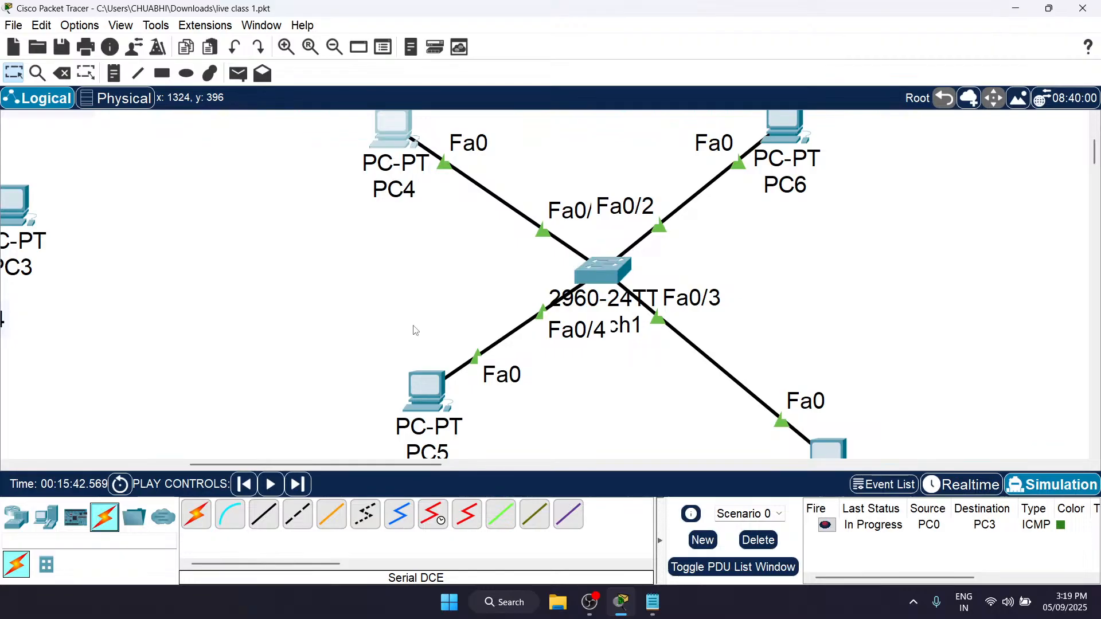
pyautogui.click(759, 540)
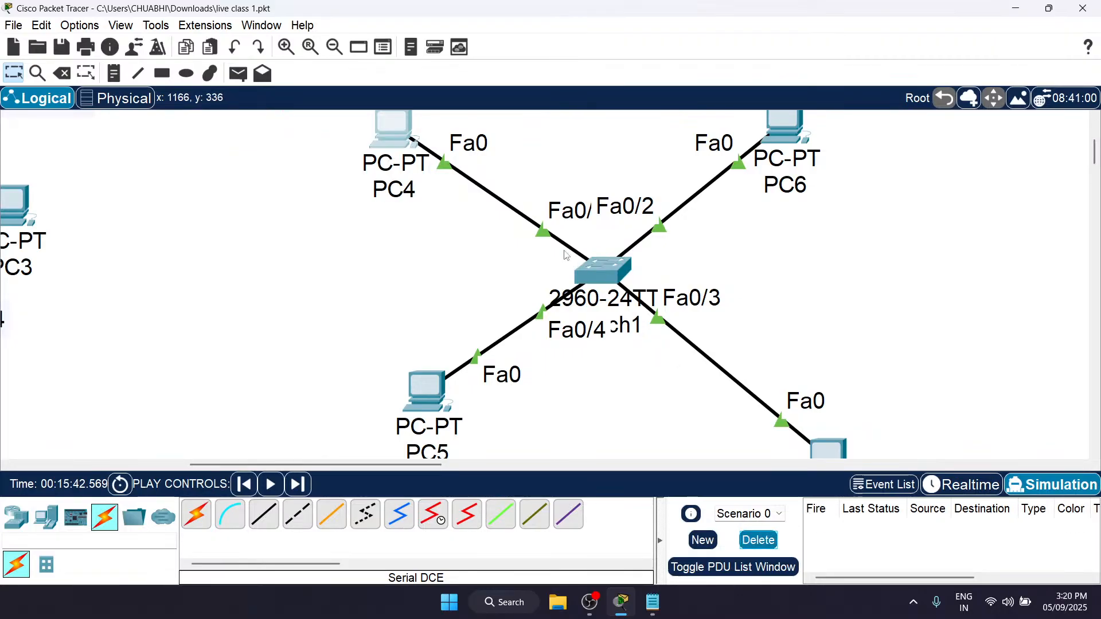
# Step: Open PC4's IP configuration with its window moved beside the switch topology
pyautogui.scroll(1, 533, 263)
pyautogui.scroll(1, 532, 263)
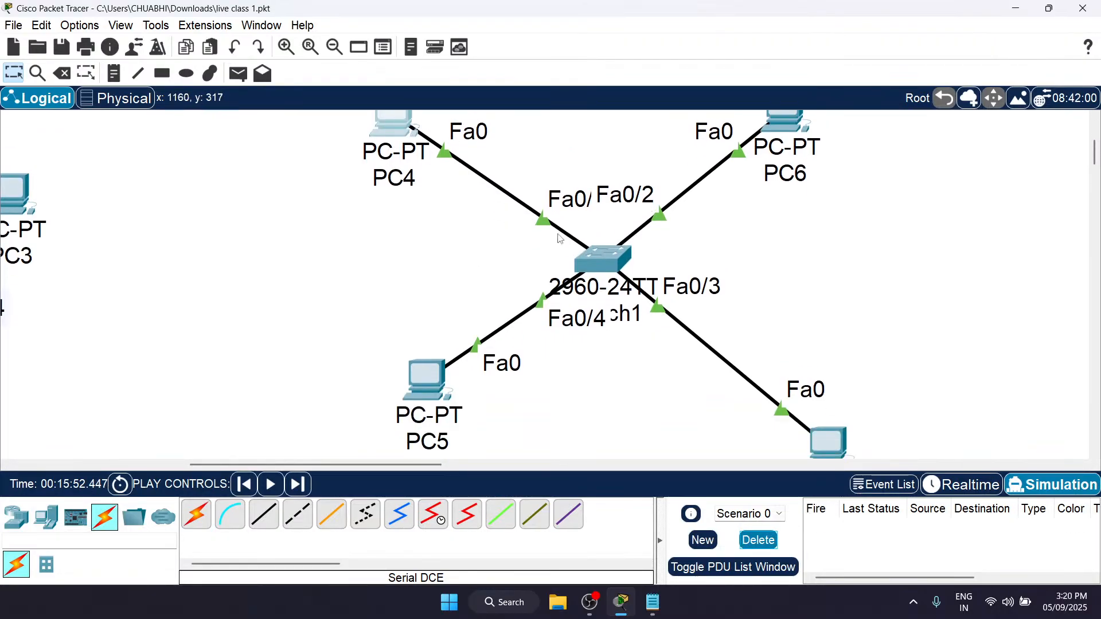
pyautogui.click(402, 189)
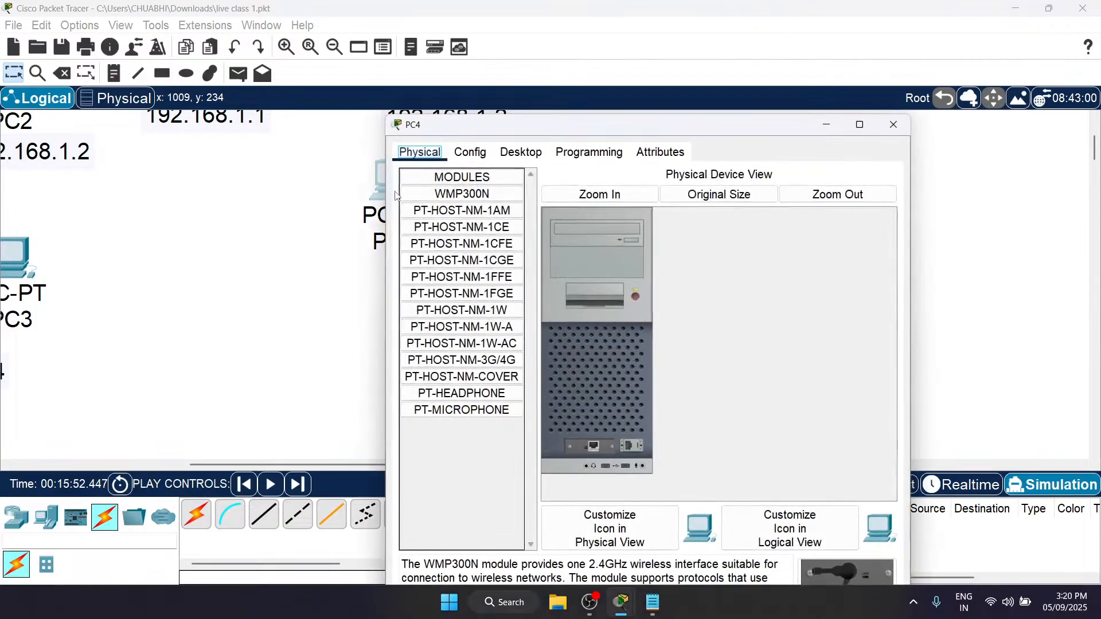
pyautogui.moveTo(492, 133); pyautogui.dragTo(650, 111)
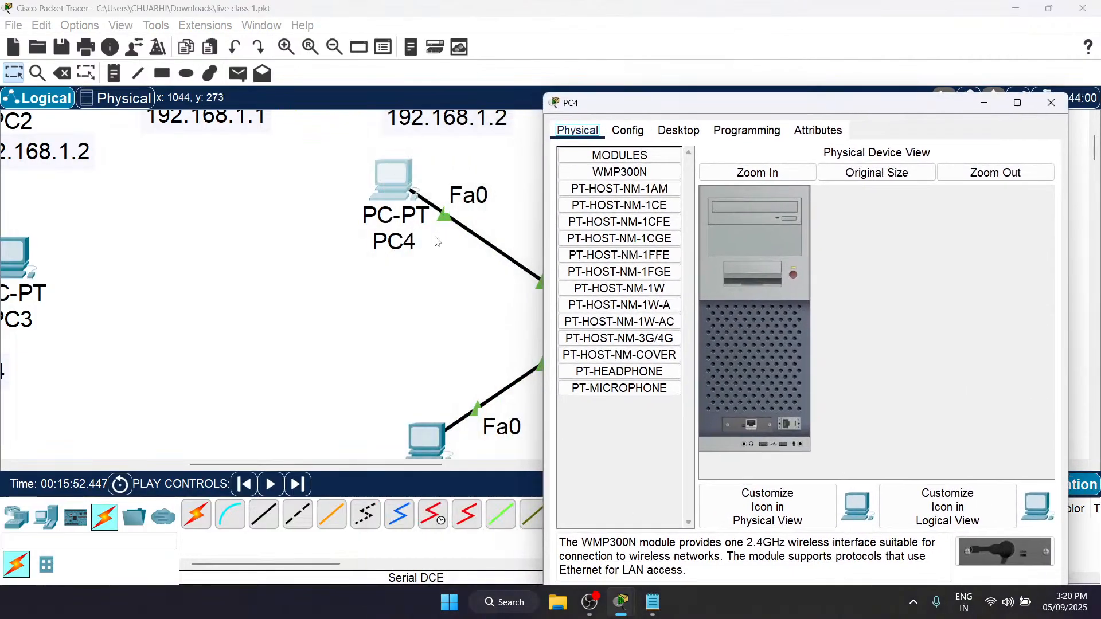
pyautogui.hscroll(3, 436, 241)
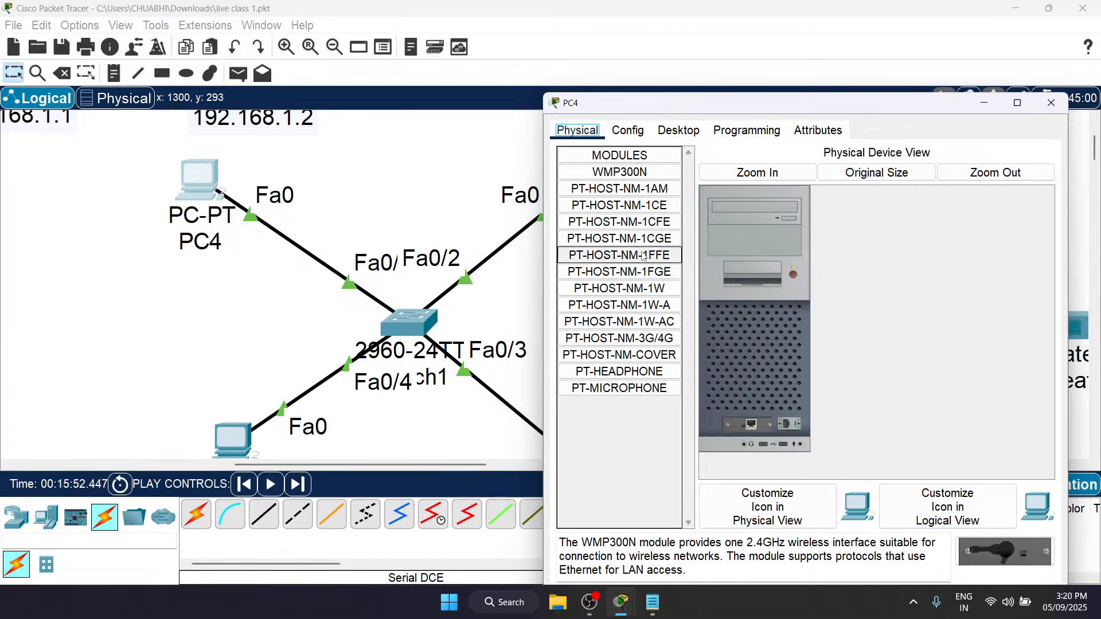
pyautogui.click(679, 133)
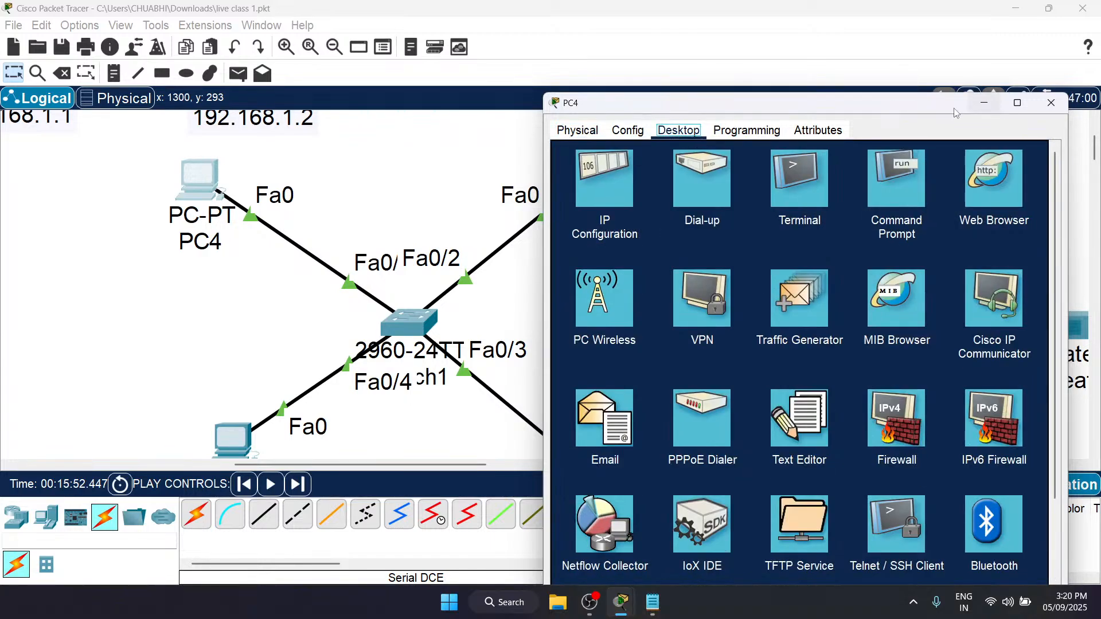
pyautogui.click(613, 182)
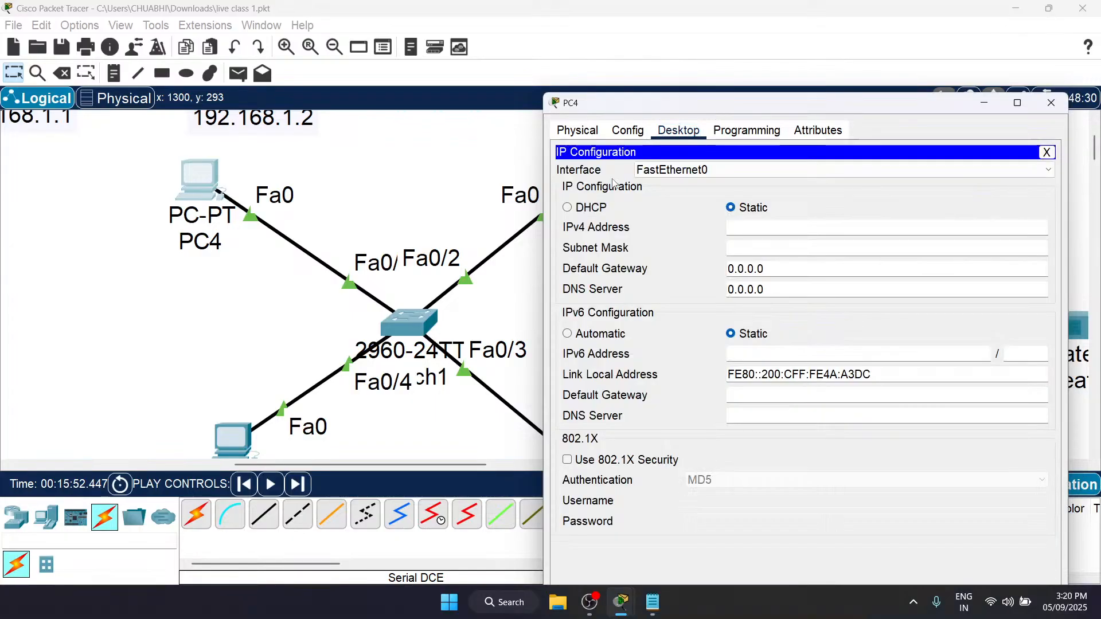
# Step: Assign PC4 the static IPv4 address 192.168.1.1 with subnet mask 255.255.255.0, and close its window
pyautogui.click(761, 230)
pyautogui.write('192.168.')
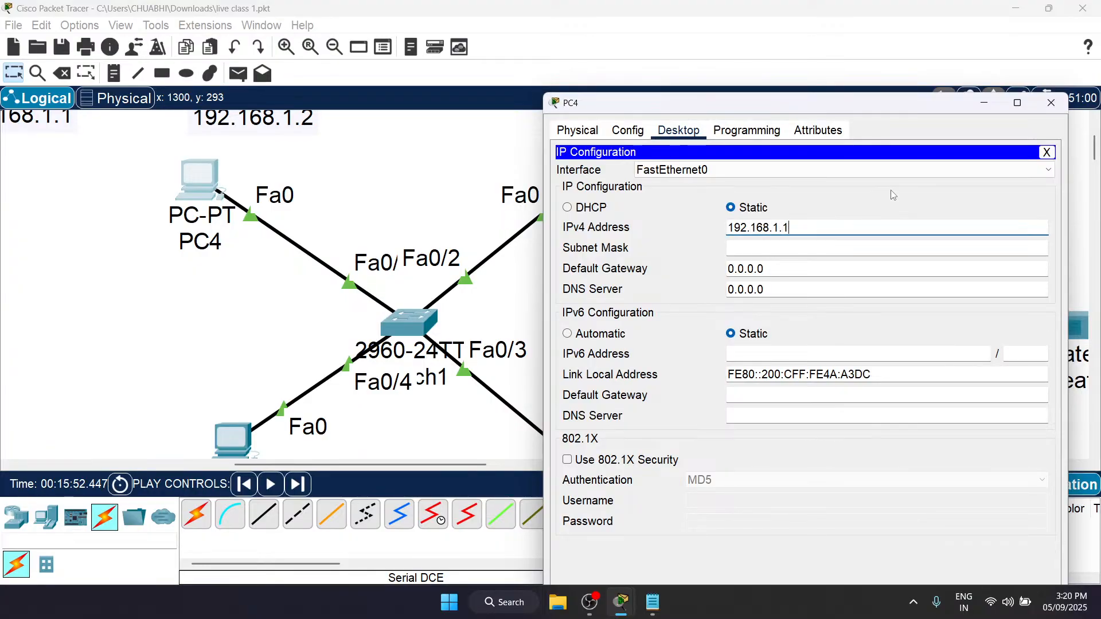
pyautogui.write('1.1')
pyautogui.click(803, 249)
pyautogui.moveTo(791, 228); pyautogui.dragTo(622, 225)
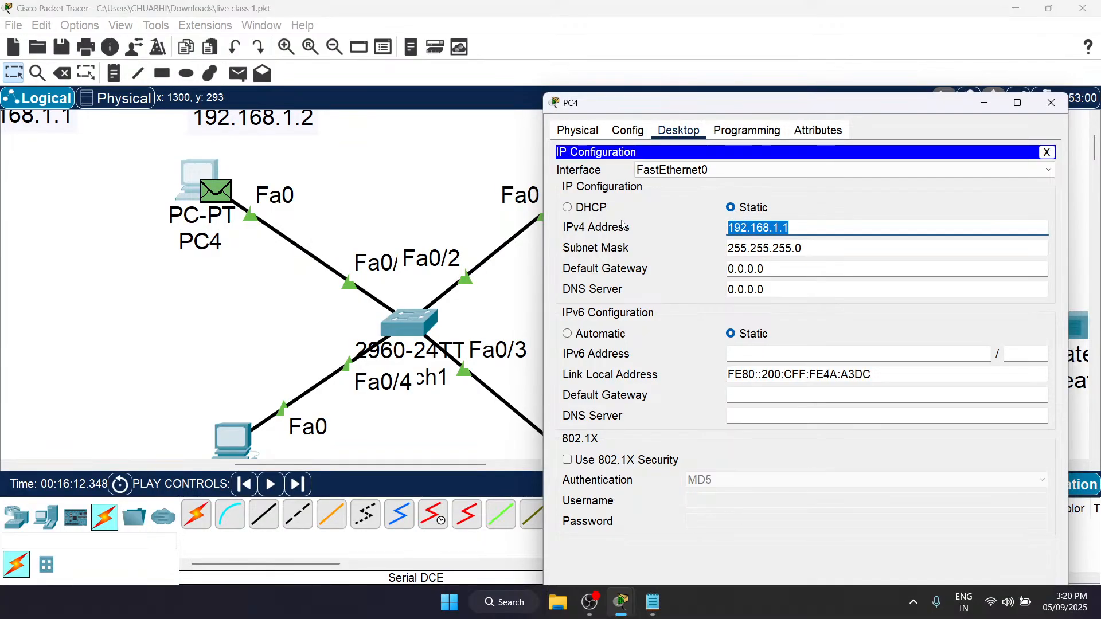
pyautogui.click(1051, 103)
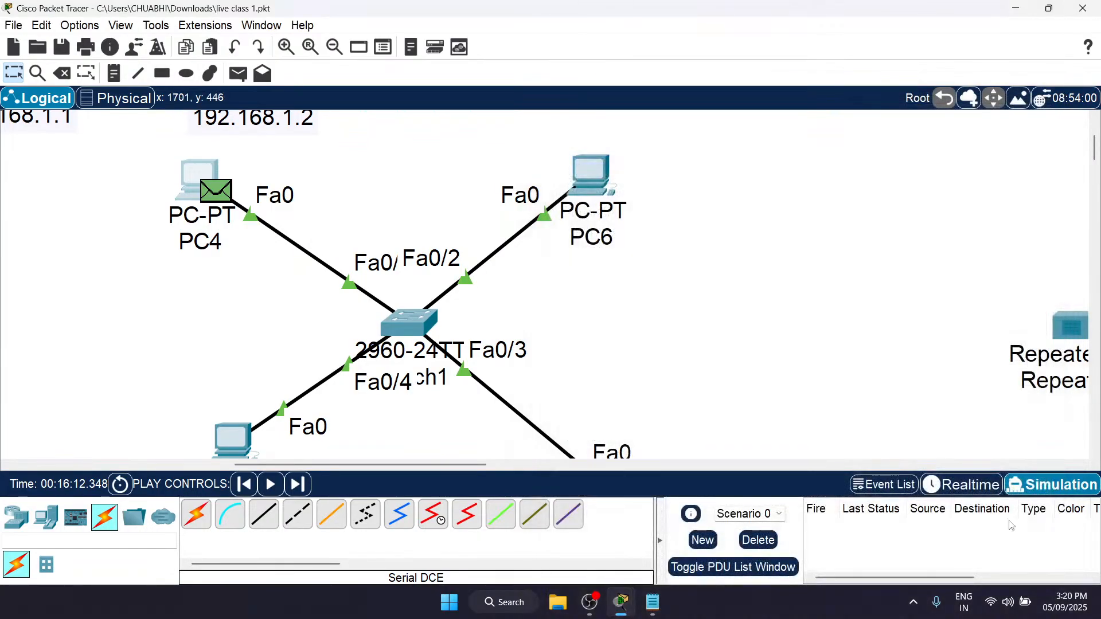
# Step: Run the switch network in Realtime mode to clear pending traffic, and return to Simulation mode
pyautogui.click(969, 485)
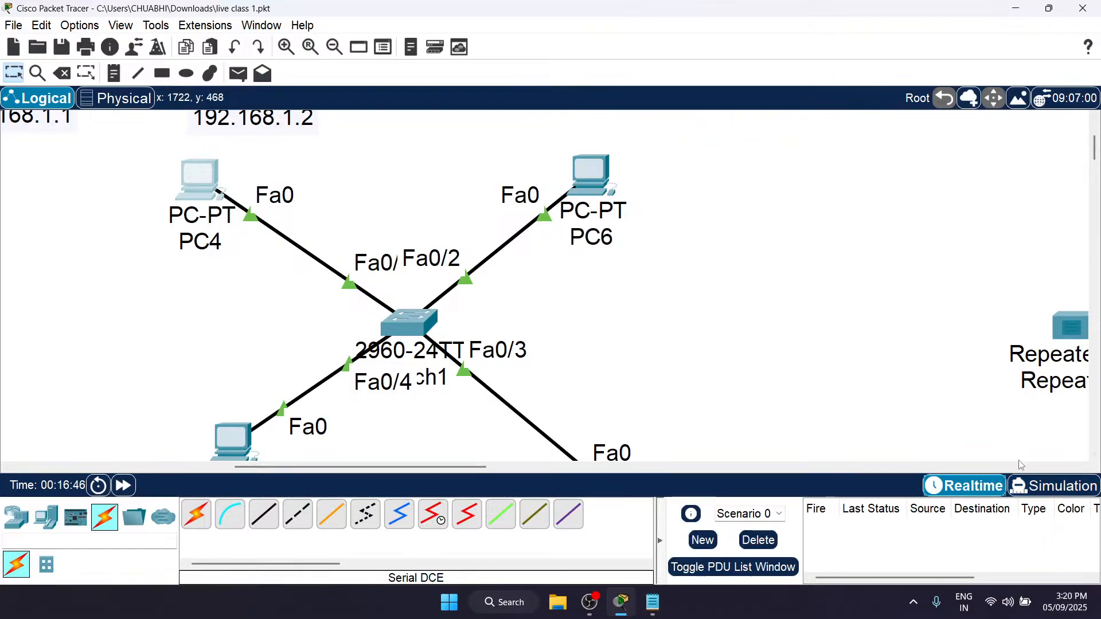
pyautogui.click(1054, 485)
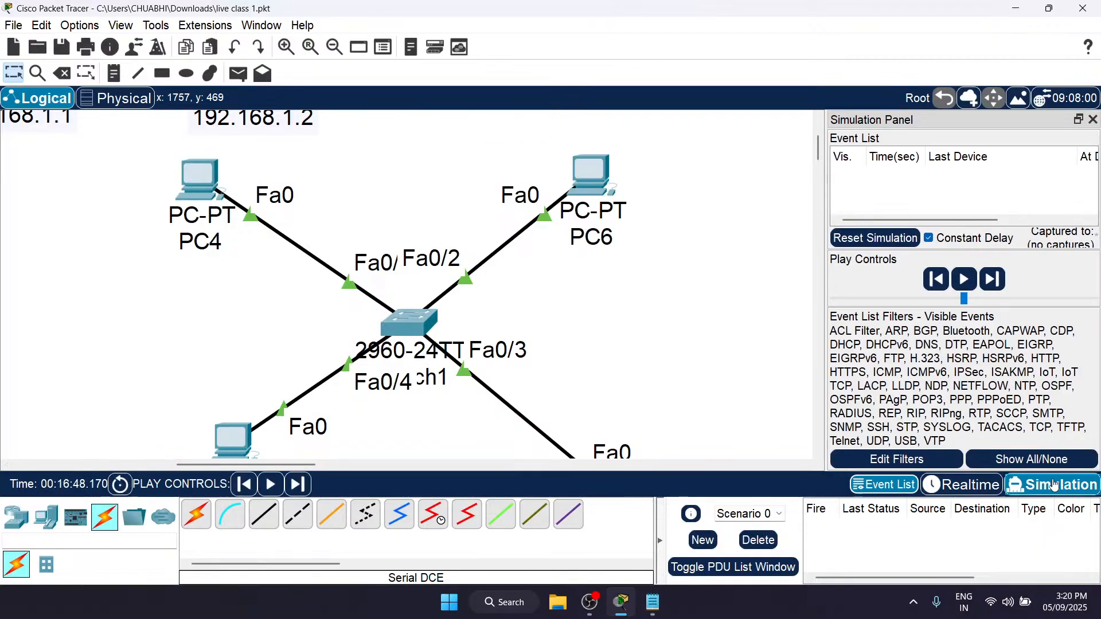
pyautogui.scroll(-1, 406, 381)
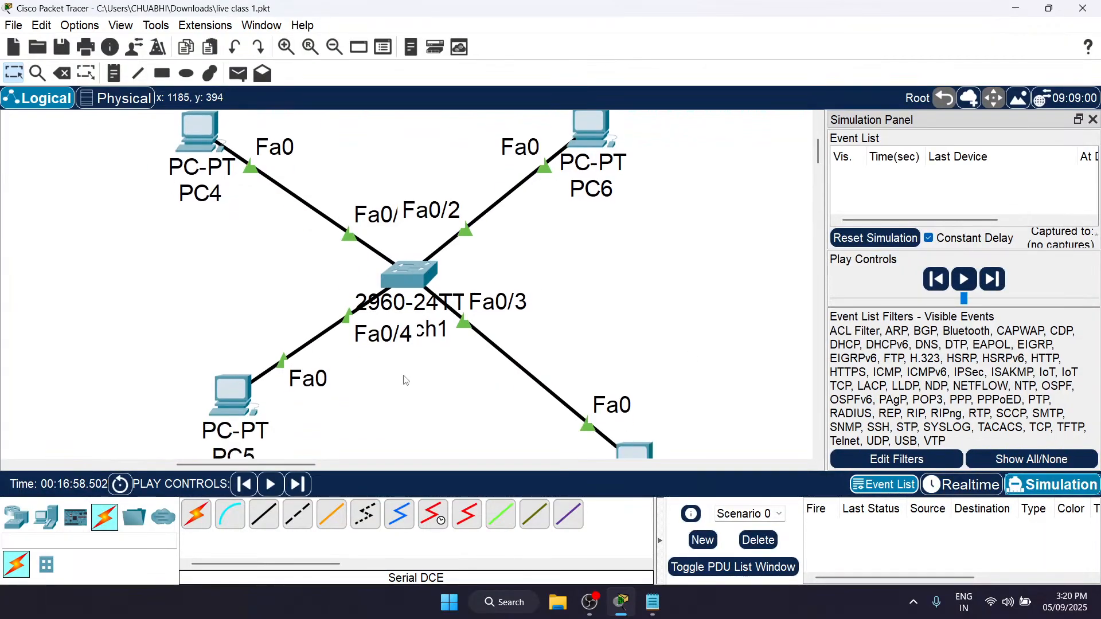
# Step: Switch to Realtime mode and assign PC6 the static IPv4 address 192.168.1.2 with subnet mask 255.255.255.0, closing its window
pyautogui.click(963, 487)
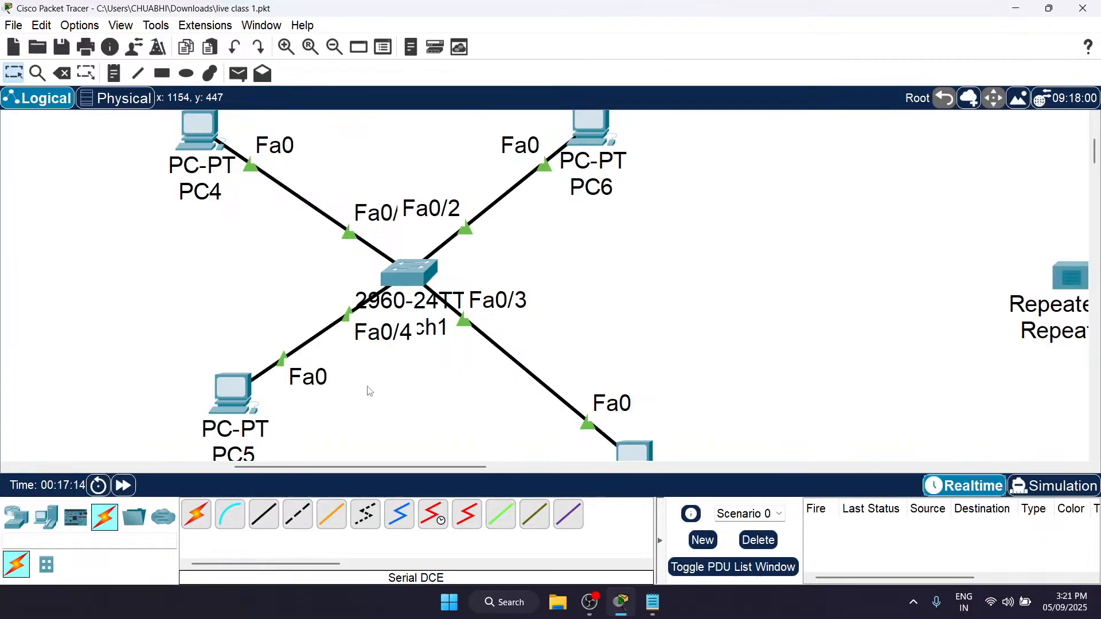
pyautogui.scroll(2, 370, 391)
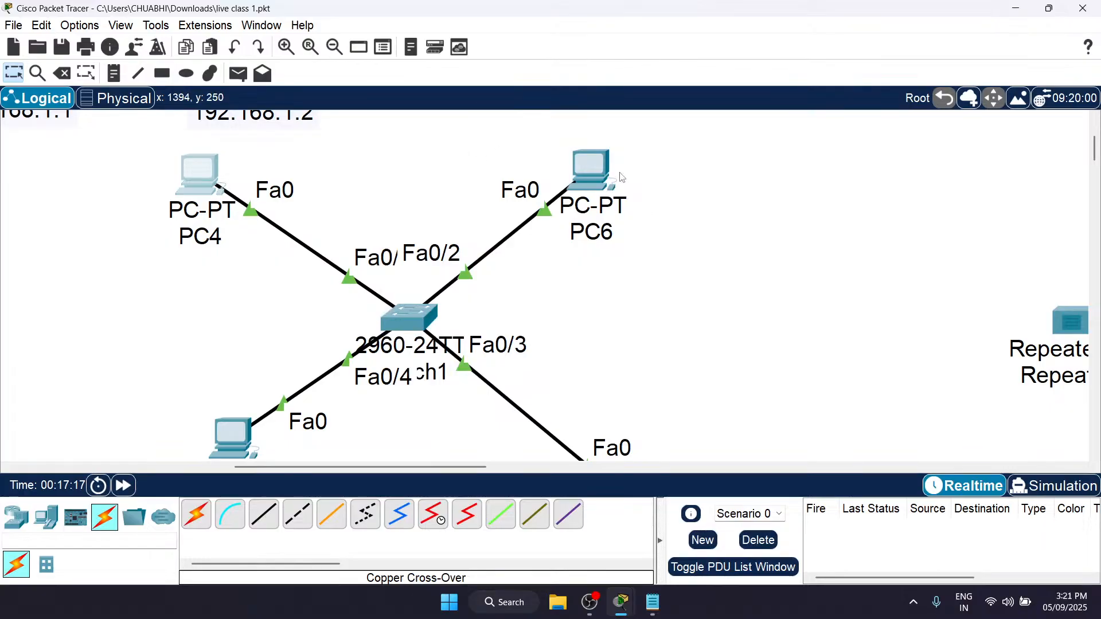
pyautogui.click(594, 175)
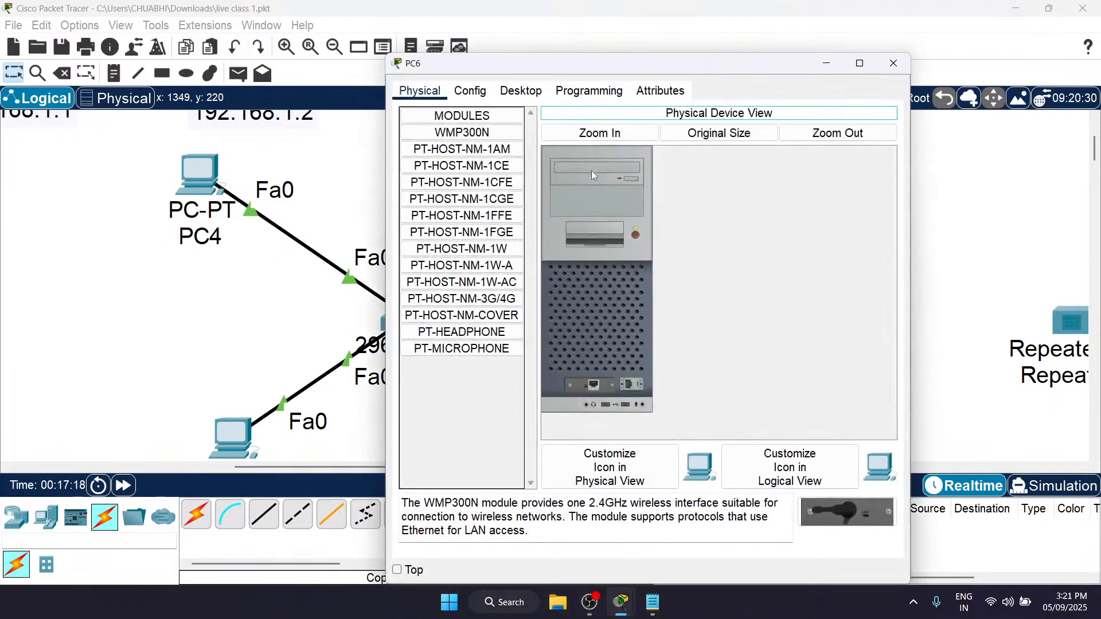
pyautogui.click(533, 92)
pyautogui.click(464, 141)
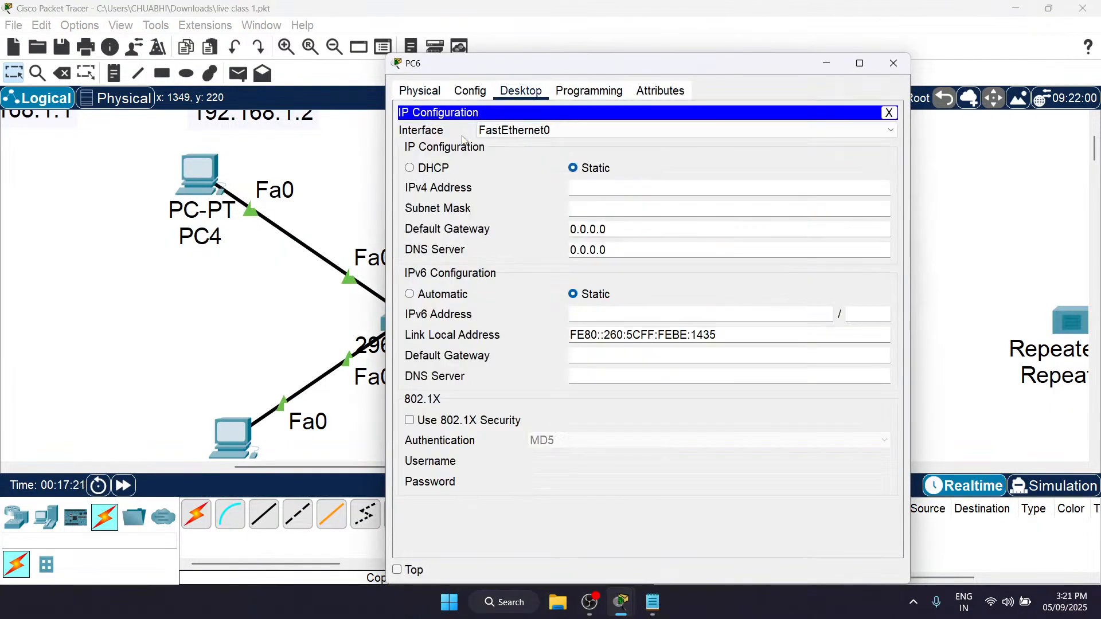
pyautogui.click(615, 192)
pyautogui.write('192.168.1.1')
pyautogui.click(622, 205)
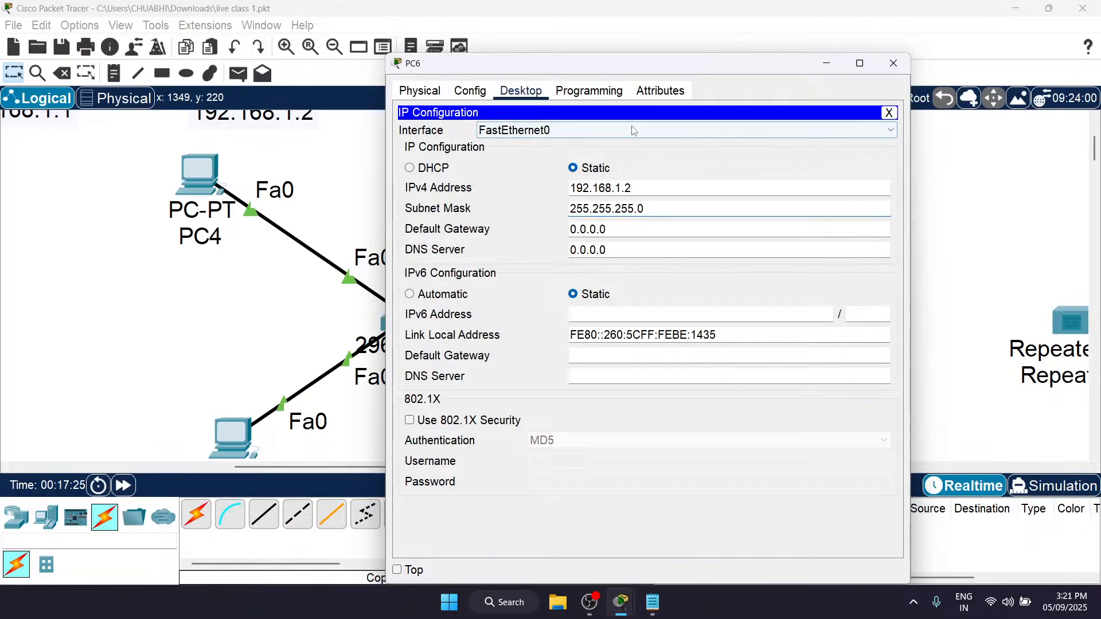
pyautogui.click(593, 206)
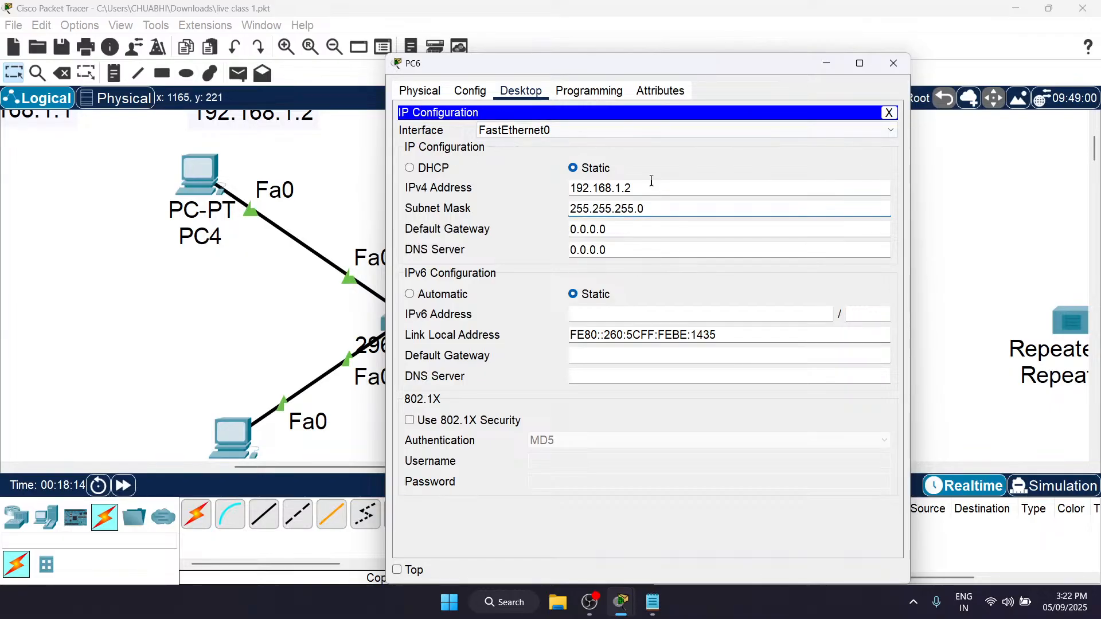
pyautogui.click(896, 66)
# Step: Assign PC5 the static IPv4 address 192.168.1.3 with subnet mask 255.255.255.0, and close its window
pyautogui.scroll(-3, 310, 299)
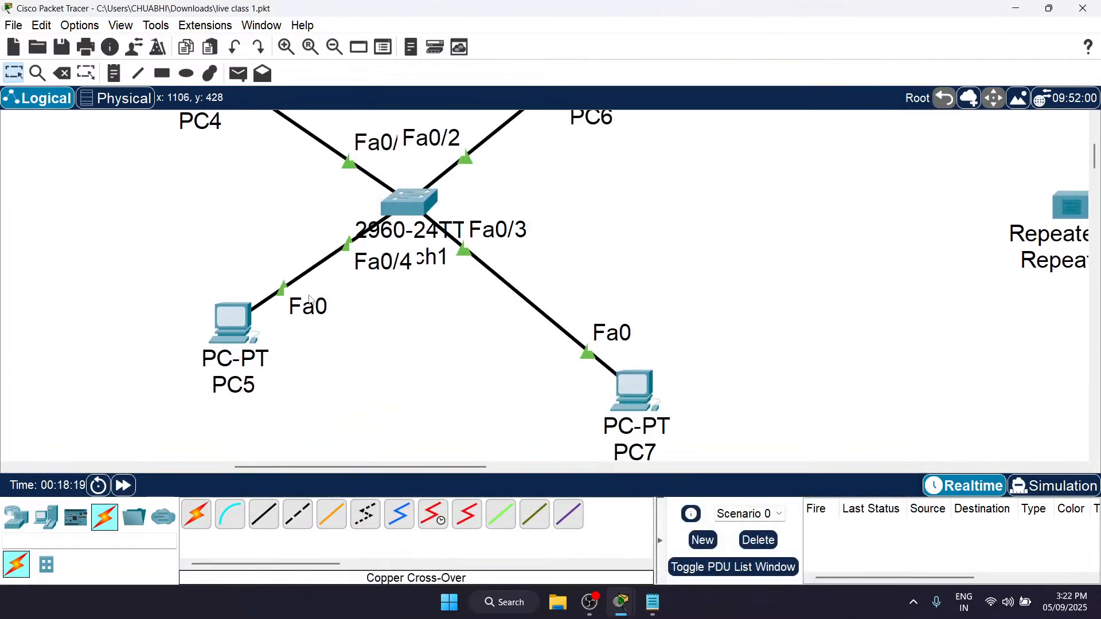
pyautogui.doubleClick(221, 326)
pyautogui.click(235, 326)
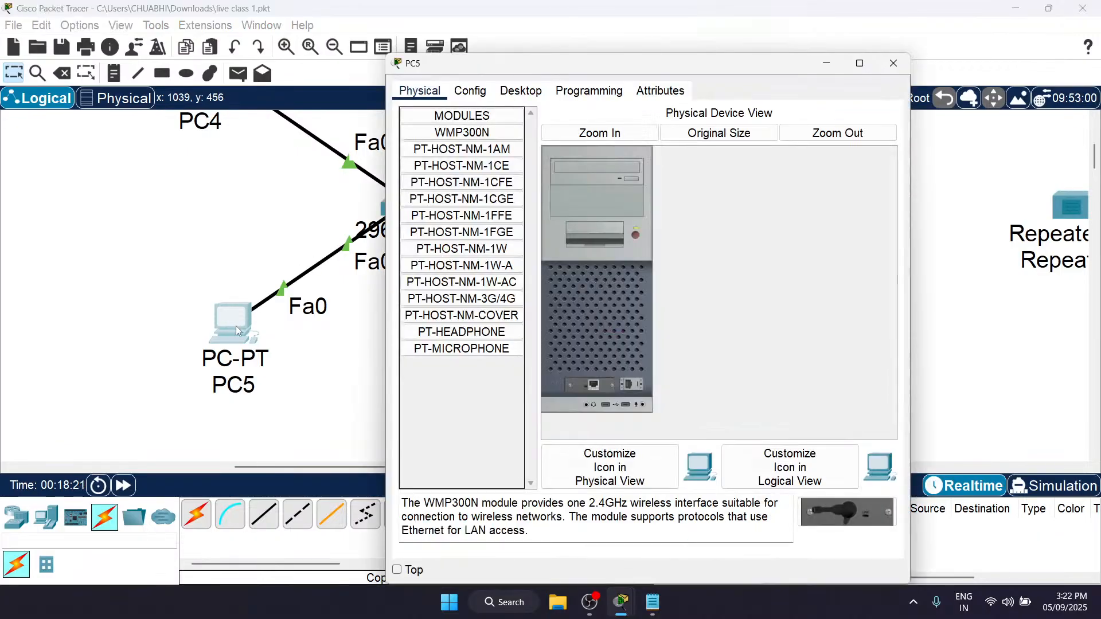
pyautogui.click(521, 91)
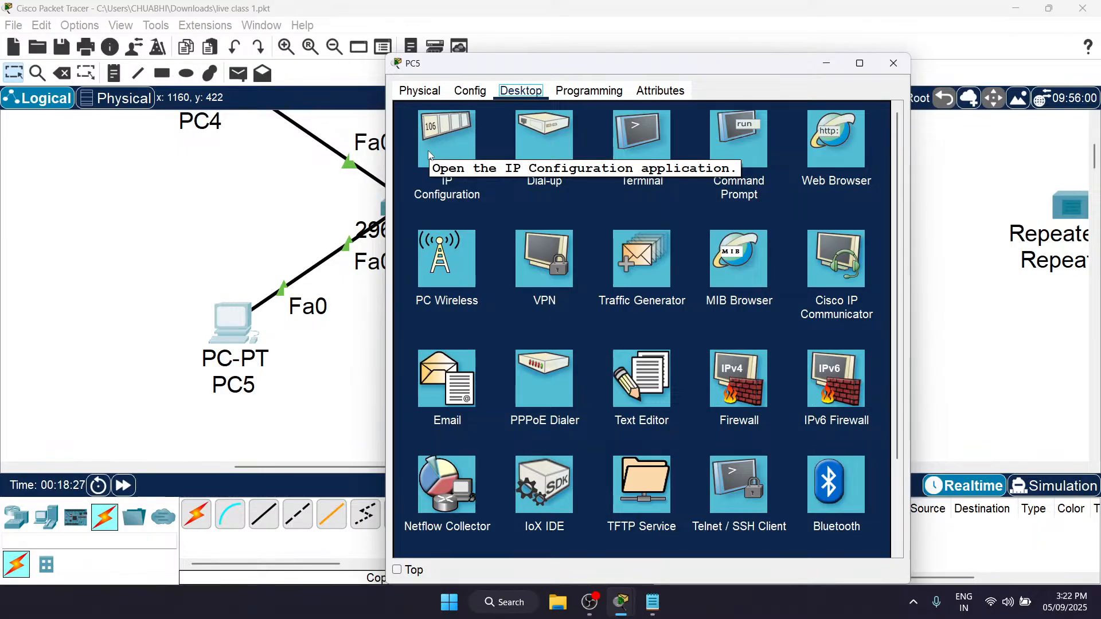
pyautogui.scroll(3, 351, 195)
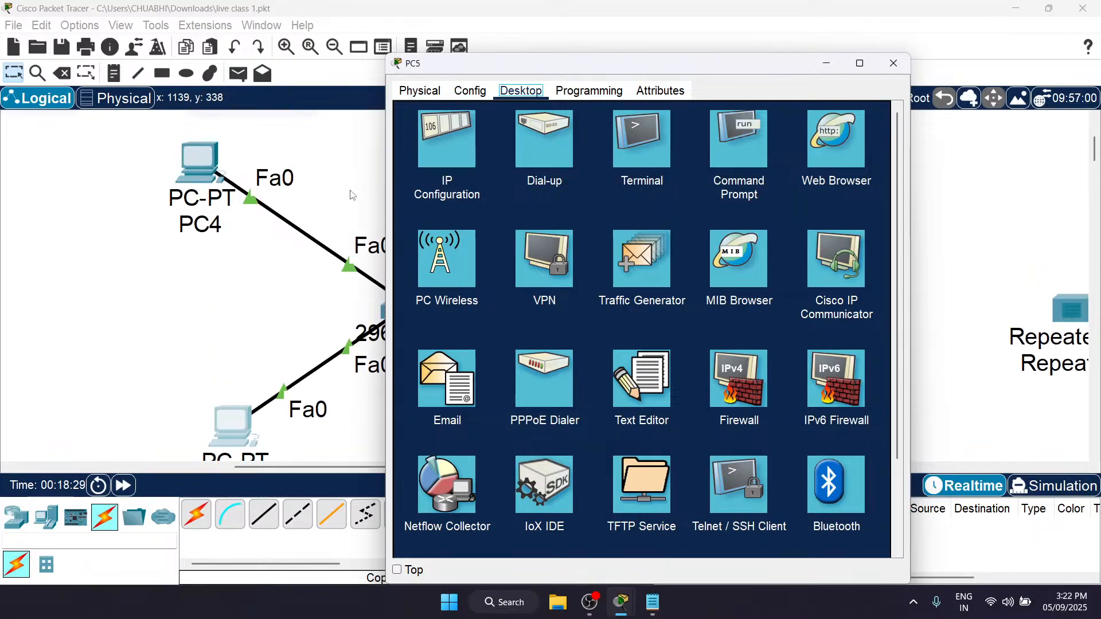
pyautogui.scroll(-1, 351, 195)
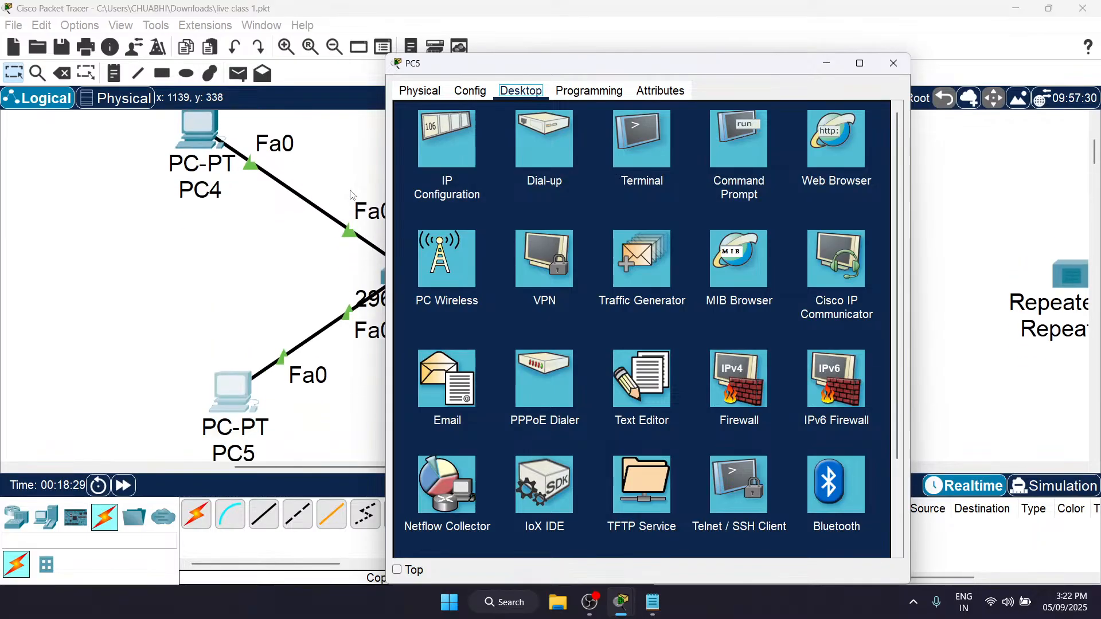
pyautogui.click(447, 140)
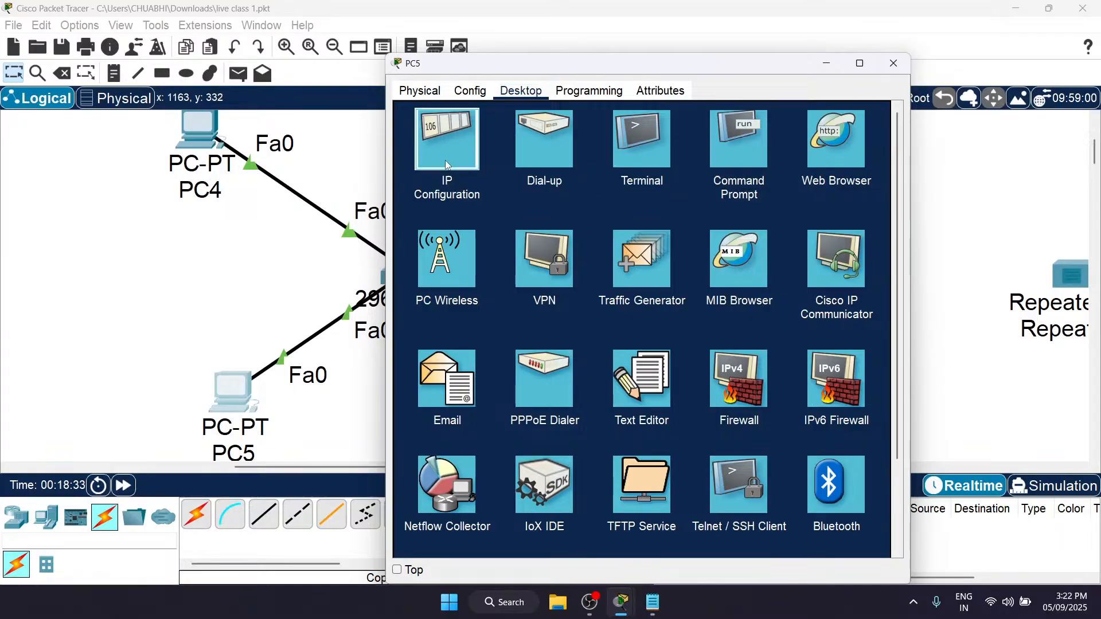
pyautogui.click(591, 169)
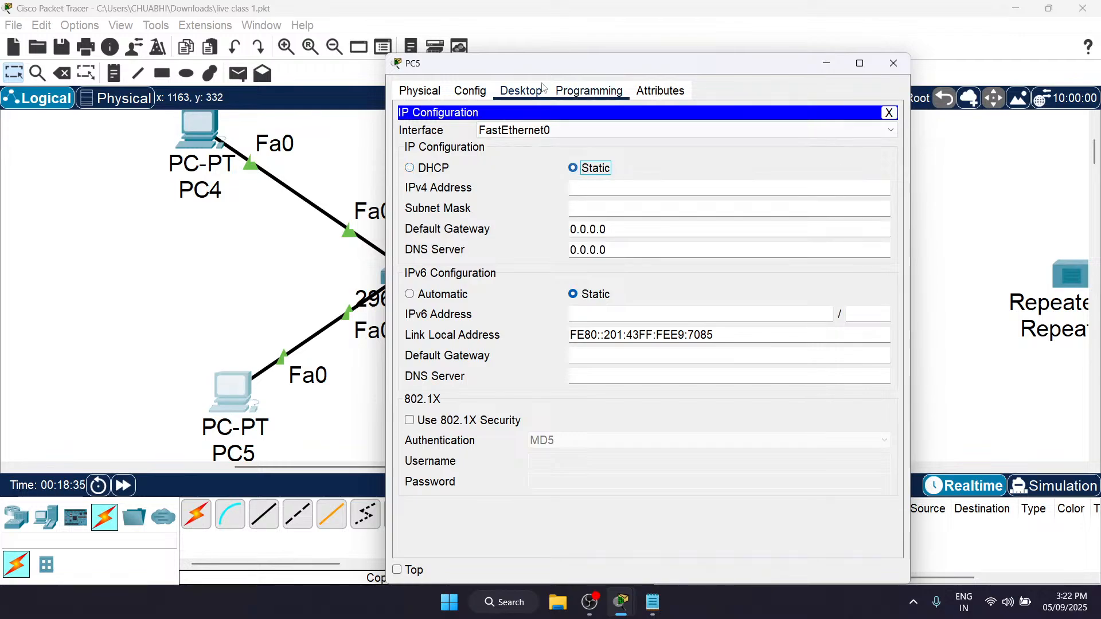
pyautogui.click(606, 193)
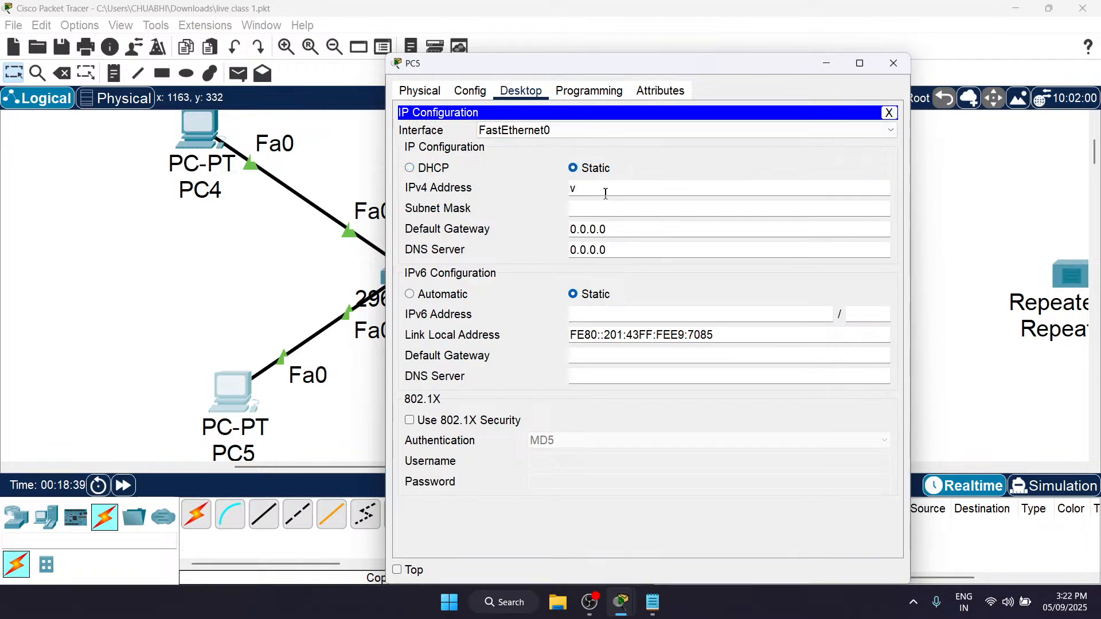
pyautogui.write('192.168.1.1')
pyautogui.click(618, 206)
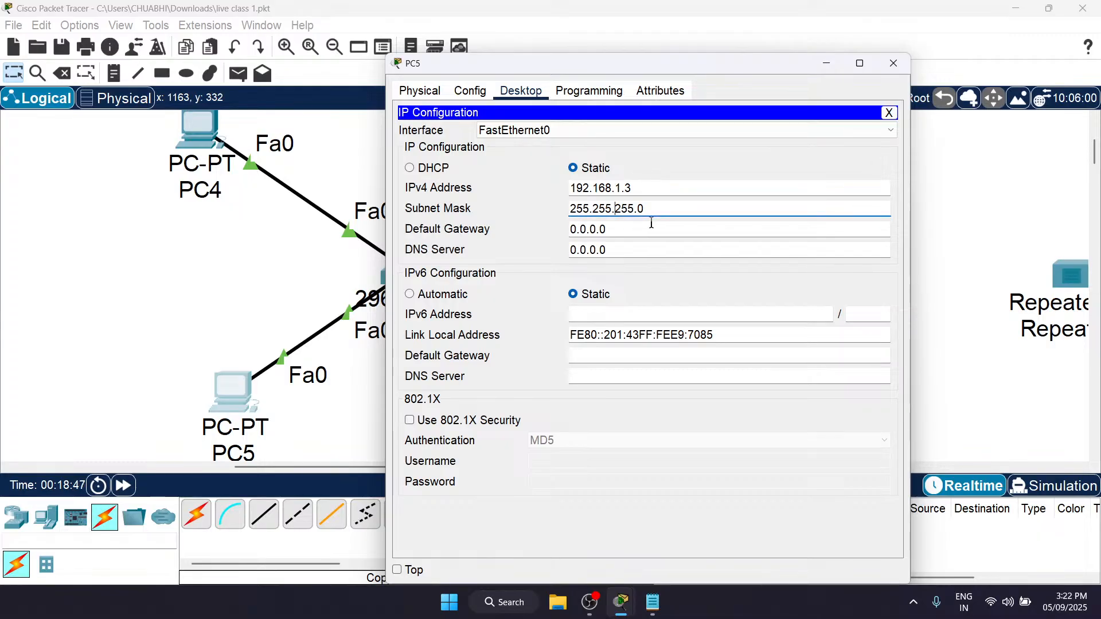
pyautogui.click(894, 63)
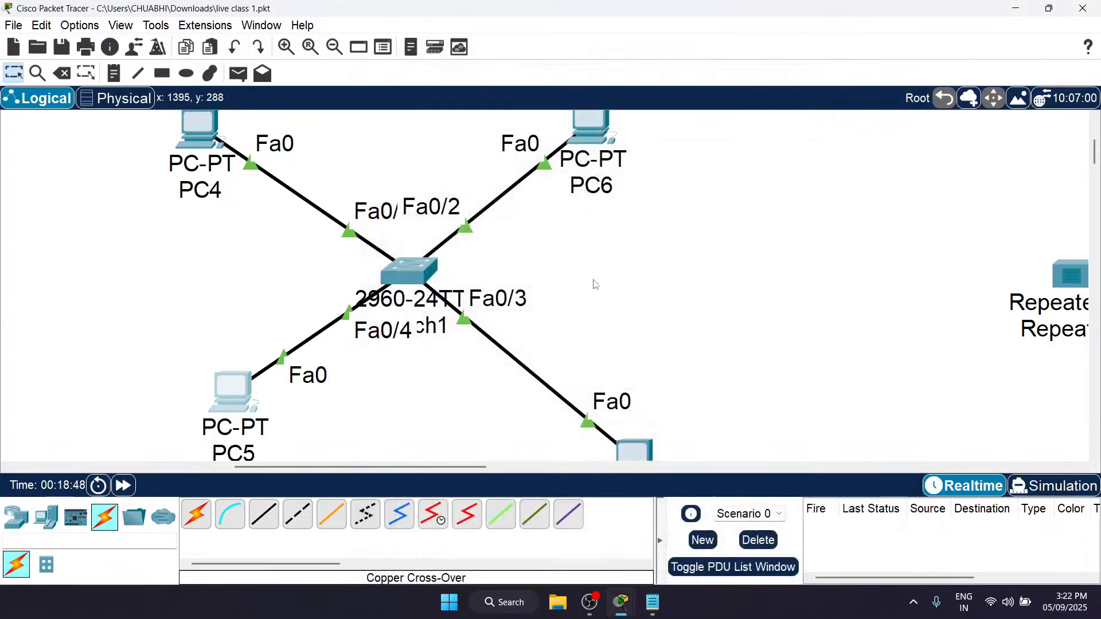
# Step: Assign PC7 the static IPv4 address 192.168.2.4 with subnet mask 255.255.255.0, and close its window
pyautogui.scroll(-4, 614, 248)
pyautogui.click(624, 369)
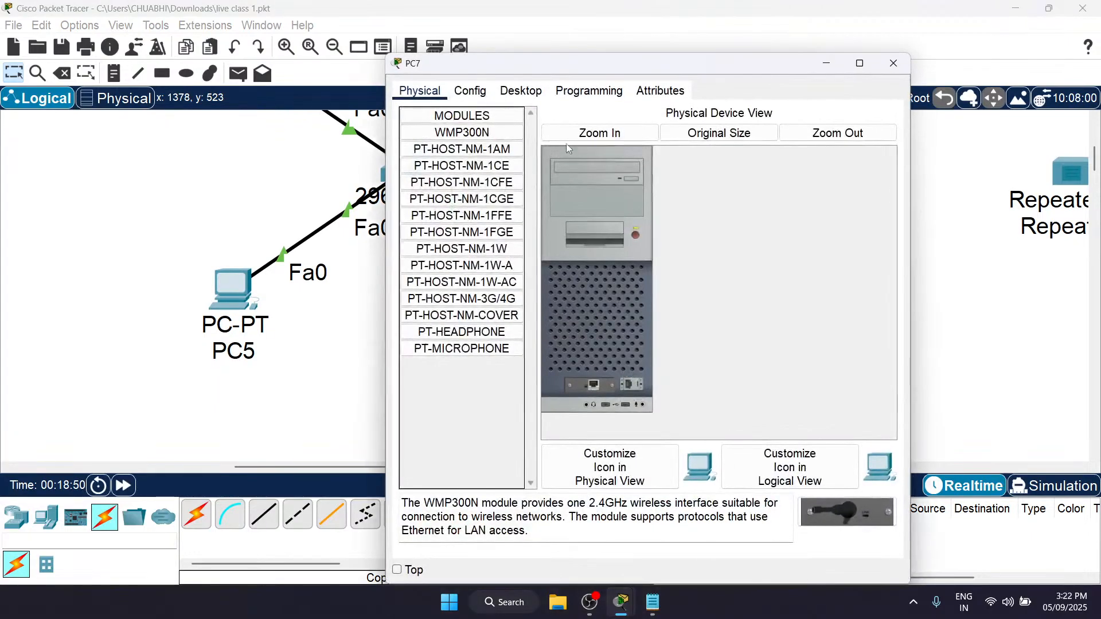
pyautogui.click(521, 90)
pyautogui.click(450, 144)
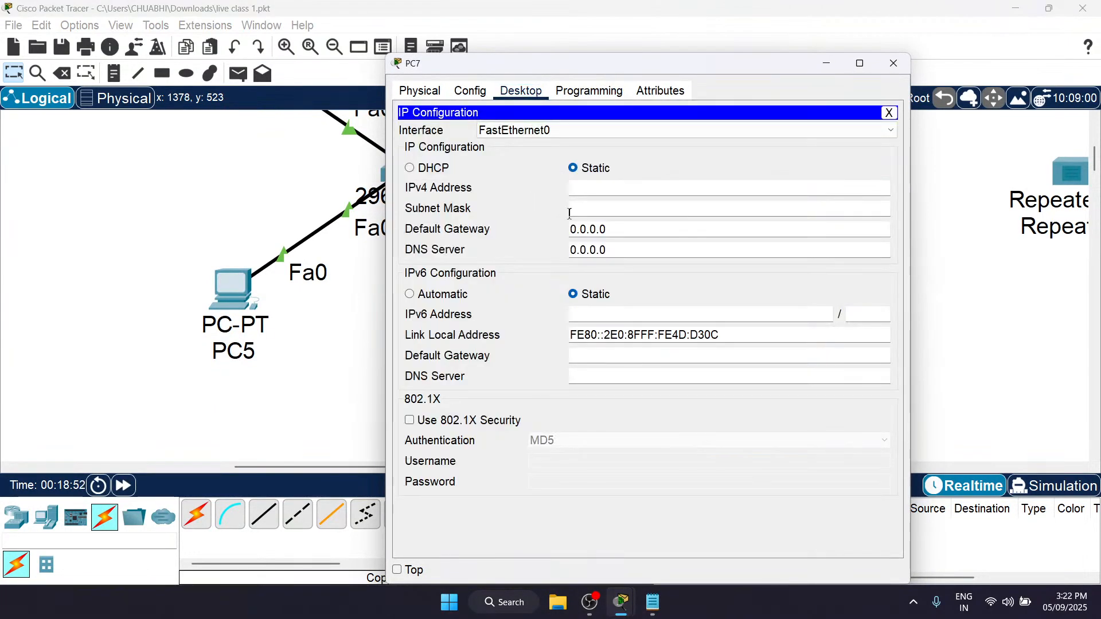
pyautogui.click(599, 187)
pyautogui.write('192.168.1.1')
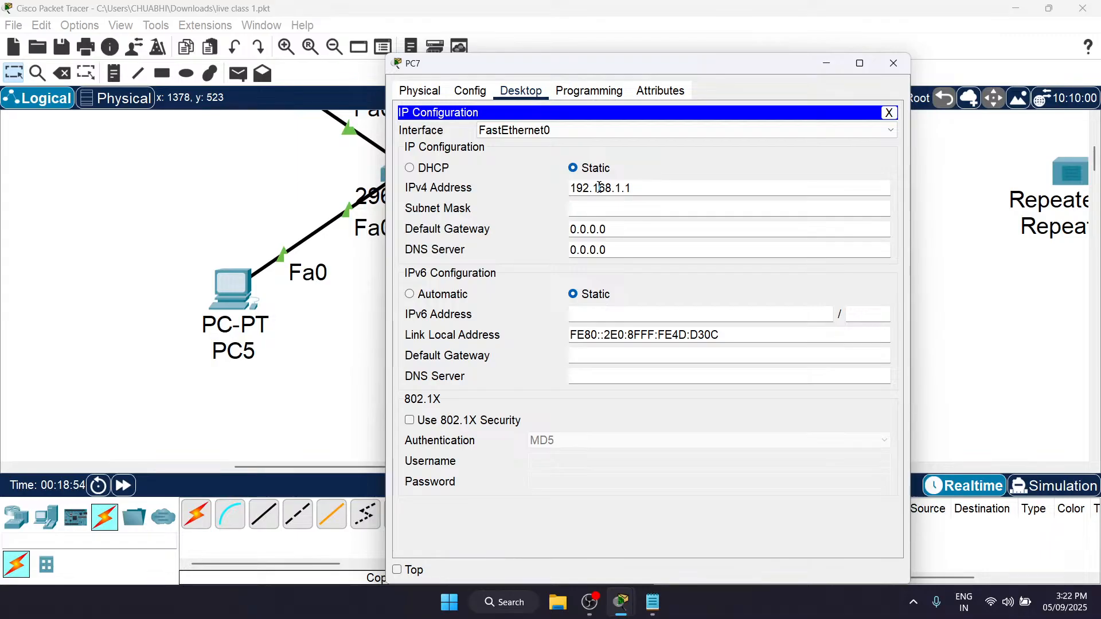
pyautogui.press('BackSpace')
pyautogui.press('BackSpace')
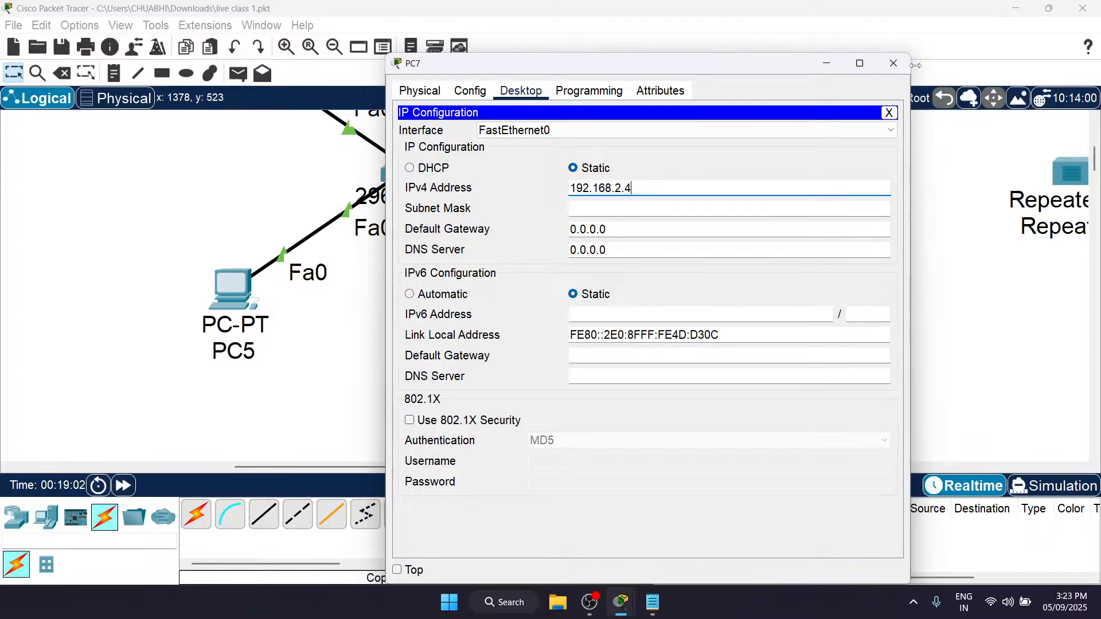
pyautogui.click(696, 207)
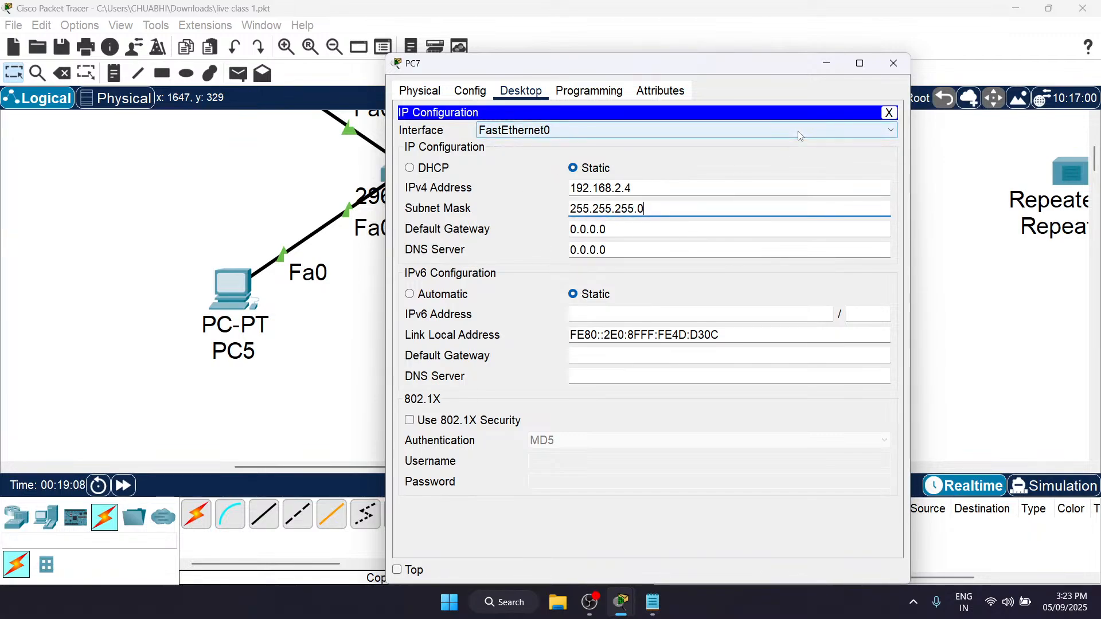
pyautogui.click(893, 63)
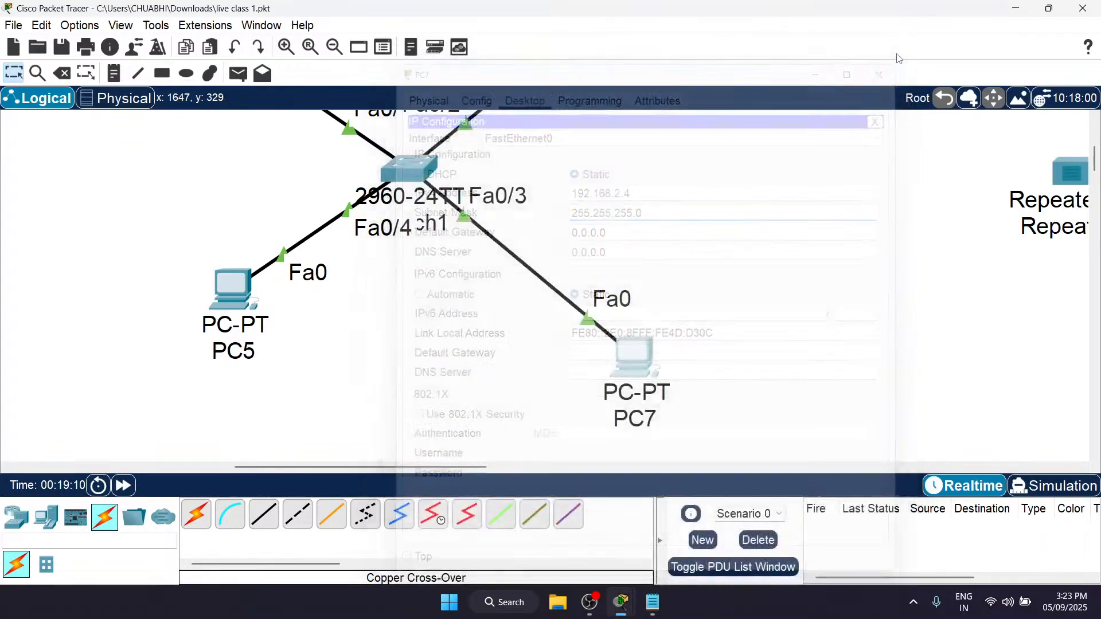
# Step: Send a simple PDU from PC4 to PC6 through the switch
pyautogui.scroll(2, 604, 200)
pyautogui.scroll(1, 604, 200)
pyautogui.scroll(-1, 604, 200)
pyautogui.press('p')
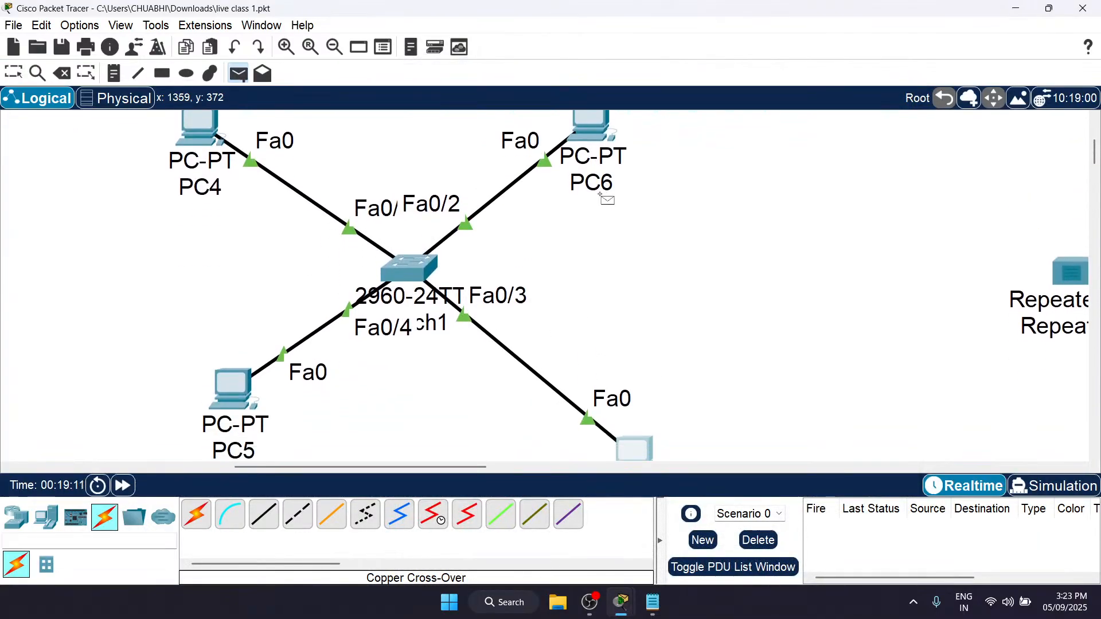
pyautogui.click(209, 130)
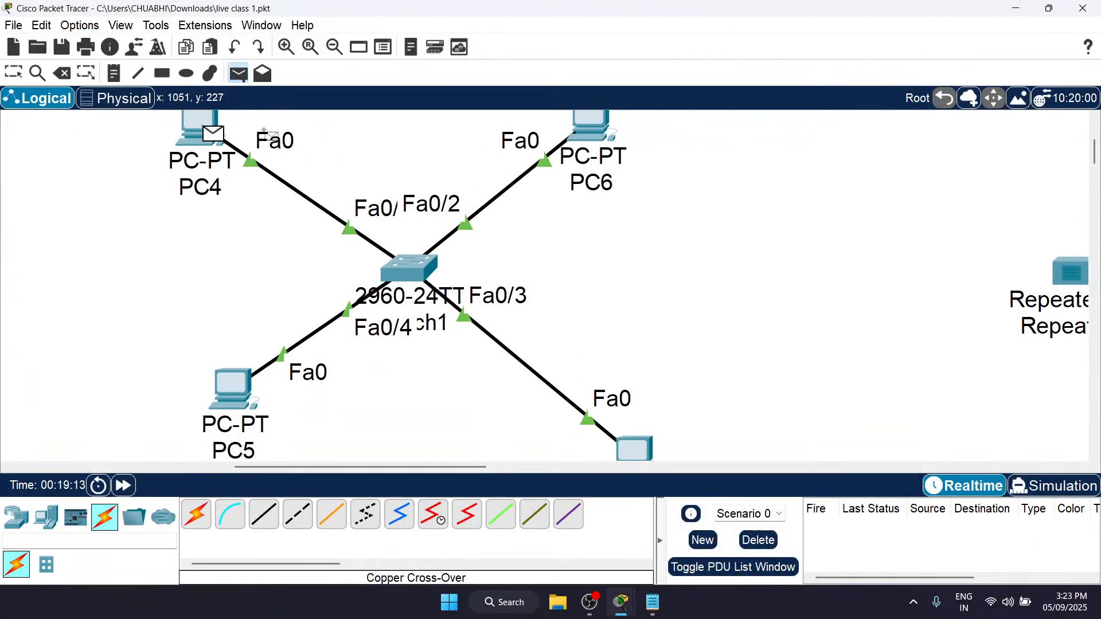
pyautogui.click(596, 142)
# Step: Place a note reading 192.168.1.1 below PC4 and one reading 192.168.1.2 below PC6
pyautogui.press('n')
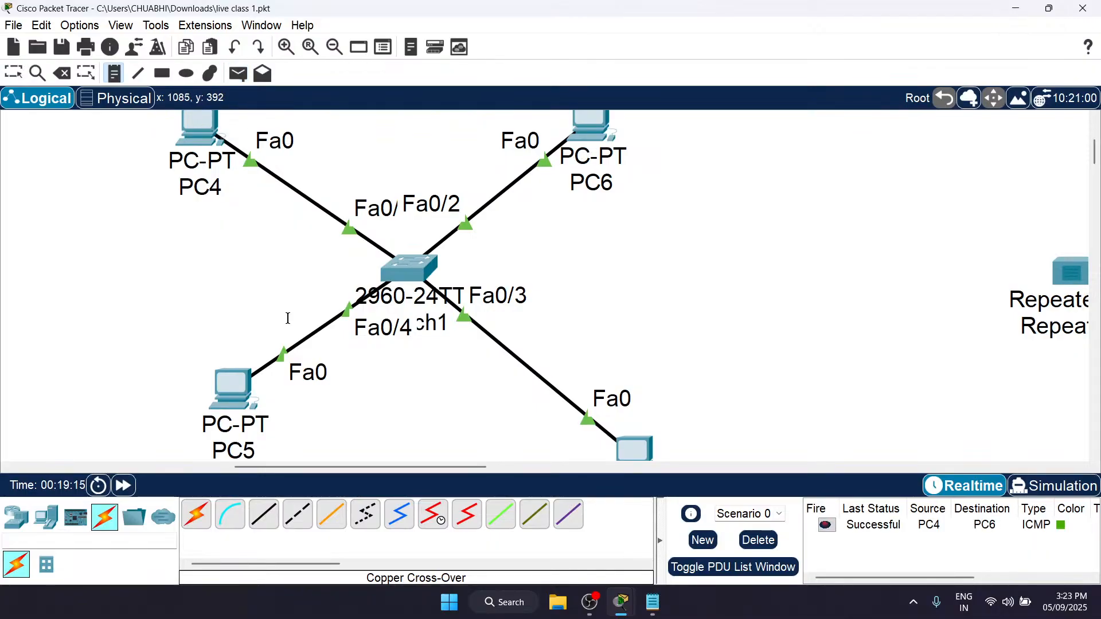
pyautogui.click(167, 217)
pyautogui.write('192.168.1.1')
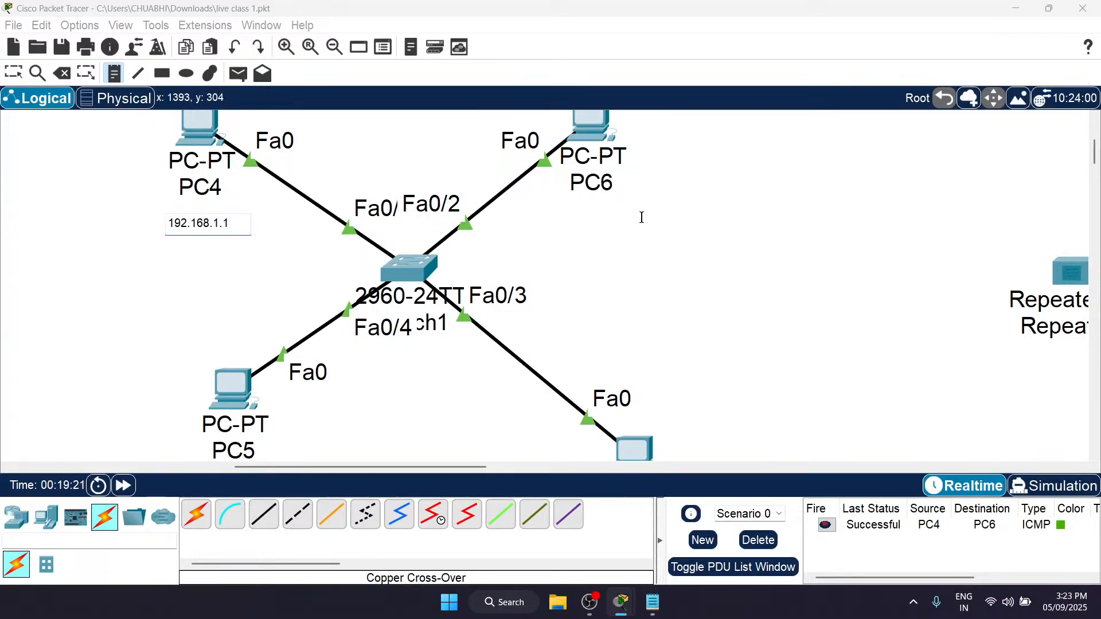
pyautogui.click(555, 218)
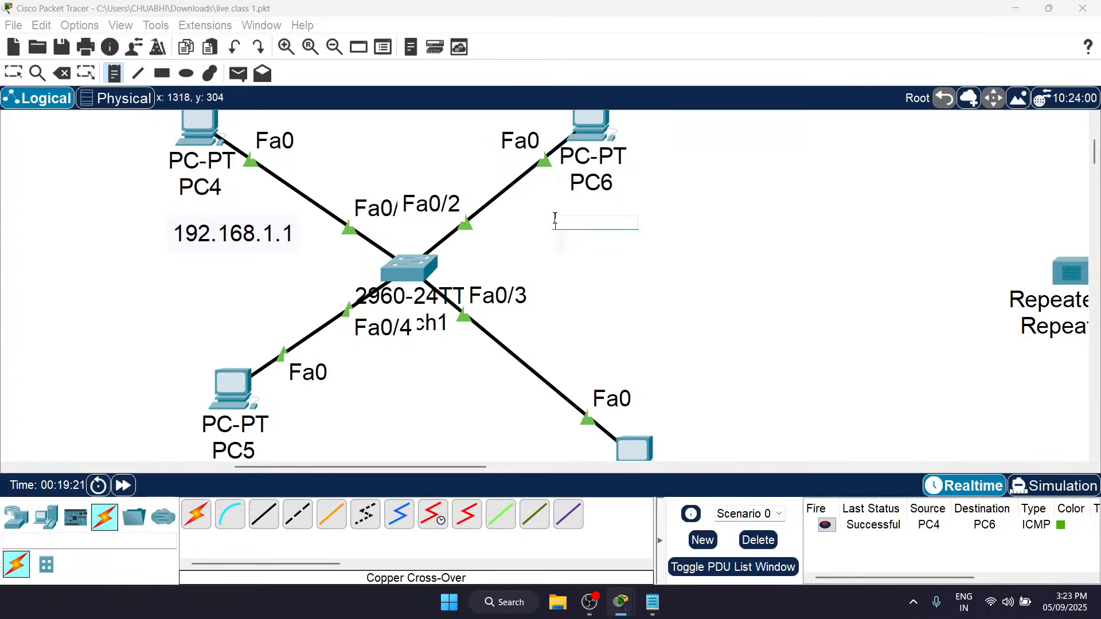
pyautogui.write('192.168.1.1')
pyautogui.press('BackSpace')
# Step: Place a note reading 192.168.1.3 below PC5 and one reading 192.168.2.4 below PC7, and leave the note tool
pyautogui.scroll(-3, 499, 334)
pyautogui.click(191, 370)
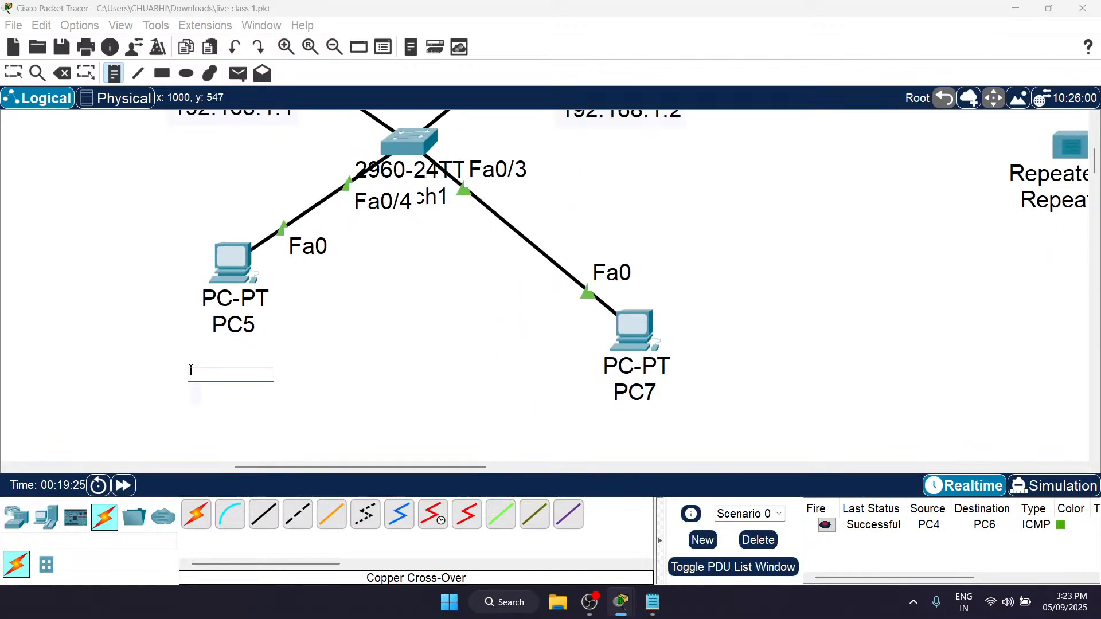
pyautogui.write('192.168.1.1')
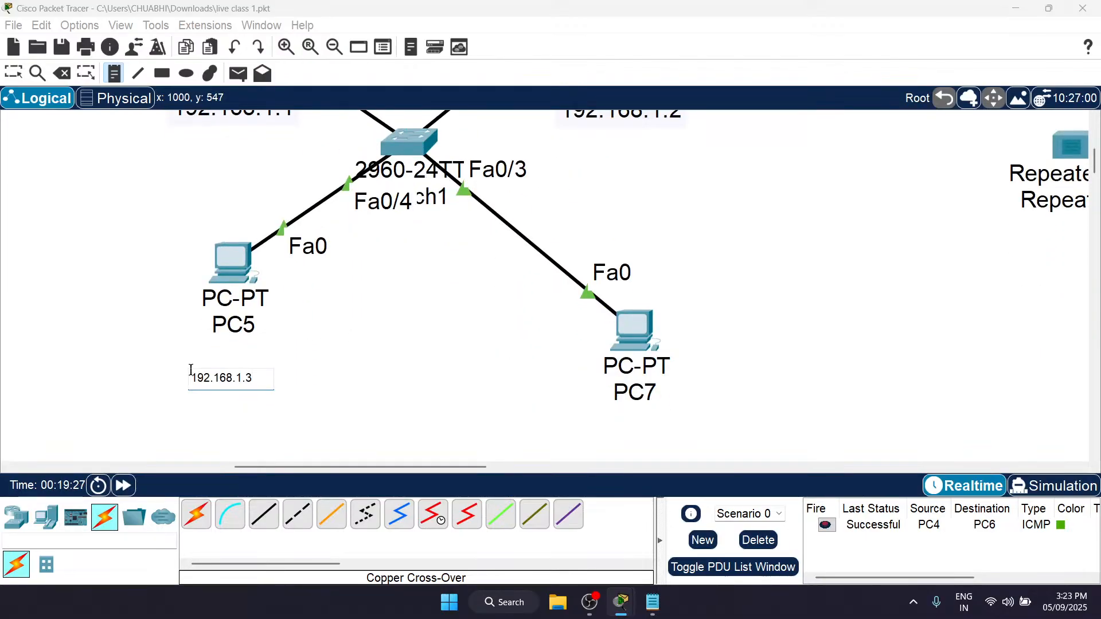
pyautogui.click(597, 418)
pyautogui.write('192.168.1.1')
pyautogui.press('BackSpace')
pyautogui.press('BackSpace')
pyautogui.write('2')
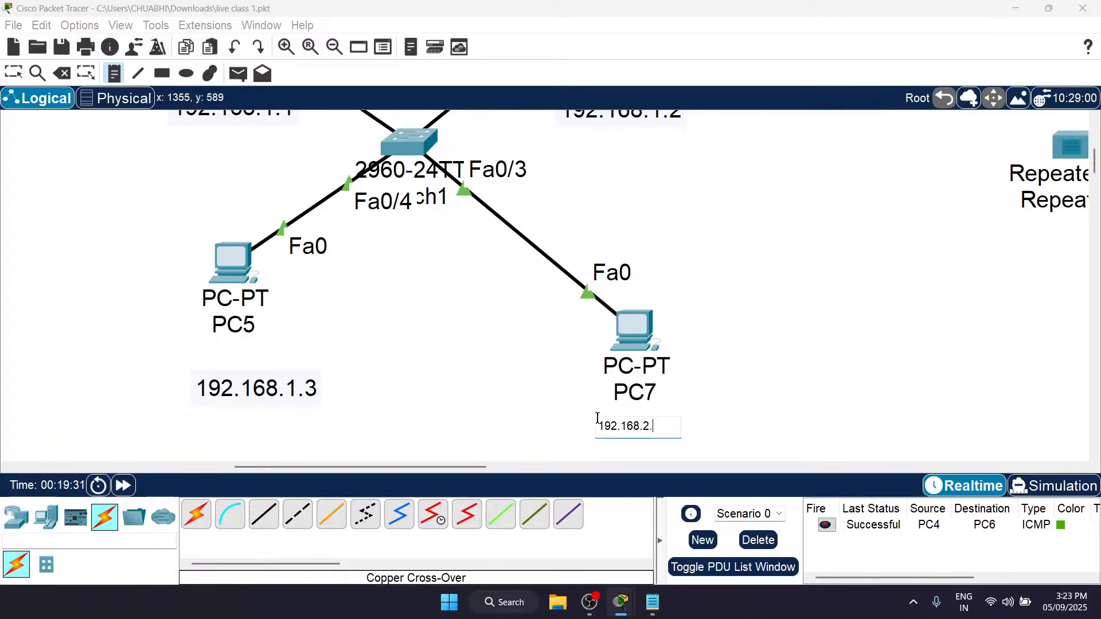
pyautogui.write('.4')
pyautogui.click(726, 395)
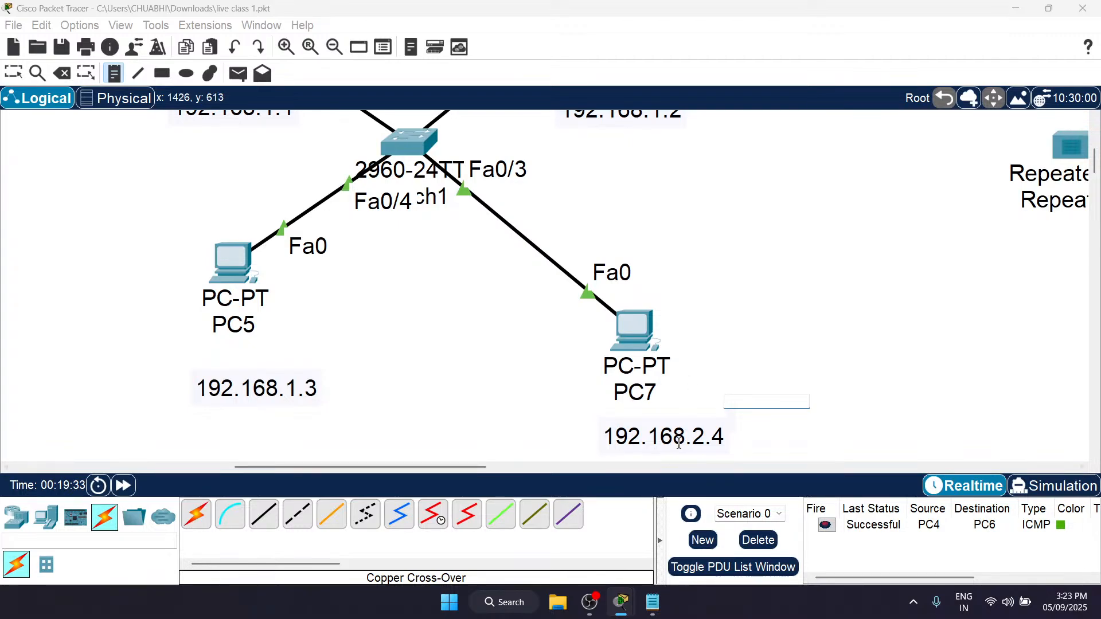
pyautogui.press('Escape')
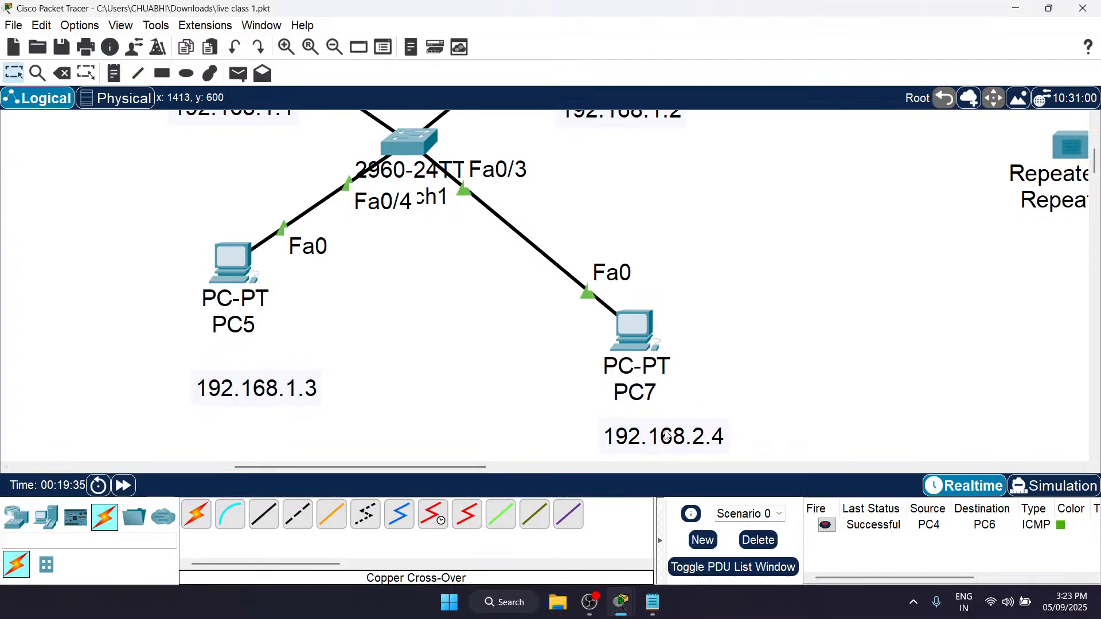
# Step: Send a simple PDU from PC5 to PC4 through the switch
pyautogui.scroll(-2, 635, 360)
pyautogui.scroll(1, 620, 286)
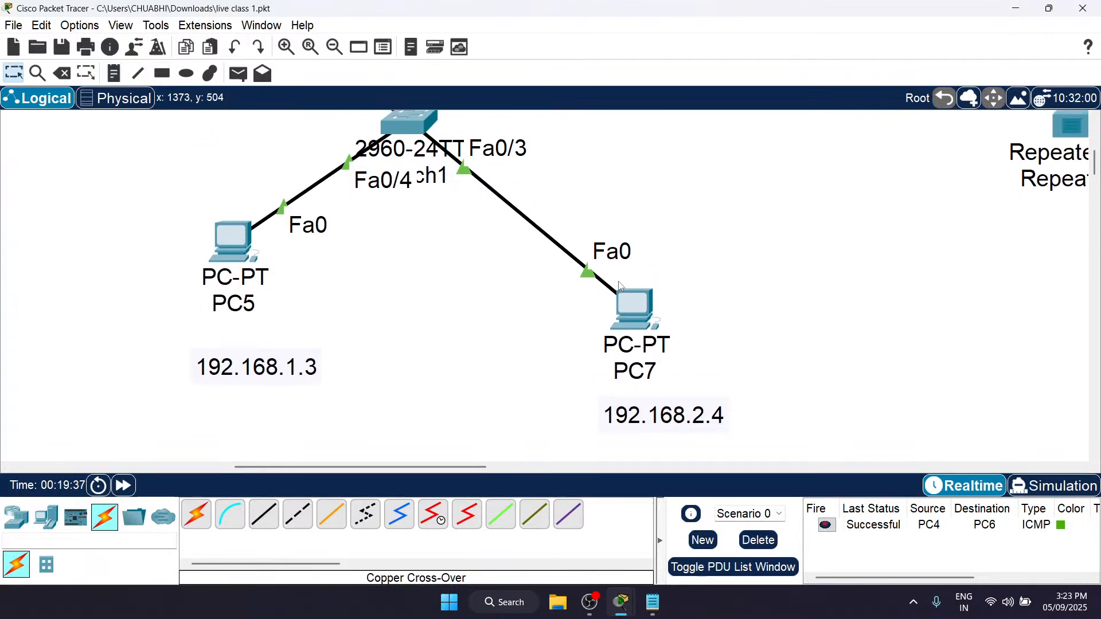
pyautogui.scroll(10, 623, 290)
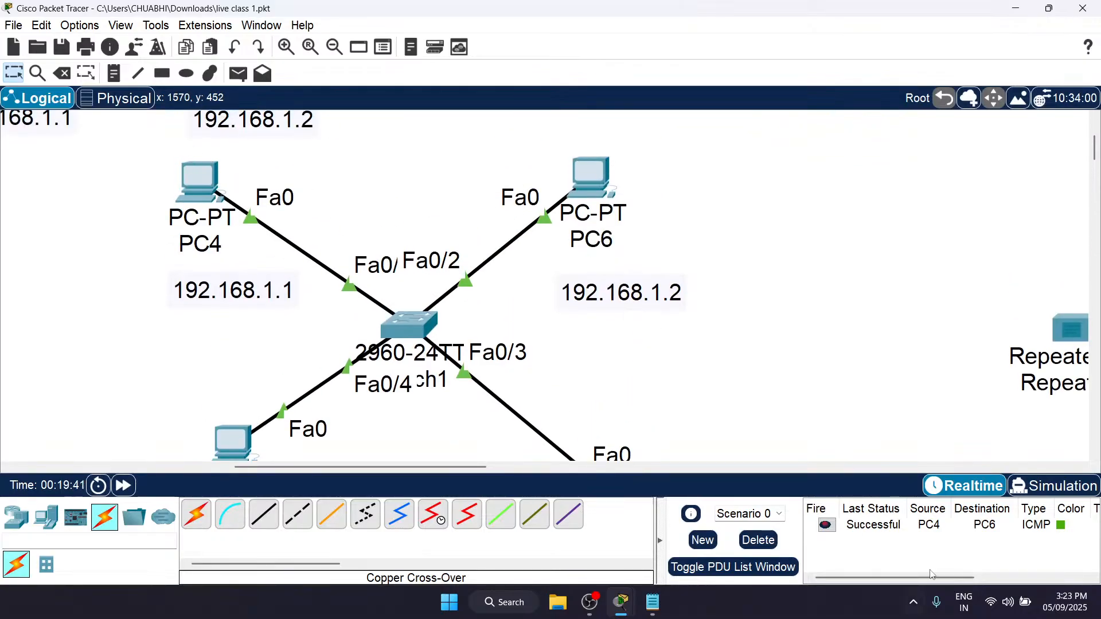
pyautogui.scroll(-8, 681, 356)
pyautogui.press('p')
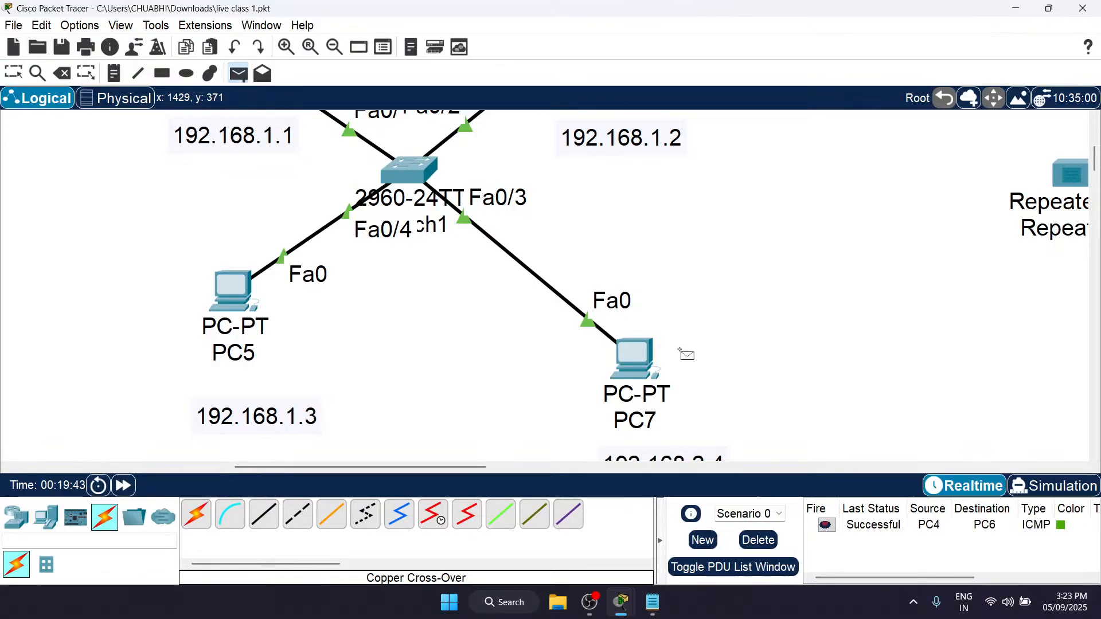
pyautogui.scroll(13, 223, 284)
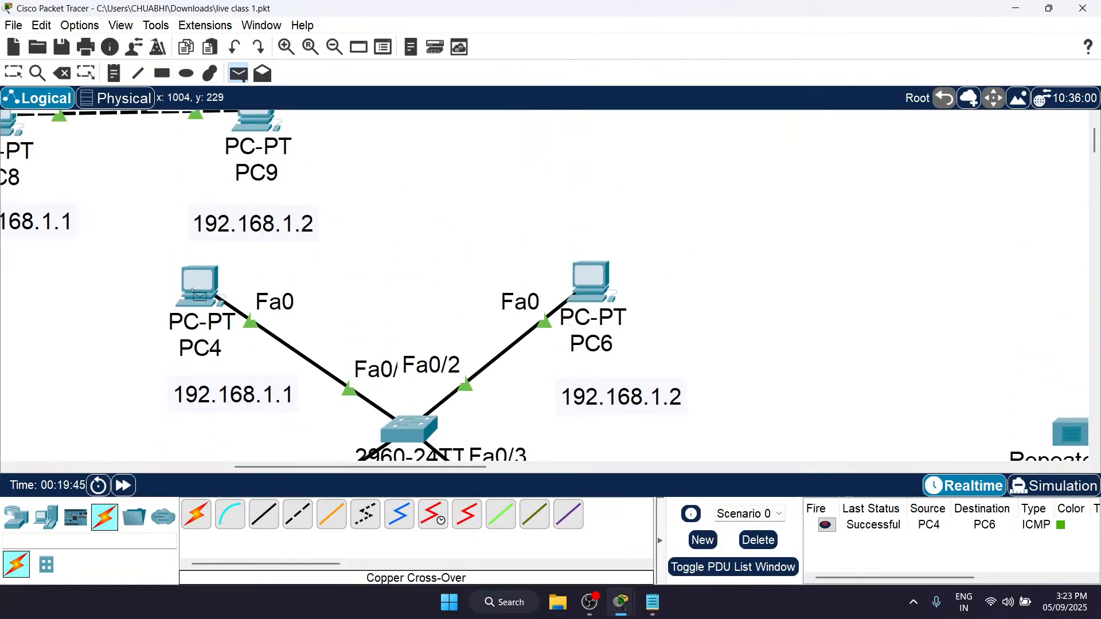
pyautogui.click(198, 290)
# Step: Send a simple PDU from PC5 to PC7 on the other subnet, and delete the scenario's PDU list
pyautogui.scroll(-12, 675, 330)
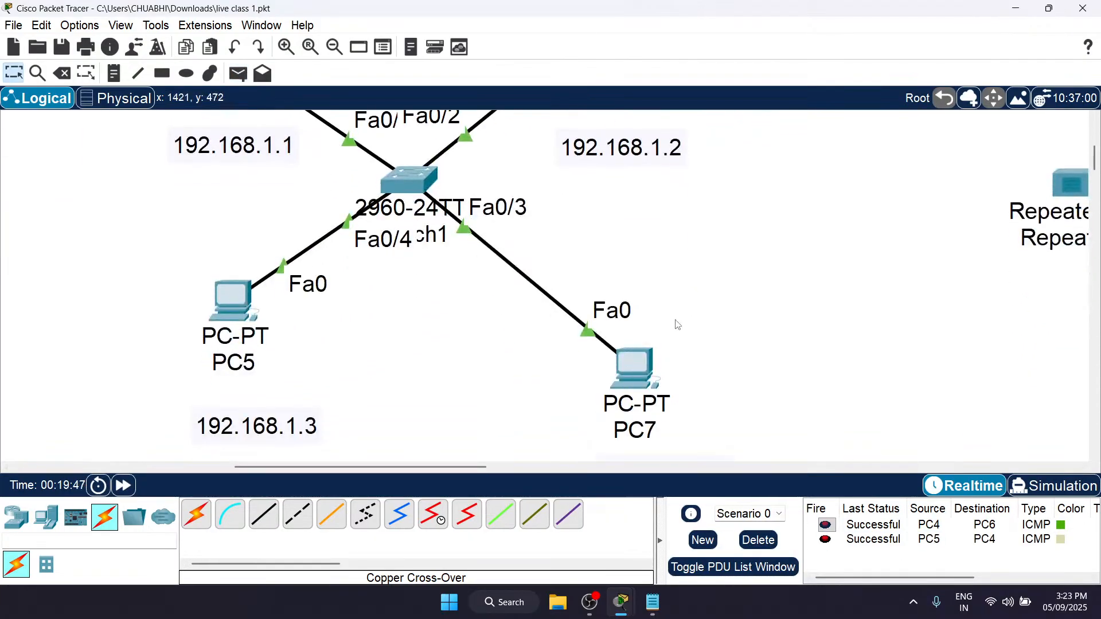
pyautogui.press('p')
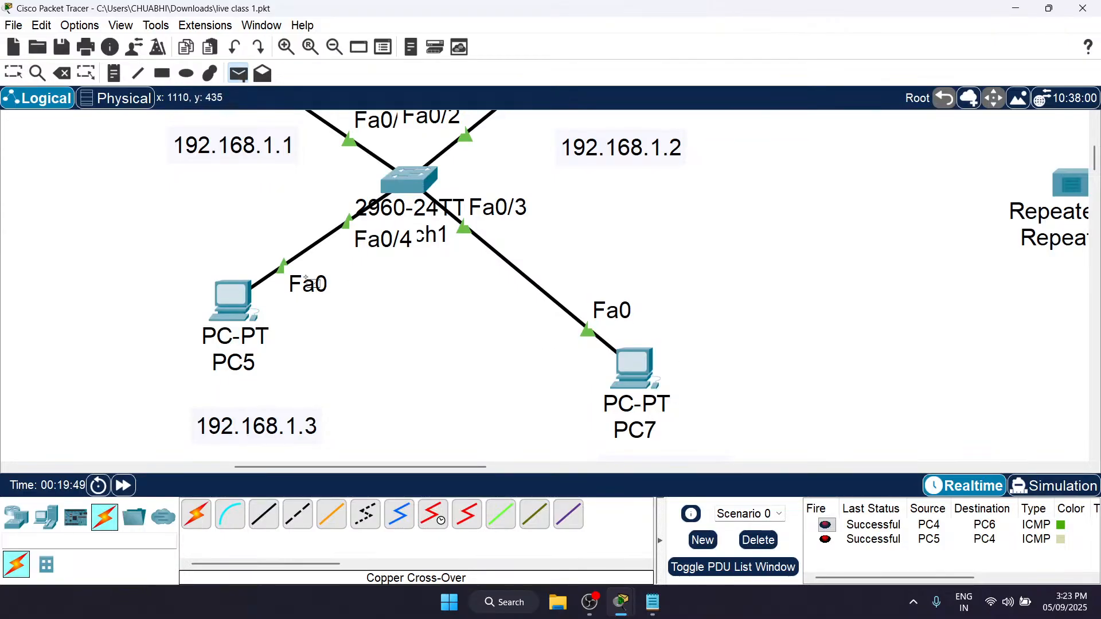
pyautogui.click(231, 299)
pyautogui.click(634, 379)
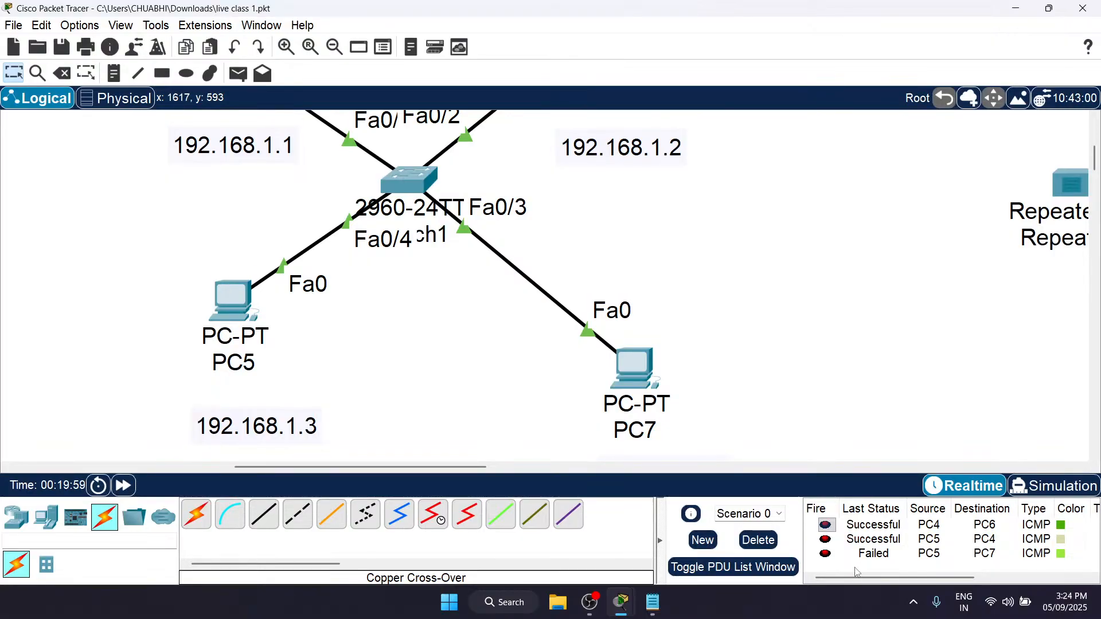
pyautogui.click(761, 542)
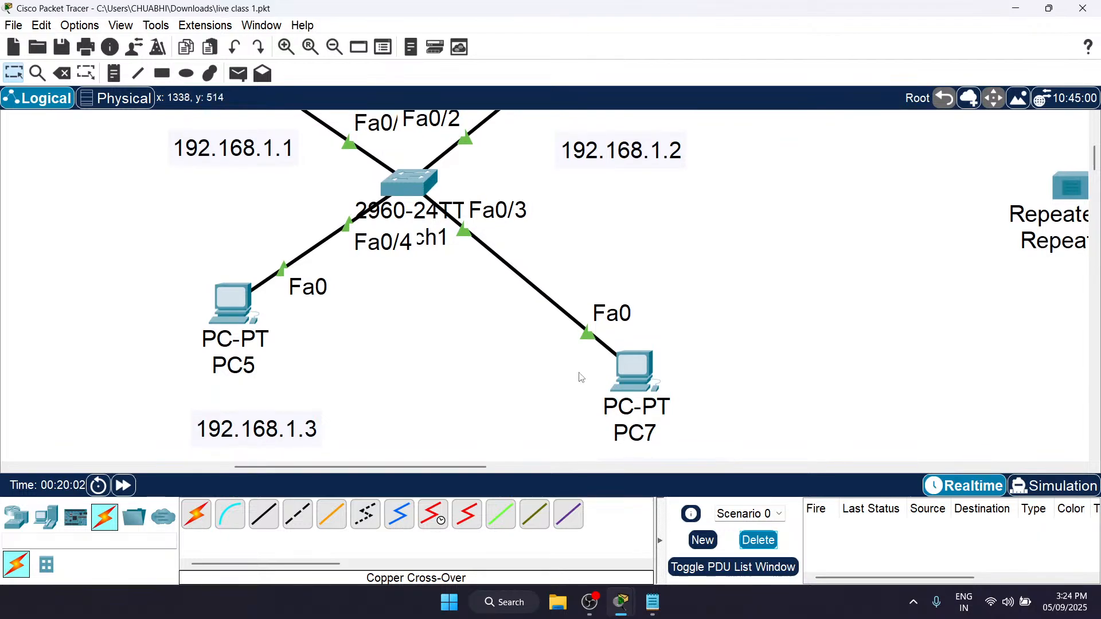
# Step: Set PC7's static IPv4 address to 192.168.1.4 and close its window
pyautogui.click(643, 360)
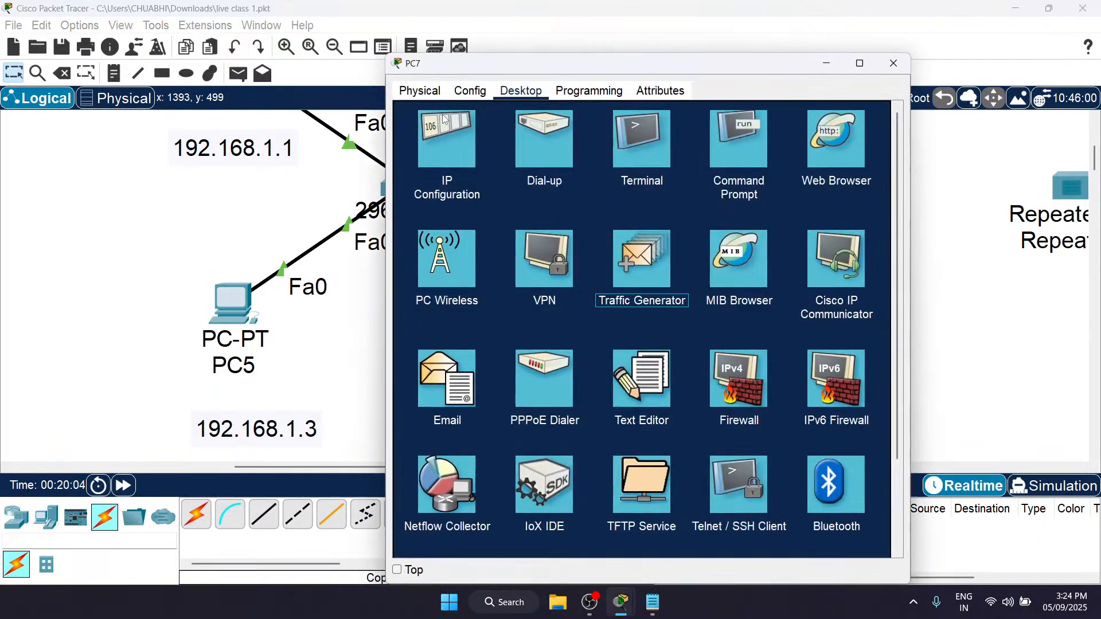
pyautogui.hscroll(5, 304, 221)
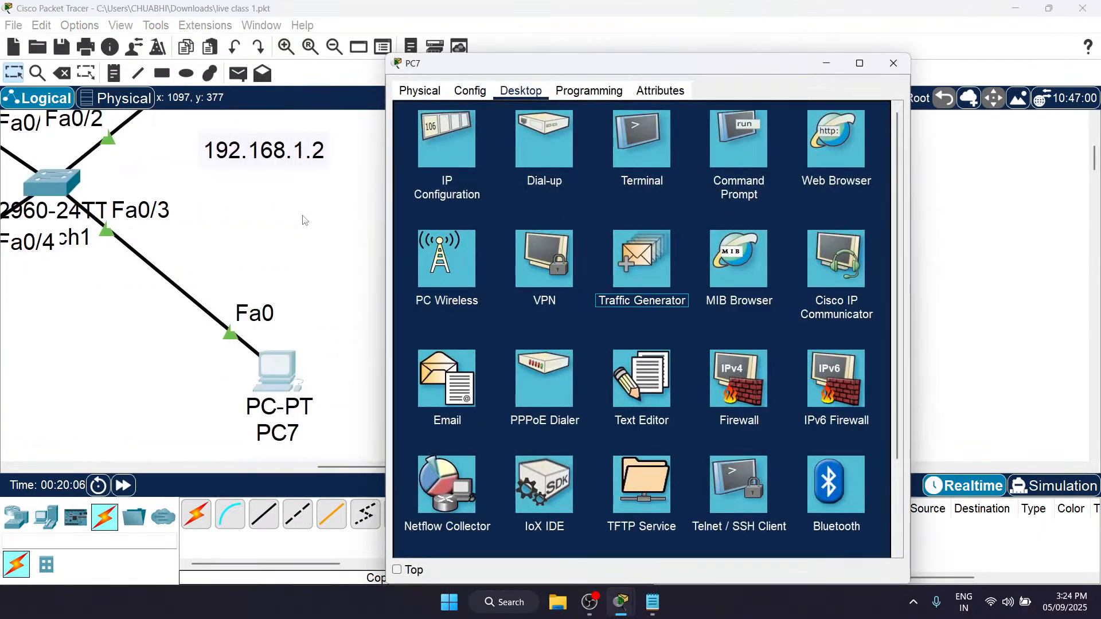
pyautogui.click(461, 140)
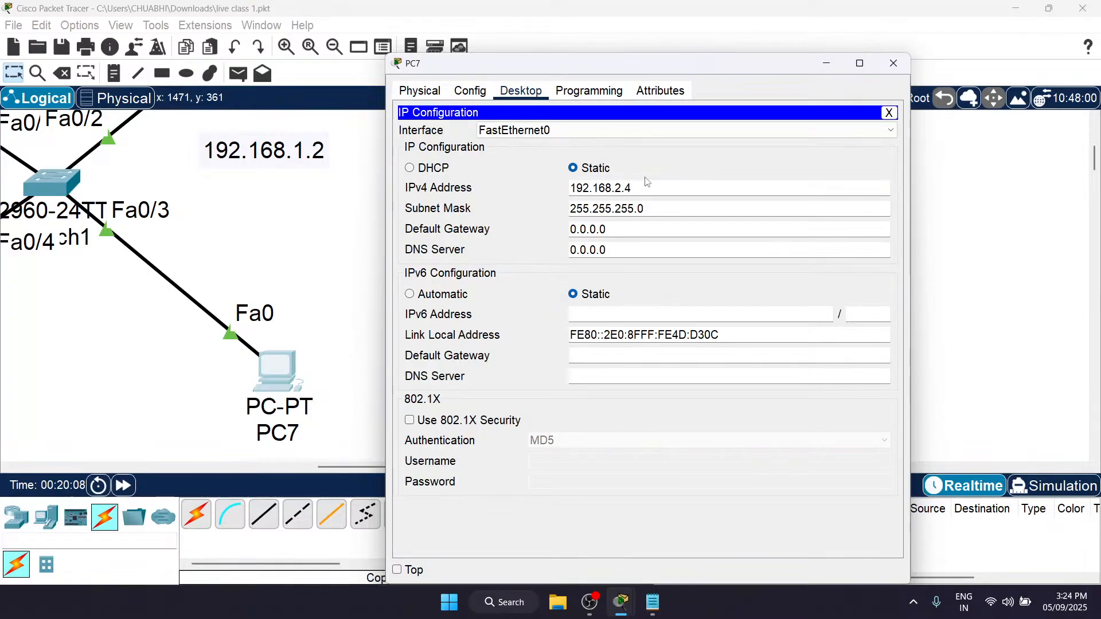
pyautogui.press('BackSpace')
pyautogui.write('1.4')
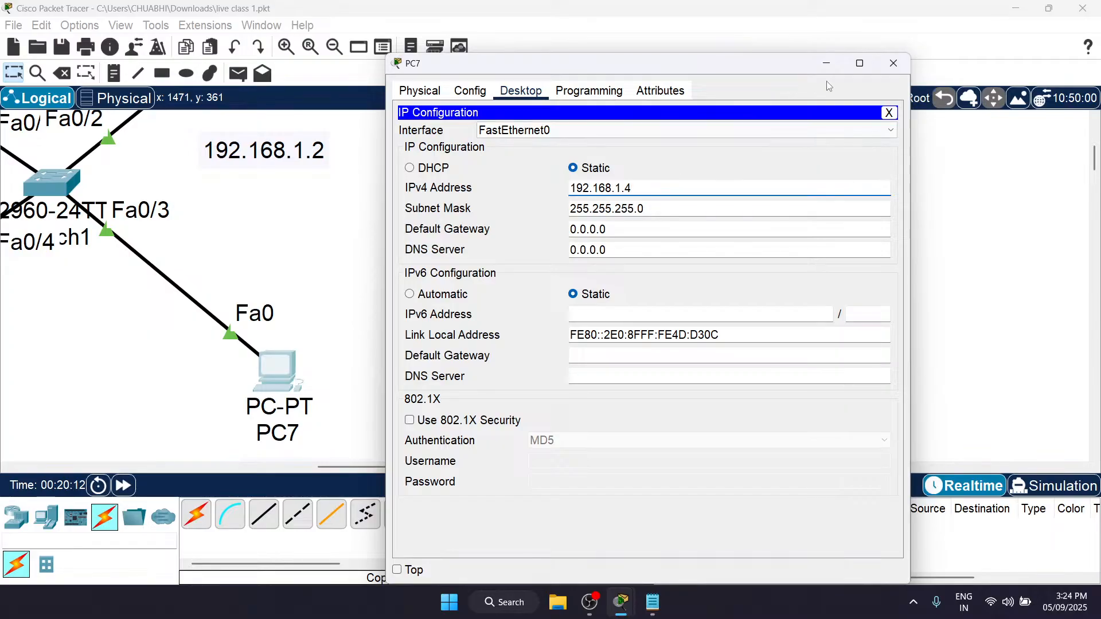
pyautogui.click(893, 63)
# Step: Edit the address note below PC7 to read 192.168.1.4
pyautogui.hscroll(-10, 291, 290)
pyautogui.scroll(-2, 290, 291)
pyautogui.scroll(-2, 290, 292)
pyautogui.hscroll(10, 290, 291)
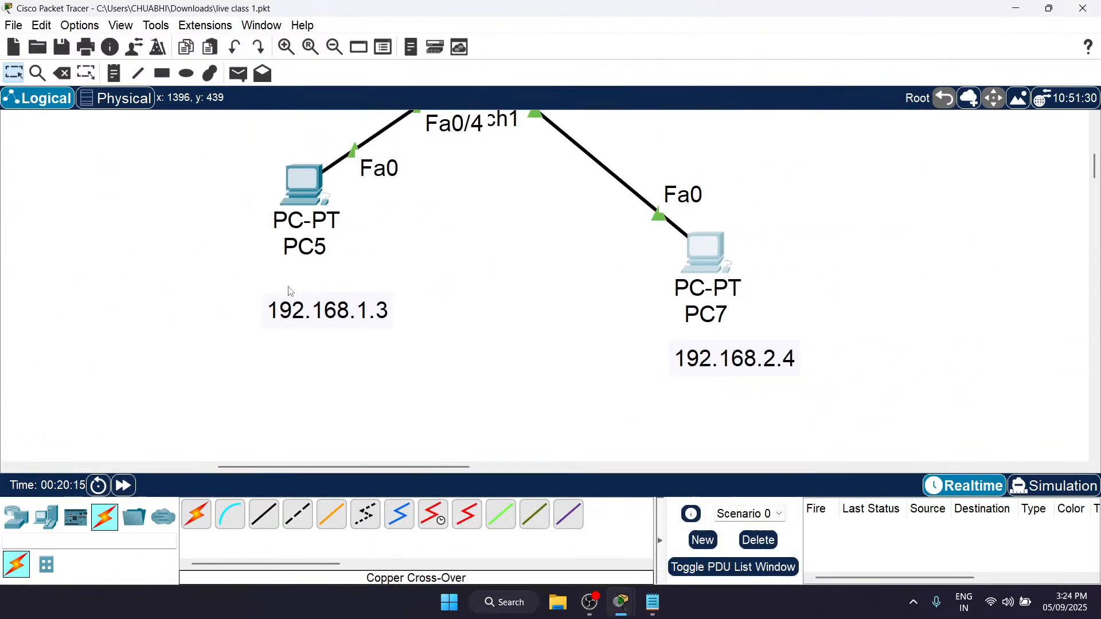
pyautogui.doubleClick(681, 367)
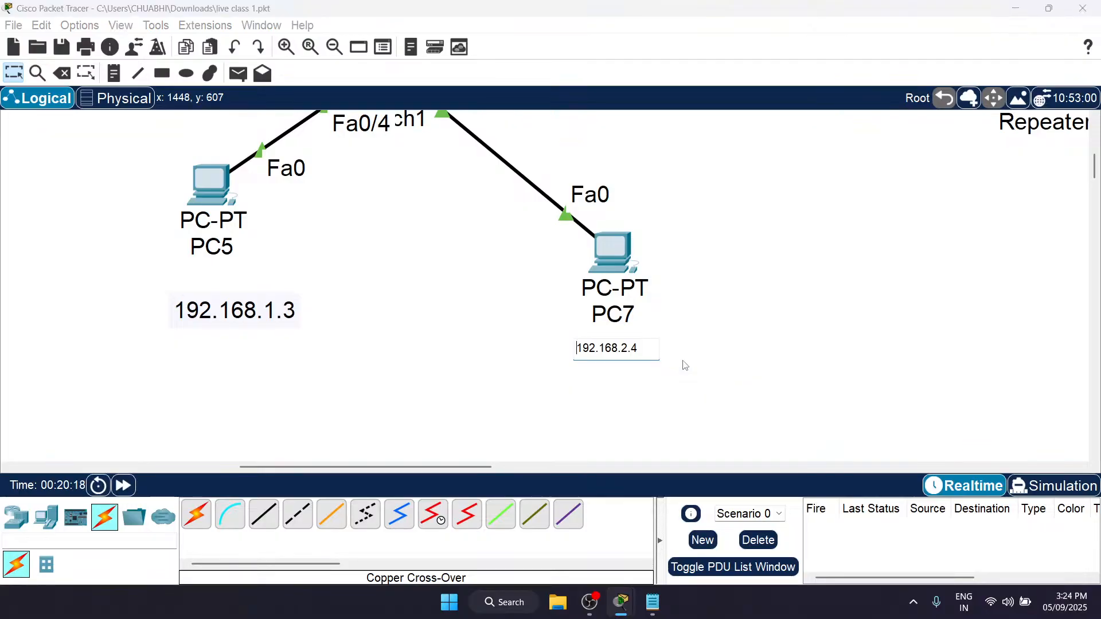
pyautogui.click(626, 348)
pyautogui.press('BackSpace')
pyautogui.write('1')
pyautogui.click(754, 372)
pyautogui.scroll(2, 756, 371)
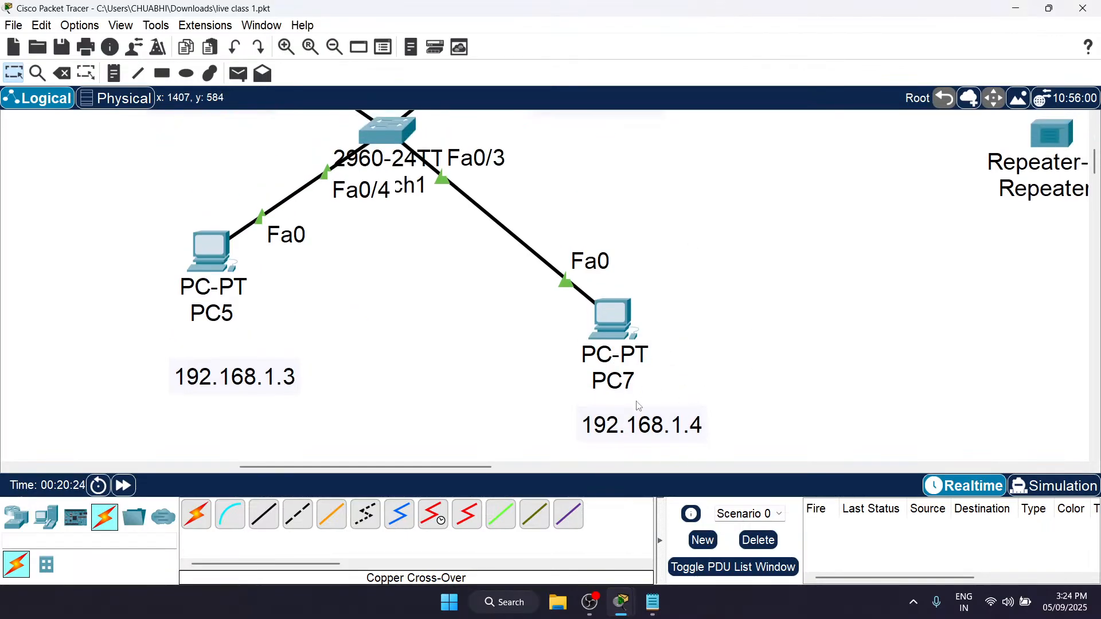
# Step: Examine the switch network with its address notes and the unconnected repeater beside it
pyautogui.scroll(4, 651, 404)
pyautogui.scroll(-3, 655, 385)
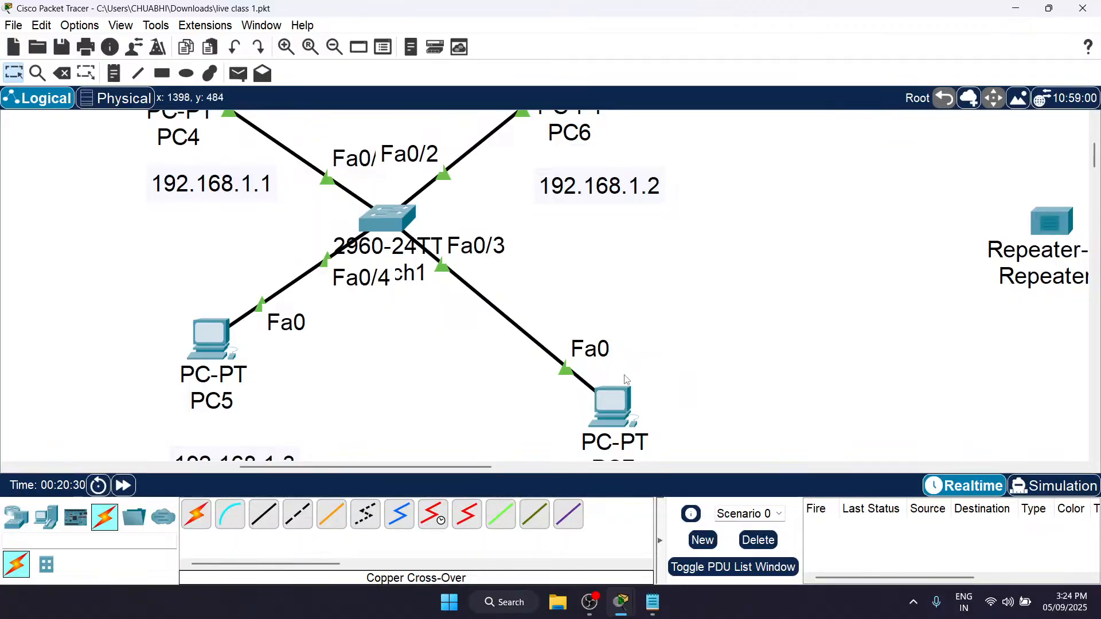
pyautogui.scroll(-2, 608, 393)
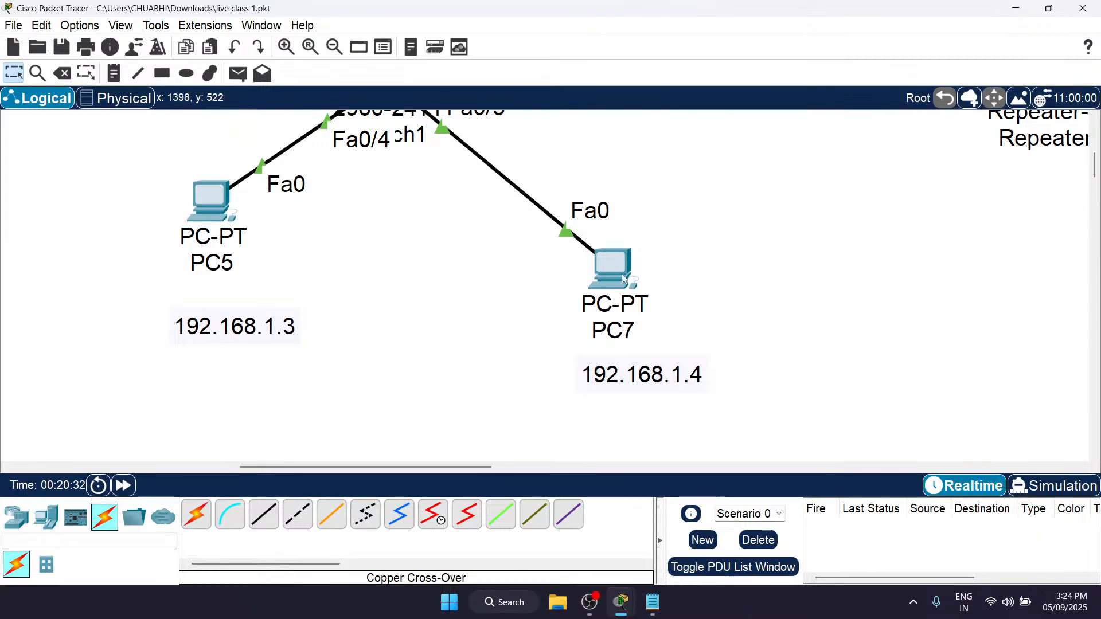
pyautogui.moveTo(612, 270)
pyautogui.scroll(5, 713, 218)
pyautogui.hscroll(6, 713, 218)
pyautogui.scroll(-3, 713, 218)
pyautogui.hscroll(-7, 713, 218)
pyautogui.hscroll(8, 746, 255)
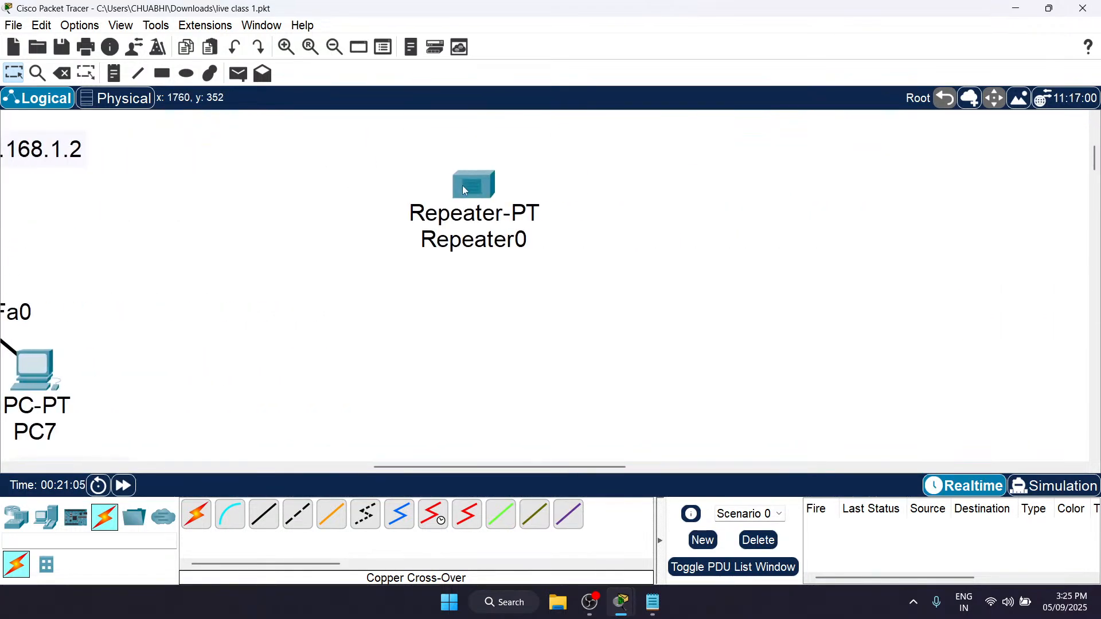
# Step: Place two PCs in the workspace, one on each side of Repeater0
pyautogui.scroll(2, 465, 190)
pyautogui.hscroll(-6, 465, 191)
pyautogui.hscroll(4, 465, 191)
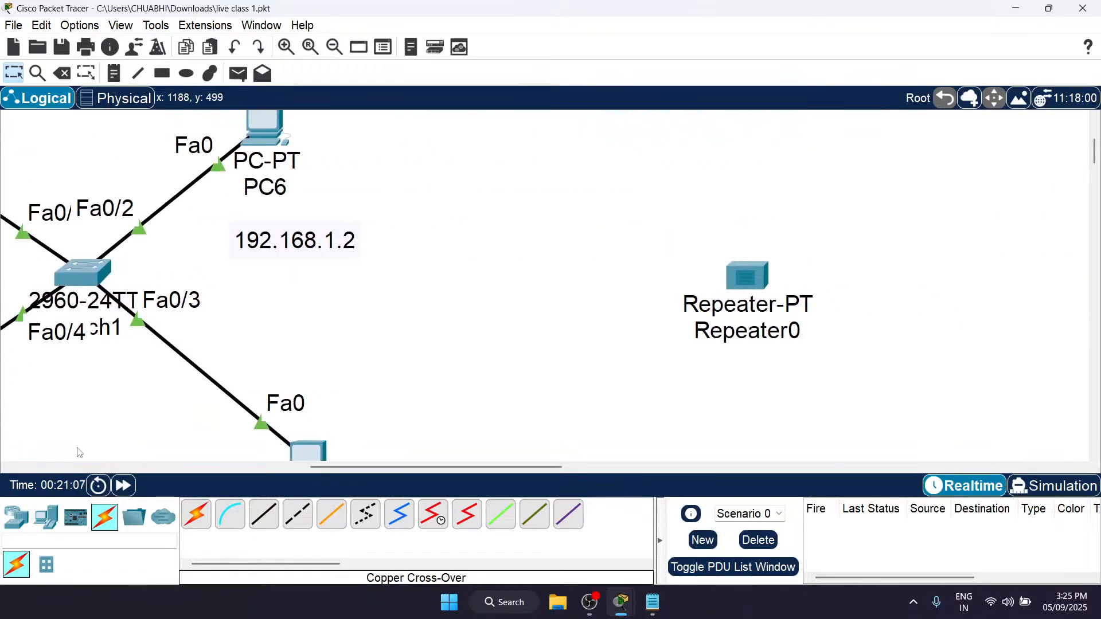
pyautogui.click(45, 517)
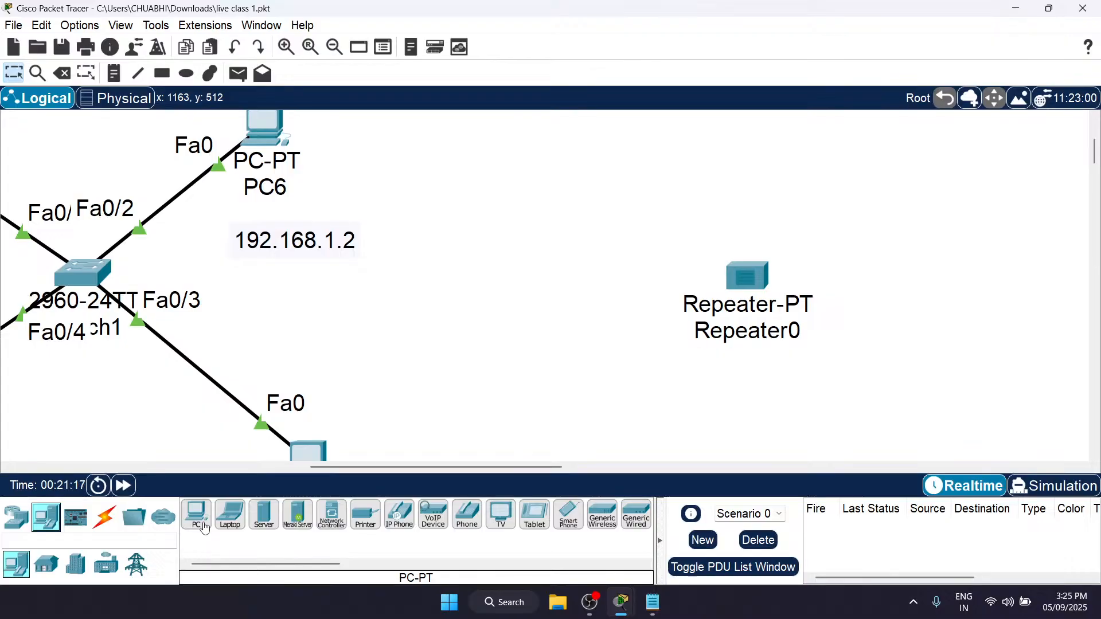
pyautogui.click(206, 528)
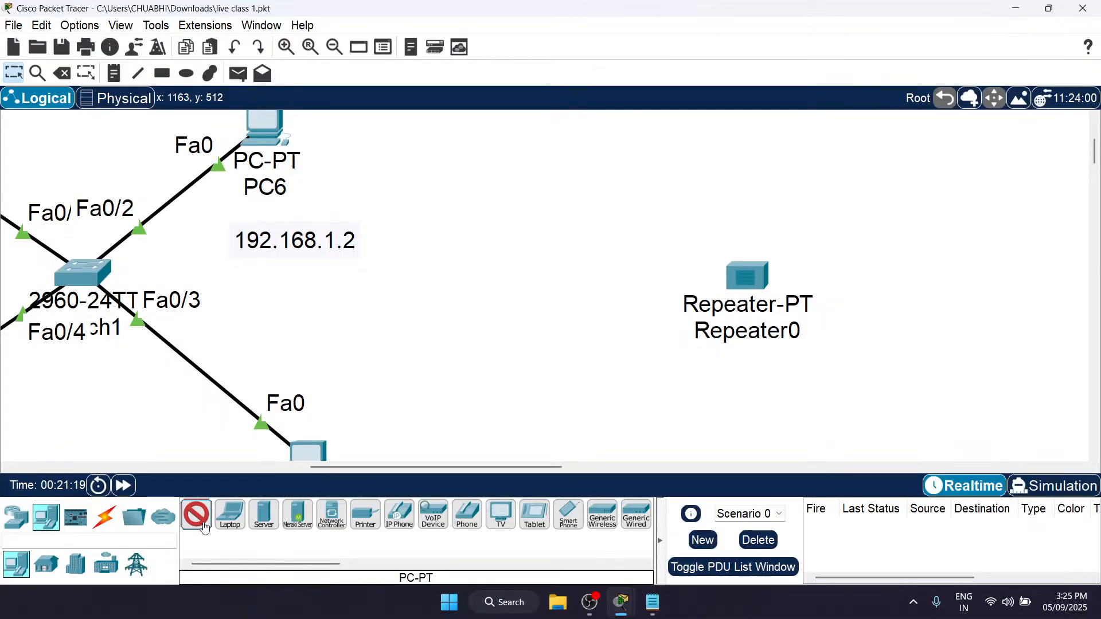
pyautogui.click(533, 279)
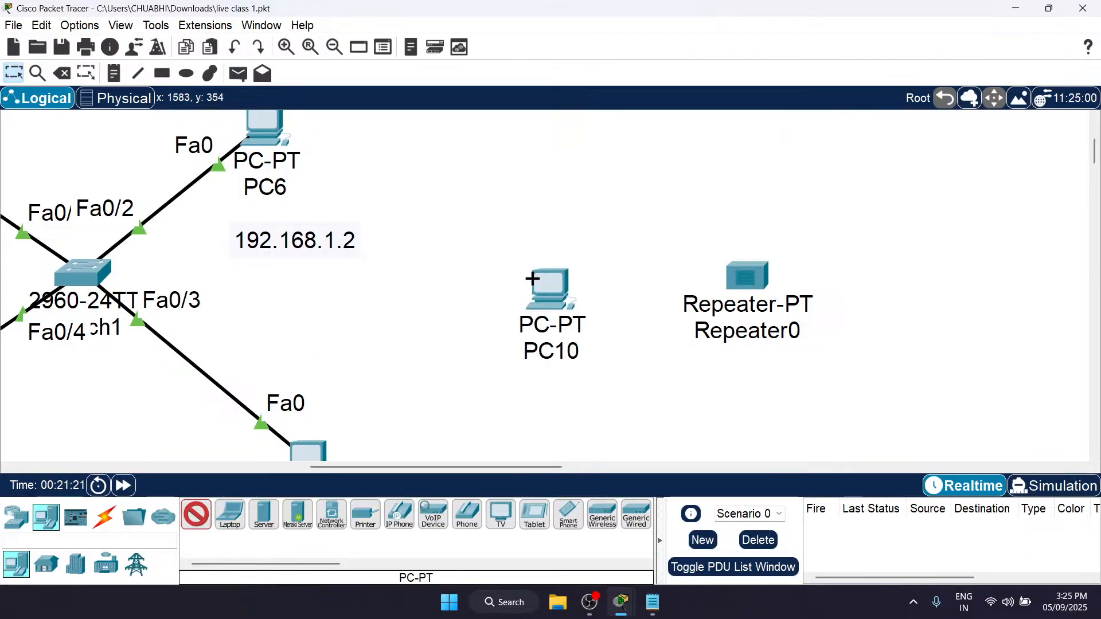
pyautogui.click(938, 285)
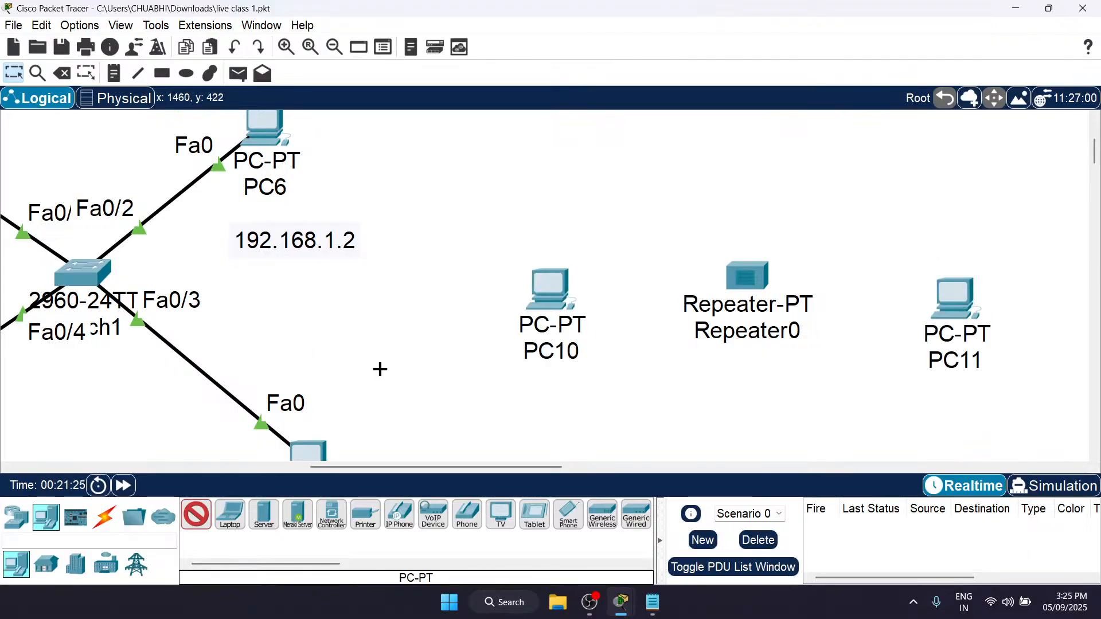
# Step: Connect PC10's FastEthernet0 to Repeater0's Ethernet0 with a copper straight-through cable
pyautogui.click(105, 518)
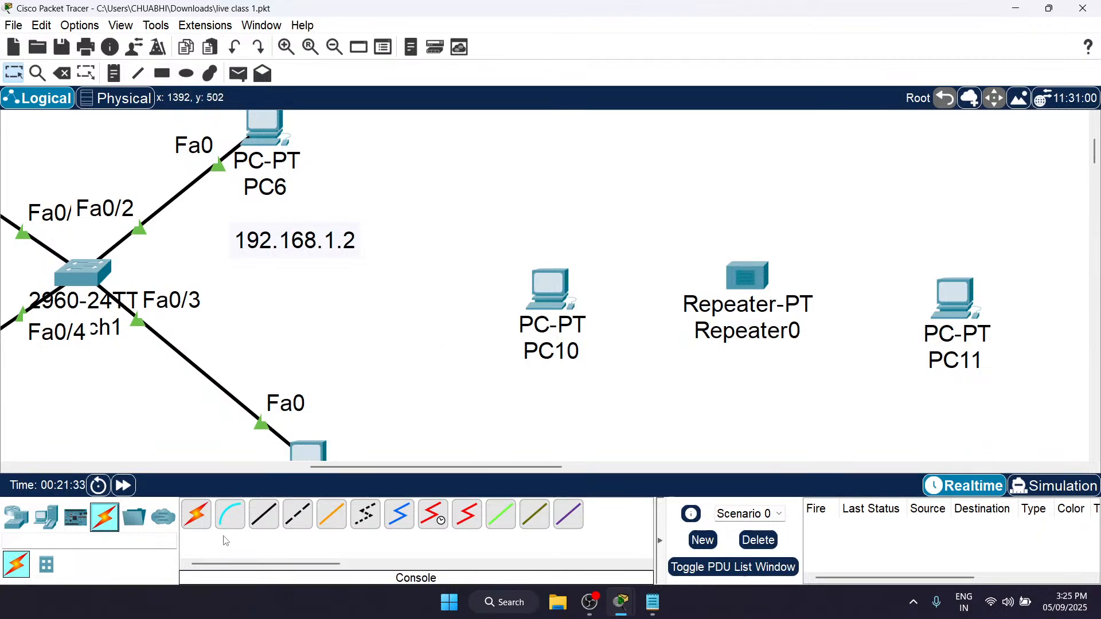
pyautogui.click(265, 525)
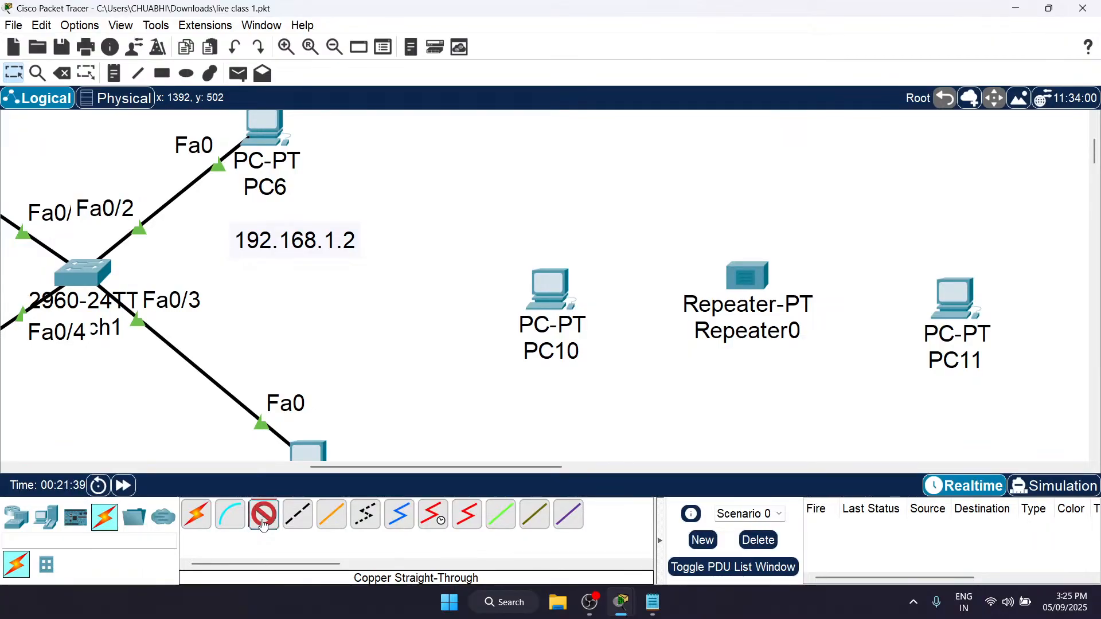
pyautogui.click(550, 288)
pyautogui.click(597, 346)
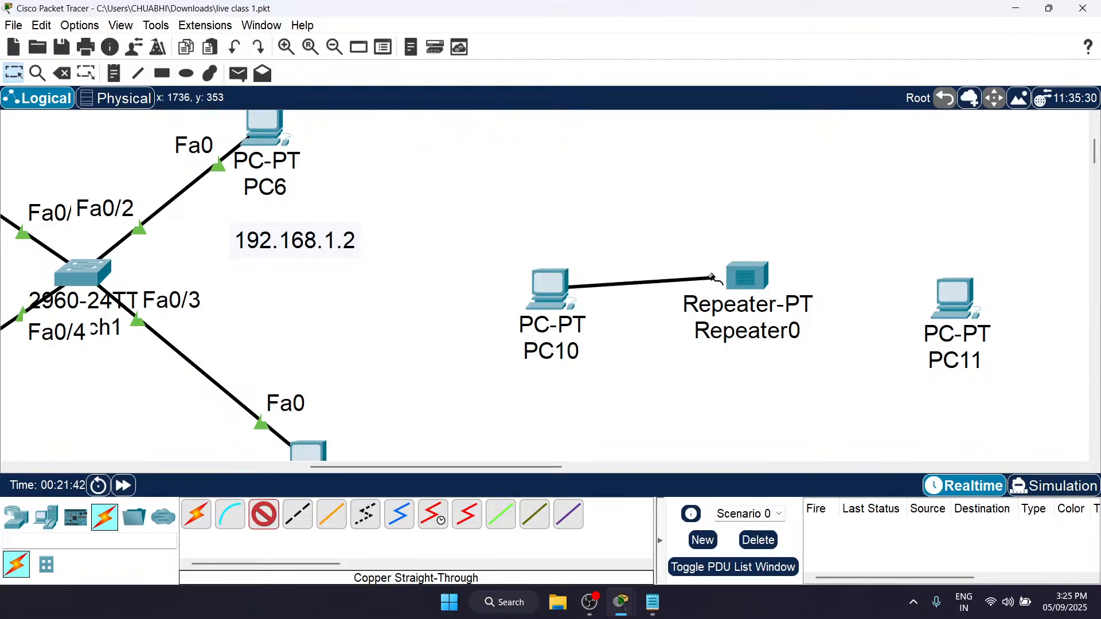
pyautogui.click(756, 286)
pyautogui.click(794, 290)
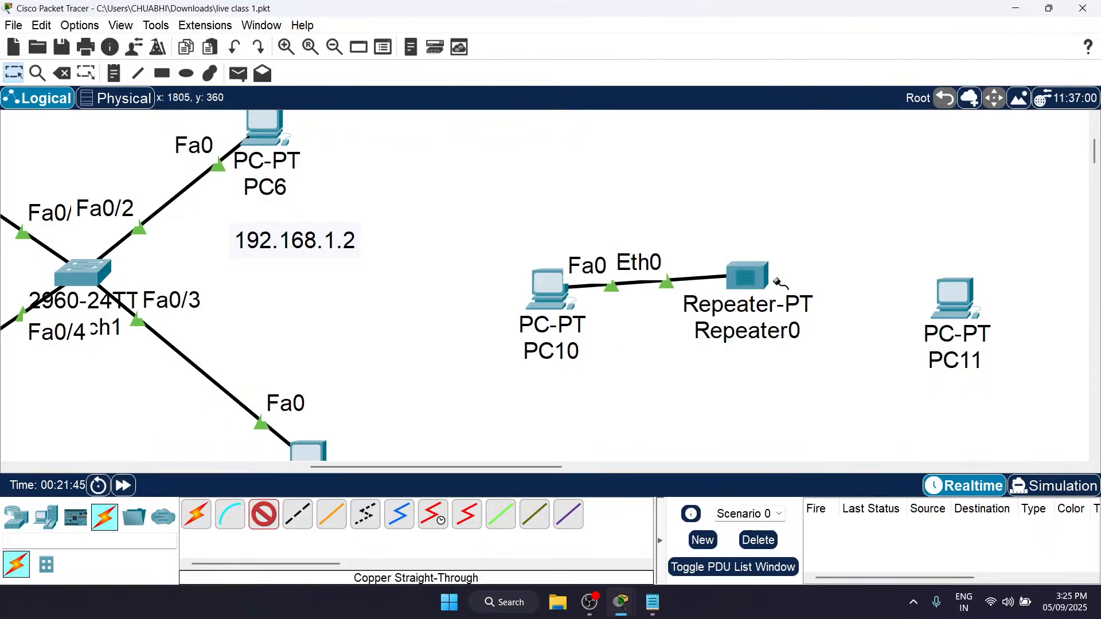
# Step: Connect Repeater0's Ethernet1 to PC11's FastEthernet0 with a copper straight-through cable, and leave the cable tool
pyautogui.click(733, 279)
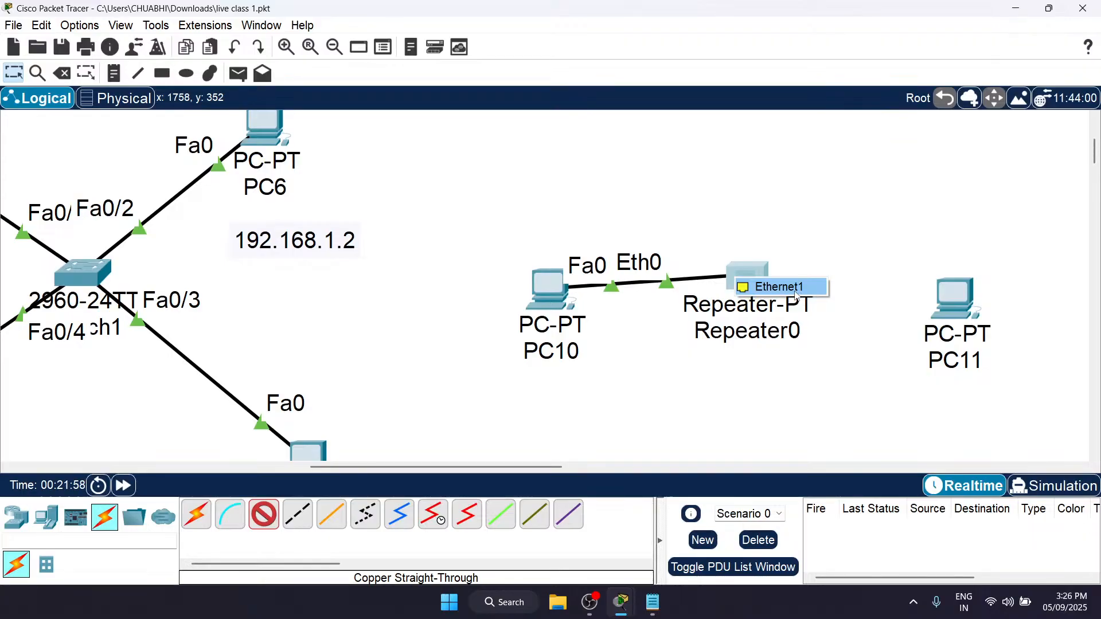
pyautogui.click(801, 291)
pyautogui.click(952, 310)
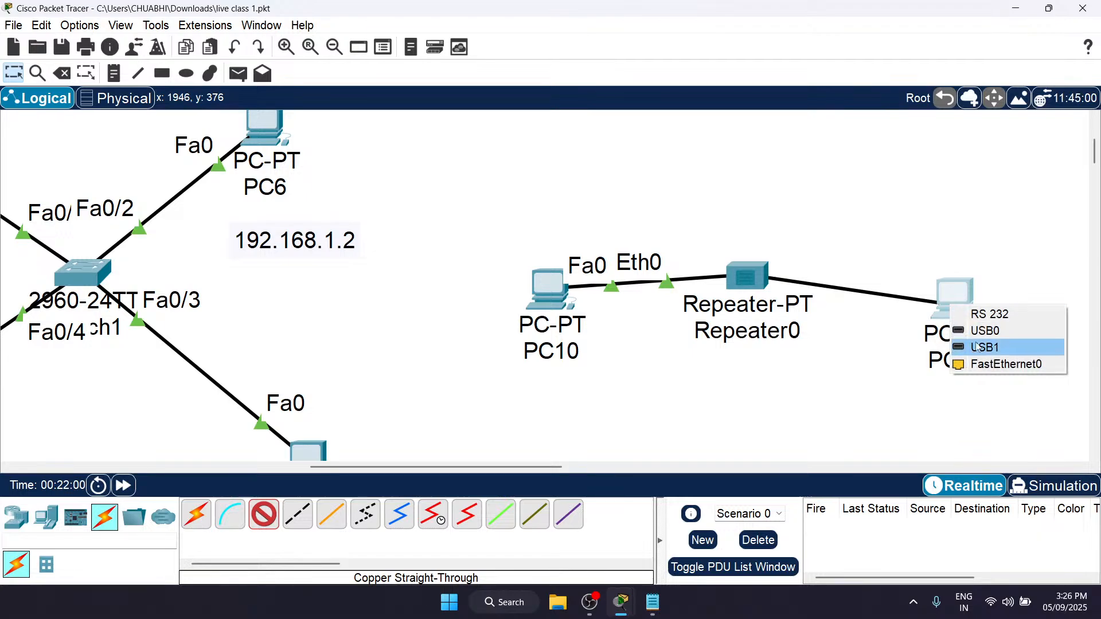
pyautogui.click(996, 366)
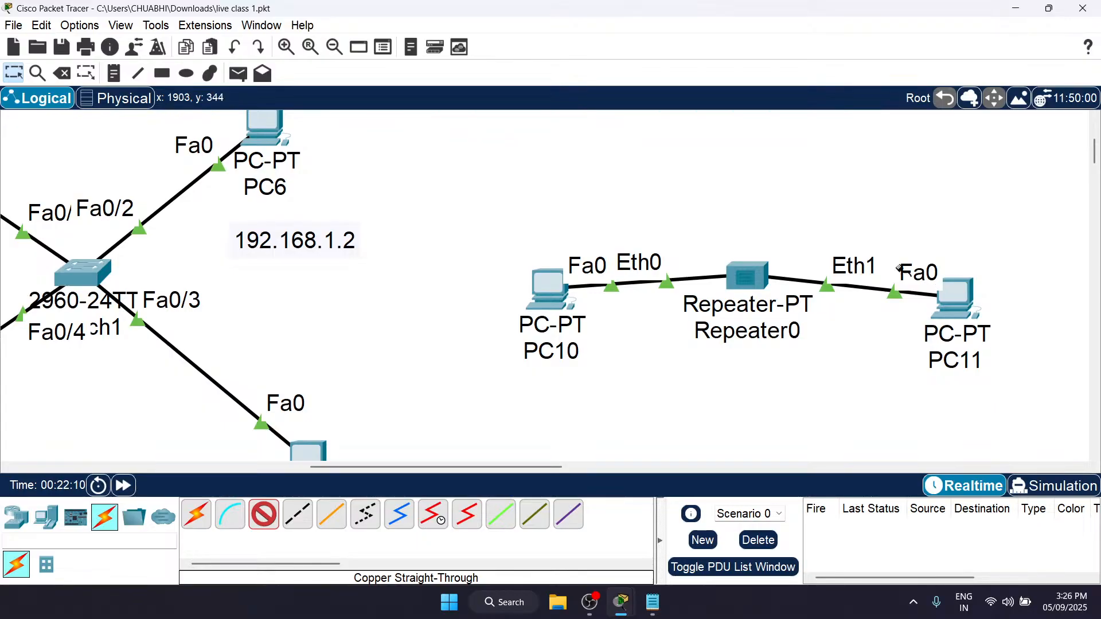
pyautogui.press('Escape')
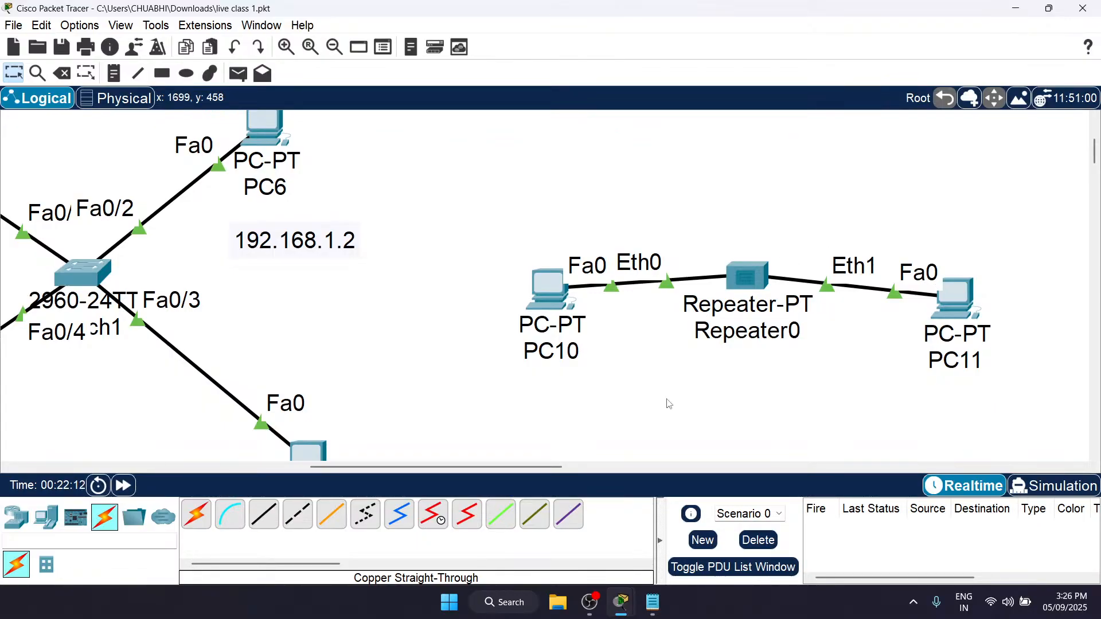
# Step: Place a note reading 192.168.2.1 below PC10 and one reading 192.168.2.2 below PC11
pyautogui.hscroll(5, 631, 341)
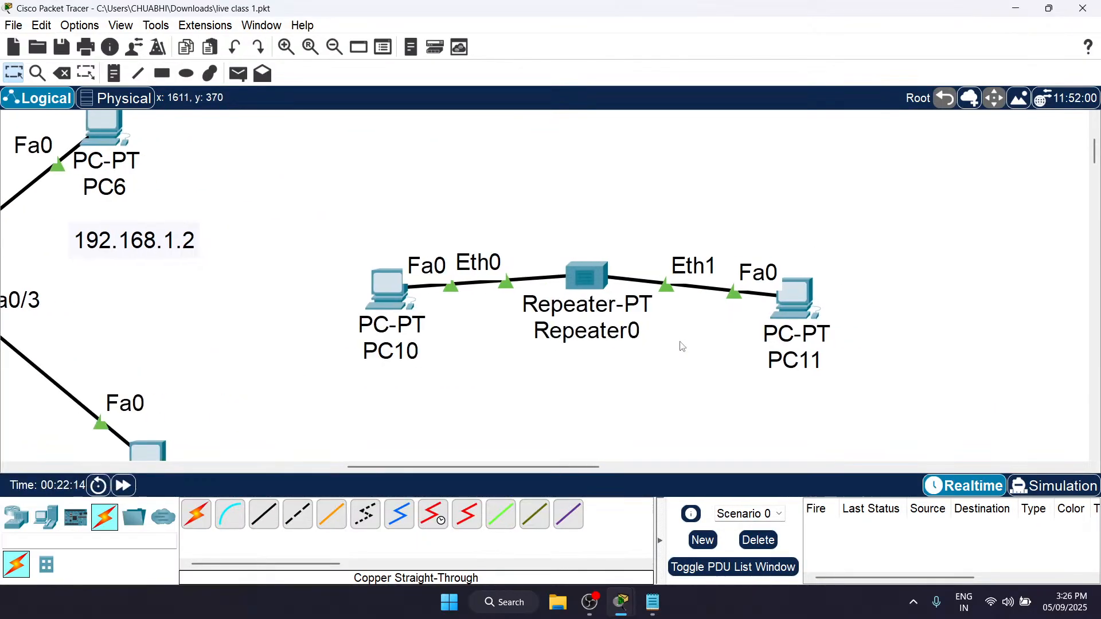
pyautogui.press('n')
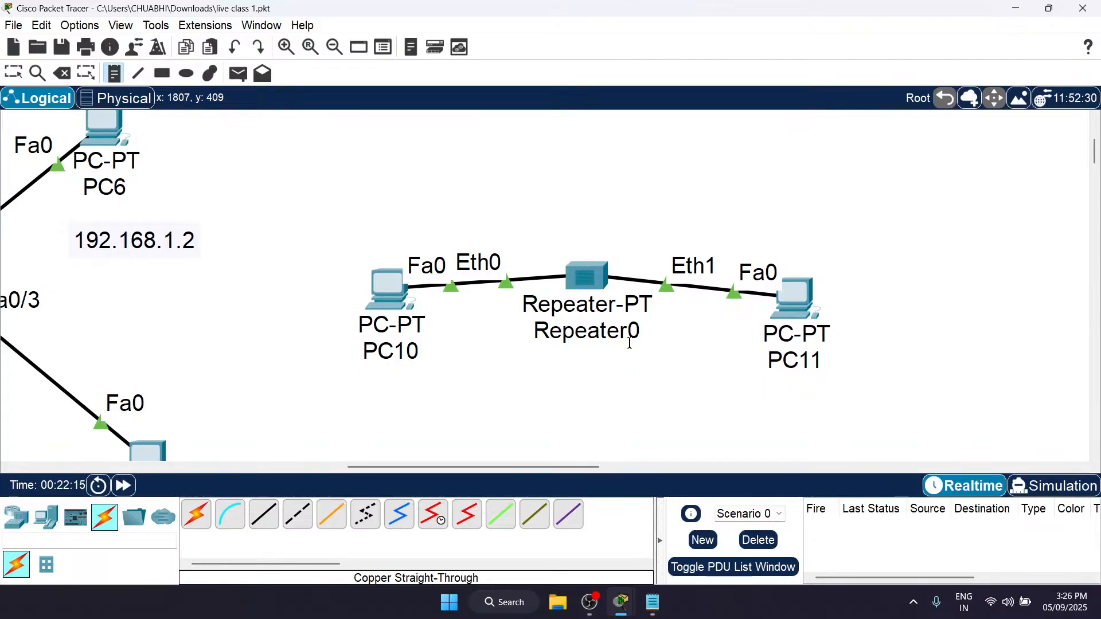
pyautogui.click(354, 381)
pyautogui.write('192.1')
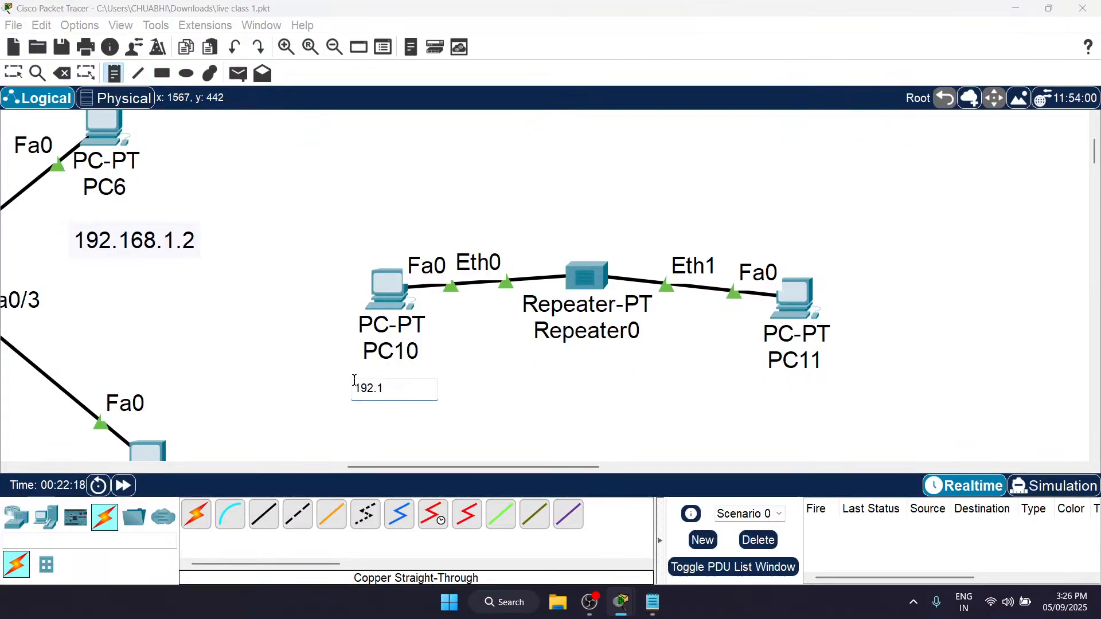
pyautogui.write('68.2.1')
pyautogui.click(739, 392)
pyautogui.write('192.168.2.2')
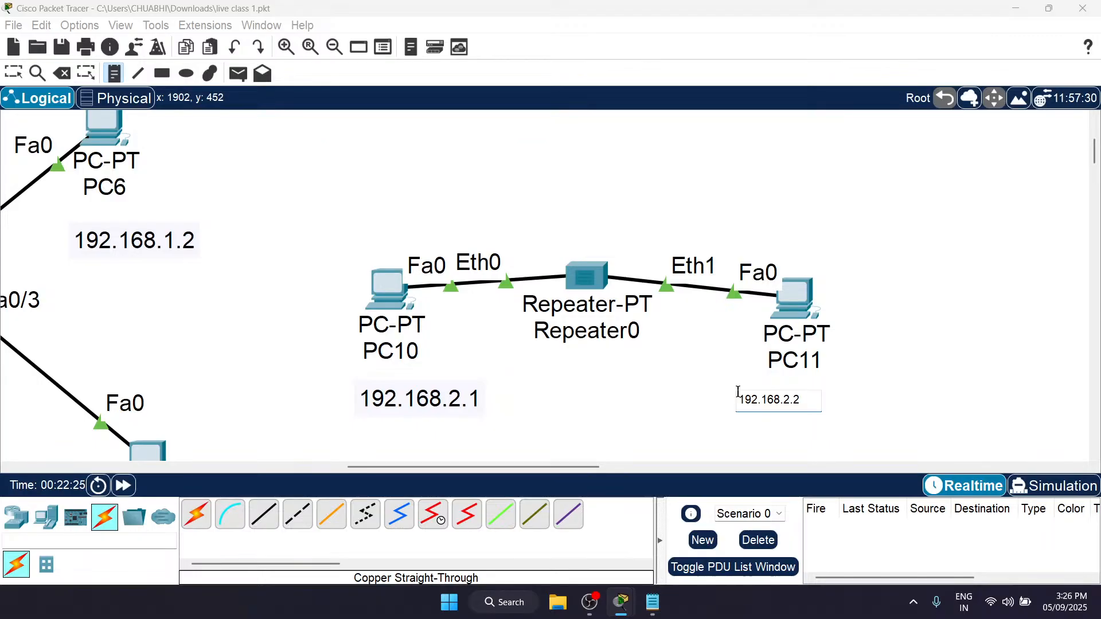
# Step: Place a note reading 192.168.2.0 below Repeater0, between the two PC address notes
pyautogui.click(886, 392)
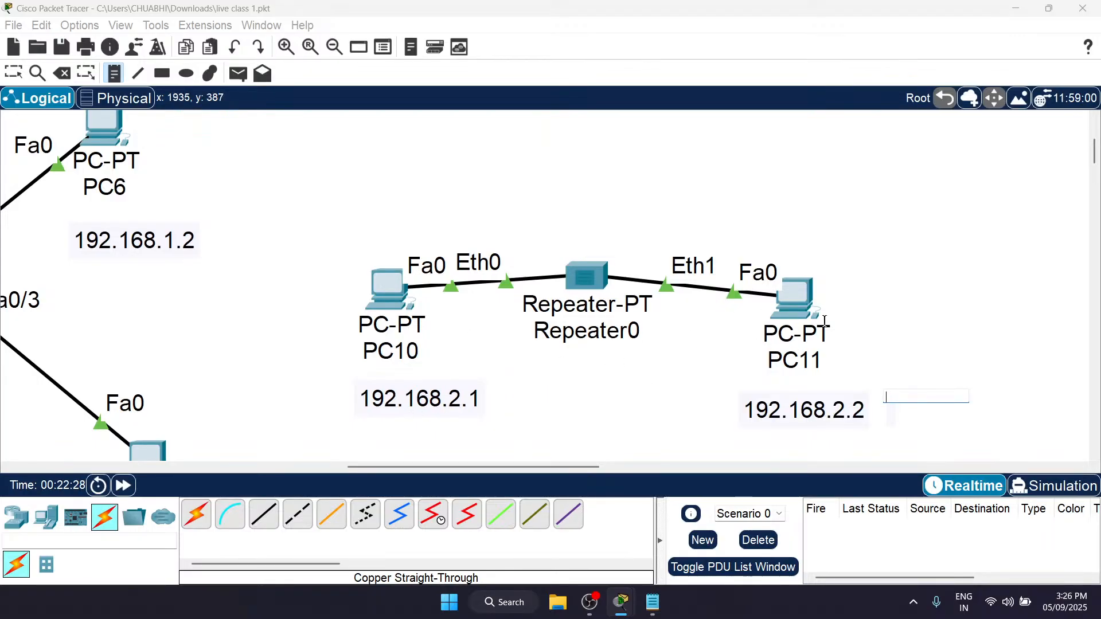
pyautogui.click(527, 416)
pyautogui.write('19')
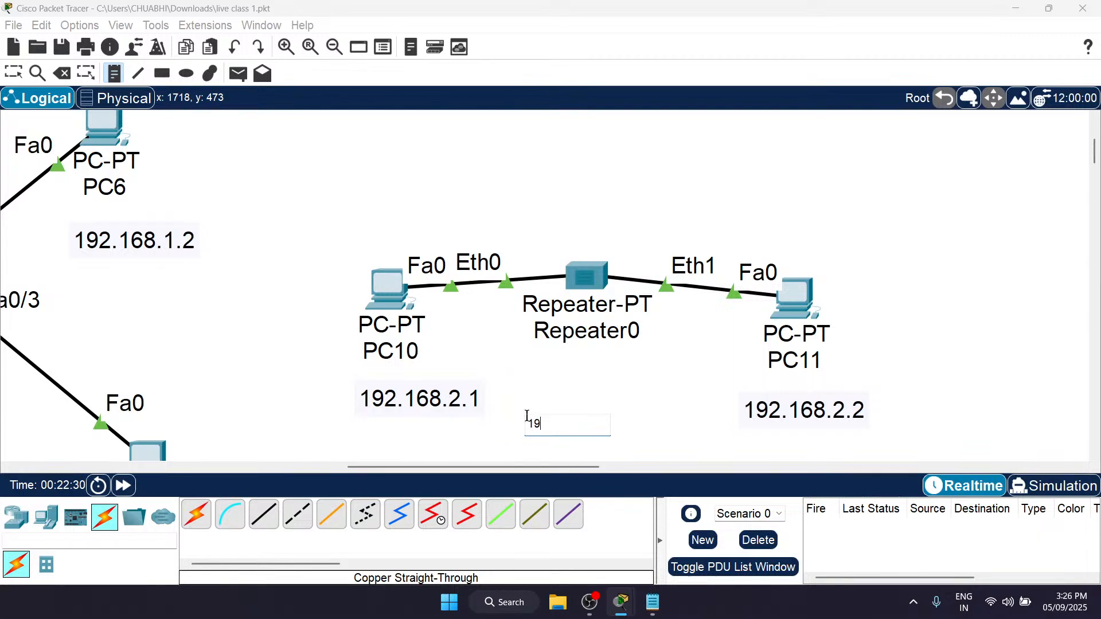
pyautogui.write('2.168.2.0')
# Step: Place a note reading 192.168.1.0 above the 2960 switch, between PC4 and PC6, and leave the note tool
pyautogui.hscroll(-10, 373, 355)
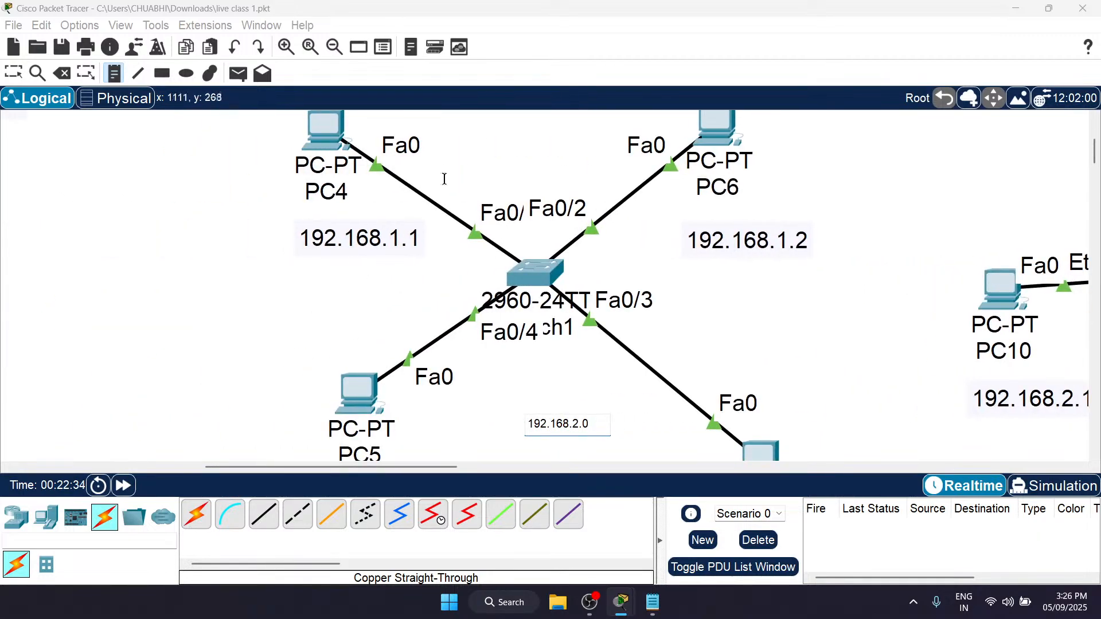
pyautogui.click(470, 134)
pyautogui.write('192')
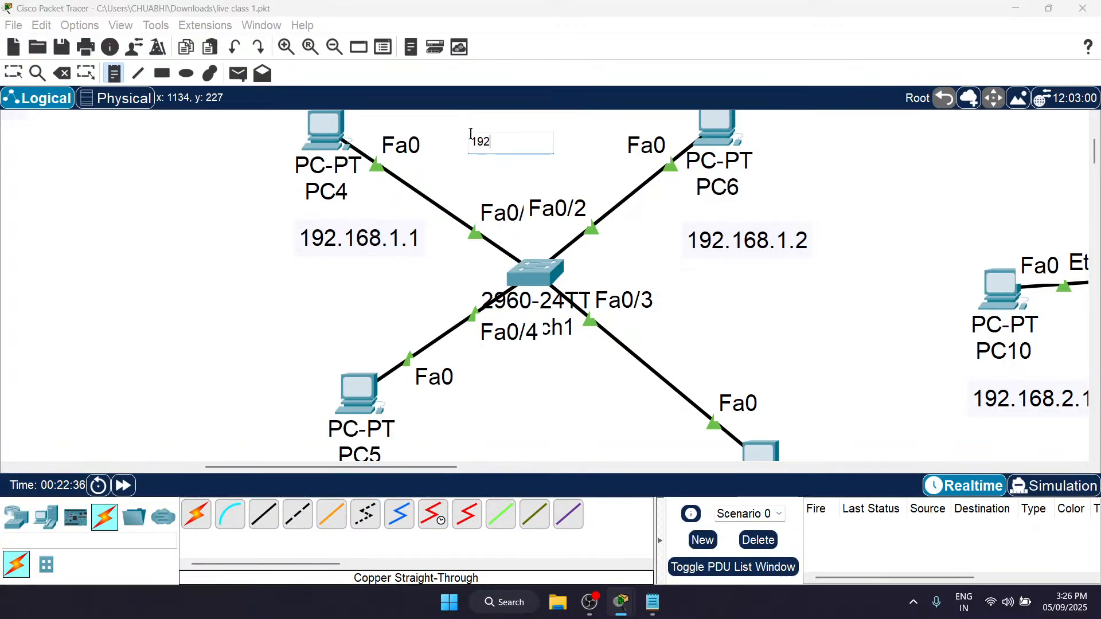
pyautogui.write('.168.1.0')
pyautogui.click(843, 319)
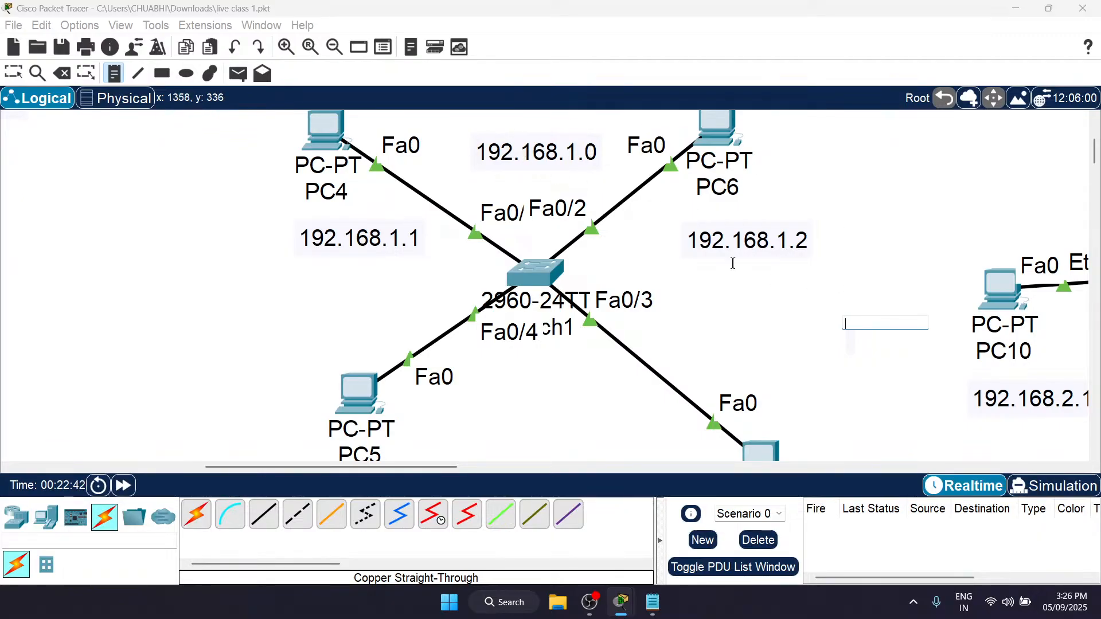
pyautogui.hscroll(5, 858, 353)
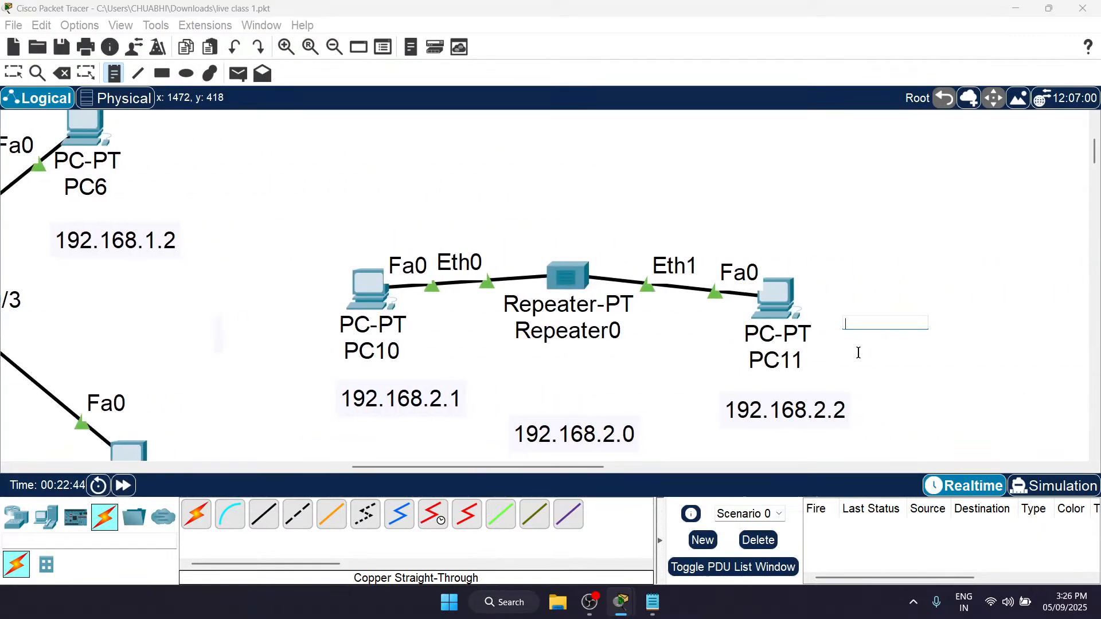
pyautogui.scroll(-1, 859, 353)
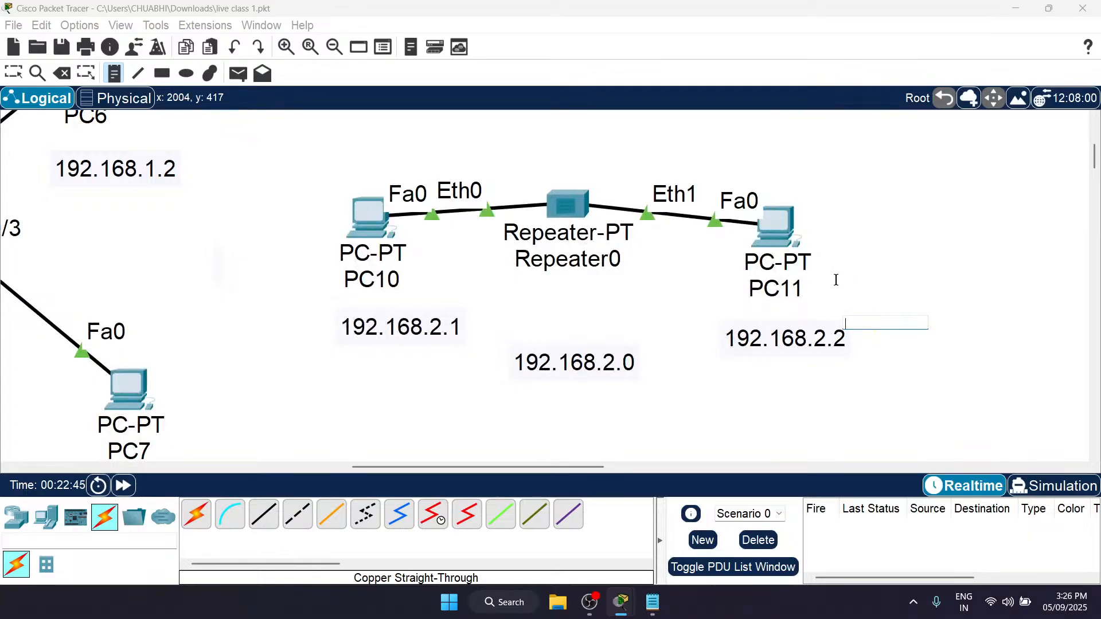
pyautogui.press('Escape')
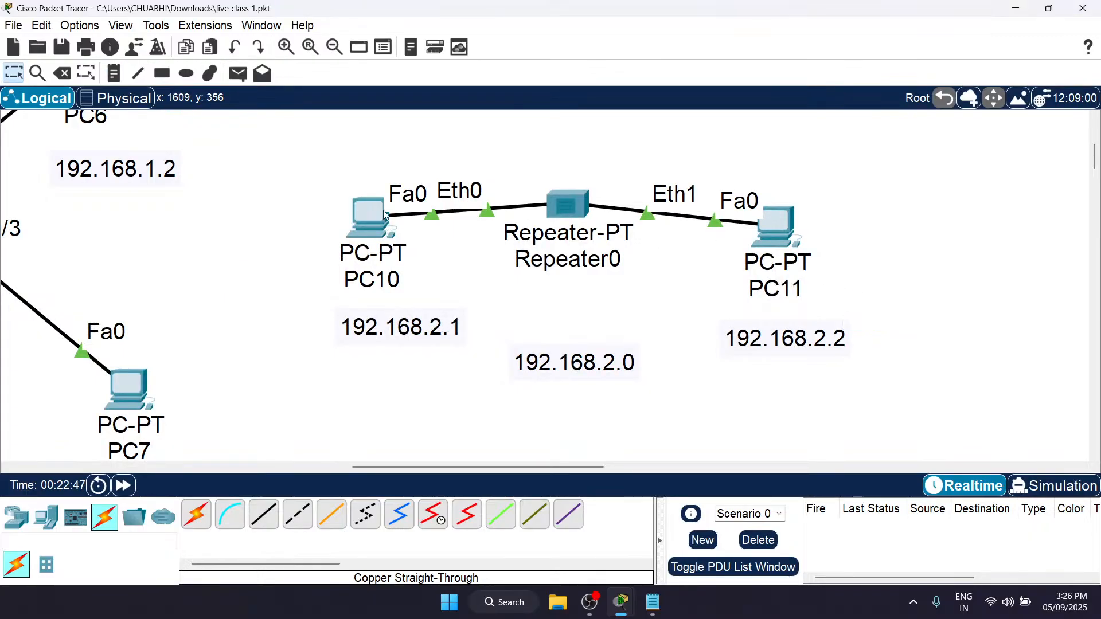
# Step: Give PC10 the static IPv4 address 192.168.2.1 with the default subnet mask, and close its window
pyautogui.hscroll(2, 396, 335)
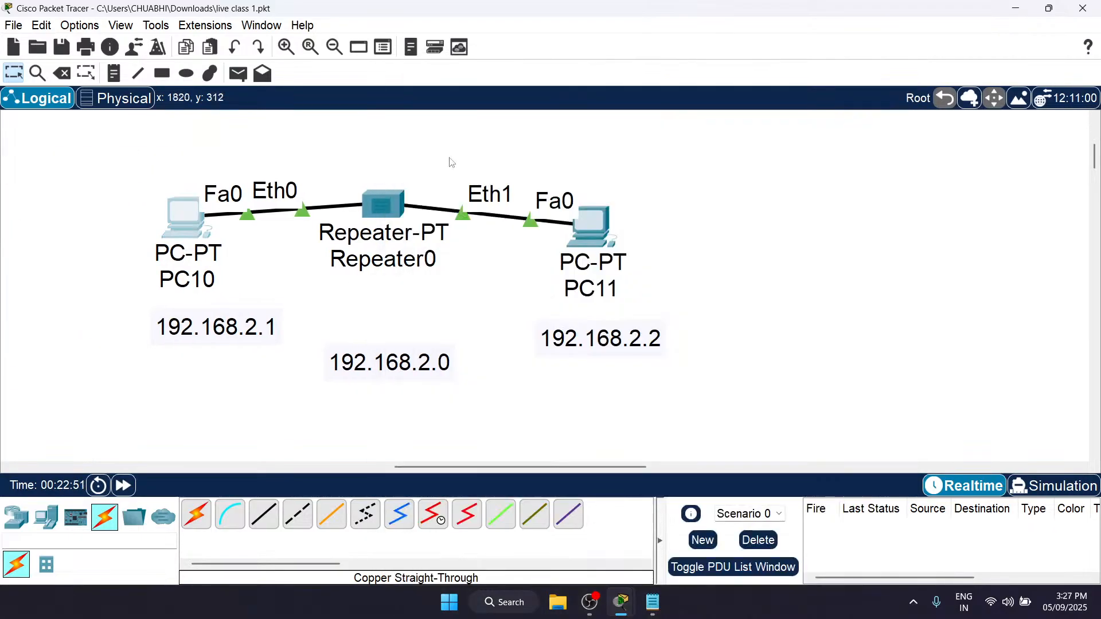
pyautogui.click(191, 222)
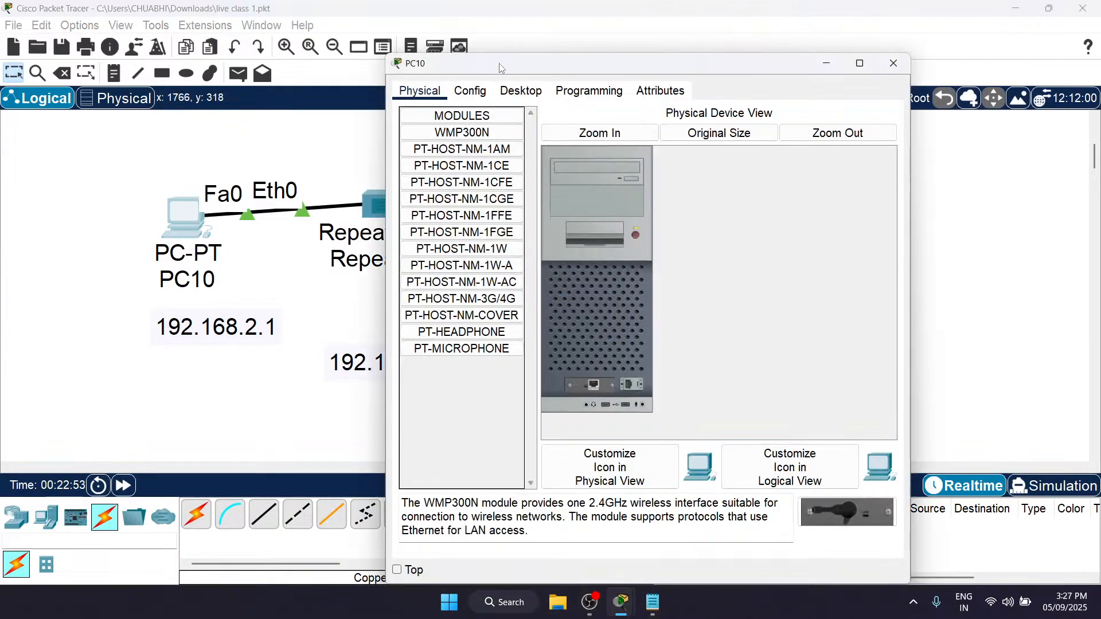
pyautogui.click(520, 92)
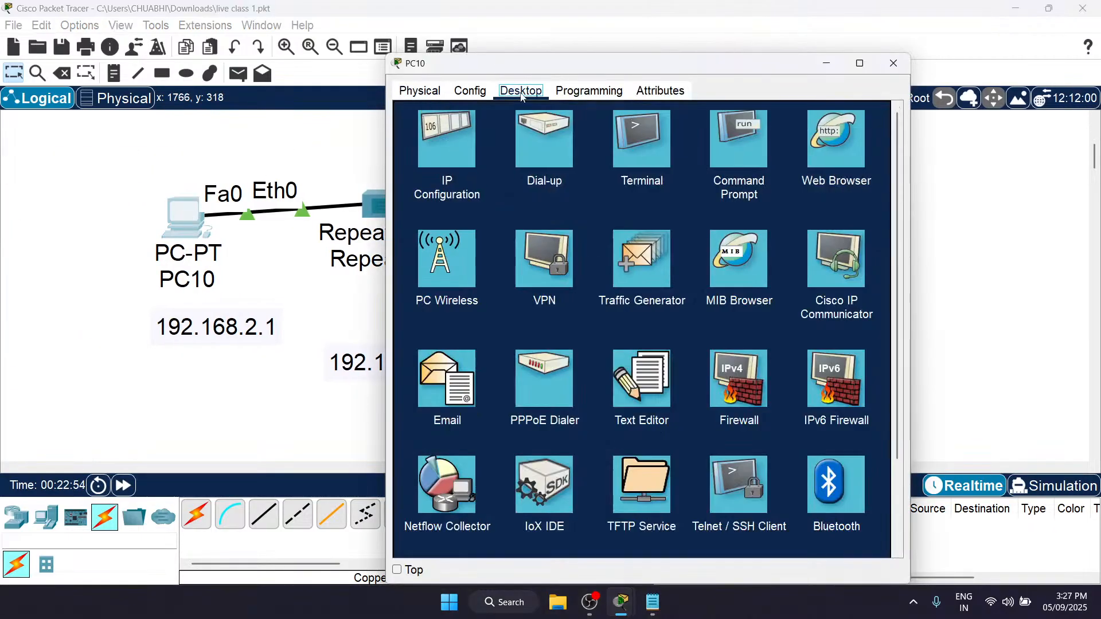
pyautogui.click(457, 163)
pyautogui.click(616, 187)
pyautogui.write('192.168.2.12')
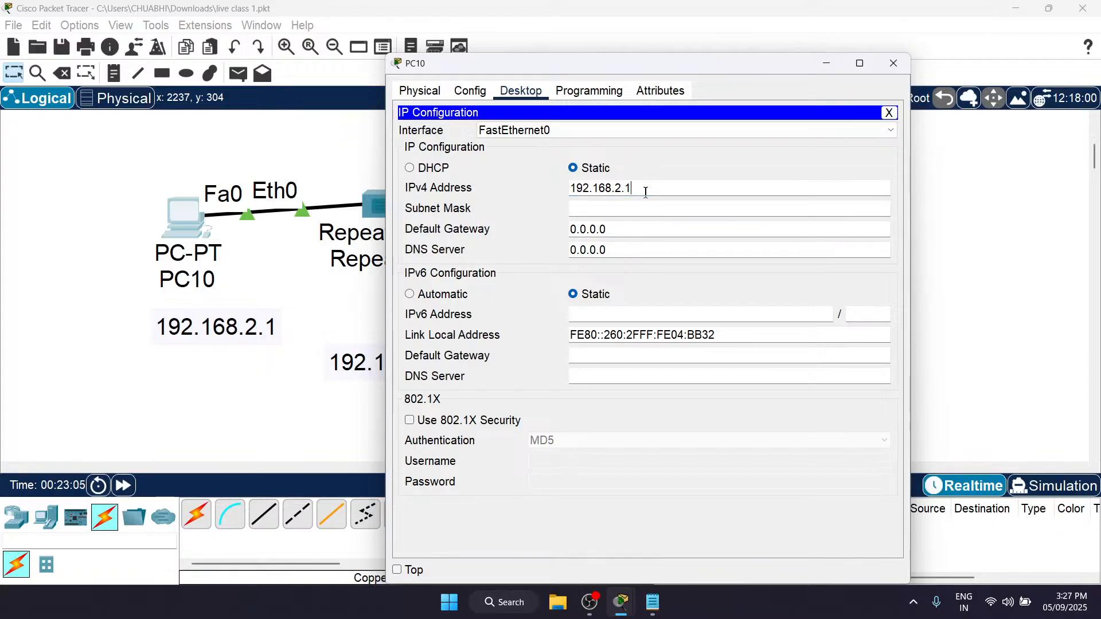
pyautogui.moveTo(646, 192); pyautogui.dragTo(554, 187)
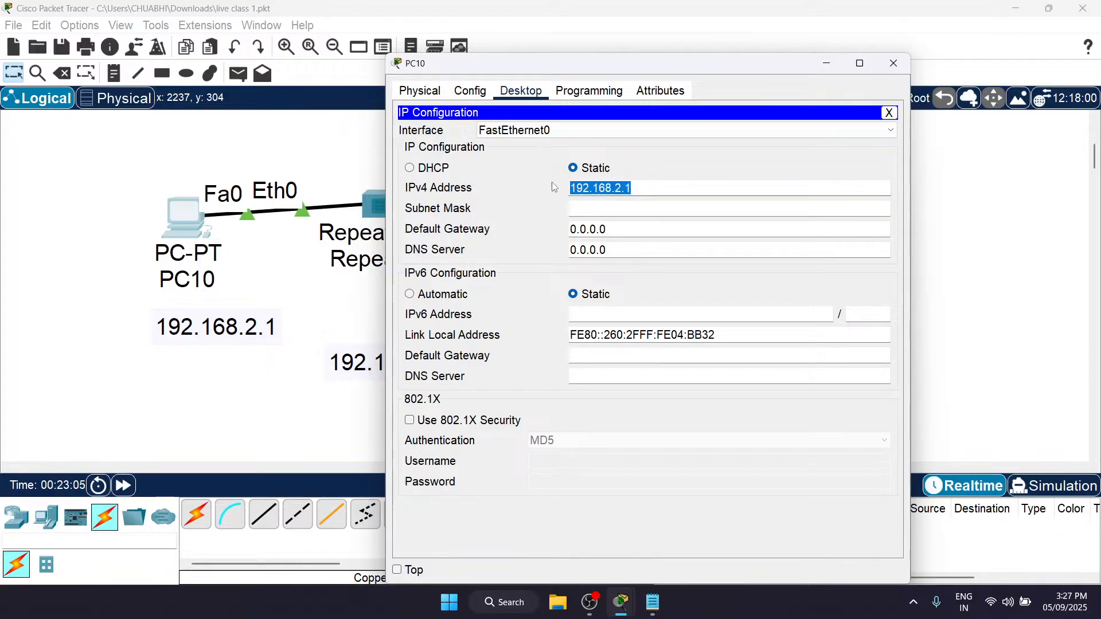
pyautogui.click(636, 208)
pyautogui.click(894, 63)
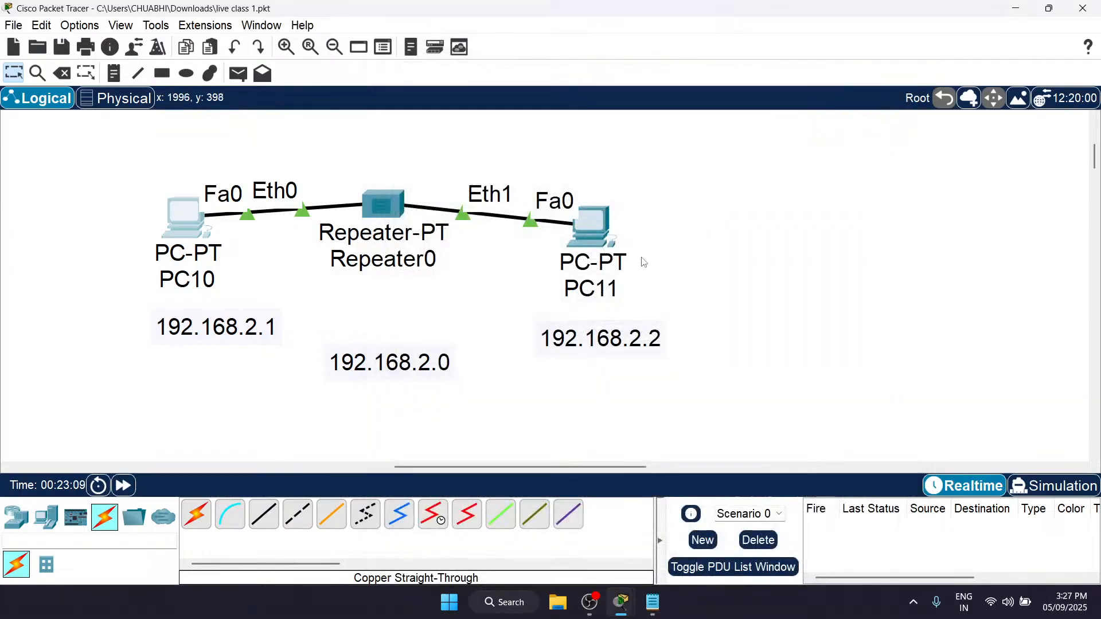
# Step: Give PC11 the static IPv4 address 192.168.2.2 with subnet mask 255.255.255.0, and close its window
pyautogui.click(593, 227)
pyautogui.click(524, 94)
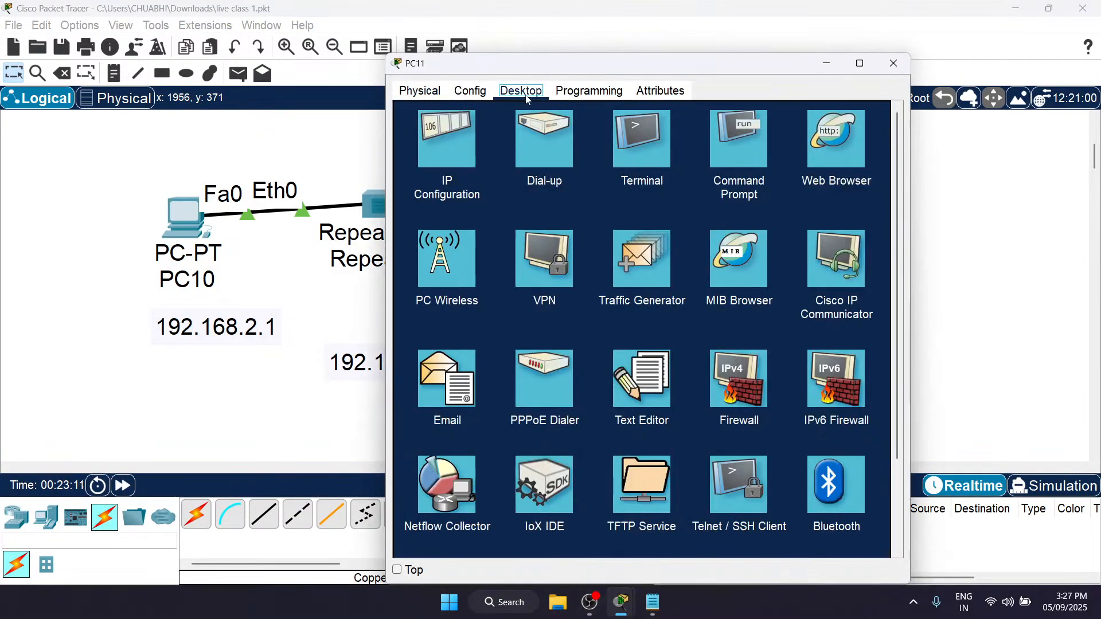
pyautogui.click(463, 140)
pyautogui.click(619, 189)
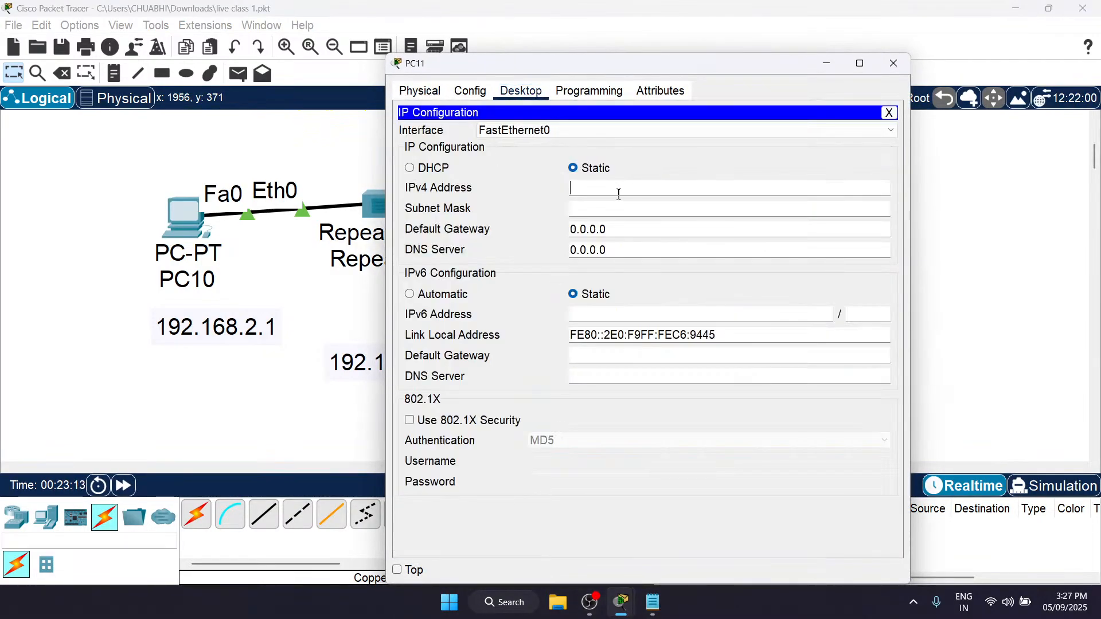
pyautogui.write('192.168.2.1')
pyautogui.click(890, 63)
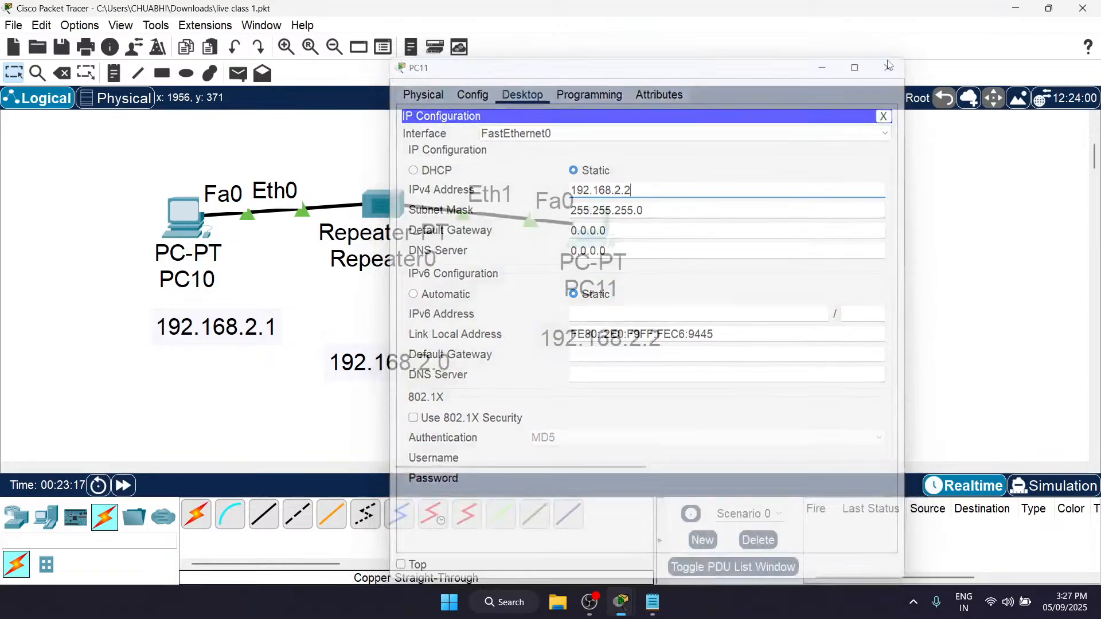
# Step: Send a simple PDU from PC10 to PC11 through Repeater0
pyautogui.press('p')
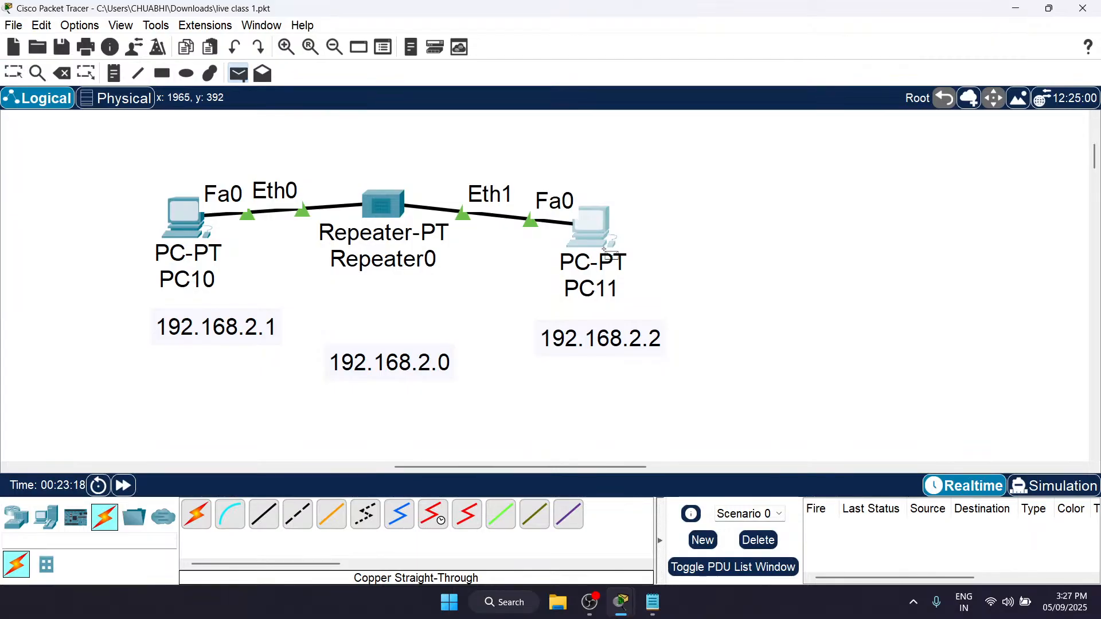
pyautogui.click(190, 221)
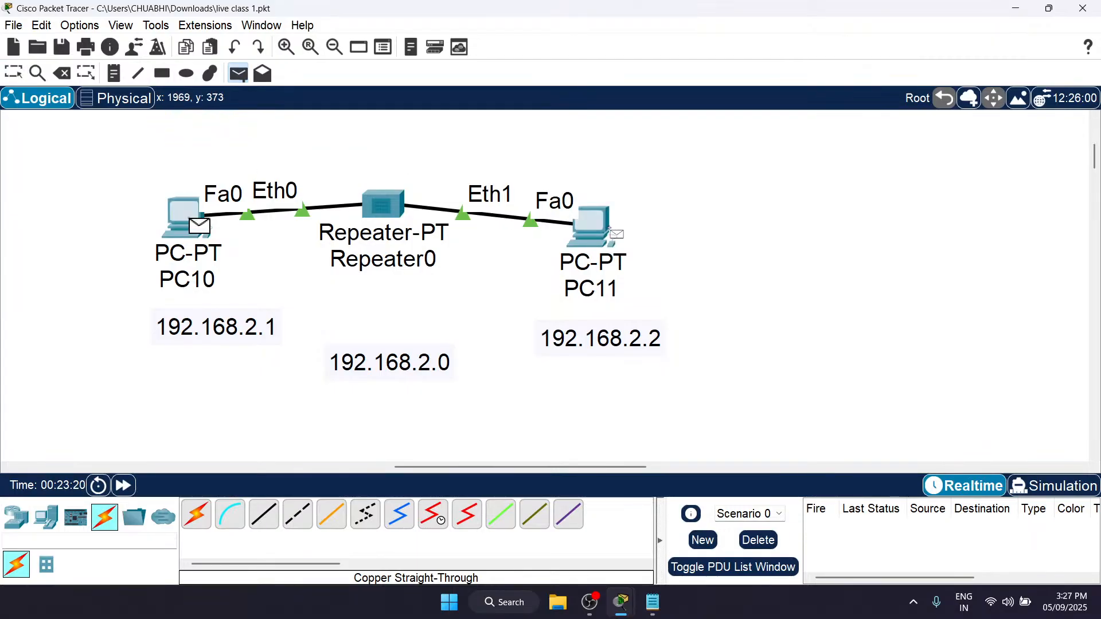
pyautogui.click(610, 229)
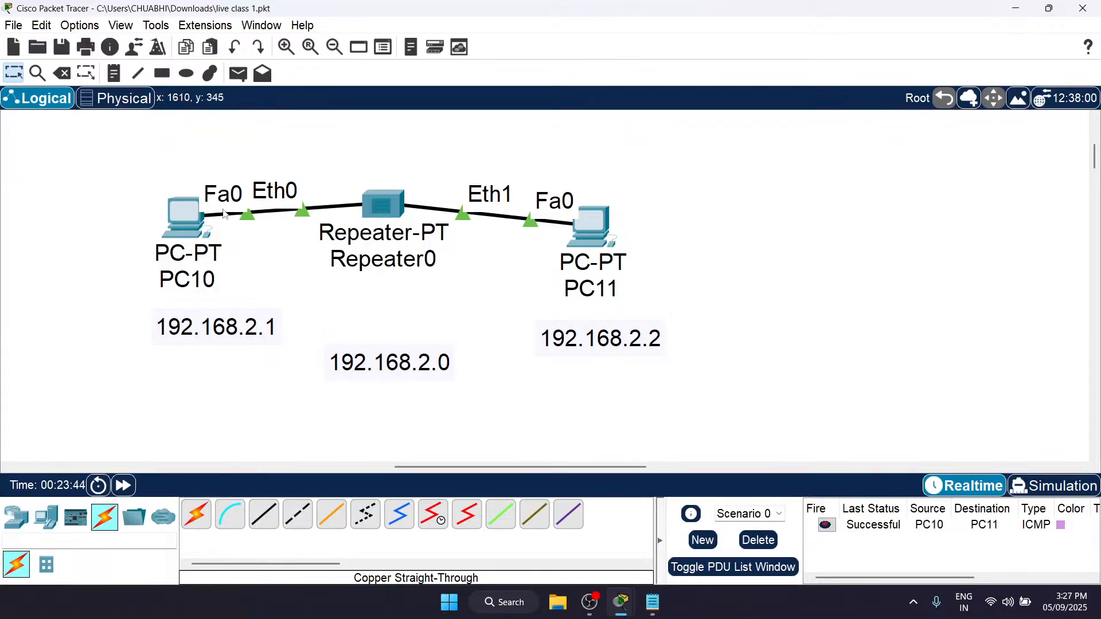
# Step: Look over the hub, direct PC-to-PC, switch and repeater networks and their address notes
pyautogui.hscroll(-5, 308, 251)
pyautogui.scroll(3, 308, 252)
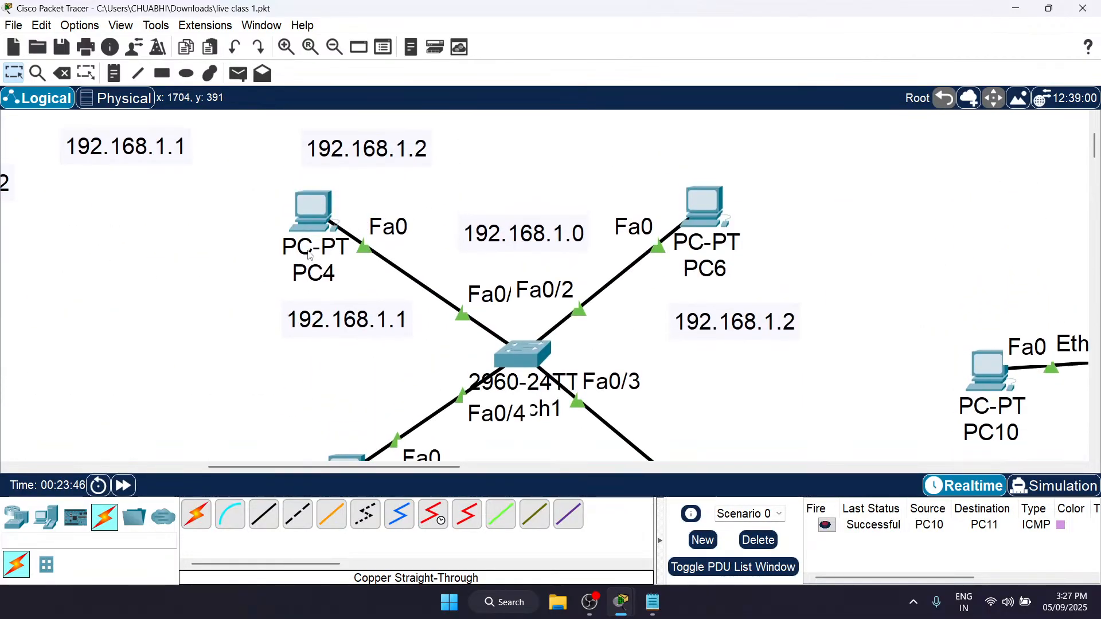
pyautogui.scroll(-2, 310, 256)
pyautogui.scroll(3, 310, 255)
pyautogui.hscroll(-3, 310, 256)
pyautogui.hscroll(-5, 310, 256)
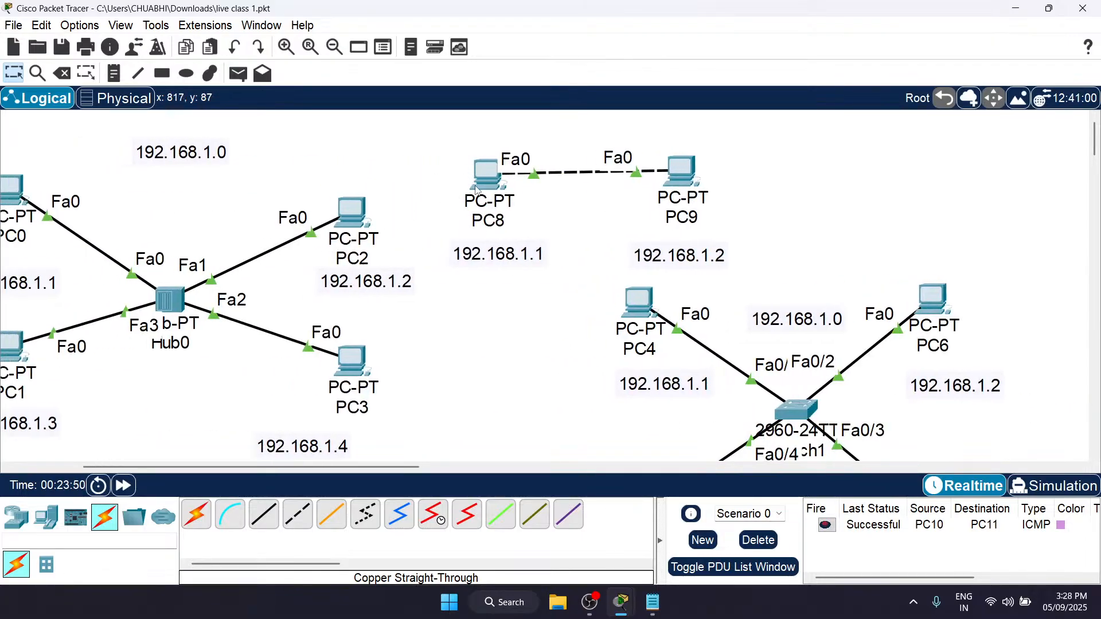
pyautogui.hscroll(5, 489, 180)
pyautogui.scroll(-4, 490, 183)
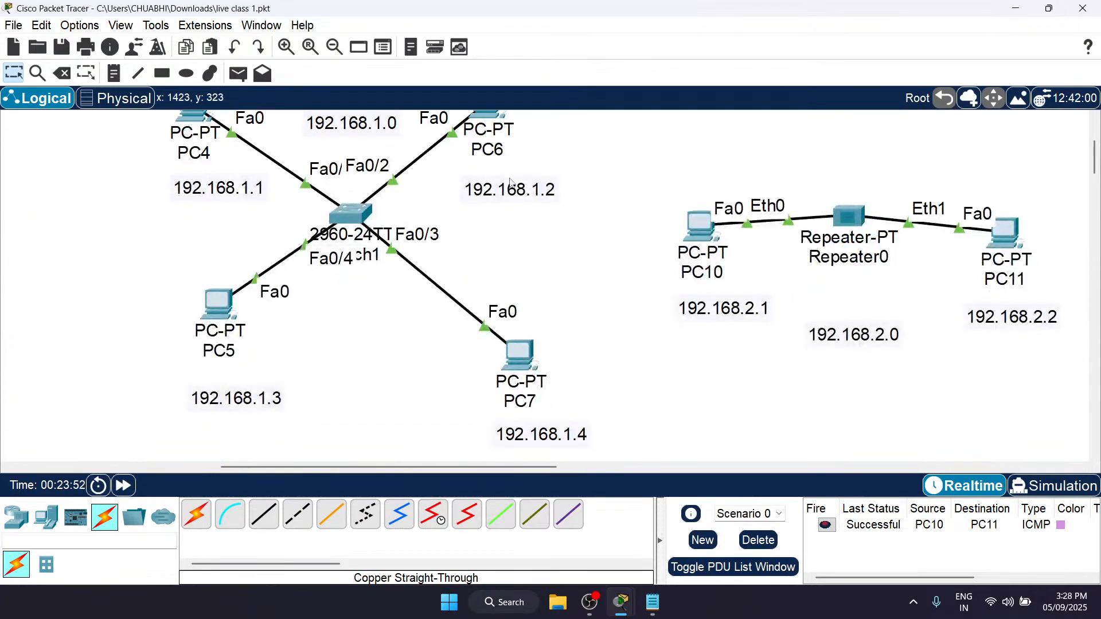
pyautogui.scroll(4, 344, 155)
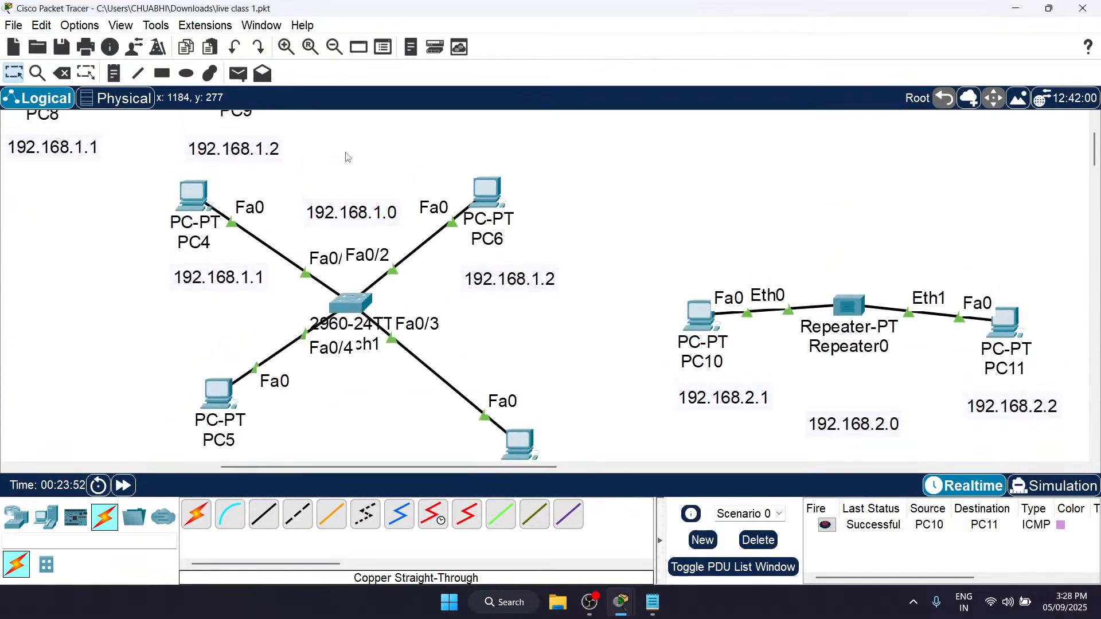
# Step: Ping PC7 at 192.168.1.4 from PC4's Command Prompt, examine the replies, and close PC4's window
pyautogui.click(185, 212)
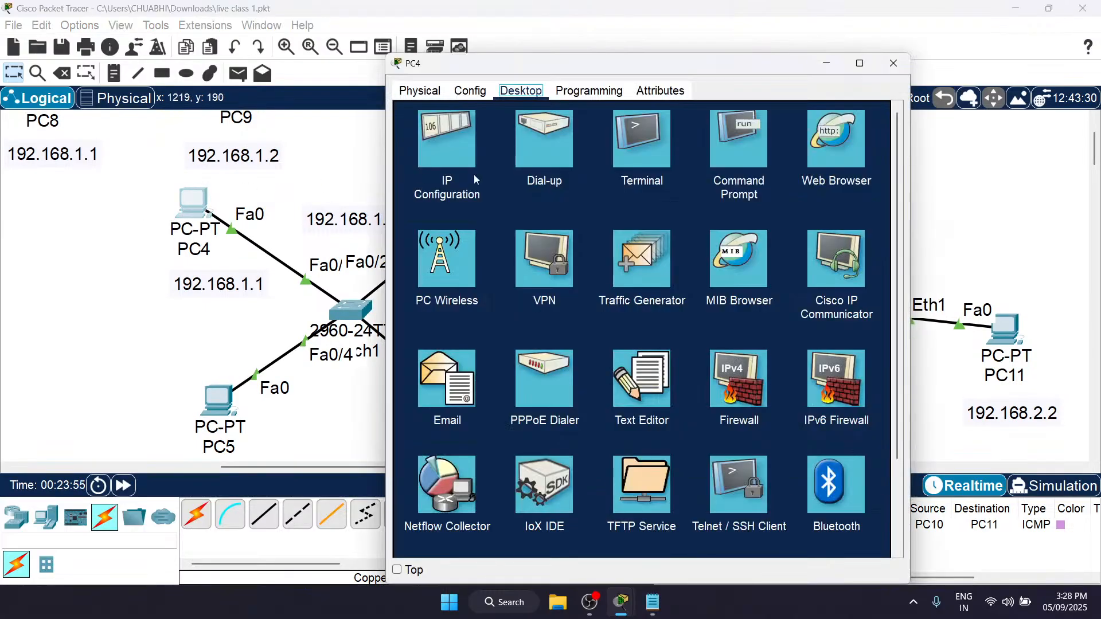
pyautogui.click(731, 138)
pyautogui.hscroll(5, 247, 265)
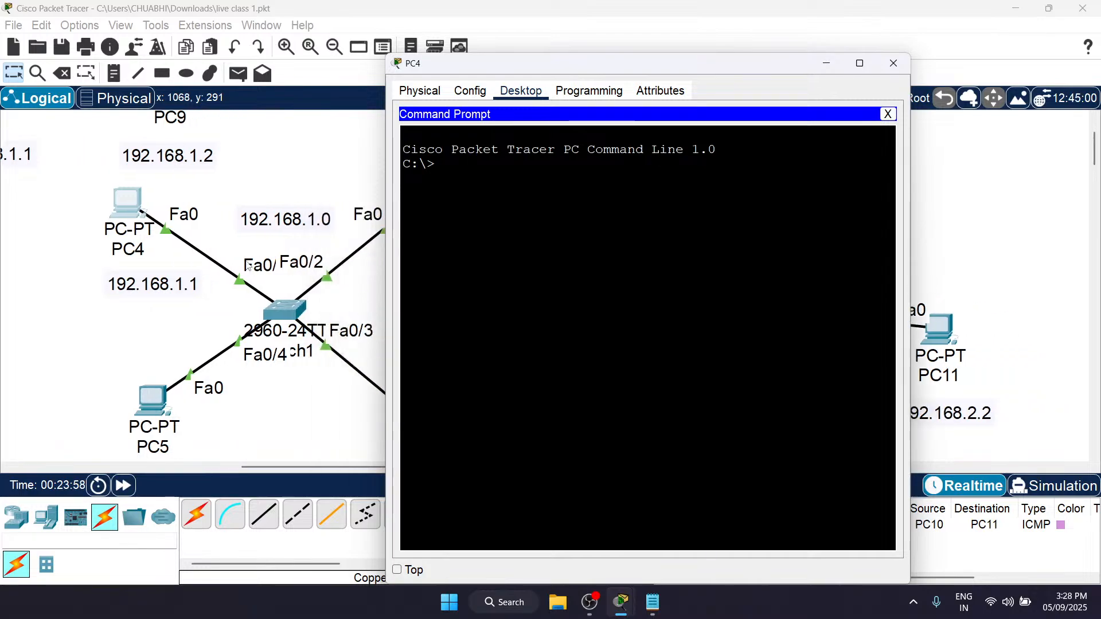
pyautogui.scroll(-3, 341, 397)
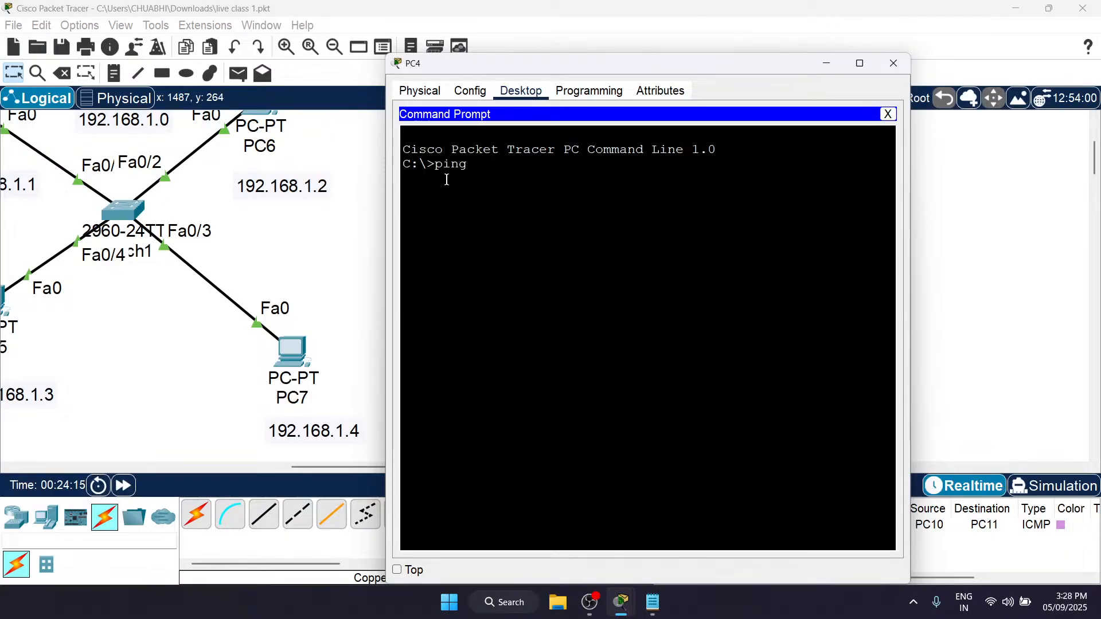
pyautogui.write('192.68.')
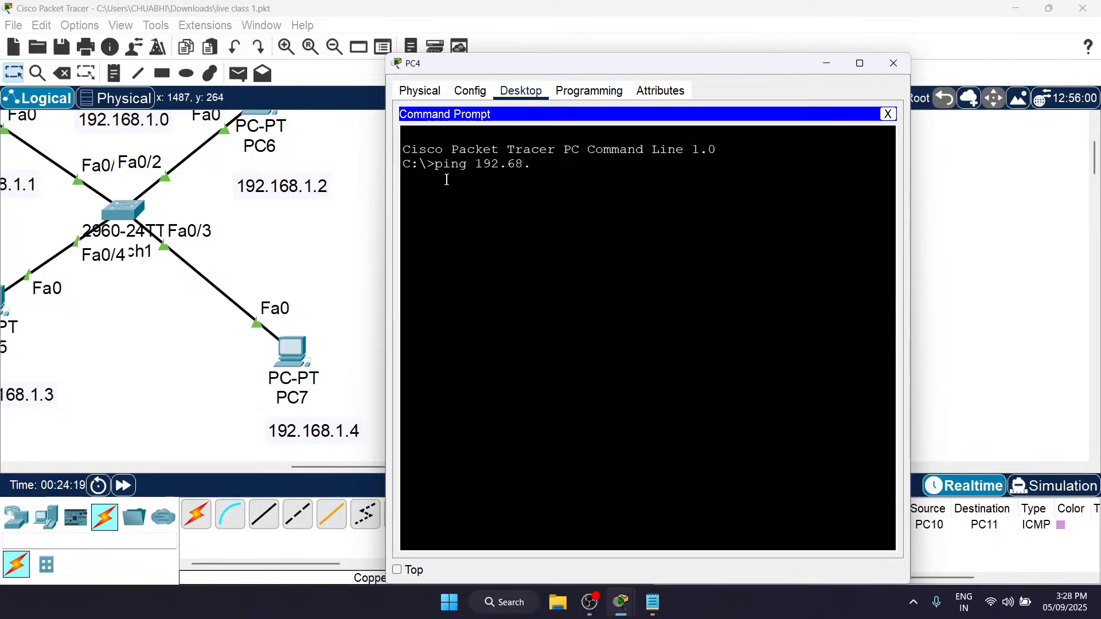
pyautogui.write('16')
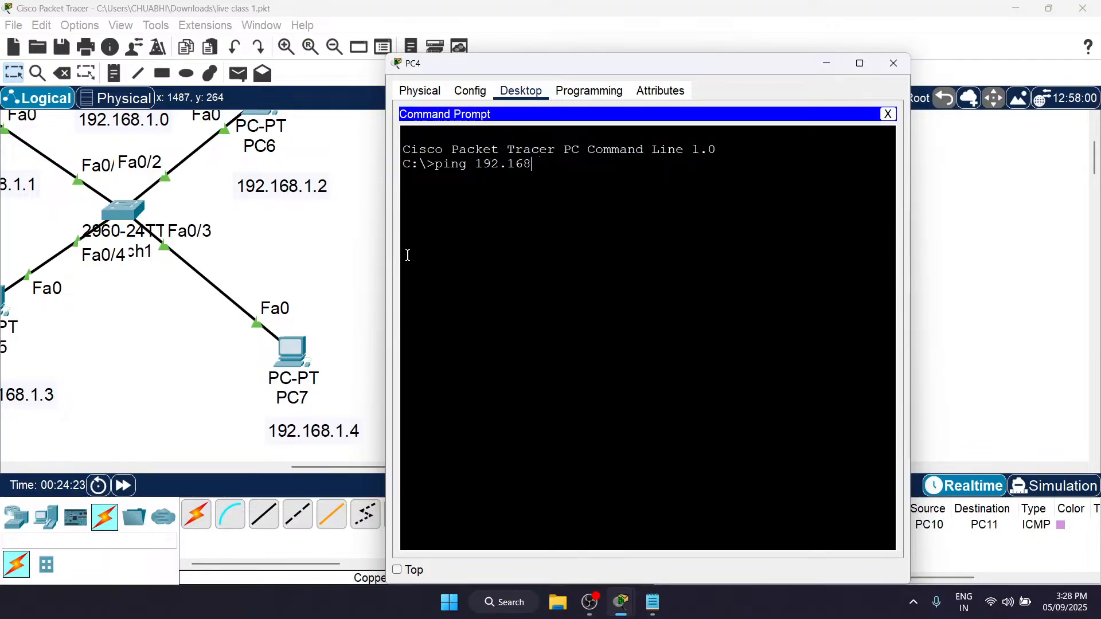
pyautogui.write('8.1.4')
pyautogui.press('Return')
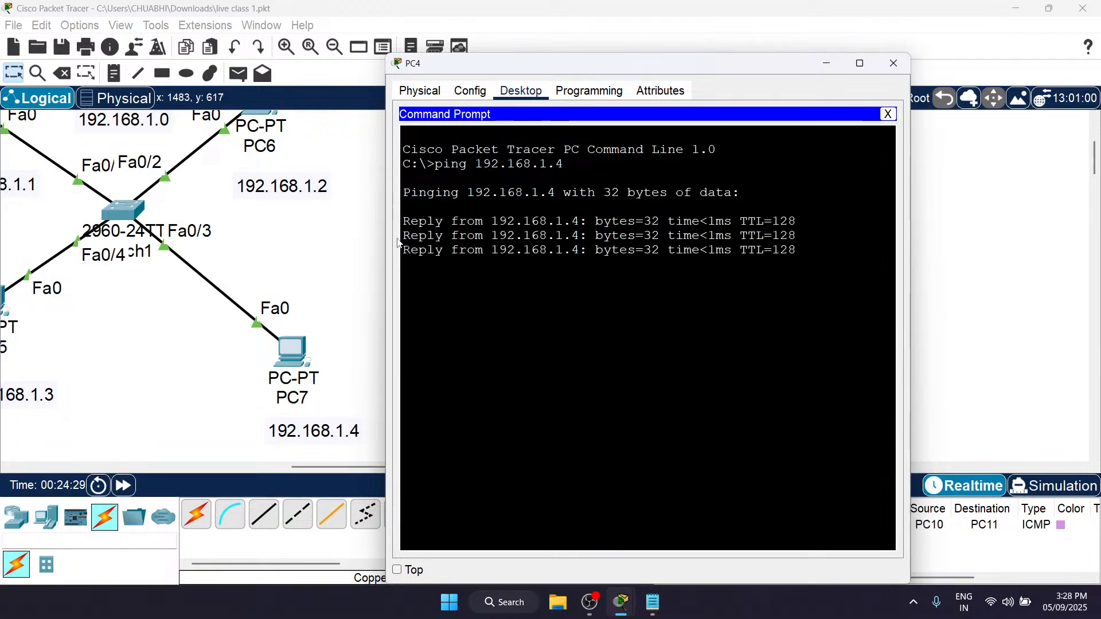
pyautogui.moveTo(489, 223); pyautogui.dragTo(591, 225)
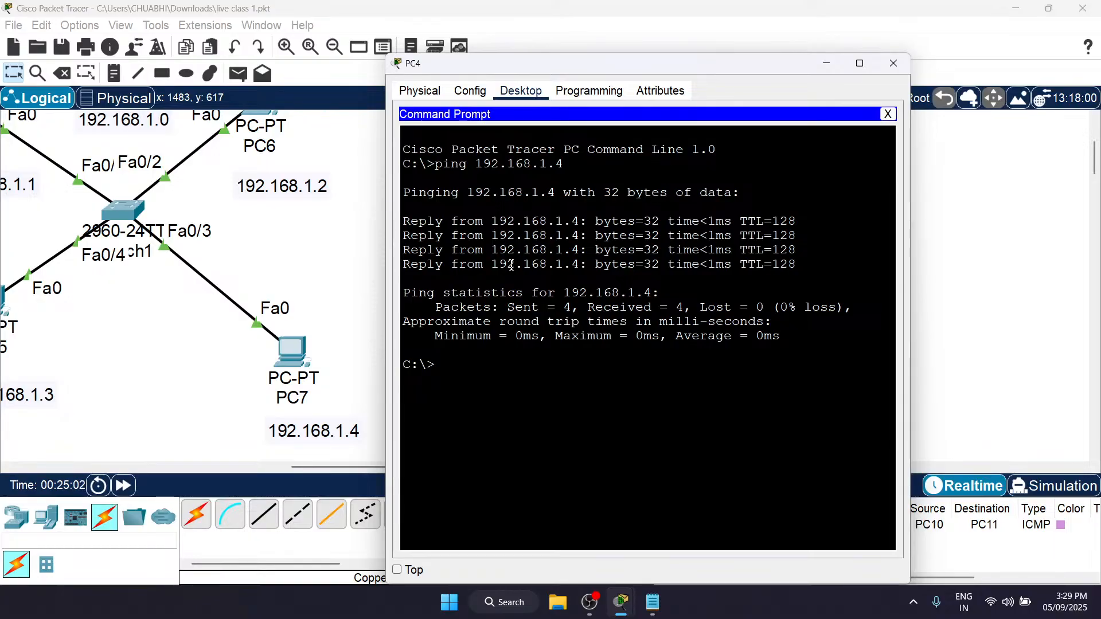
pyautogui.click(894, 63)
# Step: Review the hub, switch and repeater layouts once more and find an empty workspace area below them
pyautogui.hscroll(-10, 453, 253)
pyautogui.scroll(3, 453, 252)
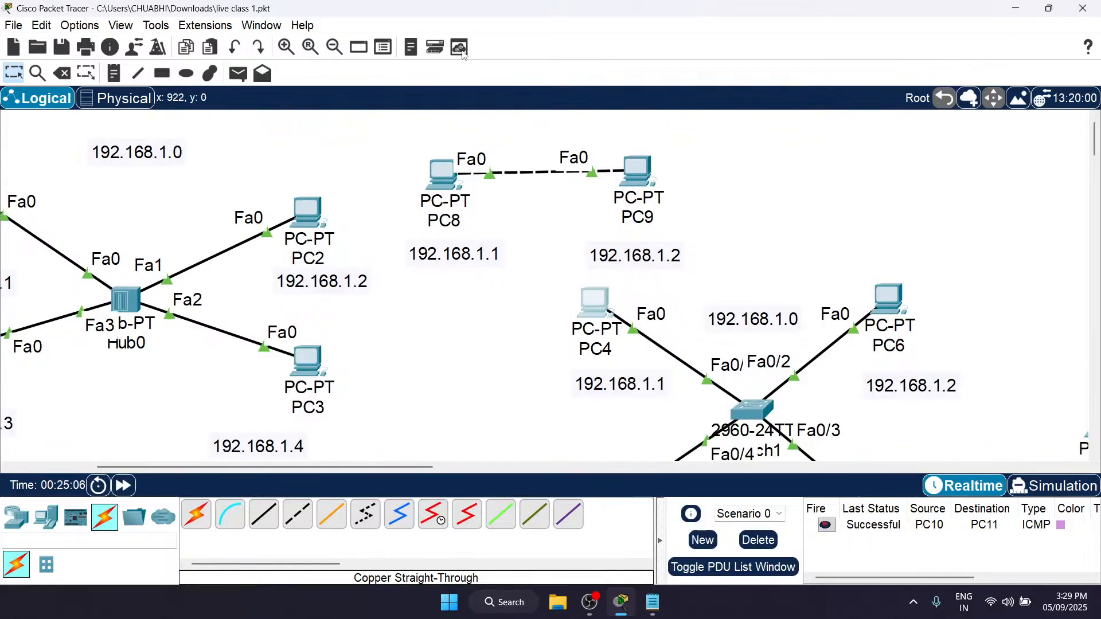
pyautogui.hscroll(-5, 445, 299)
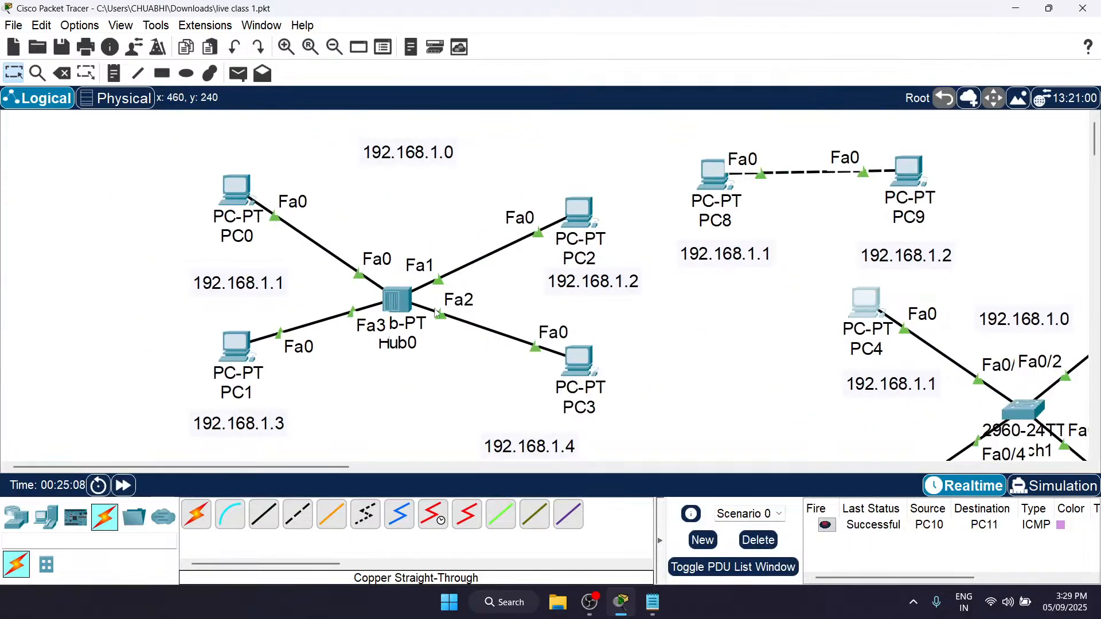
pyautogui.hscroll(12, 393, 294)
pyautogui.scroll(-3, 393, 293)
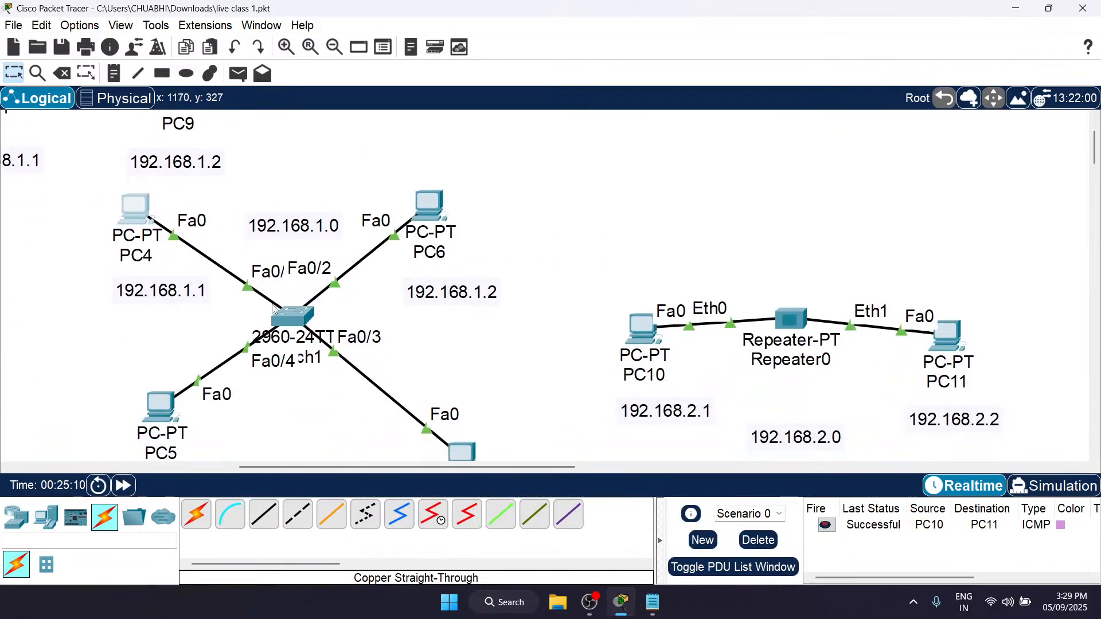
pyautogui.scroll(-3, 326, 351)
pyautogui.scroll(-1, 325, 352)
pyautogui.scroll(-5, 773, 240)
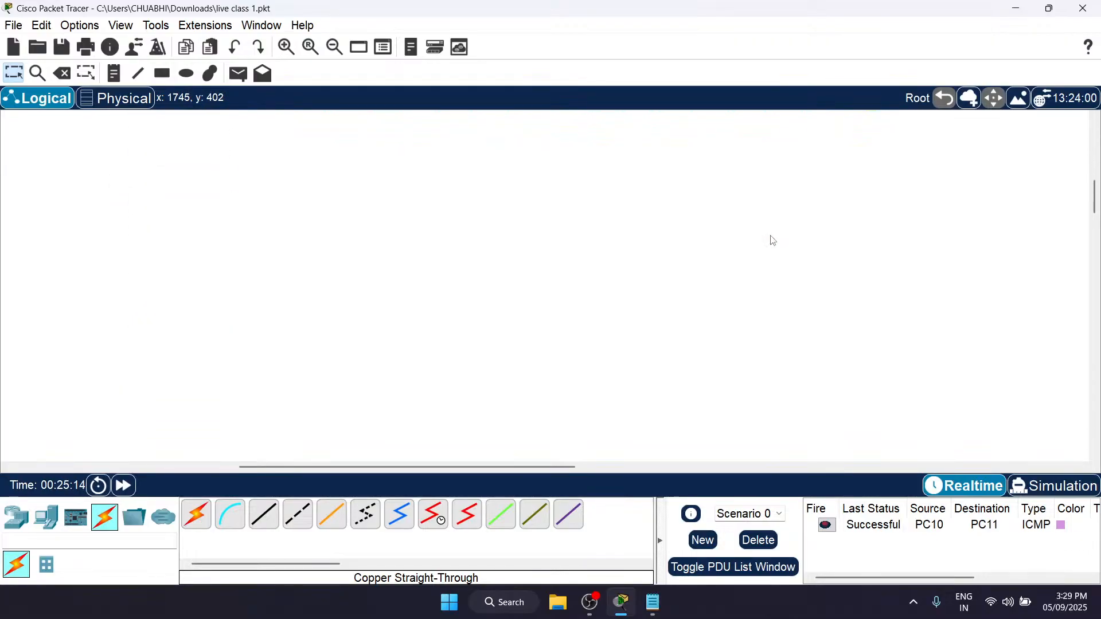
# Step: Launch Windows Magnifier and enlarge the screen to 200%
pyautogui.click(17, 525)
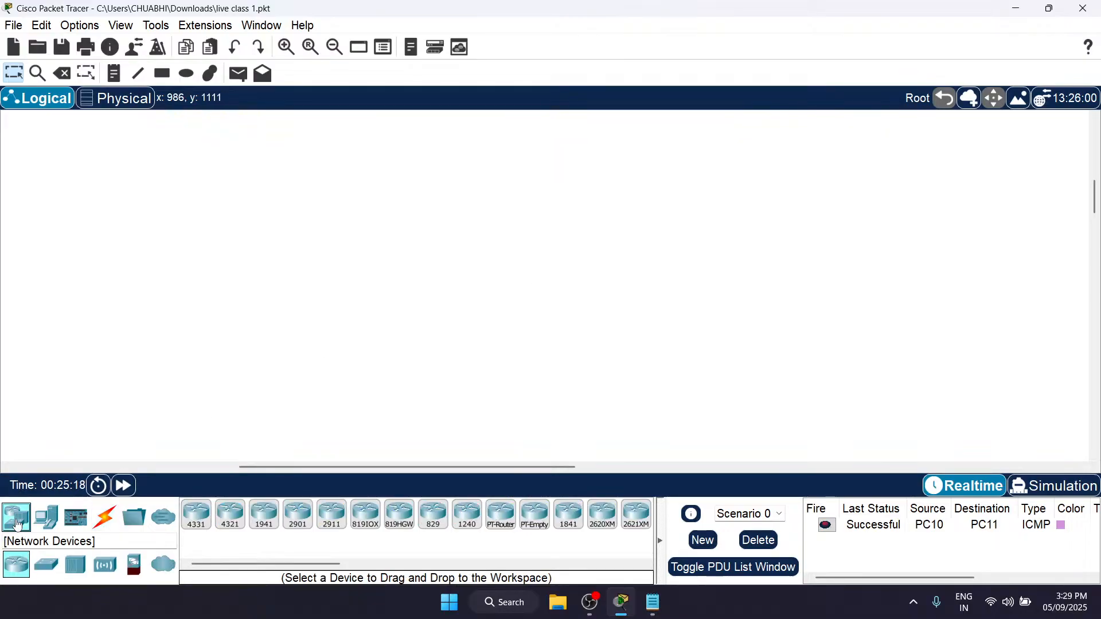
pyautogui.click(531, 610)
pyautogui.write('magnifier')
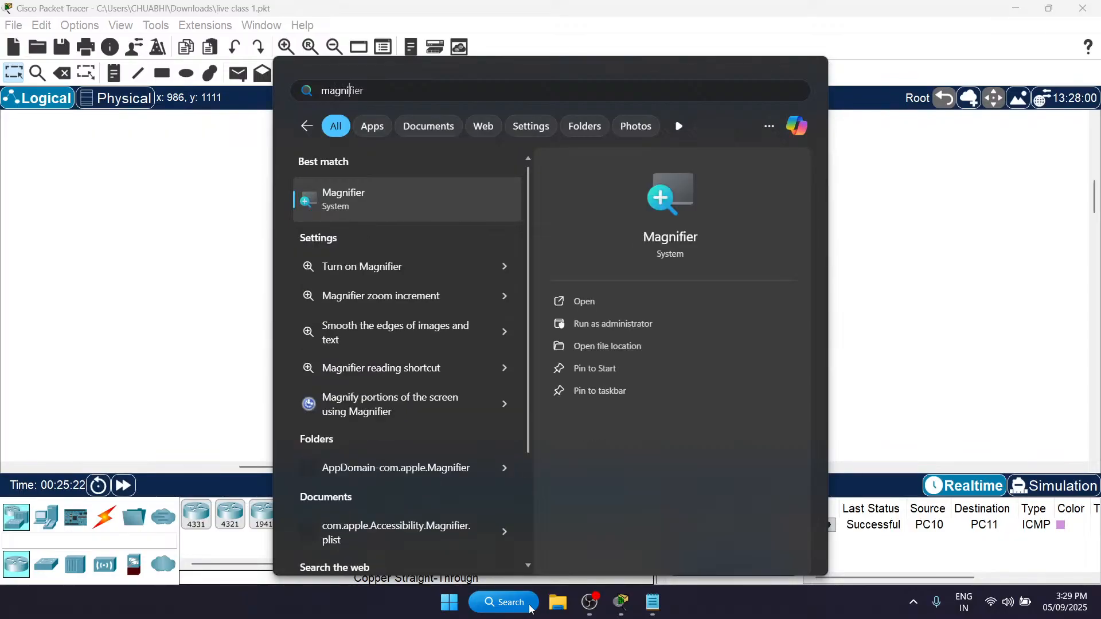
pyautogui.press('Return')
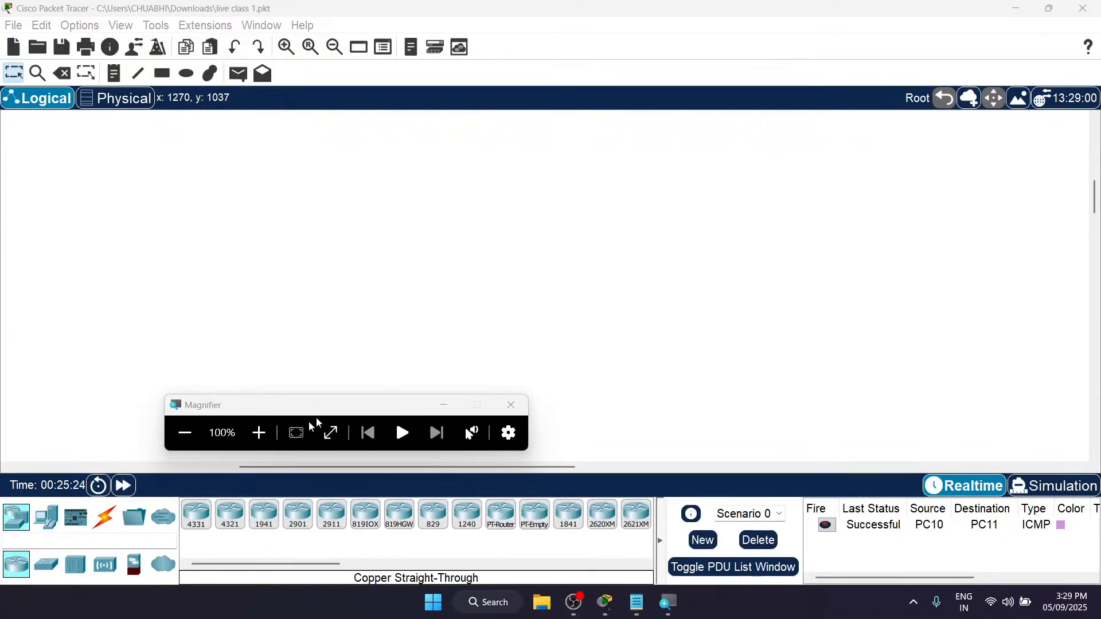
pyautogui.click(265, 439)
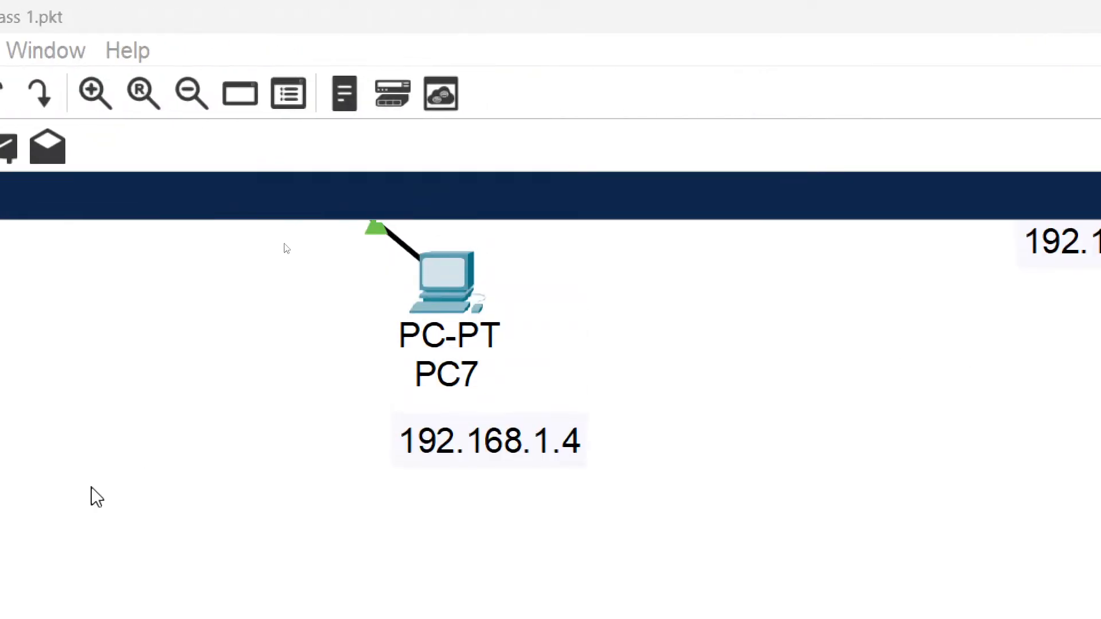
# Step: Place a 2911 router in the empty workspace area below the existing networks
pyautogui.scroll(3, 96, 496)
pyautogui.hscroll(-10, 97, 497)
pyautogui.hscroll(-10, 599, 462)
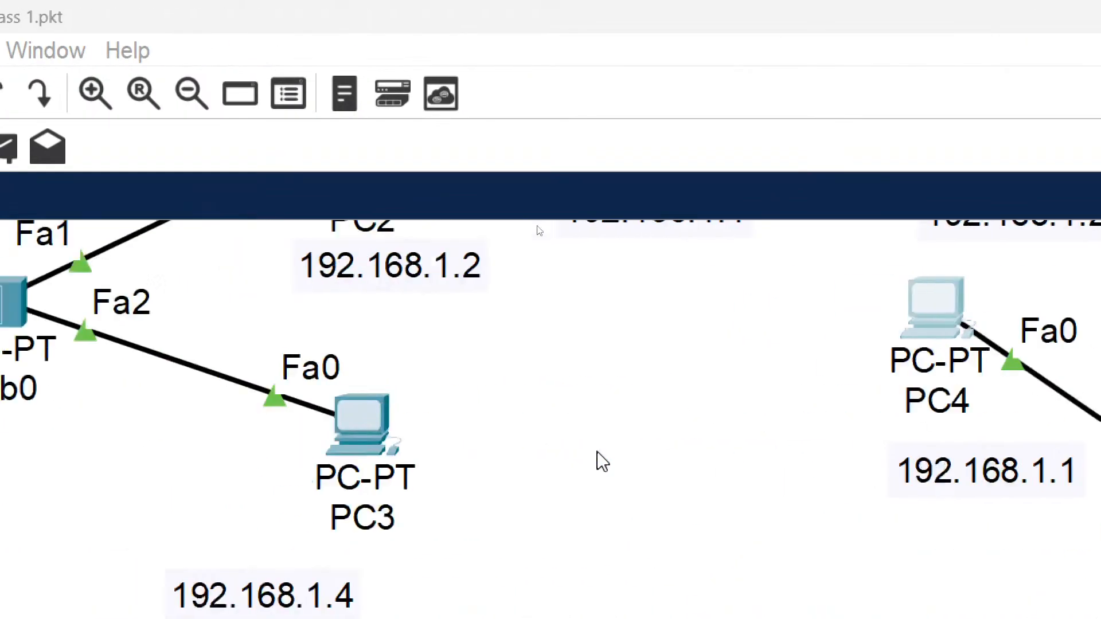
pyautogui.hscroll(-10, 600, 462)
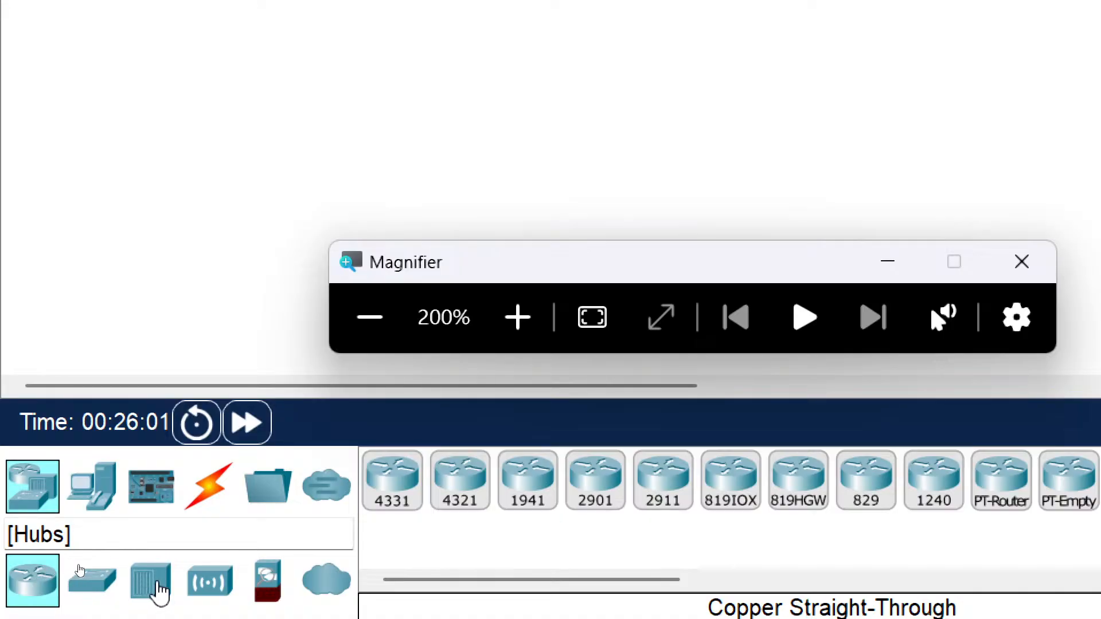
pyautogui.click(224, 590)
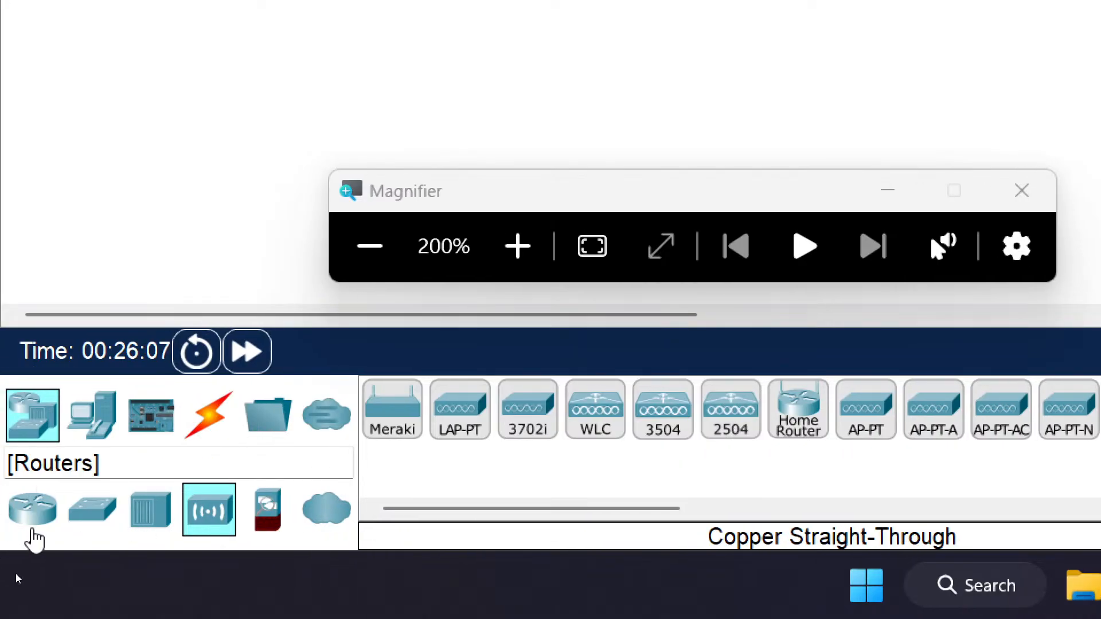
pyautogui.click(29, 519)
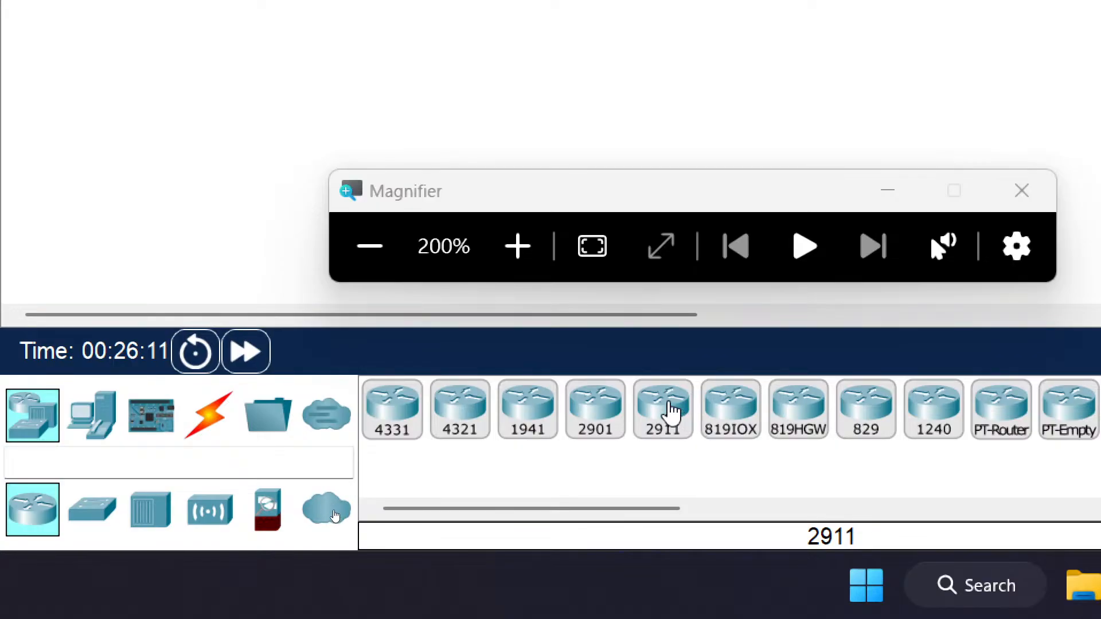
pyautogui.click(671, 417)
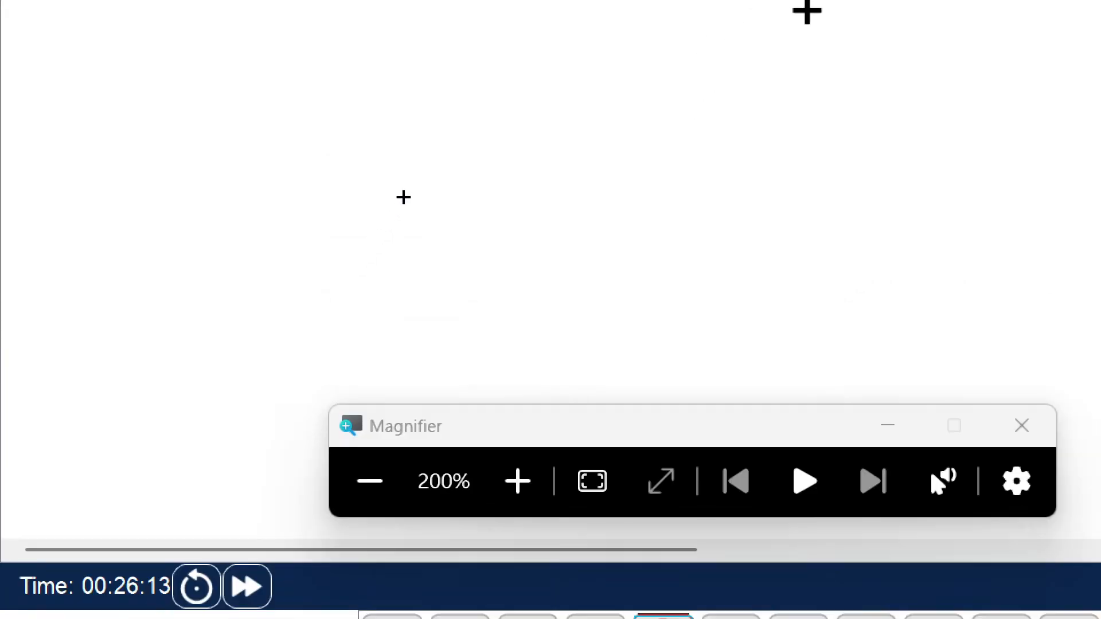
pyautogui.click(622, 122)
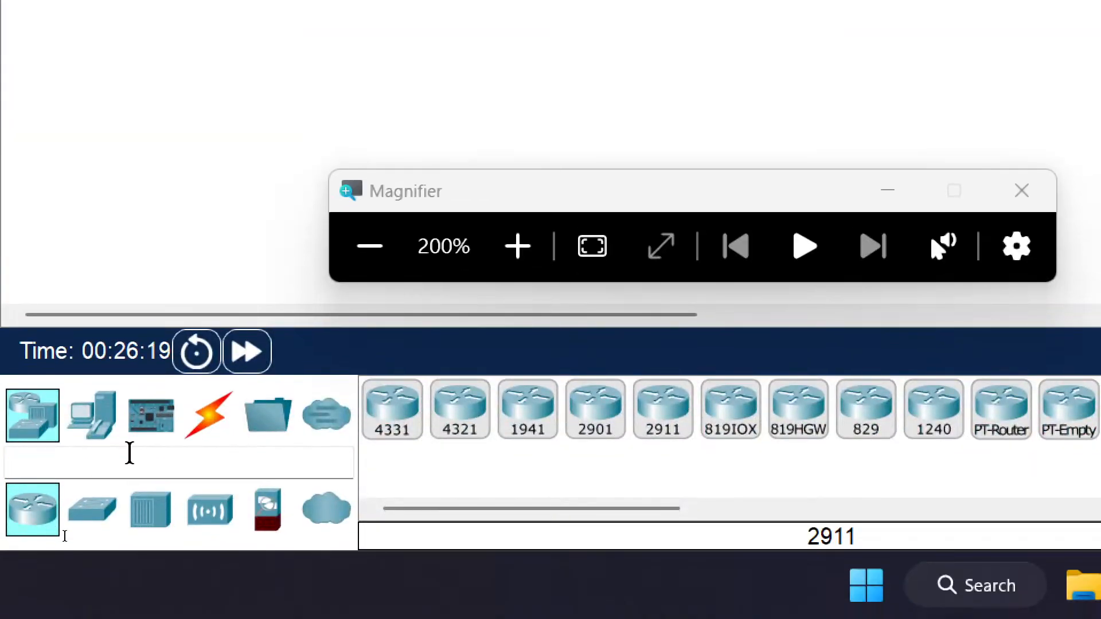
# Step: Add a PT-Switch below the 2911 router and a PT-Empty switch to the left of it
pyautogui.click(94, 509)
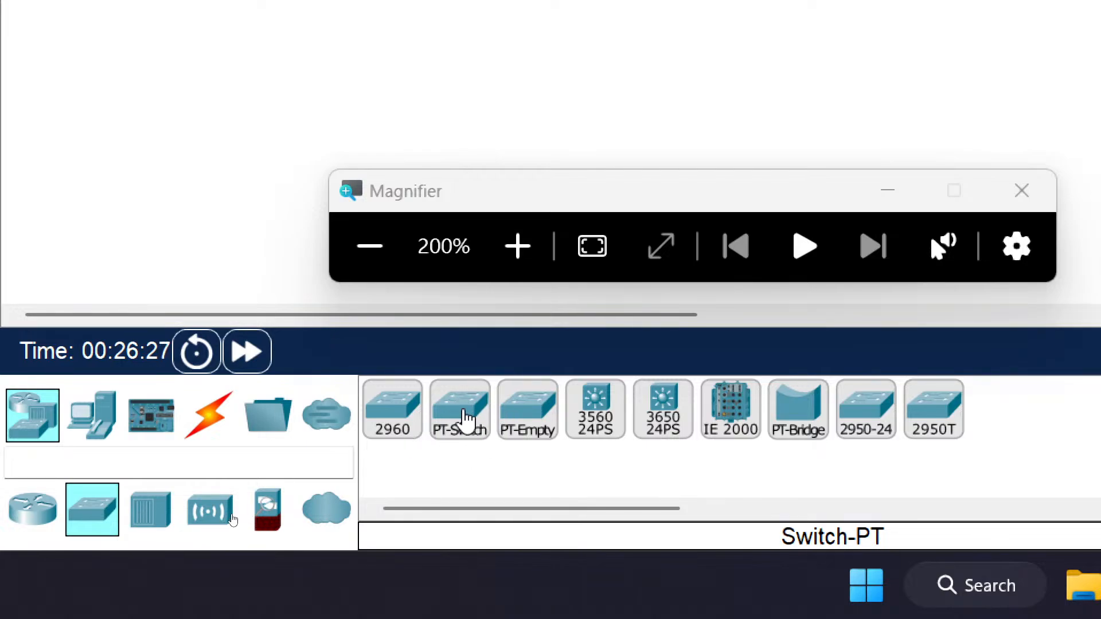
pyautogui.click(466, 420)
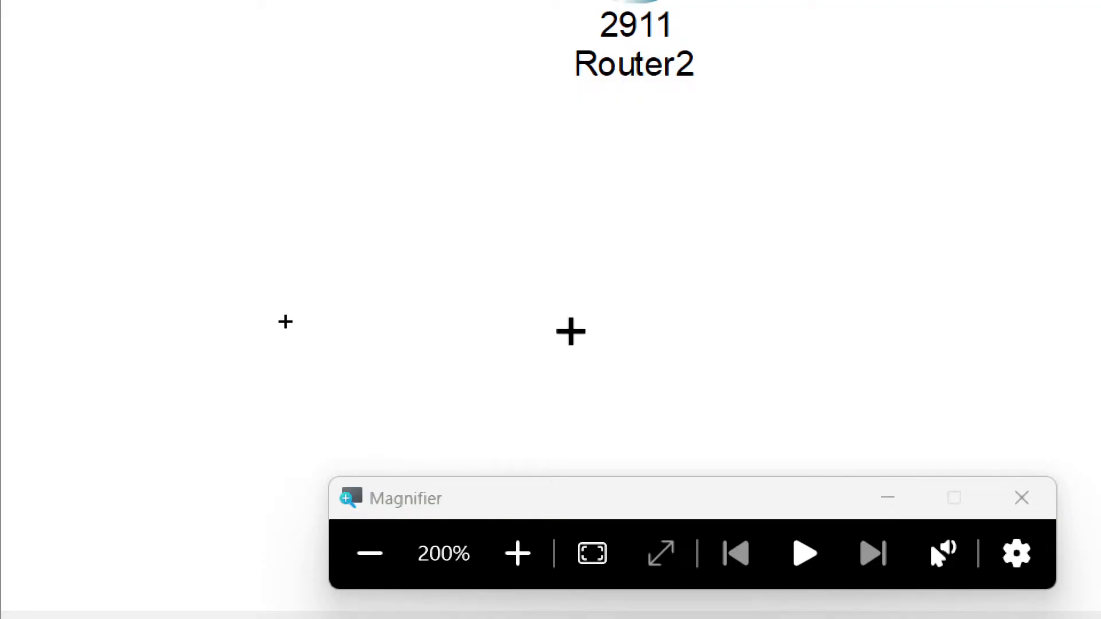
pyautogui.click(625, 267)
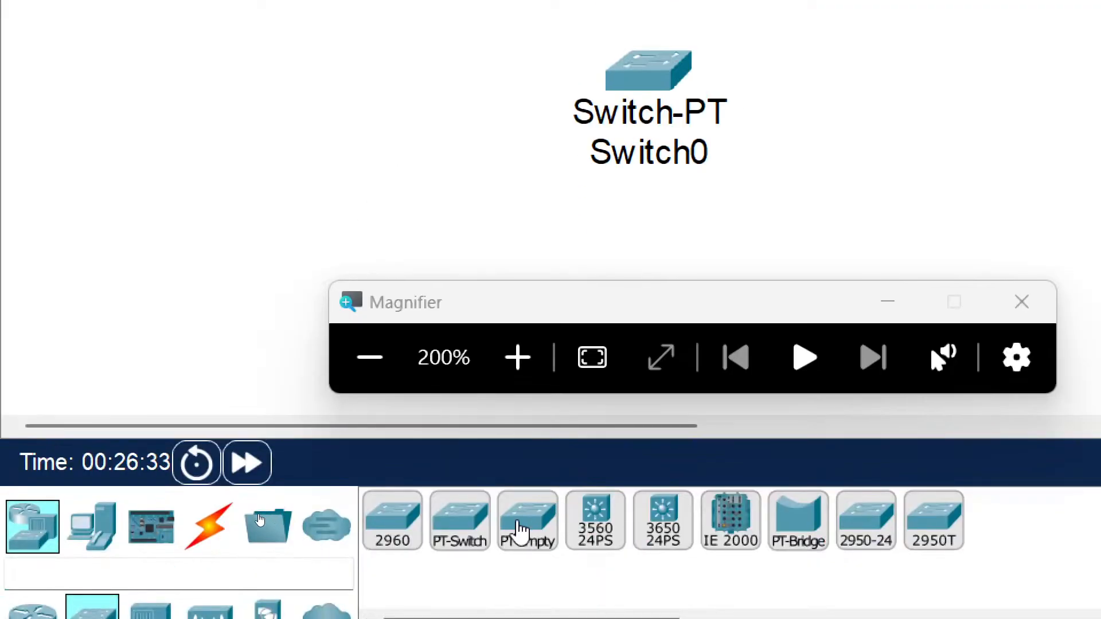
pyautogui.click(521, 530)
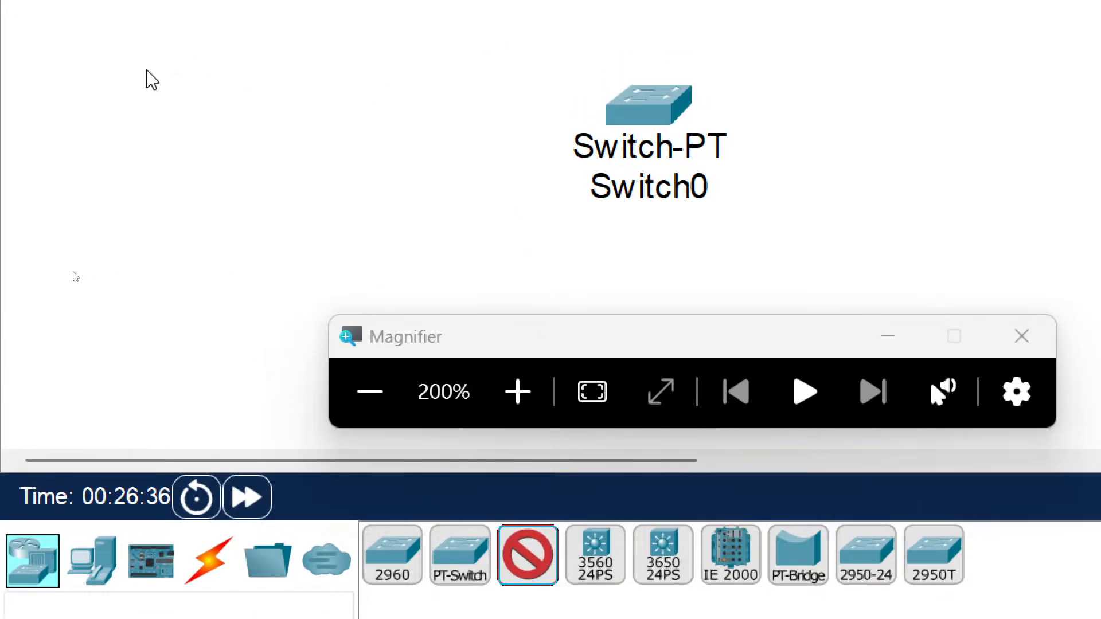
pyautogui.click(172, 76)
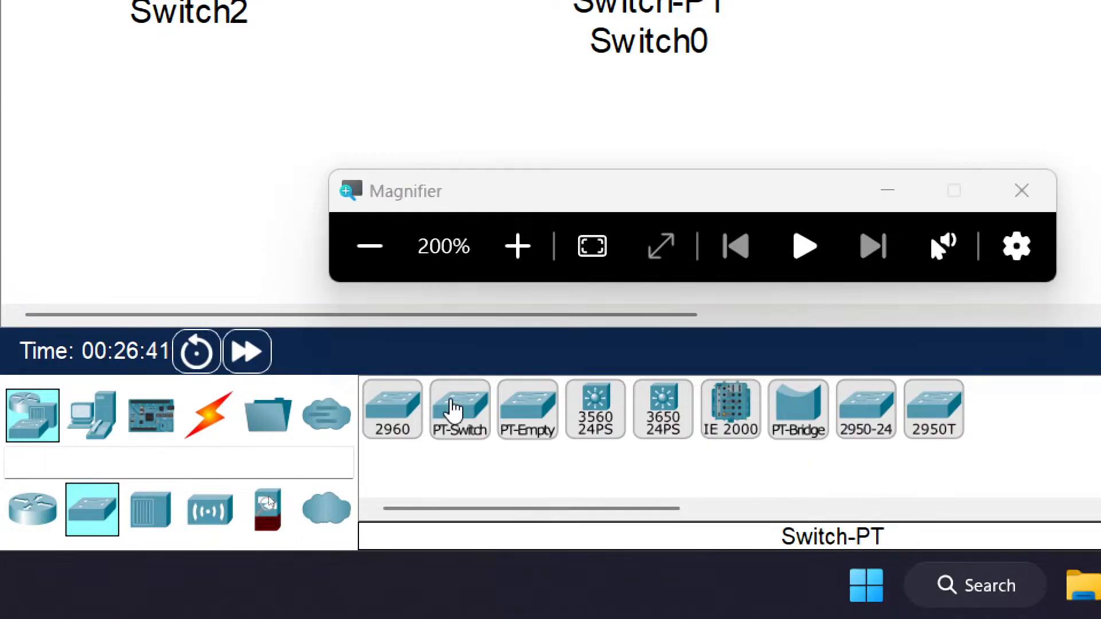
# Step: Add six PCs around the two new switches, five in a row below them and one beside Switch0
pyautogui.click(93, 439)
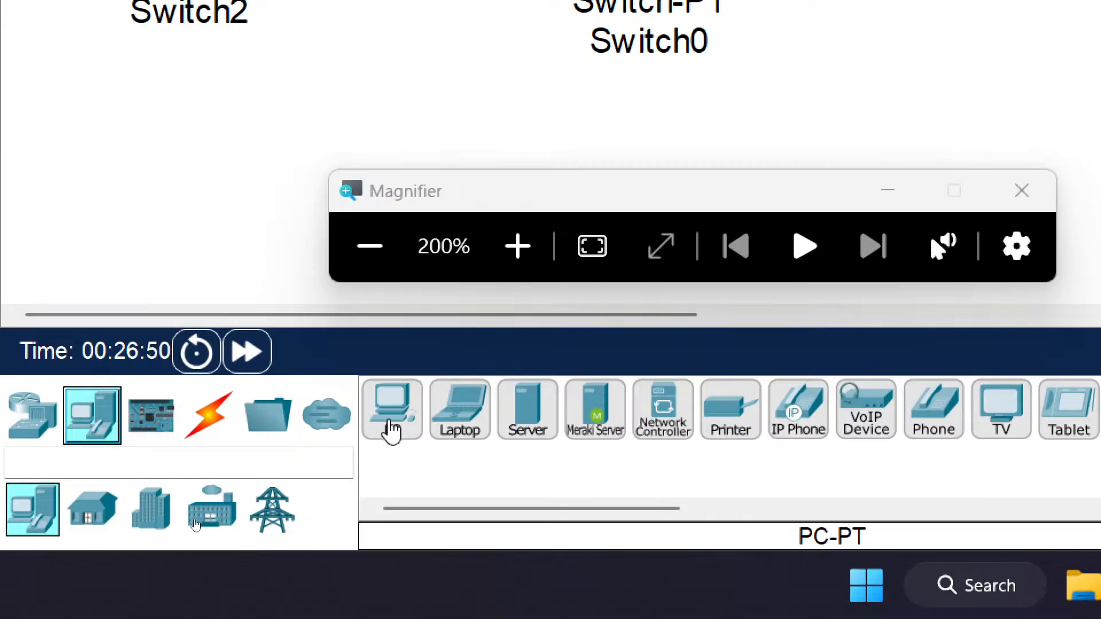
pyautogui.click(392, 429)
pyautogui.click(135, 236)
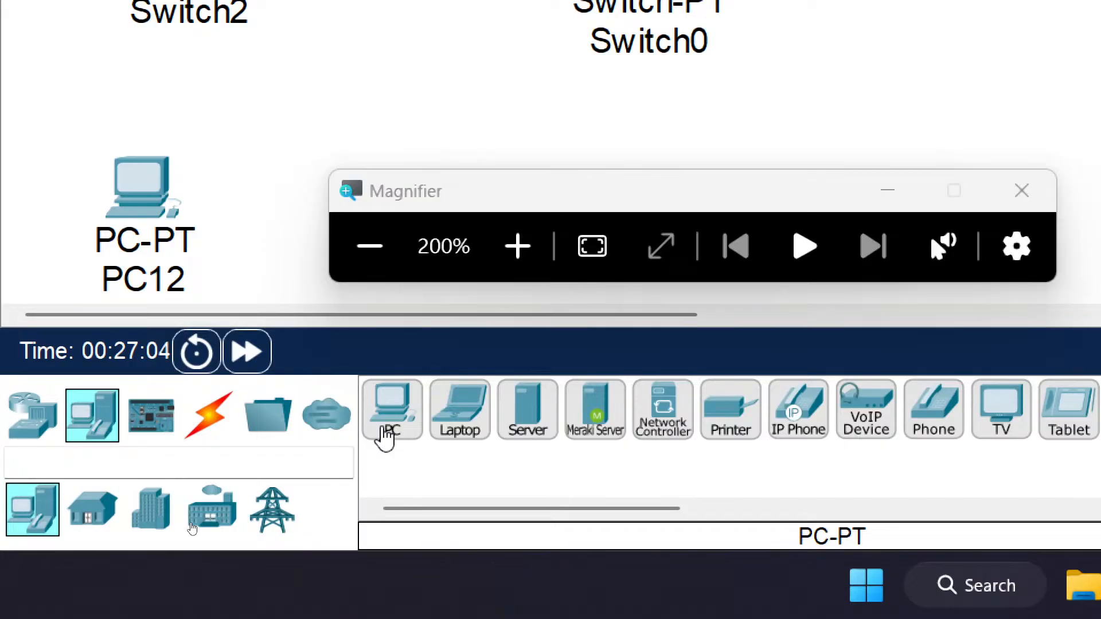
pyautogui.moveTo(385, 434); pyautogui.dragTo(384, 435)
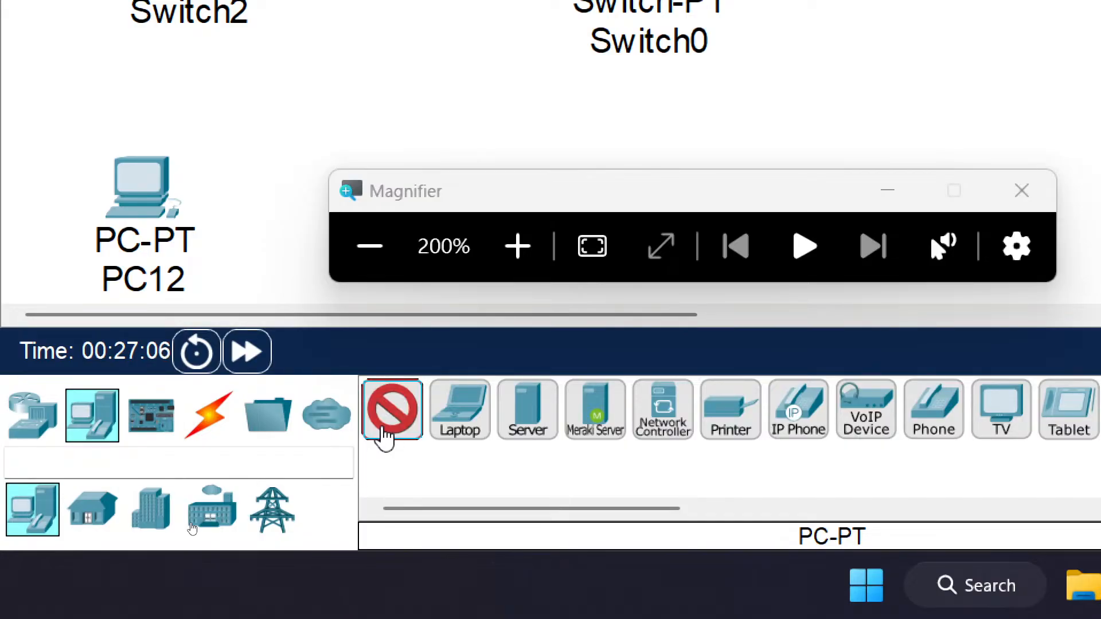
pyautogui.click(424, 148)
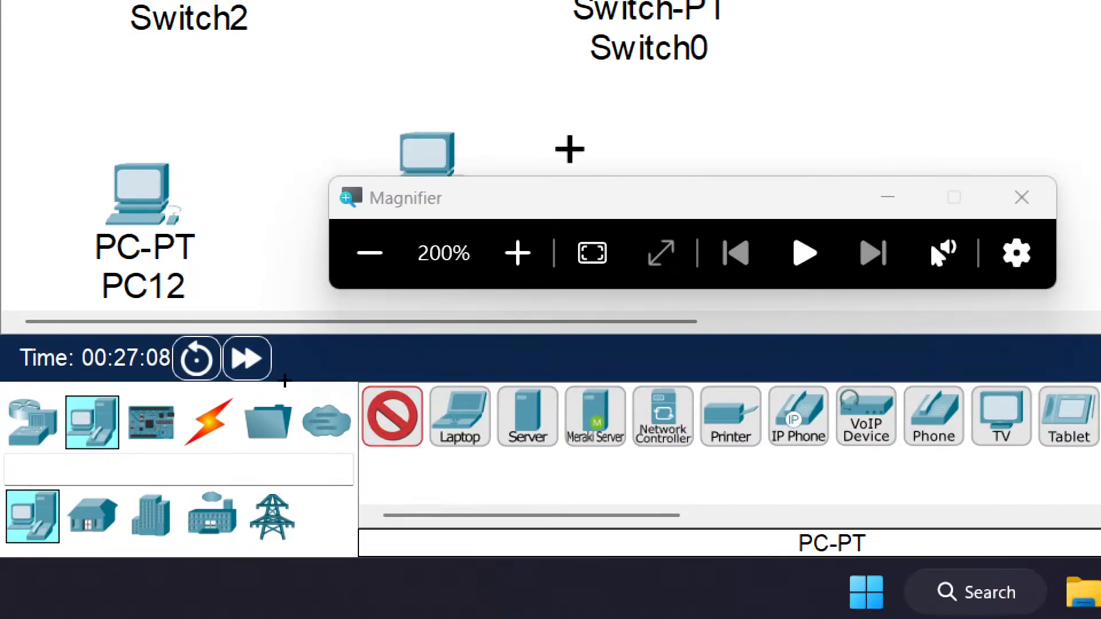
pyautogui.click(890, 147)
pyautogui.moveTo(685, 211); pyautogui.dragTo(993, 450)
pyautogui.click(918, 137)
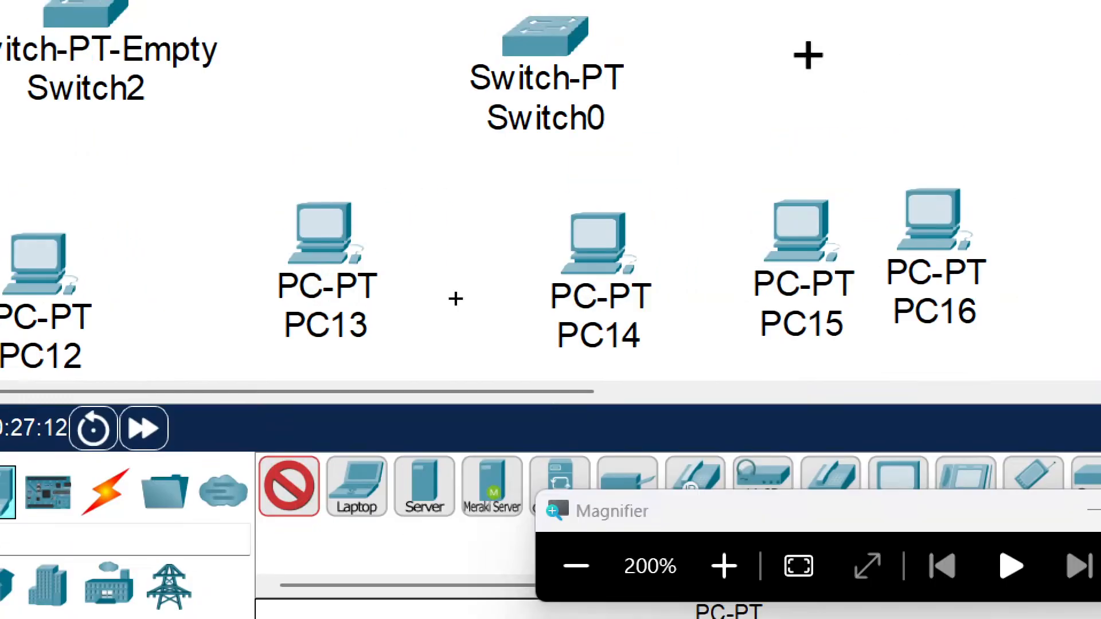
pyautogui.click(808, 56)
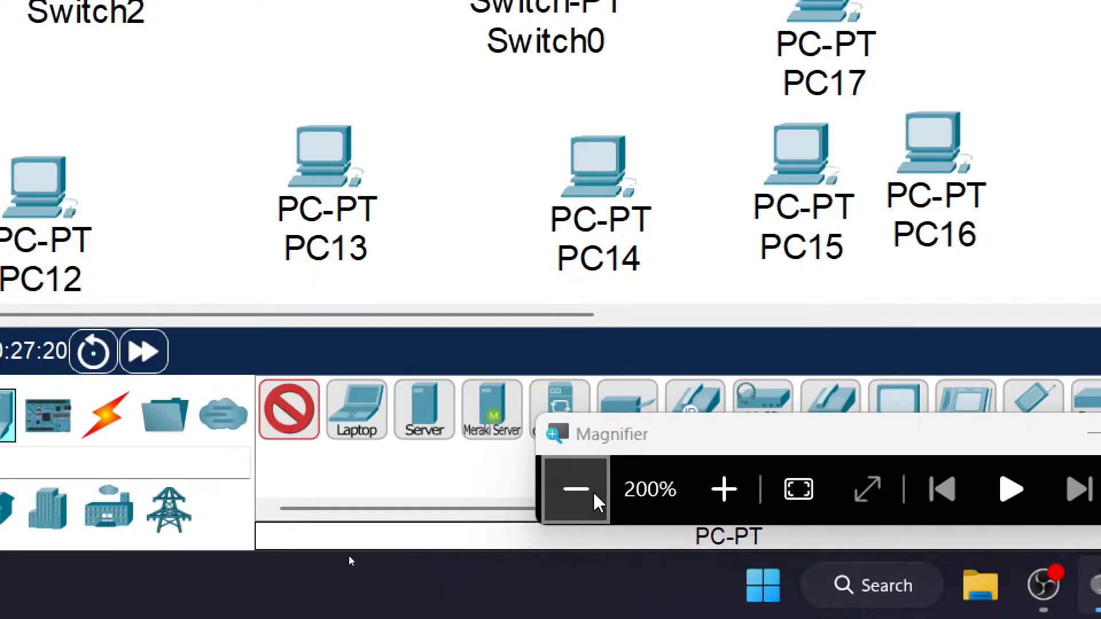
# Step: Return the magnification to 100%, close Magnifier and end PC placement
pyautogui.click(576, 489)
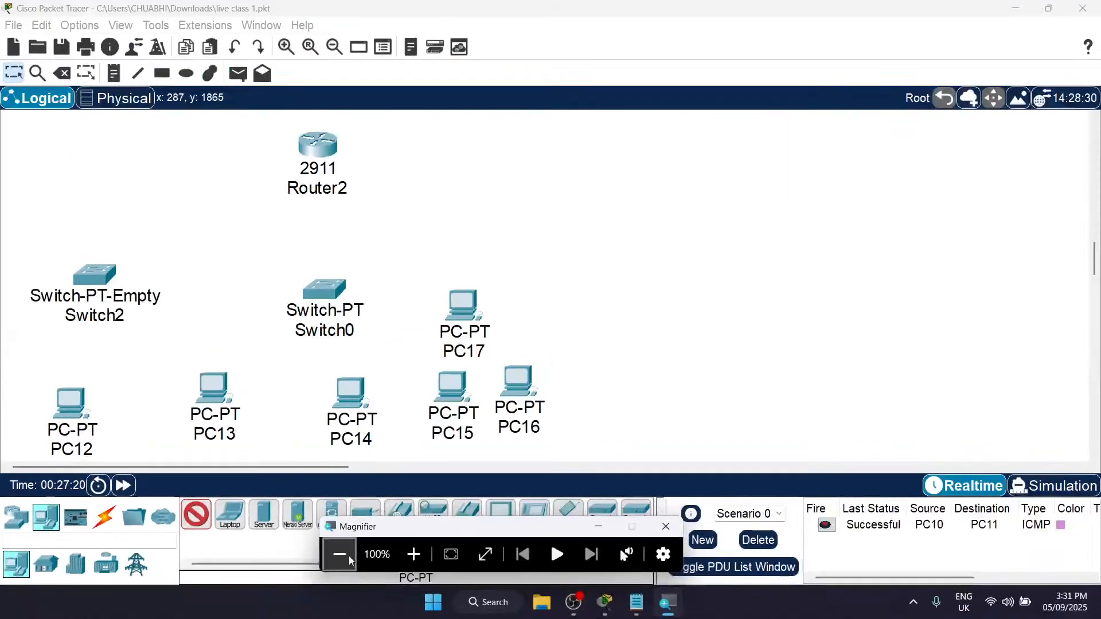
pyautogui.click(666, 526)
pyautogui.scroll(-1, 366, 344)
pyautogui.scroll(2, 366, 345)
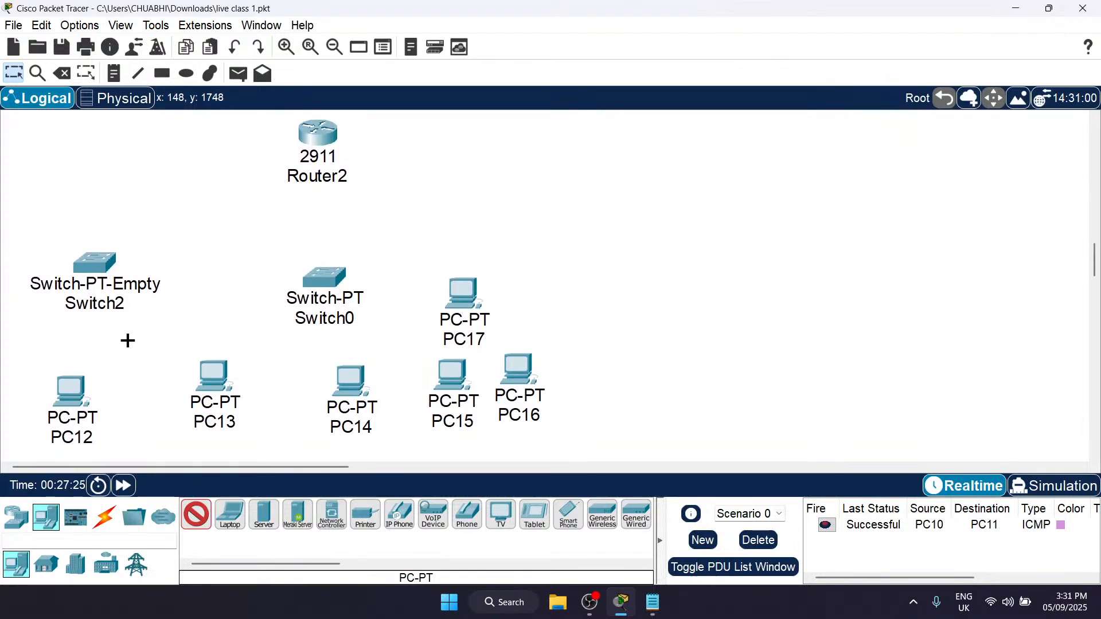
pyautogui.press('Escape')
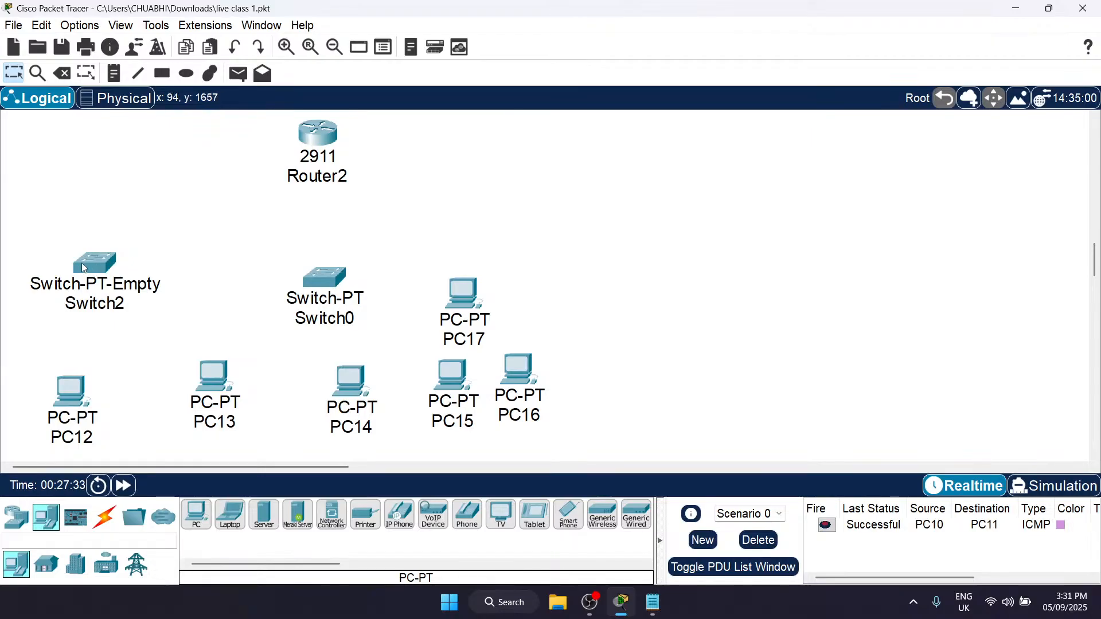
# Step: Inspect Switch2's physical module slots and its interface list in the configuration
pyautogui.moveTo(83, 267)
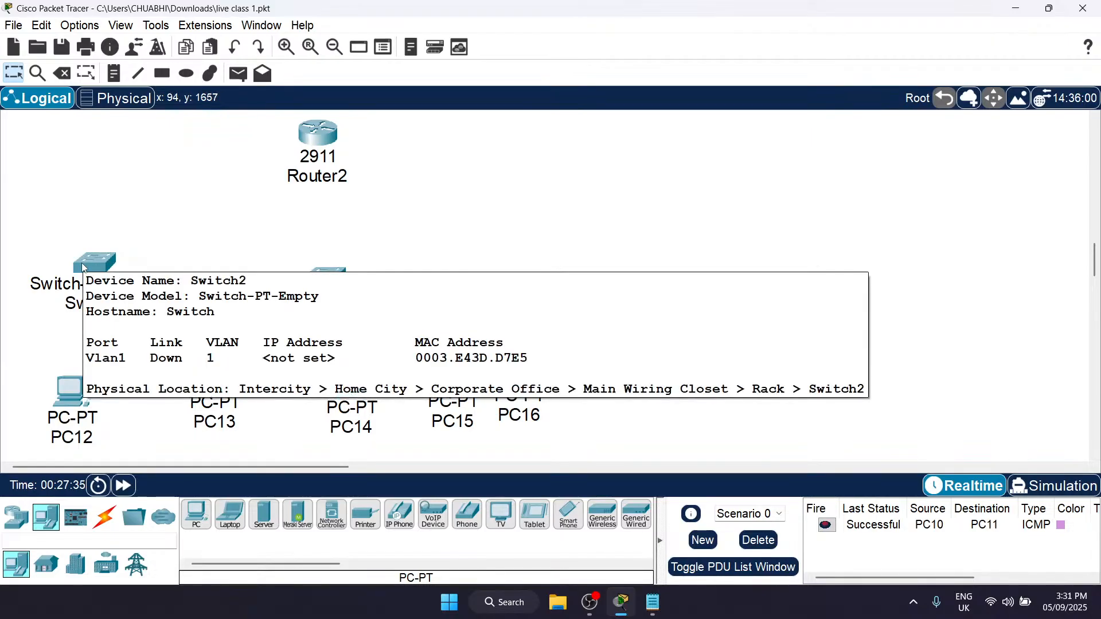
pyautogui.doubleClick(81, 264)
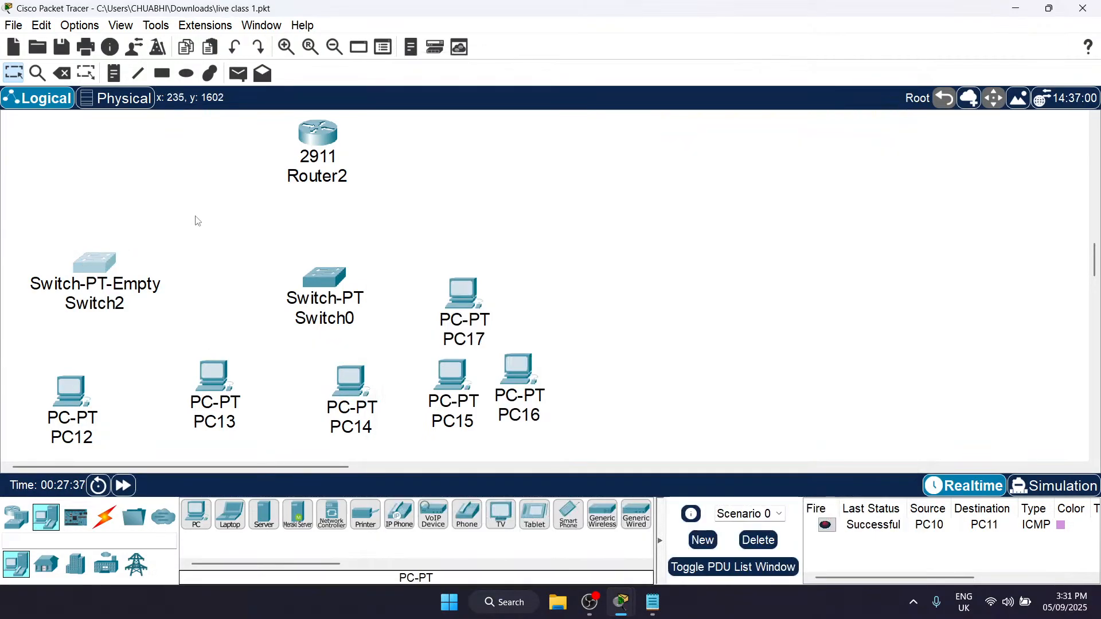
pyautogui.click(109, 258)
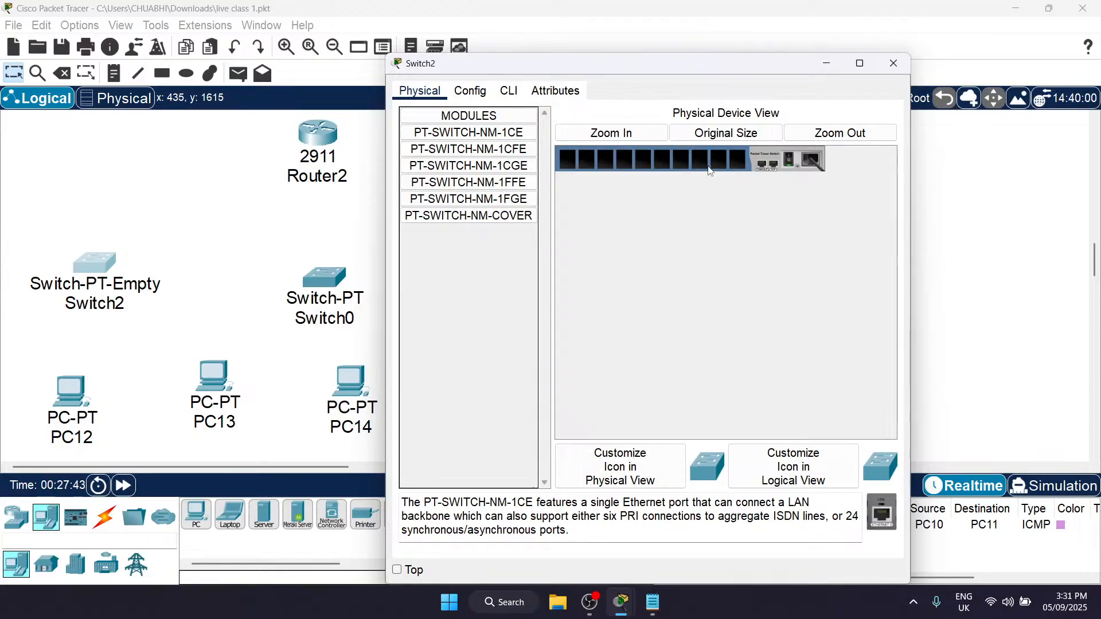
pyautogui.click(645, 136)
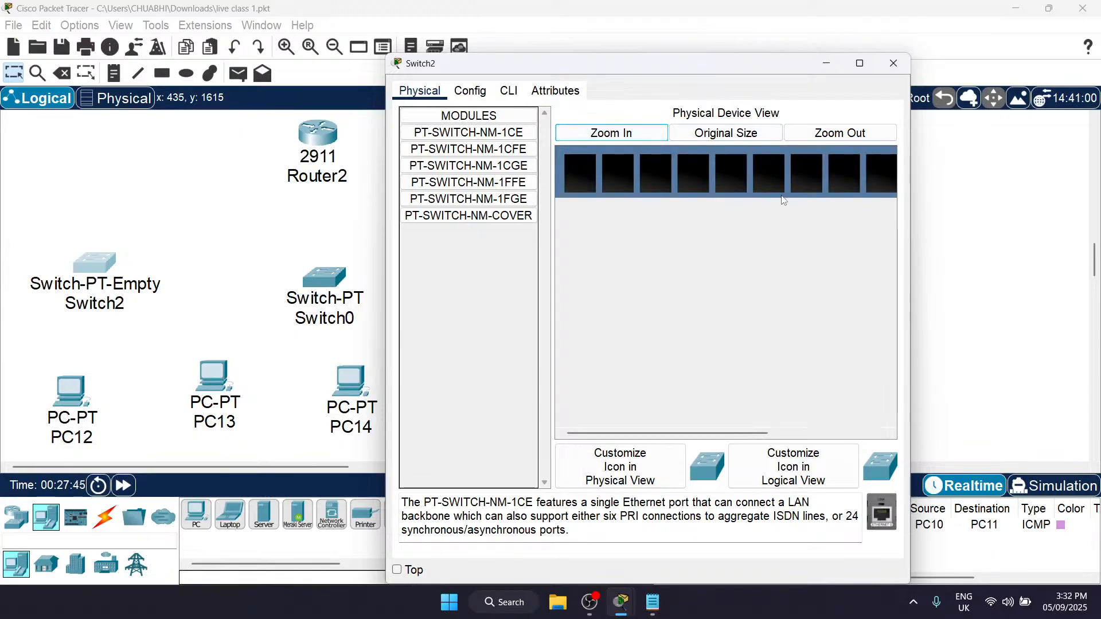
pyautogui.hscroll(-3, 648, 170)
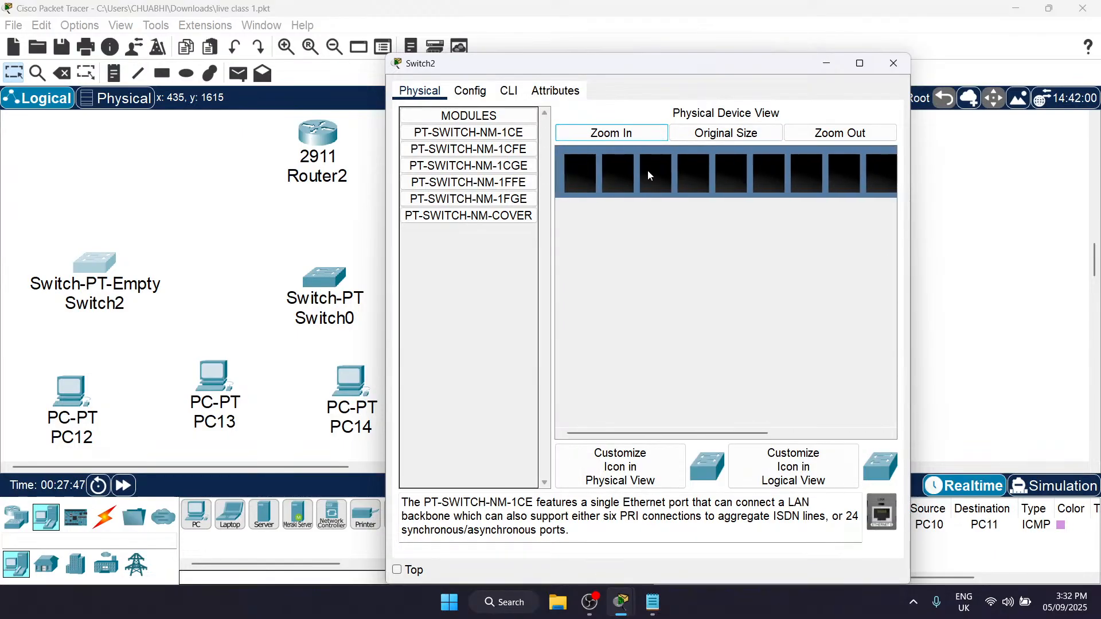
pyautogui.click(483, 97)
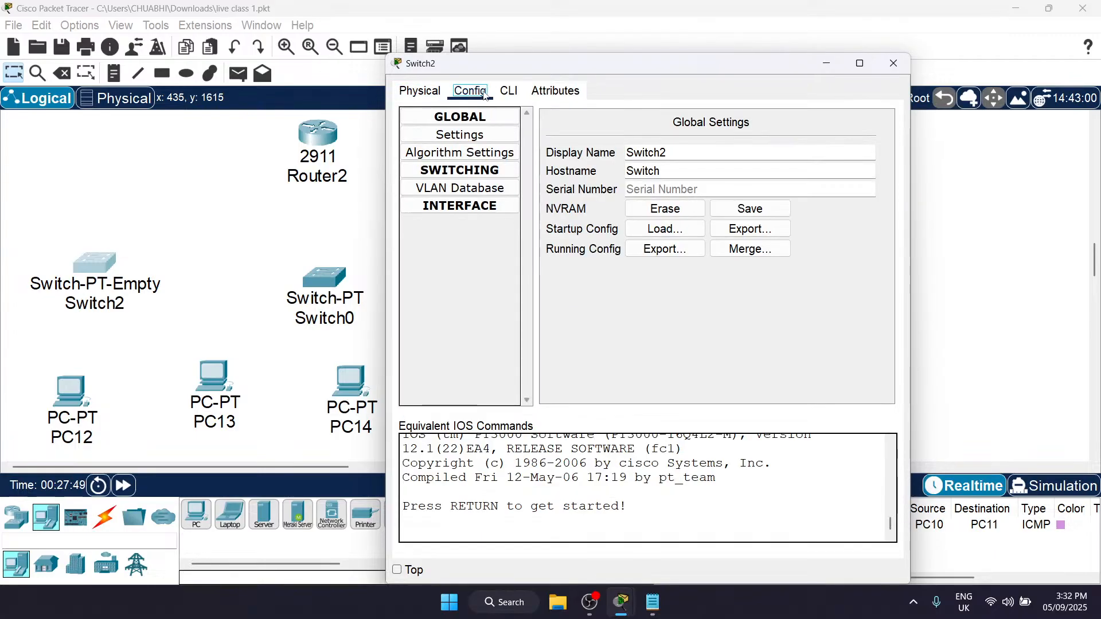
pyautogui.click(492, 211)
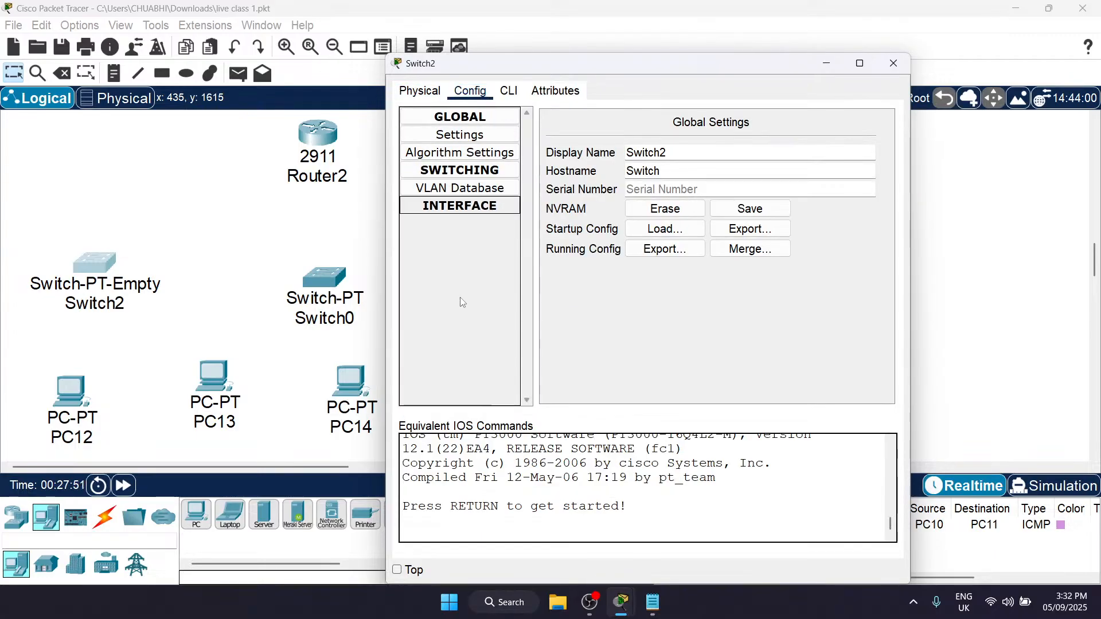
# Step: Power off Switch2, install two PT-SWITCH-NM-1CE modules in its empty slots, and power it back on
pyautogui.click(420, 90)
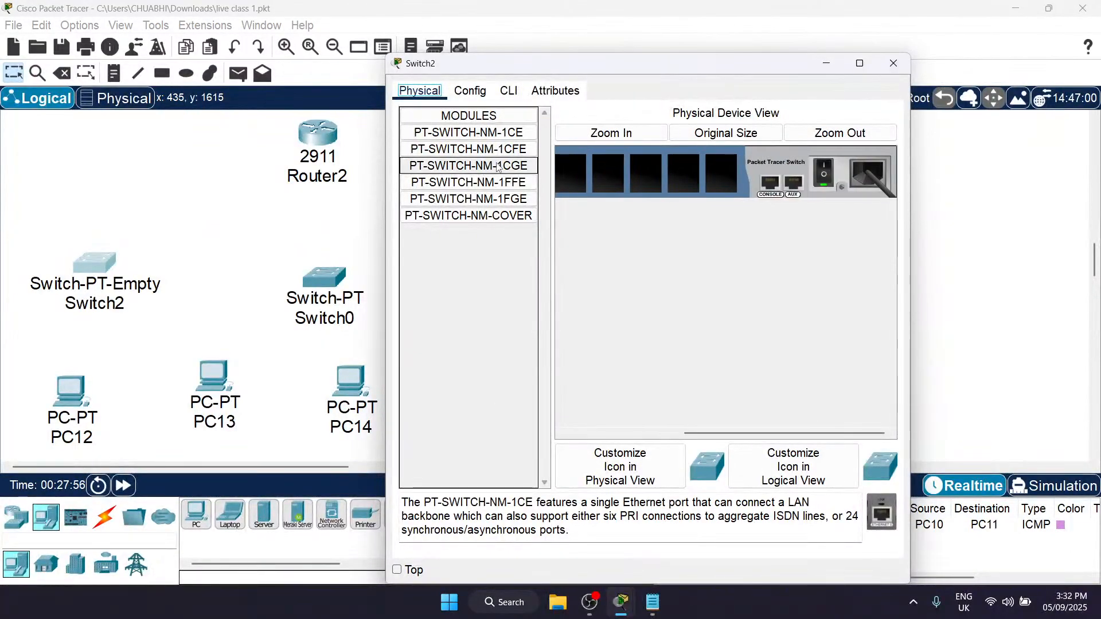
pyautogui.click(825, 175)
pyautogui.moveTo(499, 133); pyautogui.dragTo(721, 187)
pyautogui.moveTo(469, 134); pyautogui.dragTo(678, 180)
pyautogui.click(827, 177)
# Step: Check Switch2's configuration for the interfaces of the installed modules and close its device window
pyautogui.click(469, 90)
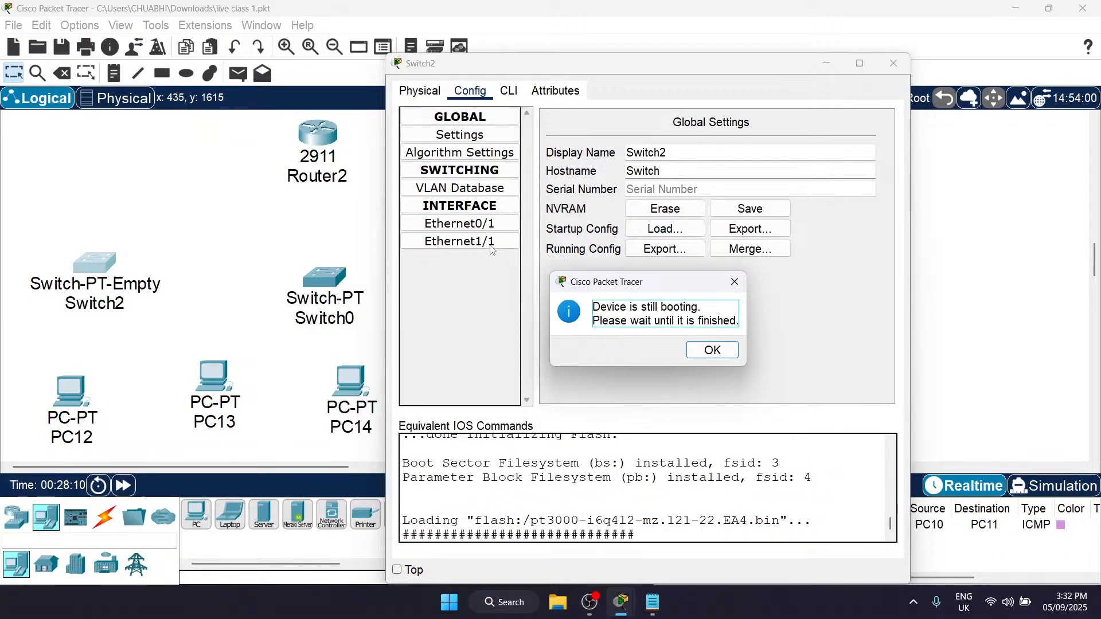
pyautogui.click(697, 349)
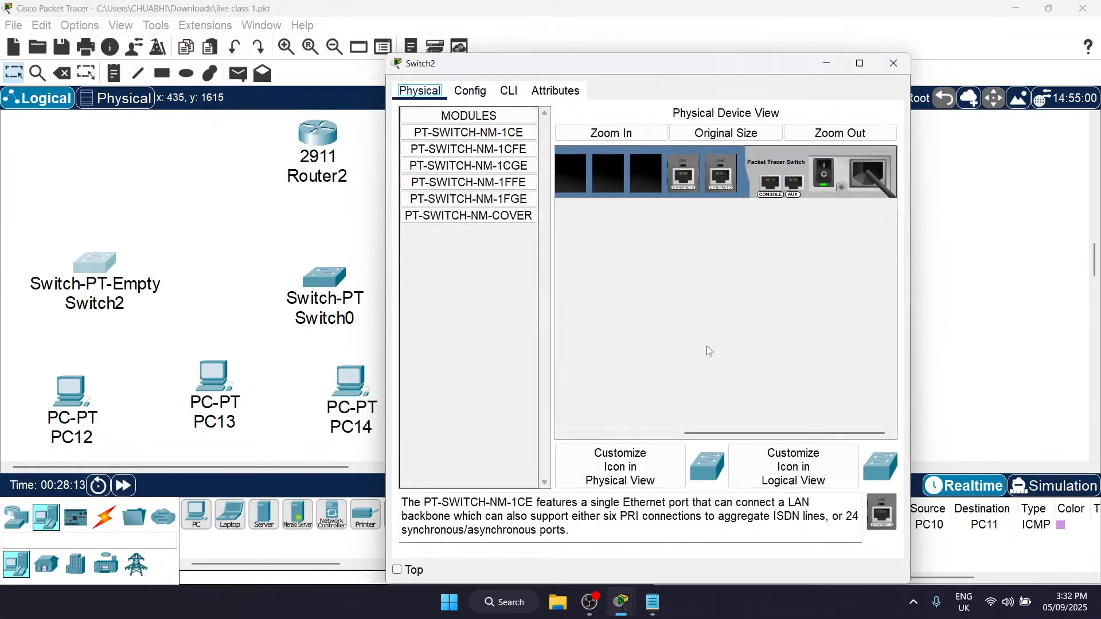
pyautogui.click(894, 63)
pyautogui.moveTo(69, 207); pyautogui.dragTo(166, 348)
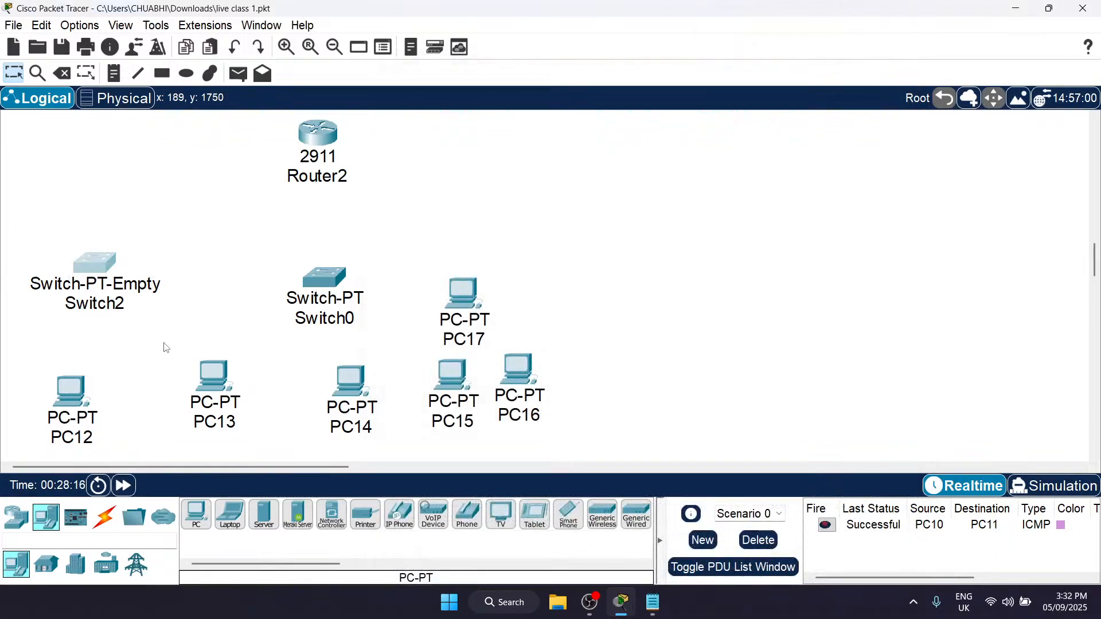
# Step: Delete the empty Switch2 from the workspace and bring up the available switch models
pyautogui.press('Delete')
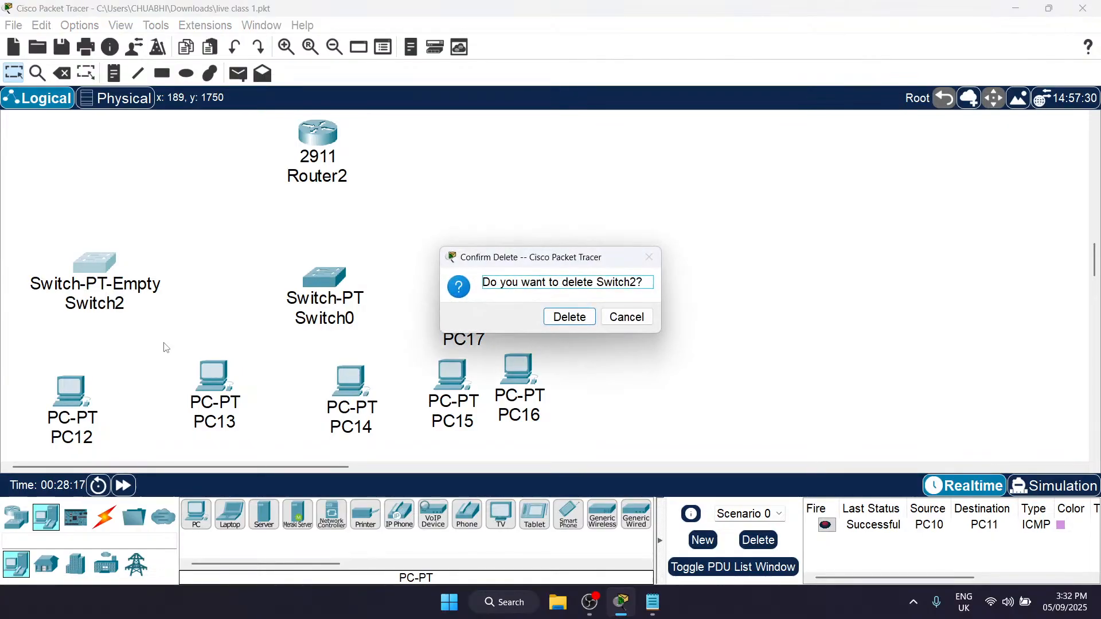
pyautogui.click(571, 318)
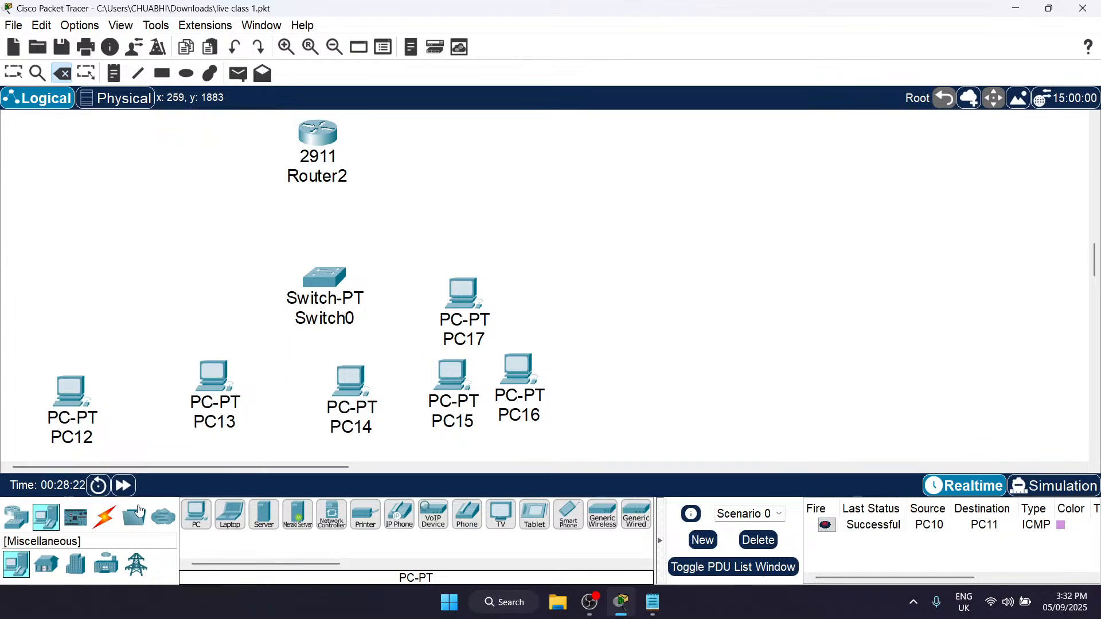
pyautogui.click(19, 518)
pyautogui.click(46, 565)
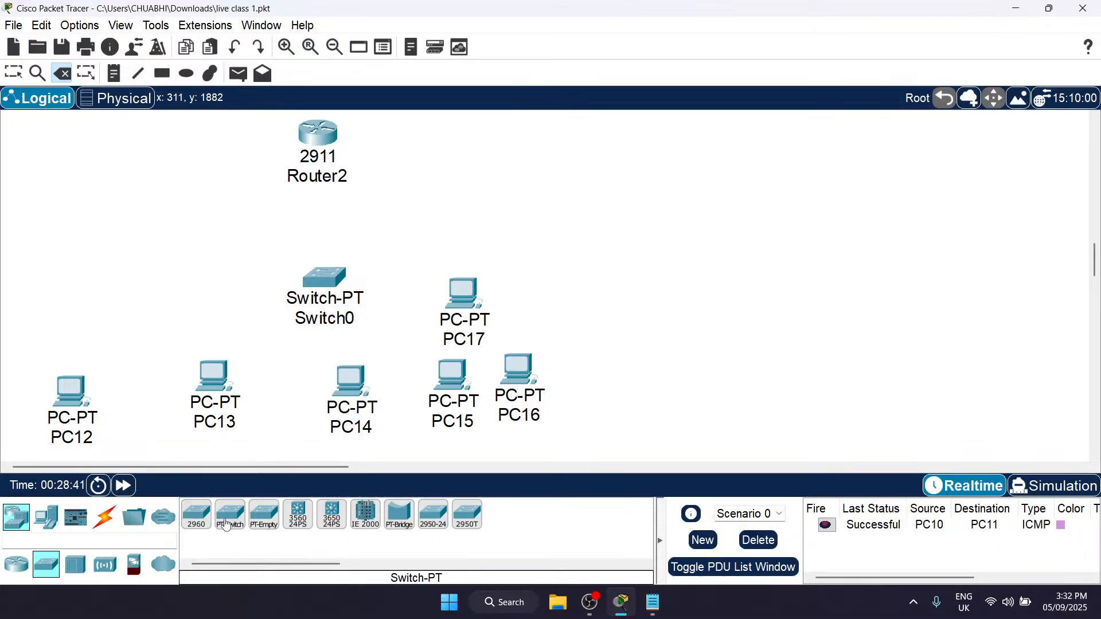
pyautogui.press('Escape')
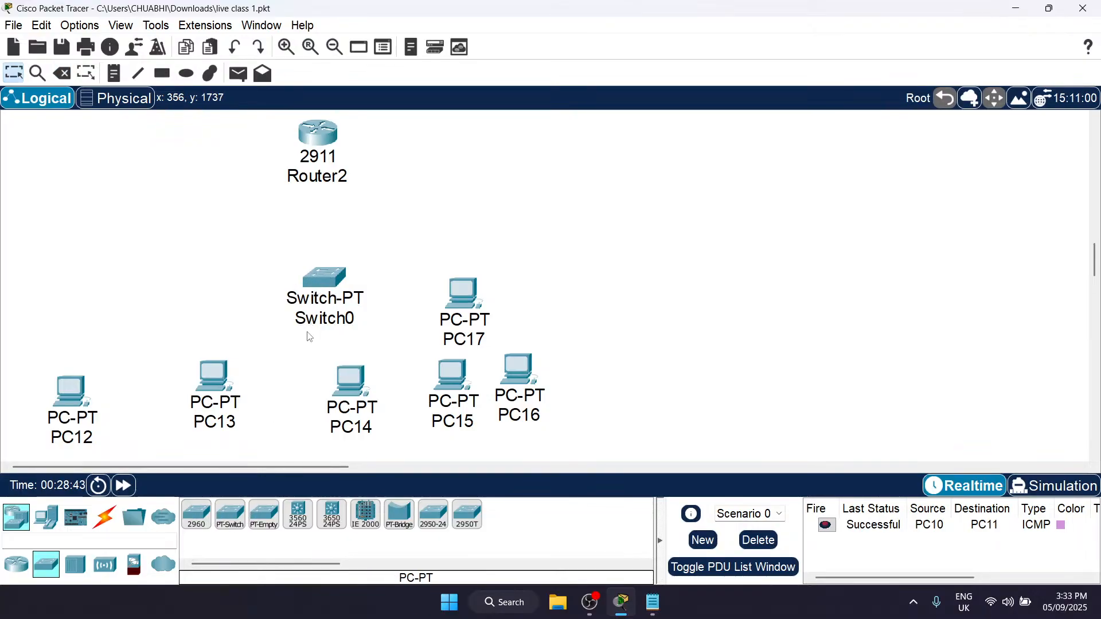
# Step: Inspect Switch0's physical modules and its interface list in the configuration, closing its device window when done
pyautogui.doubleClick(315, 272)
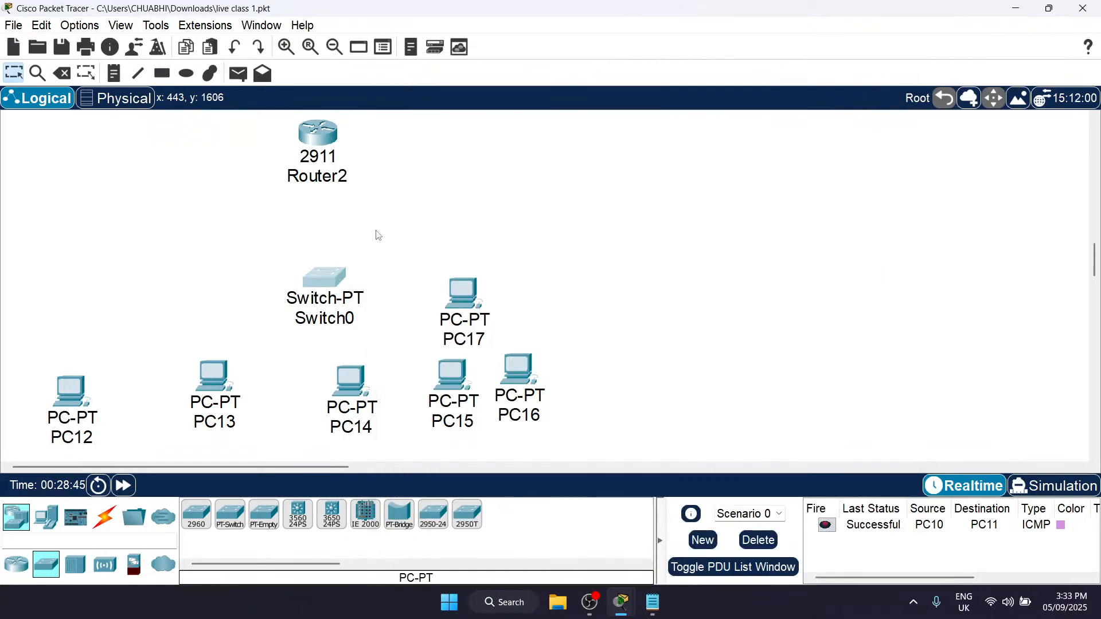
pyautogui.click(332, 284)
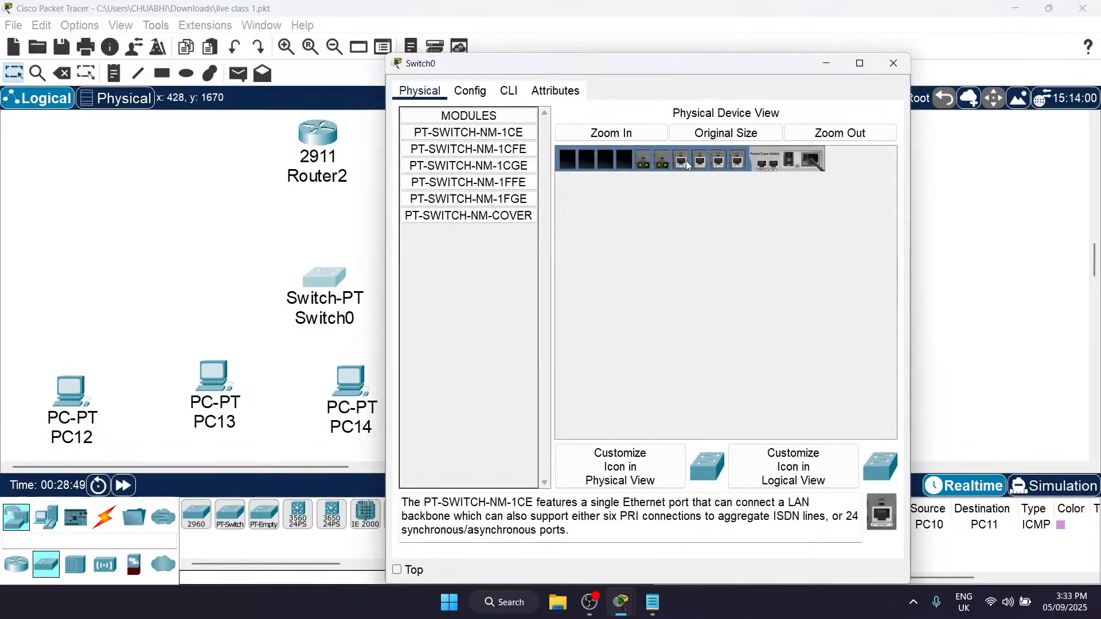
pyautogui.click(471, 90)
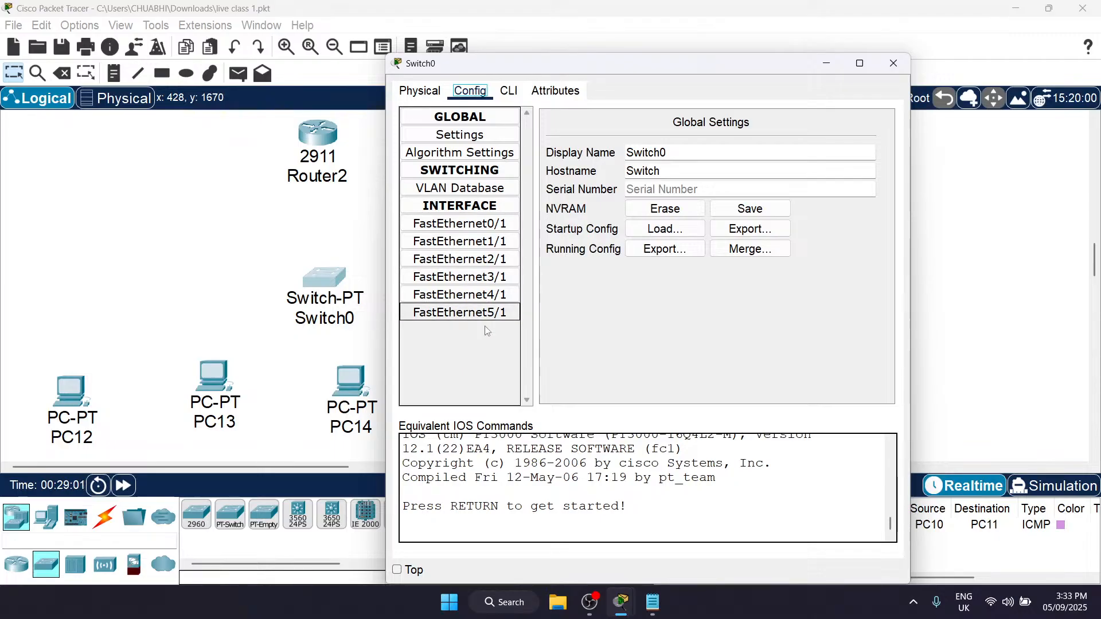
pyautogui.click(893, 63)
# Step: Place a 2960 switch in the empty area beyond the PCs and open its physical view
pyautogui.click(196, 515)
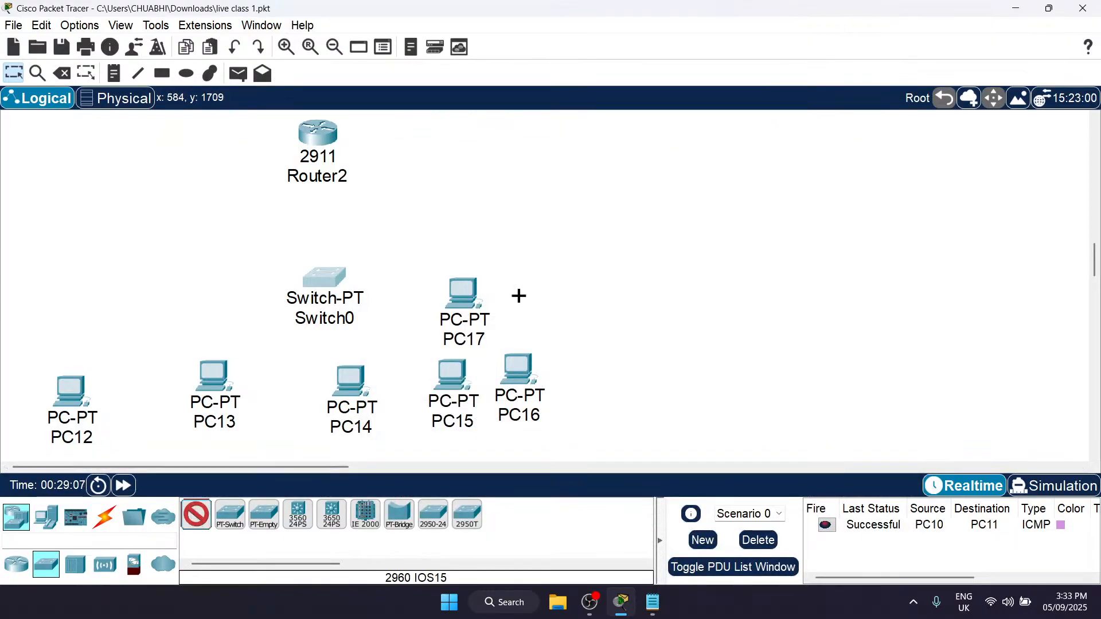
pyautogui.click(711, 235)
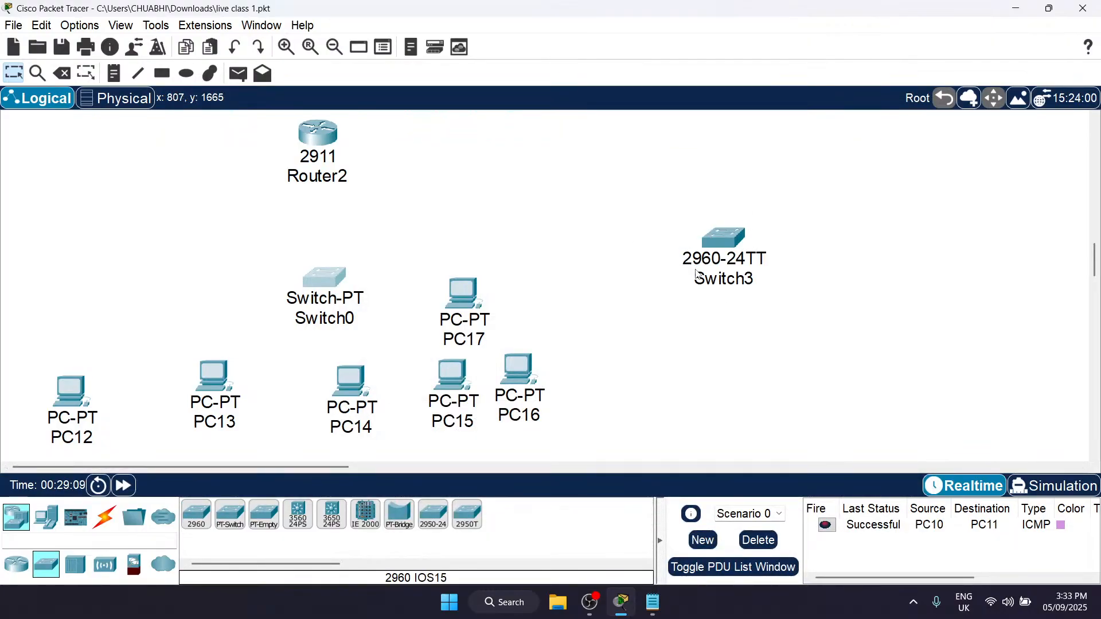
pyautogui.click(730, 237)
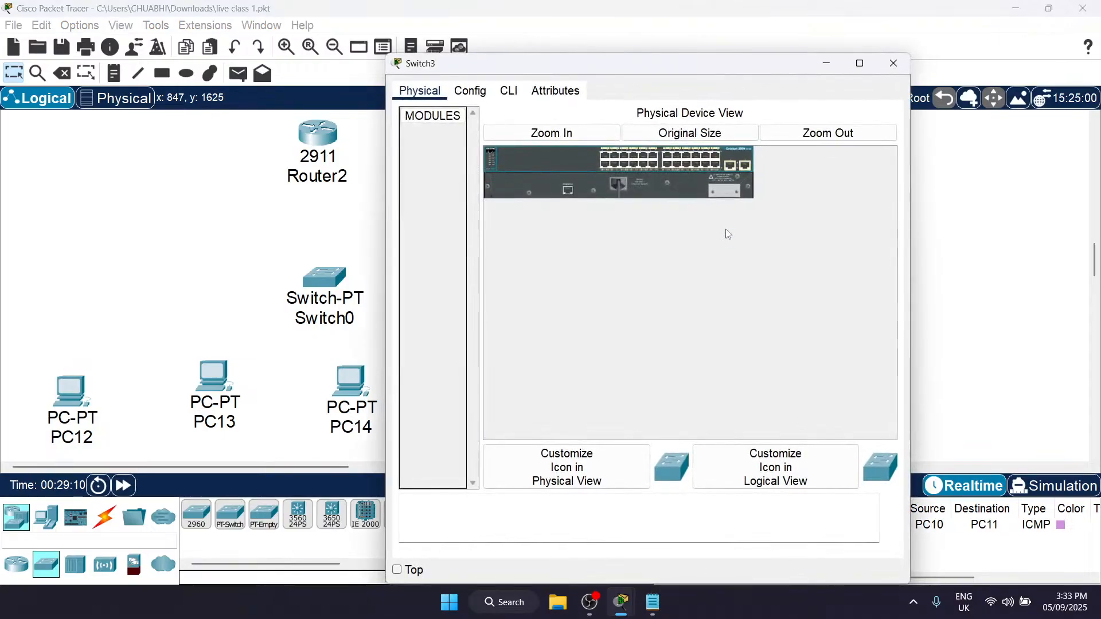
# Step: Examine the 2960 switch's interface list in its configuration and close its device window
pyautogui.click(488, 94)
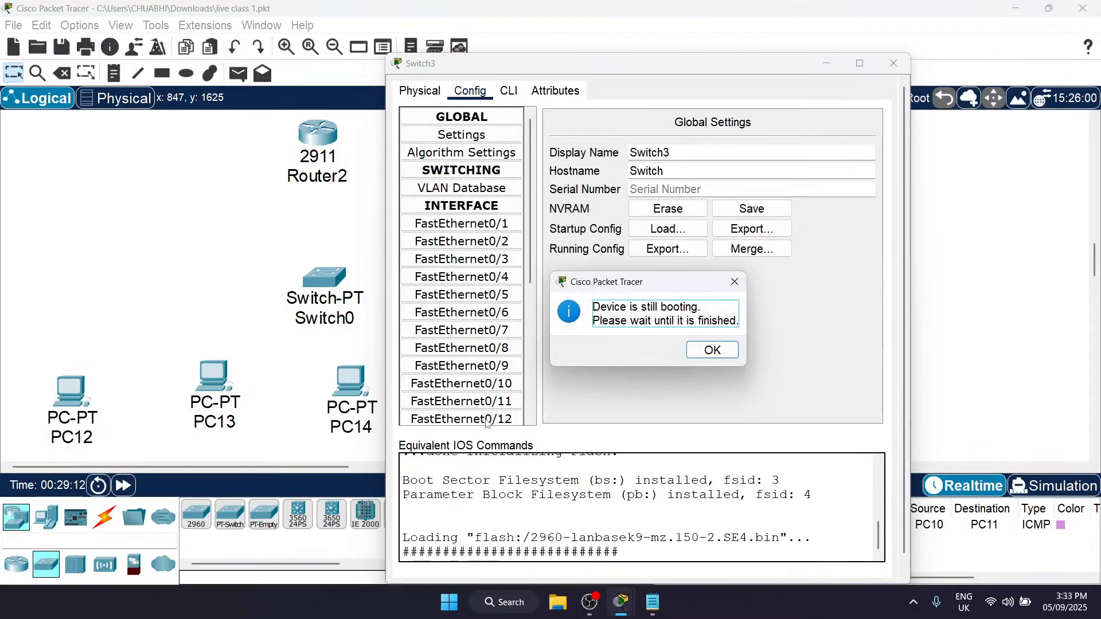
pyautogui.click(713, 350)
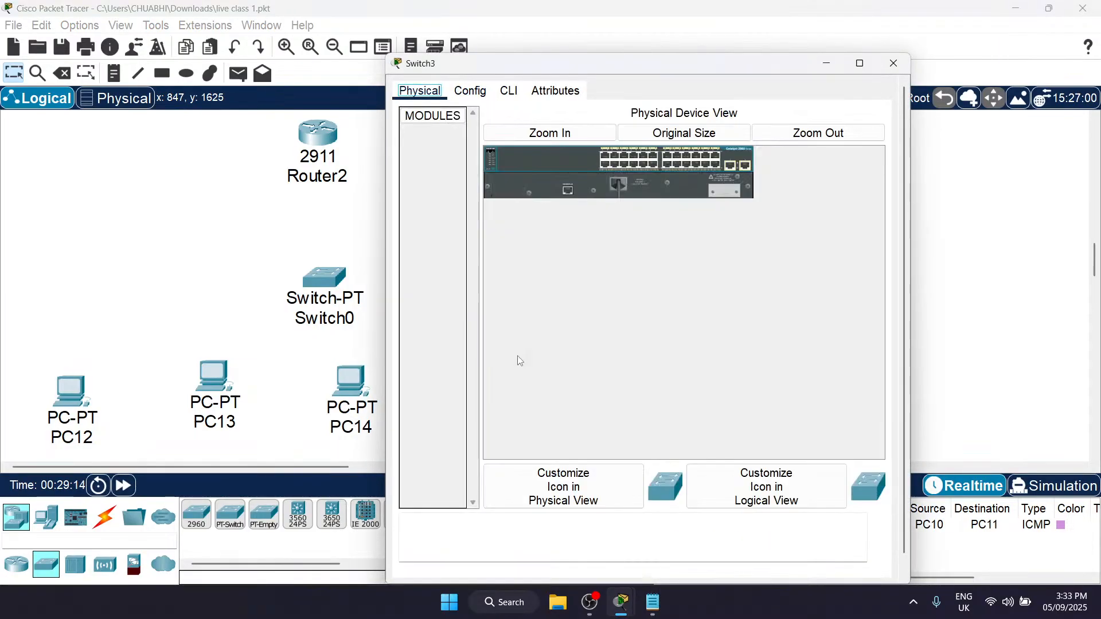
pyautogui.click(479, 93)
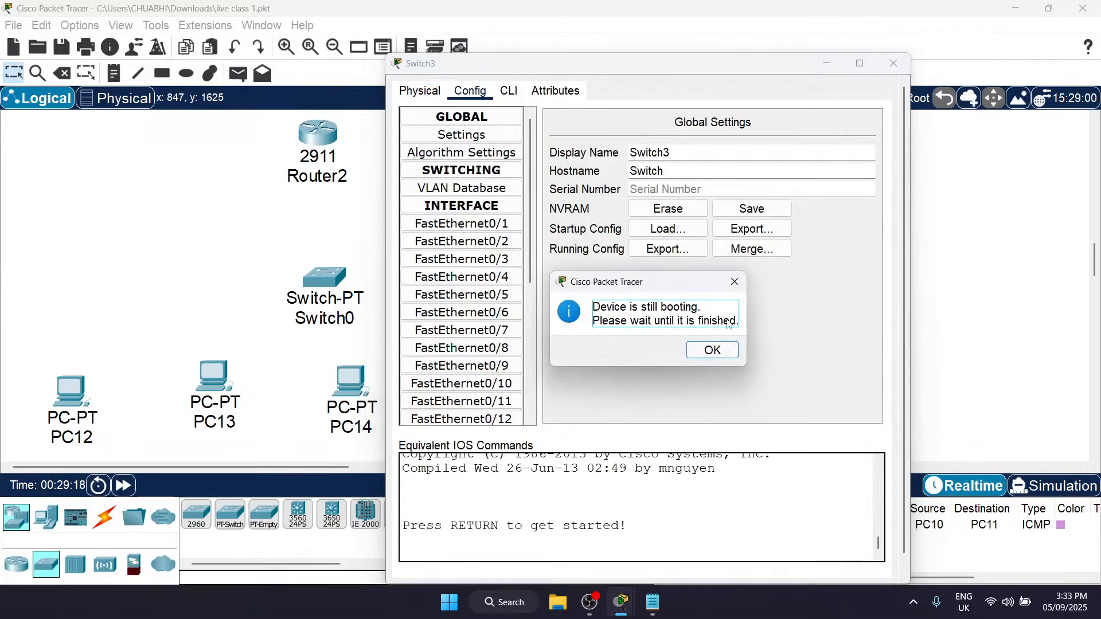
pyautogui.click(713, 350)
pyautogui.scroll(-3, 503, 362)
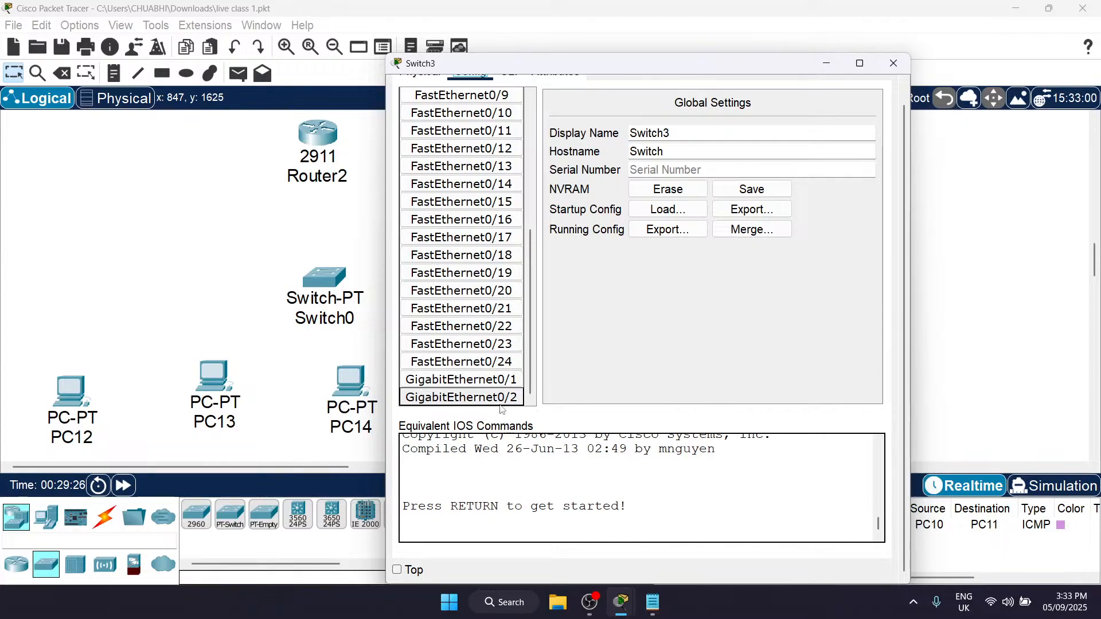
pyautogui.click(893, 63)
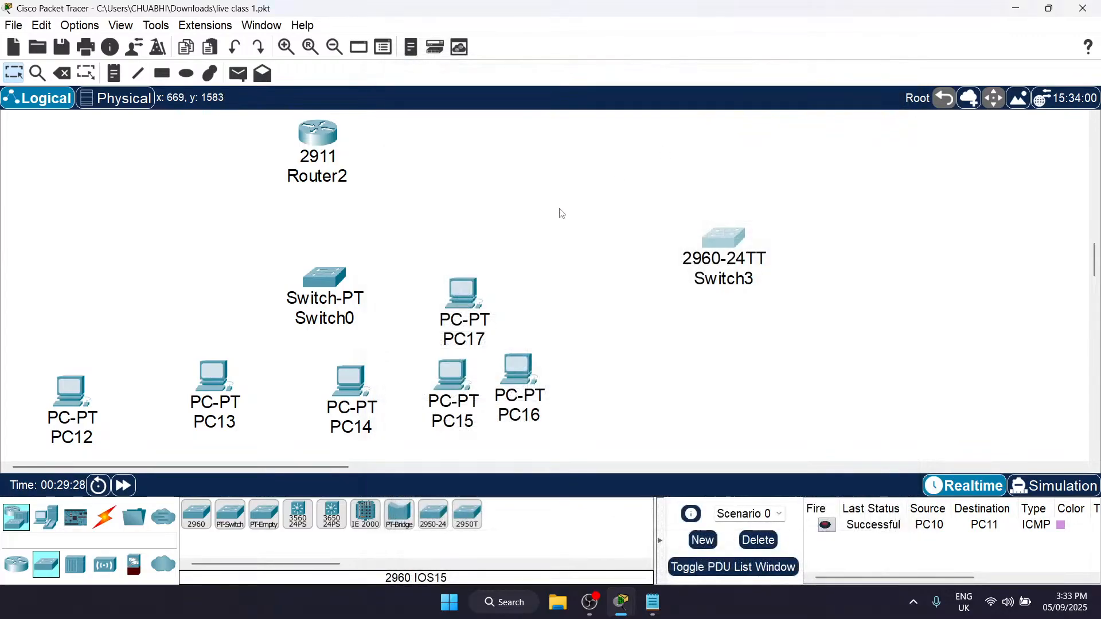
# Step: Delete the 2960 switch, PC17 and PC12 from the workspace, and leave delete mode
pyautogui.press('Delete')
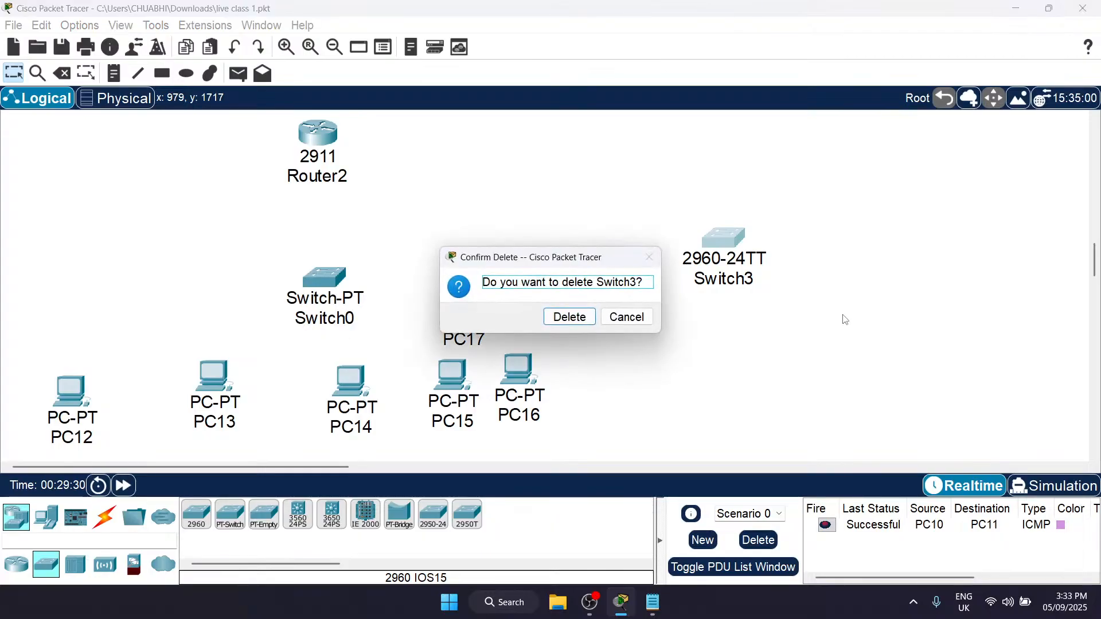
pyautogui.click(565, 316)
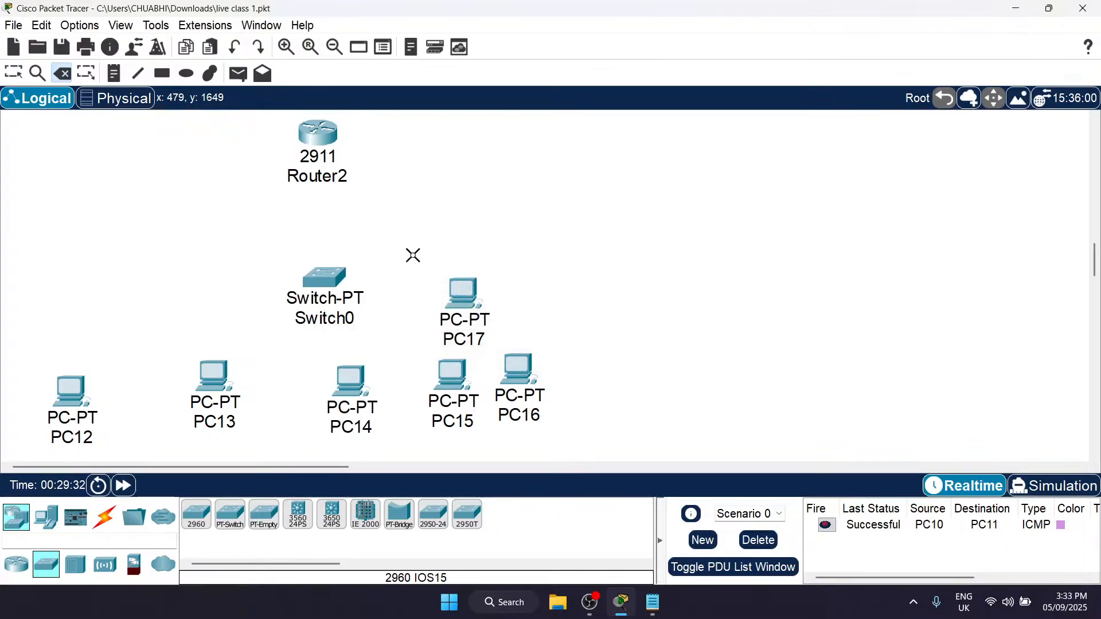
pyautogui.click(453, 284)
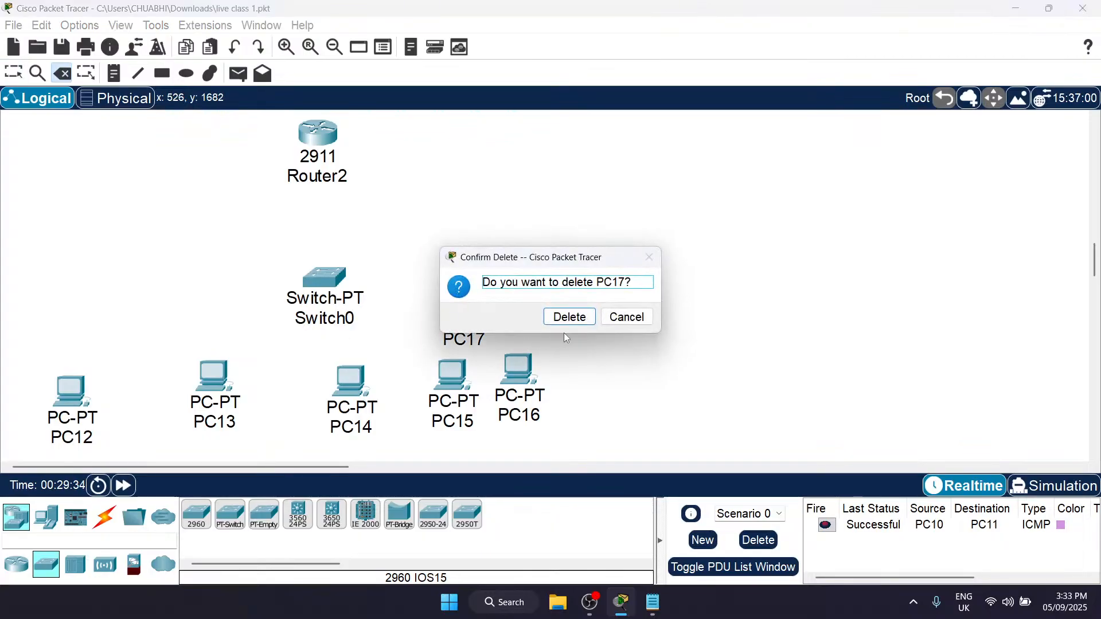
pyautogui.click(579, 317)
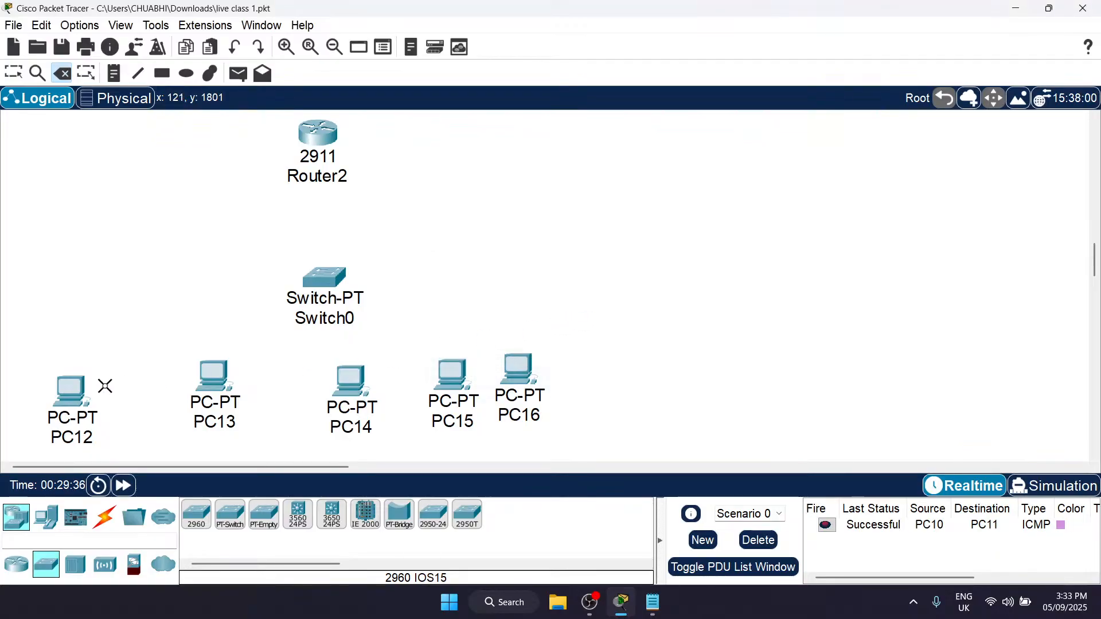
pyautogui.click(83, 393)
pyautogui.click(585, 318)
pyautogui.press('Escape')
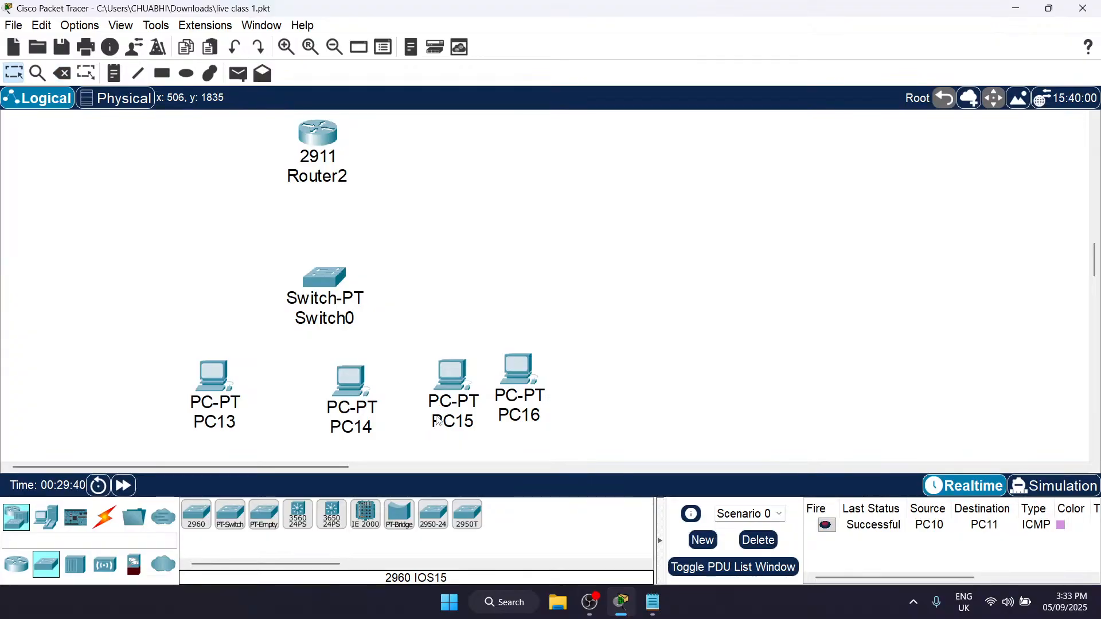
# Step: Move Switch0 and Router2 above the middle of the layout and spread PC13, PC14, PC15 and PC16 out below the switch
pyautogui.moveTo(438, 422)
pyautogui.moveTo(335, 278); pyautogui.dragTo(519, 256)
pyautogui.moveTo(315, 141); pyautogui.dragTo(493, 126)
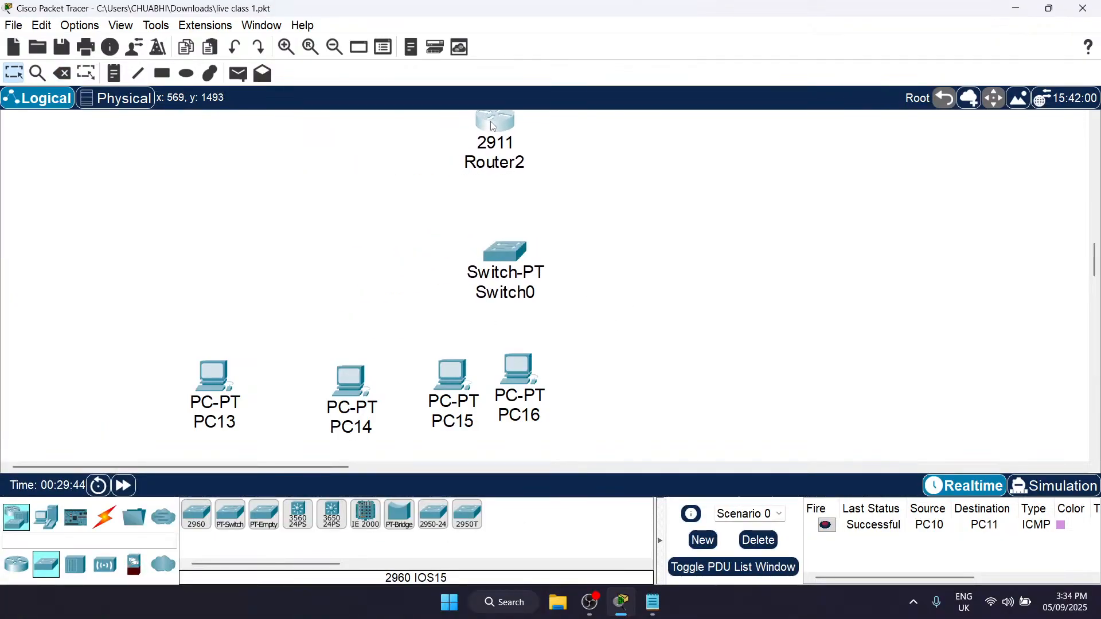
pyautogui.moveTo(533, 373); pyautogui.dragTo(719, 345)
pyautogui.moveTo(441, 390); pyautogui.dragTo(551, 377)
pyautogui.moveTo(336, 383); pyautogui.dragTo(385, 369)
pyautogui.moveTo(203, 368); pyautogui.dragTo(278, 296)
pyautogui.click(437, 309)
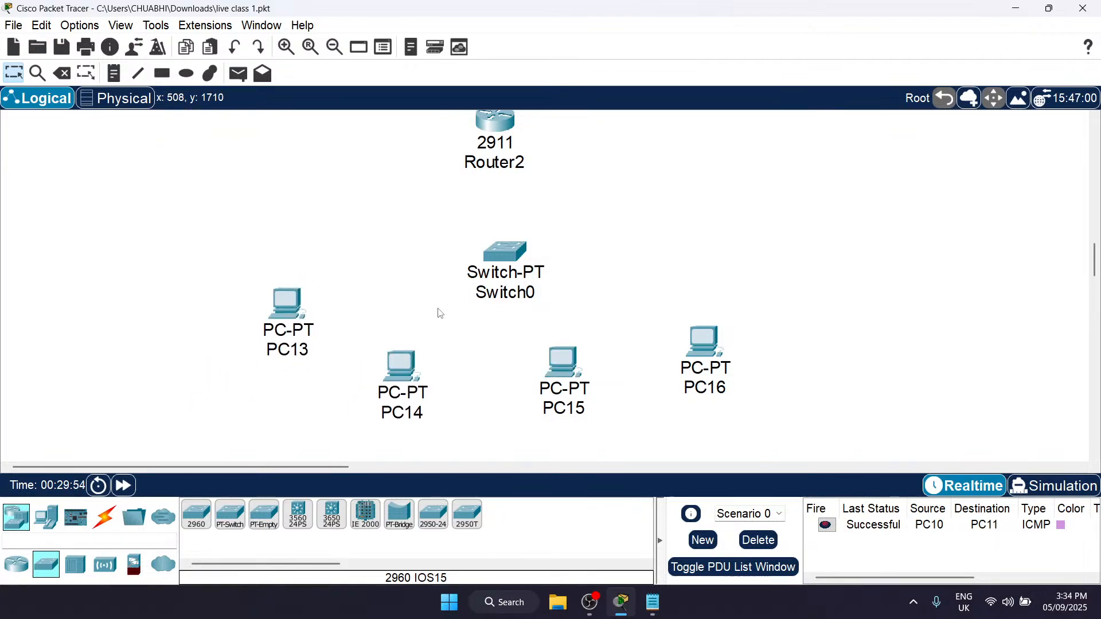
# Step: Connect Router2's GigabitEthernet0/0 to Switch0's FastEthernet0/1 with a Copper Straight-Through cable
pyautogui.click(104, 518)
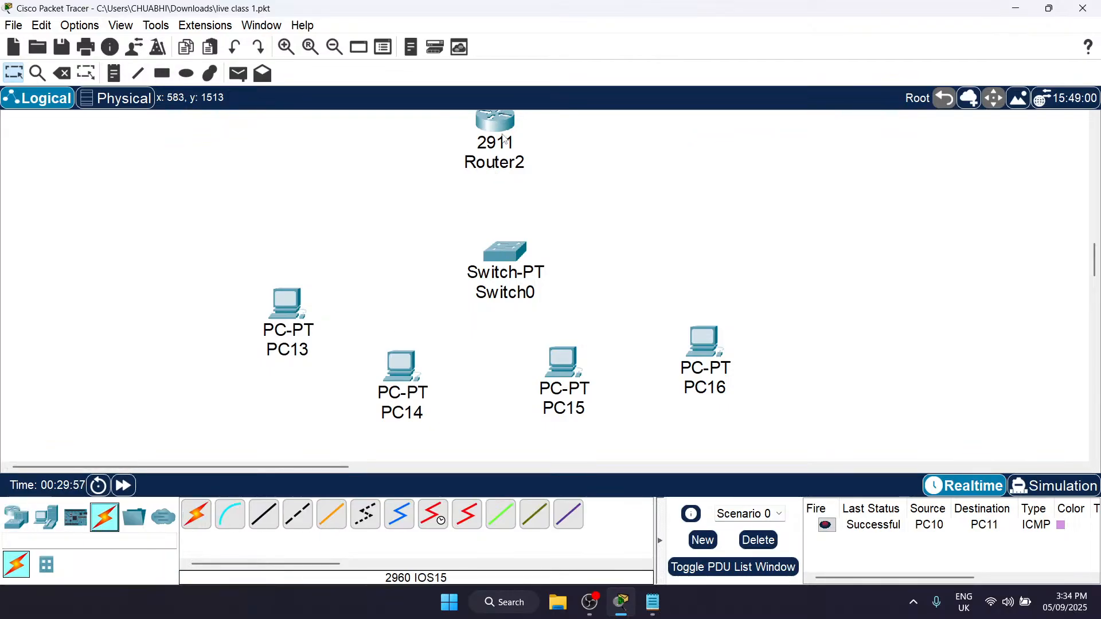
pyautogui.click(273, 519)
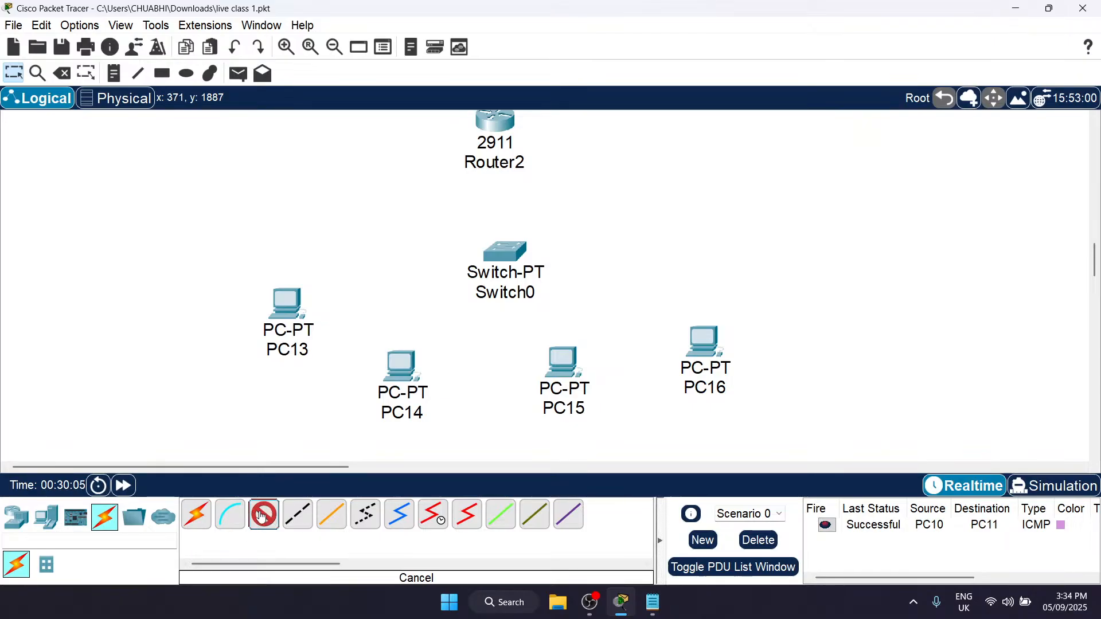
pyautogui.click(495, 125)
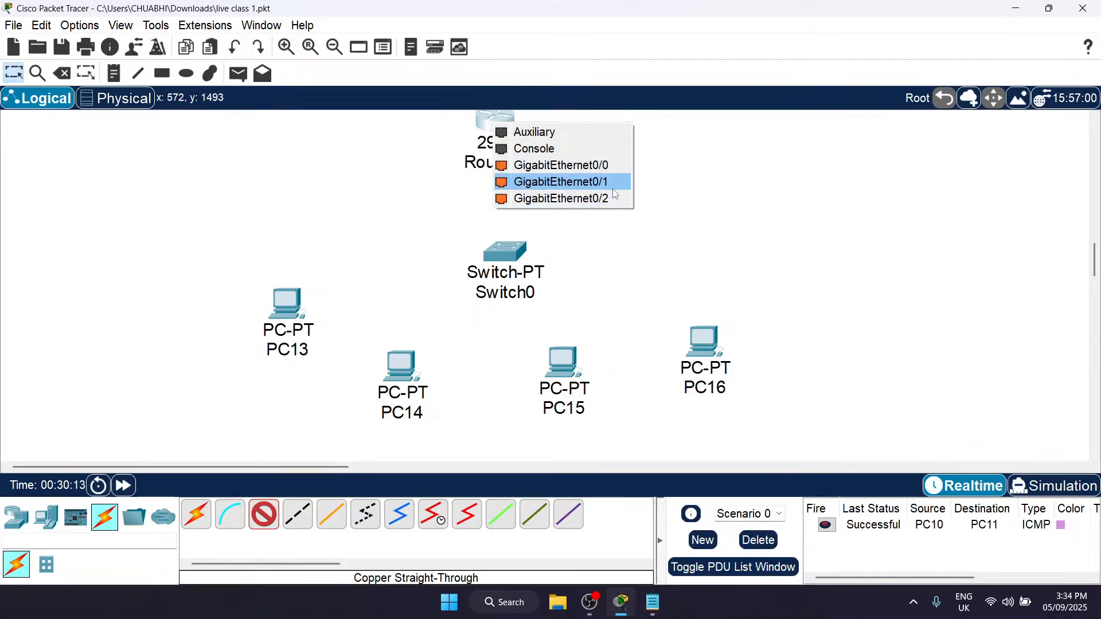
pyautogui.click(580, 166)
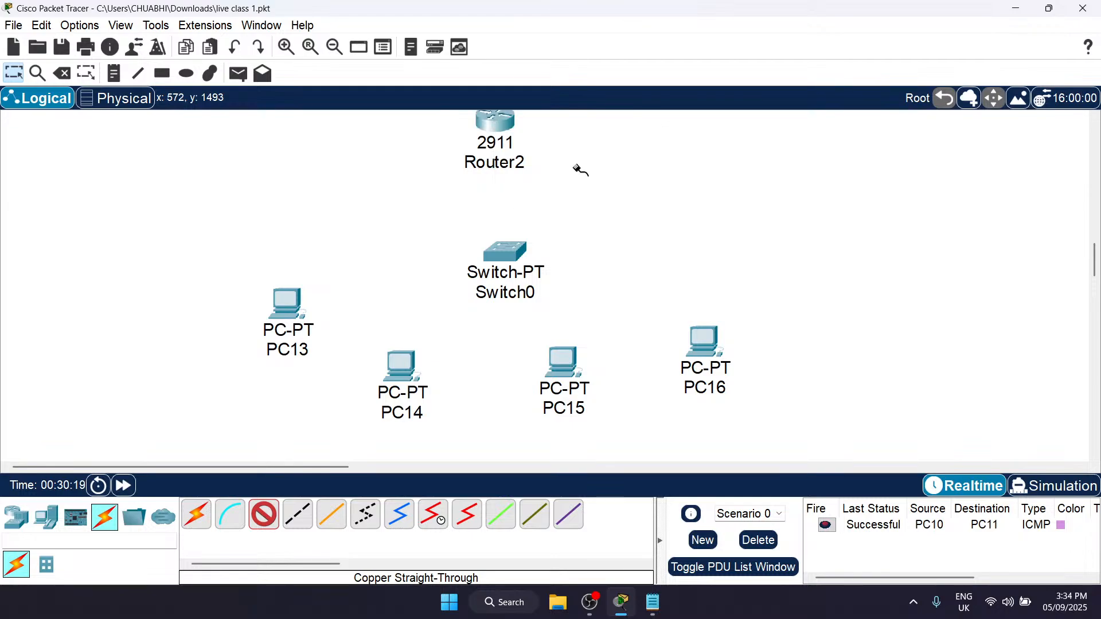
pyautogui.click(504, 258)
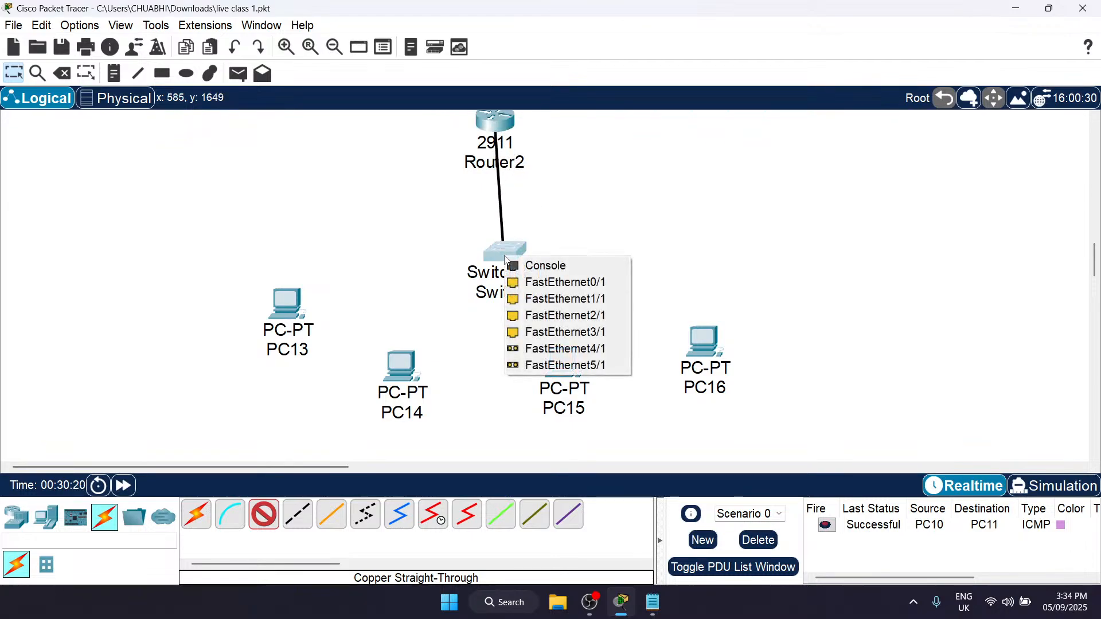
pyautogui.click(568, 284)
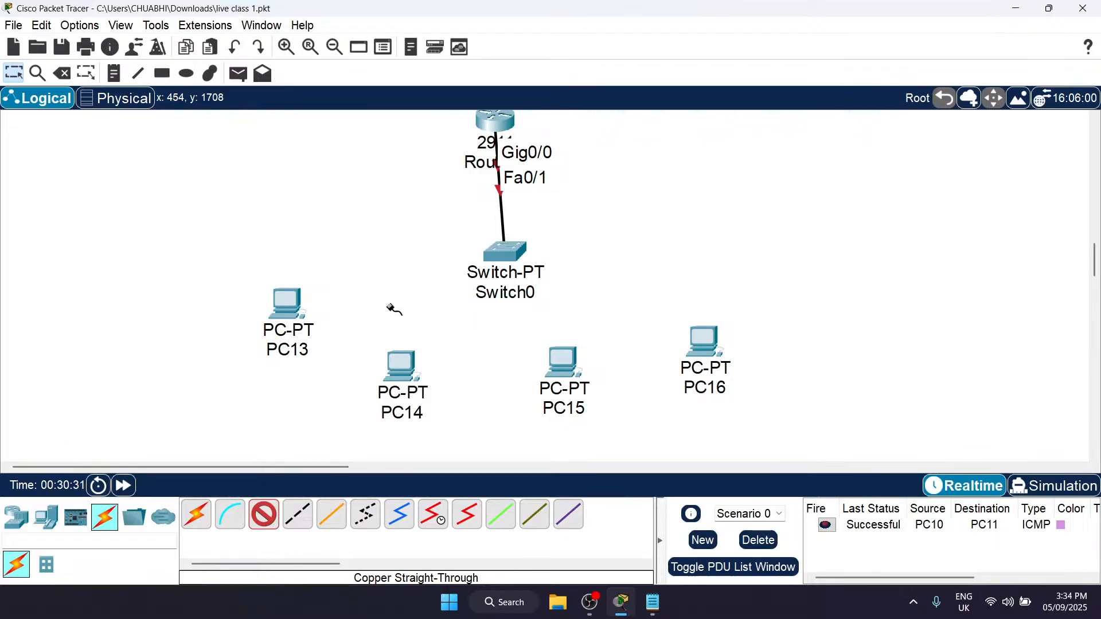
# Step: Connect Switch0's FastEthernet1/1 to PC13's FastEthernet0 with a Copper Straight-Through cable
pyautogui.click(504, 254)
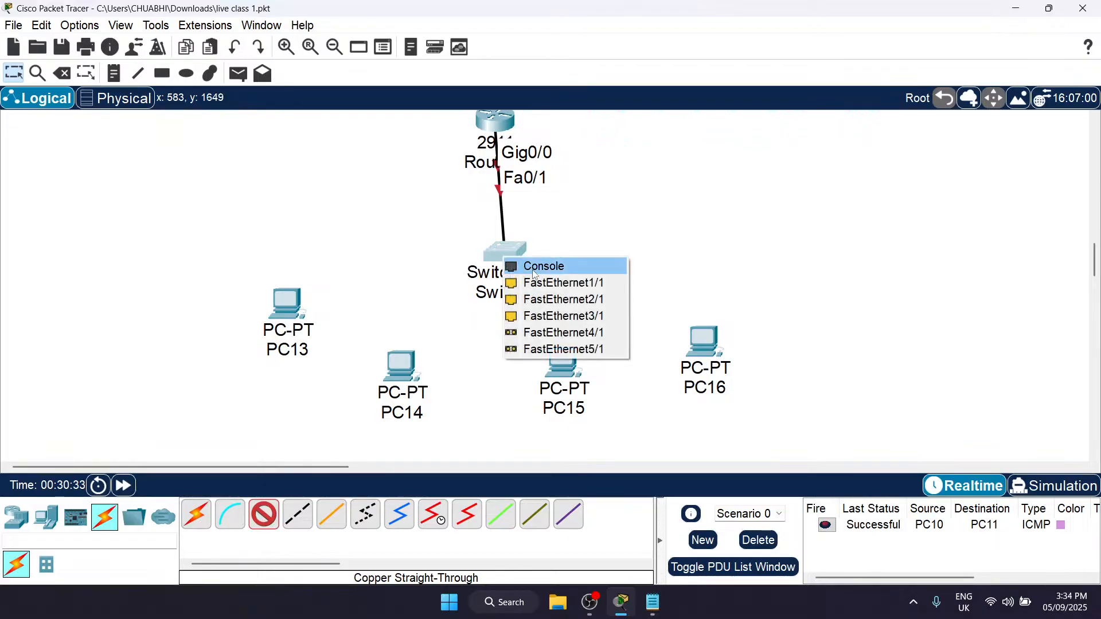
pyautogui.click(557, 289)
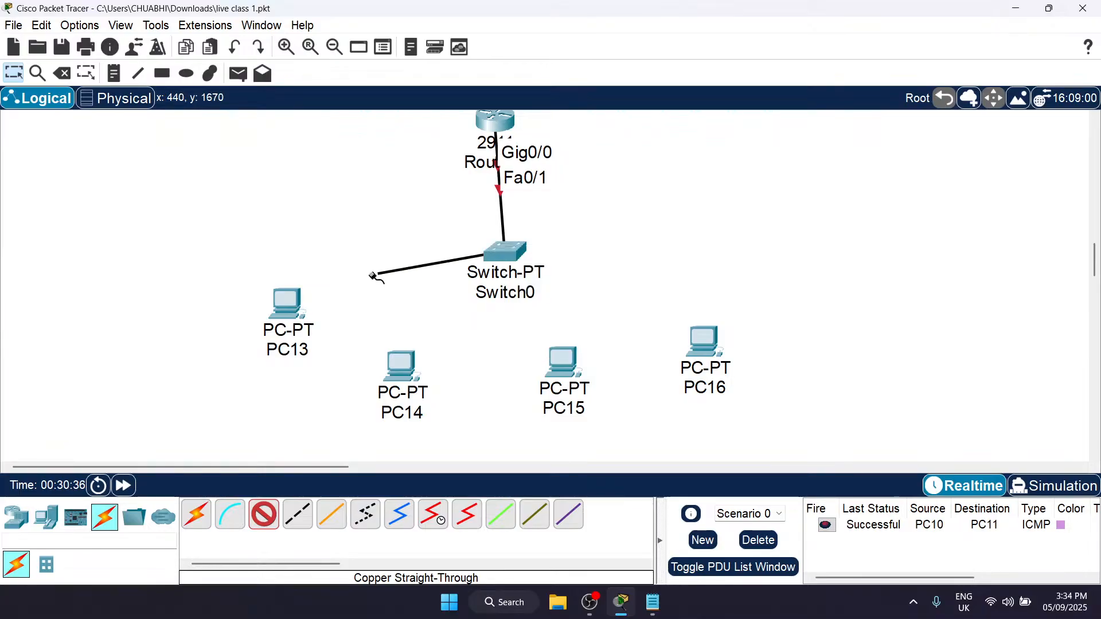
pyautogui.click(285, 299)
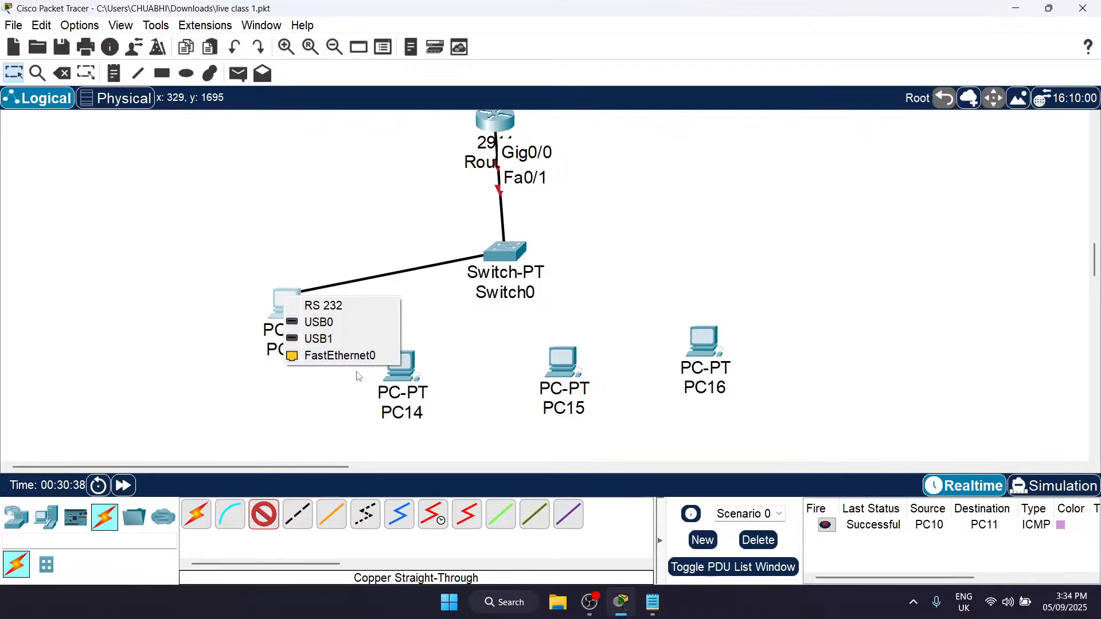
pyautogui.click(373, 354)
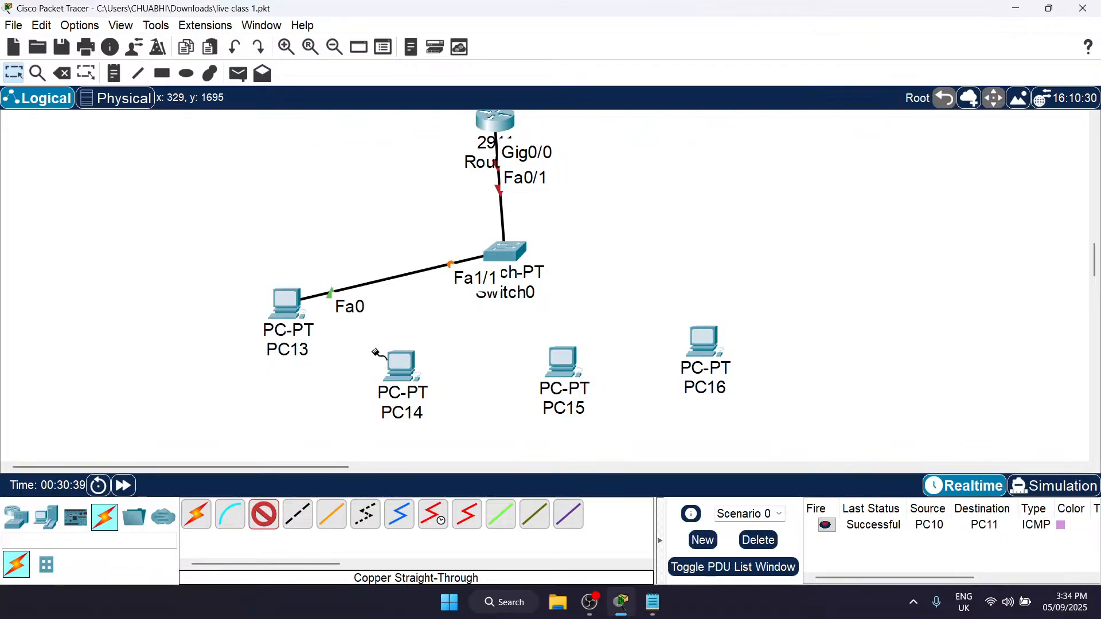
# Step: Connect Switch0's FastEthernet2/1 to PC14's FastEthernet0 with a Copper Straight-Through cable
pyautogui.click(505, 252)
pyautogui.click(569, 274)
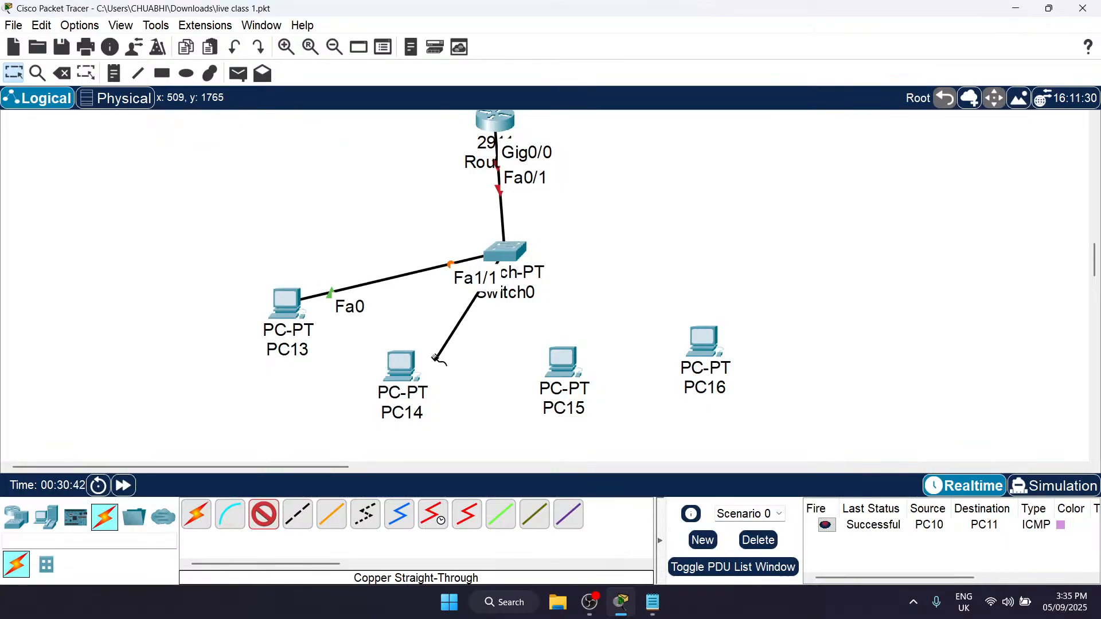
pyautogui.click(405, 375)
pyautogui.click(470, 446)
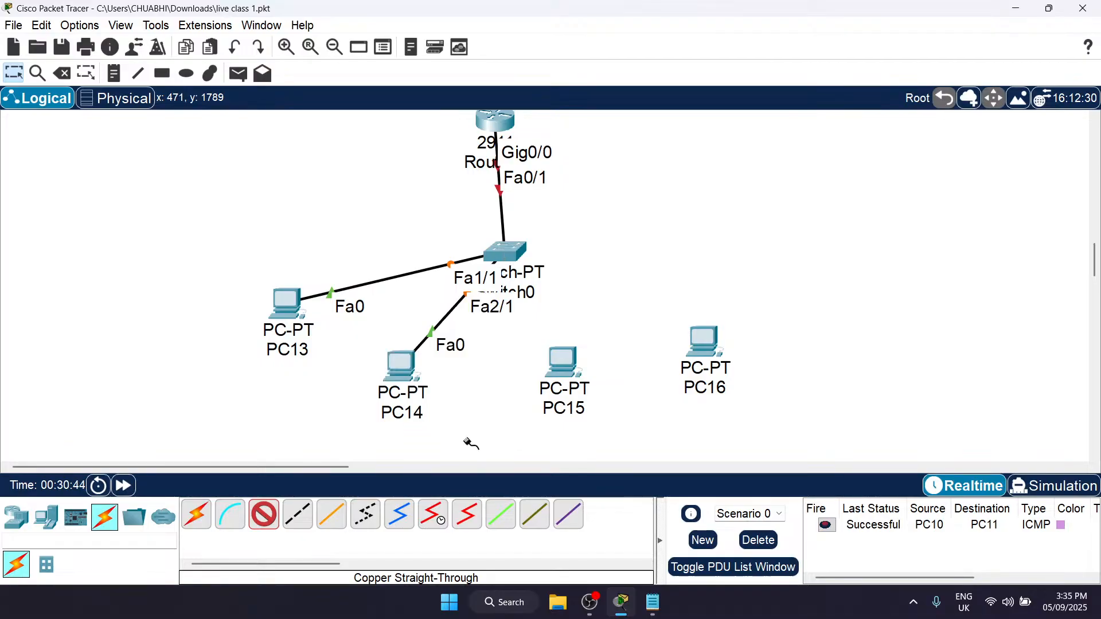
# Step: Connect Switch0's FastEthernet3/1 to PC15's FastEthernet0 with a Copper Straight-Through cable
pyautogui.click(510, 256)
pyautogui.click(585, 285)
pyautogui.click(563, 369)
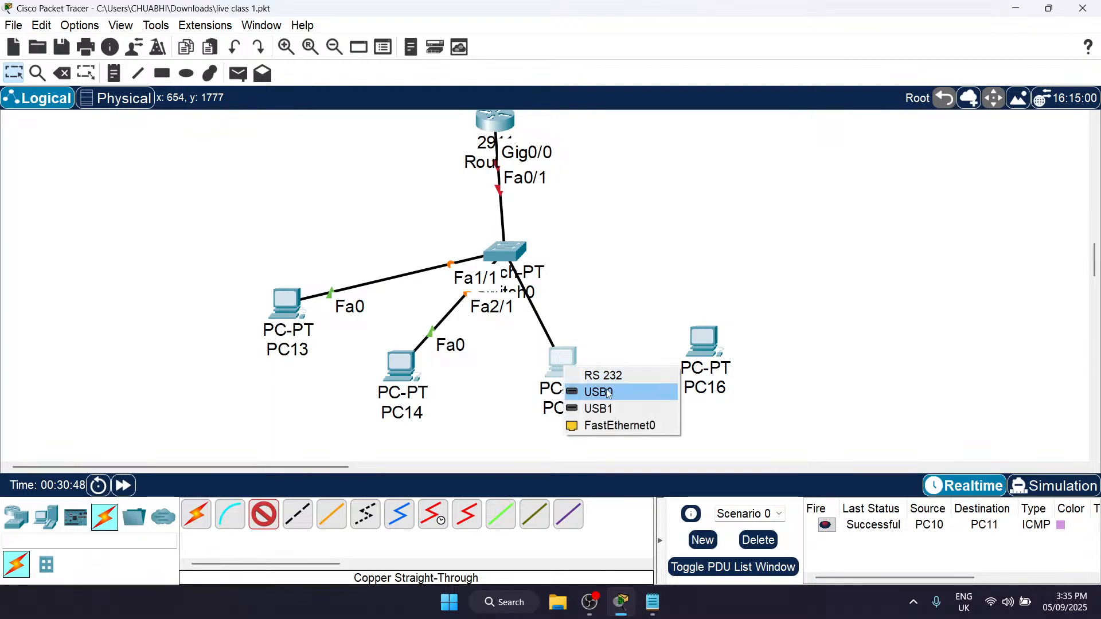
pyautogui.click(603, 425)
# Step: Try to start a Copper Straight-Through cable from Switch0's FastEthernet4/1 port
pyautogui.click(512, 252)
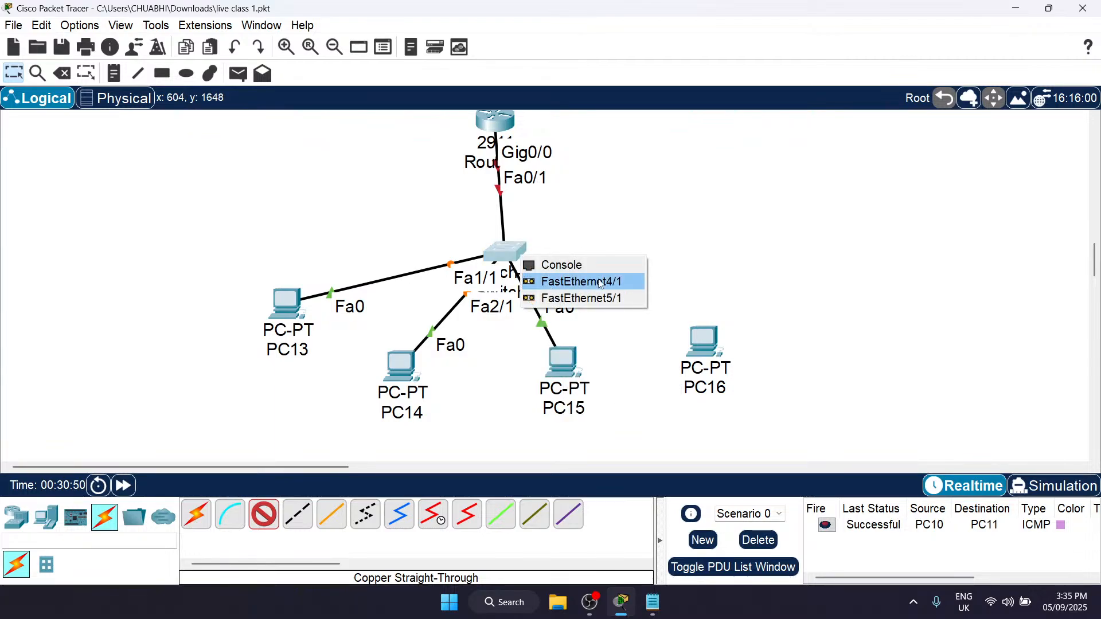
pyautogui.click(617, 285)
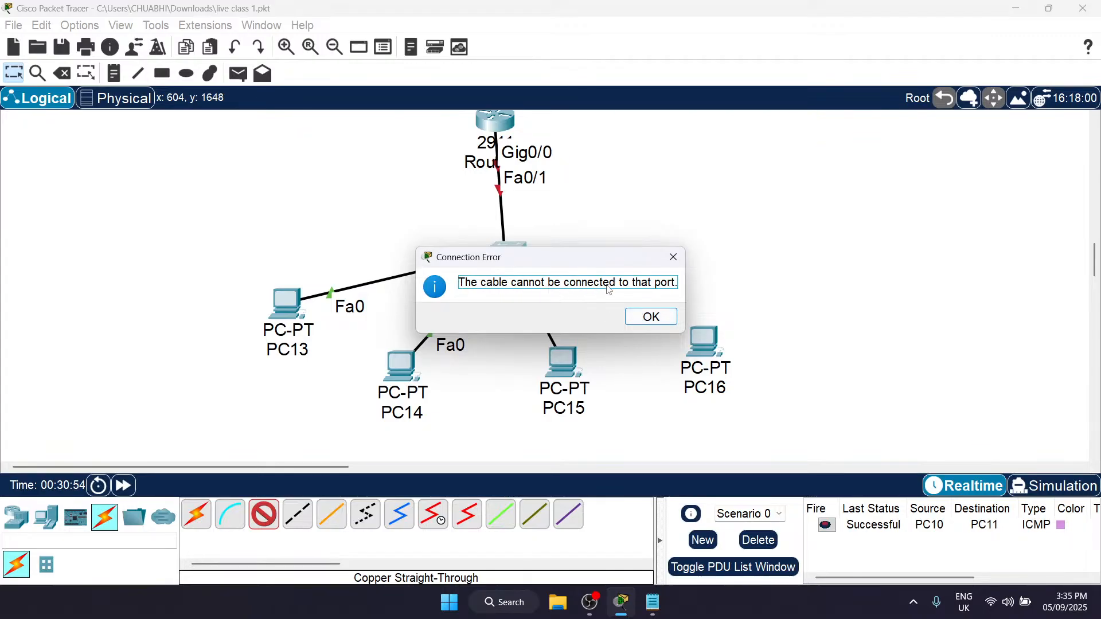
pyautogui.click(651, 317)
pyautogui.press('Escape')
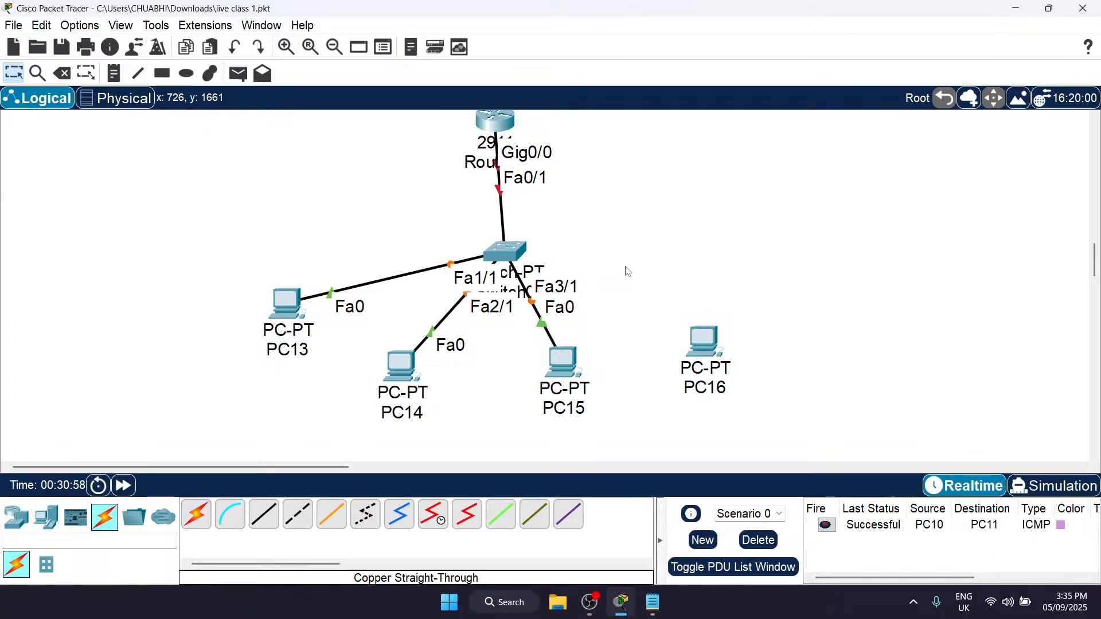
# Step: Open Switch0's physical device view and power the switch off
pyautogui.click(505, 250)
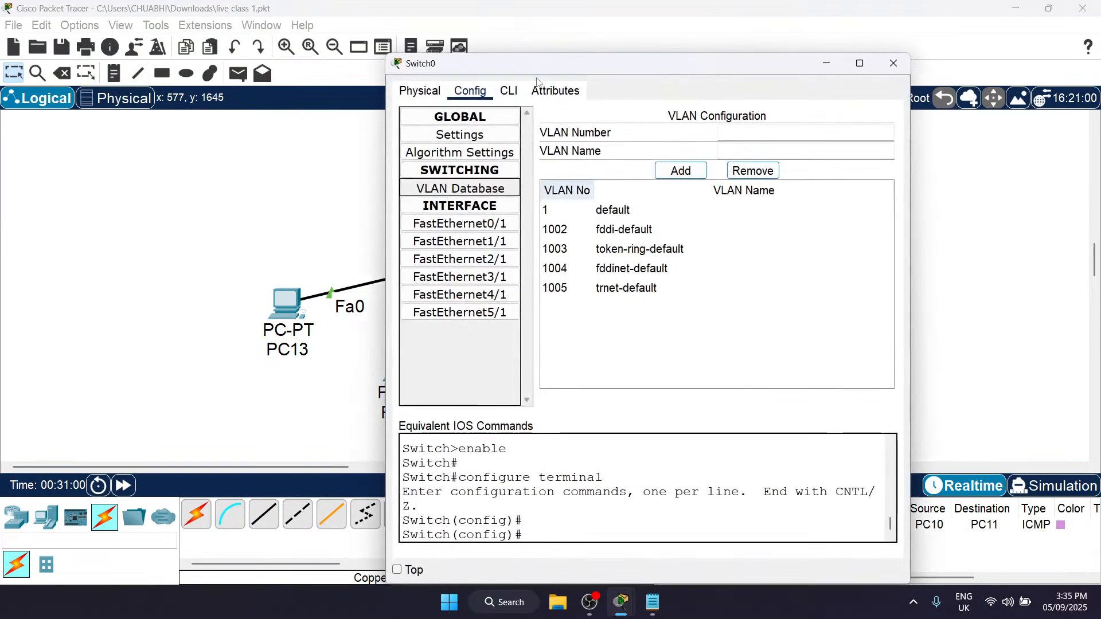
pyautogui.click(419, 90)
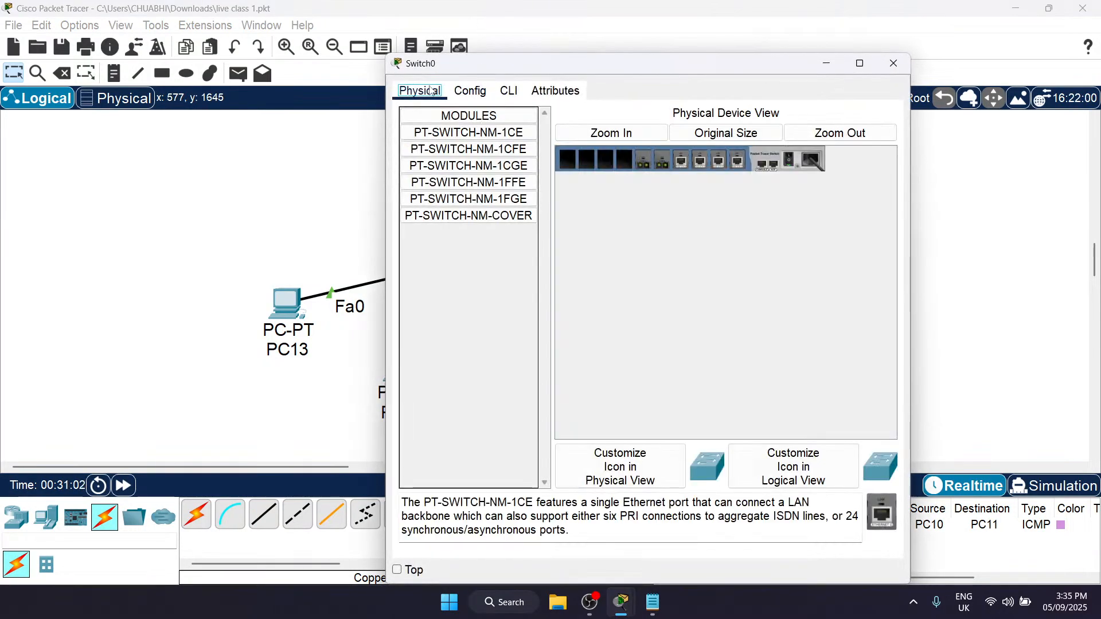
pyautogui.click(639, 133)
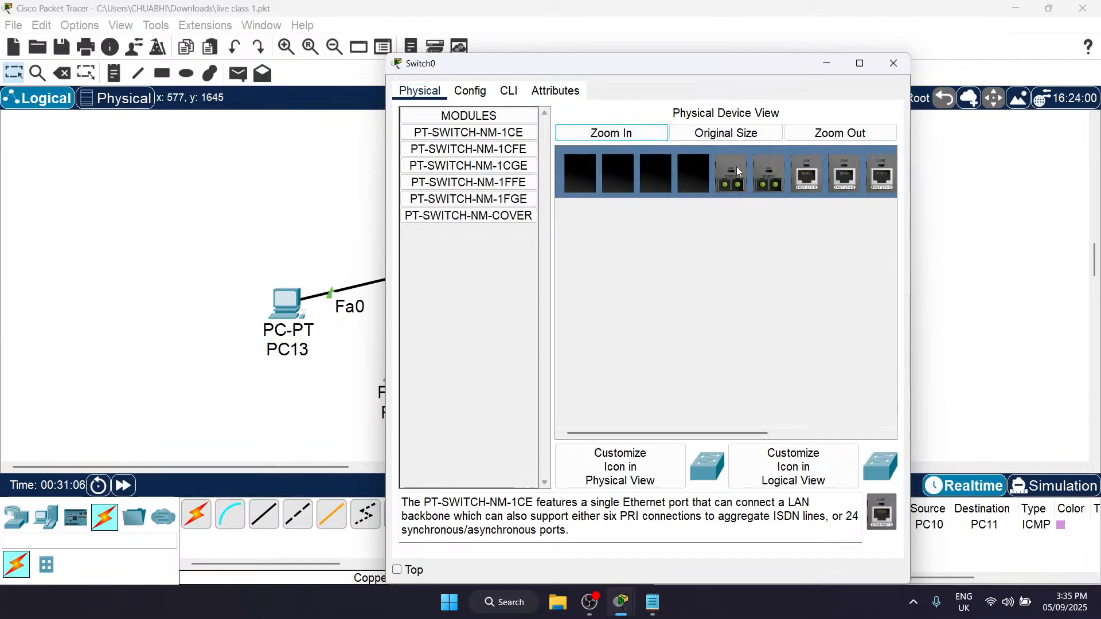
pyautogui.hscroll(3, 792, 190)
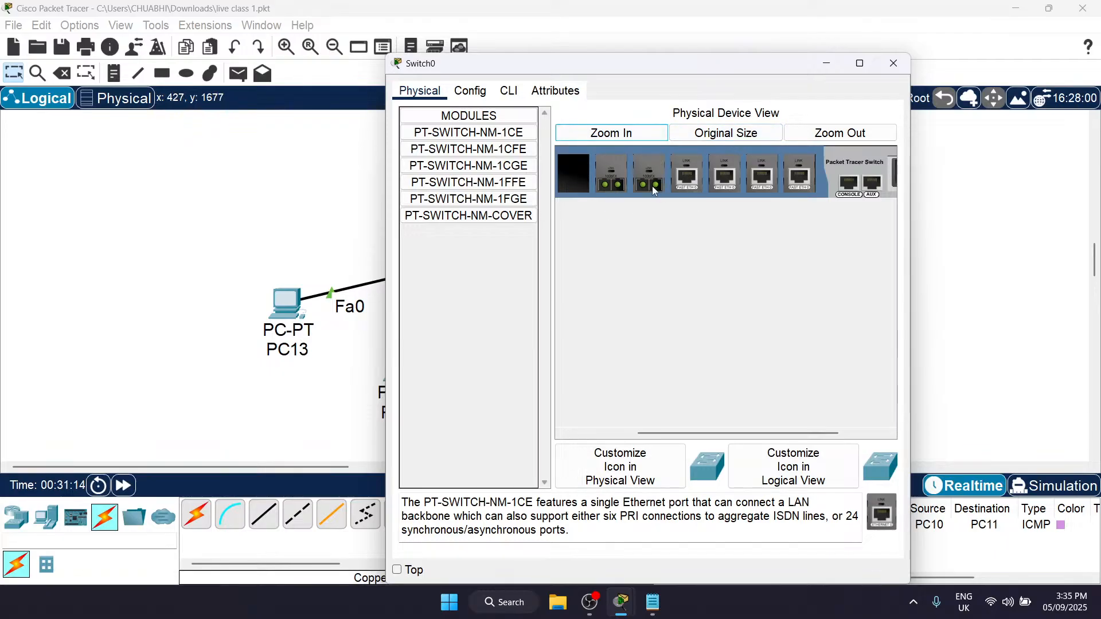
pyautogui.hscroll(2, 850, 188)
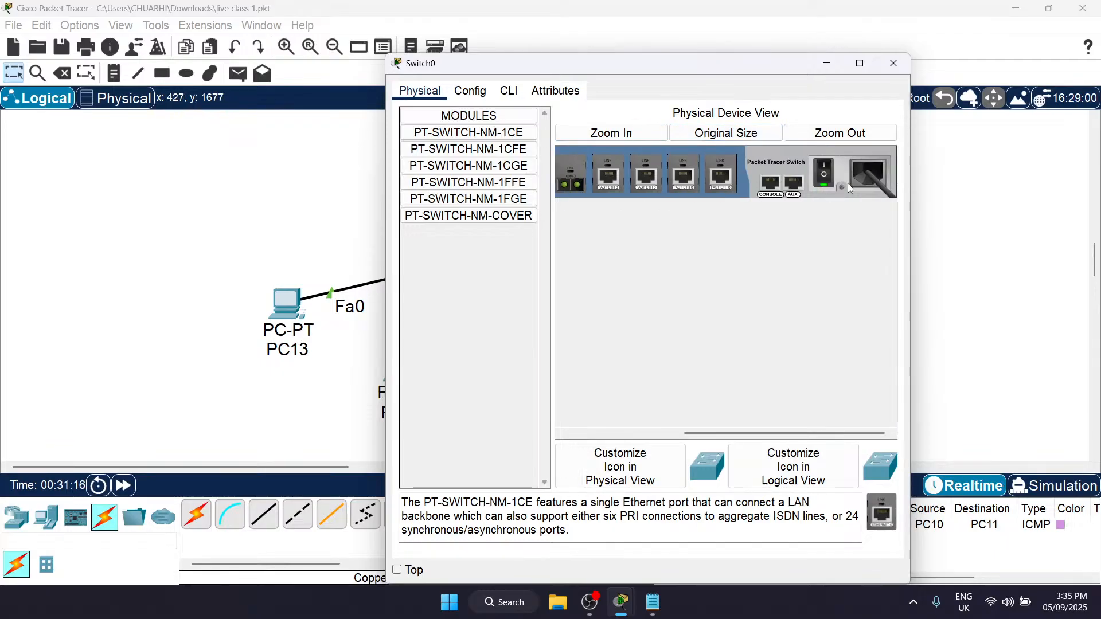
pyautogui.click(830, 173)
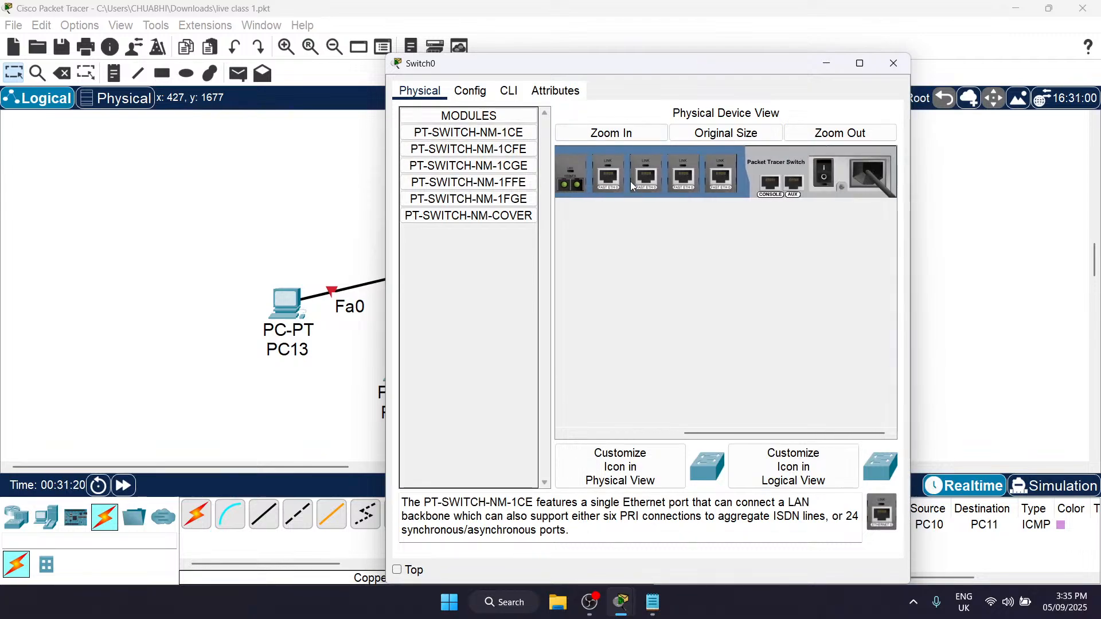
# Step: Remove the two fibre port modules from Switch0's chassis
pyautogui.hscroll(-3, 644, 185)
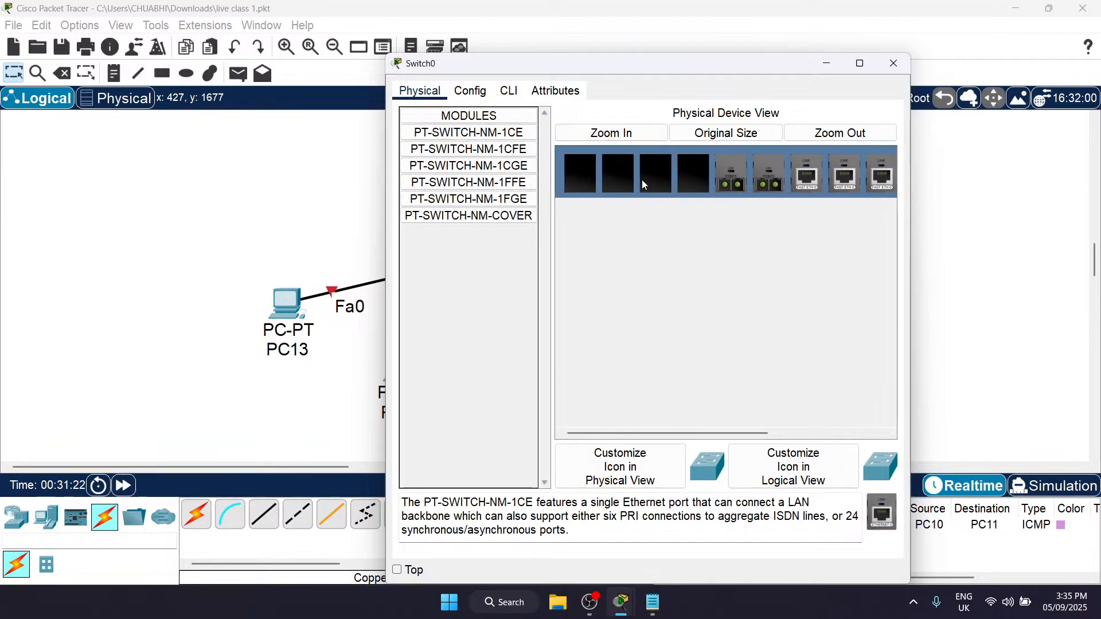
pyautogui.moveTo(747, 183); pyautogui.dragTo(424, 289)
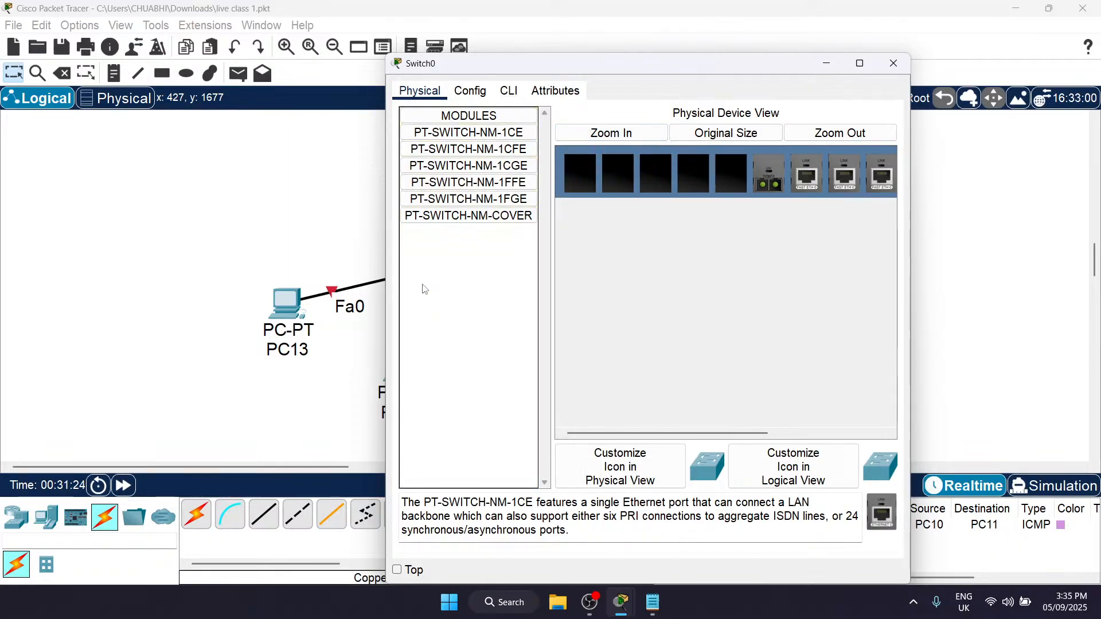
pyautogui.moveTo(766, 174); pyautogui.dragTo(427, 325)
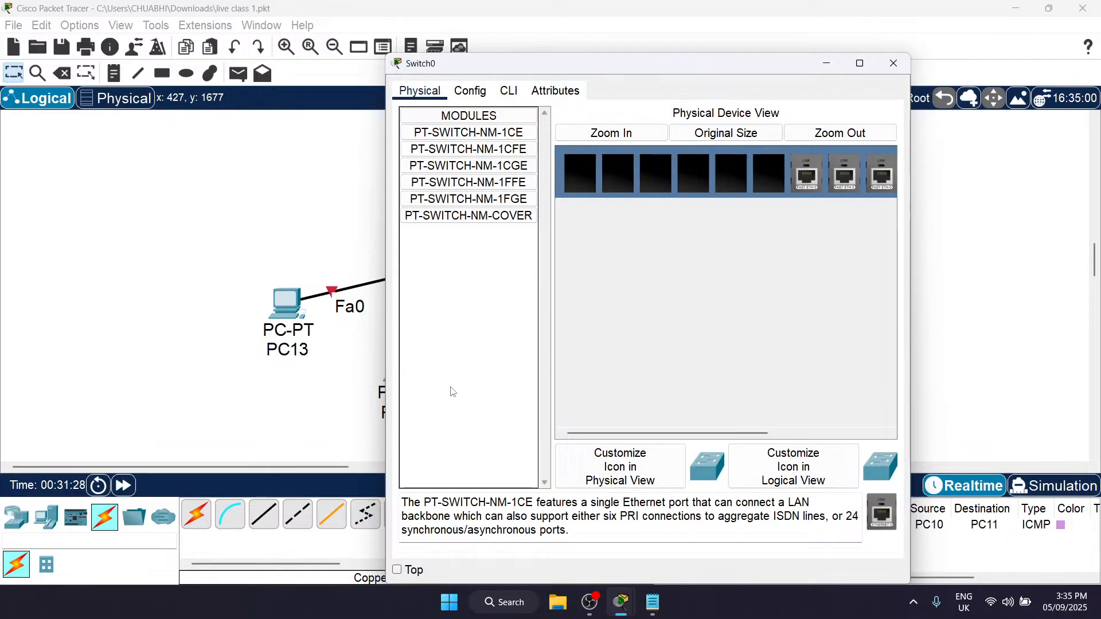
# Step: Install PT-SWITCH-NM-1CE modules in Switch0's two emptied slots beside the Fast Ethernet ports and power the switch back on
pyautogui.moveTo(469, 132); pyautogui.dragTo(768, 172)
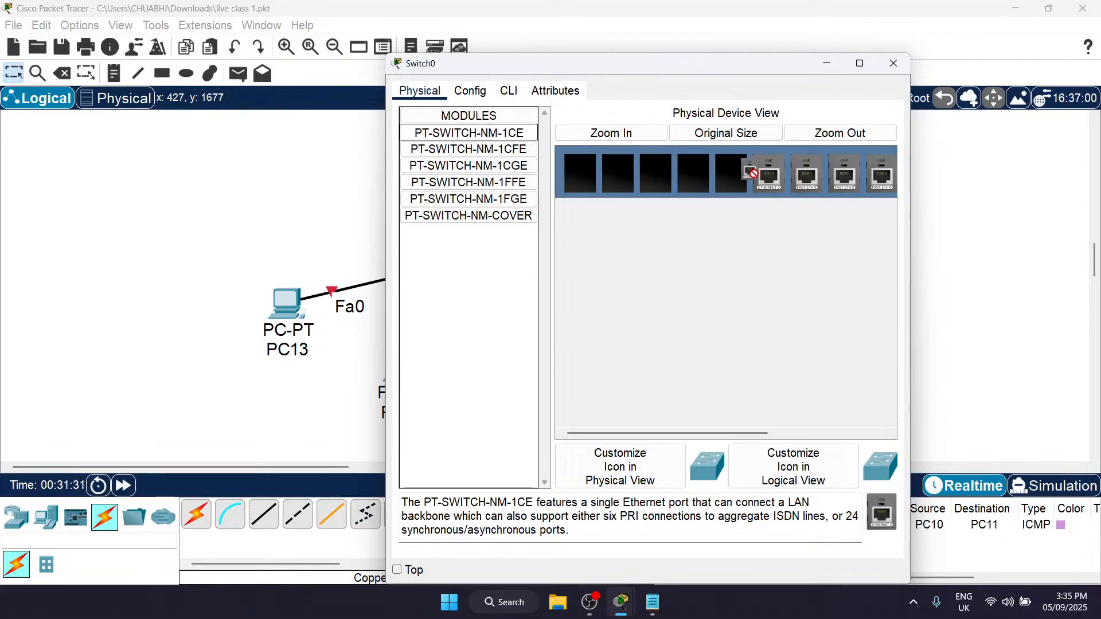
pyautogui.hscroll(5, 740, 179)
pyautogui.click(822, 171)
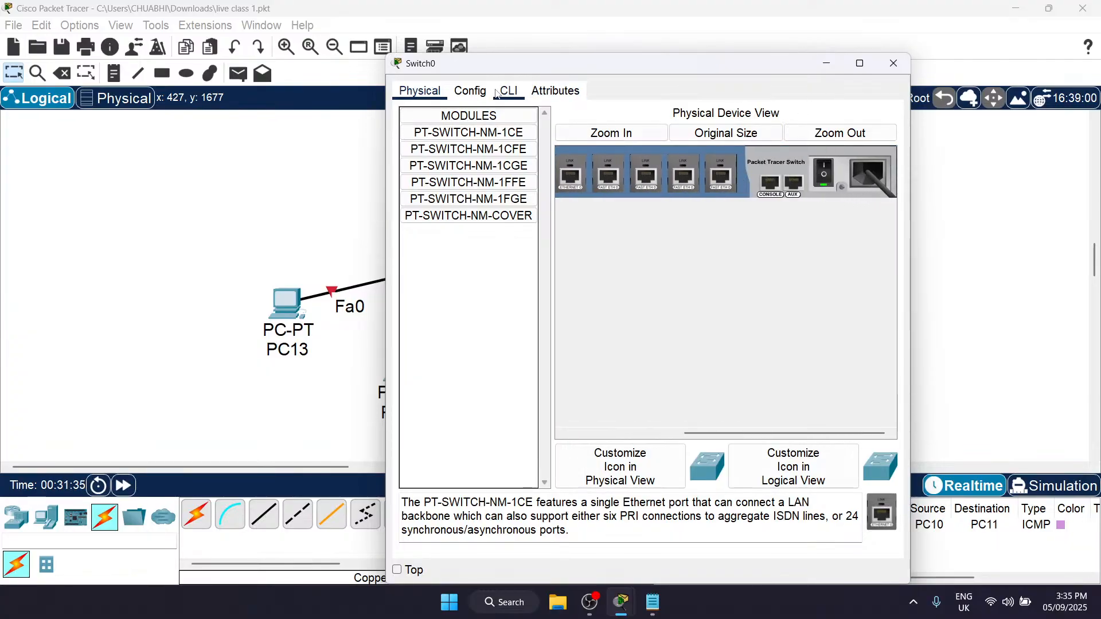
pyautogui.click(471, 91)
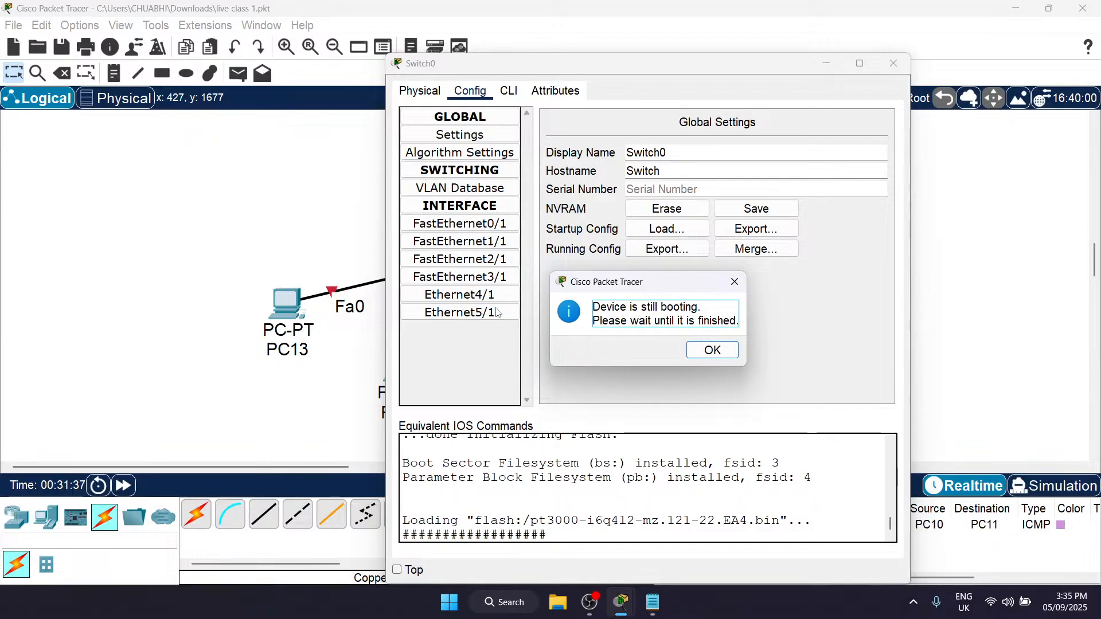
pyautogui.click(712, 350)
pyautogui.click(893, 63)
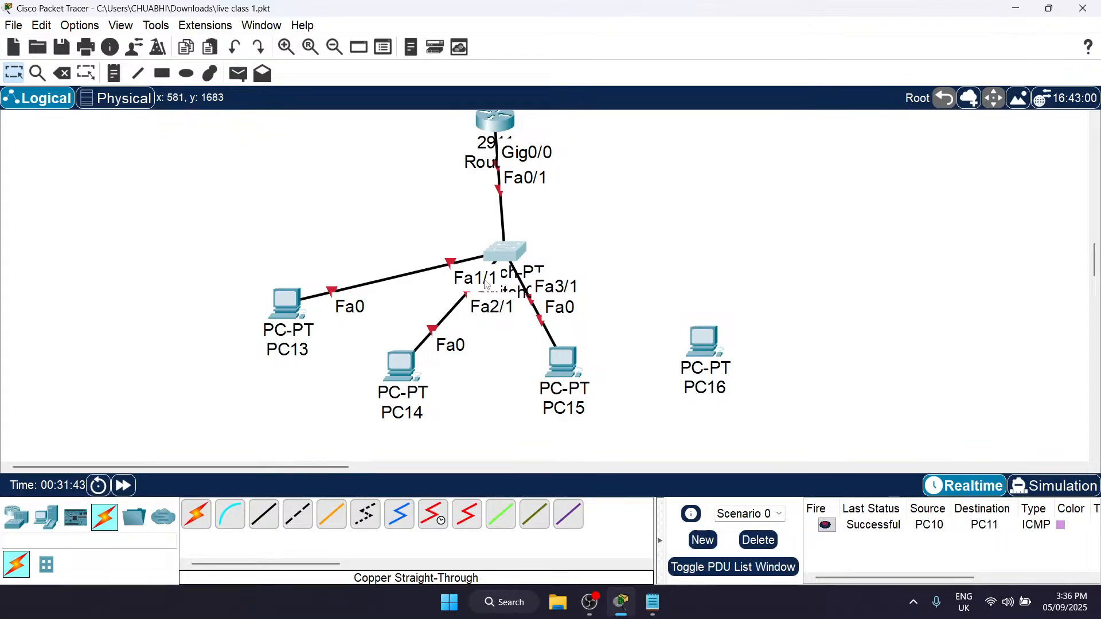
# Step: Move PC13 up so it sits level with Switch0
pyautogui.scroll(1, 497, 282)
pyautogui.scroll(-1, 497, 283)
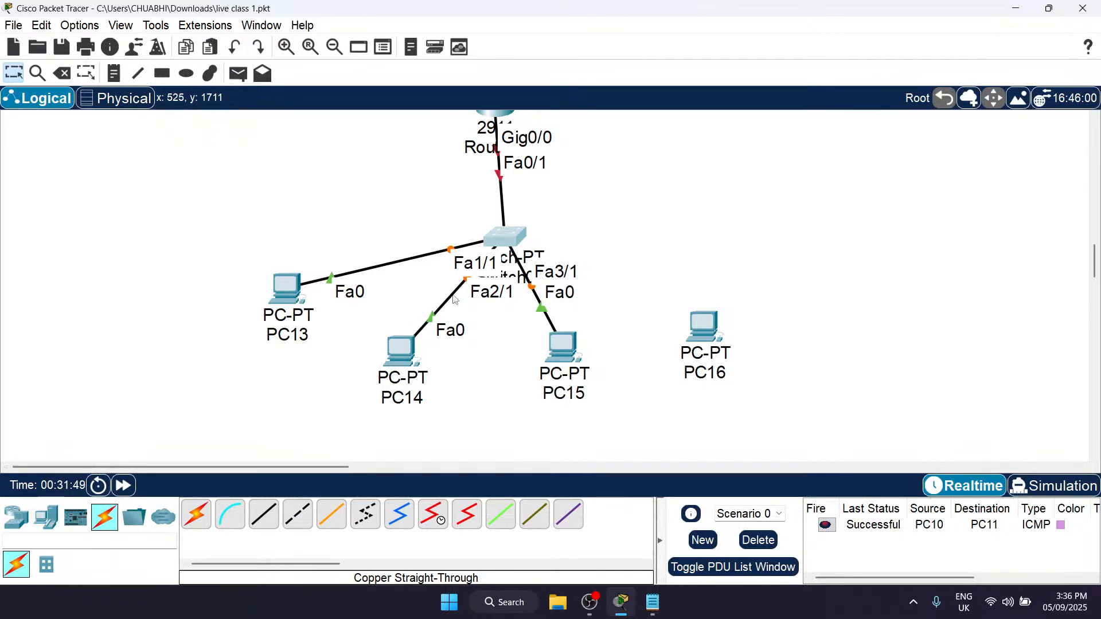
pyautogui.scroll(1, 455, 258)
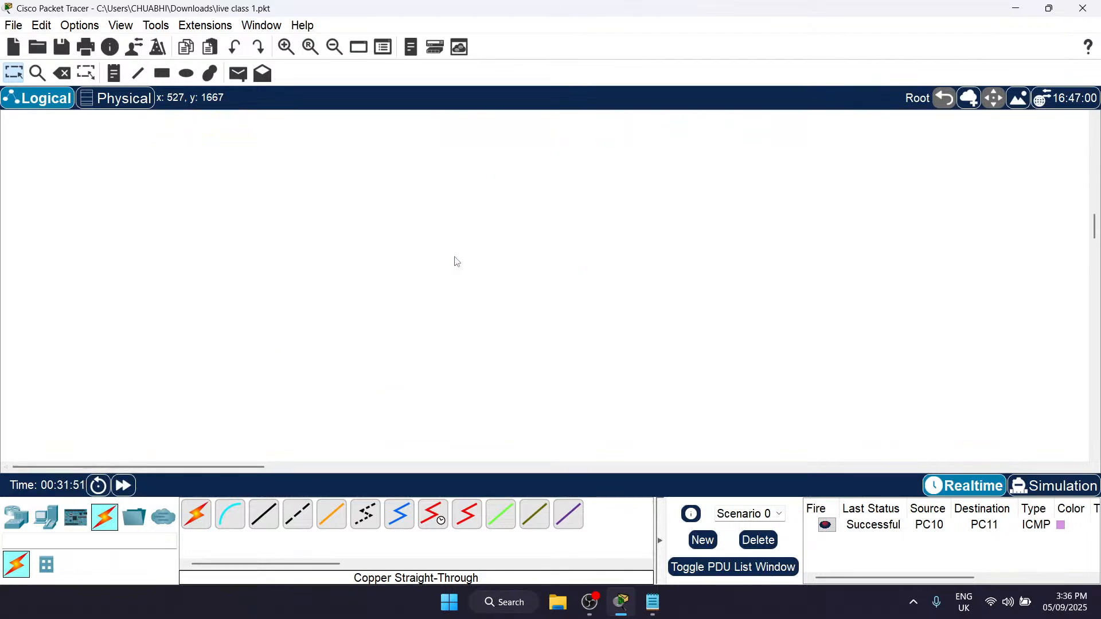
pyautogui.scroll(-2, 454, 258)
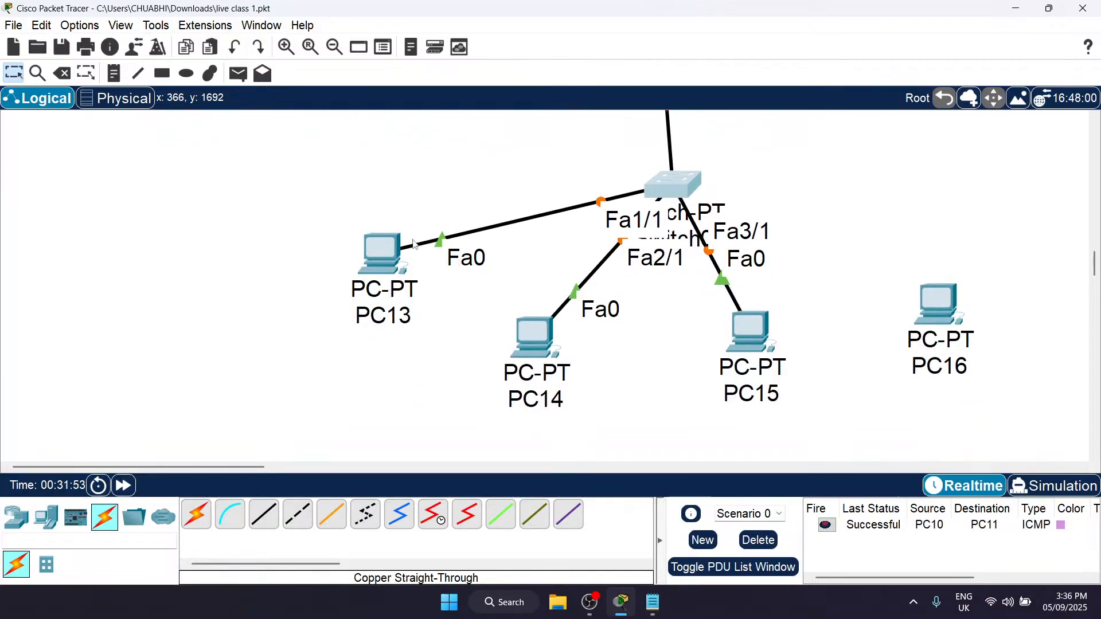
pyautogui.moveTo(383, 252); pyautogui.dragTo(388, 189)
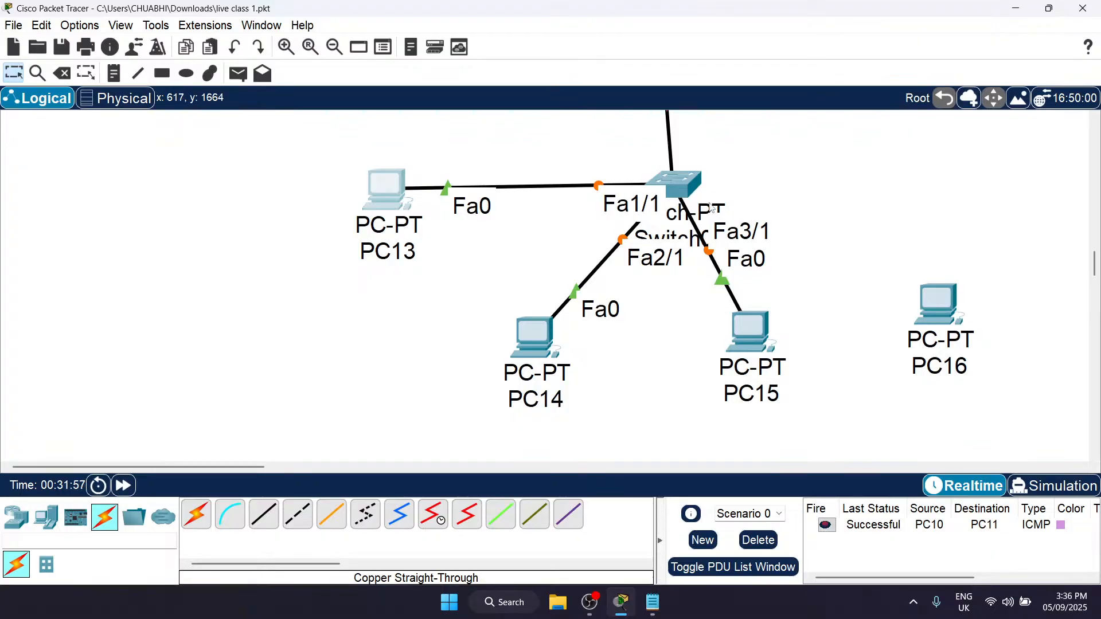
pyautogui.moveTo(711, 201)
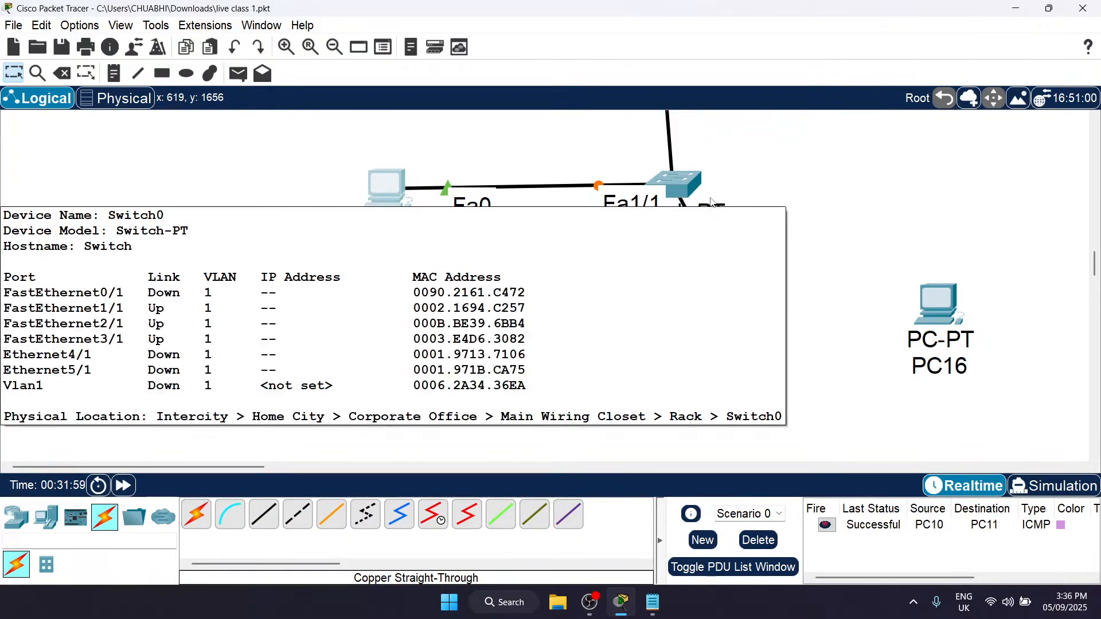
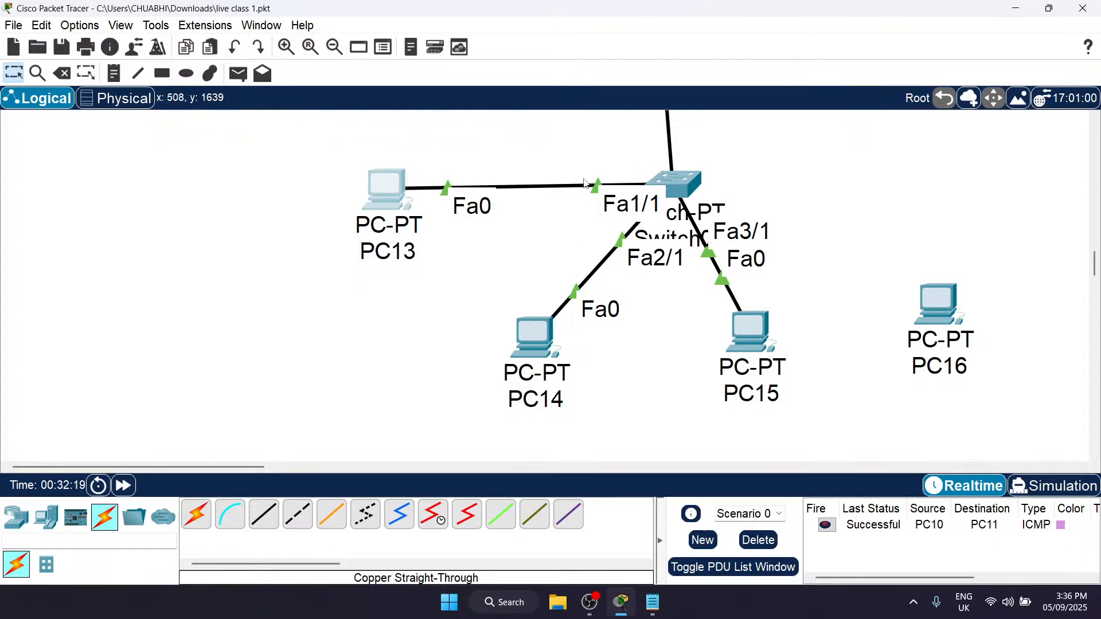
# Step: Connect Switch0's Ethernet4/1 port to PC16's FastEthernet0 with a copper straight-through cable and move PC16 up level with the switch
pyautogui.hscroll(3, 620, 216)
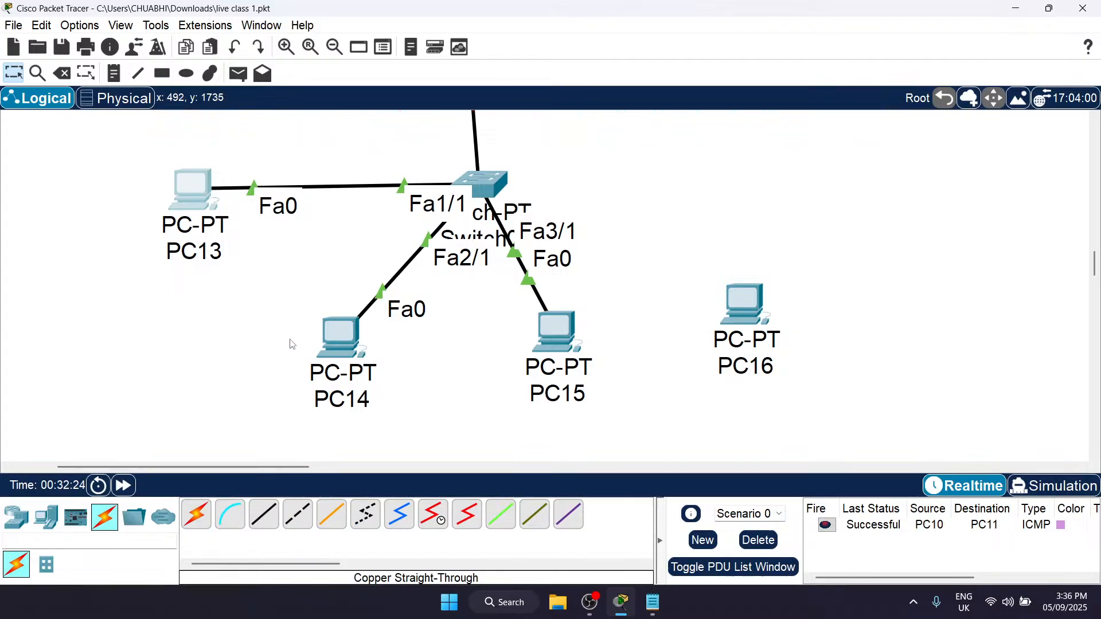
pyautogui.click(264, 515)
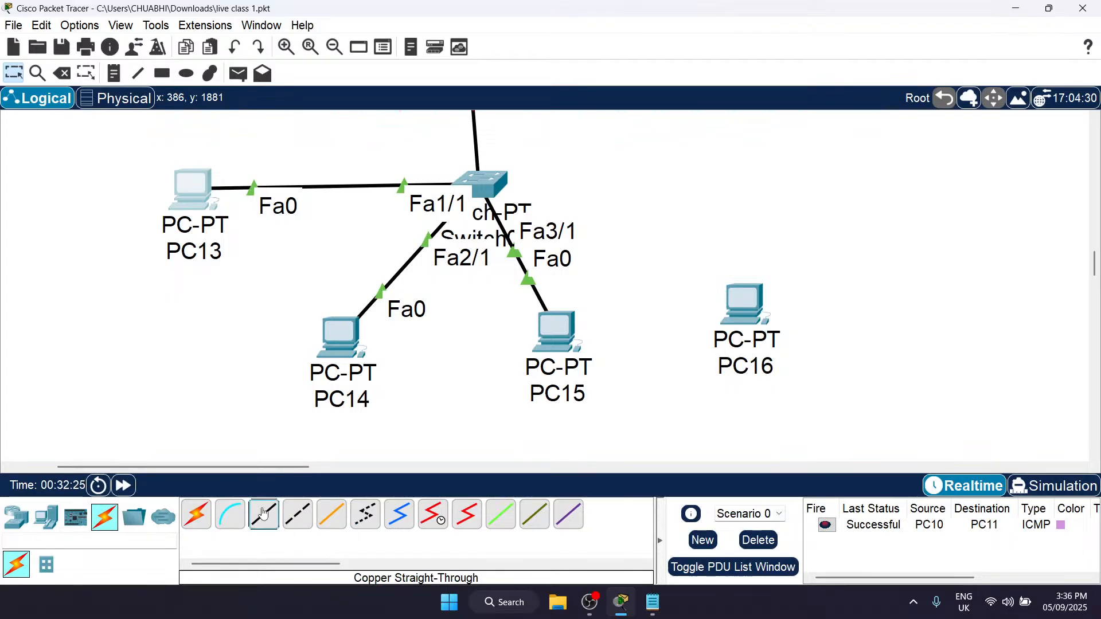
pyautogui.click(485, 185)
pyautogui.click(561, 219)
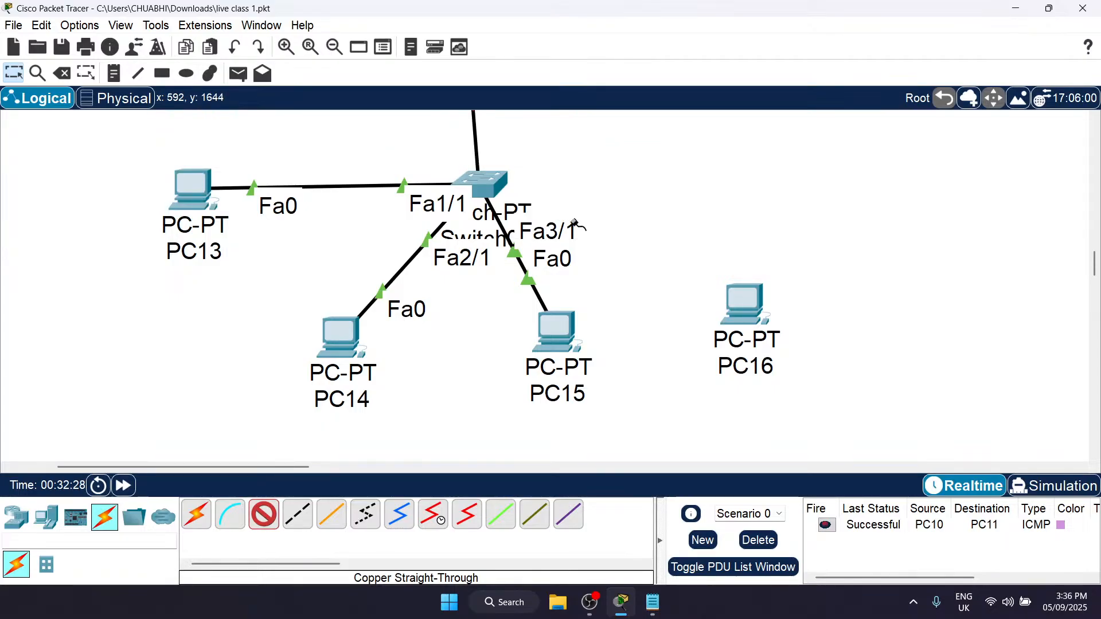
pyautogui.click(752, 310)
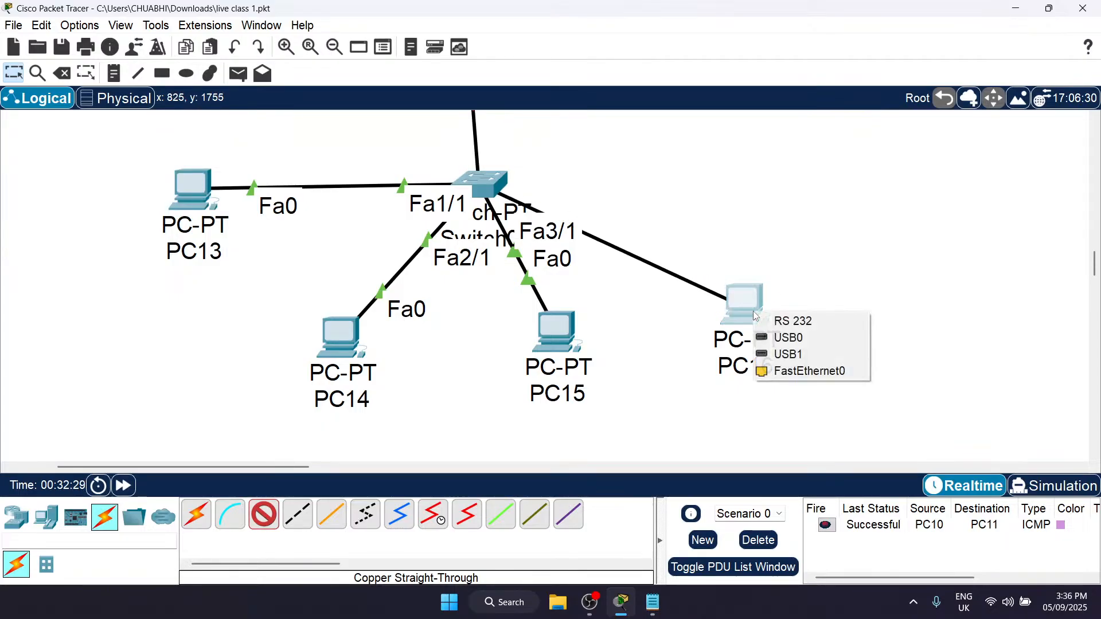
pyautogui.click(834, 370)
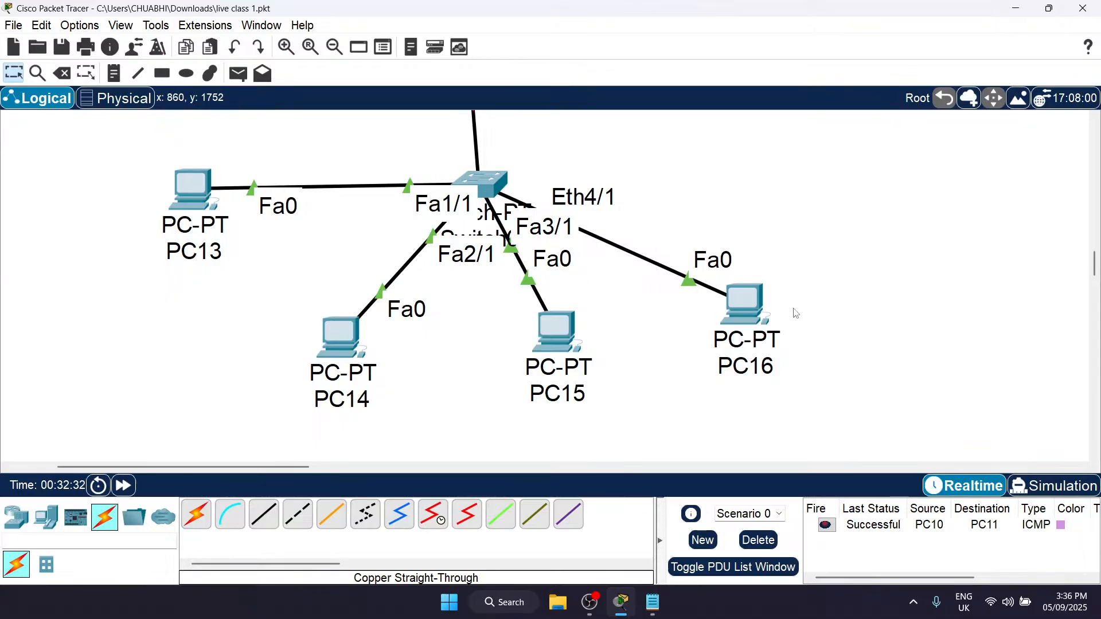
pyautogui.moveTo(762, 316); pyautogui.dragTo(825, 184)
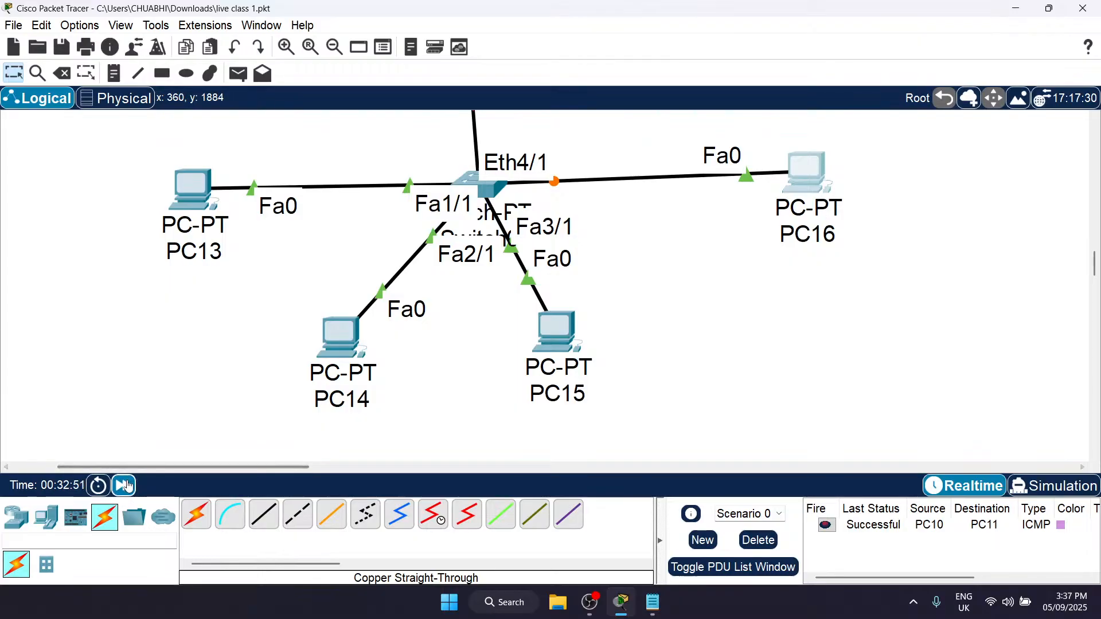
# Step: Fast-forward the simulation time several times to bring up the new switch link
pyautogui.click(128, 486)
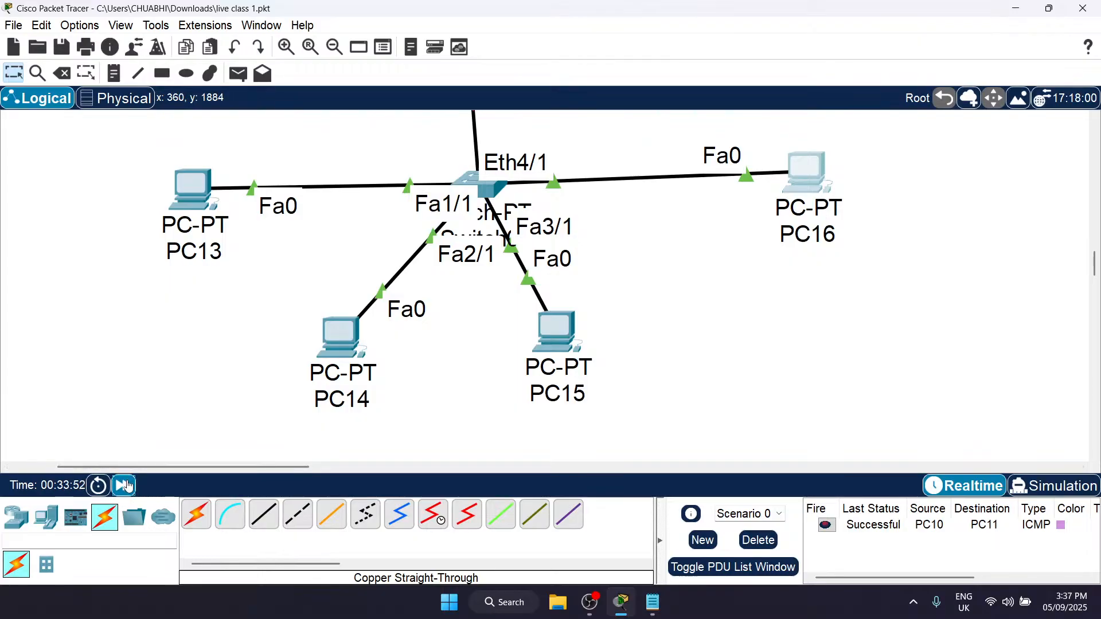
pyautogui.click(126, 485)
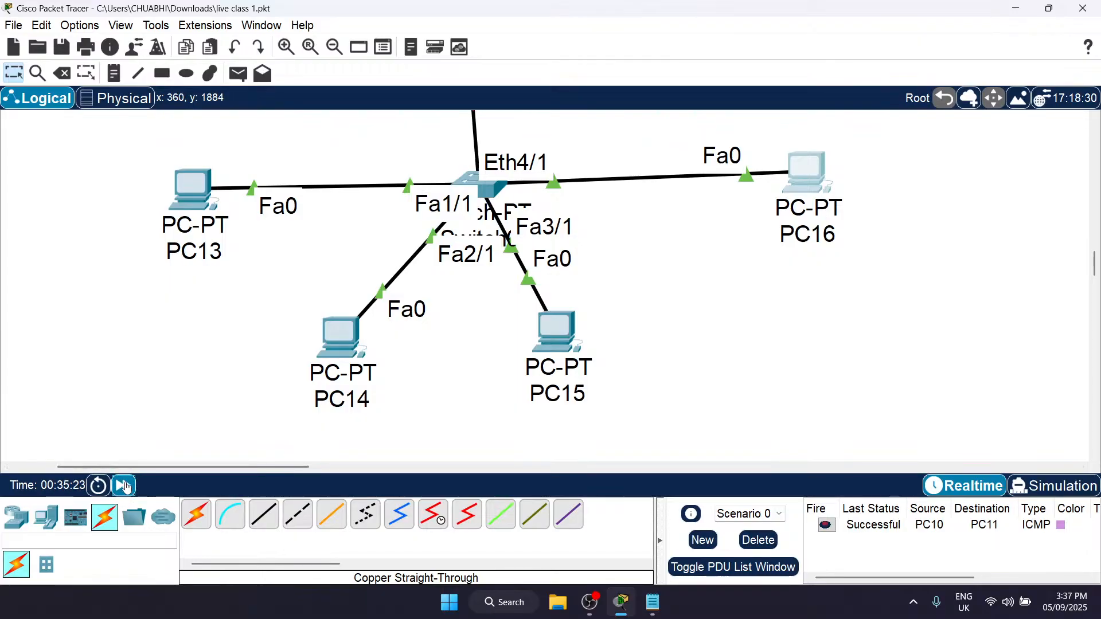
pyautogui.click(126, 486)
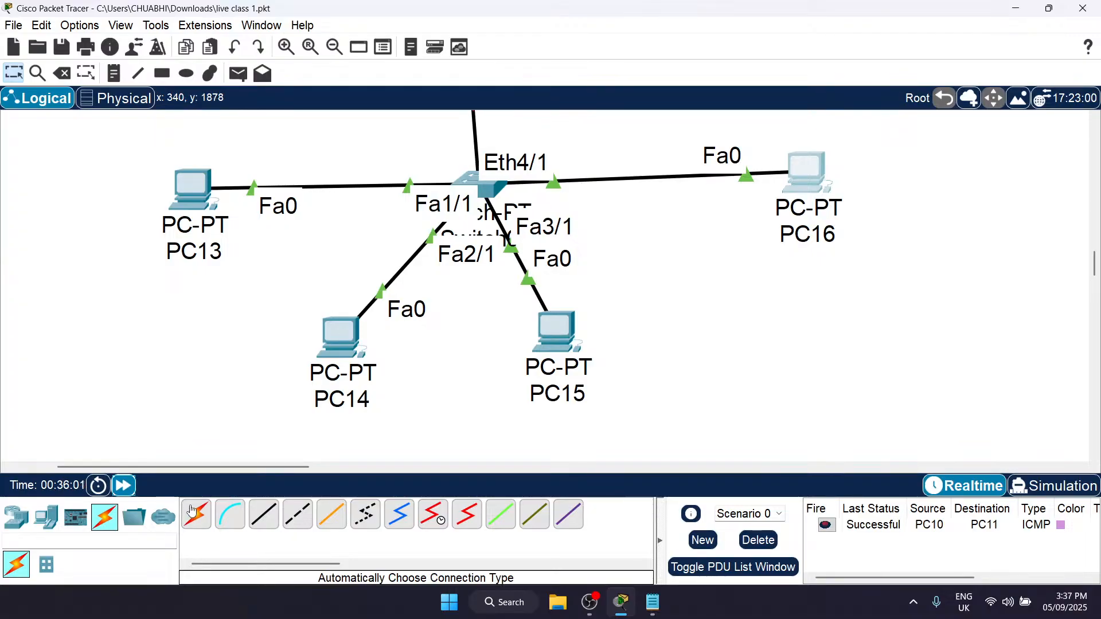
pyautogui.click(119, 493)
# Step: Examine the topology from the router through Switch0 to the four PCs, including the link states
pyautogui.scroll(3, 459, 272)
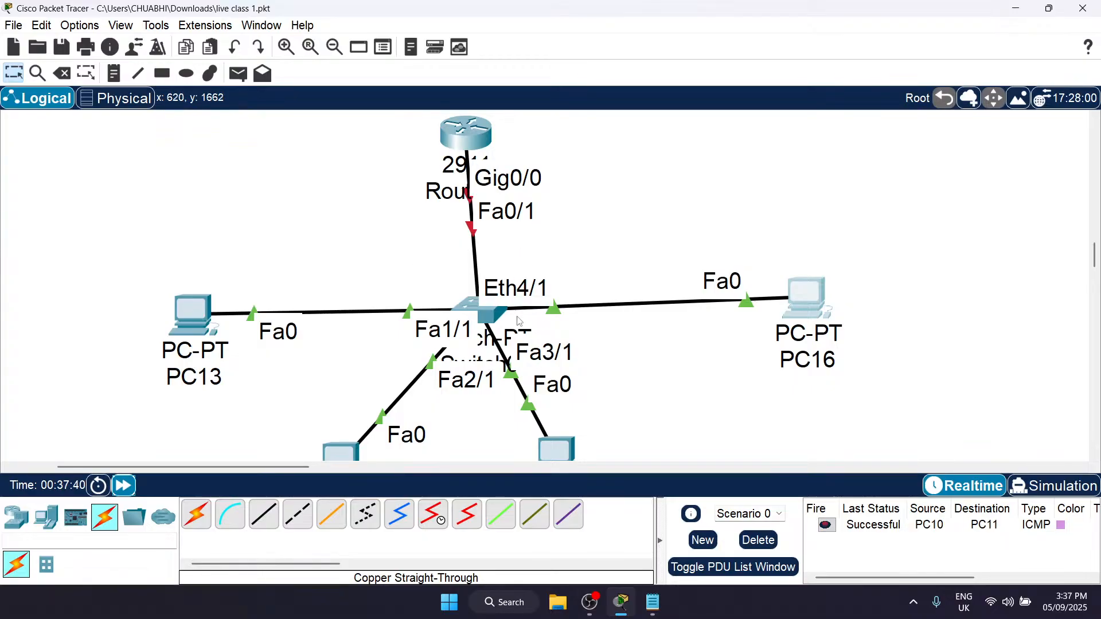
pyautogui.scroll(-2, 496, 300)
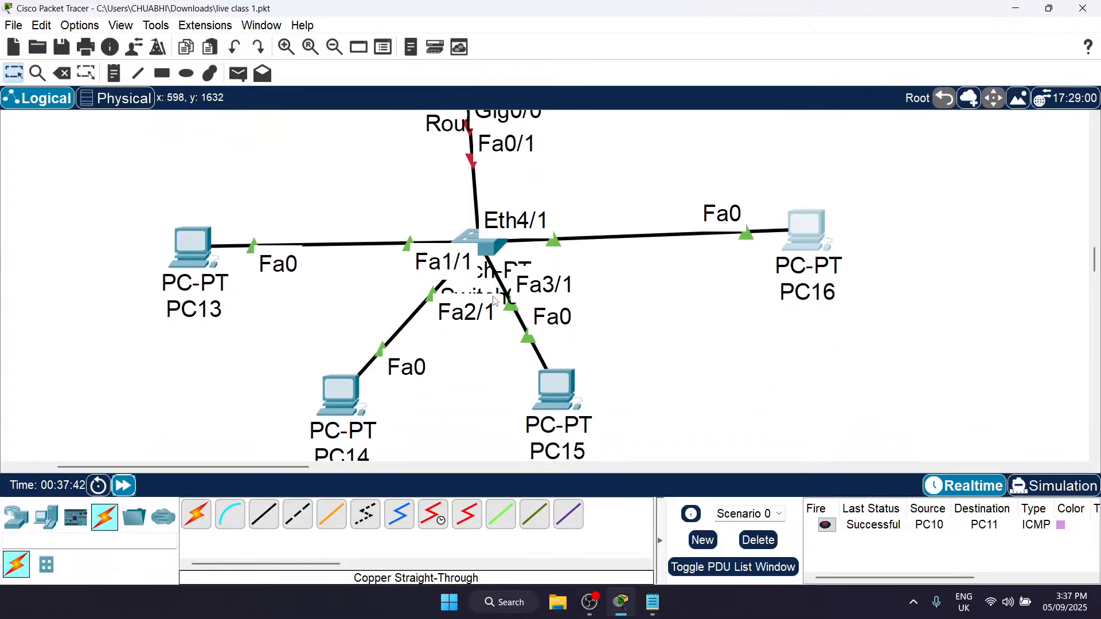
pyautogui.scroll(5, 413, 299)
pyautogui.scroll(-8, 504, 275)
pyautogui.scroll(3, 526, 270)
pyautogui.scroll(1, 525, 270)
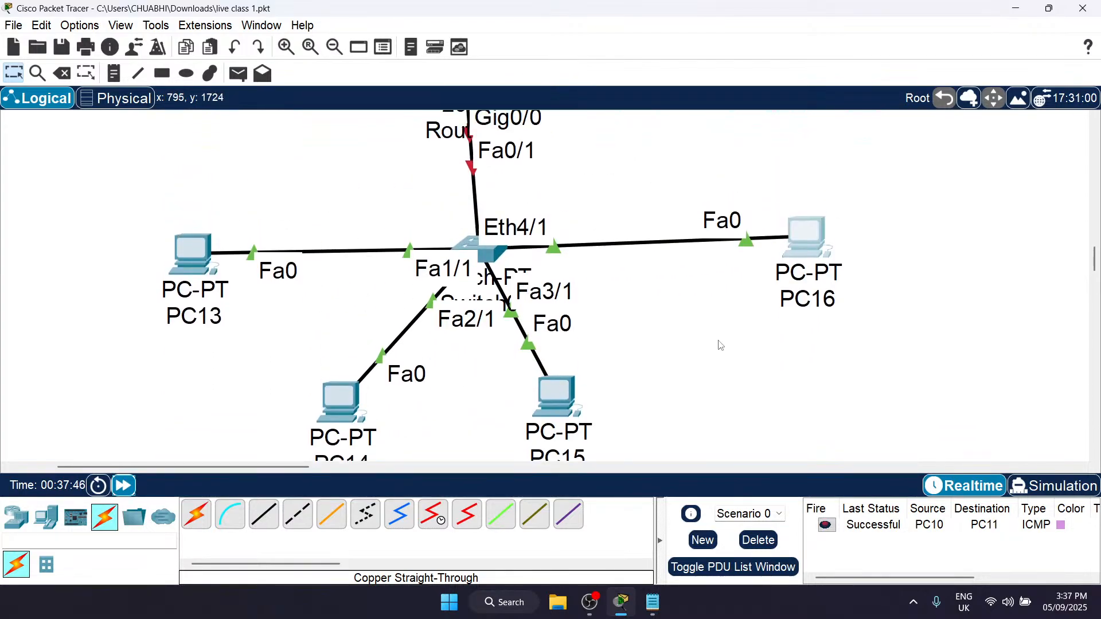
pyautogui.scroll(8, 482, 343)
pyautogui.scroll(-9, 482, 343)
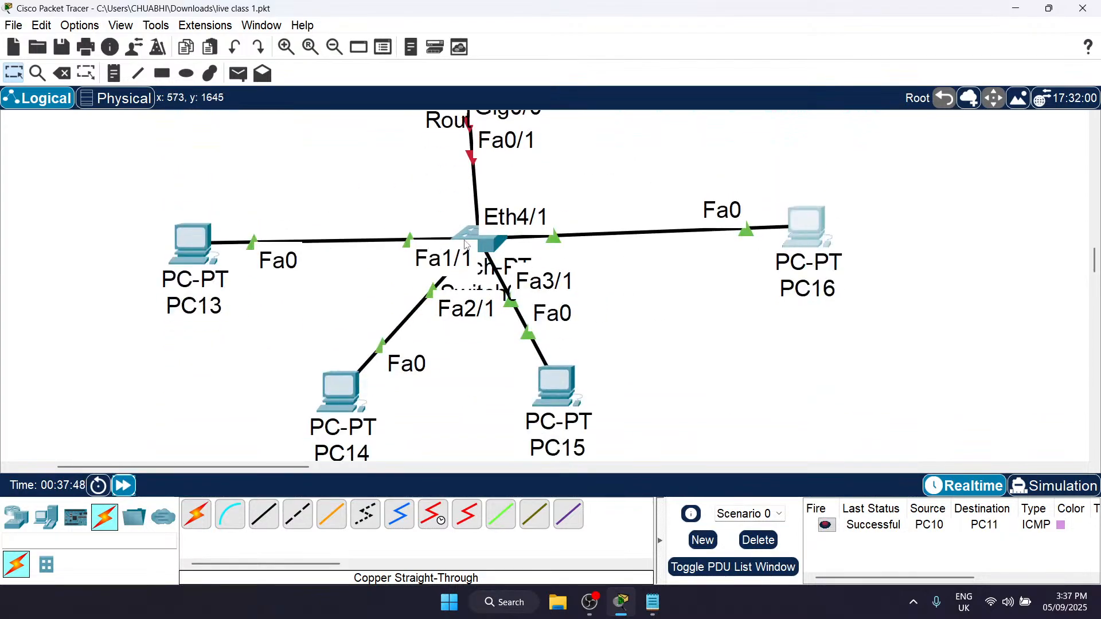
pyautogui.scroll(2, 466, 245)
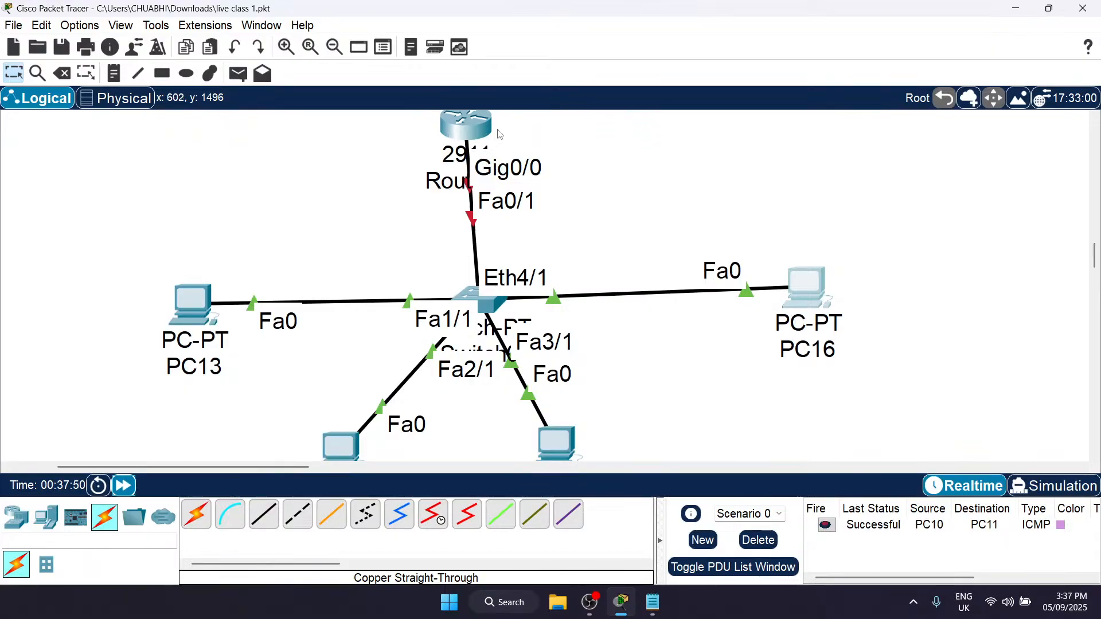
pyautogui.scroll(1, 496, 133)
pyautogui.scroll(-2, 493, 135)
pyautogui.scroll(1, 531, 265)
pyautogui.scroll(1, 532, 265)
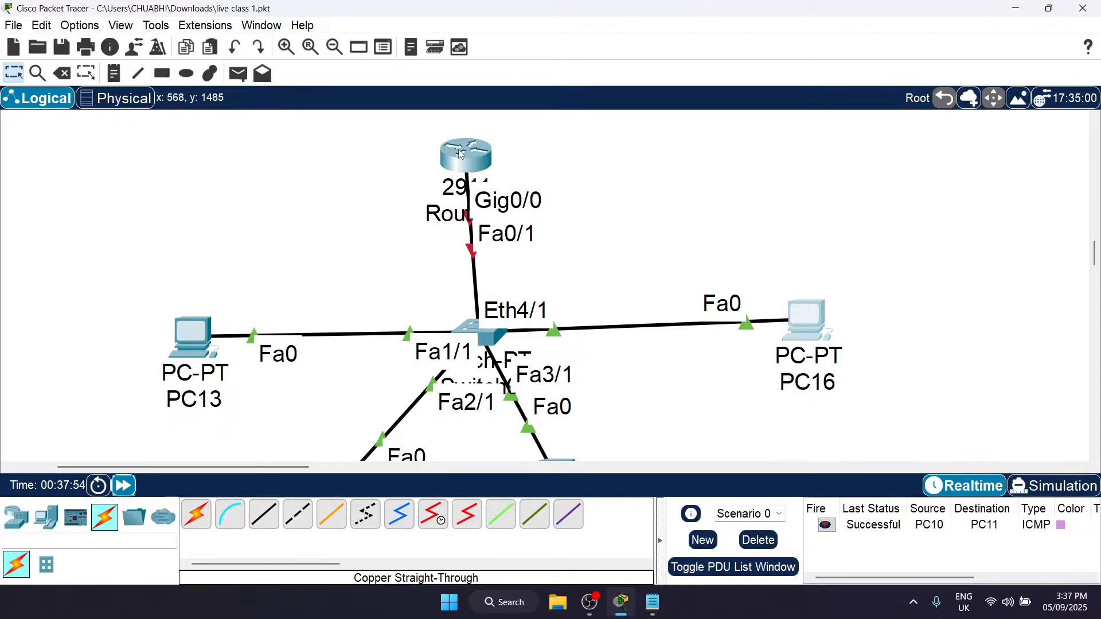
pyautogui.moveTo(461, 153)
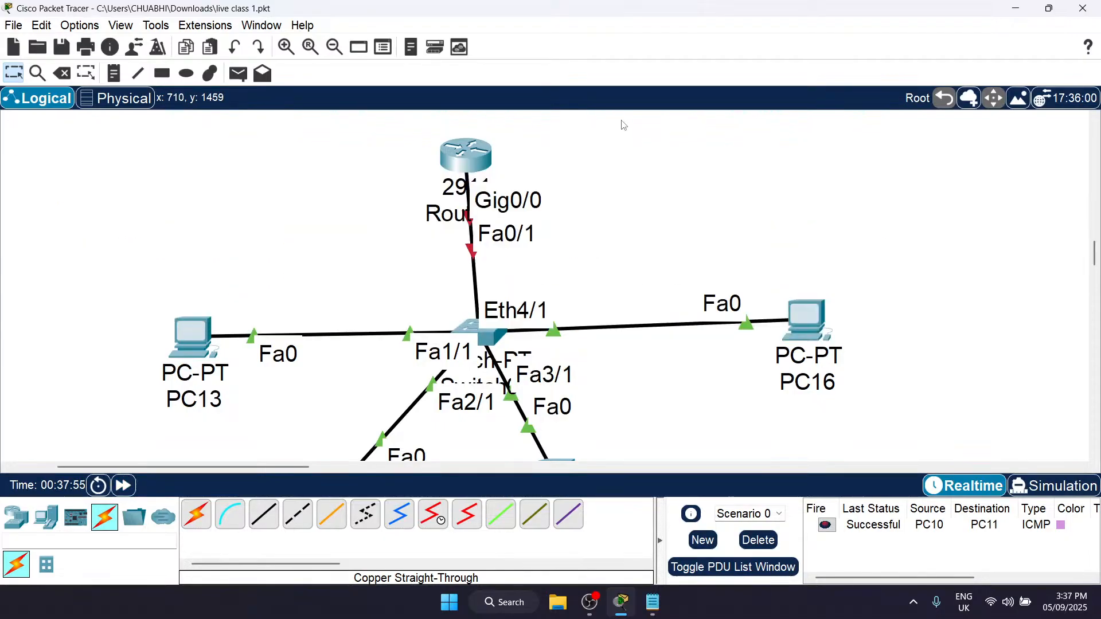
pyautogui.scroll(-3, 564, 274)
pyautogui.scroll(2, 565, 274)
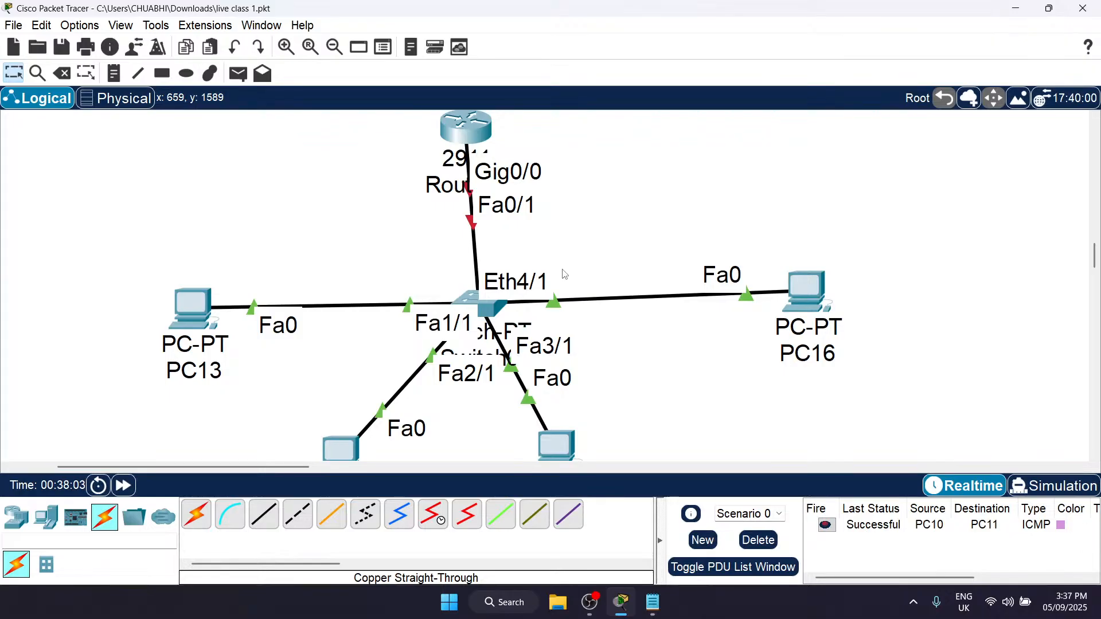
pyautogui.scroll(-3, 564, 274)
pyautogui.scroll(3, 565, 274)
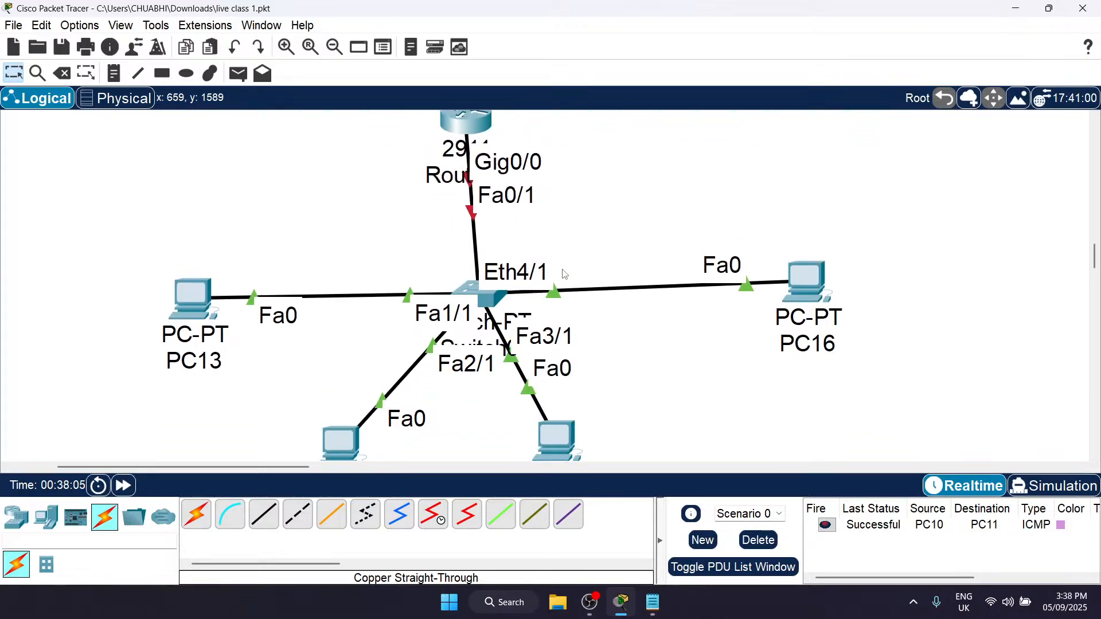
# Step: Open PC13's physical device view for a look and close it again
pyautogui.moveTo(430, 336)
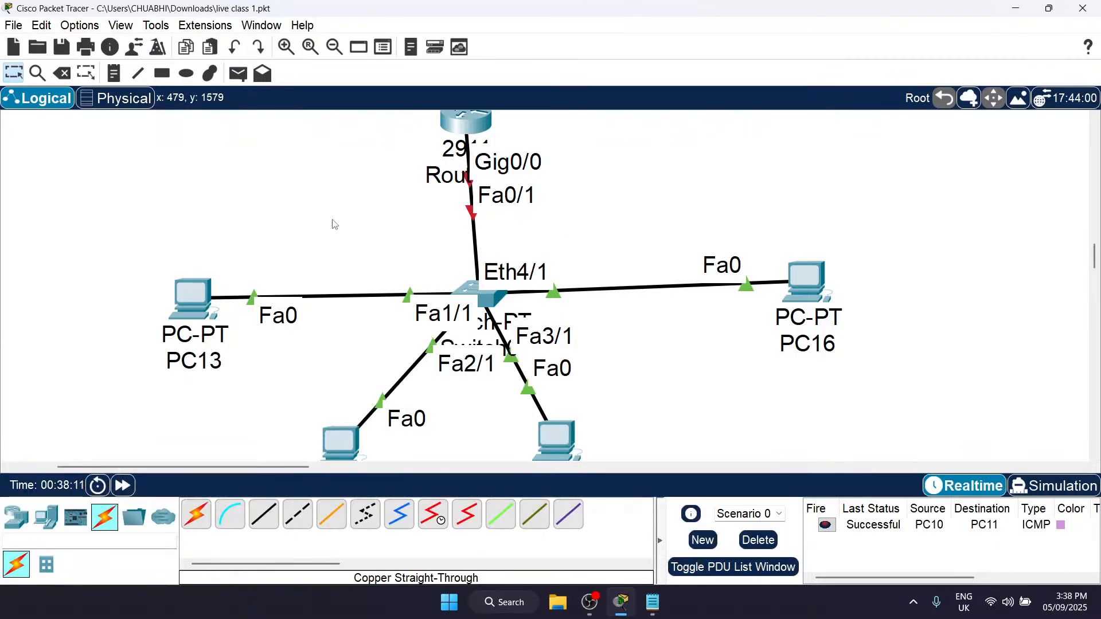
pyautogui.click(194, 287)
pyautogui.click(895, 70)
pyautogui.click(175, 323)
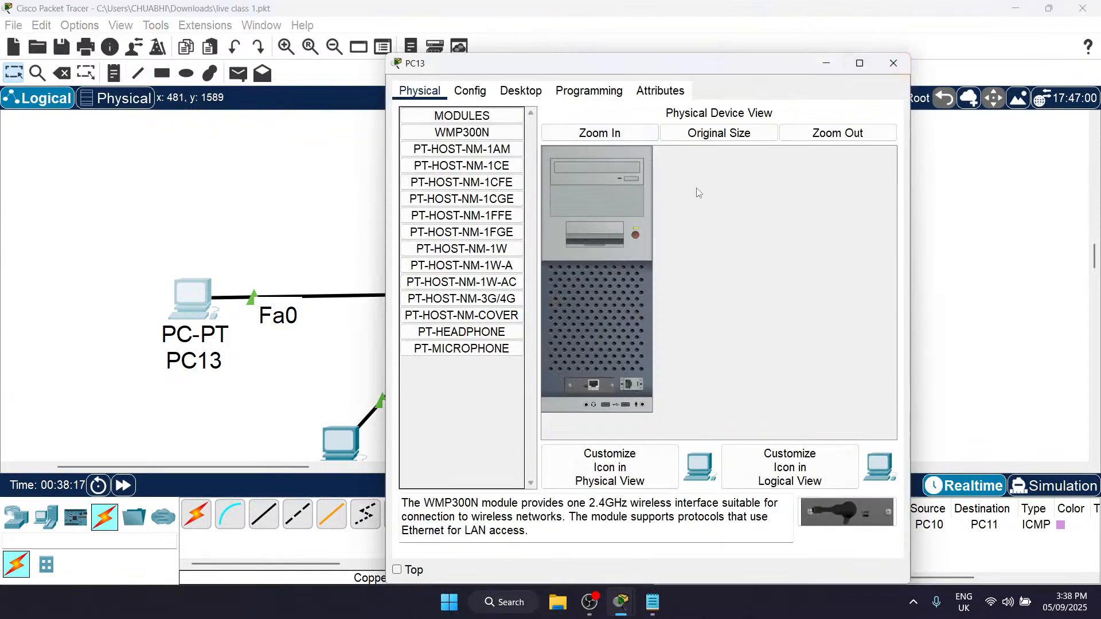
pyautogui.click(891, 66)
# Step: Add a note with the network address 192.168.1.0 and position it in the space between the router and PC16
pyautogui.press('n')
pyautogui.click(618, 204)
pyautogui.write('192.168.1.0')
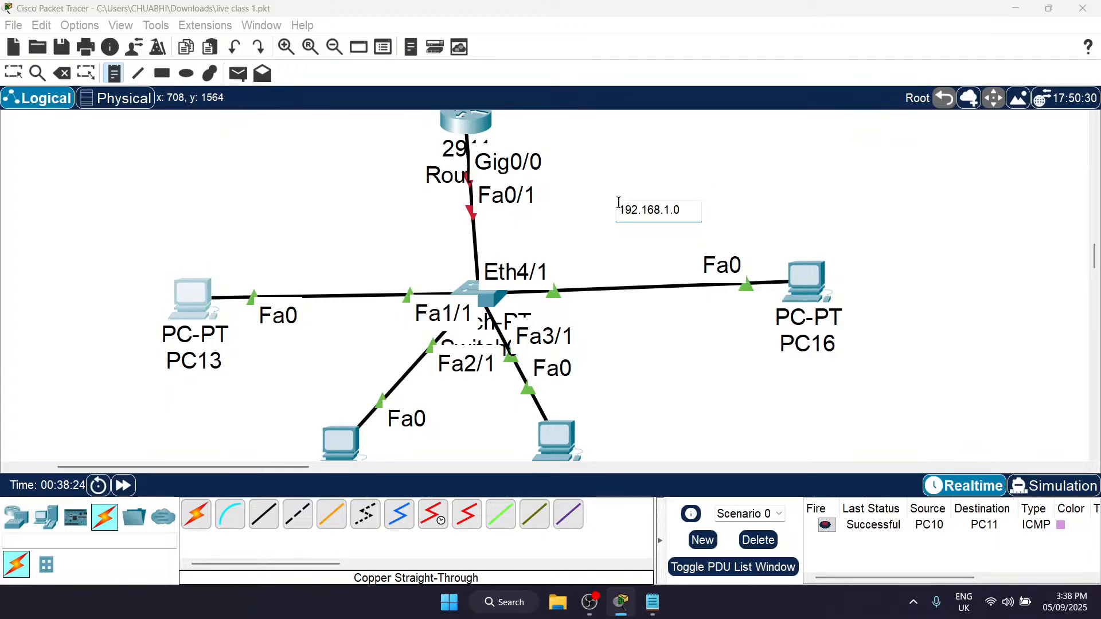
pyautogui.scroll(1, 628, 195)
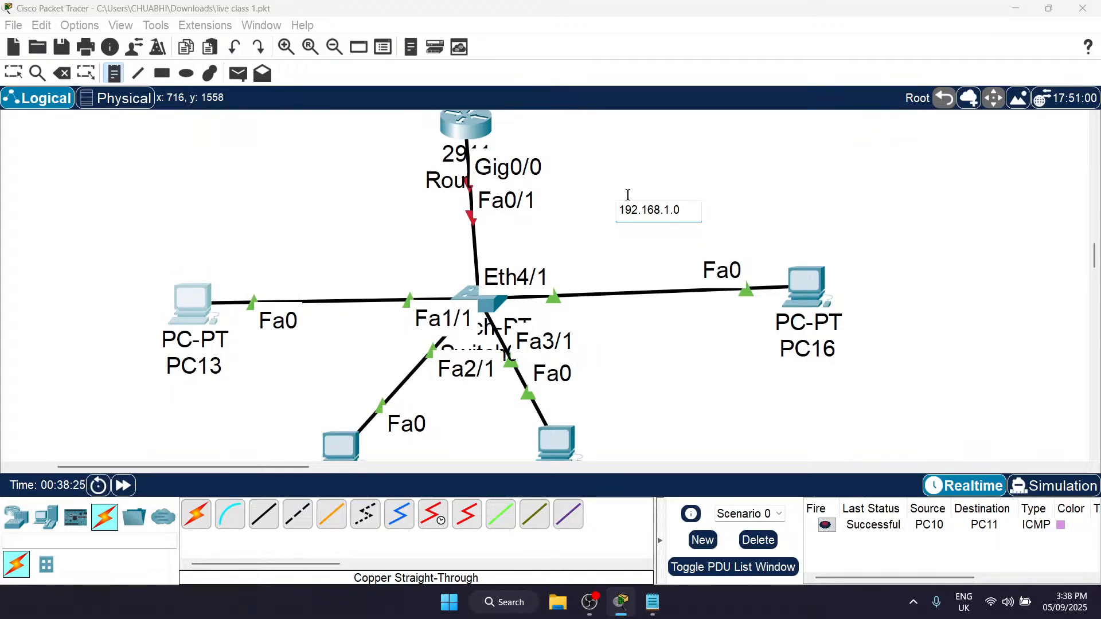
pyautogui.scroll(-5, 628, 195)
pyautogui.scroll(5, 628, 195)
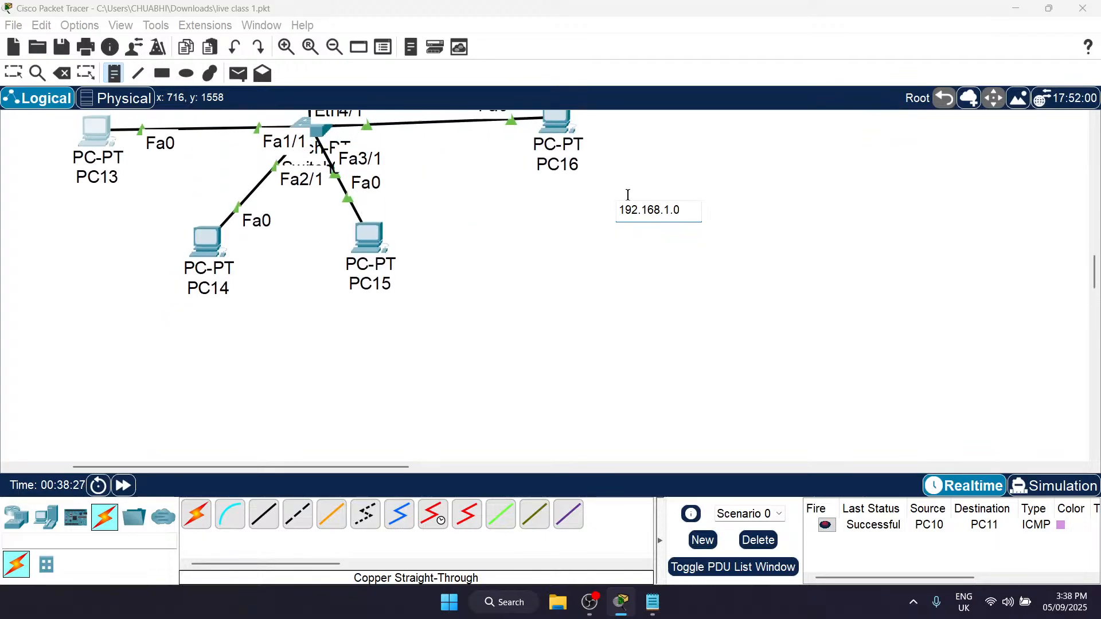
pyautogui.hscroll(-3, 628, 195)
pyautogui.click(539, 232)
pyautogui.press('Escape')
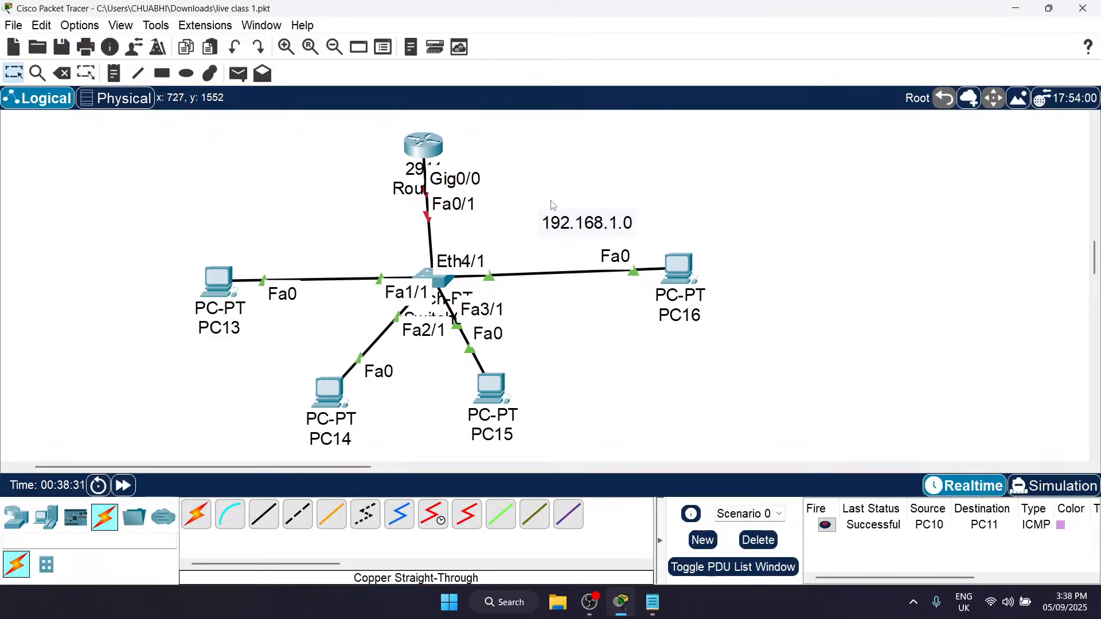
pyautogui.moveTo(571, 222); pyautogui.dragTo(570, 173)
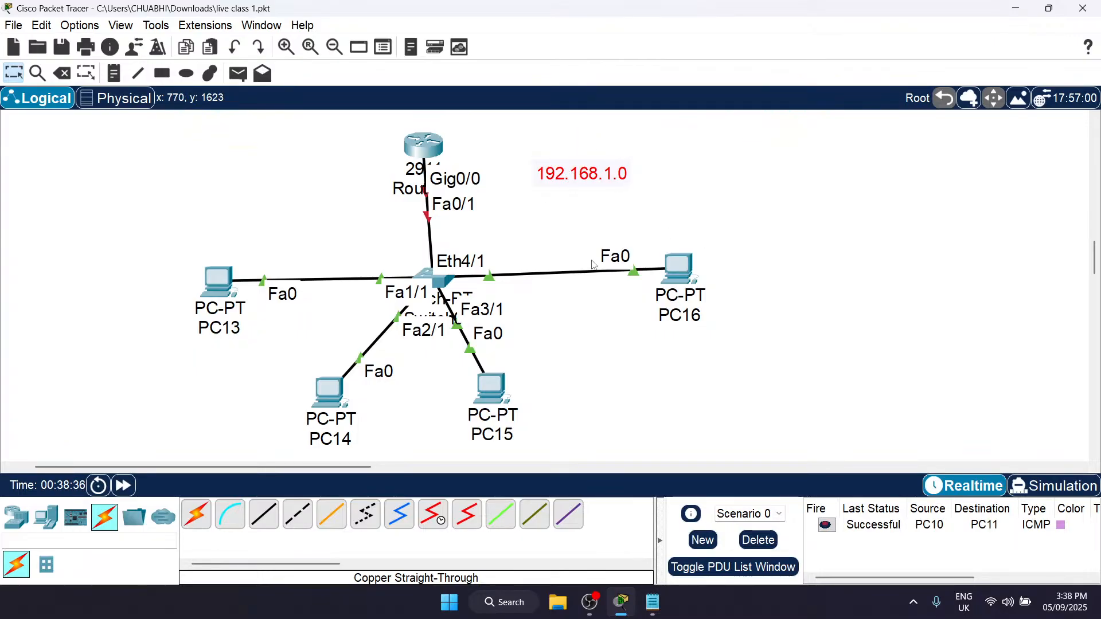
# Step: Add a note reading 192.168.1.1 beside the router as its address
pyautogui.press('n')
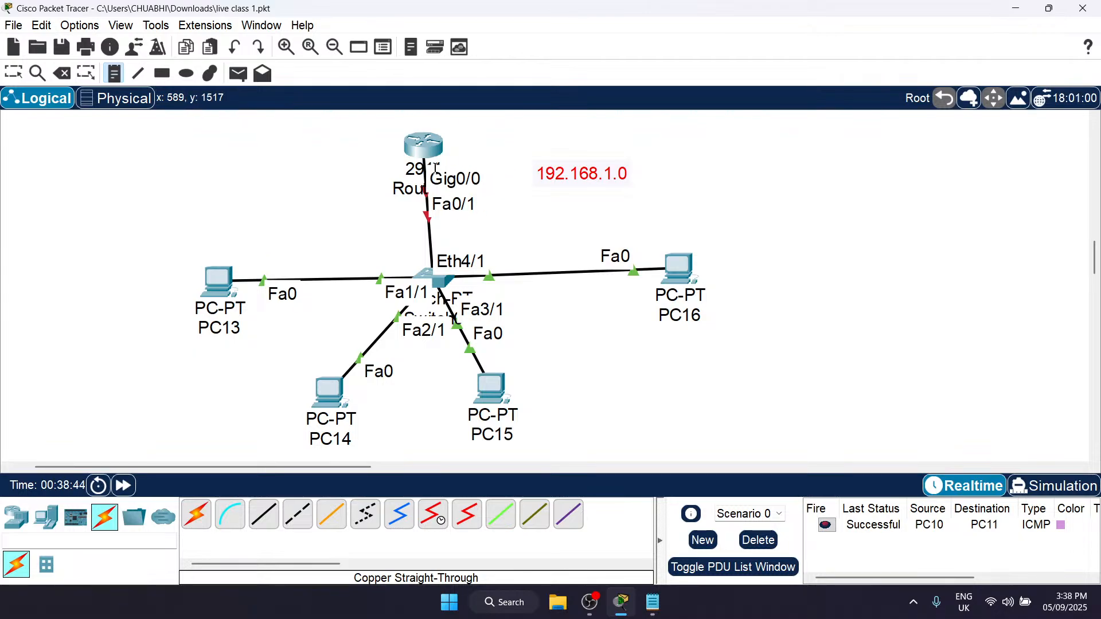
pyautogui.click(462, 152)
pyautogui.write('192.168')
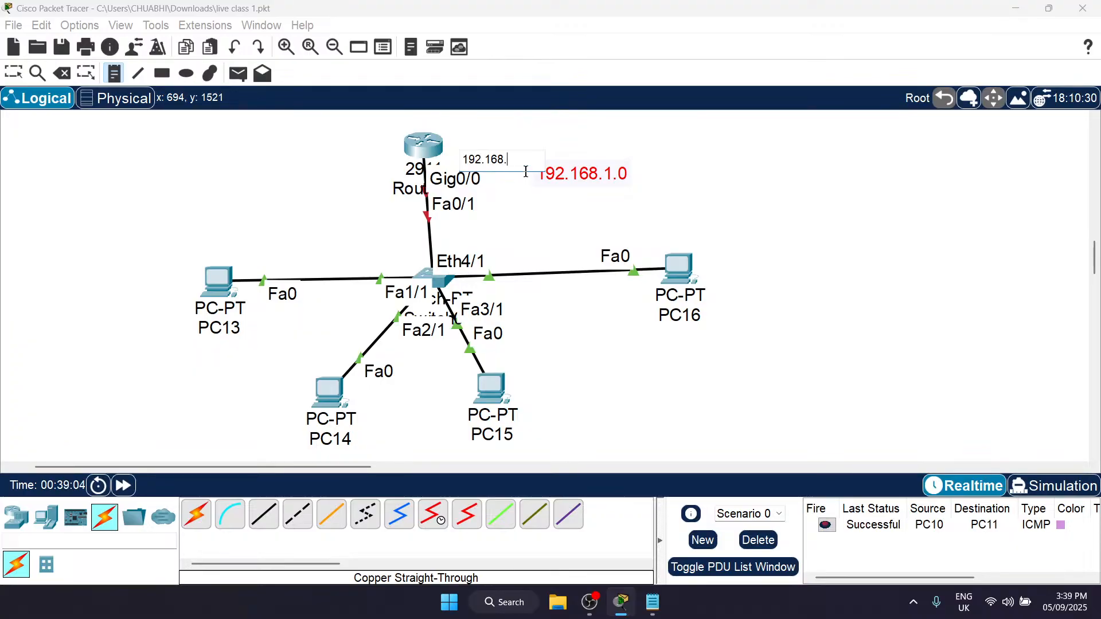
pyautogui.write('.1')
# Step: Add address notes reading 192.168.1.2 below PC13 and 192.168.1.3 below PC14
pyautogui.click(200, 356)
pyautogui.write('192.168.1.2')
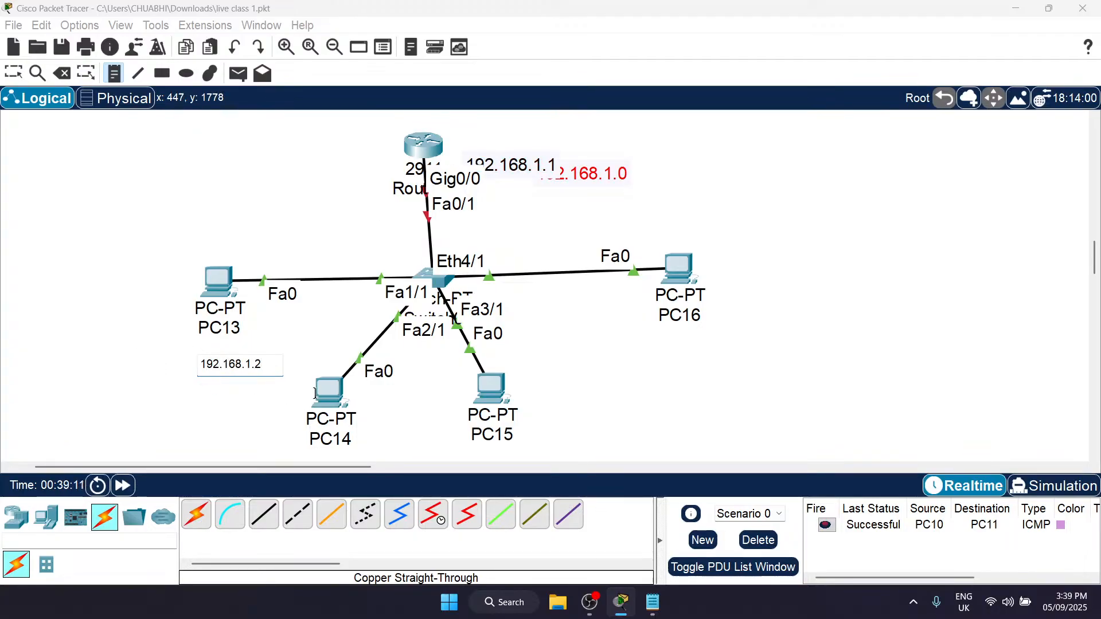
pyautogui.scroll(-1, 320, 394)
pyautogui.scroll(-1, 319, 394)
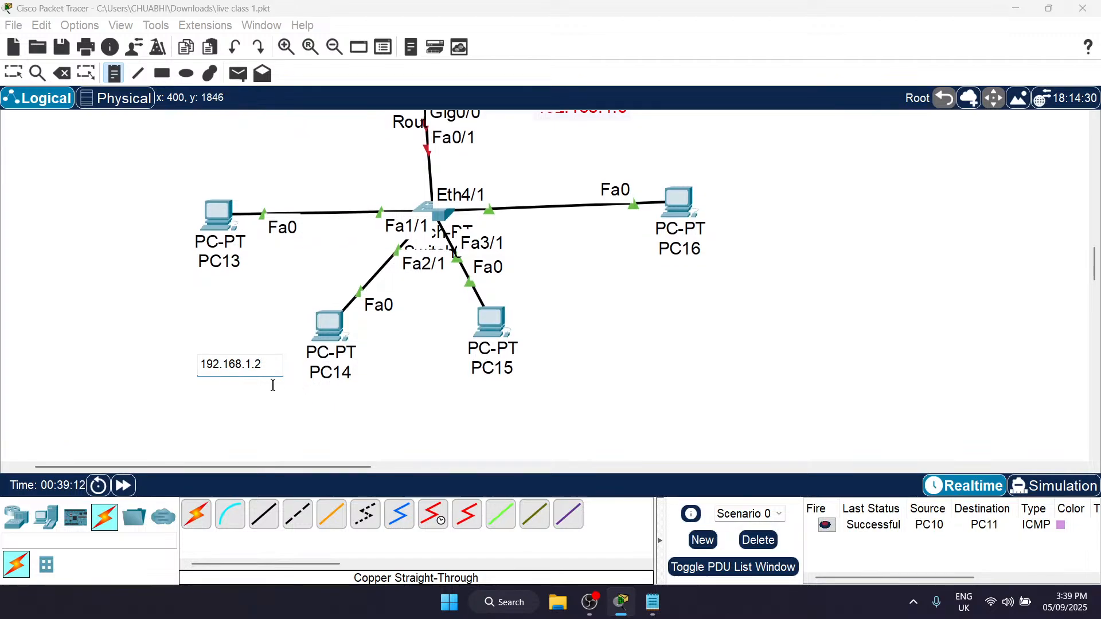
pyautogui.click(271, 400)
pyautogui.click(271, 400)
pyautogui.write('192.168.1.')
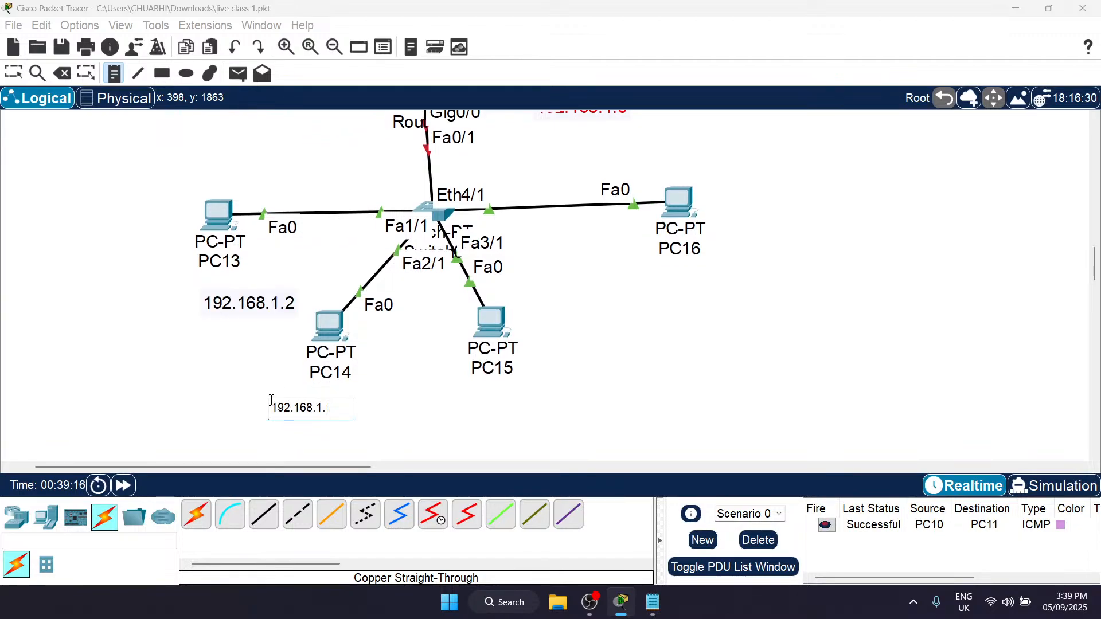
# Step: Add address notes reading 192.168.1.4 below PC15 and 192.168.1.5 below PC16, and leave note placement
pyautogui.click(447, 403)
pyautogui.click(448, 402)
pyautogui.write('192.168.1.4')
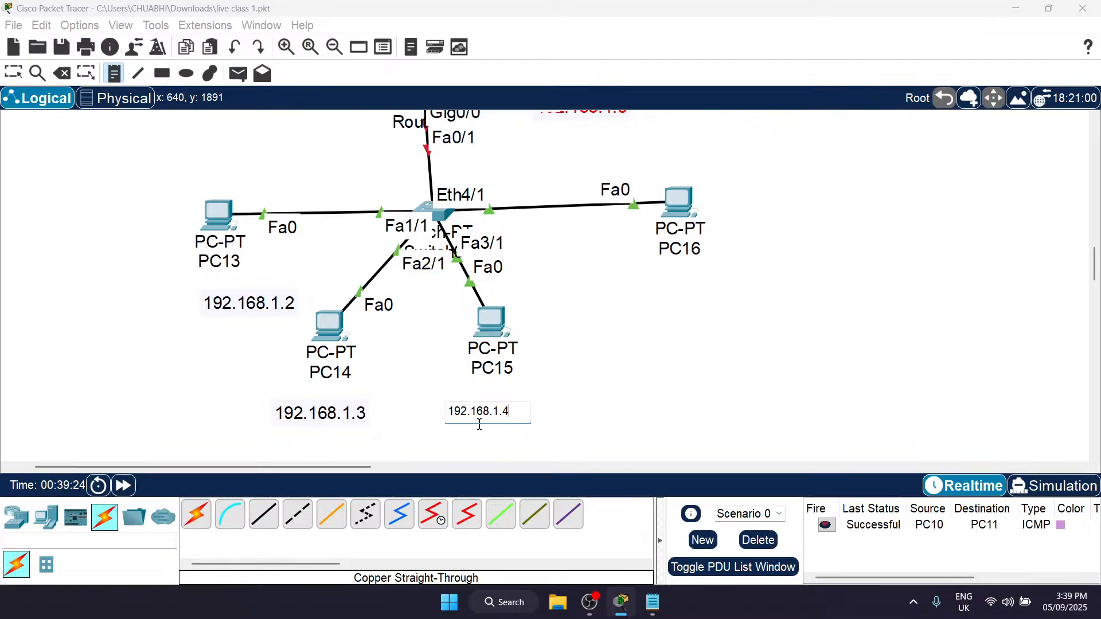
pyautogui.click(631, 277)
pyautogui.write('192.168.1.')
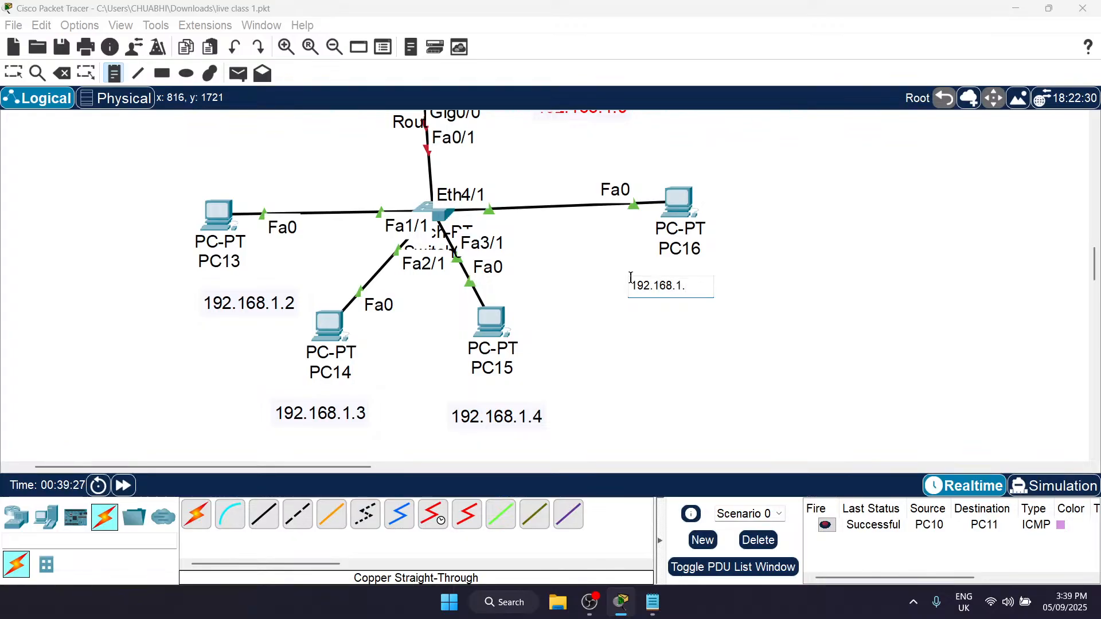
pyautogui.press('Escape')
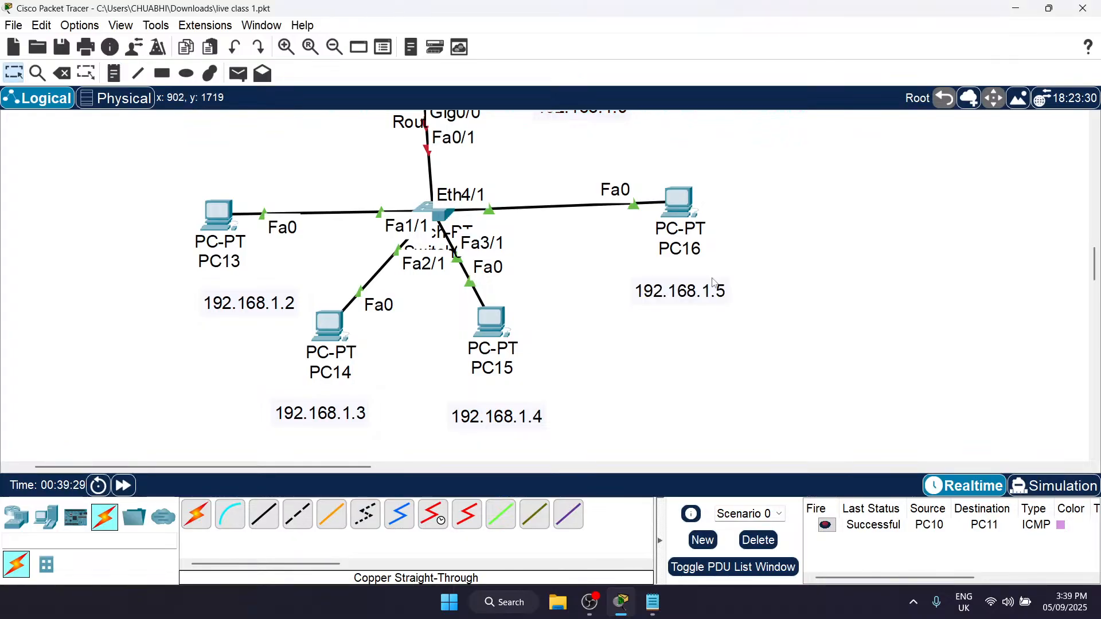
# Step: Look through the available router and switch models in the network device categories
pyautogui.scroll(3, 450, 269)
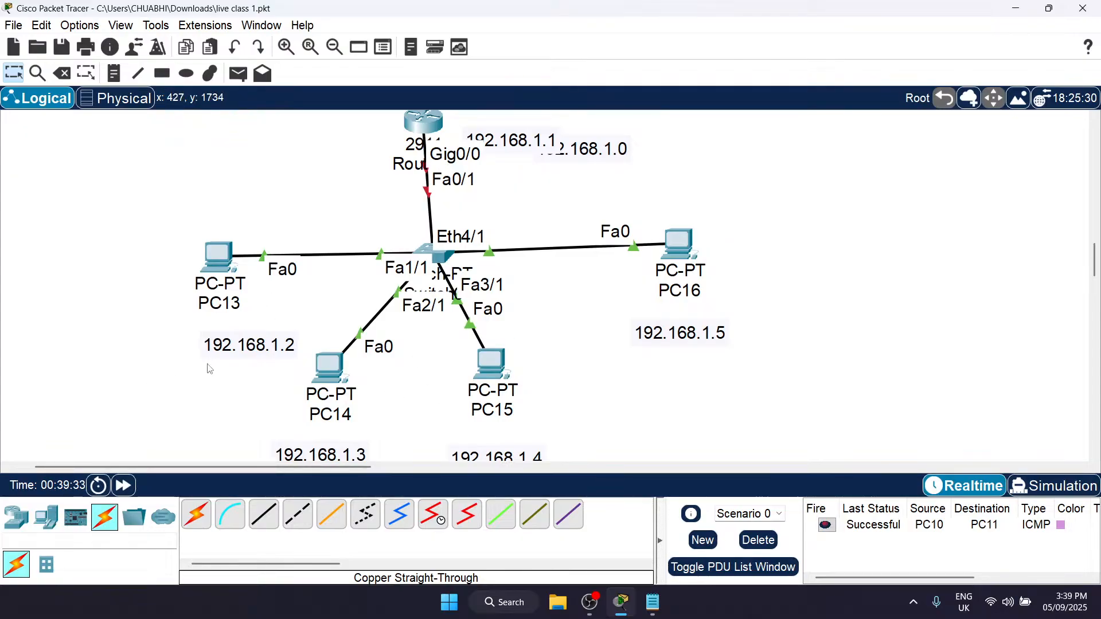
pyautogui.click(8, 526)
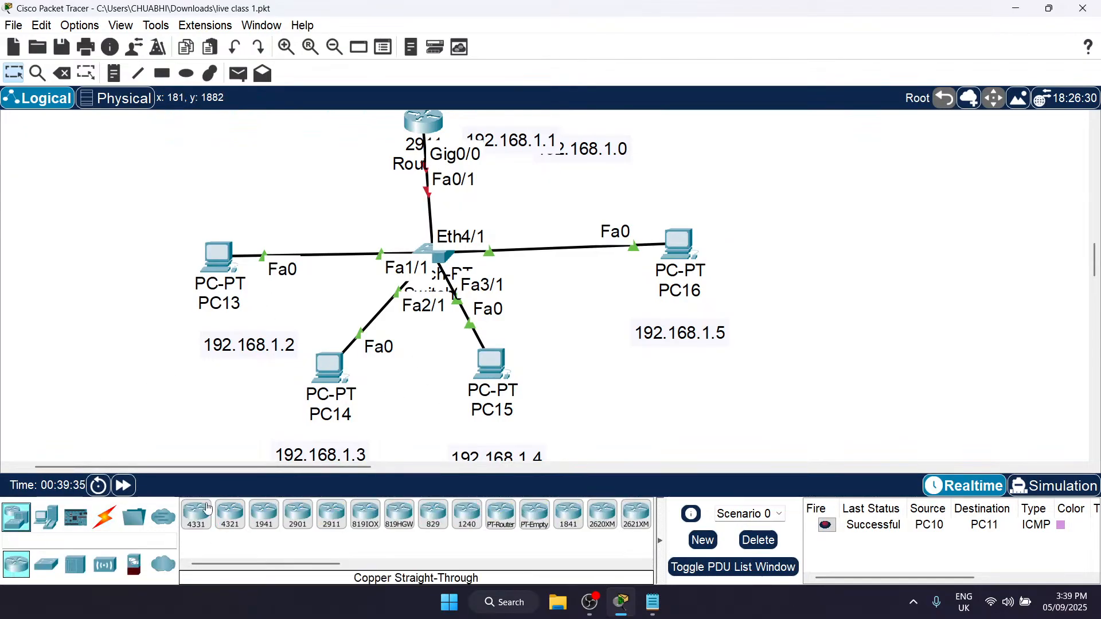
pyautogui.click(47, 565)
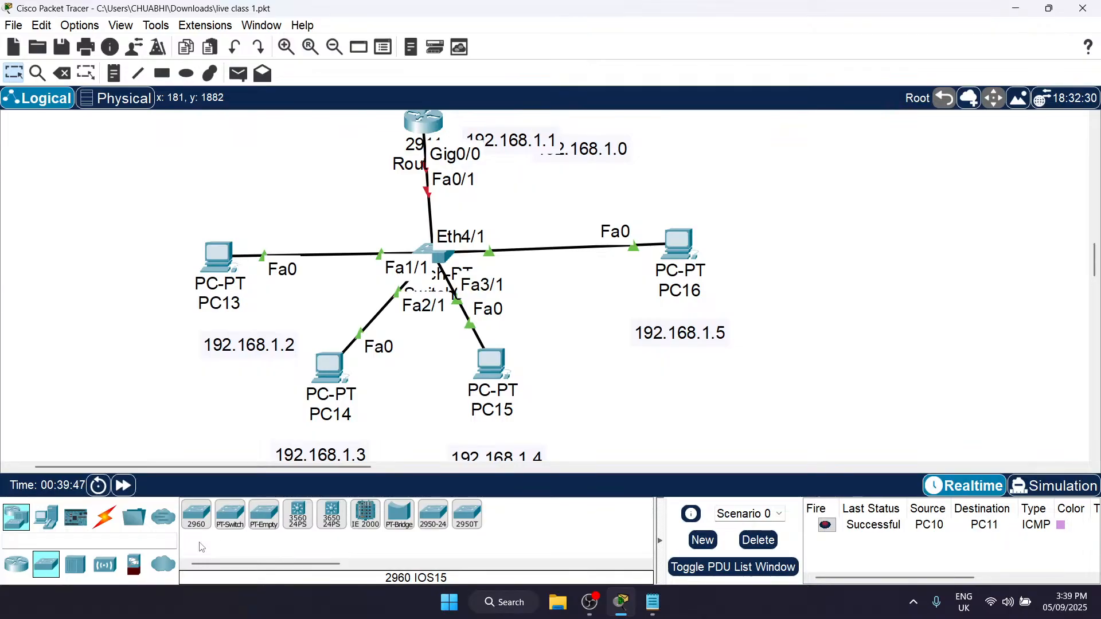
# Step: Move the router higher above Switch0 and move the 192.168.1.0 note clear of the 192.168.1.1 note
pyautogui.scroll(3, 436, 218)
pyautogui.moveTo(439, 217); pyautogui.dragTo(445, 170)
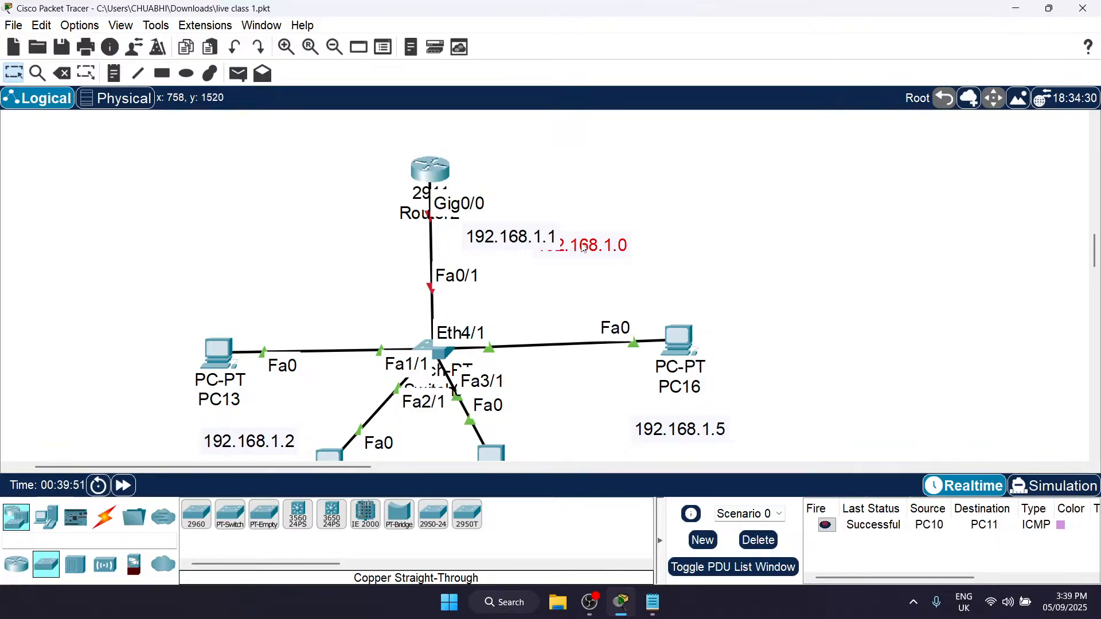
pyautogui.moveTo(584, 247); pyautogui.dragTo(644, 269)
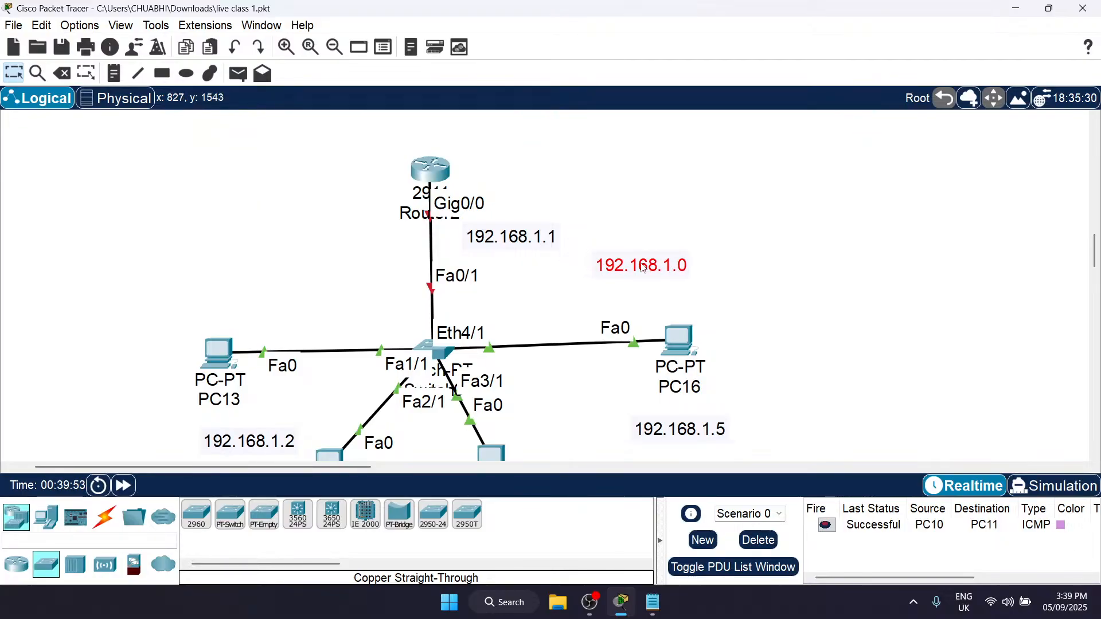
# Step: Move the 192.168.1.1 note up beside the router's Gig0/0 port label
pyautogui.moveTo(576, 210); pyautogui.dragTo(717, 299)
pyautogui.click(733, 304)
pyautogui.scroll(-1, 733, 305)
pyautogui.scroll(-1, 736, 309)
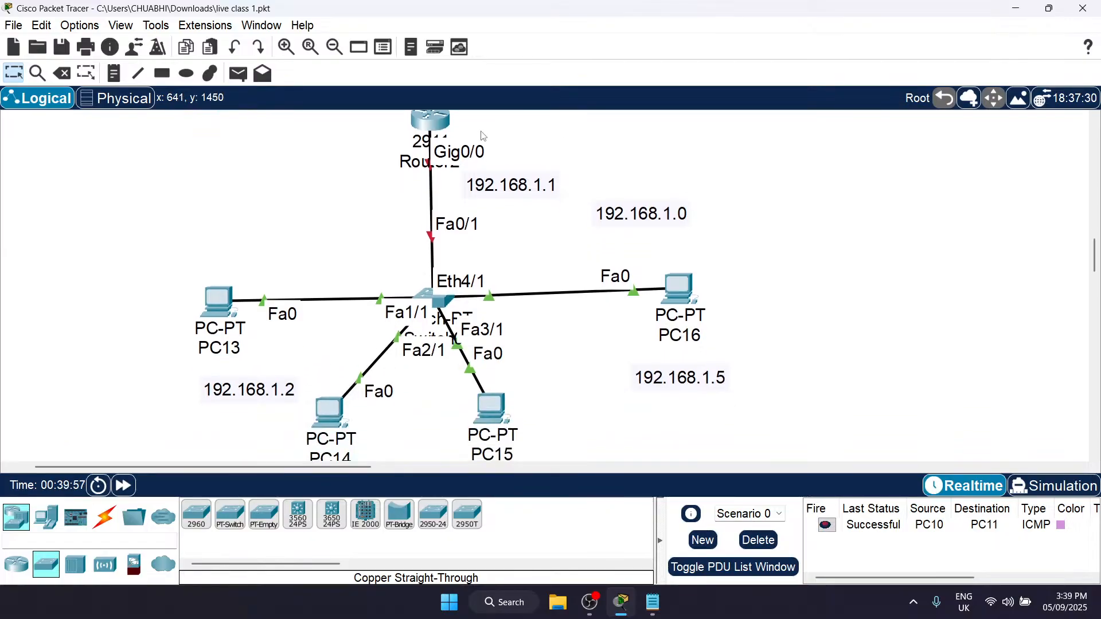
pyautogui.scroll(1, 483, 136)
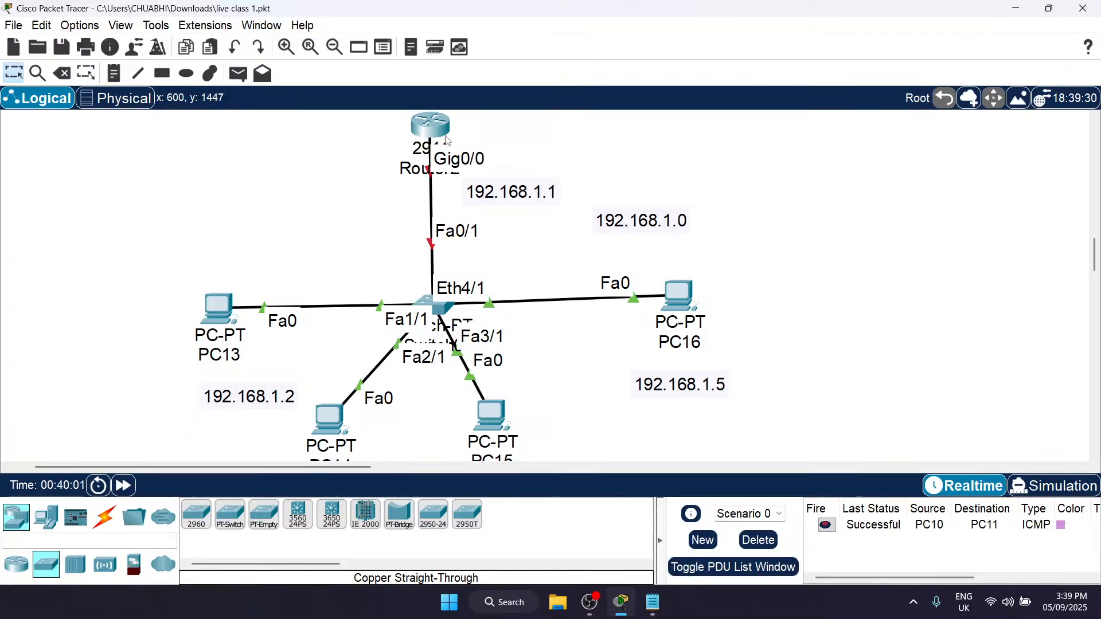
pyautogui.moveTo(511, 191); pyautogui.dragTo(544, 158)
pyautogui.click(504, 190)
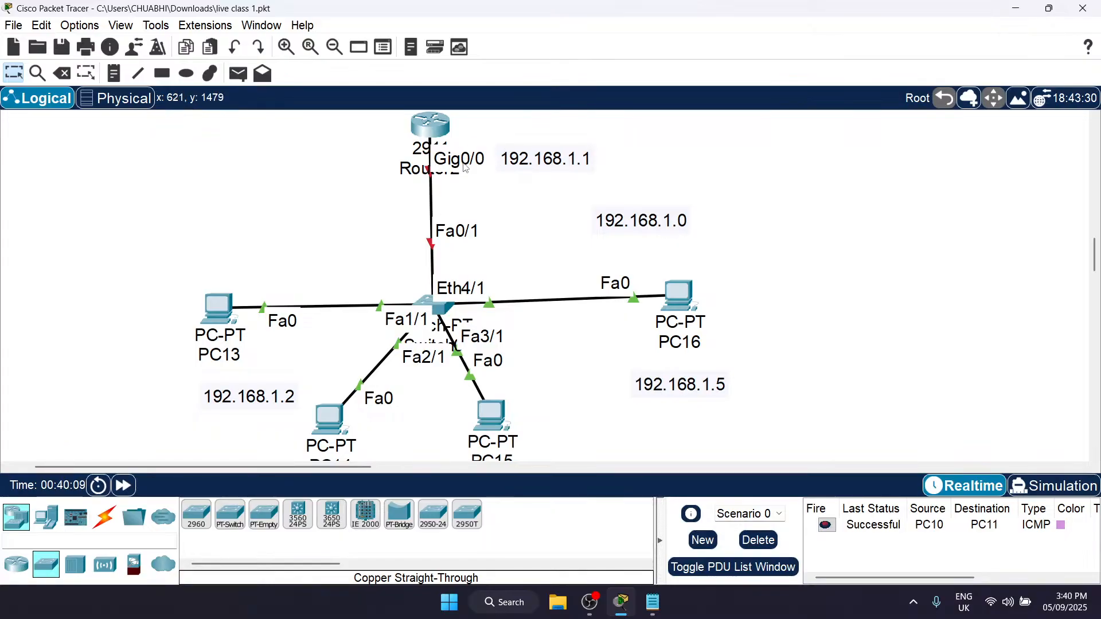
pyautogui.click(430, 137)
pyautogui.moveTo(490, 73); pyautogui.dragTo(722, 93)
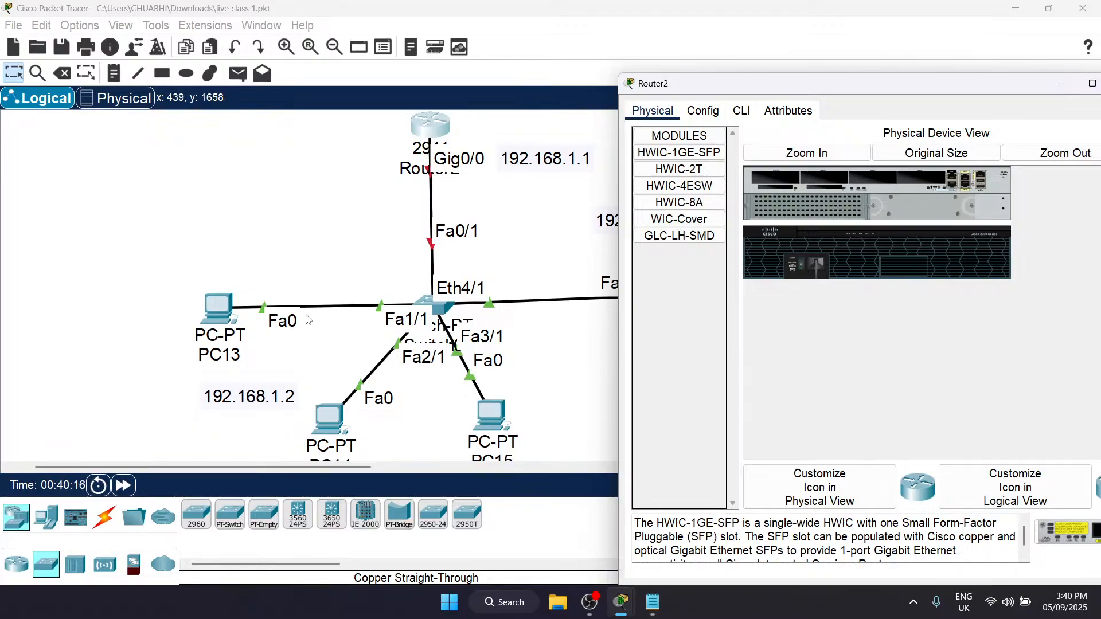
pyautogui.moveTo(834, 94); pyautogui.dragTo(707, 93)
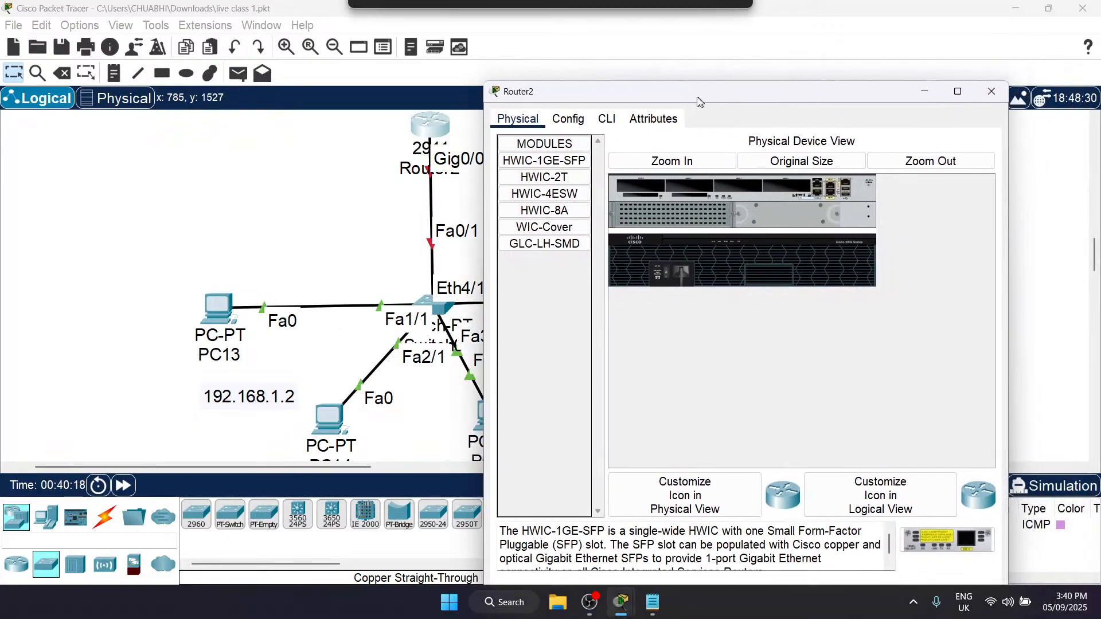
pyautogui.click(990, 91)
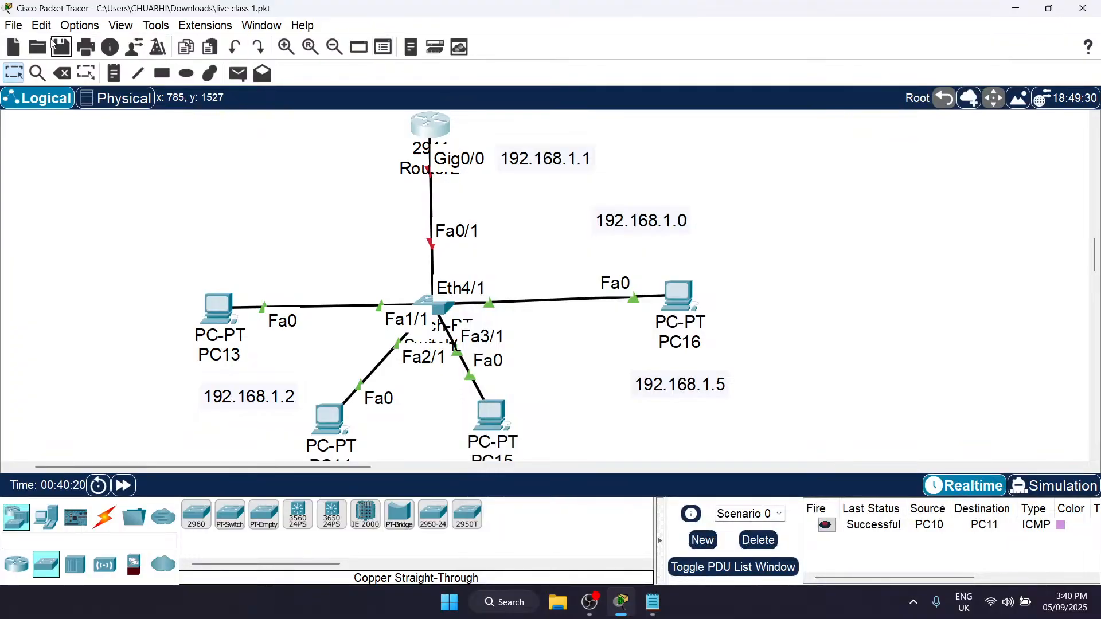
# Step: Review the interface preferences that control port labels in the logical workspace
pyautogui.click(81, 26)
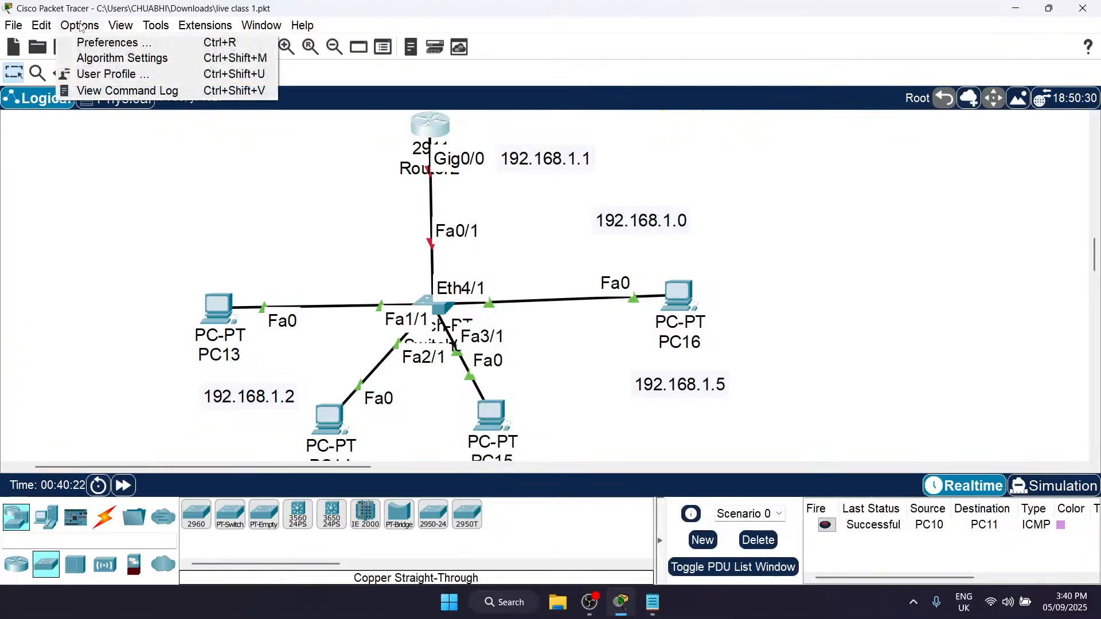
pyautogui.click(111, 46)
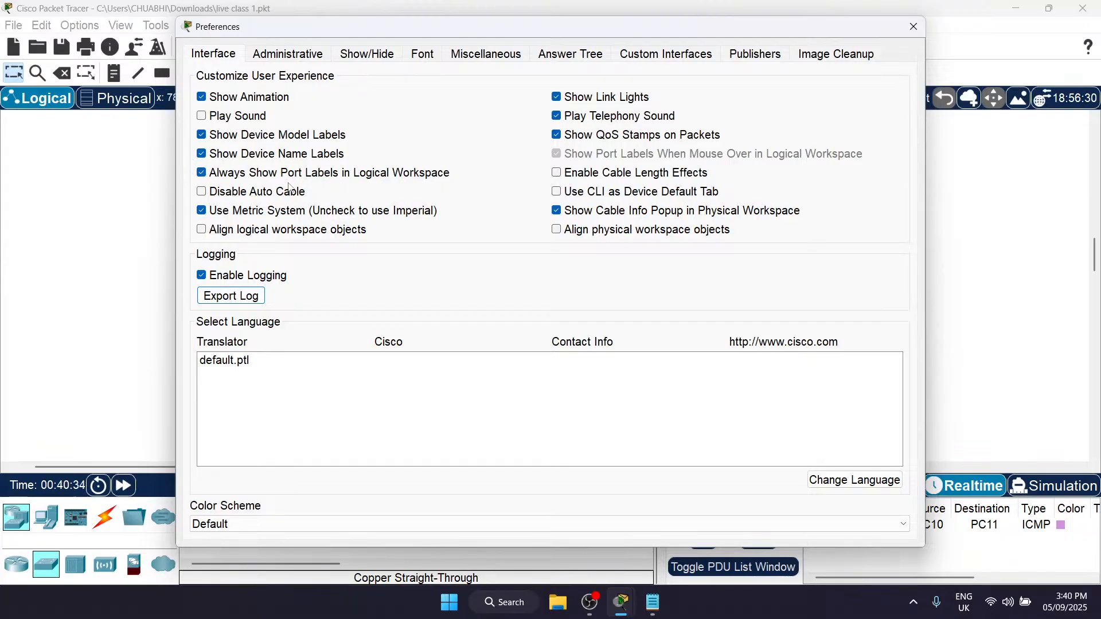
pyautogui.click(914, 26)
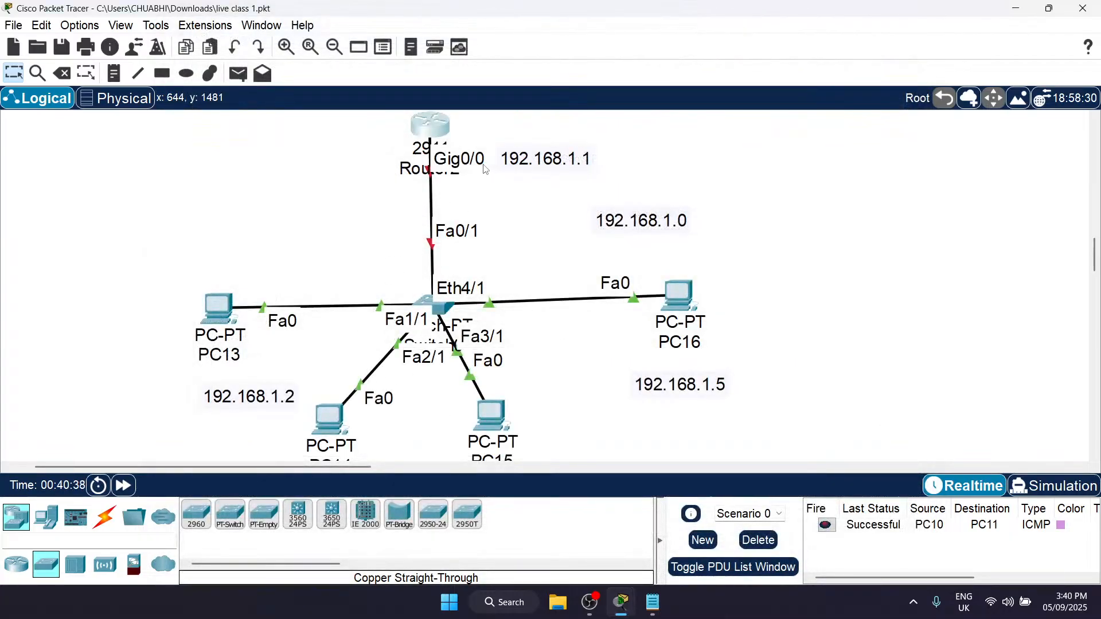
# Step: Open the GigabitEthernet0/0 interface configuration of Router2, keeping the topology in view
pyautogui.click(438, 138)
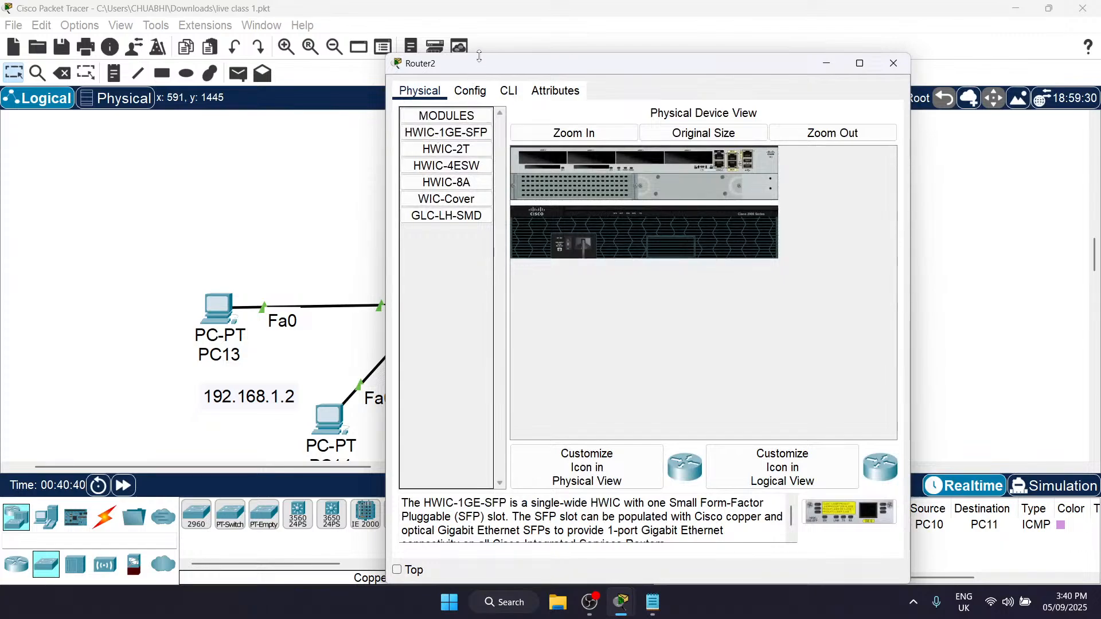
pyautogui.moveTo(486, 39); pyautogui.dragTo(703, 76)
pyautogui.hscroll(4, 499, 210)
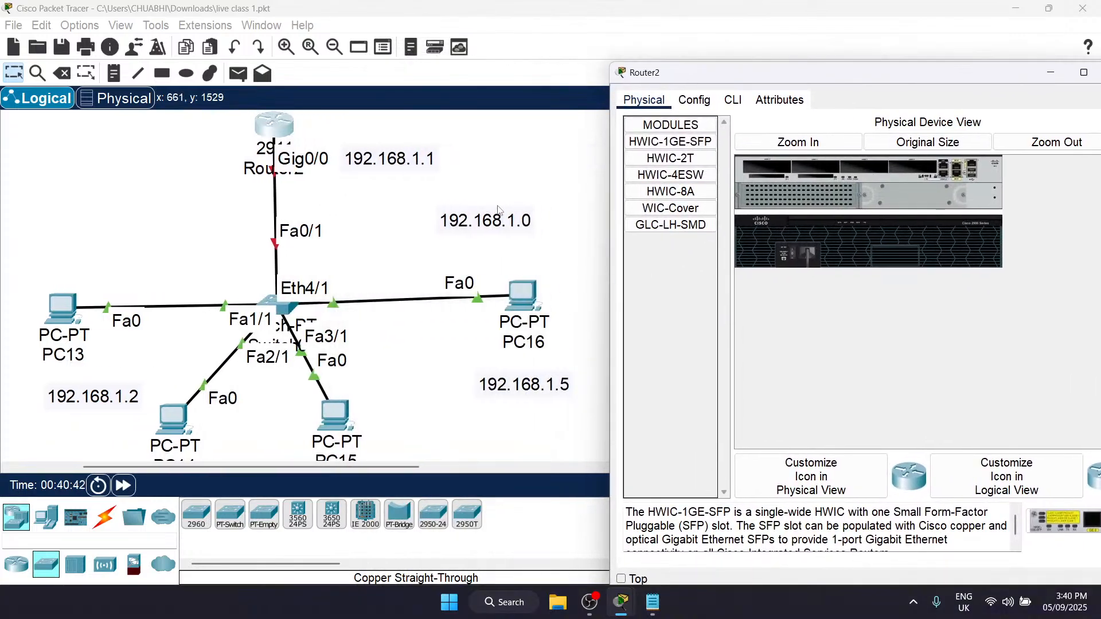
pyautogui.click(733, 100)
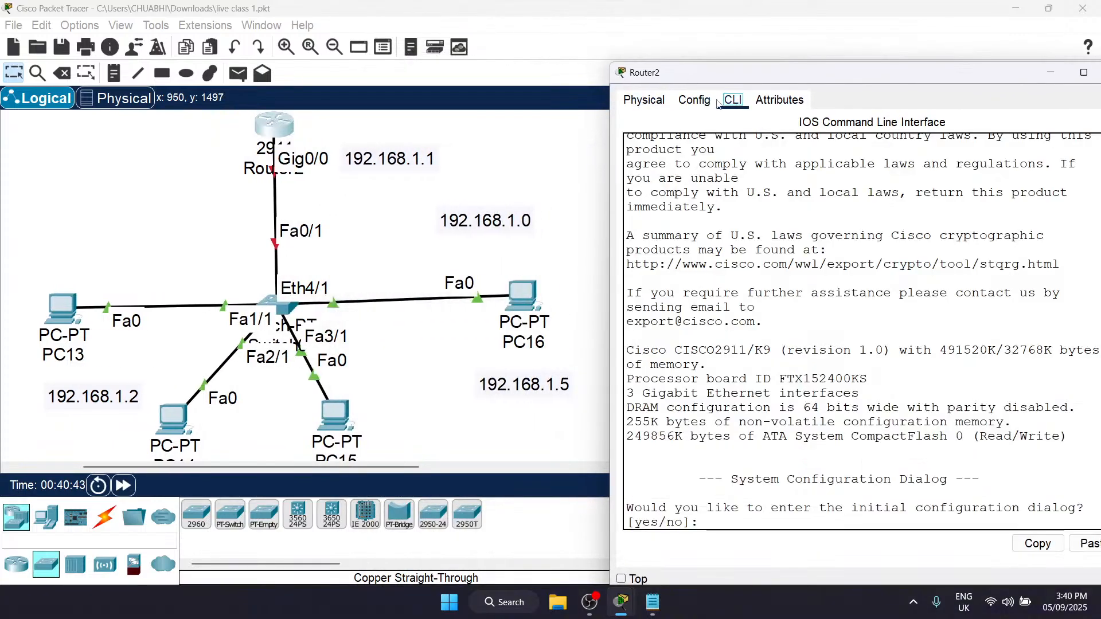
pyautogui.click(694, 100)
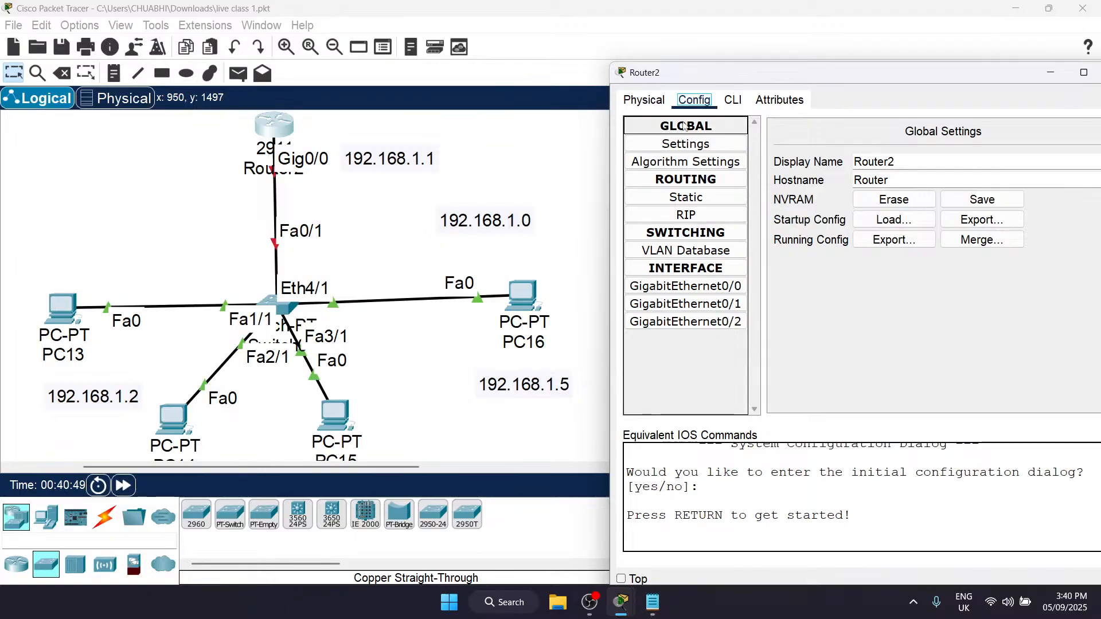
pyautogui.click(733, 100)
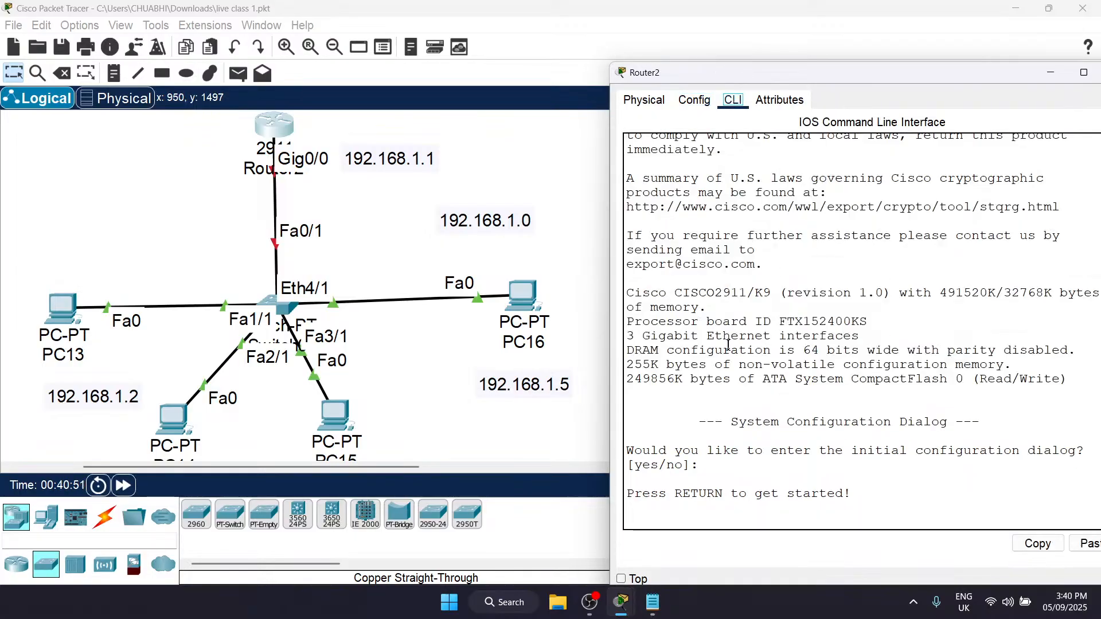
pyautogui.click(696, 101)
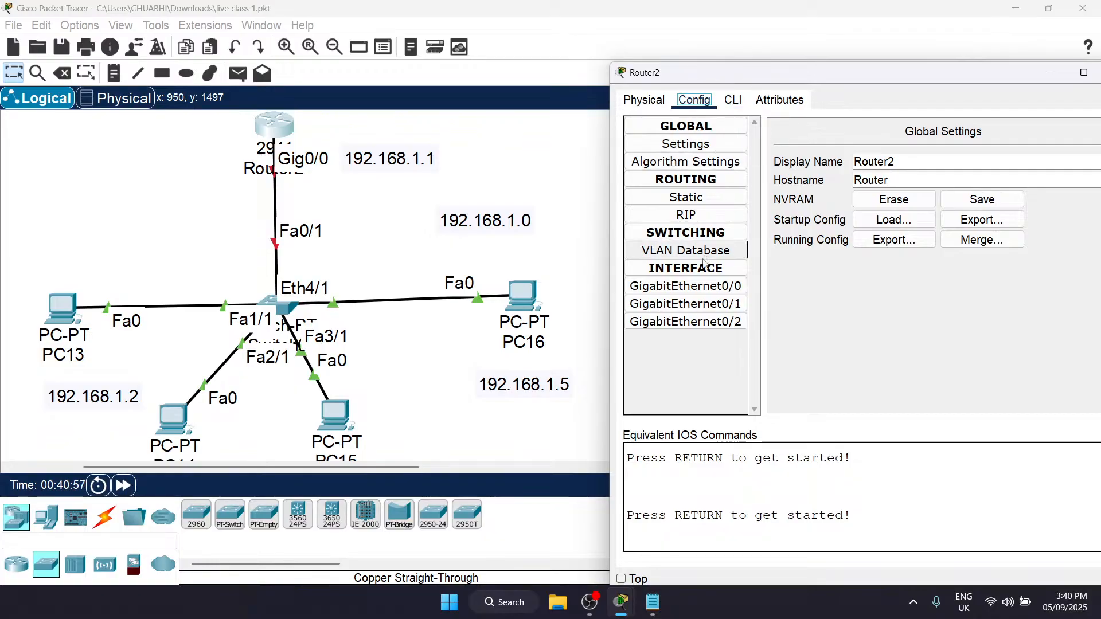
pyautogui.click(697, 287)
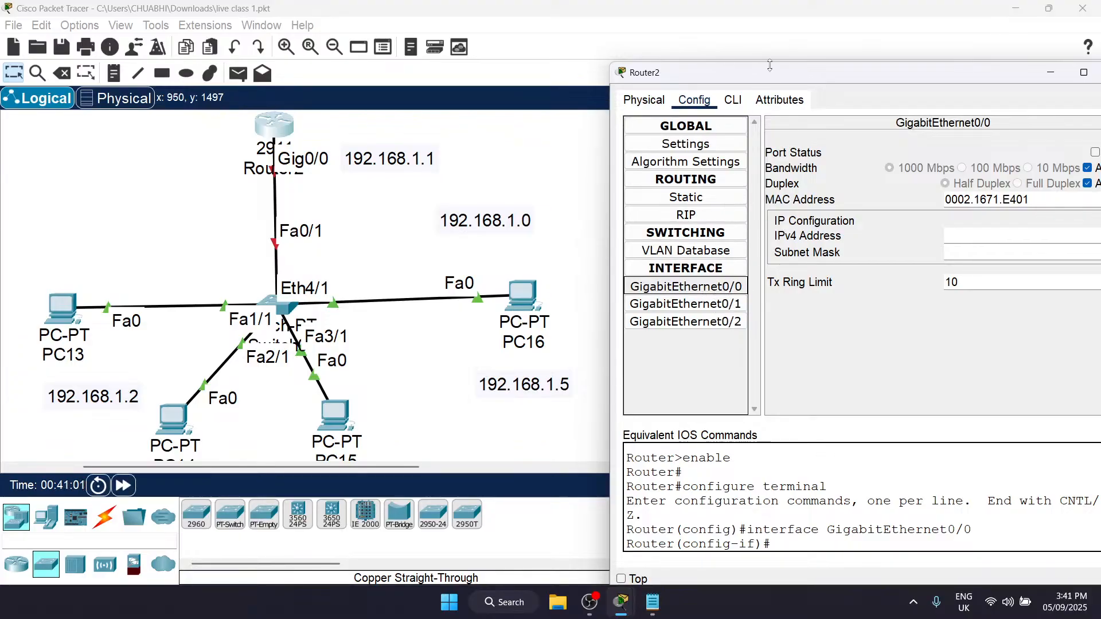
pyautogui.moveTo(772, 81); pyautogui.dragTo(669, 53)
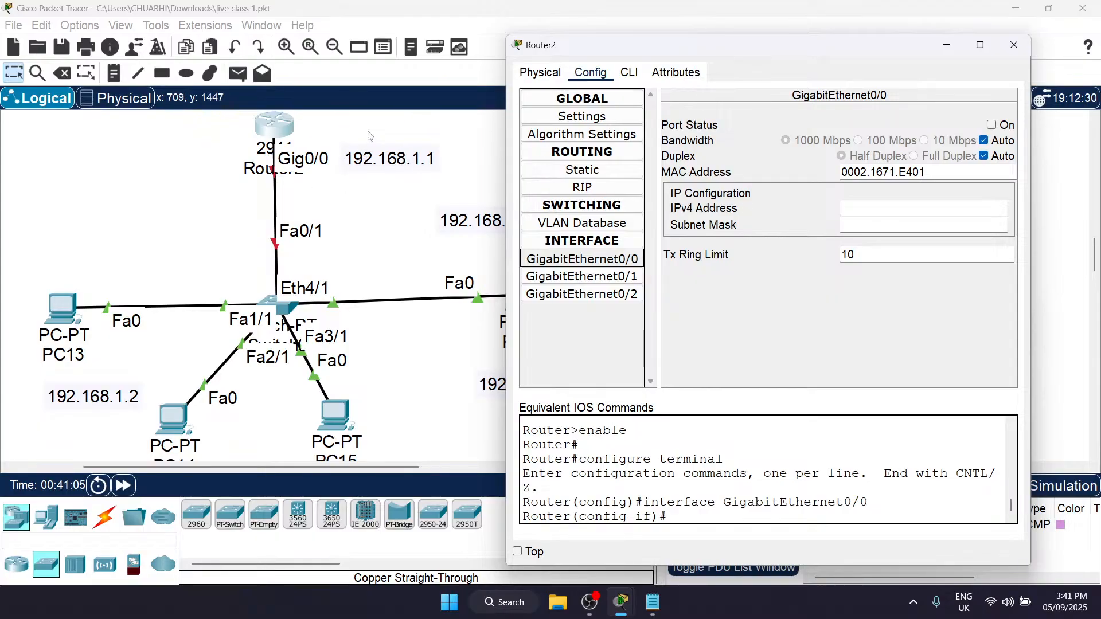
# Step: Give GigabitEthernet0/0 the IPv4 address 192.168.1.1 with mask 255.255.255.0, turn the port on and close the router window
pyautogui.click(853, 208)
pyautogui.write('19')
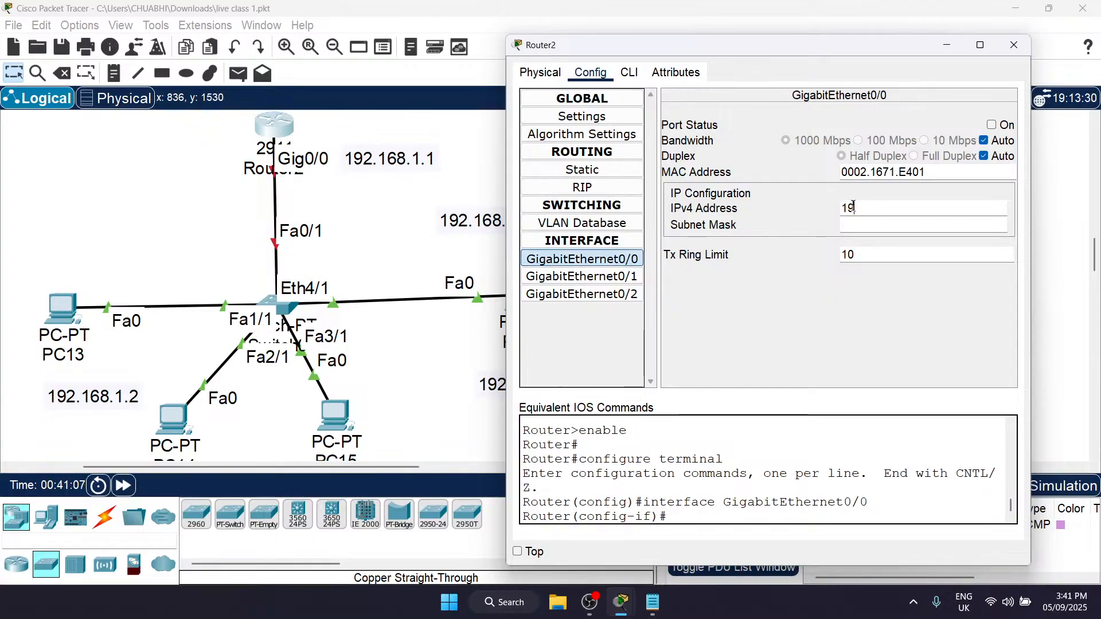
pyautogui.write('2.168.1.1')
pyautogui.click(935, 225)
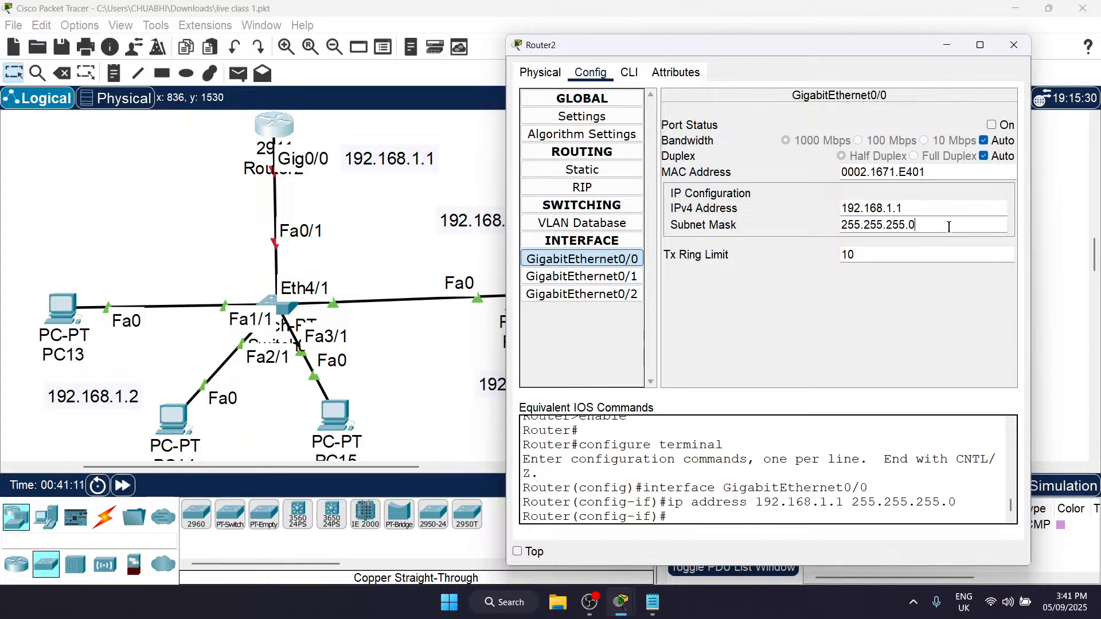
pyautogui.click(993, 125)
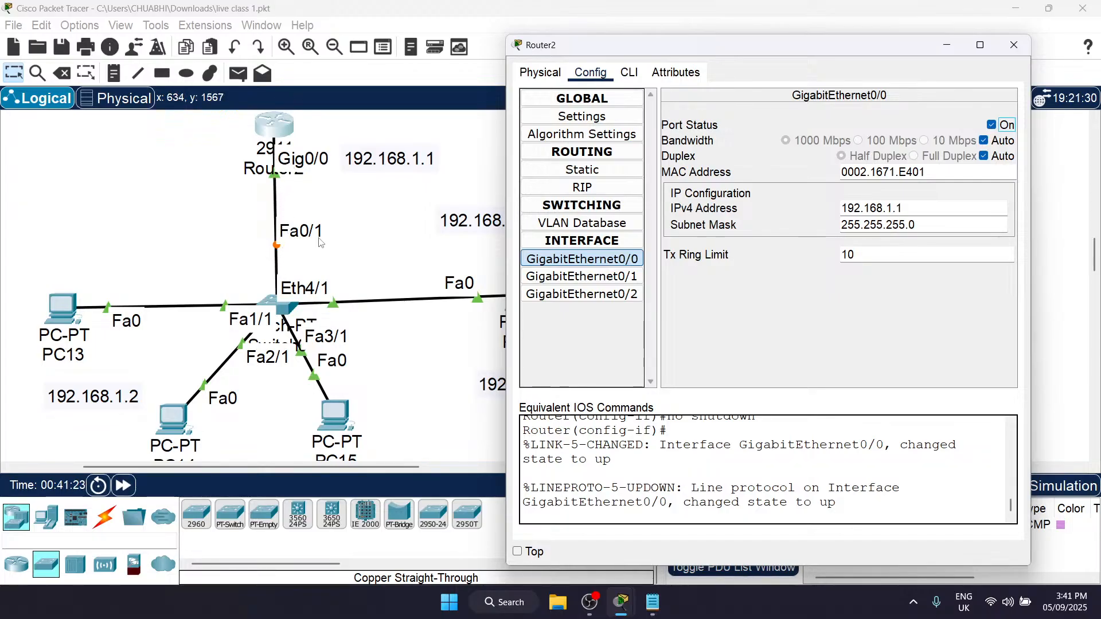
pyautogui.click(1014, 44)
# Step: Set PC13's static IPv4 address to 192.168.1.2, select the whole address for copying and close its window
pyautogui.scroll(-1, 353, 278)
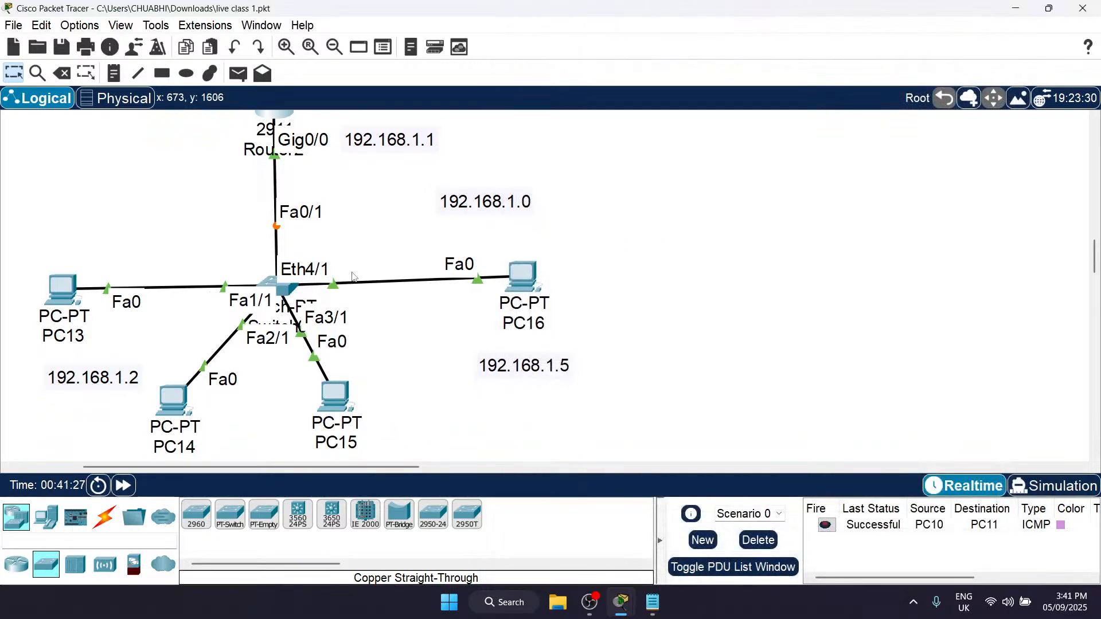
pyautogui.hscroll(-5, 354, 277)
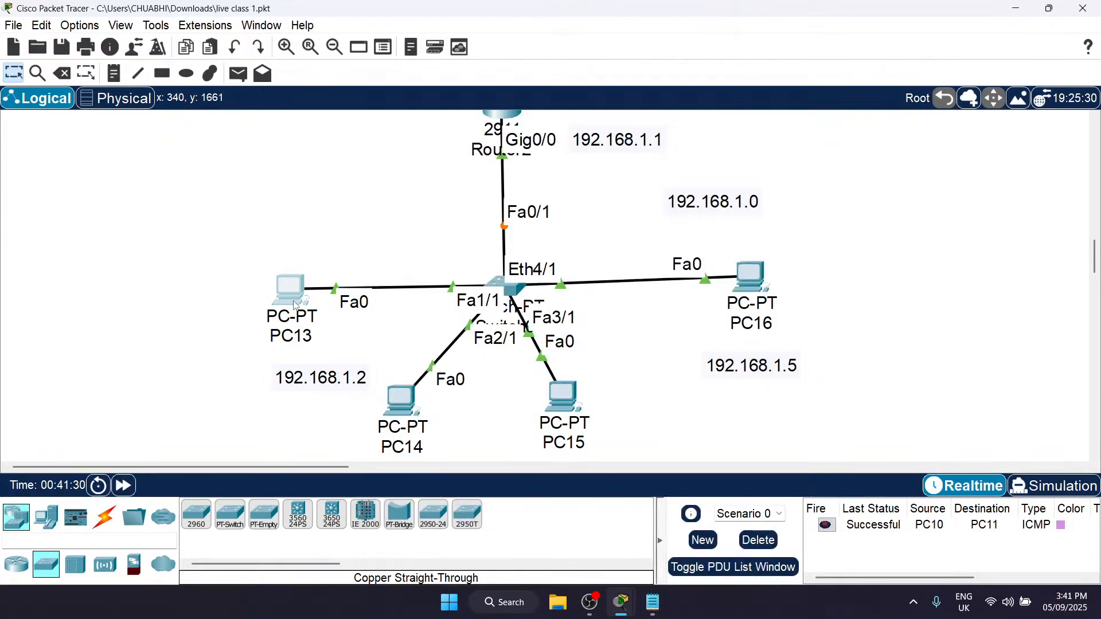
pyautogui.click(295, 305)
pyautogui.click(522, 93)
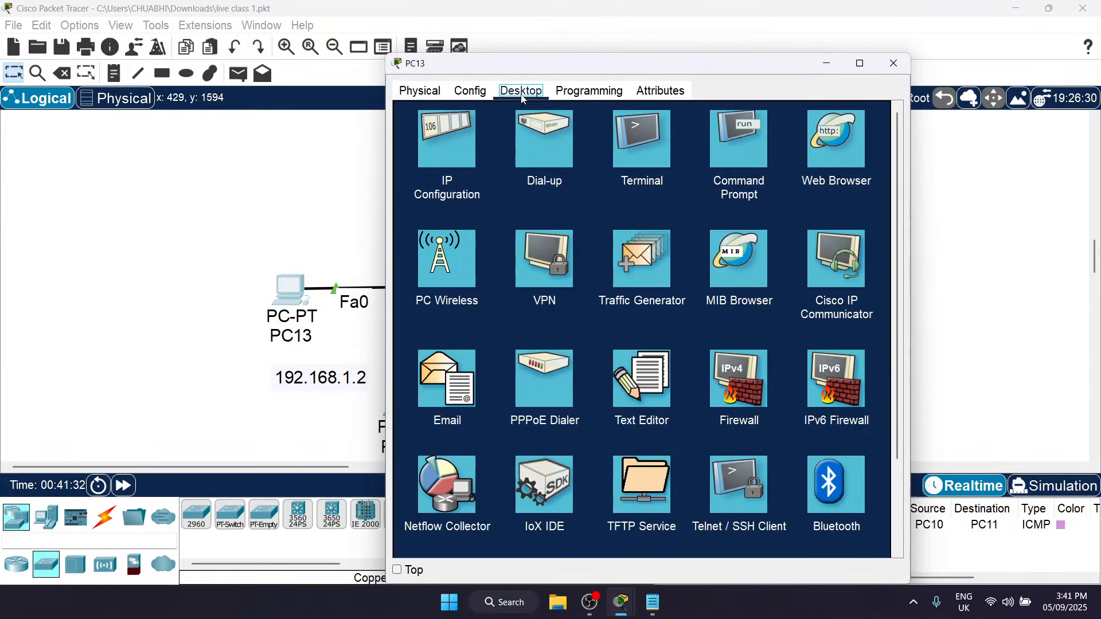
pyautogui.click(475, 133)
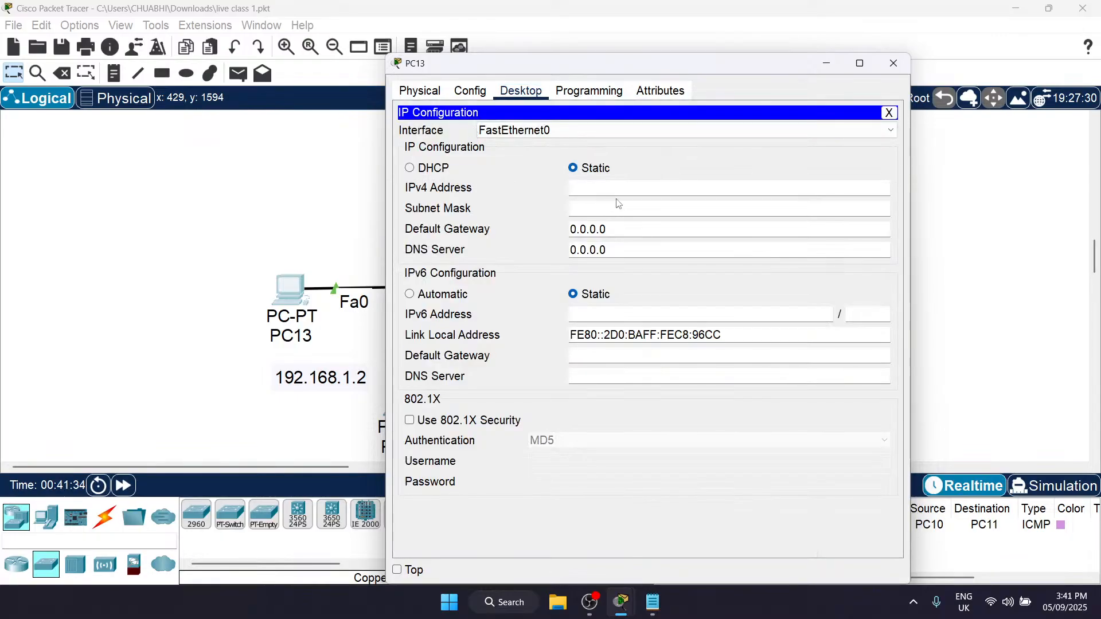
pyautogui.click(631, 186)
pyautogui.write('192.168.1.2')
pyautogui.hotkey('ctrl', 'a')
pyautogui.hotkey('ctrl', 'c')
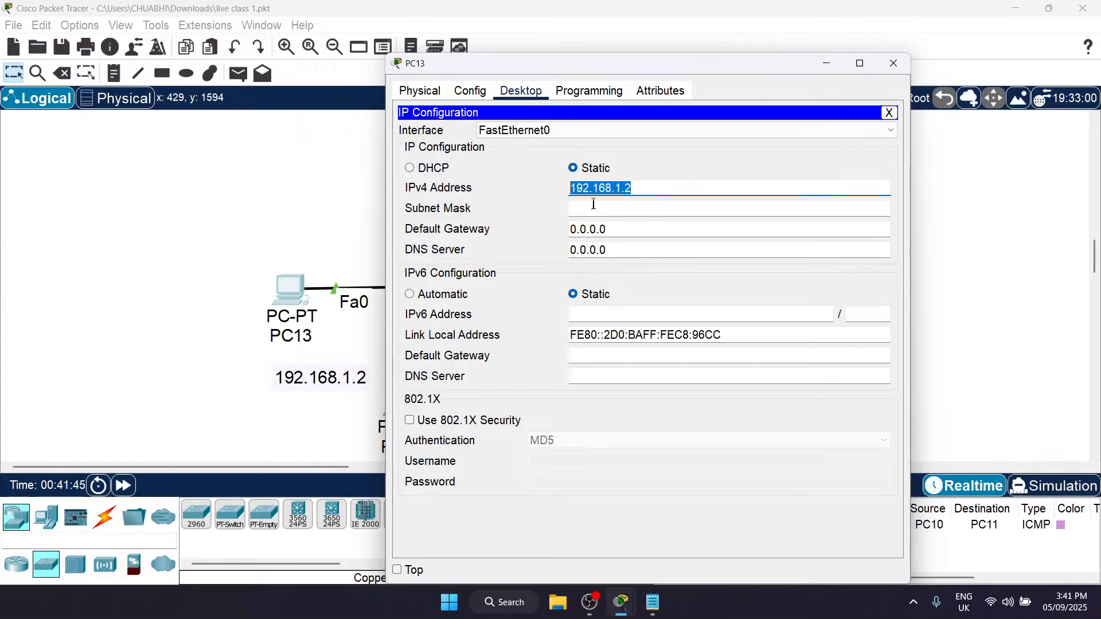
pyautogui.click(893, 63)
# Step: Open the IP configuration of PC14
pyautogui.click(395, 403)
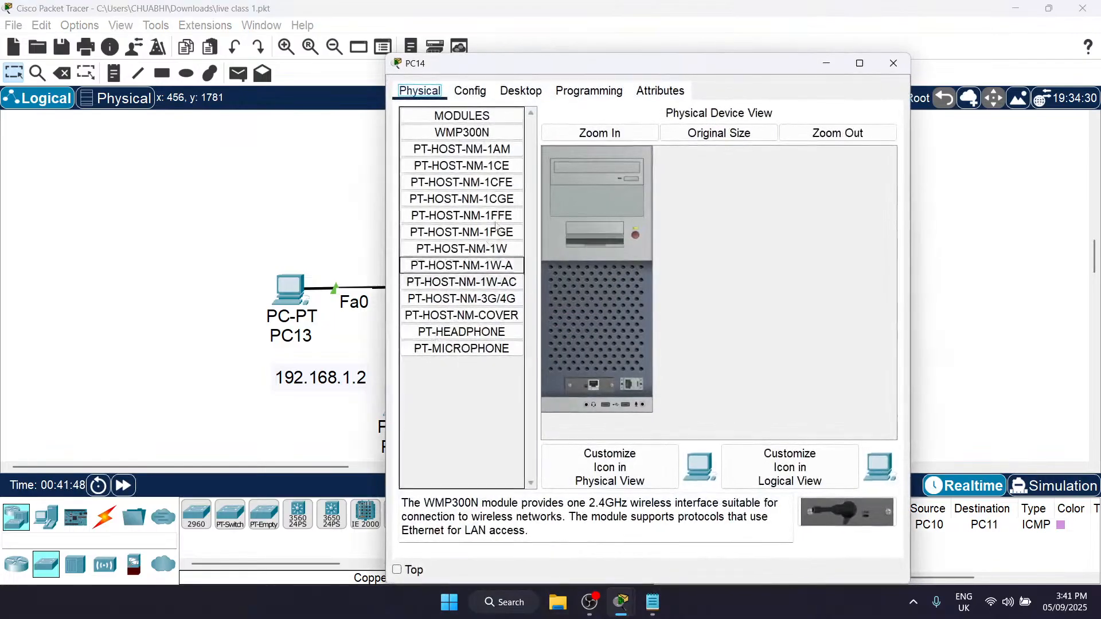
pyautogui.click(514, 91)
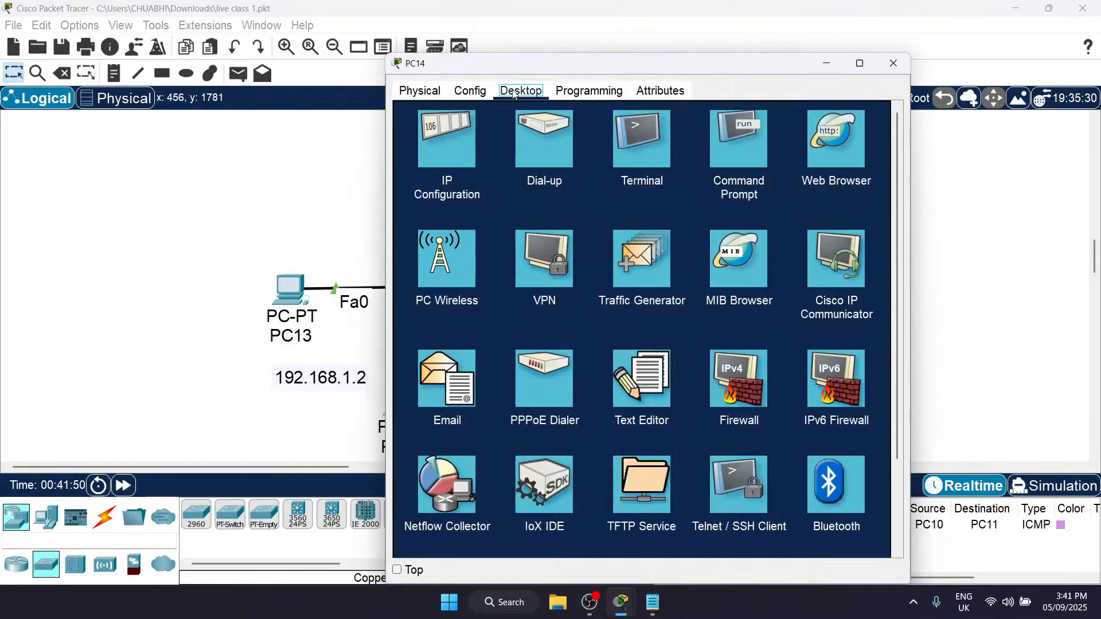
pyautogui.click(478, 122)
# Step: Try to assign PC14 the IPv4 address 192.168.1.2
pyautogui.write('192.168.1.2')
pyautogui.click(618, 214)
pyautogui.write('192.168.1.2')
pyautogui.press('BackSpace')
pyautogui.press('BackSpace')
pyautogui.press('BackSpace')
pyautogui.press('BackSpace')
pyautogui.press('BackSpace')
pyautogui.press('BackSpace')
pyautogui.press('BackSpace')
pyautogui.press('BackSpace')
pyautogui.press('BackSpace')
pyautogui.press('BackSpace')
pyautogui.press('BackSpace')
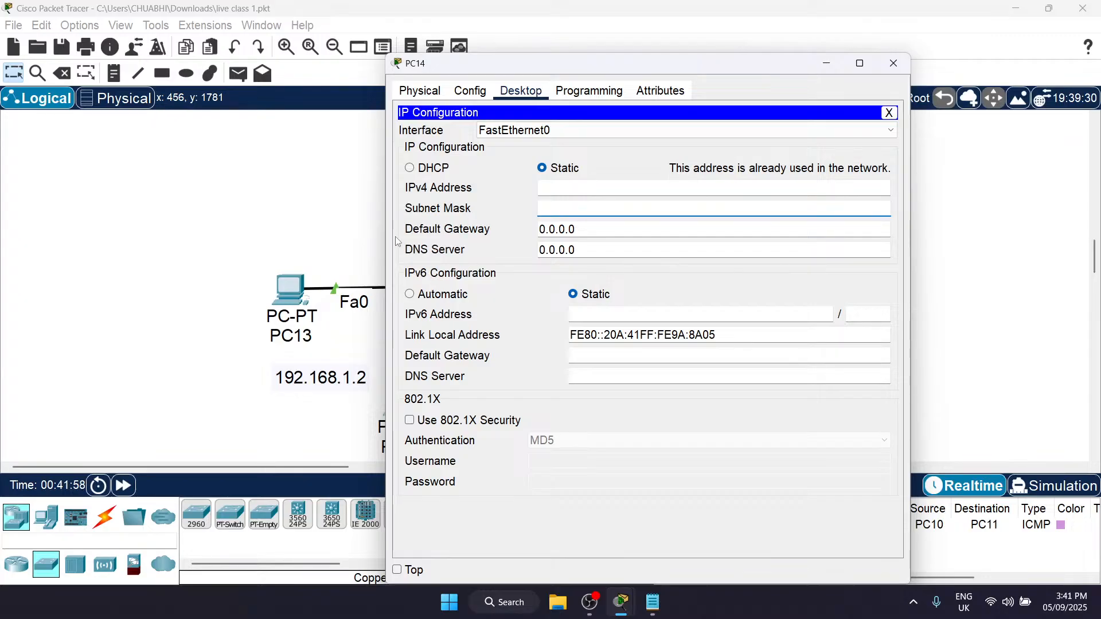
# Step: Set PC14's IPv4 address to 192.168.1.3 with subnet mask 255.255.255.0
pyautogui.click(570, 190)
pyautogui.hotkey('ctrl', 'v')
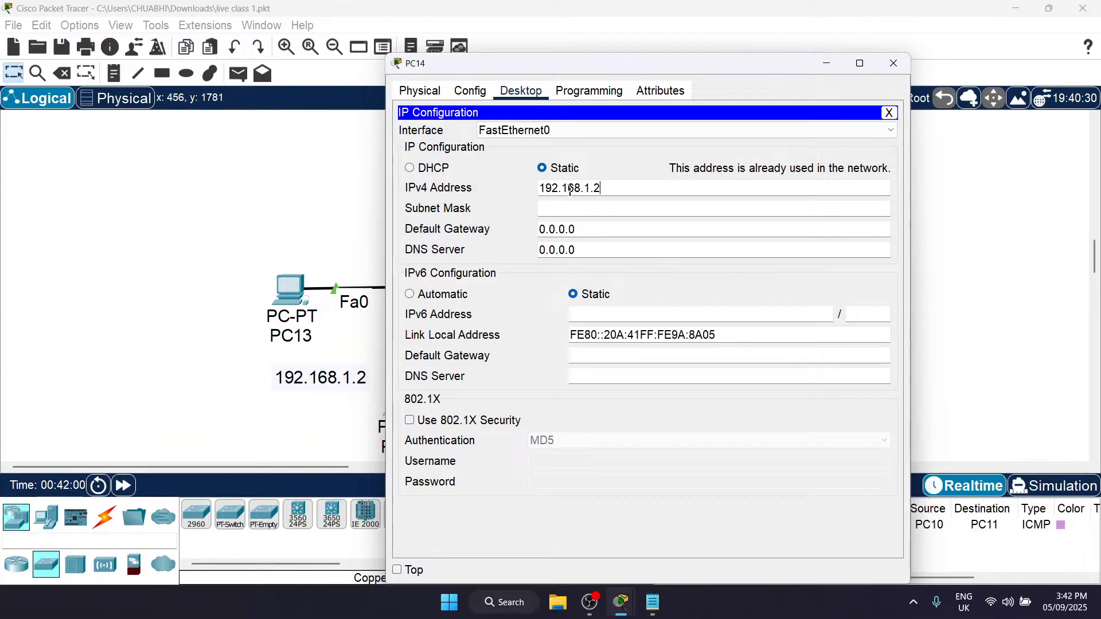
pyautogui.click(613, 203)
# Step: Select PC14's default gateway value and compare the field with the router's address note in the topology
pyautogui.click(593, 233)
pyautogui.moveTo(593, 234); pyautogui.dragTo(482, 235)
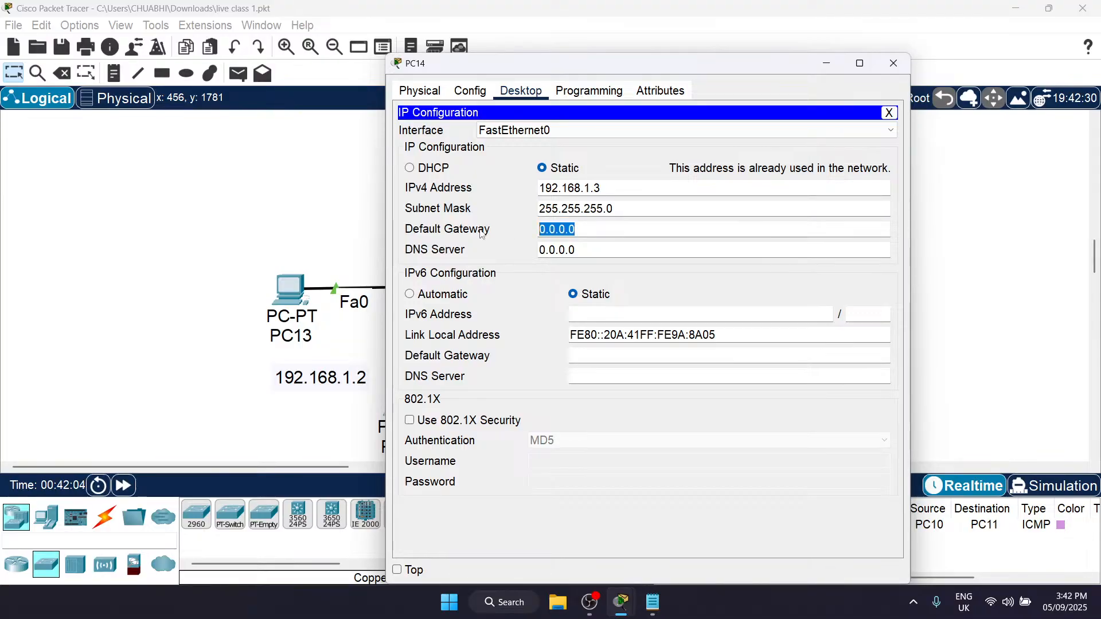
pyautogui.moveTo(482, 71); pyautogui.dragTo(807, 109)
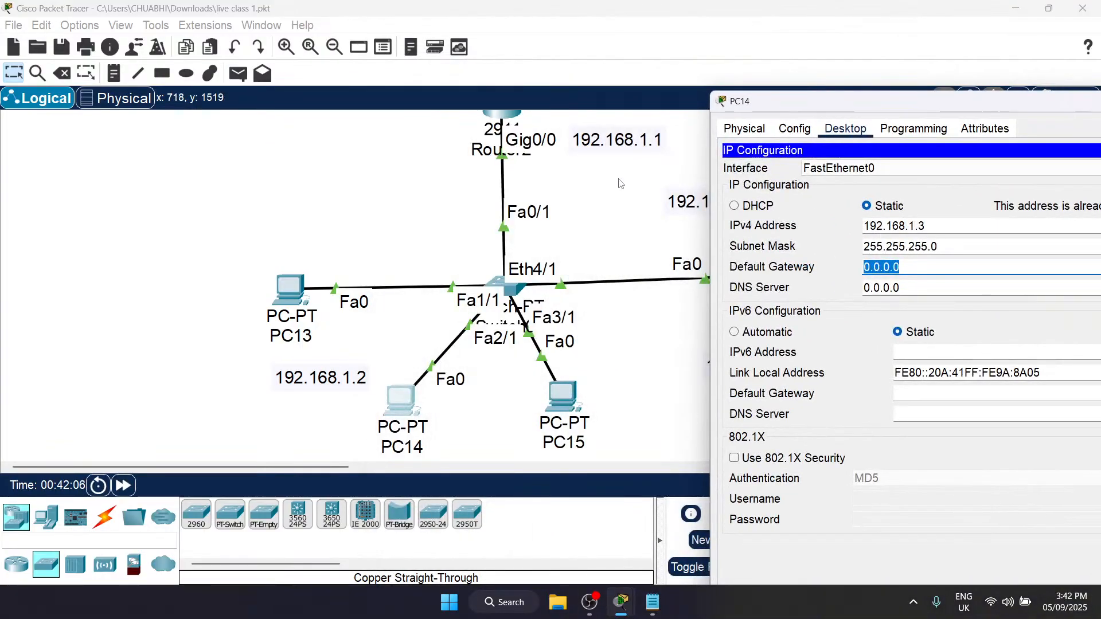
pyautogui.hscroll(5, 621, 184)
pyautogui.scroll(3, 621, 184)
pyautogui.scroll(1, 621, 183)
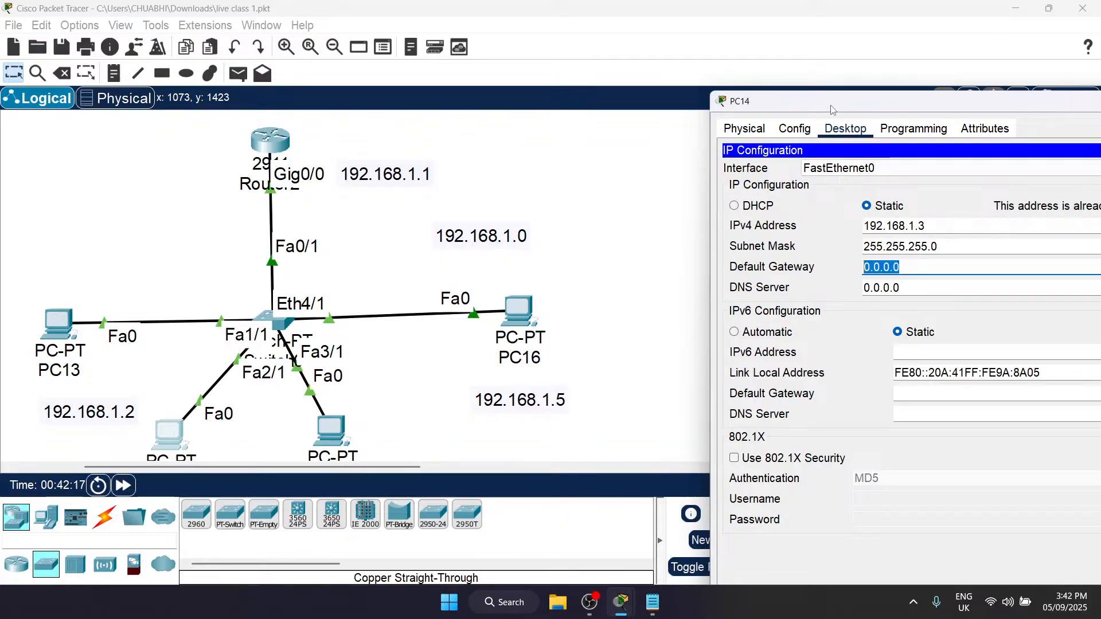
pyautogui.moveTo(830, 105); pyautogui.dragTo(667, 86)
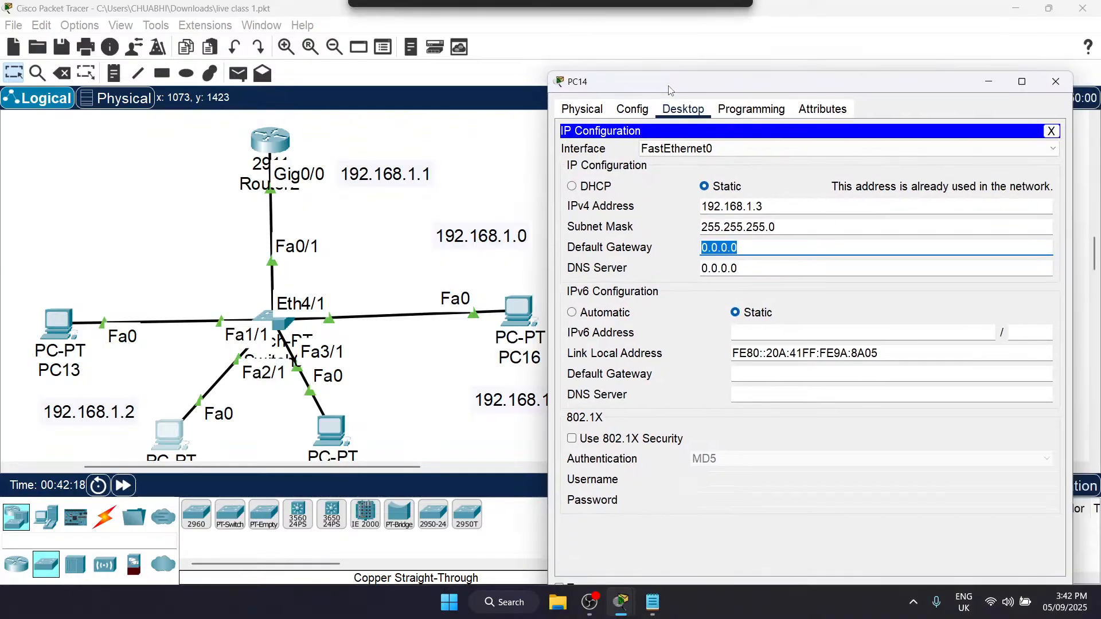
# Step: Search Windows for "ipcon" and launch the match
pyautogui.click(513, 602)
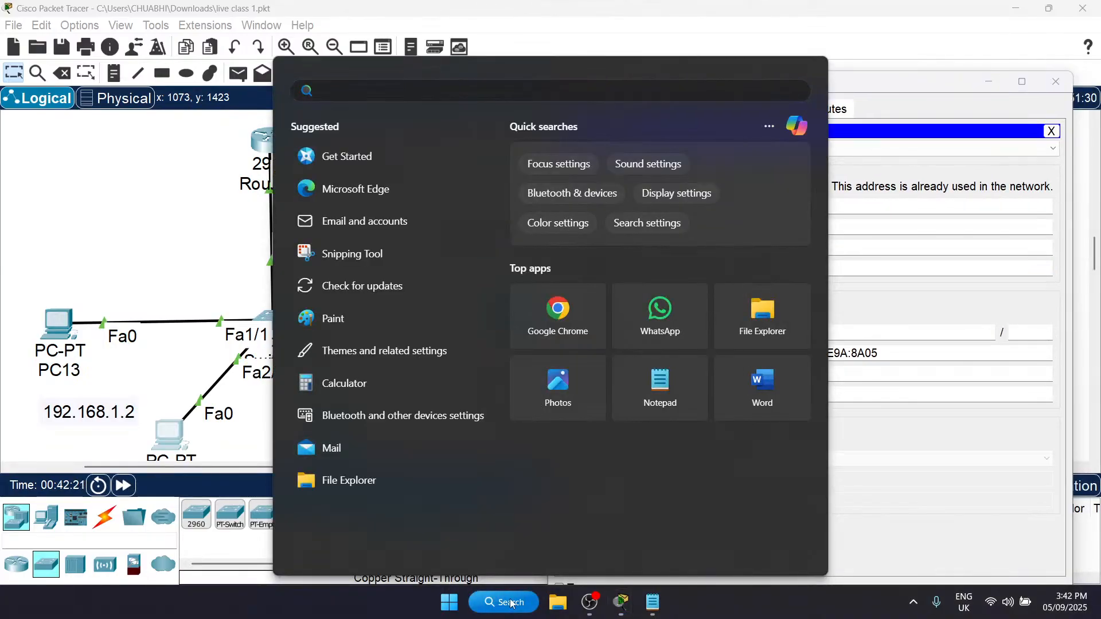
pyautogui.write('ipconfig')
pyautogui.press('Return')
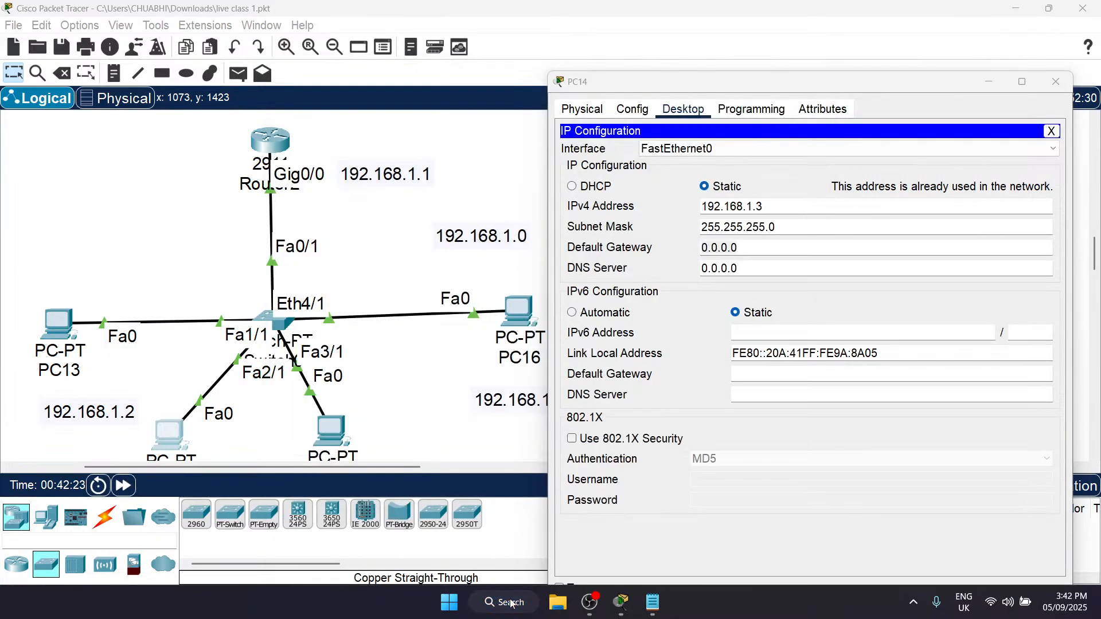
# Step: Run ipconfig in the Windows Command Prompt to list the computer's own network settings
pyautogui.write('ipcon')
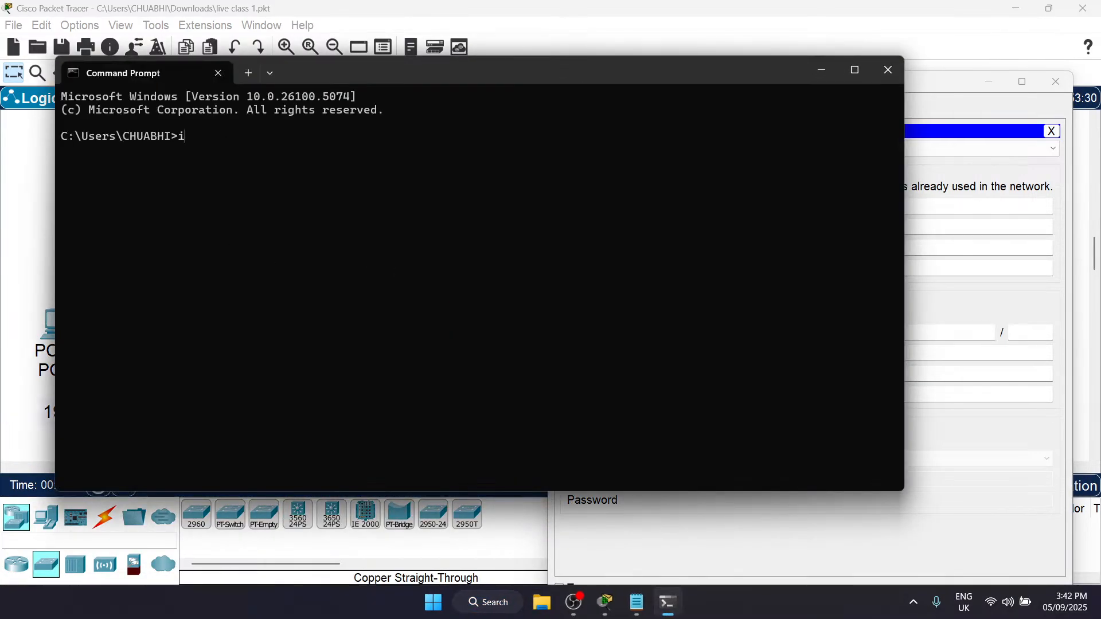
pyautogui.press('BackSpace')
pyautogui.press('BackSpace')
pyautogui.write('ig')
pyautogui.press('Return')
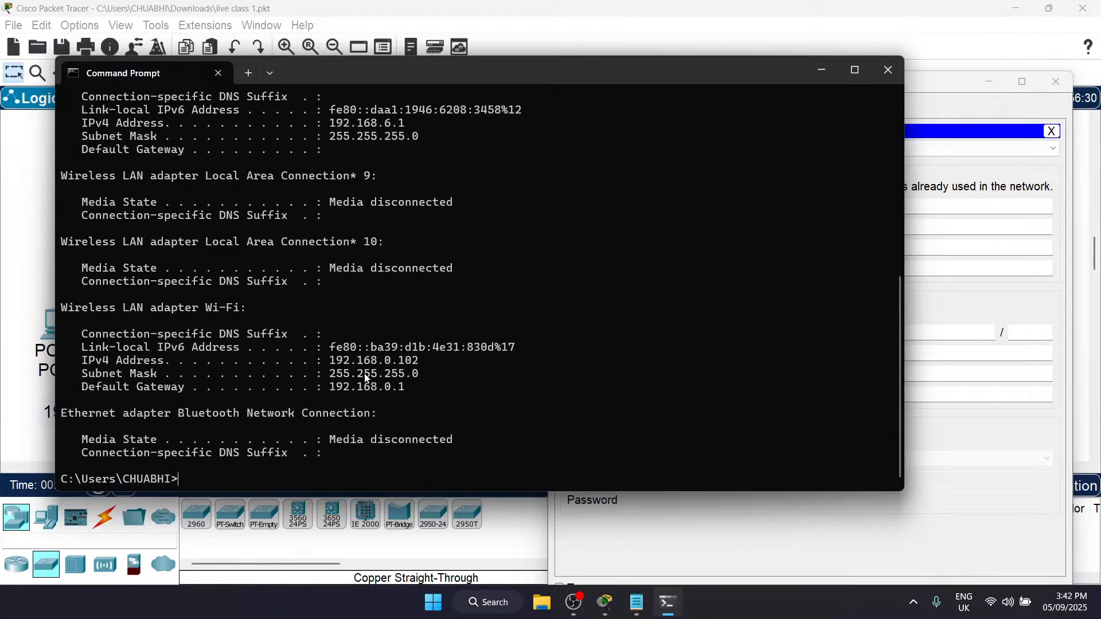
# Step: Enlarge the ipconfig output, highlight the Wi-Fi adapter's default gateway address and close the Command Prompt
pyautogui.scroll(4, 367, 378)
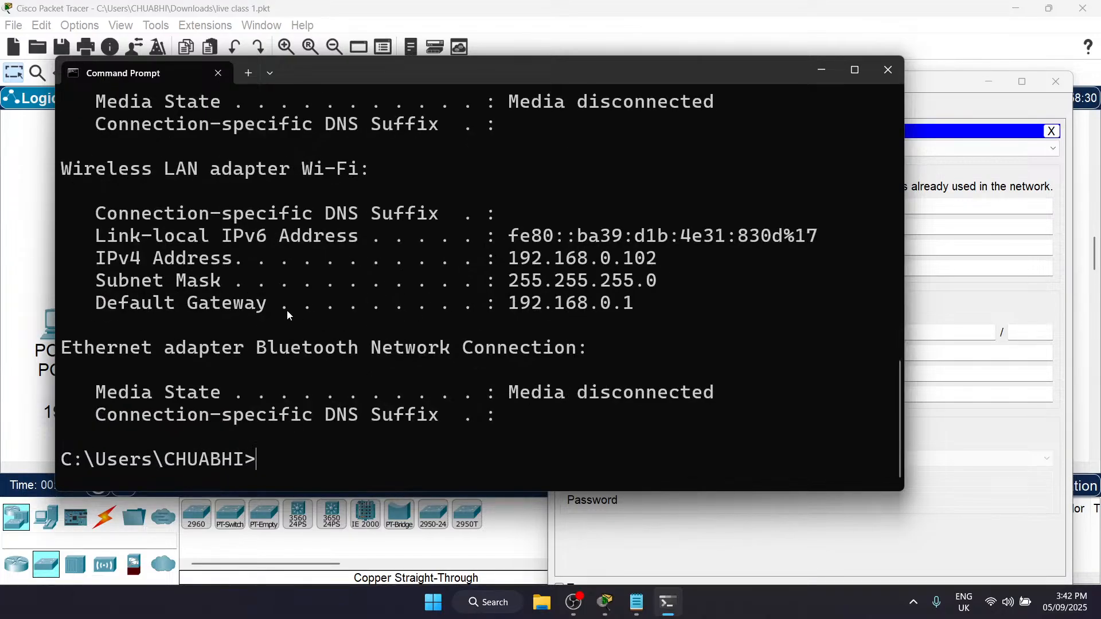
pyautogui.moveTo(501, 300); pyautogui.dragTo(662, 307)
pyautogui.hotkey('ctrl', 'c')
pyautogui.click(888, 69)
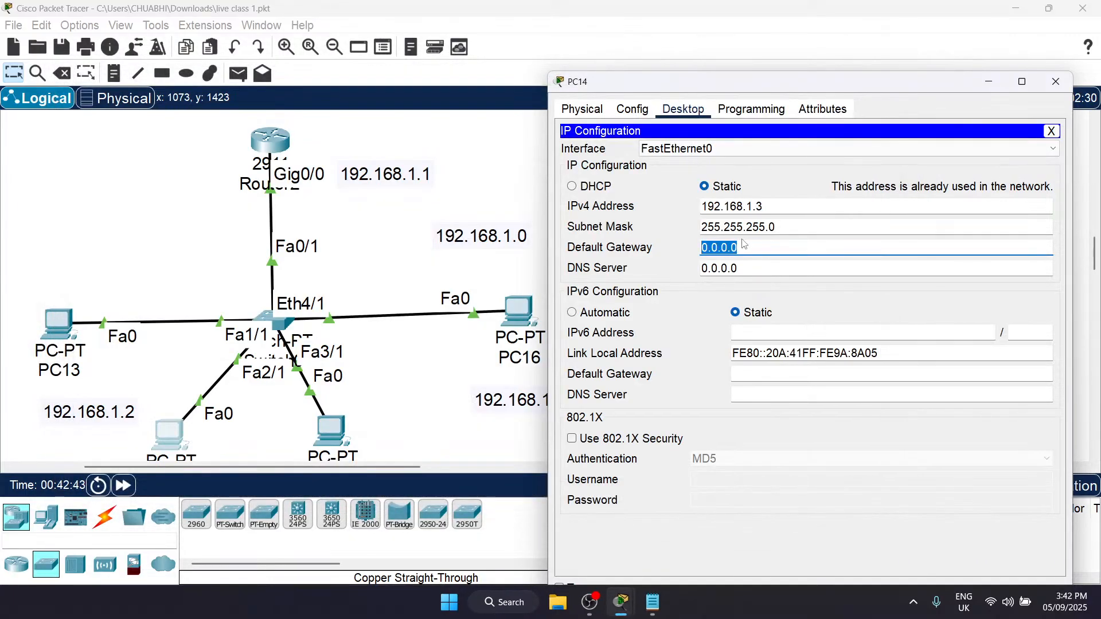
# Step: Set PC14's default gateway to 192.168.1.1 and close its configuration window
pyautogui.write('192.168.1.1')
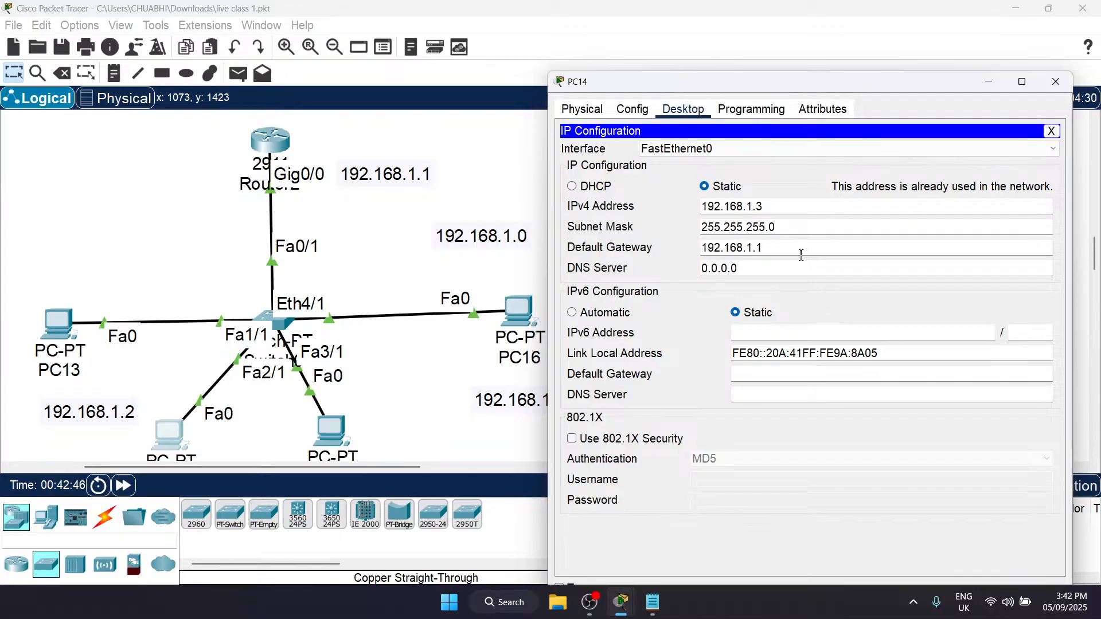
pyautogui.moveTo(775, 247); pyautogui.dragTo(685, 245)
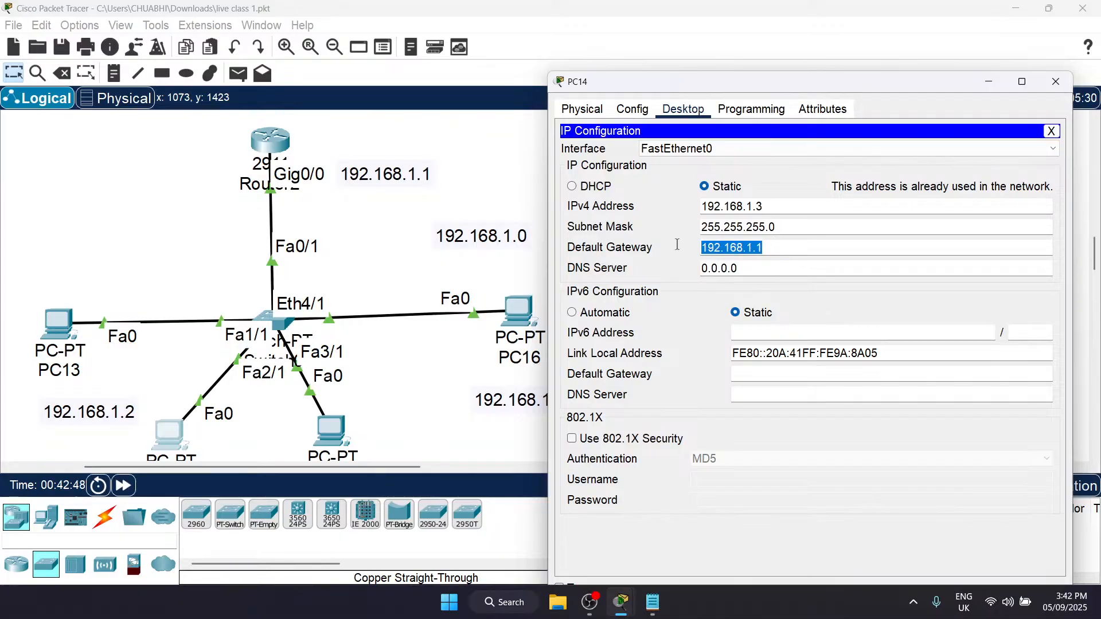
pyautogui.click(819, 189)
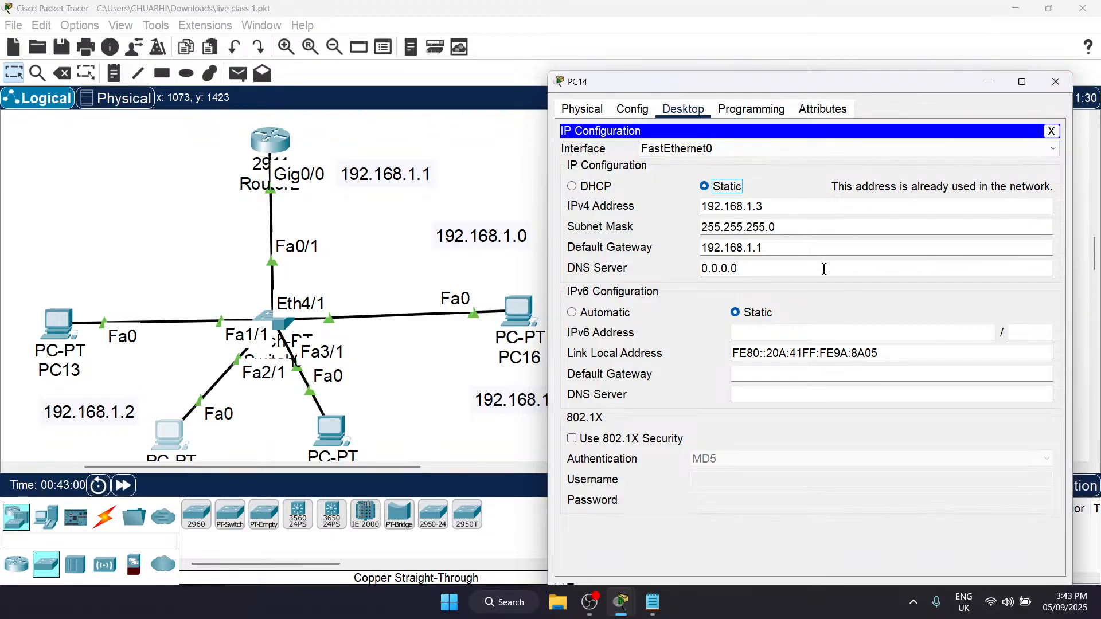
pyautogui.click(1056, 82)
# Step: Set PC13's default gateway to 192.168.1.1 in its IP configuration and close the window
pyautogui.scroll(-3, 517, 381)
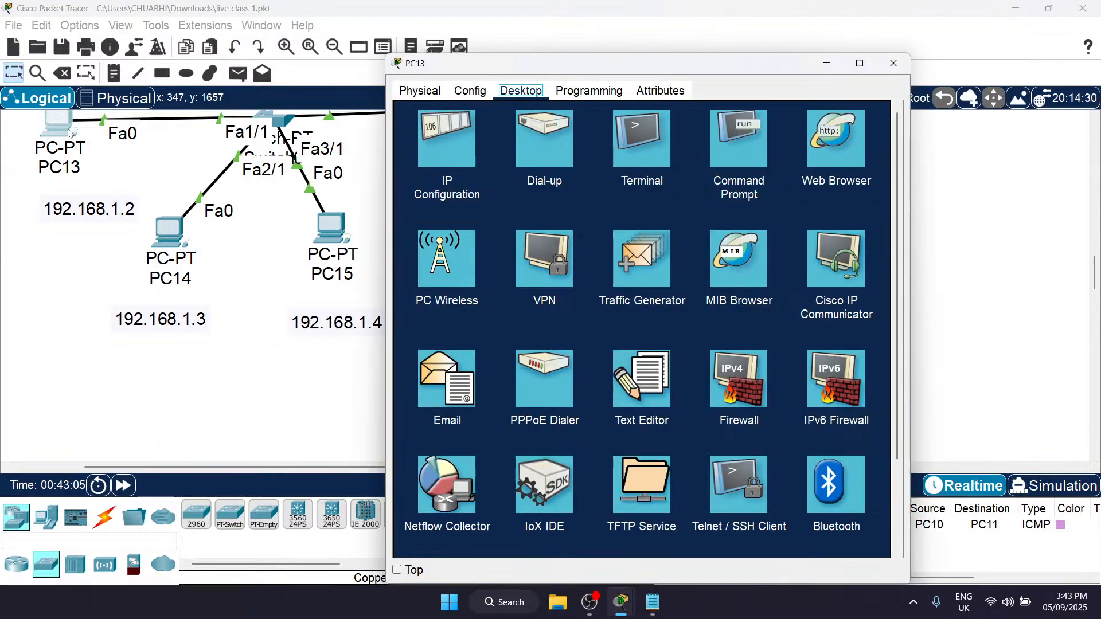
pyautogui.click(59, 124)
pyautogui.click(442, 142)
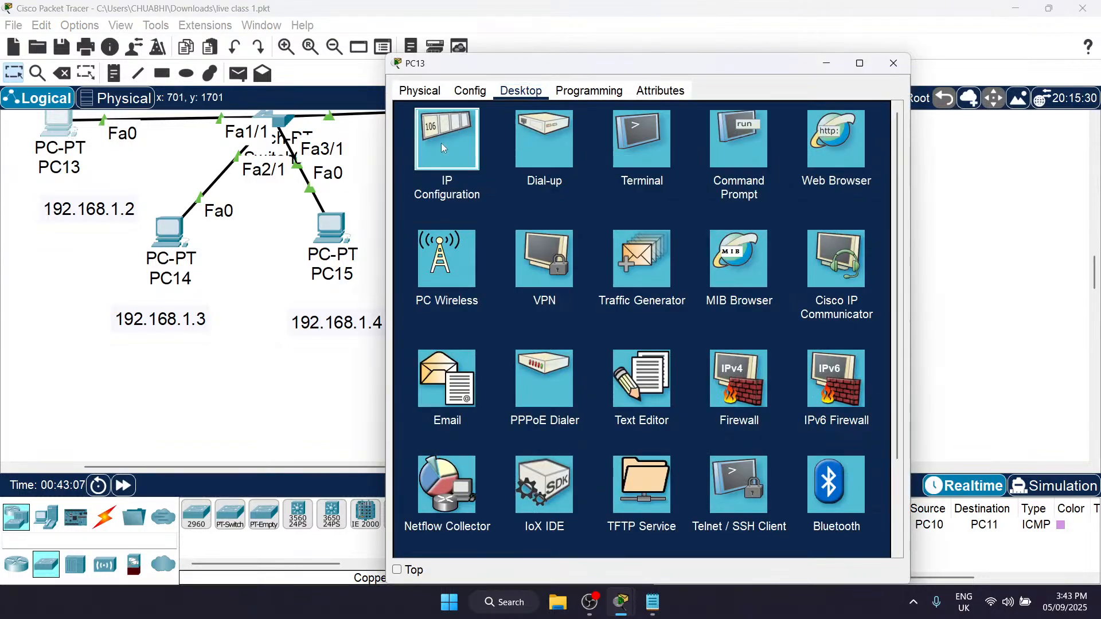
pyautogui.doubleClick(578, 228)
pyautogui.press('BackSpace')
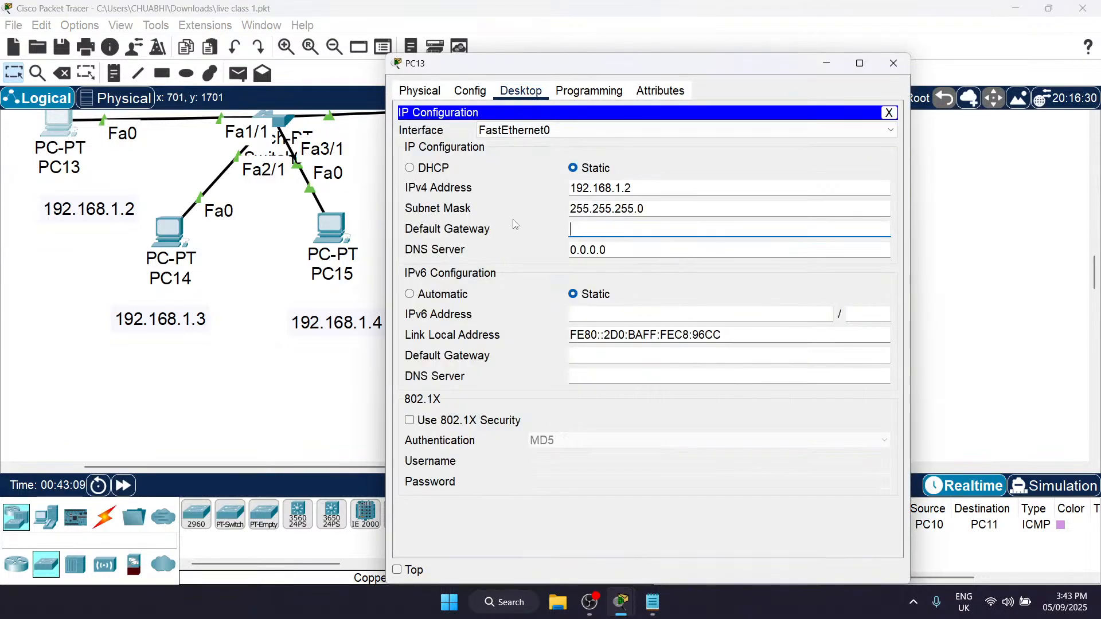
pyautogui.write('192.168.1.1')
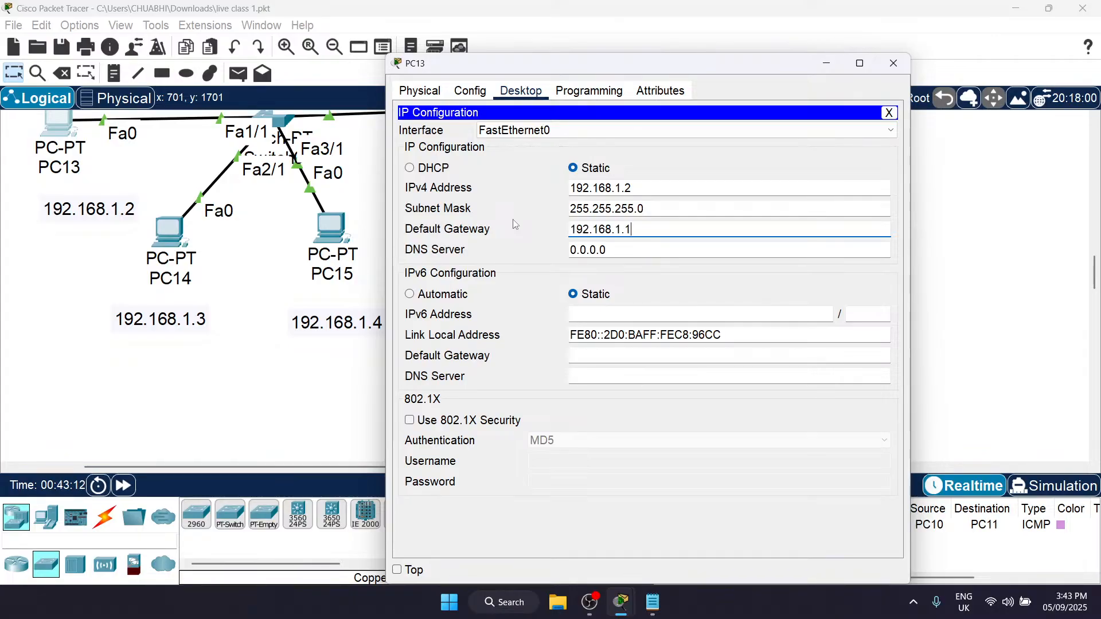
pyautogui.click(893, 63)
# Step: Assign PC15 the static IPv4 address 192.168.1.4 with subnet mask 255.255.255.0
pyautogui.scroll(1, 405, 242)
pyautogui.click(328, 273)
pyautogui.click(893, 63)
pyautogui.click(339, 270)
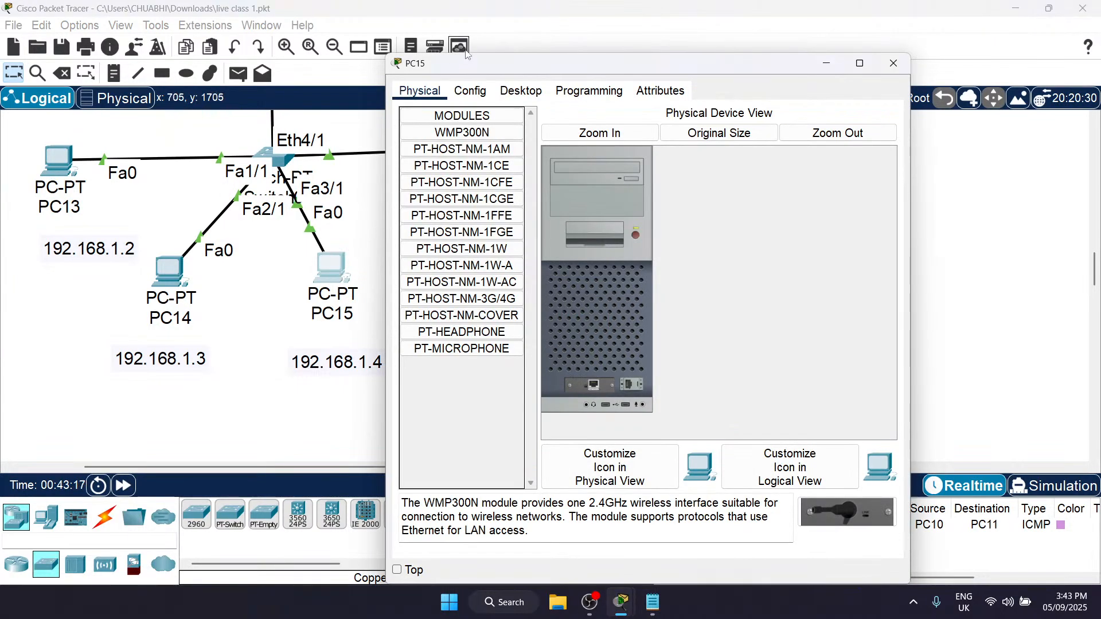
pyautogui.click(521, 91)
pyautogui.click(458, 140)
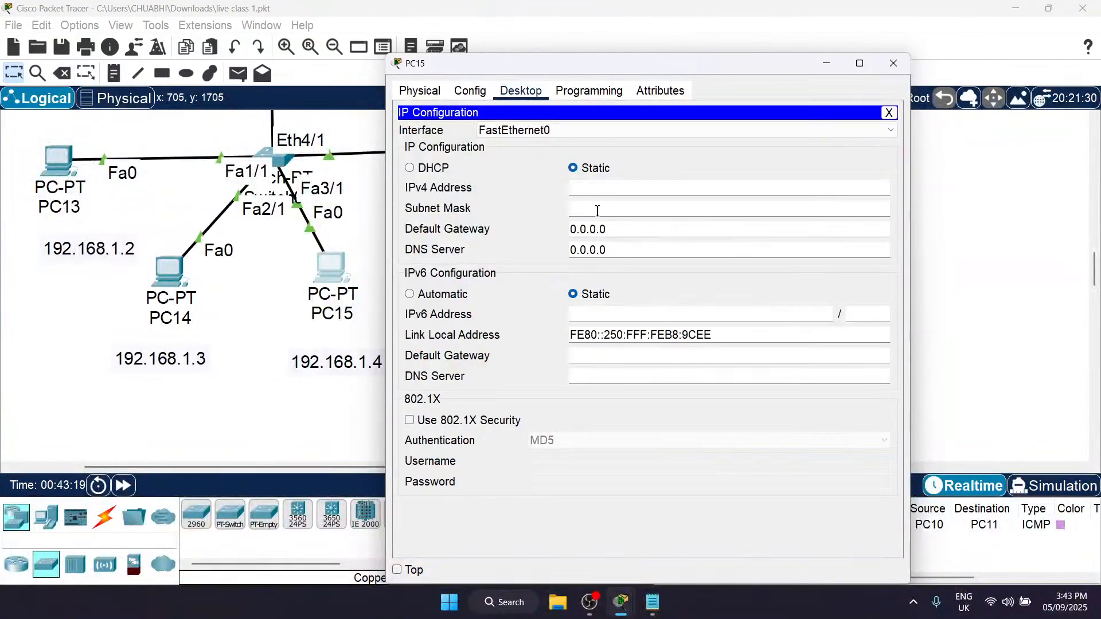
pyautogui.write('192.168.1.2')
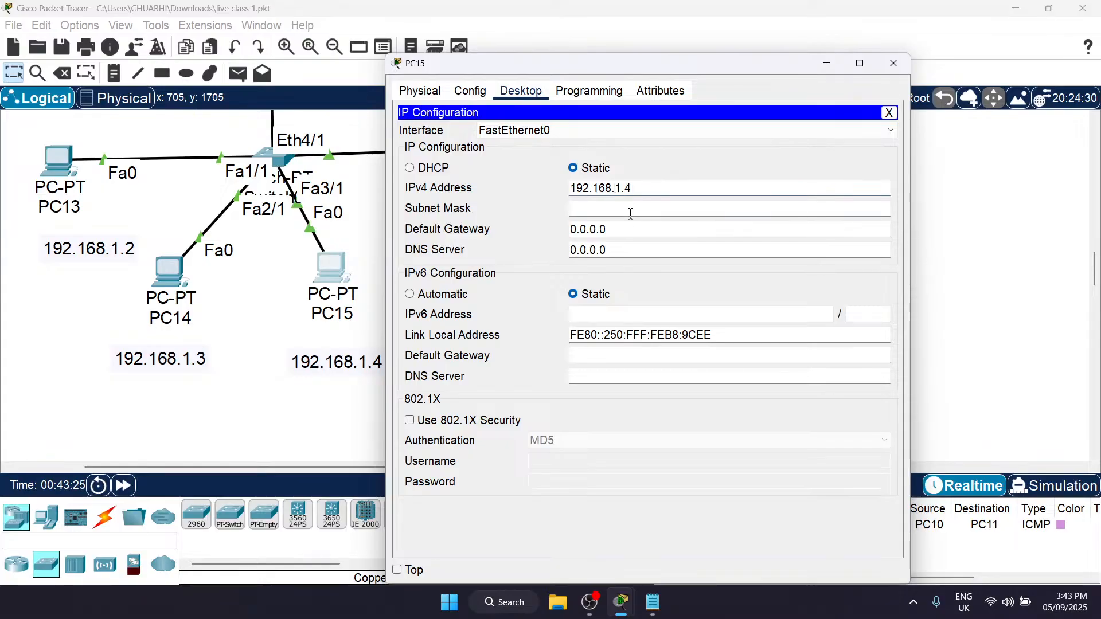
pyautogui.click(630, 213)
# Step: Set PC15's default gateway to 192.168.1.1 and close its configuration window
pyautogui.moveTo(624, 226); pyautogui.dragTo(536, 227)
pyautogui.press('BackSpace')
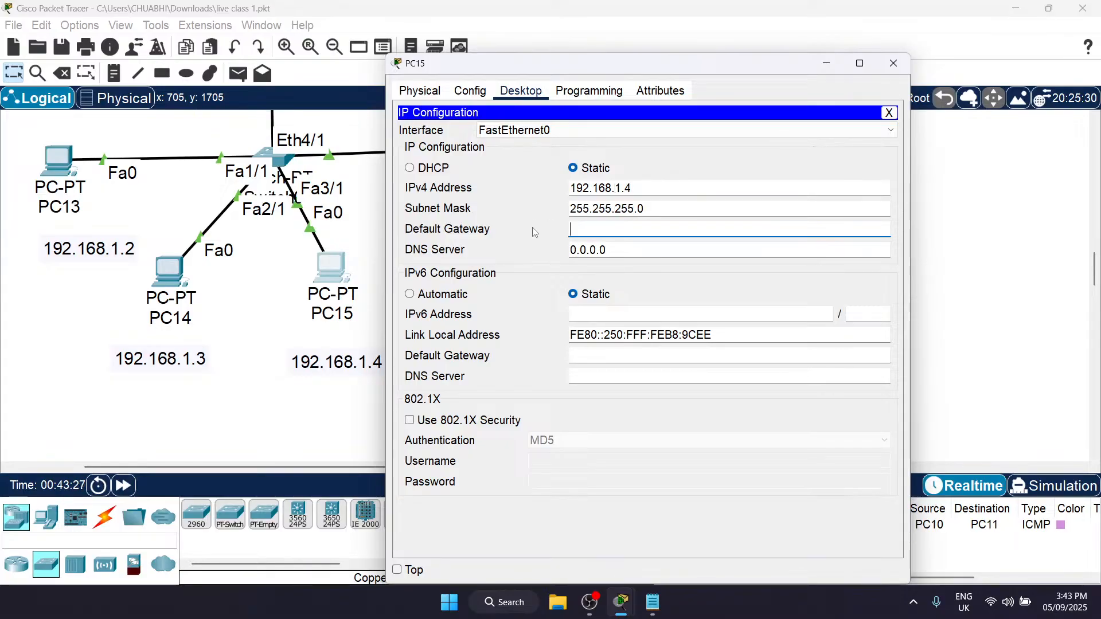
pyautogui.write('192.168.1.2')
pyautogui.write('1')
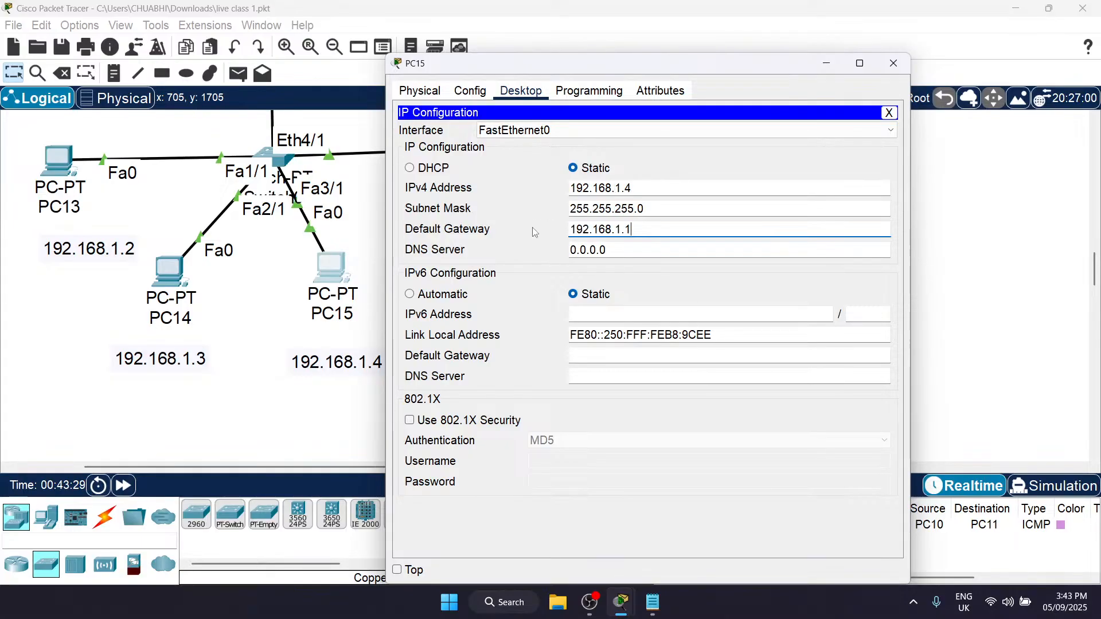
pyautogui.click(893, 64)
# Step: Configure PC16 with IPv4 address 192.168.1.5, subnet mask 255.255.255.0 and default gateway 192.168.1.1
pyautogui.scroll(2, 510, 205)
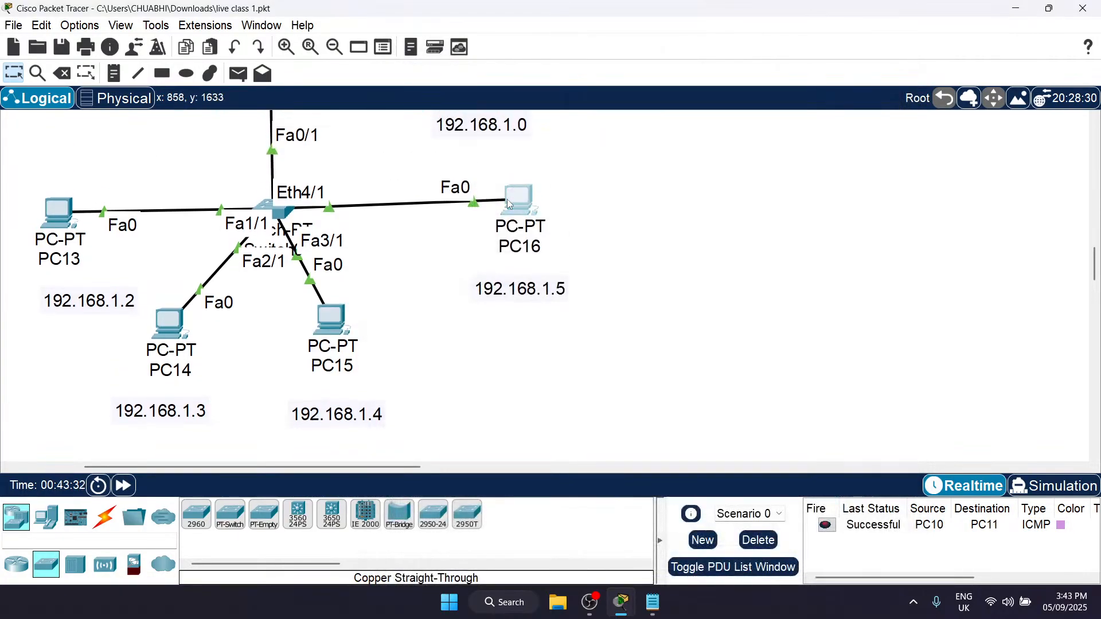
pyautogui.click(510, 205)
pyautogui.click(520, 91)
pyautogui.click(455, 143)
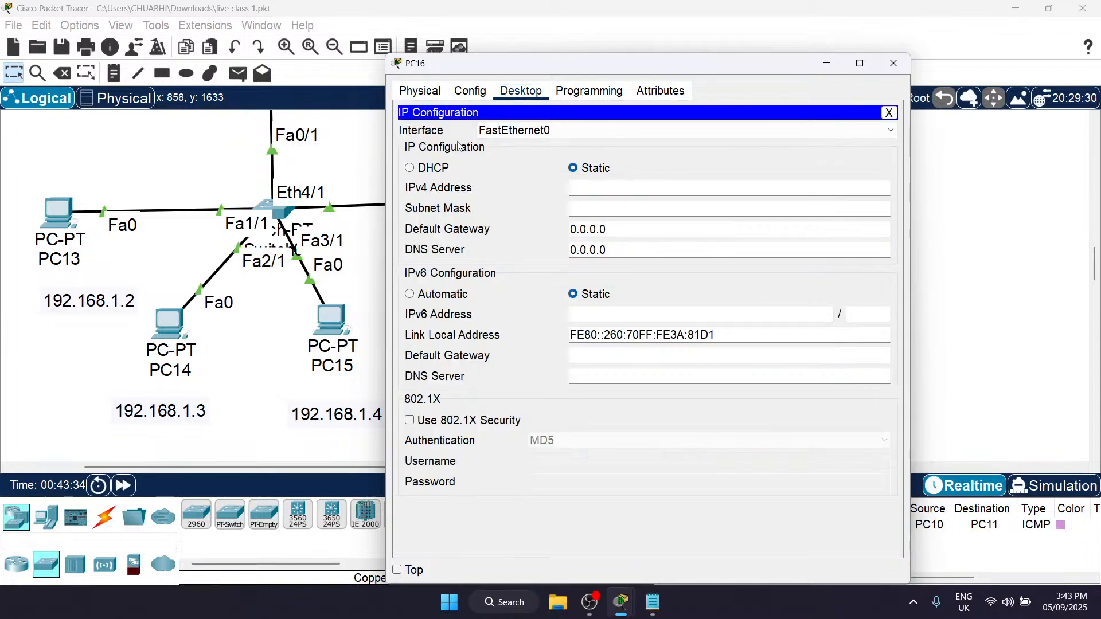
pyautogui.click(602, 190)
pyautogui.write('192.168.1.2')
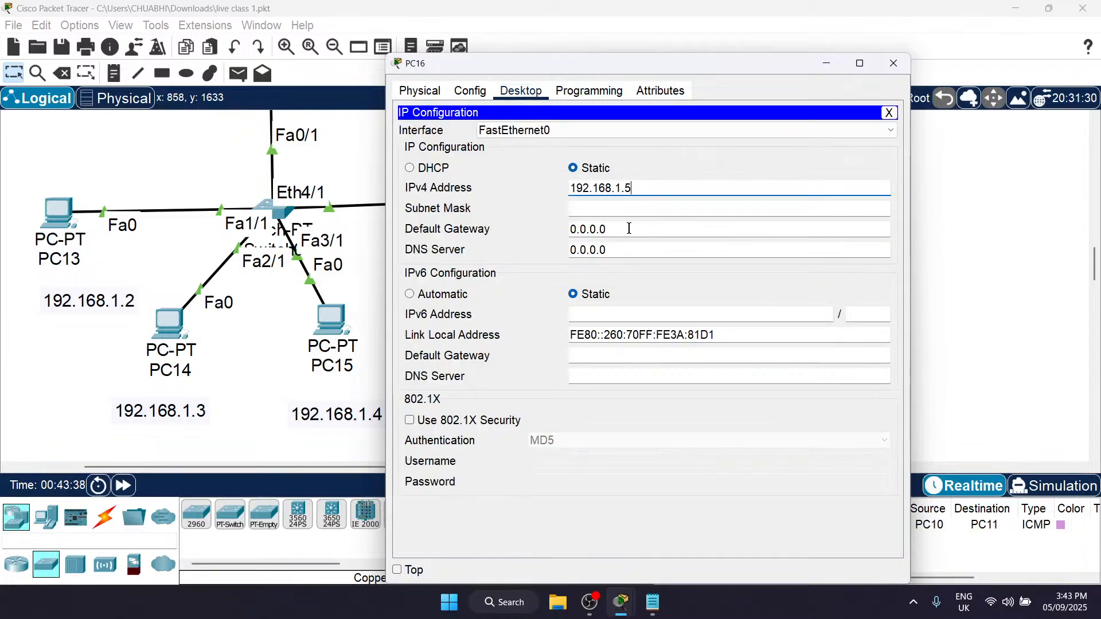
pyautogui.press('Tab')
pyautogui.press('Tab')
pyautogui.write('192.168.1.2')
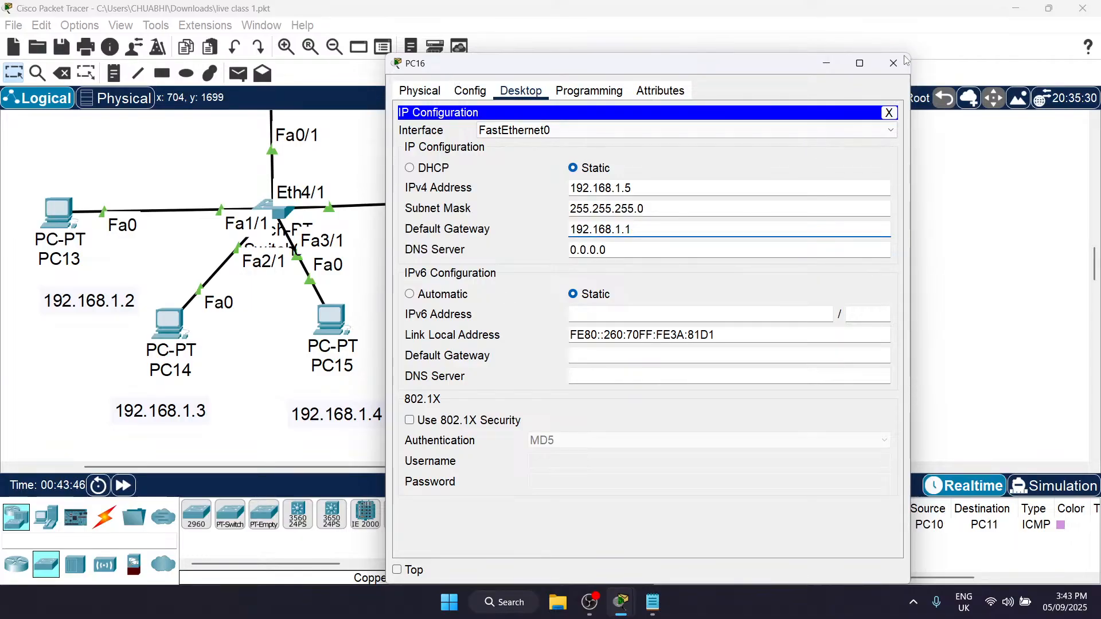
pyautogui.click(893, 70)
# Step: Delete Scenario 0's existing PDU entry from PC10 to PC11
pyautogui.scroll(1, 480, 269)
pyautogui.hscroll(-4, 481, 270)
pyautogui.scroll(-3, 481, 269)
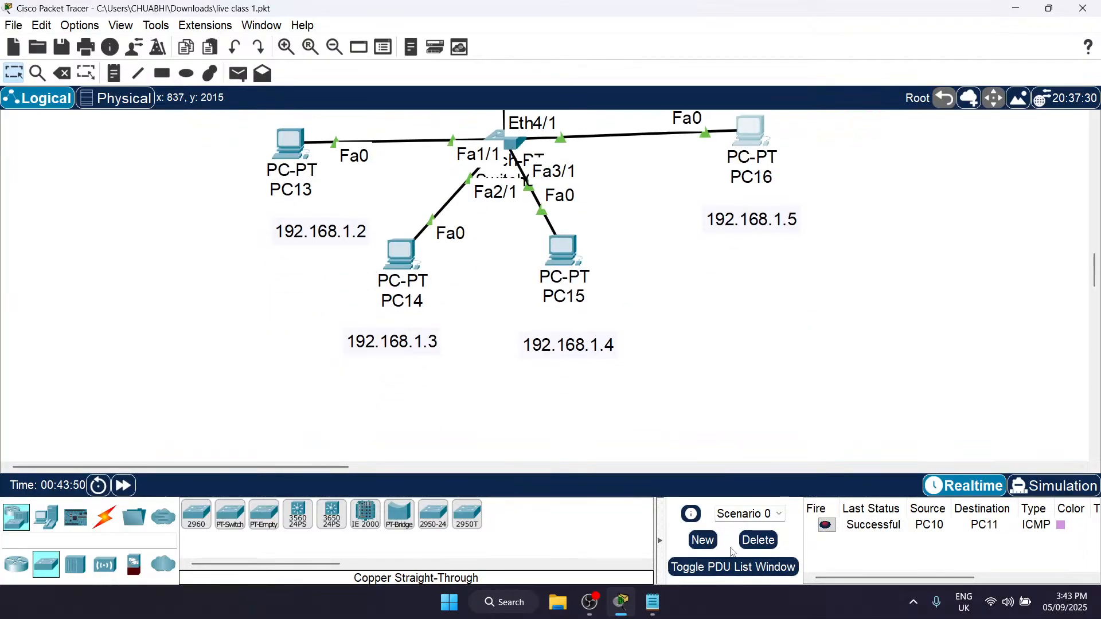
pyautogui.click(760, 542)
# Step: Send a simple PDU from PC16 to PC13 to test connectivity
pyautogui.scroll(2, 668, 261)
pyautogui.press('p')
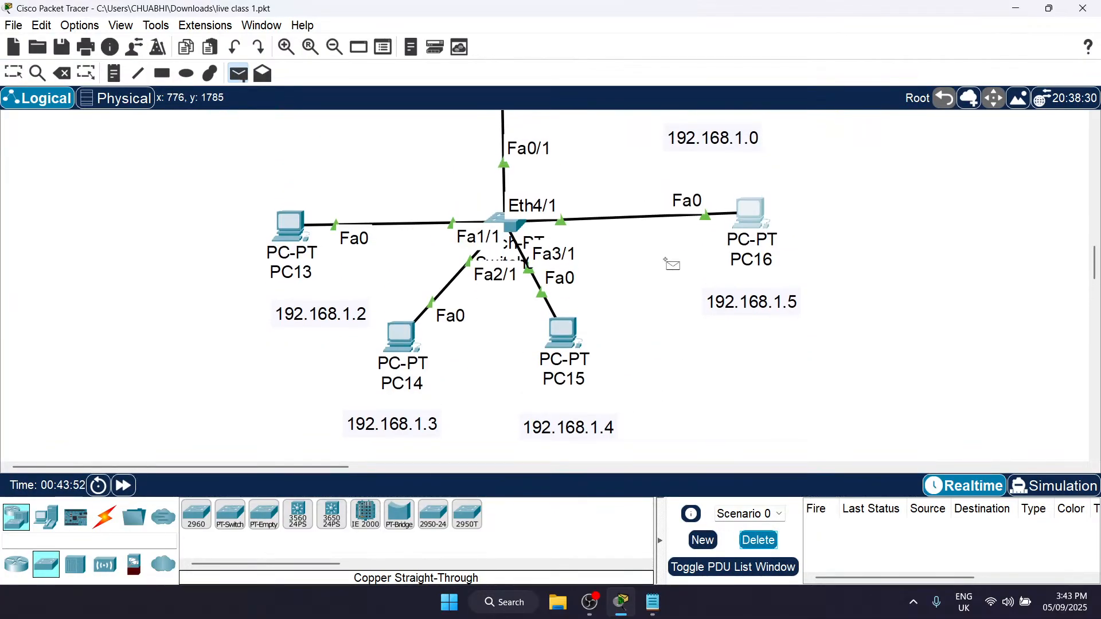
pyautogui.click(750, 214)
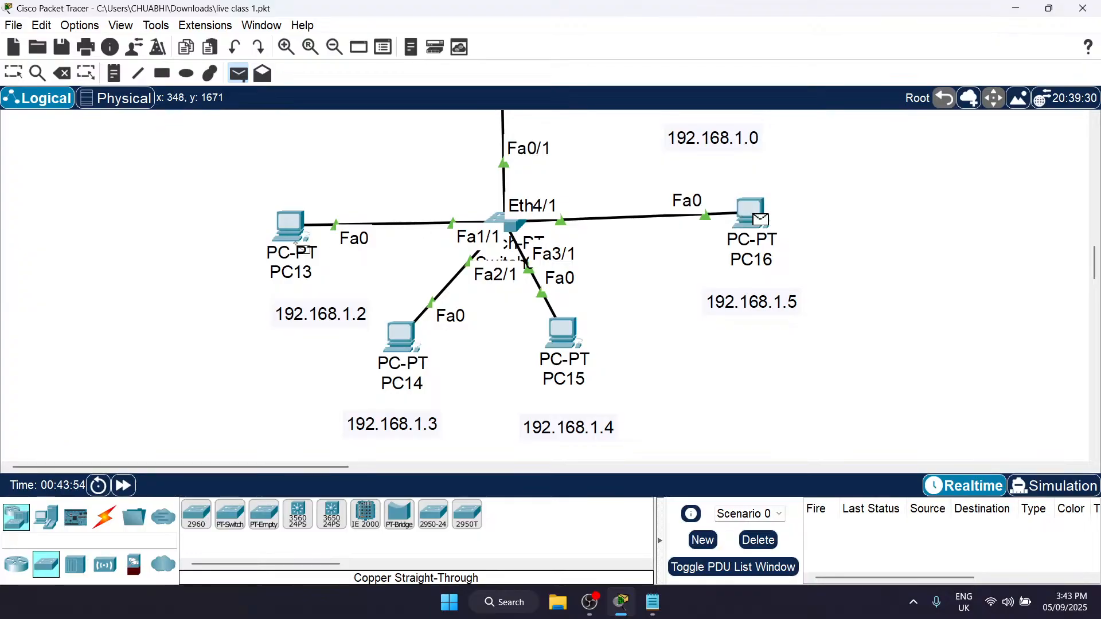
pyautogui.click(289, 236)
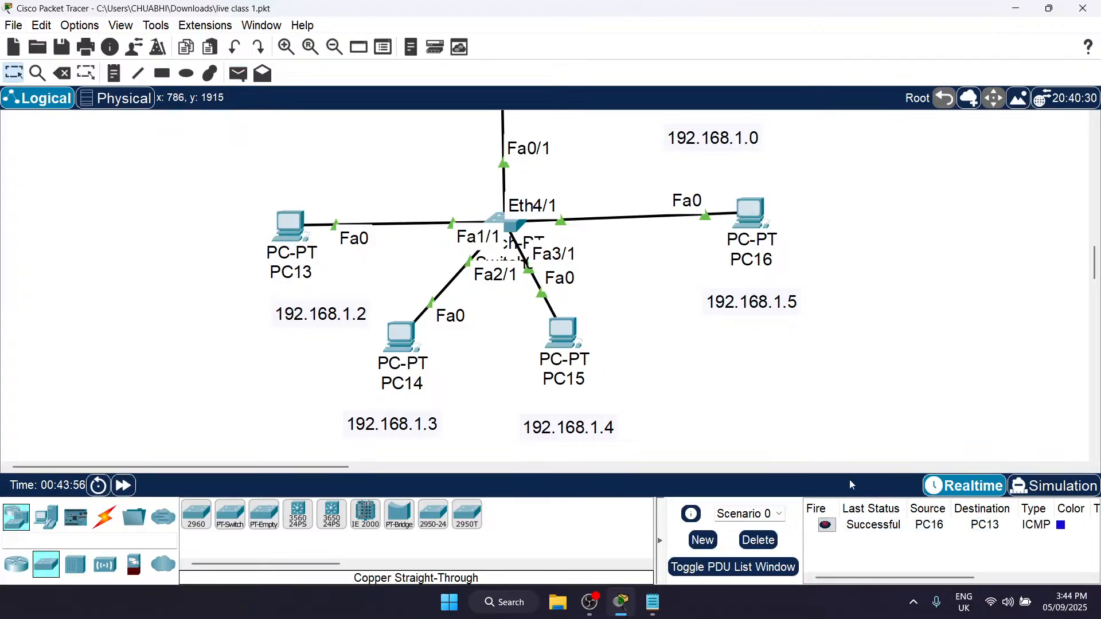
# Step: Send a simple PDU from PC14 to PC15
pyautogui.press('p')
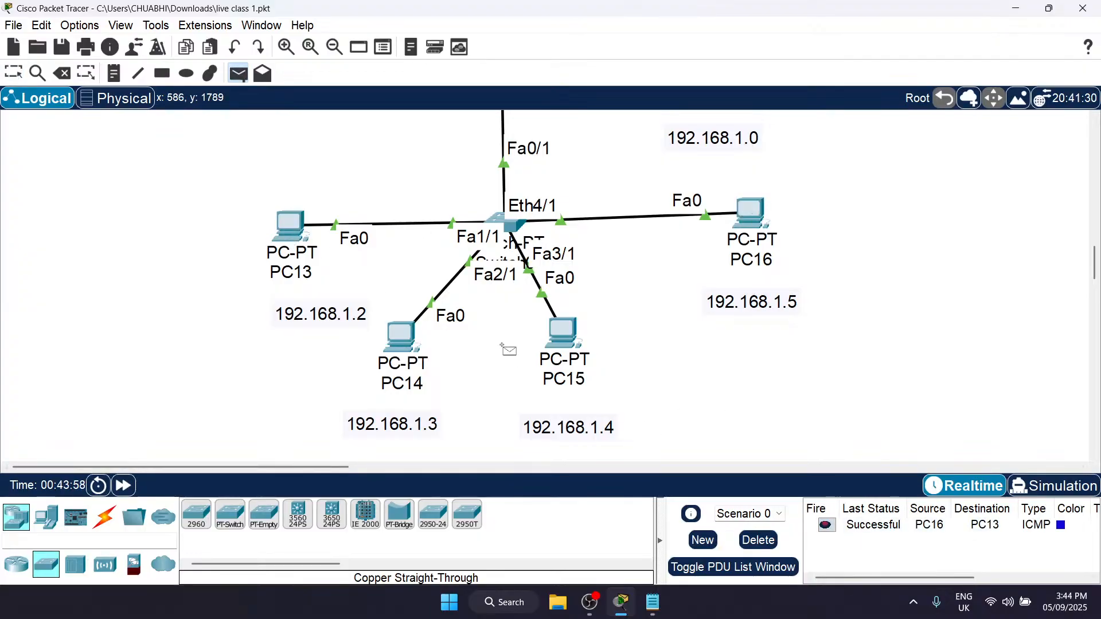
pyautogui.click(401, 338)
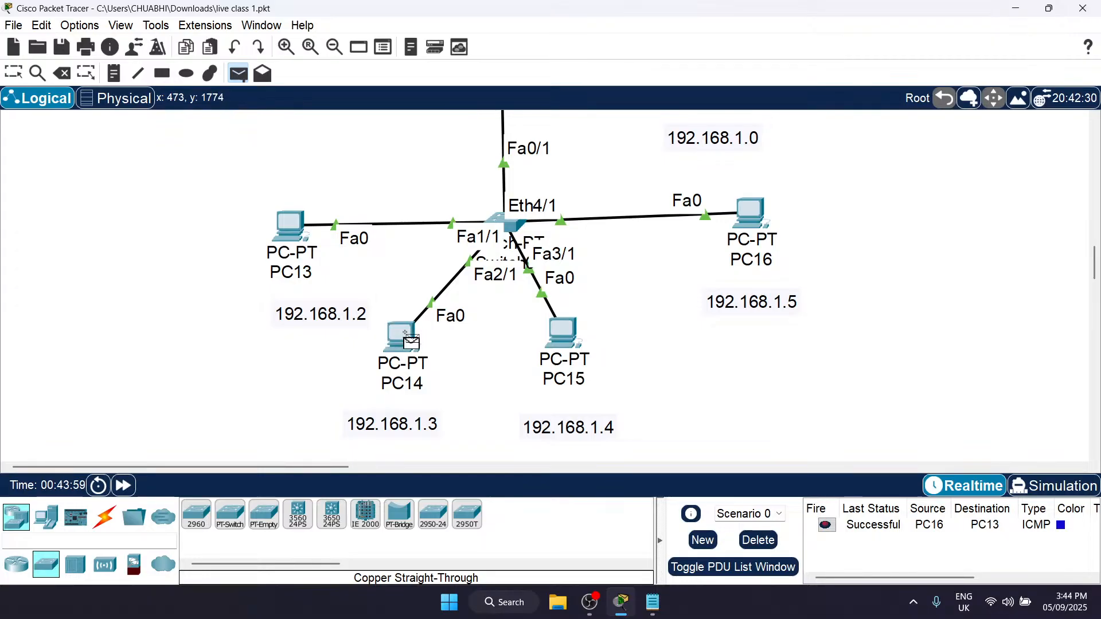
pyautogui.click(549, 331)
# Step: Send a simple PDU from PC13 to Router2 to test the gateway connection
pyautogui.scroll(1, 542, 265)
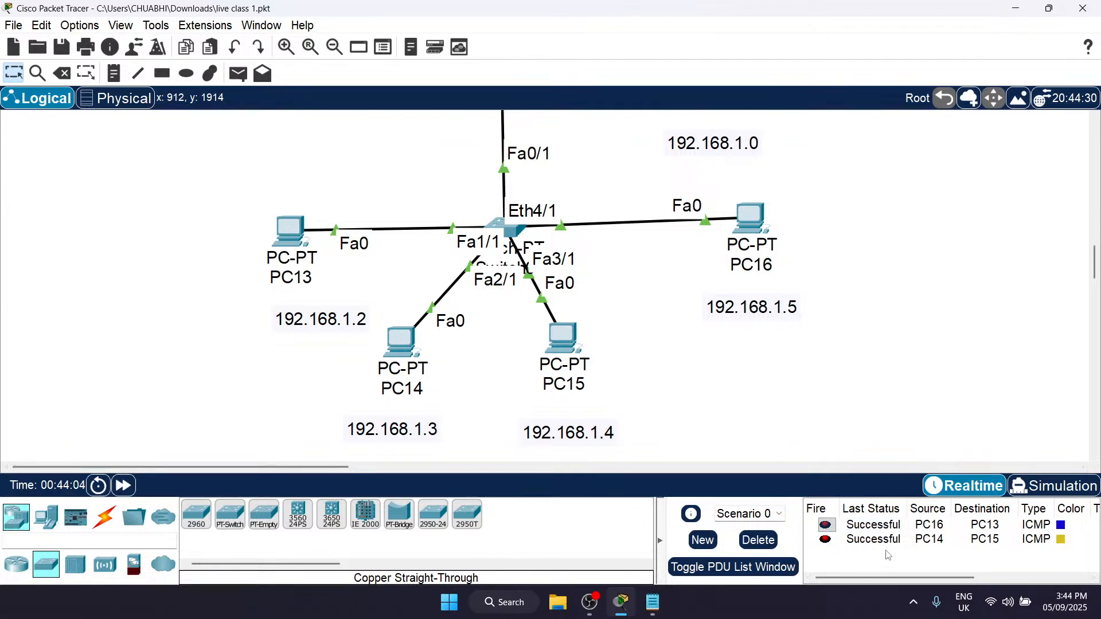
pyautogui.scroll(5, 585, 346)
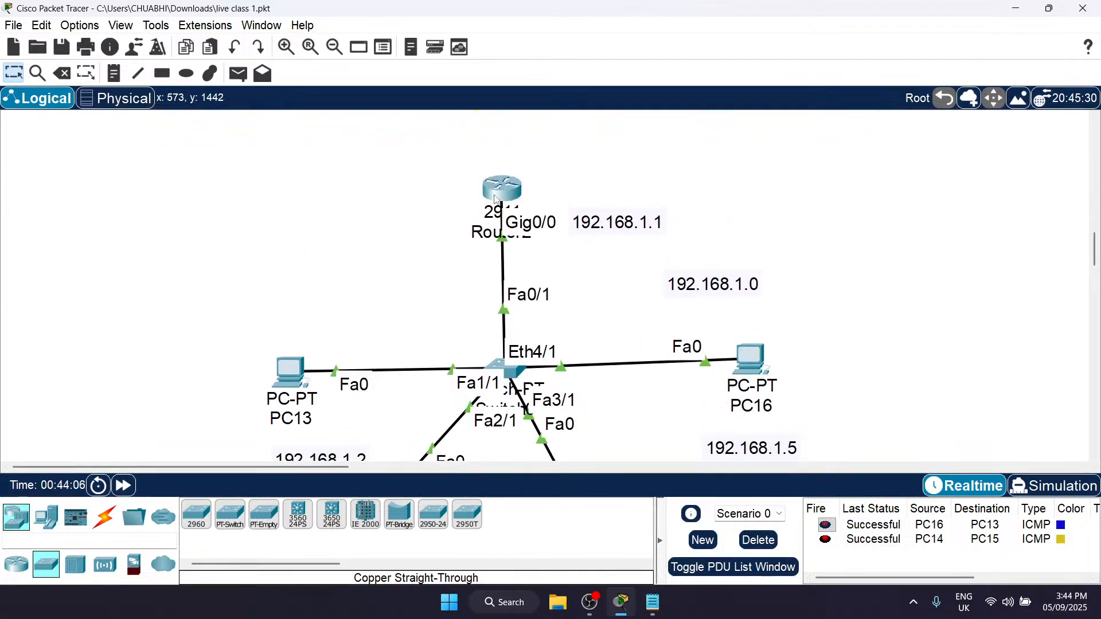
pyautogui.scroll(-1, 496, 199)
pyautogui.press('p')
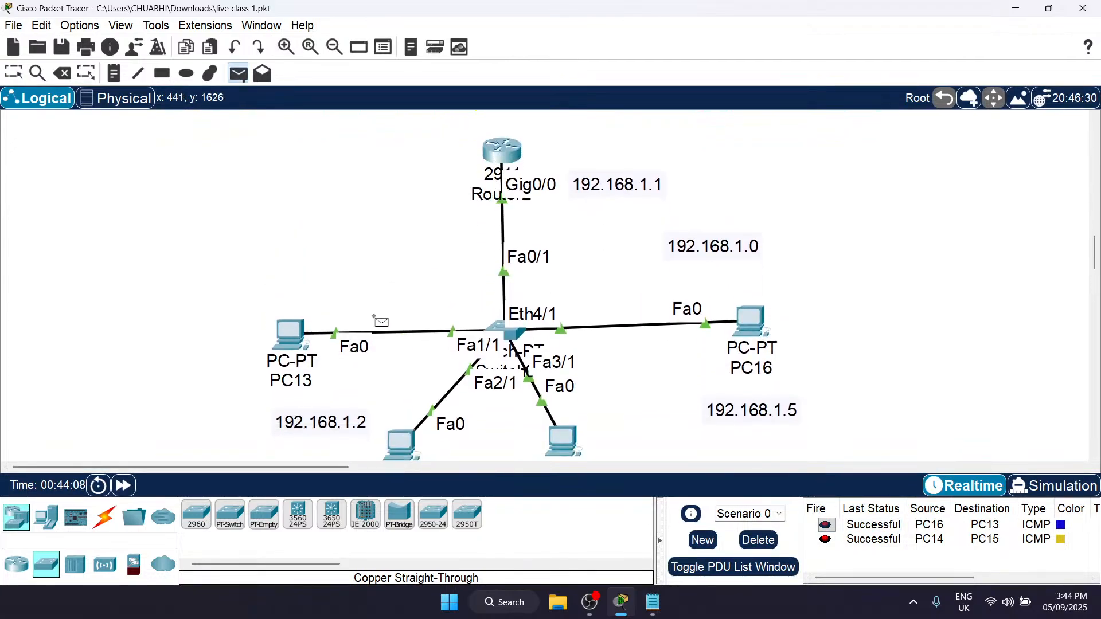
pyautogui.click(291, 329)
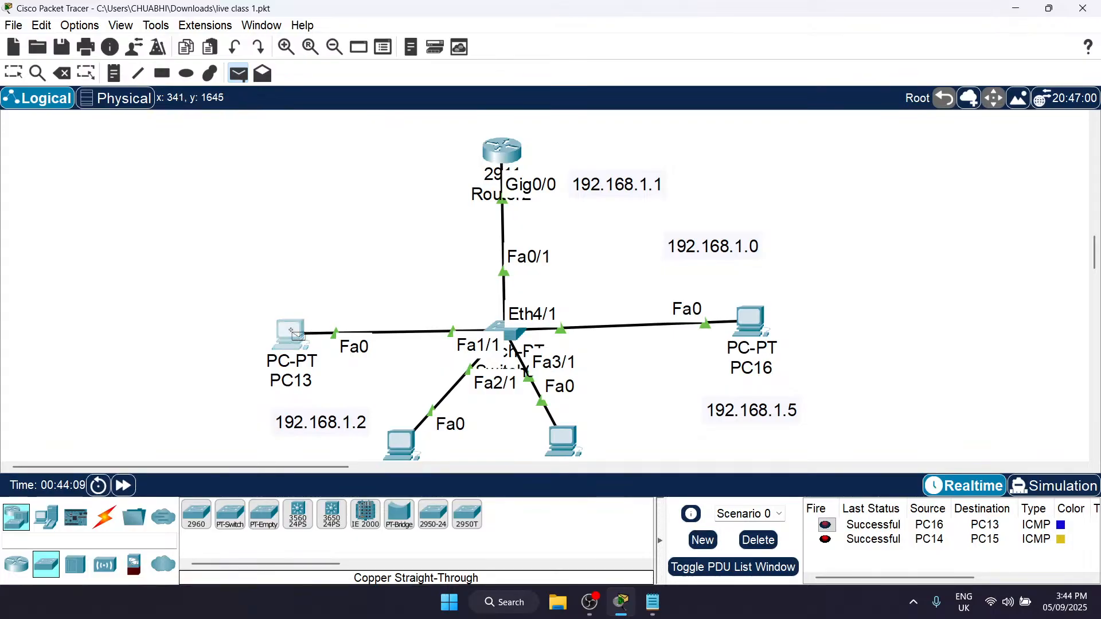
pyautogui.click(500, 148)
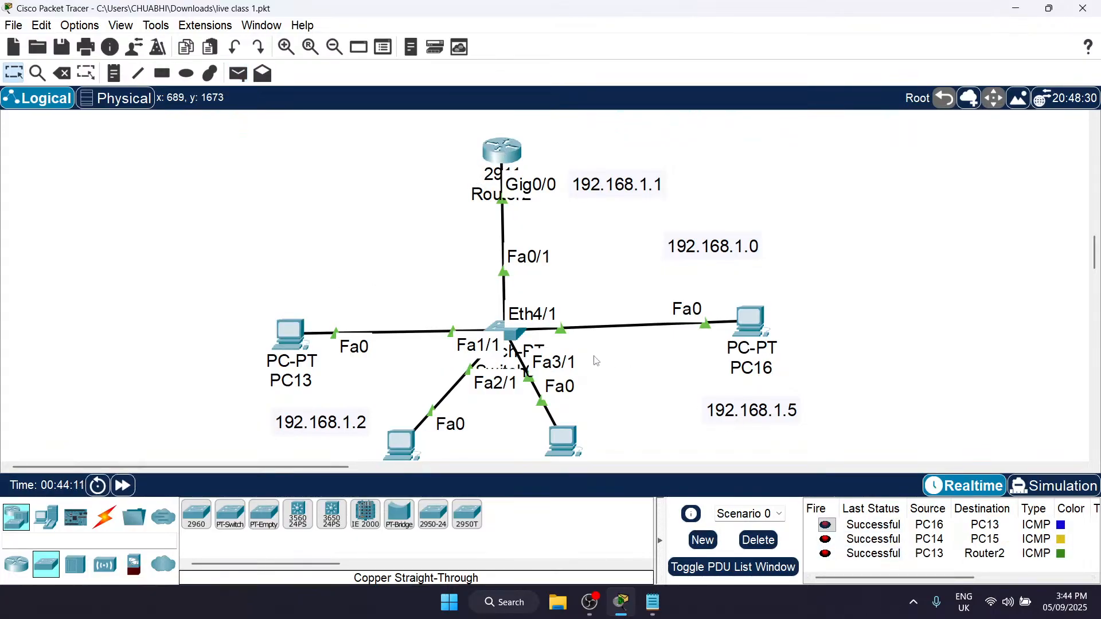
# Step: Send a simple PDU from PC16 to Router2
pyautogui.press('p')
pyautogui.click(759, 317)
pyautogui.click(504, 152)
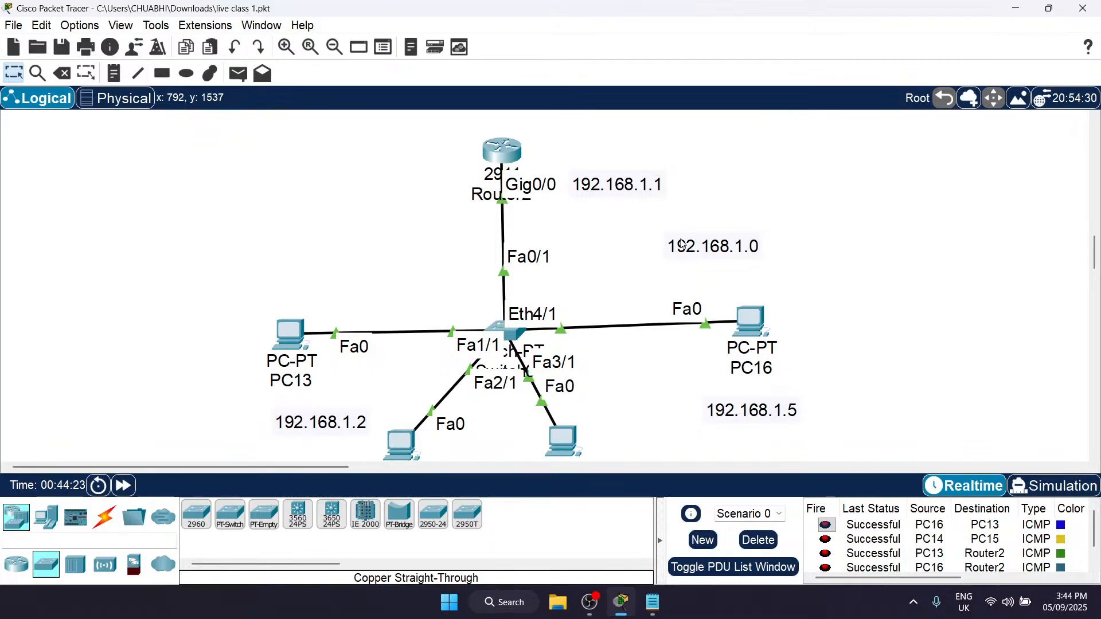
# Step: Highlight the 192.168.1.0 network note and compare it with the router and PC address notes
pyautogui.scroll(-1, 665, 250)
pyautogui.moveTo(632, 203); pyautogui.dragTo(829, 266)
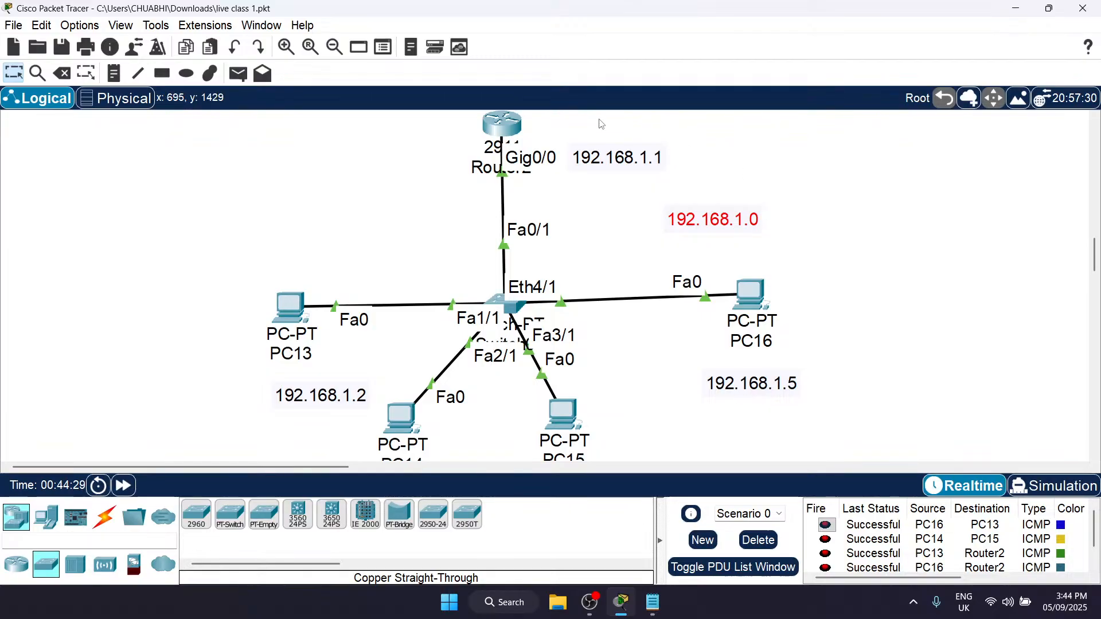
pyautogui.scroll(-5, 544, 347)
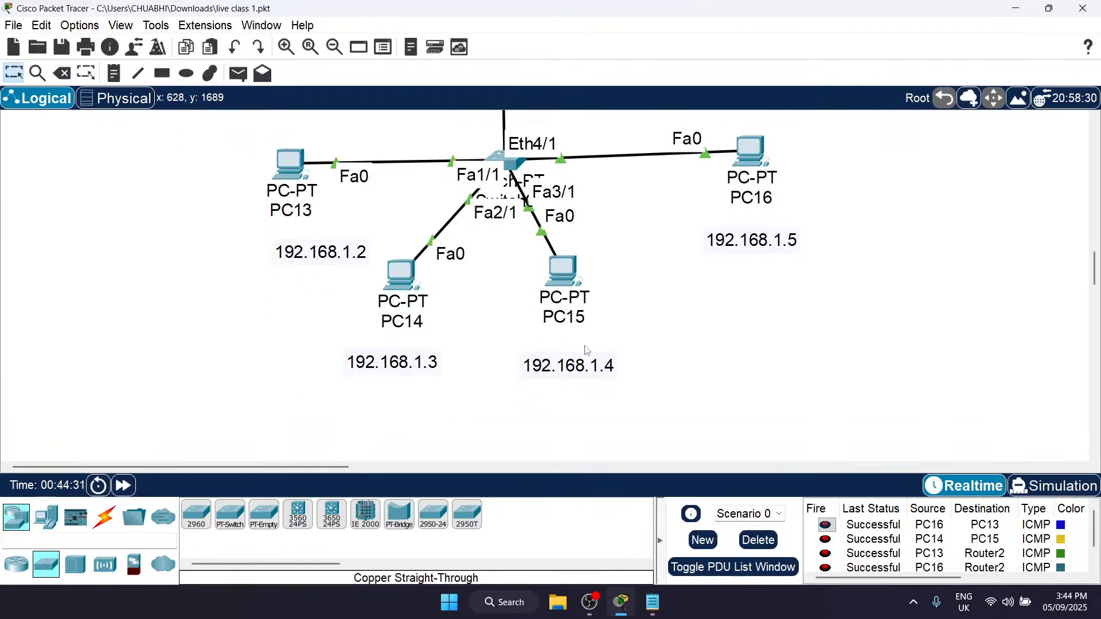
pyautogui.scroll(6, 659, 393)
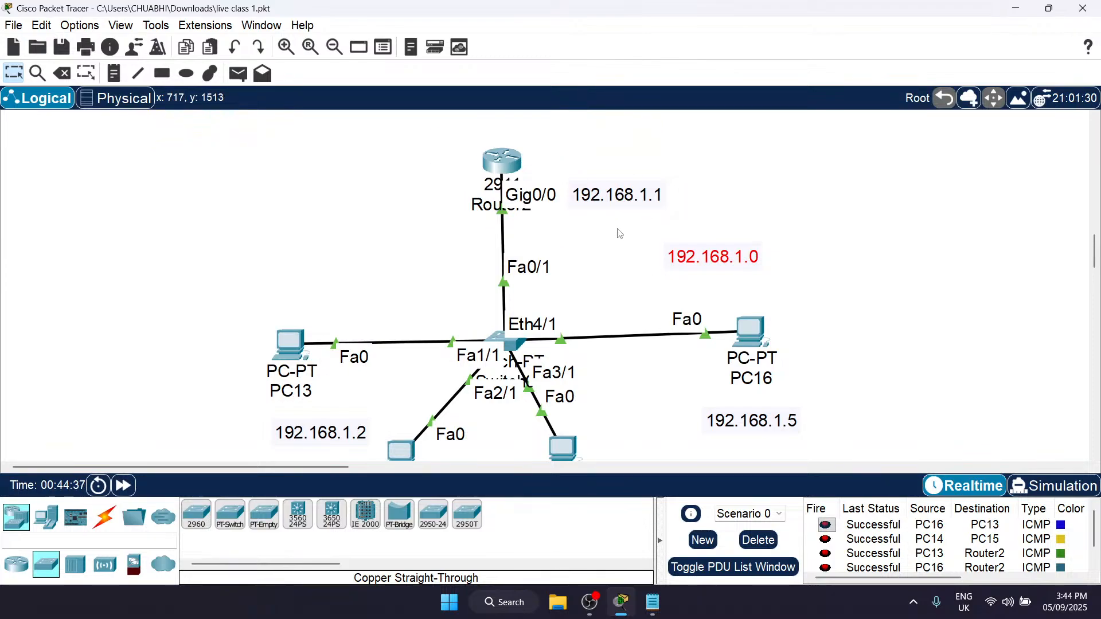
pyautogui.scroll(-1, 620, 234)
pyautogui.hscroll(8, 620, 234)
pyautogui.scroll(-1, 620, 233)
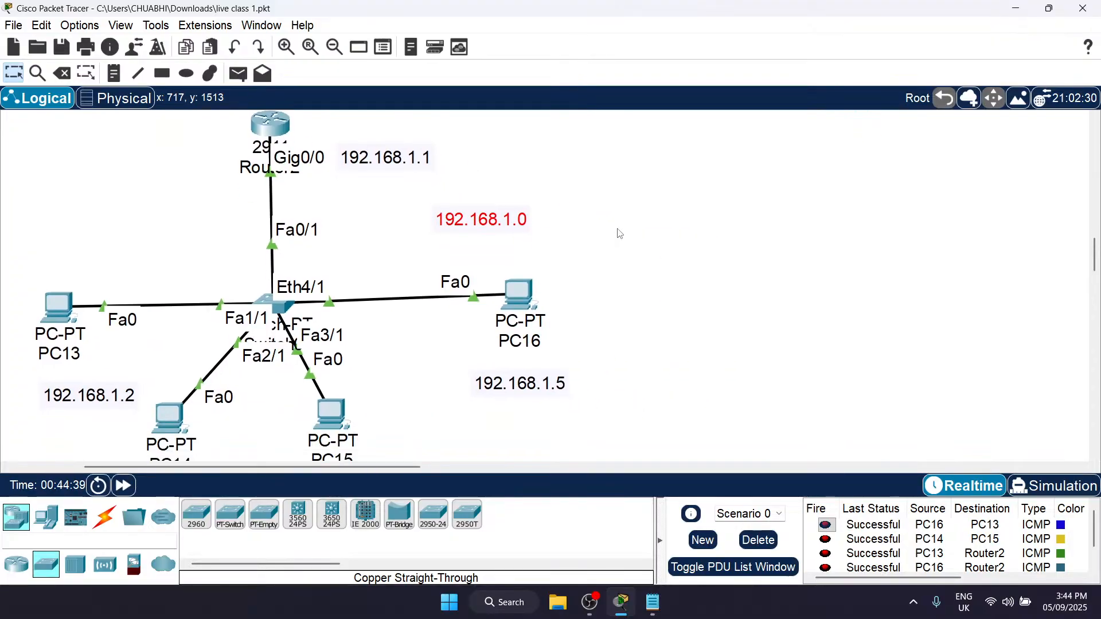
pyautogui.scroll(2, 620, 234)
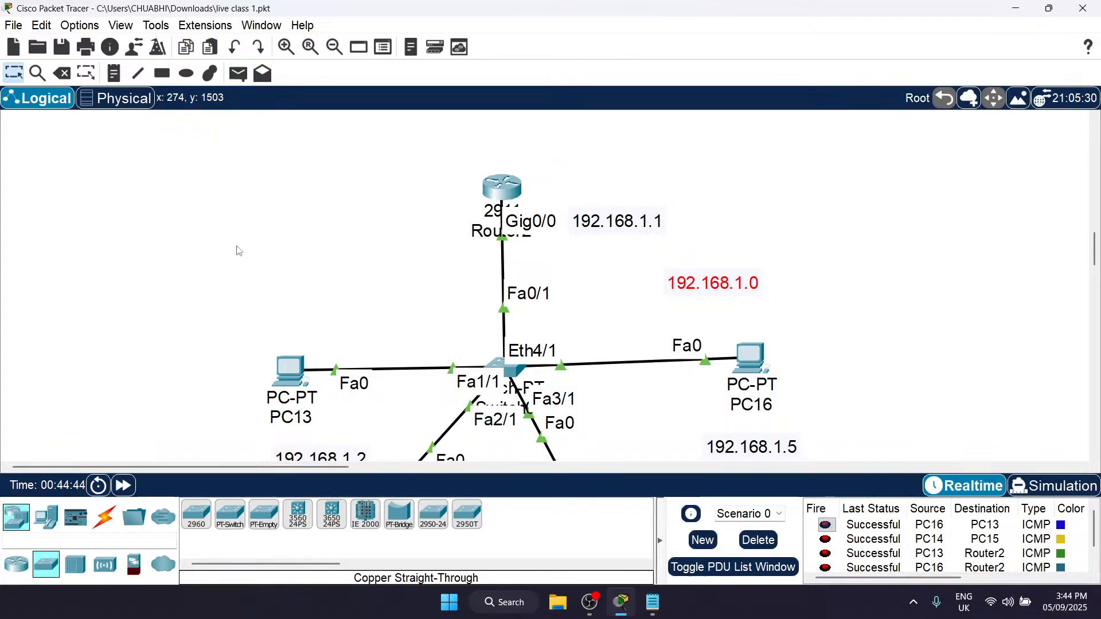
pyautogui.scroll(-3, 258, 386)
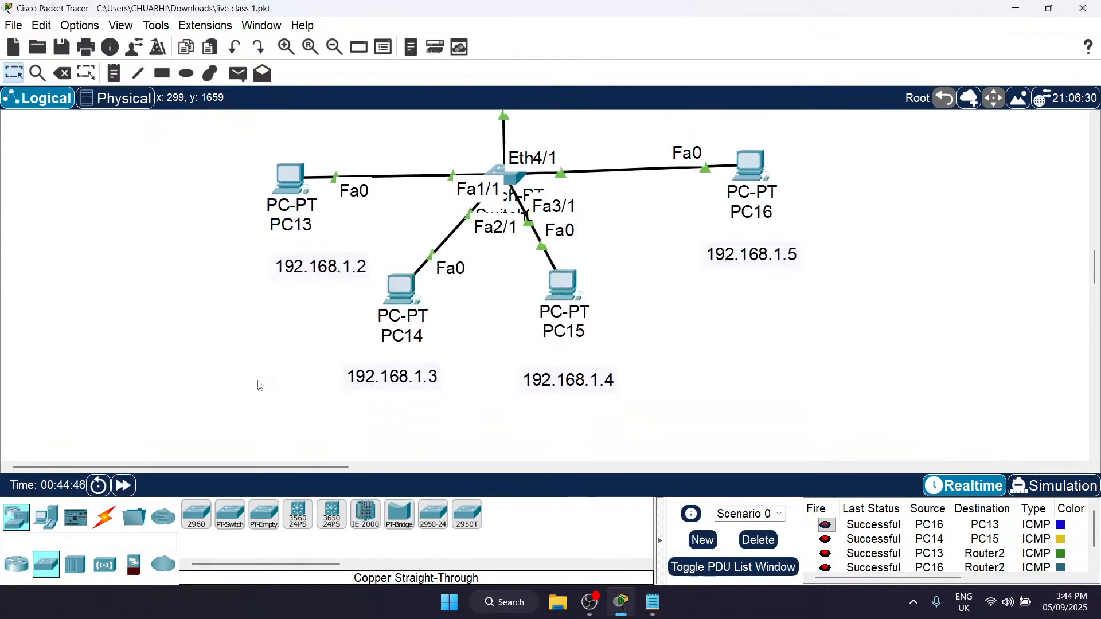
pyautogui.scroll(6, 259, 386)
pyautogui.scroll(-3, 327, 359)
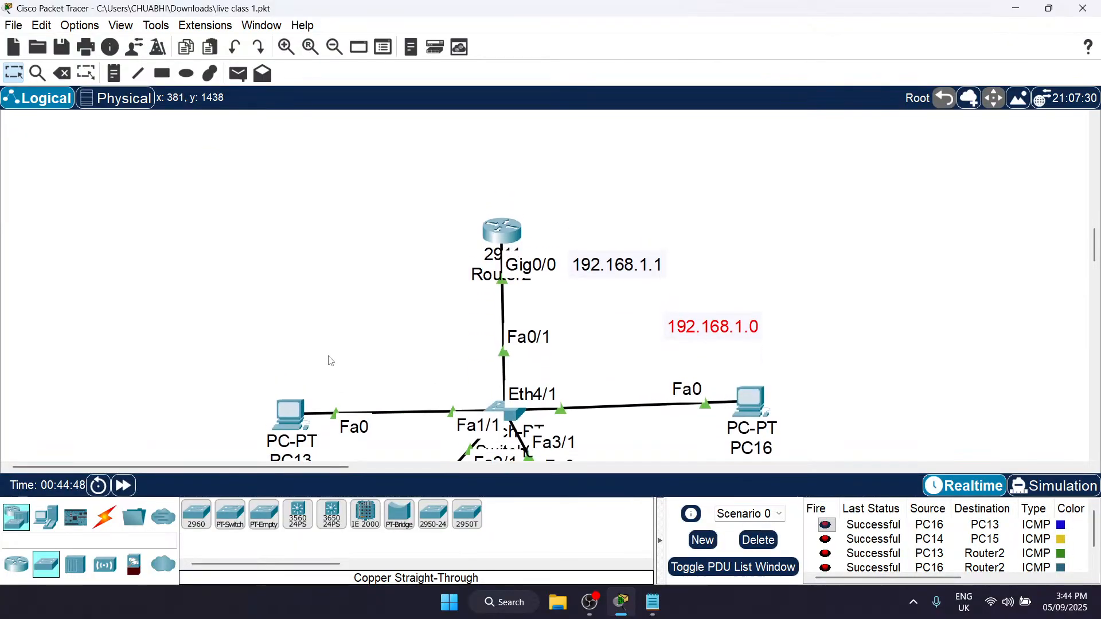
# Step: Place a 2960 switch on the workspace above Router2
pyautogui.scroll(1, 587, 298)
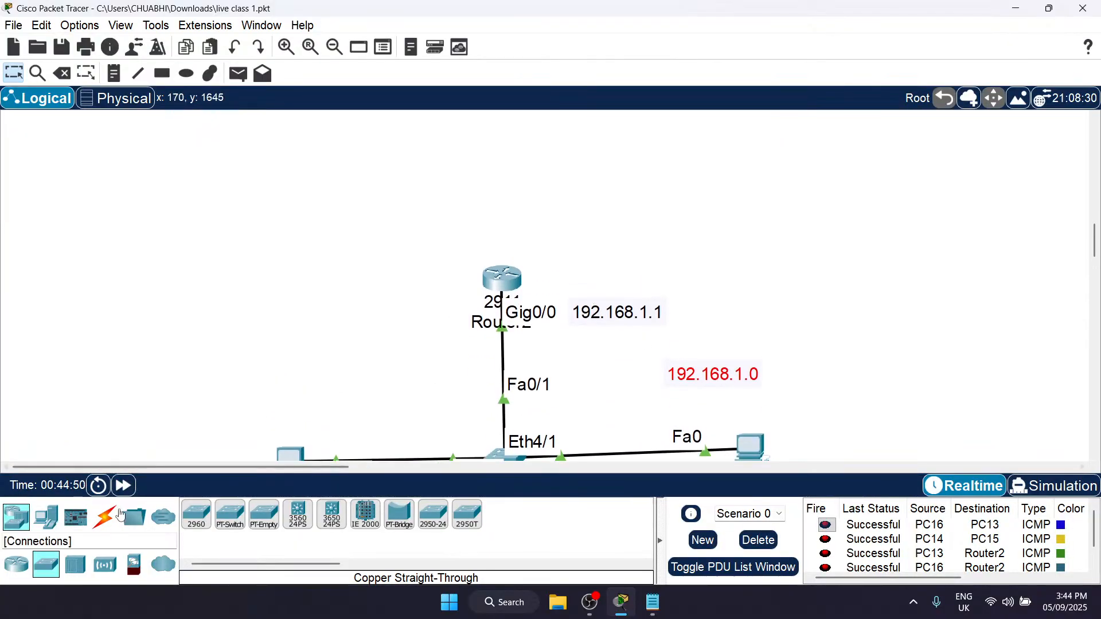
pyautogui.click(207, 516)
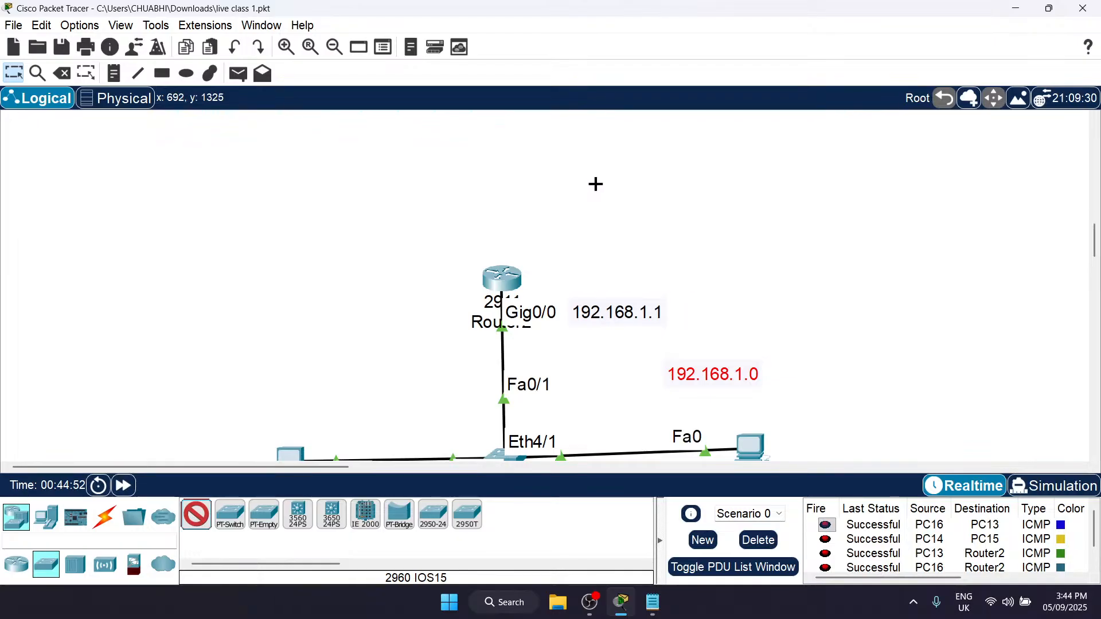
pyautogui.click(608, 187)
pyautogui.moveTo(581, 201); pyautogui.dragTo(584, 193)
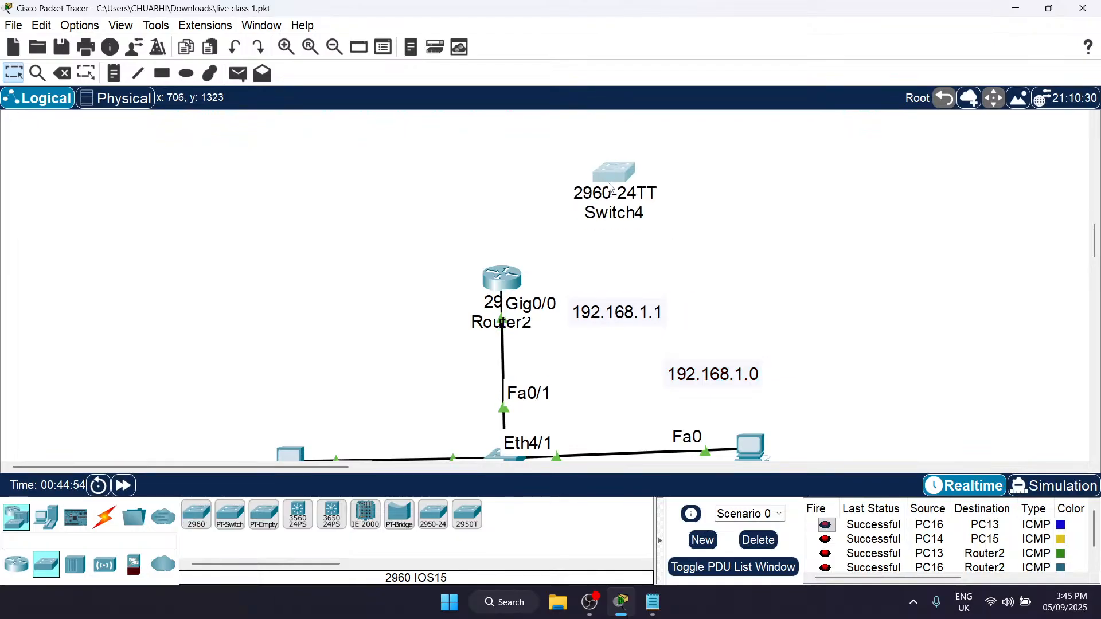
# Step: Inspect the new 2960 switch's physical ports in an enlarged device view and its interface list, and close the device window
pyautogui.click(636, 171)
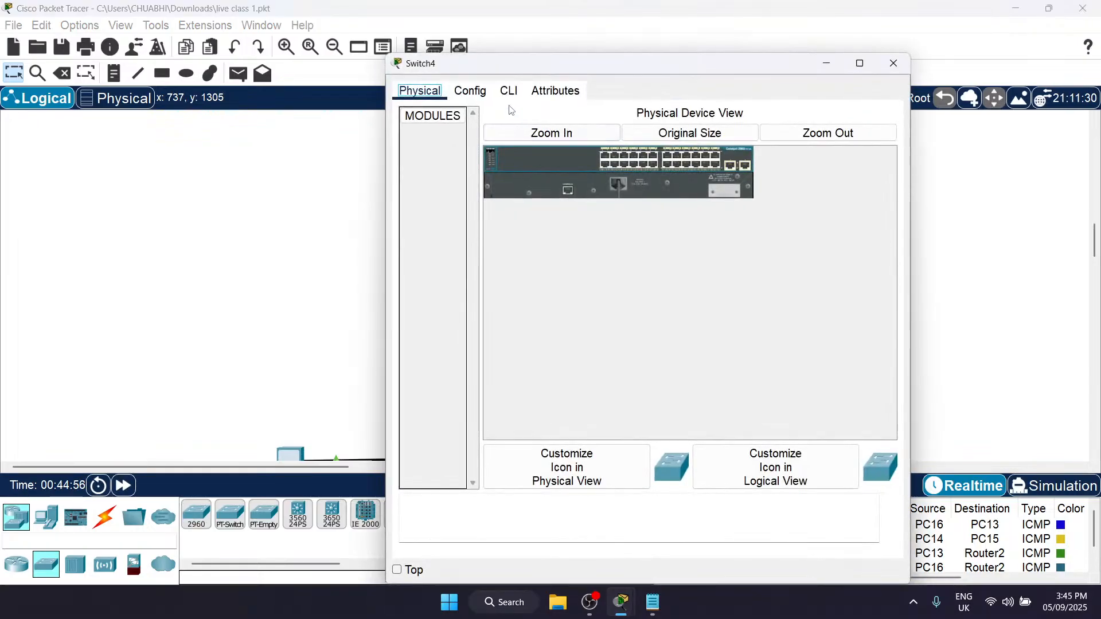
pyautogui.click(551, 133)
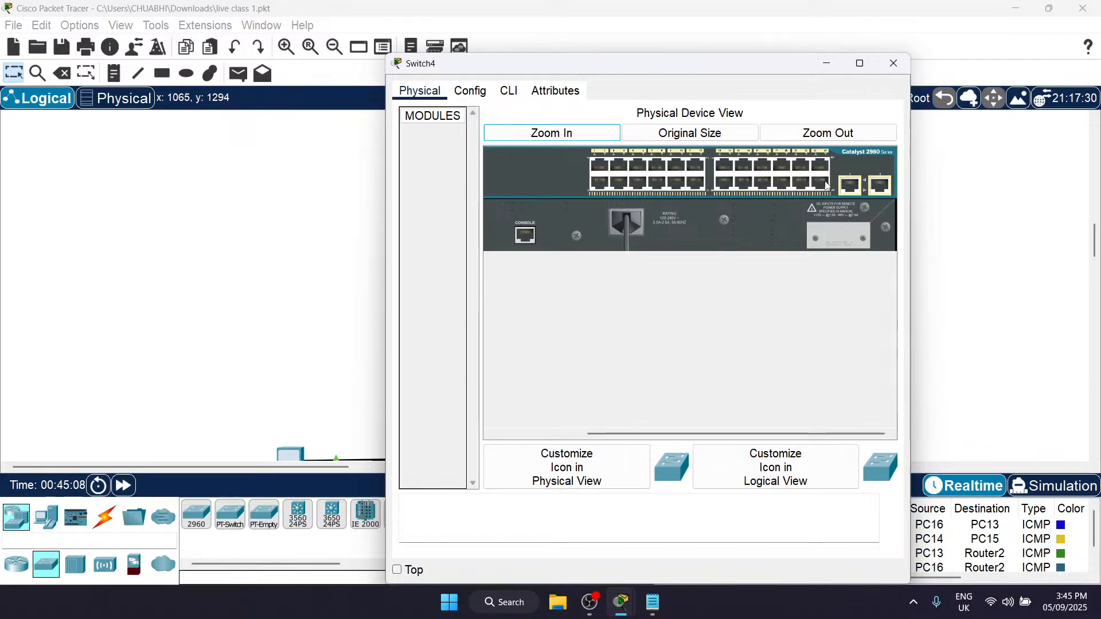
pyautogui.click(470, 91)
pyautogui.scroll(-8, 486, 241)
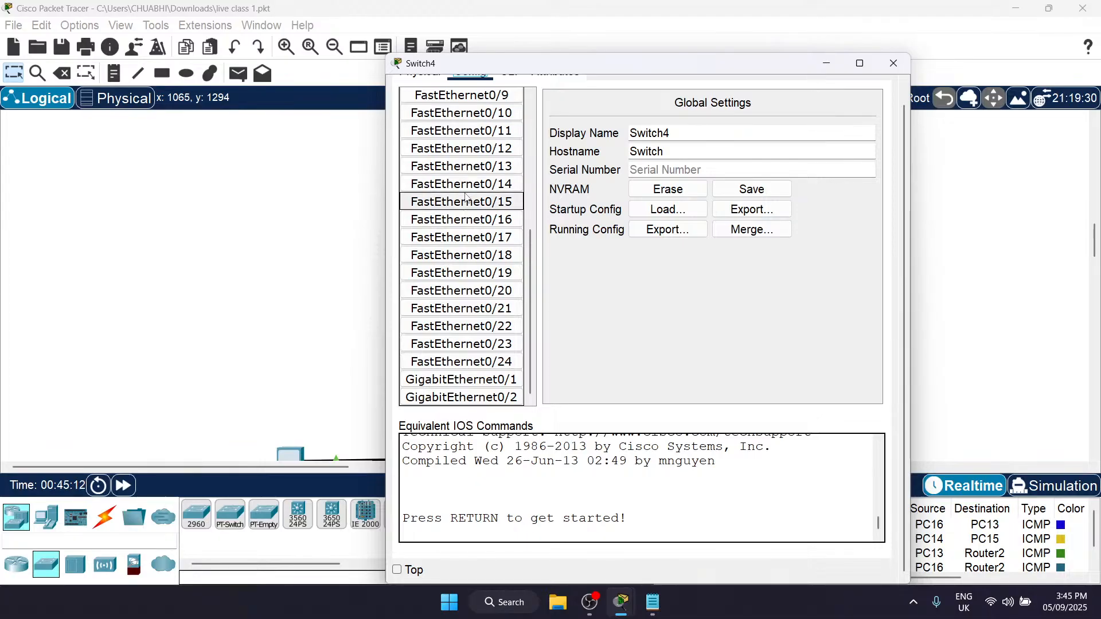
pyautogui.scroll(8, 466, 198)
pyautogui.click(427, 93)
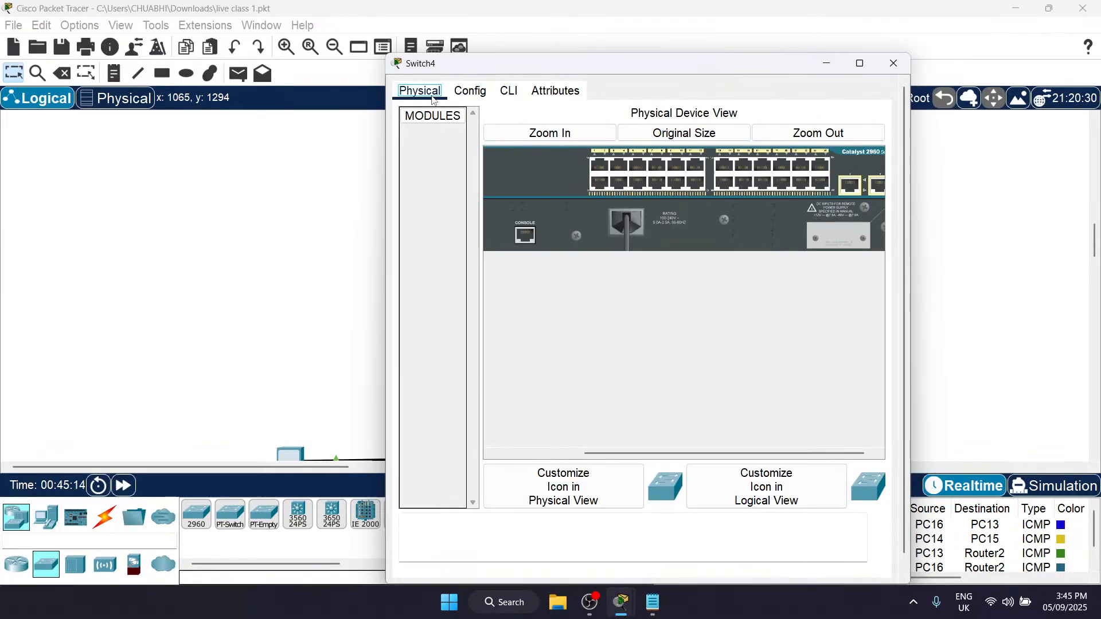
pyautogui.click(894, 63)
# Step: Highlight the central switch with its link ports and review the router, PCs and address notes around it
pyautogui.scroll(-5, 548, 288)
pyautogui.scroll(3, 548, 288)
pyautogui.scroll(1, 548, 288)
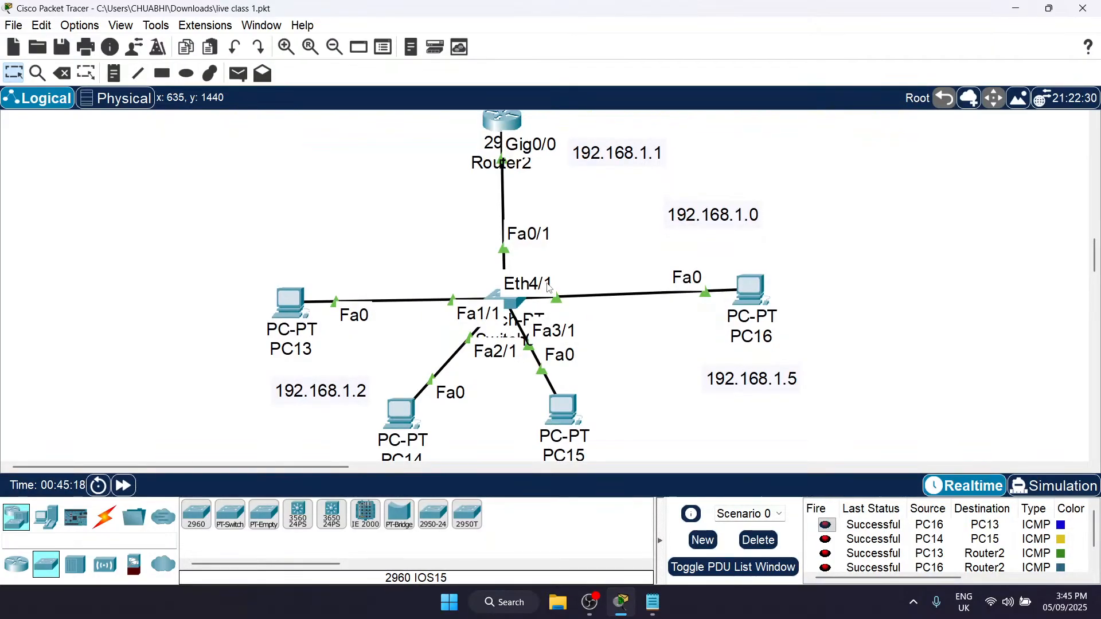
pyautogui.moveTo(430, 263); pyautogui.dragTo(595, 360)
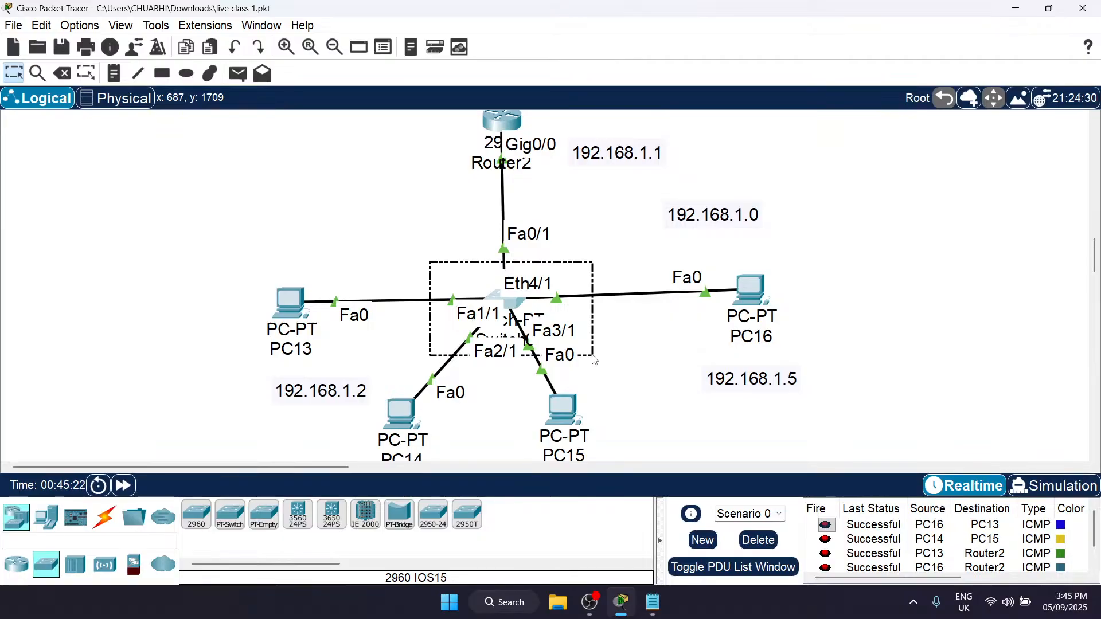
pyautogui.moveTo(595, 360); pyautogui.dragTo(598, 361)
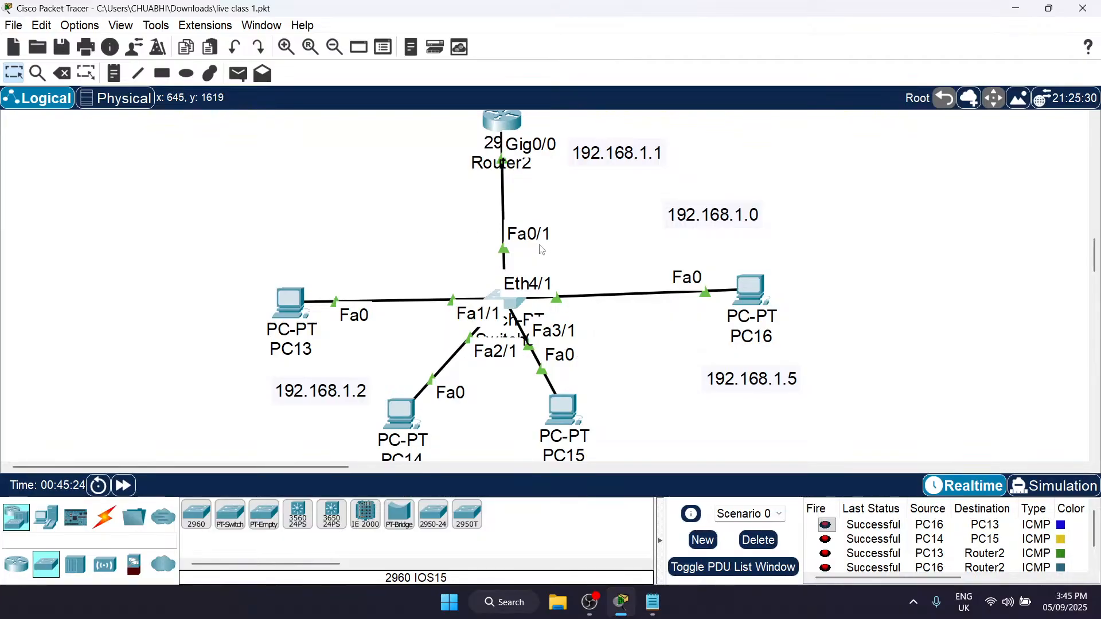
pyautogui.moveTo(404, 233); pyautogui.dragTo(618, 377)
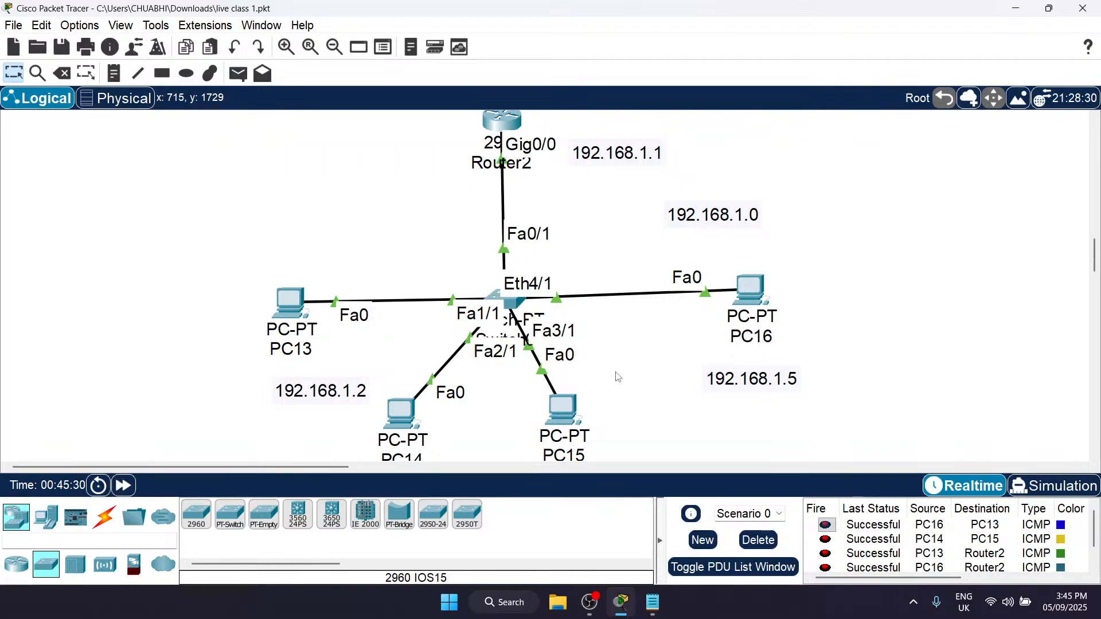
pyautogui.moveTo(357, 210); pyautogui.dragTo(643, 365)
pyautogui.scroll(3, 769, 298)
pyautogui.scroll(-2, 764, 309)
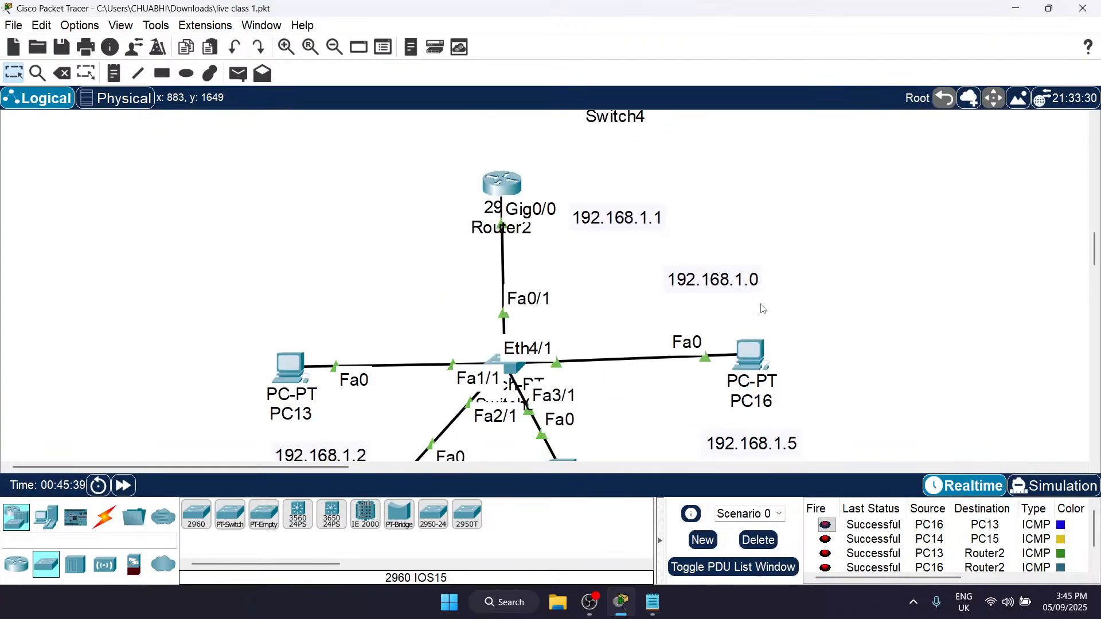
pyautogui.scroll(-1, 763, 309)
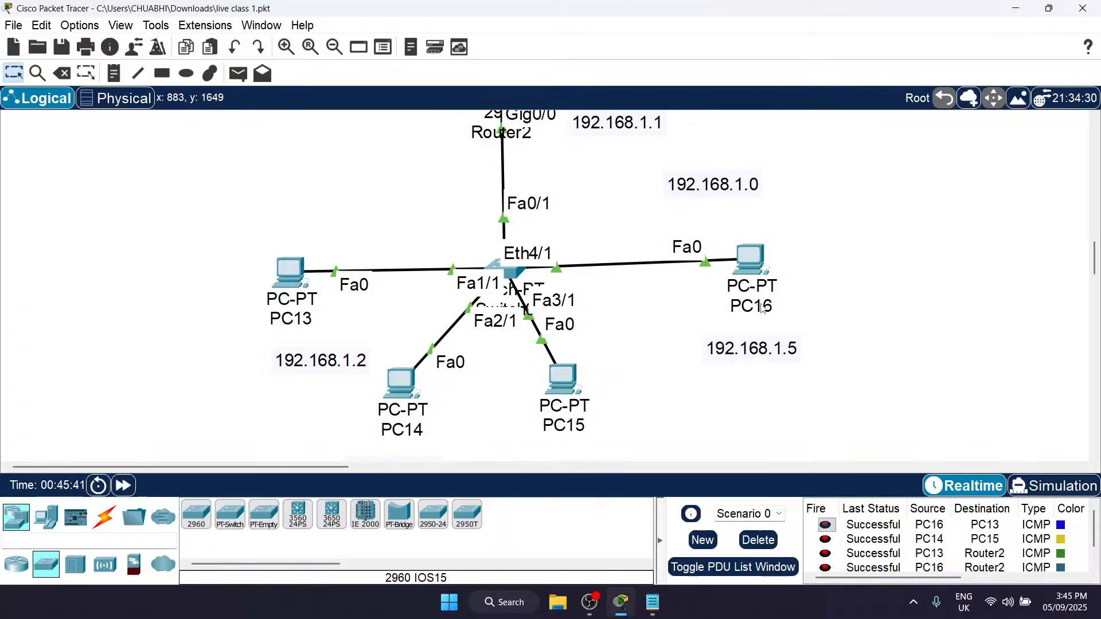
pyautogui.scroll(2, 763, 309)
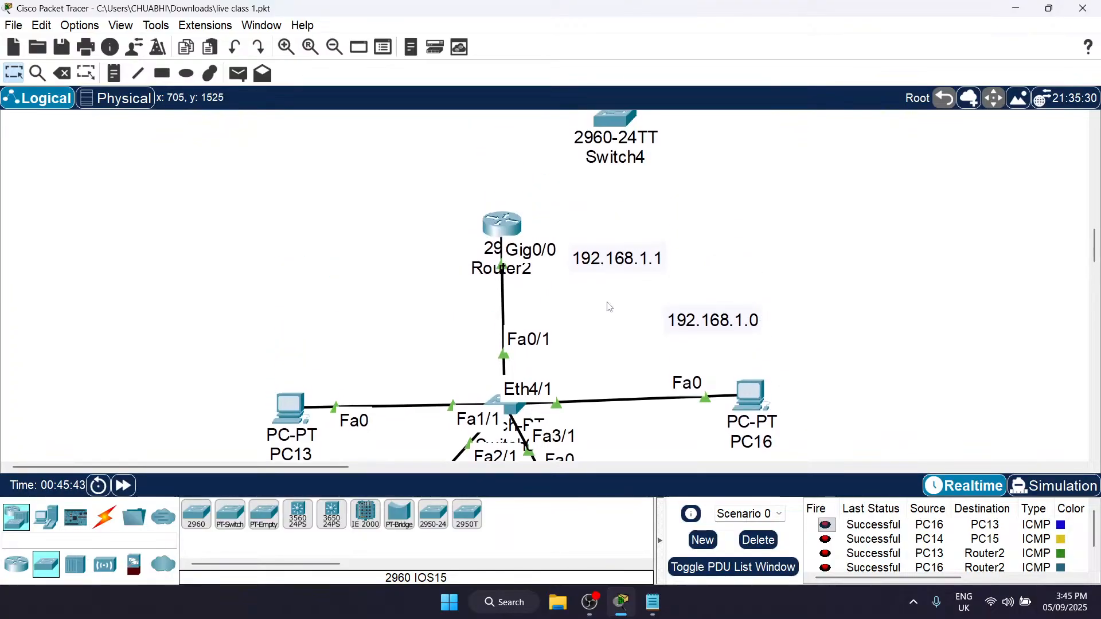
pyautogui.scroll(1, 533, 273)
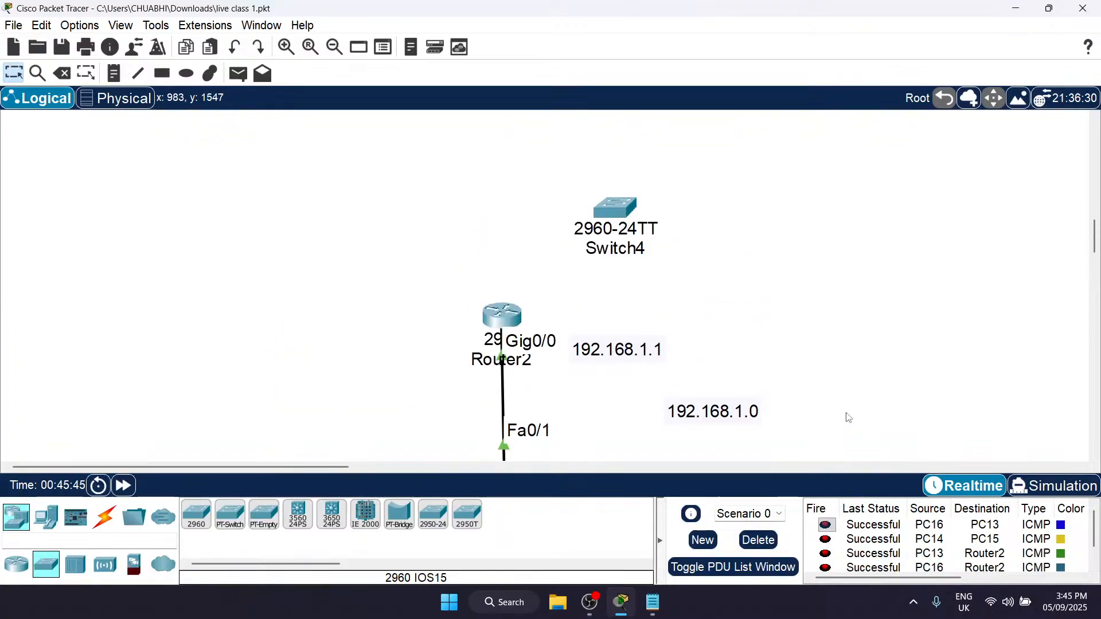
# Step: Move the 192.168.1.0 note closer to the router's link and add a 192.168.2.0 network note beside Switch4
pyautogui.moveTo(728, 415); pyautogui.dragTo(685, 417)
pyautogui.press('n')
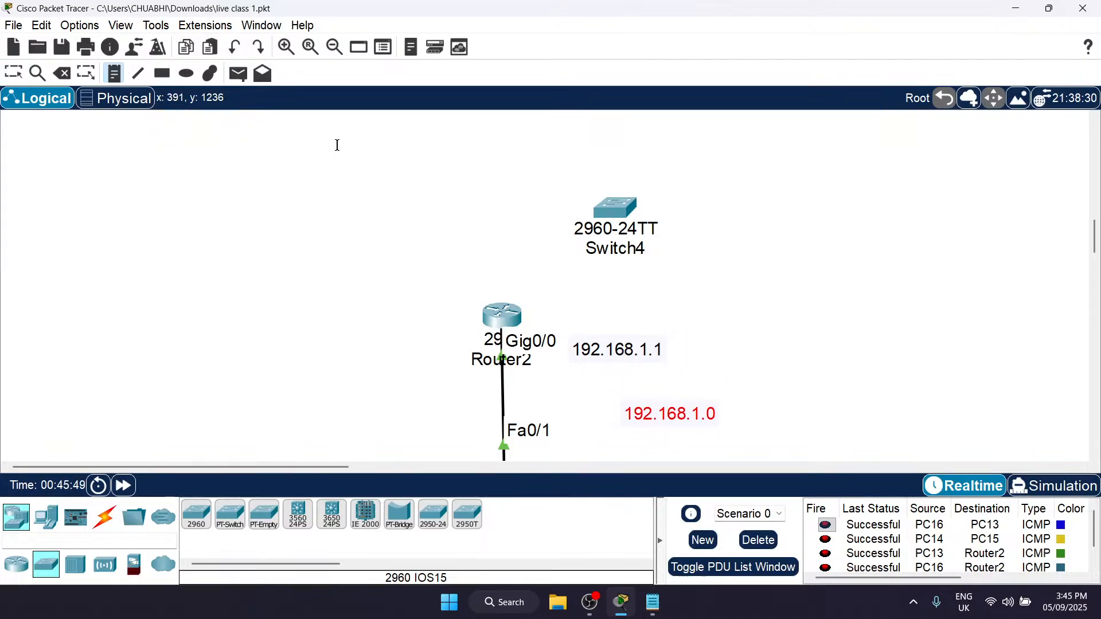
pyautogui.click(423, 202)
pyautogui.write('19')
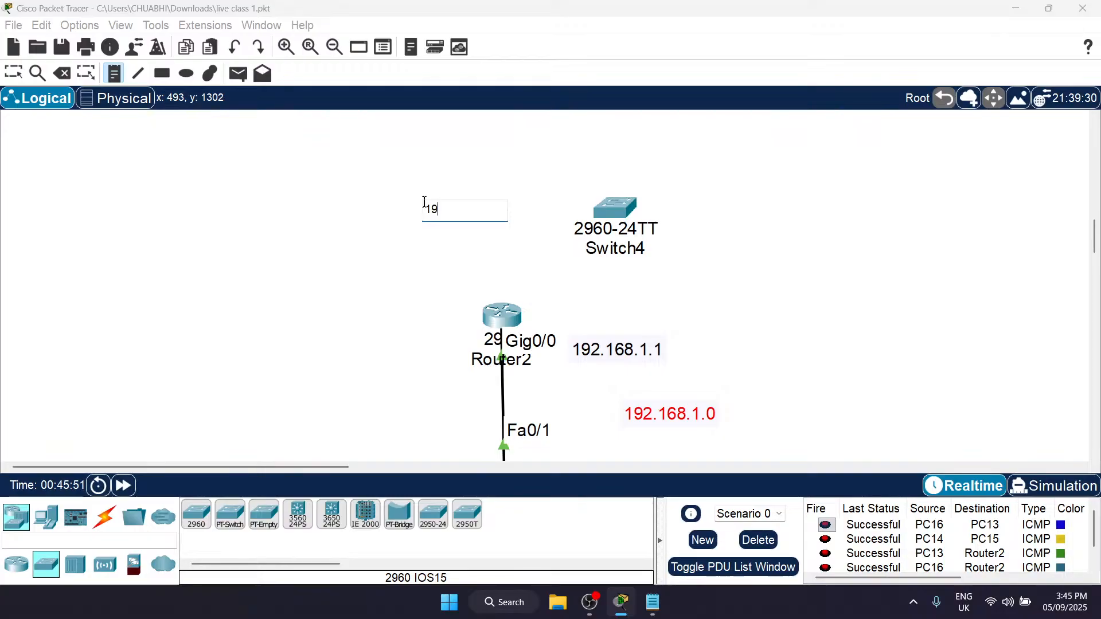
pyautogui.write('2.168.2.0')
pyautogui.press('Escape')
pyautogui.moveTo(496, 223); pyautogui.dragTo(491, 209)
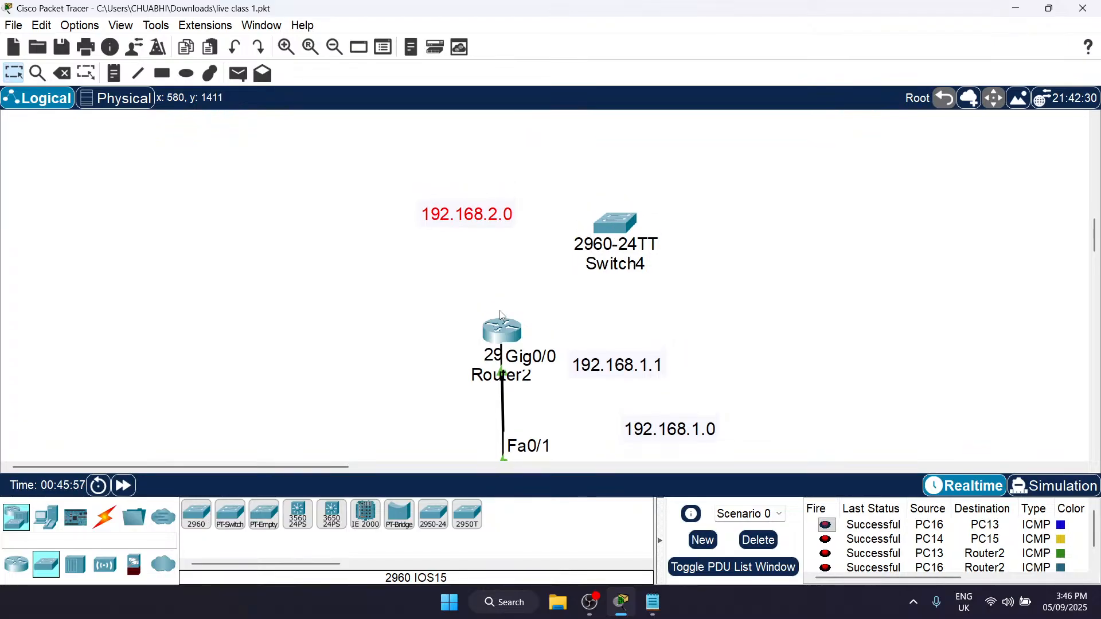
# Step: Place two PCs beside Switch4 for the 192.168.2.0 network
pyautogui.click(103, 519)
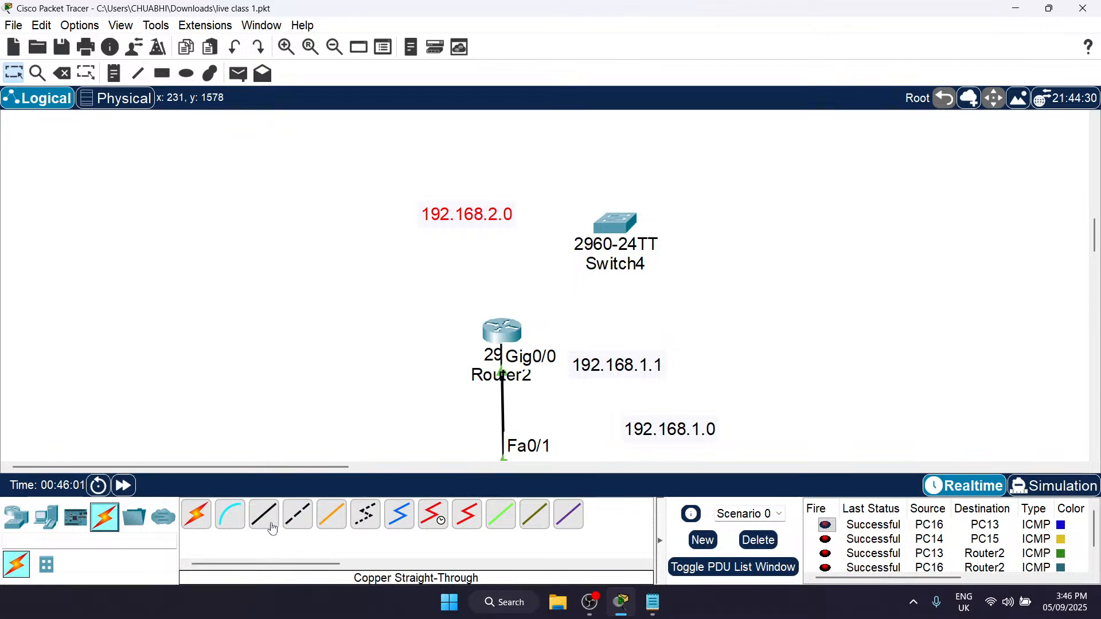
pyautogui.click(41, 519)
pyautogui.click(191, 519)
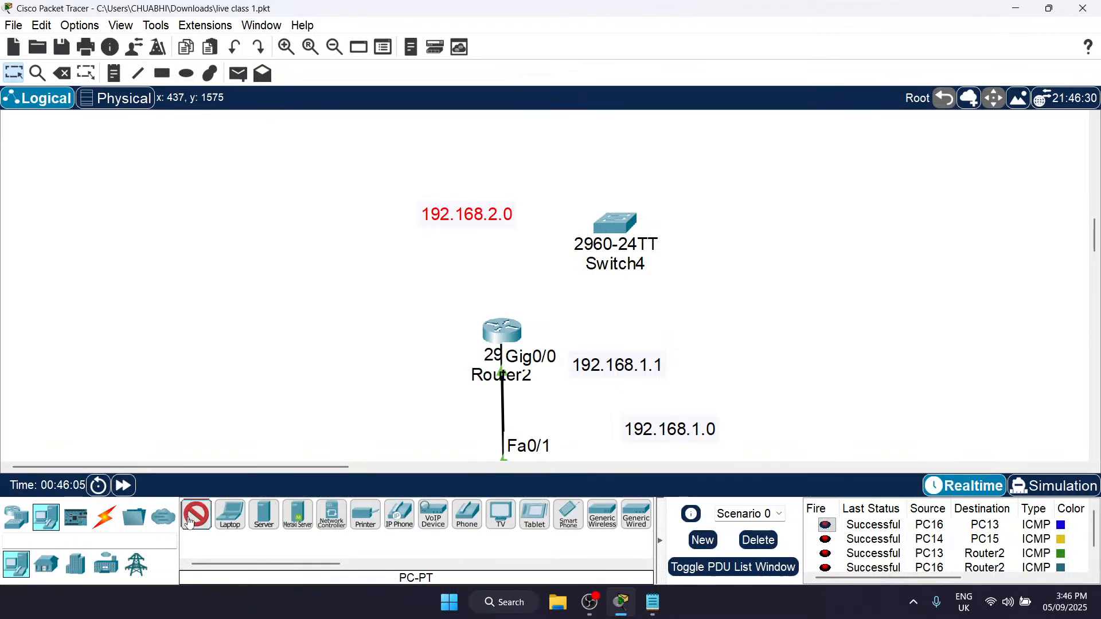
pyautogui.click(753, 172)
pyautogui.click(852, 240)
pyautogui.scroll(1, 843, 238)
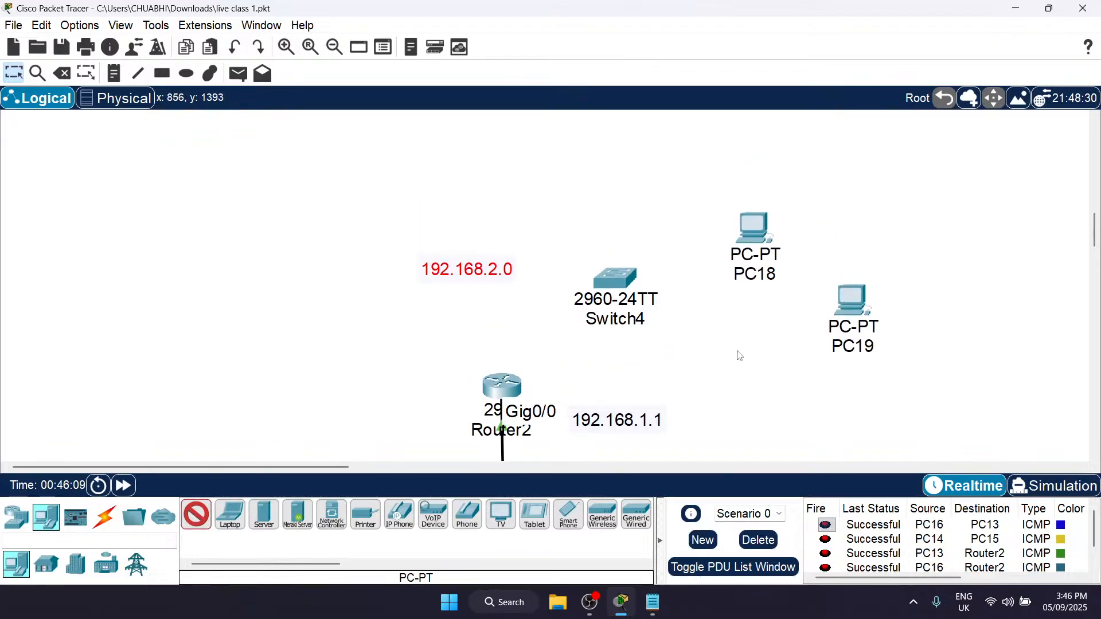
pyautogui.press('Escape')
# Step: Rename the upper new PC as A and the lower one as B
pyautogui.click(758, 273)
pyautogui.write('A')
pyautogui.press('Return')
pyautogui.click(854, 346)
pyautogui.write('B')
pyautogui.press('Return')
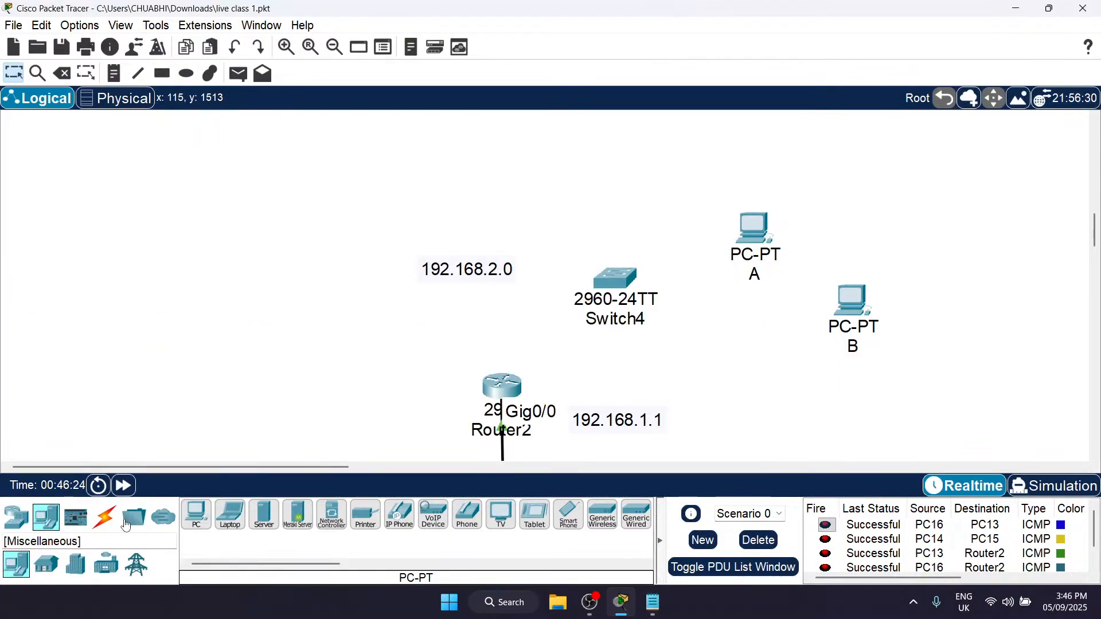
# Step: Connect Router2's GigabitEthernet0/1 to Switch4's FastEthernet0/1 with a copper straight-through cable
pyautogui.click(107, 525)
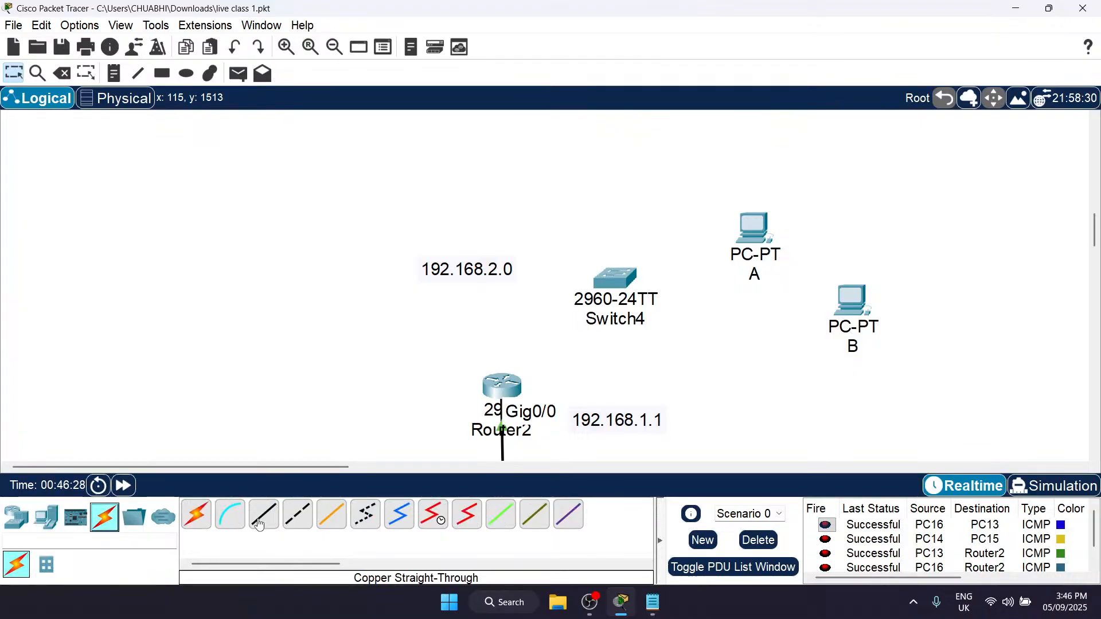
pyautogui.hotkey('ctrl', 'i')
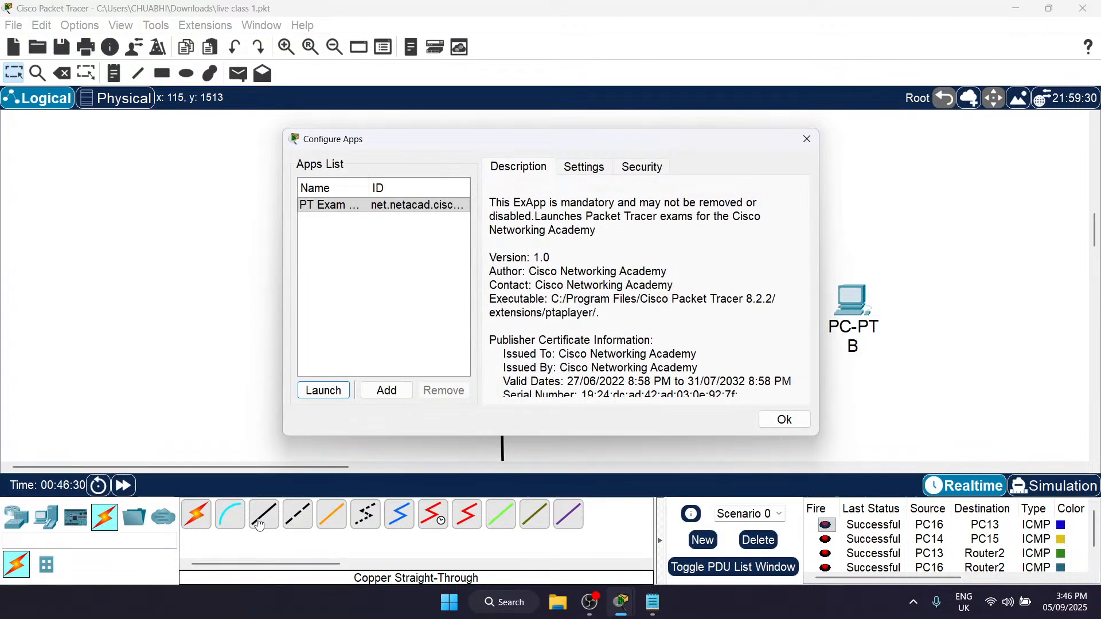
pyautogui.click(807, 138)
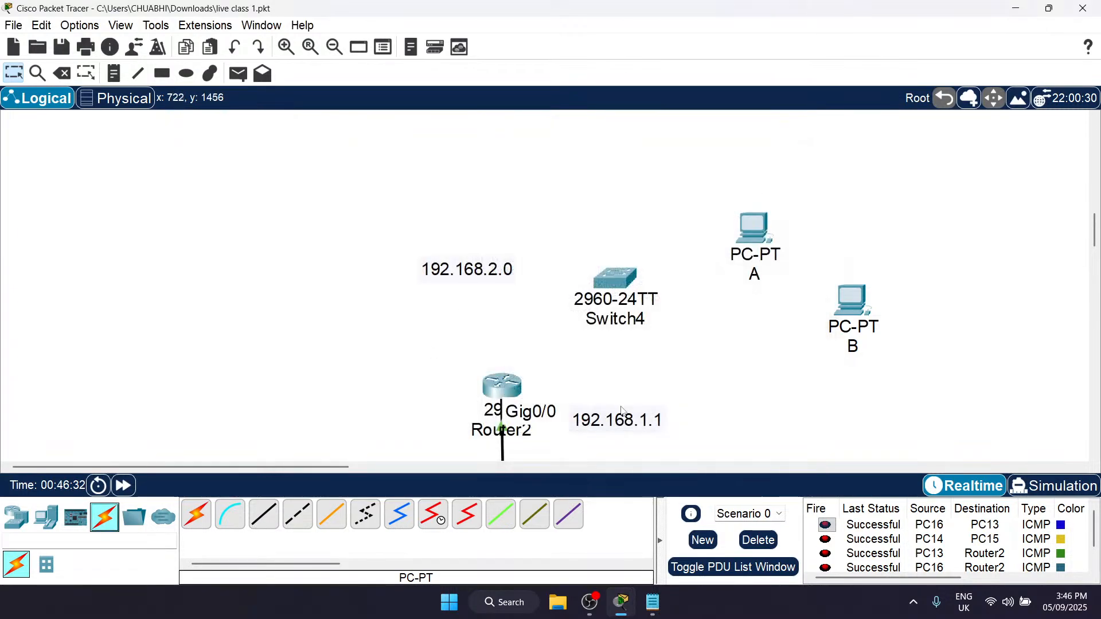
pyautogui.click(257, 522)
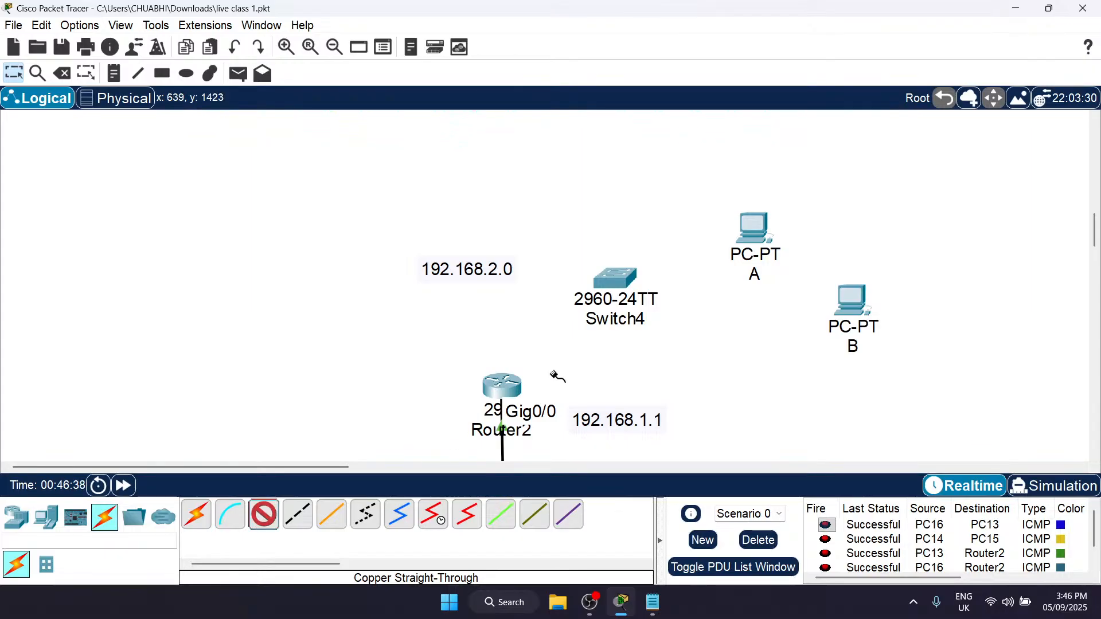
pyautogui.click(503, 382)
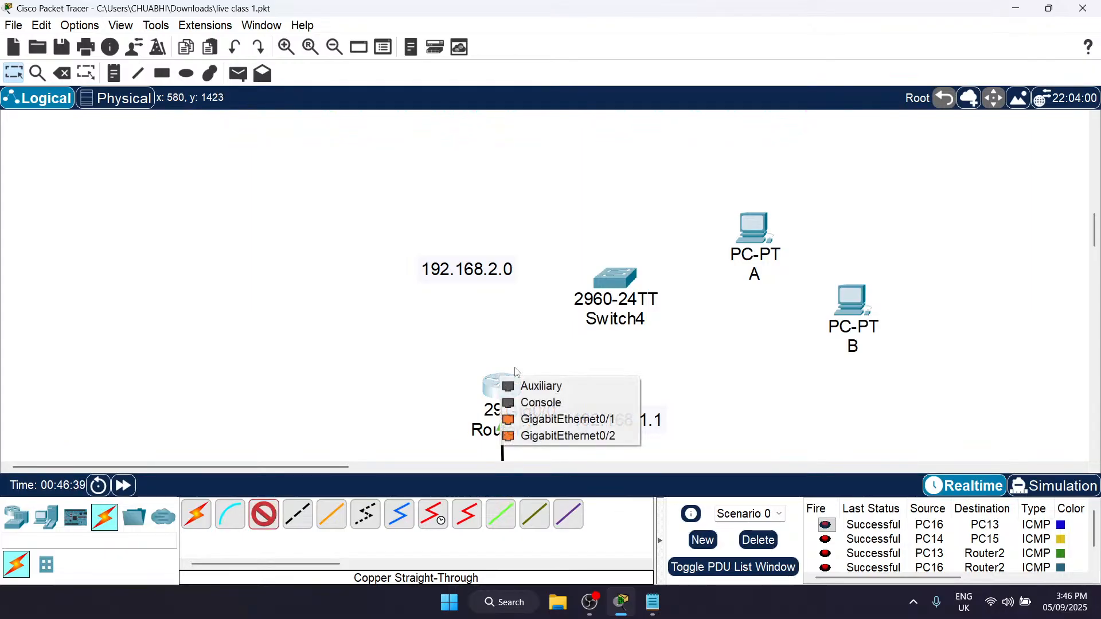
pyautogui.click(548, 426)
pyautogui.click(612, 279)
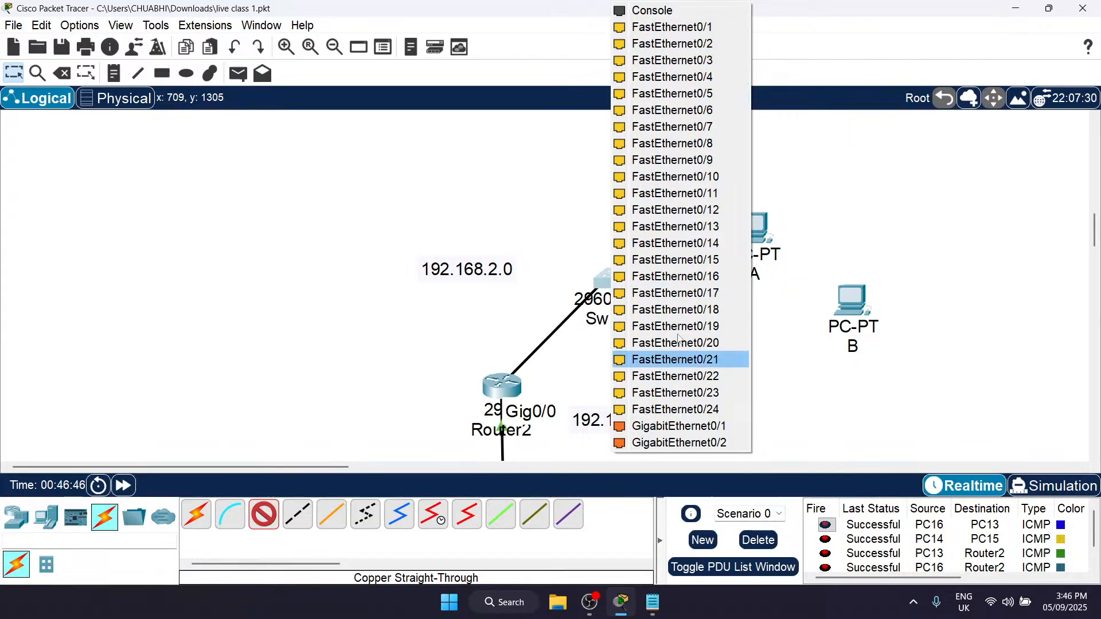
pyautogui.click(698, 31)
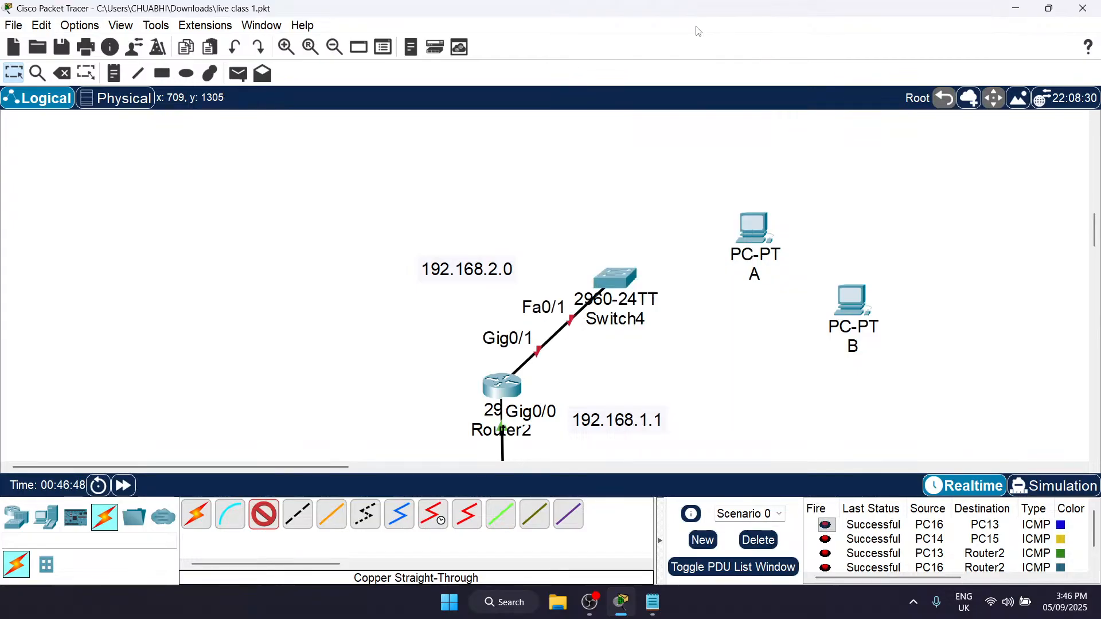
# Step: Connect Switch4's FastEthernet0/2 to PC A's FastEthernet0 with a copper straight-through cable
pyautogui.click(615, 274)
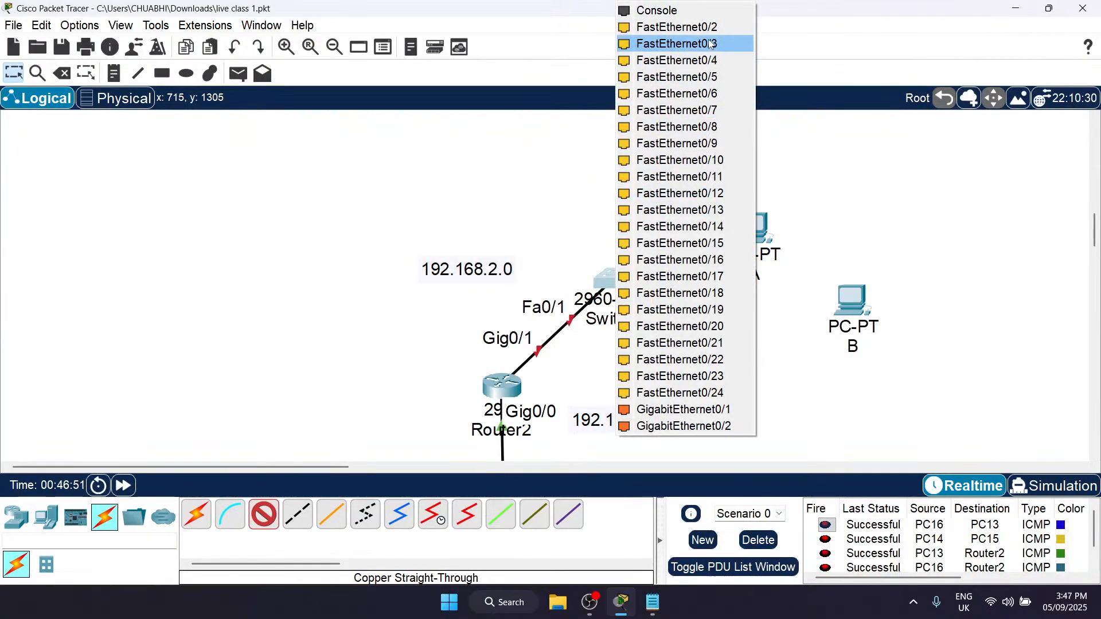
pyautogui.click(688, 27)
pyautogui.click(767, 232)
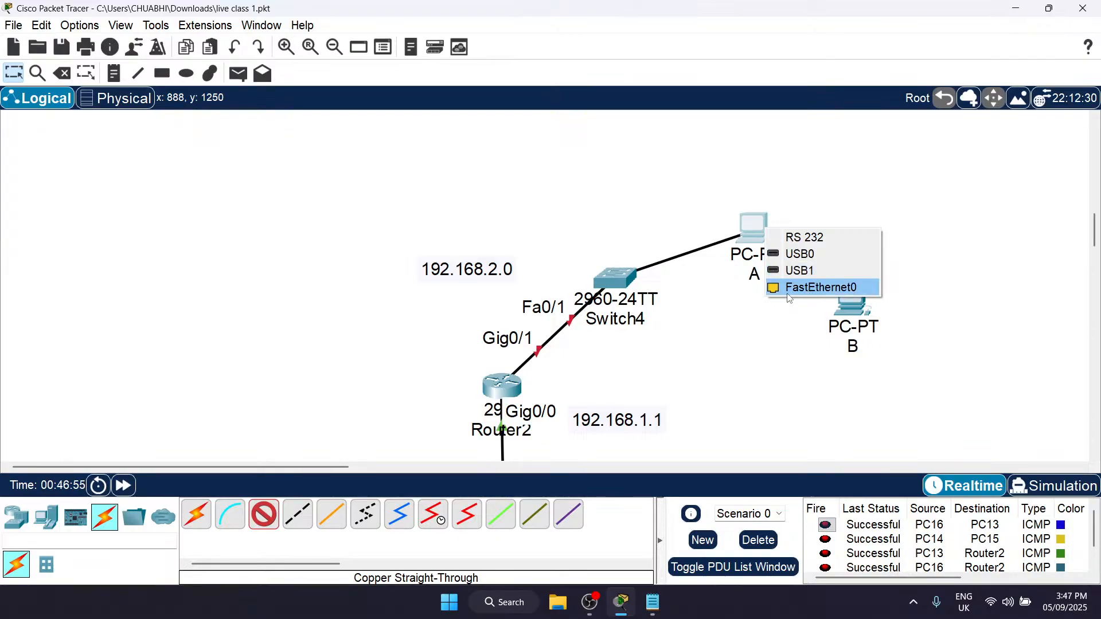
pyautogui.click(820, 294)
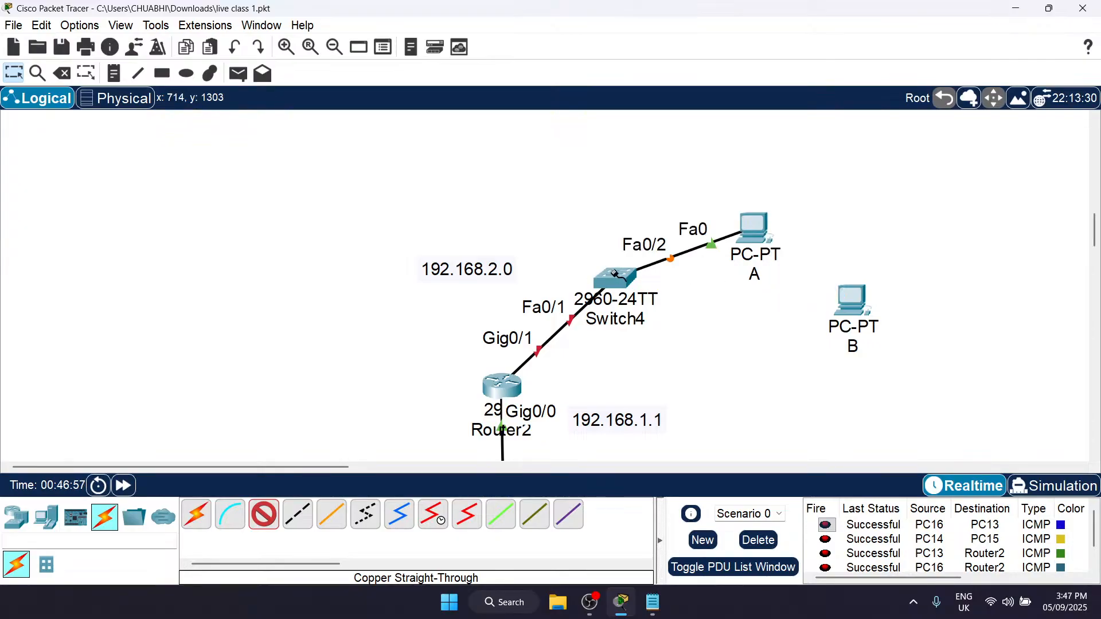
# Step: Connect Switch4's FastEthernet0/3 to PC B's FastEthernet0 with a copper straight-through cable and leave the cable tool
pyautogui.click(615, 278)
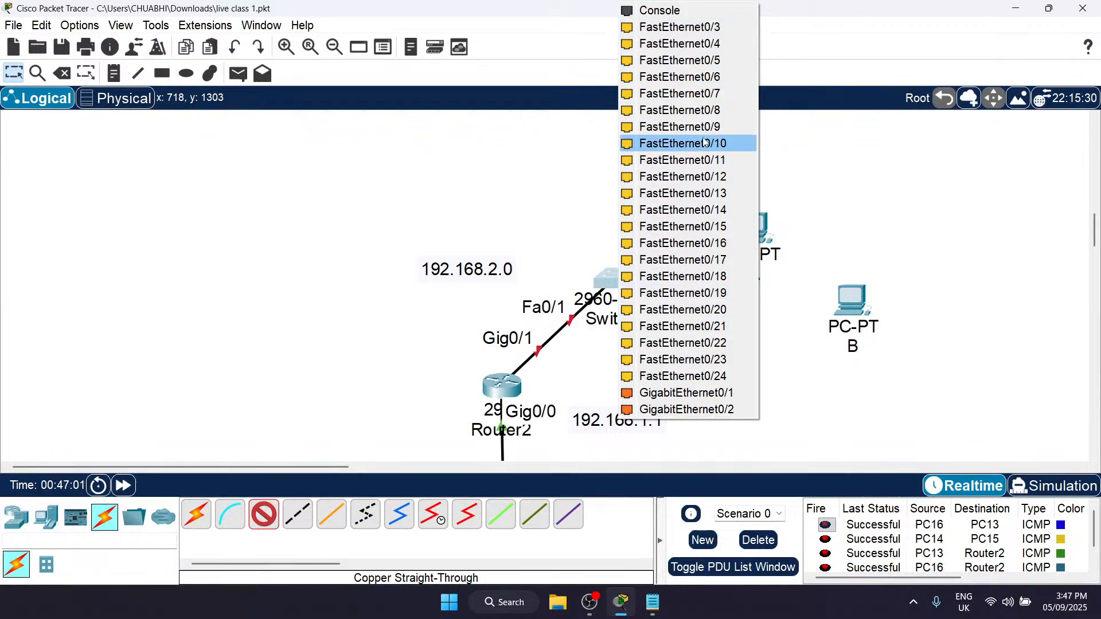
pyautogui.click(679, 26)
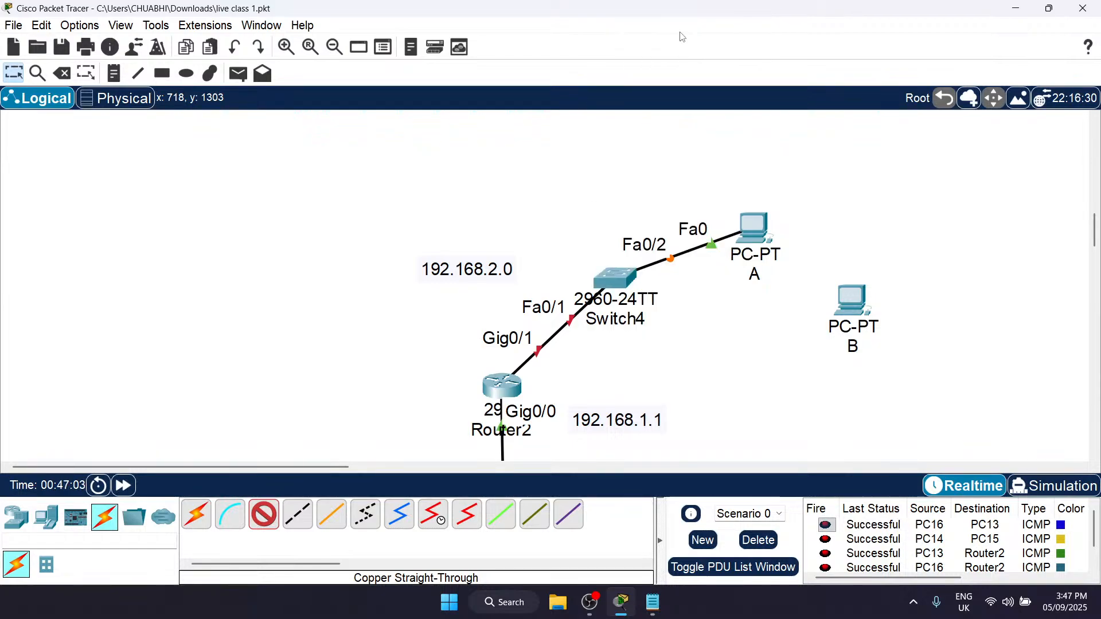
pyautogui.click(849, 300)
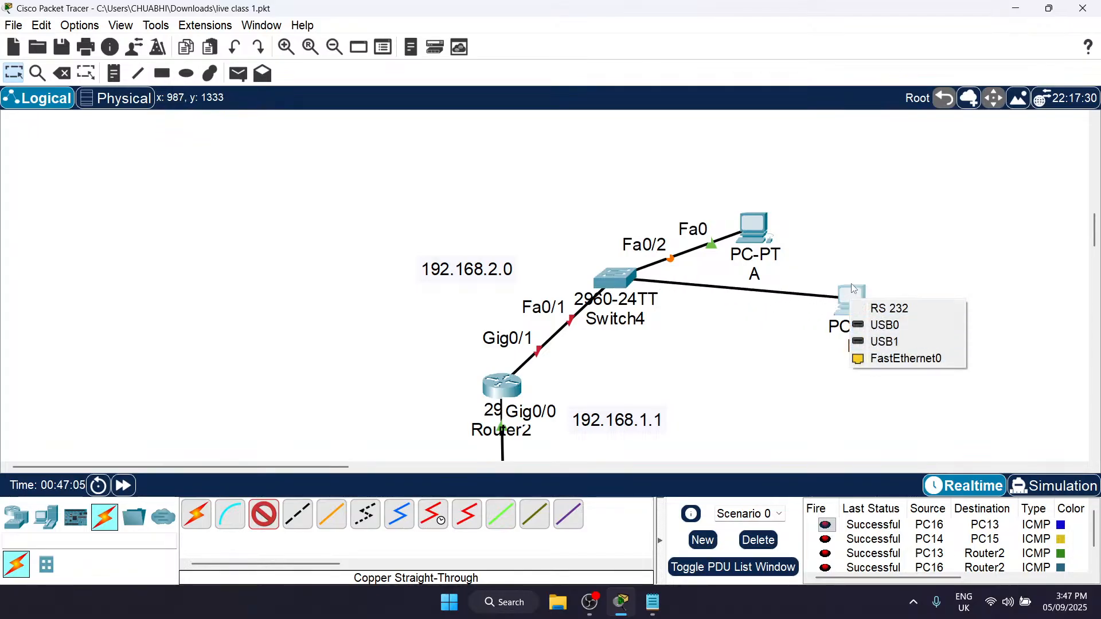
pyautogui.click(897, 360)
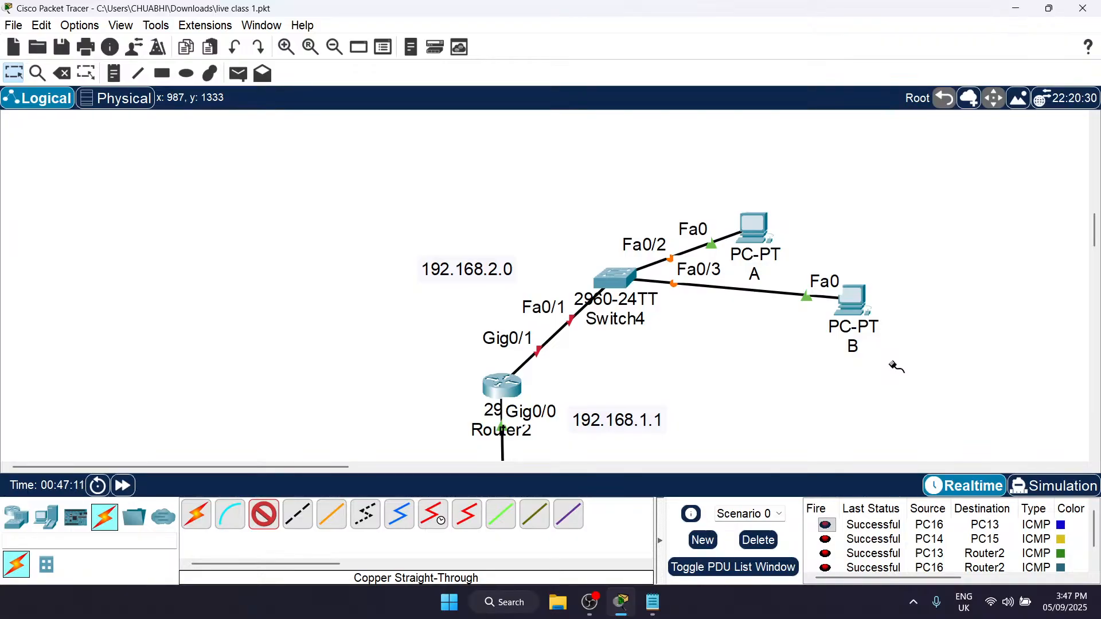
pyautogui.press('Escape')
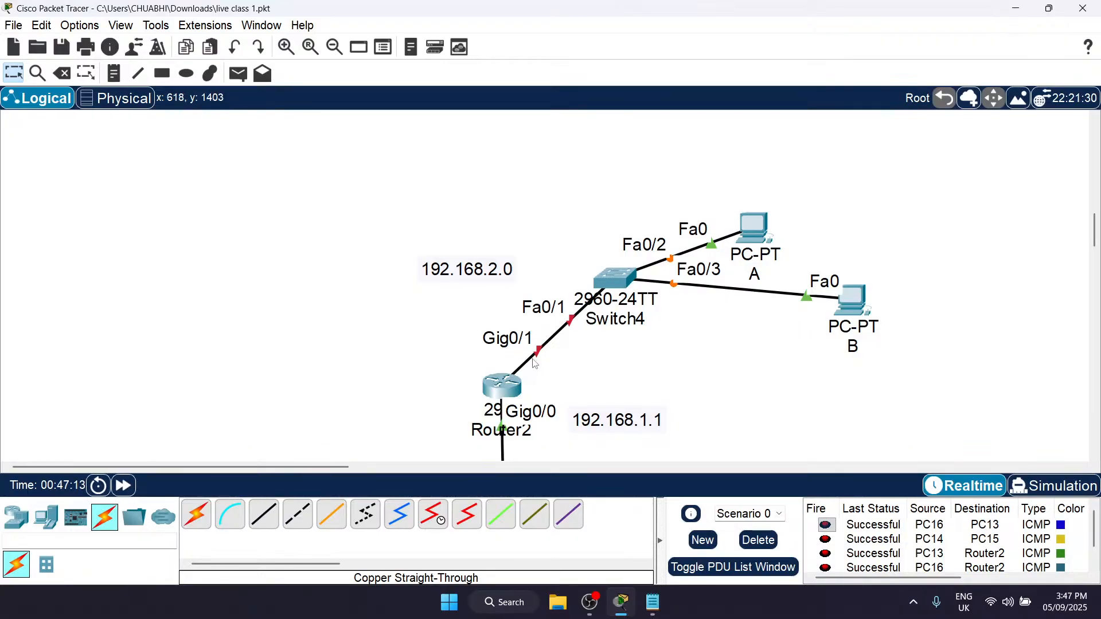
# Step: Add a 192.168.2.1 note beside Router2's Gig0/1 port and move it clear of the port label
pyautogui.scroll(-2, 568, 319)
pyautogui.press('n')
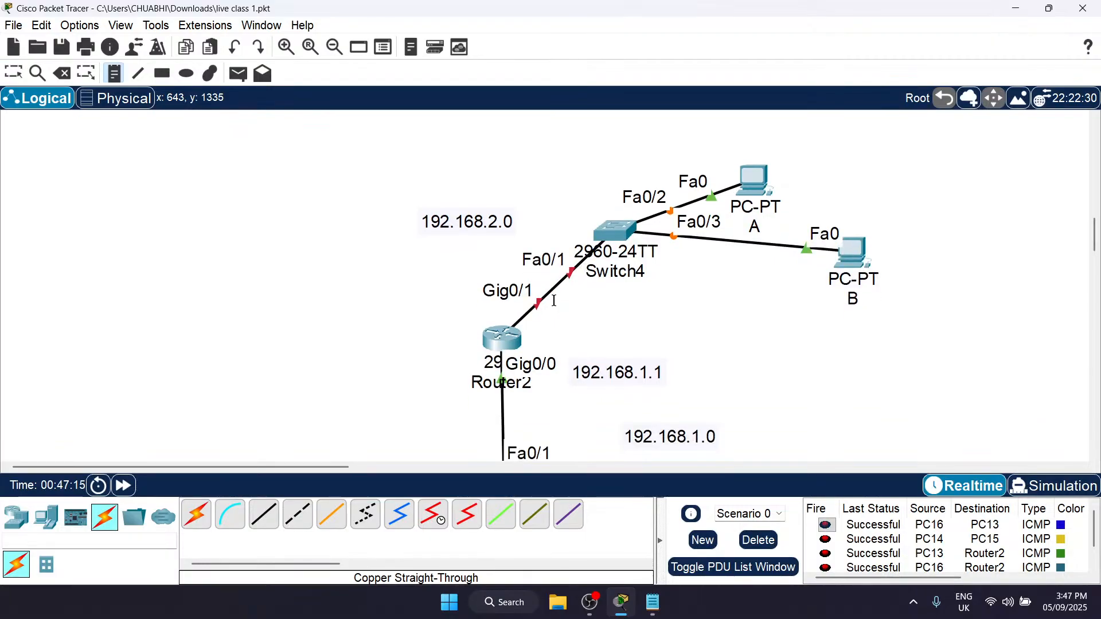
pyautogui.click(397, 290)
pyautogui.write('19')
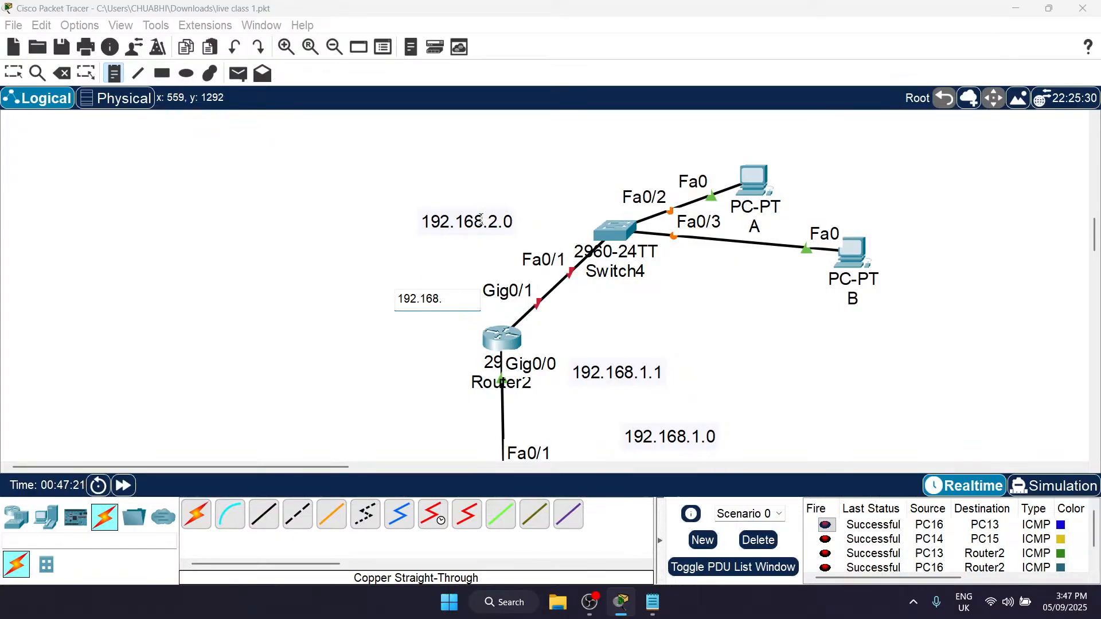
pyautogui.write('2.1')
pyautogui.press('Escape')
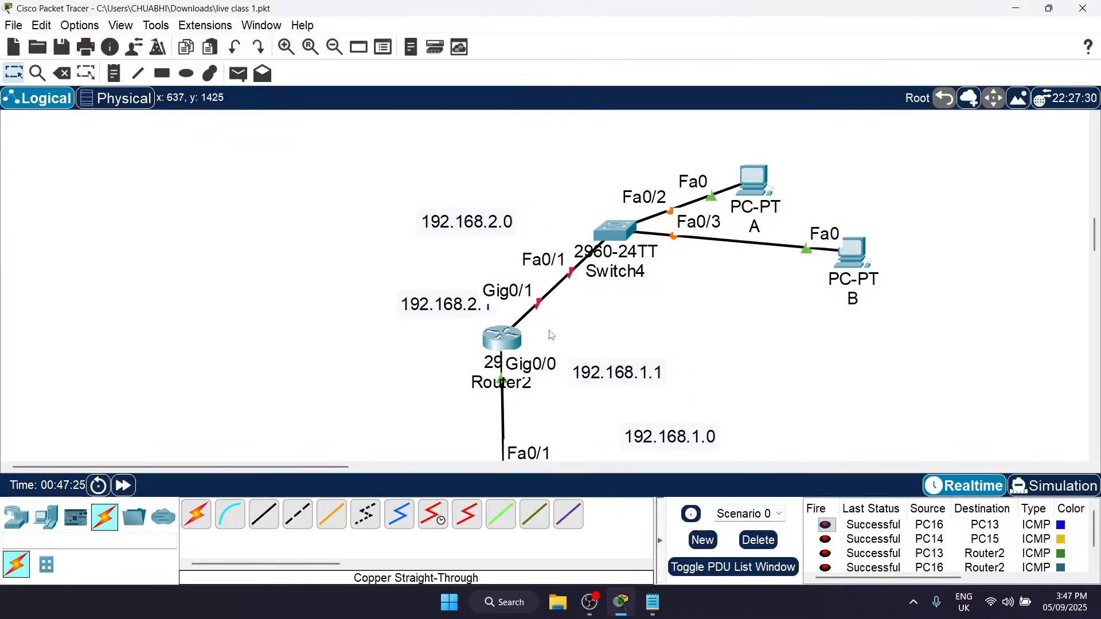
pyautogui.moveTo(459, 304); pyautogui.dragTo(438, 287)
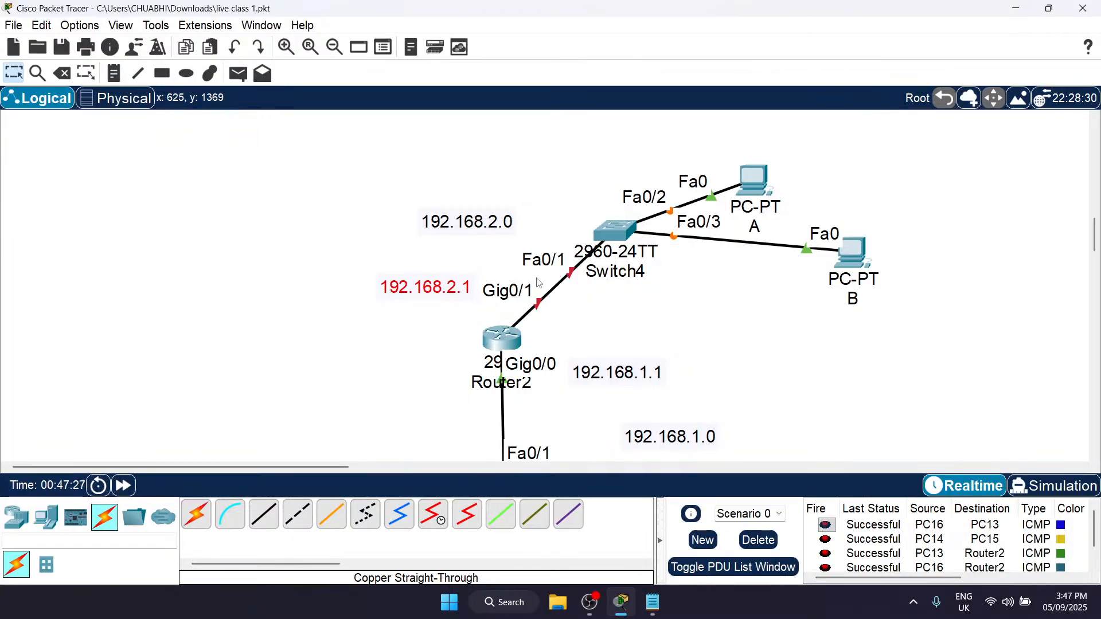
# Step: Examine the IP configuration of Router2's GigabitEthernet0/0, GigabitEthernet0/1 and GigabitEthernet0/2 interfaces
pyautogui.scroll(-1, 537, 328)
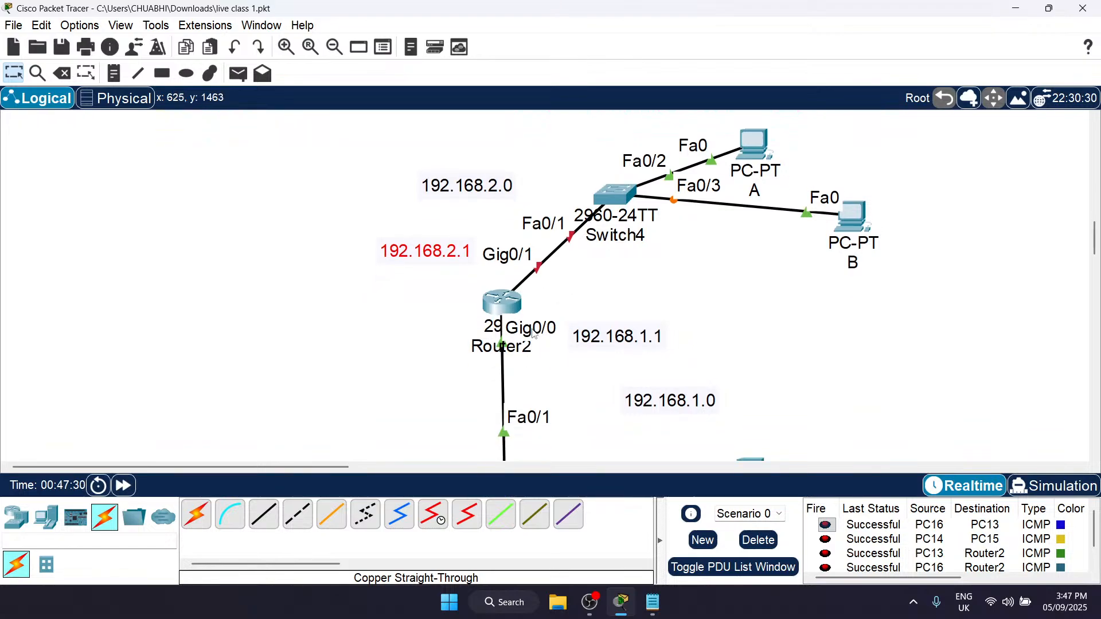
pyautogui.click(503, 303)
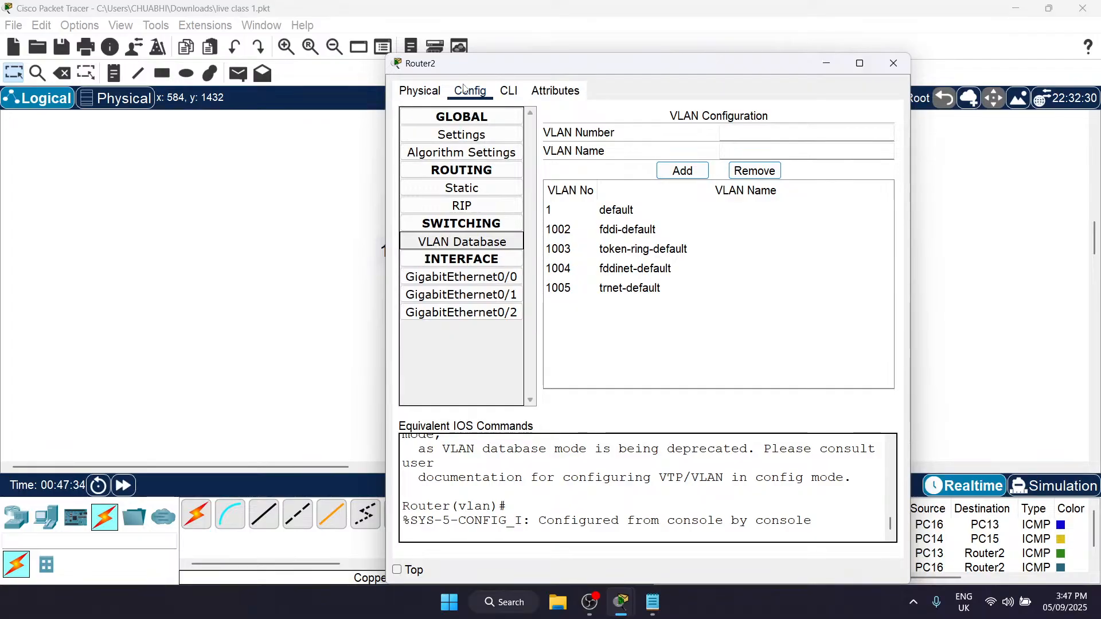
pyautogui.click(481, 277)
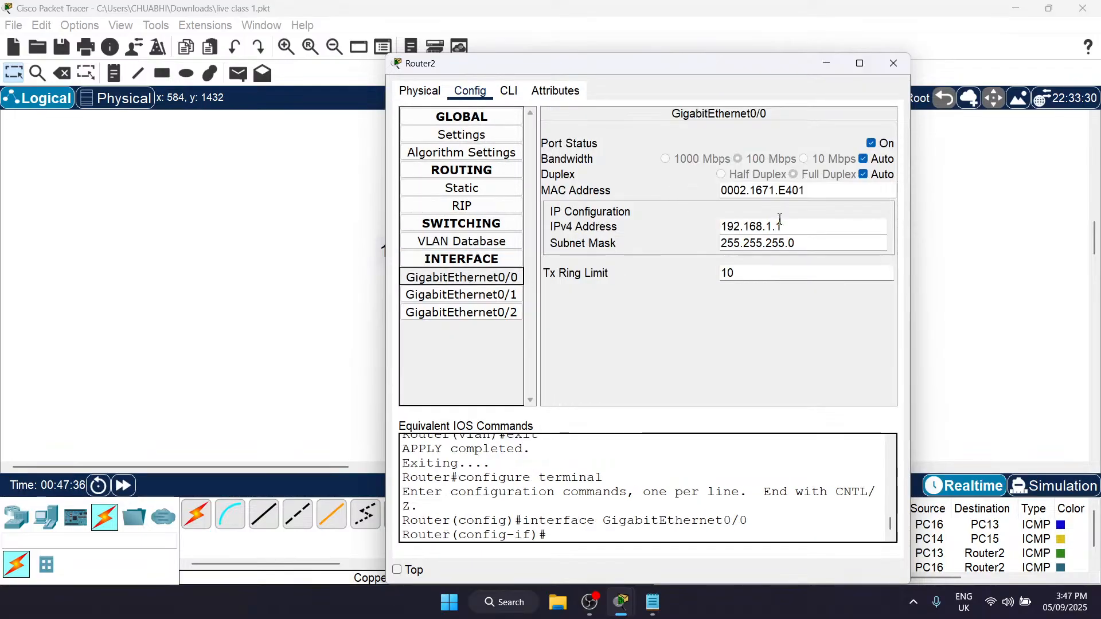
pyautogui.moveTo(781, 226); pyautogui.dragTo(714, 226)
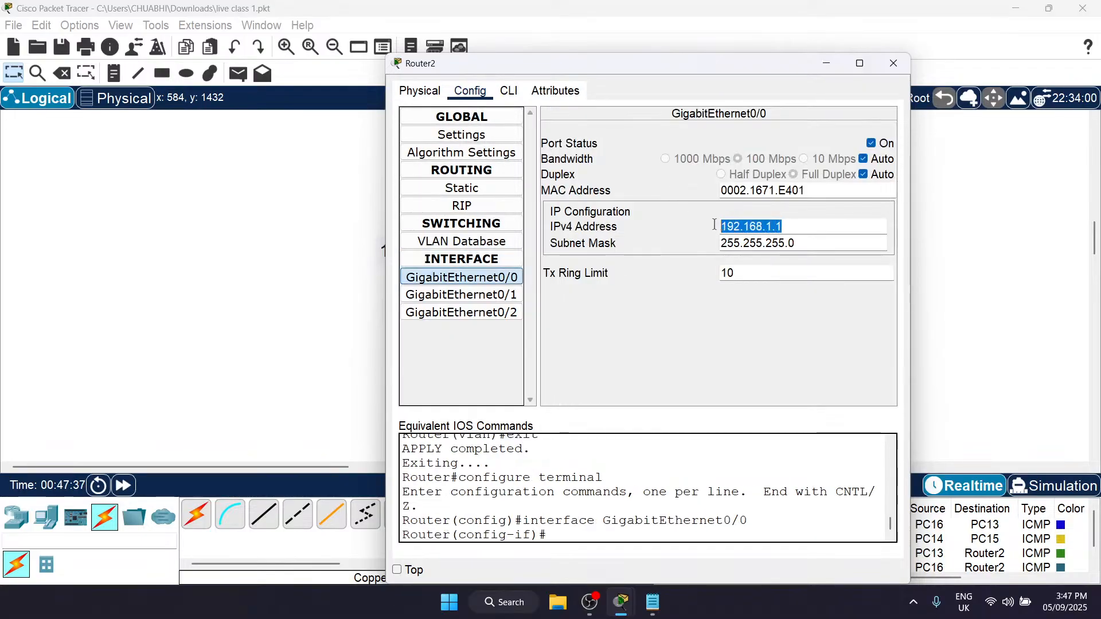
pyautogui.click(508, 295)
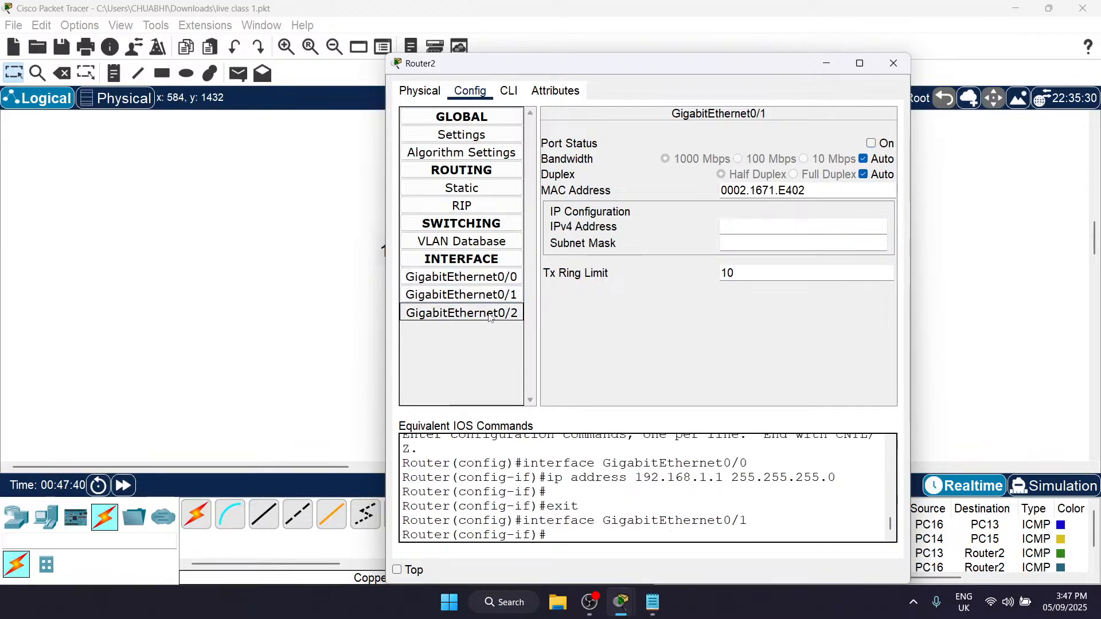
pyautogui.click(491, 313)
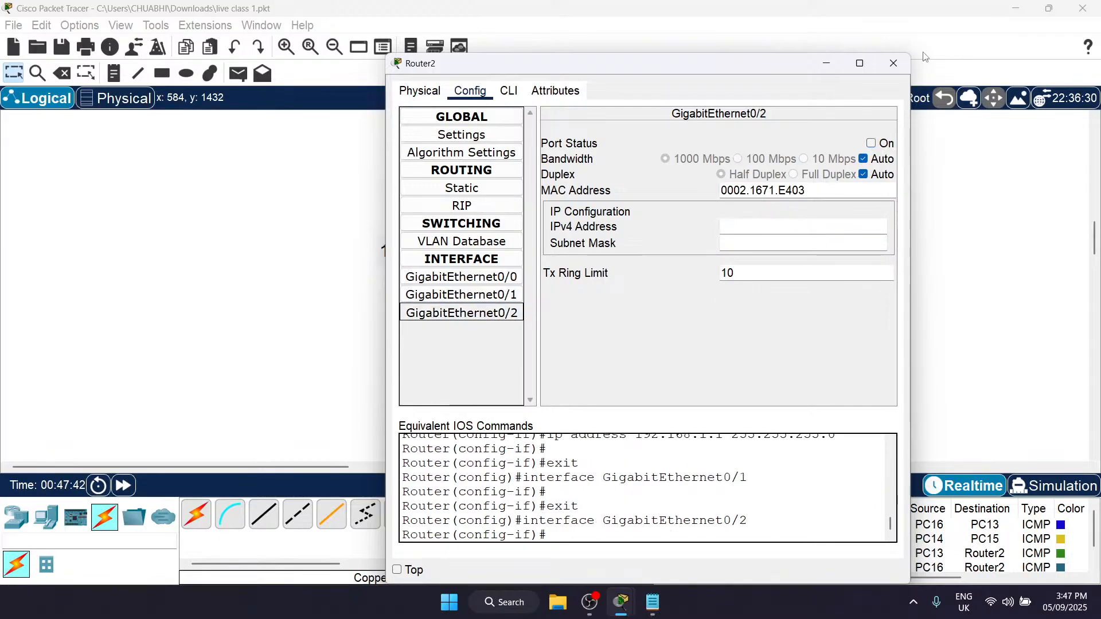
pyautogui.click(894, 62)
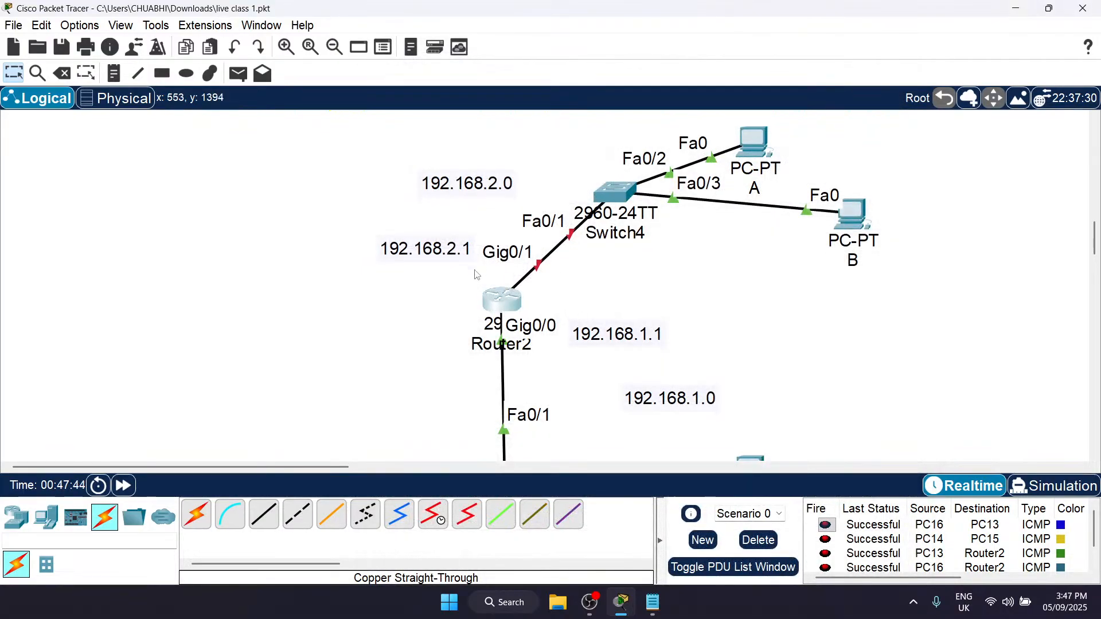
pyautogui.scroll(3, 644, 329)
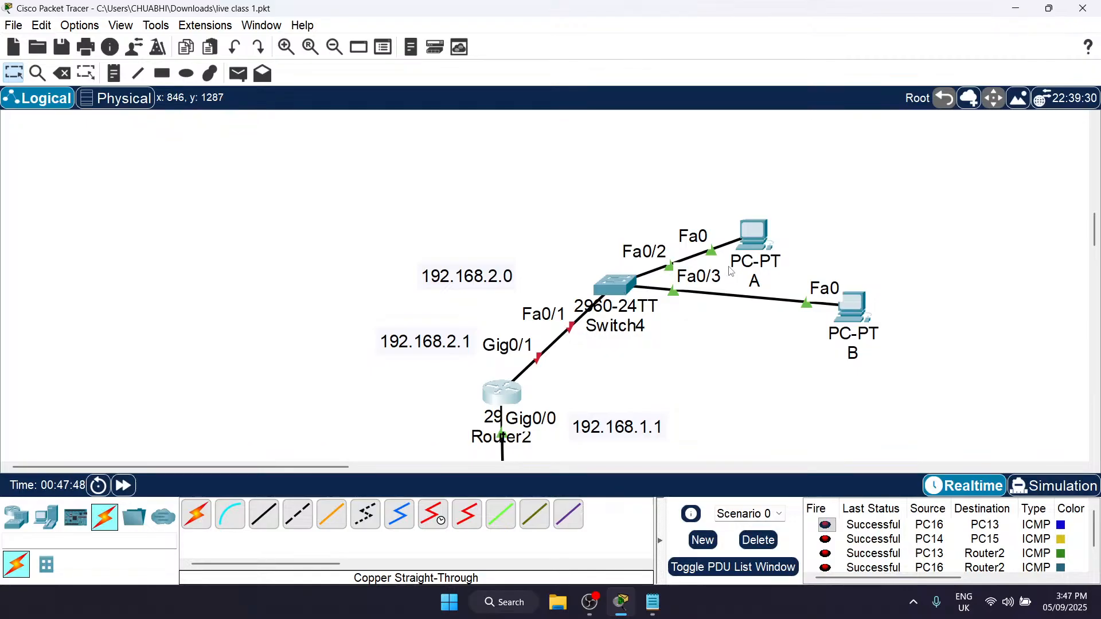
pyautogui.click(753, 235)
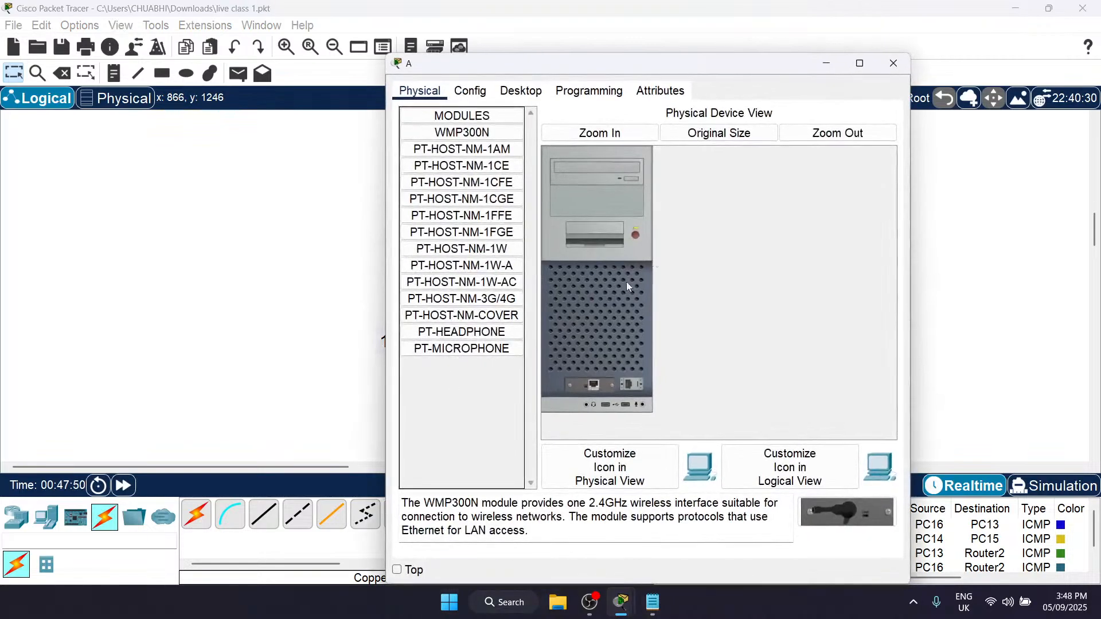
pyautogui.click(894, 63)
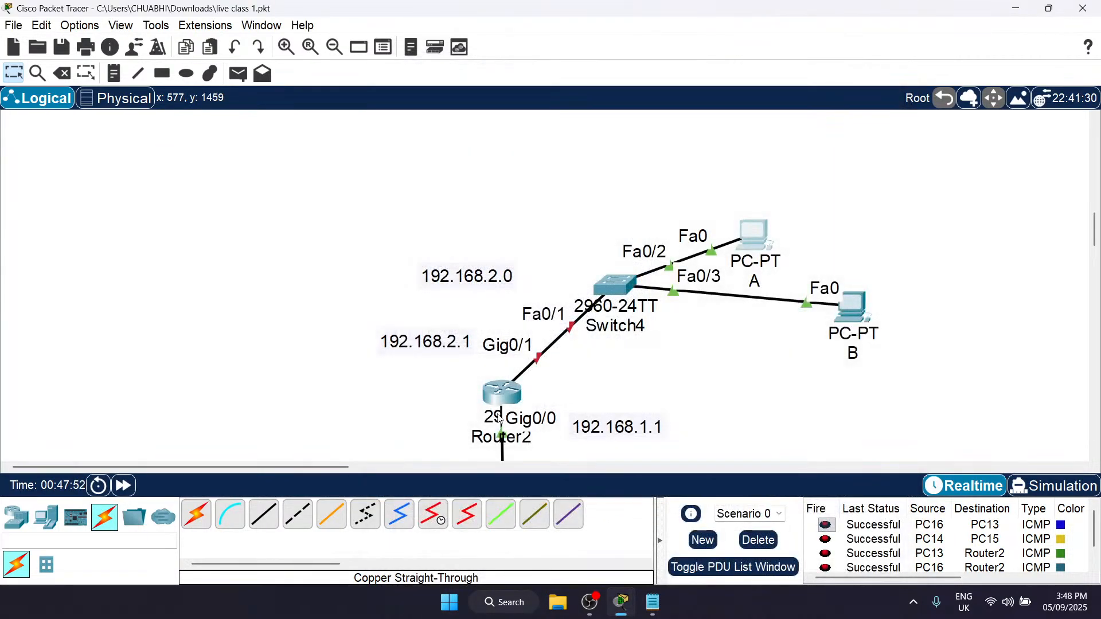
# Step: Assign IPv4 address 192.168.2.1 with subnet mask 255.255.255.0 to Router2's GigabitEthernet0/1 interface
pyautogui.click(504, 397)
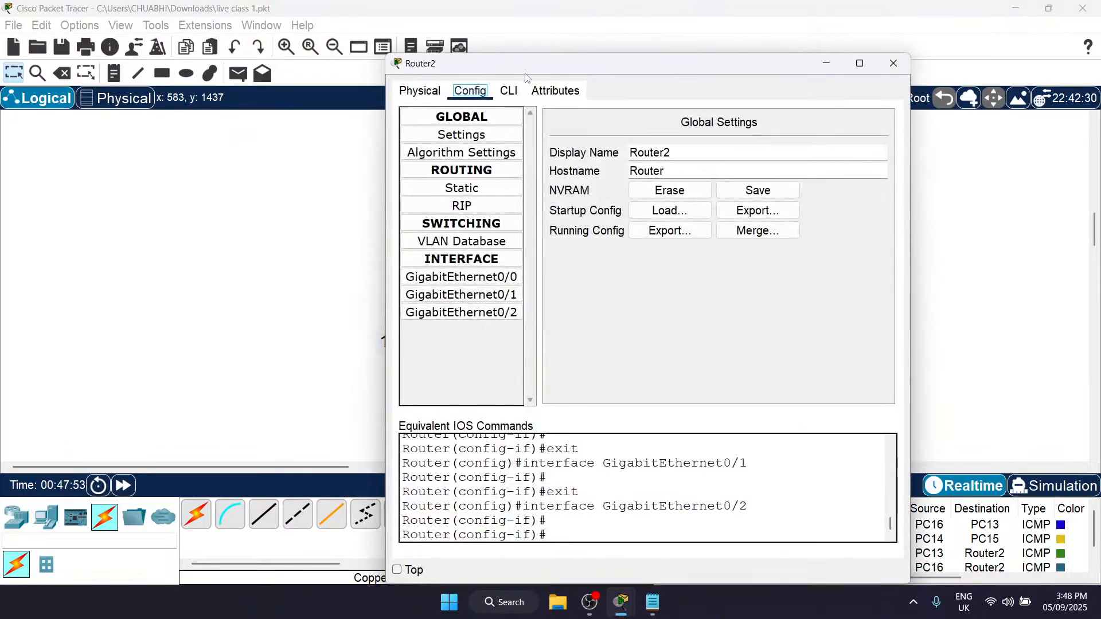
pyautogui.moveTo(538, 65); pyautogui.dragTo(766, 67)
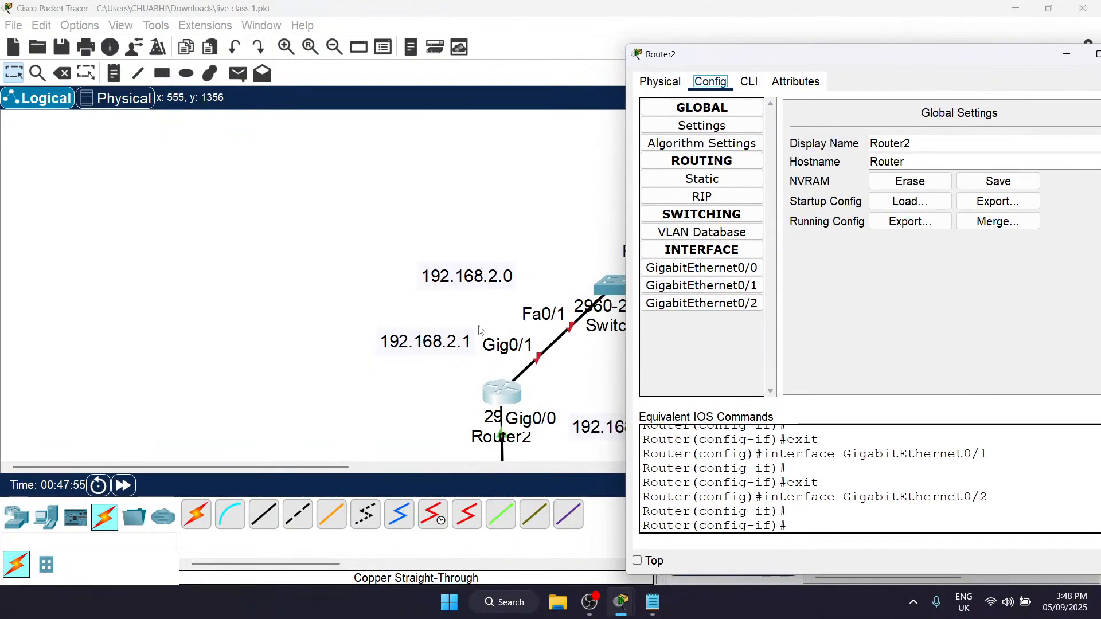
pyautogui.click(702, 286)
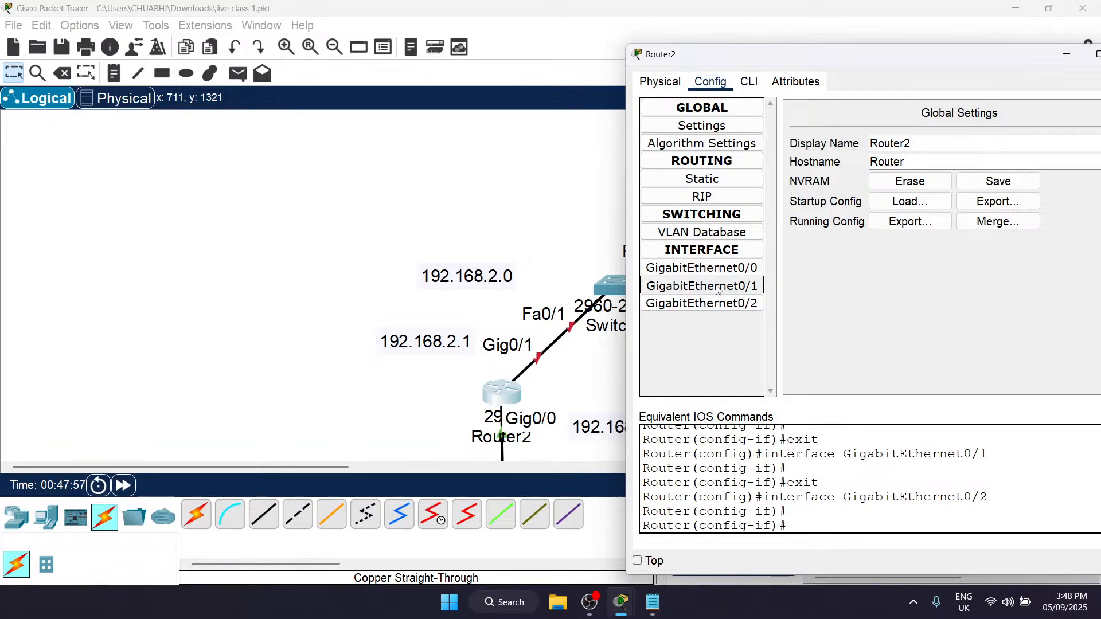
pyautogui.click(994, 220)
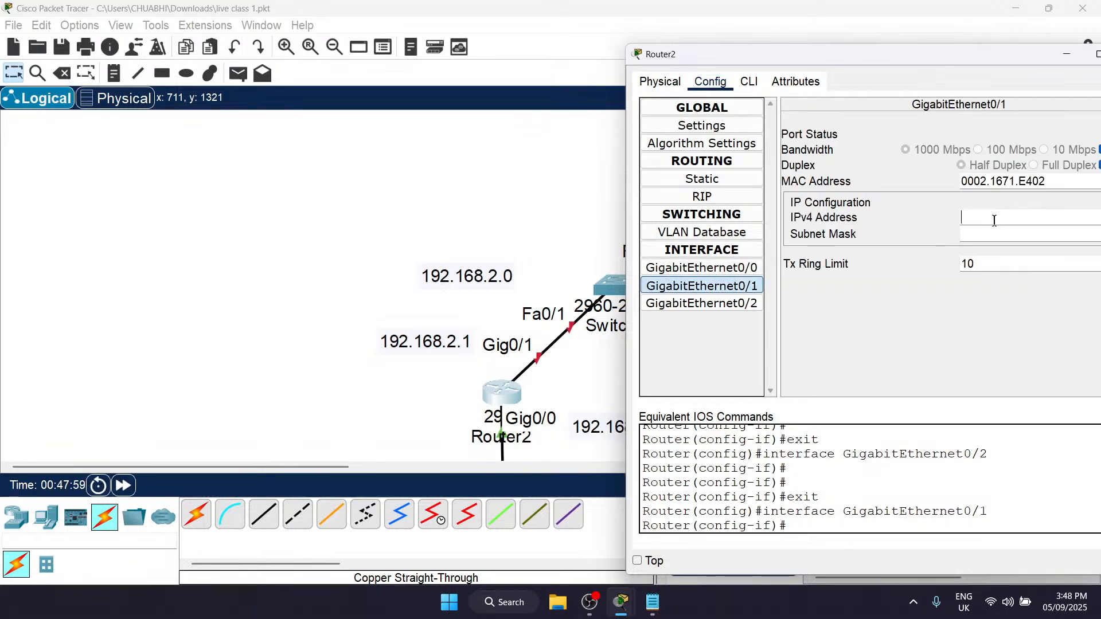
pyautogui.write('09')
pyautogui.write('2.168.2.1')
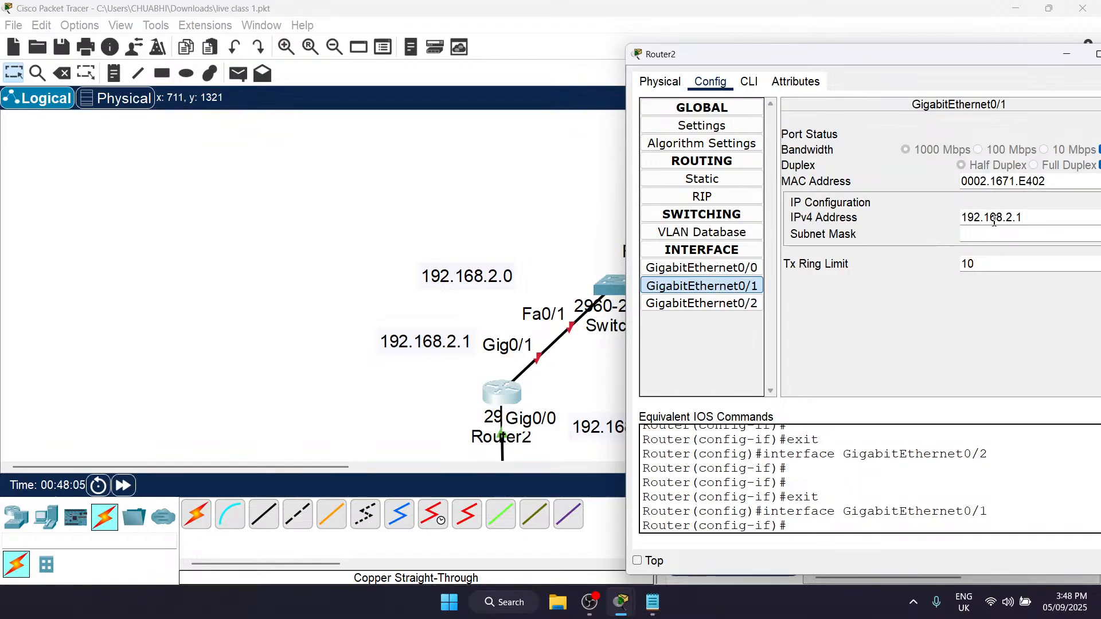
pyautogui.press('Return')
# Step: Turn on the port status of Router2's GigabitEthernet0/1 and close the router's configuration
pyautogui.moveTo(982, 55); pyautogui.dragTo(628, 86)
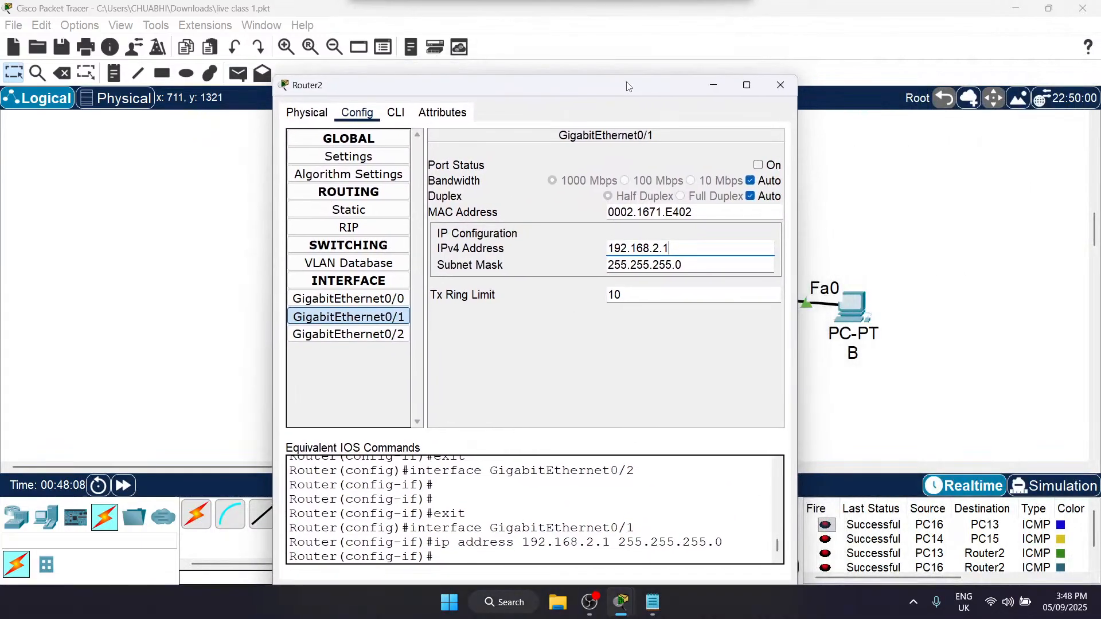
pyautogui.click(758, 165)
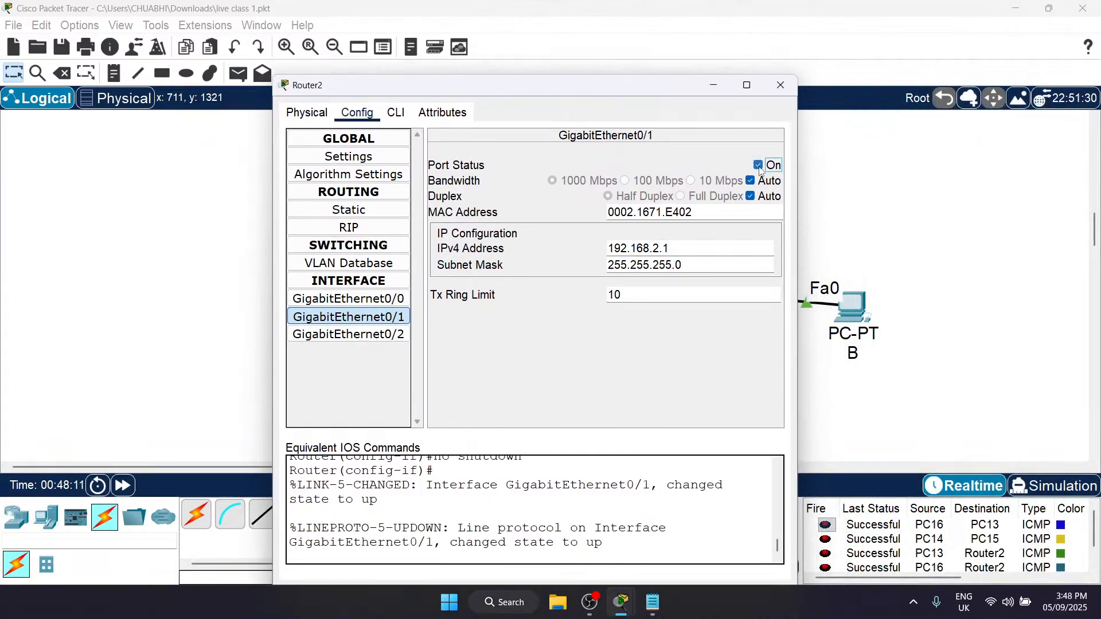
pyautogui.click(781, 84)
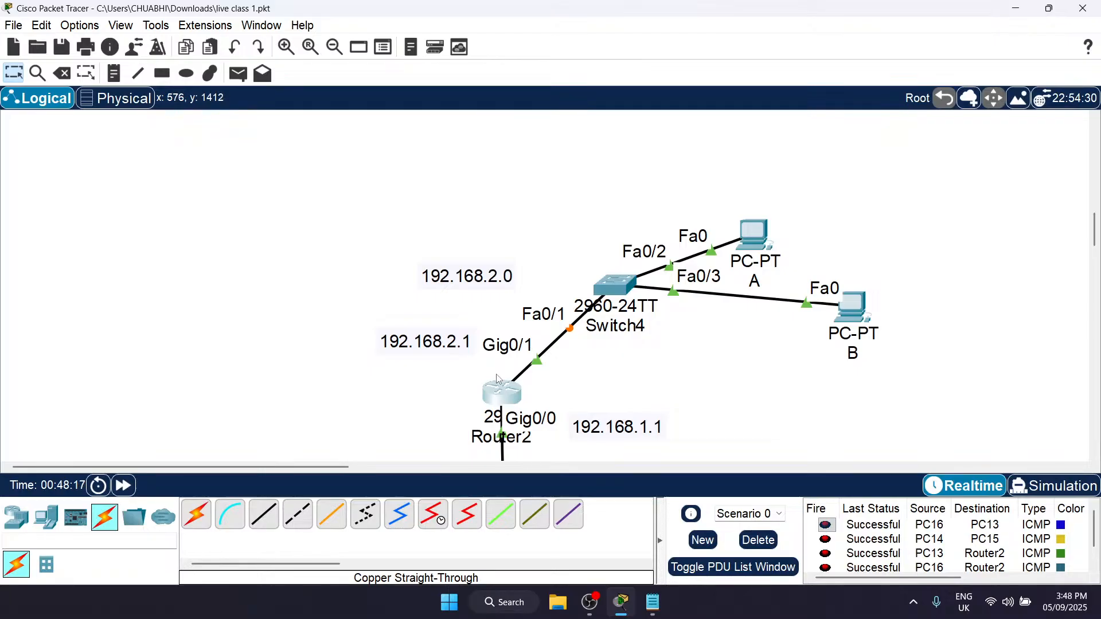
# Step: Add a 192.168.2.2 note beside PC A
pyautogui.scroll(-1, 557, 275)
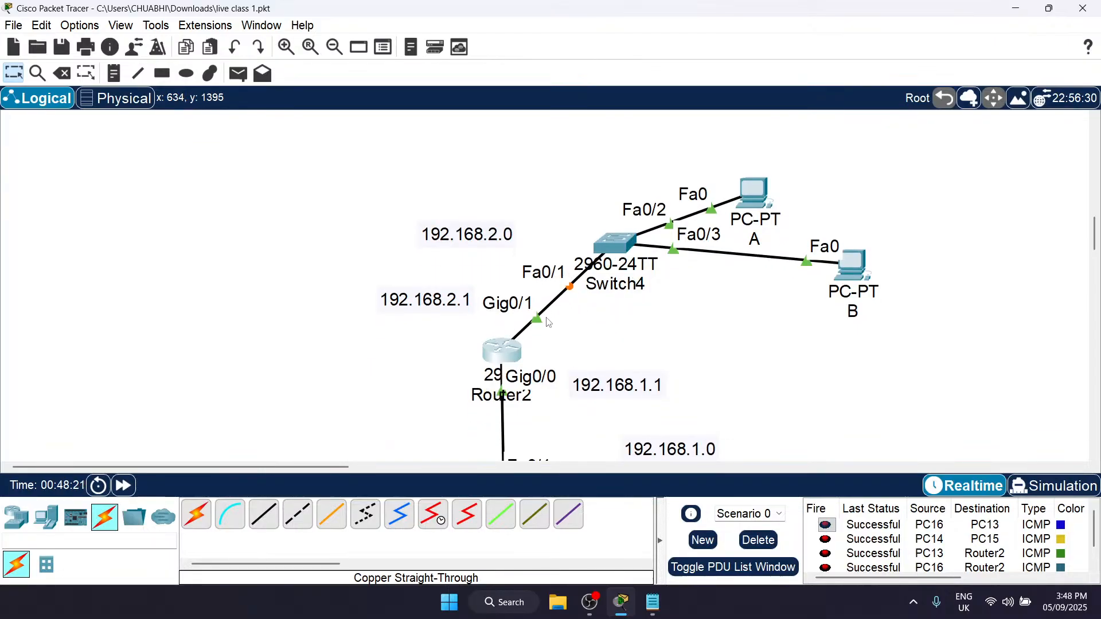
pyautogui.hscroll(5, 586, 322)
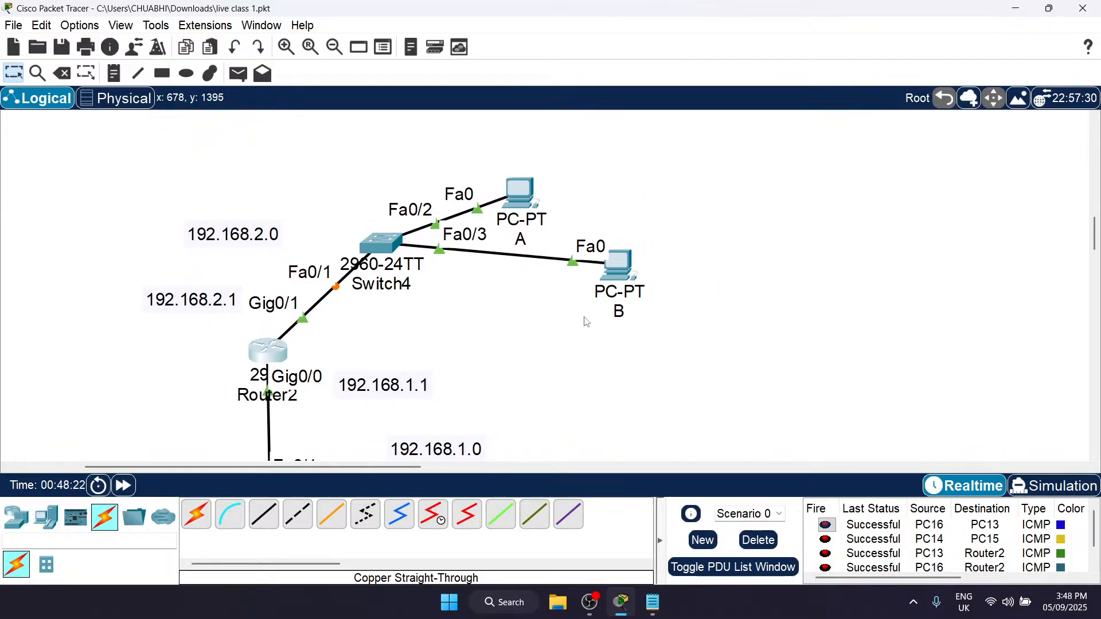
pyautogui.click(520, 191)
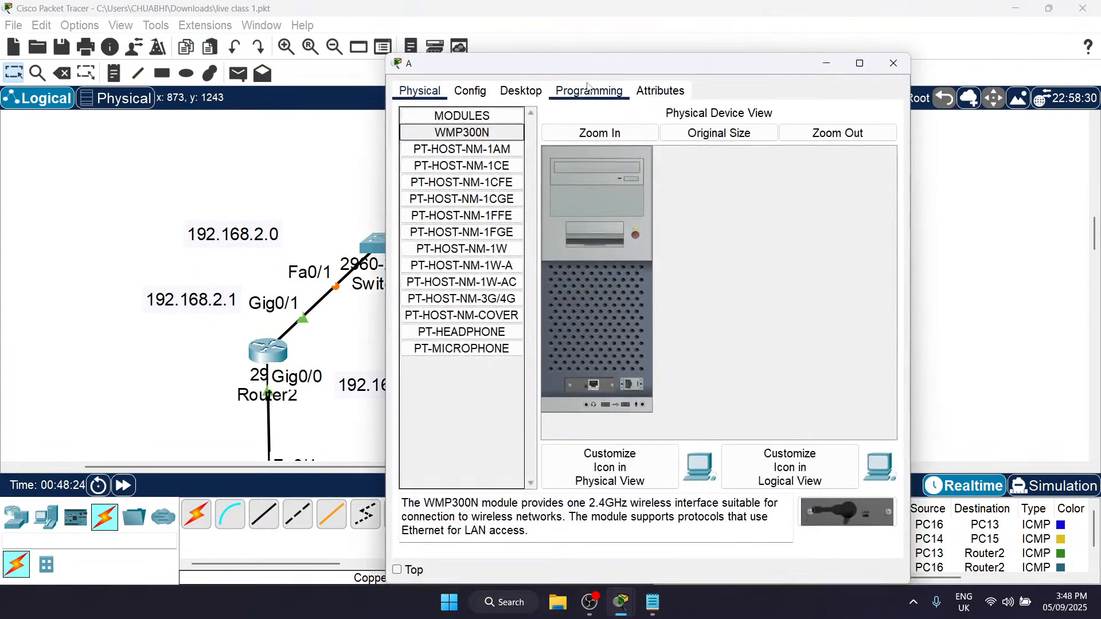
pyautogui.click(893, 63)
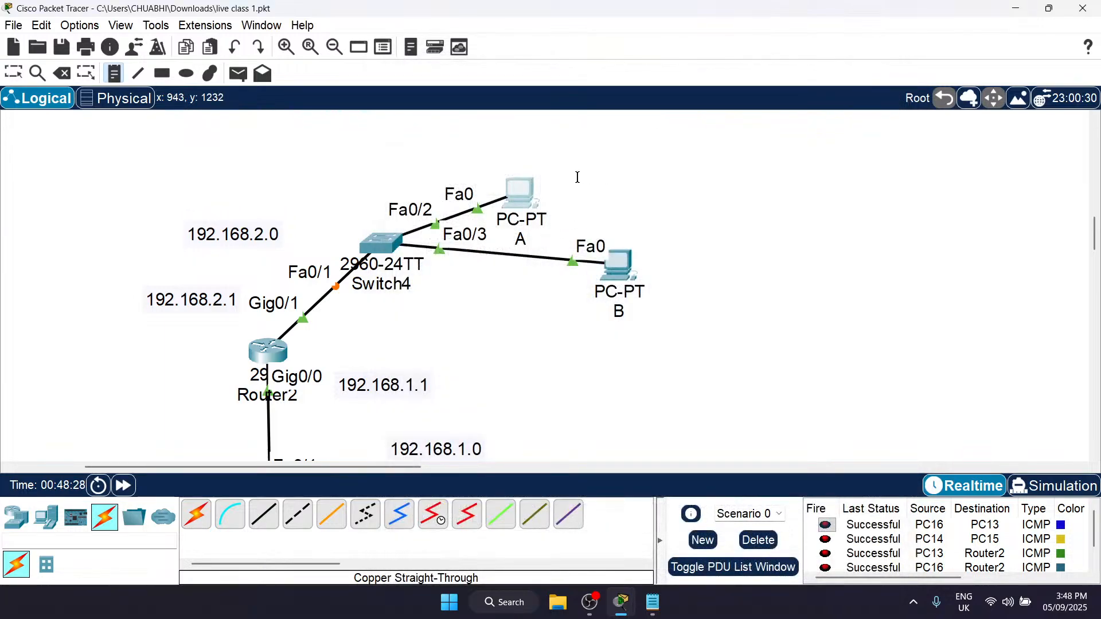
pyautogui.click(552, 181)
pyautogui.write('192.168.2.2')
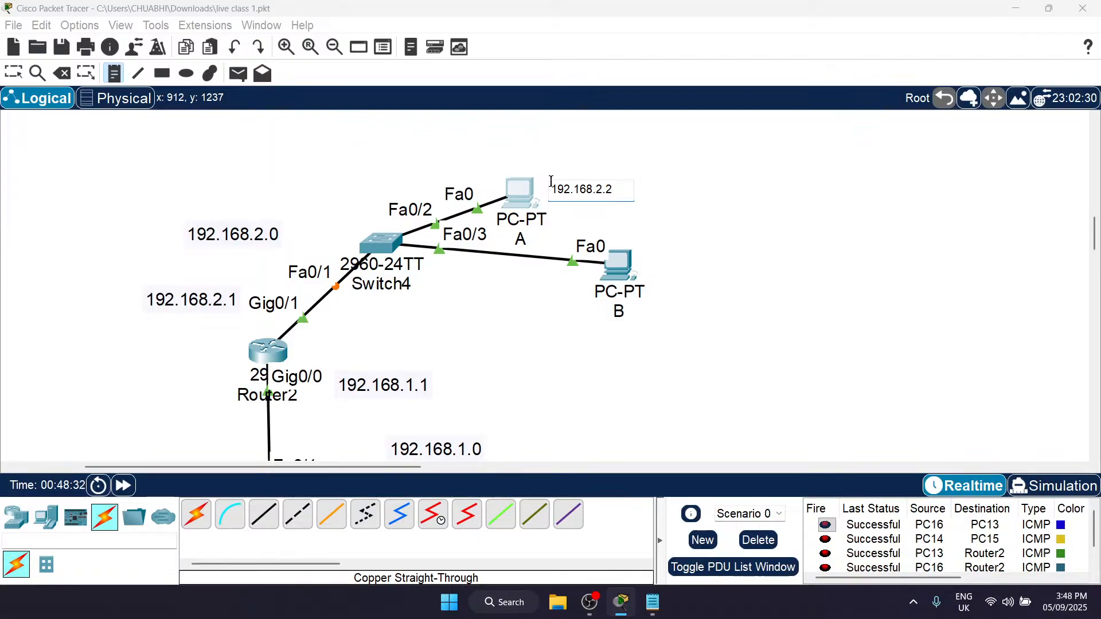
# Step: Add a 192.168.2.3 note beside PC B and leave note placement
pyautogui.click(667, 261)
pyautogui.write('192.168.2.3')
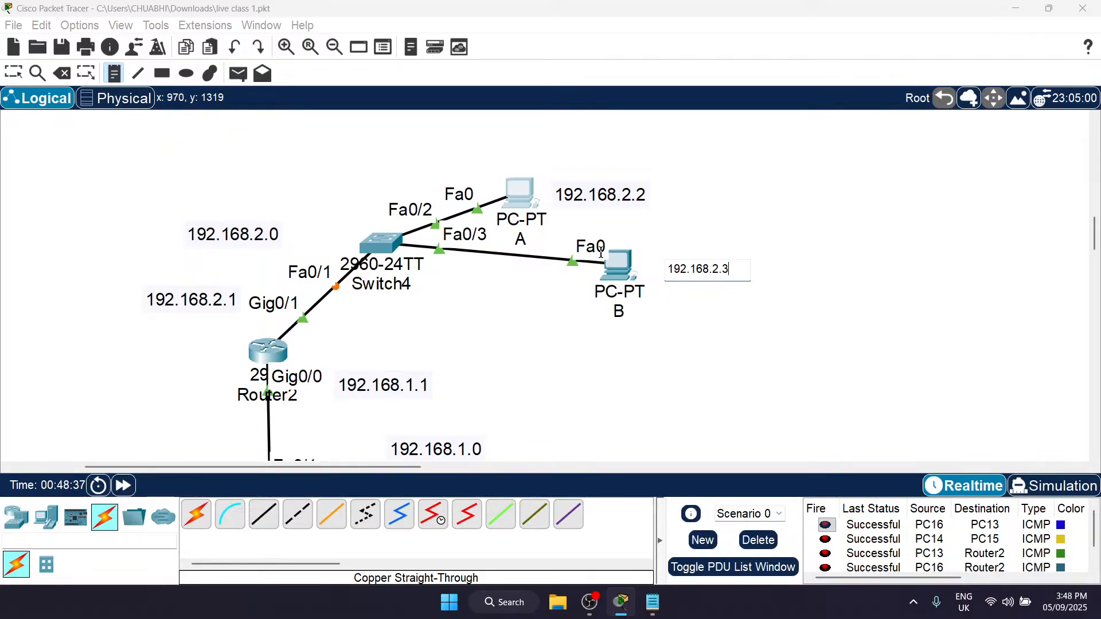
pyautogui.press('Escape')
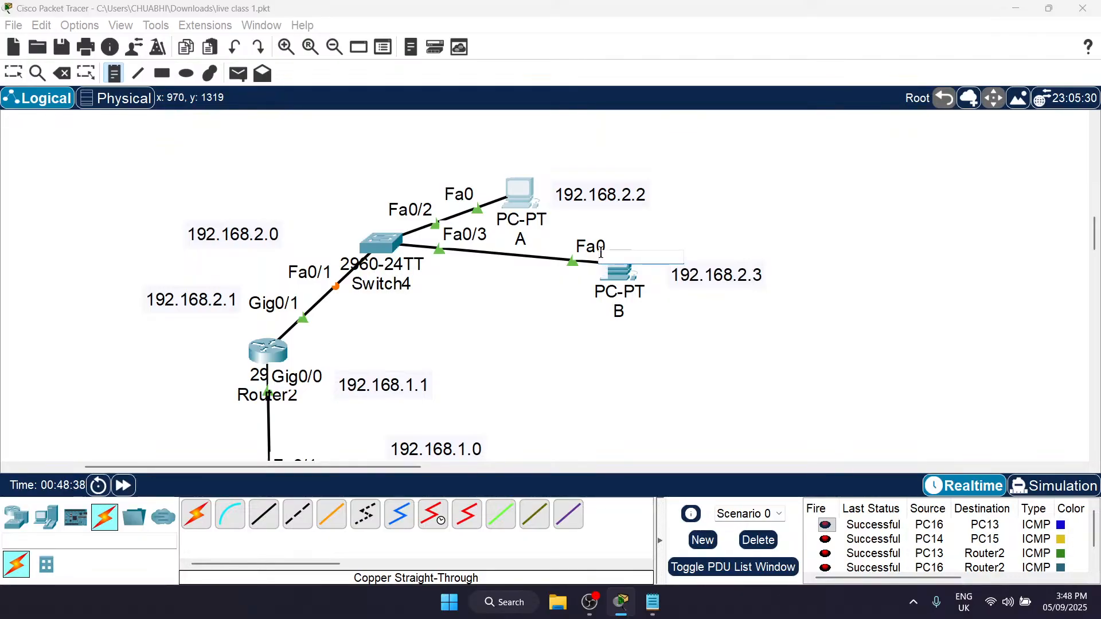
# Step: Assign PC A the static IPv4 address 192.168.2.2 with subnet mask 255.255.255.0
pyautogui.click(519, 192)
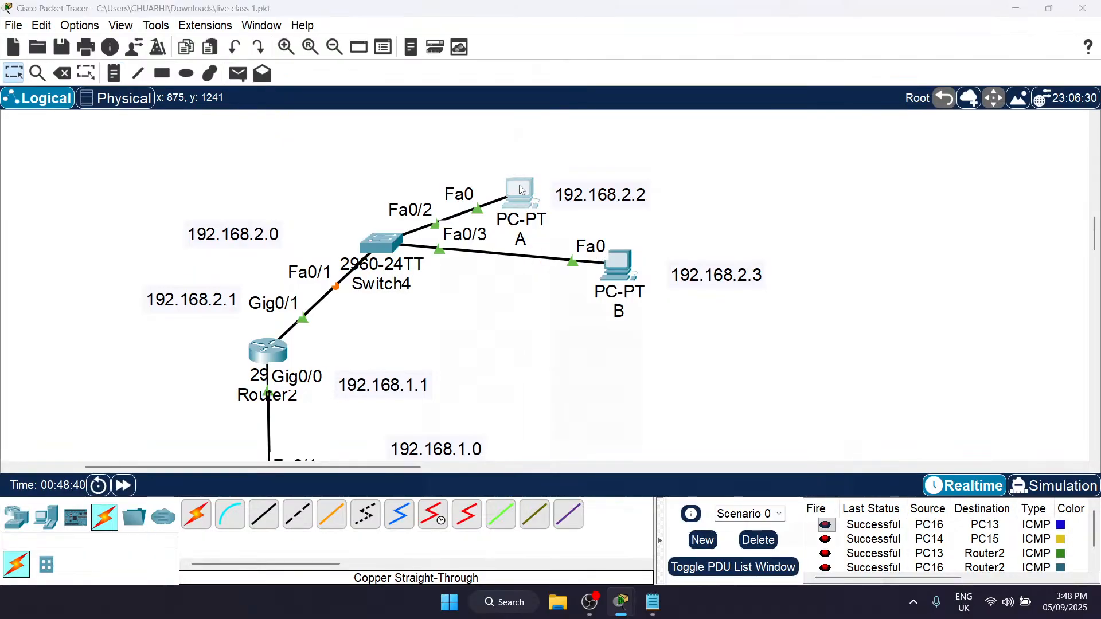
pyautogui.hscroll(3, 354, 217)
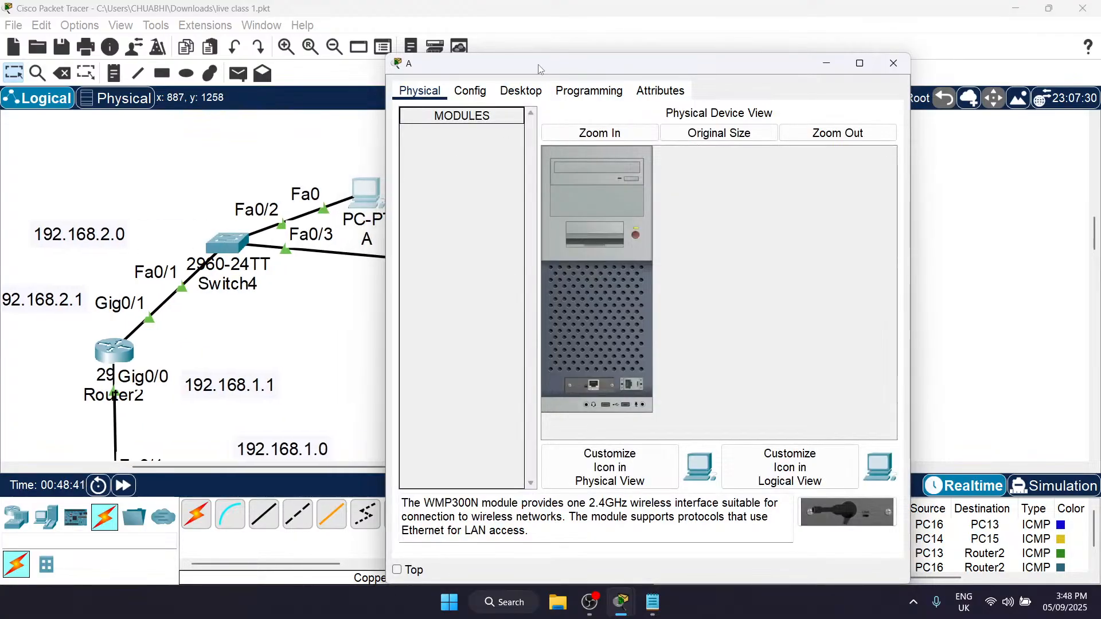
pyautogui.moveTo(539, 67); pyautogui.dragTo(746, 80)
pyautogui.click(739, 106)
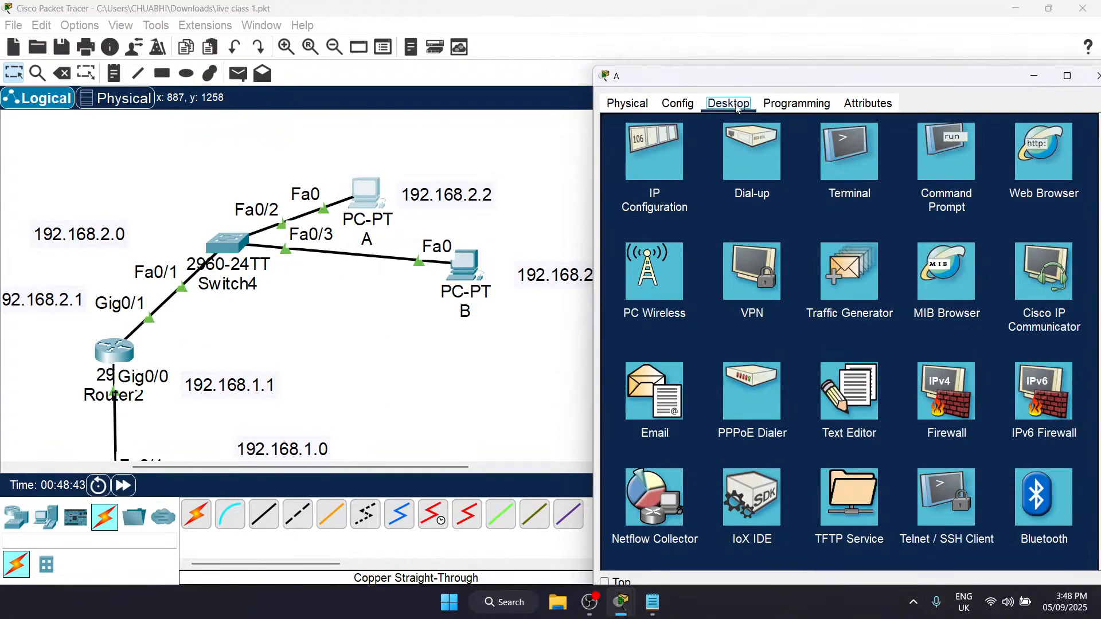
pyautogui.click(648, 148)
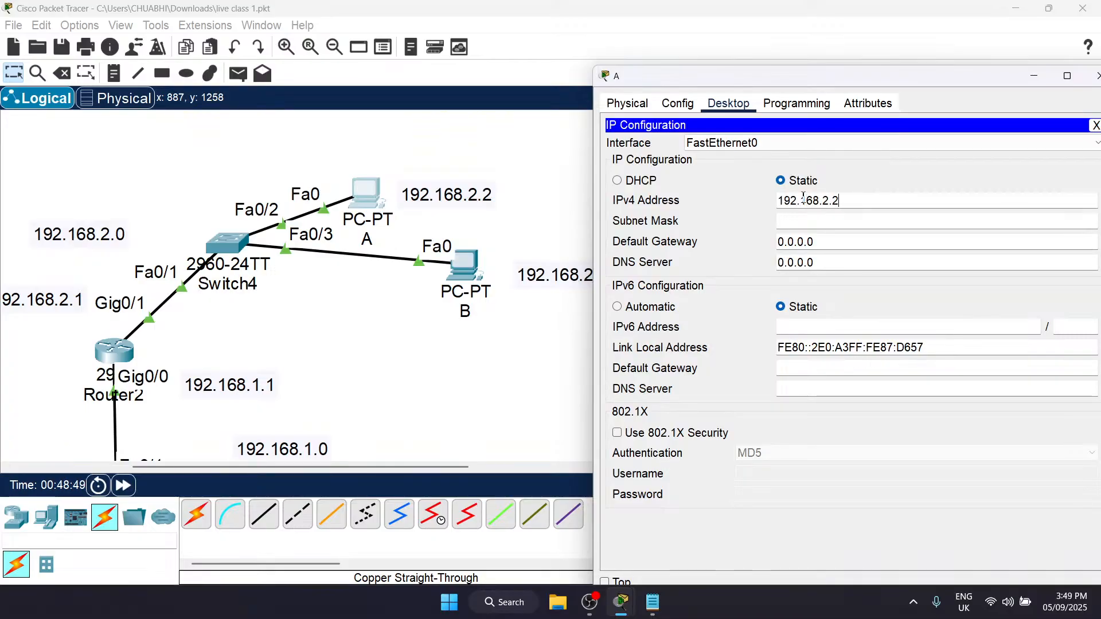
pyautogui.click(822, 221)
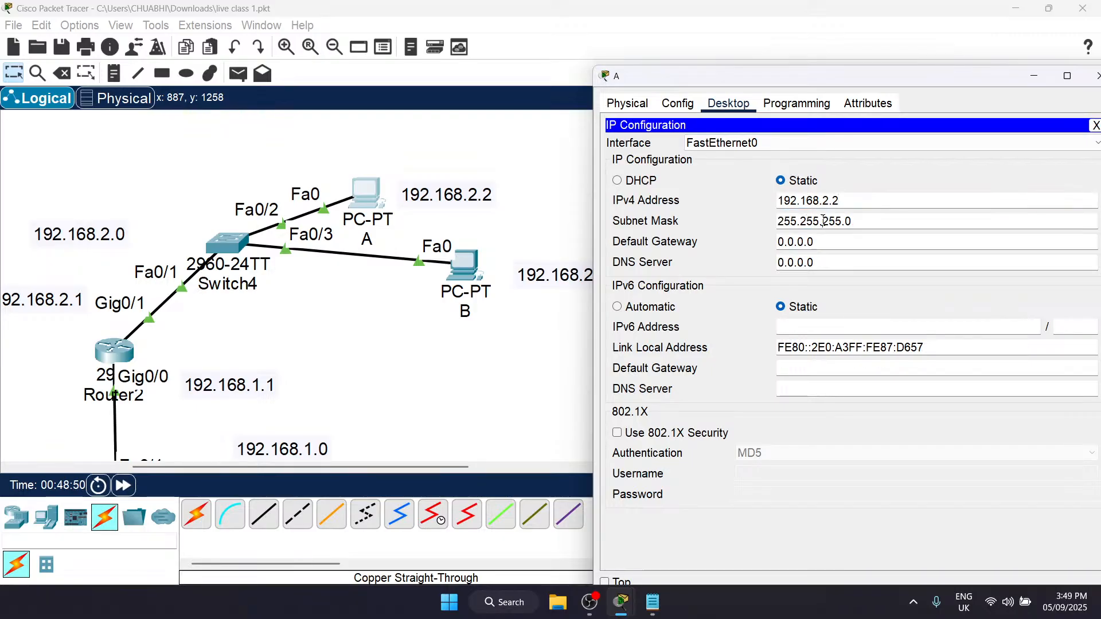
# Step: Open PC B's IP configuration with its window moved clear of the topology
pyautogui.click(454, 264)
pyautogui.click(457, 265)
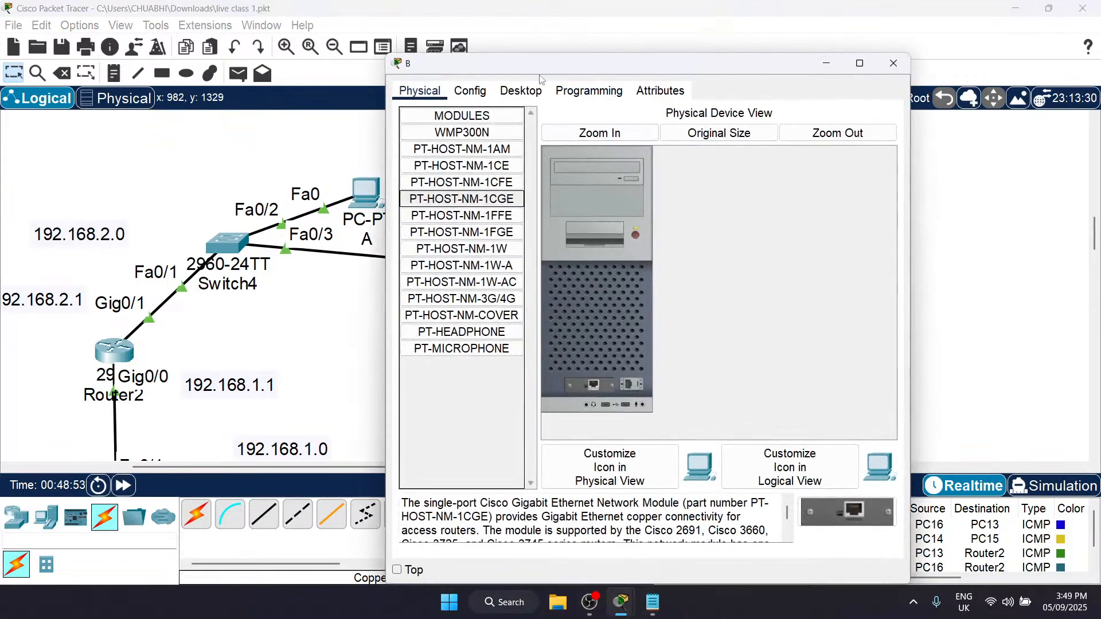
pyautogui.moveTo(535, 76); pyautogui.dragTo(735, 91)
pyautogui.click(727, 109)
pyautogui.click(671, 152)
pyautogui.click(804, 197)
pyautogui.write('192.168.1.2')
pyautogui.click(806, 224)
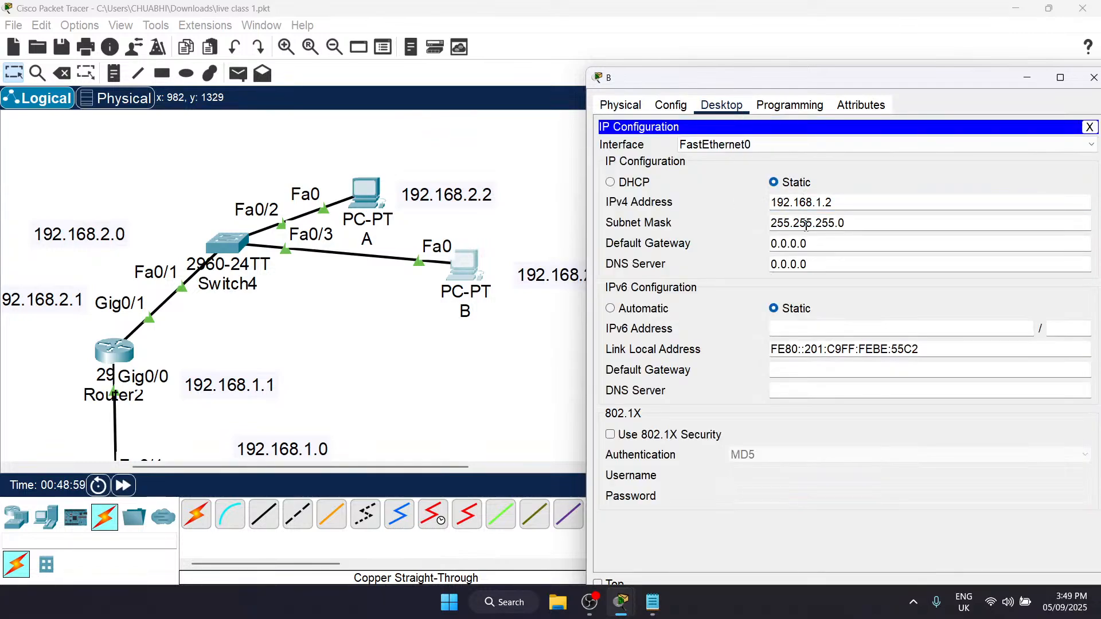
pyautogui.moveTo(865, 227); pyautogui.dragTo(648, 217)
pyautogui.write('192.168.2.')
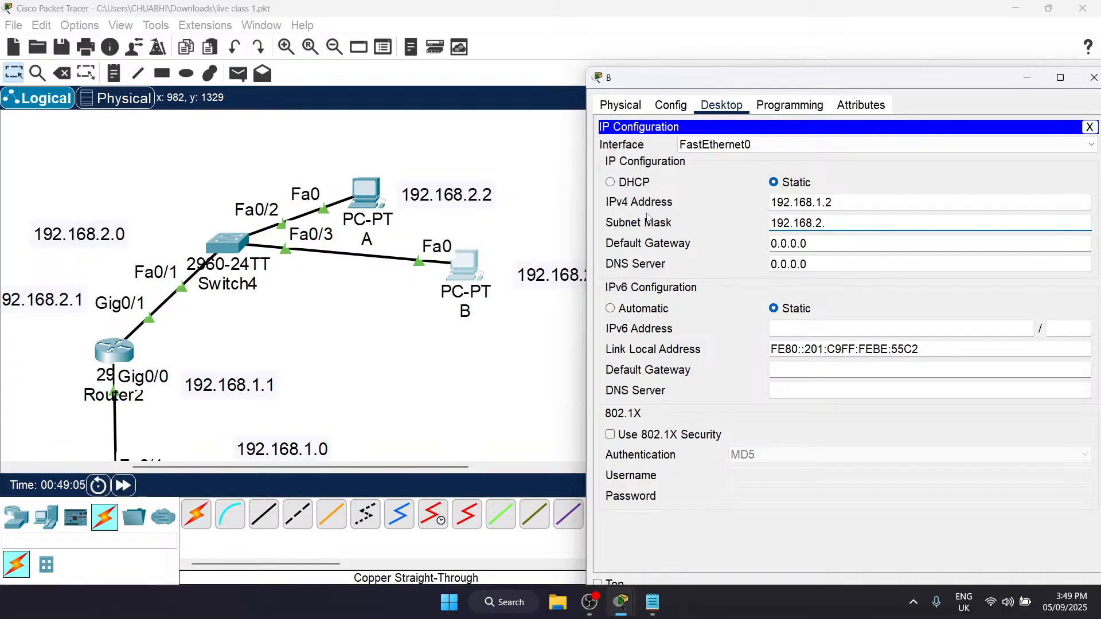
pyautogui.click(846, 204)
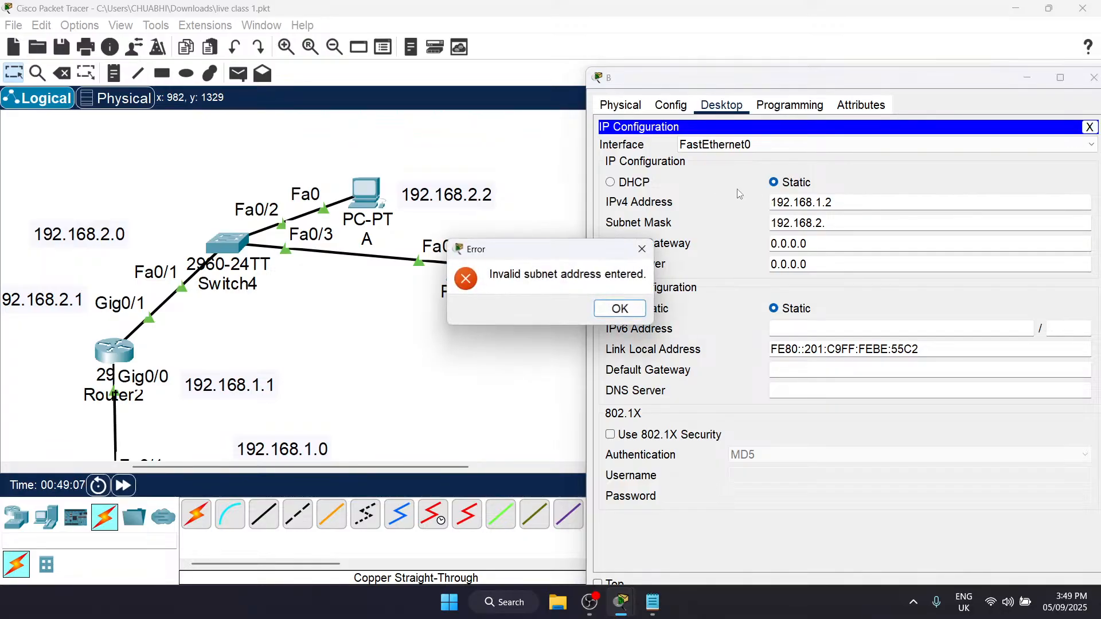
pyautogui.click(626, 307)
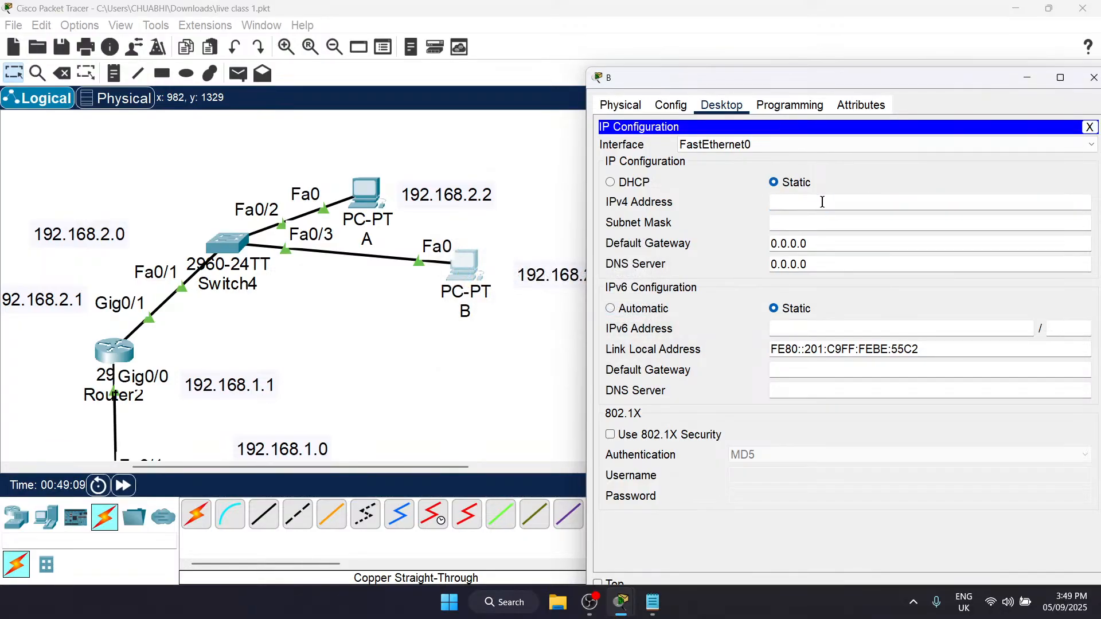
# Step: Assign PC B the static IPv4 address 192.168.2.3 with subnet mask 255.255.255.0
pyautogui.write('192.168.2.3')
pyautogui.click(833, 223)
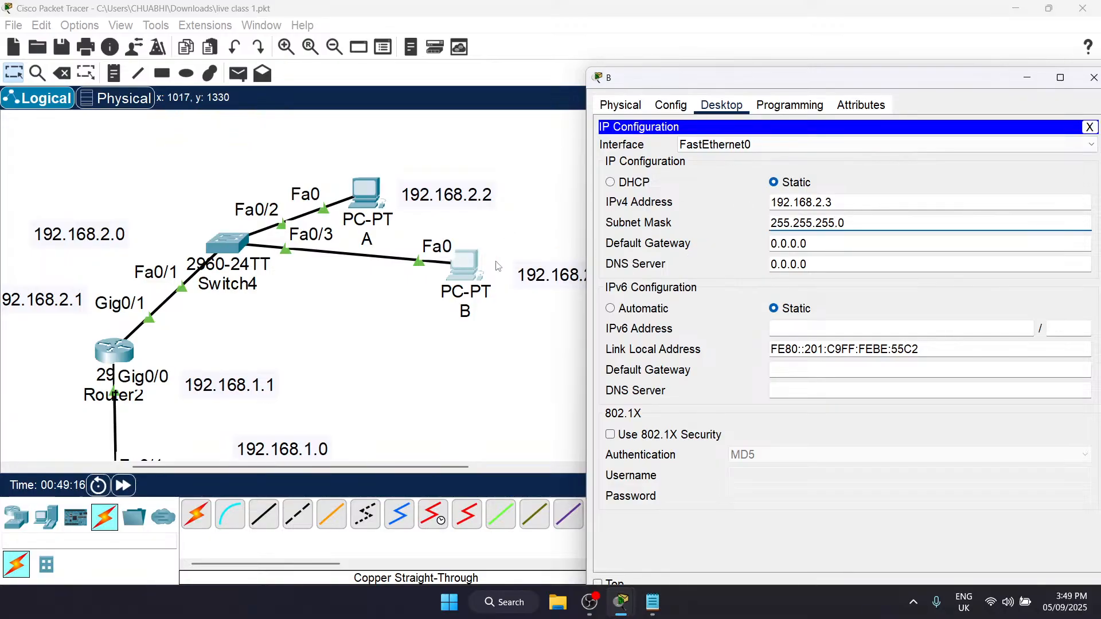
# Step: Examine the 192.168.1.0 network's PC addresses and the address note beside Router2's Gig0/0 port
pyautogui.hscroll(-3, 91, 321)
pyautogui.hscroll(-1, 92, 321)
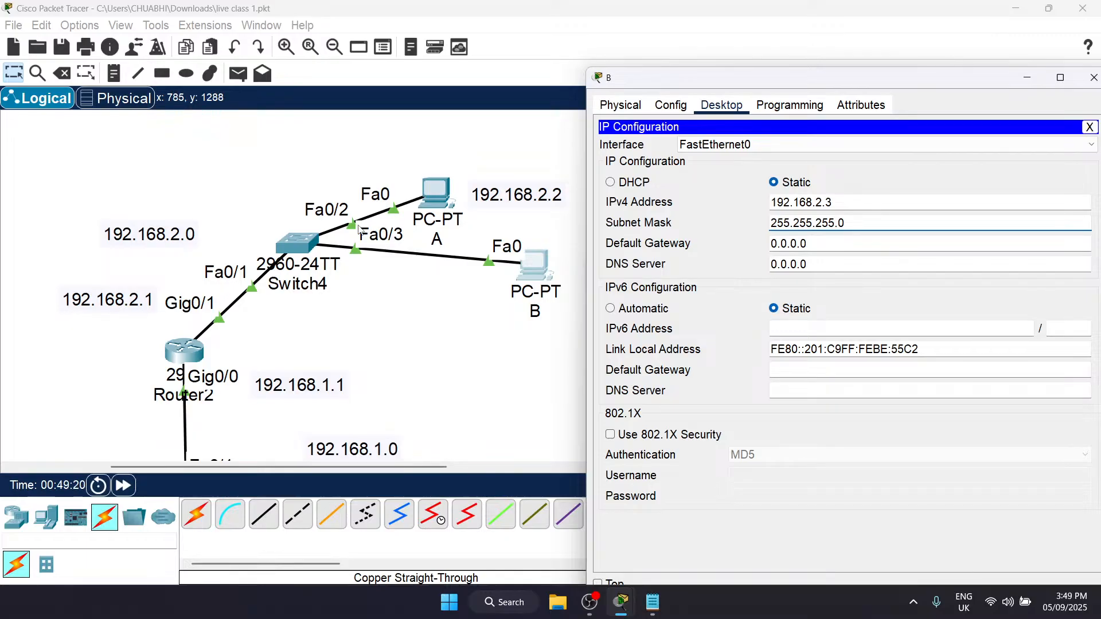
pyautogui.scroll(-5, 210, 236)
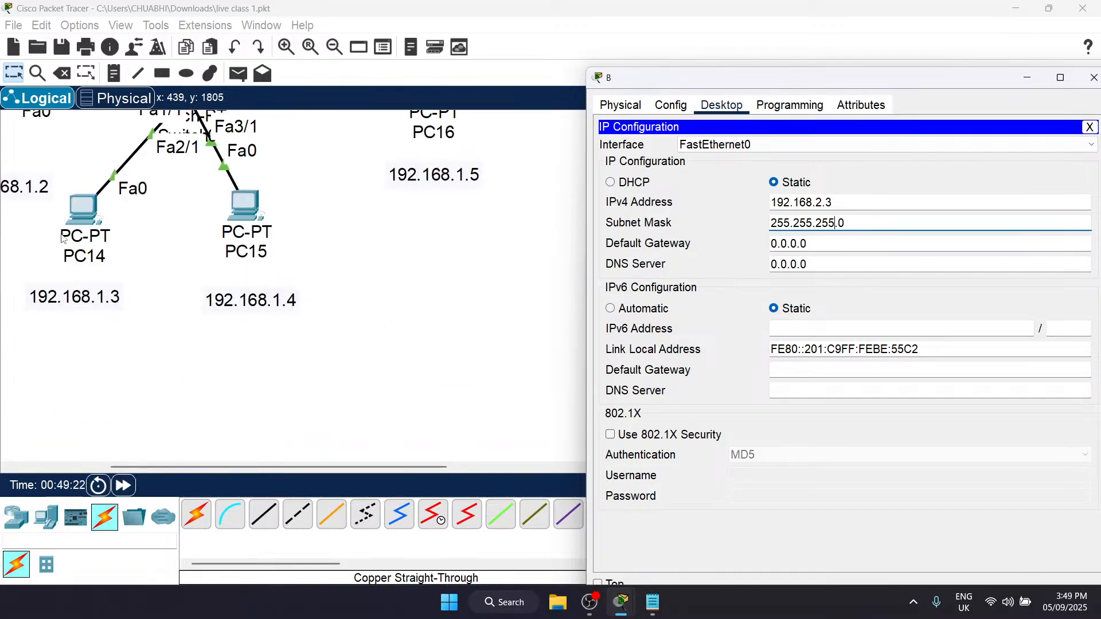
pyautogui.hscroll(-15, 211, 236)
pyautogui.scroll(5, 346, 192)
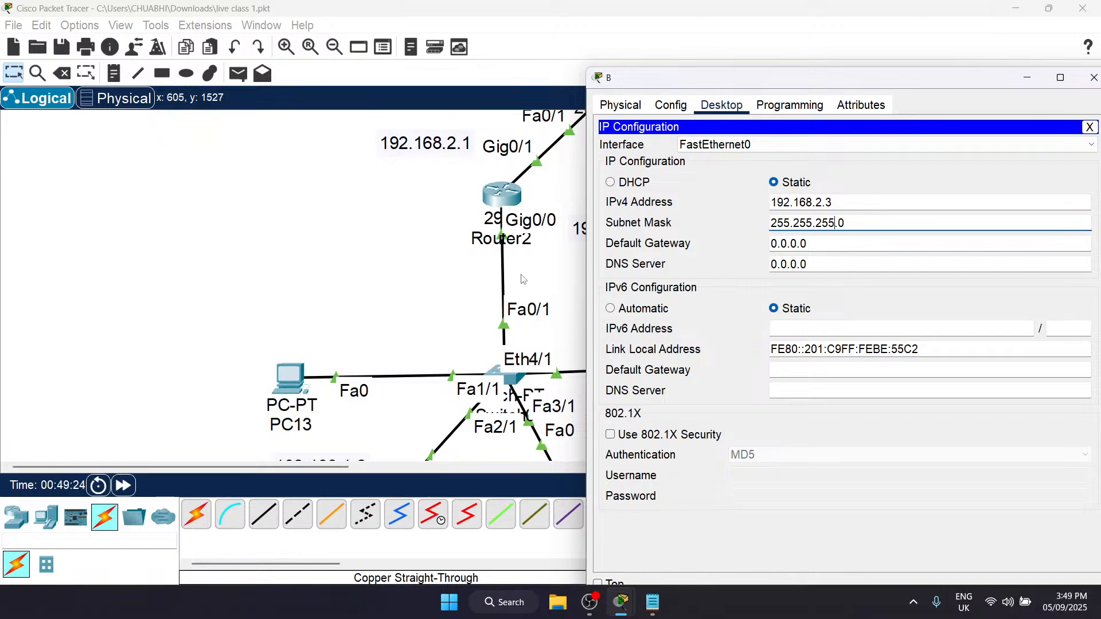
pyautogui.hscroll(10, 346, 192)
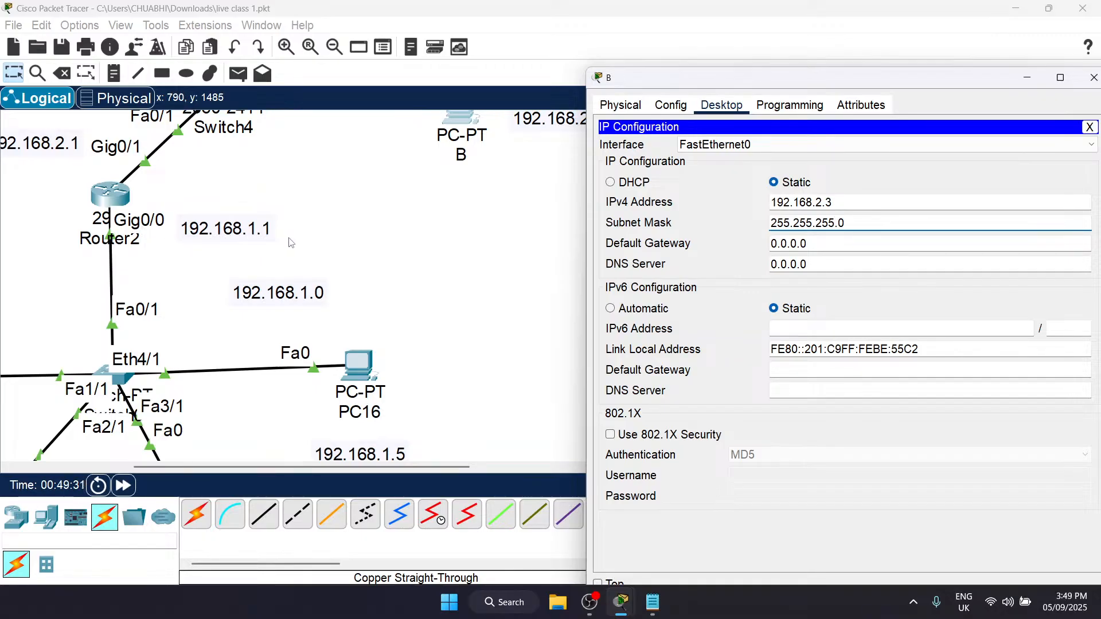
pyautogui.scroll(-4, 291, 243)
pyautogui.hscroll(-7, 128, 319)
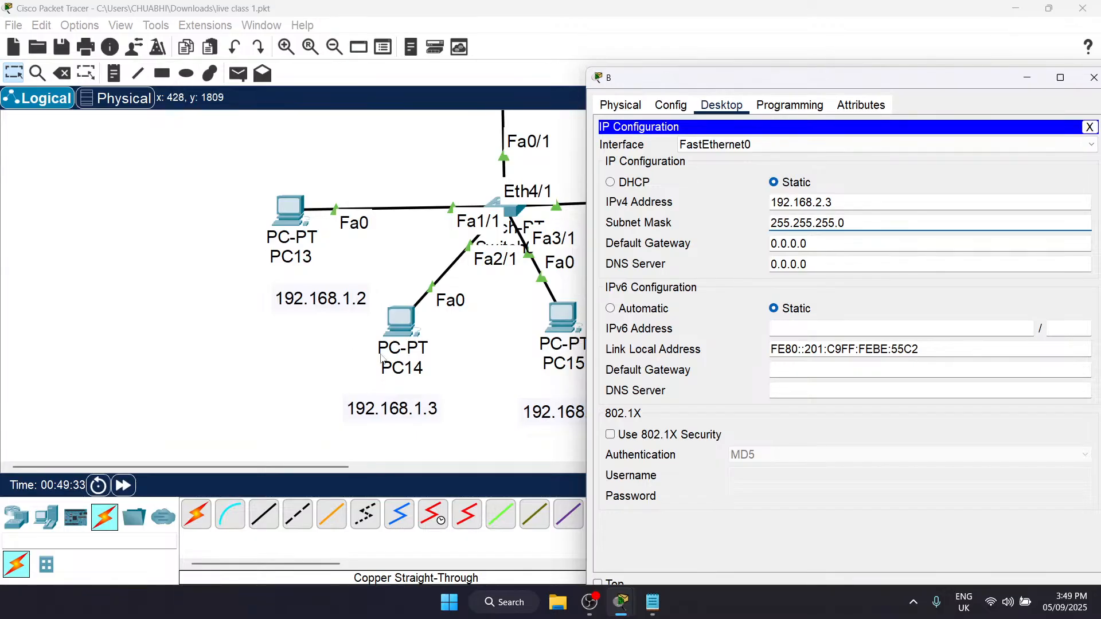
pyautogui.hscroll(13, 415, 364)
pyautogui.hscroll(-10, 416, 364)
pyautogui.scroll(2, 402, 344)
pyautogui.hscroll(-4, 401, 344)
pyautogui.hscroll(8, 344, 287)
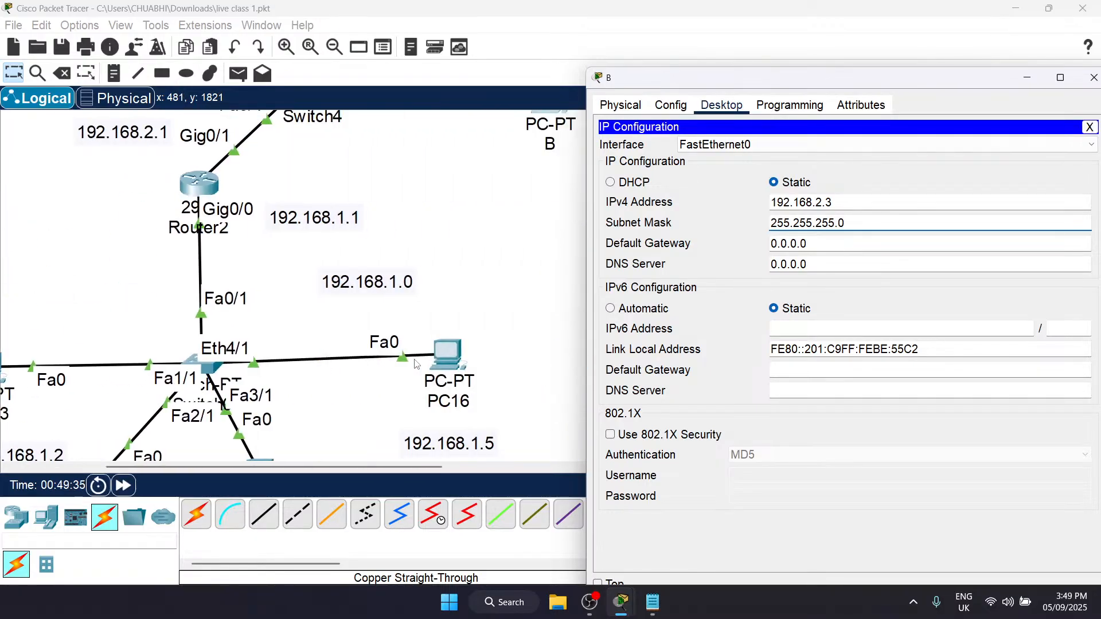
pyautogui.scroll(1, 298, 254)
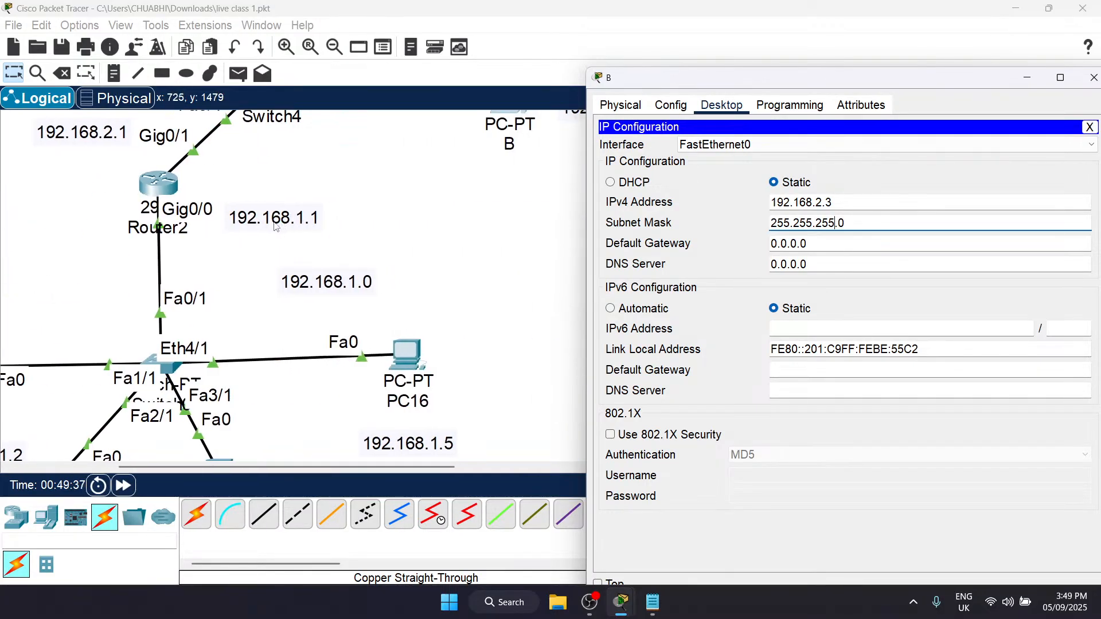
pyautogui.scroll(1, 317, 233)
pyautogui.scroll(1, 317, 233)
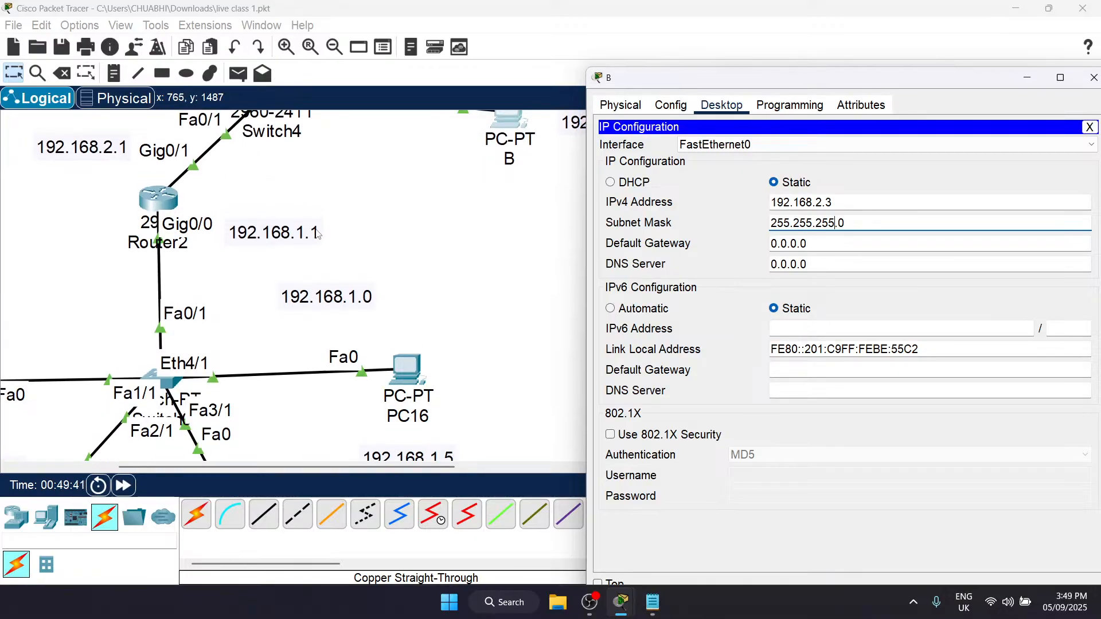
pyautogui.scroll(-3, 319, 233)
pyautogui.hscroll(-3, 87, 278)
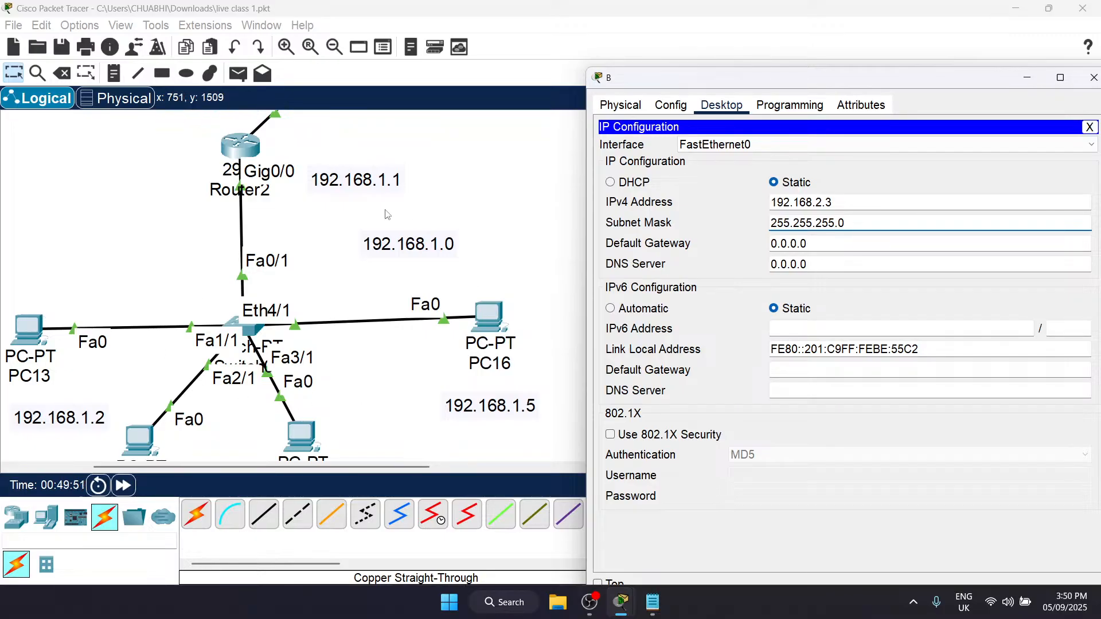
# Step: Examine the 192.168.2.0 network's path from PCs A and B through Switch4 to Router2's Gig0/1 port
pyautogui.scroll(5, 390, 190)
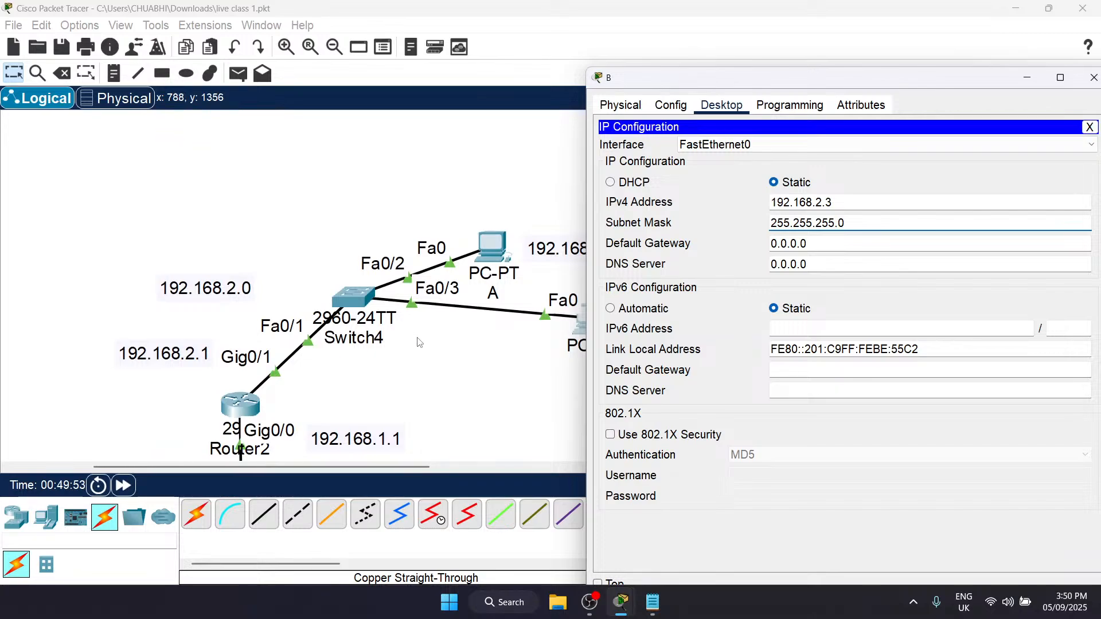
pyautogui.hscroll(3, 418, 342)
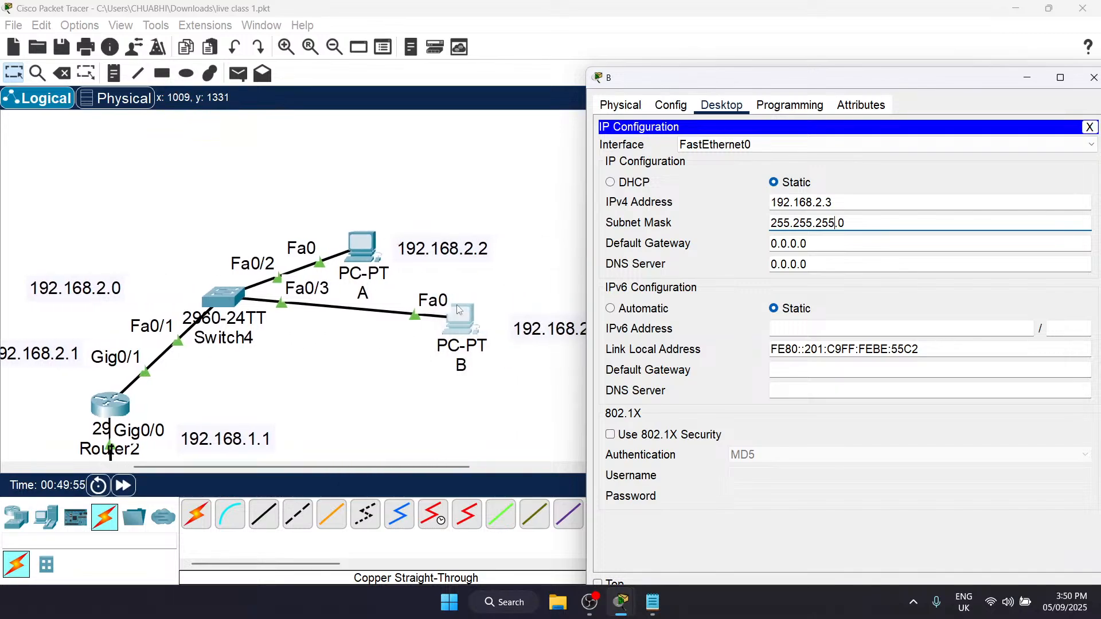
pyautogui.hscroll(-3, 373, 310)
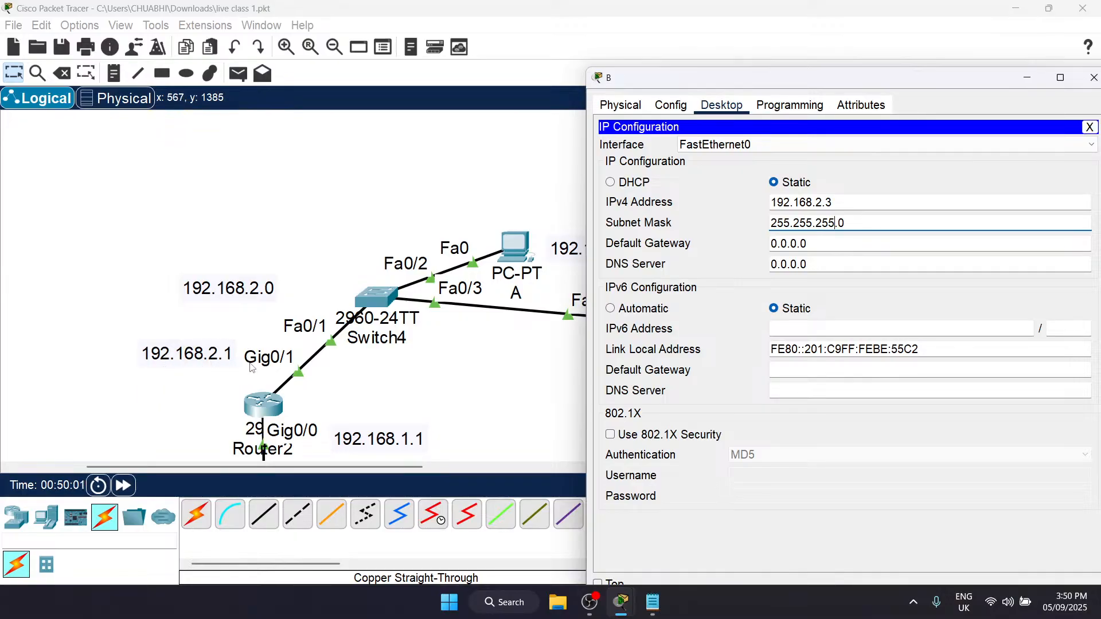
pyautogui.hscroll(4, 252, 368)
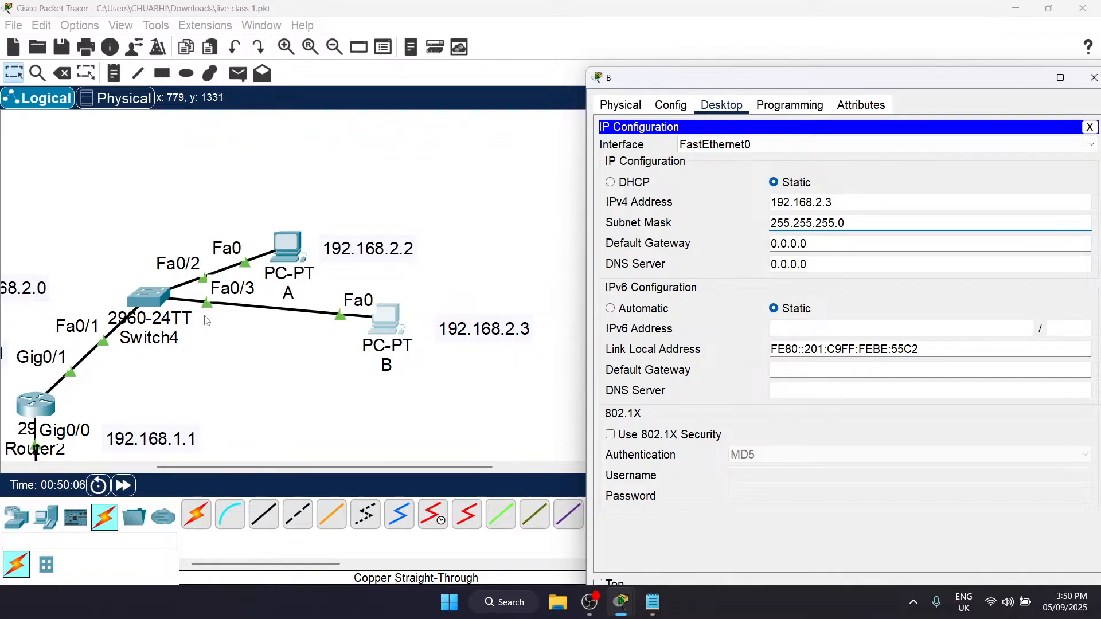
pyautogui.hscroll(-4, 207, 321)
pyautogui.hscroll(6, 465, 227)
pyautogui.hscroll(-7, 465, 227)
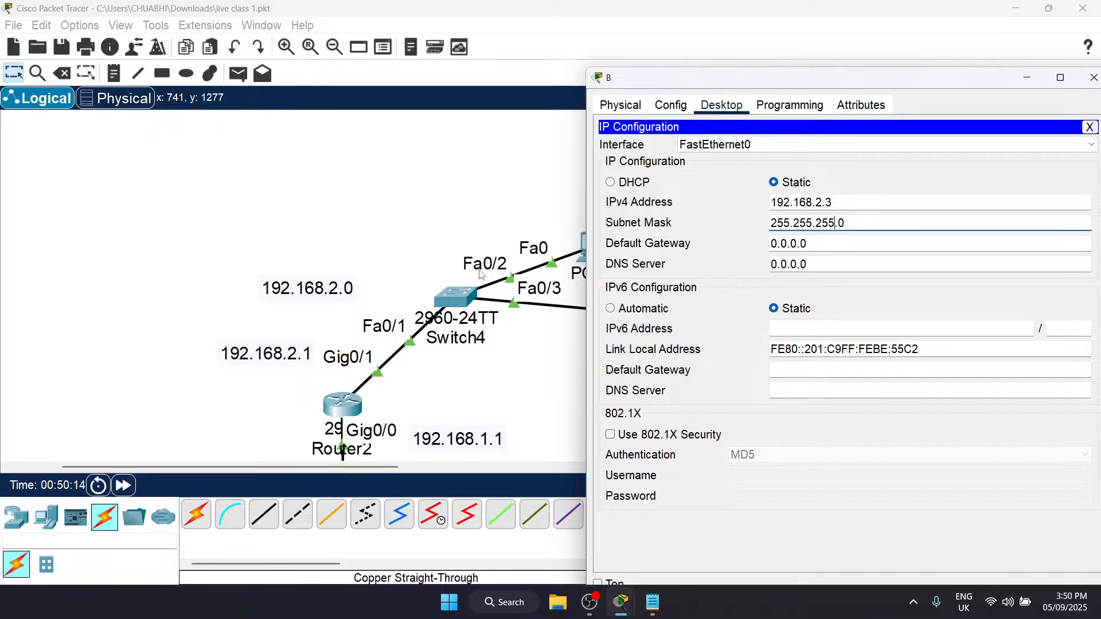
pyautogui.hscroll(3, 483, 275)
# Step: Set PC B's default gateway to 192.168.2.1 and close its configuration window
pyautogui.click(842, 202)
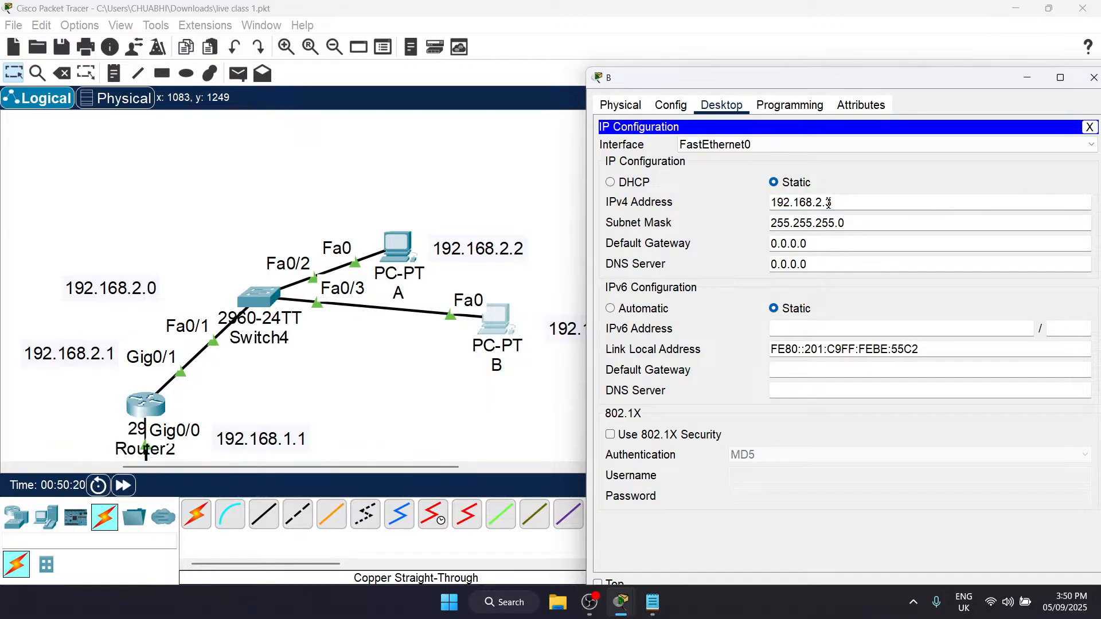
pyautogui.click(768, 250)
pyautogui.tripleClick(769, 251)
pyautogui.write('192.168.2.1')
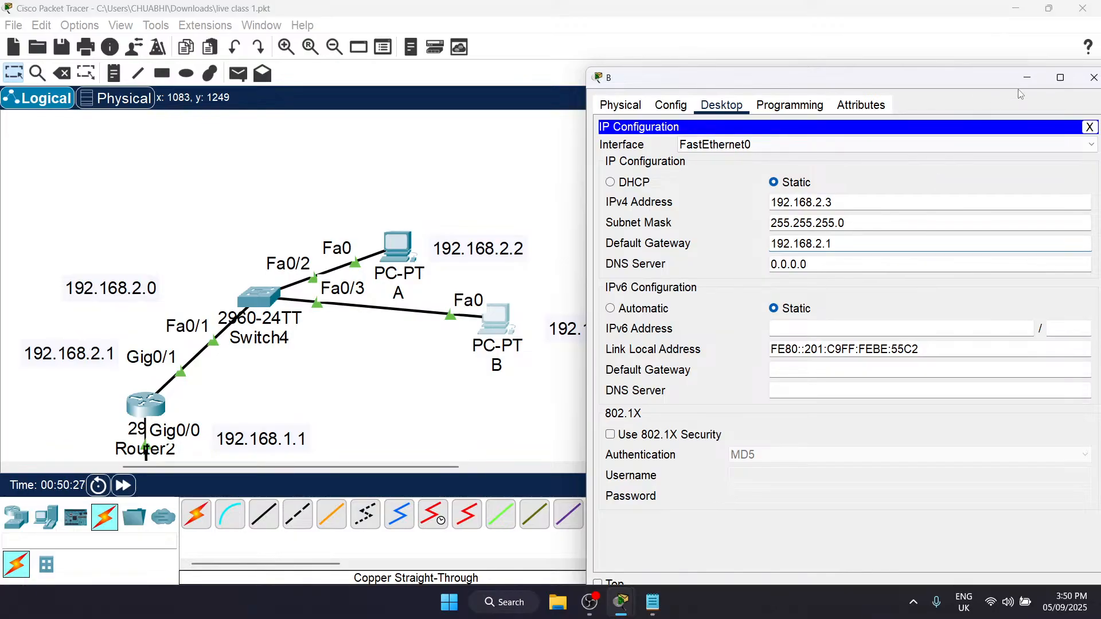
pyautogui.moveTo(974, 87); pyautogui.dragTo(890, 78)
pyautogui.click(1009, 68)
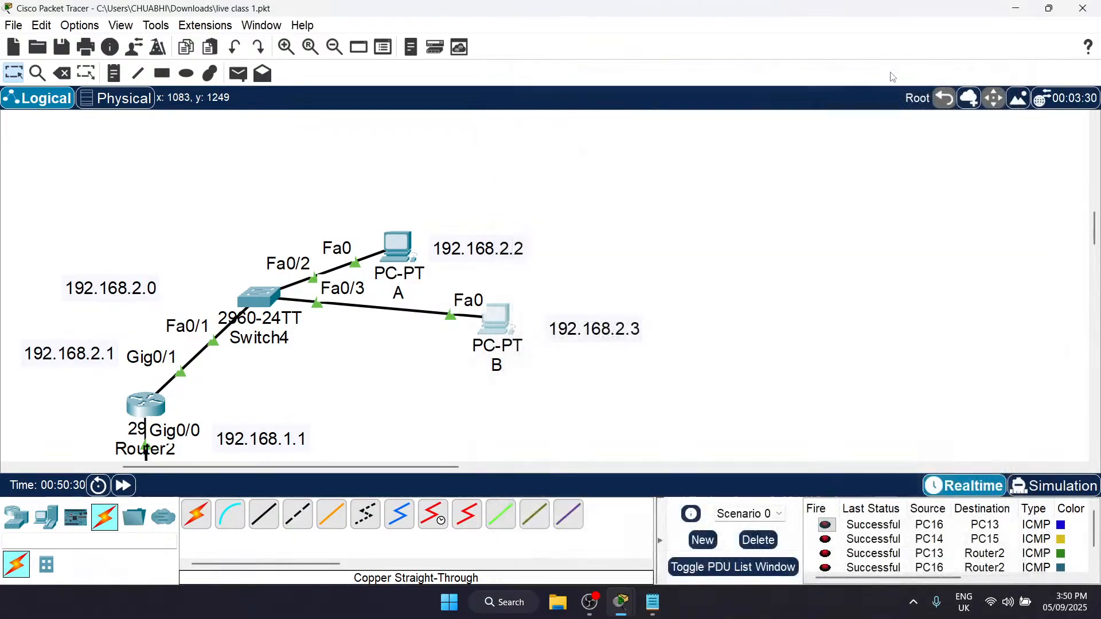
# Step: Set PC A's default gateway to 192.168.2.2 and close its configuration window
pyautogui.click(396, 252)
pyautogui.doubleClick(826, 244)
pyautogui.write('192.168.')
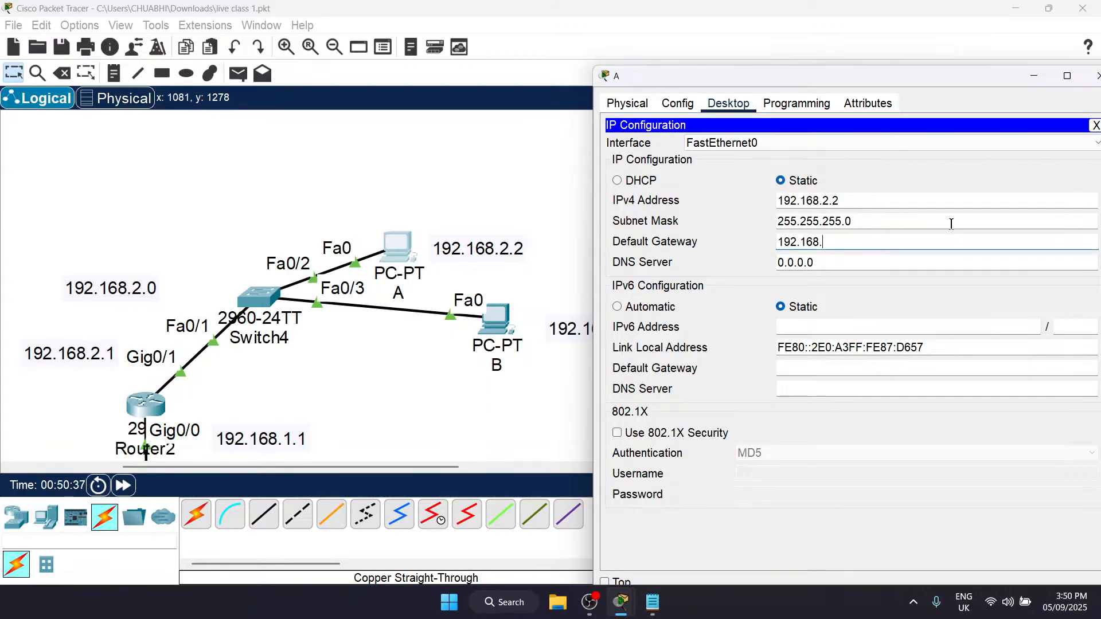
pyautogui.write('2.2')
pyautogui.moveTo(980, 77); pyautogui.dragTo(841, 68)
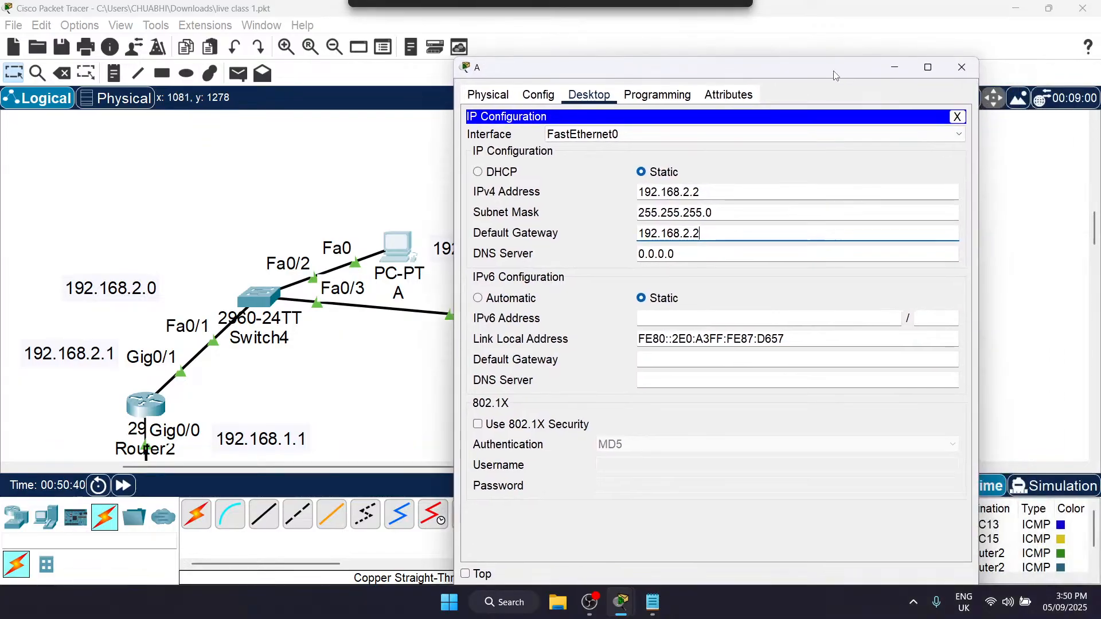
pyautogui.click(962, 67)
# Step: Clear the scenario's old PDU entries and send a simple PDU from PC A to PC B
pyautogui.hscroll(-5, 432, 278)
pyautogui.press('p')
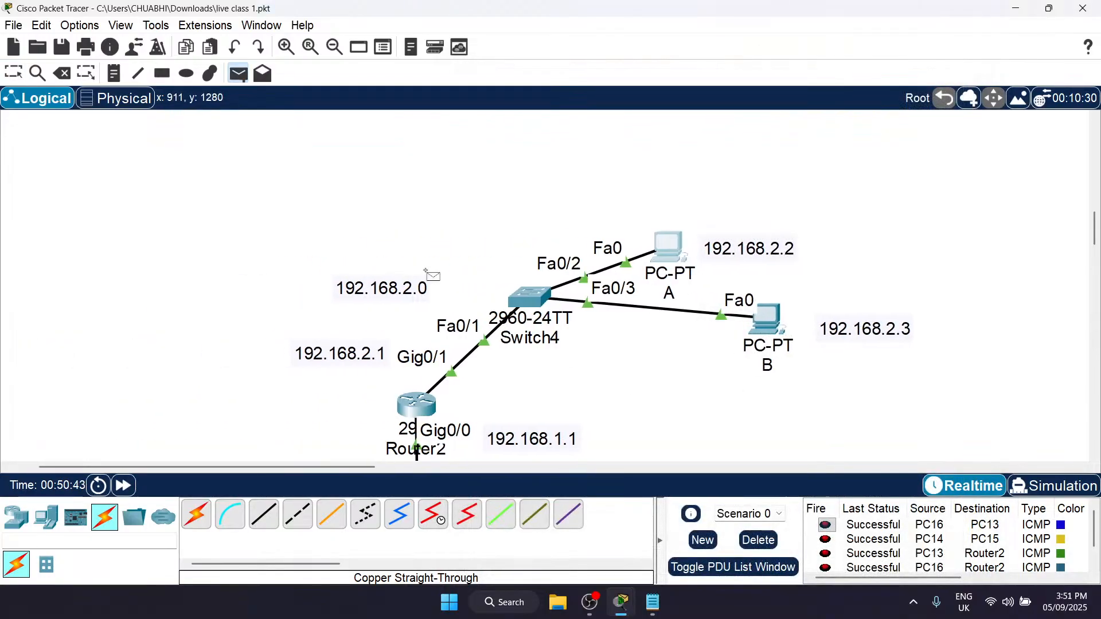
pyautogui.click(665, 252)
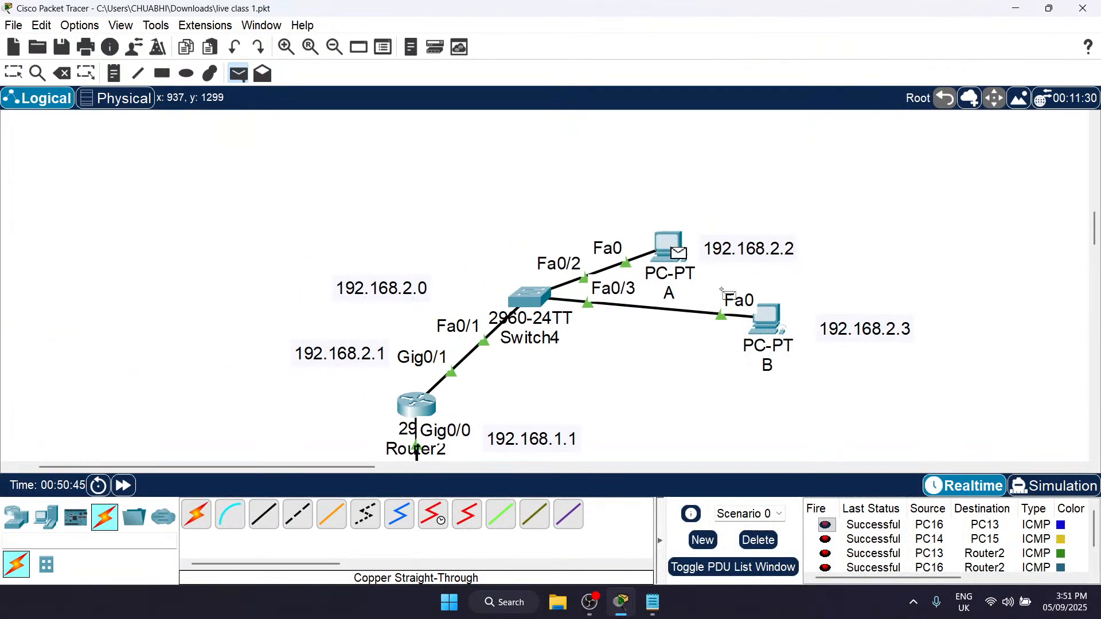
pyautogui.click(754, 548)
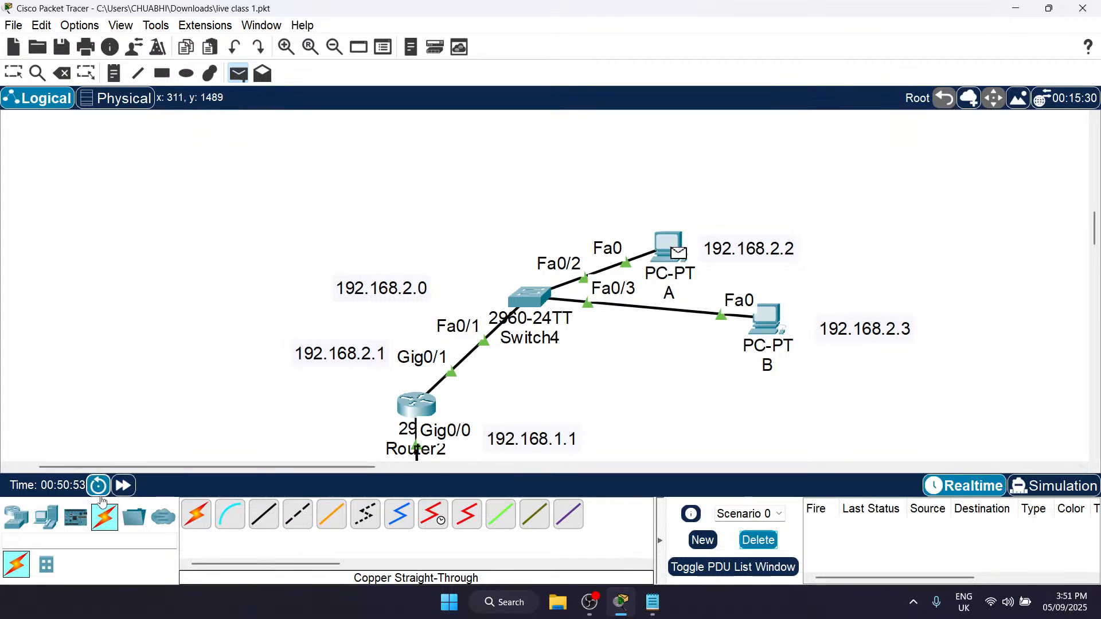
pyautogui.click(769, 321)
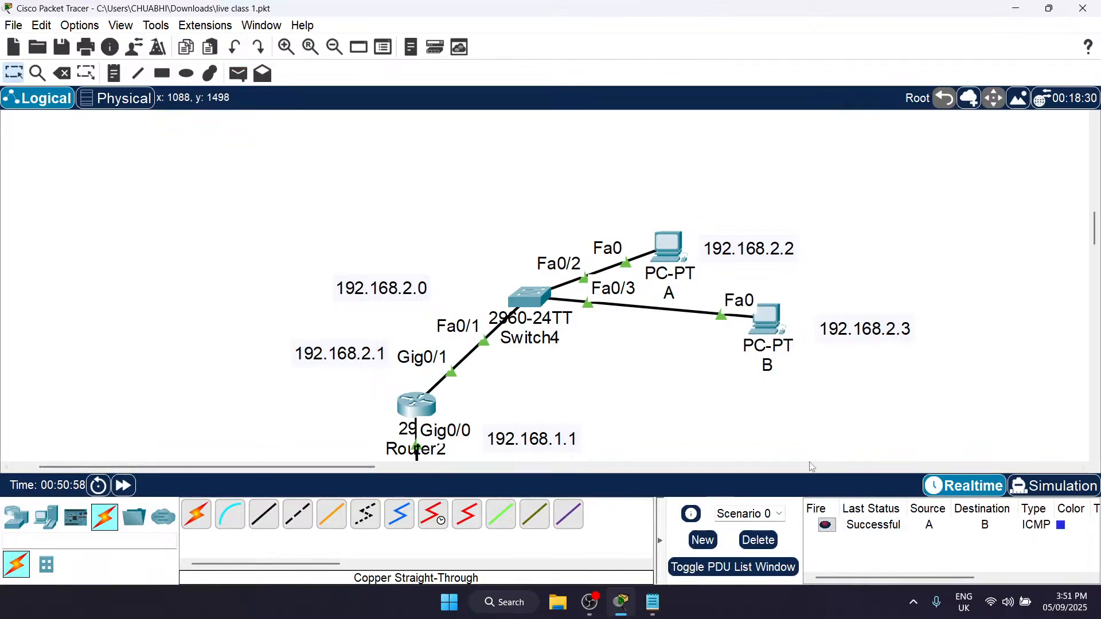
# Step: Send simple PDUs to Router2 from PC A and from PC B
pyautogui.scroll(-3, 745, 344)
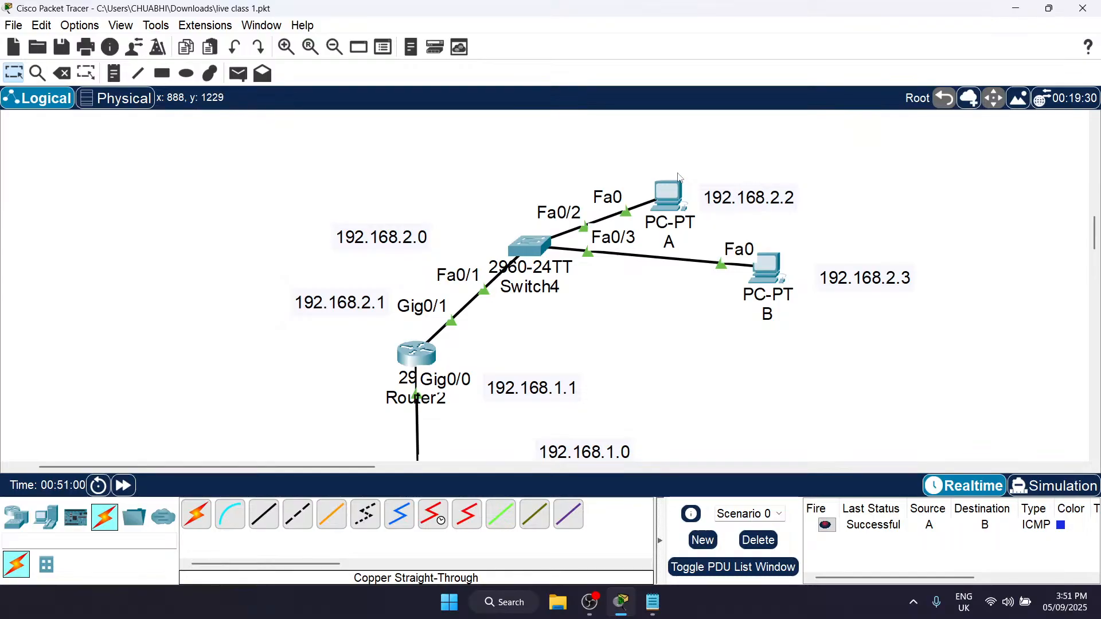
pyautogui.press('p')
pyautogui.click(665, 203)
pyautogui.click(425, 361)
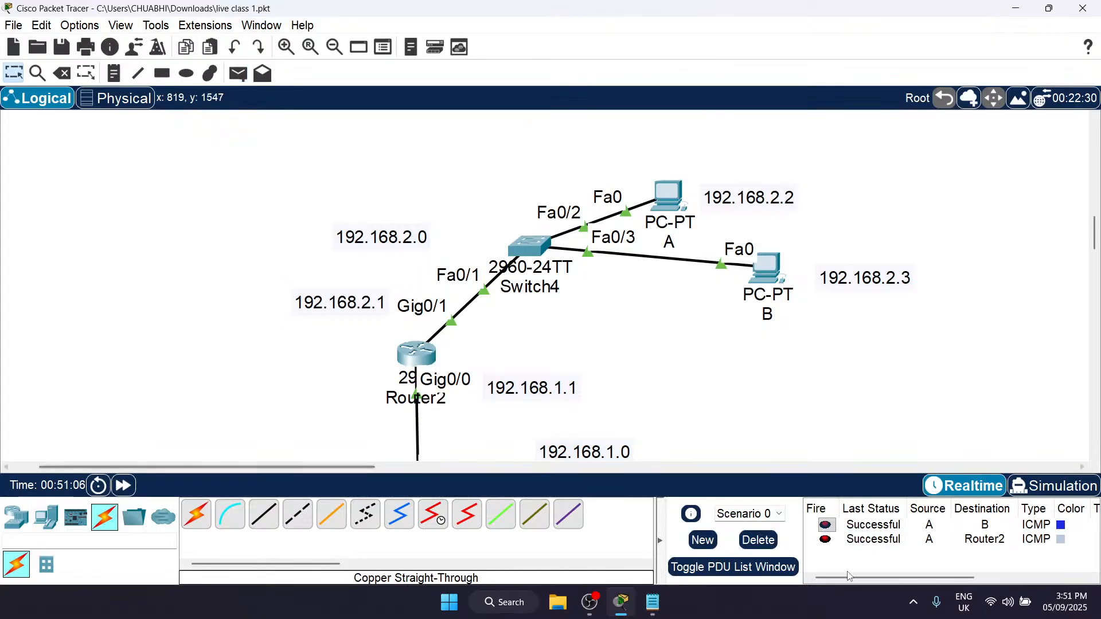
pyautogui.press('p')
pyautogui.click(771, 273)
pyautogui.click(425, 354)
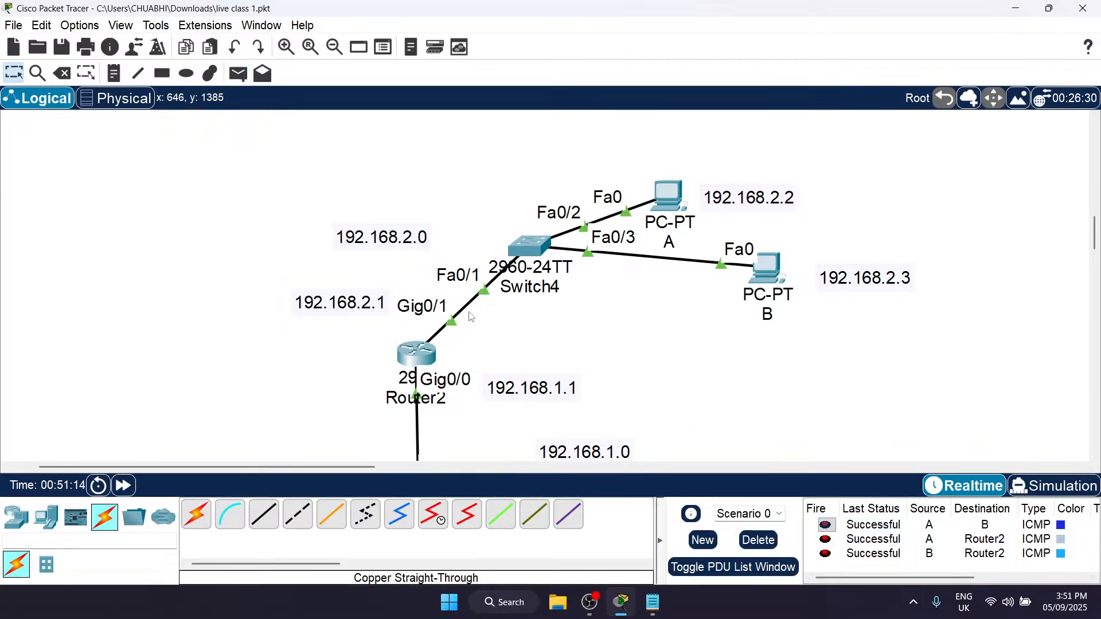
# Step: Review the link between the two networks and delete the scenario's PDU entries for PCs A and B
pyautogui.scroll(-4, 475, 287)
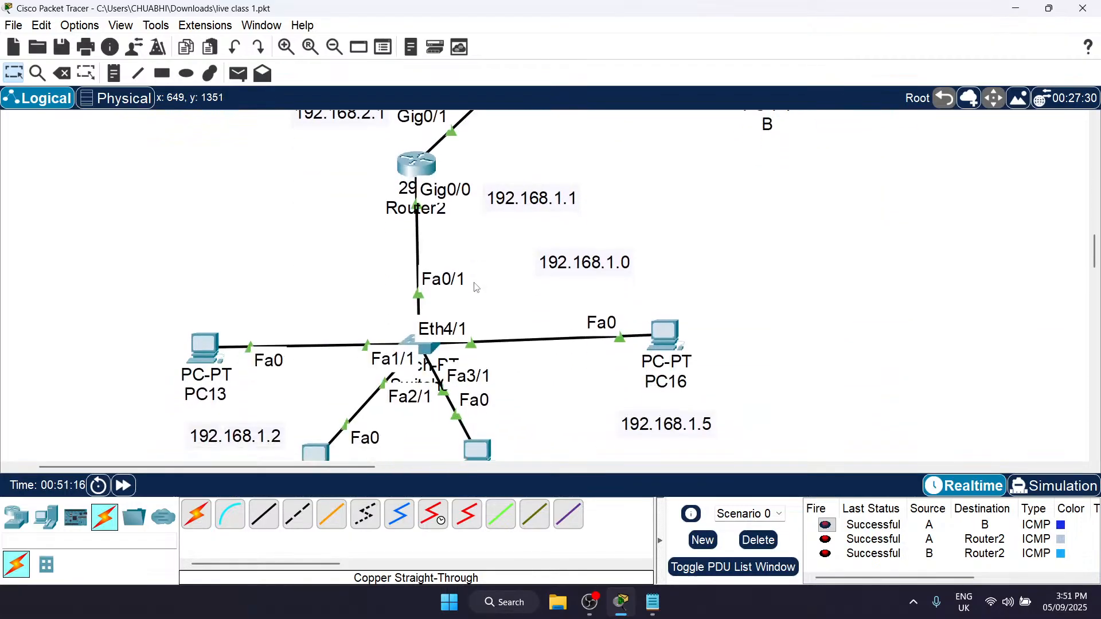
pyautogui.scroll(6, 722, 353)
pyautogui.scroll(-4, 722, 354)
pyautogui.scroll(1, 721, 357)
pyautogui.scroll(-2, 387, 269)
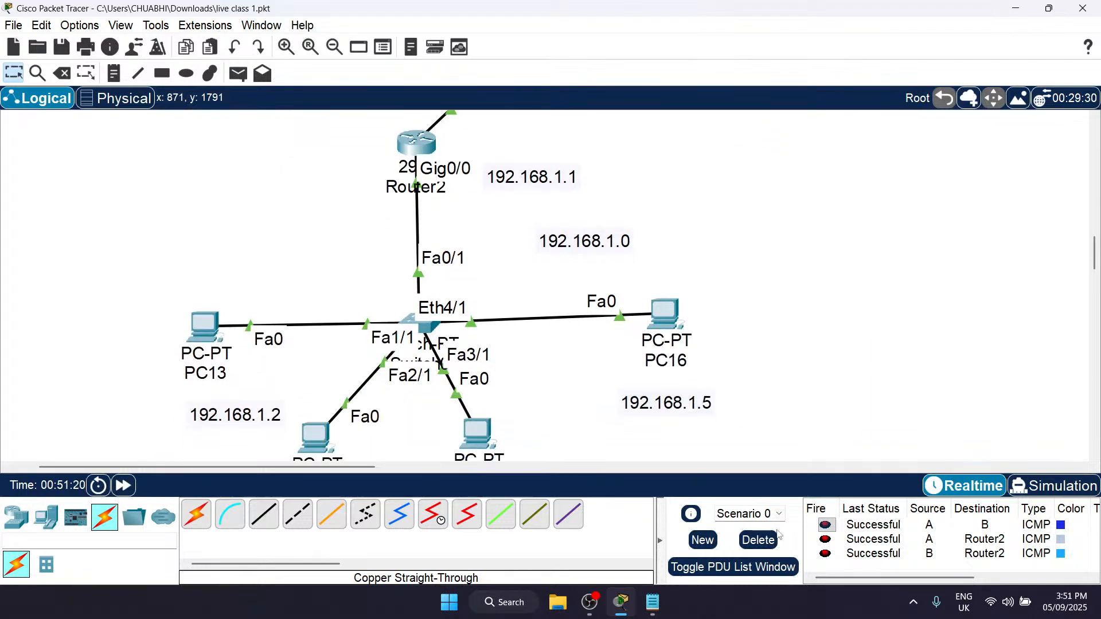
pyautogui.click(768, 548)
# Step: Compare the 192.168.2.0 and 192.168.1.0 network labels and the devices belonging to each side of Router2
pyautogui.scroll(6, 694, 327)
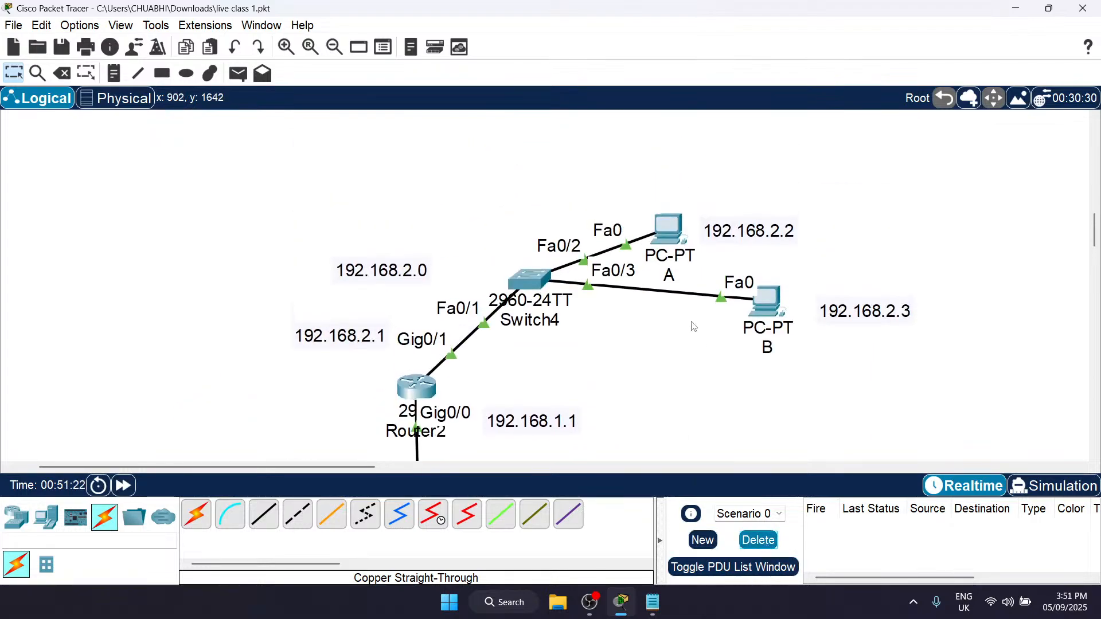
pyautogui.scroll(-8, 442, 182)
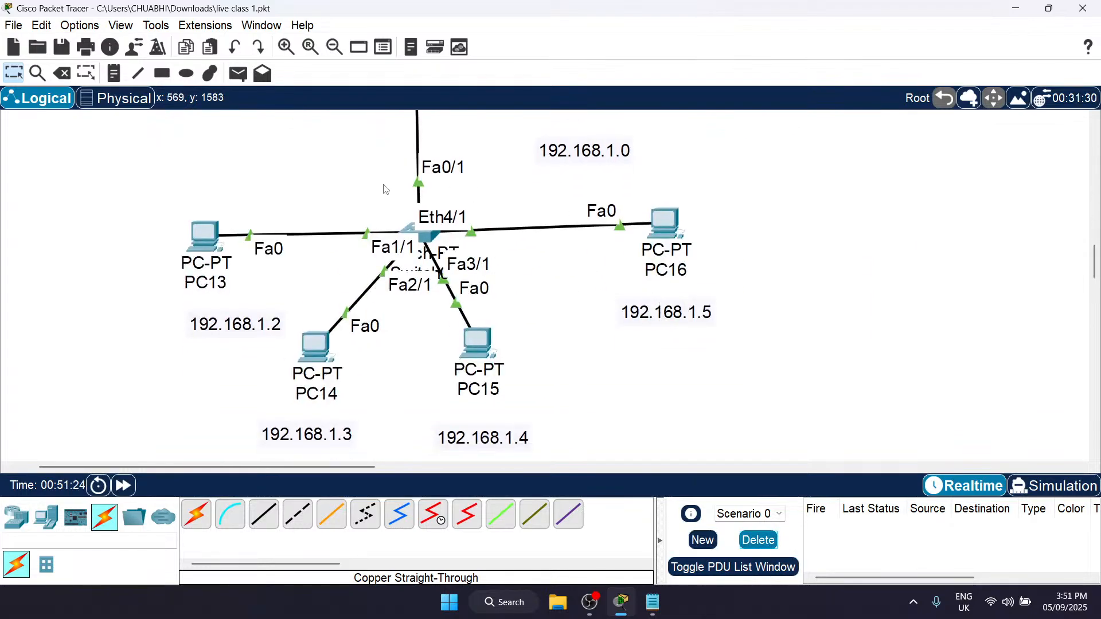
pyautogui.scroll(8, 547, 285)
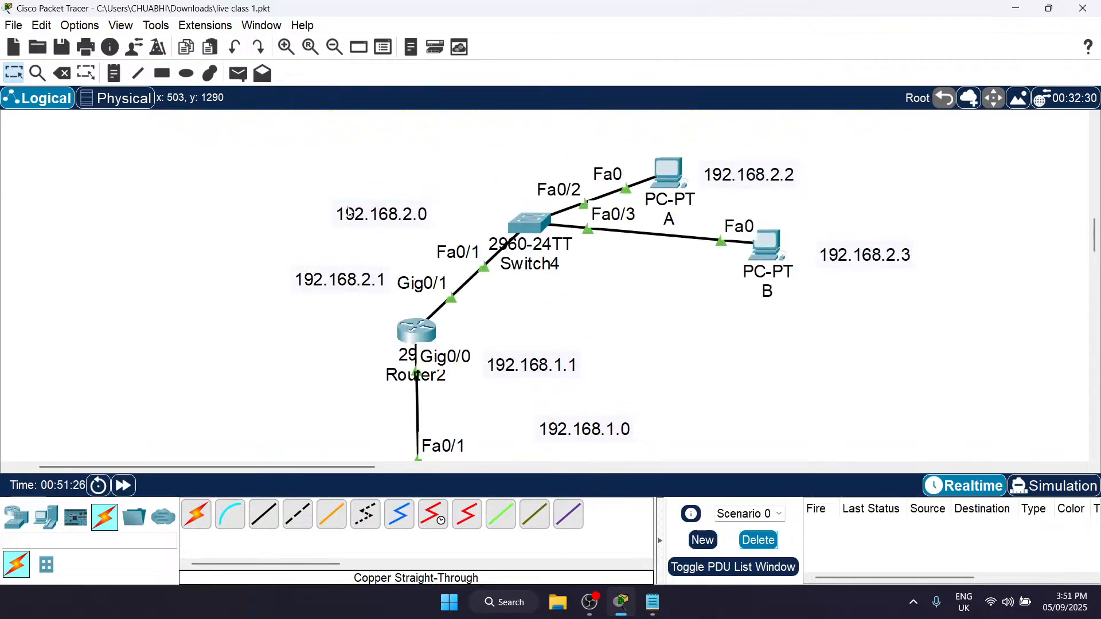
pyautogui.moveTo(277, 175); pyautogui.dragTo(466, 236)
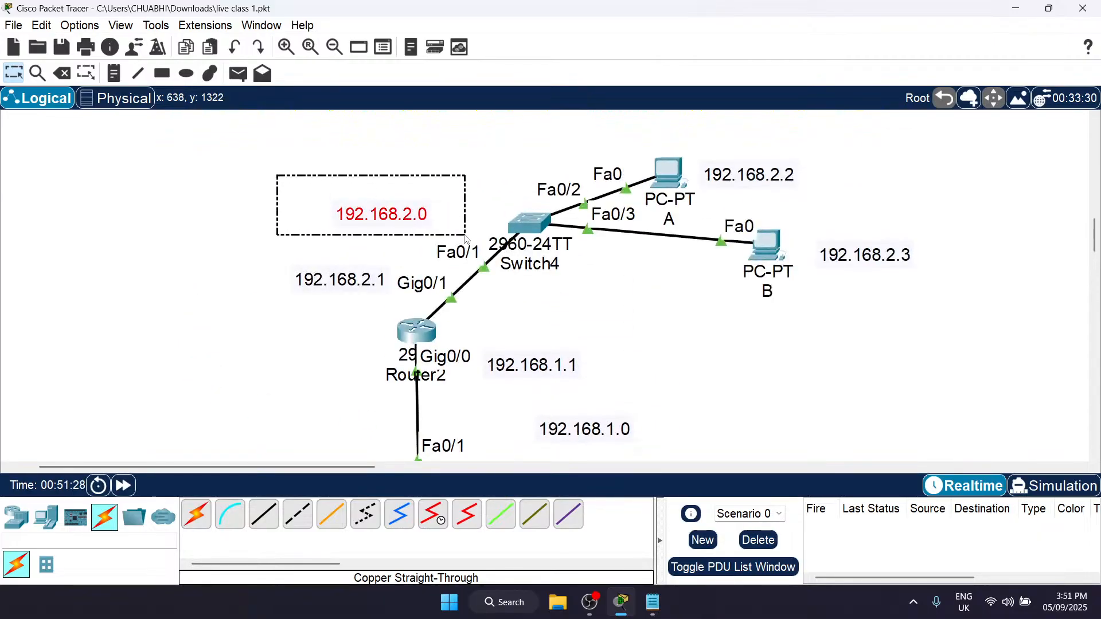
pyautogui.scroll(-6, 466, 239)
pyautogui.moveTo(511, 182); pyautogui.dragTo(698, 248)
pyautogui.scroll(8, 698, 248)
# Step: Send a simple PDU from PC B to PC16 in the 192.168.1.0 network
pyautogui.press('p')
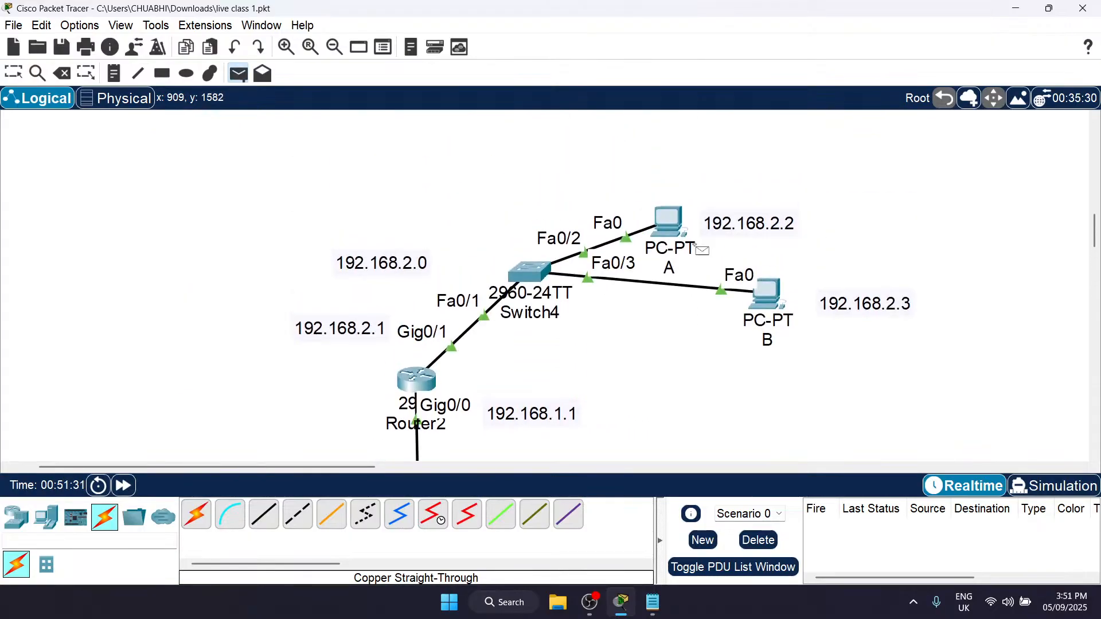
pyautogui.click(767, 293)
pyautogui.scroll(-7, 767, 293)
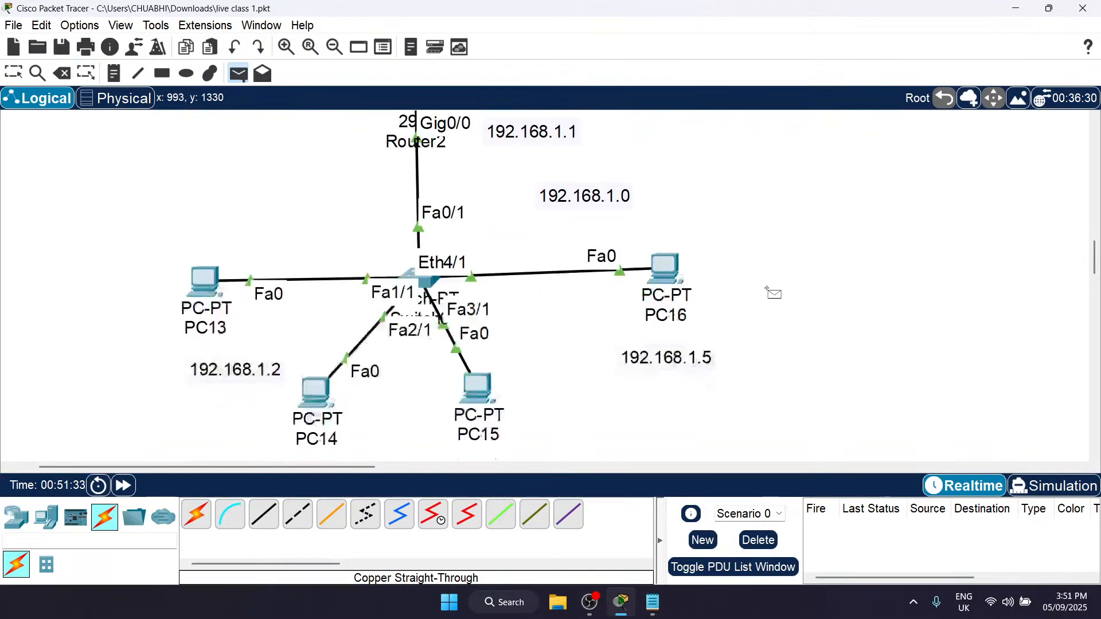
pyautogui.scroll(5, 767, 292)
pyautogui.scroll(-6, 774, 218)
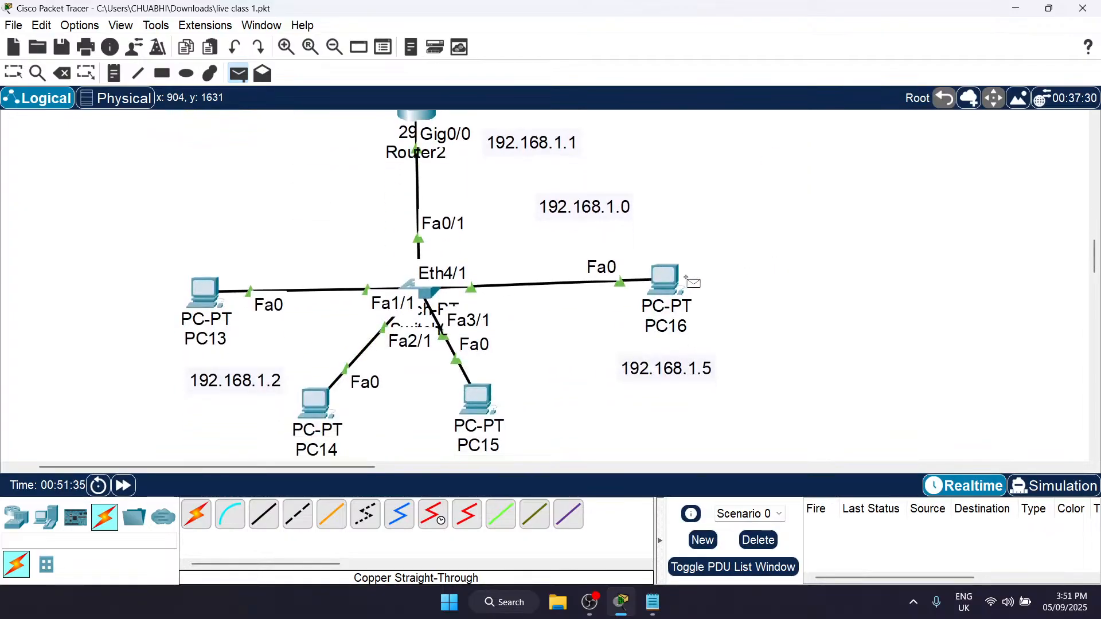
pyautogui.click(667, 287)
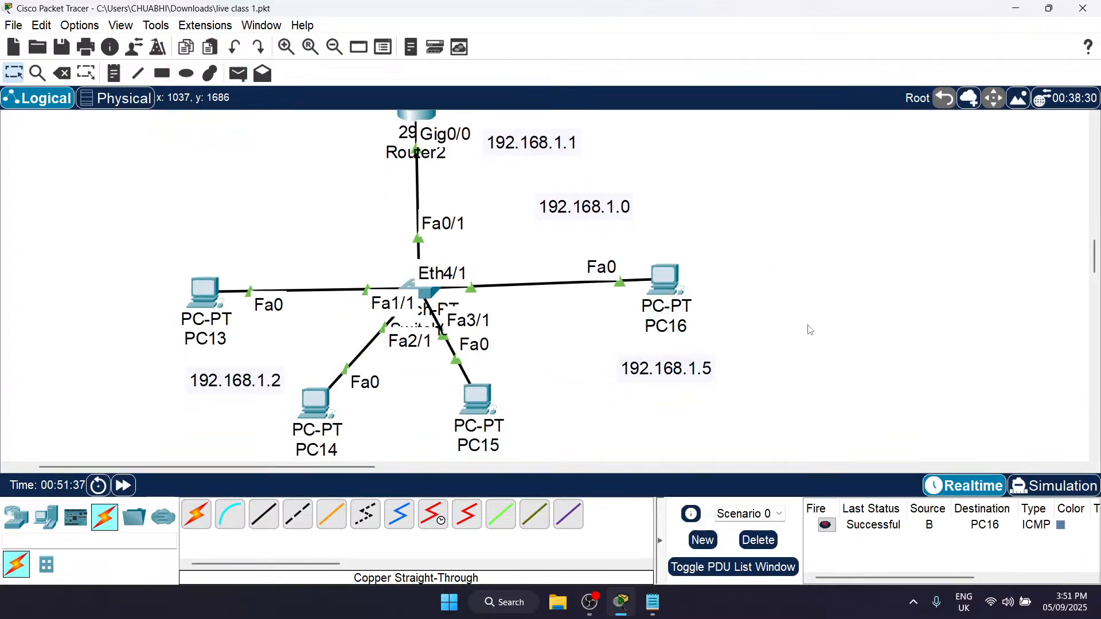
# Step: Delete the PDU entry from PC B to PC16 and send a simple PDU from PC A to PC15
pyautogui.scroll(3, 807, 328)
pyautogui.scroll(-2, 809, 330)
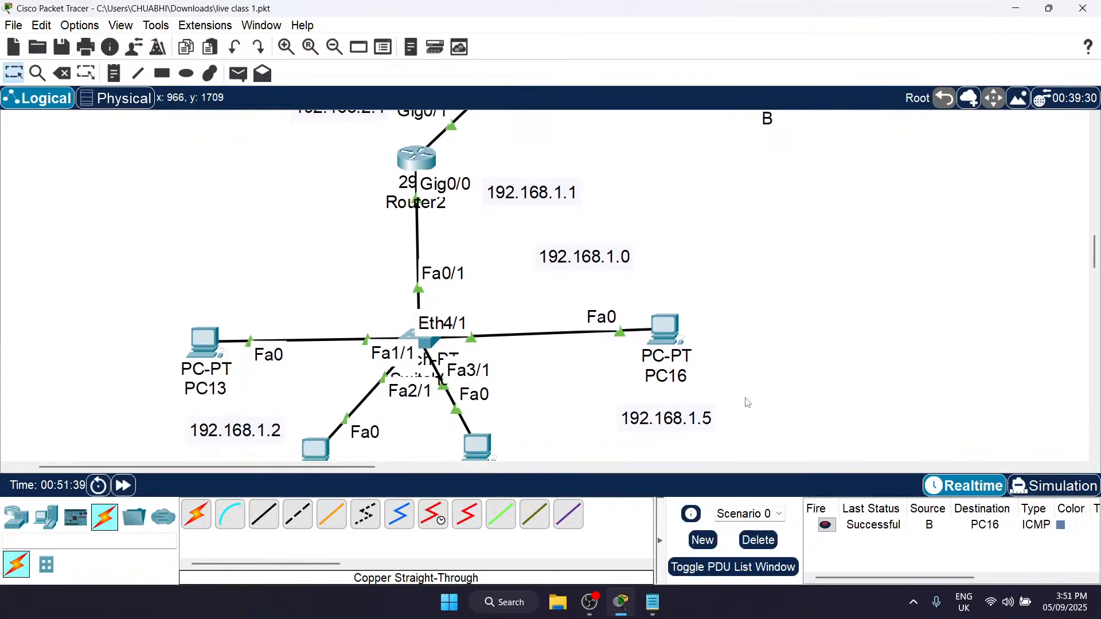
pyautogui.scroll(1, 791, 398)
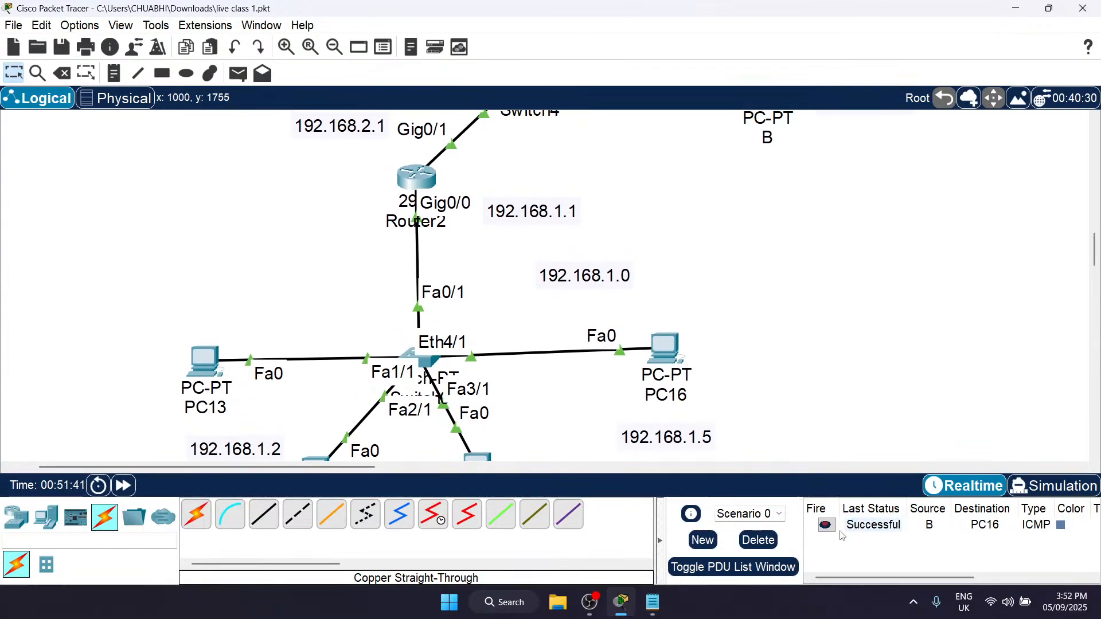
pyautogui.click(753, 539)
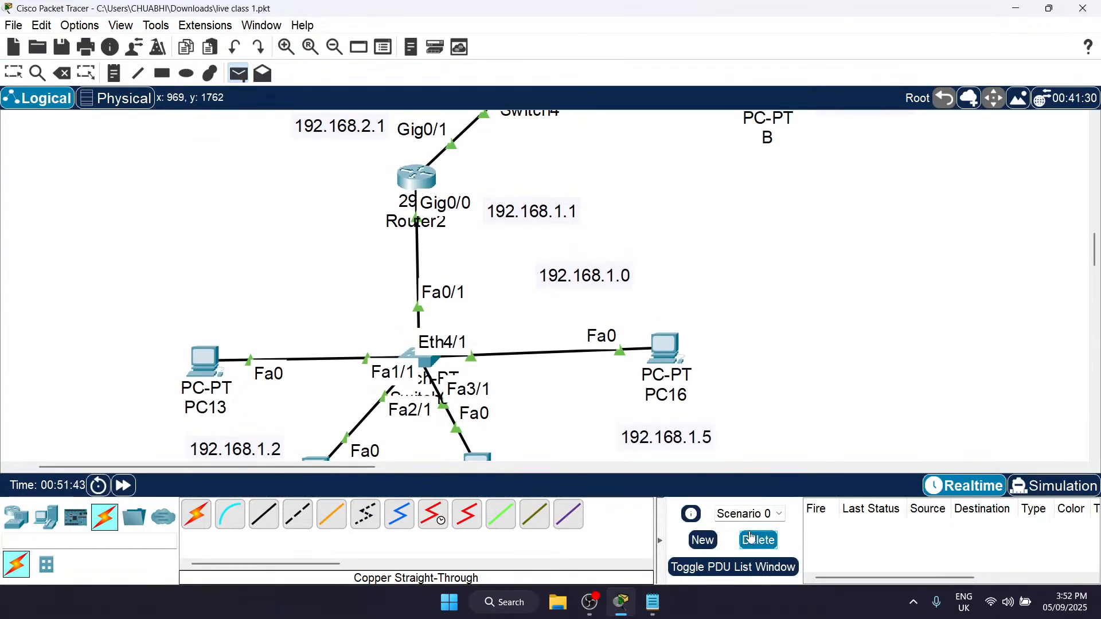
pyautogui.scroll(8, 607, 396)
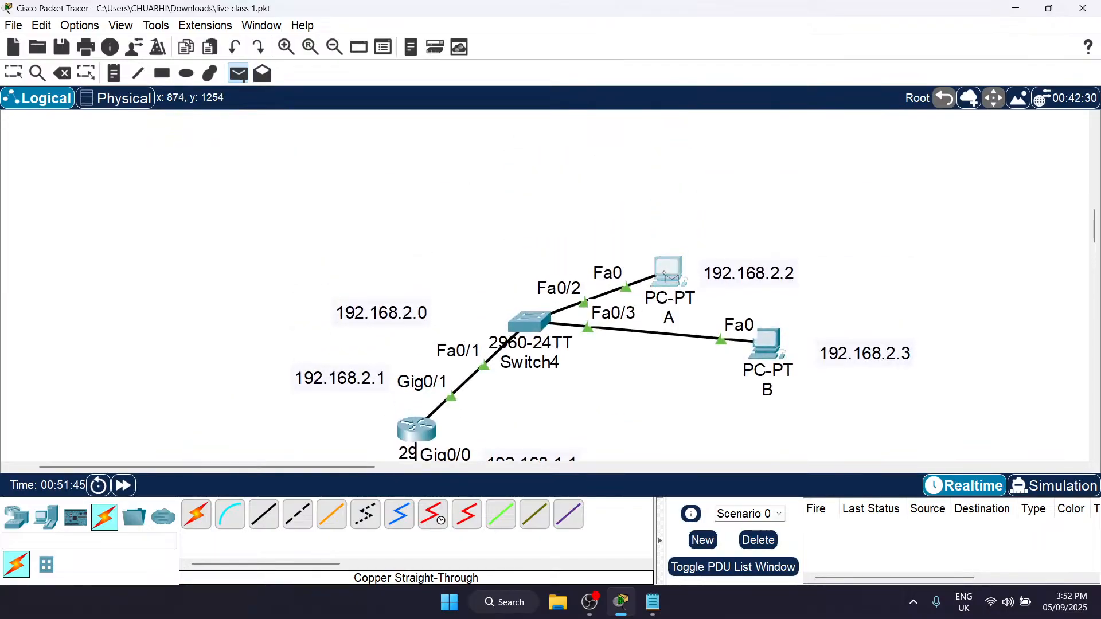
pyautogui.scroll(-15, 670, 258)
pyautogui.click(485, 261)
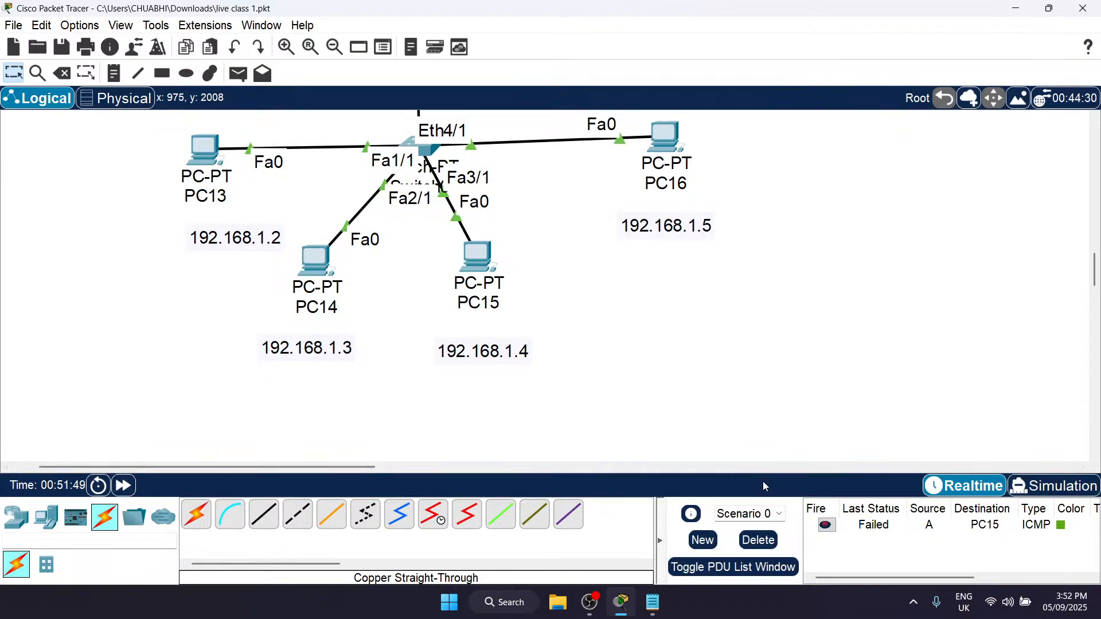
# Step: Send a simple PDU from PC A to PC14 across Router2
pyautogui.scroll(5, 657, 330)
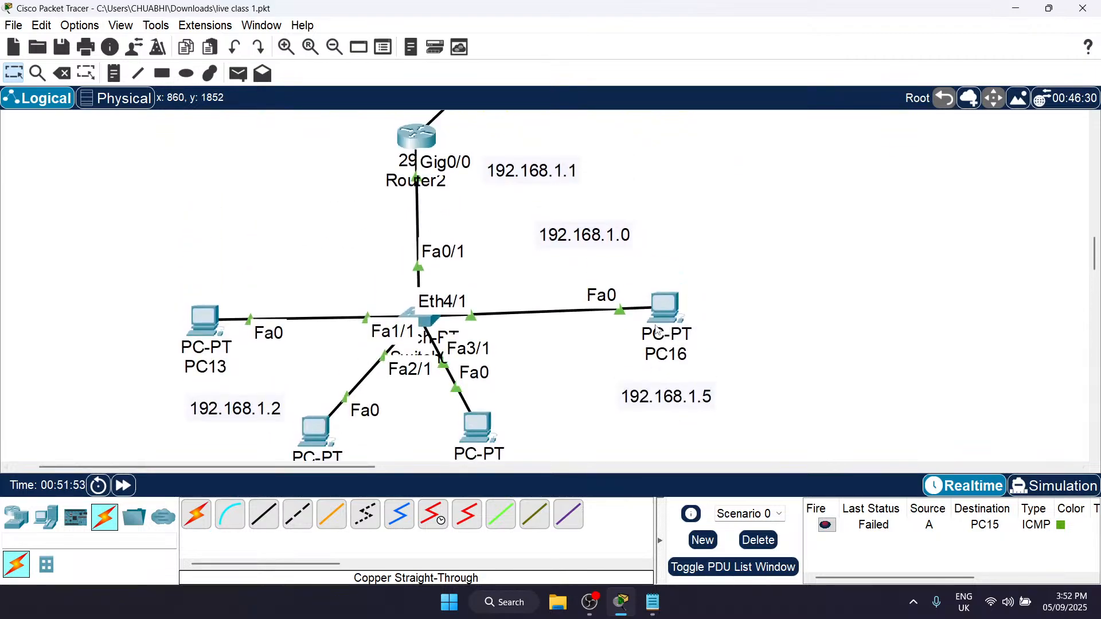
pyautogui.scroll(-3, 772, 386)
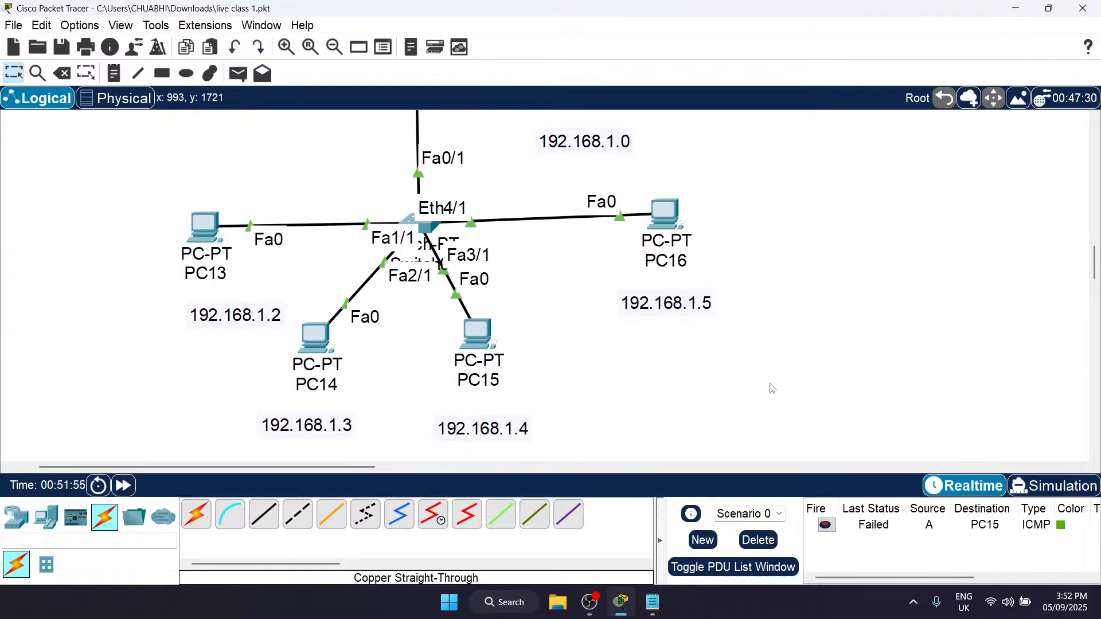
pyautogui.scroll(8, 739, 371)
pyautogui.press('p')
pyautogui.scroll(-8, 662, 172)
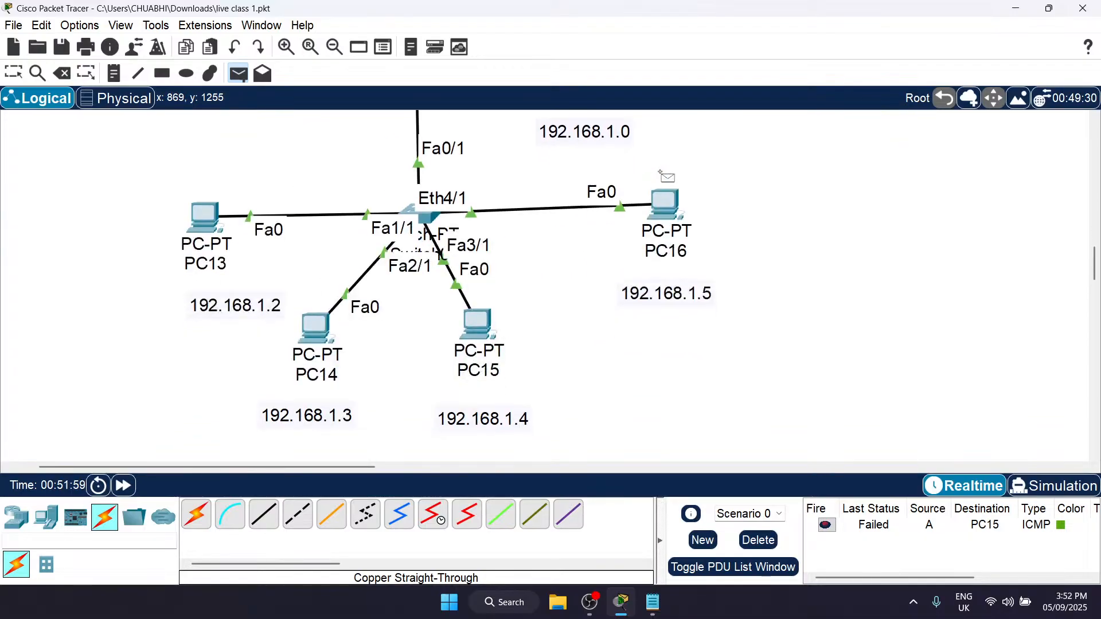
pyautogui.click(318, 341)
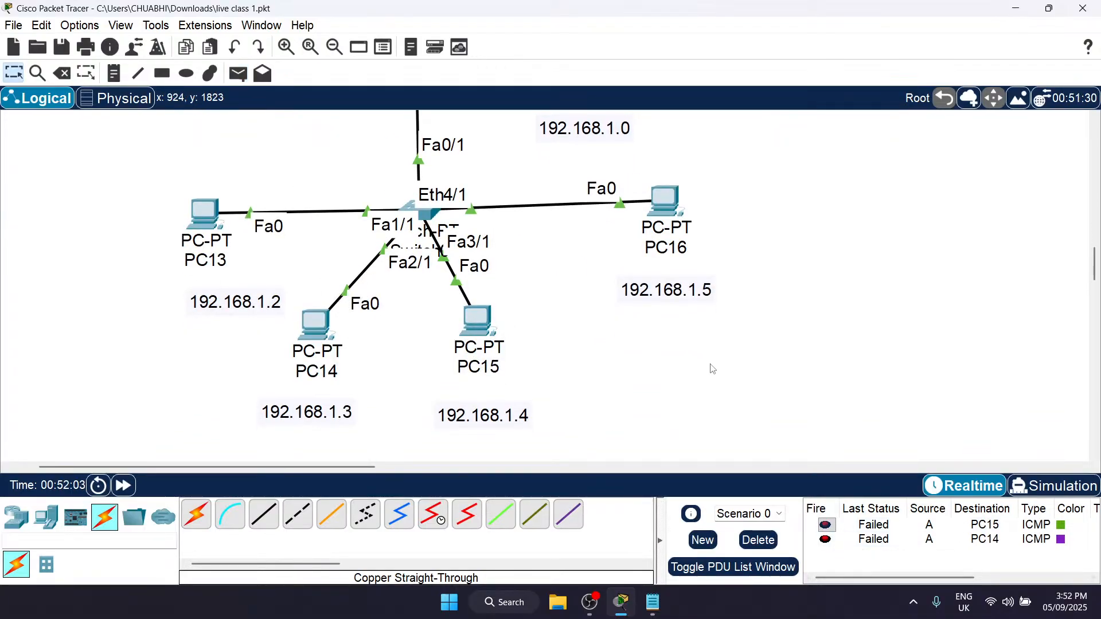
# Step: Send a simple PDU from PC A to PC13 across Router2
pyautogui.scroll(10, 712, 369)
pyautogui.press('p')
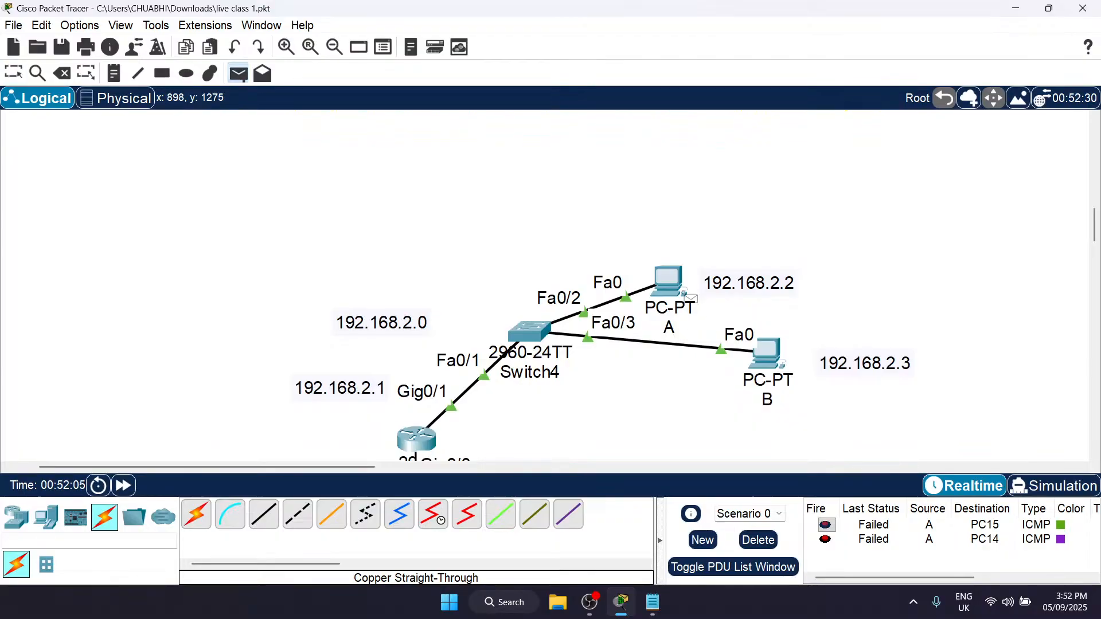
pyautogui.click(669, 286)
pyautogui.scroll(-3, 667, 294)
pyautogui.scroll(-10, 674, 296)
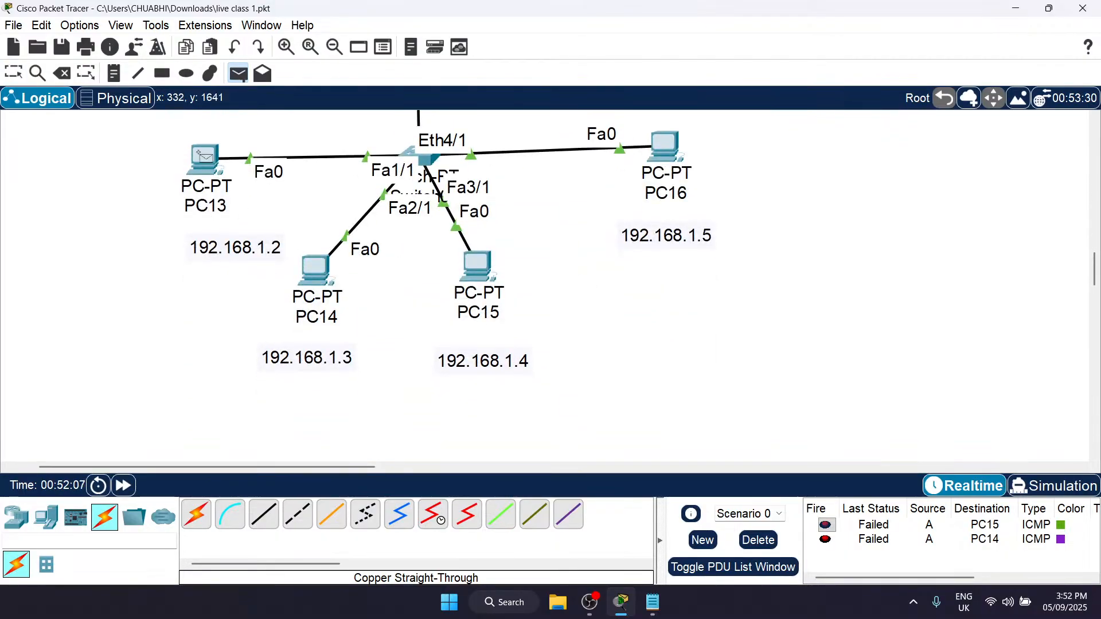
pyautogui.click(204, 160)
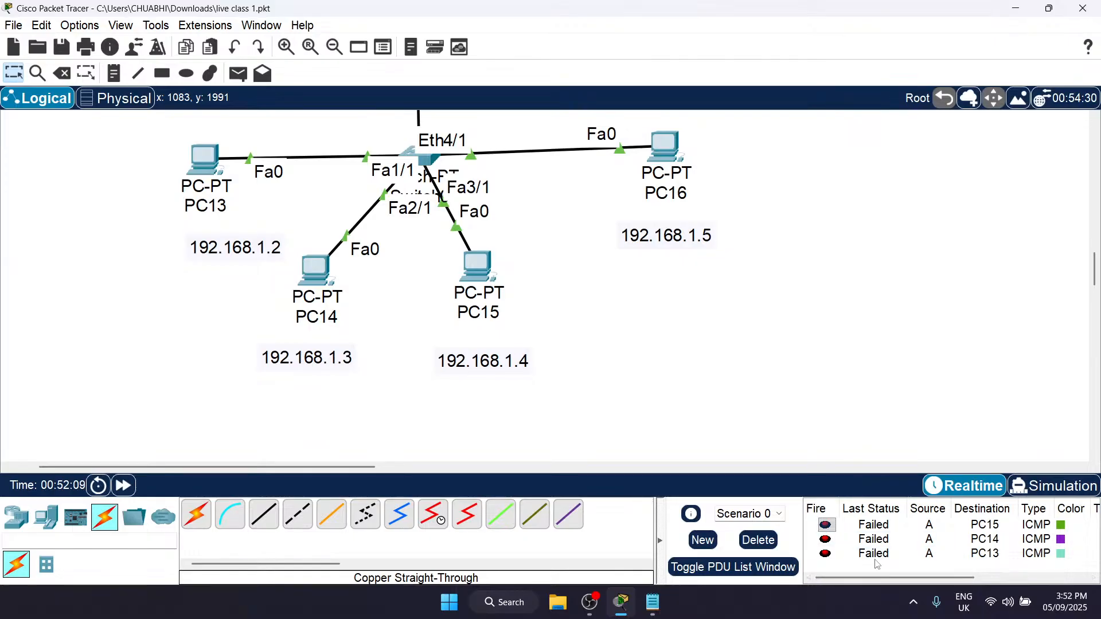
# Step: Send another simple PDU from PC B to PC16 to compare with PC A's tests
pyautogui.scroll(10, 724, 346)
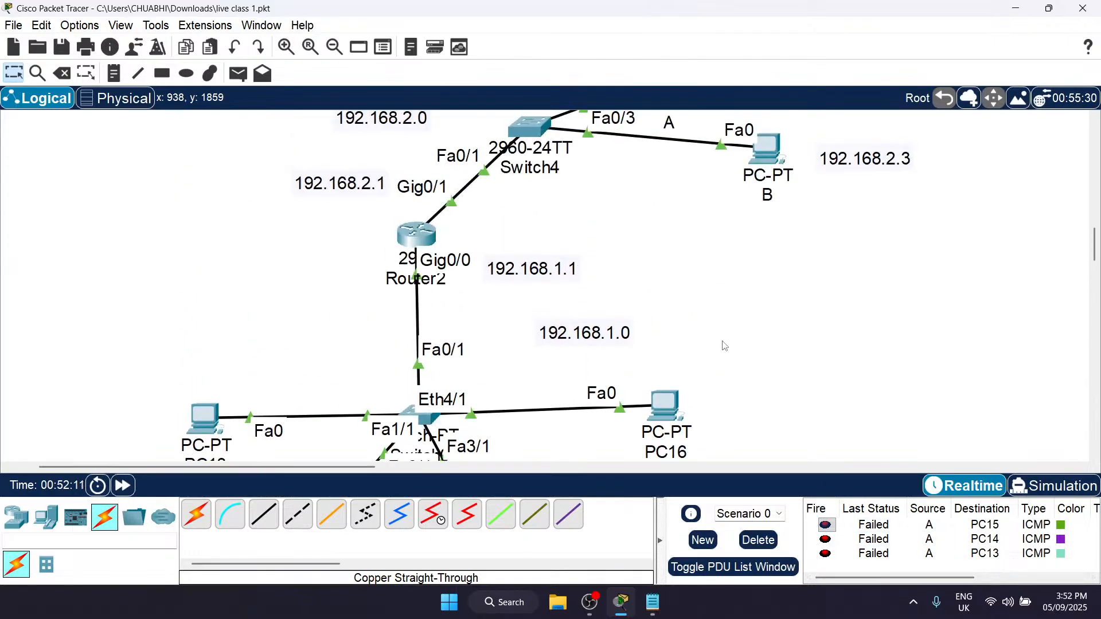
pyautogui.press('p')
pyautogui.scroll(-3, 725, 341)
pyautogui.scroll(-9, 726, 330)
pyautogui.scroll(10, 725, 327)
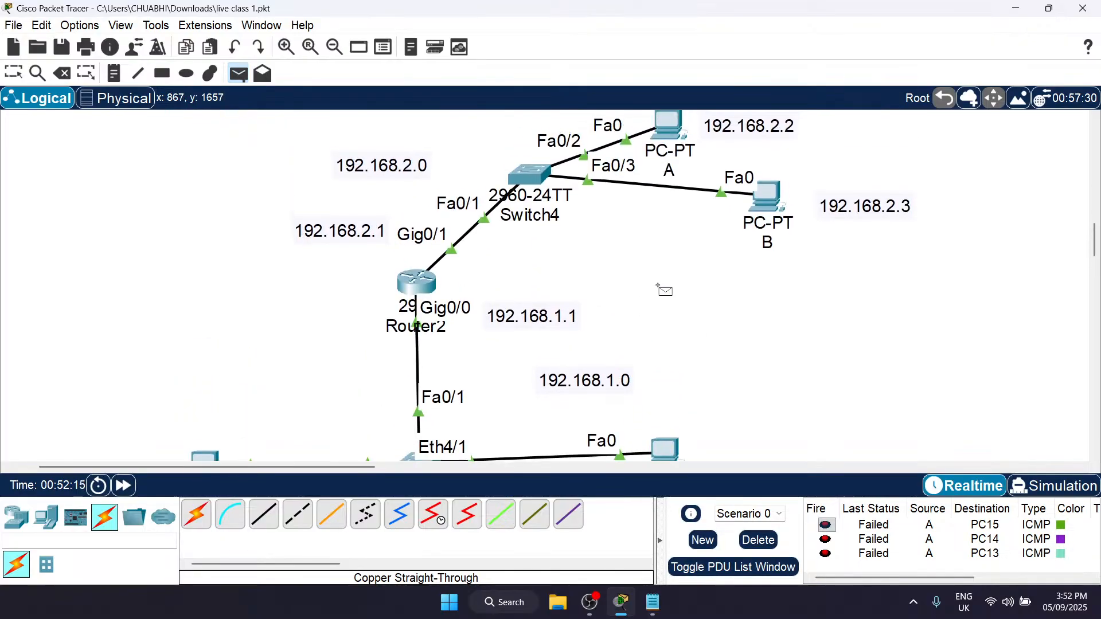
pyautogui.scroll(-10, 693, 317)
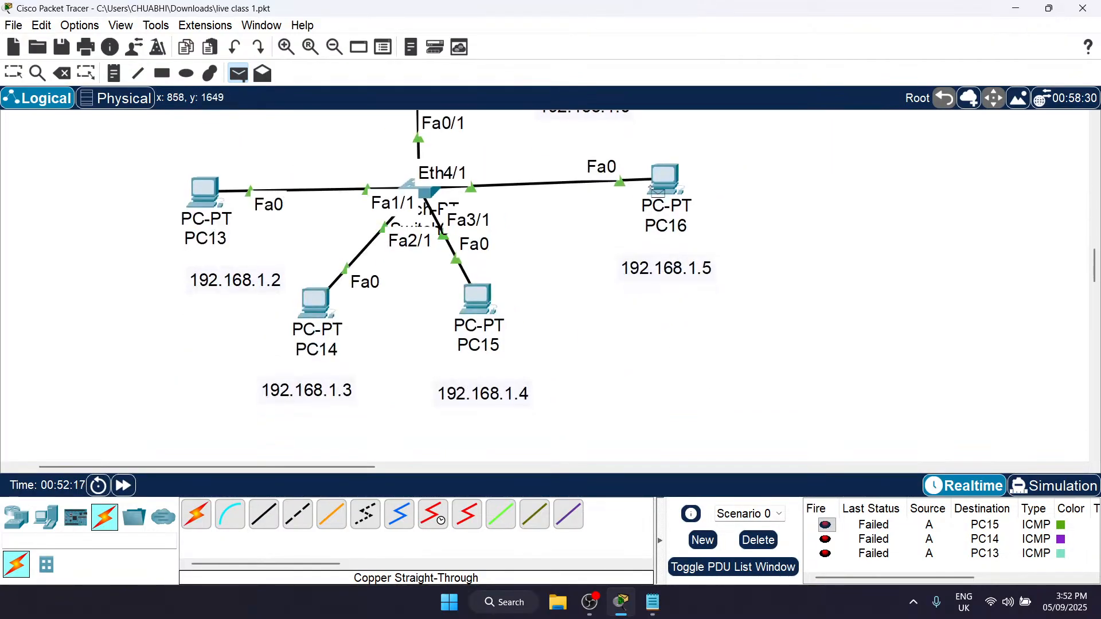
pyautogui.click(659, 187)
pyautogui.scroll(-1, 866, 550)
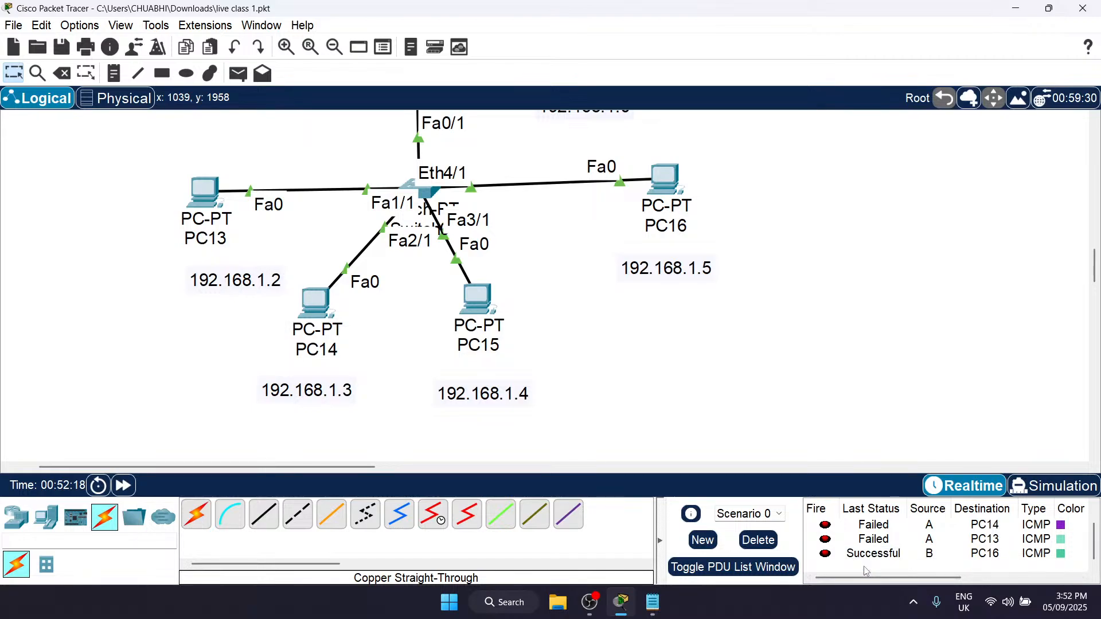
# Step: Clear the scenario's PDU list and add a simple PDU from PC A to PC13 in Simulation mode
pyautogui.click(758, 540)
pyautogui.click(1054, 485)
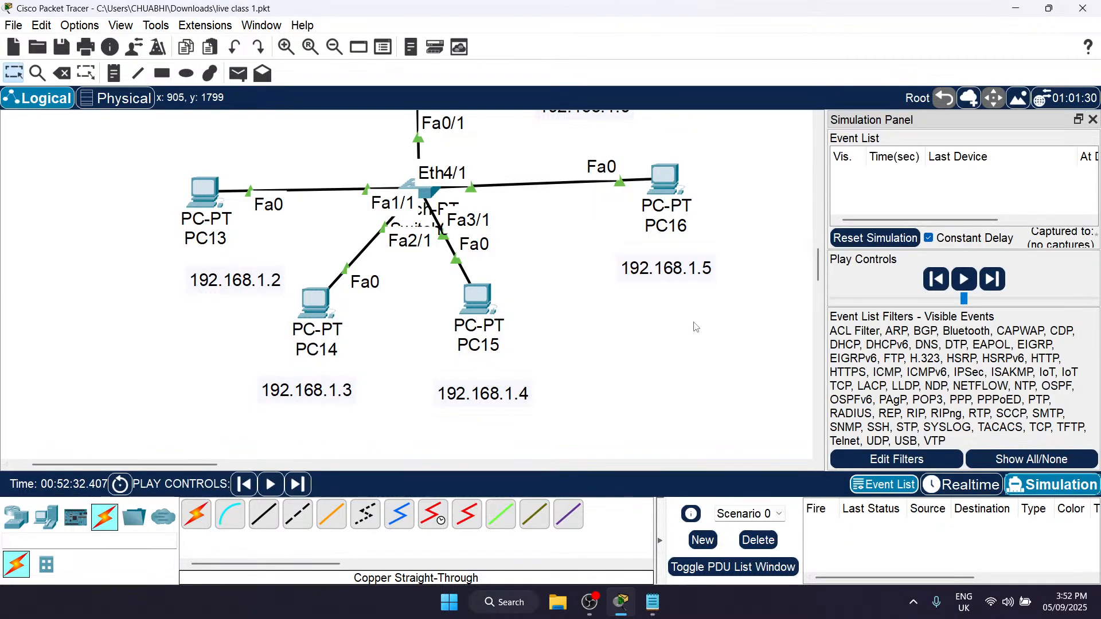
pyautogui.scroll(10, 696, 324)
pyautogui.press('p')
pyautogui.scroll(3, 696, 324)
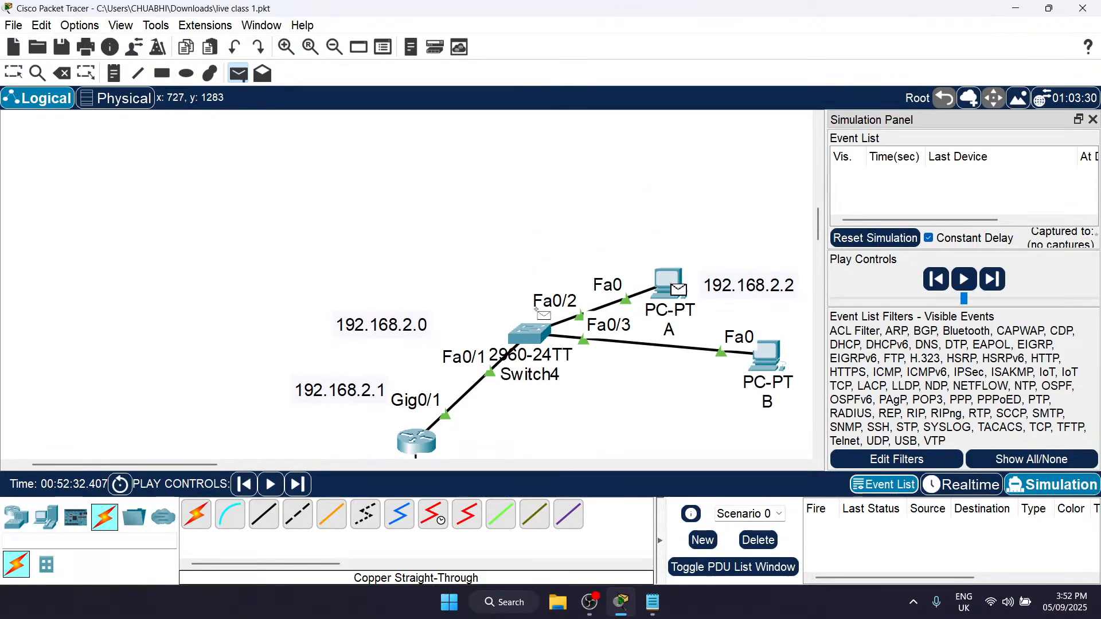
pyautogui.scroll(-3, 535, 313)
pyautogui.scroll(-2, 534, 312)
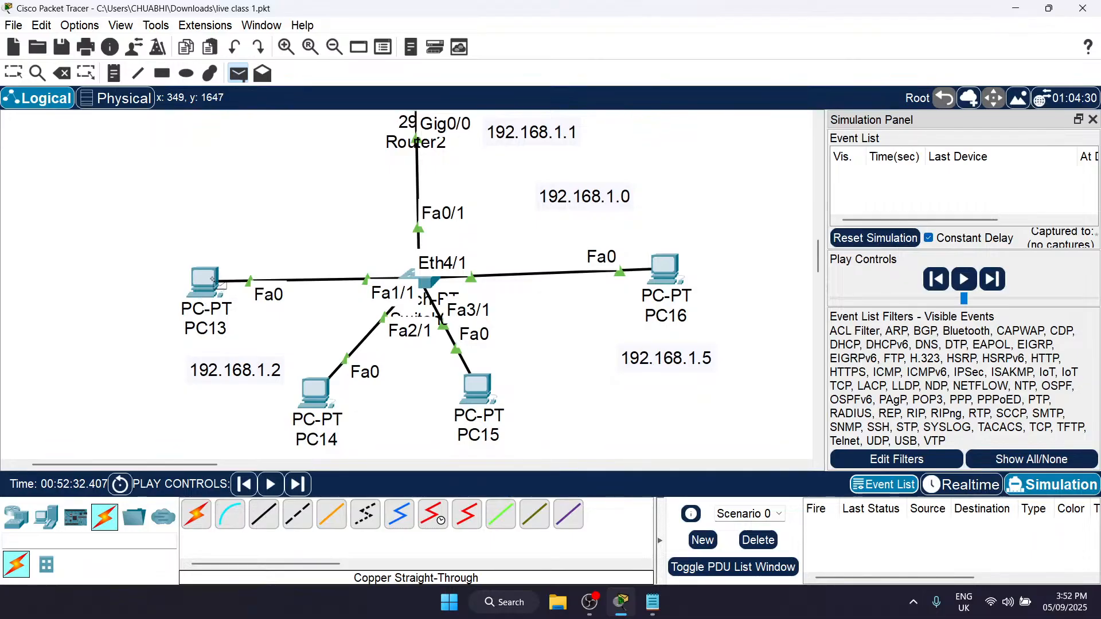
pyautogui.click(204, 281)
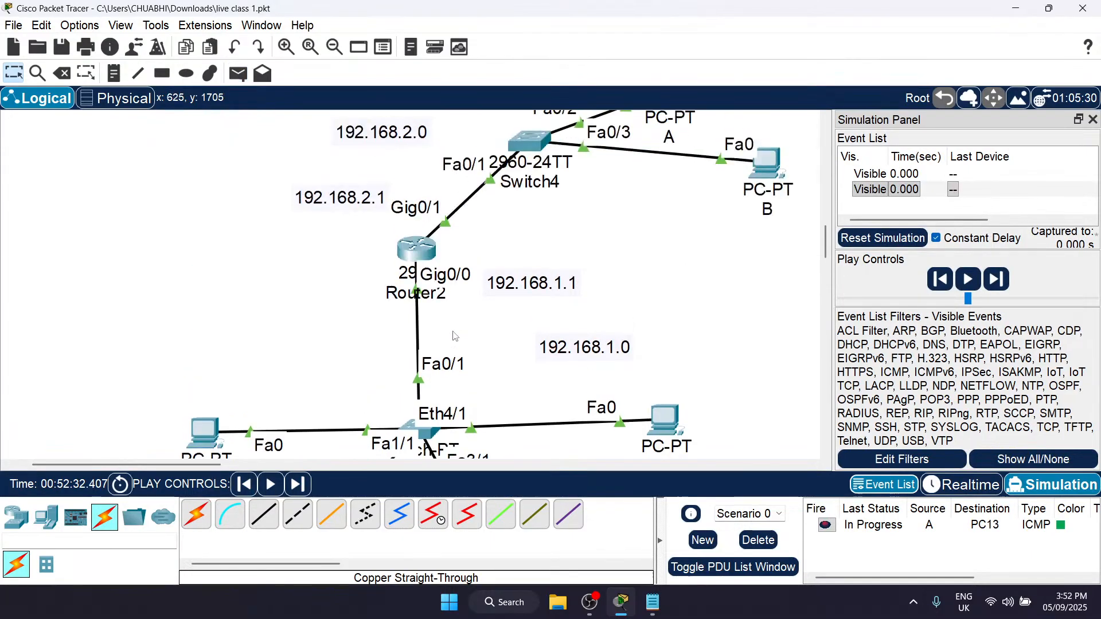
# Step: Step the simulation forward event by event to follow the traffic from PC A through Switch4 and Router2 towards PC13
pyautogui.scroll(4, 258, 456)
pyautogui.click(298, 483)
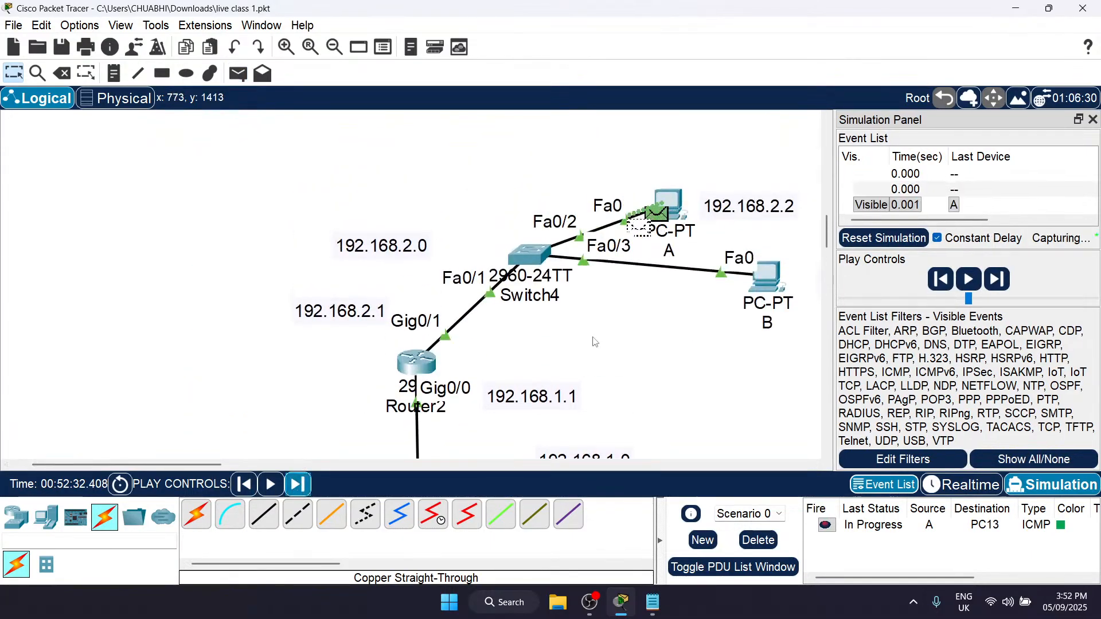
pyautogui.click(297, 484)
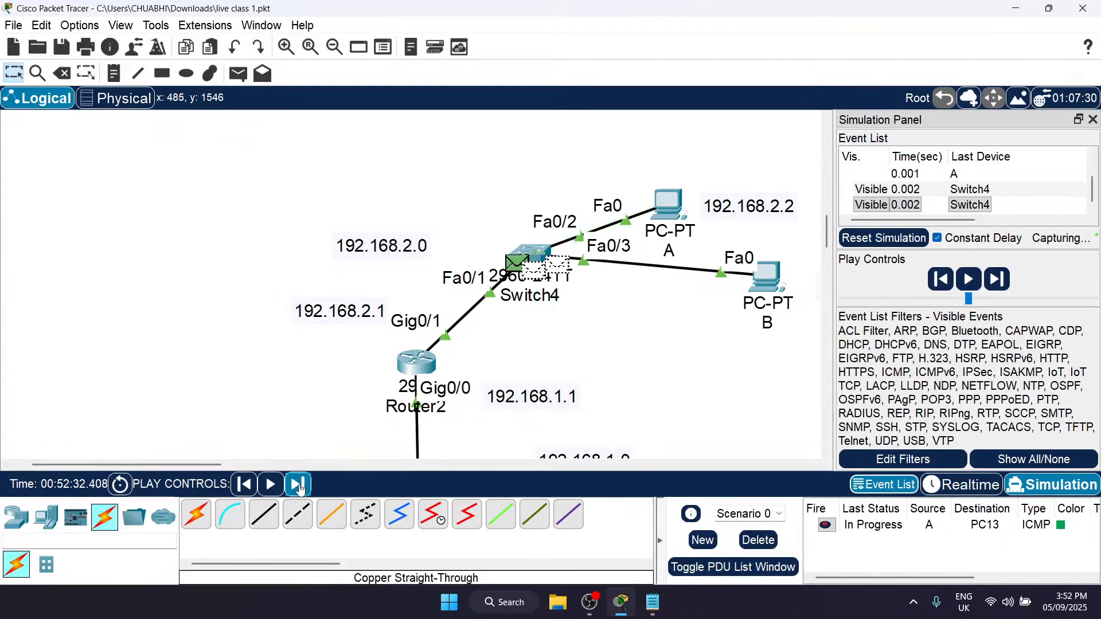
pyautogui.scroll(-1, 659, 312)
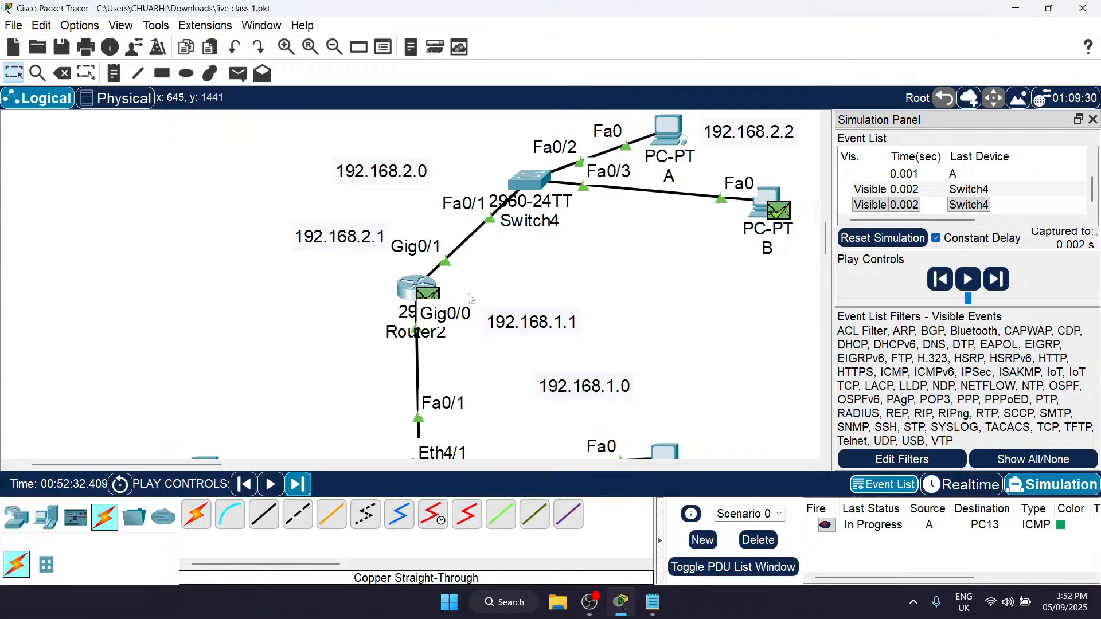
pyautogui.scroll(-1, 456, 300)
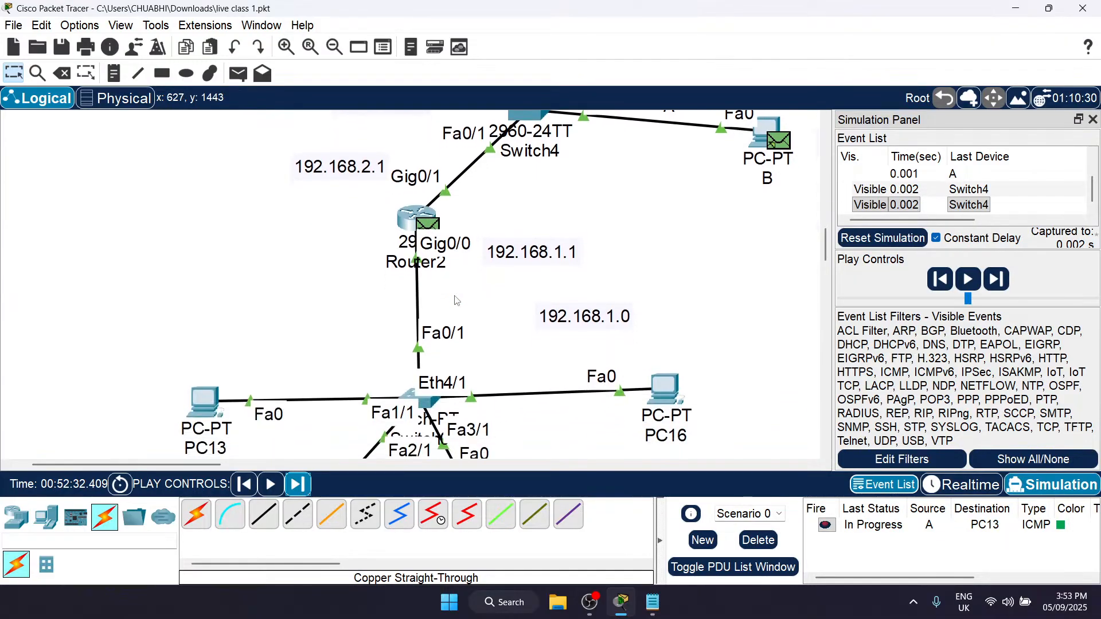
pyautogui.click(299, 485)
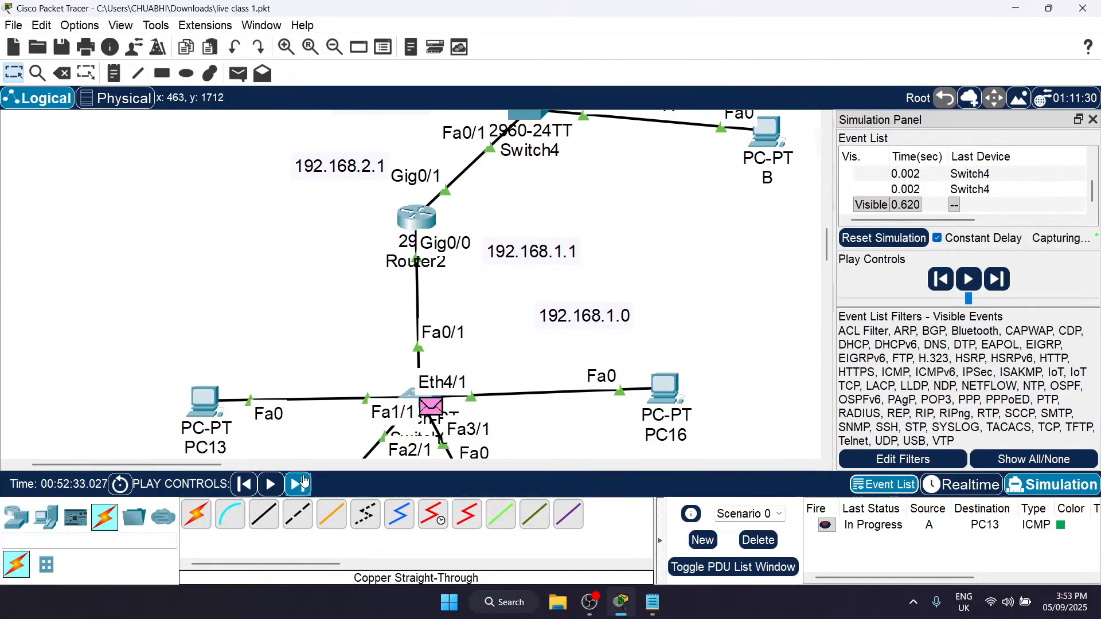
pyautogui.click(302, 483)
pyautogui.scroll(-3, 463, 352)
pyautogui.scroll(4, 464, 353)
pyautogui.scroll(-4, 651, 243)
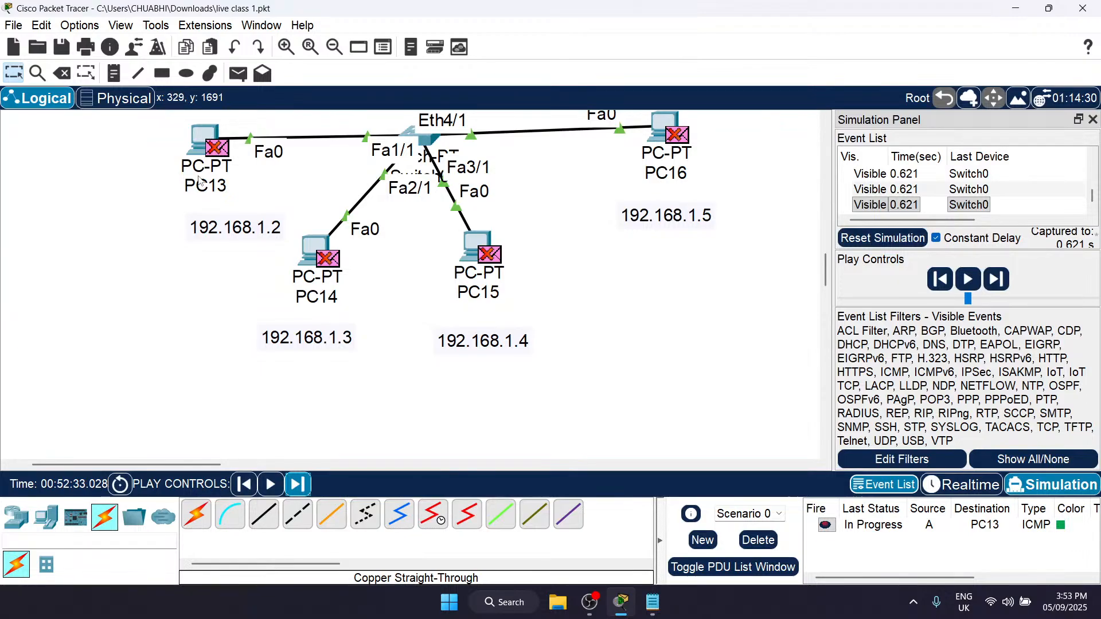
pyautogui.scroll(4, 200, 181)
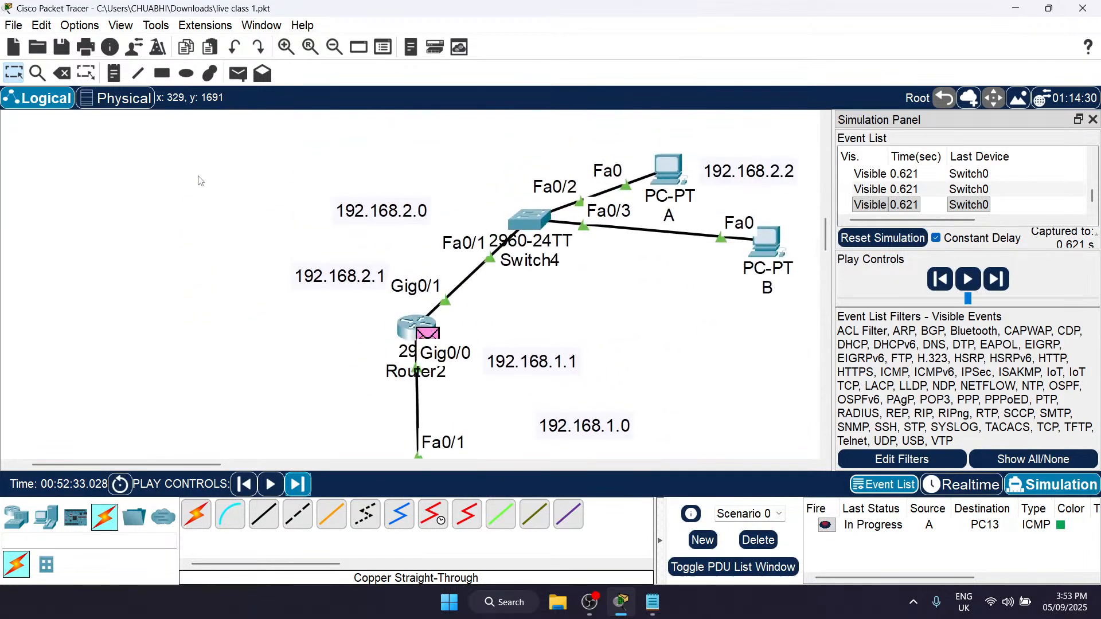
# Step: Delete the PC13 test scenario and add a simple PDU from PC A to PC16
pyautogui.click(758, 540)
pyautogui.scroll(-2, 569, 416)
pyautogui.scroll(2, 569, 416)
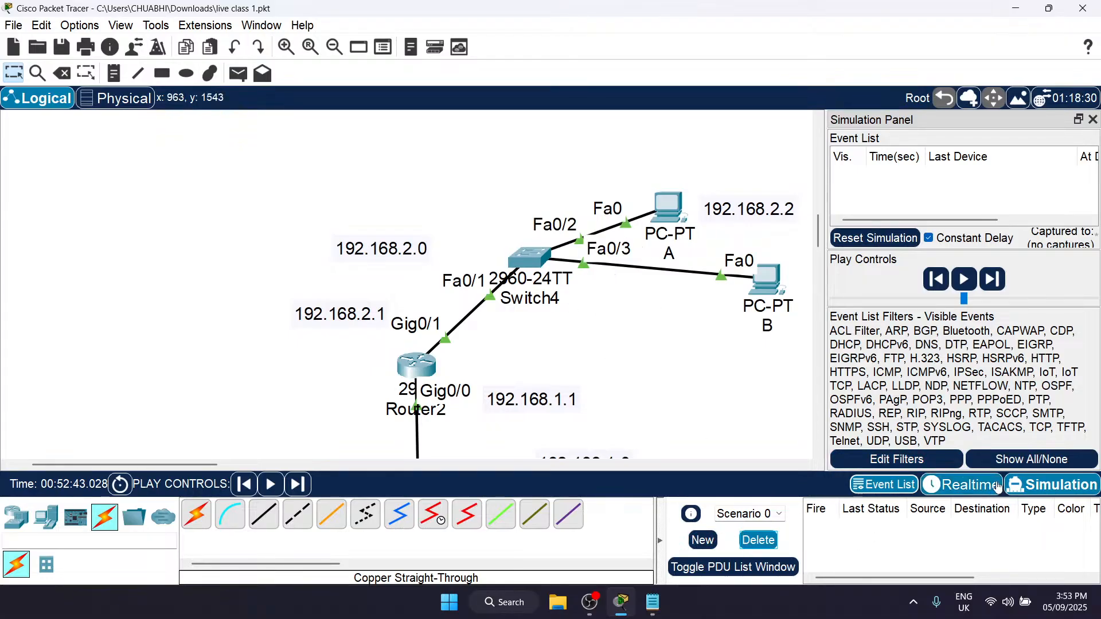
pyautogui.scroll(-10, 609, 407)
pyautogui.scroll(4, 609, 407)
pyautogui.scroll(-2, 609, 406)
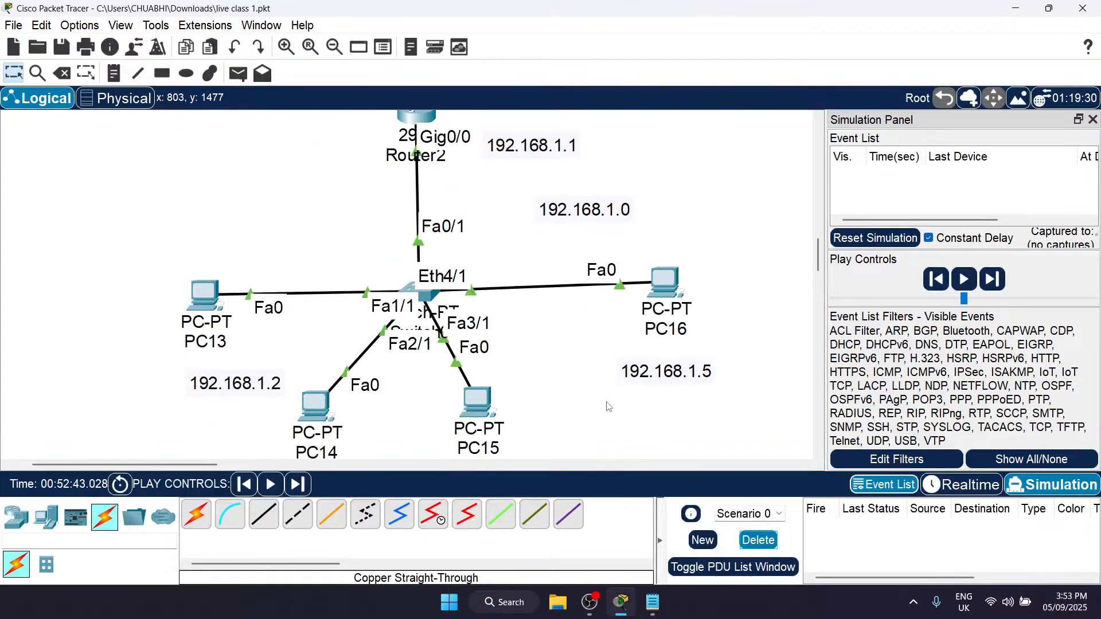
pyautogui.scroll(4, 646, 264)
pyautogui.press('p')
pyautogui.click(673, 182)
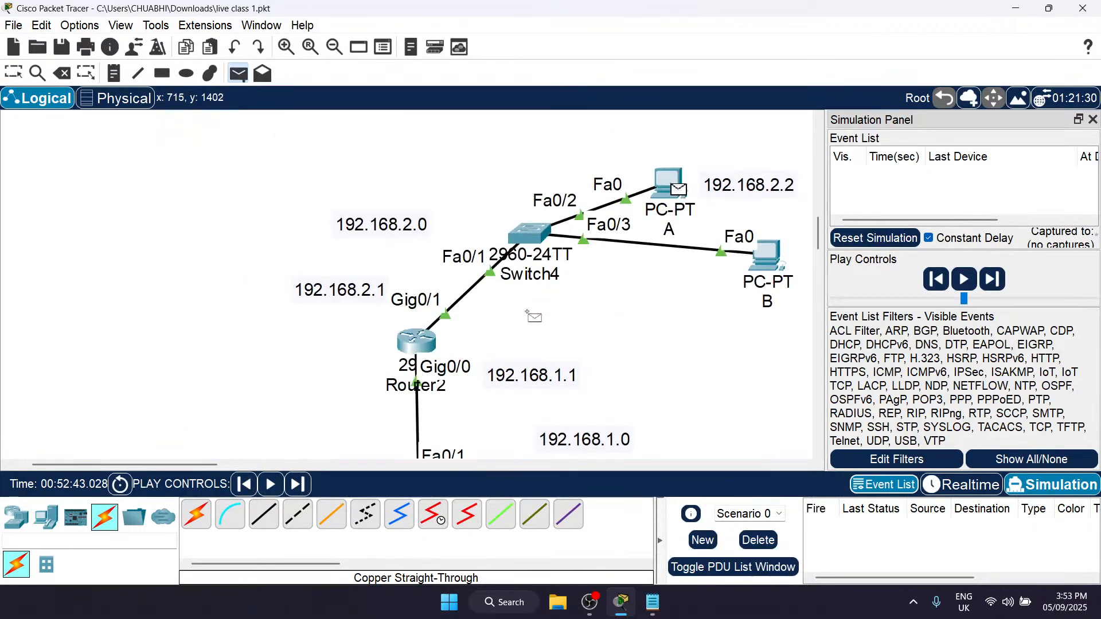
pyautogui.scroll(-4, 671, 218)
pyautogui.click(670, 248)
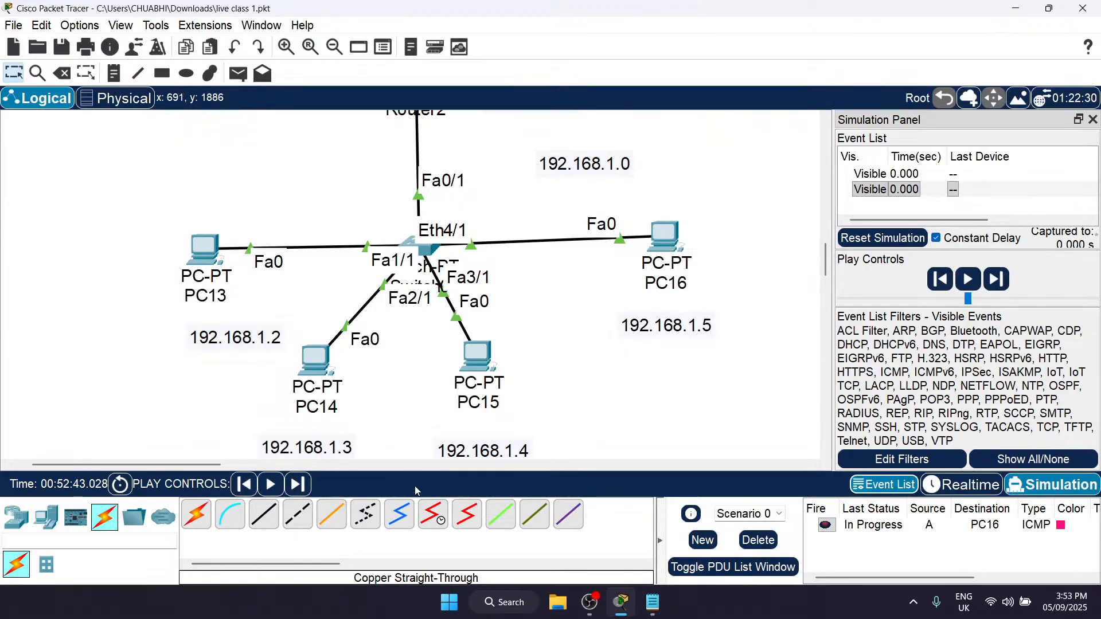
# Step: Step the simulation forward through its events to trace the PC A to PC16 PDU across both networks
pyautogui.click(297, 492)
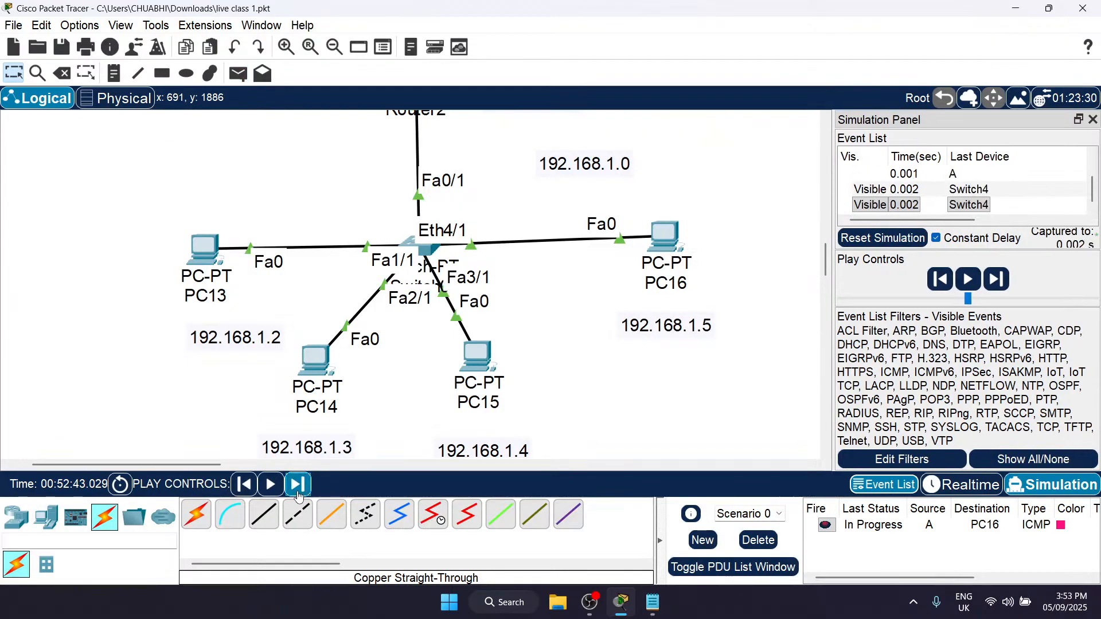
pyautogui.scroll(4, 496, 359)
pyautogui.scroll(-4, 497, 359)
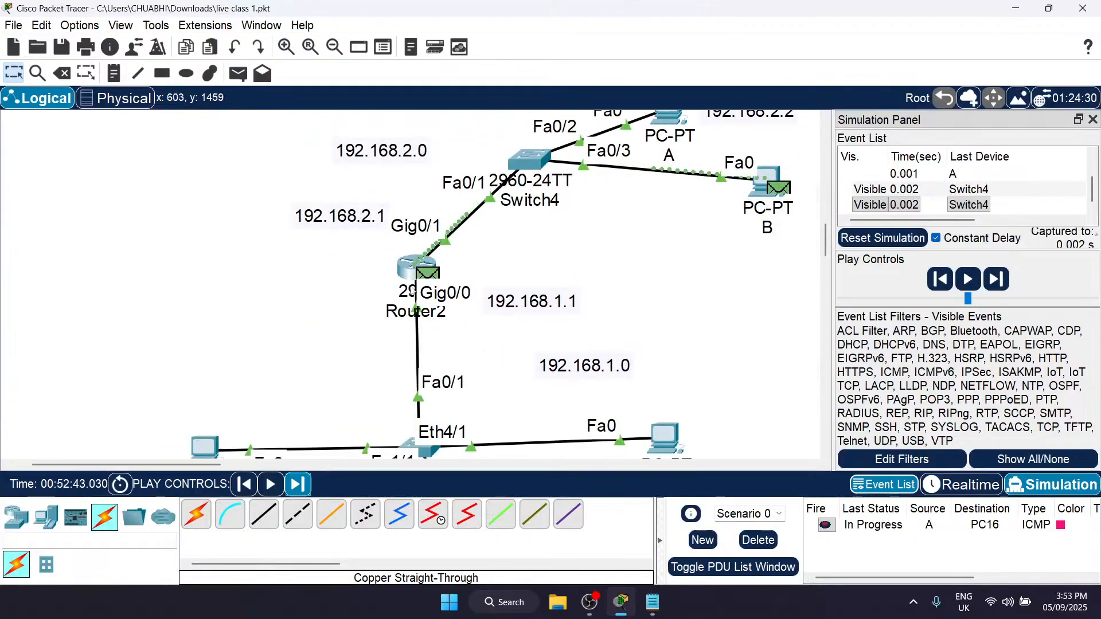
pyautogui.click(300, 486)
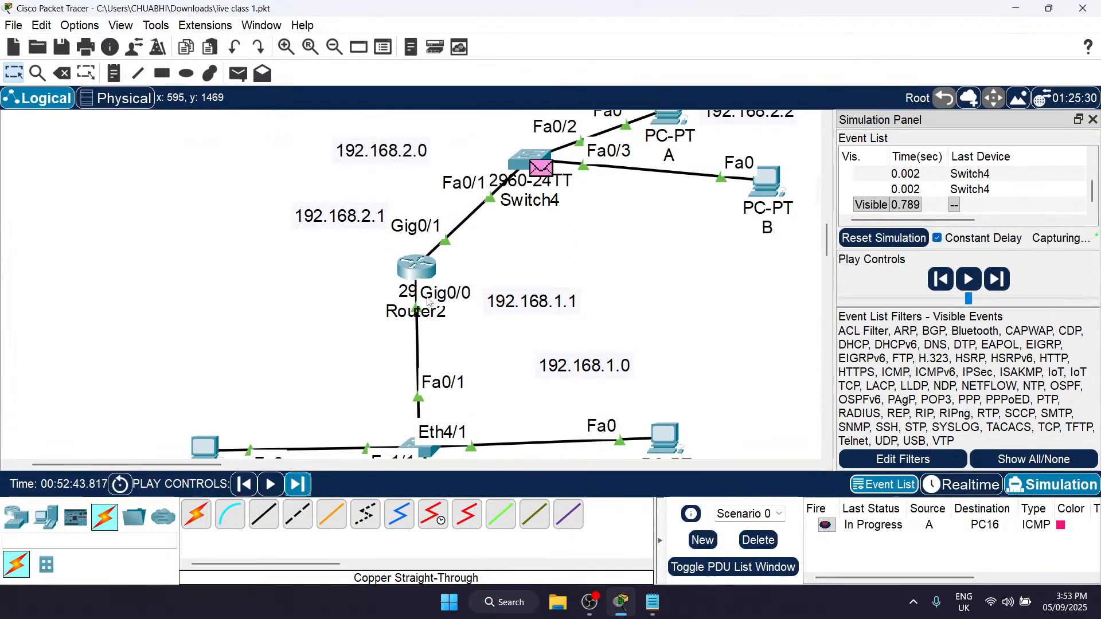
pyautogui.scroll(-4, 313, 476)
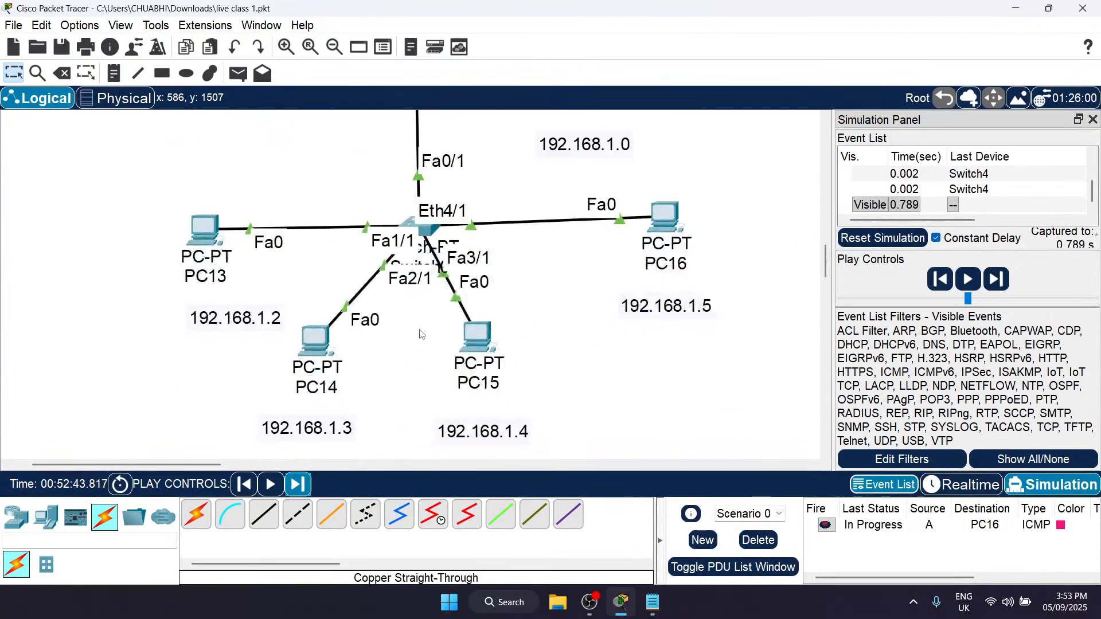
pyautogui.click(299, 485)
pyautogui.scroll(8, 377, 379)
pyautogui.click(297, 486)
pyautogui.scroll(-8, 594, 327)
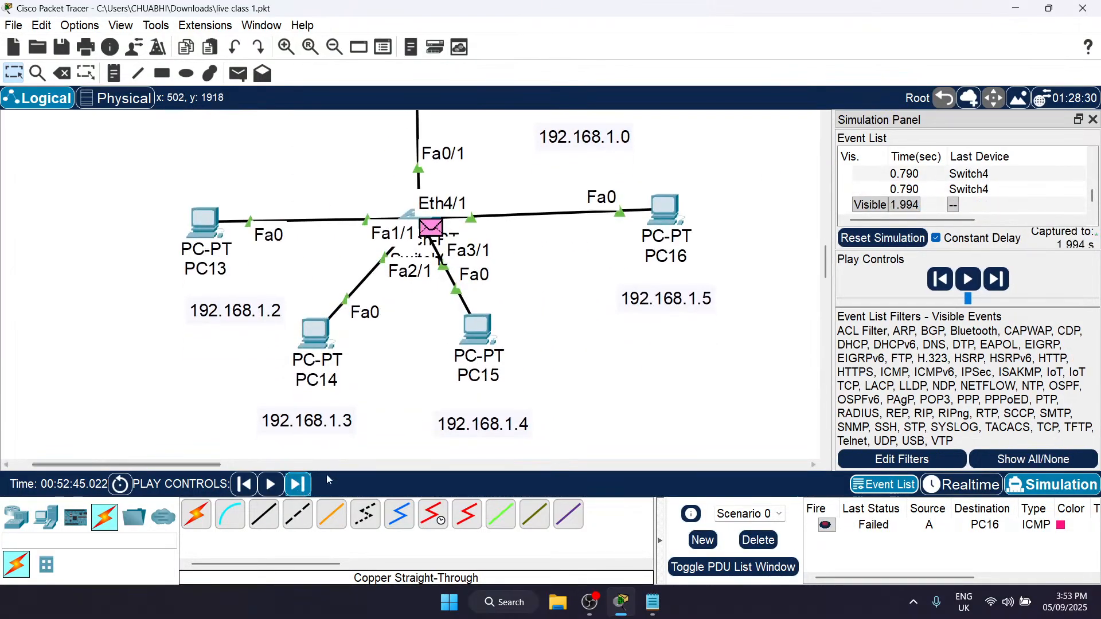
pyautogui.click(298, 486)
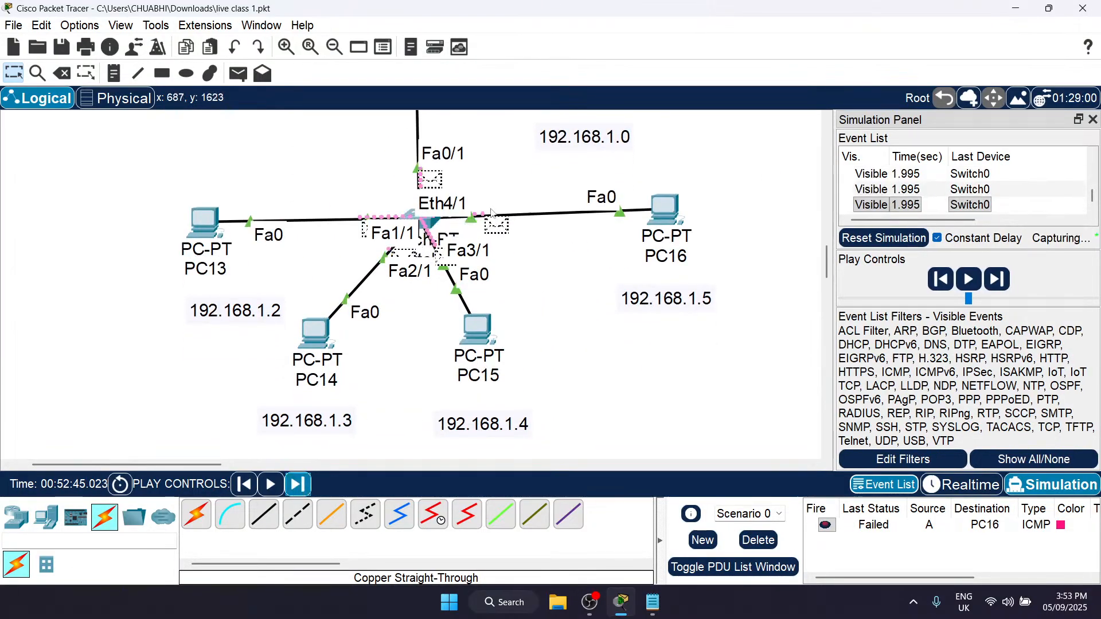
pyautogui.click(299, 485)
pyautogui.click(303, 485)
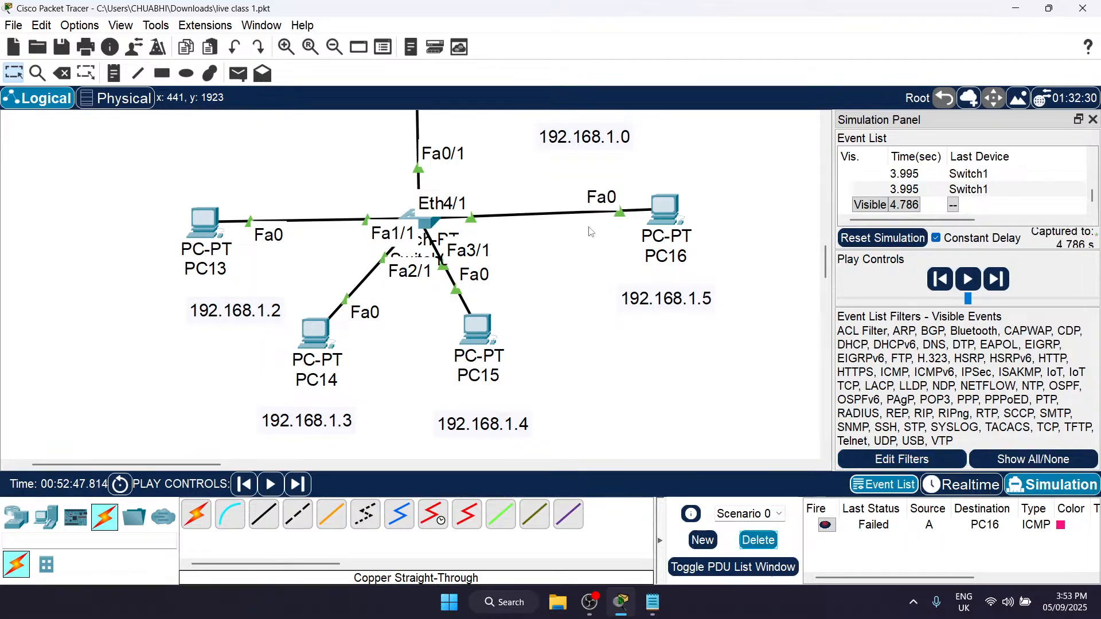
# Step: Close the Simulation Panel and place a text note in the empty area below PC B
pyautogui.scroll(5, 573, 287)
pyautogui.click(1093, 120)
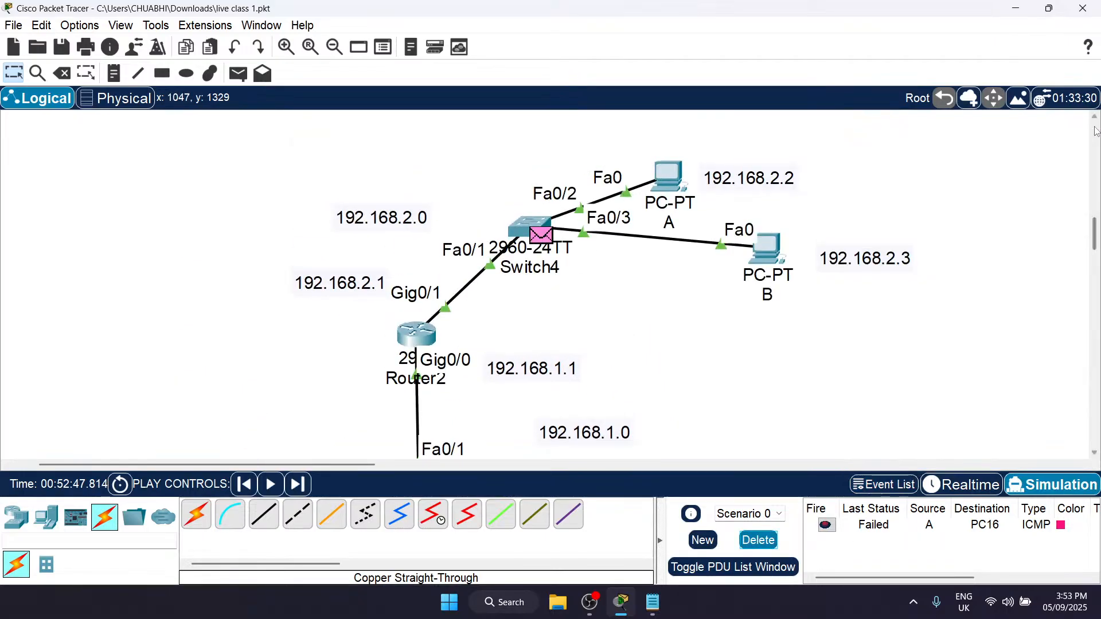
pyautogui.hscroll(4, 654, 274)
pyautogui.press('n')
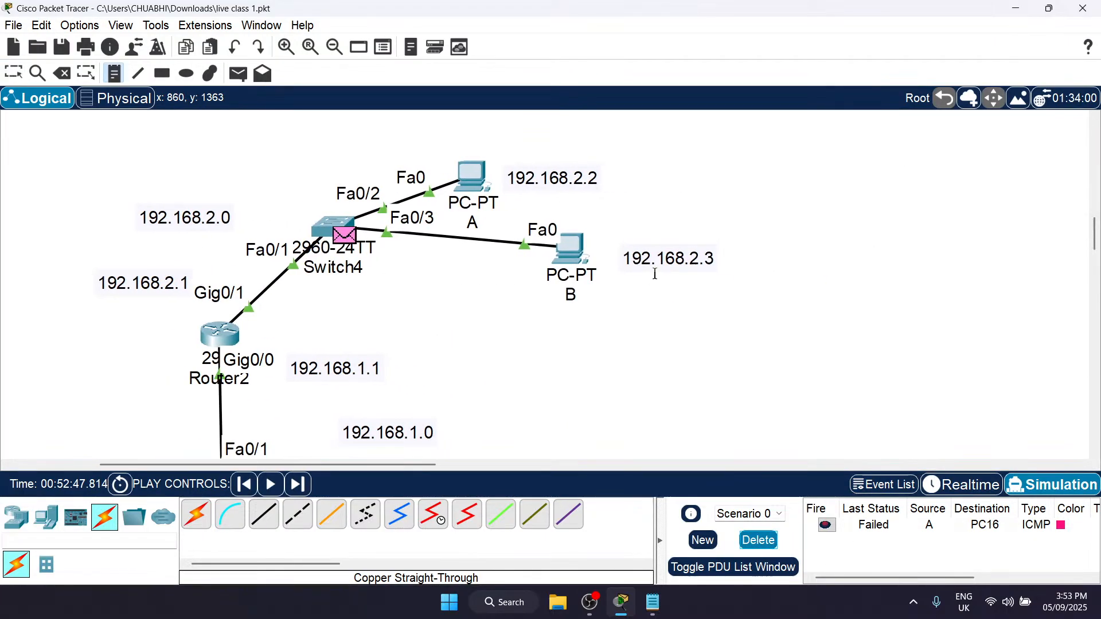
pyautogui.click(643, 341)
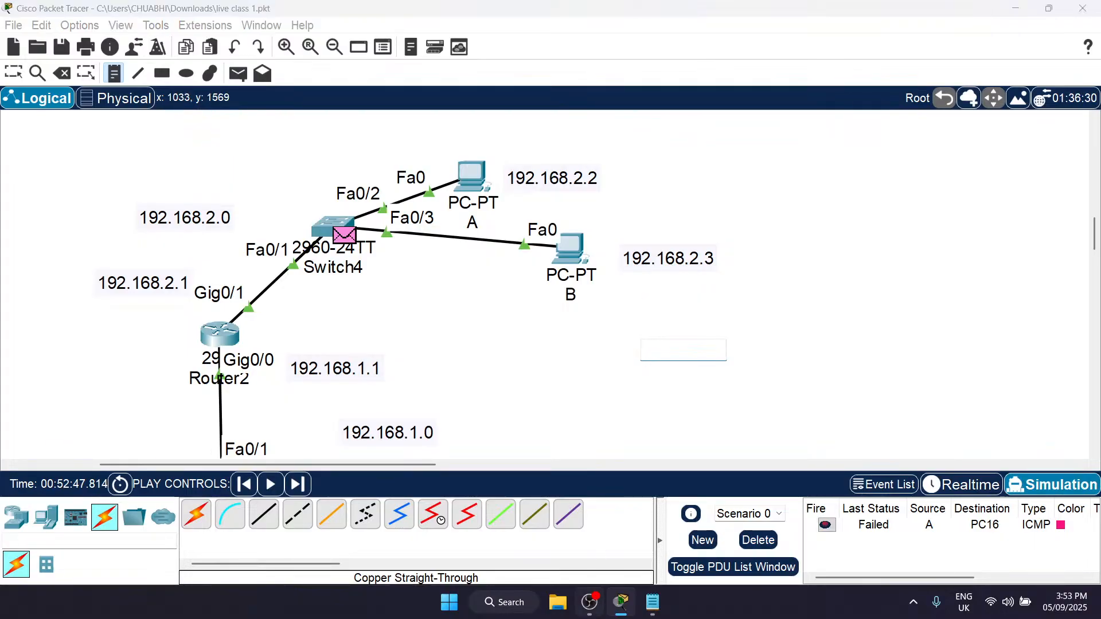
# Step: Switch to Notepad and add "You can not send the packets in the different networks without Routing." below the cable notes
pyautogui.click(653, 603)
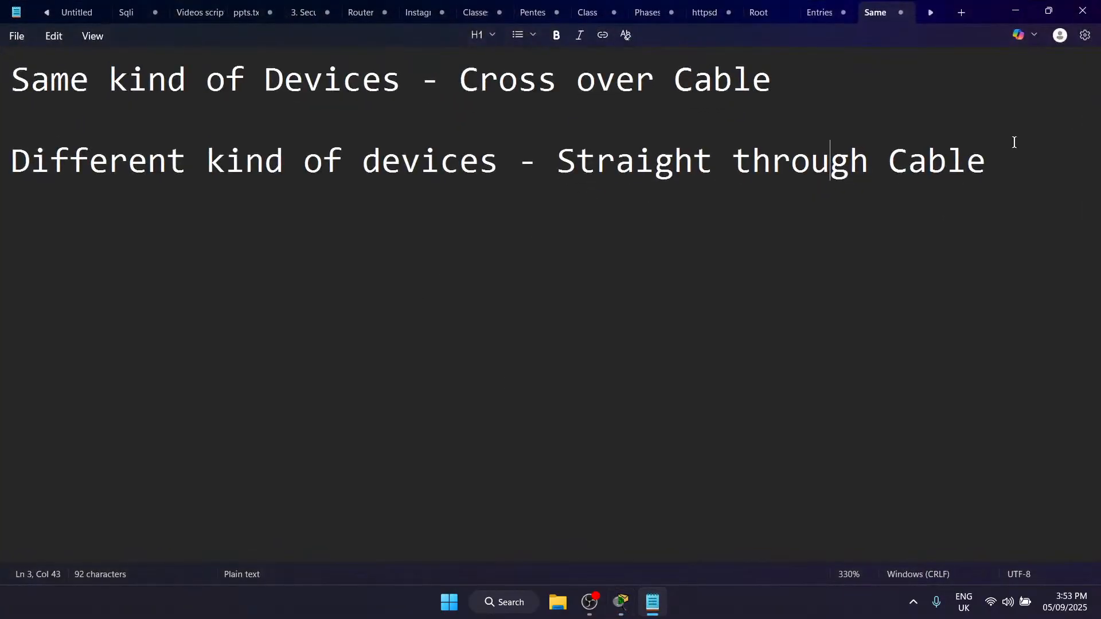
pyautogui.write('You')
pyautogui.press('BackSpace')
pyautogui.press('BackSpace')
pyautogui.write('u can not sent')
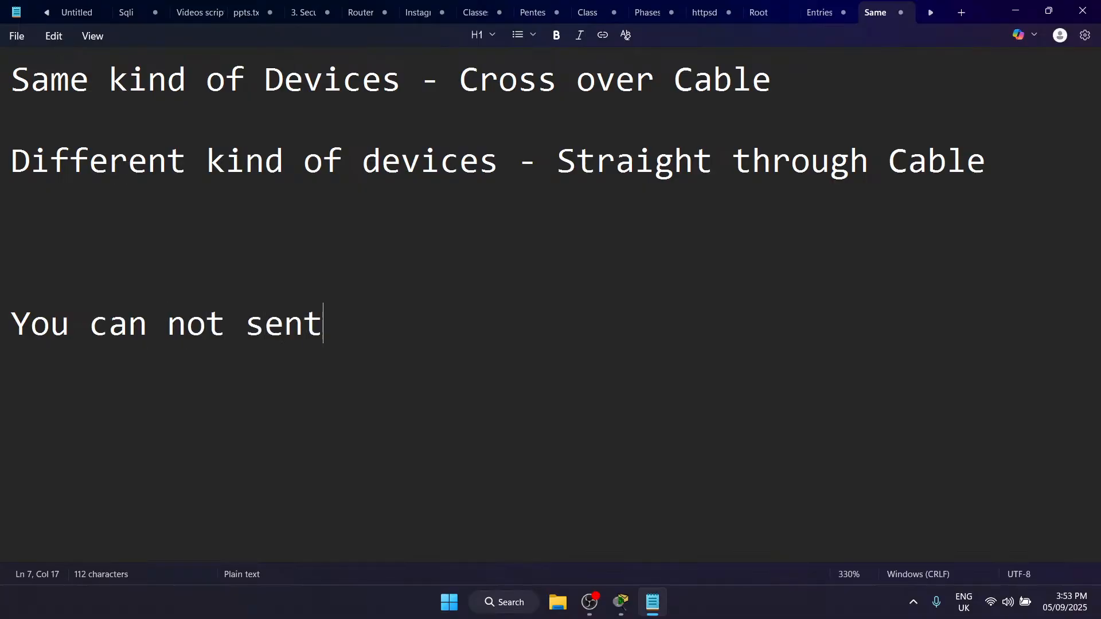
pyautogui.press('BackSpace')
pyautogui.write('d the')
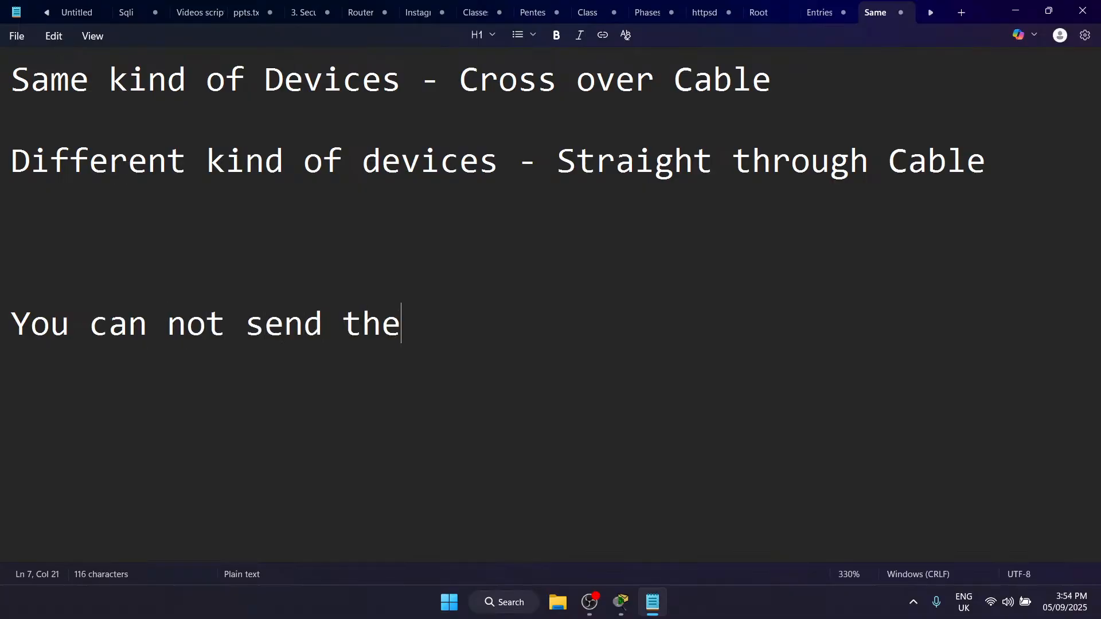
pyautogui.write(' packets in ')
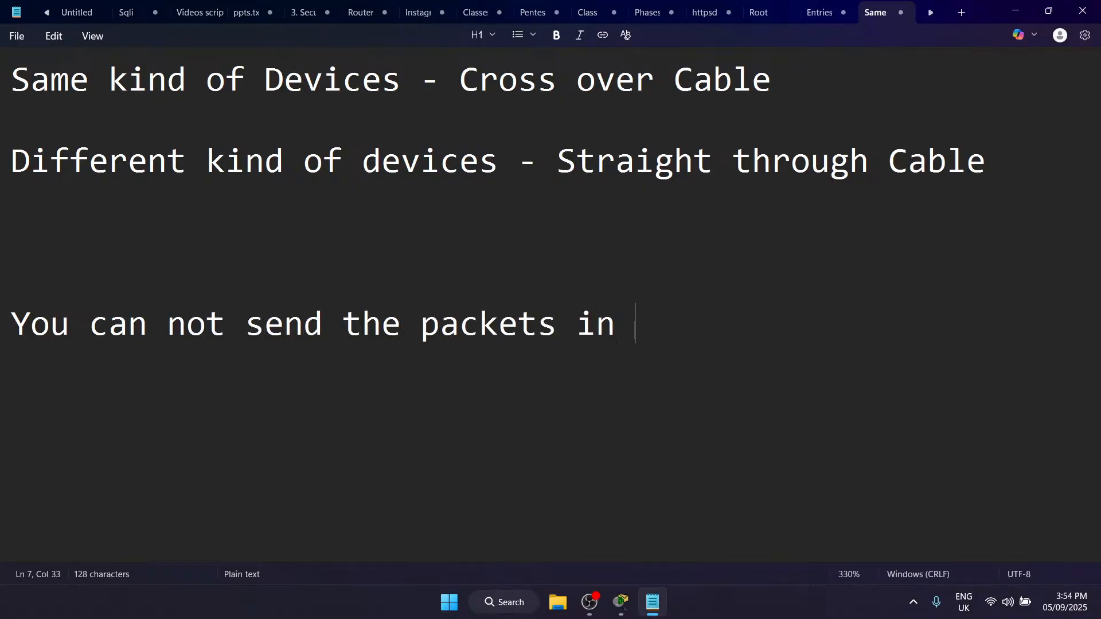
pyautogui.write('the fifferent networks without Rountin')
pyautogui.press('BackSpace')
pyautogui.press('BackSpace')
pyautogui.press('BackSpace')
pyautogui.press('BackSpace')
pyautogui.write('tingn')
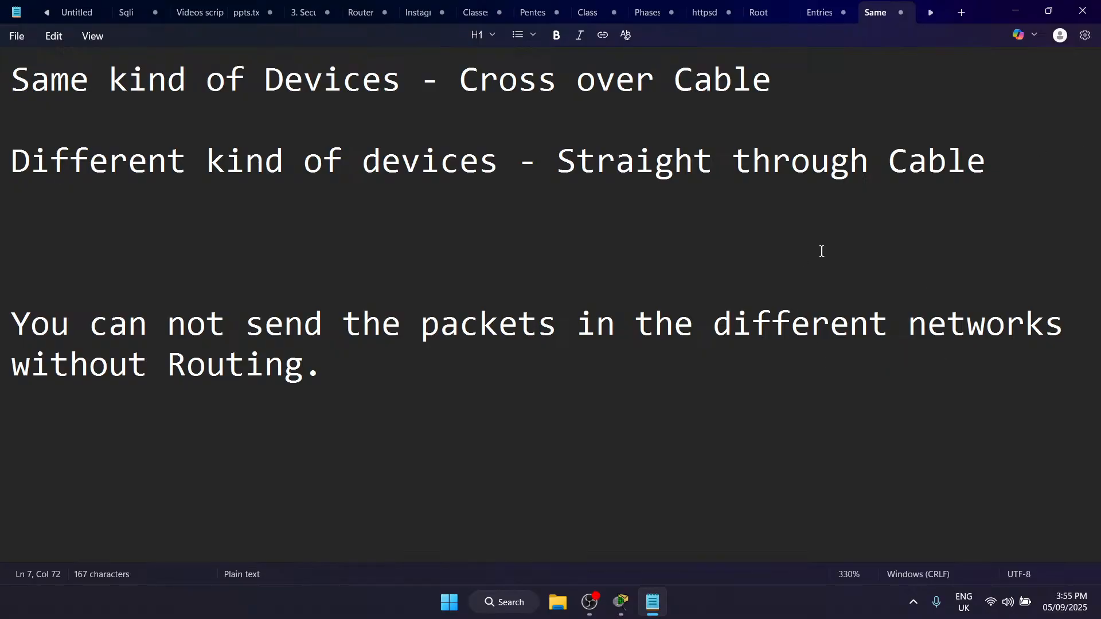
# Step: Switch to Packet Tracer and delete the scenario holding the PC A to PC16 test PDU
pyautogui.click(621, 602)
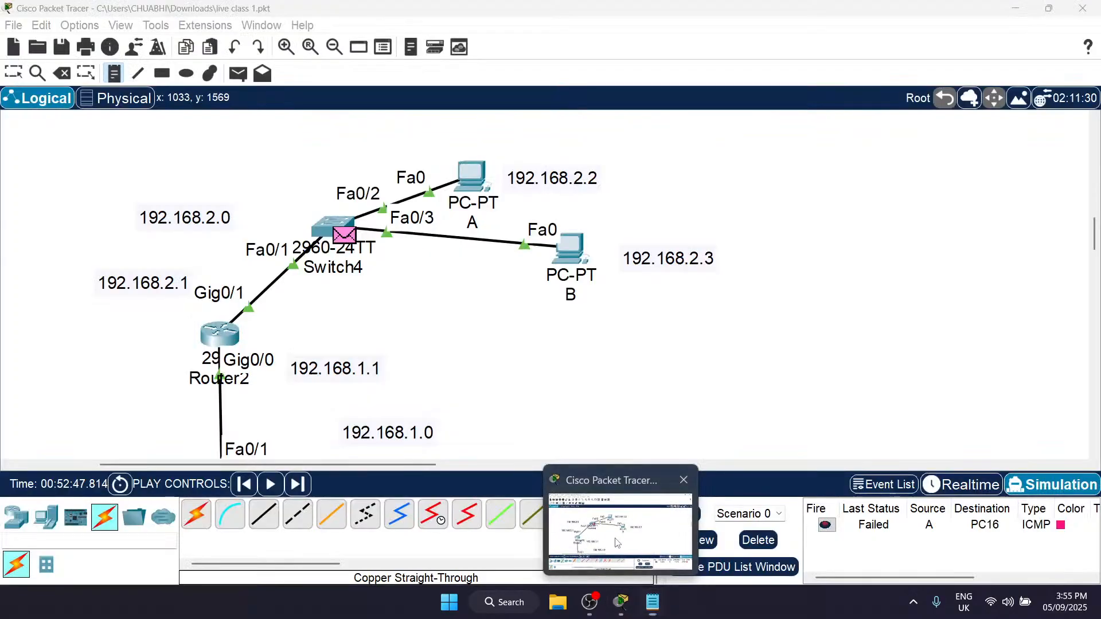
pyautogui.scroll(-3, 477, 348)
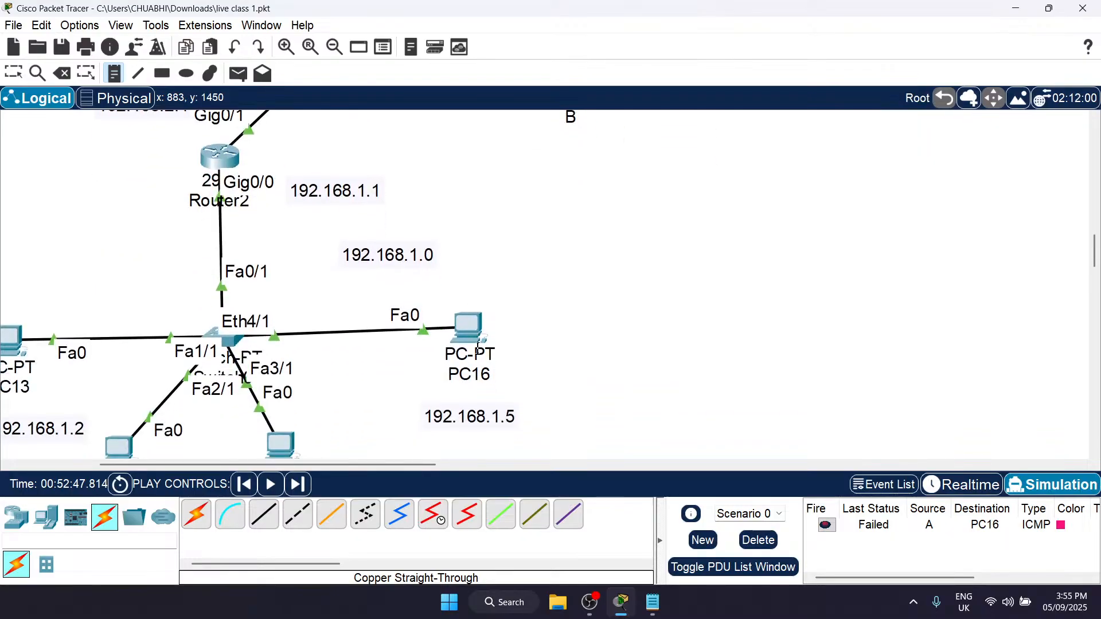
pyautogui.click(758, 541)
# Step: Examine how the 192.168.2.0 and 192.168.1.0 networks and their PCs connect through Router2
pyautogui.scroll(4, 433, 270)
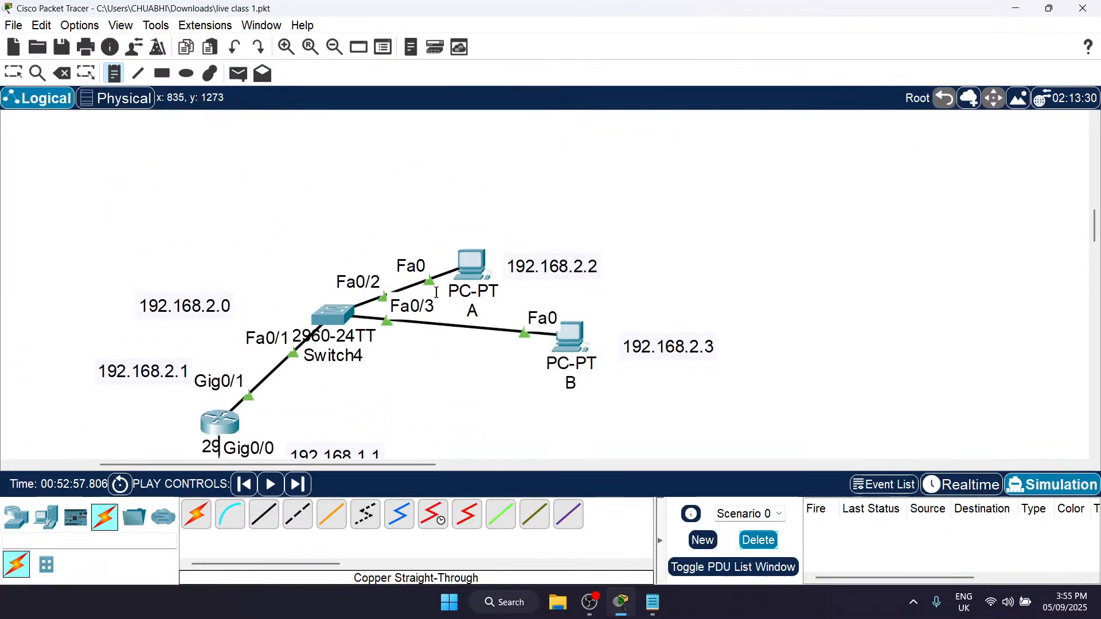
pyautogui.scroll(-6, 470, 371)
pyautogui.scroll(5, 331, 338)
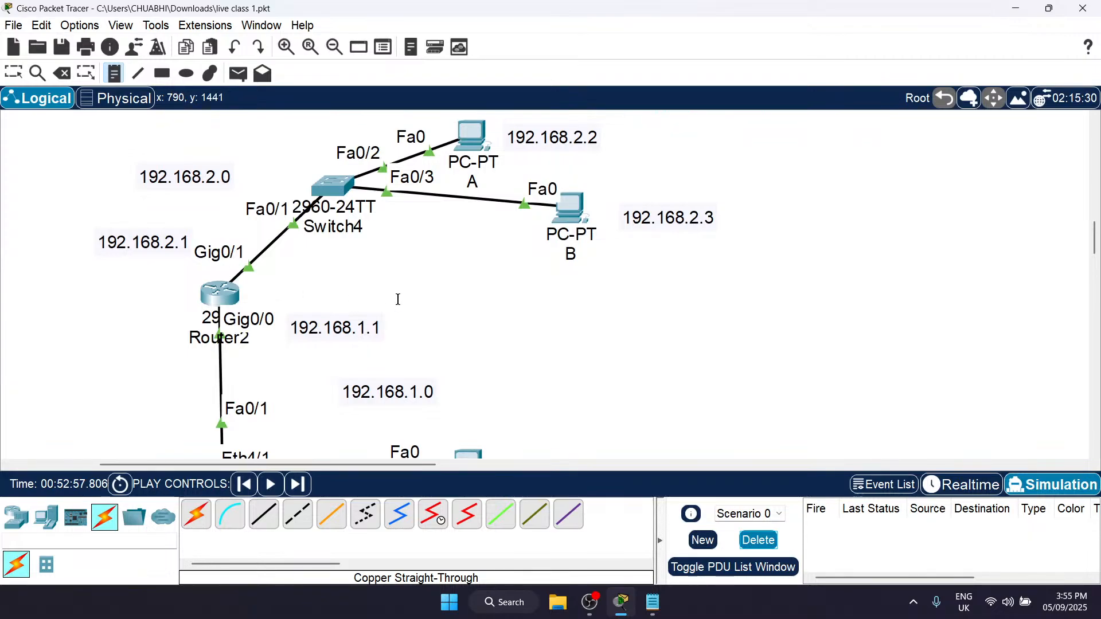
pyautogui.scroll(-5, 502, 293)
pyautogui.scroll(3, 216, 253)
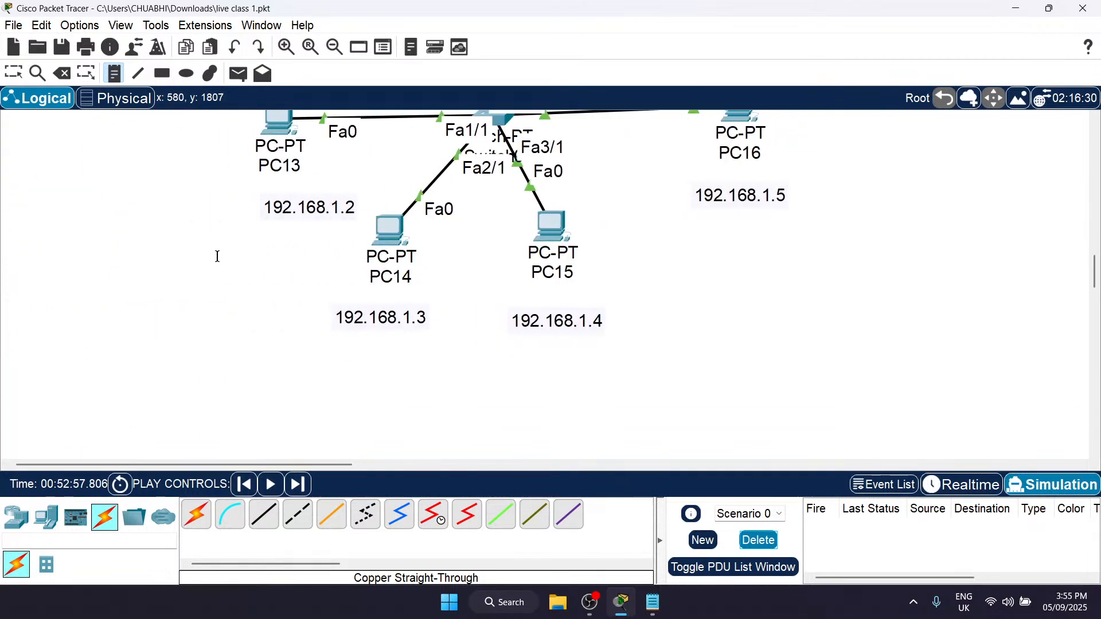
pyautogui.scroll(4, 472, 313)
pyautogui.hscroll(4, 472, 313)
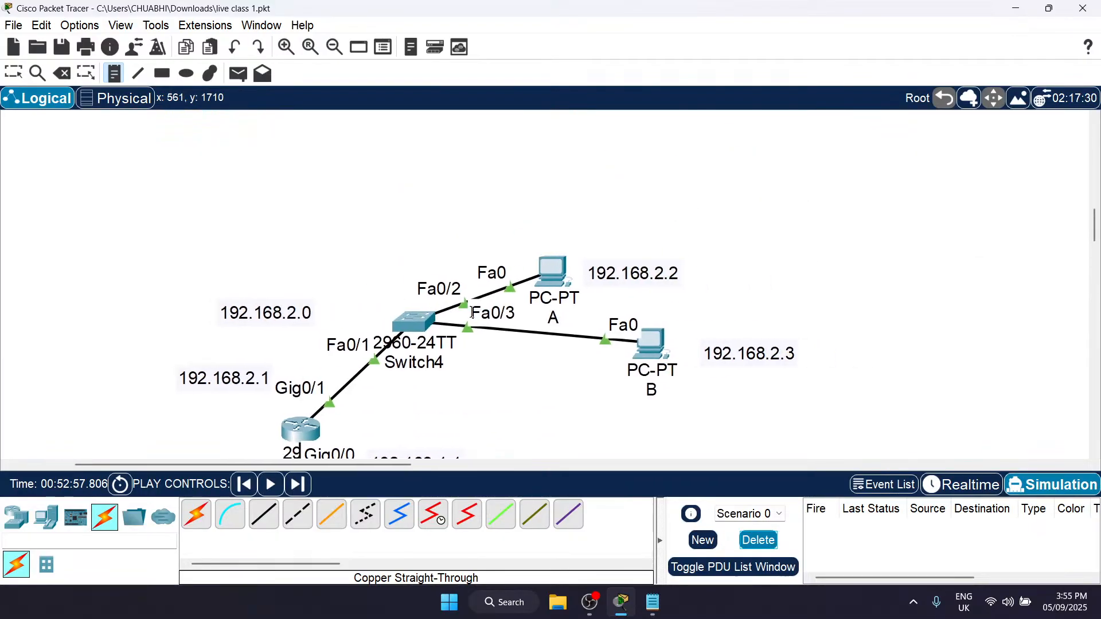
pyautogui.scroll(-4, 631, 321)
pyautogui.scroll(4, 594, 211)
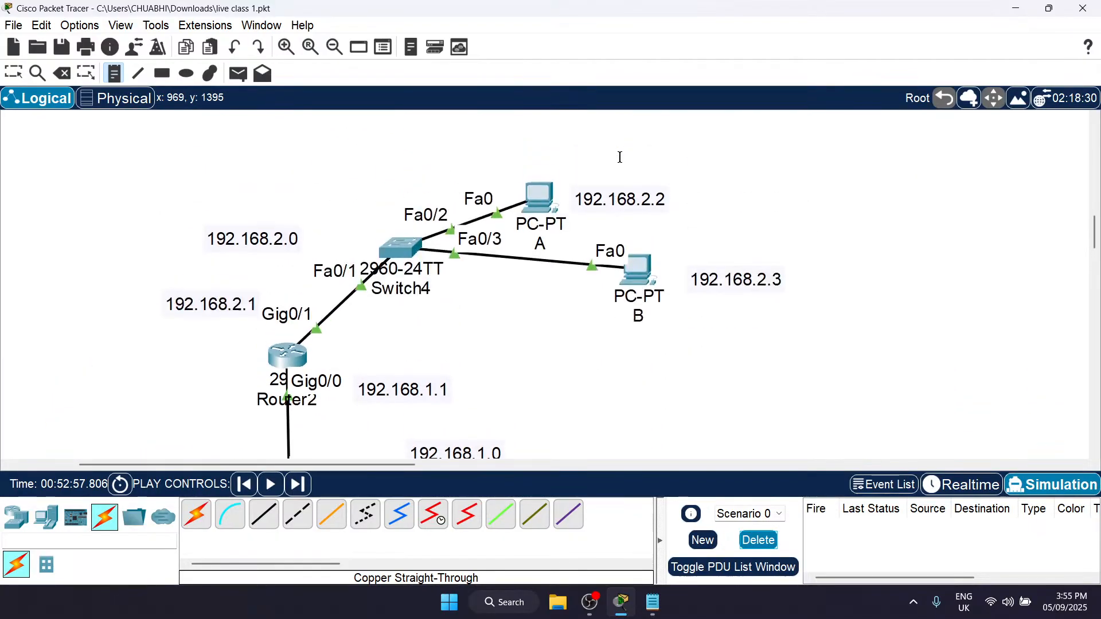
pyautogui.scroll(-7, 514, 302)
pyautogui.scroll(3, 393, 268)
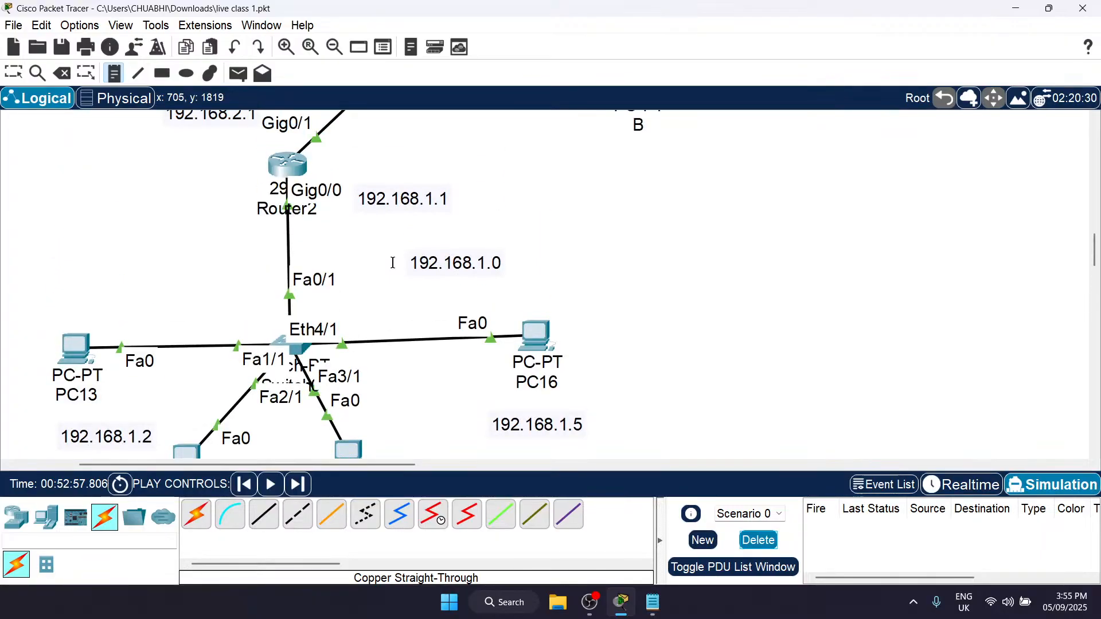
pyautogui.scroll(1, 393, 264)
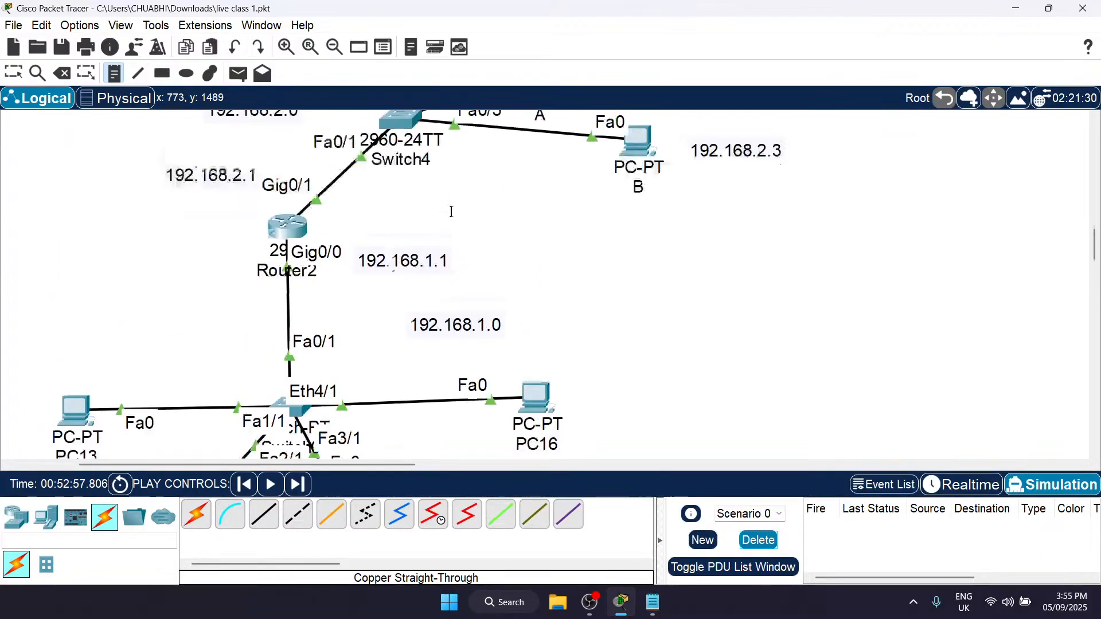
pyautogui.scroll(-3, 450, 209)
pyautogui.scroll(3, 305, 258)
pyautogui.hscroll(12, 684, 281)
pyautogui.scroll(-3, 684, 281)
pyautogui.hscroll(5, 685, 281)
pyautogui.scroll(-2, 685, 281)
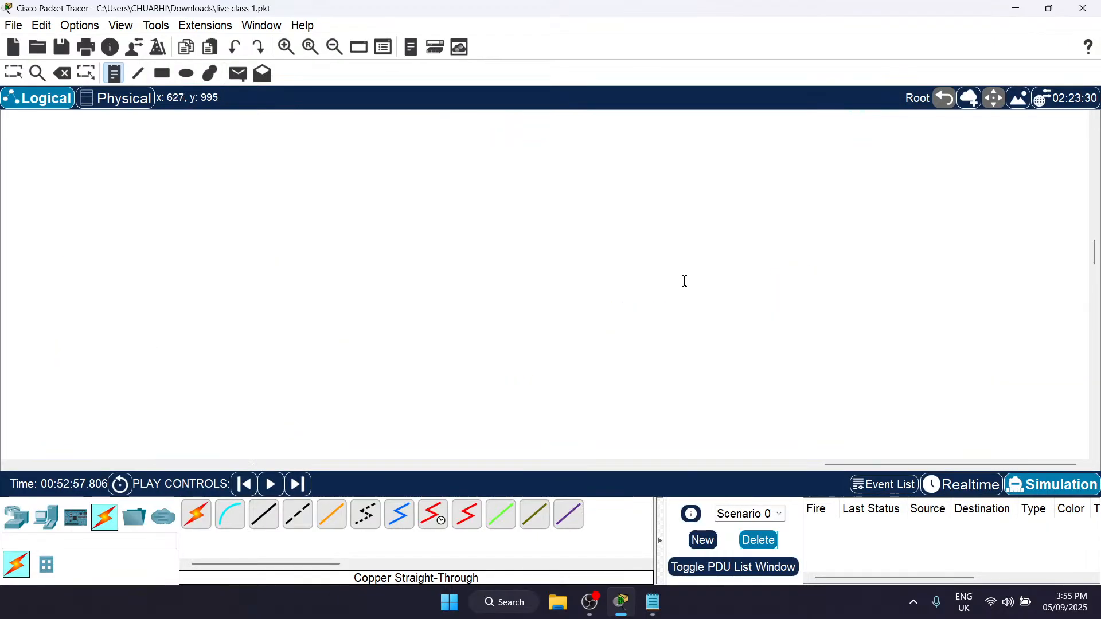
pyautogui.hscroll(-8, 684, 281)
pyautogui.scroll(-3, 684, 281)
pyautogui.scroll(3, 684, 281)
pyautogui.scroll(20, 685, 281)
pyautogui.hscroll(-8, 685, 281)
pyautogui.scroll(-6, 685, 281)
pyautogui.scroll(5, 685, 281)
pyautogui.hscroll(8, 685, 281)
pyautogui.hscroll(-8, 685, 281)
pyautogui.scroll(-10, 685, 281)
pyautogui.scroll(-5, 685, 281)
# Step: Review the switch models in the device library and the topology around Router2, and cancel the active note tool
pyautogui.scroll(-4, 450, 381)
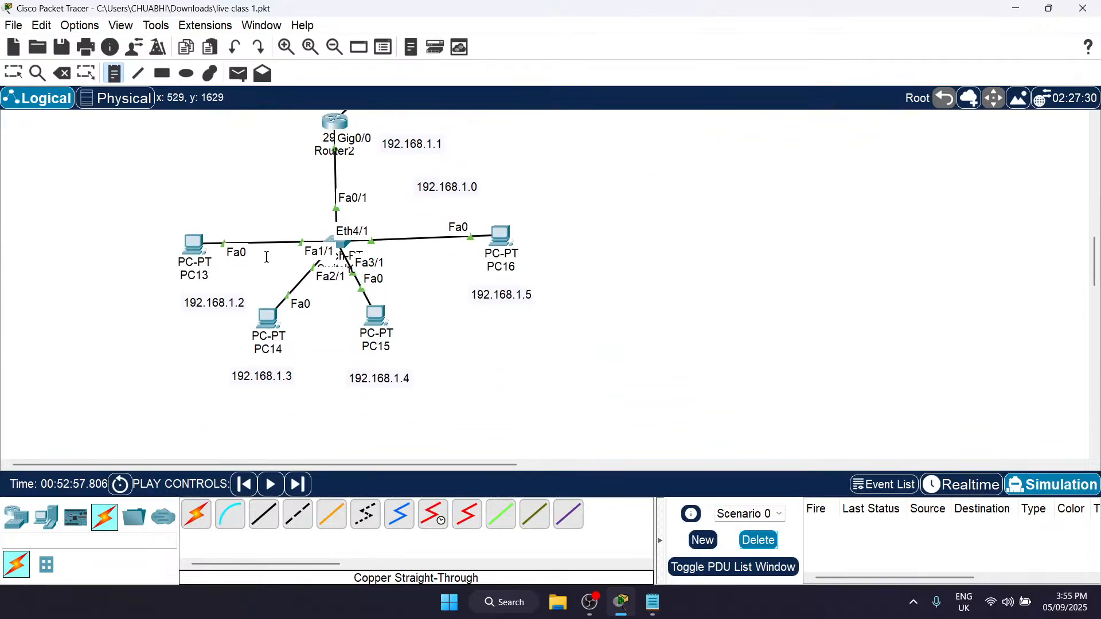
pyautogui.scroll(3, 336, 238)
pyautogui.scroll(-11, 336, 239)
pyautogui.hscroll(5, 336, 238)
pyautogui.scroll(-3, 336, 238)
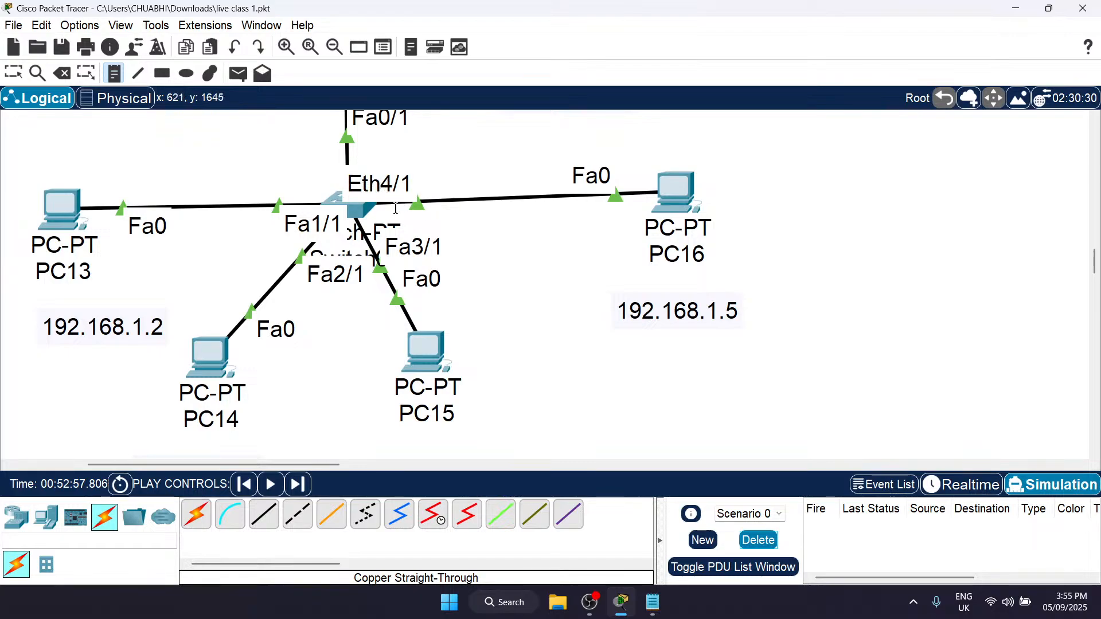
pyautogui.click(17, 529)
pyautogui.click(46, 565)
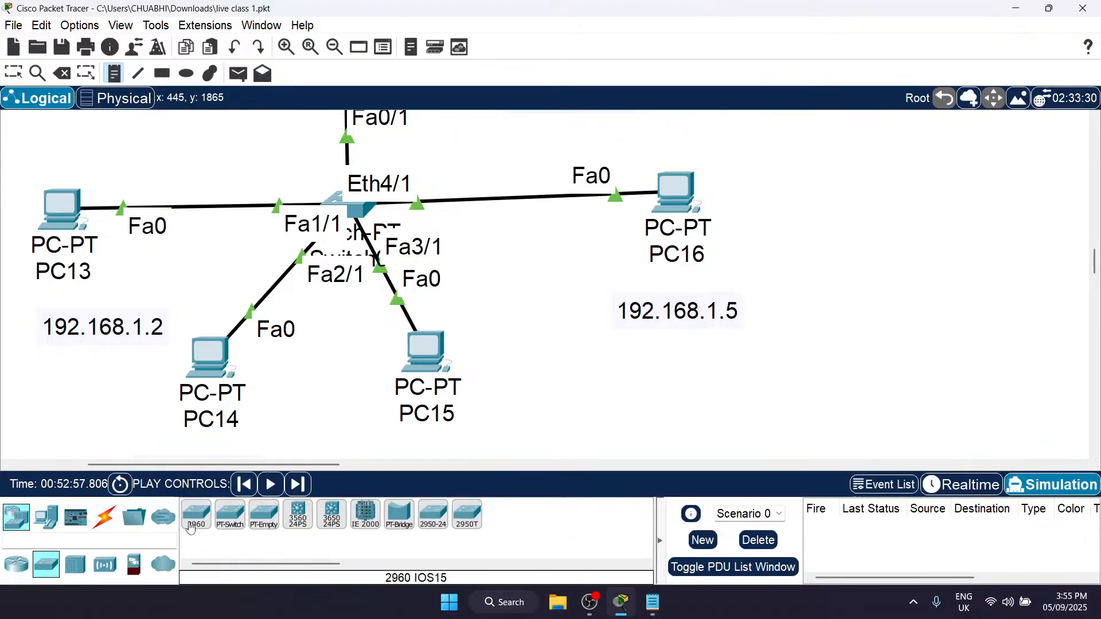
pyautogui.scroll(5, 445, 297)
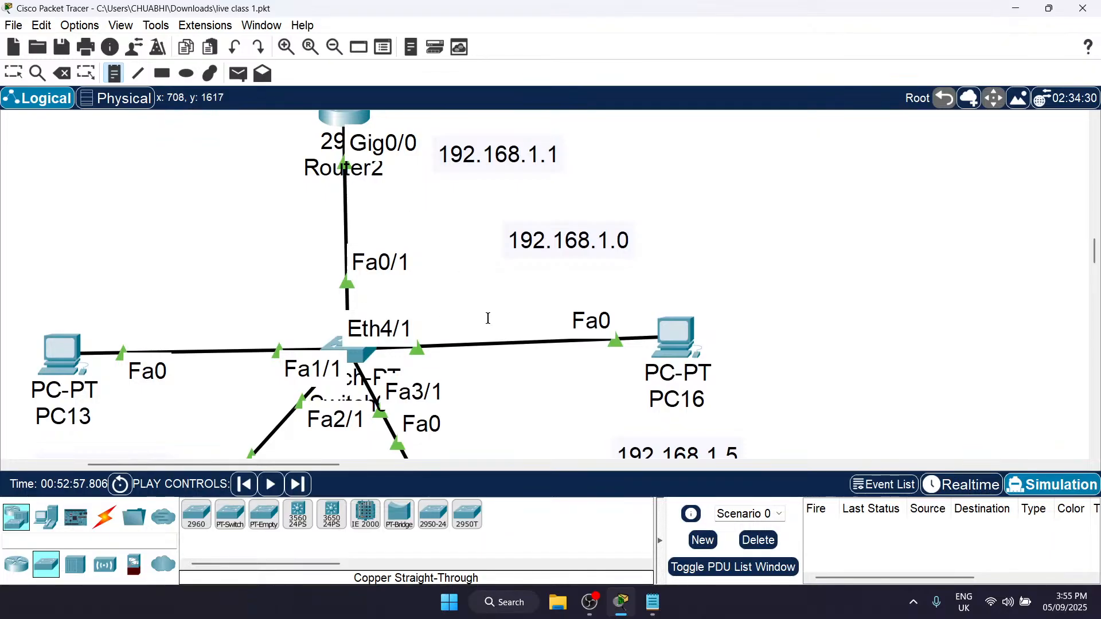
pyautogui.scroll(5, 488, 318)
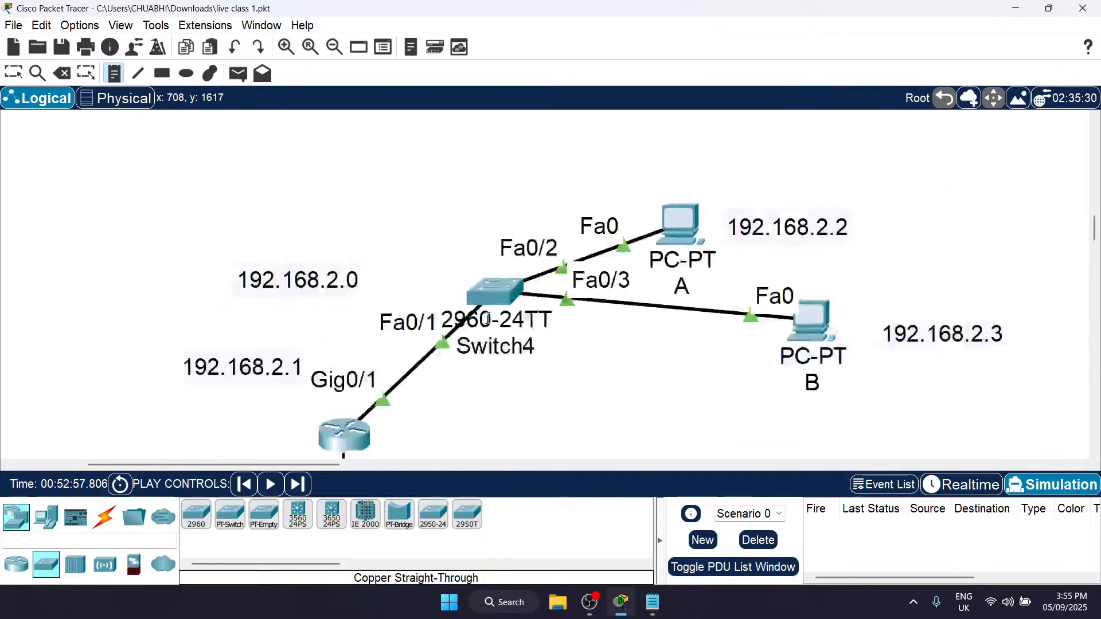
pyautogui.scroll(-8, 730, 425)
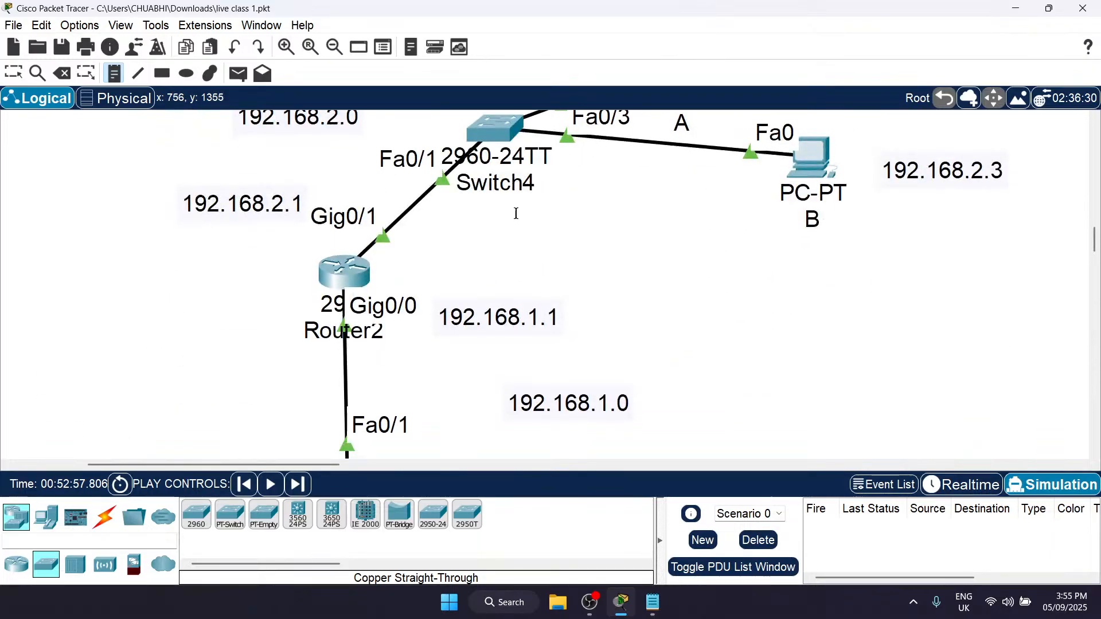
pyautogui.scroll(4, 445, 405)
pyautogui.press('Escape')
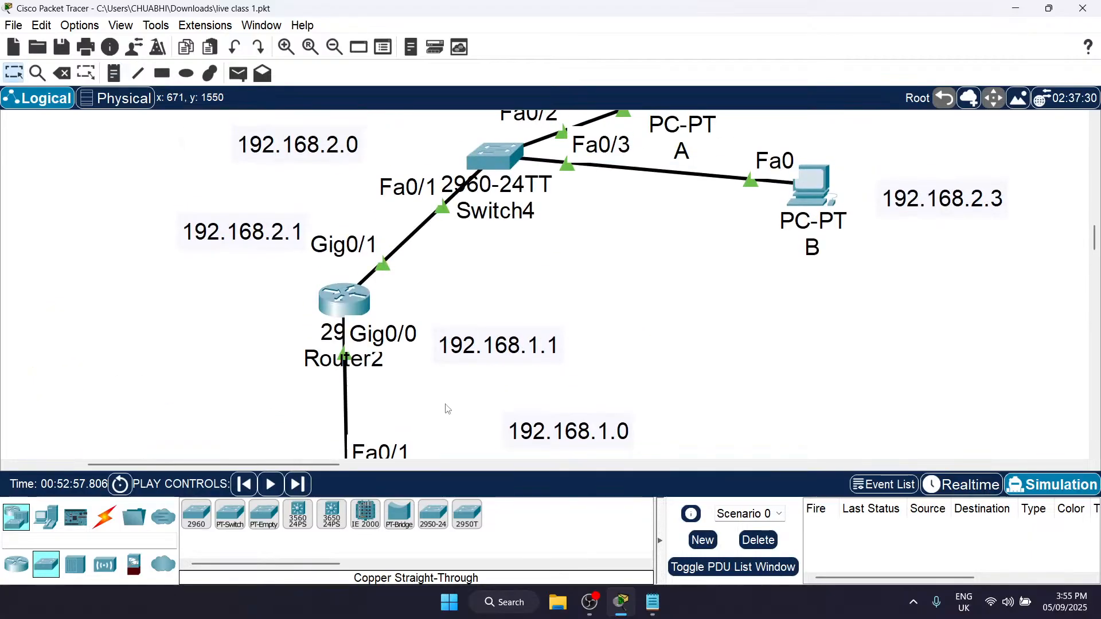
# Step: Minimise Packet Tracer and Notepad, and open "Module 2 - Routing.pdf" from the CCNA folder on the desktop
pyautogui.click(1014, 8)
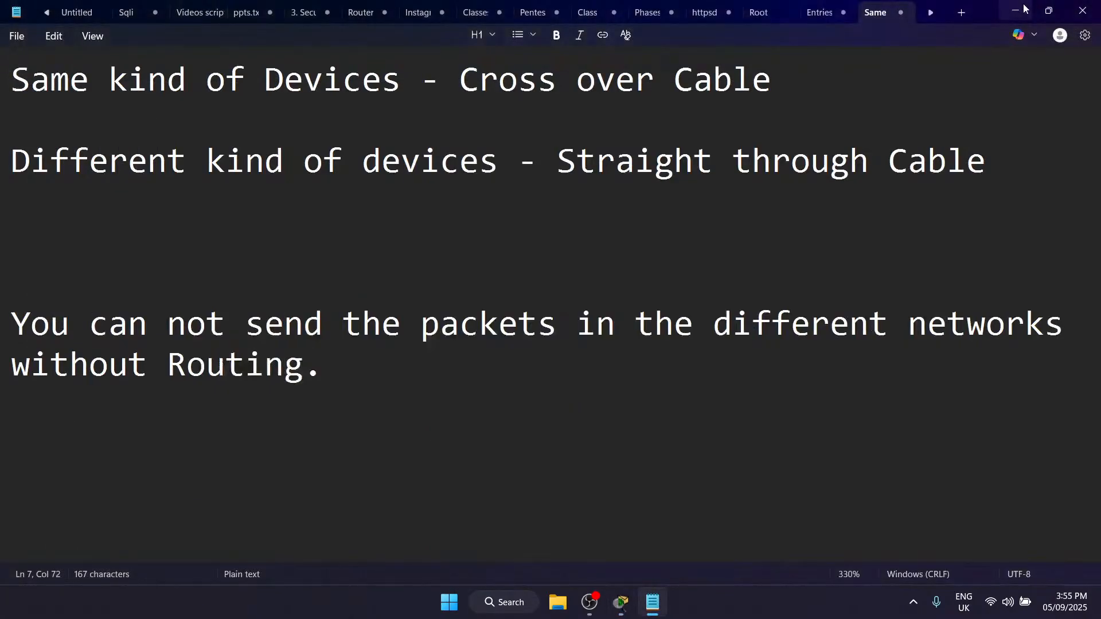
pyautogui.click(1012, 8)
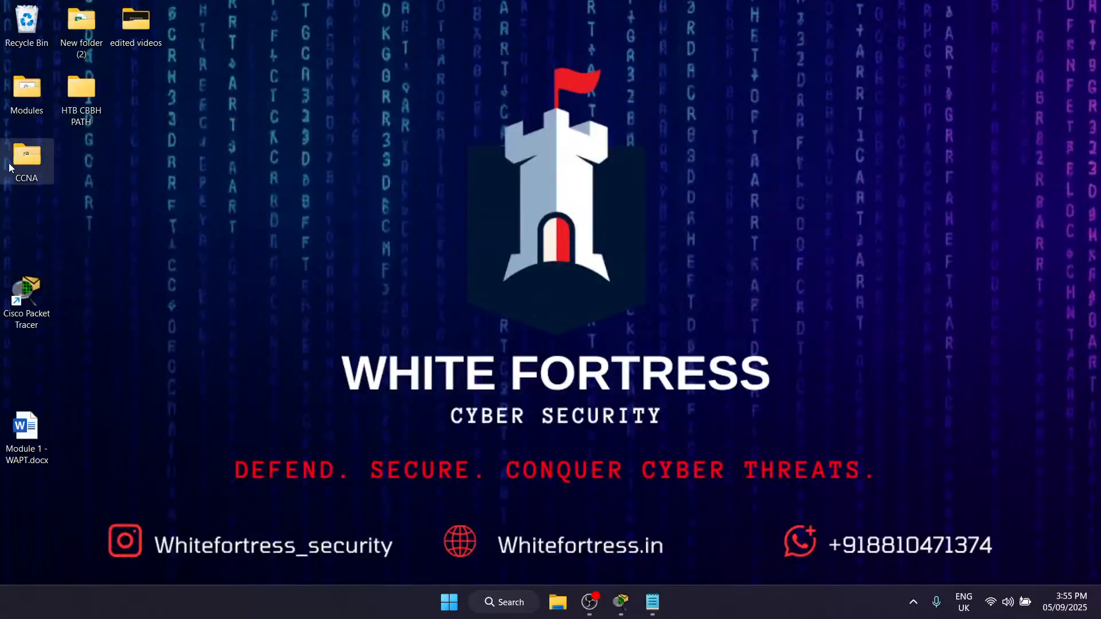
pyautogui.doubleClick(32, 164)
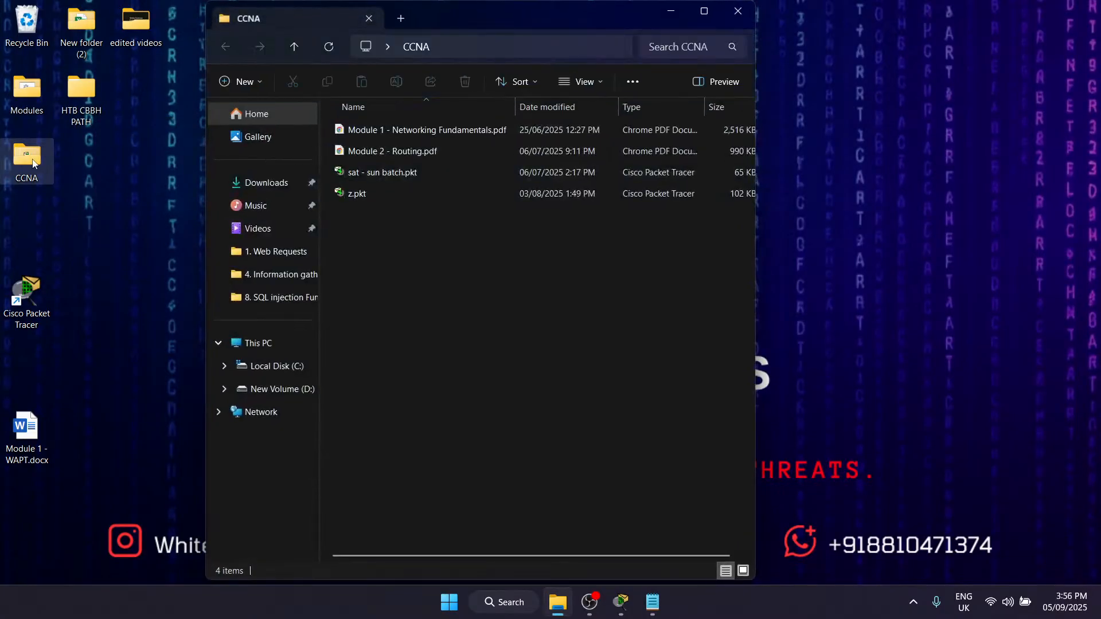
pyautogui.click(377, 152)
pyautogui.doubleClick(378, 152)
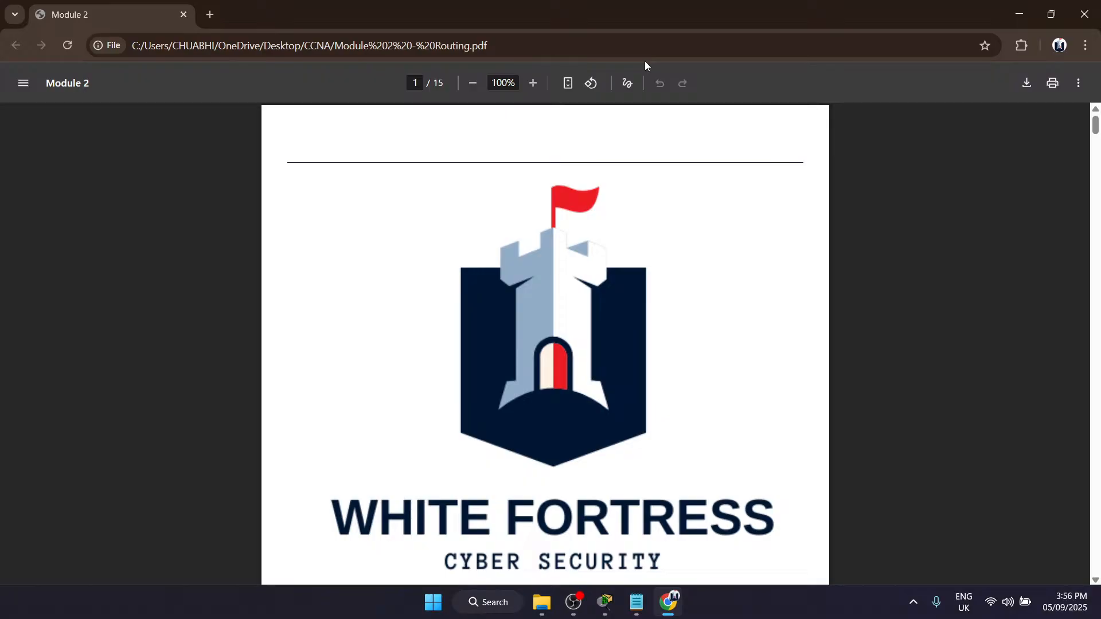
# Step: Examine the Routing and Routing Tables sections on page 2 of the PDF at 149% zoom
pyautogui.scroll(-10, 404, 381)
pyautogui.scroll(-3, 404, 380)
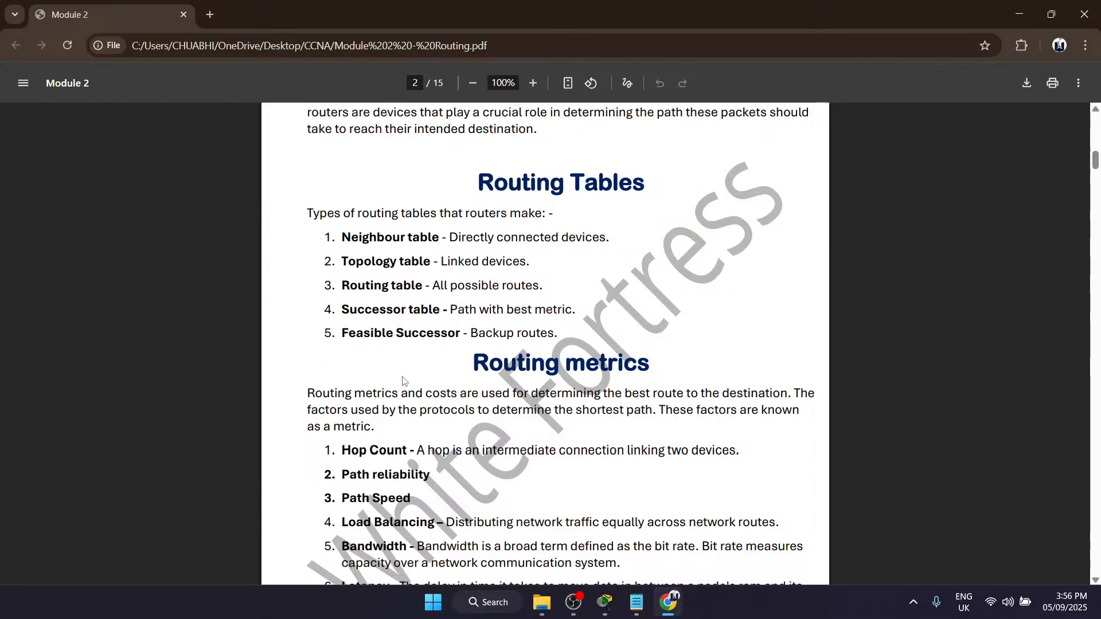
pyautogui.keyDown('ctrl'); pyautogui.scroll(3, 404, 381); pyautogui.keyUp('ctrl')
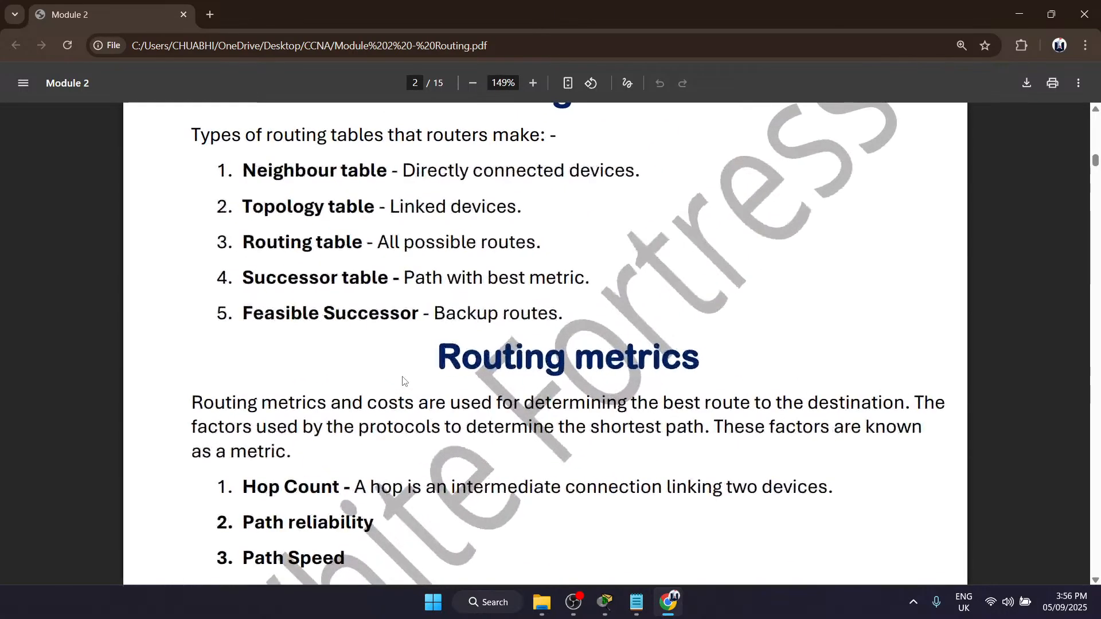
pyautogui.scroll(3, 404, 381)
pyautogui.scroll(1, 404, 381)
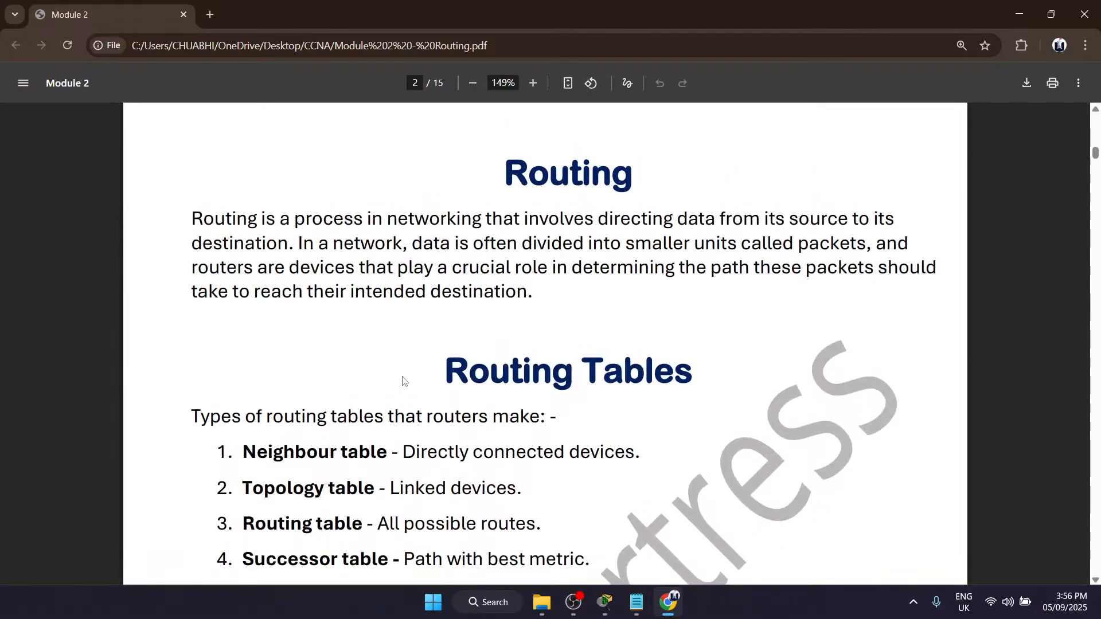
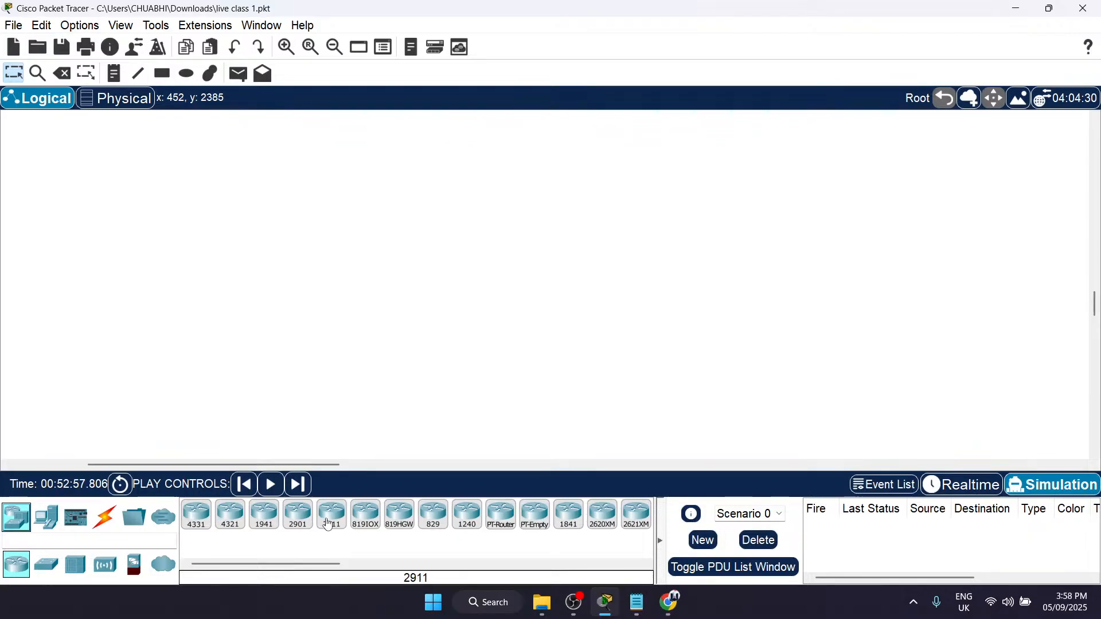
# Step: Place four 2911 routers in the empty workspace area: three across an upper row and one below the middle
pyautogui.click(279, 200)
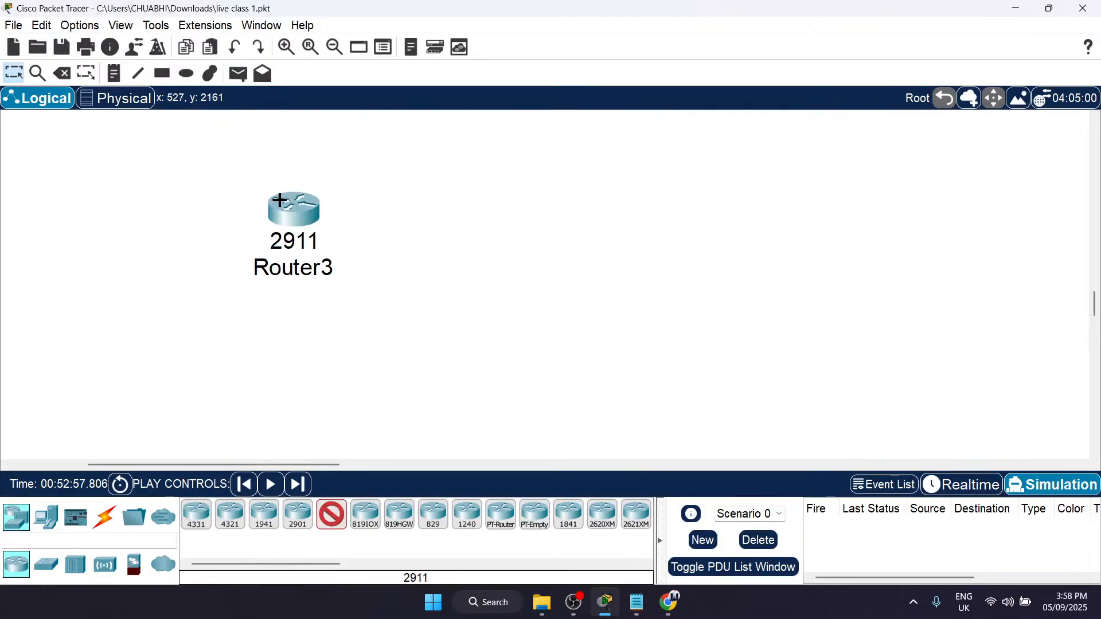
pyautogui.click(573, 178)
pyautogui.click(898, 208)
pyautogui.click(614, 361)
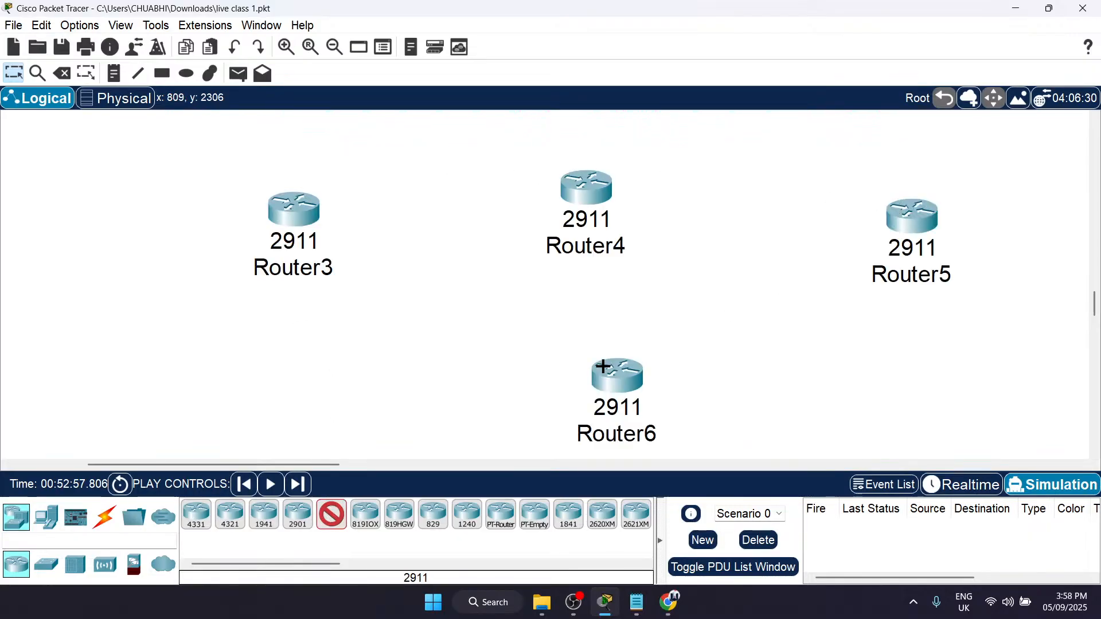
pyautogui.scroll(-3, 605, 364)
pyautogui.scroll(-5, 419, 314)
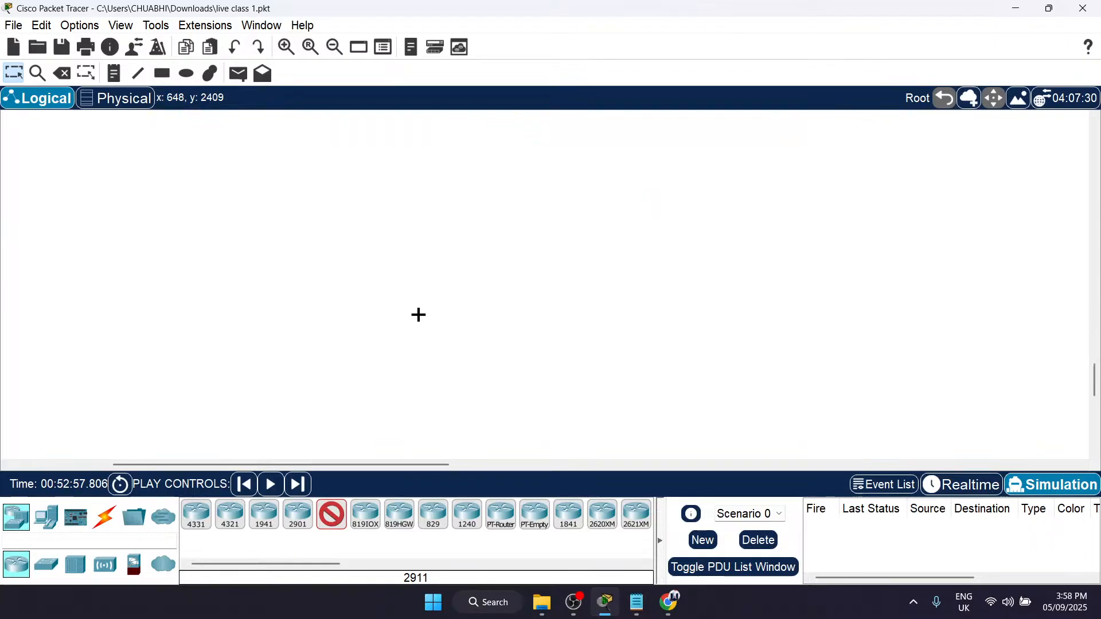
pyautogui.scroll(6, 419, 314)
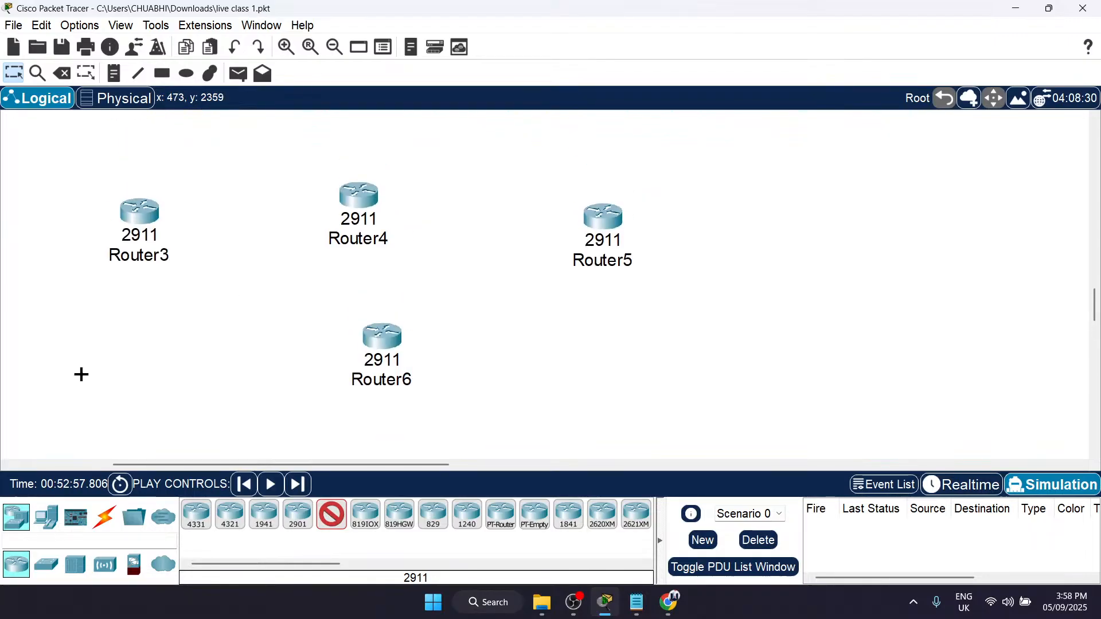
pyautogui.scroll(-2, 79, 375)
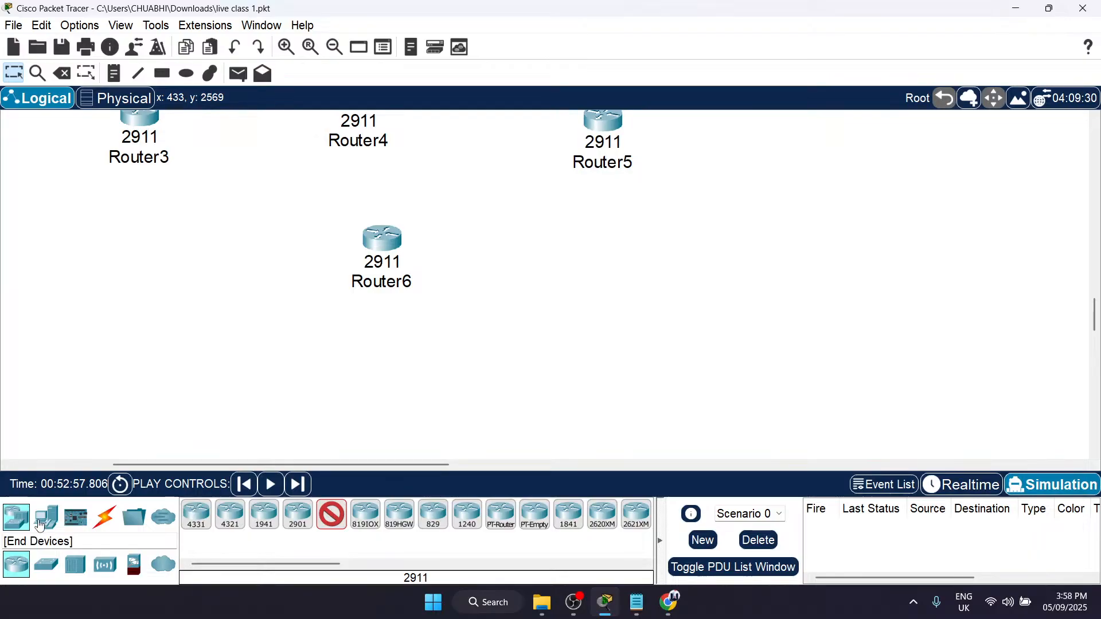
# Step: Cable Router3 to Router4 and Router5 to Router4 using the automatically chosen connection type
pyautogui.click(105, 519)
pyautogui.scroll(5, 263, 307)
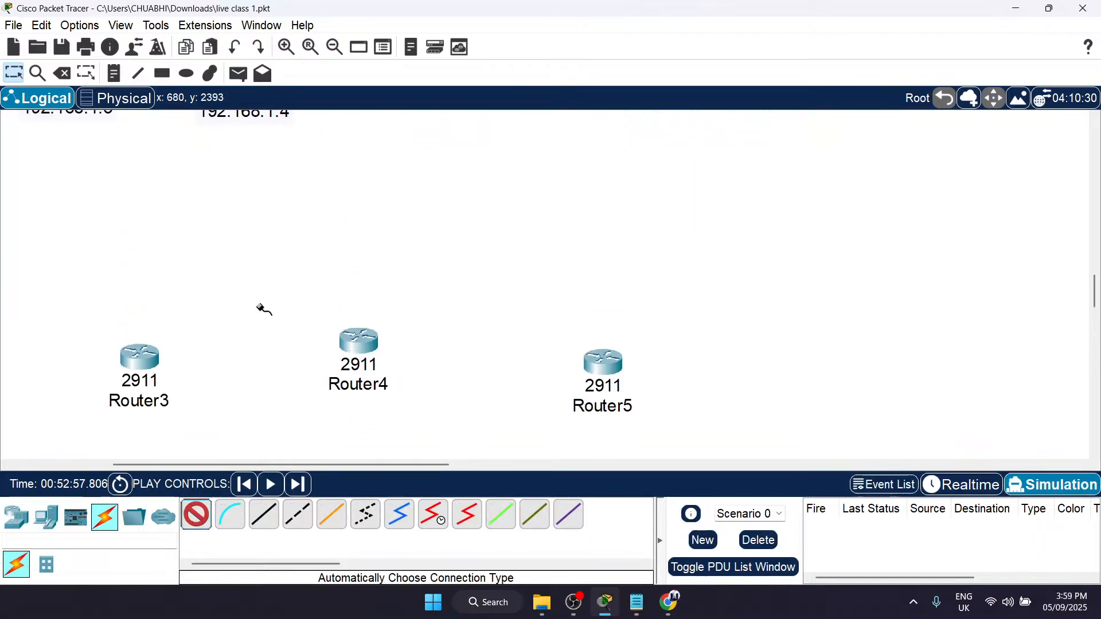
pyautogui.click(149, 347)
pyautogui.click(370, 346)
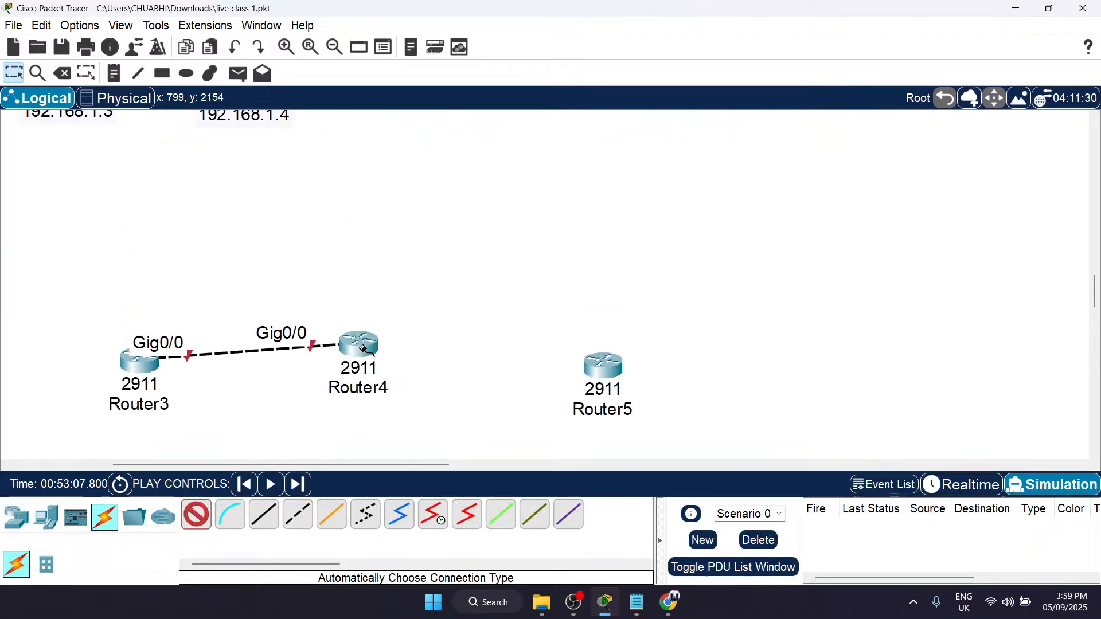
pyautogui.click(601, 373)
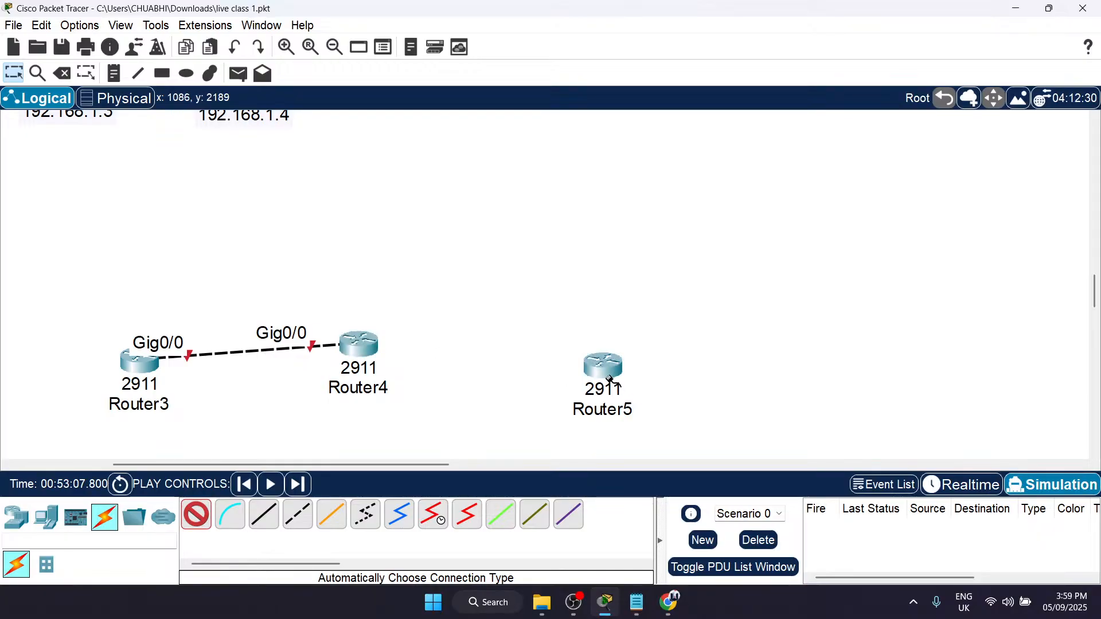
pyautogui.click(360, 344)
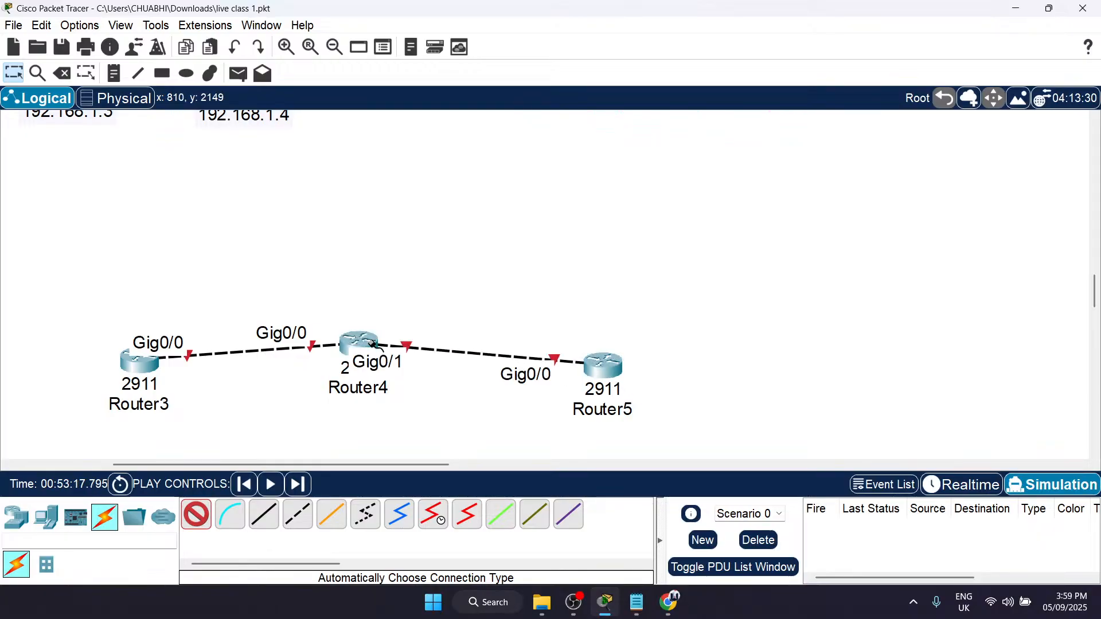
# Step: Cable Router6 to Router3 and to Router5 with automatically chosen connections to form a second path
pyautogui.scroll(-2, 179, 266)
pyautogui.click(137, 250)
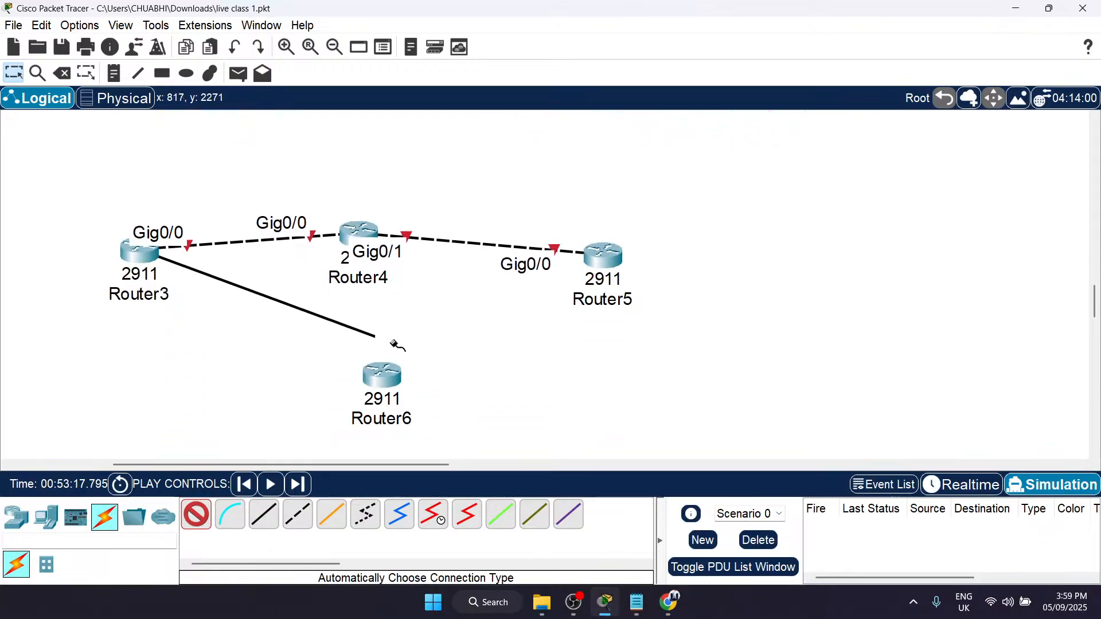
pyautogui.click(390, 378)
pyautogui.click(390, 376)
pyautogui.click(599, 259)
pyautogui.scroll(-3, 406, 263)
pyautogui.scroll(2, 406, 263)
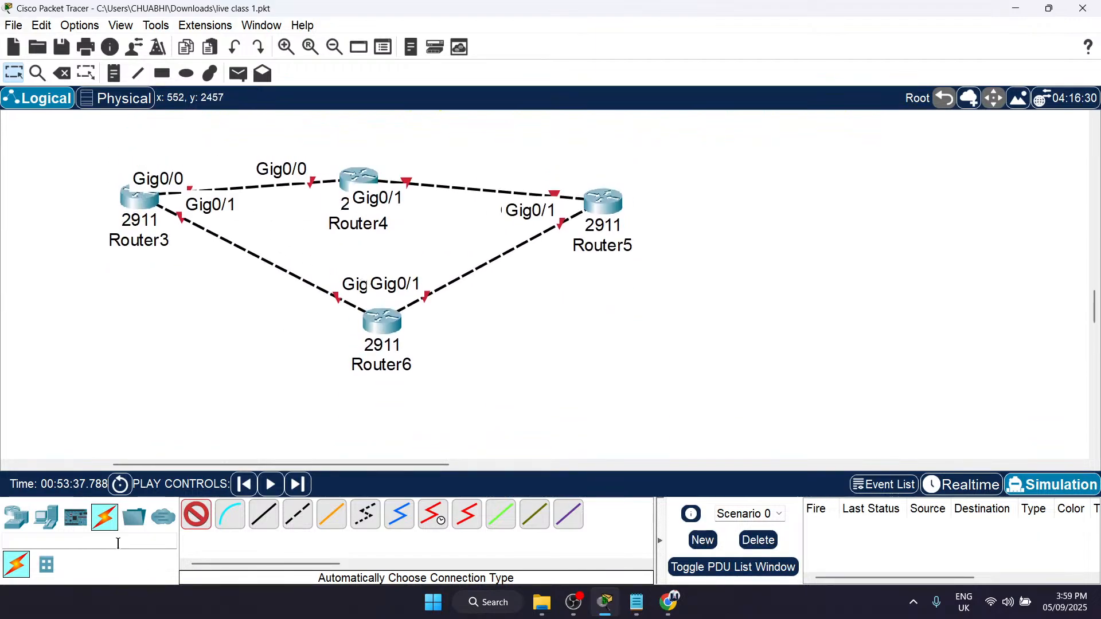
# Step: Place three PCs below the routers: one near Router3, one below Router6 and one near Router5, and end device placement
pyautogui.click(46, 517)
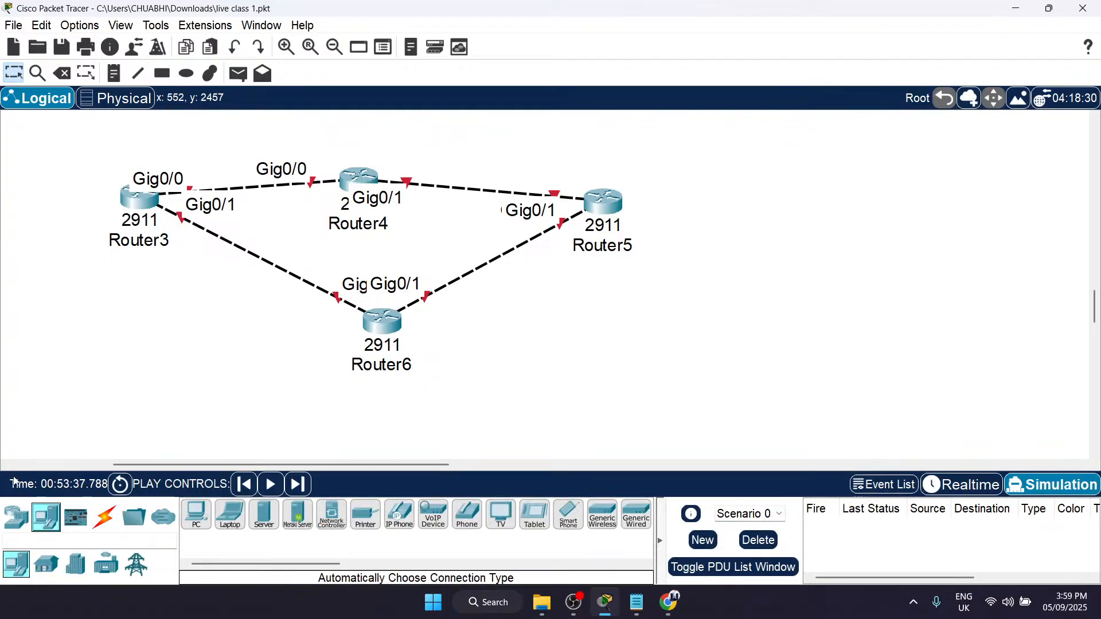
pyautogui.click(196, 515)
pyautogui.click(41, 327)
pyautogui.click(301, 441)
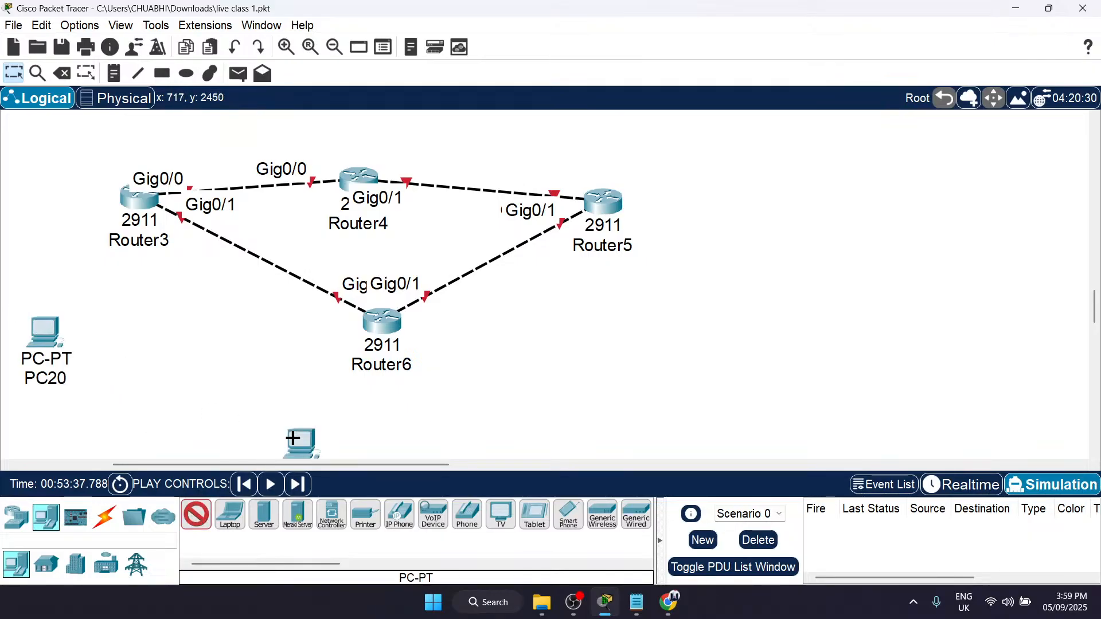
pyautogui.click(731, 351)
pyautogui.scroll(-3, 731, 351)
pyautogui.scroll(2, 730, 352)
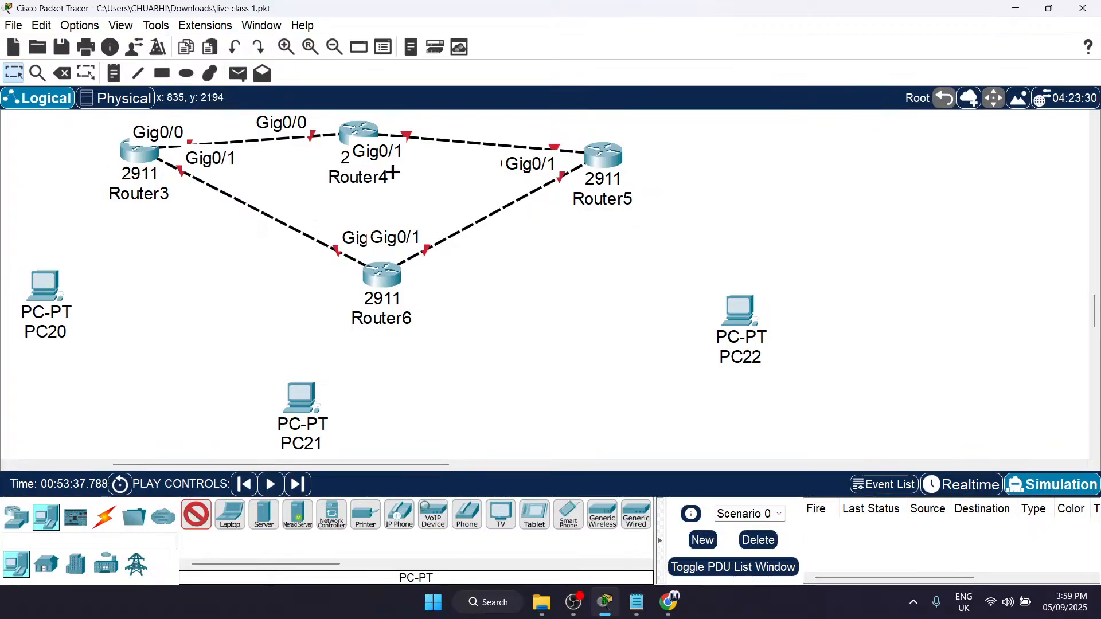
pyautogui.scroll(1, 388, 172)
pyautogui.hscroll(-6, 388, 172)
pyautogui.hscroll(8, 556, 302)
pyautogui.scroll(-1, 557, 303)
pyautogui.hscroll(-5, 557, 303)
pyautogui.press('Escape')
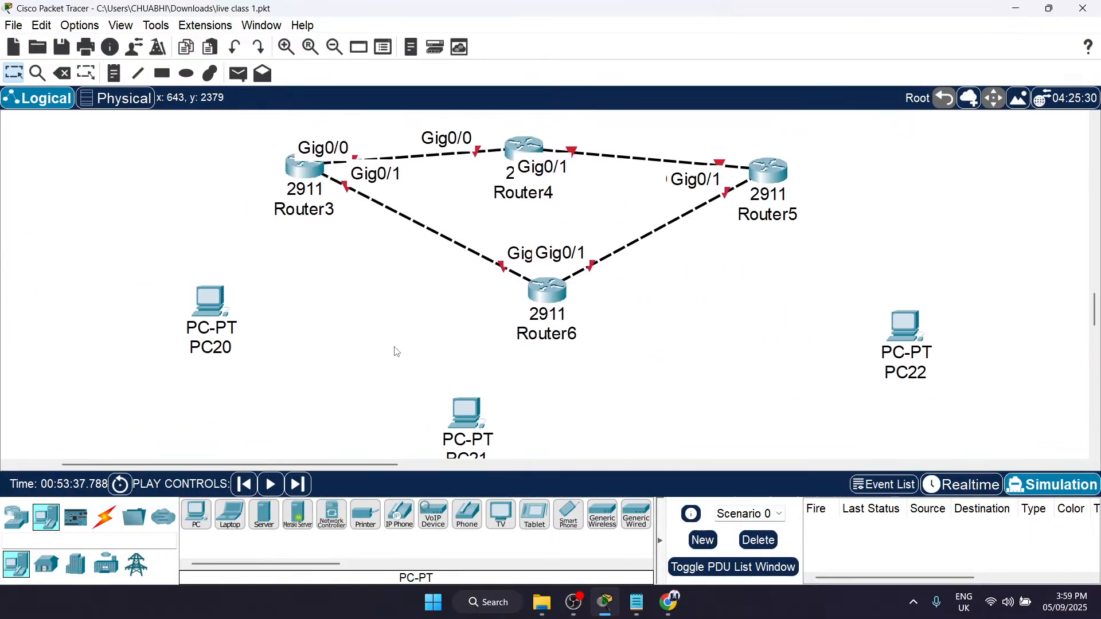
# Step: Move Router5 farther away from Router4 to make room on the upper path
pyautogui.scroll(1, 463, 334)
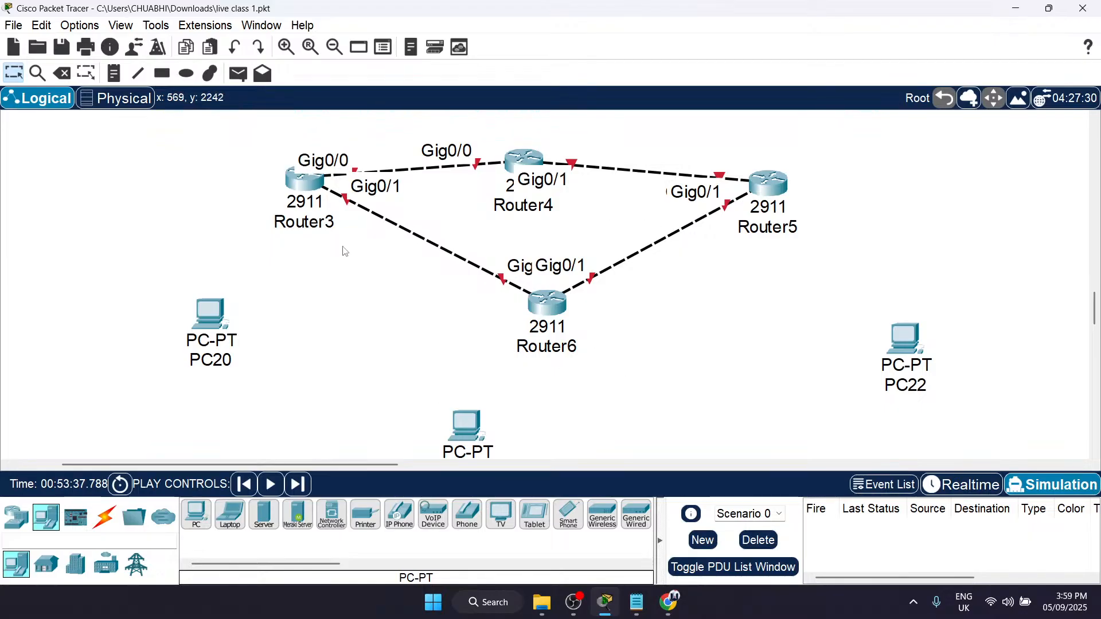
pyautogui.scroll(-3, 319, 396)
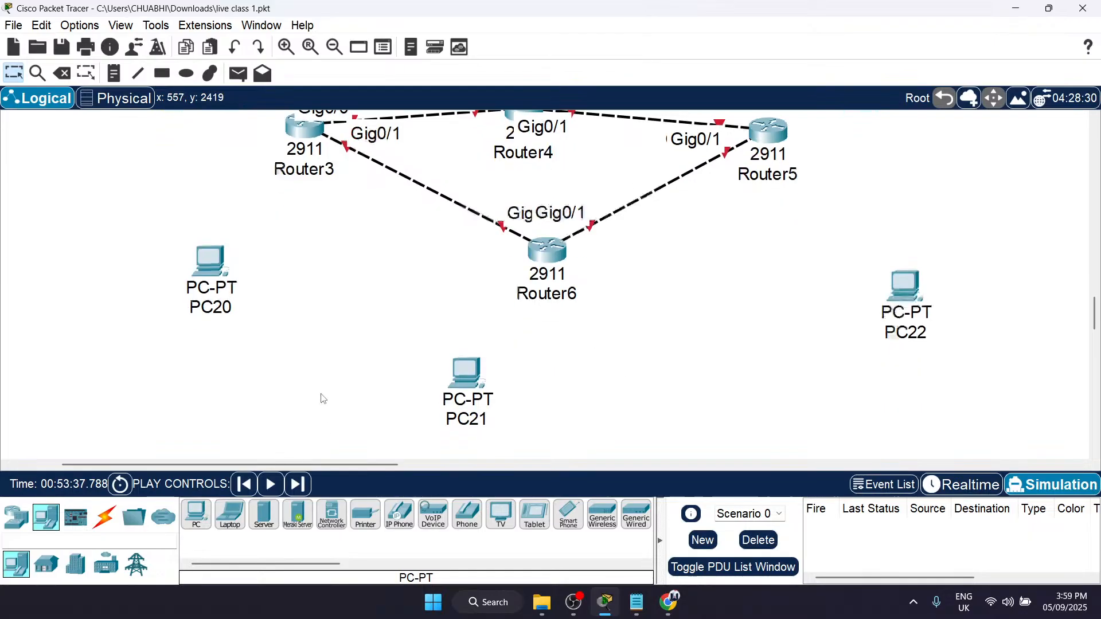
pyautogui.scroll(3, 873, 305)
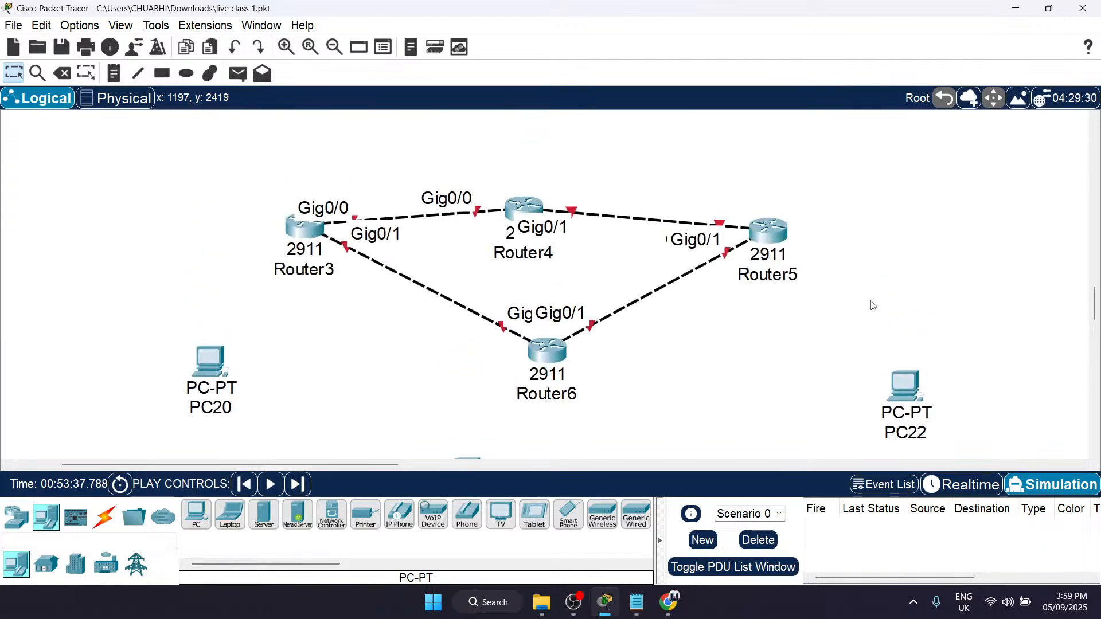
pyautogui.scroll(-3, 872, 305)
pyautogui.scroll(3, 270, 261)
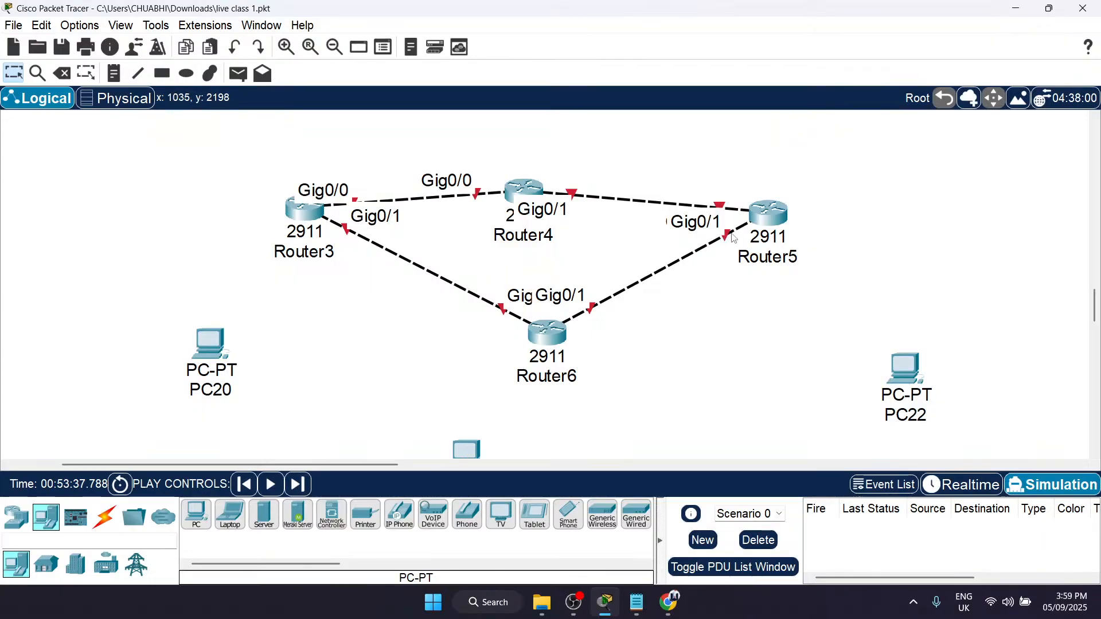
pyautogui.moveTo(777, 227); pyautogui.dragTo(872, 255)
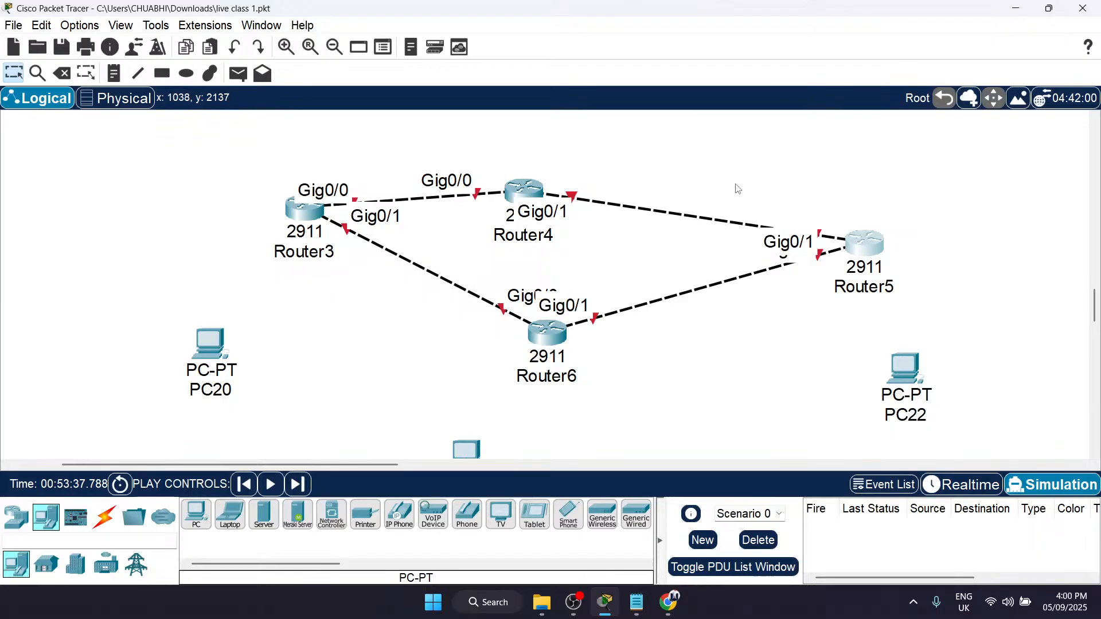
# Step: Delete the cable between Router4 and Router5, keeping both routers
pyautogui.press('Delete')
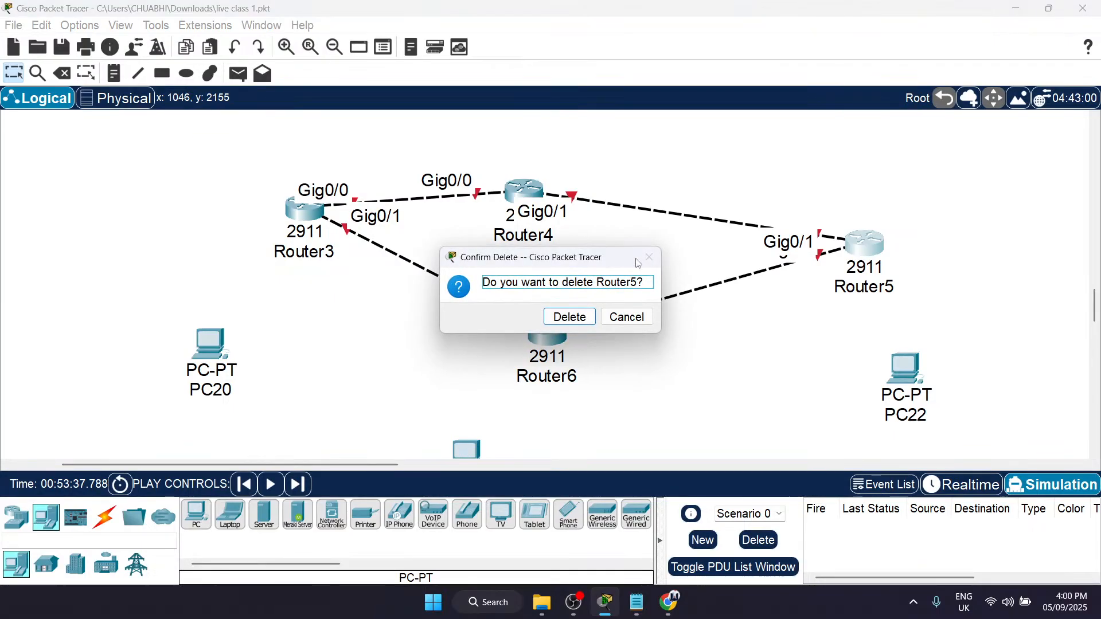
pyautogui.click(626, 317)
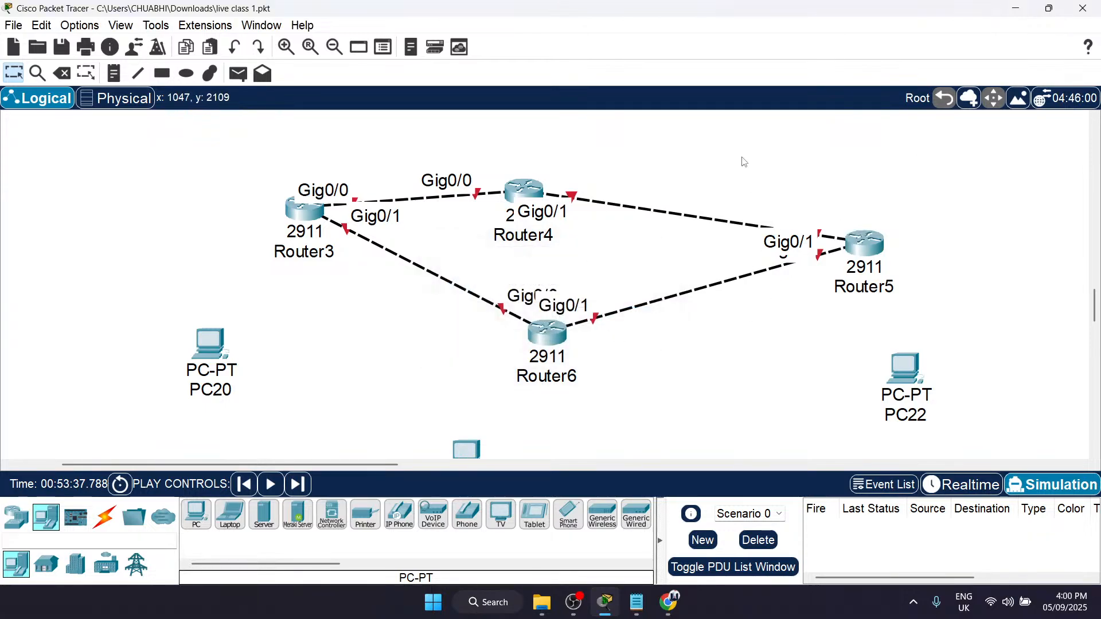
pyautogui.press('Delete')
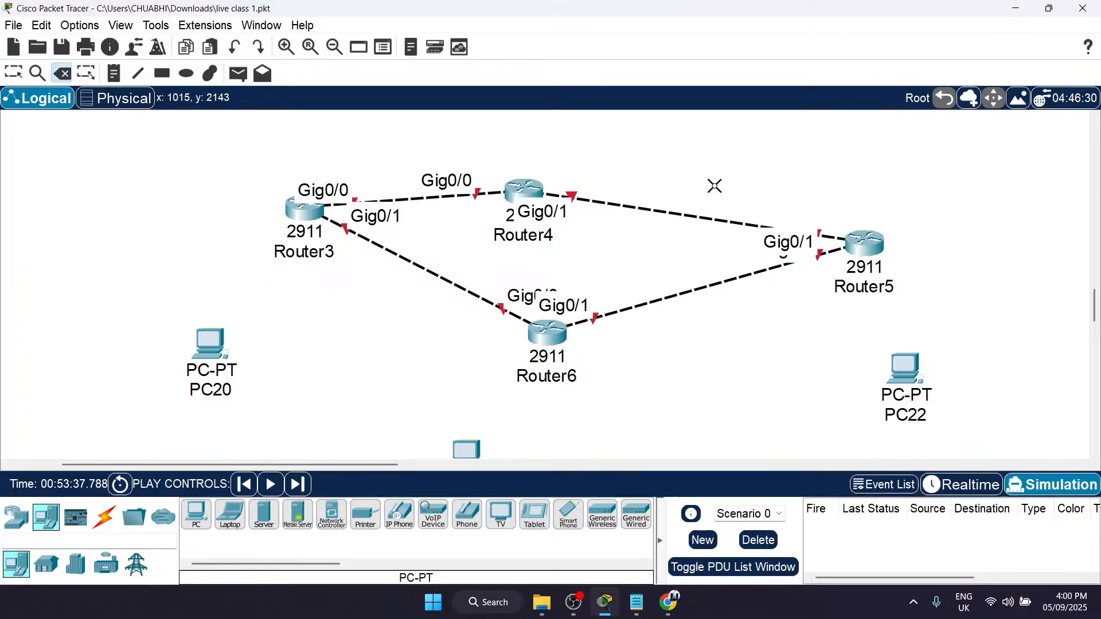
pyautogui.click(682, 215)
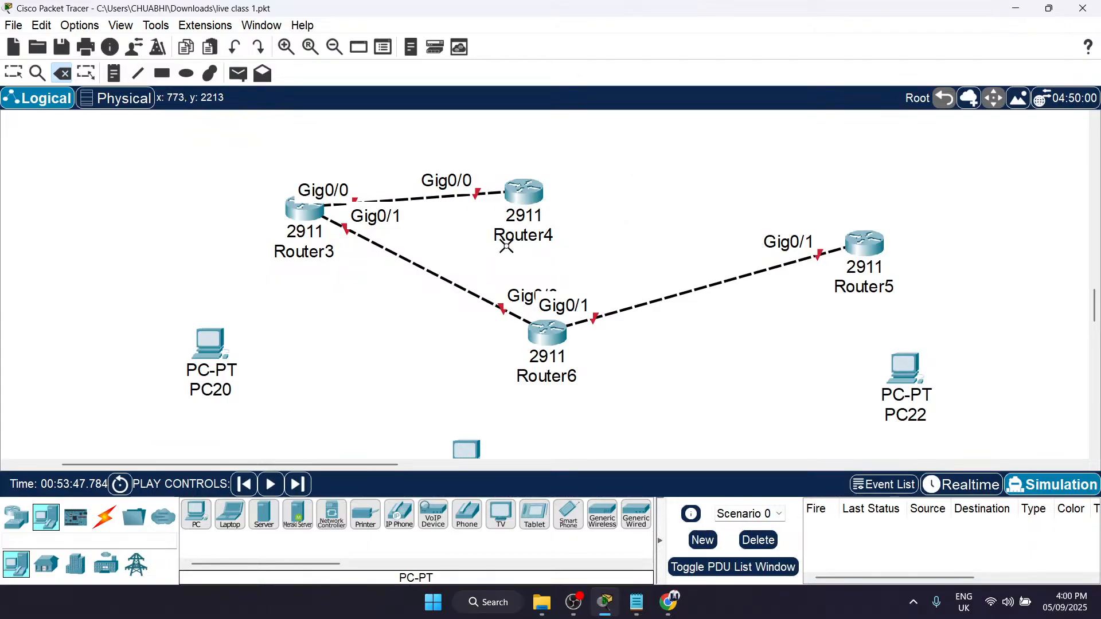
pyautogui.press('Escape')
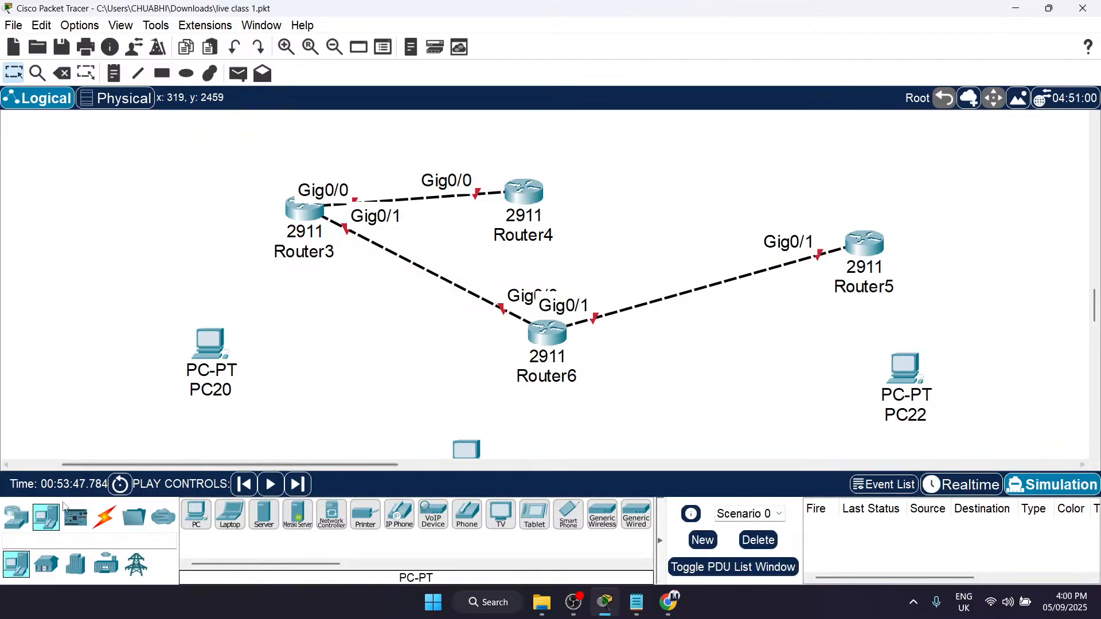
# Step: Place another 2911 router between Router4 and Router5 on the upper path
pyautogui.click(16, 517)
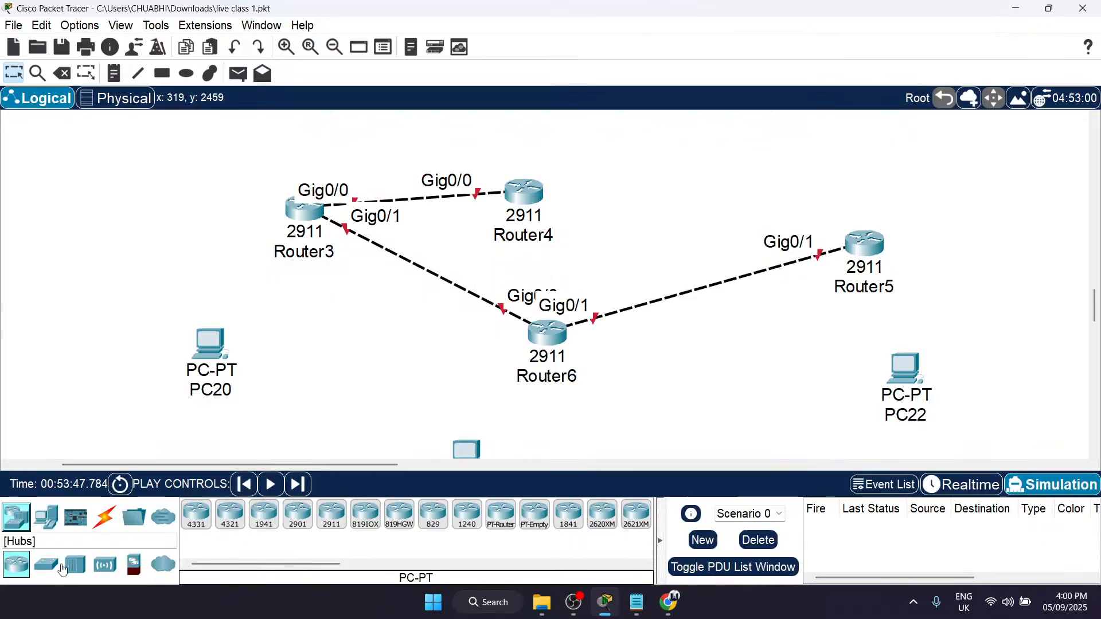
pyautogui.click(331, 514)
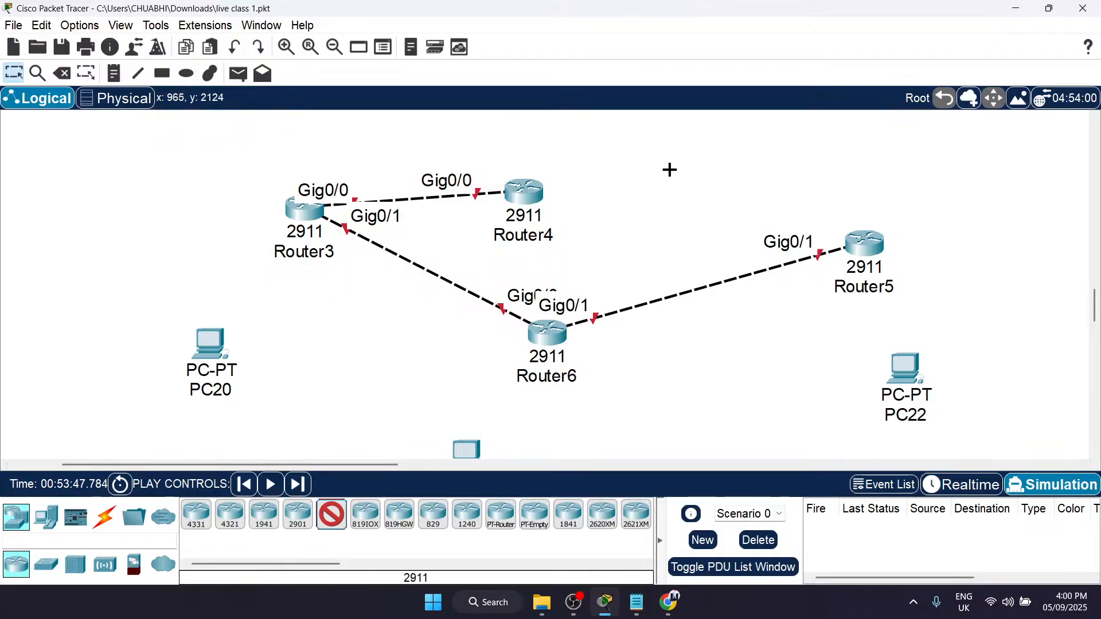
pyautogui.click(672, 179)
# Step: Cable Router7 to Router4 and Router5 with automatically chosen connections, and space Router4 and Router7 farther apart
pyautogui.click(104, 523)
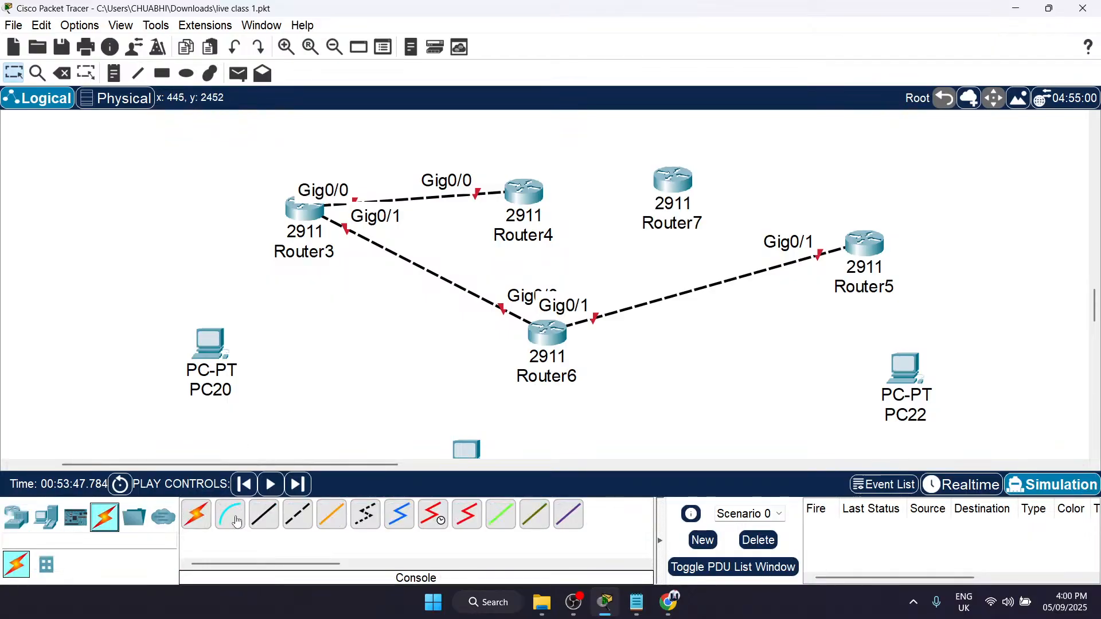
pyautogui.click(193, 527)
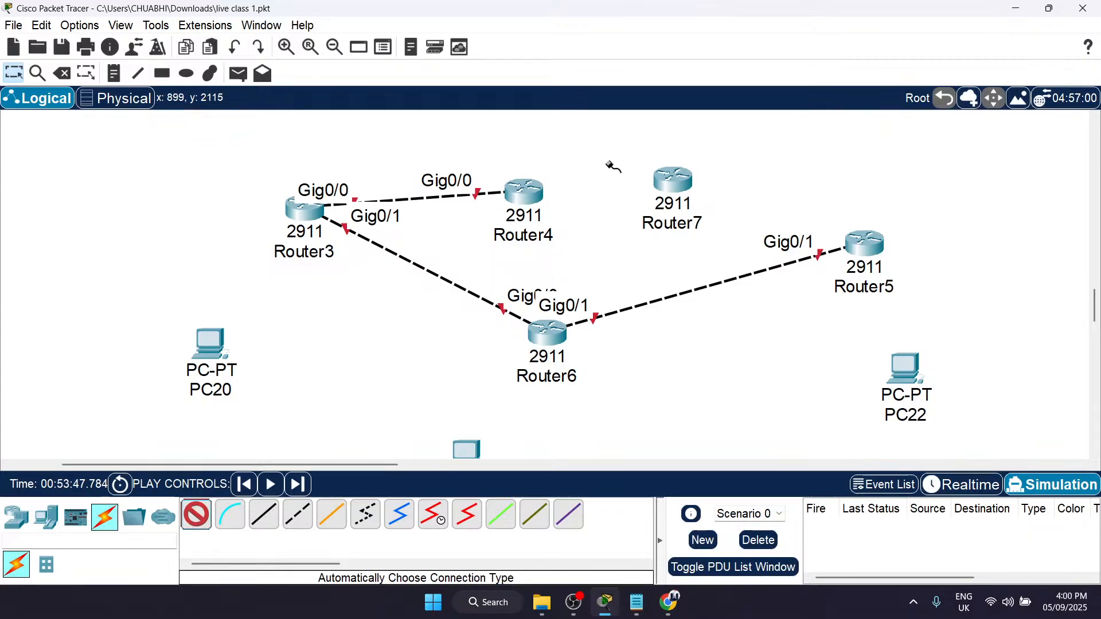
pyautogui.click(523, 195)
pyautogui.click(672, 179)
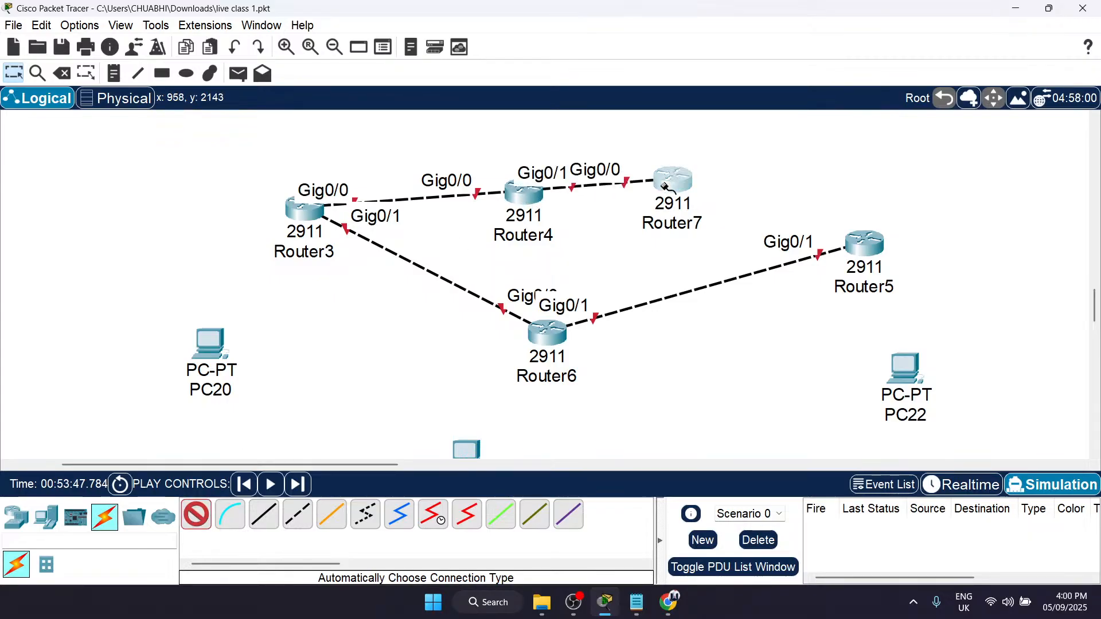
pyautogui.click(672, 179)
pyautogui.click(878, 248)
pyautogui.moveTo(682, 186); pyautogui.dragTo(755, 177)
pyautogui.moveTo(527, 195); pyautogui.dragTo(518, 179)
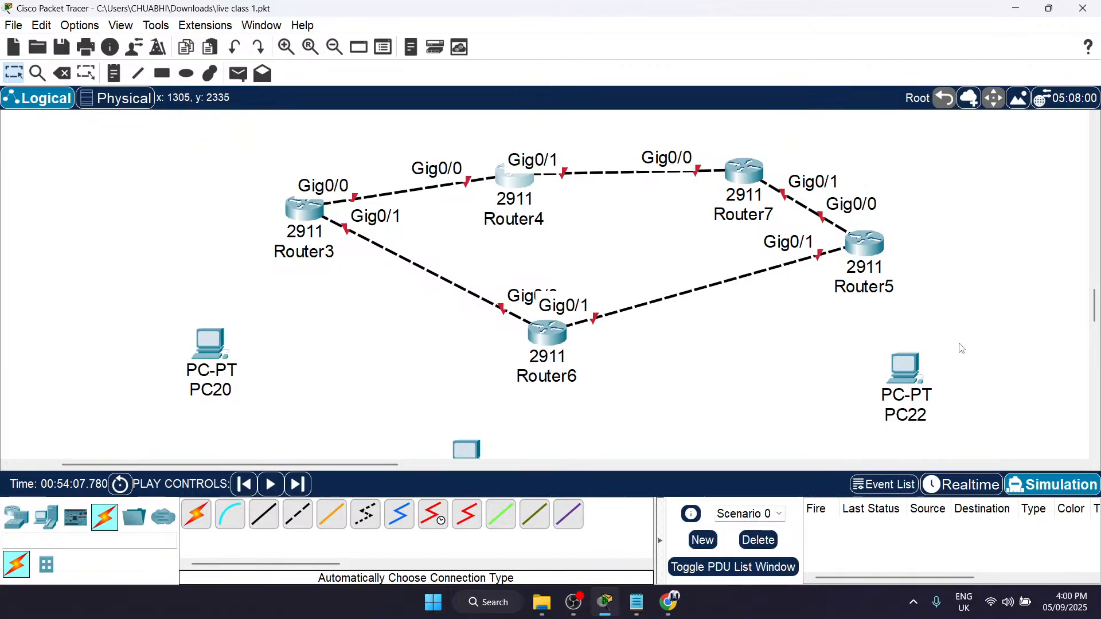
# Step: Switch to the Module 2 PDF, highlight the Neighbour table entry under Routing Tables, and return to Packet Tracer
pyautogui.click(1015, 8)
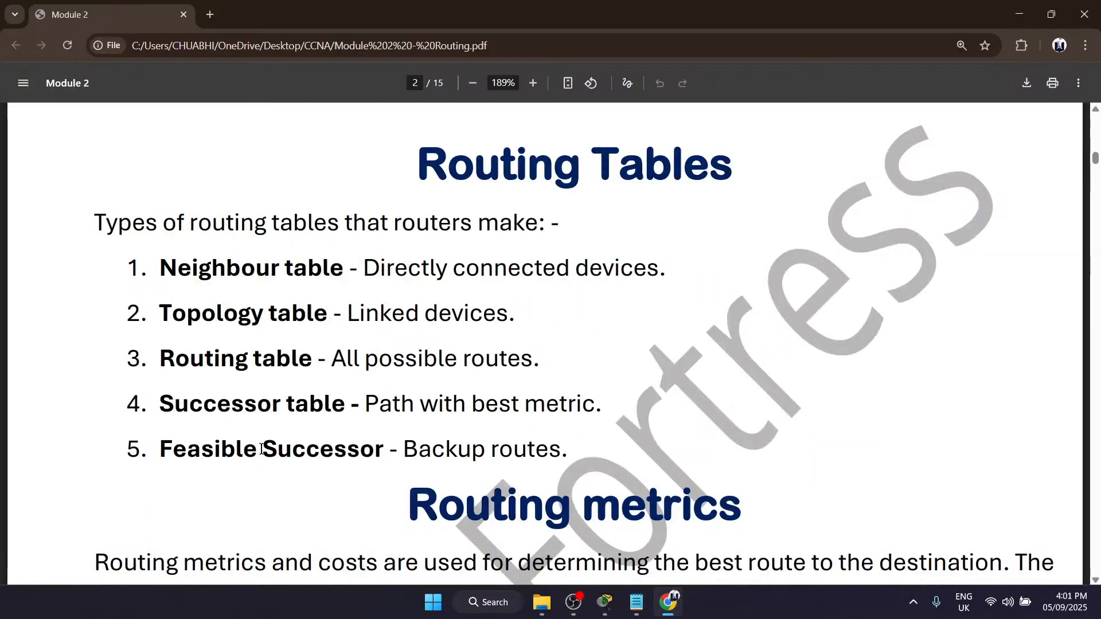
pyautogui.moveTo(158, 270); pyautogui.dragTo(371, 267)
pyautogui.click(371, 267)
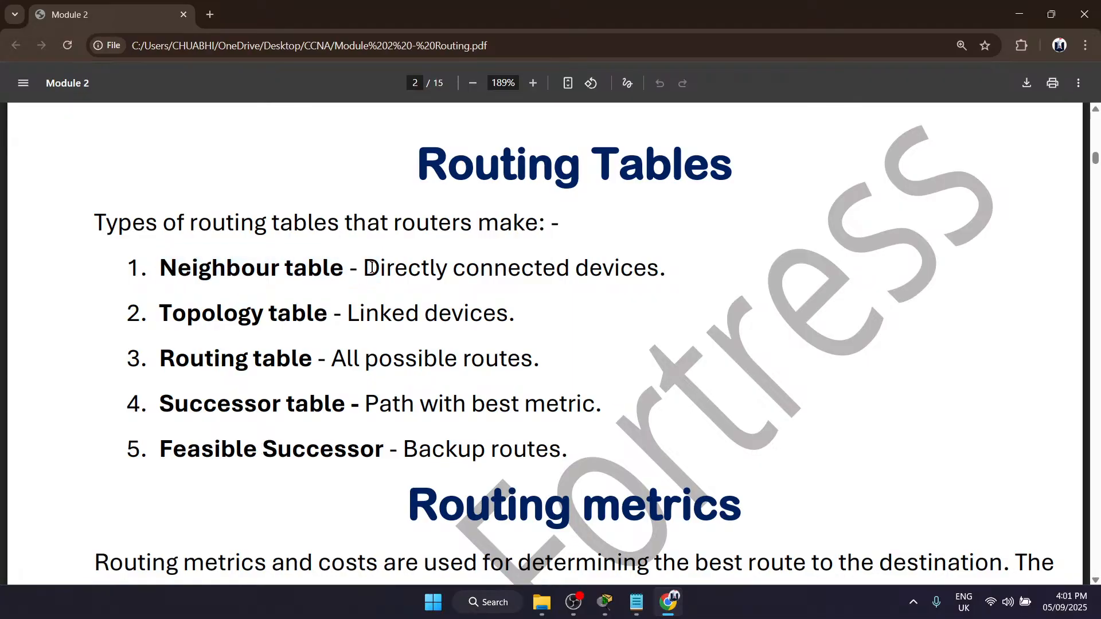
pyautogui.moveTo(605, 602)
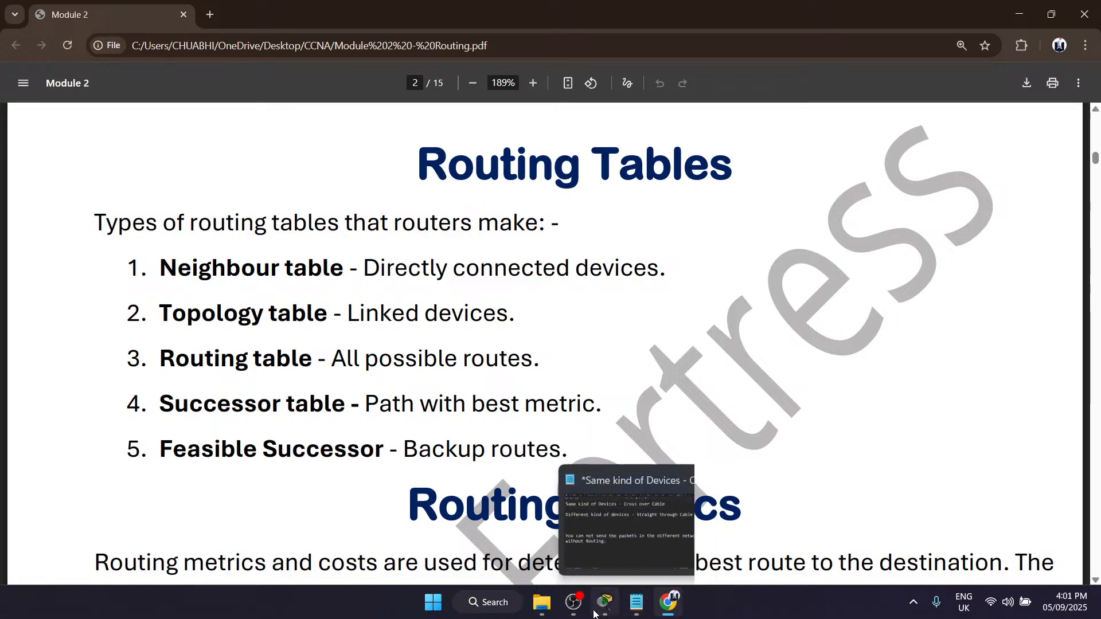
pyautogui.click(591, 548)
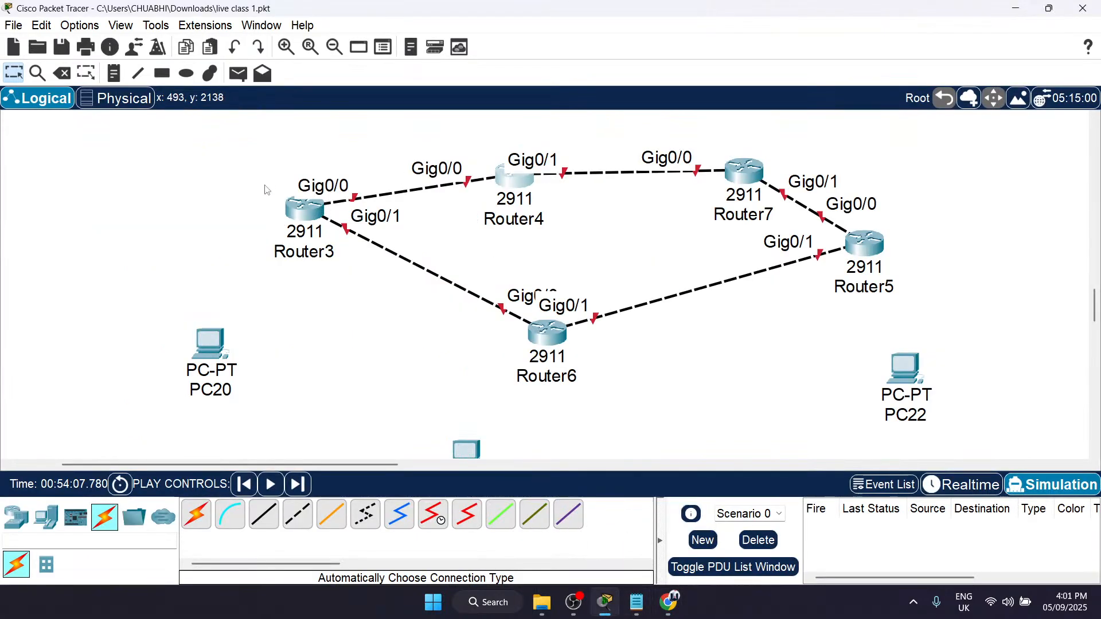
# Step: Select Router3 in the topology as the example router for the routing table types
pyautogui.moveTo(243, 160); pyautogui.dragTo(386, 292)
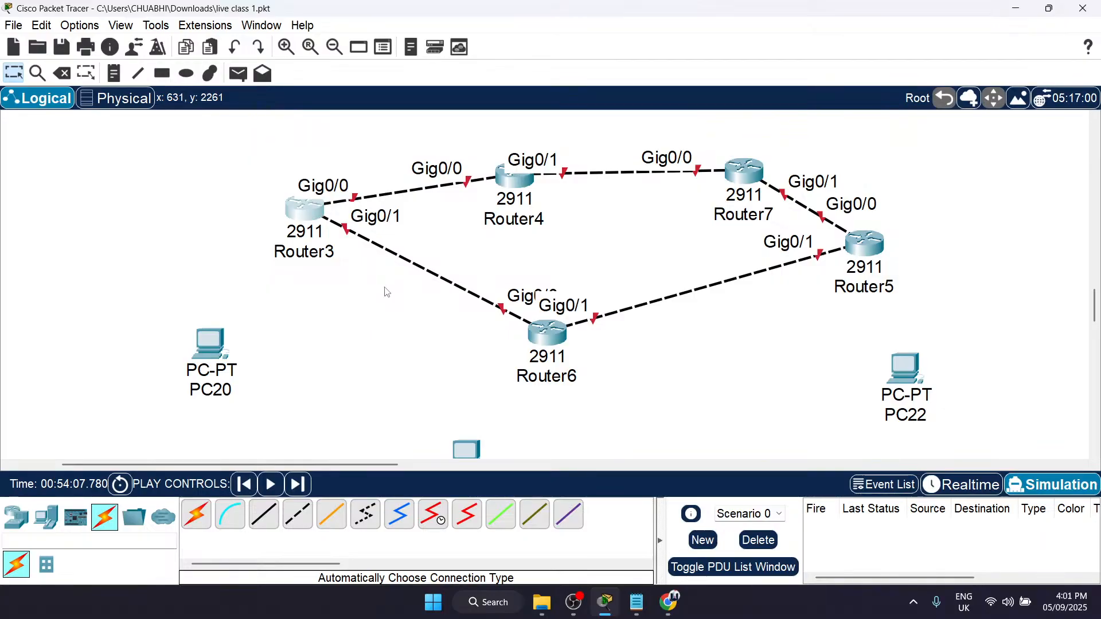
pyautogui.moveTo(320, 206)
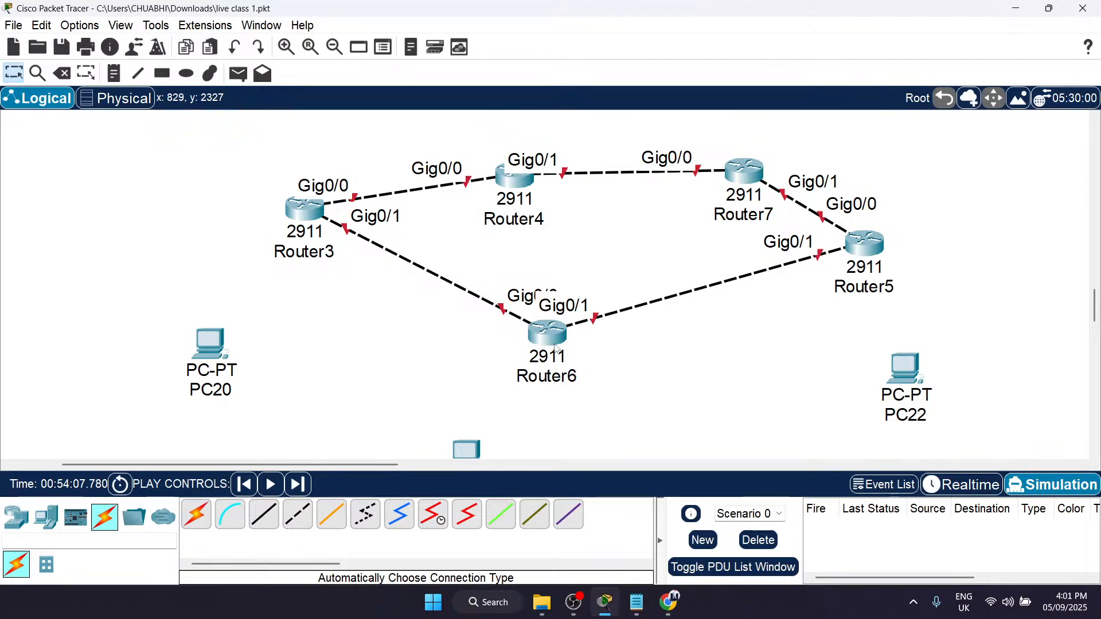
# Step: Switch to the Module 2 PDF, highlight the Topology table entry under Routing Tables, and return to Packet Tracer
pyautogui.click(1014, 8)
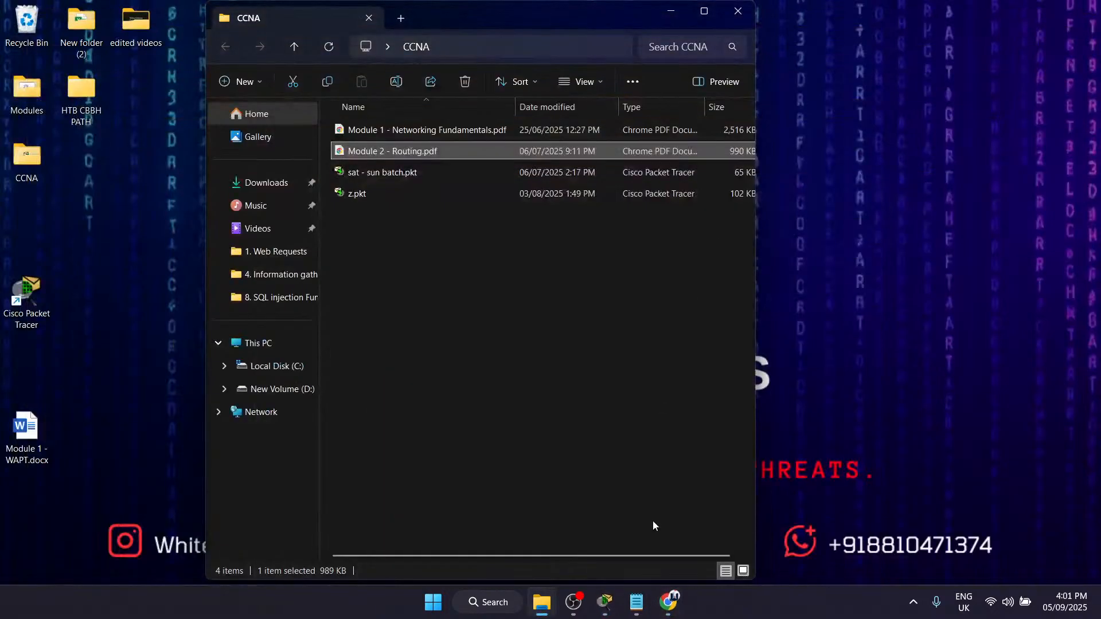
pyautogui.click(668, 602)
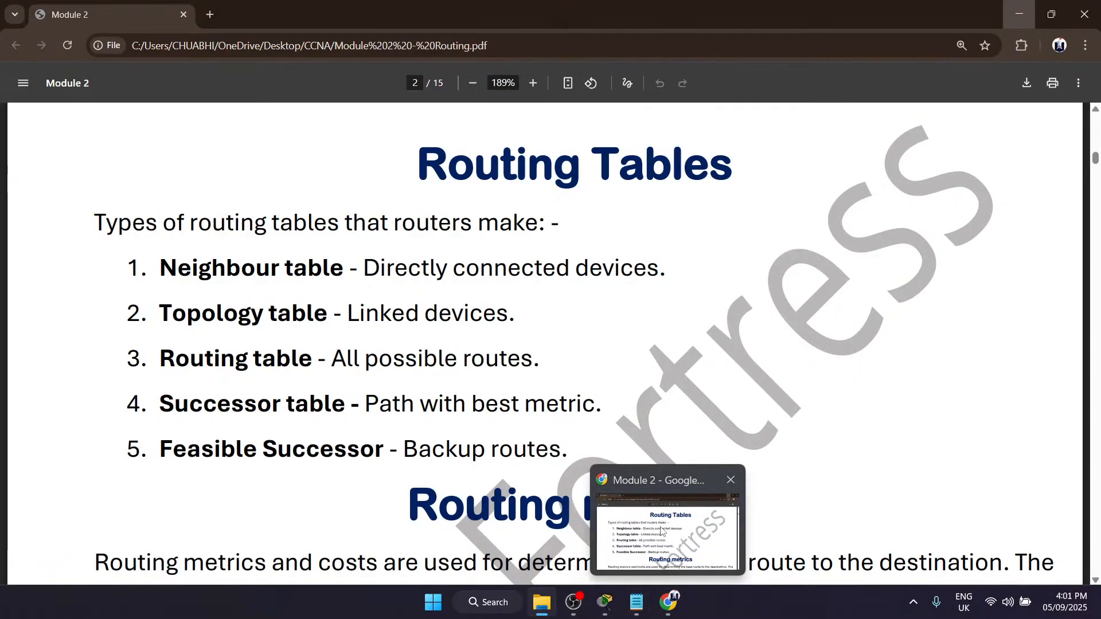
pyautogui.moveTo(152, 310); pyautogui.dragTo(519, 300)
pyautogui.click(520, 302)
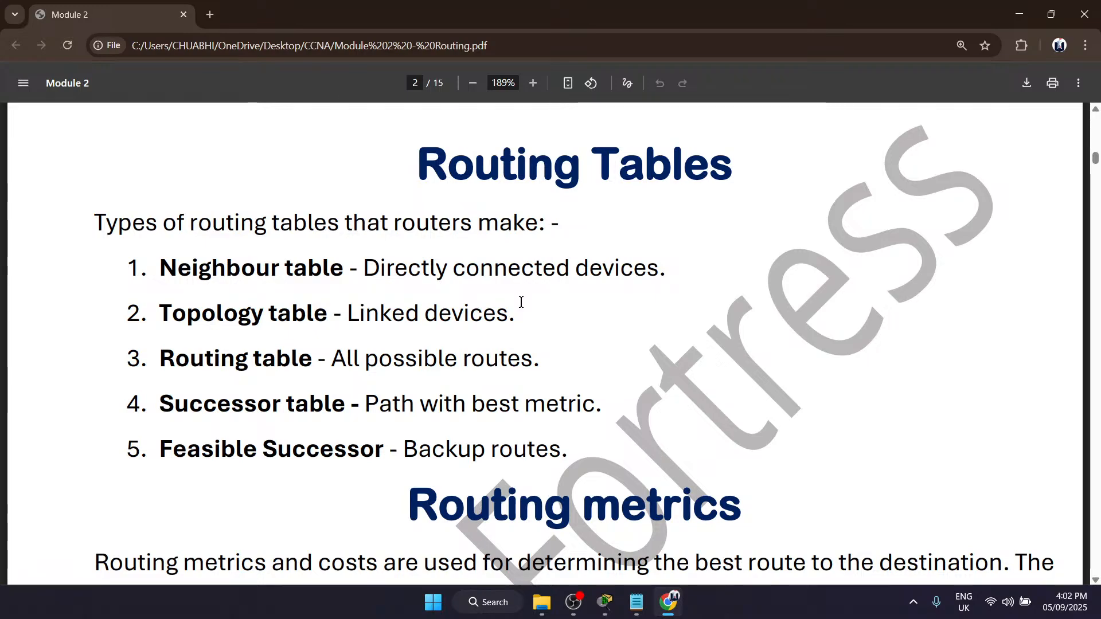
pyautogui.moveTo(171, 319); pyautogui.dragTo(547, 315)
pyautogui.click(593, 321)
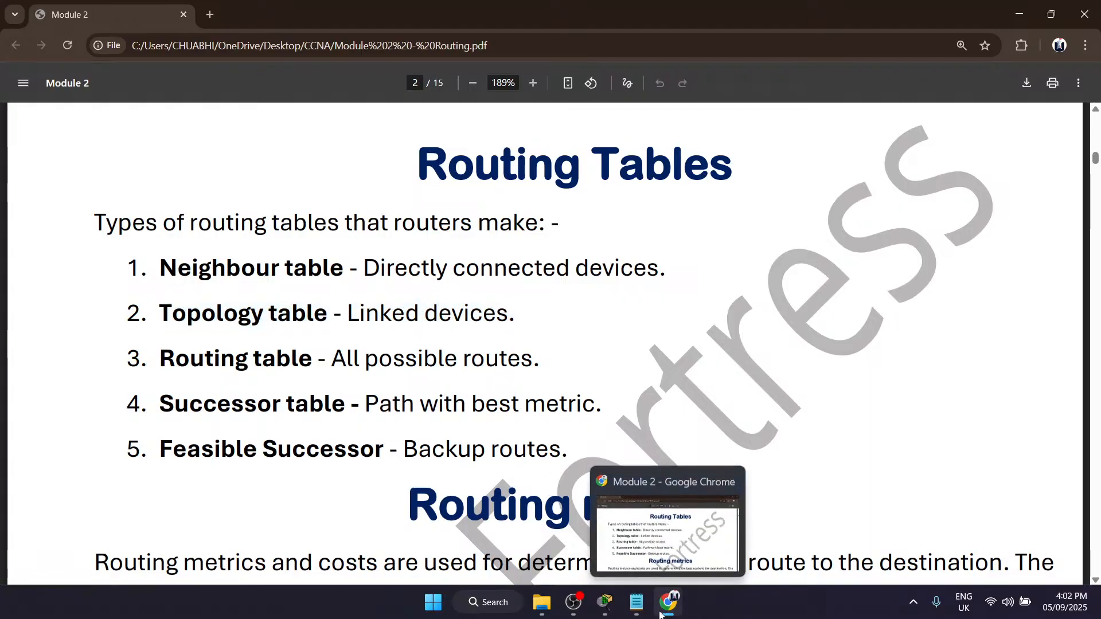
pyautogui.click(605, 602)
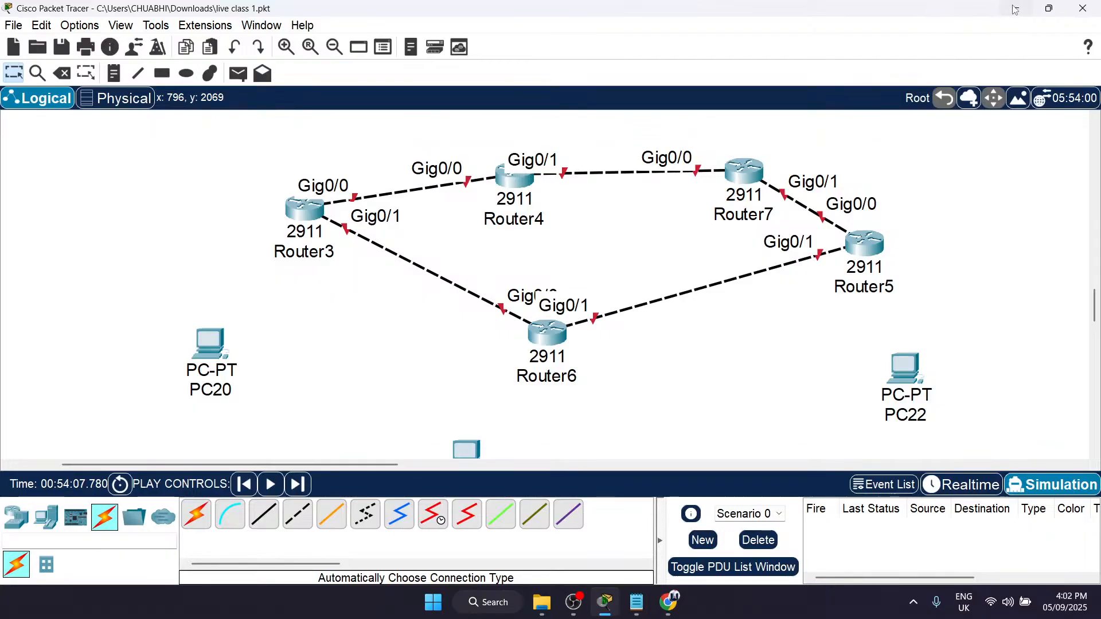
# Step: Switch to the Module 2 PDF and examine the R1 to R9 router diagram on page 8, focusing on the links around R5
pyautogui.hotkey('alt', 'Tab')
pyautogui.scroll(-20, 449, 366)
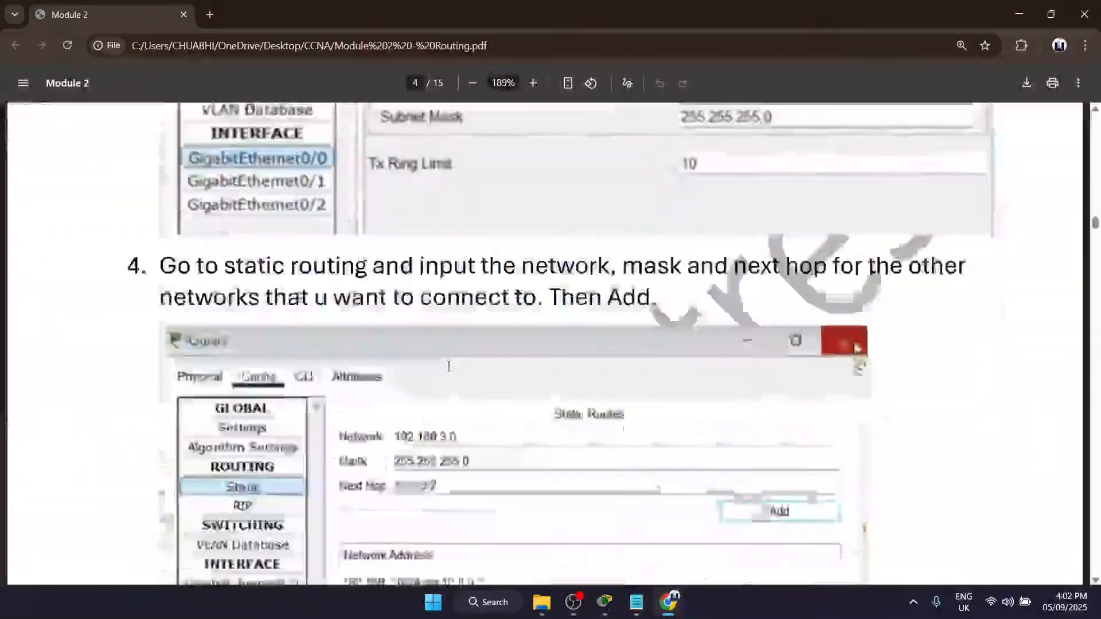
pyautogui.scroll(-20, 449, 366)
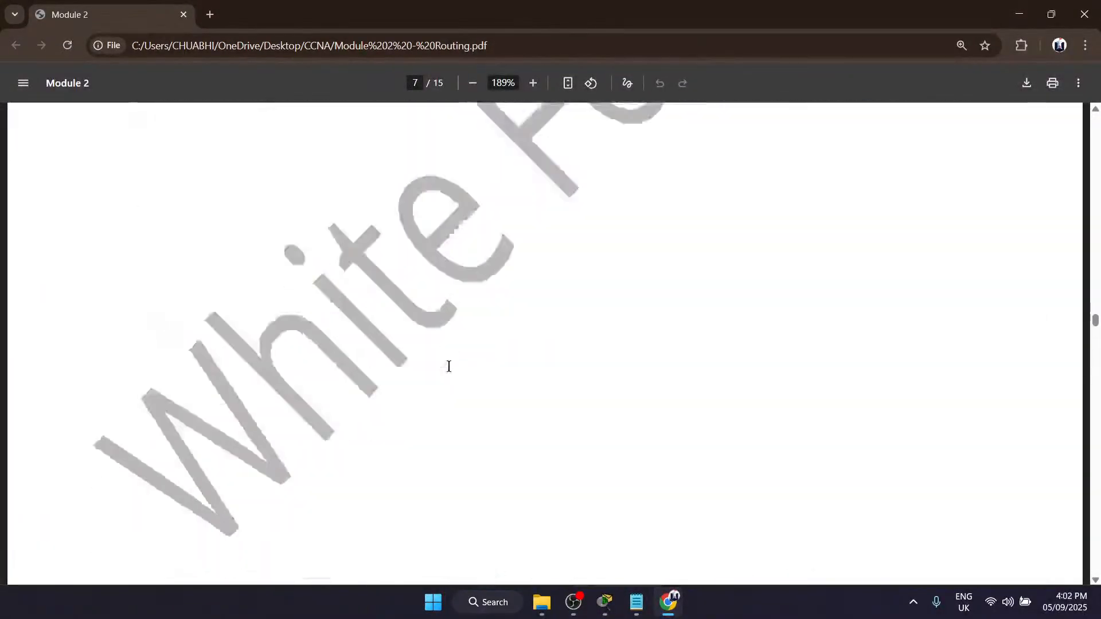
pyautogui.scroll(-15, 449, 366)
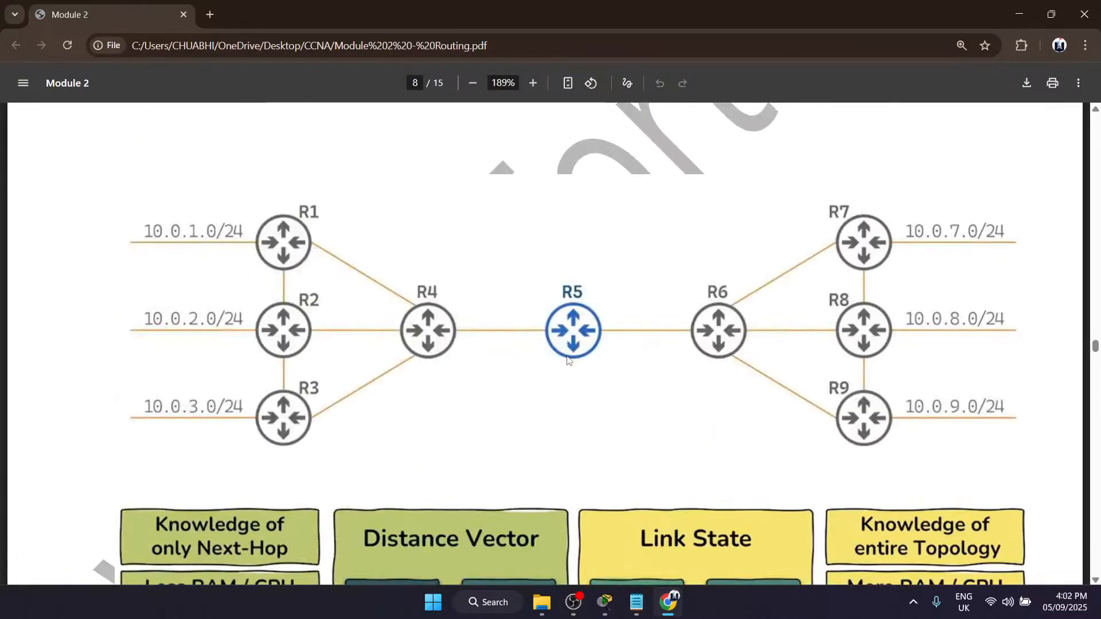
pyautogui.keyDown('ctrl'); pyautogui.scroll(5, 581, 312); pyautogui.keyUp('ctrl')
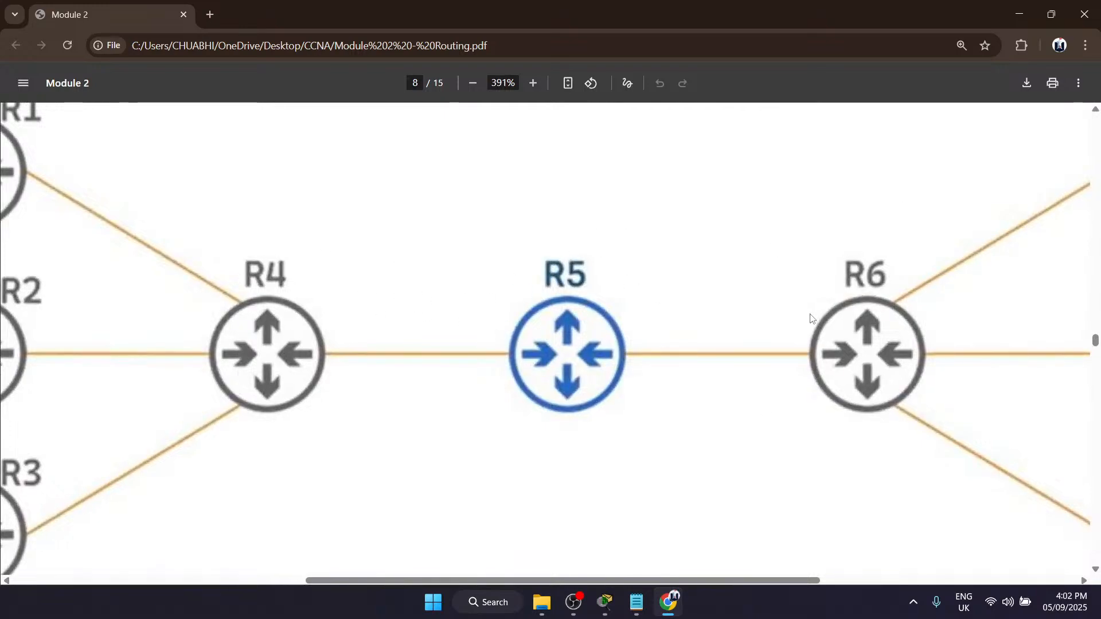
pyautogui.scroll(1, 812, 319)
pyautogui.keyDown('ctrl'); pyautogui.scroll(-2, 812, 319); pyautogui.keyUp('ctrl')
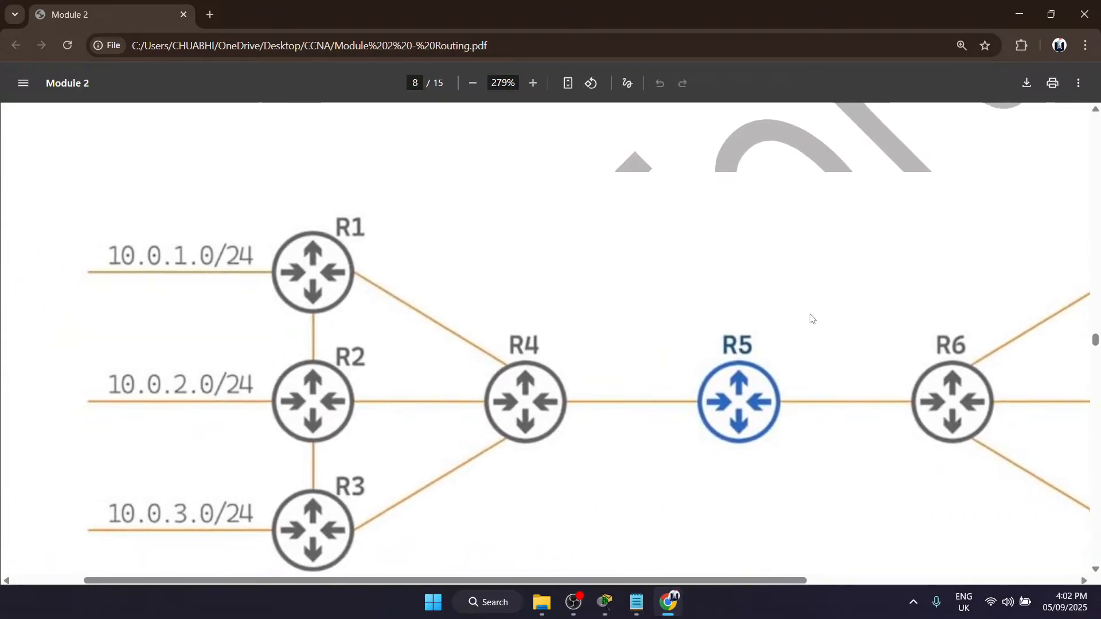
pyautogui.hscroll(3, 755, 420)
pyautogui.hscroll(1, 695, 416)
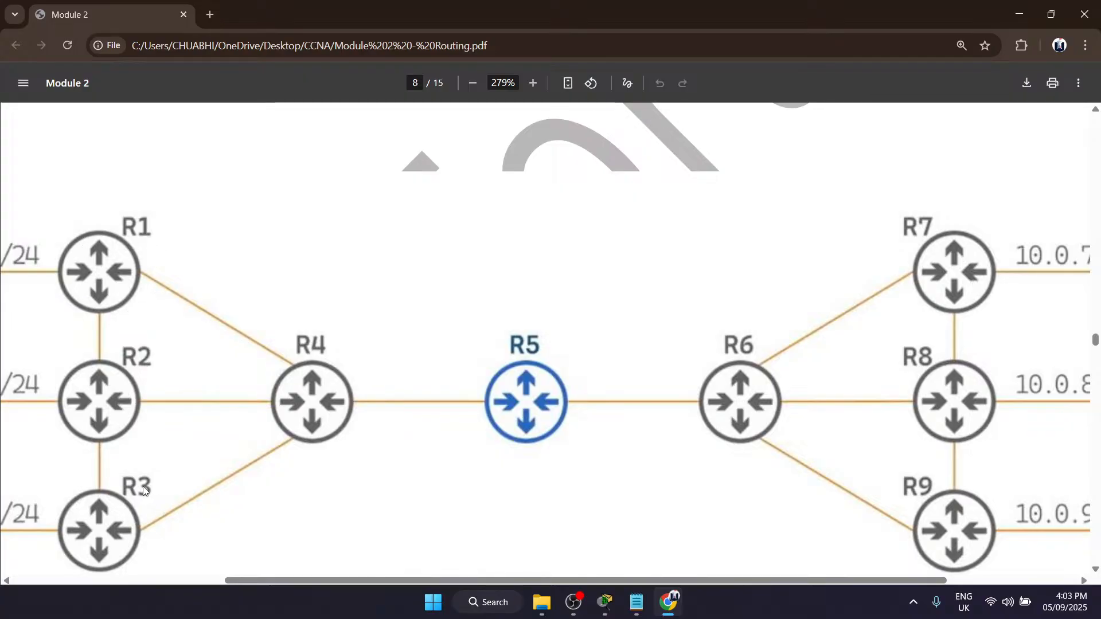
# Step: Return to the Routing Tables section on page 2, highlight the Neighbour table entry, and enlarge the list of table types
pyautogui.scroll(-4, 143, 492)
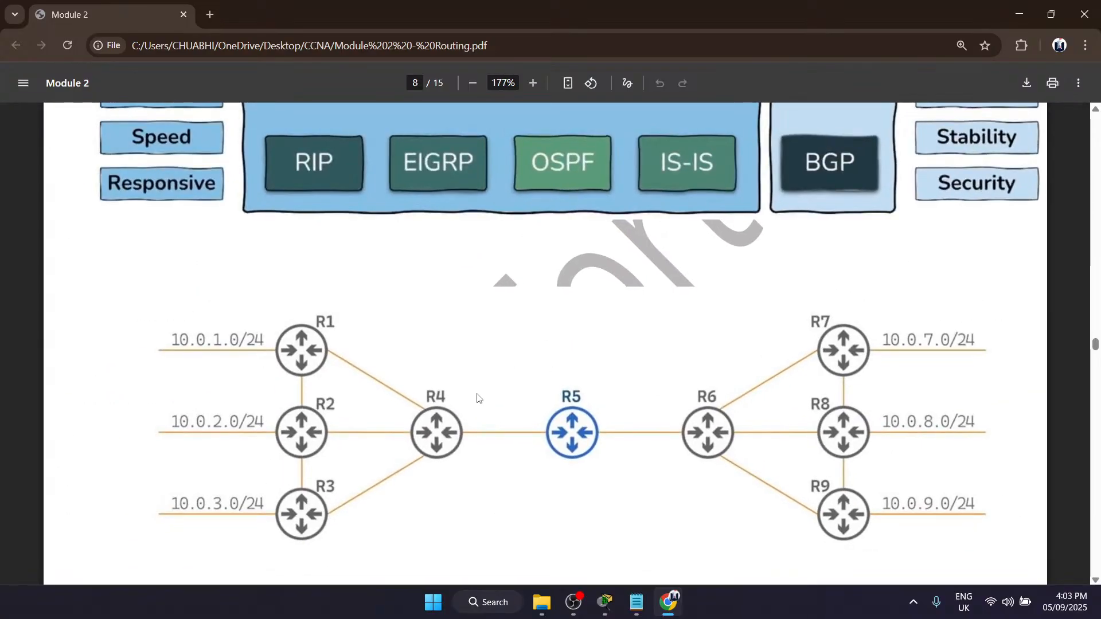
pyautogui.scroll(15, 478, 398)
pyautogui.scroll(15, 479, 398)
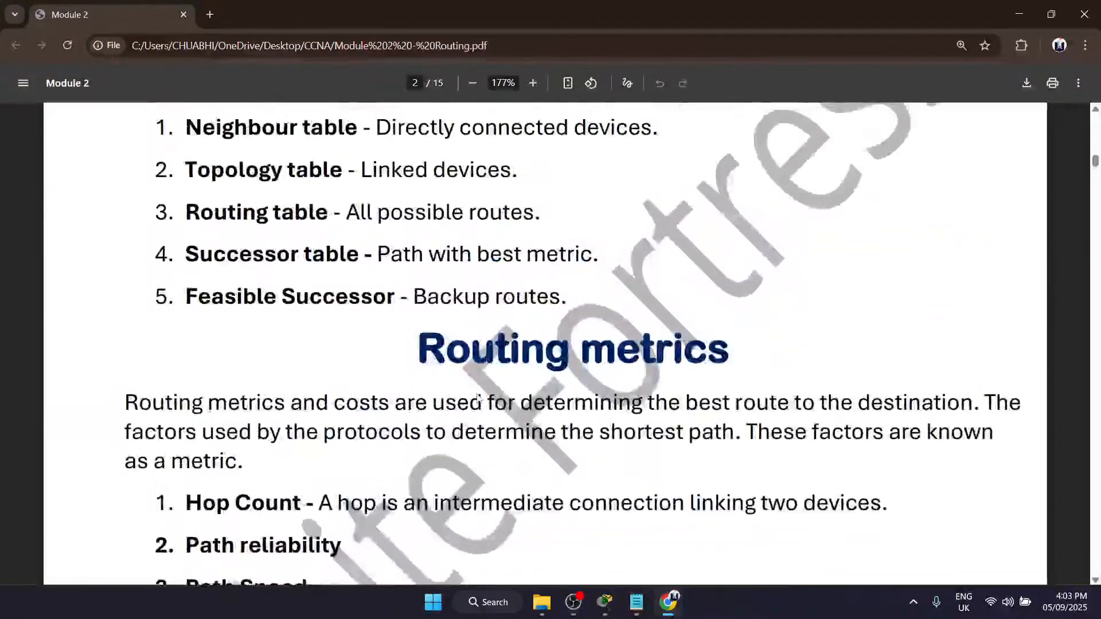
pyautogui.scroll(3, 479, 398)
pyautogui.moveTo(171, 324); pyautogui.dragTo(637, 326)
pyautogui.click(636, 327)
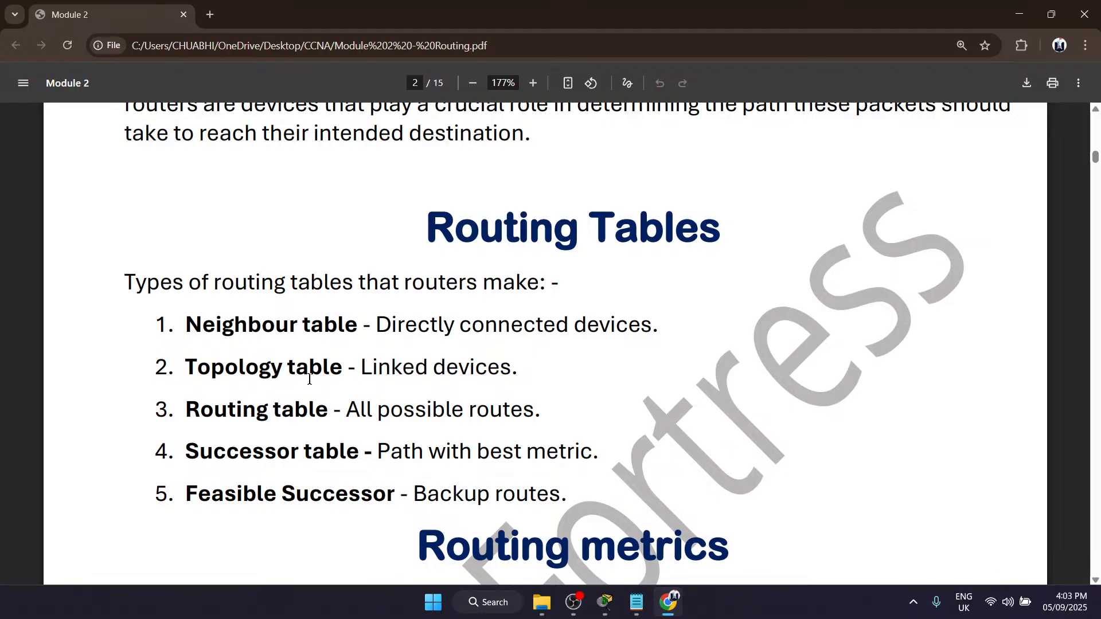
pyautogui.scroll(3, 309, 379)
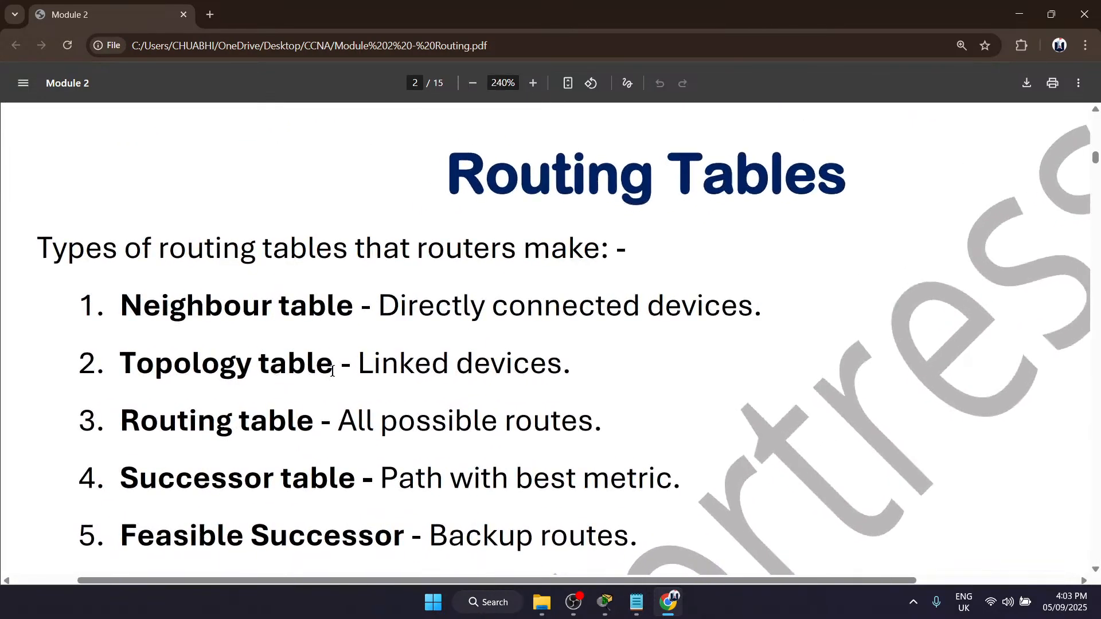
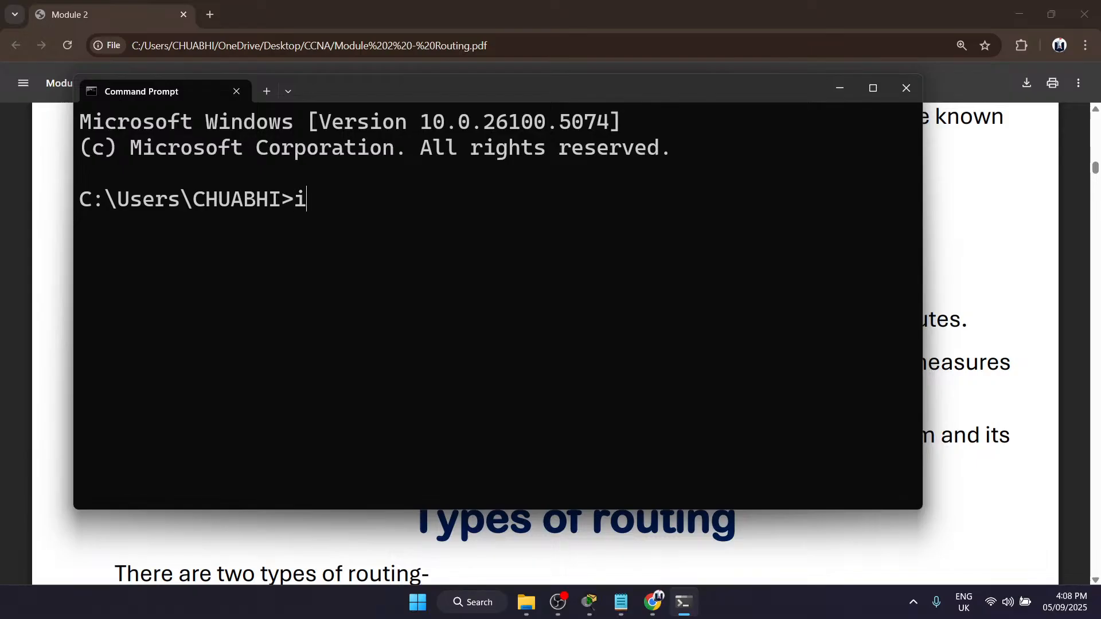
# Step: Trace the route to google.com with tracert and maximize the Command Prompt window
pyautogui.press('BackSpace')
pyautogui.write('tracert')
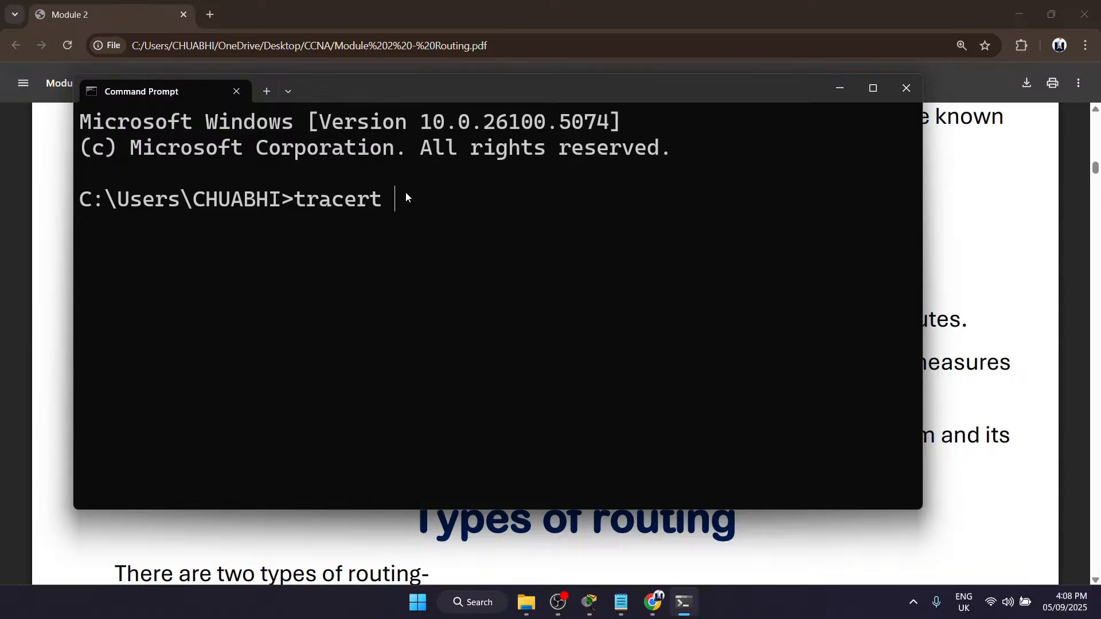
pyautogui.write('google.com')
pyautogui.press('Return')
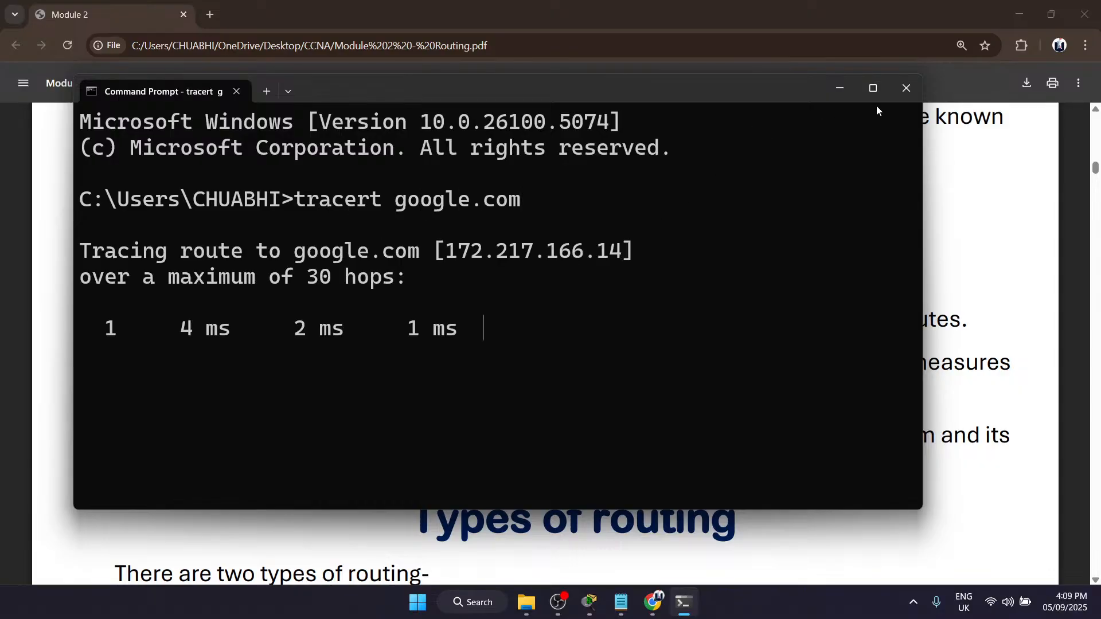
pyautogui.click(872, 89)
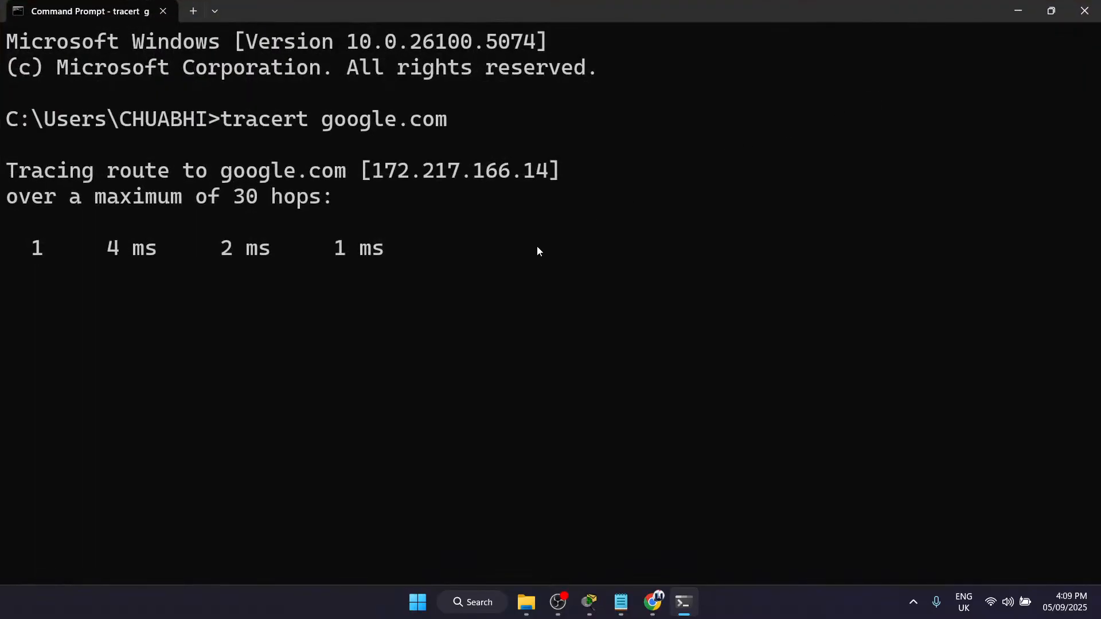
# Step: Highlight the resolved IP address of google.com in the trace header
pyautogui.moveTo(369, 175); pyautogui.dragTo(548, 172)
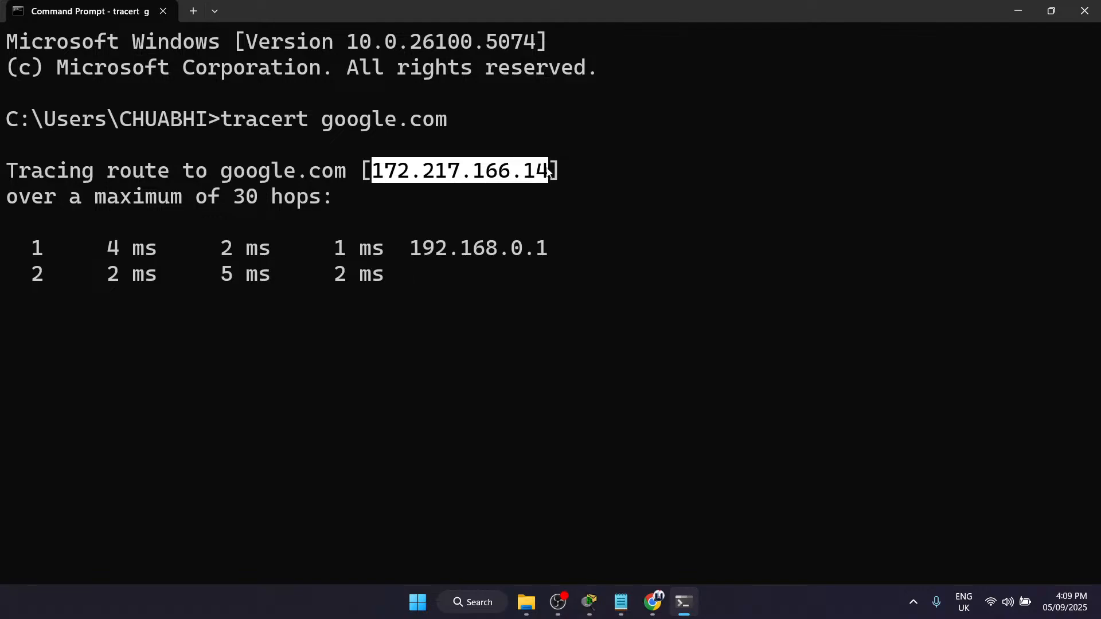
pyautogui.click(374, 166)
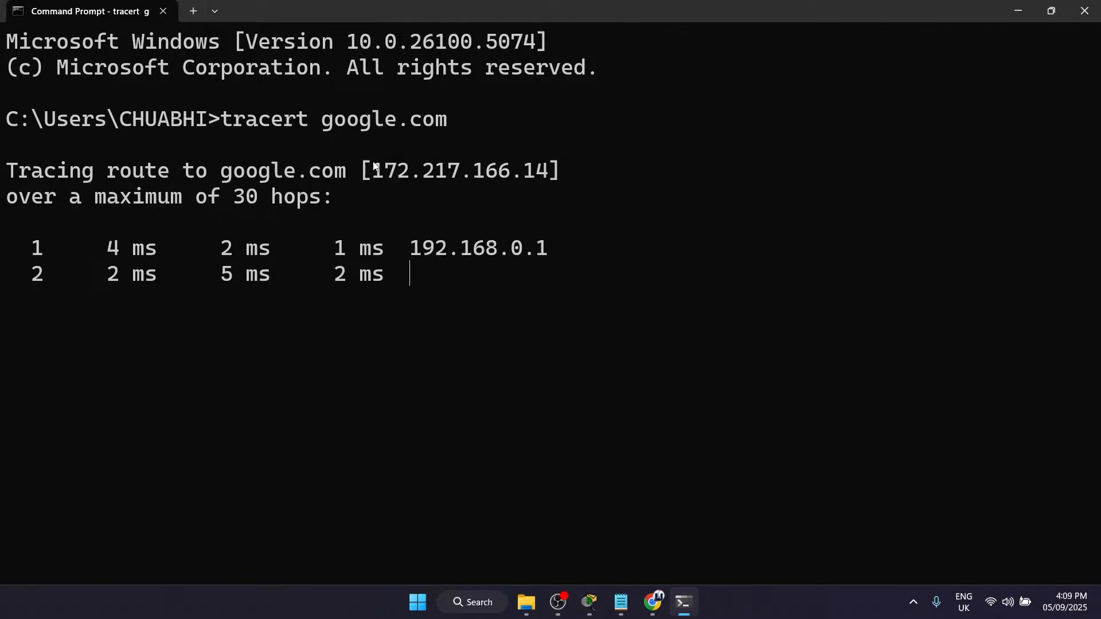
pyautogui.moveTo(374, 171); pyautogui.dragTo(556, 179)
pyautogui.click(554, 177)
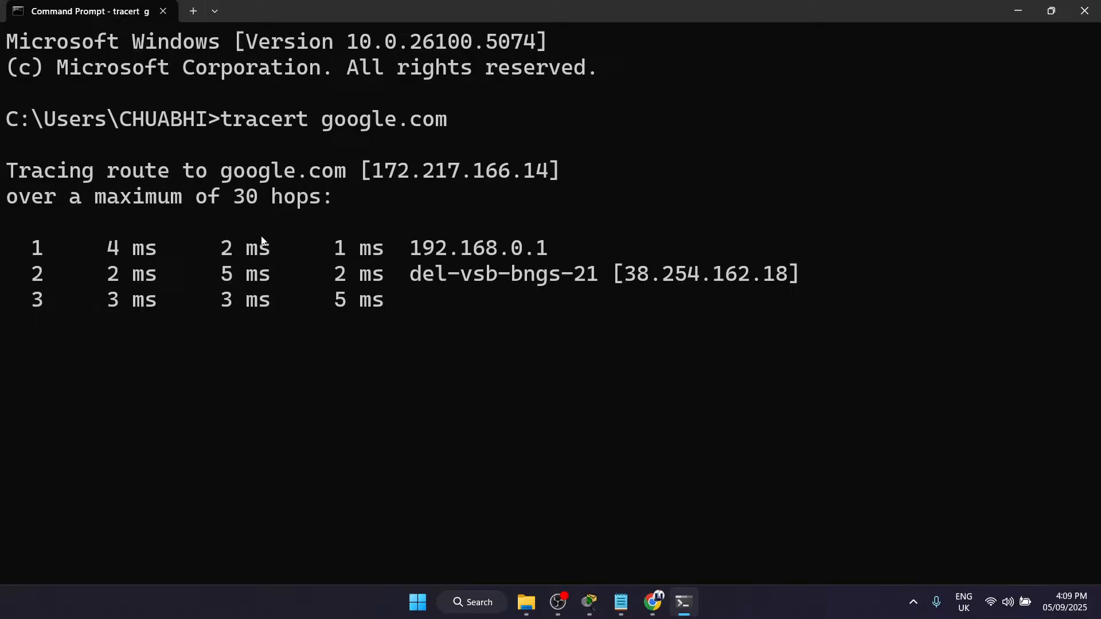
# Step: Highlight the router addresses of hops 1 to 4 in the trace output one after another
pyautogui.moveTo(398, 243); pyautogui.dragTo(558, 250)
pyautogui.click(558, 250)
pyautogui.moveTo(393, 246); pyautogui.dragTo(416, 252)
pyautogui.click(563, 249)
pyautogui.click(416, 253)
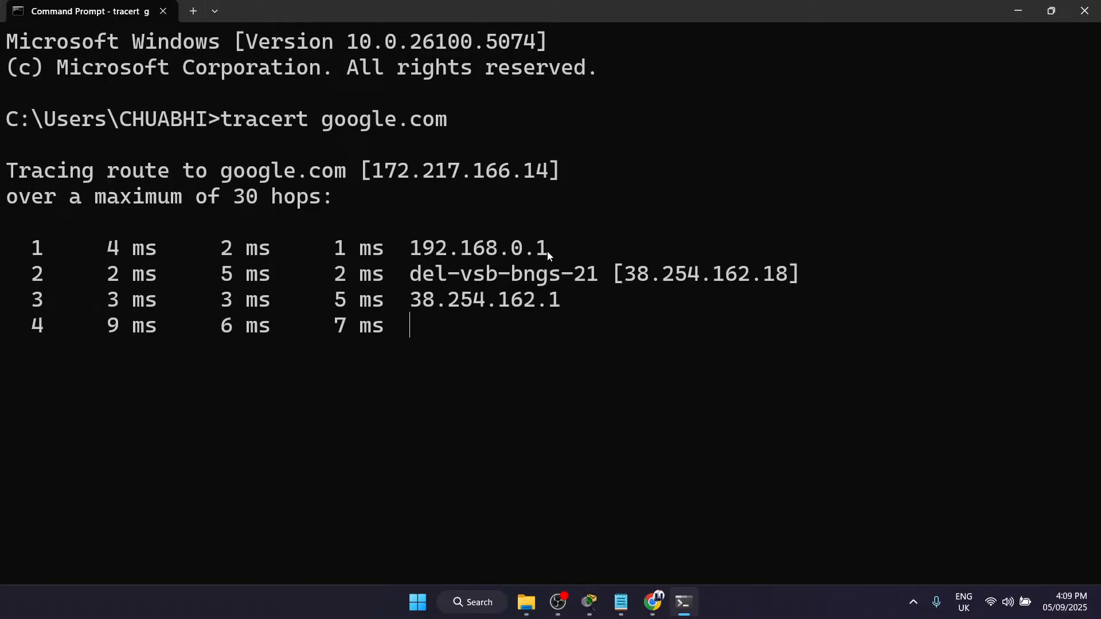
pyautogui.moveTo(407, 277); pyautogui.dragTo(824, 283)
pyautogui.click(824, 283)
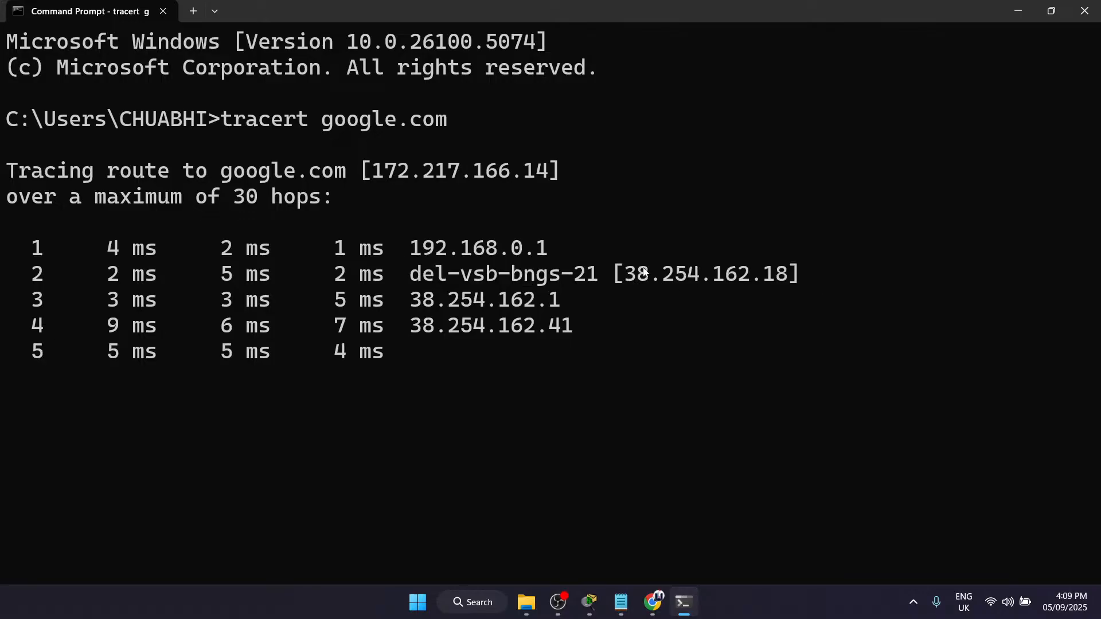
pyautogui.moveTo(390, 311); pyautogui.dragTo(609, 327)
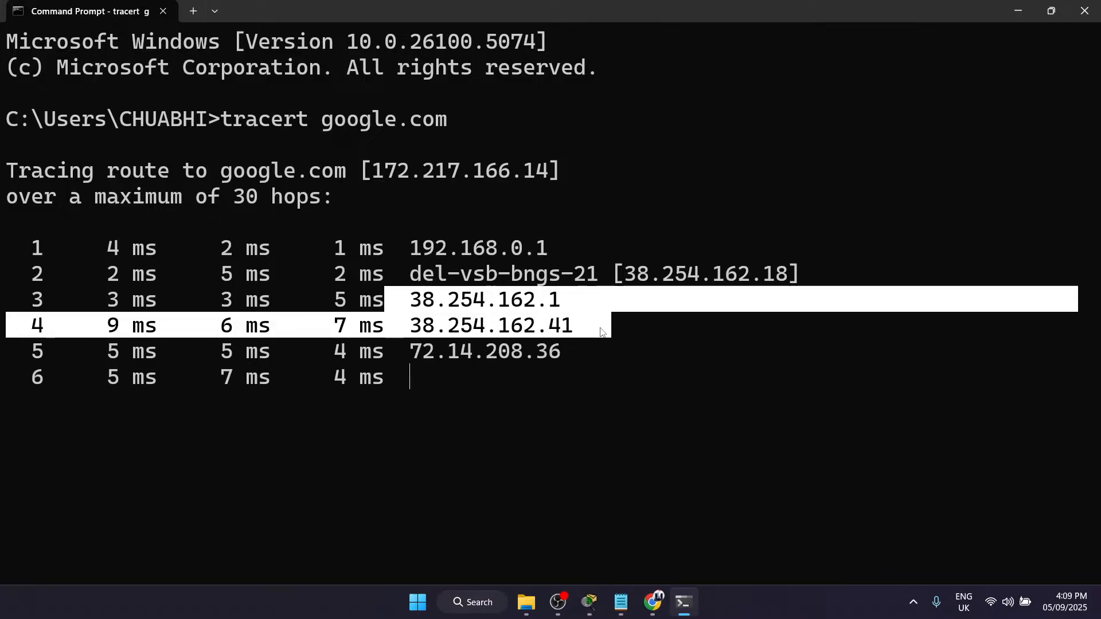
pyautogui.click(460, 160)
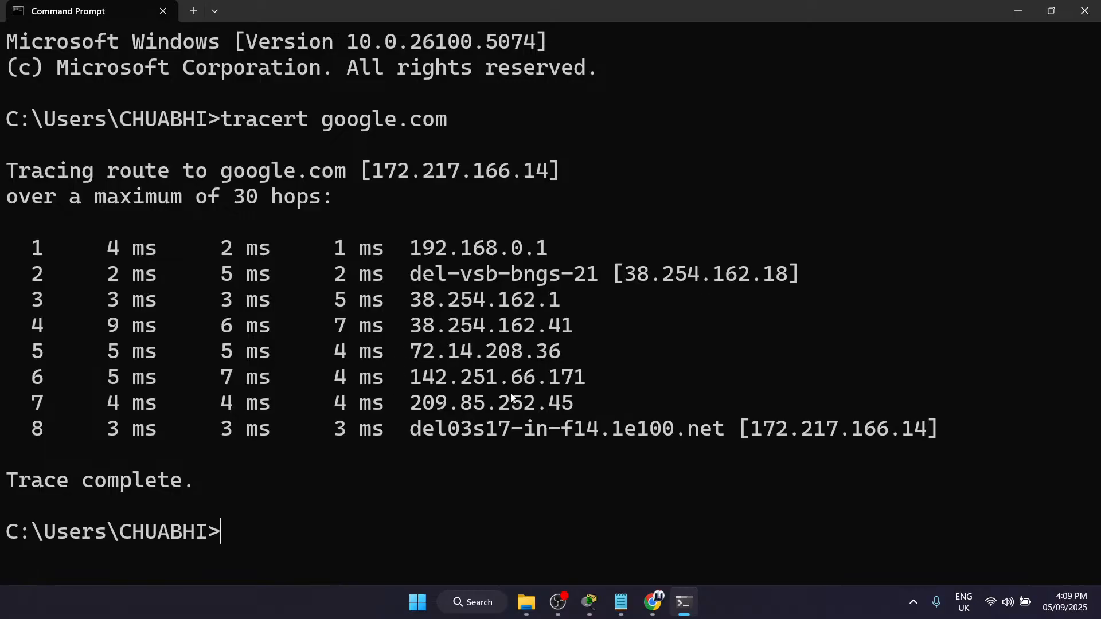
# Step: Compare the final hop's IP address with the destination address in the trace header by highlighting both
pyautogui.moveTo(740, 429); pyautogui.dragTo(933, 432)
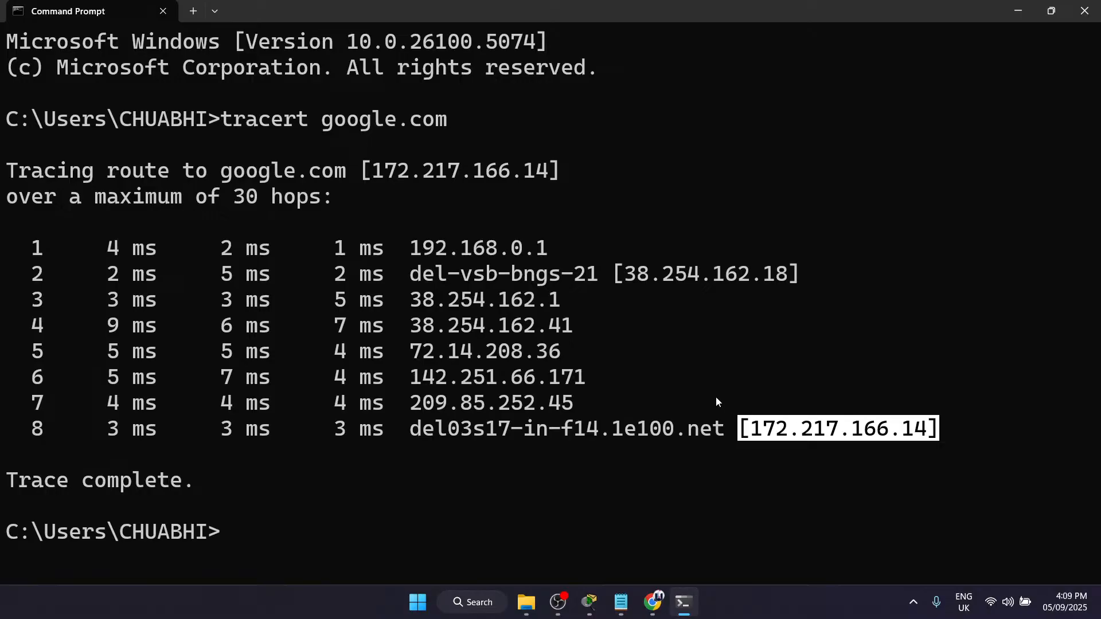
pyautogui.moveTo(412, 179); pyautogui.dragTo(554, 180)
pyautogui.click(550, 180)
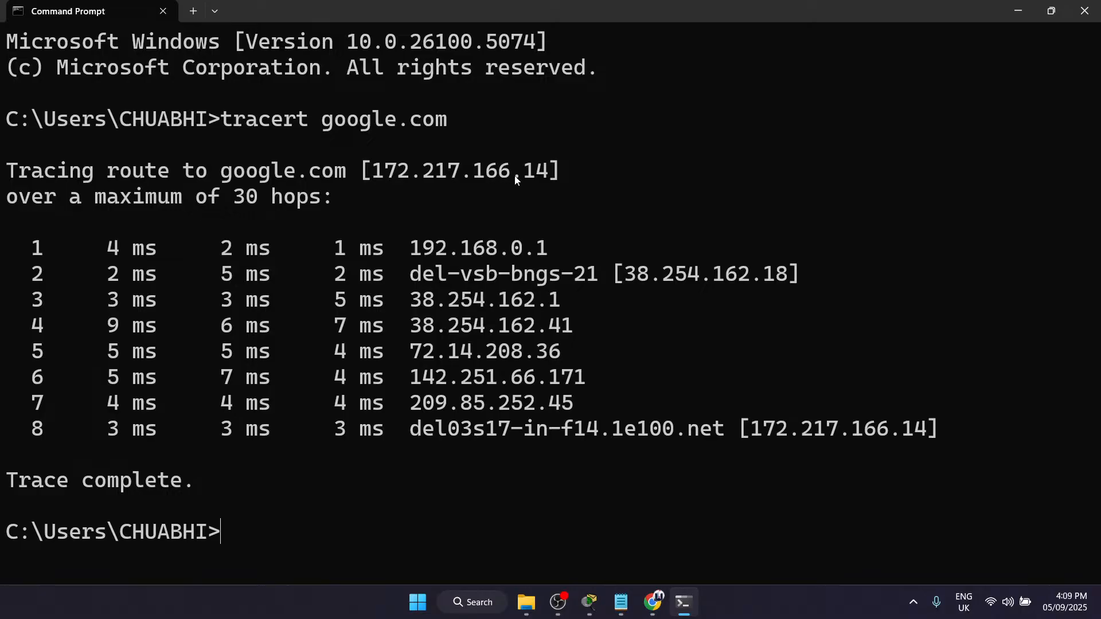
pyautogui.moveTo(699, 427); pyautogui.dragTo(927, 439)
pyautogui.click(926, 444)
# Step: Highlight the complete hop list, minimize Command Prompt, and return to the metrics list in the Module 2 PDF
pyautogui.moveTo(74, 222); pyautogui.dragTo(812, 482)
pyautogui.click(812, 481)
pyautogui.moveTo(14, 202); pyautogui.dragTo(113, 481)
pyautogui.click(112, 481)
pyautogui.click(1019, 10)
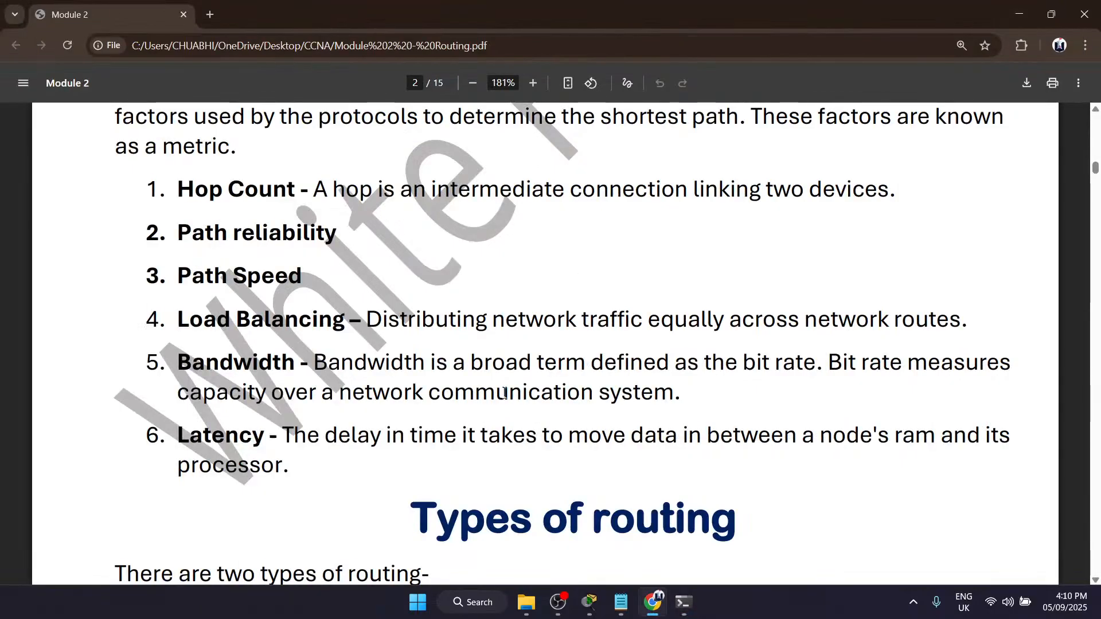
pyautogui.scroll(-1, 504, 394)
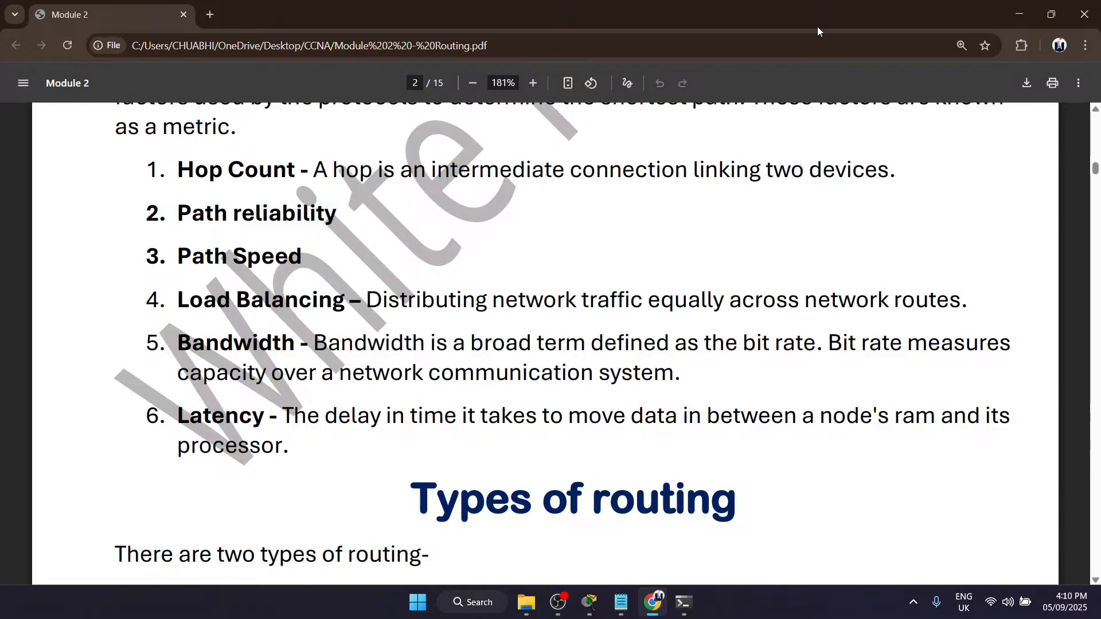
# Step: Switch back to Command Prompt and ping google.com
pyautogui.moveTo(684, 602)
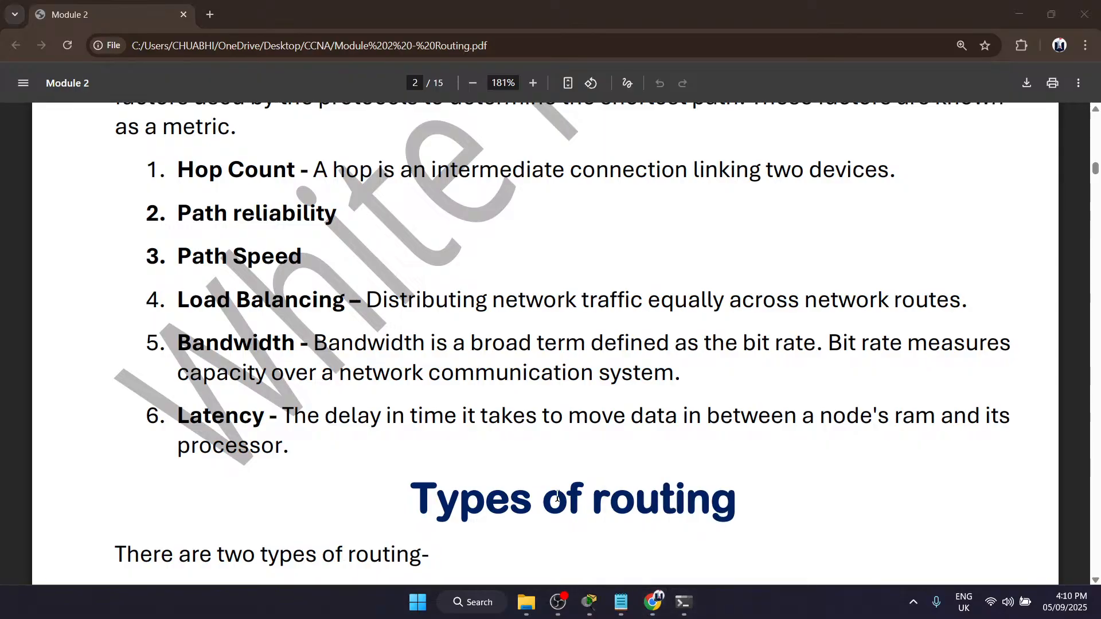
pyautogui.click(683, 602)
pyautogui.write('ping googl')
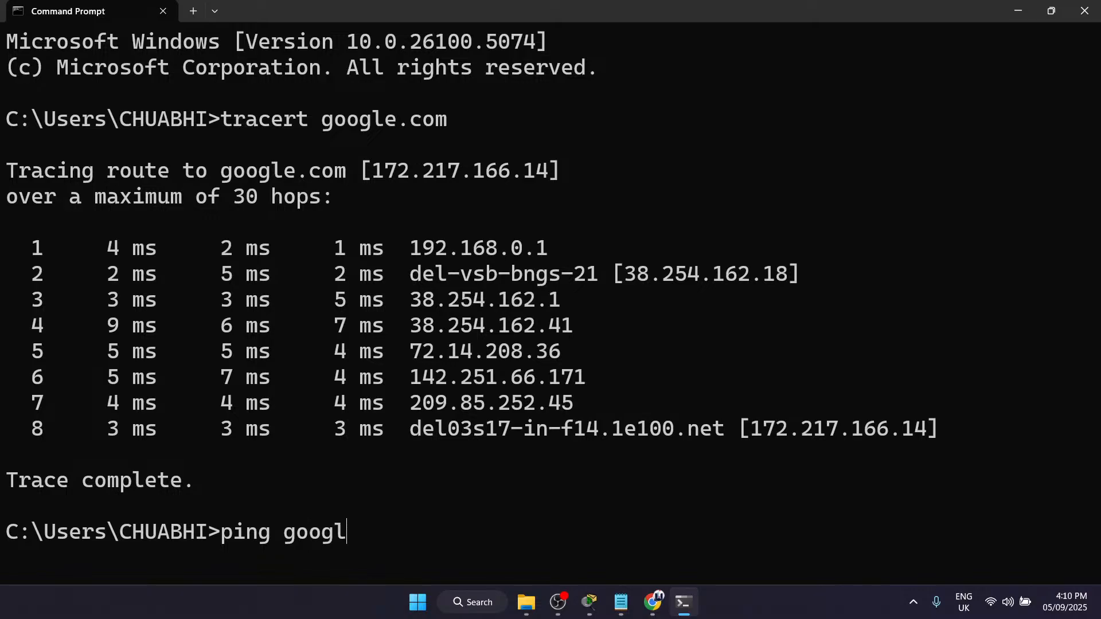
pyautogui.write('e.com')
pyautogui.press('Return')
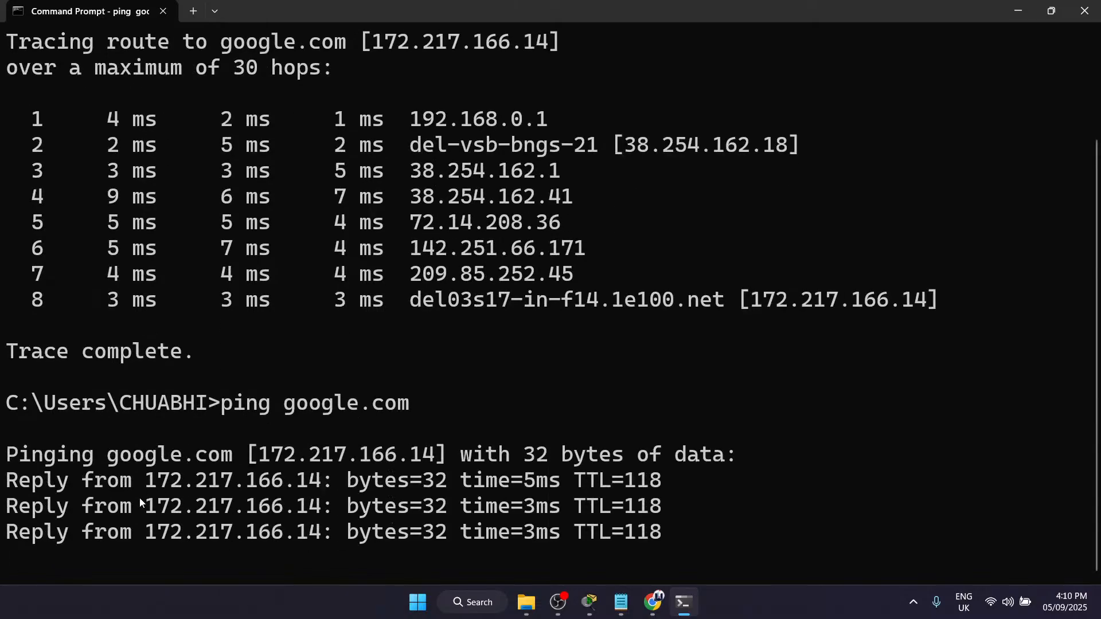
# Step: Highlight the sent, received and lost packet figures in the ping statistics
pyautogui.moveTo(138, 456); pyautogui.dragTo(727, 454)
pyautogui.click(319, 463)
pyautogui.click(483, 458)
pyautogui.click(727, 454)
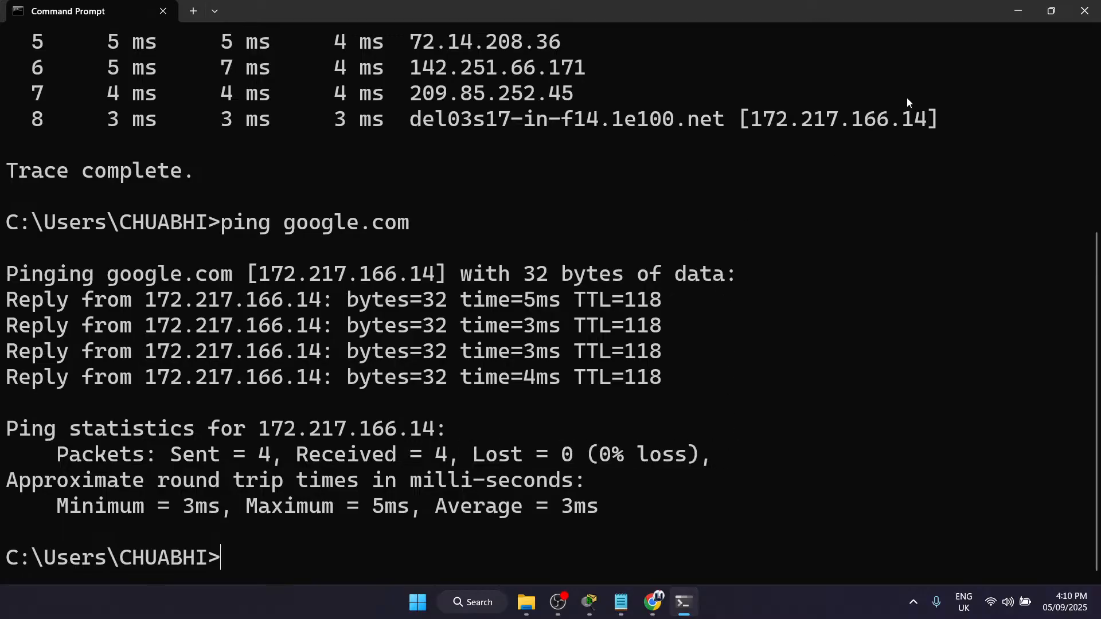
pyautogui.moveTo(449, 453); pyautogui.dragTo(713, 453)
pyautogui.click(752, 446)
# Step: Return to the Module 2 PDF and highlight the Path reliability and Path Speed metrics
pyautogui.click(1018, 11)
pyautogui.moveTo(163, 216); pyautogui.dragTo(322, 222)
pyautogui.click(318, 225)
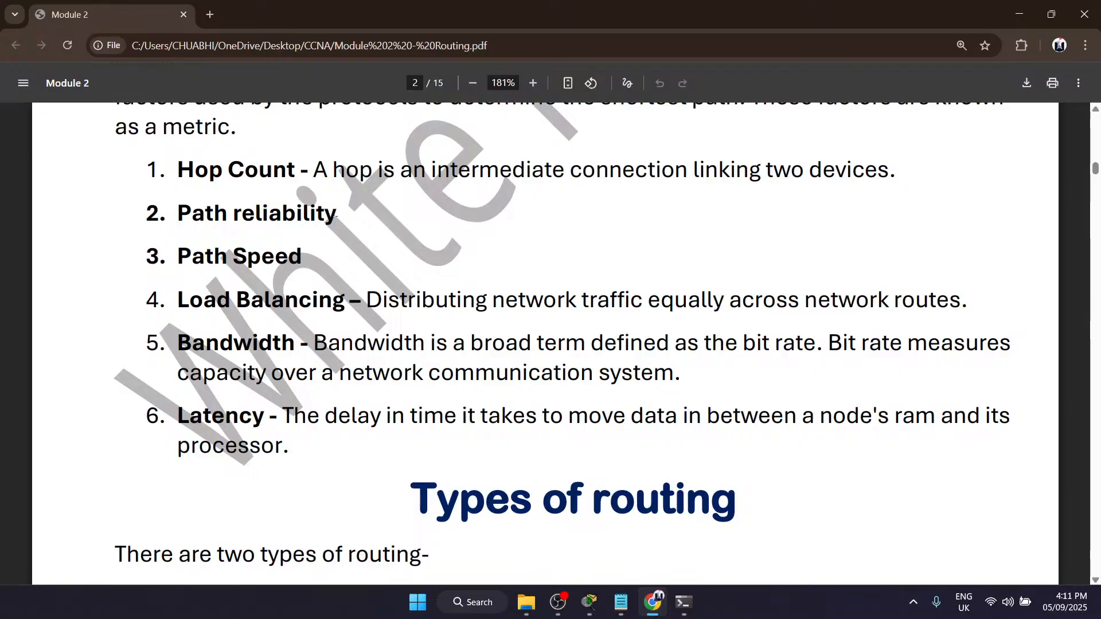
pyautogui.moveTo(346, 214); pyautogui.dragTo(195, 217)
pyautogui.click(195, 217)
pyautogui.scroll(-1, 302, 225)
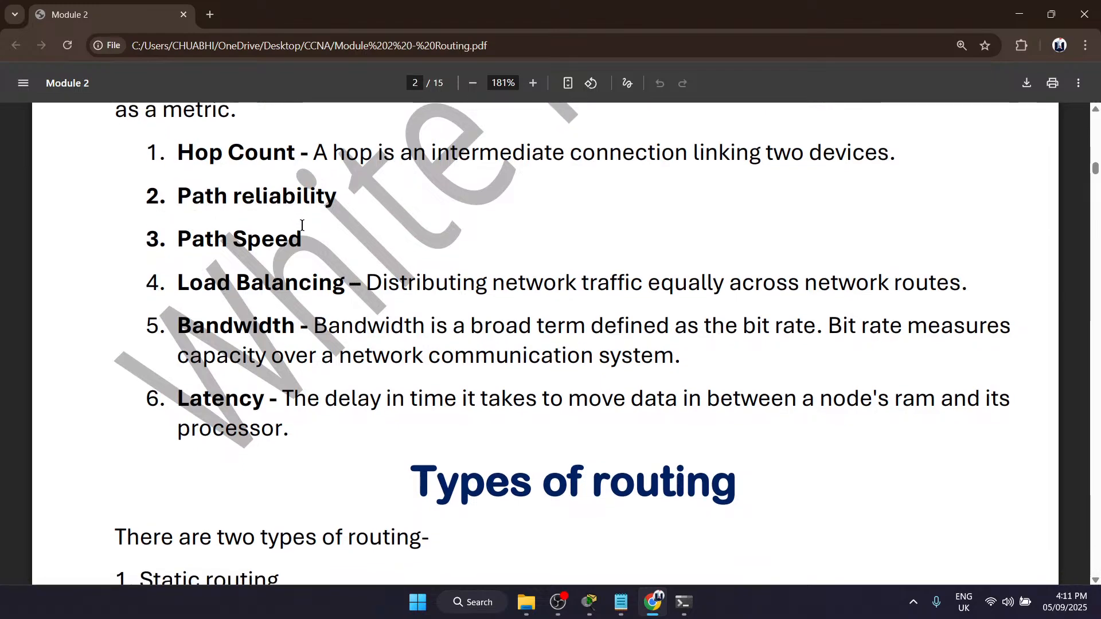
pyautogui.moveTo(302, 225); pyautogui.dragTo(130, 224)
pyautogui.click(130, 223)
# Step: Switch to Packet Tracer and place a note reading 100mbps above the link between Router3 and Router4
pyautogui.moveTo(619, 602)
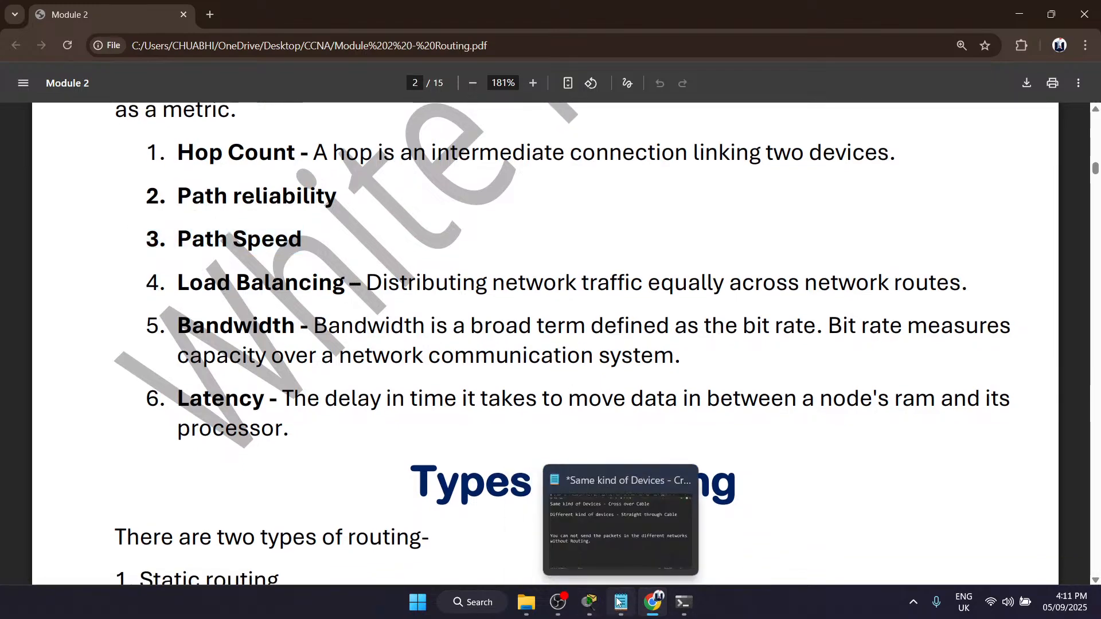
pyautogui.click(589, 603)
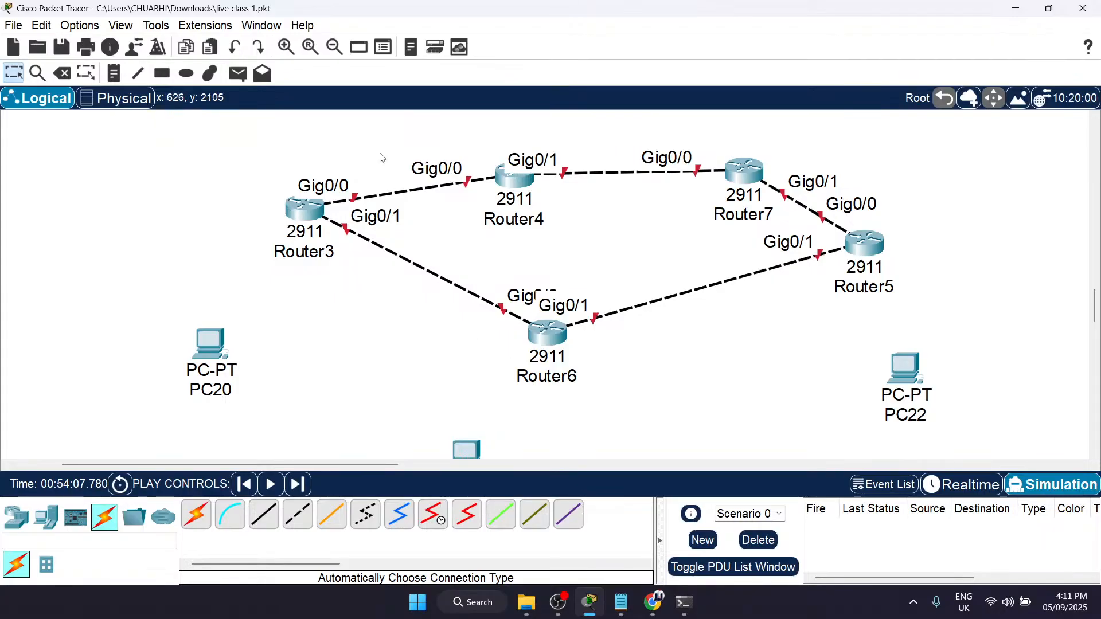
pyautogui.press('n')
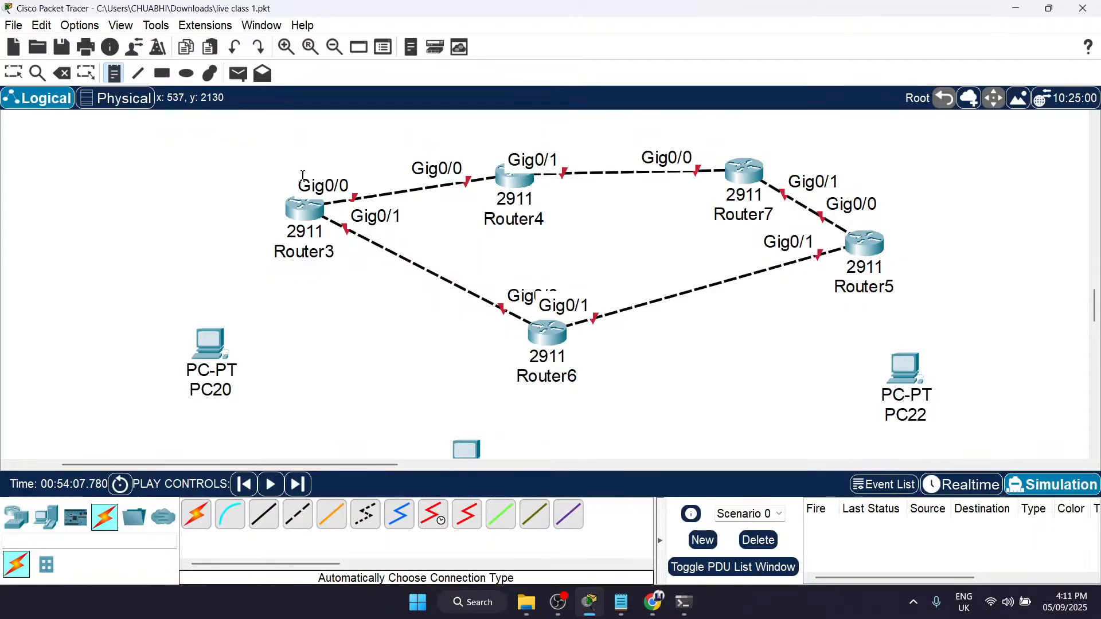
pyautogui.click(326, 143)
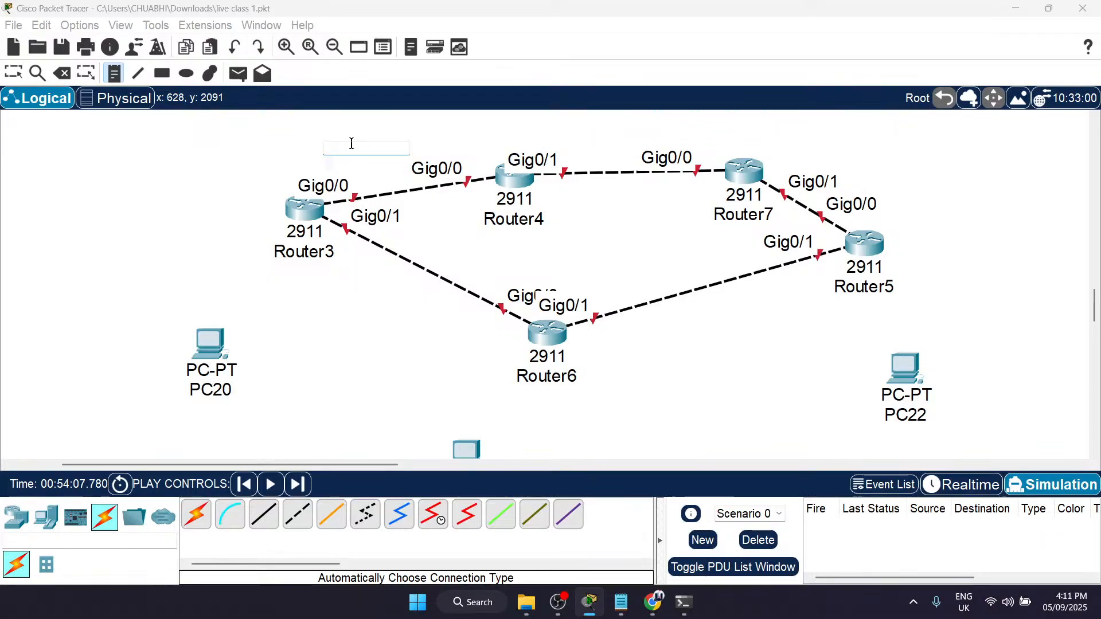
pyautogui.write('100mbps')
# Step: Add a 10mbps note below the Router3–Router6 link, and reposition both speed notes clear of their links
pyautogui.click(372, 279)
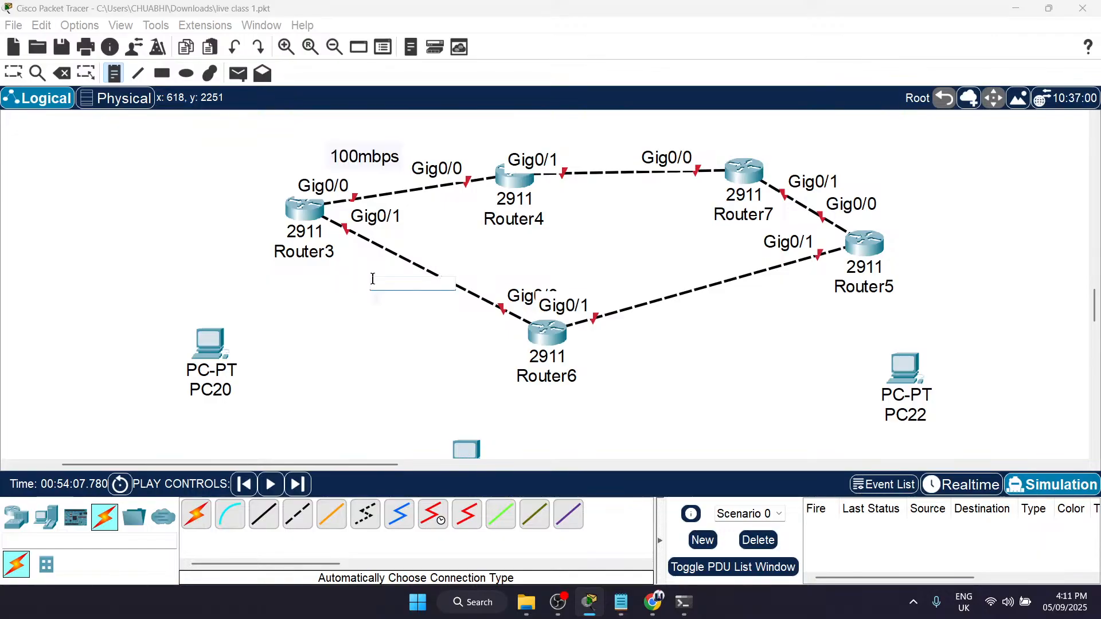
pyautogui.write('100')
pyautogui.press('BackSpace')
pyautogui.write('b')
pyautogui.write('mbps')
pyautogui.press('Escape')
pyautogui.moveTo(414, 295); pyautogui.dragTo(397, 297)
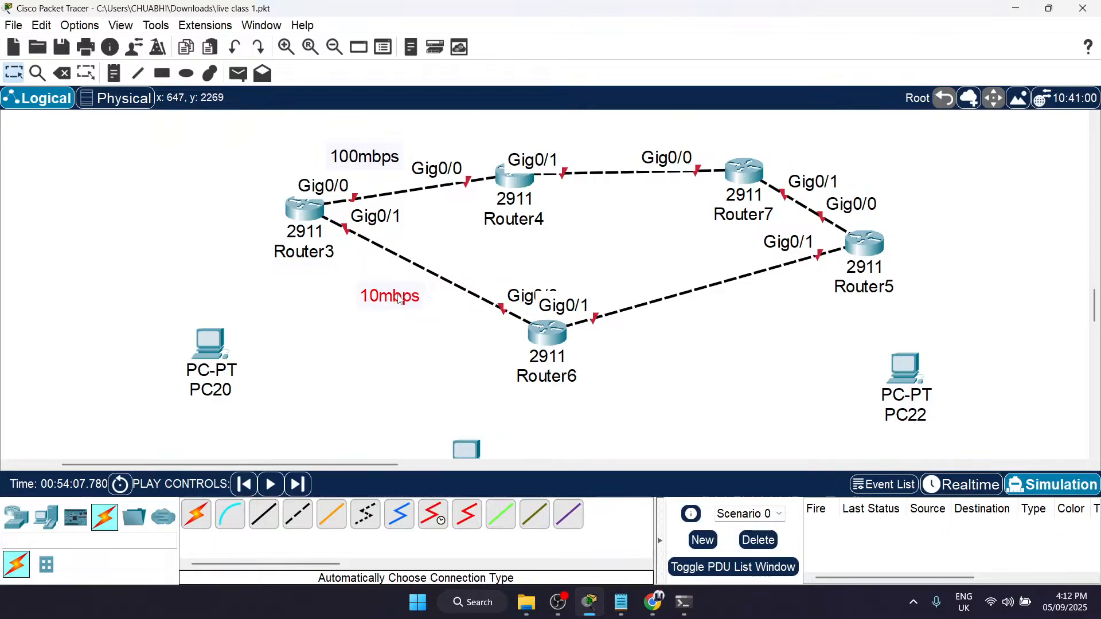
pyautogui.moveTo(352, 154); pyautogui.dragTo(366, 131)
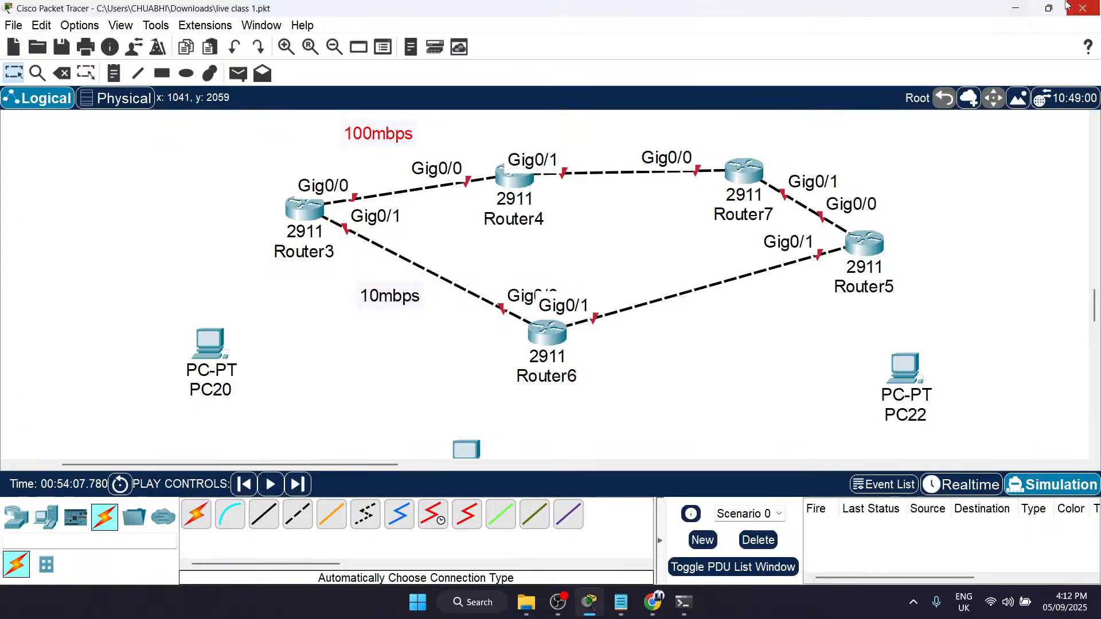
# Step: Minimize Packet Tracer and highlight the Path Speed metric in the Module 2 PDF
pyautogui.click(1018, 8)
pyautogui.scroll(1, 179, 250)
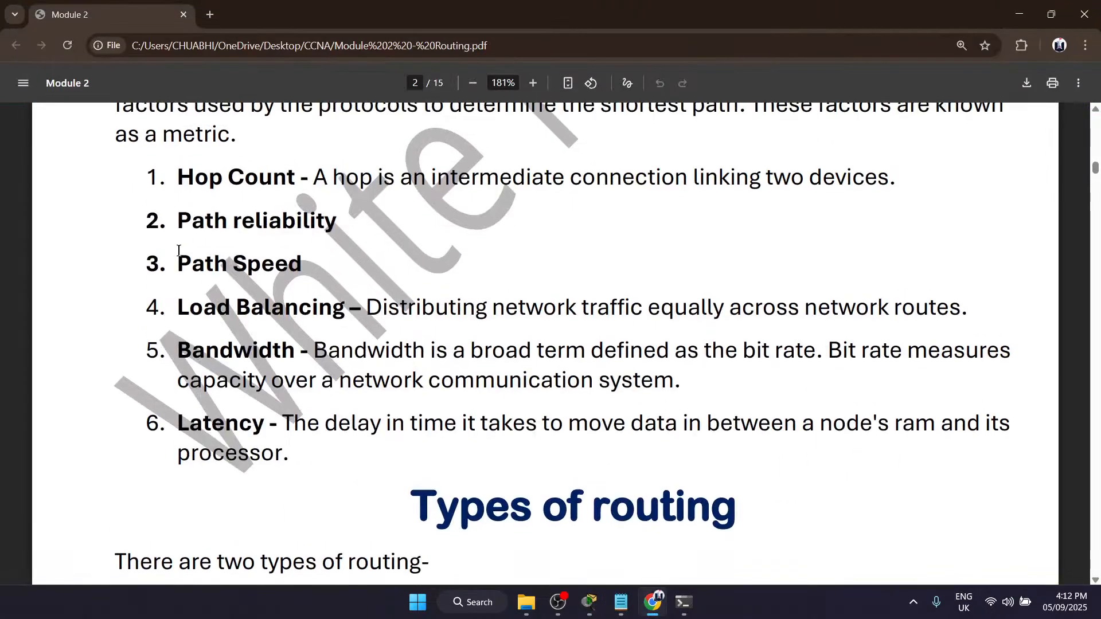
pyautogui.moveTo(173, 264)
pyautogui.mouseDown()
pyautogui.moveTo(323, 263)
pyautogui.moveTo(175, 265)
pyautogui.mouseUp()
pyautogui.click(324, 264)
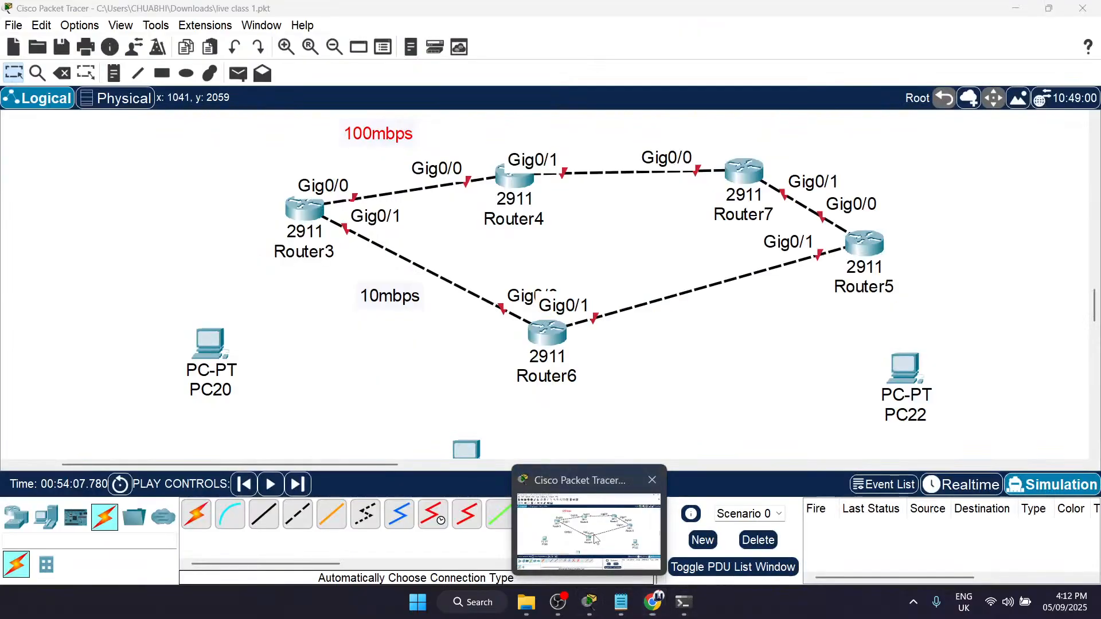
# Step: Look at the labelled topology in Packet Tracer, then return to the PDF and highlight the Load Balancing metric
pyautogui.click(582, 525)
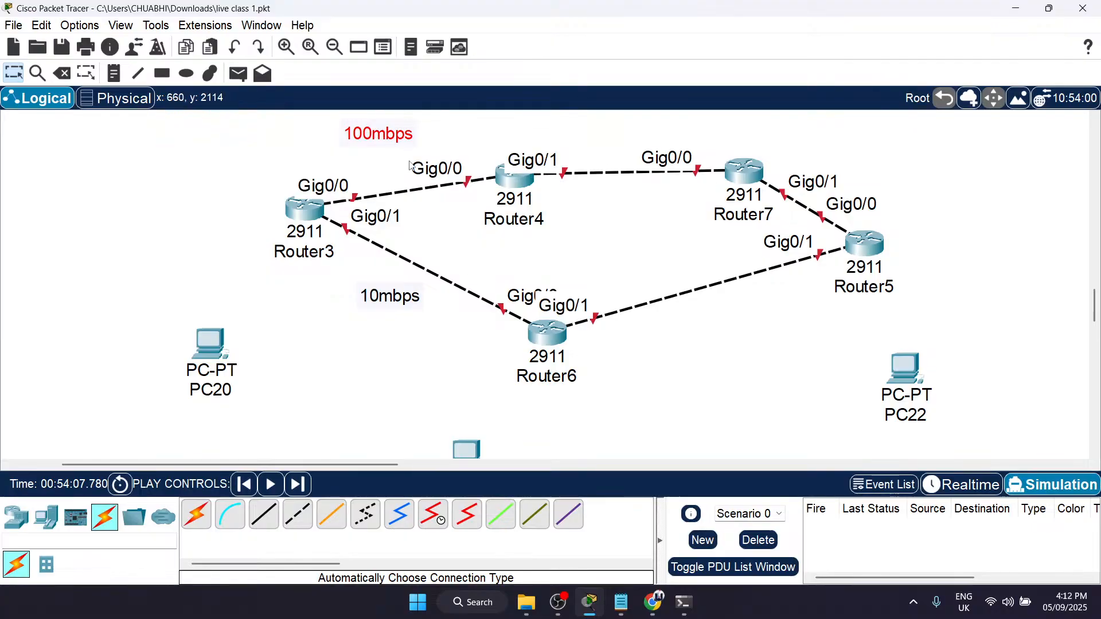
pyautogui.click(1014, 10)
pyautogui.click(256, 203)
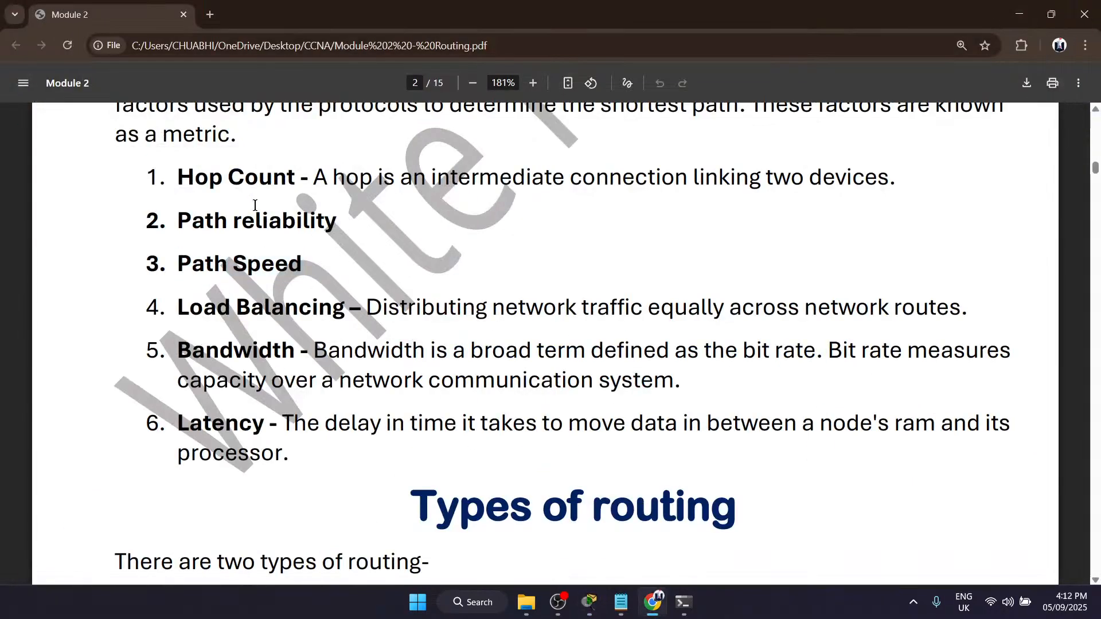
pyautogui.scroll(-1, 329, 280)
pyautogui.moveTo(150, 274); pyautogui.dragTo(346, 280)
pyautogui.click(373, 282)
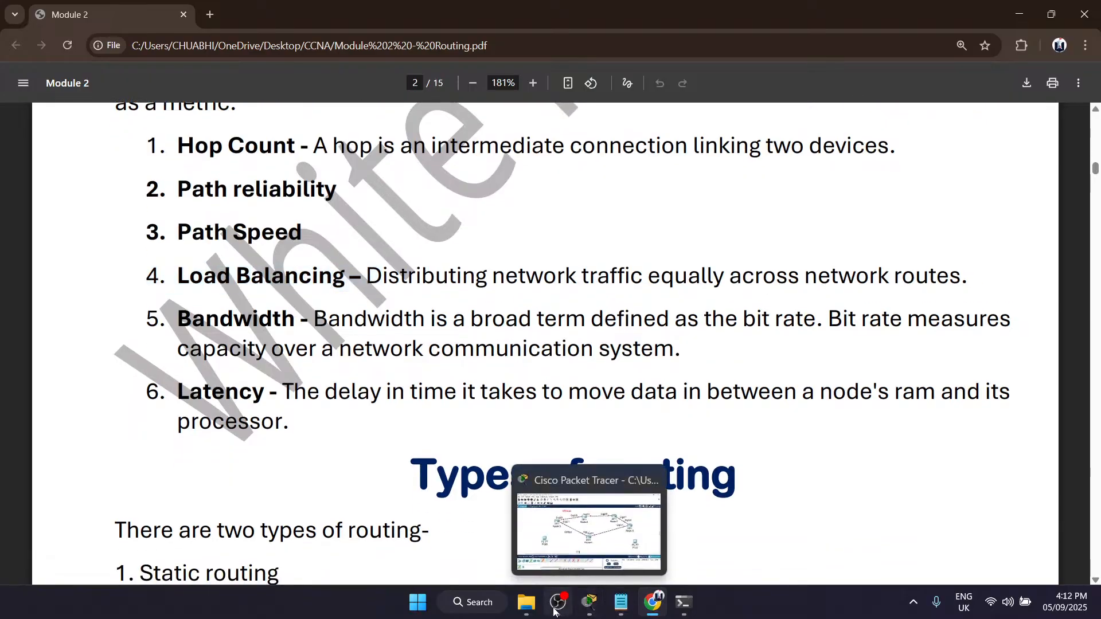
# Step: Switch to Packet Tracer, change the 100mbps note to read 10mbps, and move it closer to the Router3–Router4 link
pyautogui.moveTo(590, 603)
pyautogui.click(589, 530)
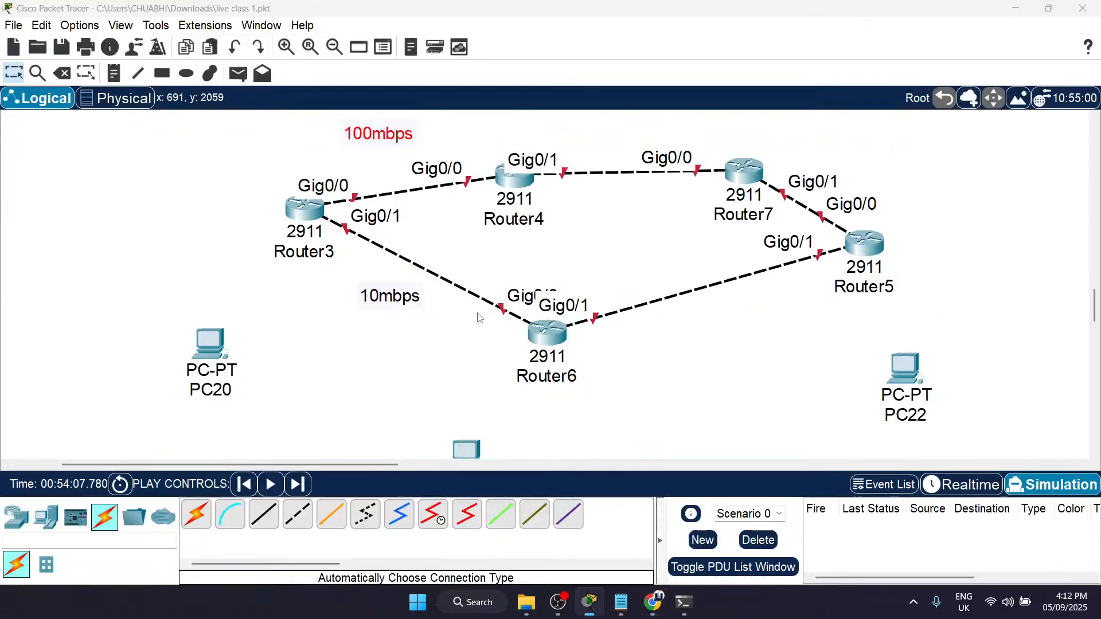
pyautogui.doubleClick(378, 131)
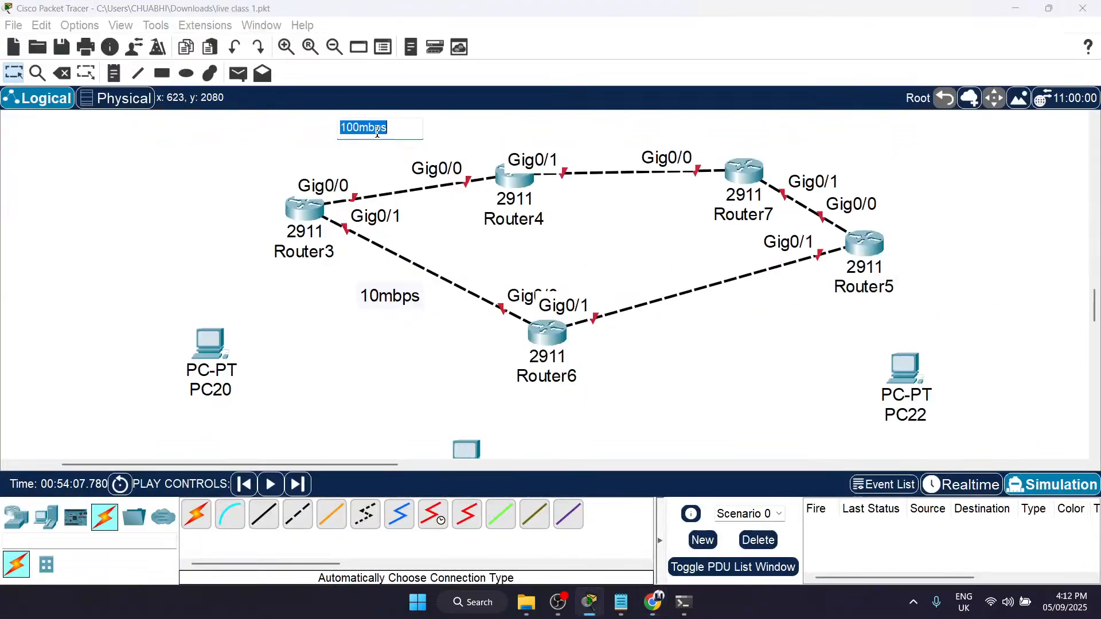
pyautogui.click(359, 124)
pyautogui.press('BackSpace')
pyautogui.click(246, 227)
pyautogui.moveTo(380, 137); pyautogui.dragTo(403, 147)
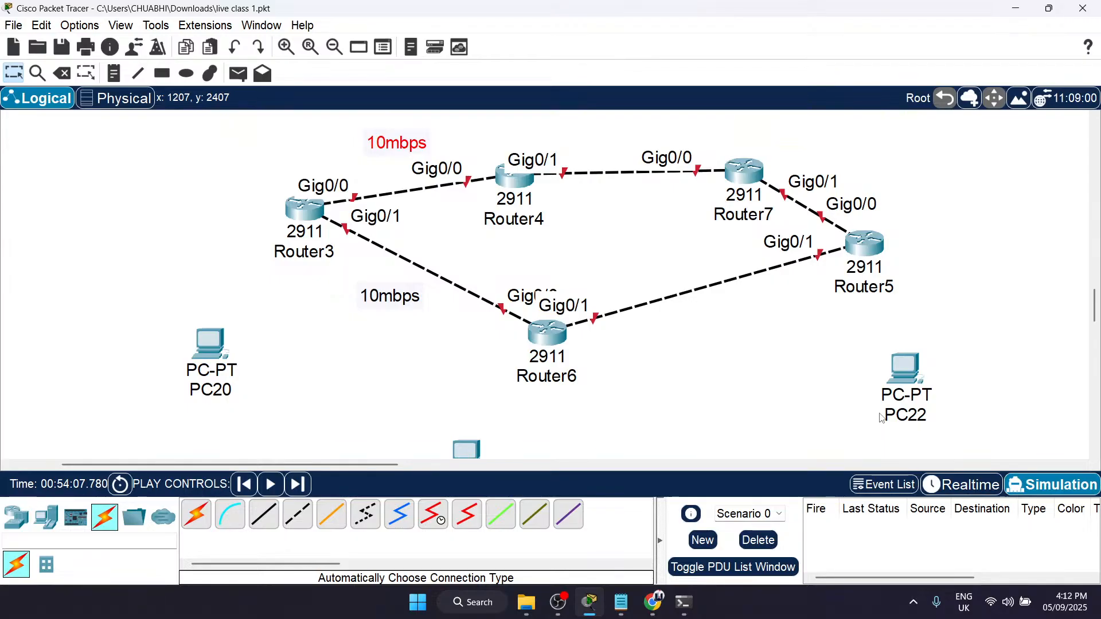
# Step: Minimize Packet Tracer and highlight the Load Balancing metric's definition in the Module 2 PDF
pyautogui.moveTo(883, 418)
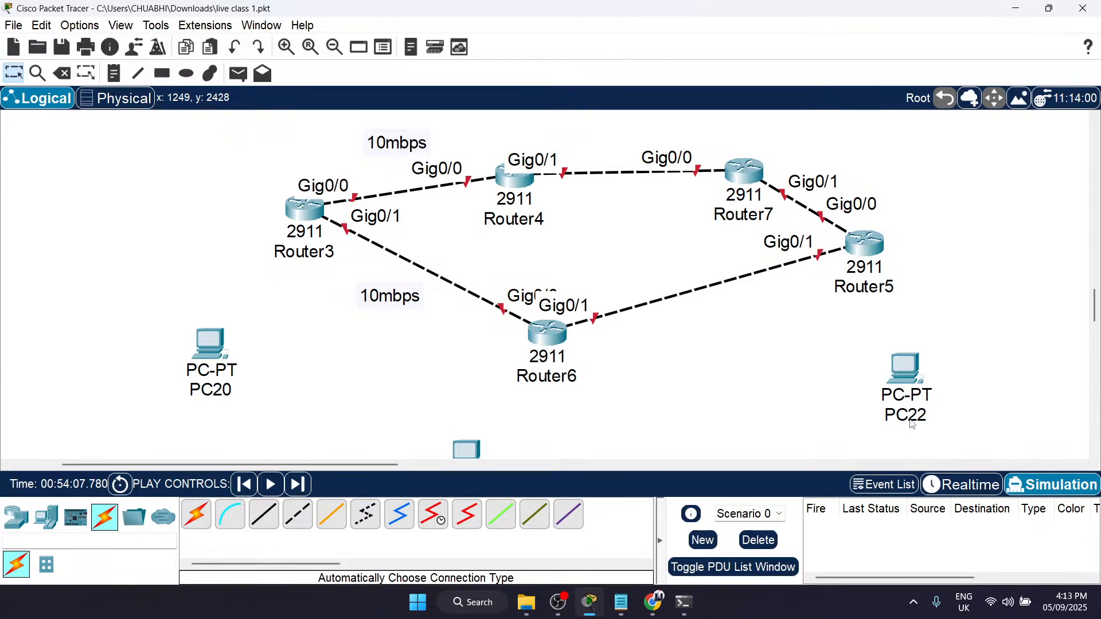
pyautogui.press('n')
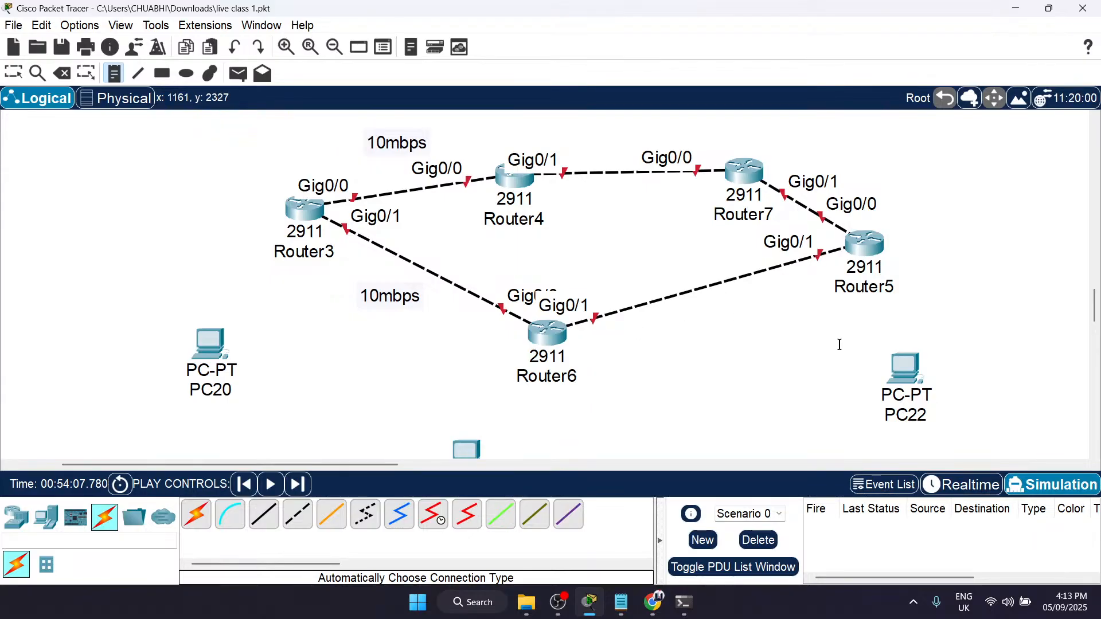
pyautogui.scroll(2, 840, 345)
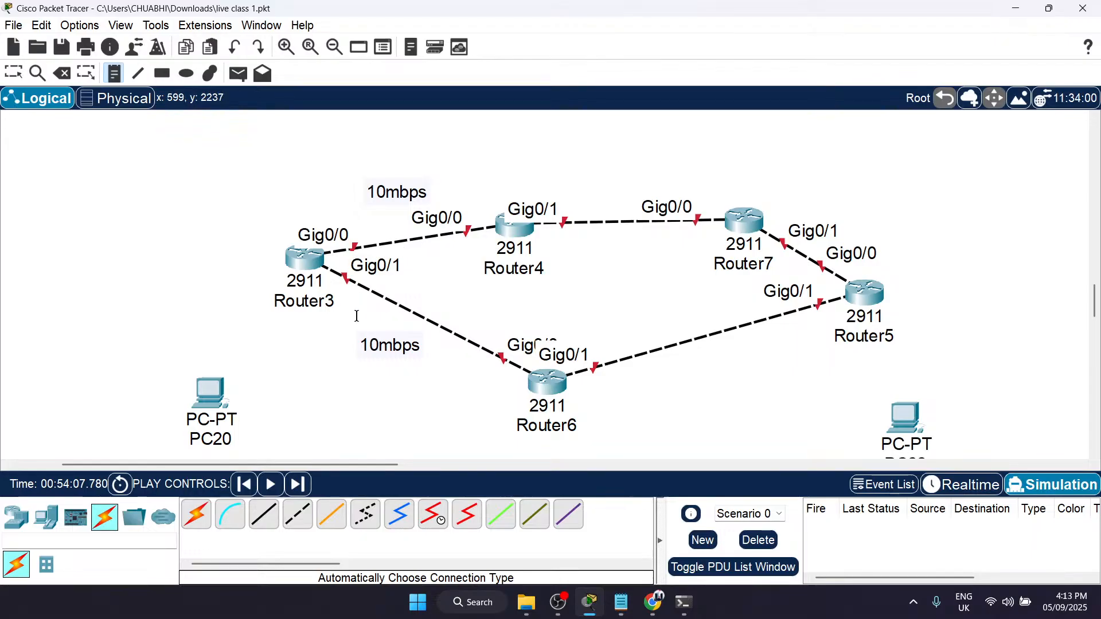
pyautogui.click(1010, 6)
pyautogui.scroll(-1, 237, 273)
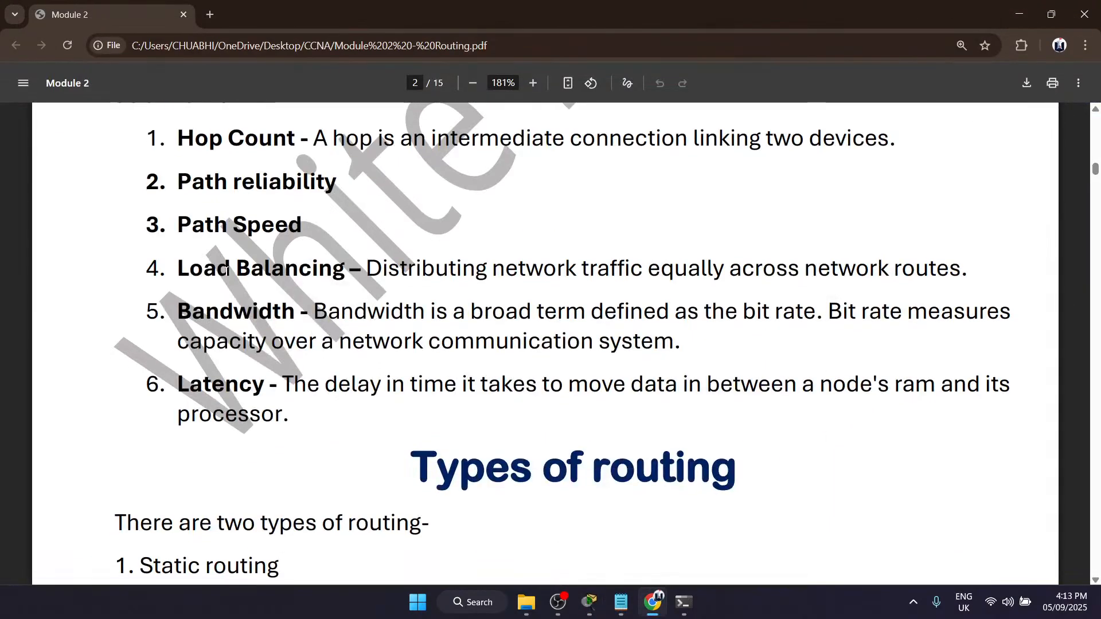
pyautogui.moveTo(333, 271); pyautogui.dragTo(635, 281)
pyautogui.click(635, 282)
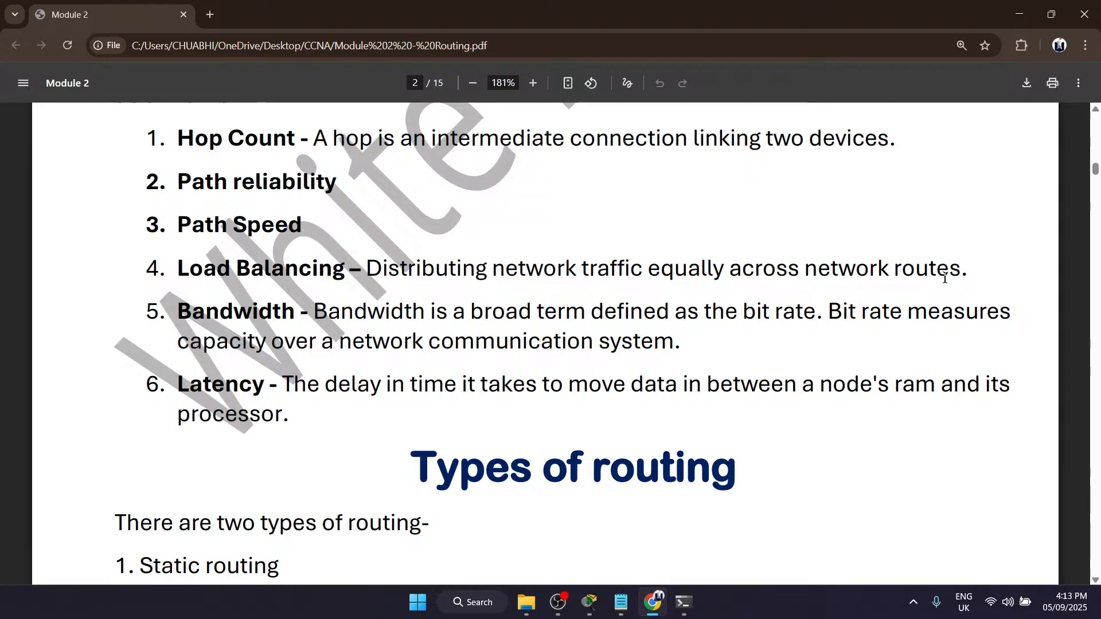
# Step: Highlight the Bandwidth and Path Speed metrics in the PDF, along with the Bandwidth definition
pyautogui.moveTo(177, 312); pyautogui.dragTo(307, 317)
pyautogui.click(304, 318)
pyautogui.moveTo(173, 221); pyautogui.dragTo(321, 227)
pyautogui.click(323, 227)
pyautogui.moveTo(356, 327); pyautogui.dragTo(853, 313)
pyautogui.click(759, 319)
pyautogui.click(852, 313)
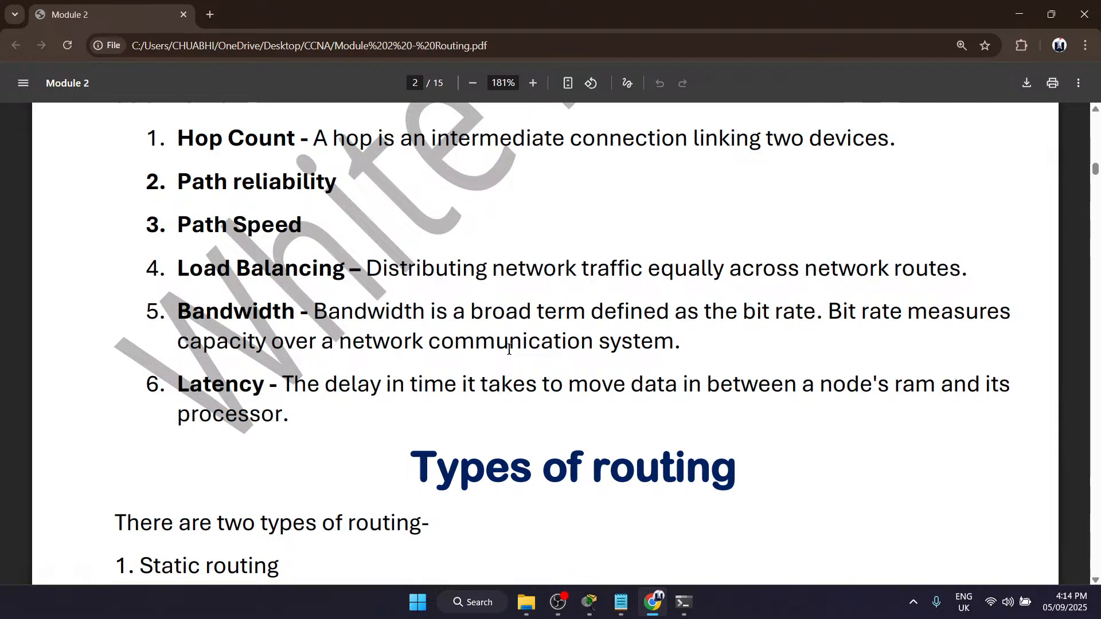
# Step: Switch to Packet Tracer and examine the two 10mbps links leaving Router3
pyautogui.click(1019, 14)
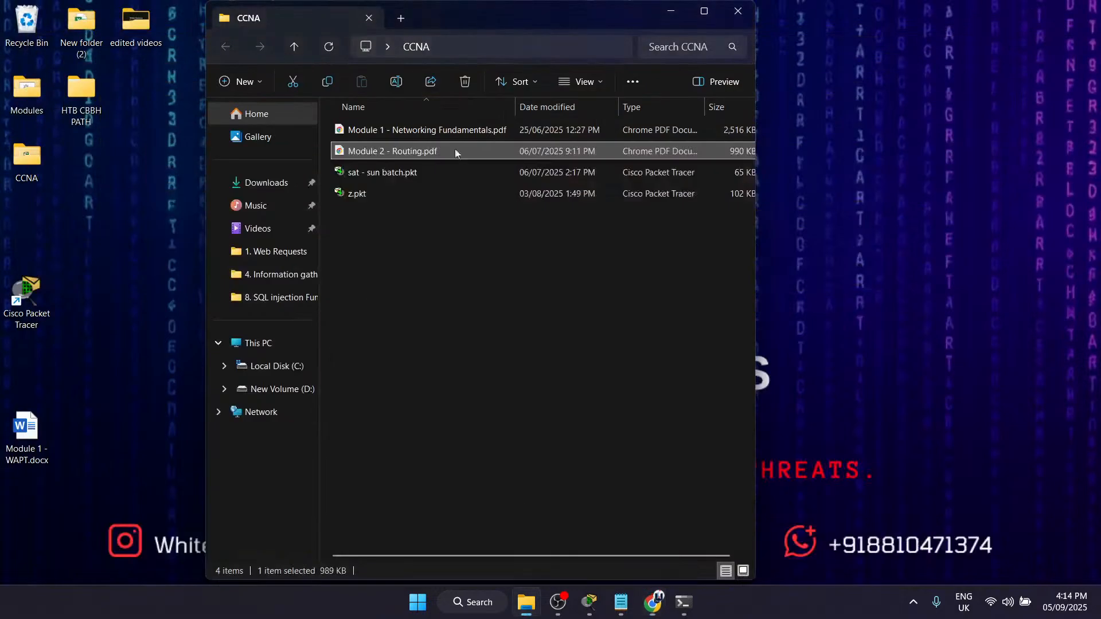
pyautogui.moveTo(652, 602)
pyautogui.click(652, 526)
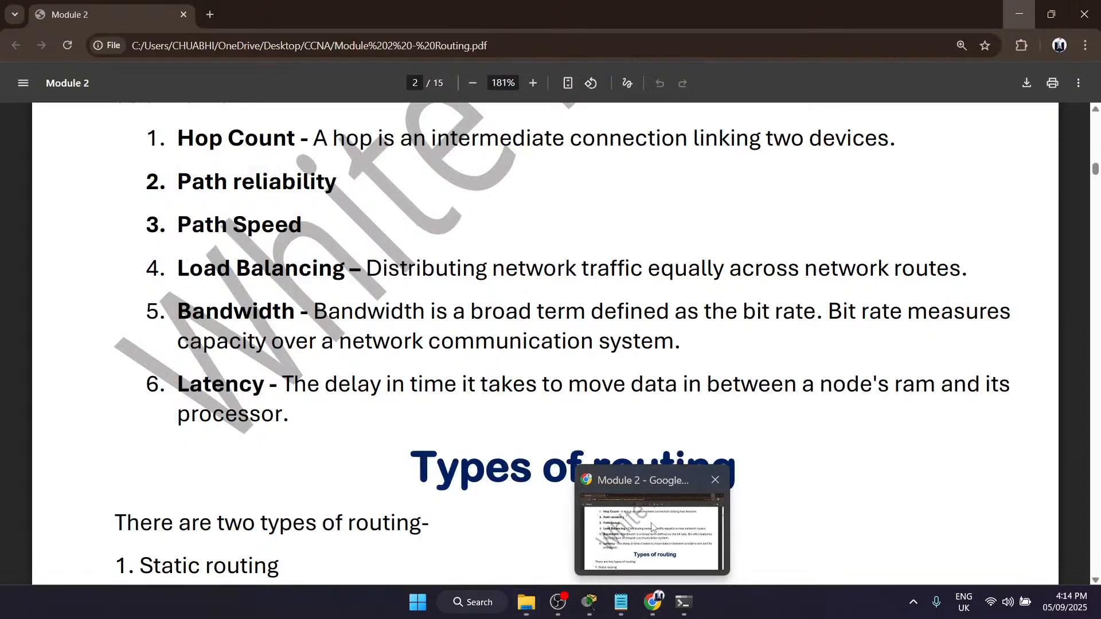
pyautogui.moveTo(590, 604)
pyautogui.click(593, 525)
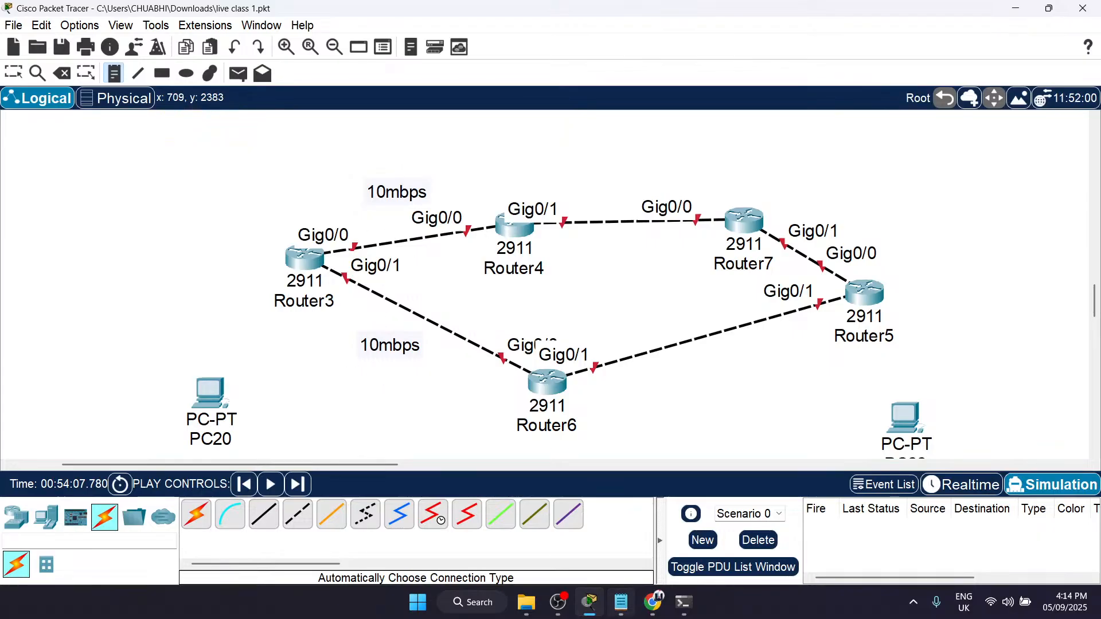
pyautogui.moveTo(563, 615)
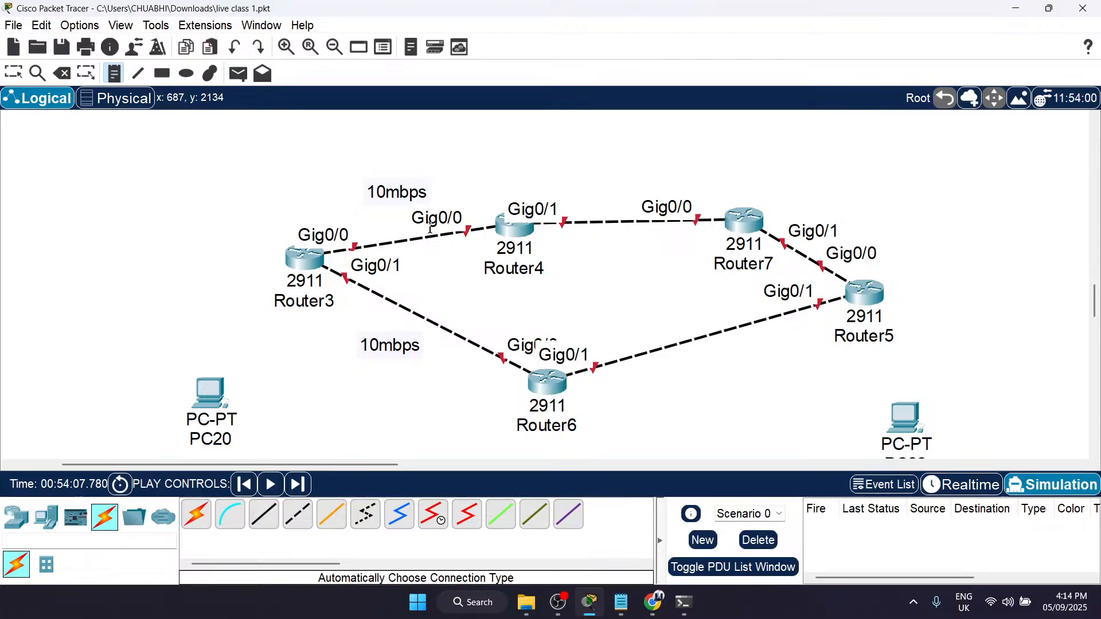
pyautogui.moveTo(662, 599)
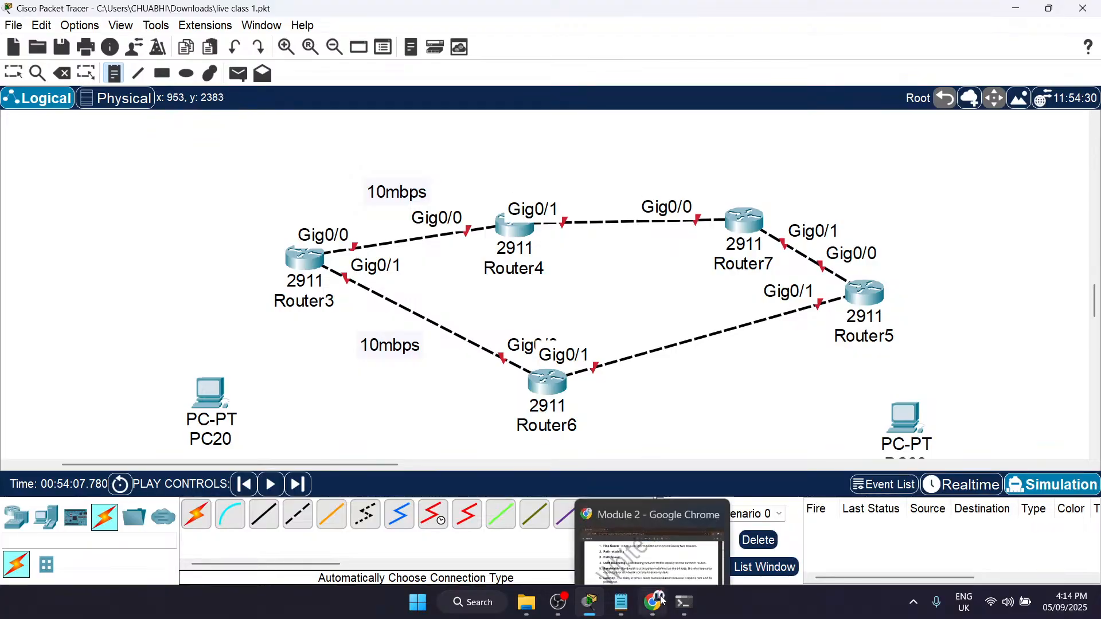
# Step: Return to the Module 2 PDF and highlight the Latency metric
pyautogui.click(635, 555)
pyautogui.moveTo(181, 388)
pyautogui.mouseDown()
pyautogui.moveTo(292, 387)
pyautogui.moveTo(174, 376)
pyautogui.mouseUp()
pyautogui.click(285, 384)
pyautogui.click(248, 385)
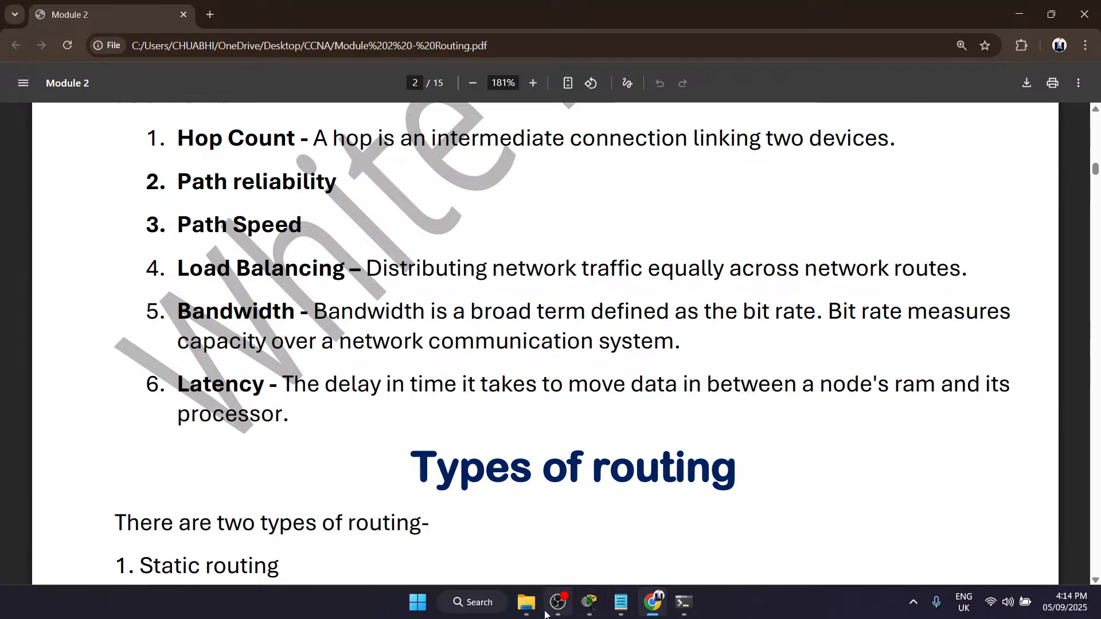
# Step: Switch to Packet Tracer, add a note reading 1 sec at Router3, and position it above and clear of the router's labels
pyautogui.click(590, 605)
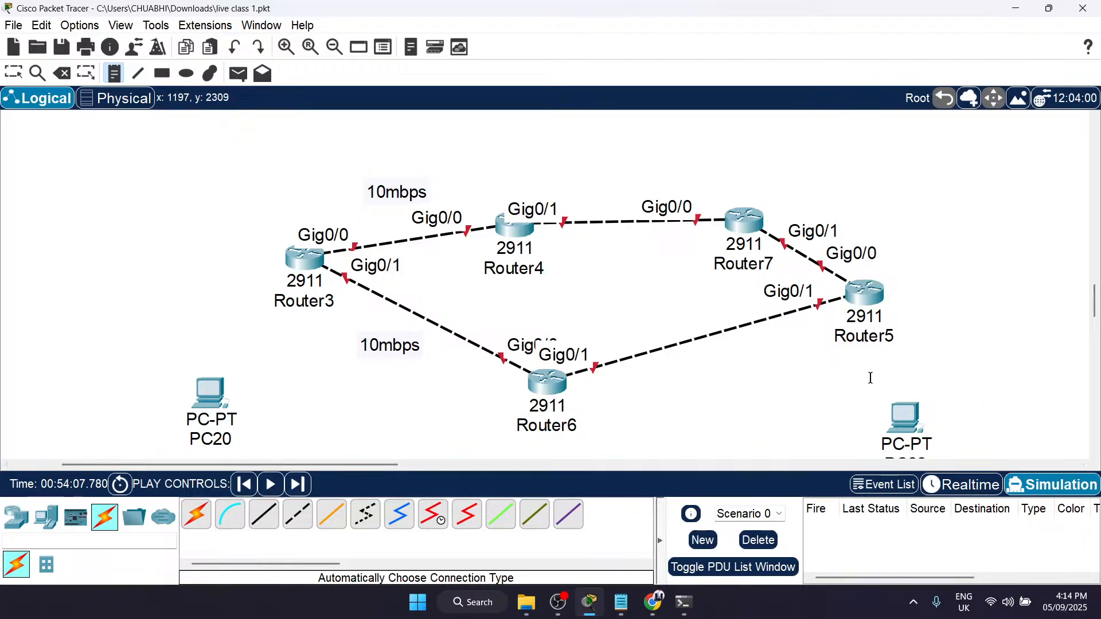
pyautogui.scroll(-1, 870, 376)
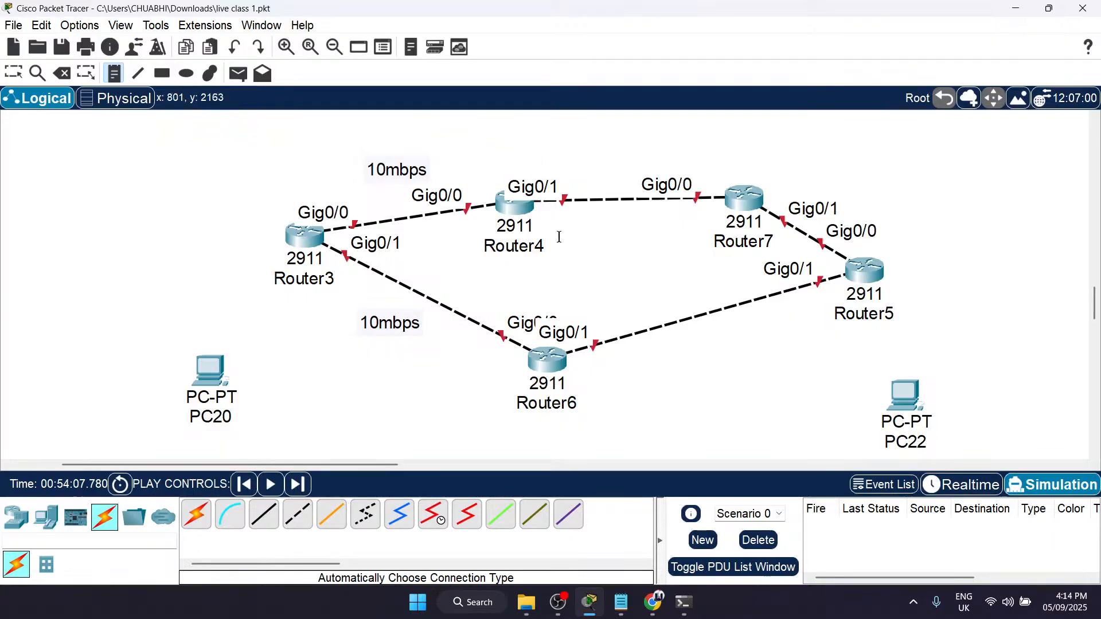
pyautogui.moveTo(757, 210)
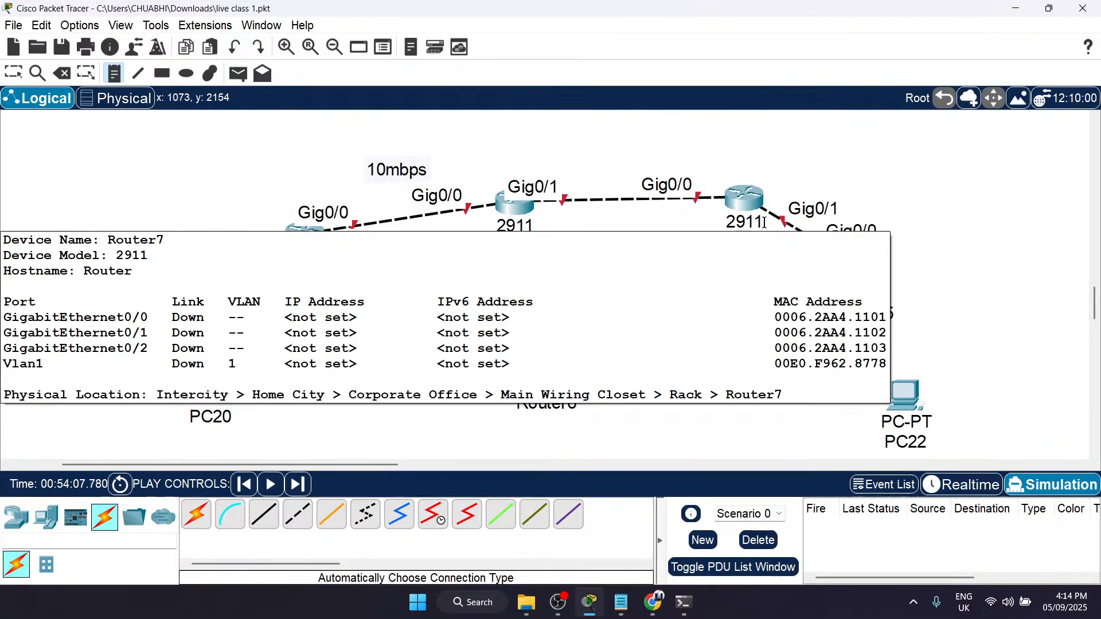
pyautogui.click(250, 184)
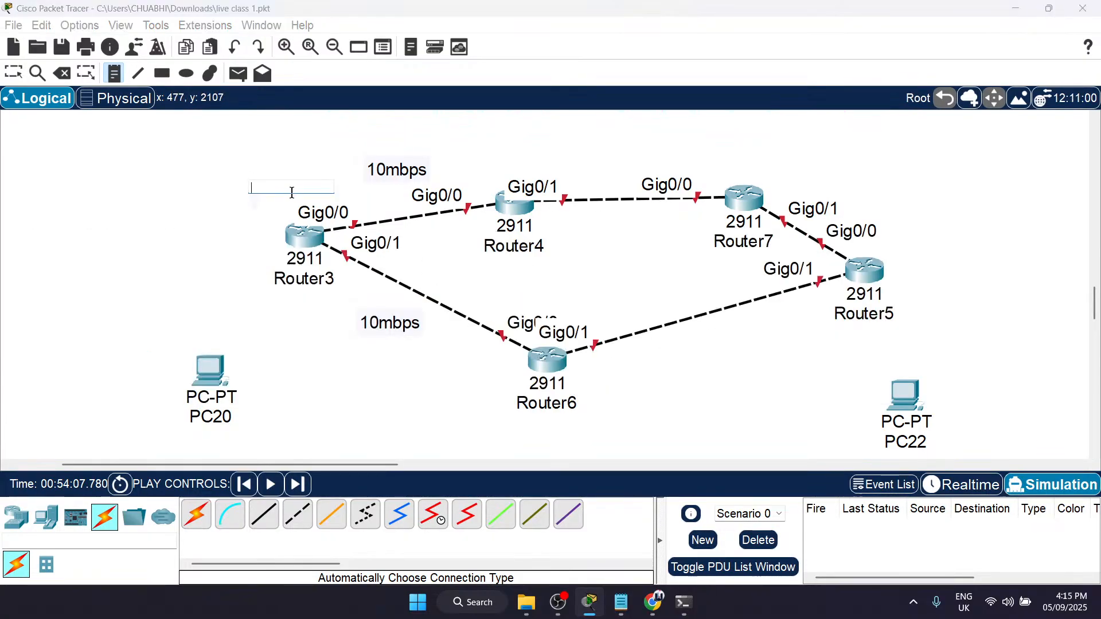
pyautogui.click(285, 211)
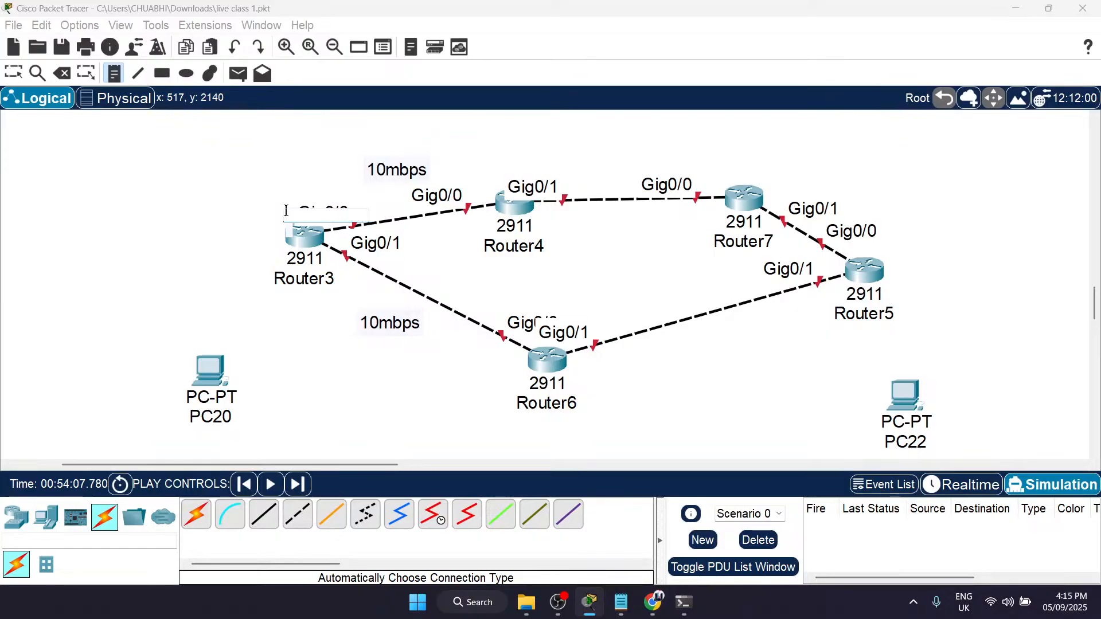
pyautogui.write('6')
pyautogui.write('s')
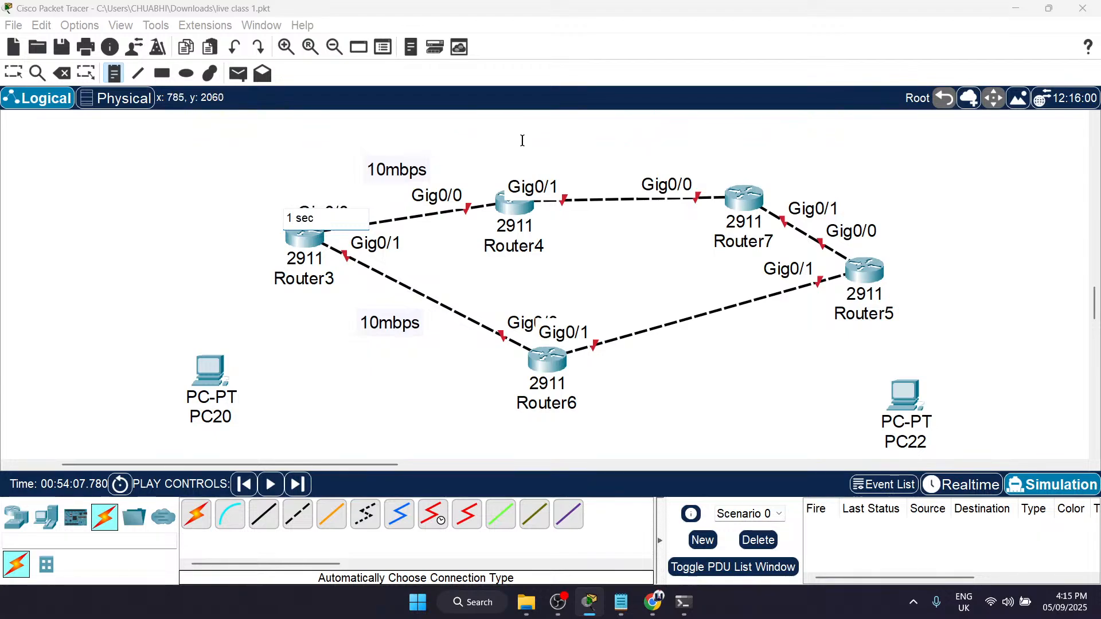
pyautogui.click(488, 159)
pyautogui.press('Escape')
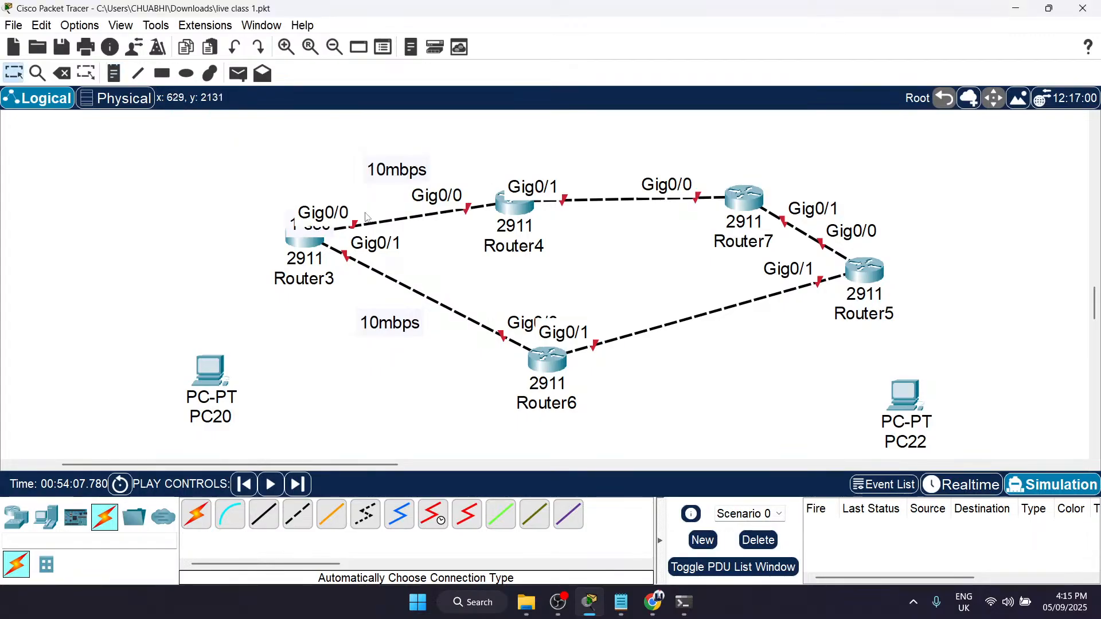
pyautogui.moveTo(310, 225); pyautogui.dragTo(240, 187)
# Step: Add notes reading 1 sec above Router4 and Router7
pyautogui.click(518, 152)
pyautogui.press('n')
pyautogui.click(479, 154)
pyautogui.write('1 sec')
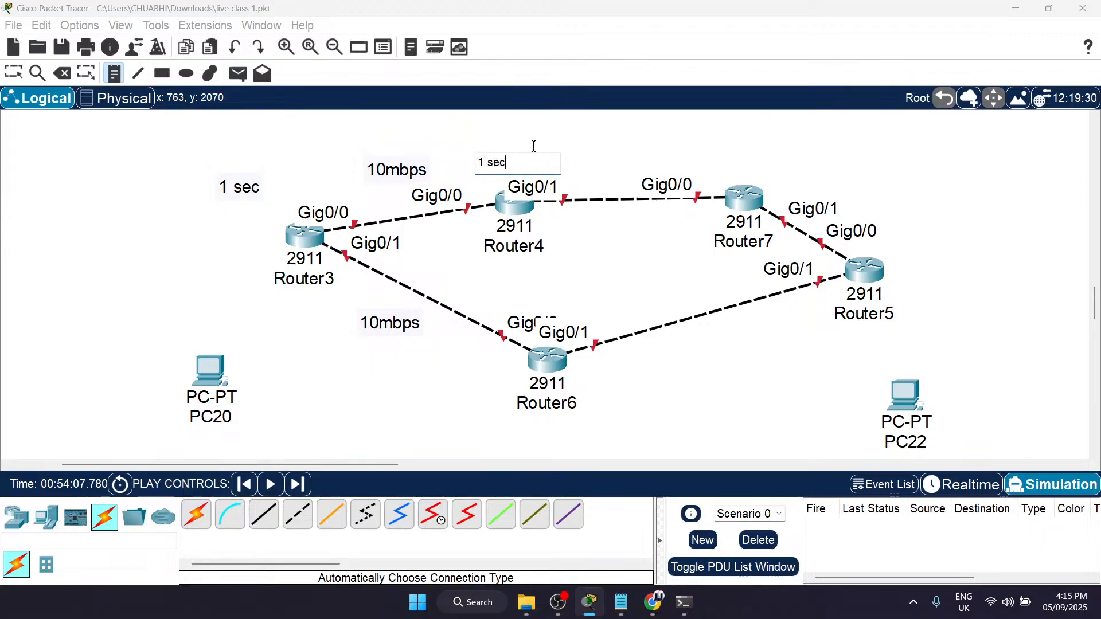
pyautogui.click(727, 156)
pyautogui.write('1 sec')
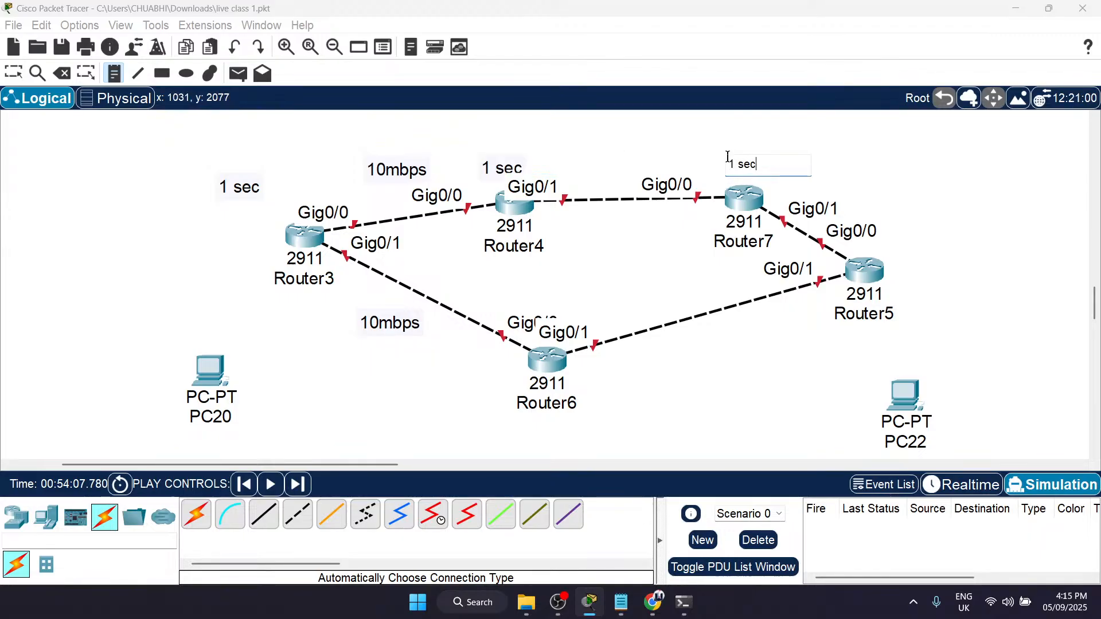
# Step: Add a 1 sec note beside Router5 and shift it slightly away from the router
pyautogui.click(886, 253)
pyautogui.write('1 sec')
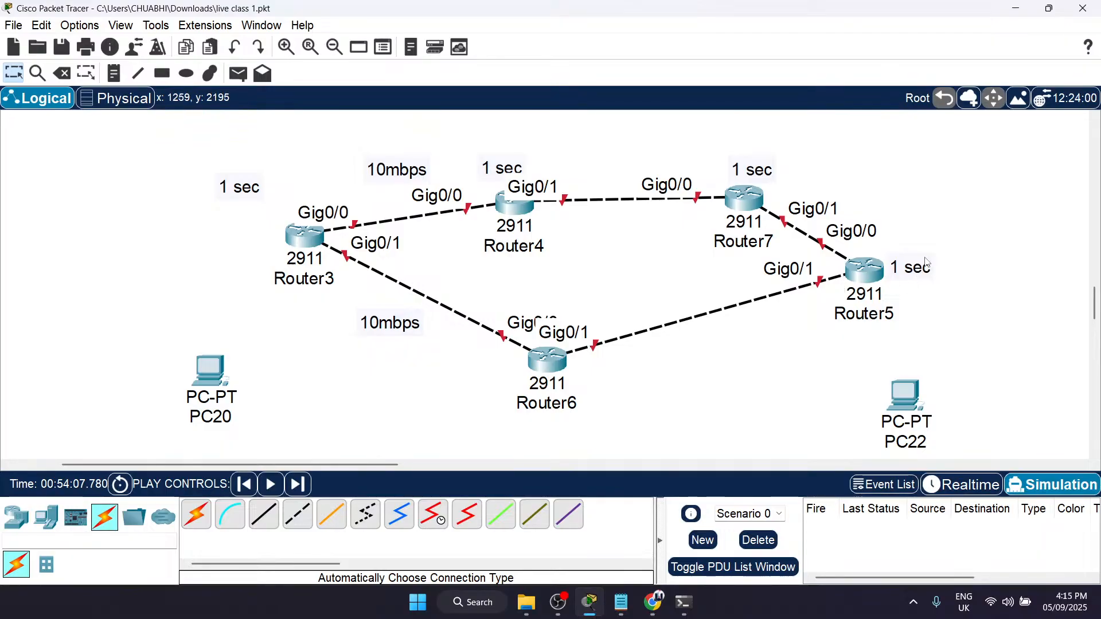
pyautogui.moveTo(923, 262); pyautogui.dragTo(946, 249)
# Step: Place a note reading 5 sec beside Router6, and point out the delay notes along the two paths
pyautogui.press('n')
pyautogui.click(605, 376)
pyautogui.write('5 sec')
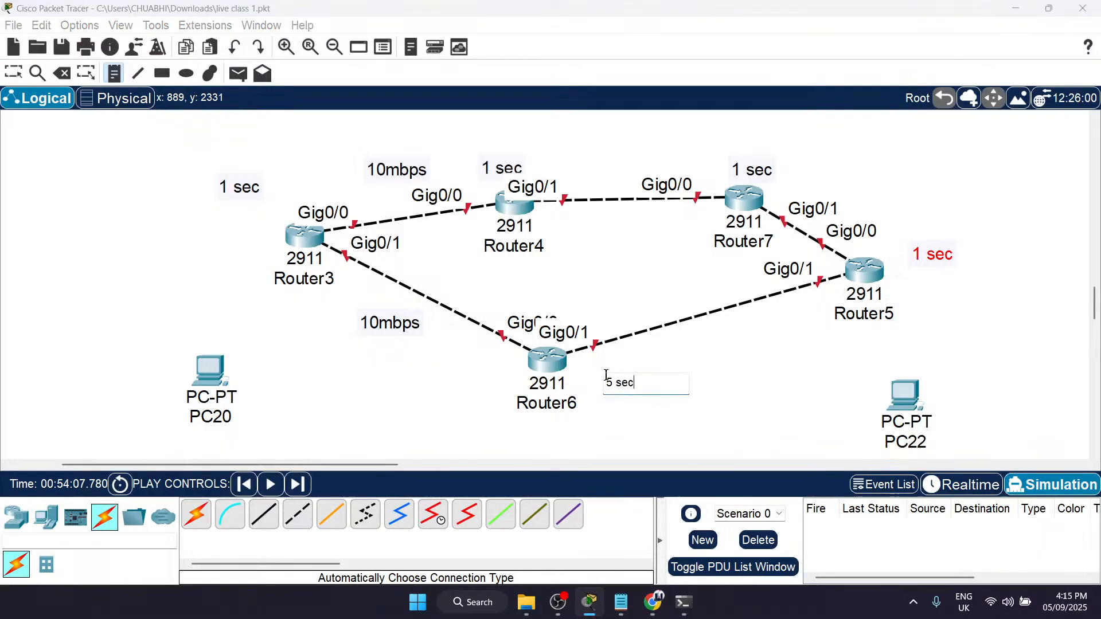
pyautogui.press('Escape')
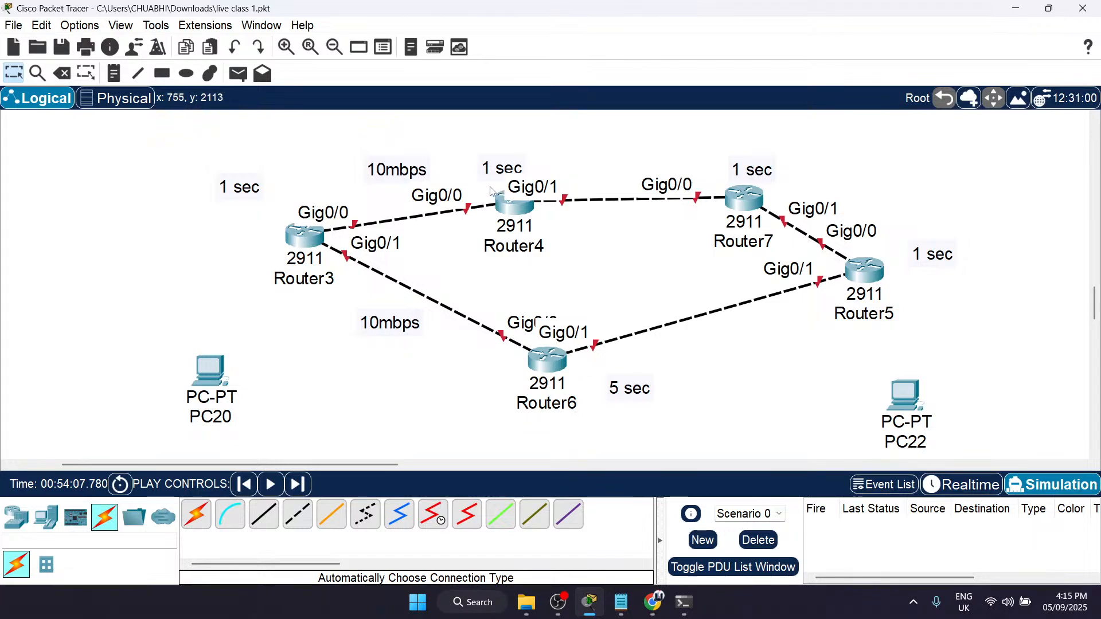
pyautogui.moveTo(167, 174); pyautogui.dragTo(280, 194)
pyautogui.moveTo(546, 418)
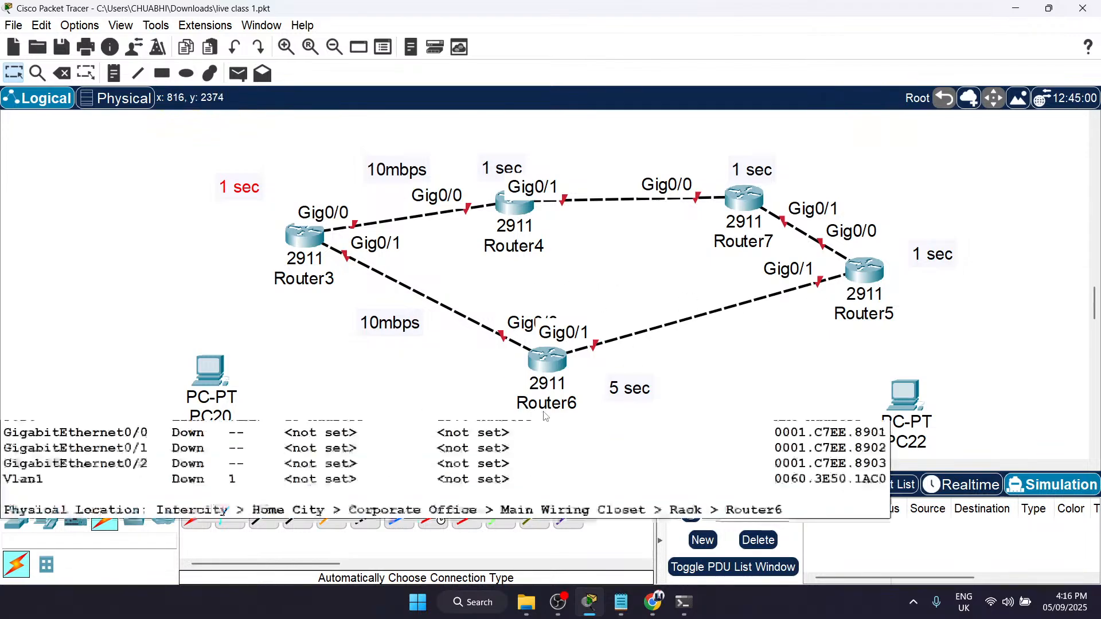
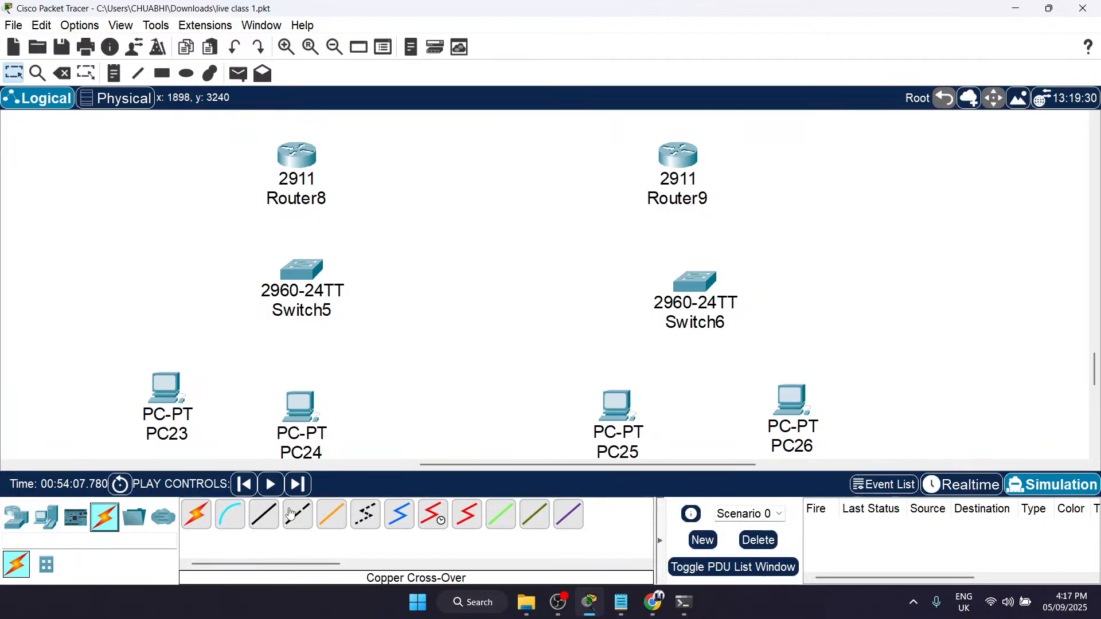
# Step: Connect Router8's GigabitEthernet0/0 to Switch5's FastEthernet0/1 with a copper straight-through cable
pyautogui.click(264, 515)
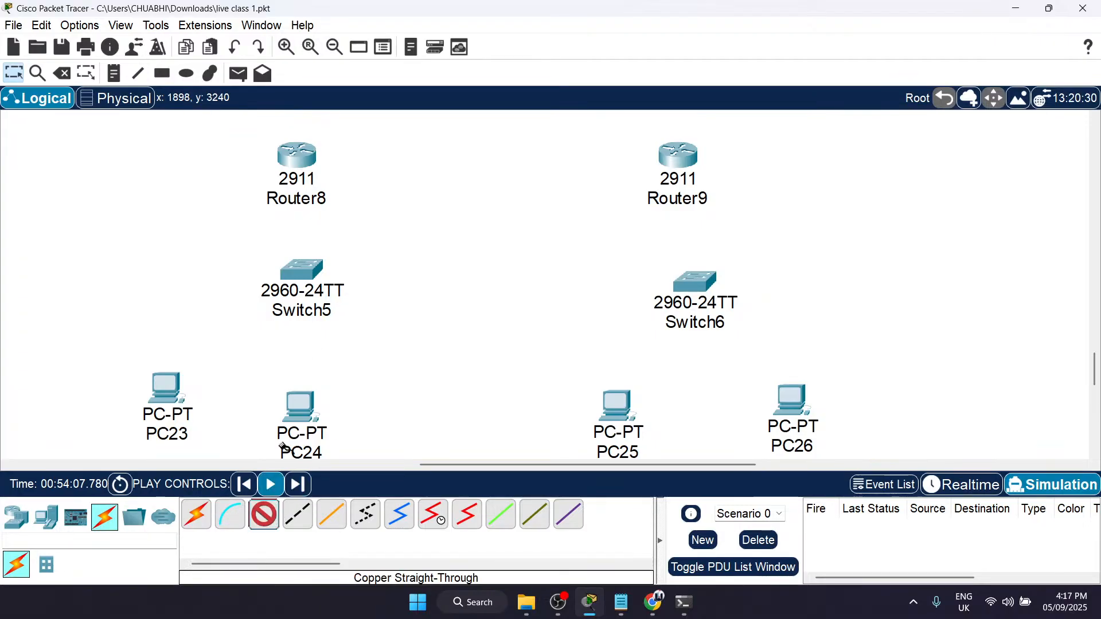
pyautogui.click(307, 165)
pyautogui.click(370, 204)
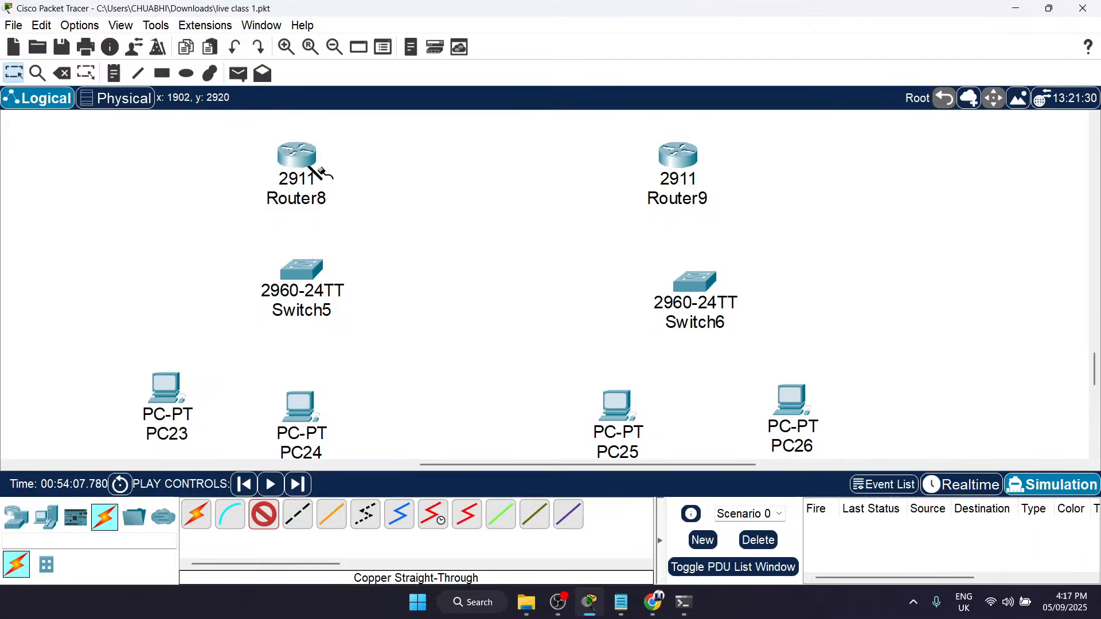
pyautogui.click(299, 268)
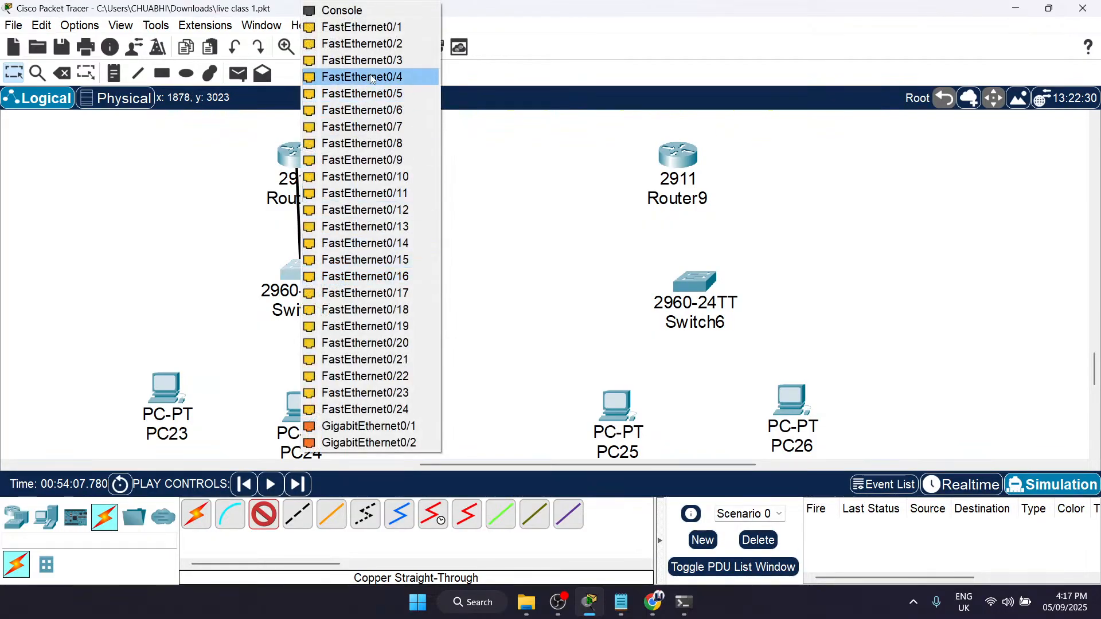
pyautogui.click(368, 27)
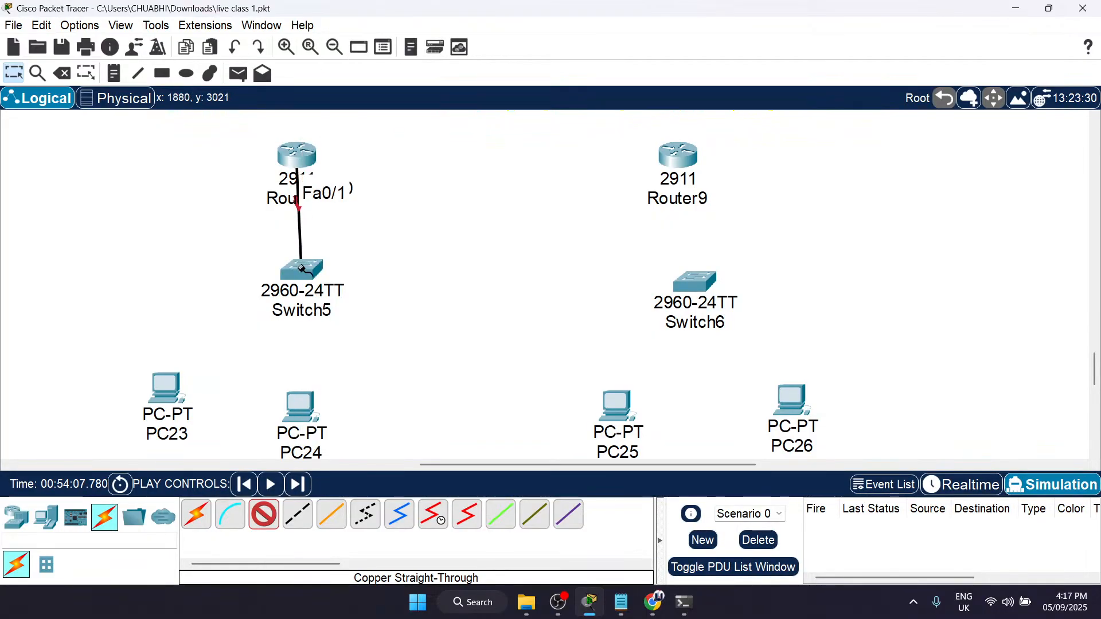
# Step: Cable Switch5's FastEthernet0/2 to PC24's FastEthernet0 and its FastEthernet0/3 to PC23's FastEthernet0 with copper straight-through links
pyautogui.click(297, 269)
pyautogui.click(367, 27)
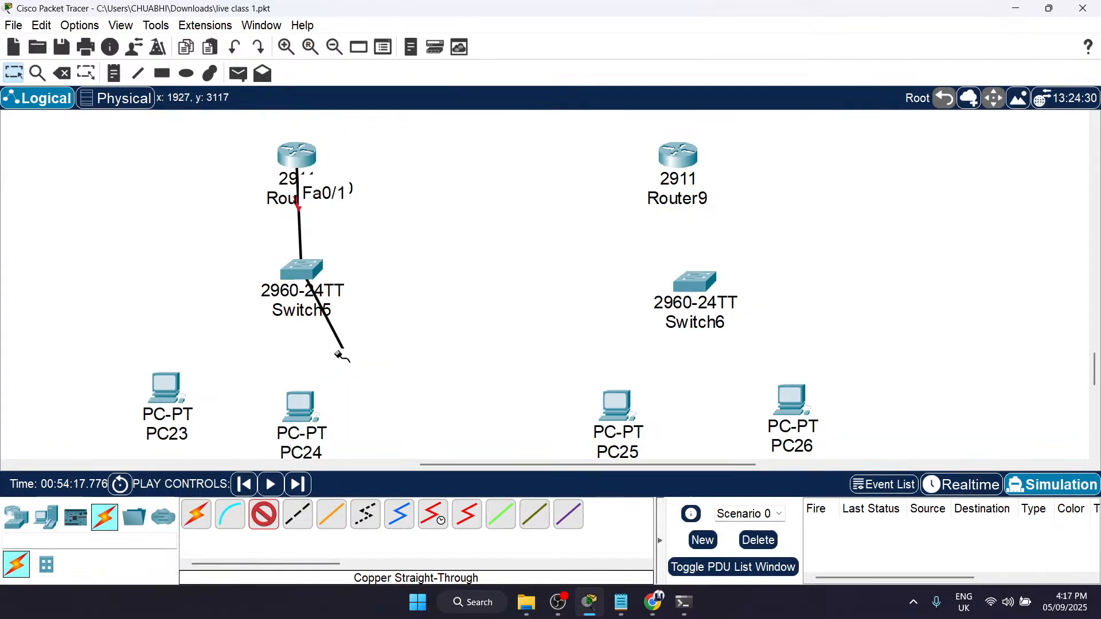
pyautogui.click(304, 403)
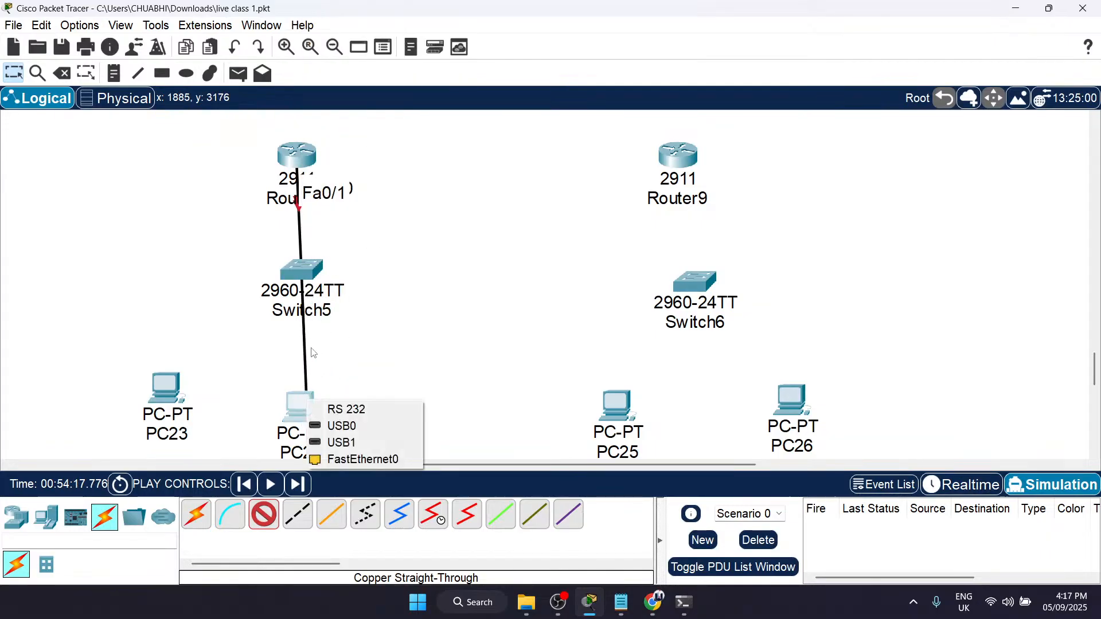
pyautogui.click(362, 459)
pyautogui.click(304, 278)
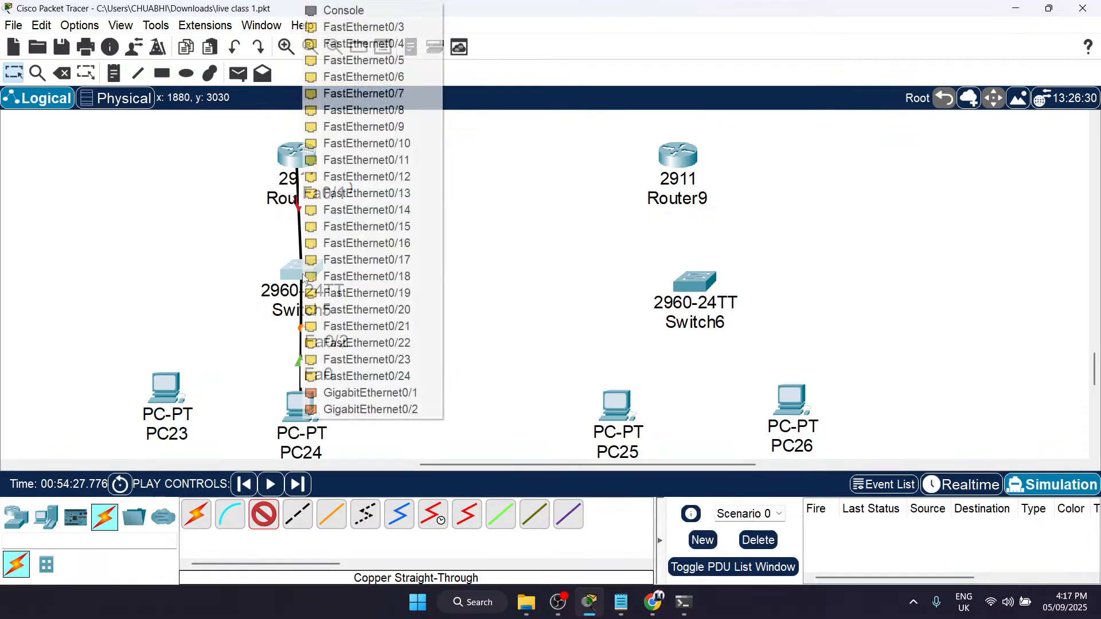
pyautogui.click(424, 27)
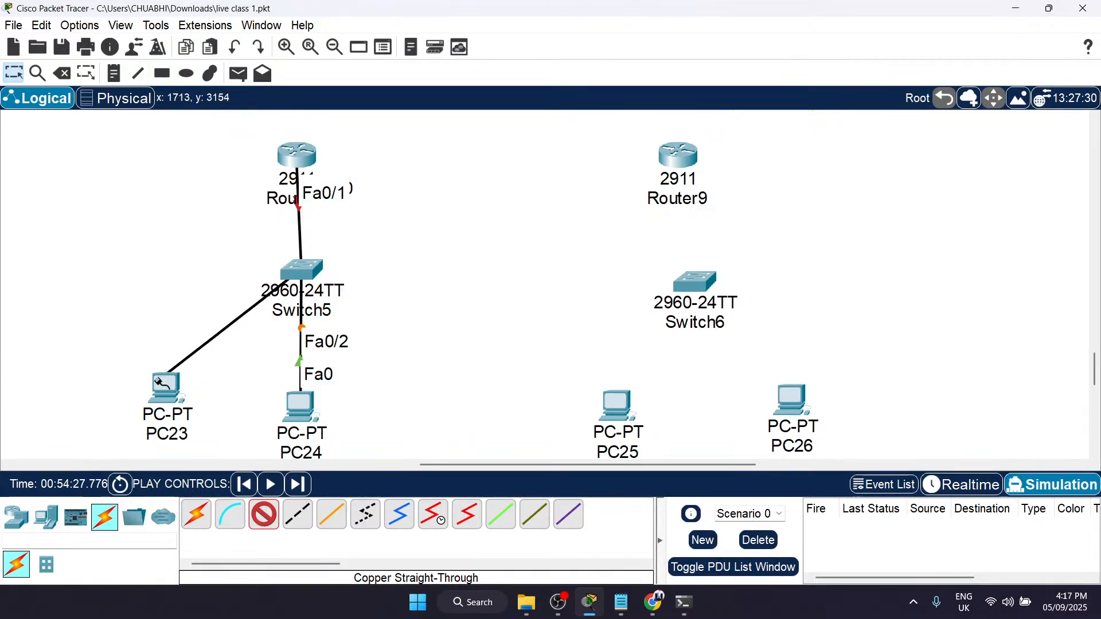
pyautogui.click(165, 384)
pyautogui.click(216, 441)
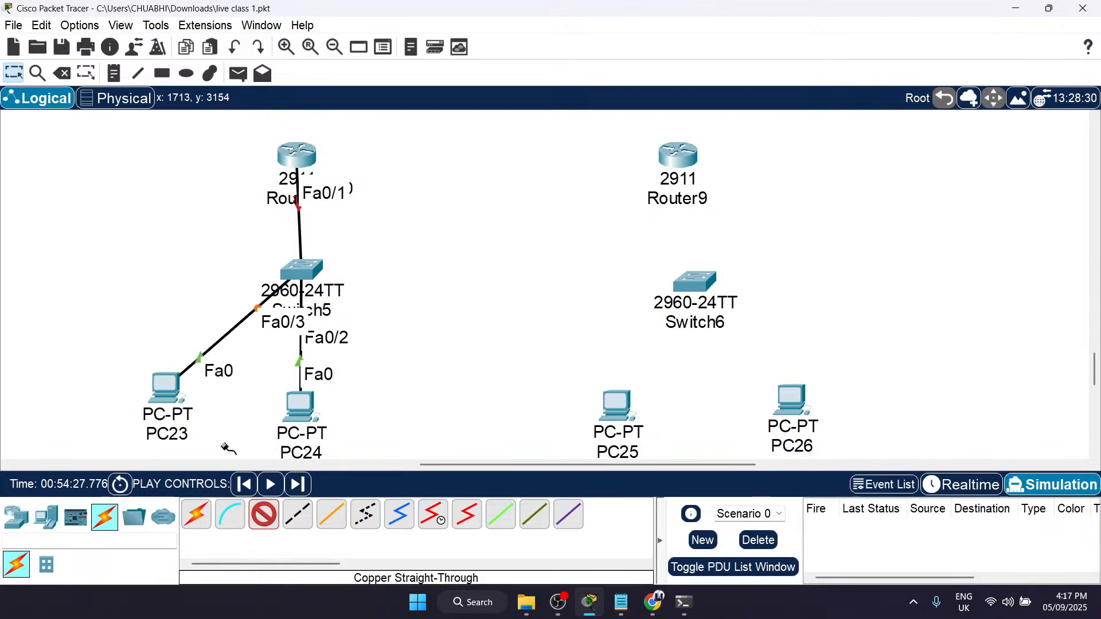
# Step: Connect Router9's GigabitEthernet0/0 to Switch6's FastEthernet0/1 with a copper straight-through cable
pyautogui.click(678, 165)
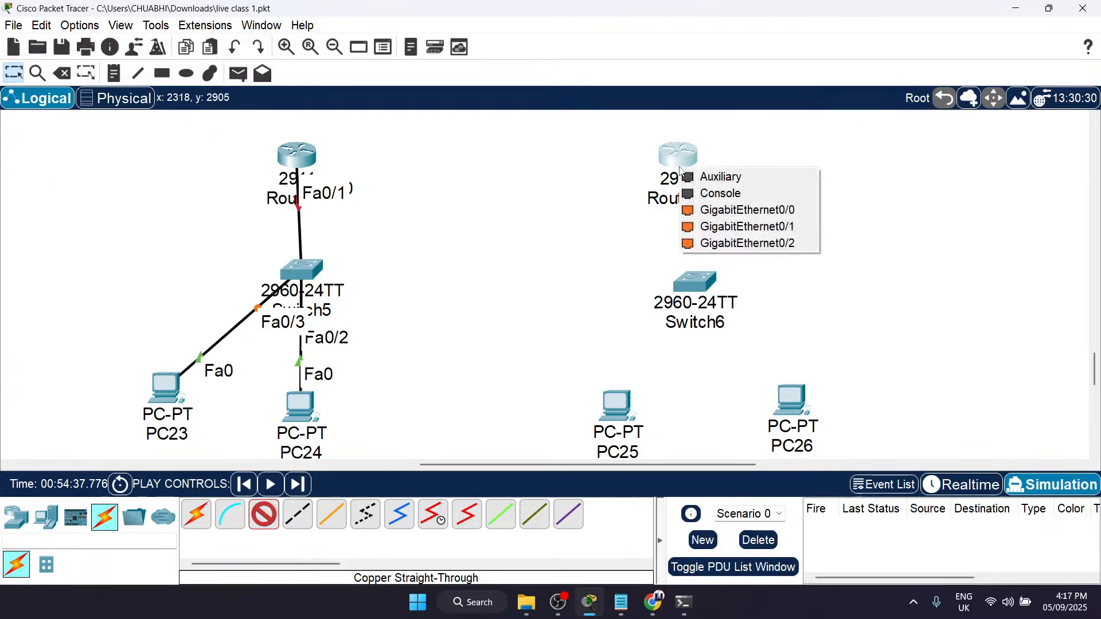
pyautogui.click(727, 208)
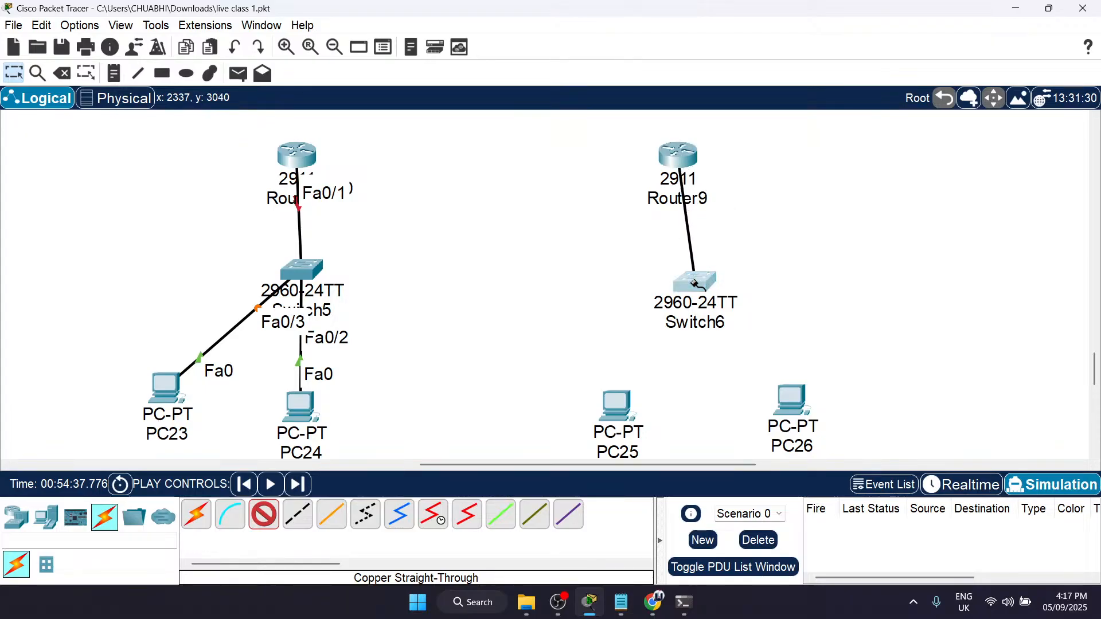
pyautogui.click(694, 280)
pyautogui.click(789, 27)
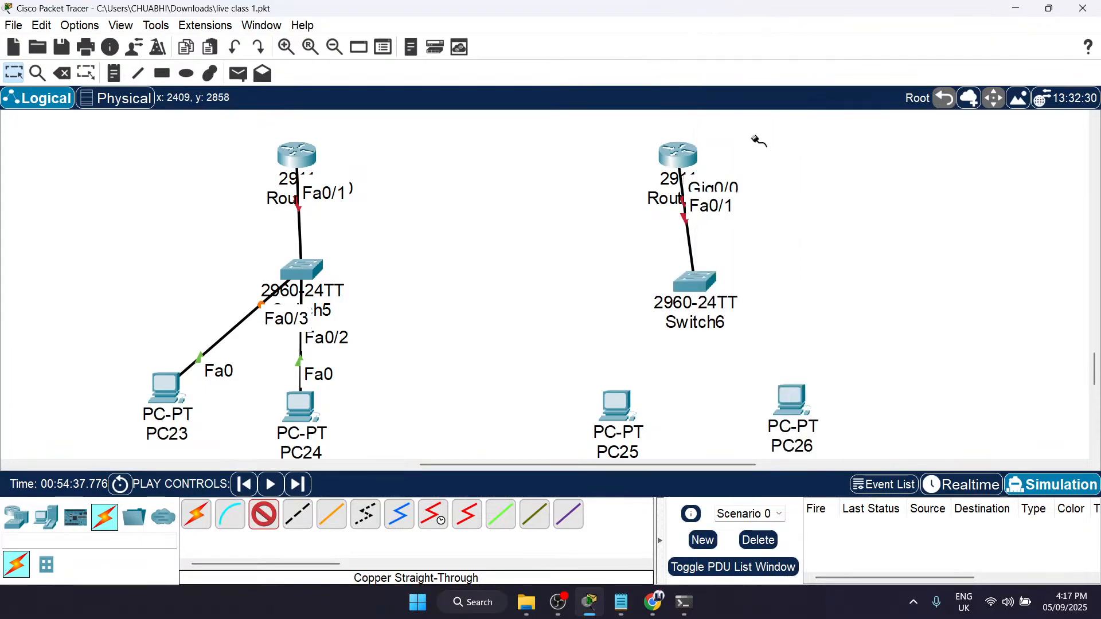
# Step: Cable Switch6's FastEthernet0/12 to PC26's FastEthernet0 and its FastEthernet0/15 to PC25's FastEthernet0 with copper straight-through links
pyautogui.click(697, 282)
pyautogui.click(723, 194)
pyautogui.click(788, 396)
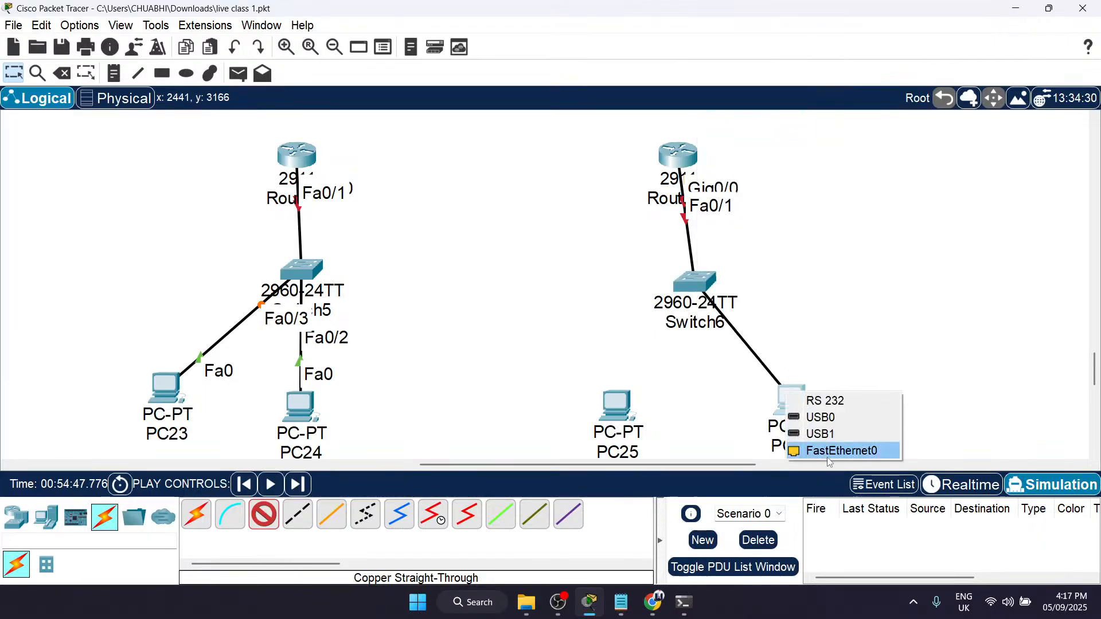
pyautogui.click(830, 457)
pyautogui.click(698, 282)
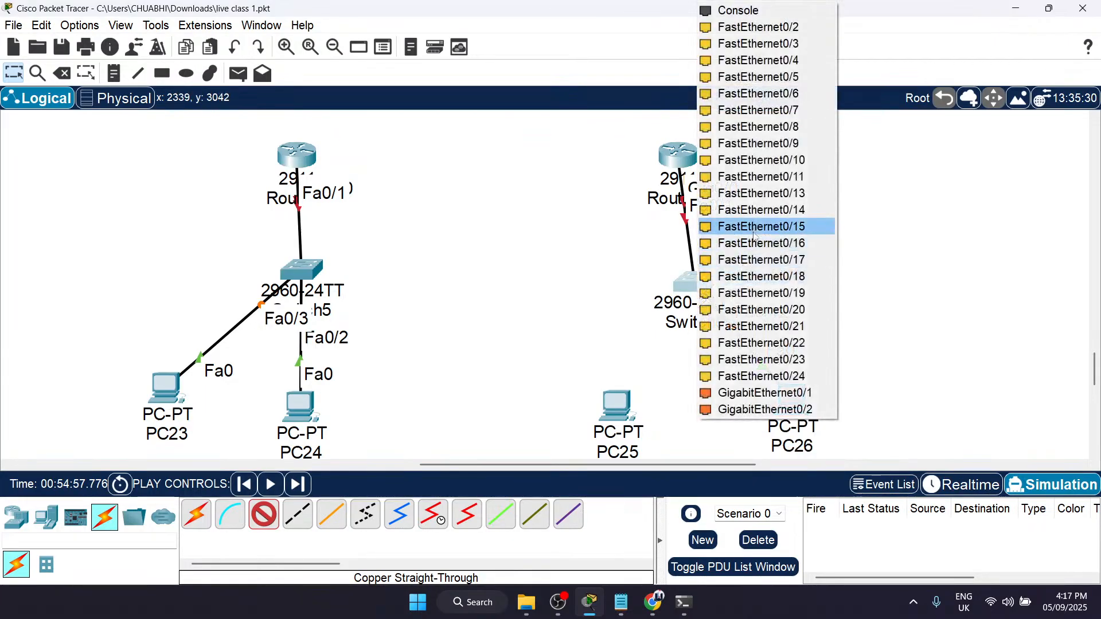
pyautogui.click(755, 227)
pyautogui.click(624, 405)
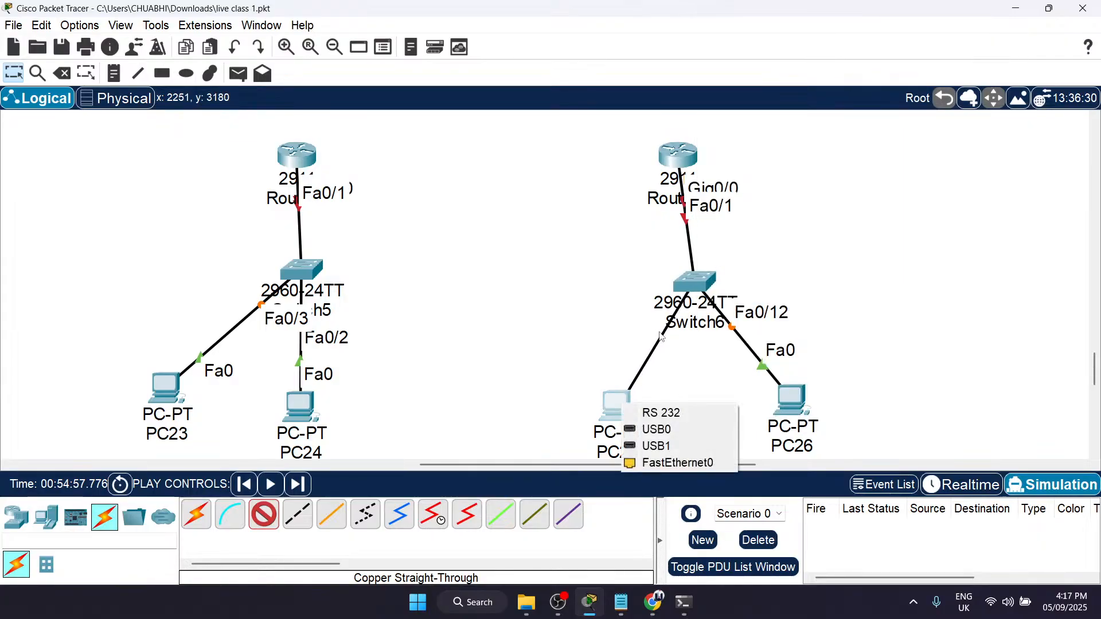
pyautogui.click(683, 460)
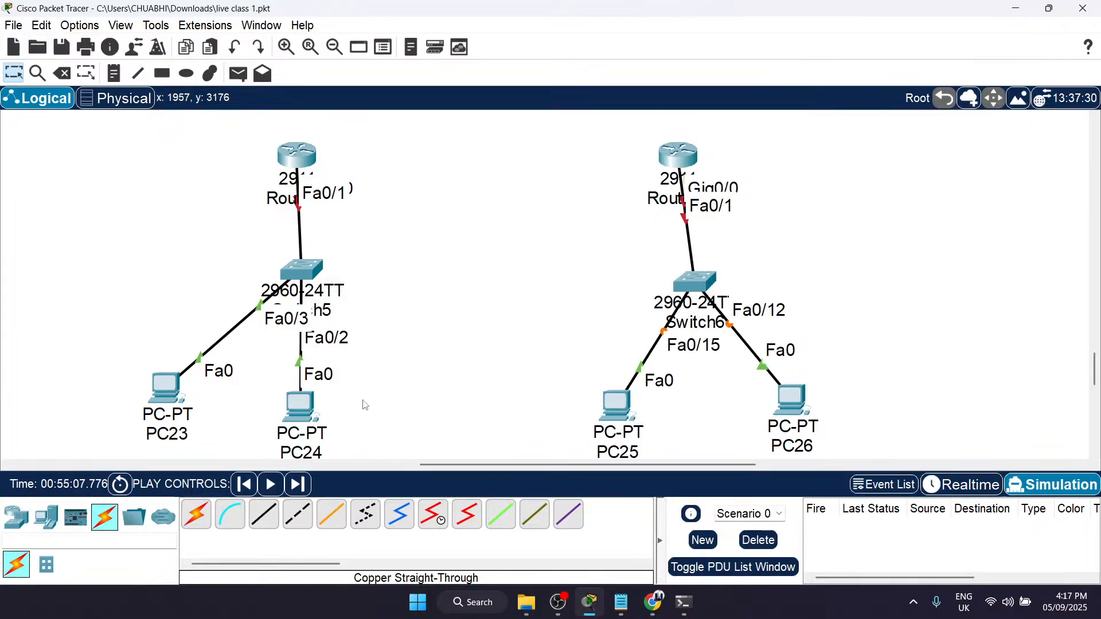
# Step: Link Router8 and Router9 through their GigabitEthernet0/1 ports with a copper cross-over cable
pyautogui.click(265, 526)
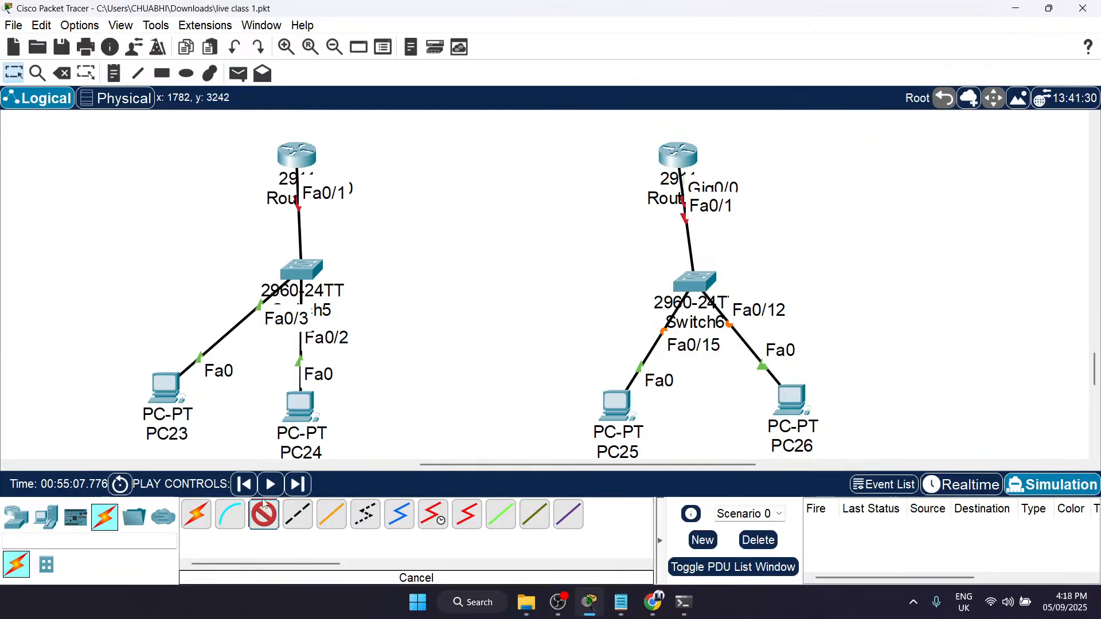
pyautogui.click(297, 513)
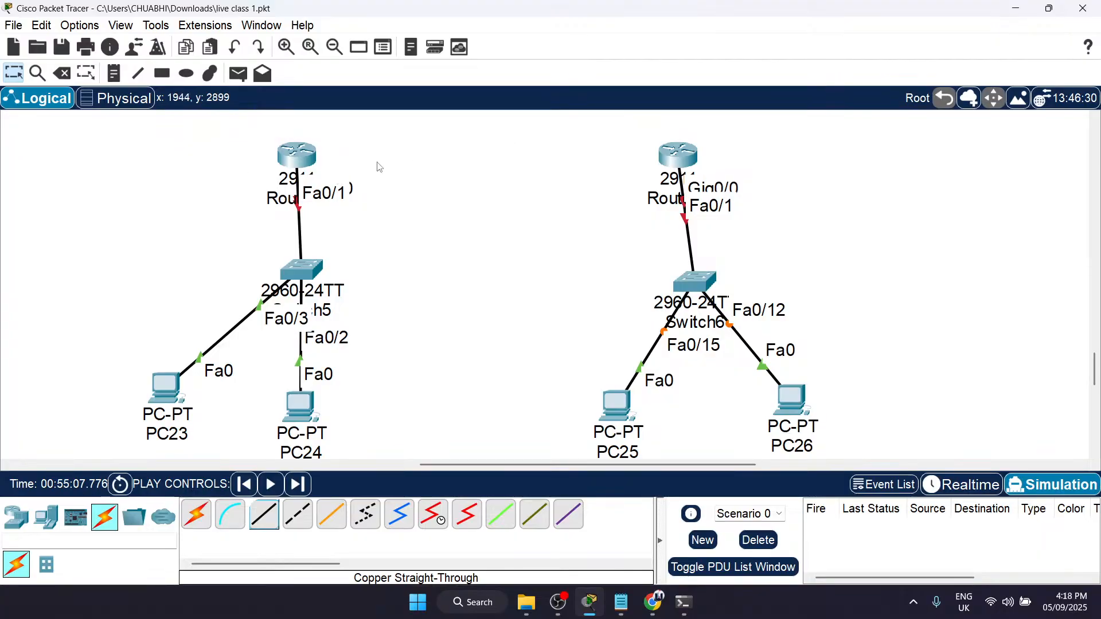
pyautogui.click(309, 524)
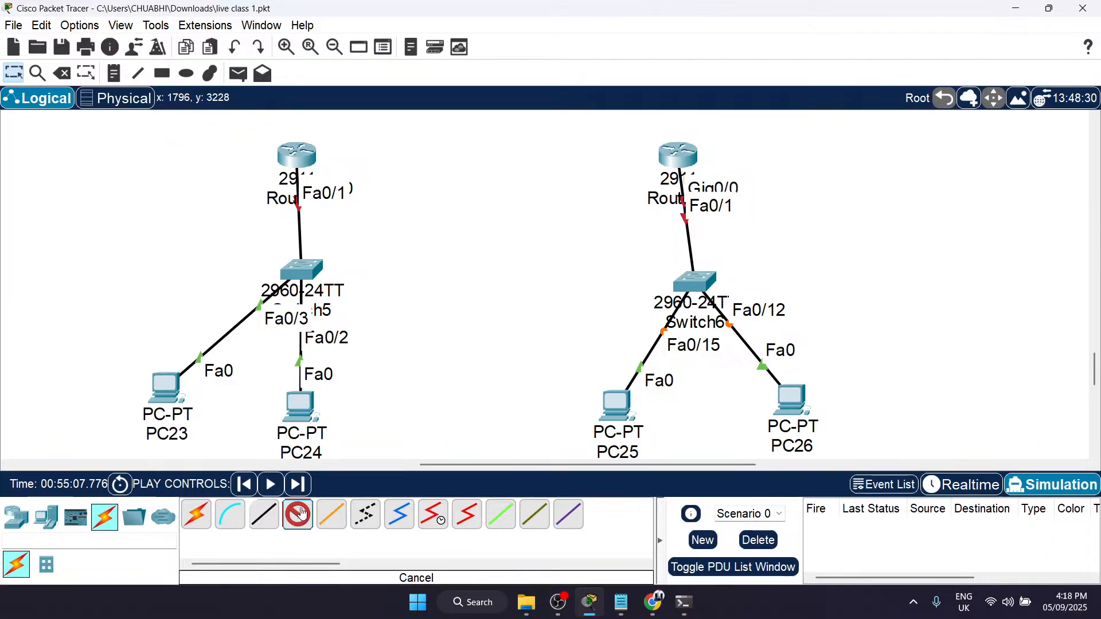
pyautogui.click(298, 156)
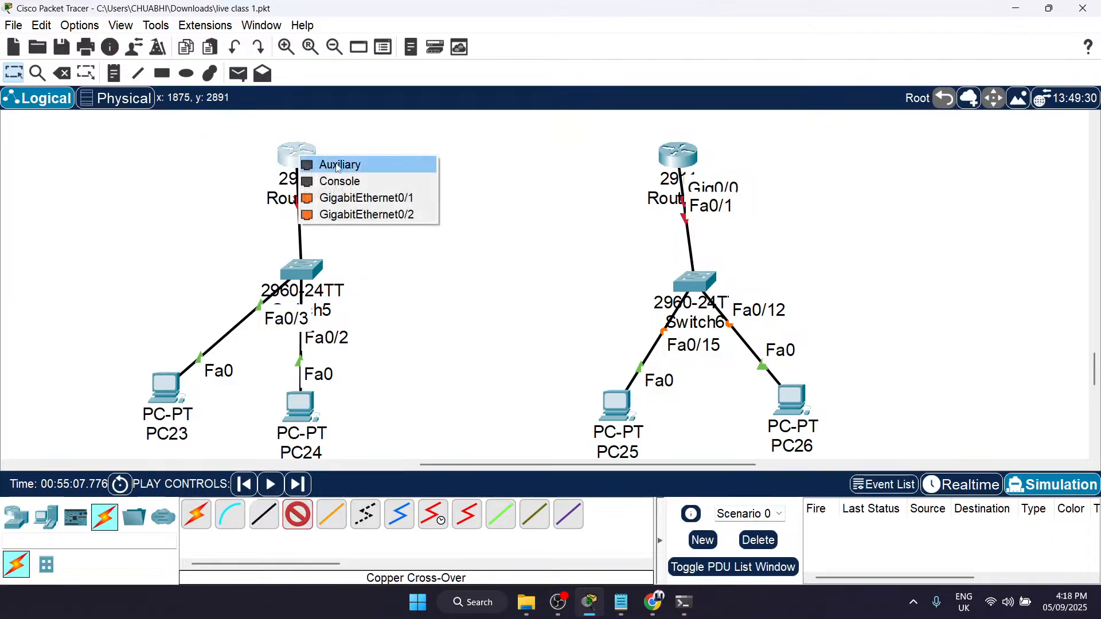
pyautogui.click(368, 199)
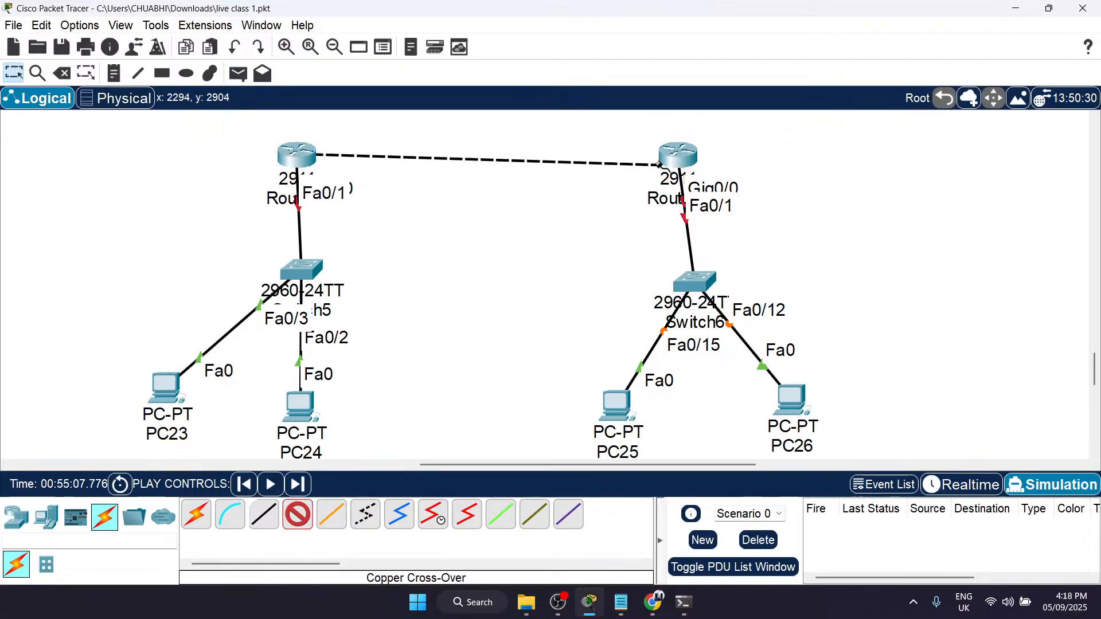
pyautogui.click(677, 153)
pyautogui.click(707, 196)
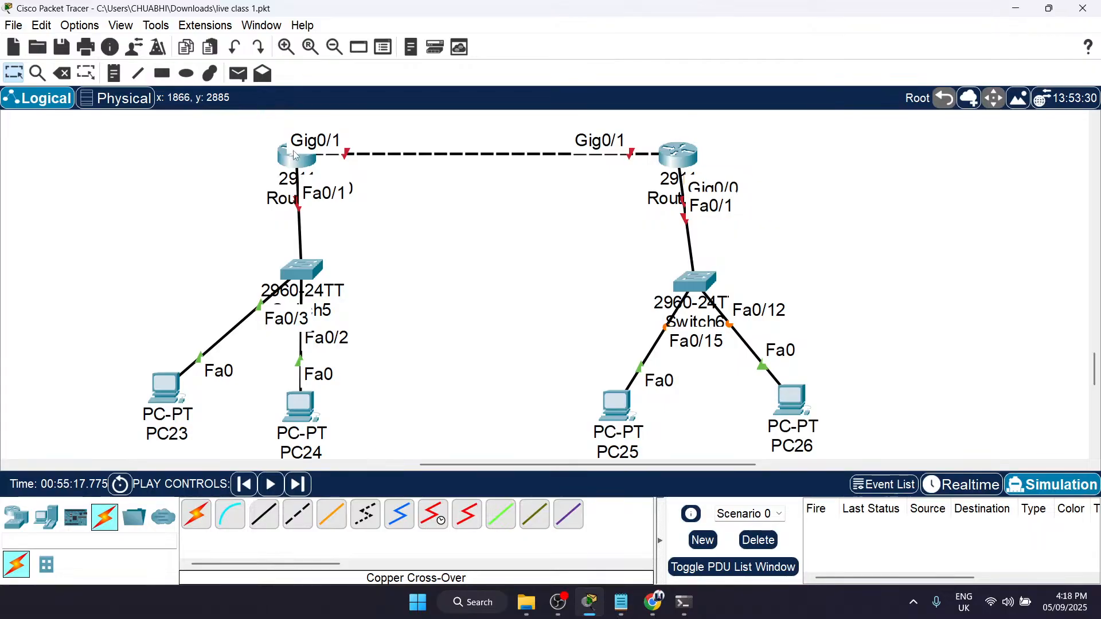
# Step: Move Router8 and Router9 up and slightly sideways, farther above their switches, to spread out the port labels
pyautogui.moveTo(281, 143); pyautogui.dragTo(323, 130)
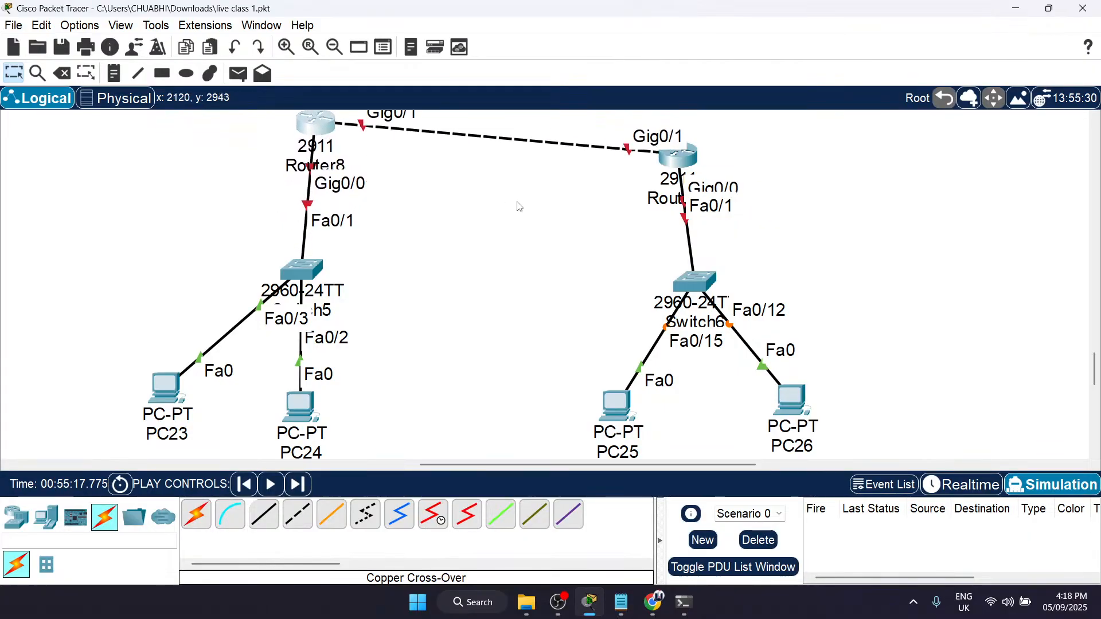
pyautogui.scroll(1, 517, 200)
pyautogui.moveTo(685, 193); pyautogui.dragTo(704, 171)
# Step: Look over the earlier topologies, including the Router3 to Router7 paths with speed and delay notes, and return to the Router8–Router9 network
pyautogui.scroll(-3, 614, 266)
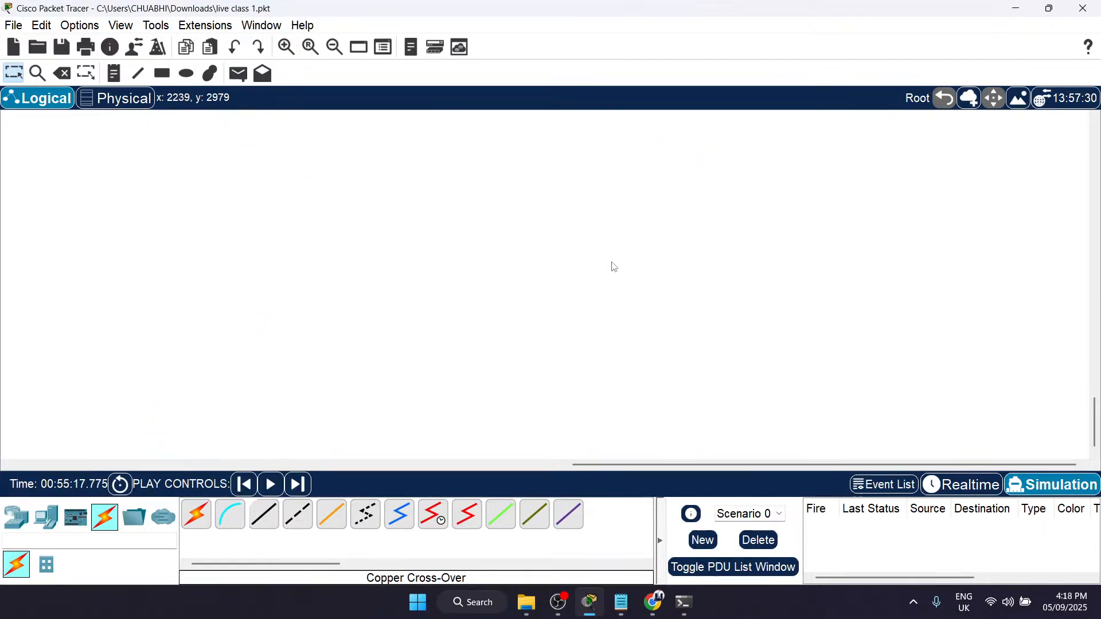
pyautogui.scroll(10, 614, 267)
pyautogui.hscroll(-10, 614, 267)
pyautogui.scroll(3, 614, 267)
pyautogui.hscroll(-2, 615, 267)
pyautogui.scroll(-5, 612, 267)
pyautogui.scroll(3, 613, 266)
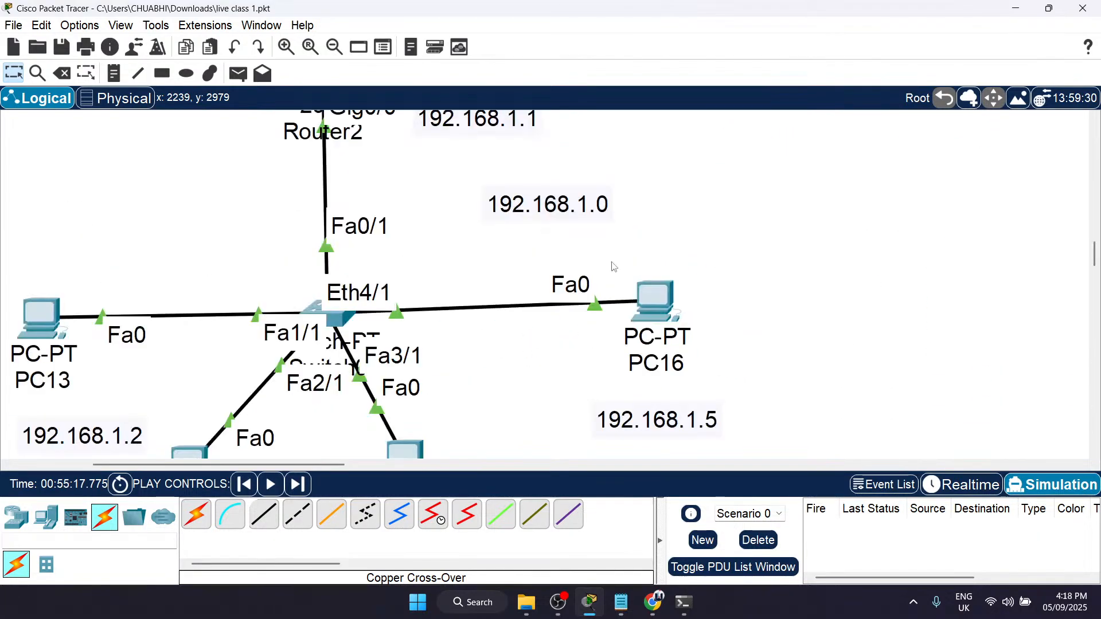
pyautogui.scroll(-10, 614, 267)
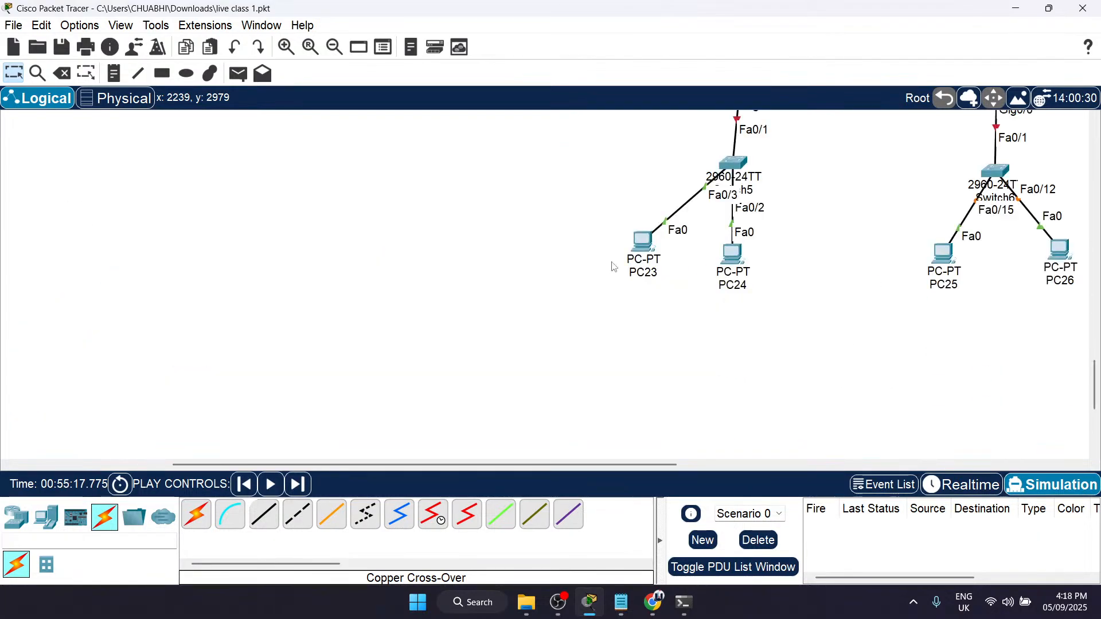
pyautogui.scroll(5, 613, 267)
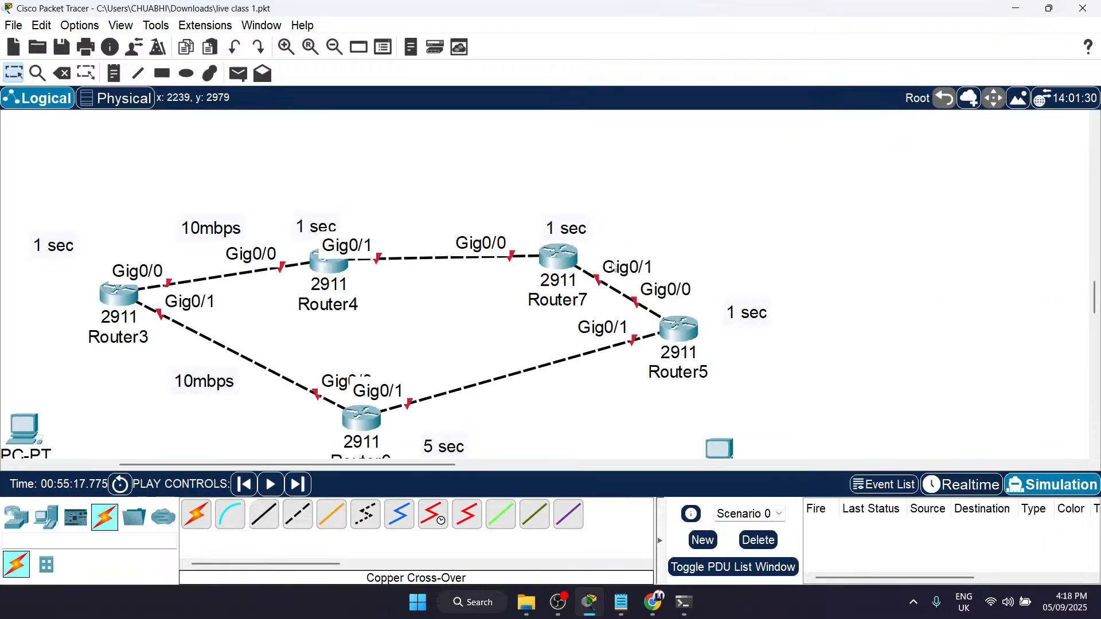
pyautogui.scroll(-5, 613, 266)
pyautogui.scroll(10, 613, 267)
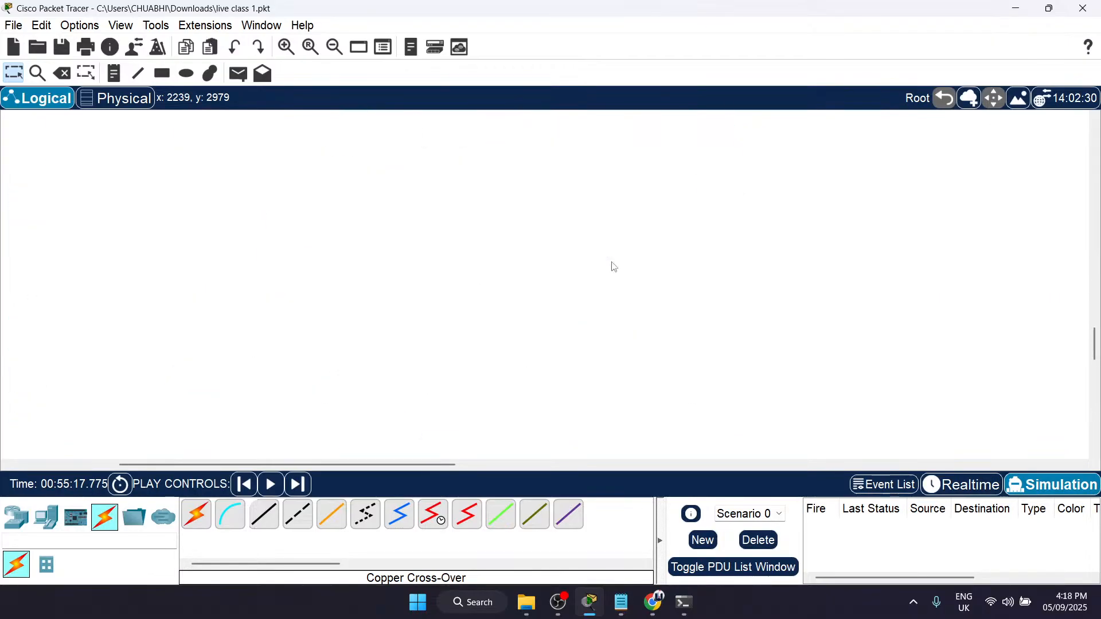
pyautogui.scroll(10, 613, 267)
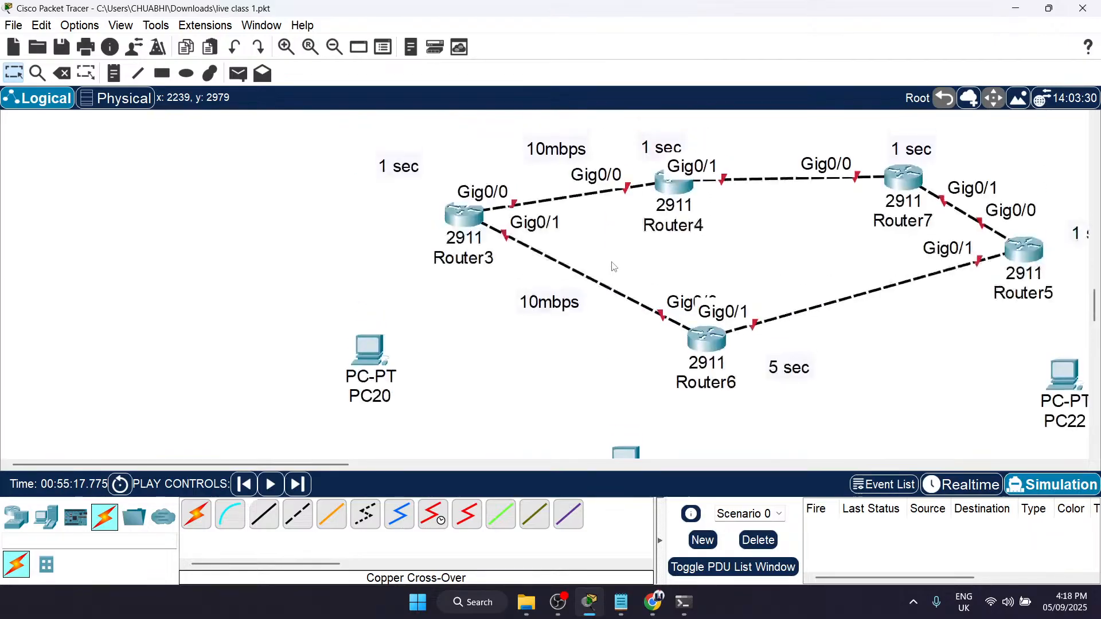
pyautogui.scroll(-5, 613, 267)
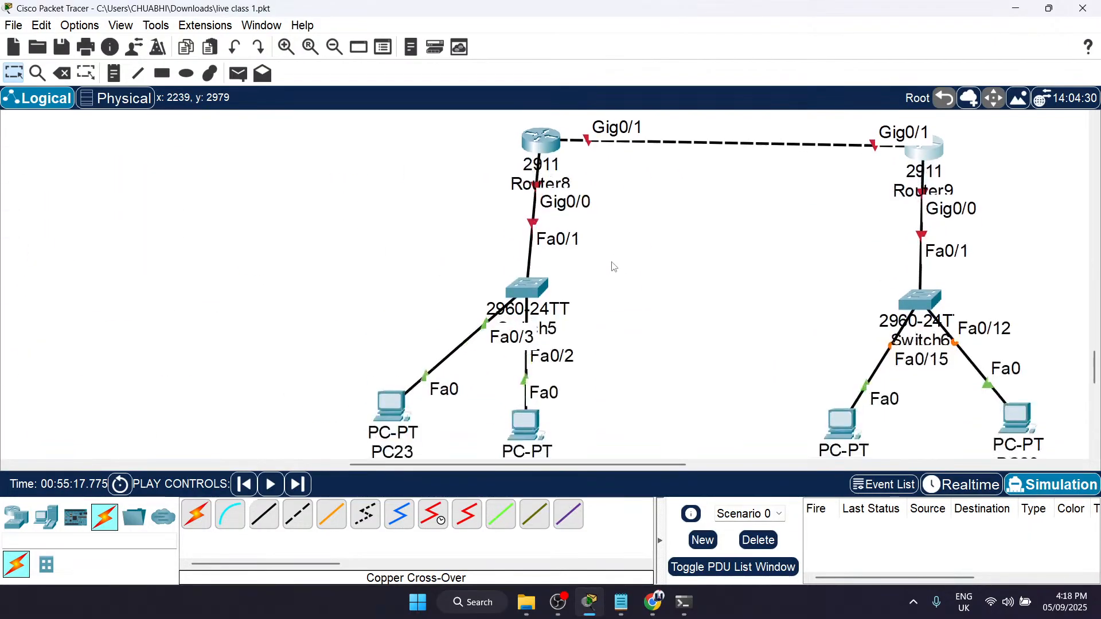
pyautogui.hscroll(5, 613, 267)
pyautogui.hscroll(-3, 613, 267)
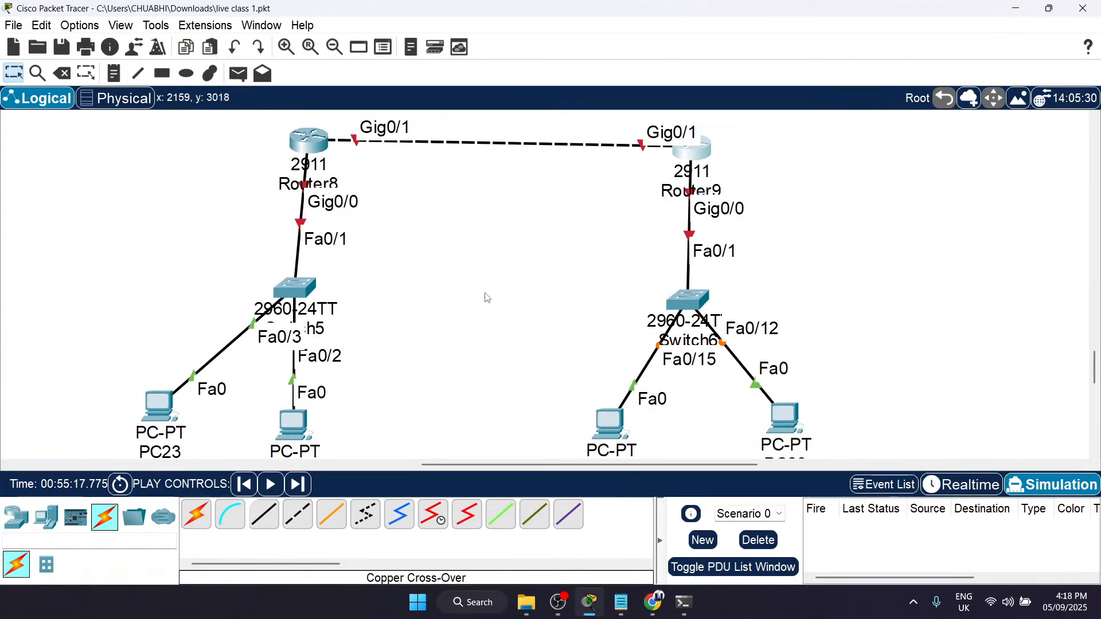
# Step: Tidy the layout by moving Switch5 under Router8 and repositioning PC23, PC24, PC25 and PC26 evenly below their switches
pyautogui.moveTo(305, 287); pyautogui.dragTo(314, 283)
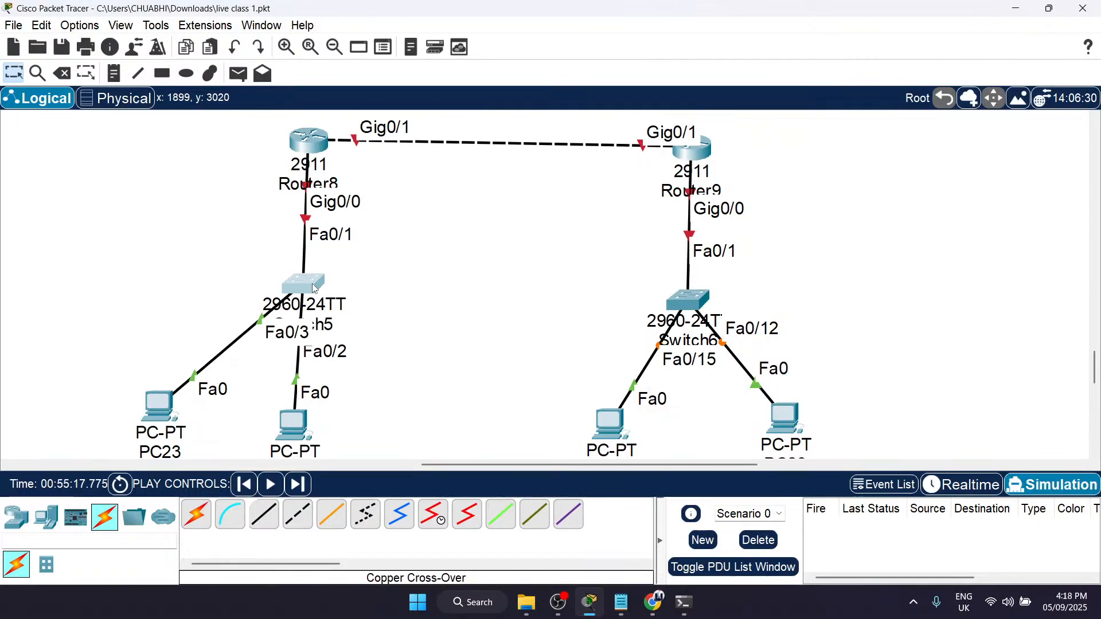
pyautogui.moveTo(300, 422); pyautogui.dragTo(372, 392)
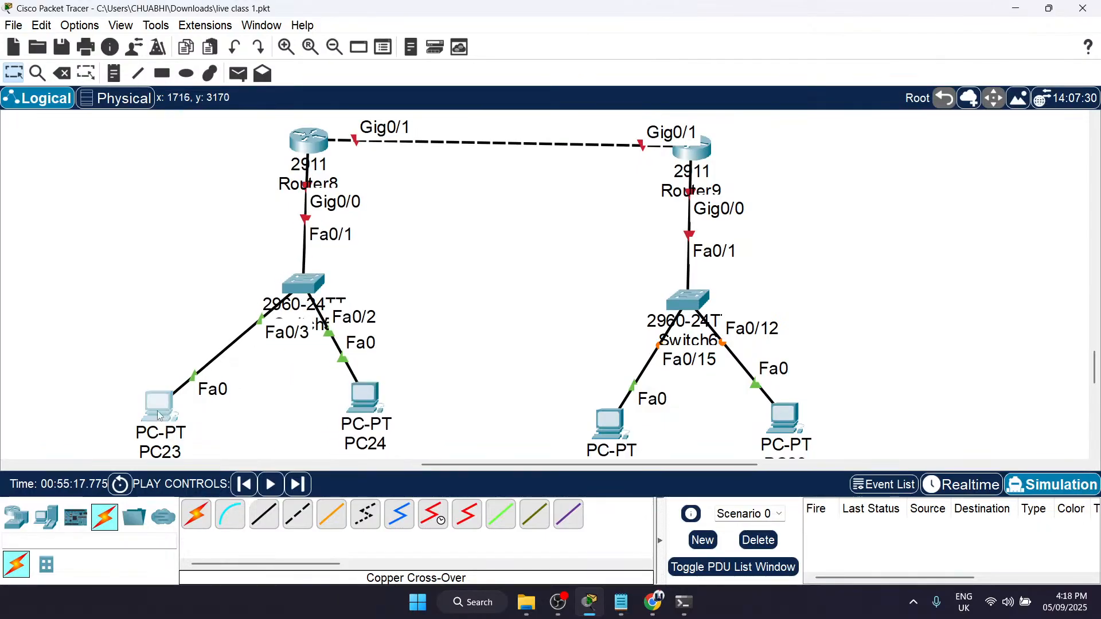
pyautogui.moveTo(156, 418); pyautogui.dragTo(194, 385)
pyautogui.moveTo(618, 421); pyautogui.dragTo(614, 383)
pyautogui.moveTo(786, 403); pyautogui.dragTo(793, 375)
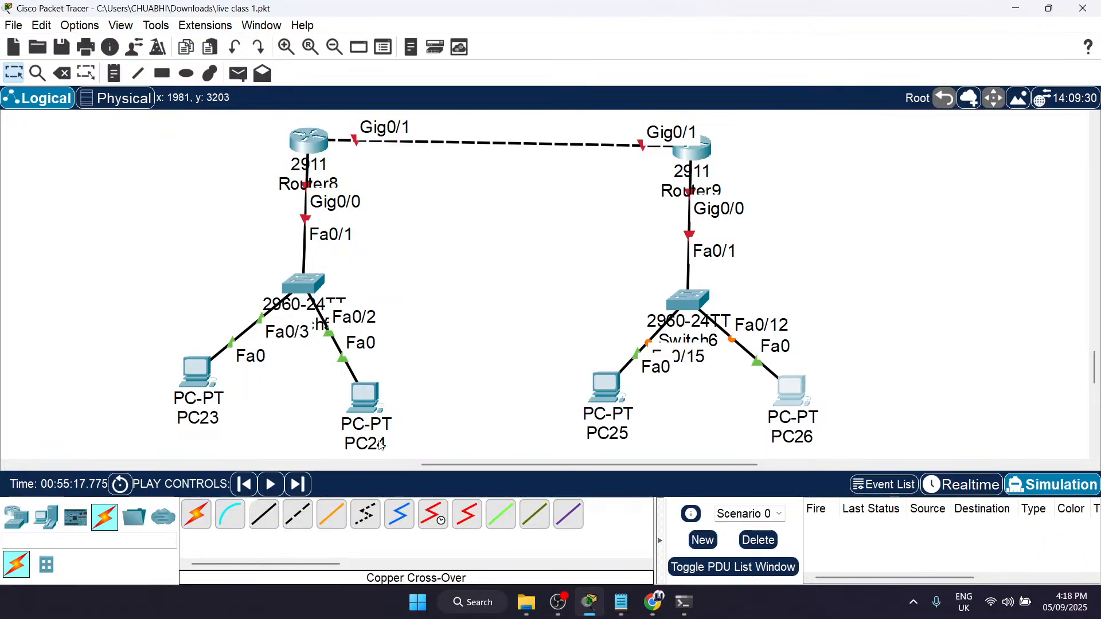
pyautogui.moveTo(201, 377); pyautogui.dragTo(181, 395)
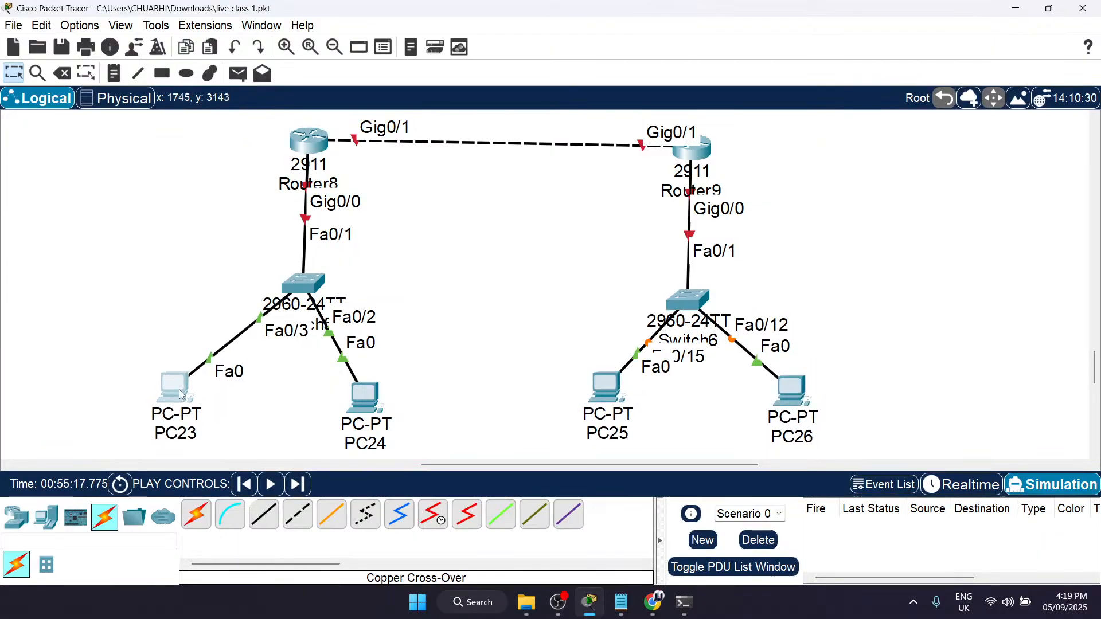
# Step: Try to rename PC23 as A
pyautogui.click(173, 440)
pyautogui.write('a')
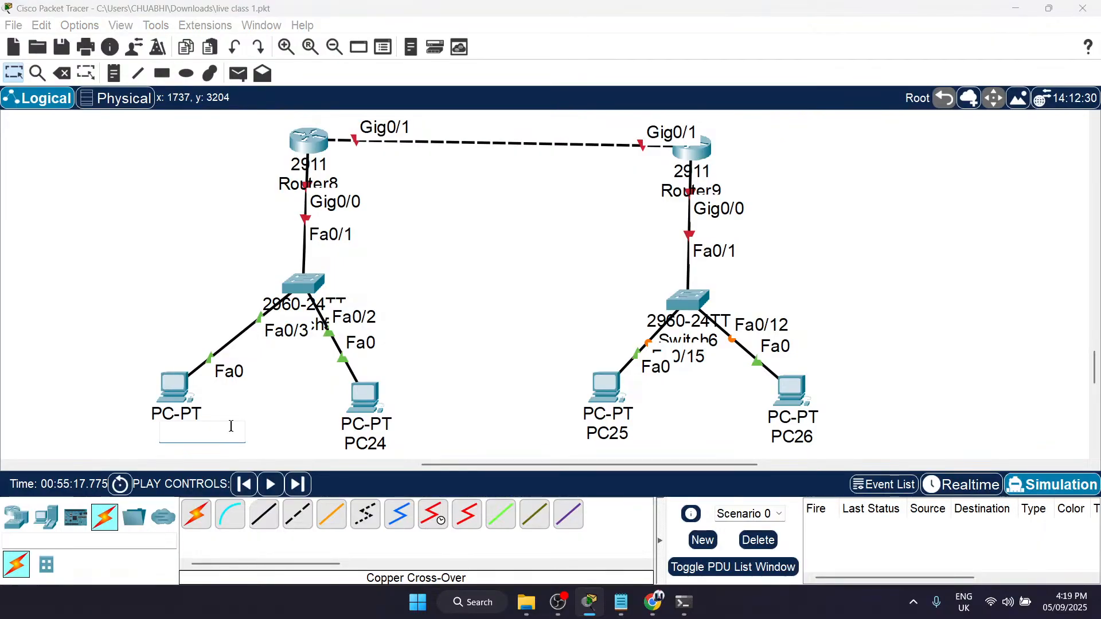
pyautogui.click(367, 439)
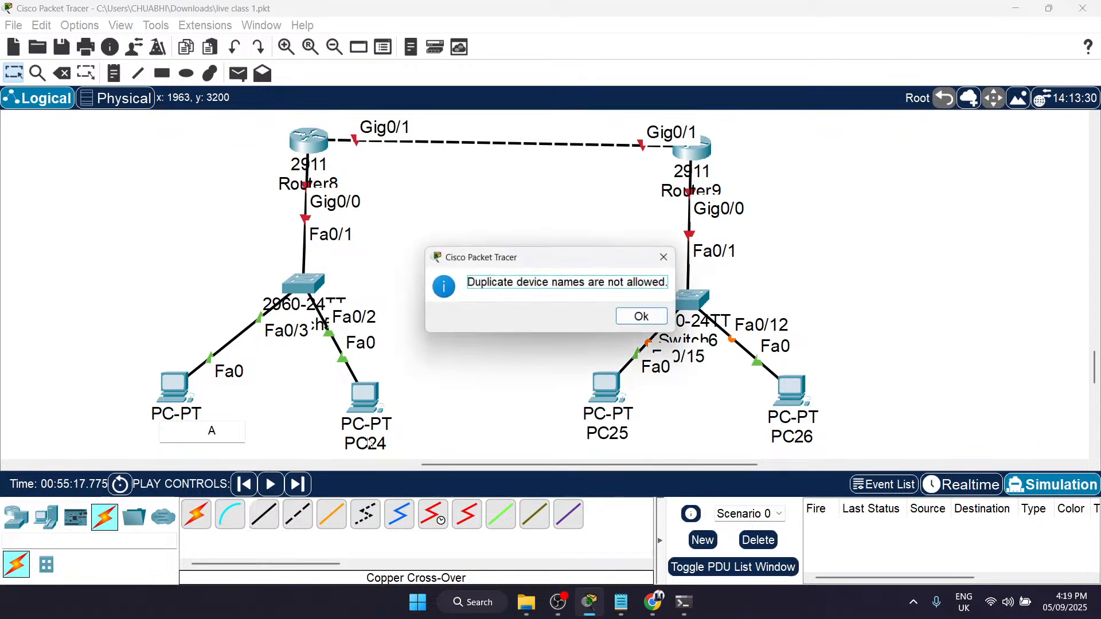
pyautogui.click(656, 320)
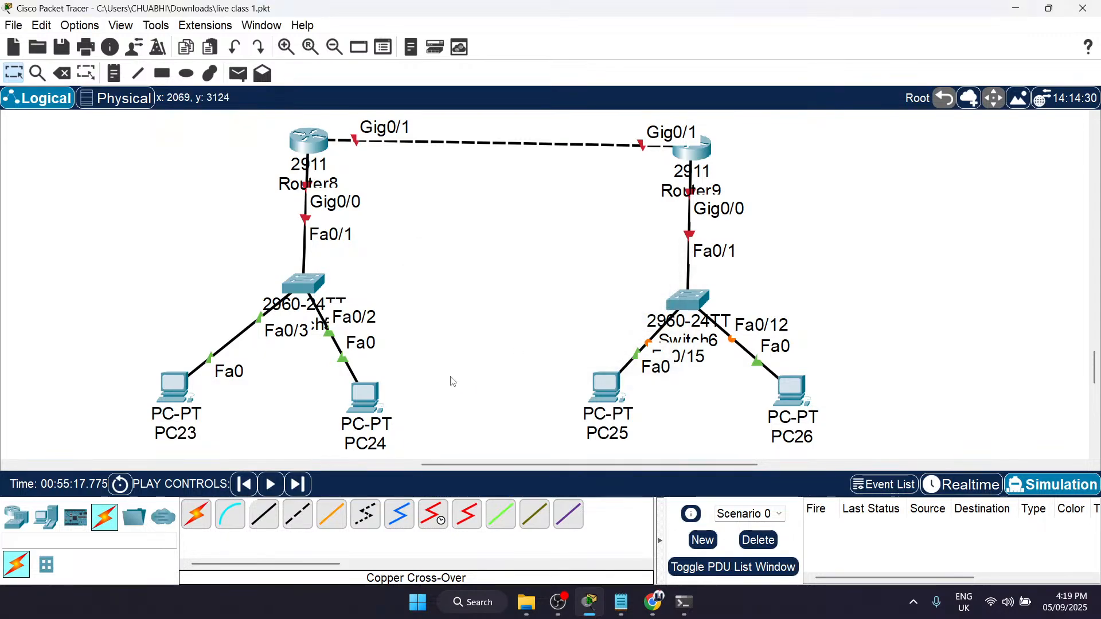
# Step: Rename the two PCs under Router8's switch, PC23 as C and PC24 as D
pyautogui.click(183, 436)
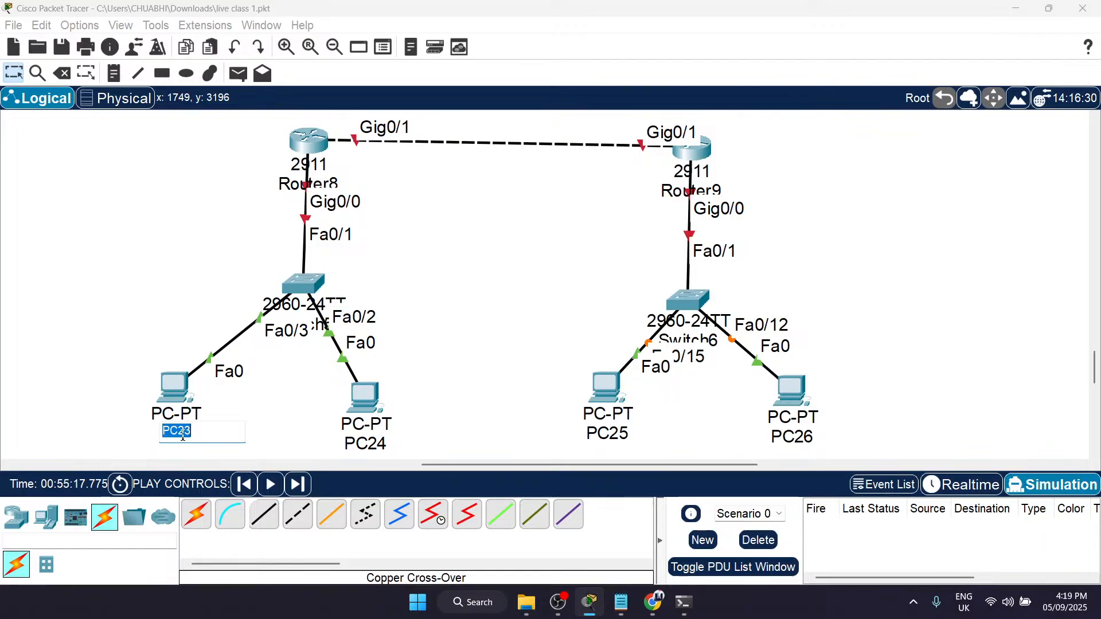
pyautogui.write('C')
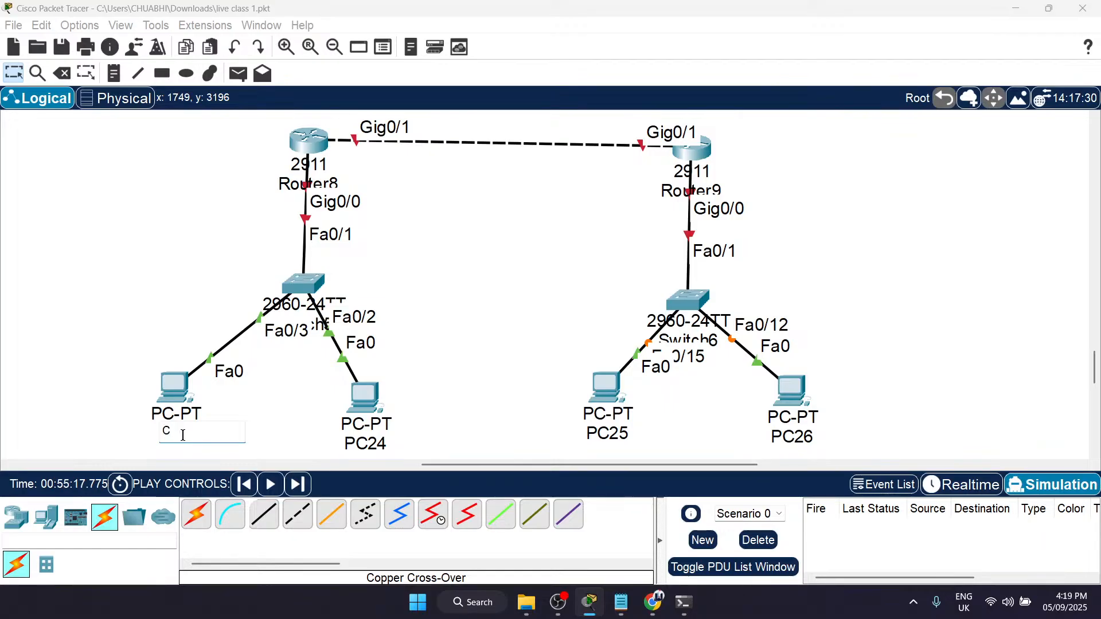
pyautogui.click(347, 446)
pyautogui.moveTo(429, 440); pyautogui.dragTo(264, 439)
pyautogui.write('D')
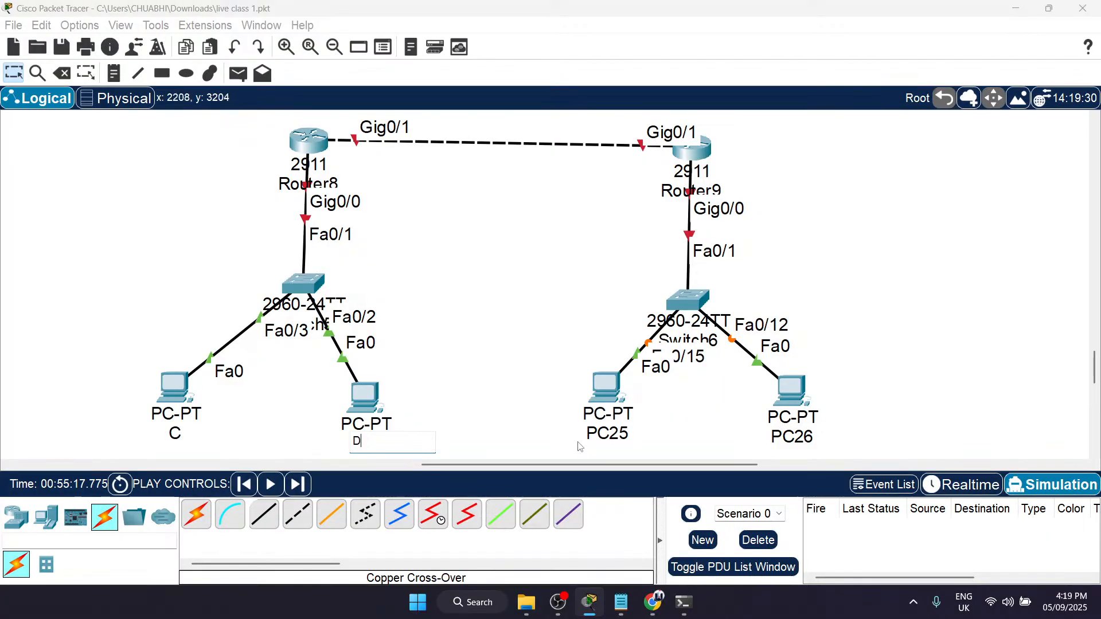
# Step: Rename the two PCs under Switch6, PC25 as E and PC26 as F
pyautogui.doubleClick(611, 431)
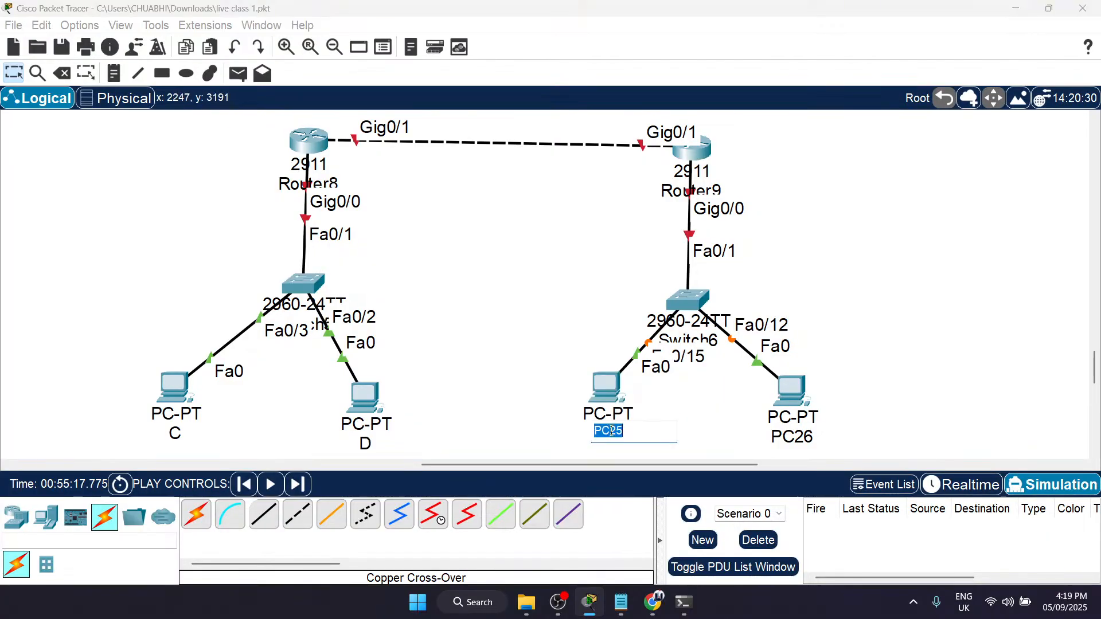
pyautogui.write('E')
pyautogui.doubleClick(805, 437)
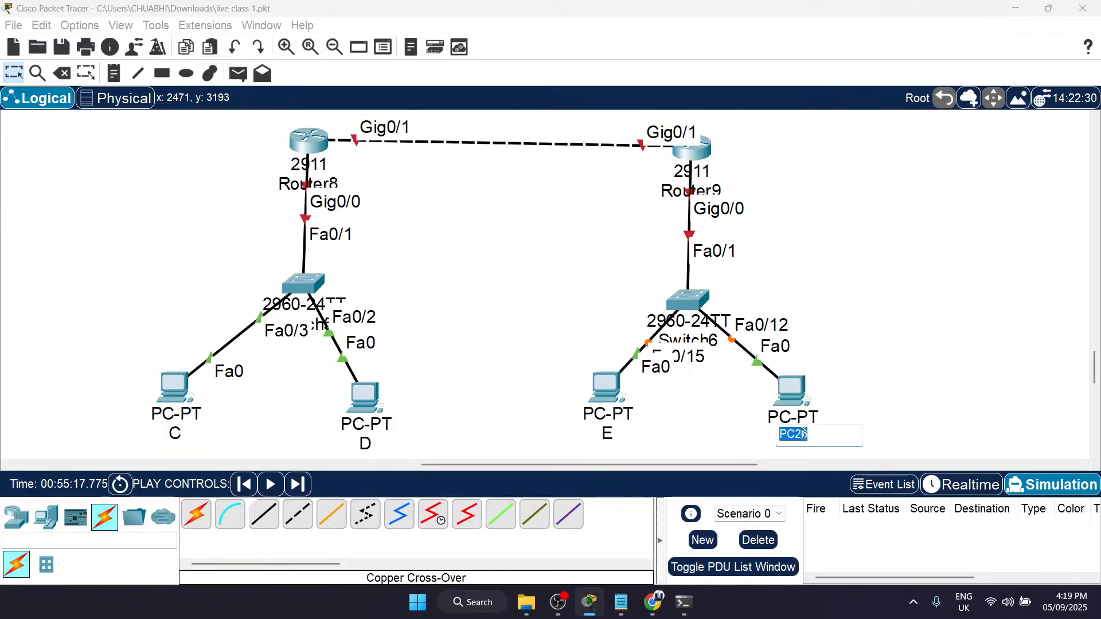
pyautogui.write('F')
pyautogui.click(560, 425)
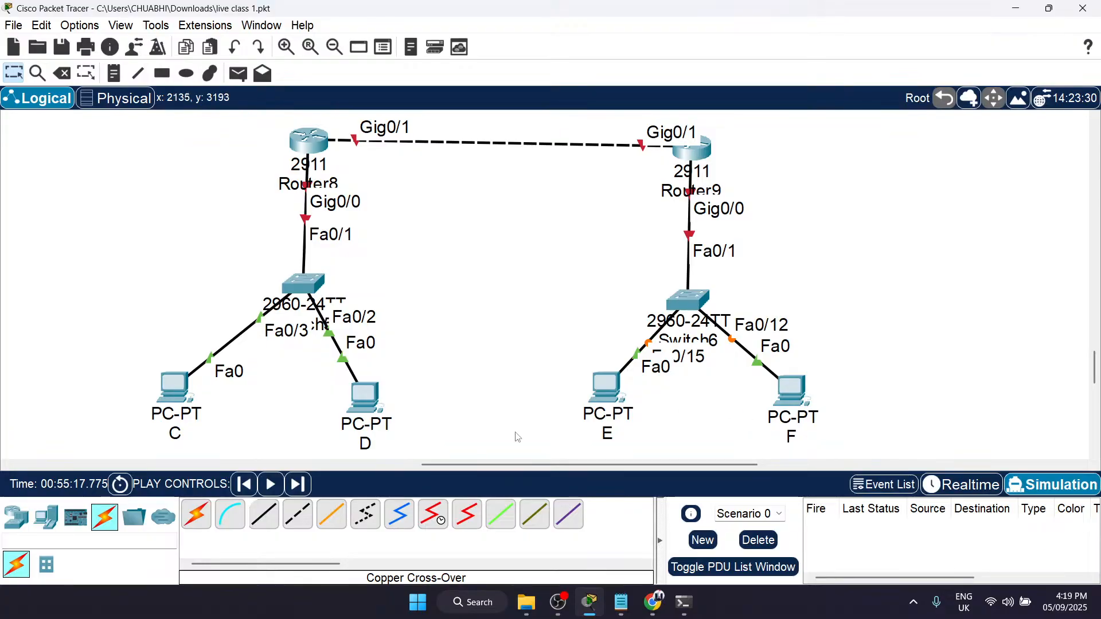
# Step: Add a note reading 192.168.1.0 on the outer side of the Router8 network
pyautogui.hscroll(1, 397, 466)
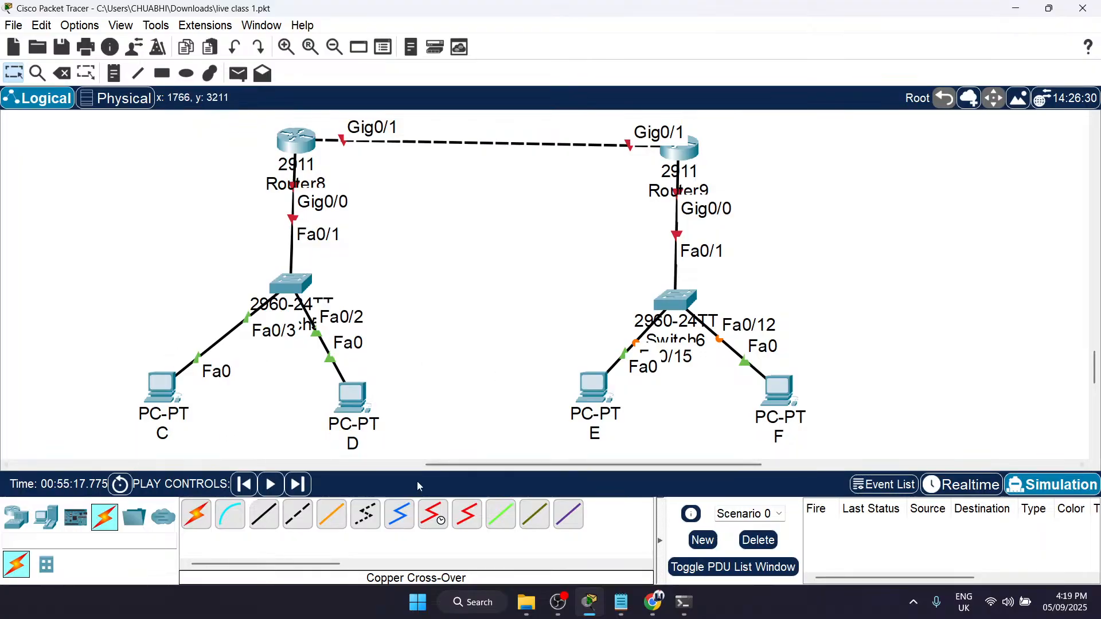
pyautogui.scroll(1, 471, 440)
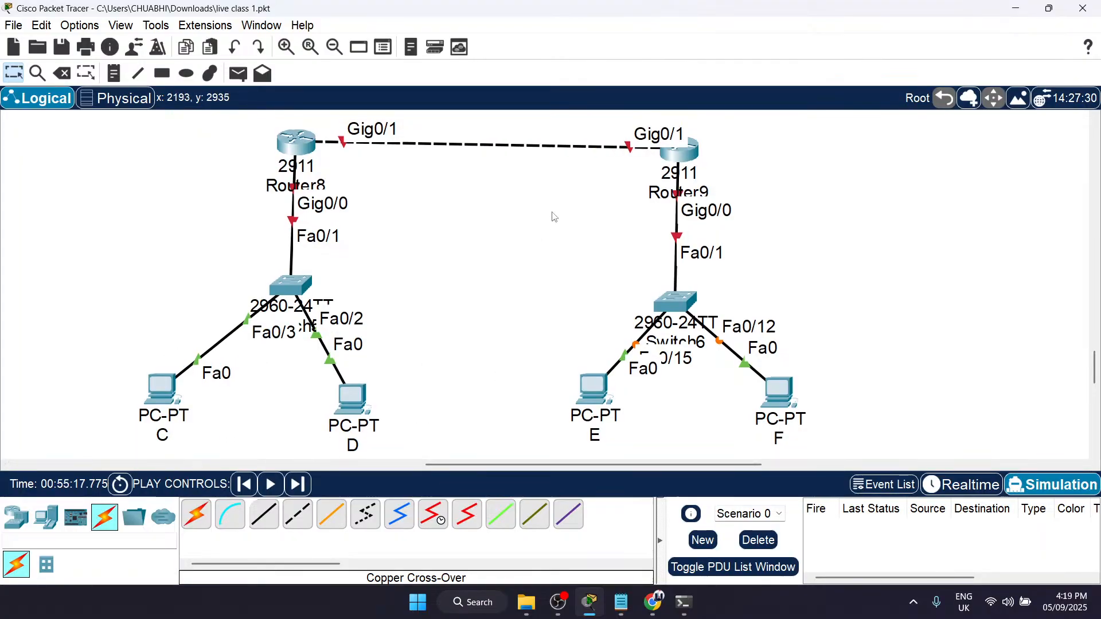
pyautogui.press('n')
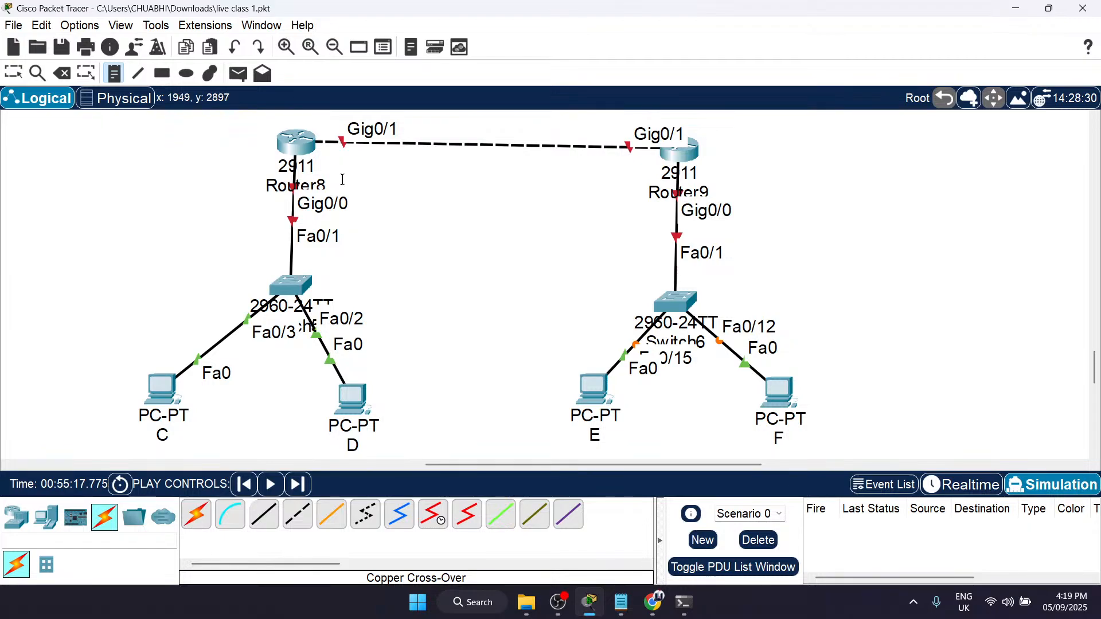
pyautogui.click(90, 240)
pyautogui.write('192.168.1.0')
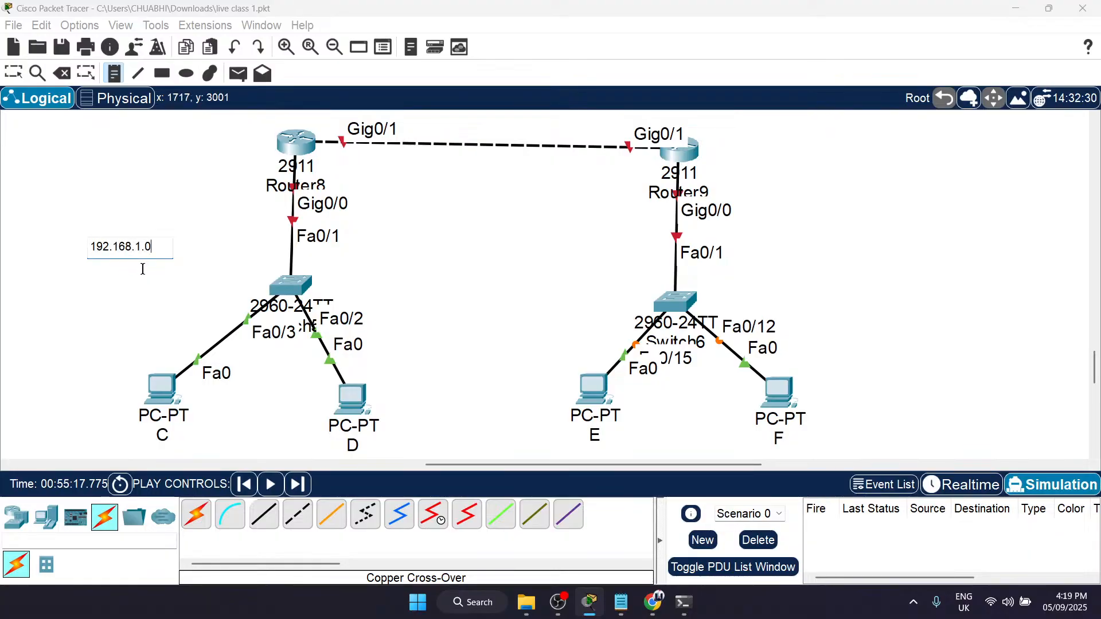
# Step: Add a note reading 192.168.2.0 on the outer side of the Router9 network and move it closer to the devices
pyautogui.click(877, 237)
pyautogui.write('192.168.2.0')
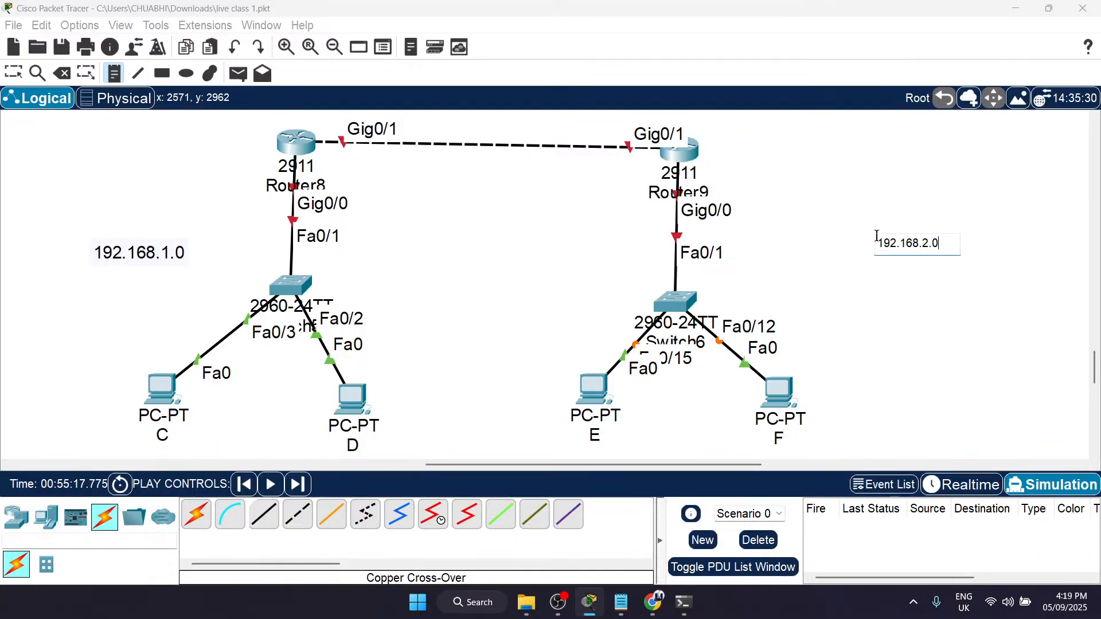
pyautogui.press('Escape')
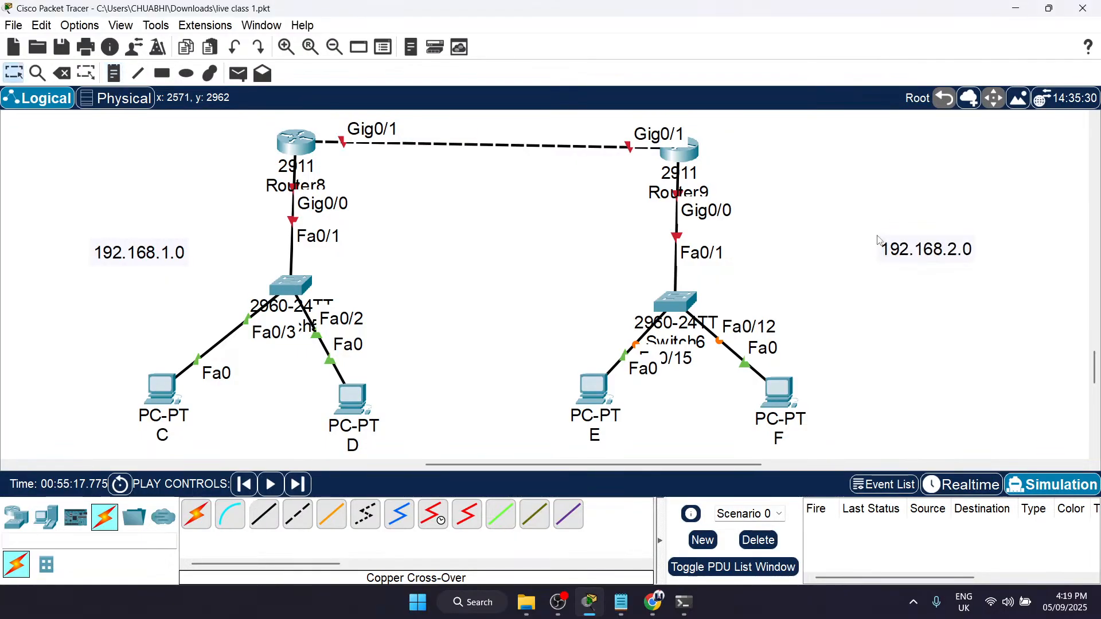
pyautogui.moveTo(901, 242); pyautogui.dragTo(837, 239)
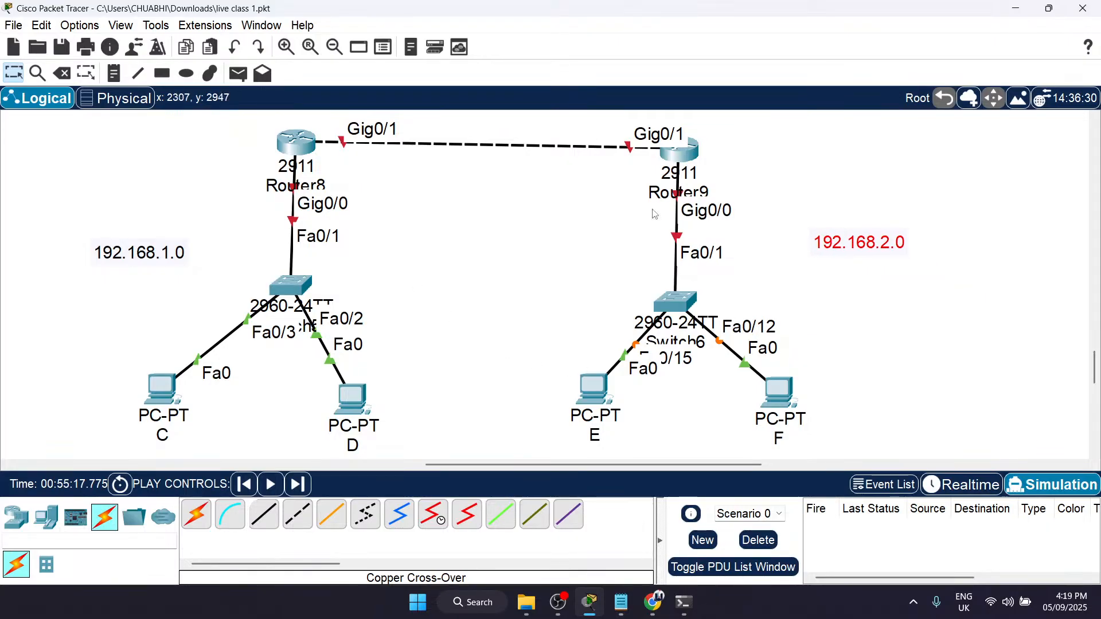
# Step: Add a note reading 10.0.0.0 above the link between Router8 and Router9 and center it over the cable
pyautogui.scroll(1, 484, 209)
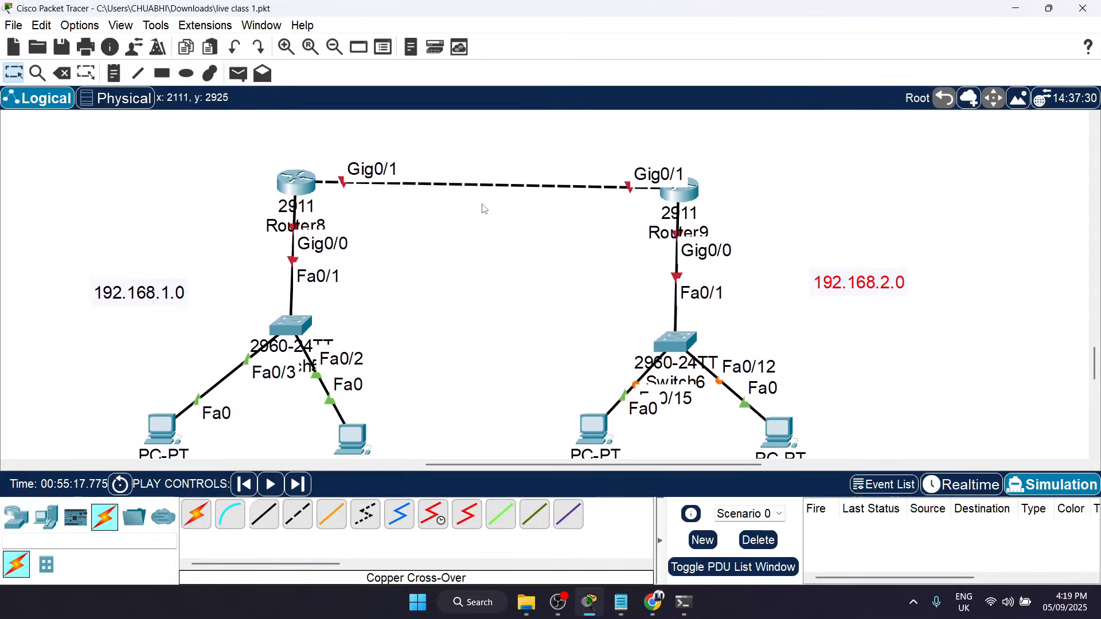
pyautogui.scroll(1, 484, 209)
pyautogui.press('n')
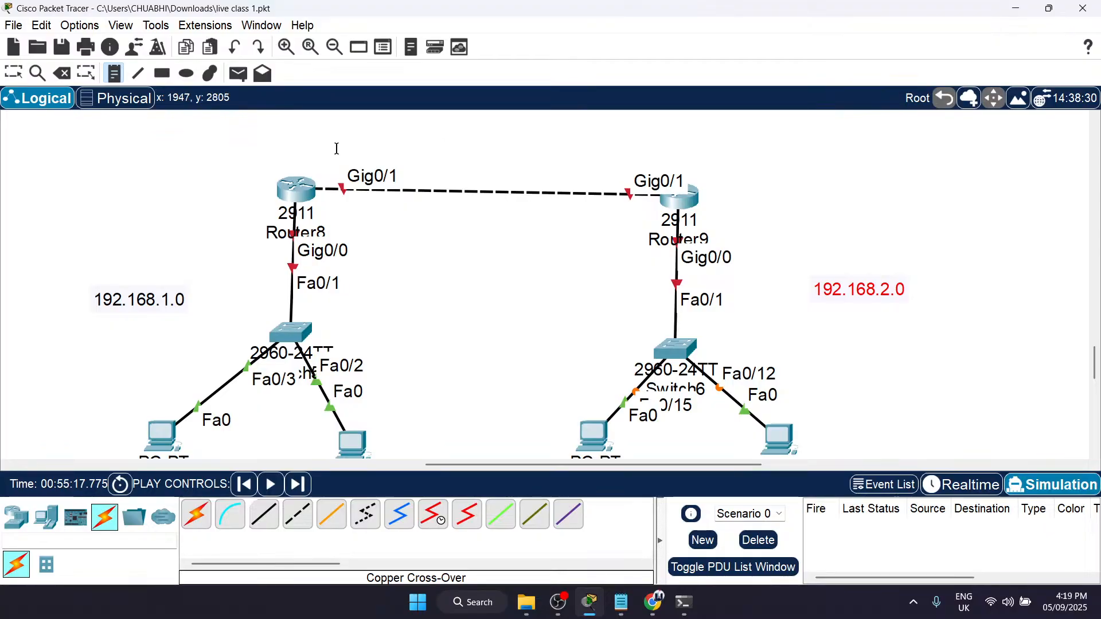
pyautogui.scroll(2, 459, 126)
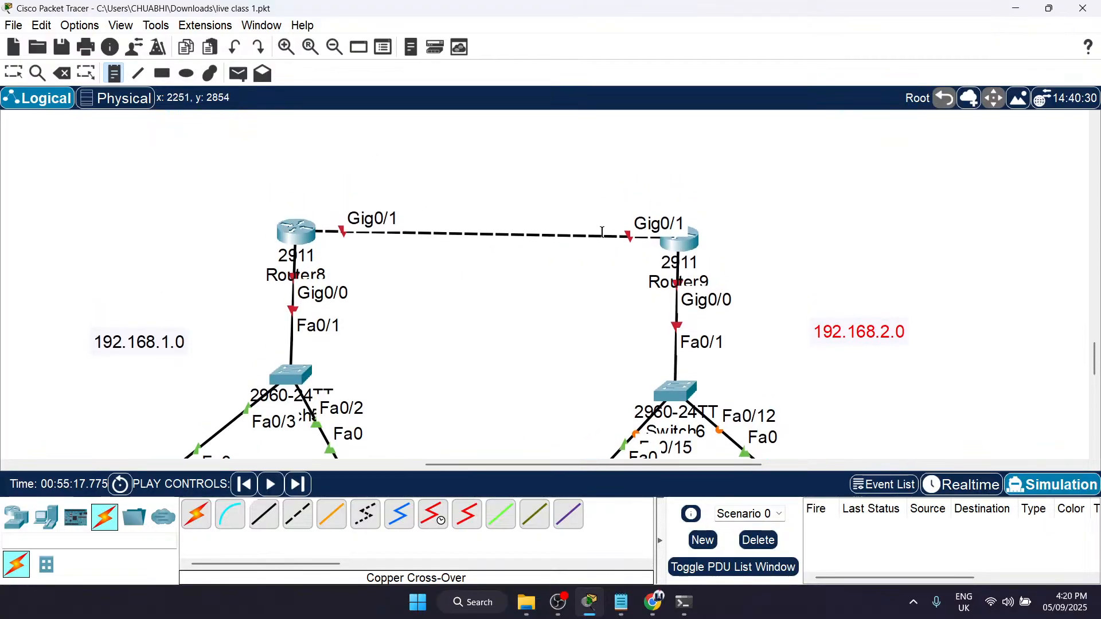
pyautogui.click(460, 134)
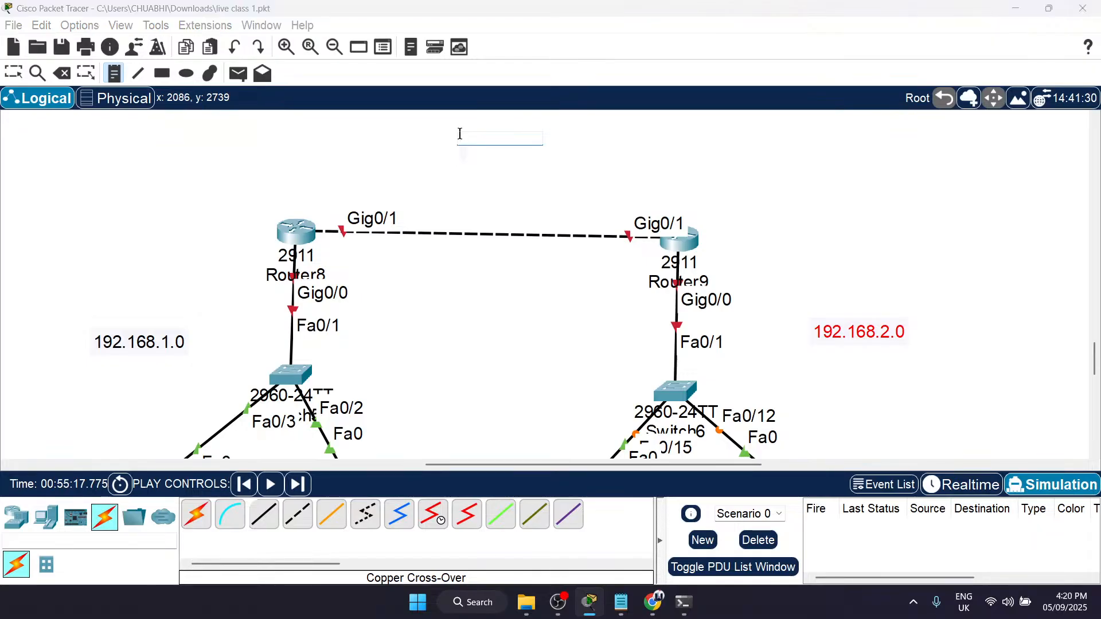
pyautogui.write('10.0.0.0')
pyautogui.press('Escape')
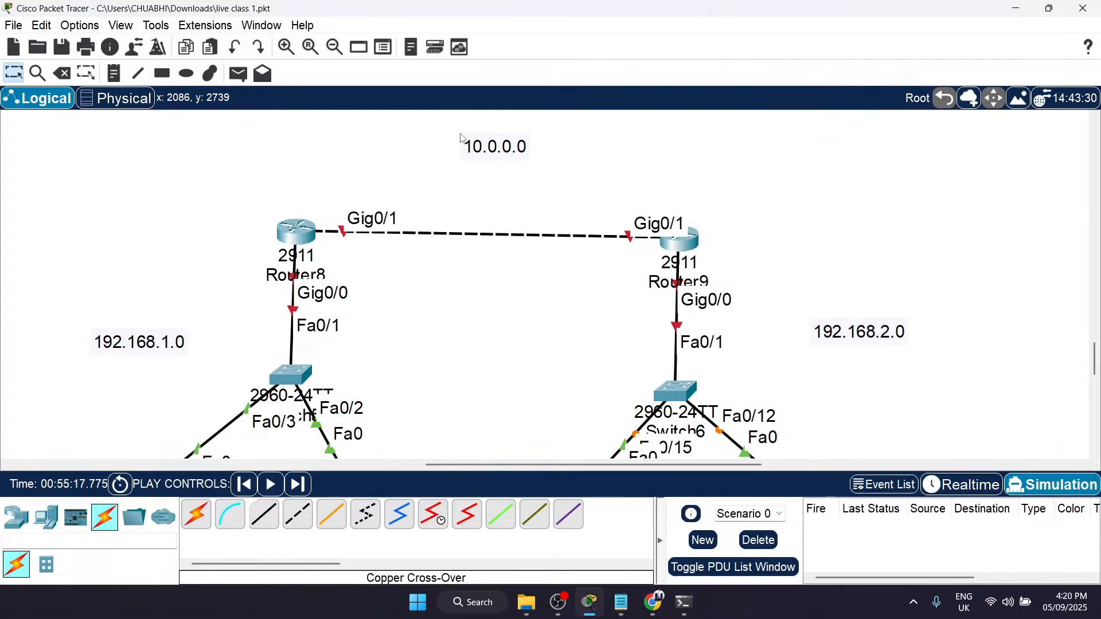
pyautogui.moveTo(517, 154); pyautogui.dragTo(534, 170)
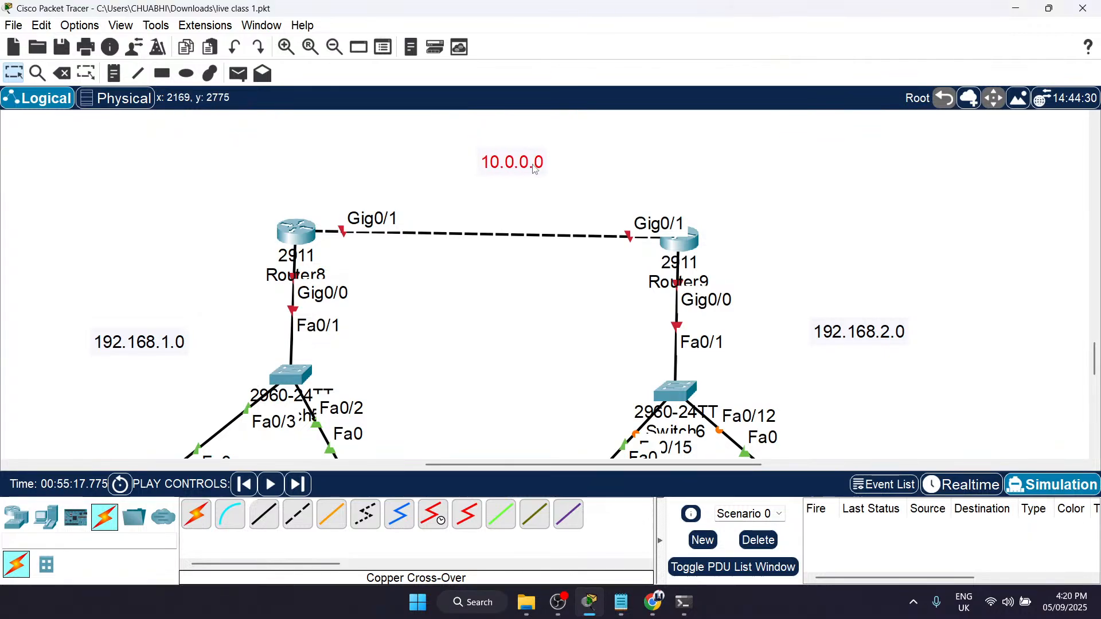
# Step: Add a note reading 192.168.1.1 beside Router8's Gig0/0 port label
pyautogui.scroll(-1, 477, 275)
pyautogui.scroll(-1, 477, 276)
pyautogui.scroll(1, 477, 275)
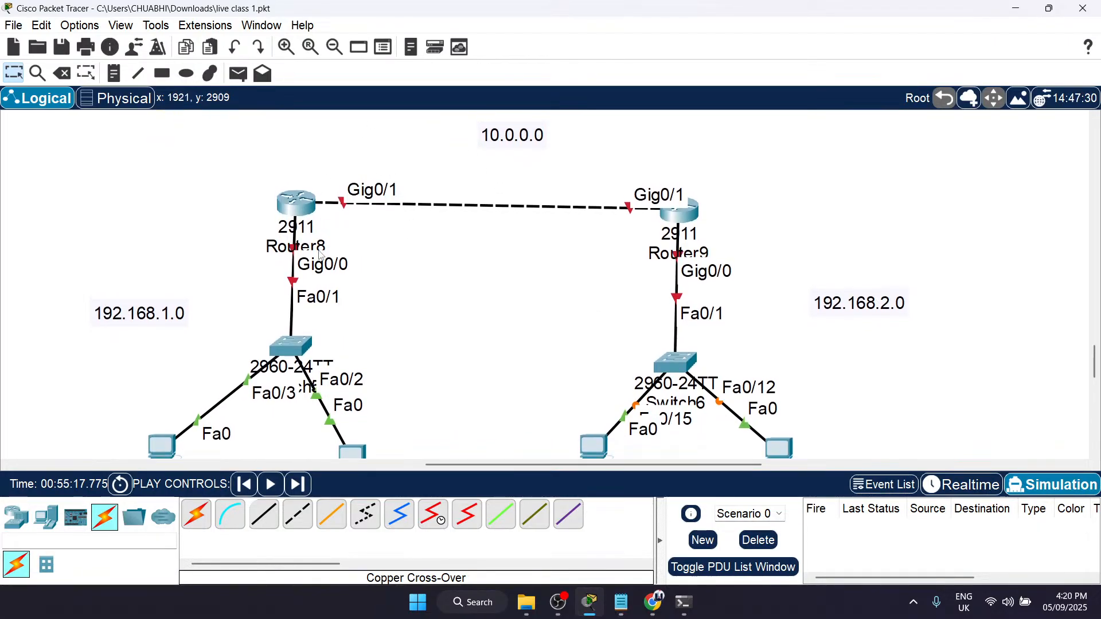
pyautogui.scroll(-1, 409, 274)
pyautogui.scroll(-3, 299, 270)
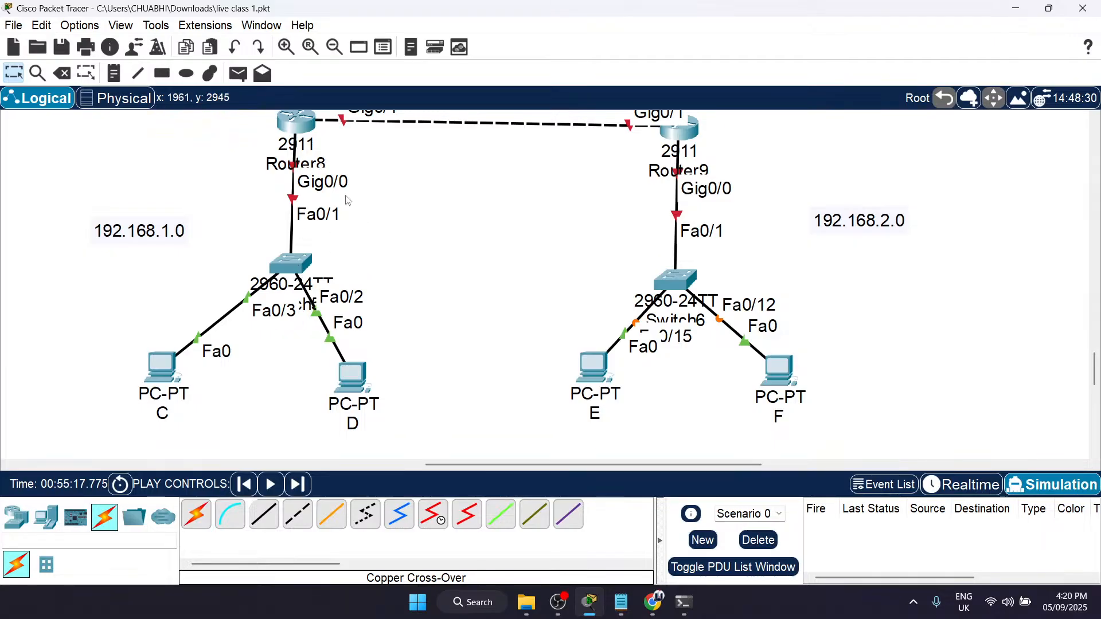
pyautogui.scroll(1, 315, 164)
pyautogui.scroll(3, 314, 164)
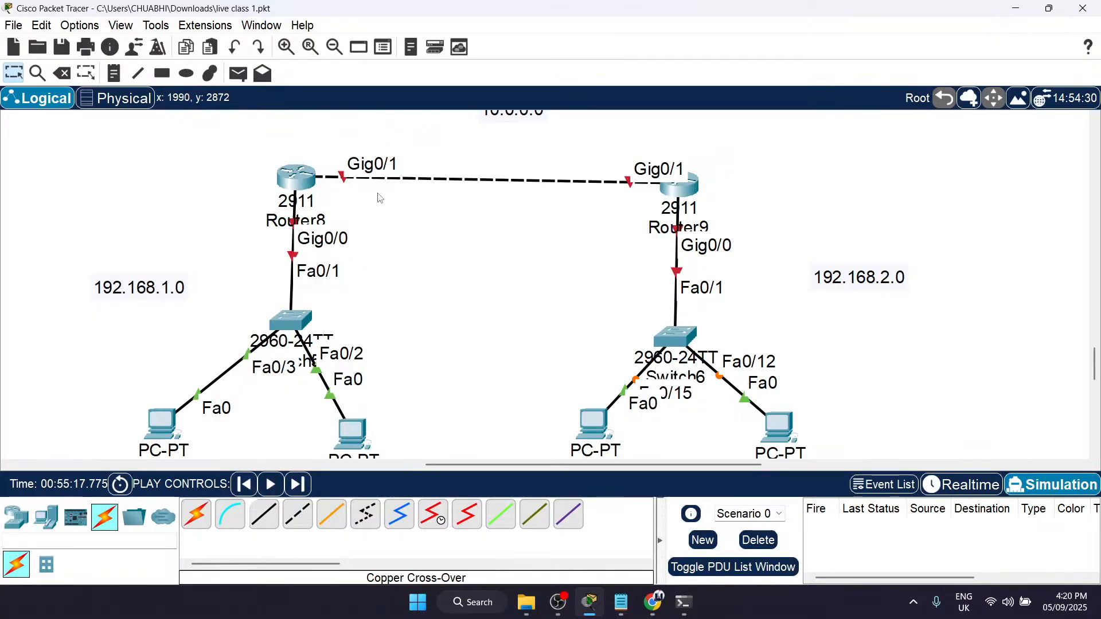
pyautogui.press('n')
pyautogui.click(354, 230)
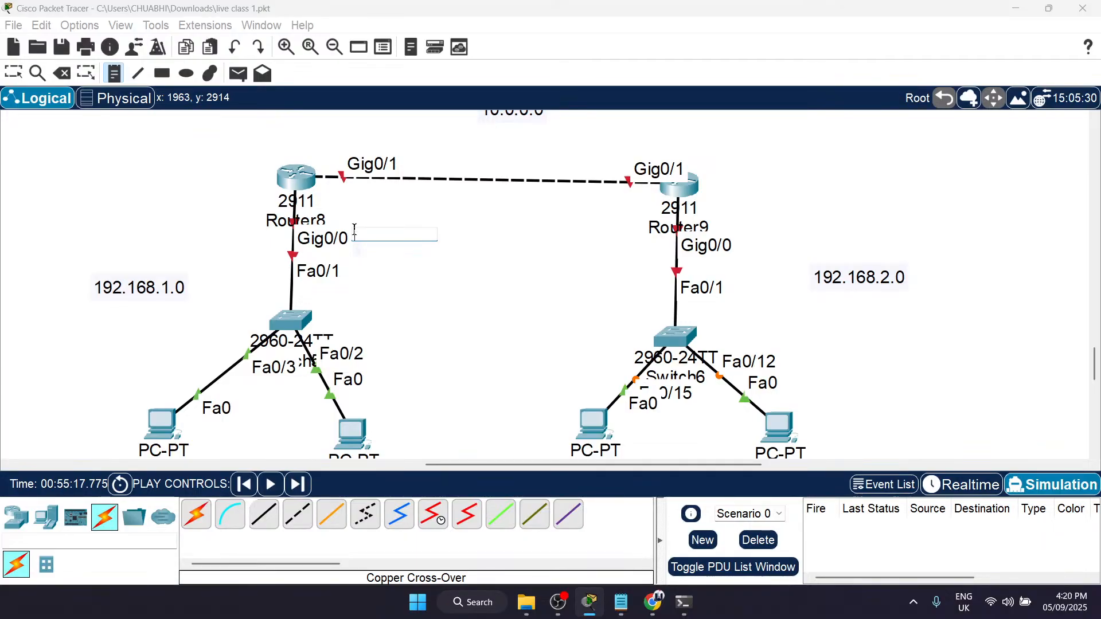
pyautogui.write('192.168.1.1')
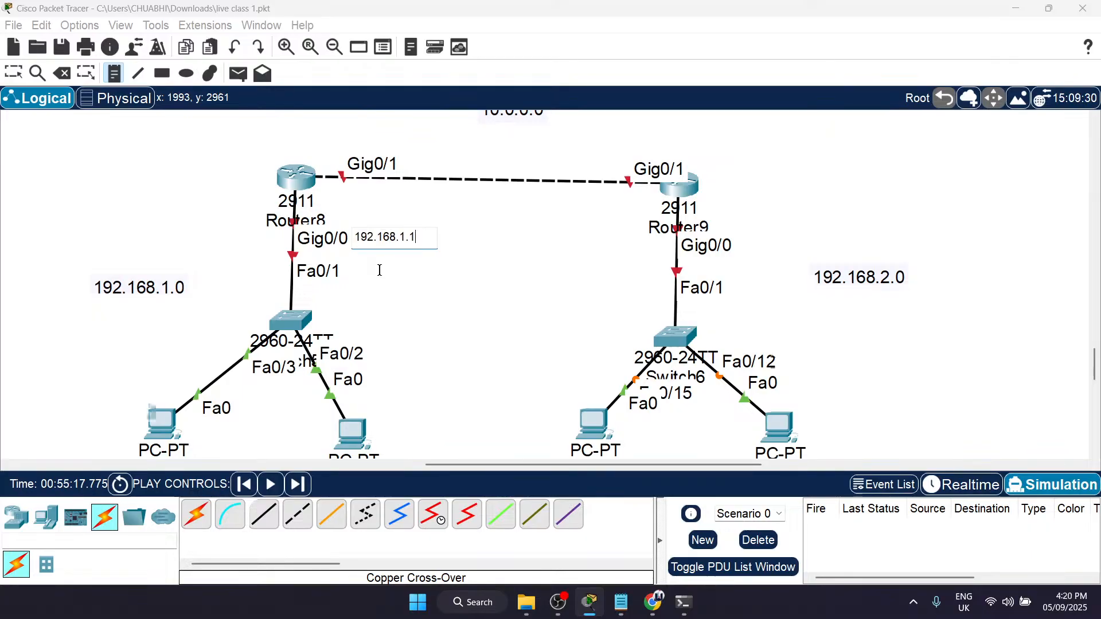
# Step: Add address notes below the PCs, 192.168.1.2 under C and 192.168.1.3 under D, shifting the latter slightly to align it
pyautogui.scroll(-3, 379, 270)
pyautogui.click(105, 409)
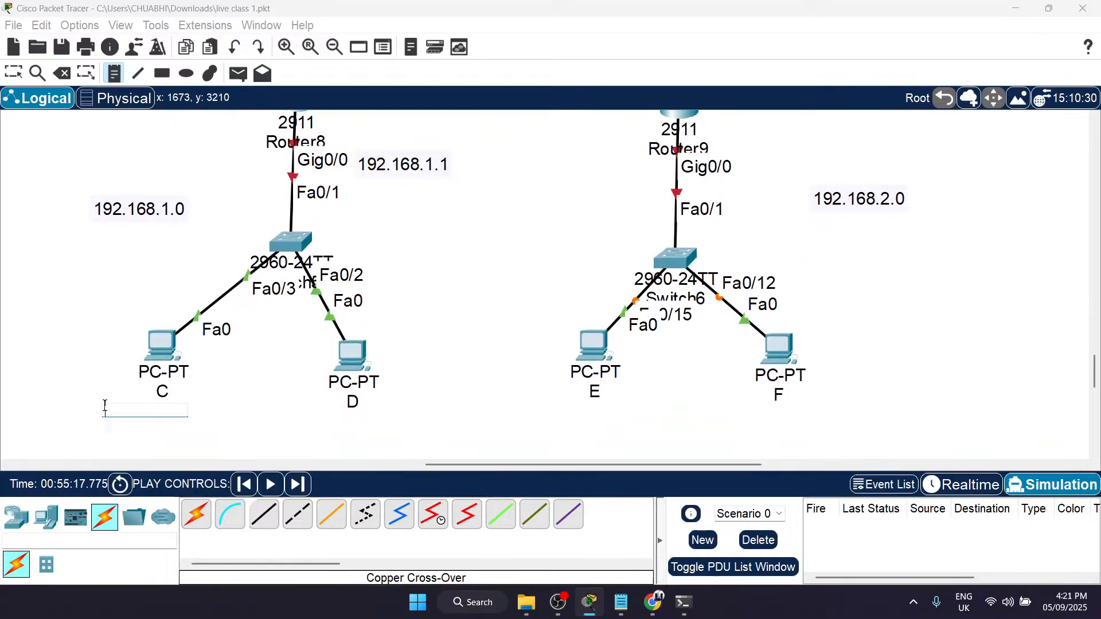
pyautogui.write('192.168.1.2')
pyautogui.click(291, 416)
pyautogui.write('192.168.')
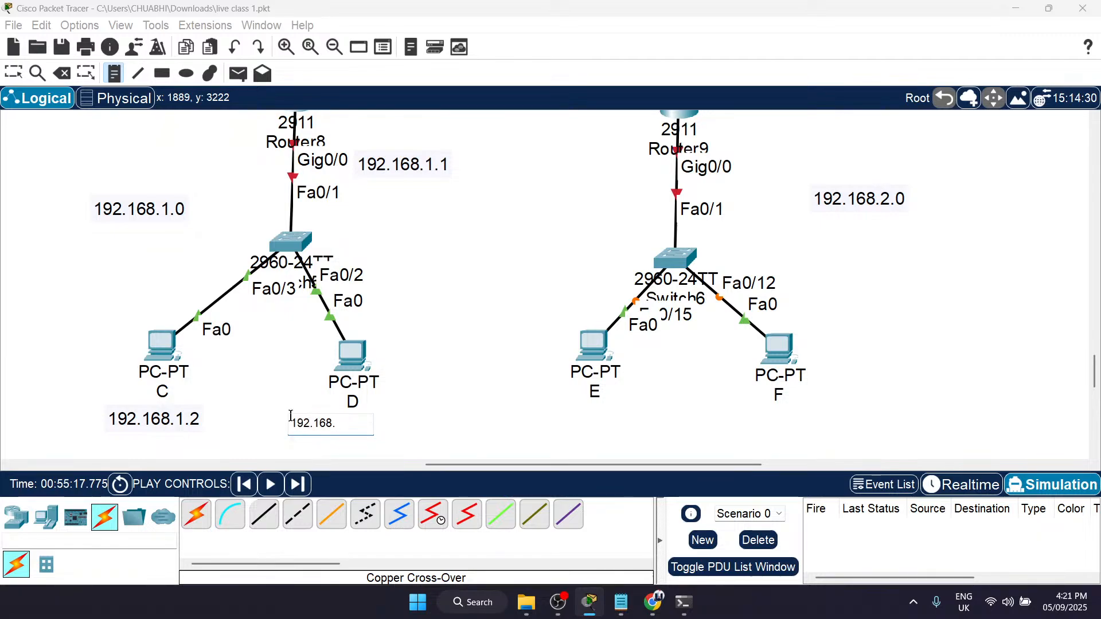
pyautogui.write('1.3')
pyautogui.press('Escape')
pyautogui.moveTo(298, 428); pyautogui.dragTo(314, 430)
# Step: Move the 192.168.1.1 note away from Router8's Gig0/0 port and put it back beside that port
pyautogui.scroll(3, 396, 367)
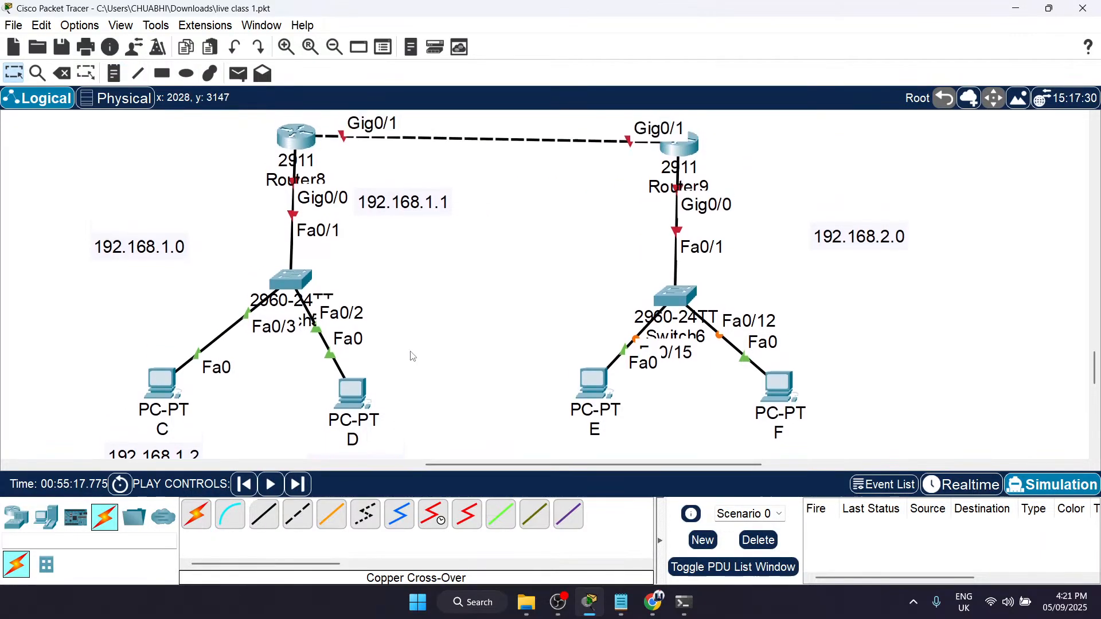
pyautogui.click(407, 293)
pyautogui.moveTo(406, 293); pyautogui.dragTo(404, 289)
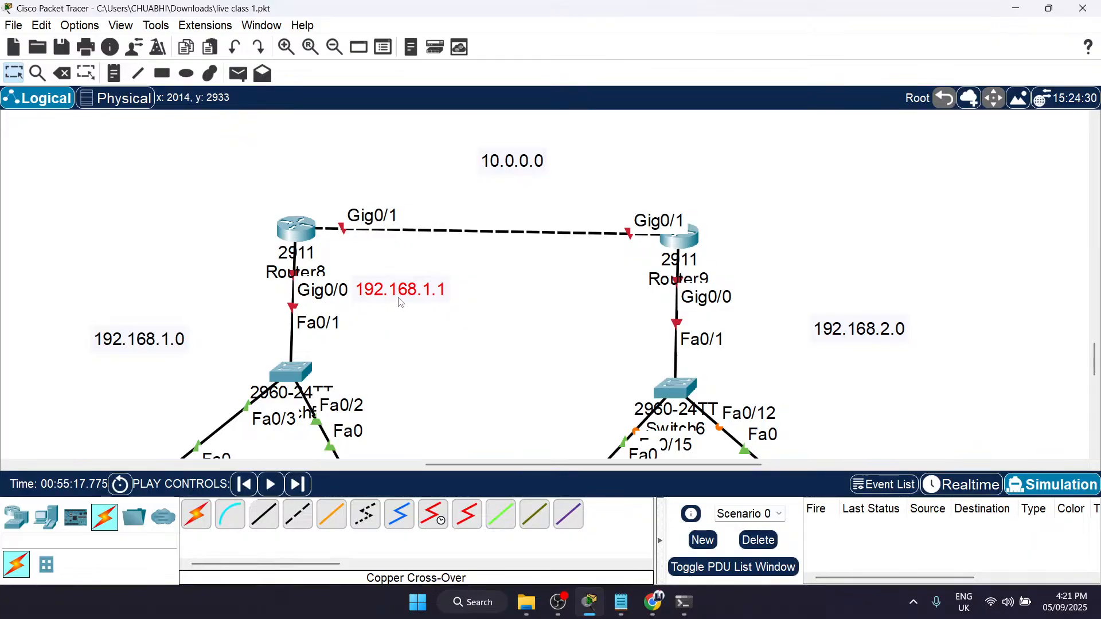
pyautogui.moveTo(387, 288); pyautogui.dragTo(439, 374)
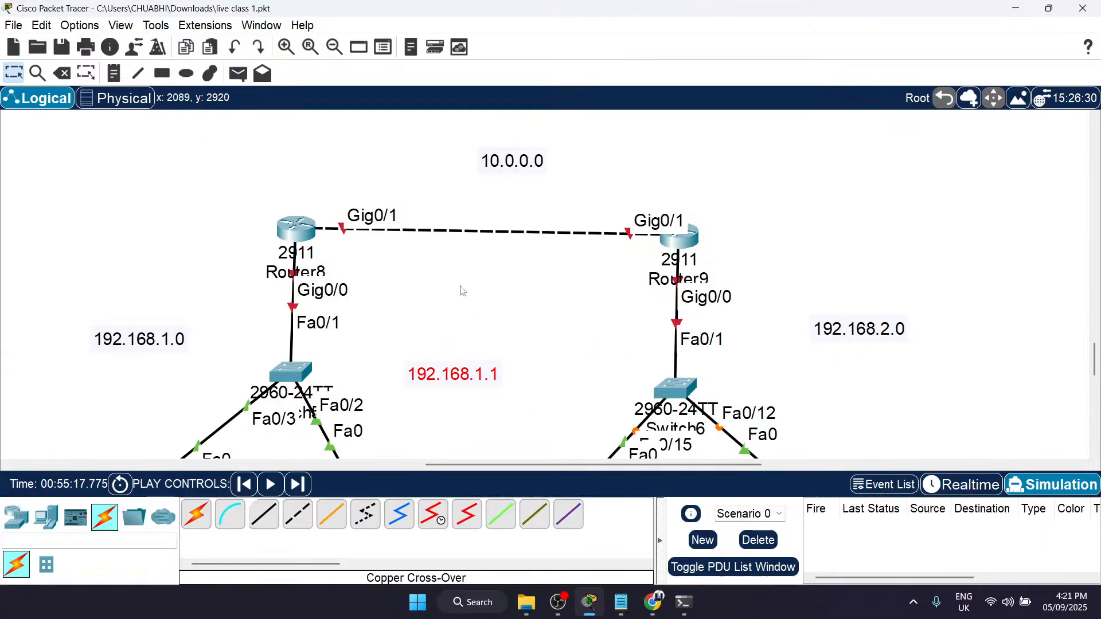
pyautogui.click(484, 404)
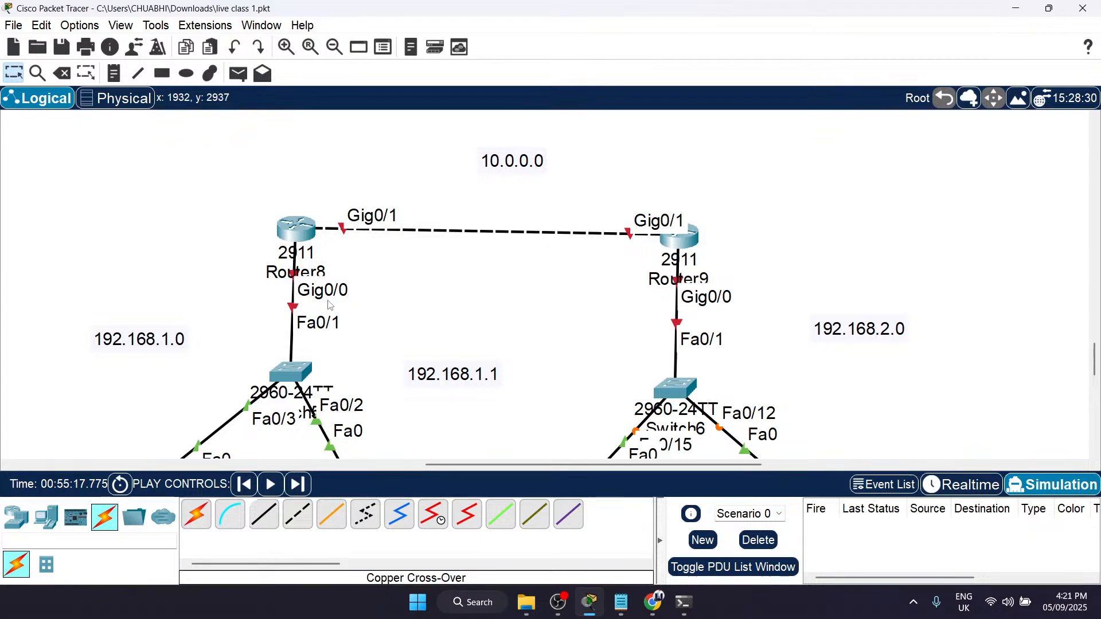
pyautogui.moveTo(459, 378); pyautogui.dragTo(408, 297)
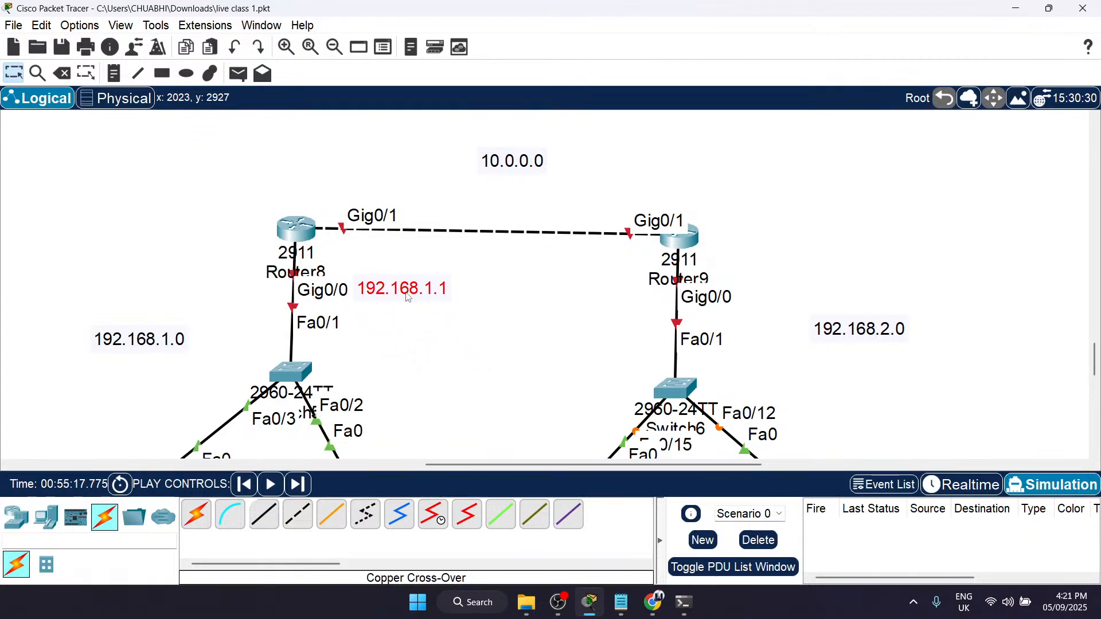
pyautogui.click(457, 316)
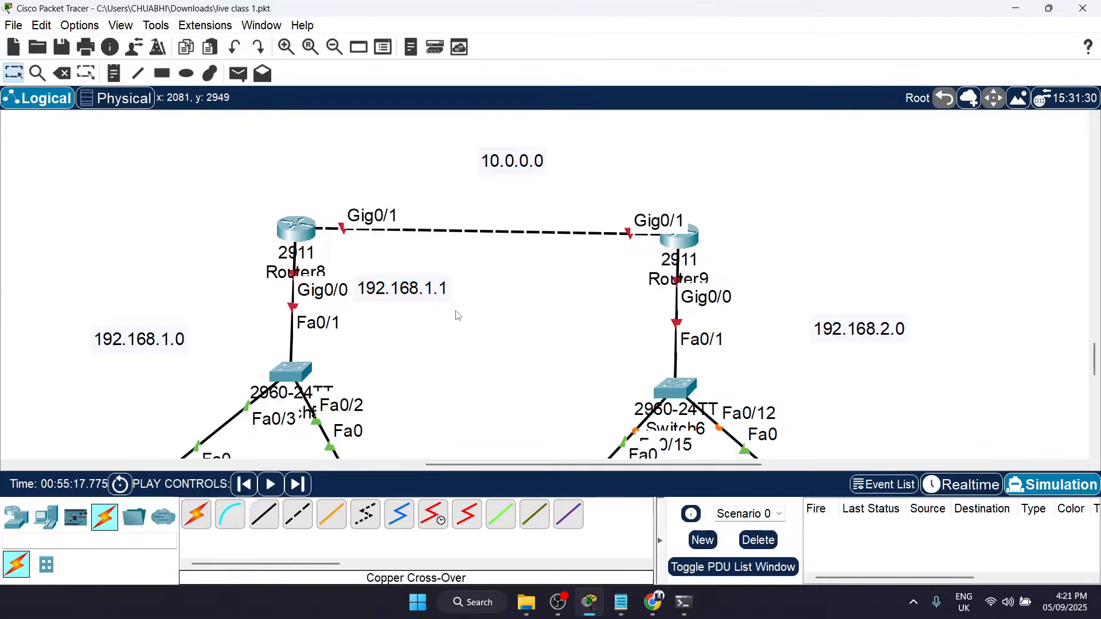
# Step: Add a note reading 192.168.2.1 beside Router9's Gig0/0 port label
pyautogui.scroll(-3, 749, 322)
pyautogui.hscroll(5, 750, 322)
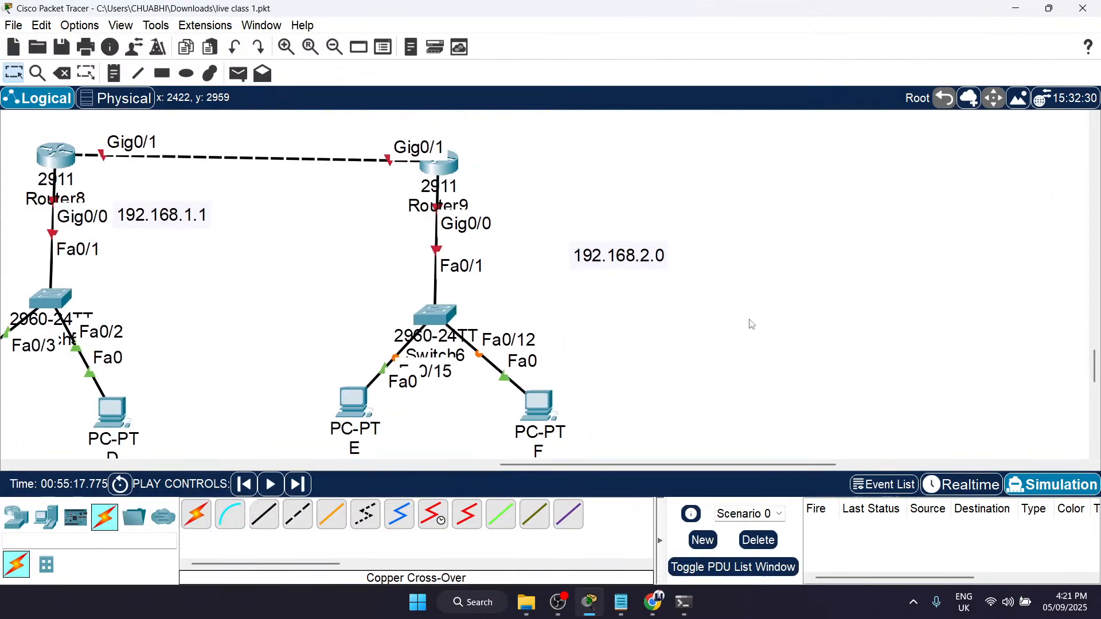
pyautogui.hscroll(-3, 752, 324)
pyautogui.press('n')
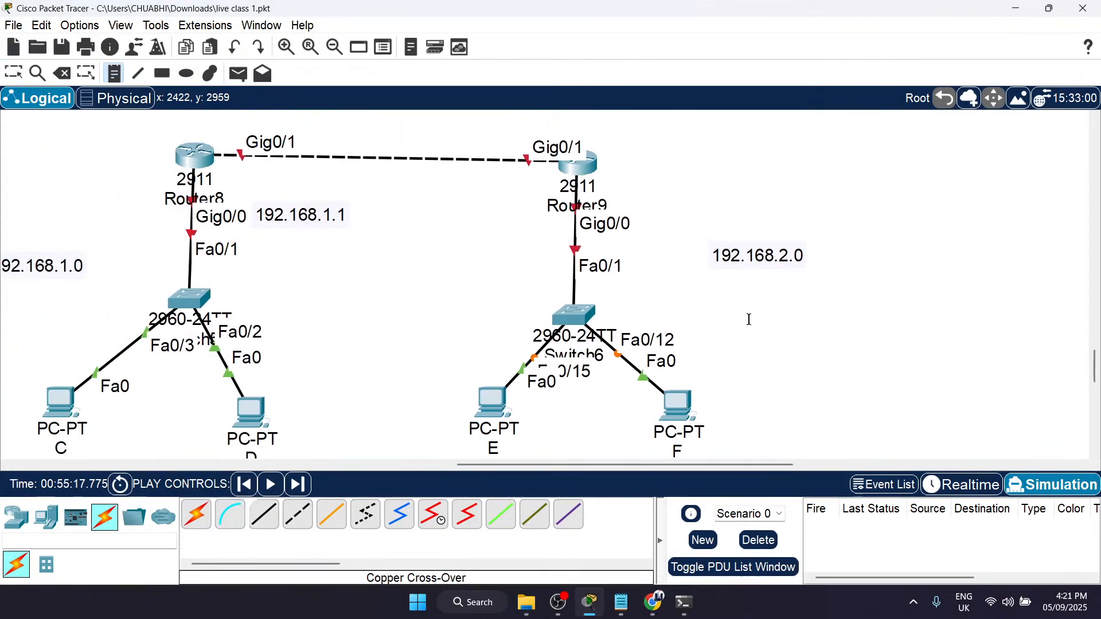
pyautogui.click(643, 220)
pyautogui.write('192.168')
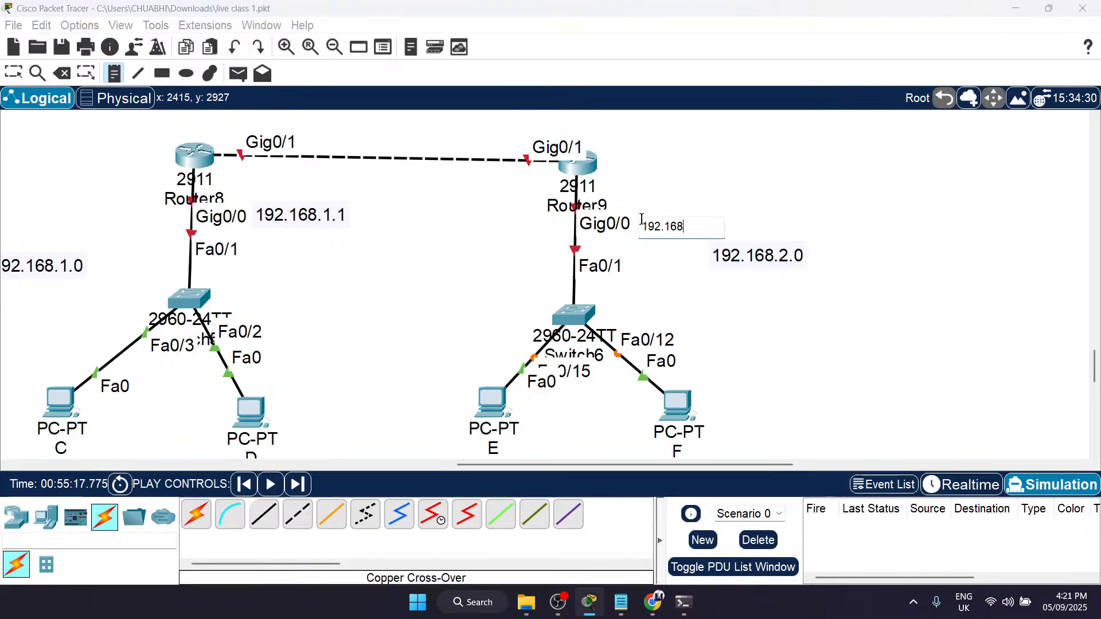
pyautogui.write('.2.1')
# Step: Add address notes below the second network's PCs, 192.168.2.2 under E and 192.168.2.3 under F
pyautogui.scroll(-1, 721, 386)
pyautogui.click(452, 426)
pyautogui.write('192.168.2.2')
pyautogui.click(619, 430)
pyautogui.click(621, 431)
pyautogui.write('192.168.23.')
pyautogui.press('BackSpace')
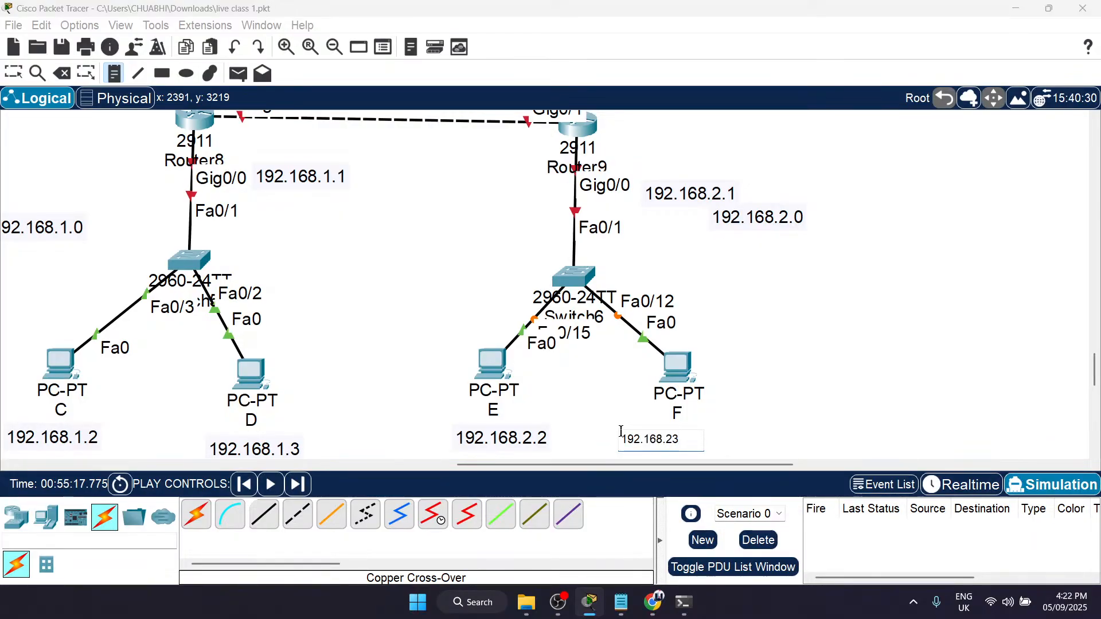
pyautogui.press('Escape')
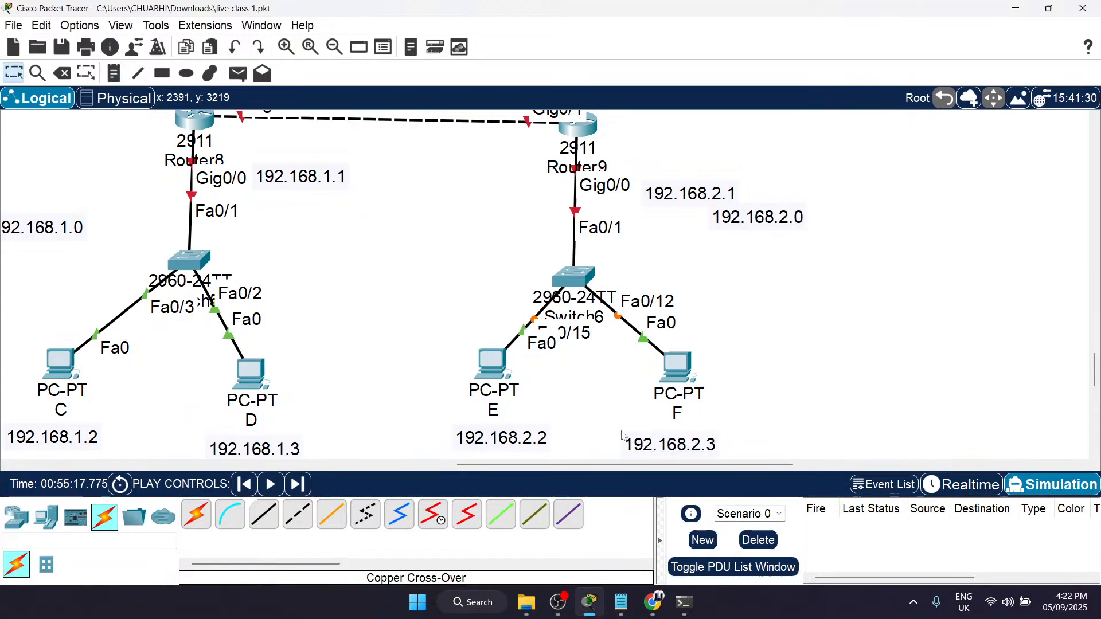
# Step: Move the 192.168.2.0 network note closer to Switch6, just below the 192.168.2.1 note
pyautogui.scroll(3, 260, 234)
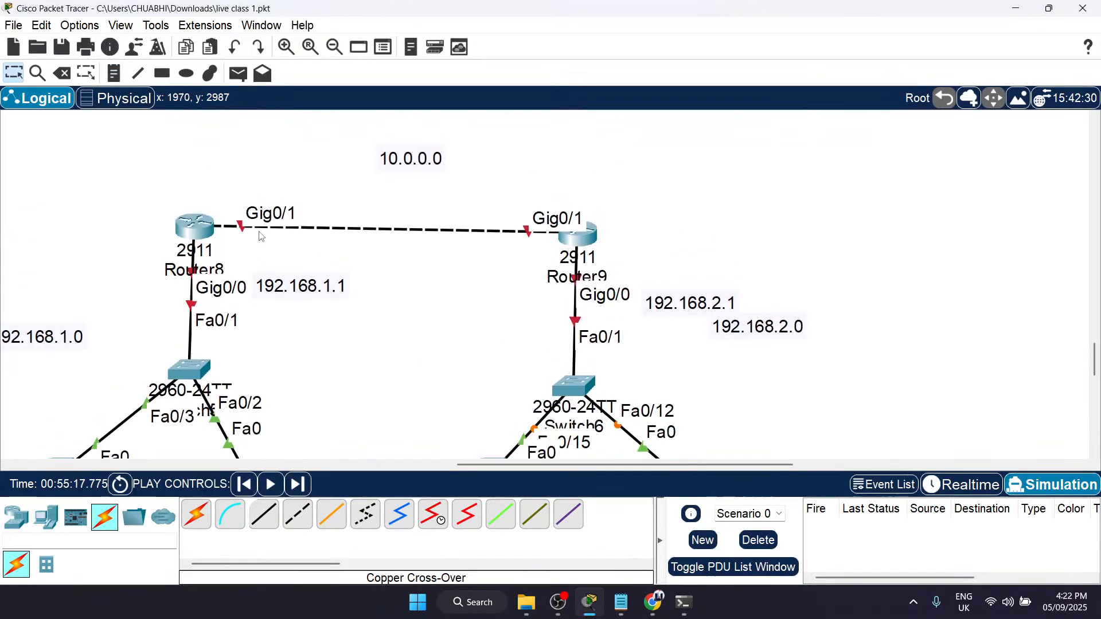
pyautogui.hscroll(-5, 258, 235)
pyautogui.scroll(-10, 264, 344)
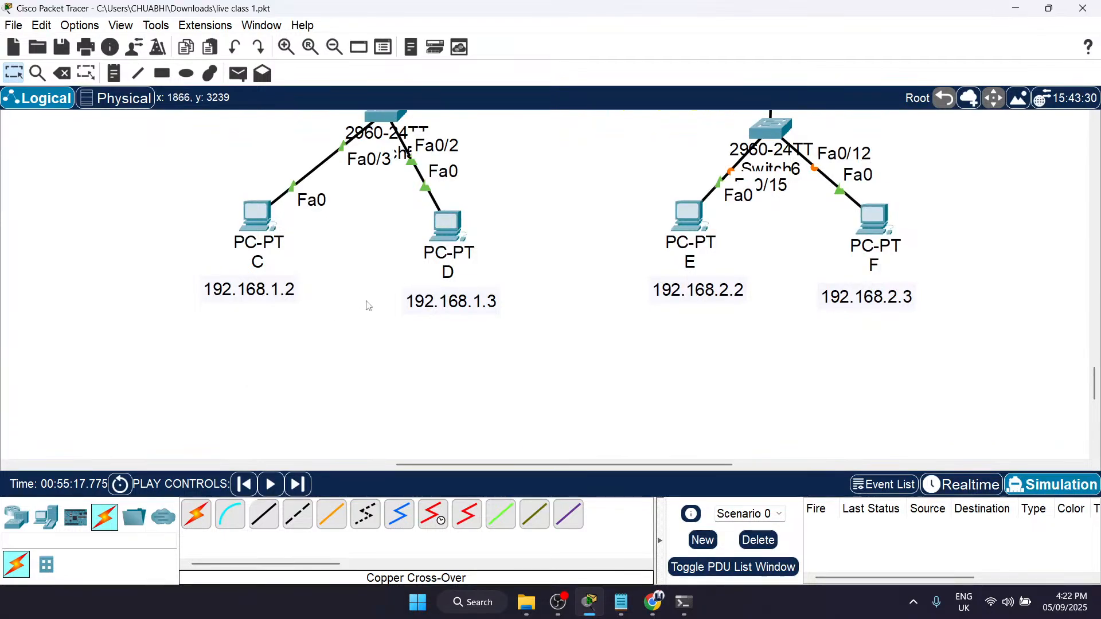
pyautogui.scroll(4, 555, 178)
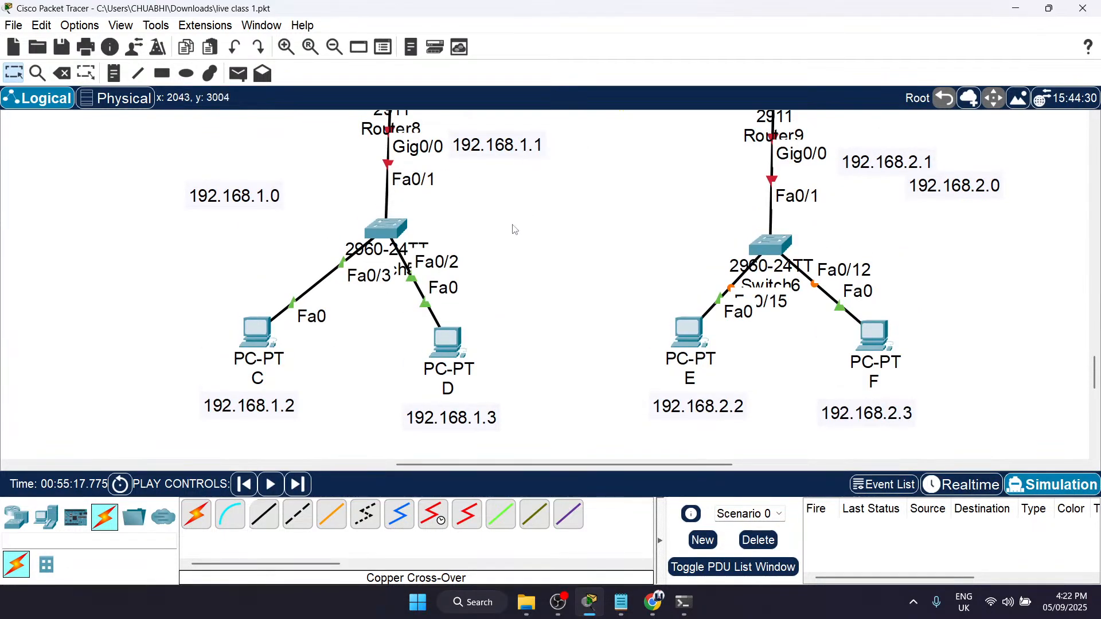
pyautogui.hscroll(5, 517, 423)
pyautogui.scroll(1, 704, 152)
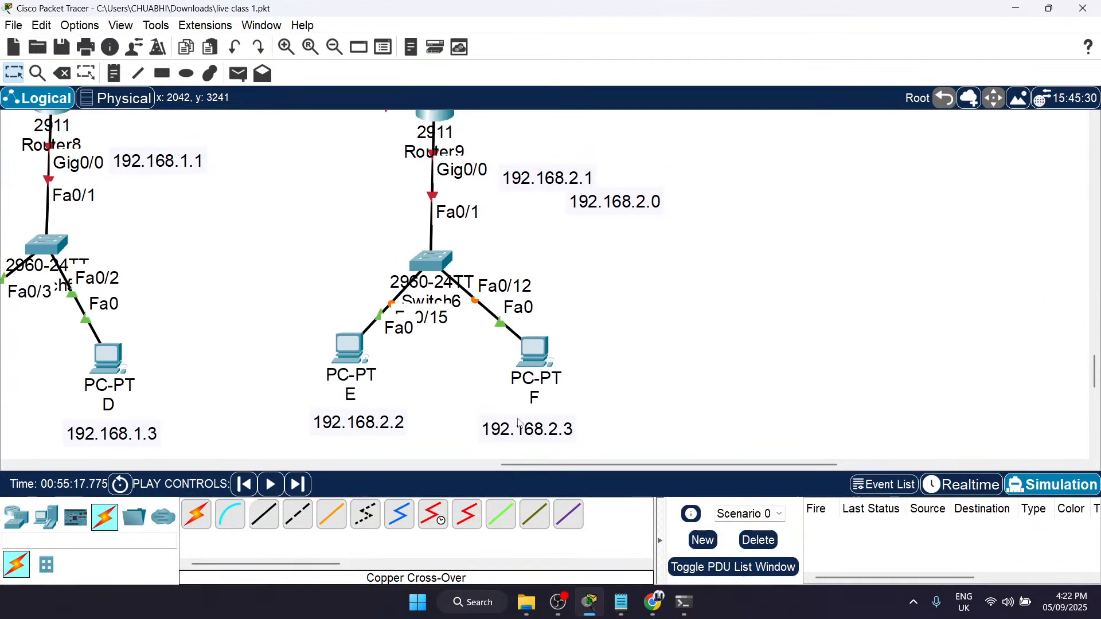
pyautogui.moveTo(637, 195); pyautogui.dragTo(588, 232)
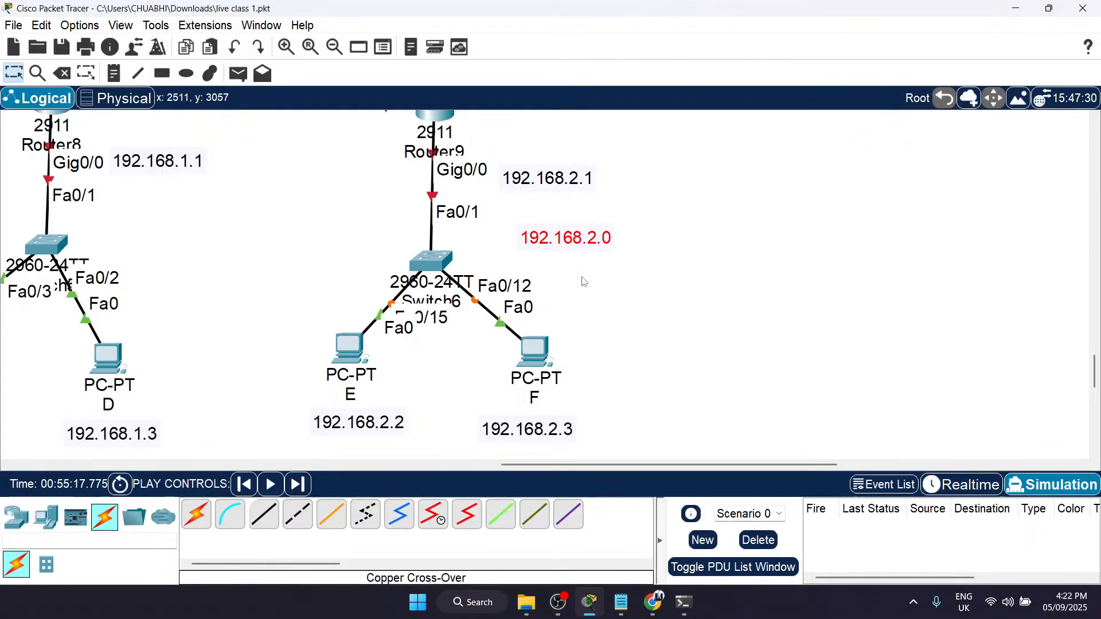
# Step: Add a title note reading STATIC ROUTING above Router9 and select it
pyautogui.scroll(-1, 379, 395)
pyautogui.scroll(5, 570, 418)
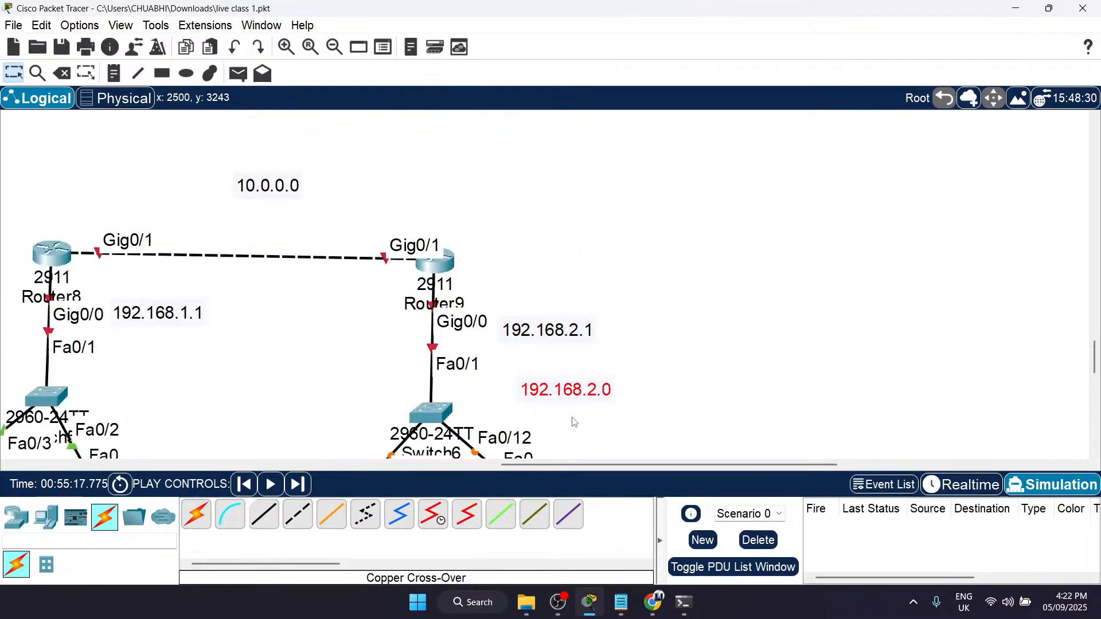
pyautogui.hscroll(-8, 563, 332)
pyautogui.scroll(-1, 563, 331)
pyautogui.scroll(1, 563, 331)
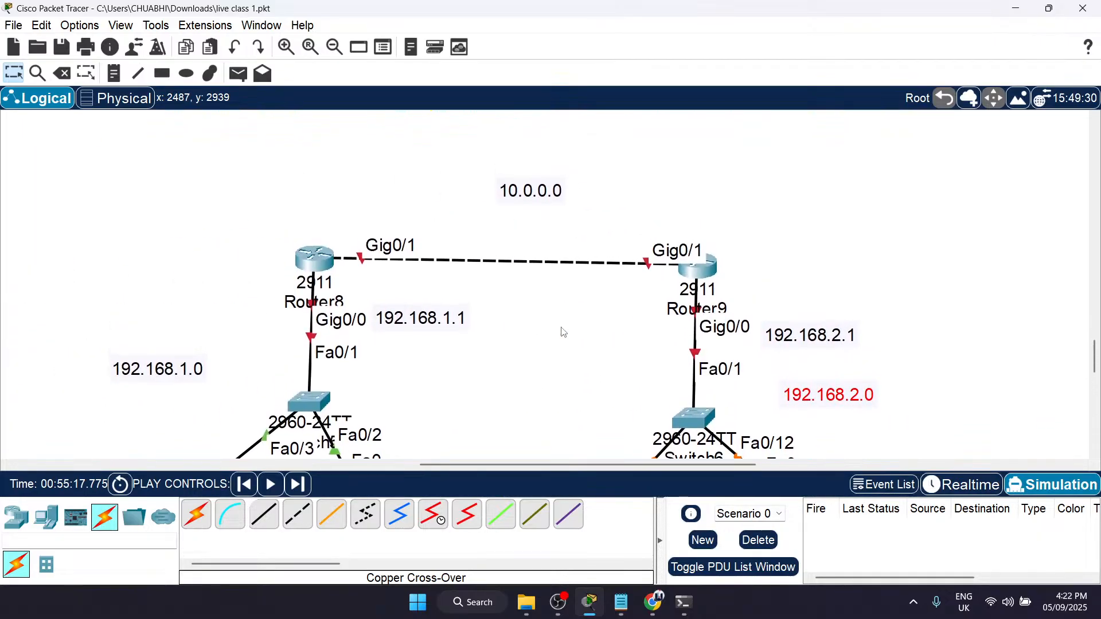
pyautogui.press('n')
pyautogui.click(700, 174)
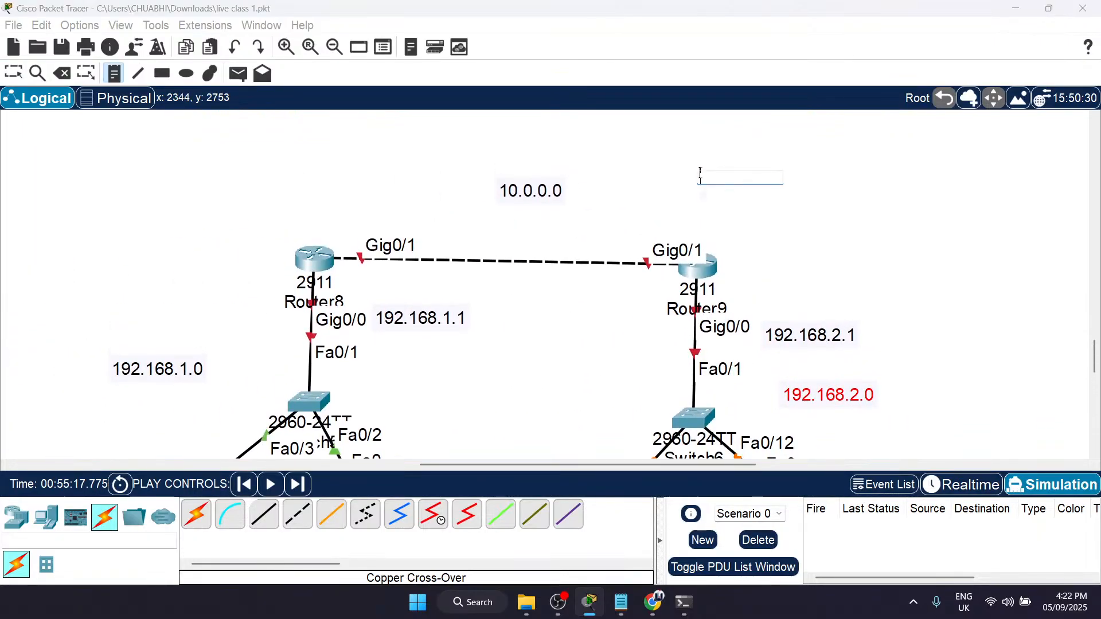
pyautogui.write('STATIC ROUTU')
pyautogui.write('NG')
pyautogui.press('Escape')
pyautogui.click(786, 185)
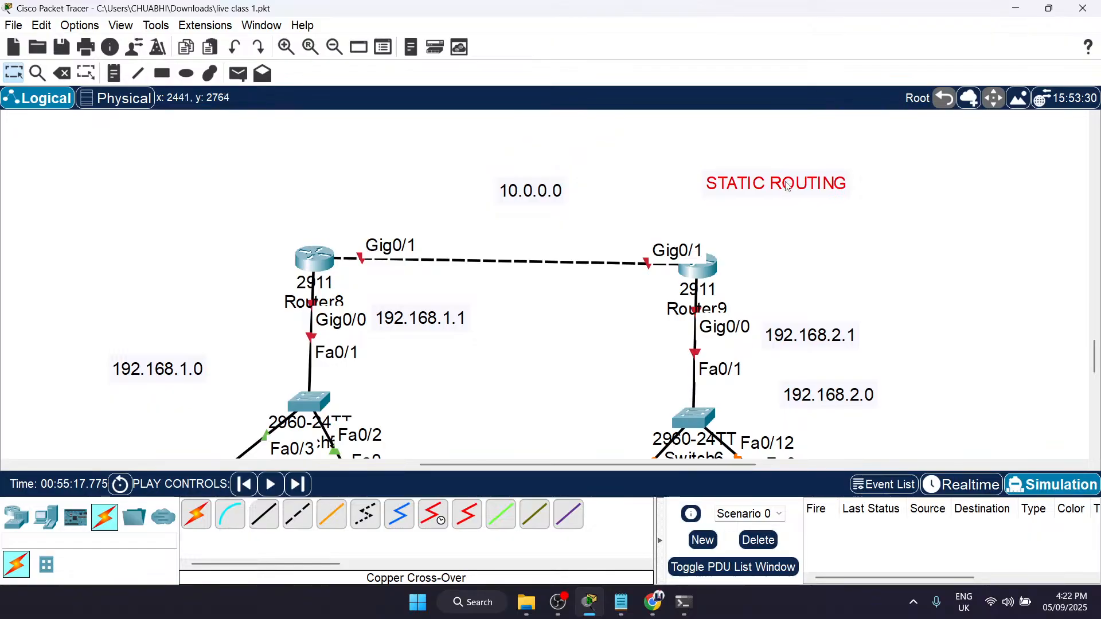
# Step: Add a note reading 10.0.0.1 above Router8's Gig0/1 port label
pyautogui.hscroll(-3, 740, 240)
pyautogui.scroll(-2, 740, 240)
pyautogui.hscroll(3, 740, 239)
pyautogui.scroll(1, 740, 240)
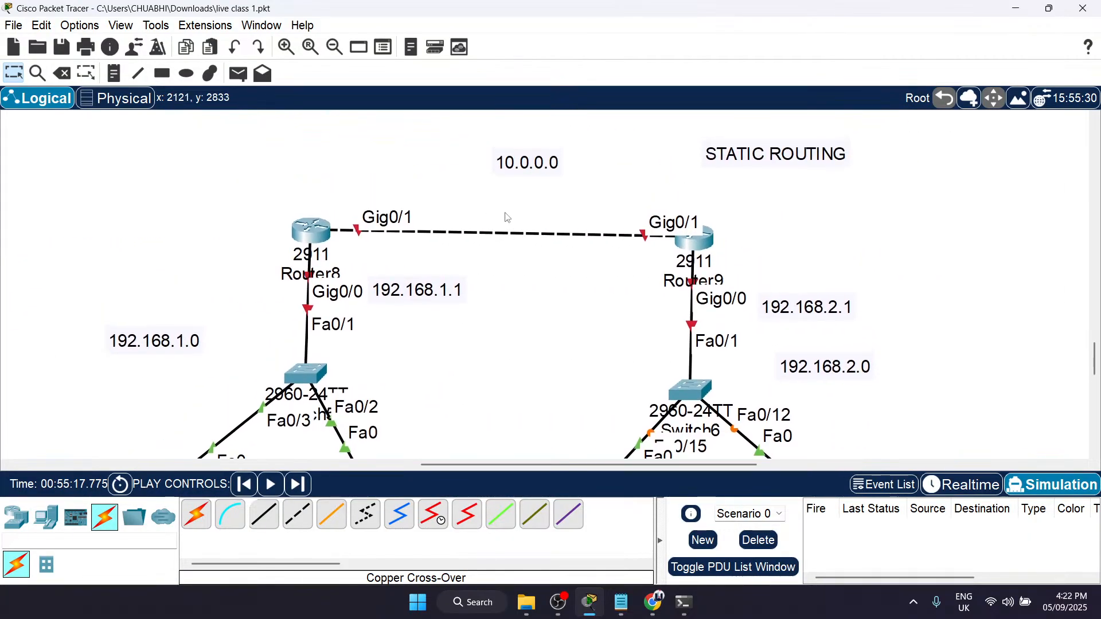
pyautogui.scroll(-1, 507, 217)
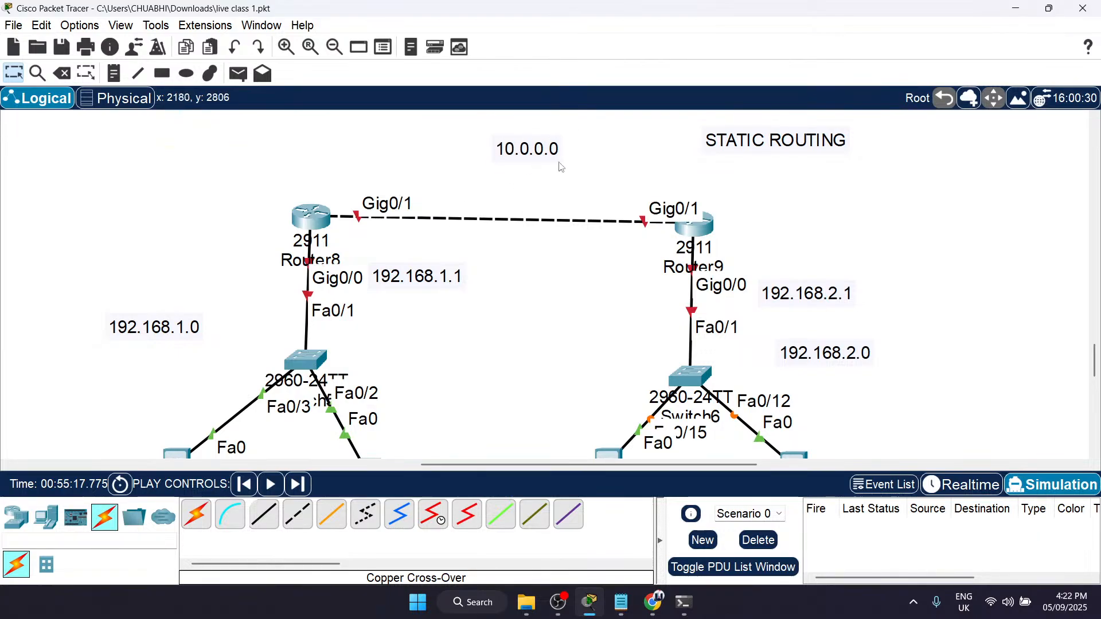
pyautogui.press('n')
pyautogui.click(350, 173)
pyautogui.write('10.0.0.1')
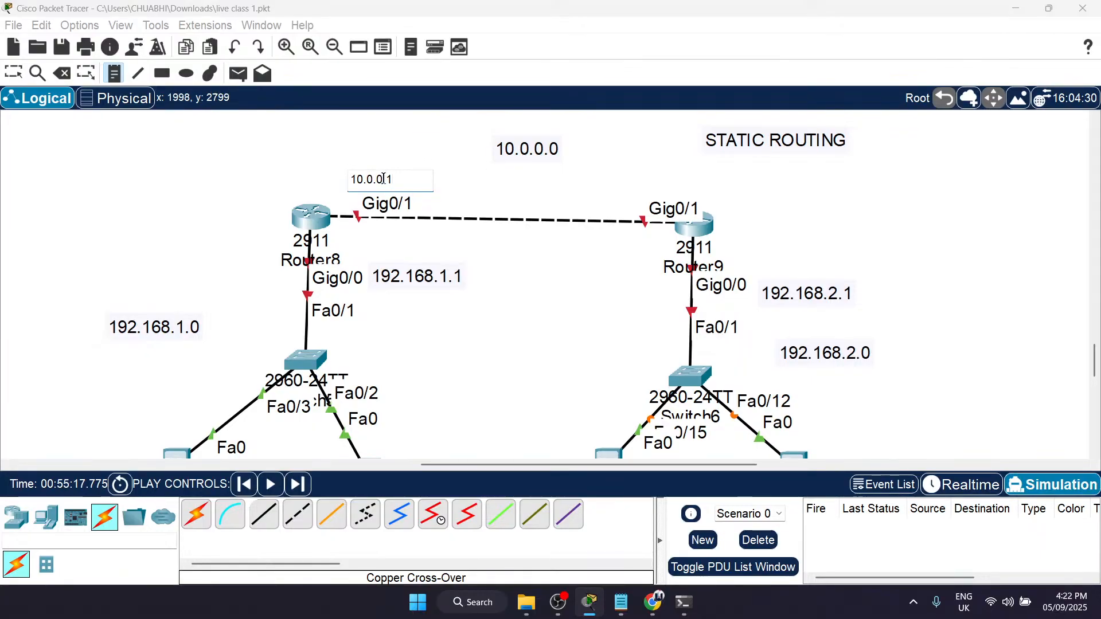
# Step: Begin a note above Router9's Gig0/1 port label with the partial address 10.0.0
pyautogui.click(645, 183)
pyautogui.write('10.0.0.')
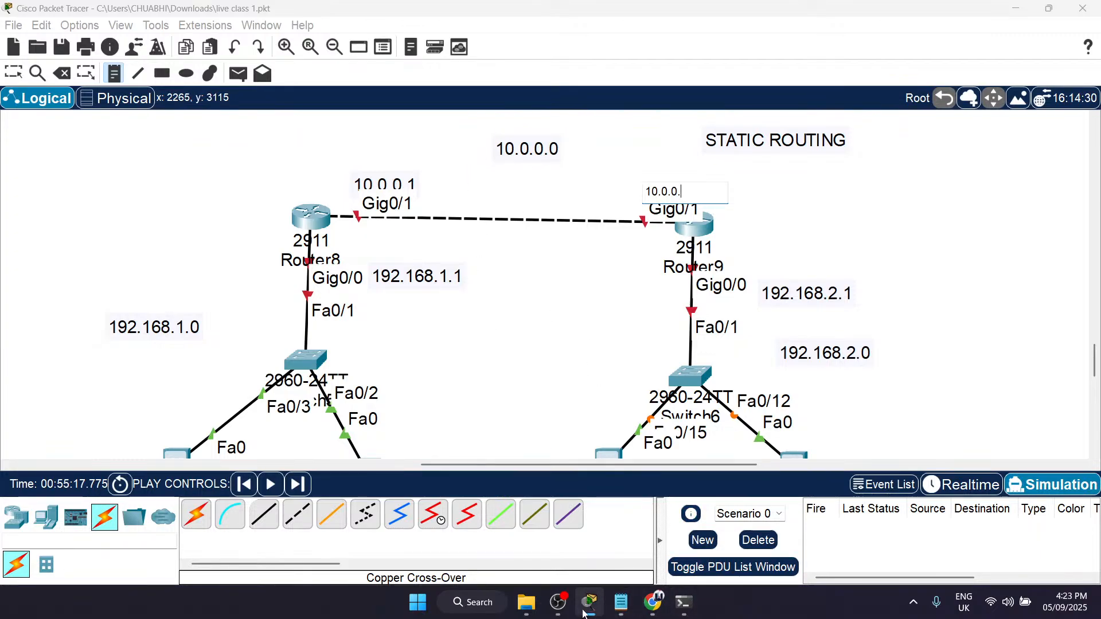
# Step: Switch to Command Prompt to review the earlier tracert google.com hops, and return to Packet Tracer
pyautogui.click(685, 605)
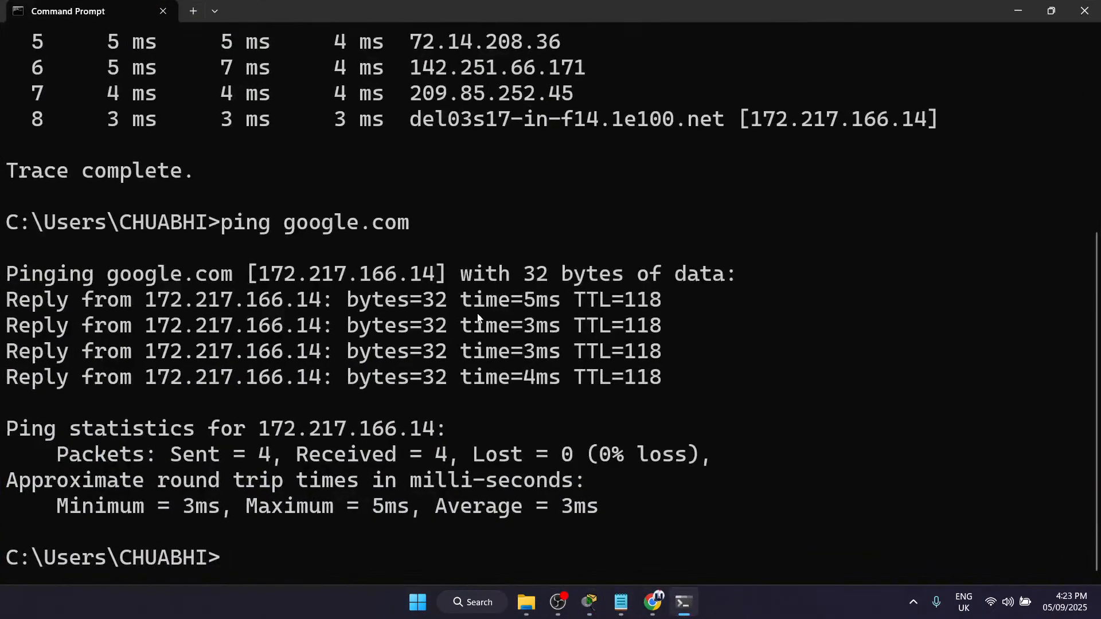
pyautogui.scroll(3, 573, 321)
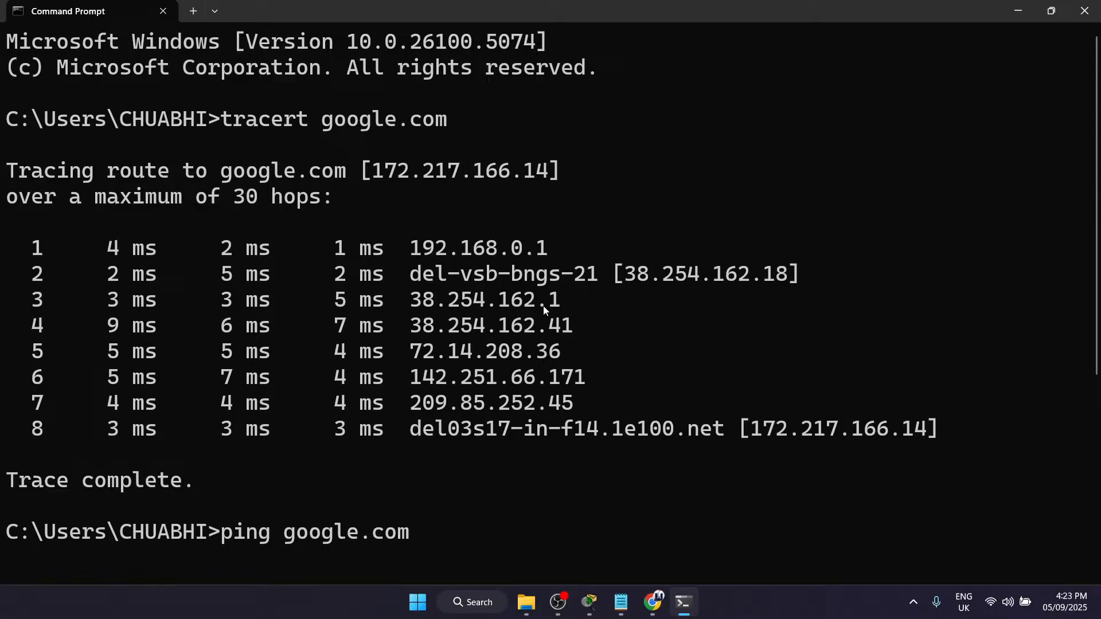
pyautogui.click(1018, 11)
# Step: Finish the open note and raise both router-link address notes slightly so they clear the Gig0/1 port labels
pyautogui.press('Escape')
pyautogui.moveTo(399, 194); pyautogui.dragTo(399, 181)
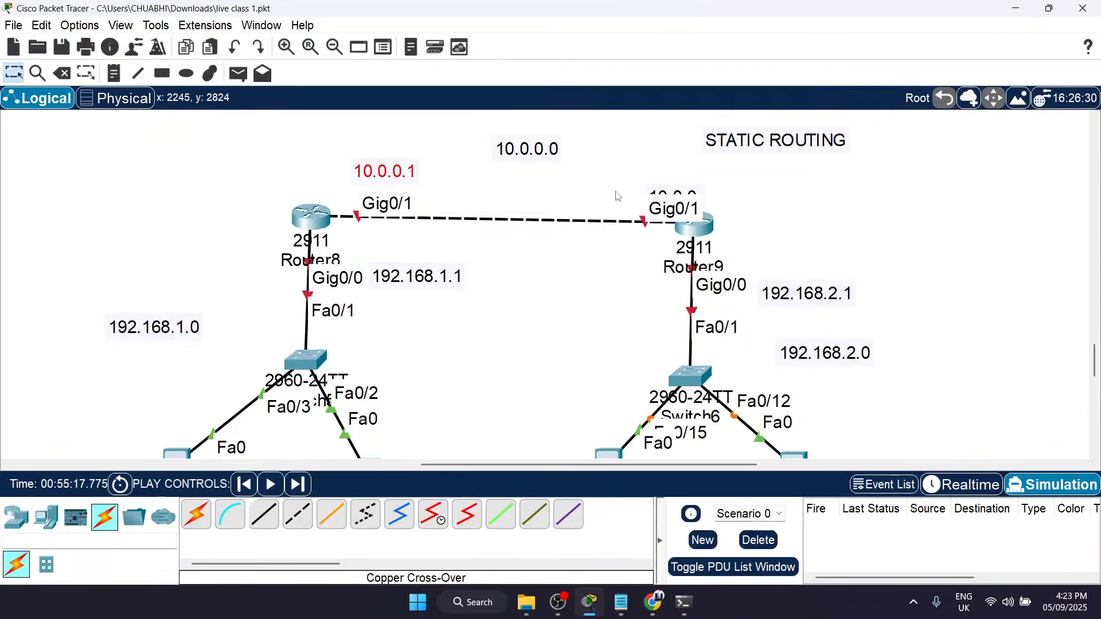
pyautogui.moveTo(677, 197); pyautogui.dragTo(677, 183)
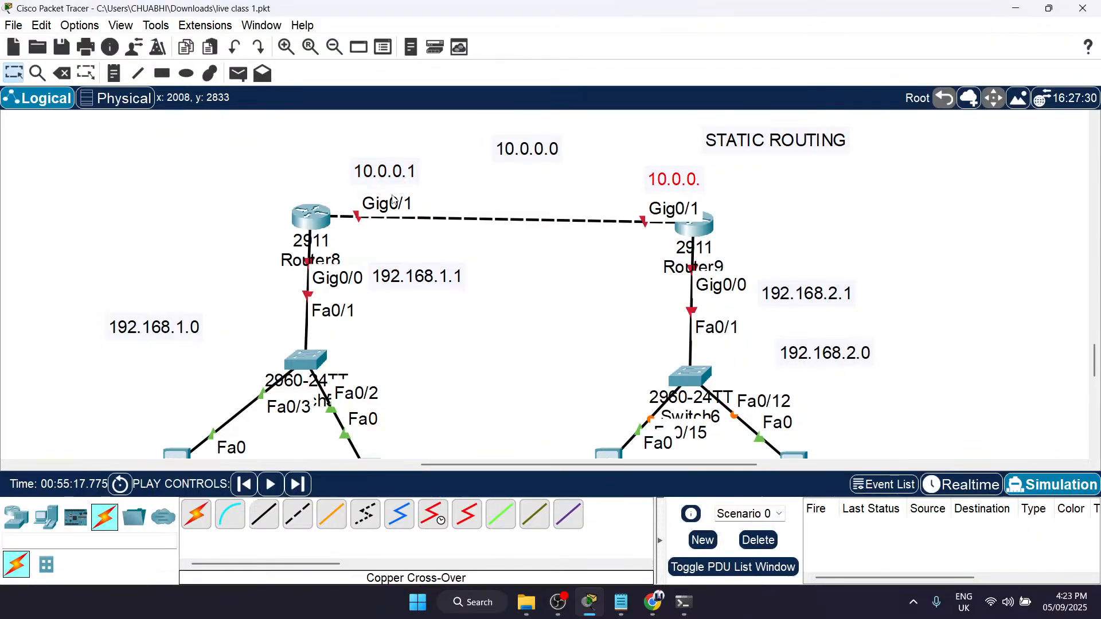
# Step: Complete the address note above Router9's Gig0/1 port as 10.0.0.2 and nudge it slightly up
pyautogui.doubleClick(694, 172)
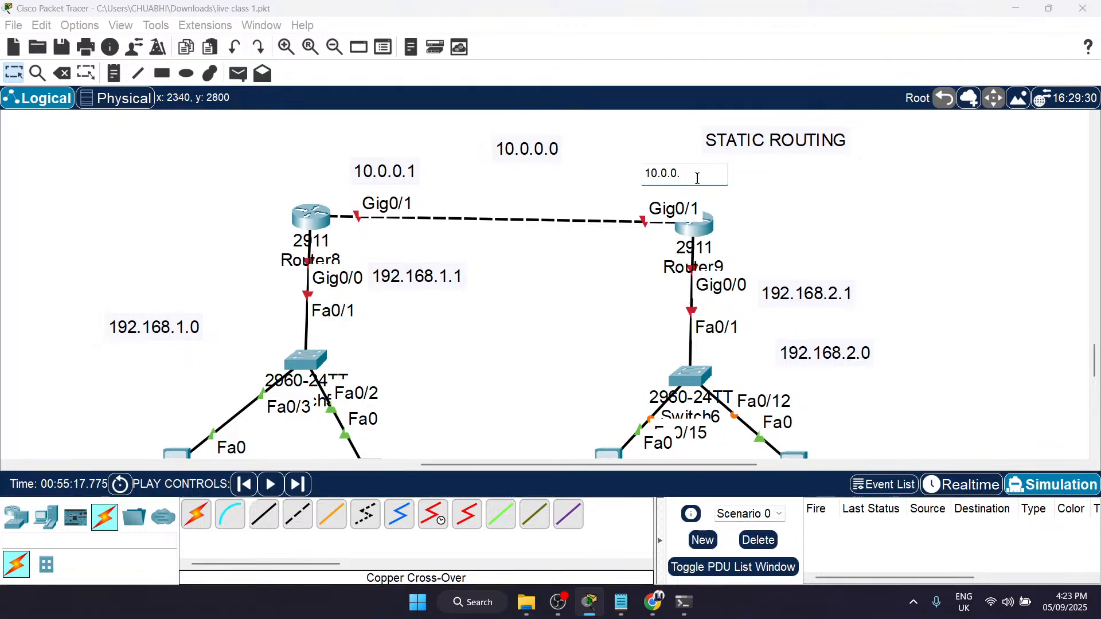
pyautogui.click(544, 287)
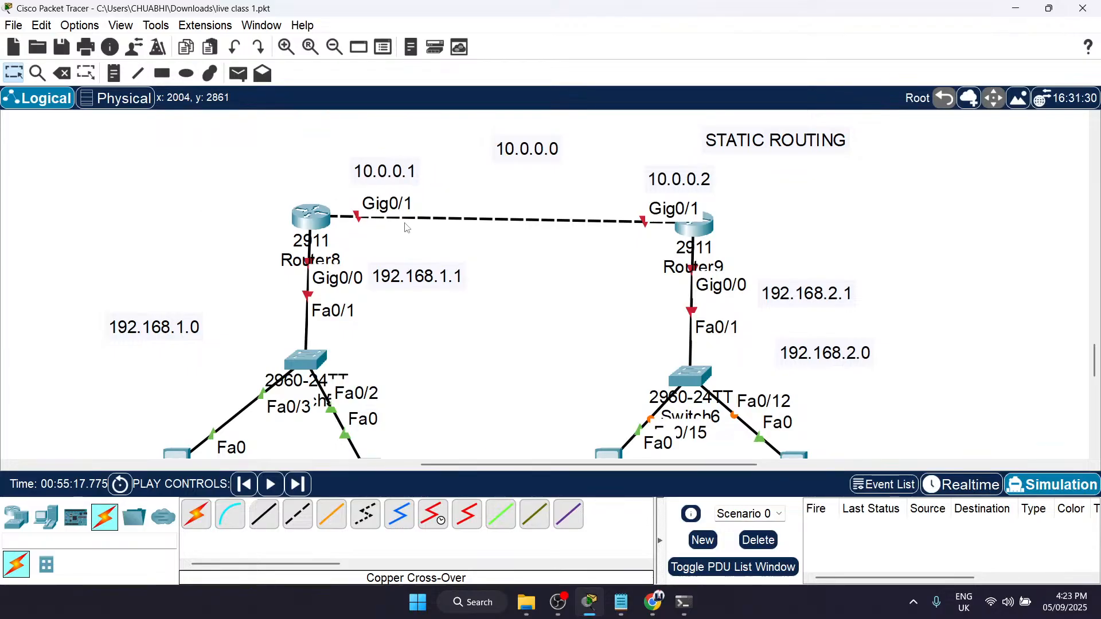
pyautogui.click(663, 196)
pyautogui.moveTo(663, 196); pyautogui.dragTo(659, 195)
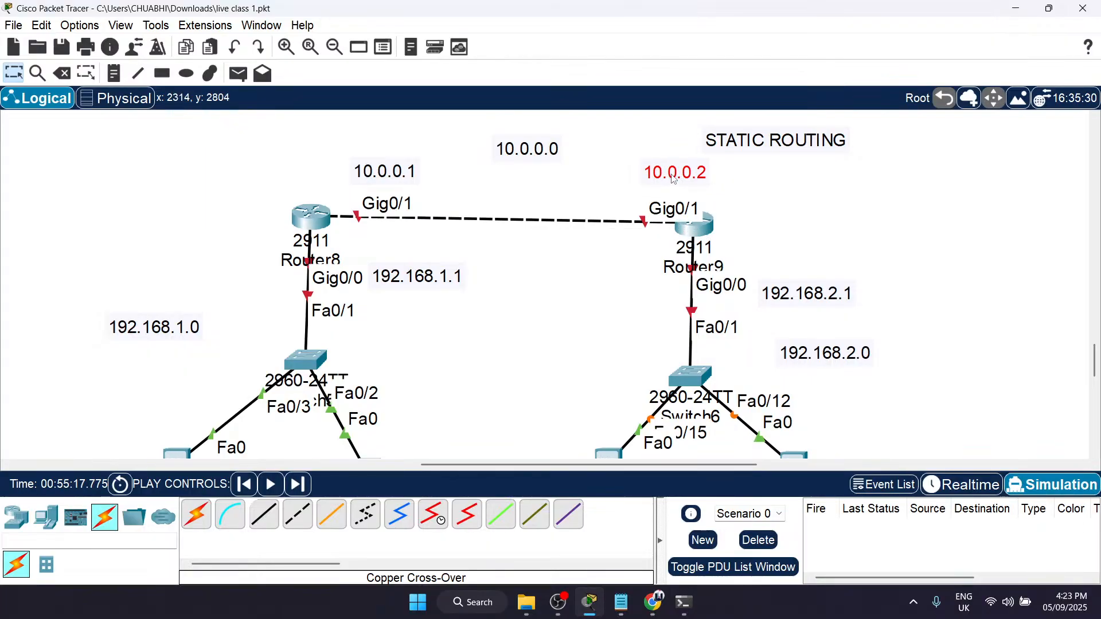
# Step: Move the 192.168.1.1 and 192.168.2.1 notes closer to their routers' Gig0/0 port labels
pyautogui.hscroll(3, 391, 229)
pyautogui.hscroll(-6, 391, 228)
pyautogui.hscroll(2, 392, 229)
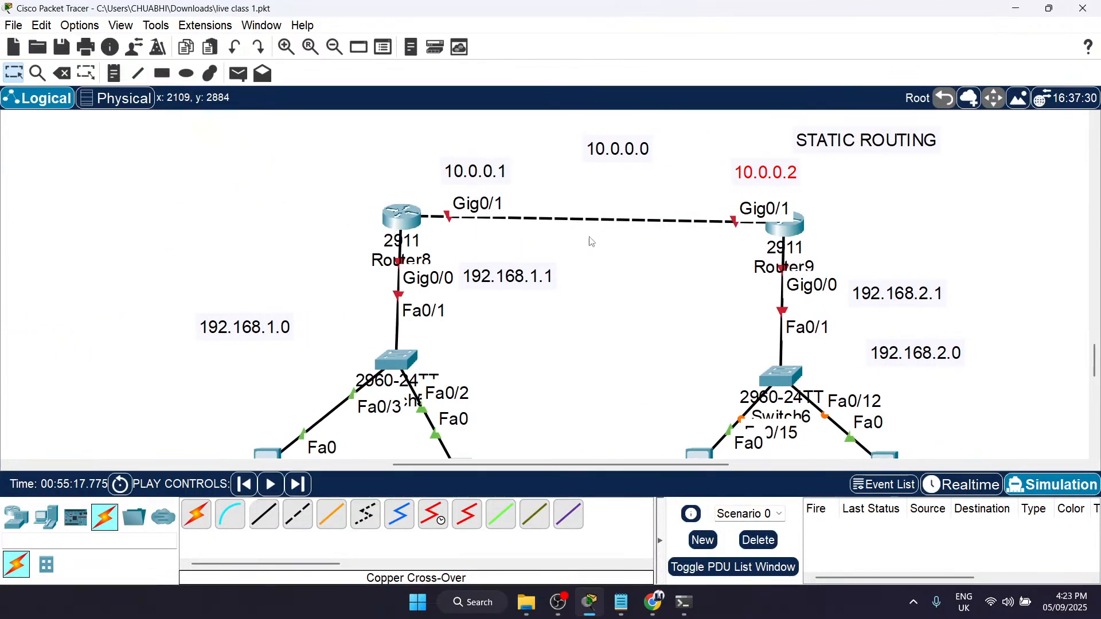
pyautogui.moveTo(514, 282); pyautogui.dragTo(510, 284)
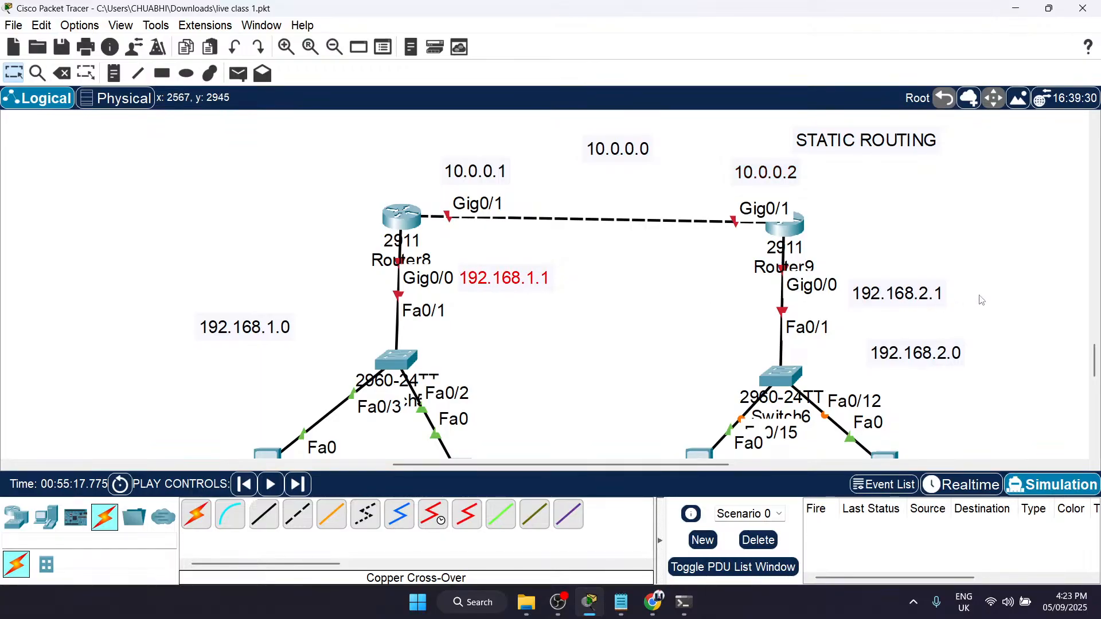
pyautogui.moveTo(905, 299); pyautogui.dragTo(896, 289)
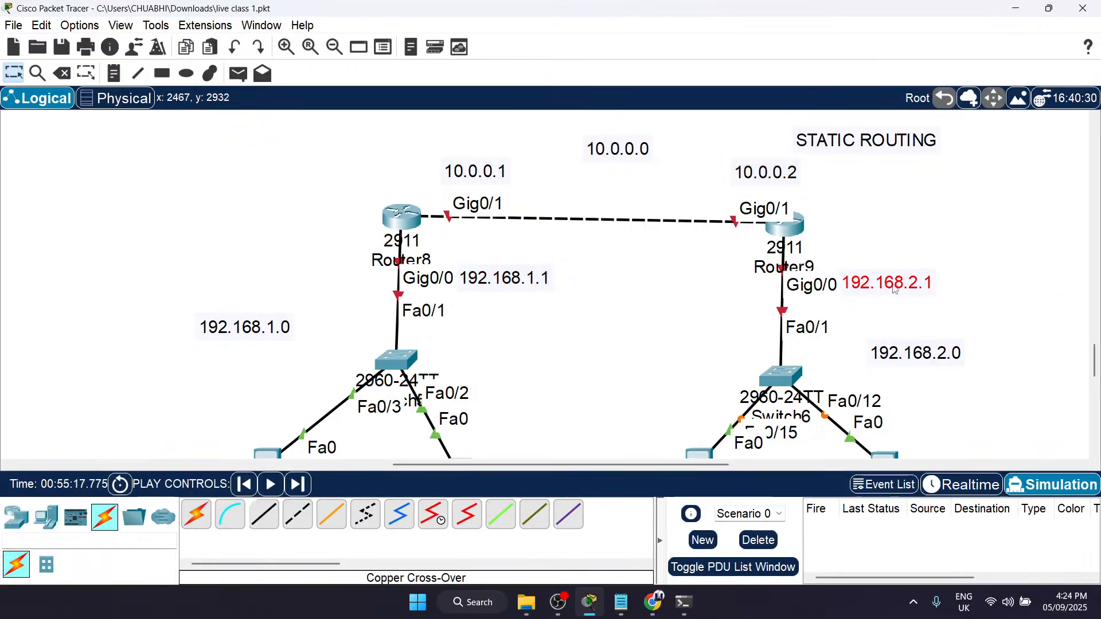
pyautogui.doubleClick(896, 287)
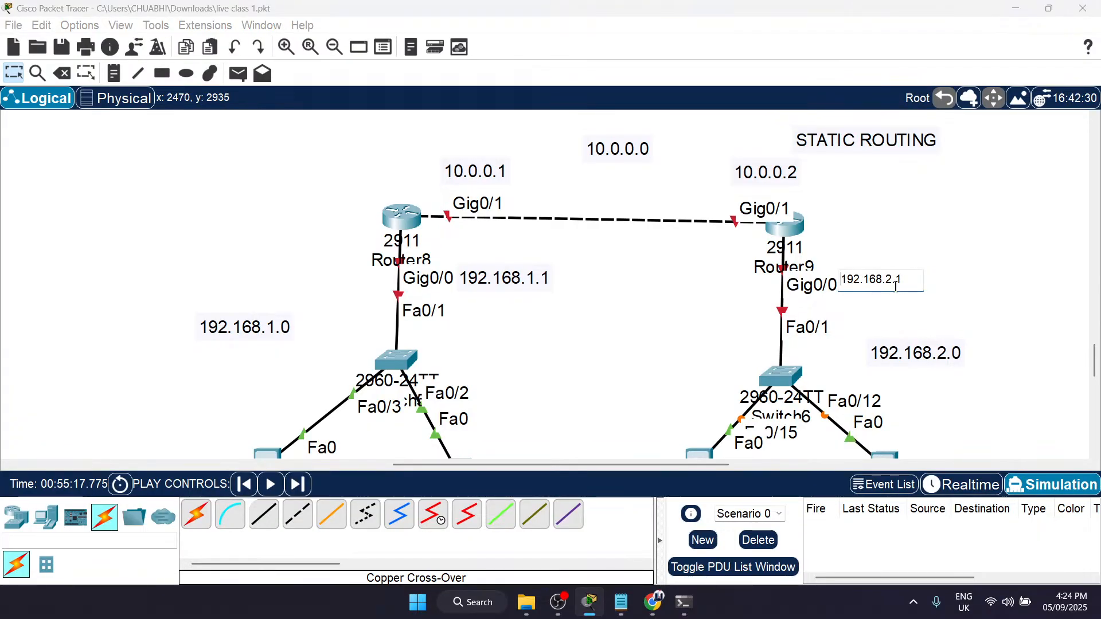
pyautogui.click(963, 306)
# Step: Add a note reading "1. Infrastructure" in the empty area to the right of Router9
pyautogui.hscroll(3, 966, 305)
pyautogui.press('n')
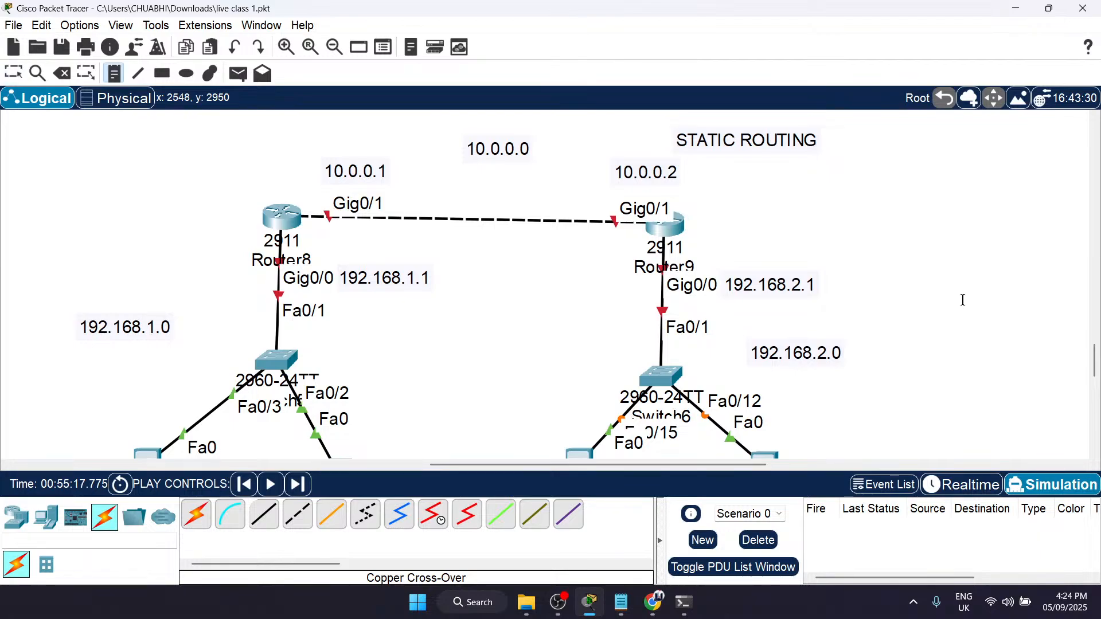
pyautogui.click(854, 201)
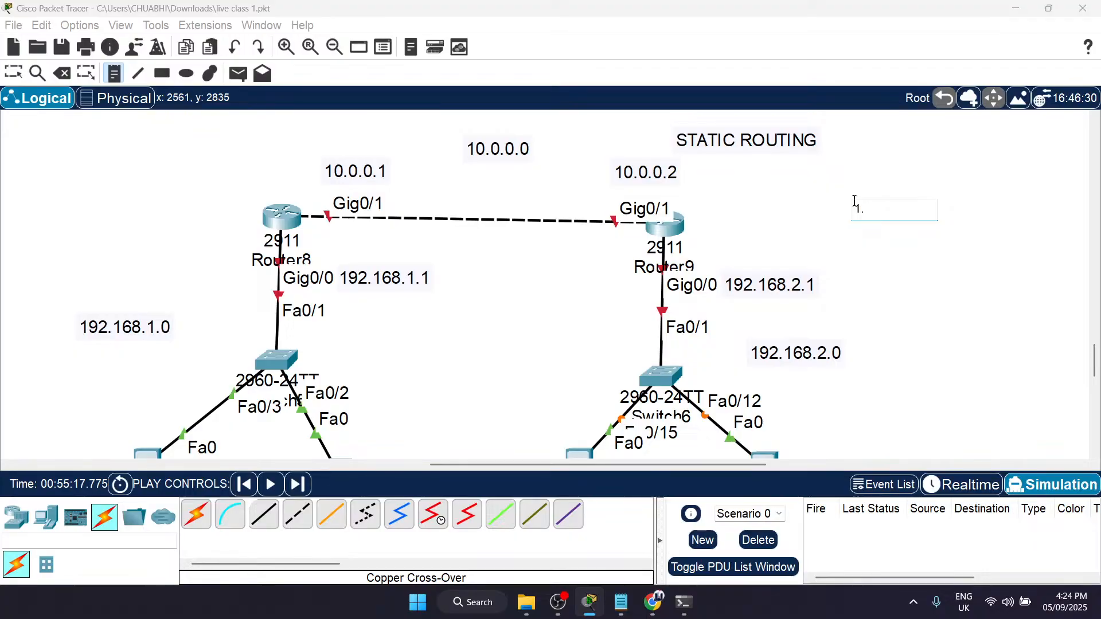
pyautogui.write('1. INfr')
pyautogui.press('BackSpace')
pyautogui.press('BackSpace')
pyautogui.press('BackSpace')
pyautogui.write('nfrastructure')
pyautogui.press('Return')
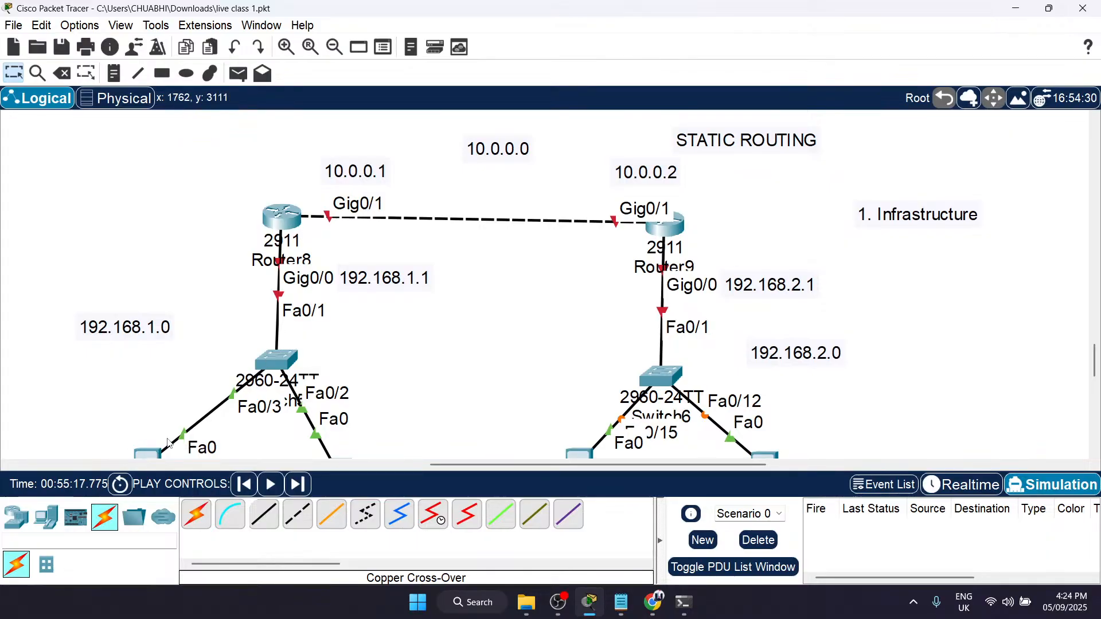
# Step: Add a second line reading "2. Notes" to the Infrastructure note
pyautogui.doubleClick(967, 216)
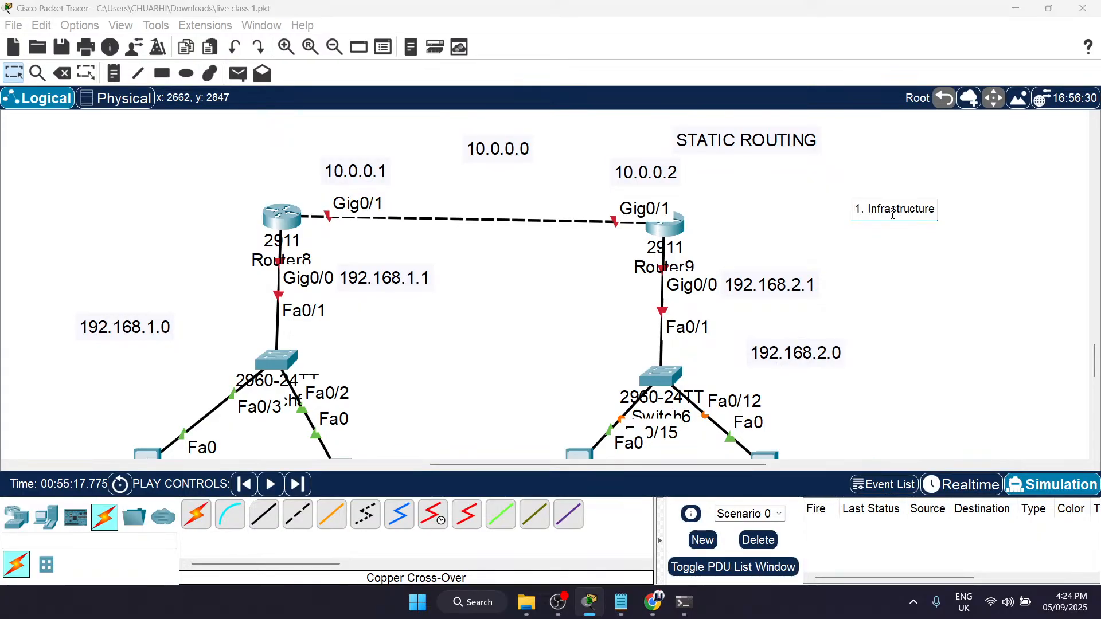
pyautogui.press('Return')
pyautogui.press('Escape')
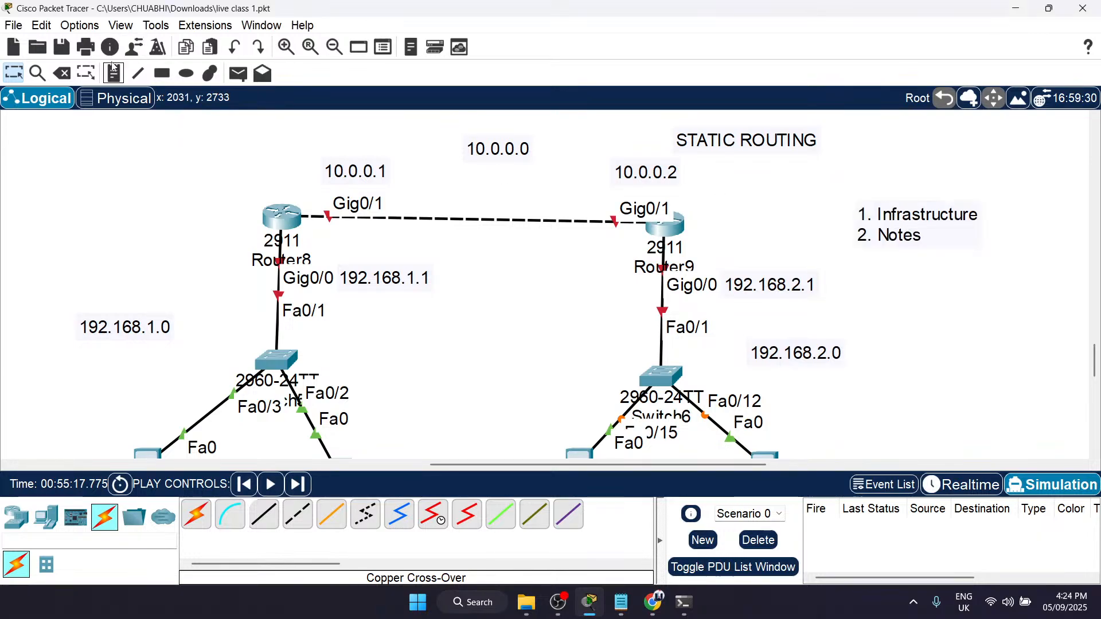
pyautogui.click(114, 73)
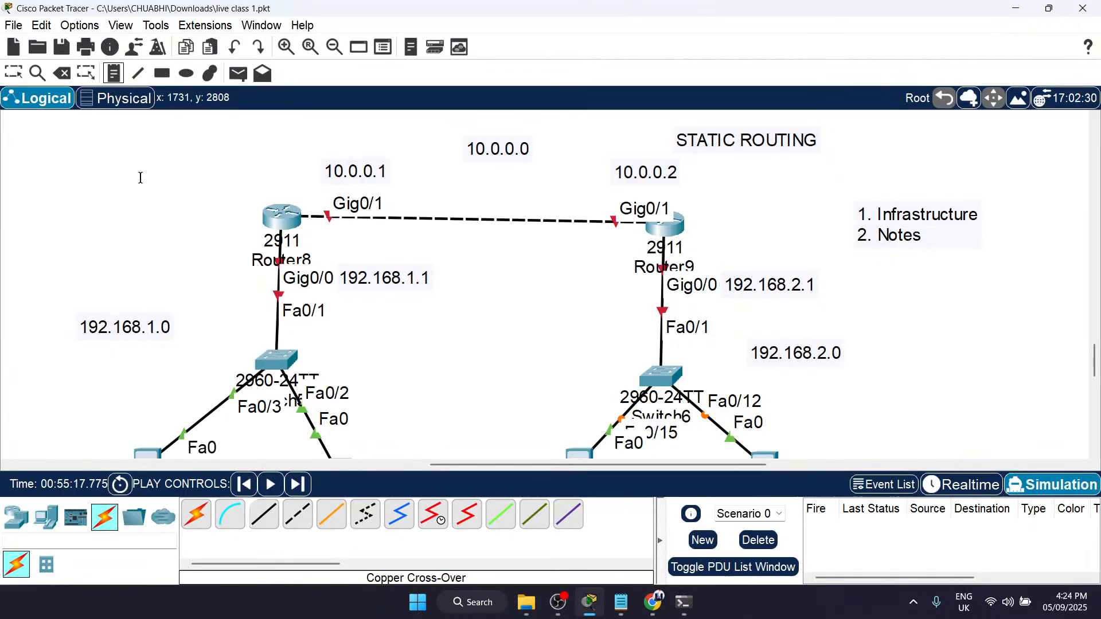
pyautogui.click(106, 197)
pyautogui.write('Inf')
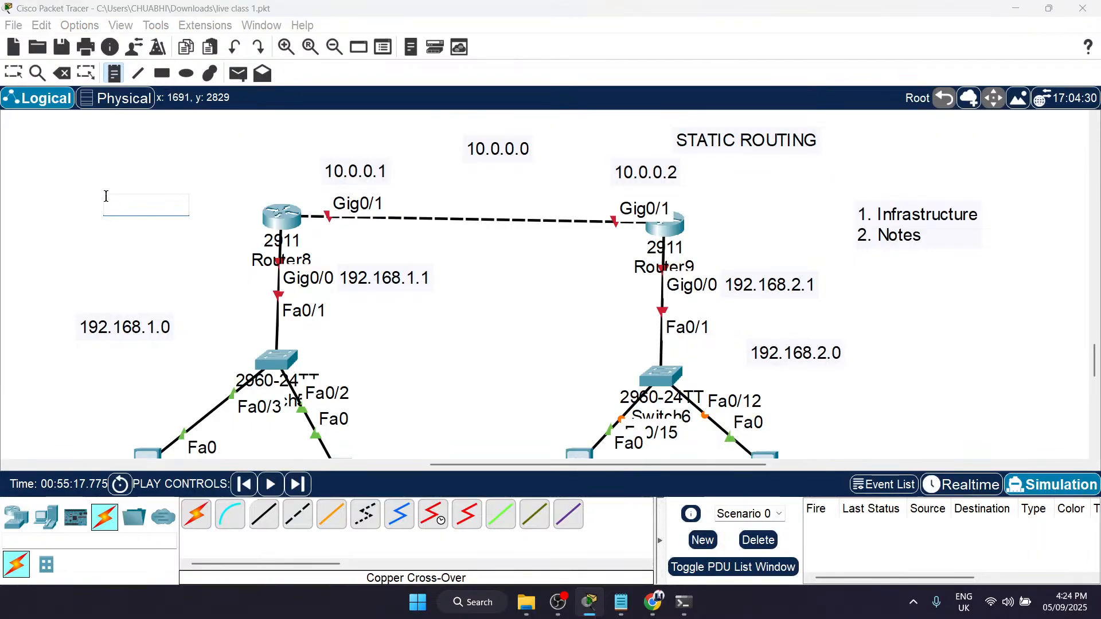
pyautogui.click(206, 135)
pyautogui.click(130, 197)
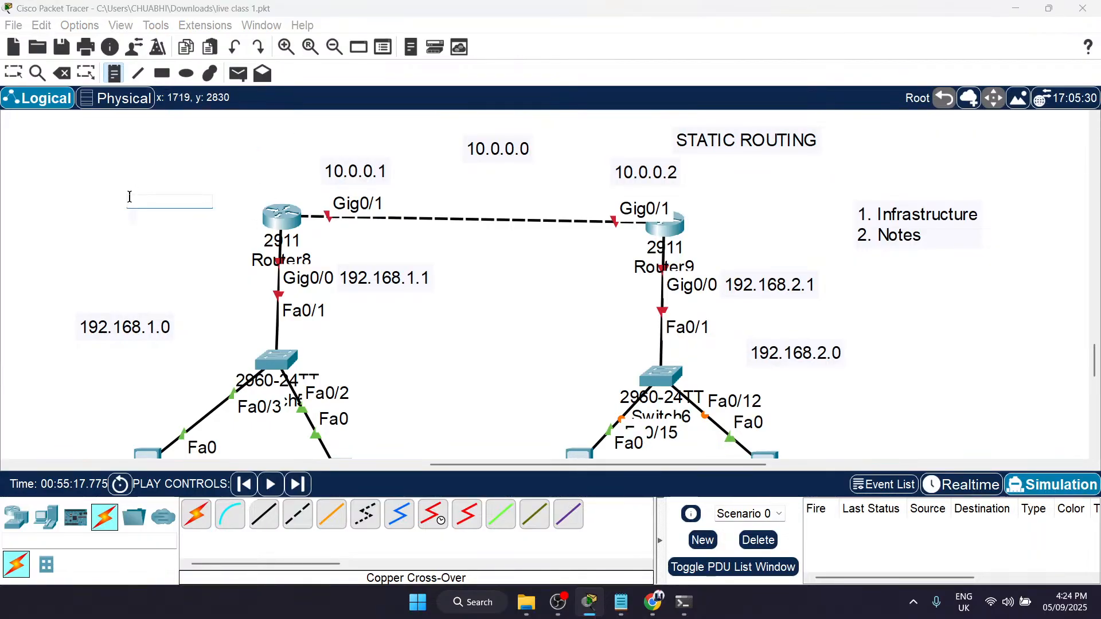
pyautogui.press('Escape')
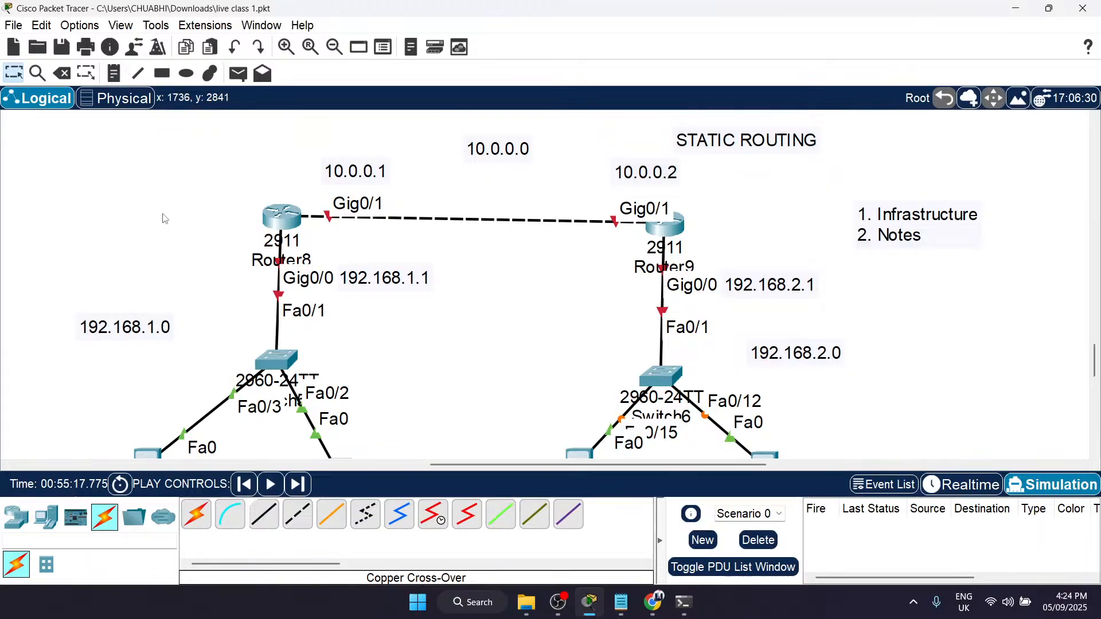
# Step: Add a third line reading "3. Assign IP address to the pcs and devices" to the Infrastructure and Notes list
pyautogui.scroll(-1, 431, 320)
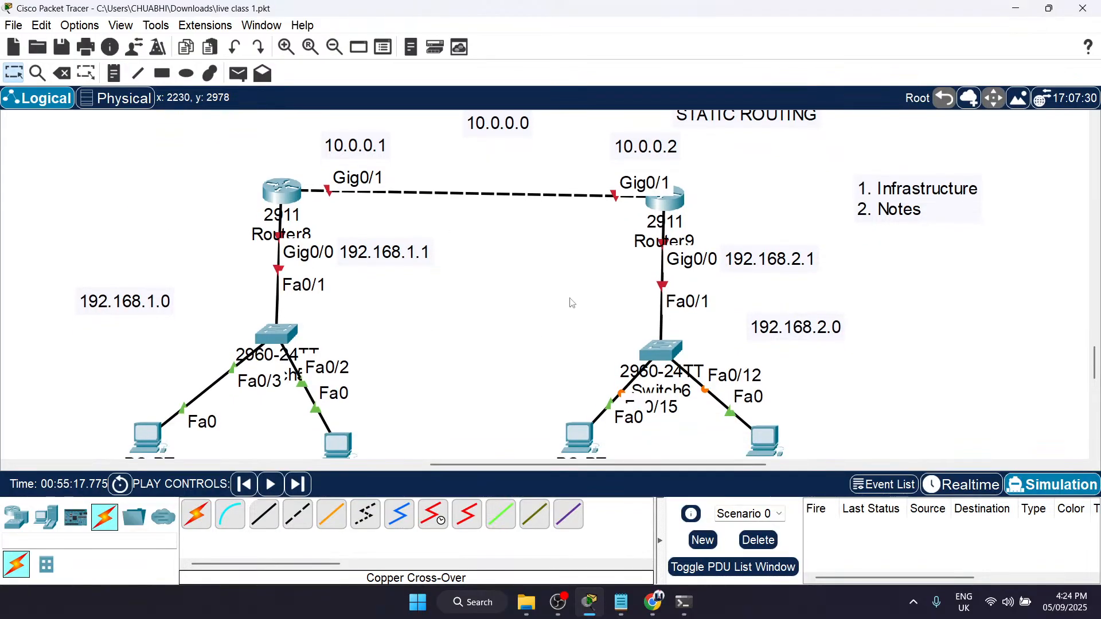
pyautogui.scroll(1, 572, 302)
pyautogui.doubleClick(920, 214)
pyautogui.click(917, 212)
pyautogui.press('Return')
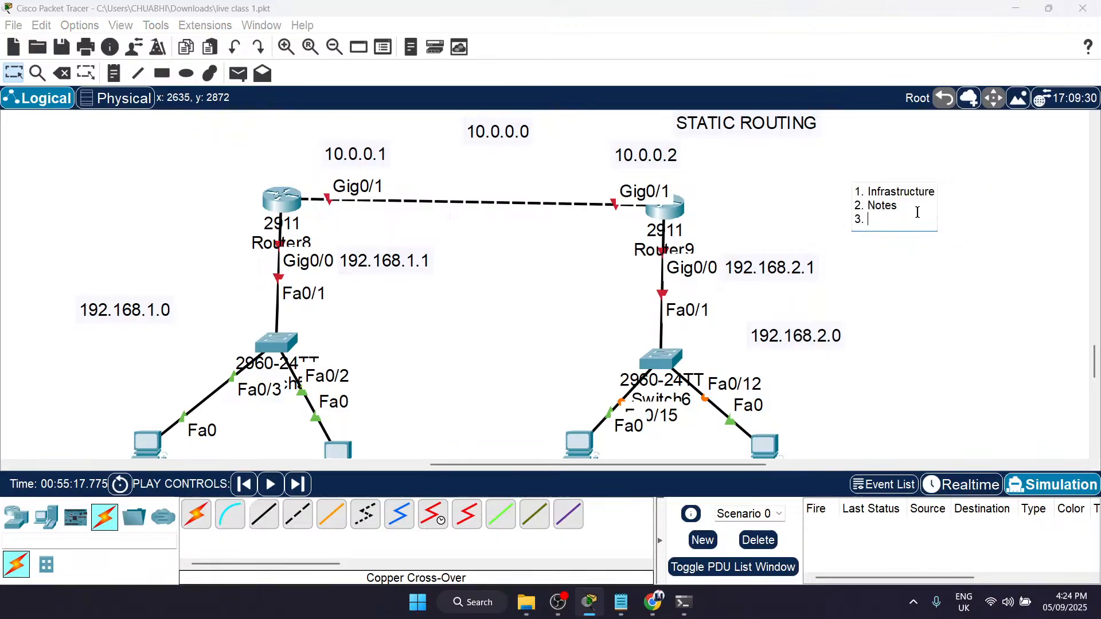
pyautogui.write('3. Assign UIP addres')
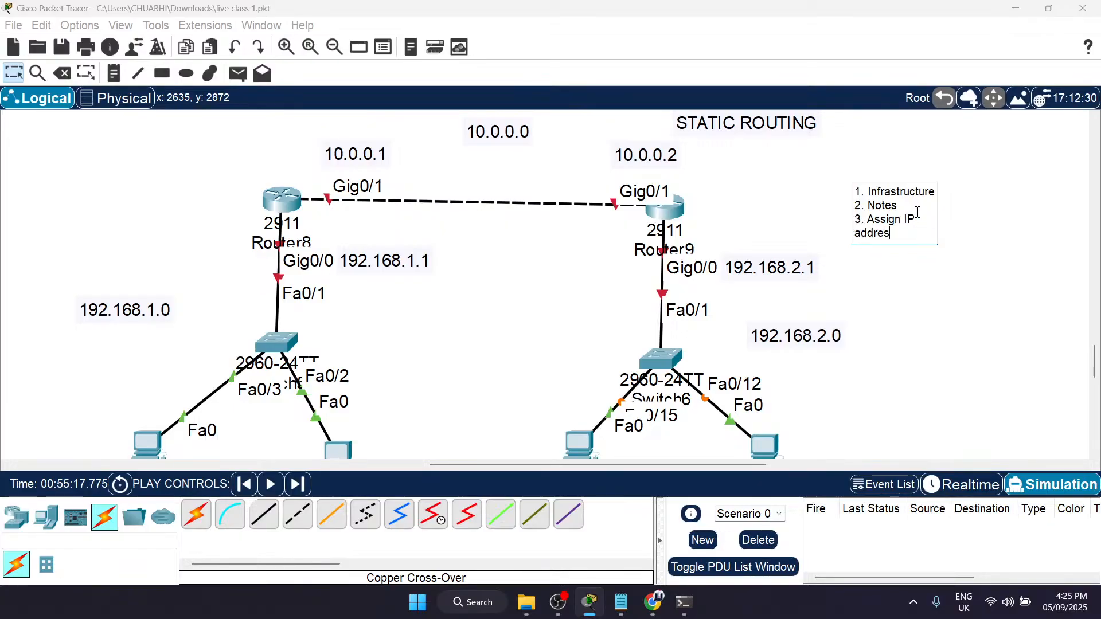
pyautogui.write('s to the p')
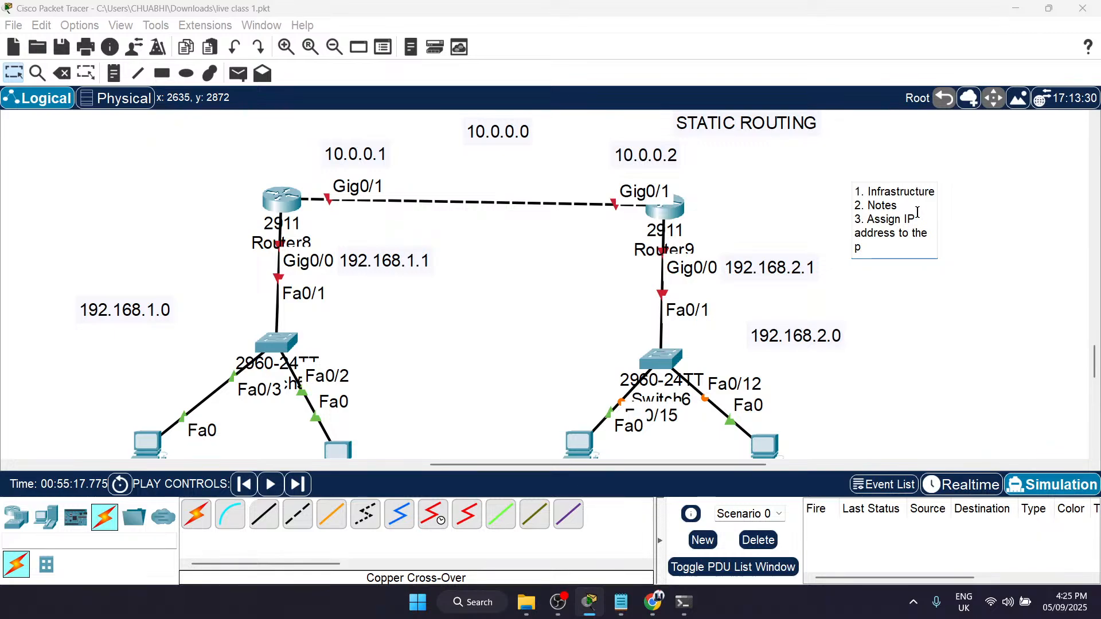
pyautogui.write('cs and devices')
pyautogui.click(826, 249)
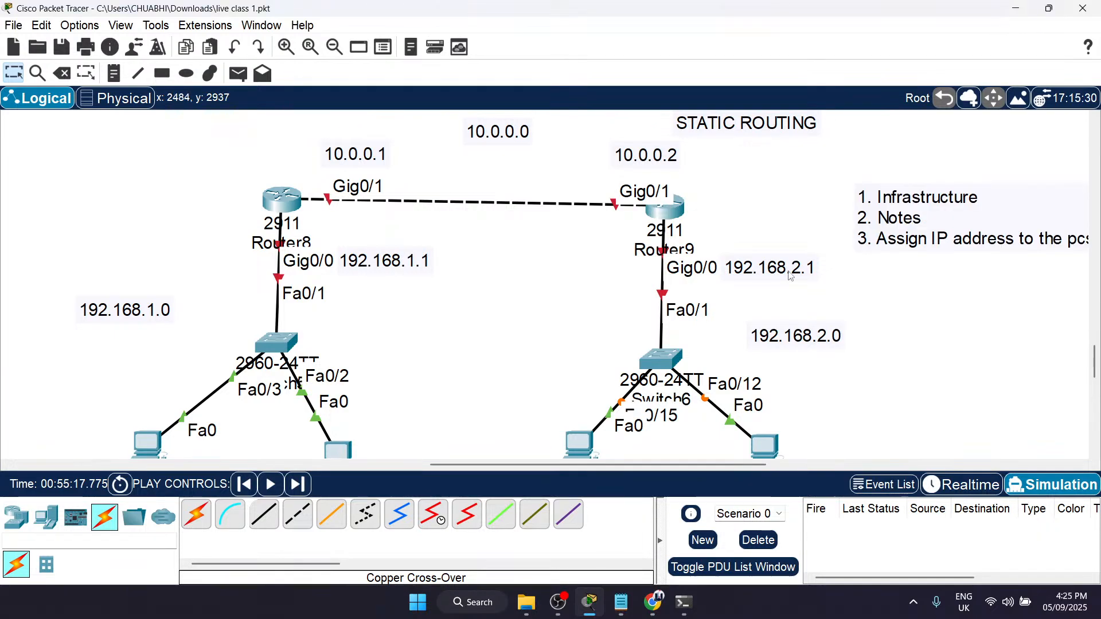
# Step: Look over both routers' networks, their PCs and the address notes against the step list
pyautogui.scroll(-4, 650, 382)
pyautogui.scroll(4, 588, 368)
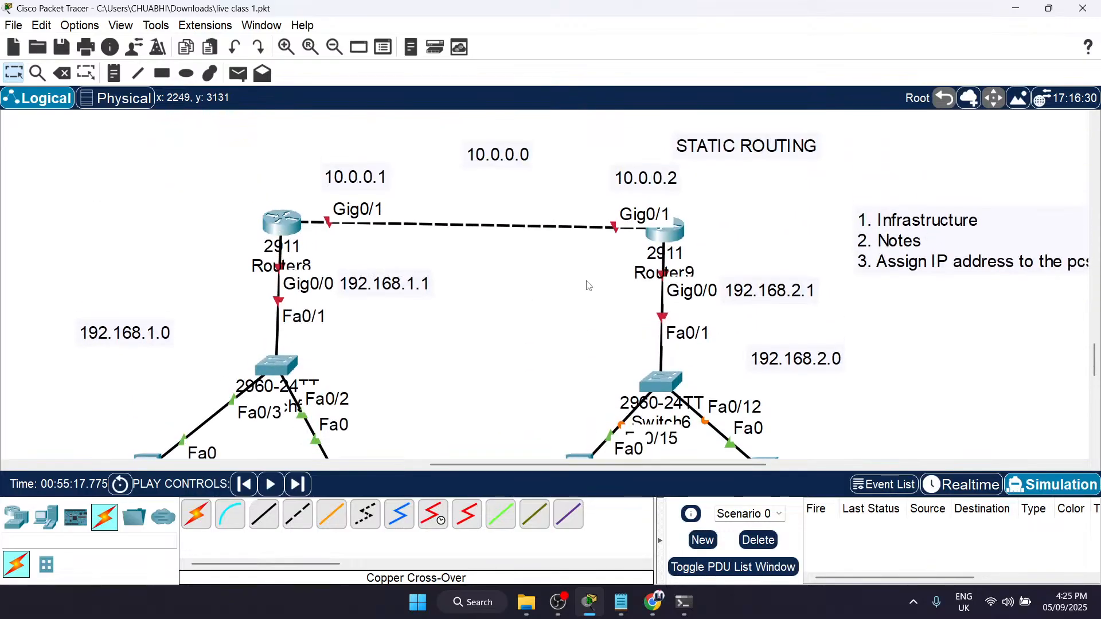
pyautogui.scroll(-2, 684, 247)
pyautogui.moveTo(583, 277); pyautogui.dragTo(731, 331)
pyautogui.click(910, 353)
pyautogui.hscroll(5, 910, 353)
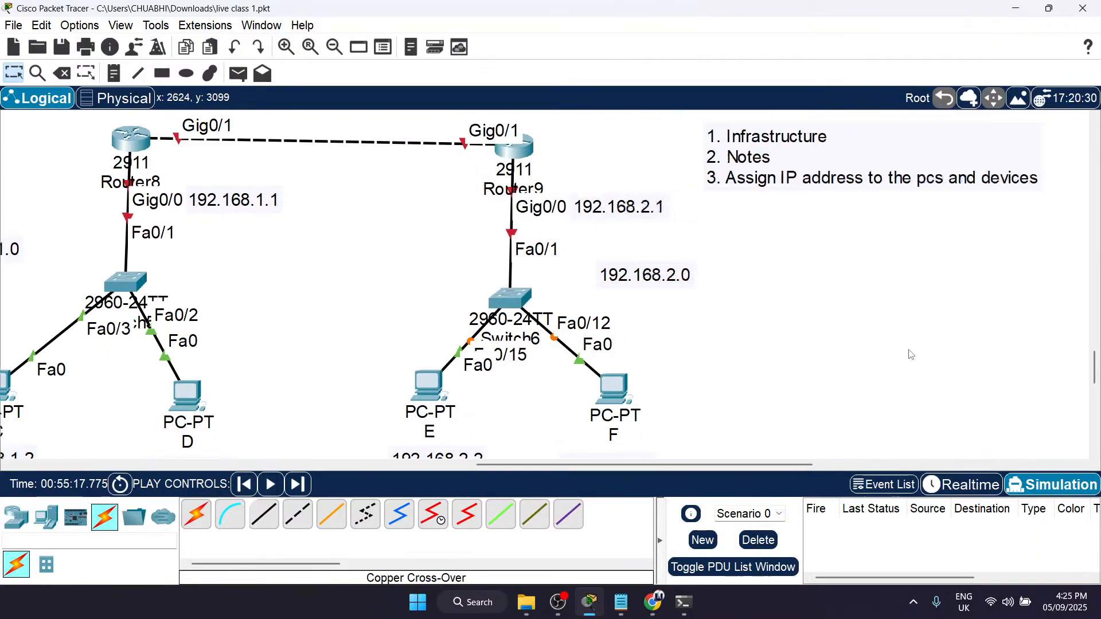
pyautogui.hscroll(-2, 655, 175)
pyautogui.scroll(3, 655, 175)
pyautogui.hscroll(-2, 655, 175)
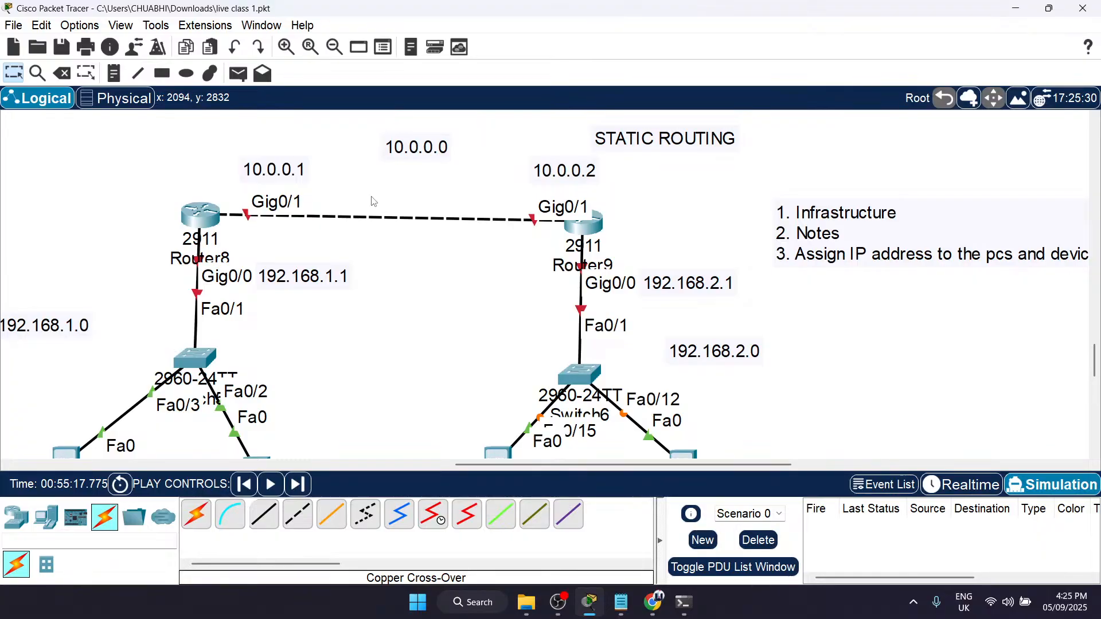
# Step: Add a fourth line reading "4. Routing" to the step list beside Router9
pyautogui.hscroll(10, 812, 270)
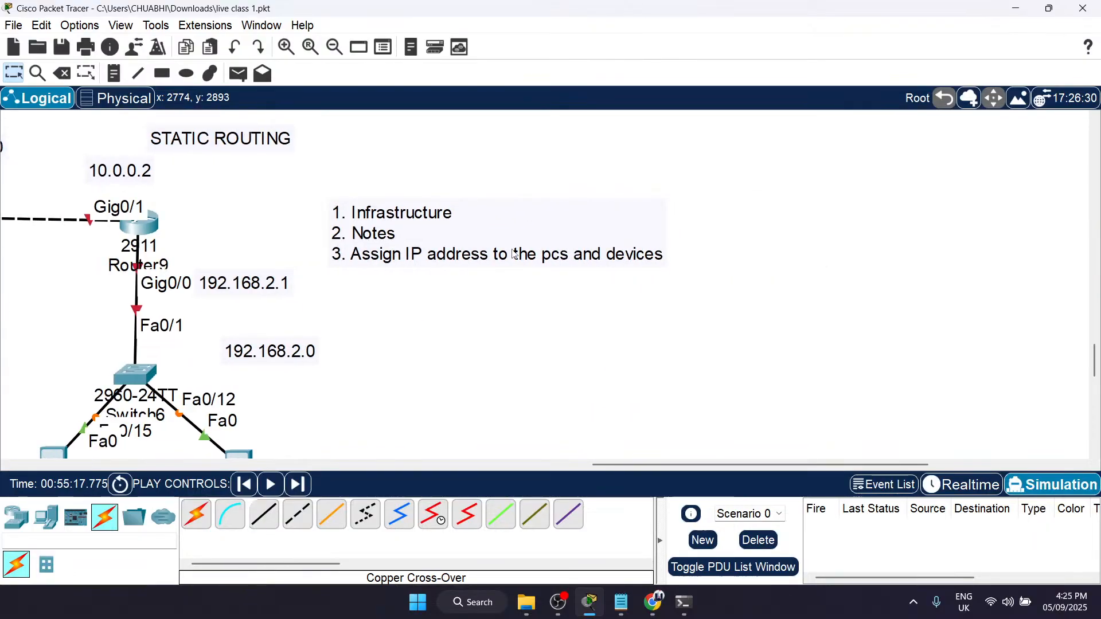
pyautogui.hscroll(-7, 515, 254)
pyautogui.click(815, 264)
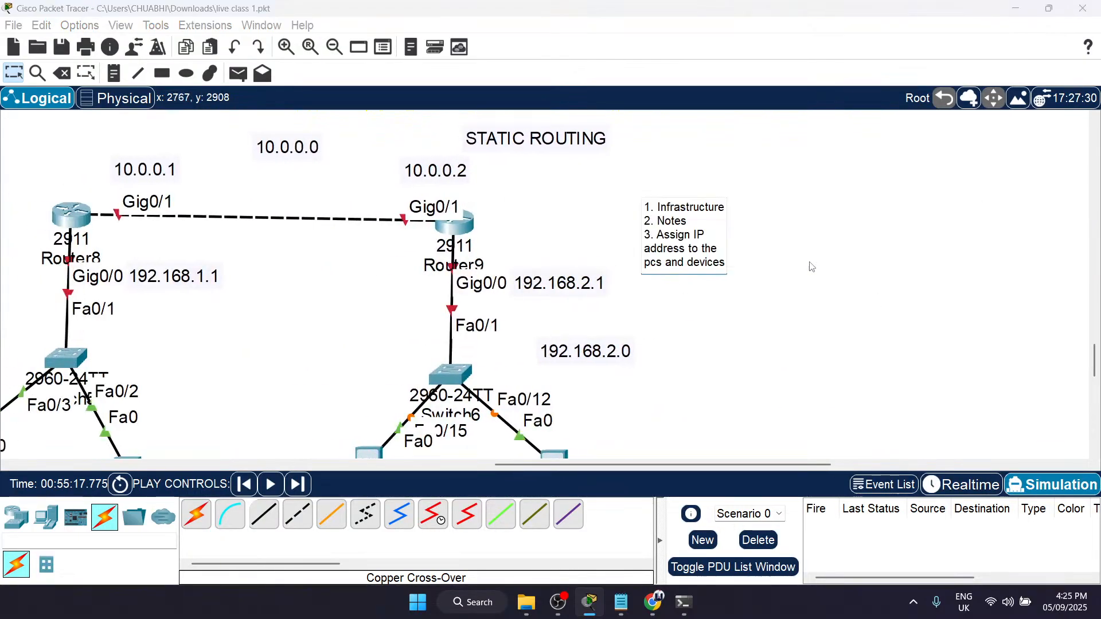
pyautogui.click(724, 265)
pyautogui.press('Return')
pyautogui.write('4. Routing')
pyautogui.press('Return')
pyautogui.click(728, 266)
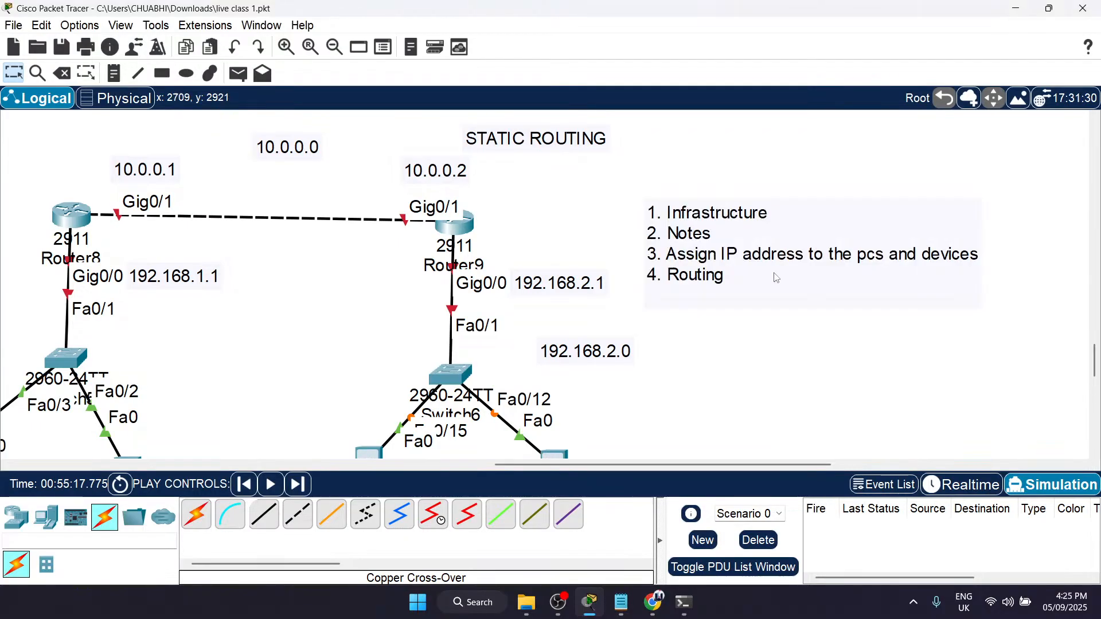
# Step: Configure Router8's GigabitEthernet0/0 with IPv4 address 192.168.1.1 and mask 255.255.255.0, and switch the port on
pyautogui.hscroll(-3, 646, 404)
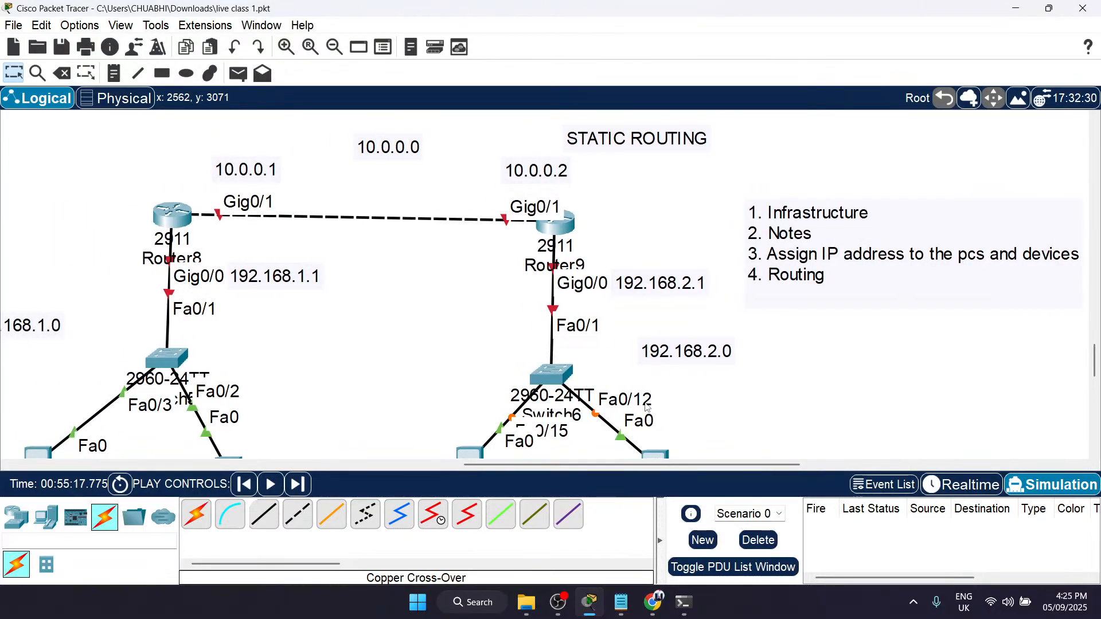
pyautogui.hscroll(-6, 646, 409)
pyautogui.scroll(-1, 420, 281)
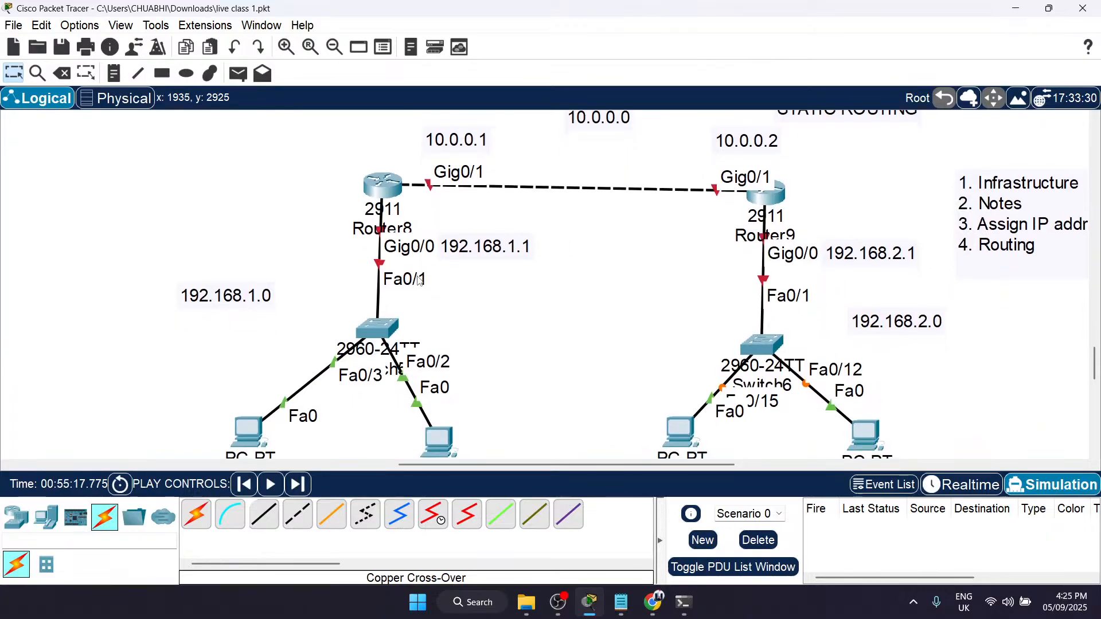
pyautogui.hscroll(3, 419, 281)
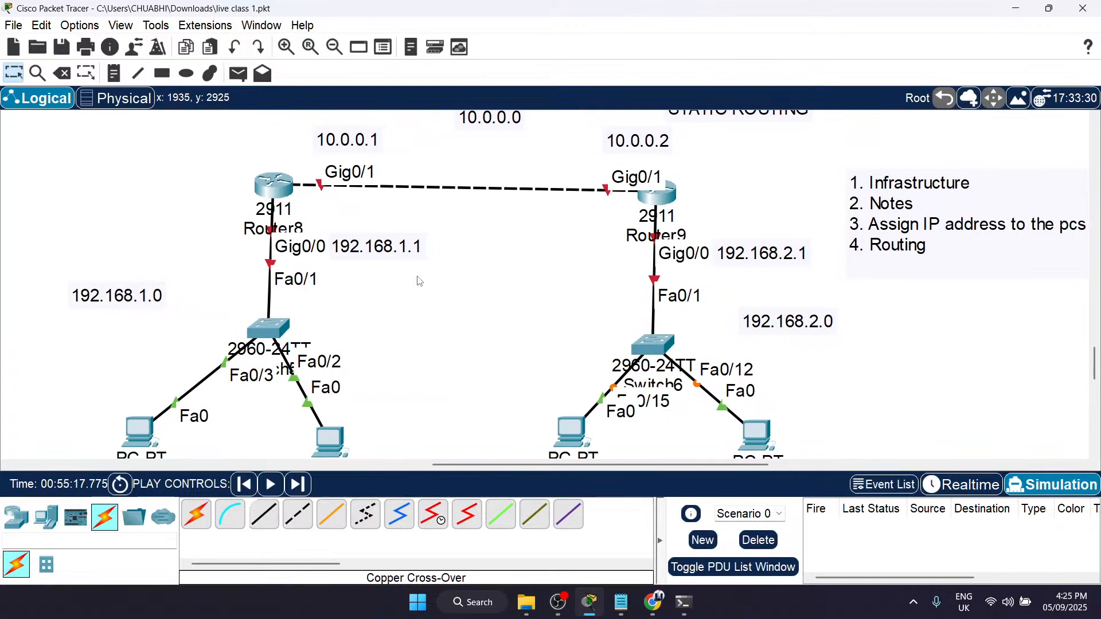
pyautogui.click(286, 184)
pyautogui.click(476, 92)
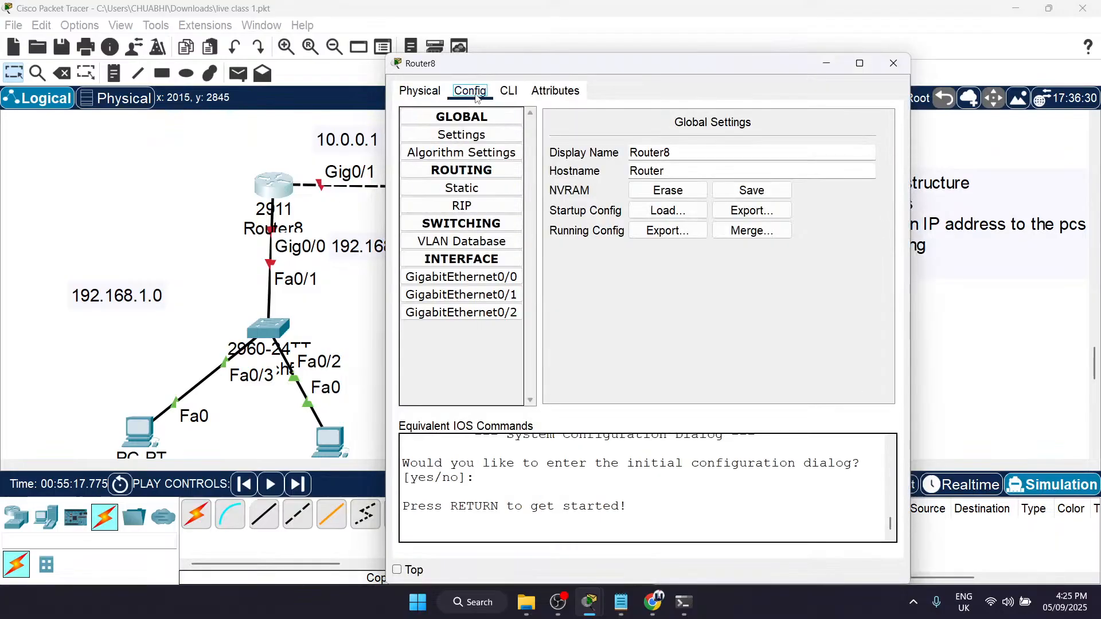
pyautogui.hscroll(4, 307, 287)
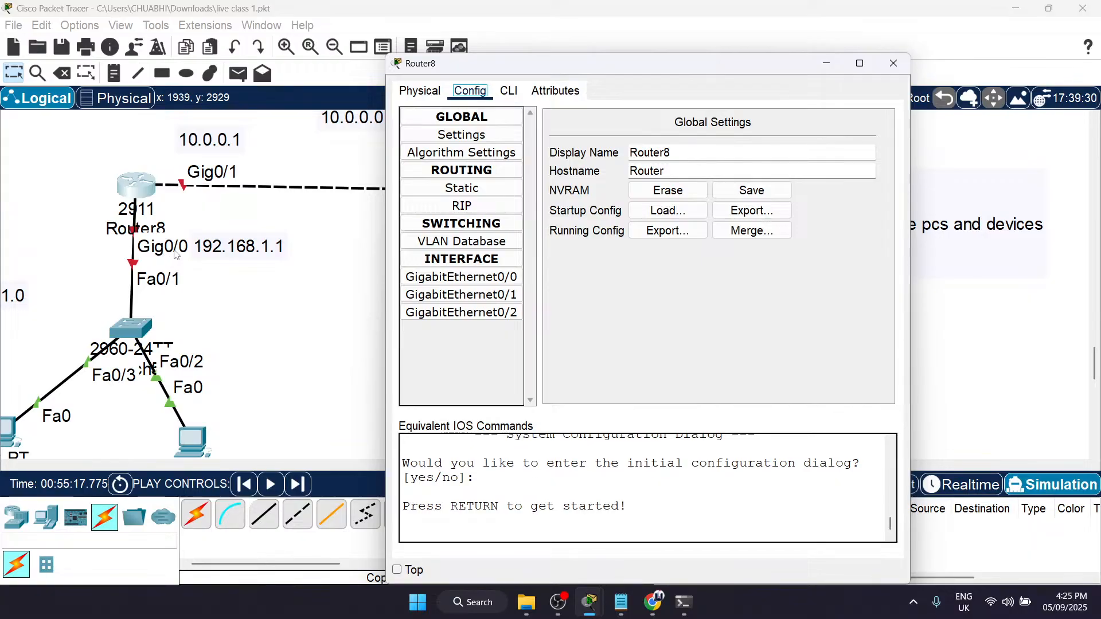
pyautogui.click(462, 278)
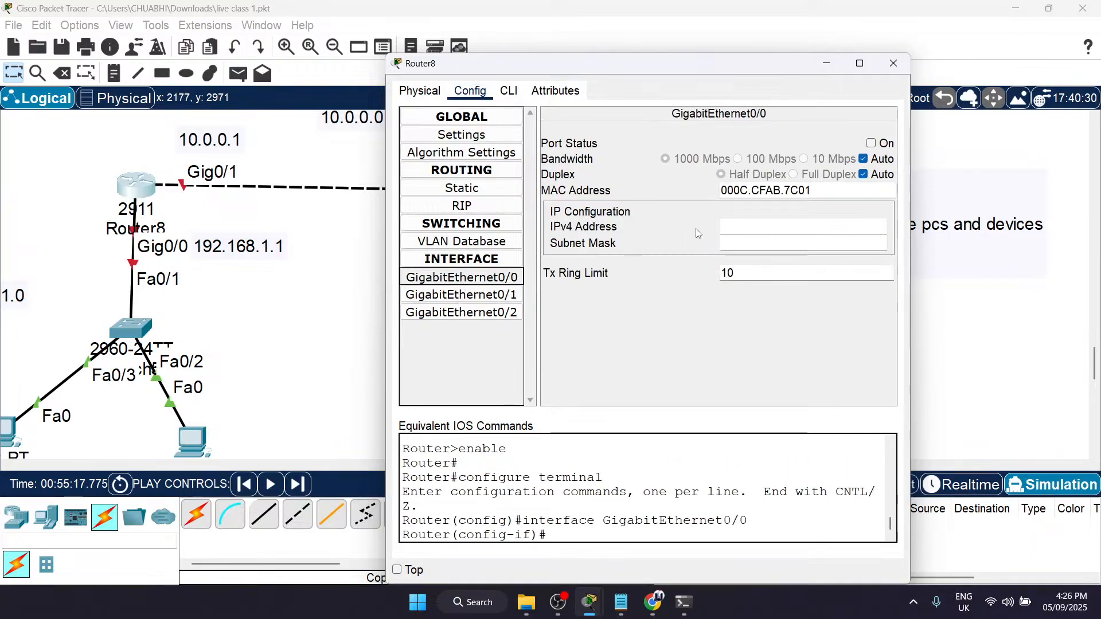
pyautogui.click(754, 228)
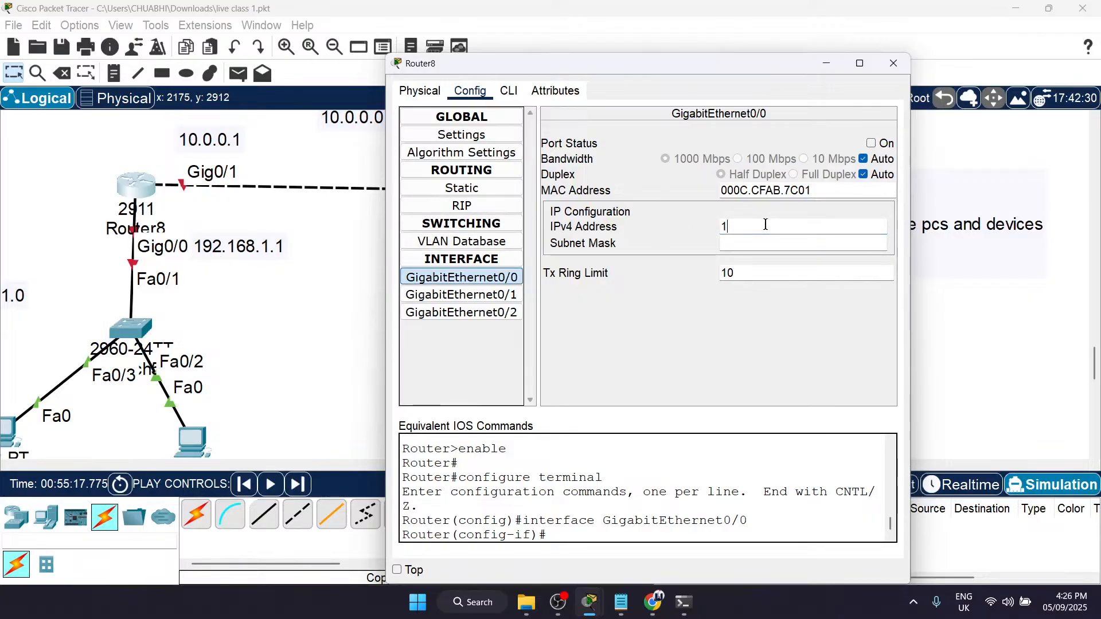
pyautogui.write('192.168.1.1')
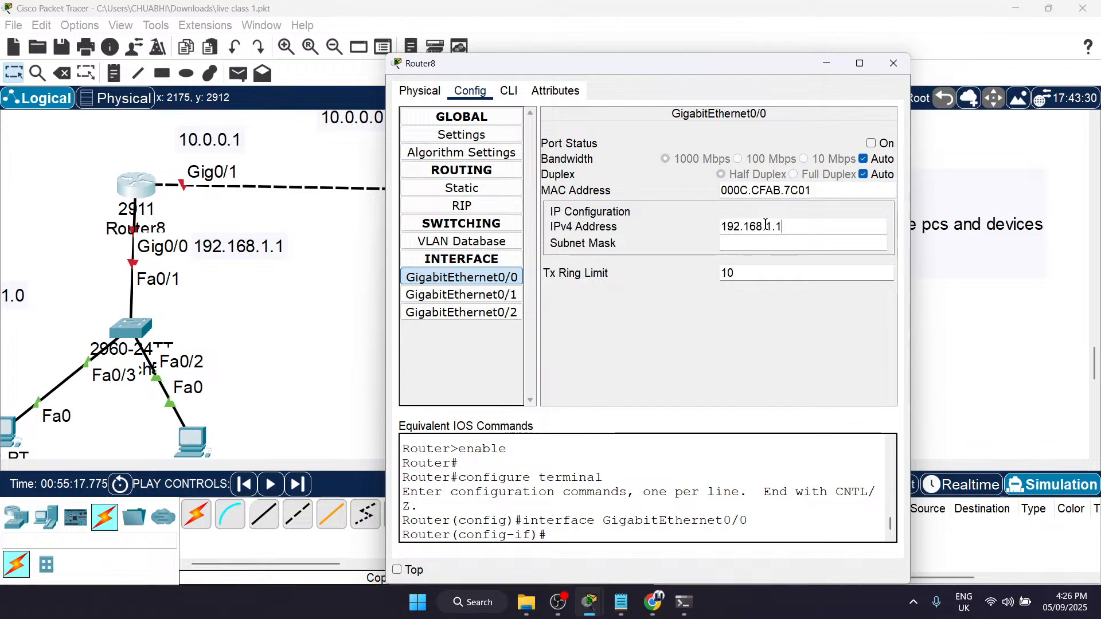
pyautogui.click(871, 143)
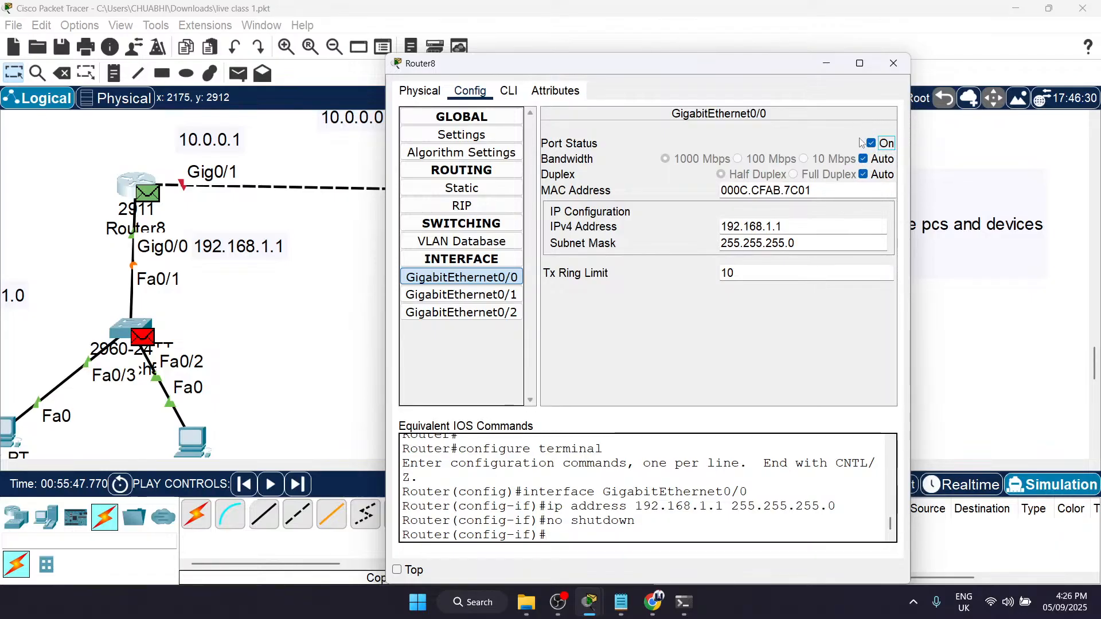
# Step: Examine the equivalent IOS commands and Router8's command line, and return to the GigabitEthernet0/0 address settings
pyautogui.moveTo(525, 483); pyautogui.dragTo(666, 533)
pyautogui.click(667, 533)
pyautogui.moveTo(499, 497); pyautogui.dragTo(664, 531)
pyautogui.click(669, 534)
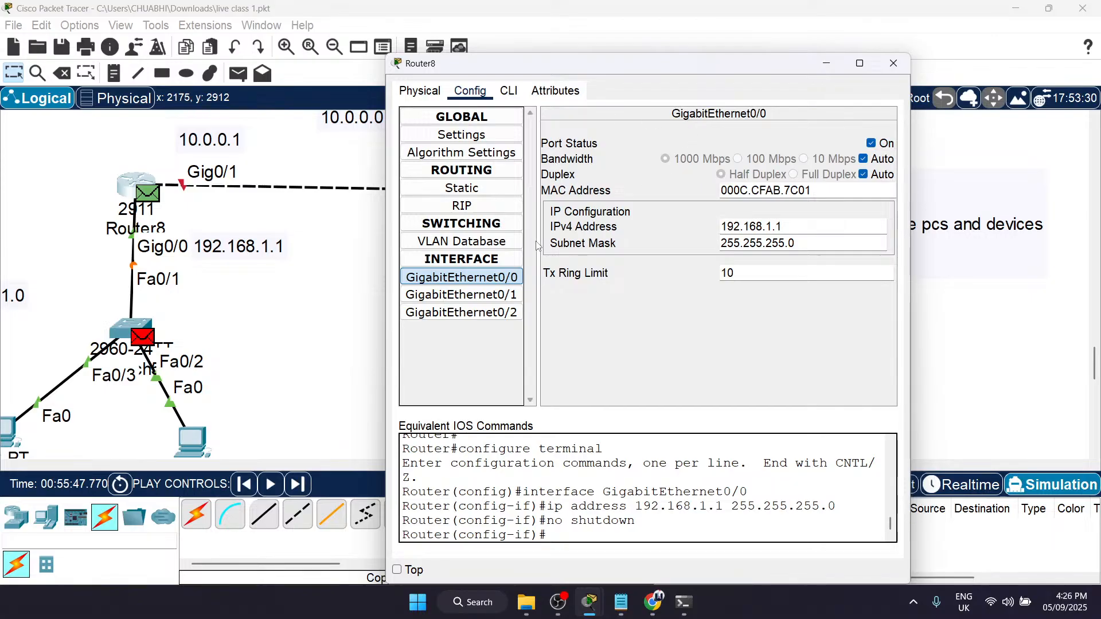
pyautogui.click(509, 90)
pyautogui.click(470, 90)
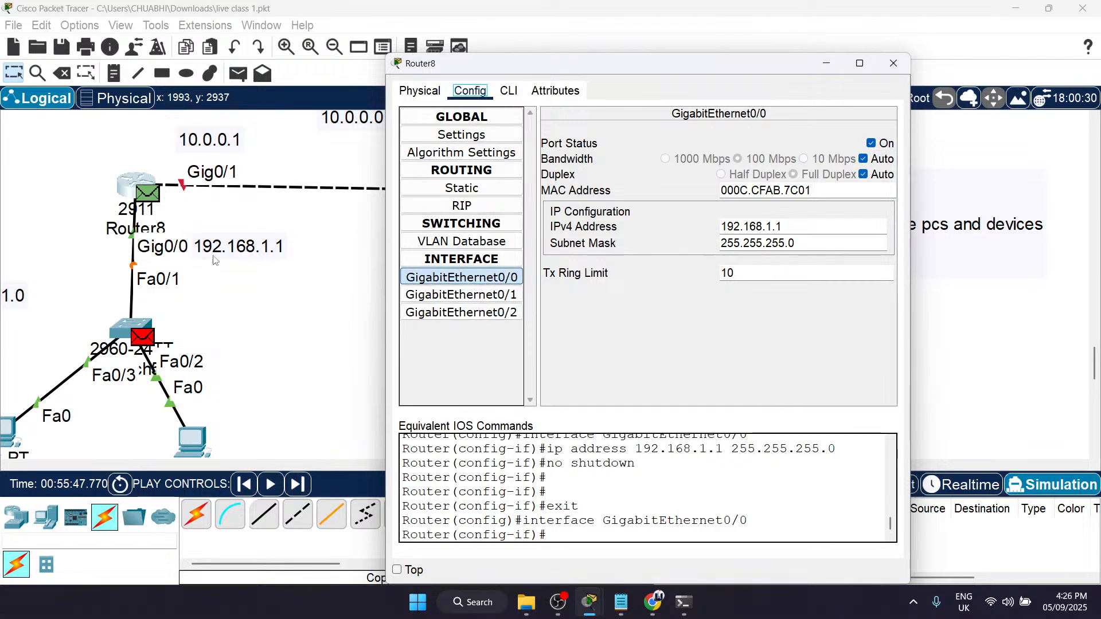
pyautogui.doubleClick(741, 228)
pyautogui.press('End')
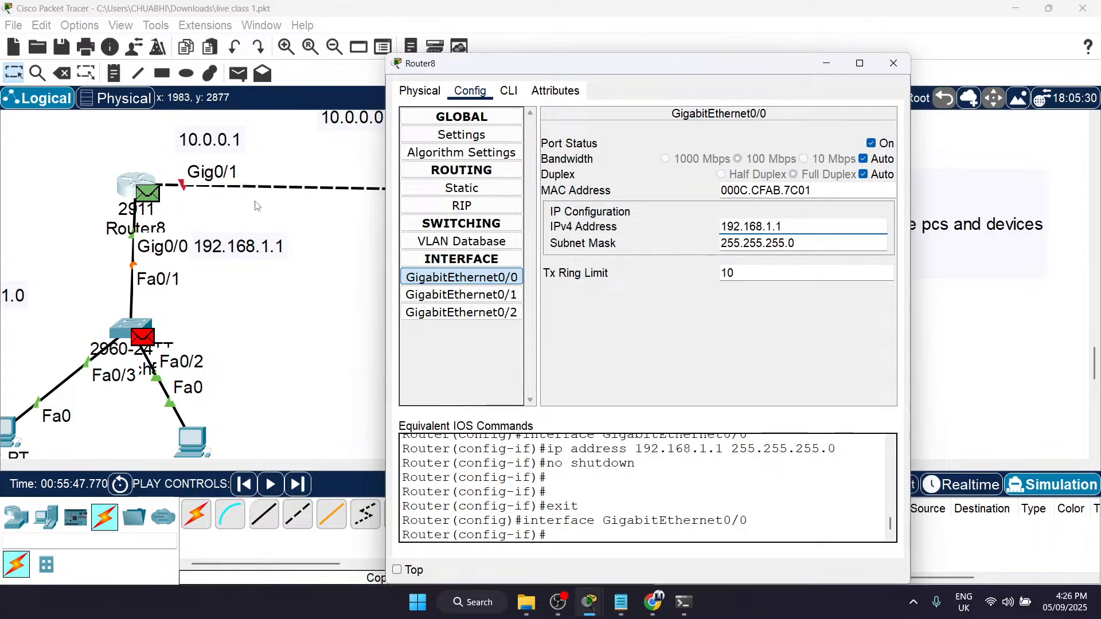
# Step: Configure Router8's GigabitEthernet0/1 with IPv4 address 10.0.0.1 and mask 255.0.0.0, switch the port on and close the router window
pyautogui.click(434, 295)
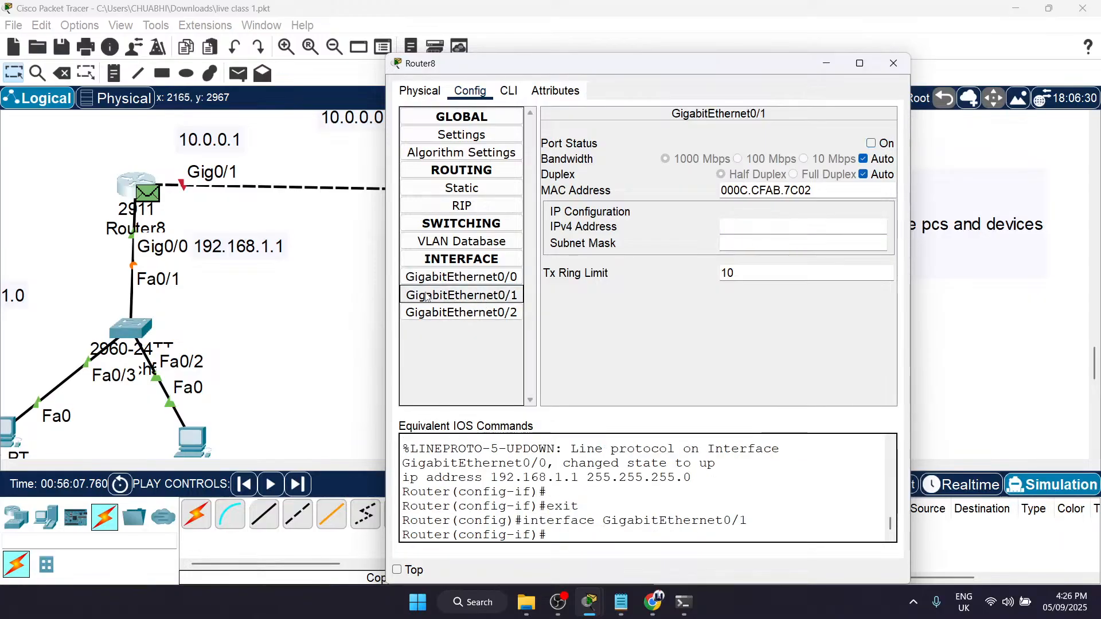
pyautogui.click(746, 228)
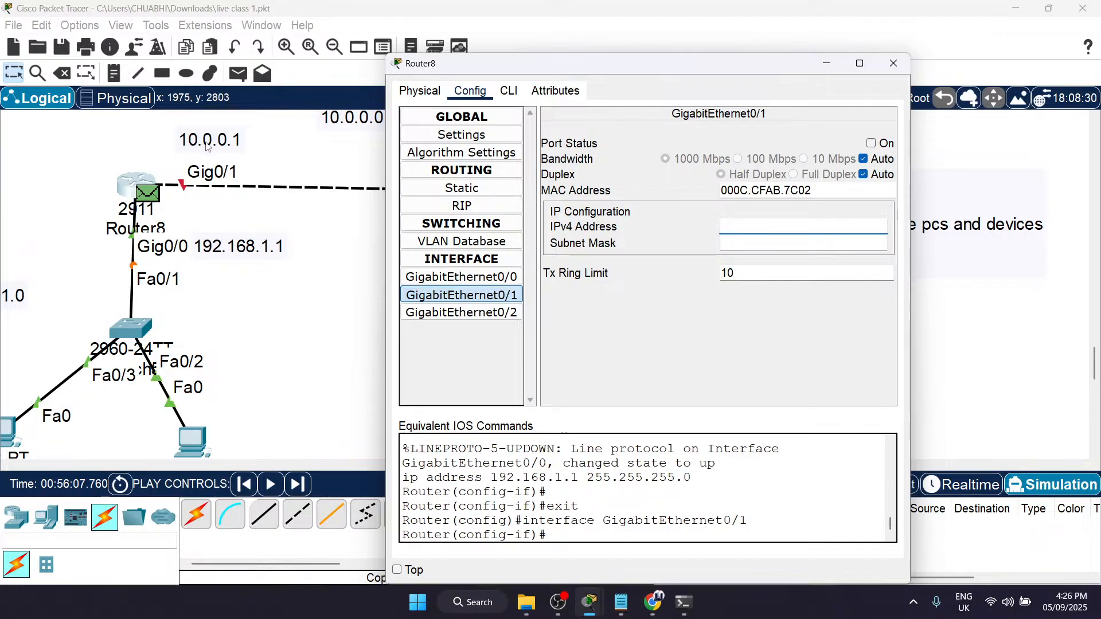
pyautogui.write('10.0.0.')
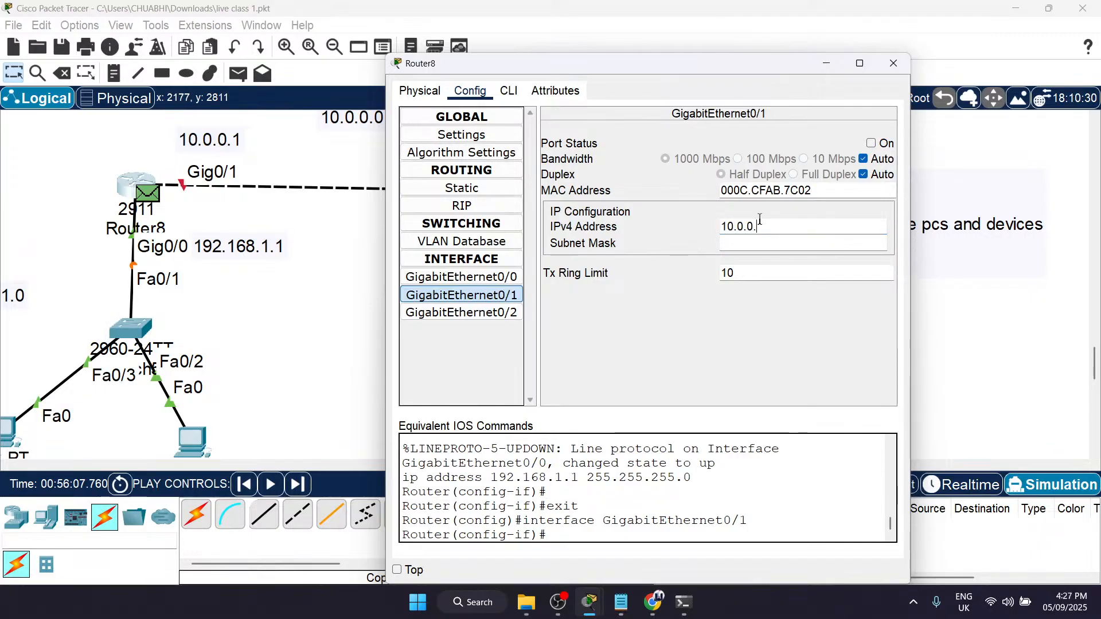
pyautogui.write('1')
pyautogui.click(874, 144)
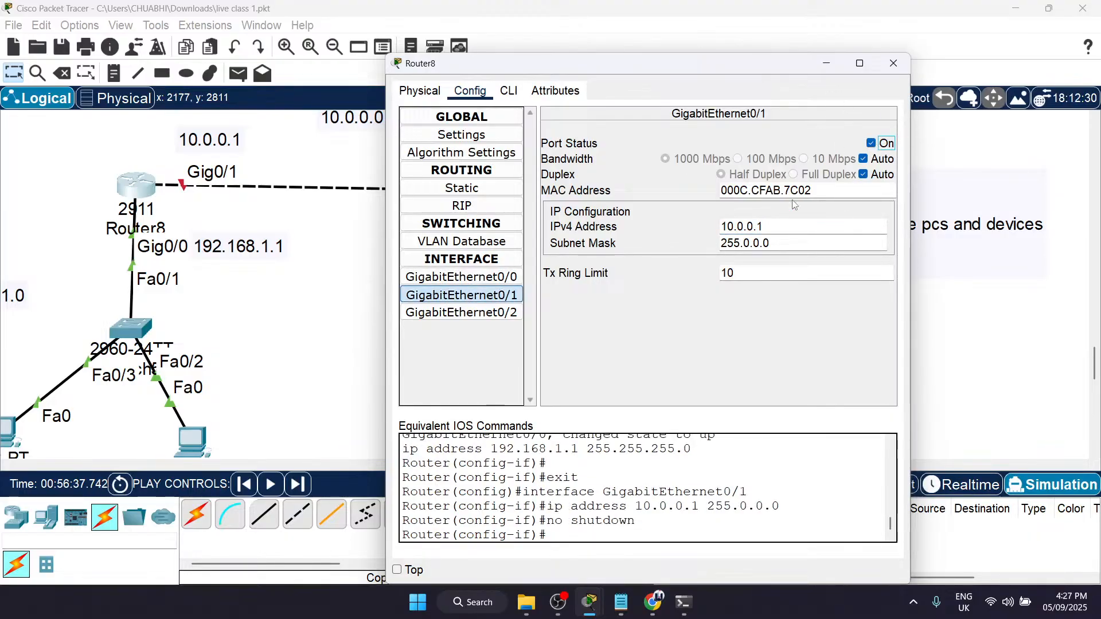
pyautogui.click(893, 64)
# Step: Configure Router9's GigabitEthernet0/0 with IPv4 address 192.168.2.1 and mask 255.255.255.0, and switch the port on
pyautogui.scroll(1, 627, 197)
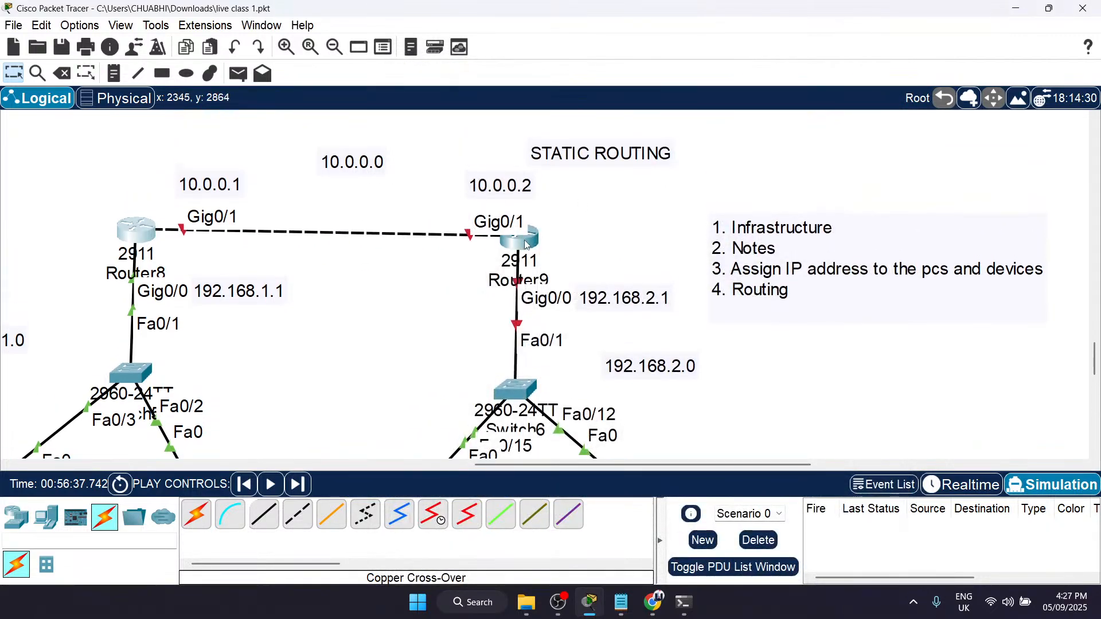
pyautogui.click(523, 244)
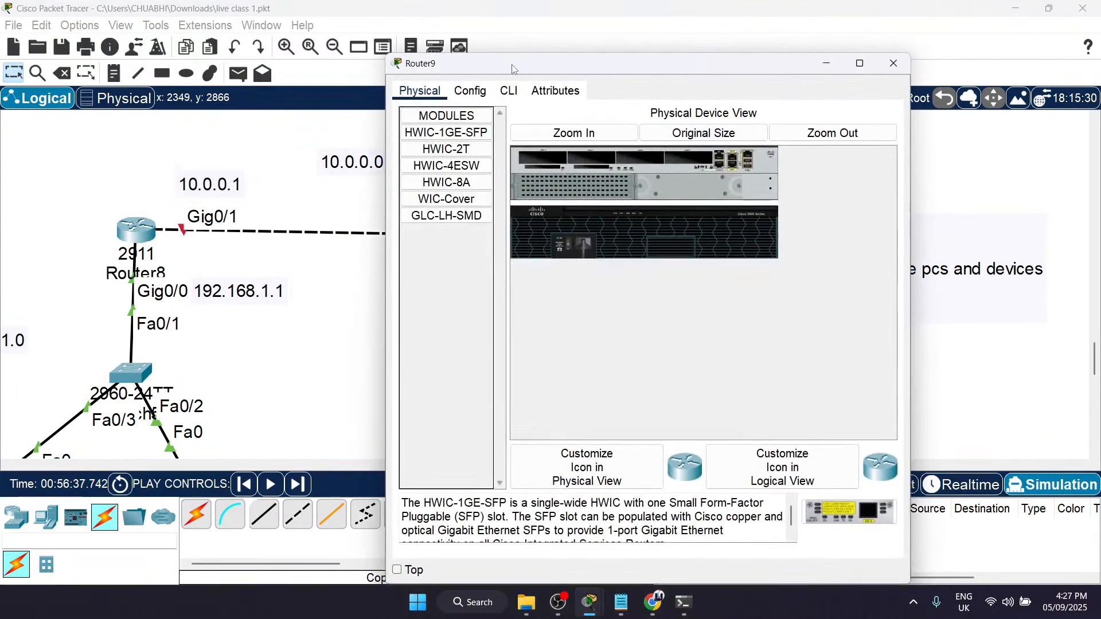
pyautogui.moveTo(513, 68); pyautogui.dragTo(683, 75)
pyautogui.hscroll(3, 390, 244)
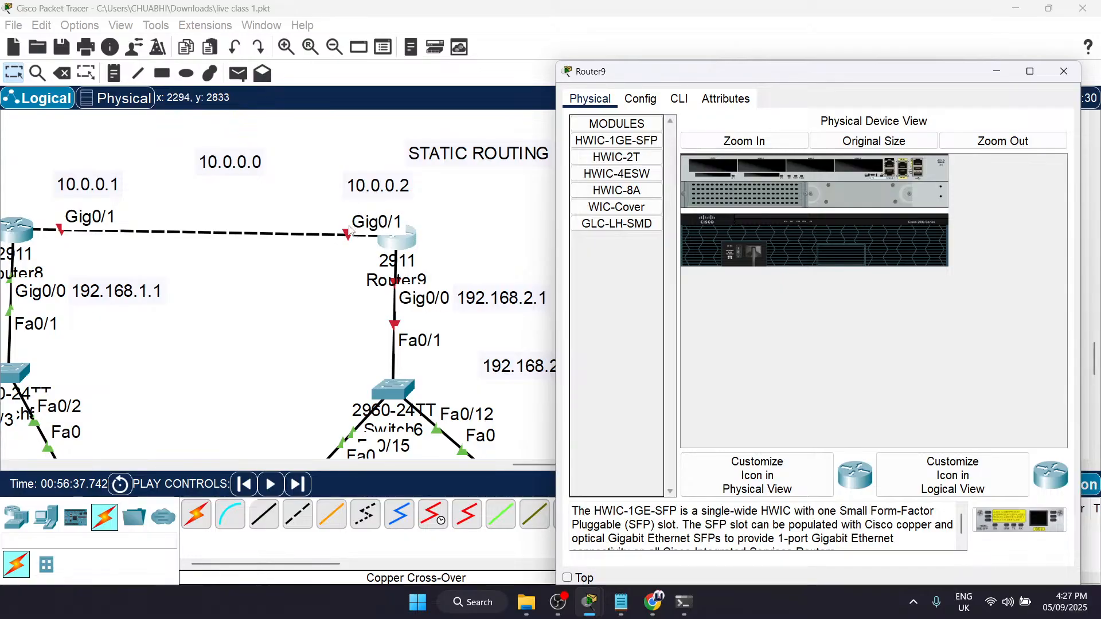
pyautogui.click(657, 100)
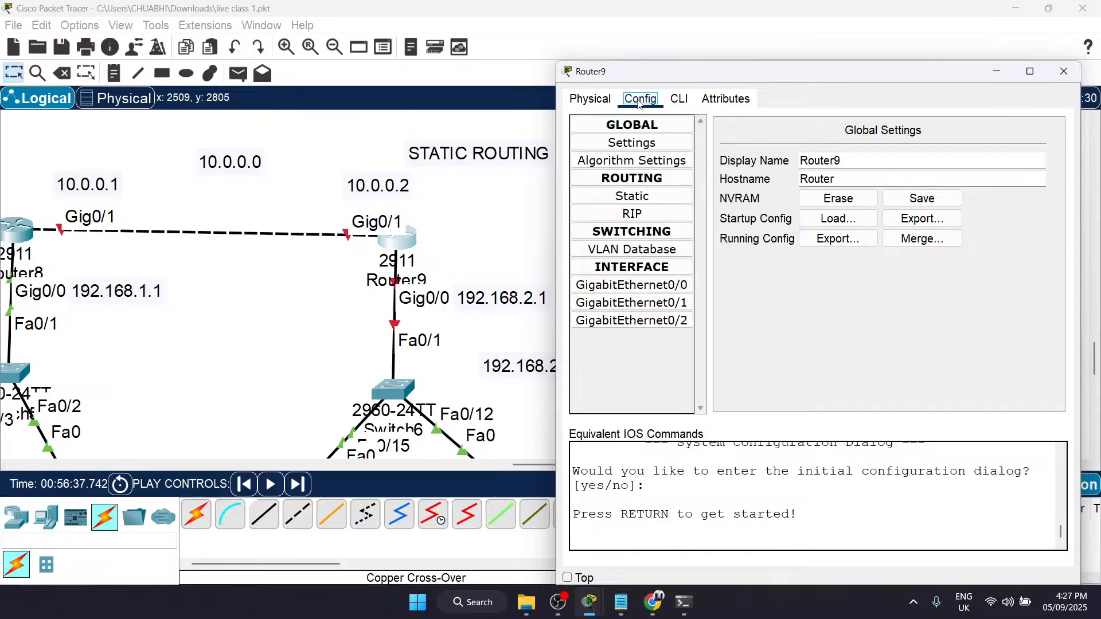
pyautogui.click(638, 290)
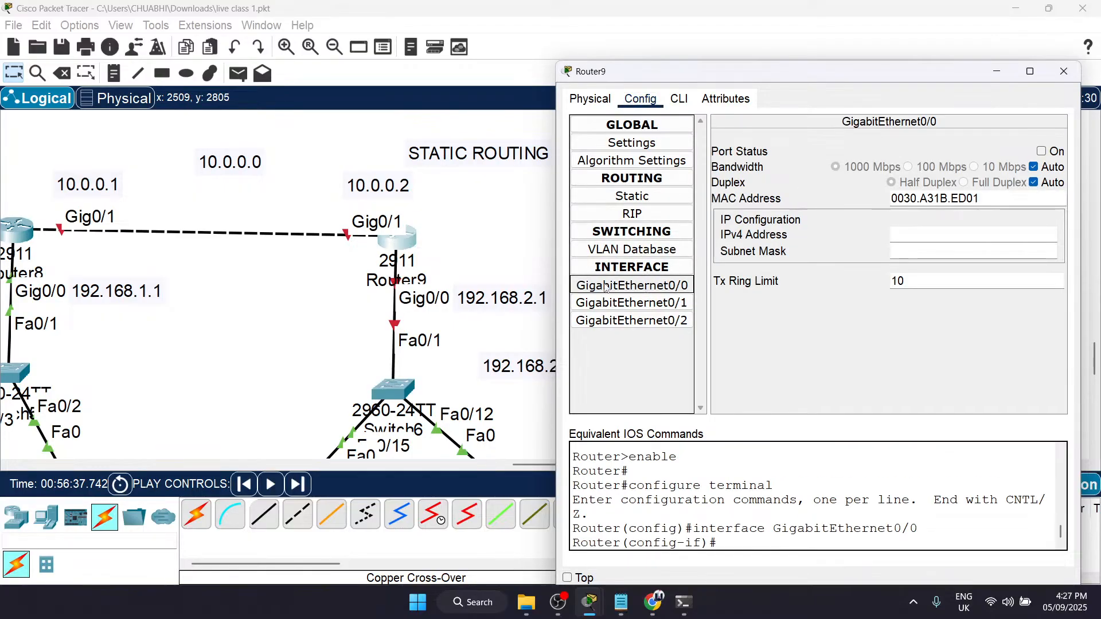
pyautogui.hscroll(3, 447, 305)
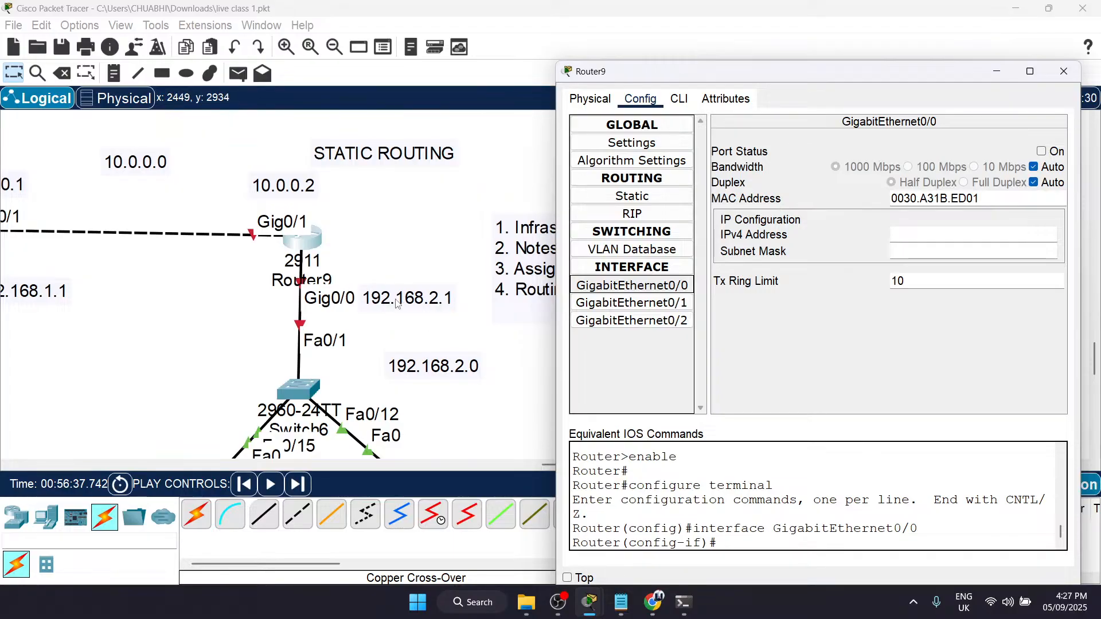
pyautogui.click(915, 238)
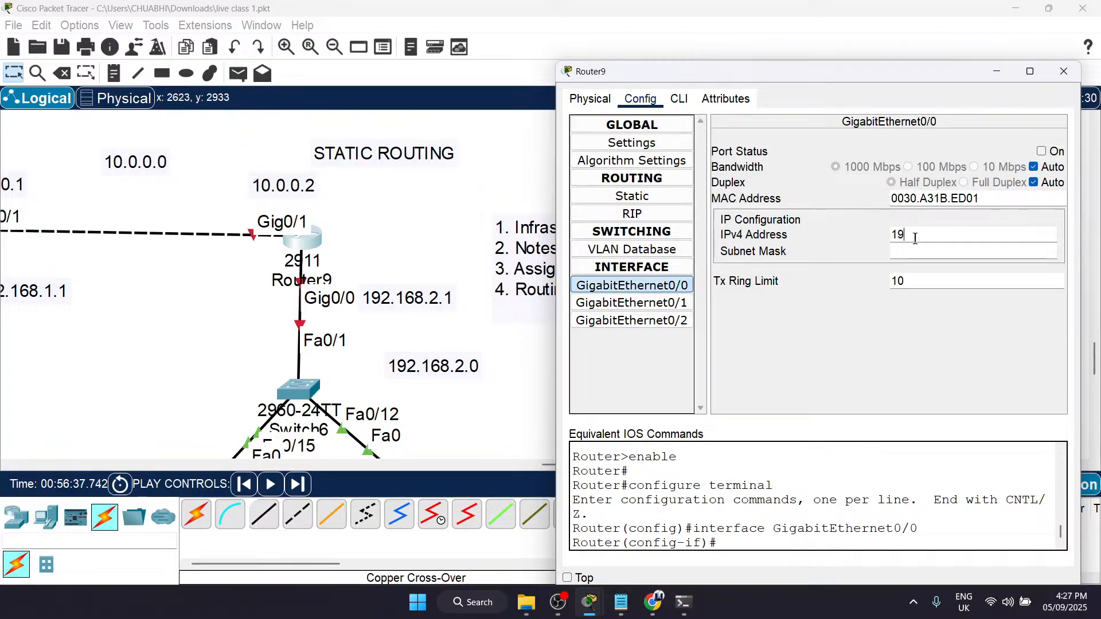
pyautogui.write('192.168.2.1')
pyautogui.press('Tab')
pyautogui.click(1041, 151)
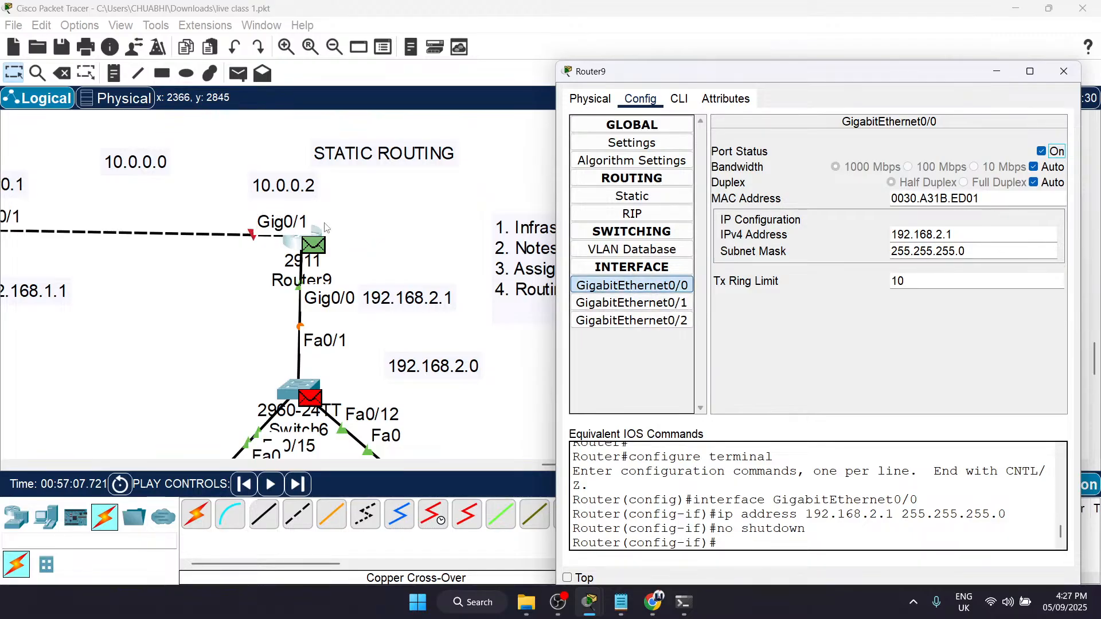
# Step: Configure Router9's GigabitEthernet0/1 with IPv4 address 10.0.0.2 and mask 255.0.0.0, switch the port on and close the router window
pyautogui.click(636, 303)
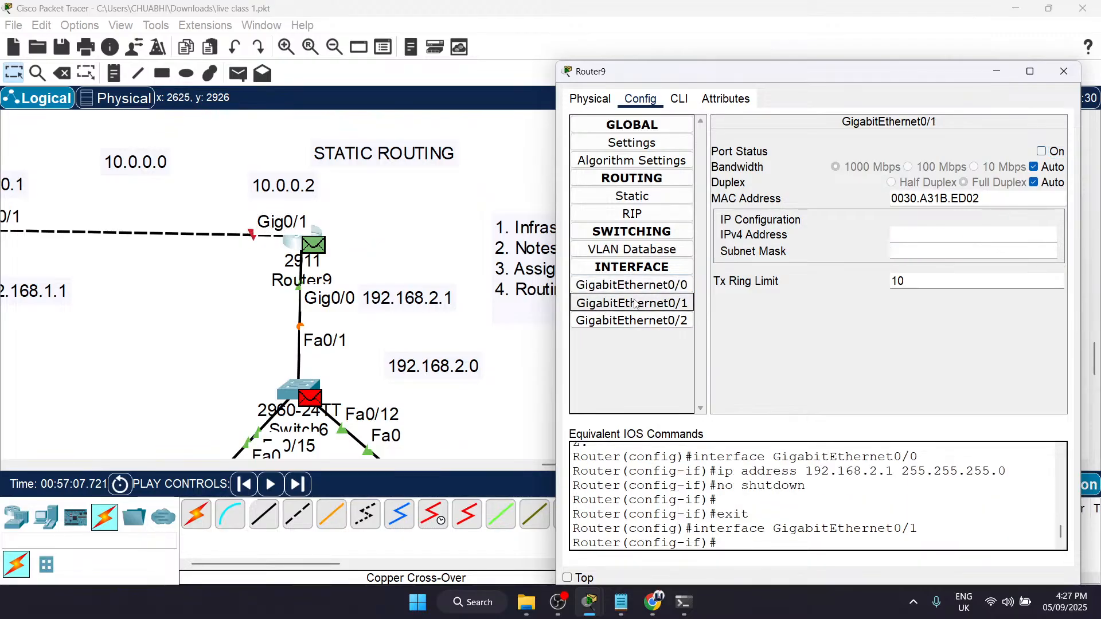
pyautogui.click(895, 252)
pyautogui.click(900, 234)
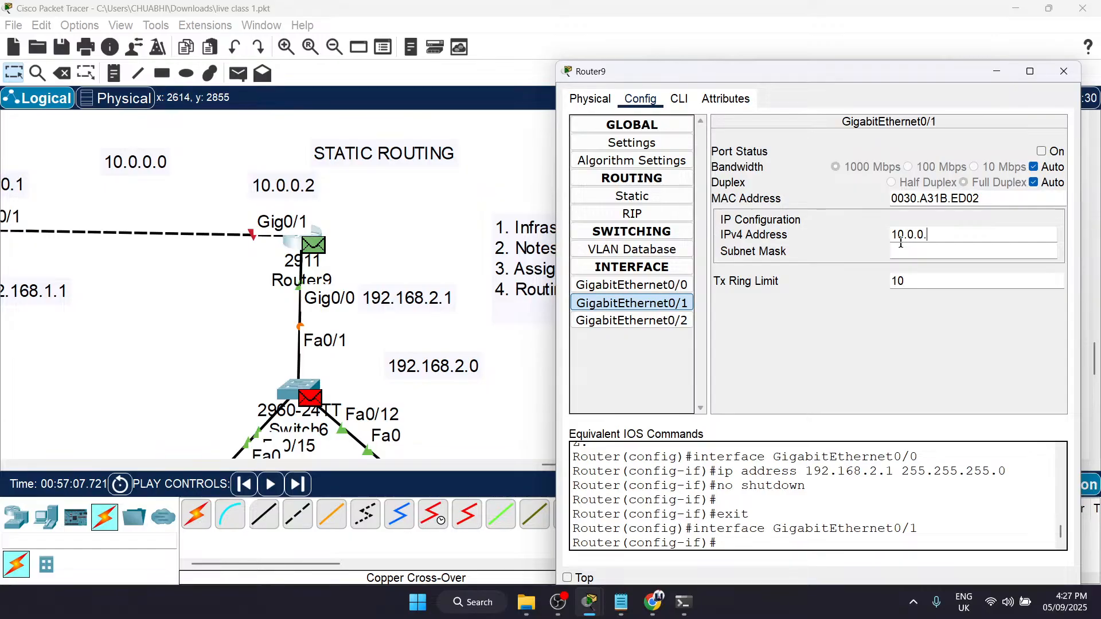
pyautogui.click(1043, 152)
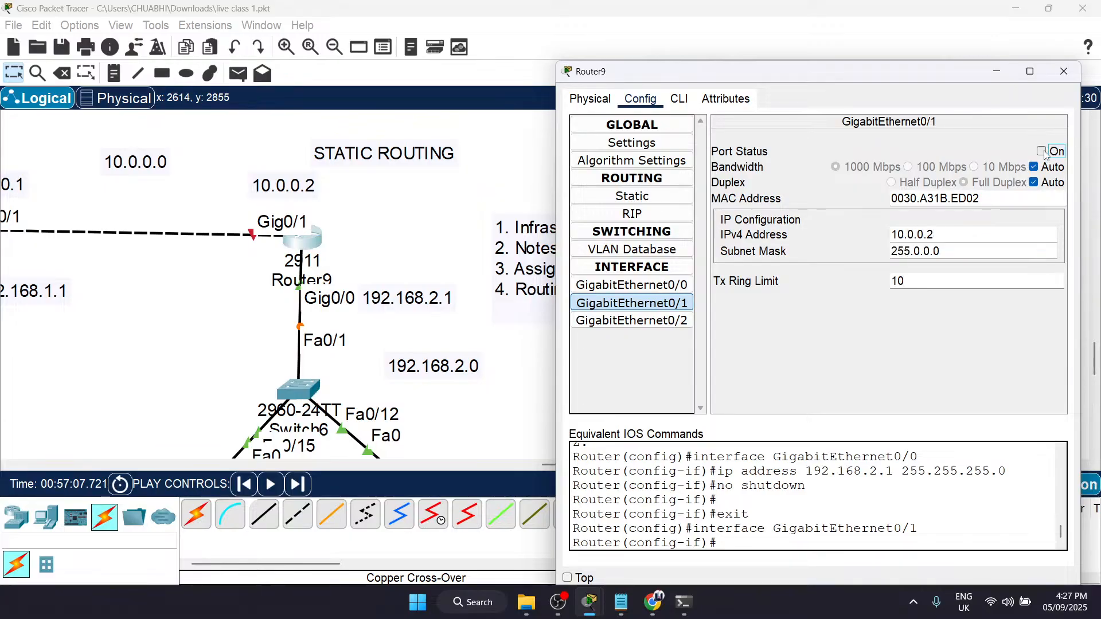
pyautogui.click(1064, 70)
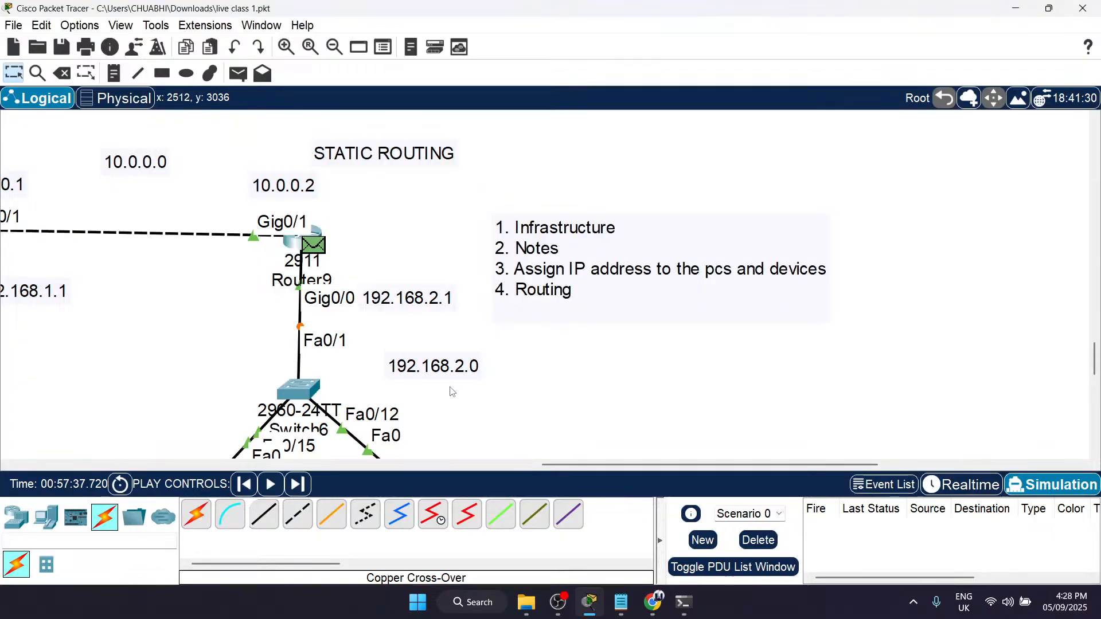
# Step: Switch the network from Simulation to Realtime mode and check the links around the two routers
pyautogui.hscroll(-5, 453, 392)
pyautogui.scroll(-1, 452, 392)
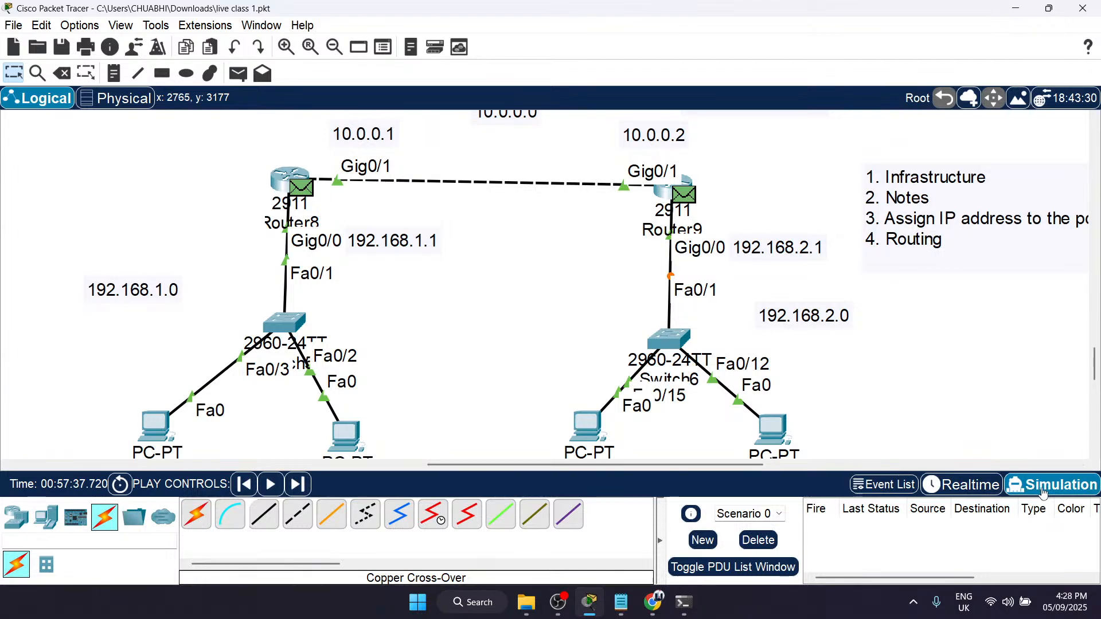
pyautogui.click(966, 487)
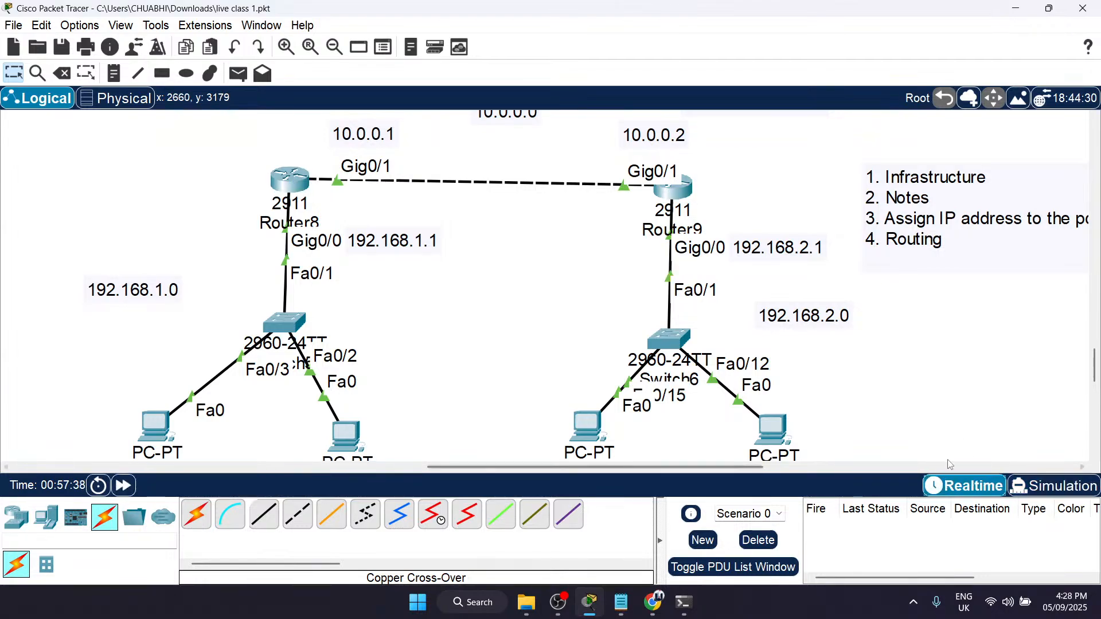
pyautogui.moveTo(602, 426)
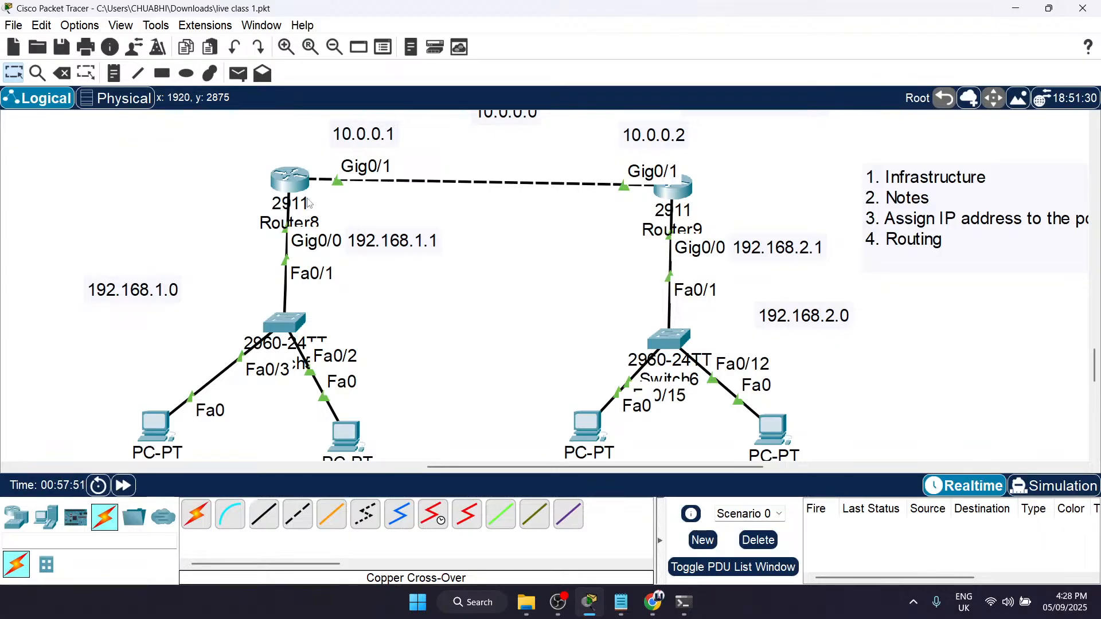
pyautogui.scroll(-1, 254, 139)
pyautogui.moveTo(254, 139); pyautogui.dragTo(737, 243)
pyautogui.click(774, 162)
# Step: Open PC C's IP configuration and set static IPv4 address 192.168.1.2 with subnet mask 255.255.255.0
pyautogui.hscroll(5, 587, 231)
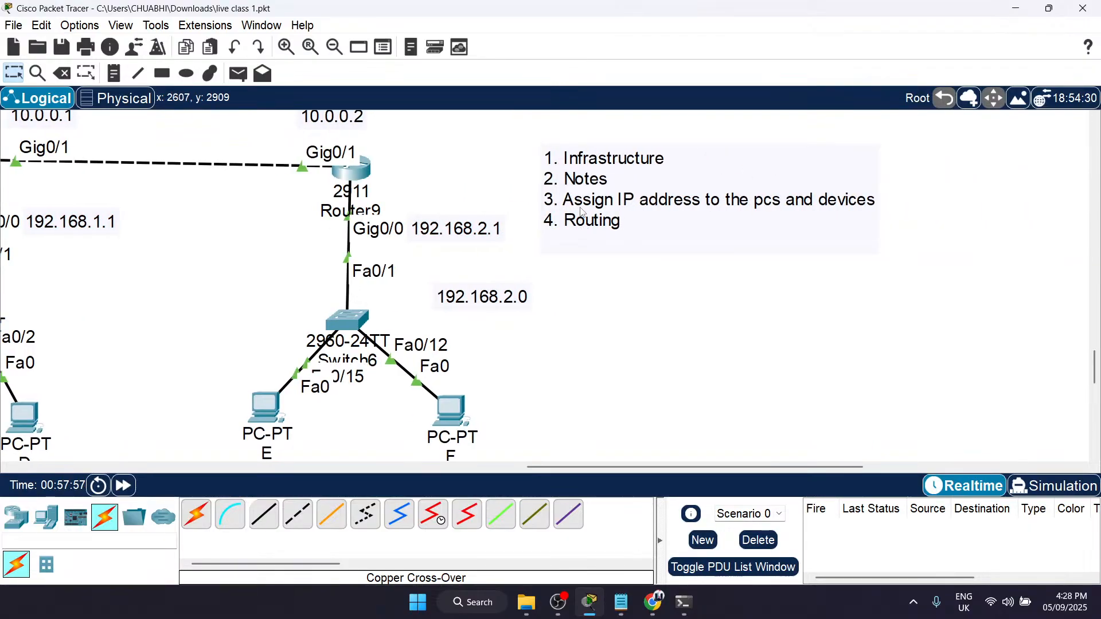
pyautogui.scroll(-1, 407, 308)
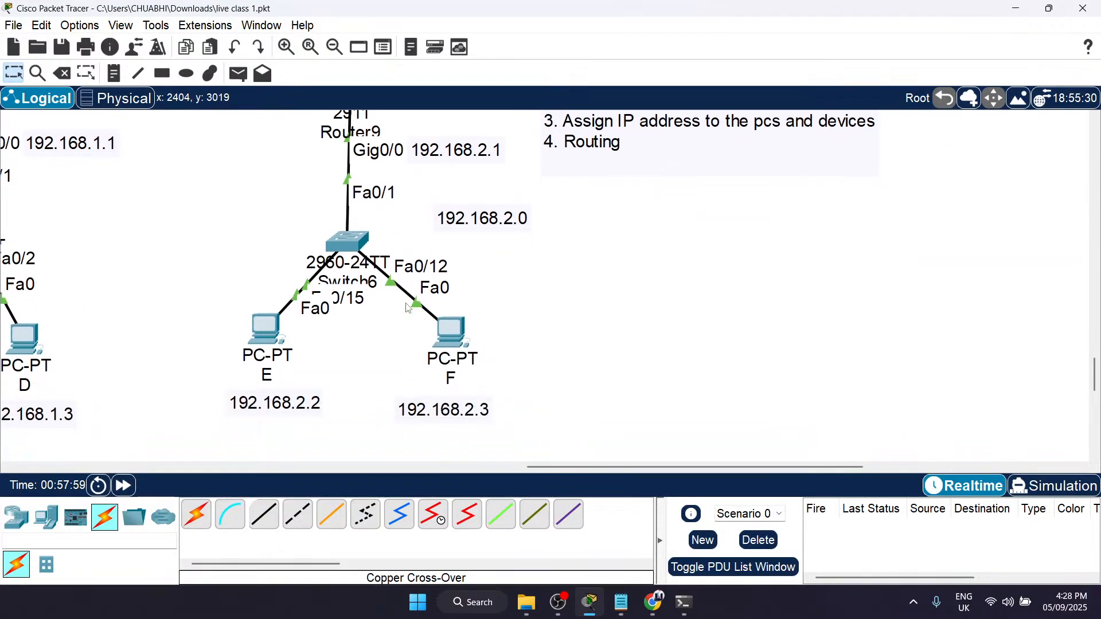
pyautogui.hscroll(-9, 406, 308)
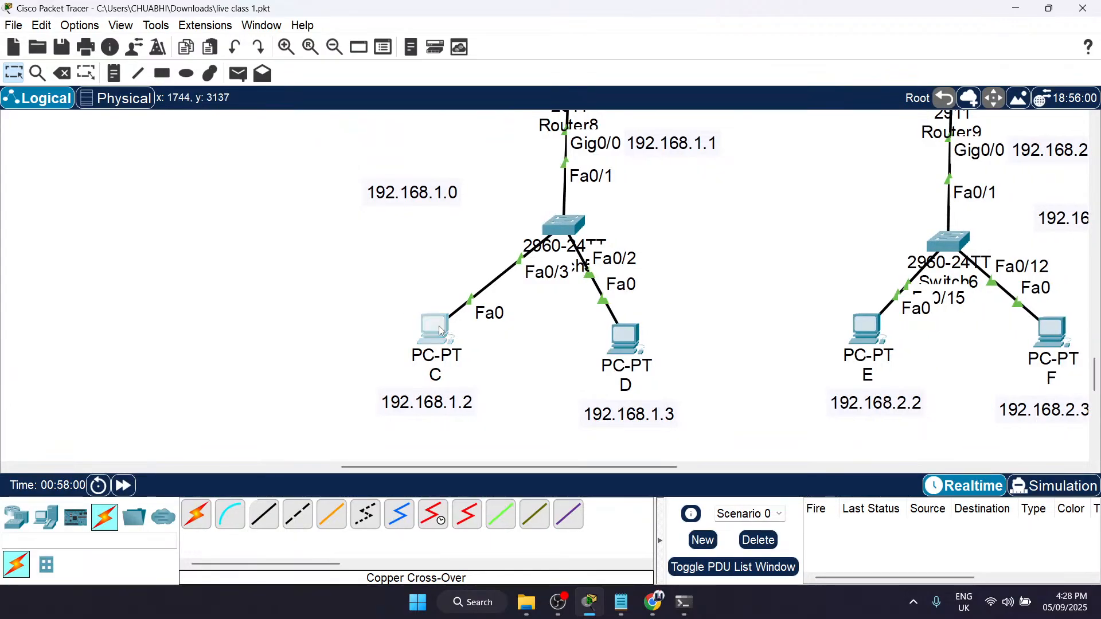
pyautogui.click(440, 331)
pyautogui.moveTo(519, 67); pyautogui.dragTo(723, 77)
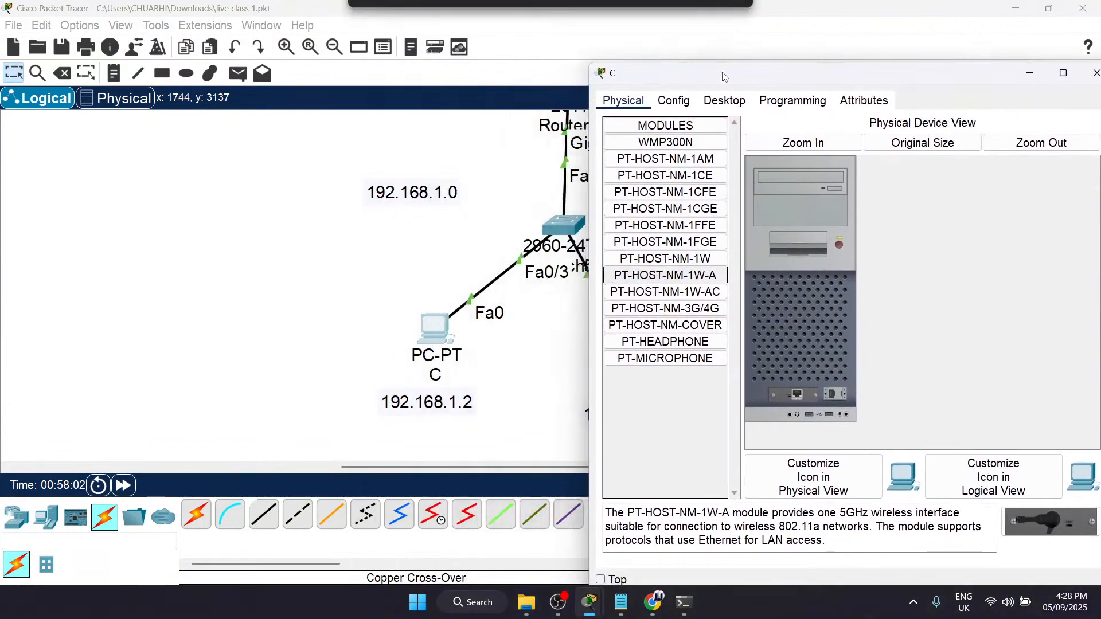
pyautogui.click(724, 100)
pyautogui.hscroll(1, 414, 247)
pyautogui.scroll(1, 414, 247)
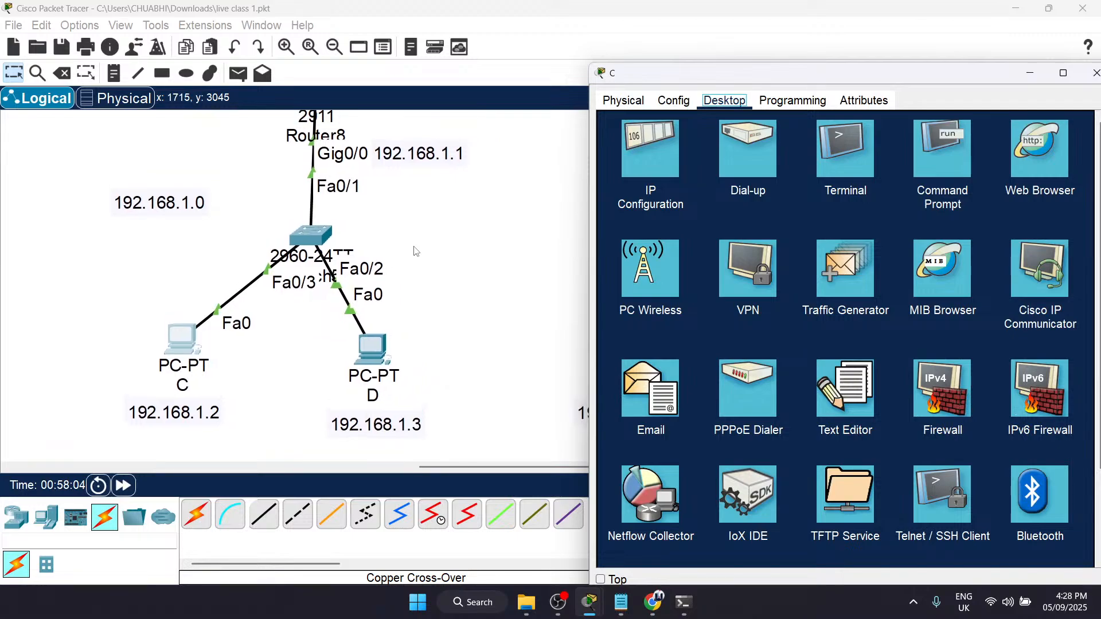
pyautogui.click(626, 147)
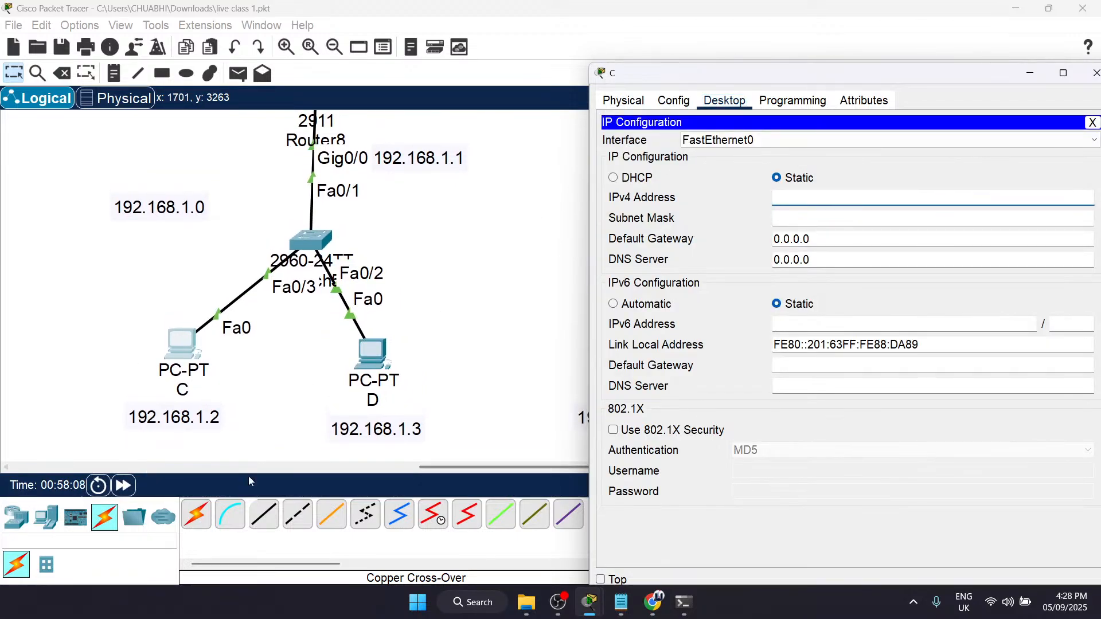
pyautogui.write('192.168.1.2')
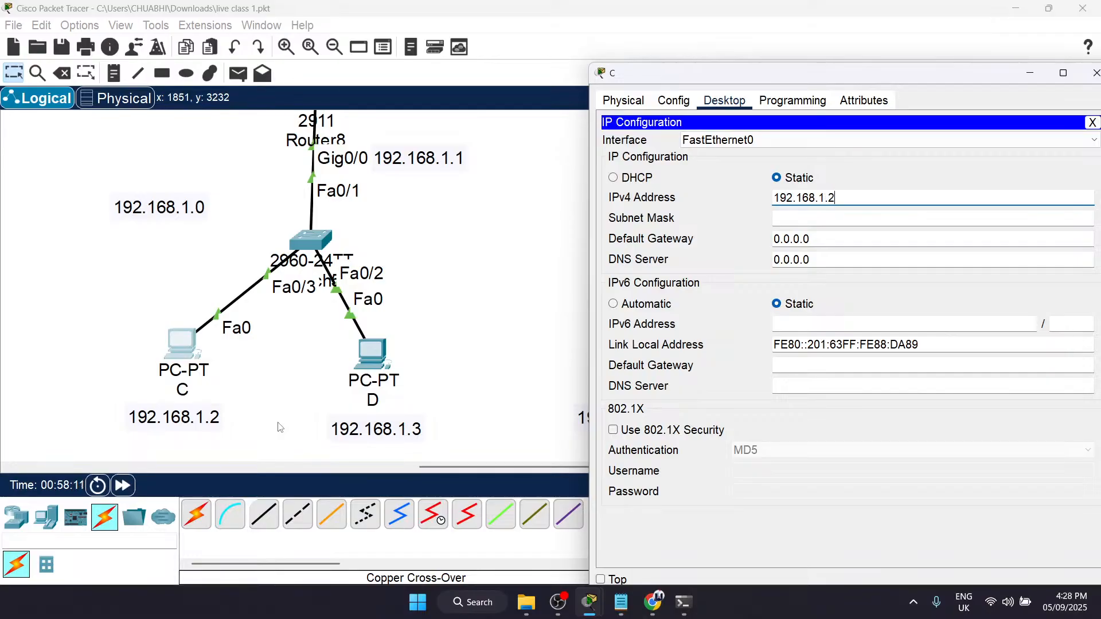
pyautogui.click(834, 240)
# Step: Set PC C's default gateway to 192.168.1.1, the address of Router8's Gig0/0 interface
pyautogui.moveTo(833, 240); pyautogui.dragTo(769, 240)
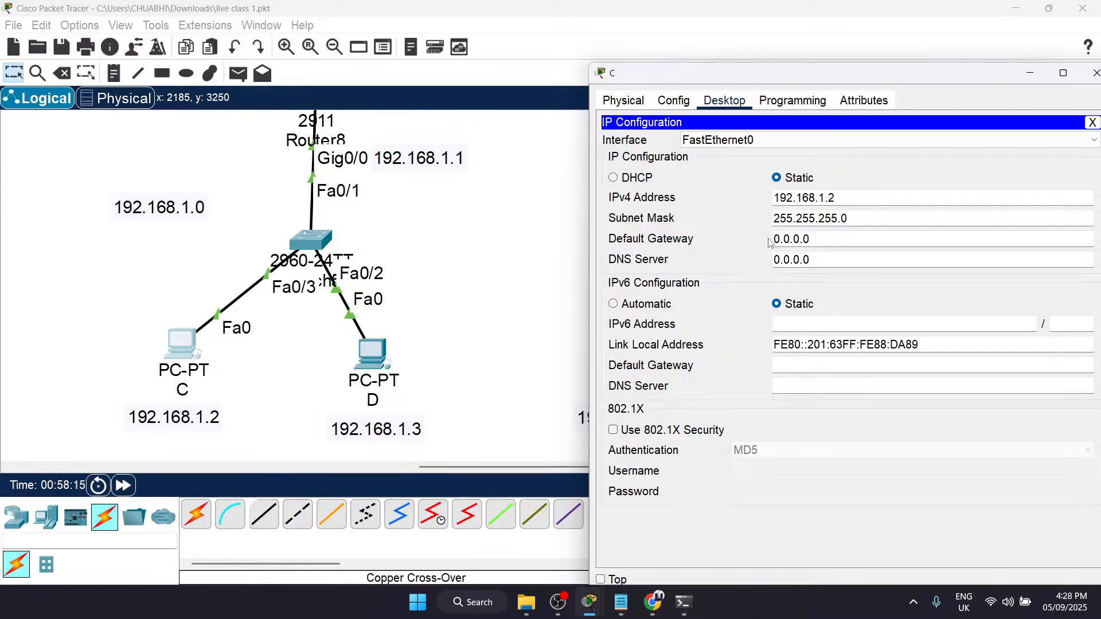
pyautogui.moveTo(825, 241); pyautogui.dragTo(748, 247)
pyautogui.press('BackSpace')
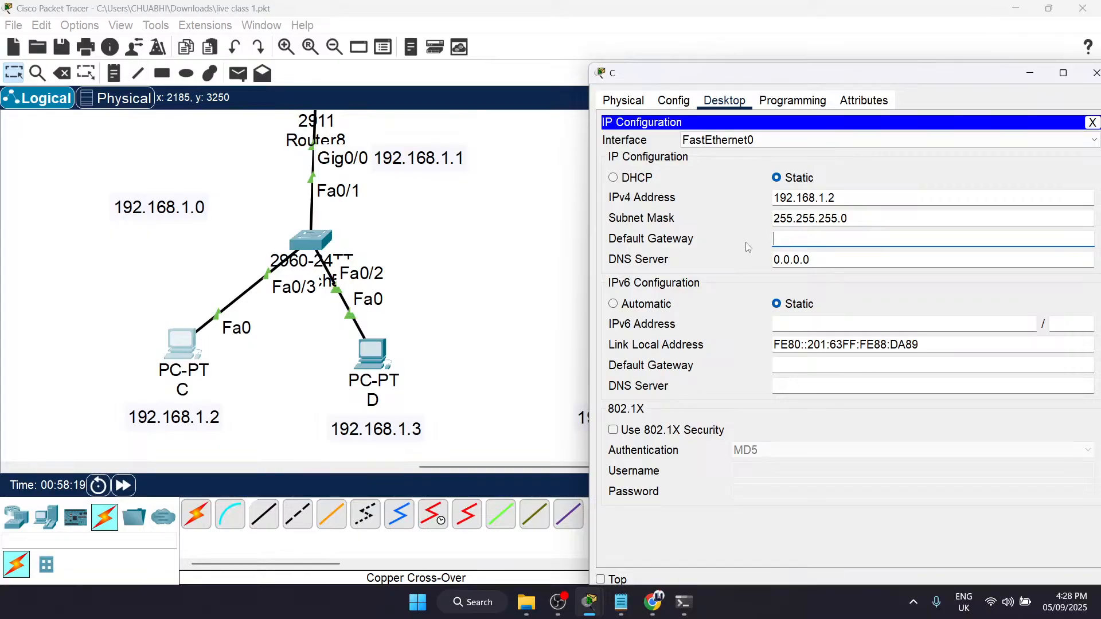
pyautogui.scroll(2, 425, 206)
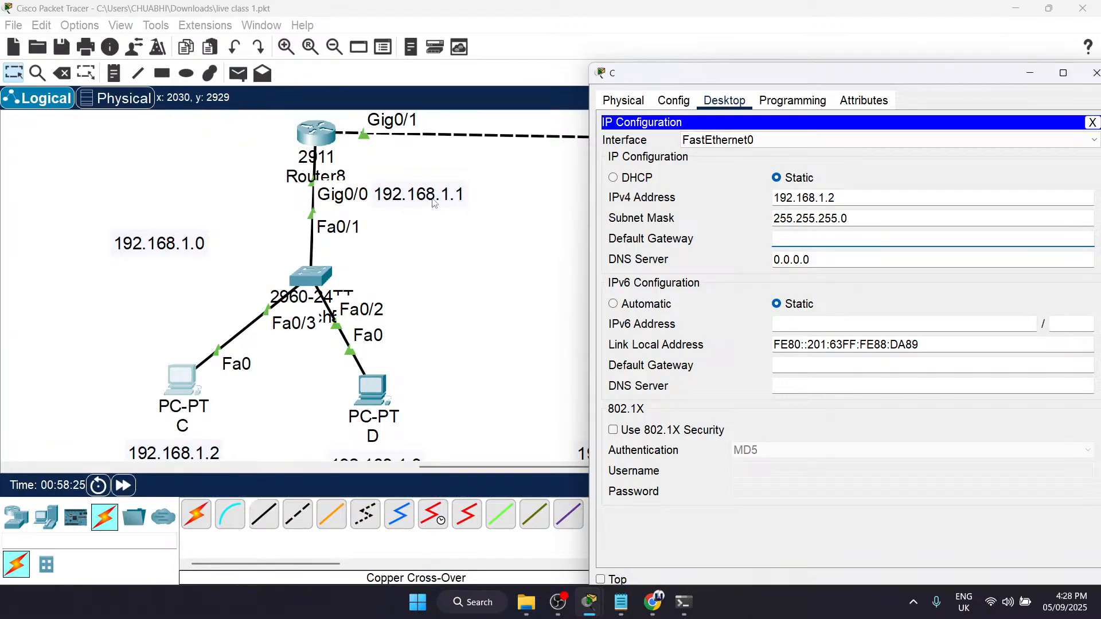
pyautogui.scroll(2, 363, 250)
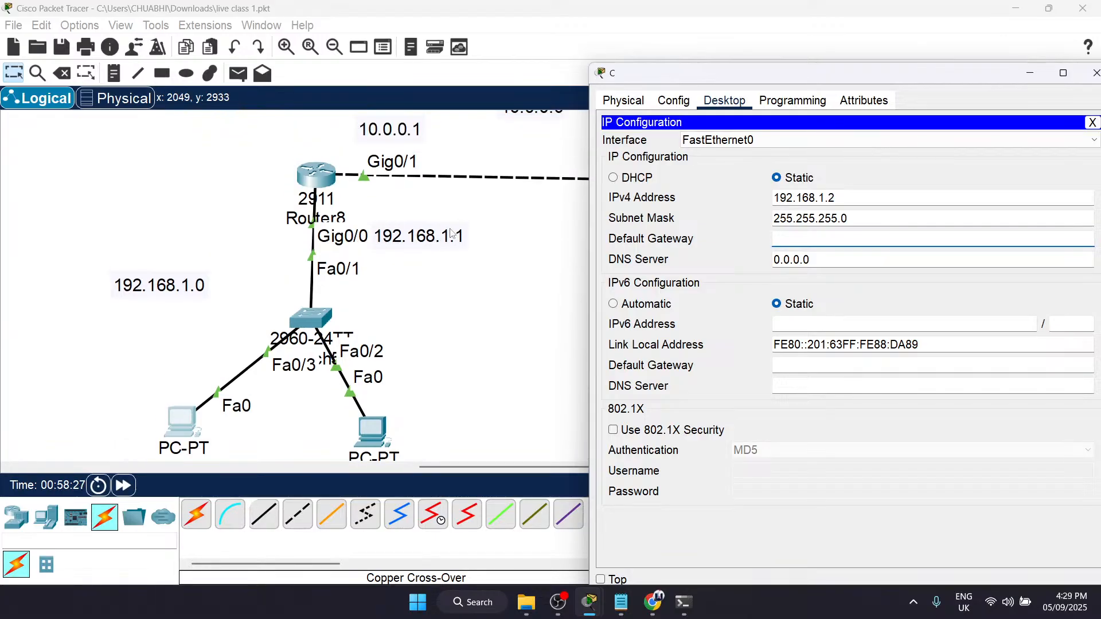
pyautogui.scroll(5, 424, 272)
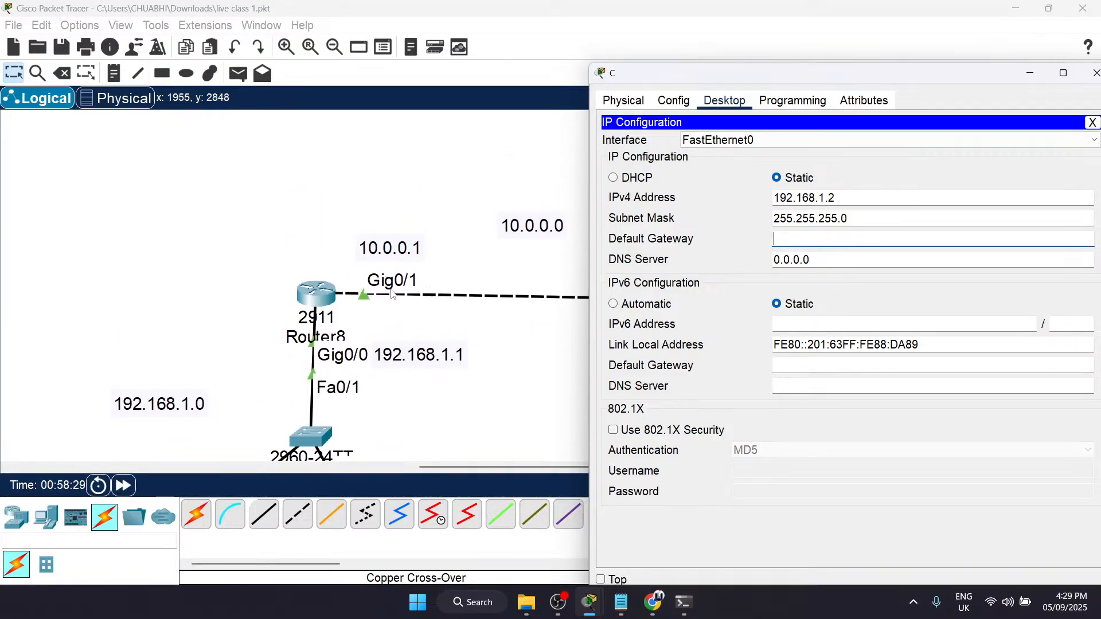
pyautogui.scroll(-1, 377, 259)
pyautogui.scroll(-1, 376, 259)
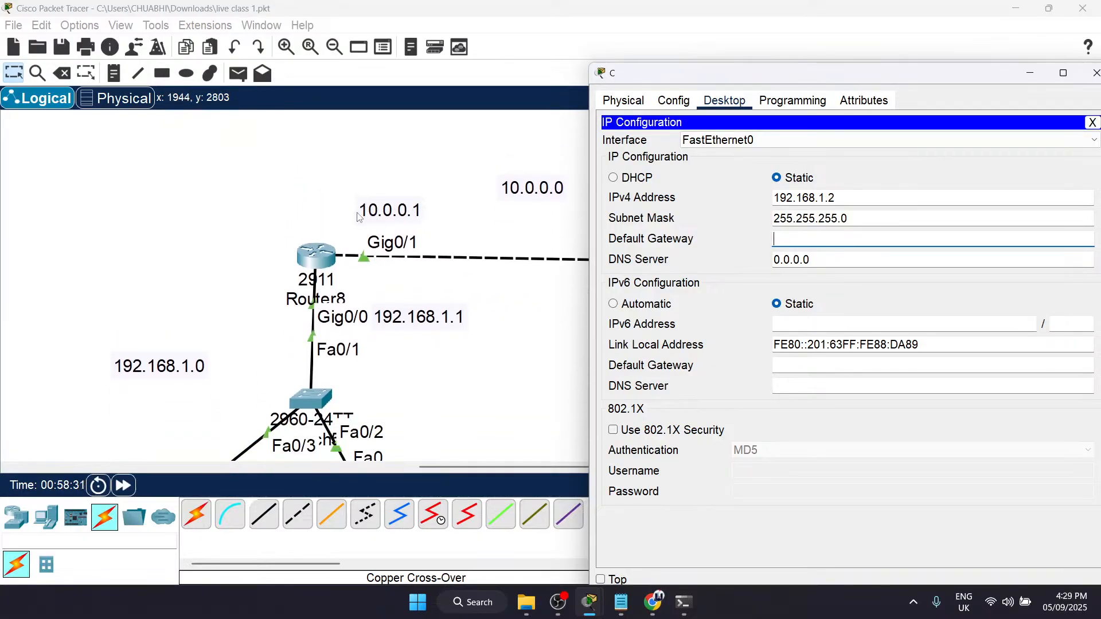
pyautogui.scroll(-4, 412, 253)
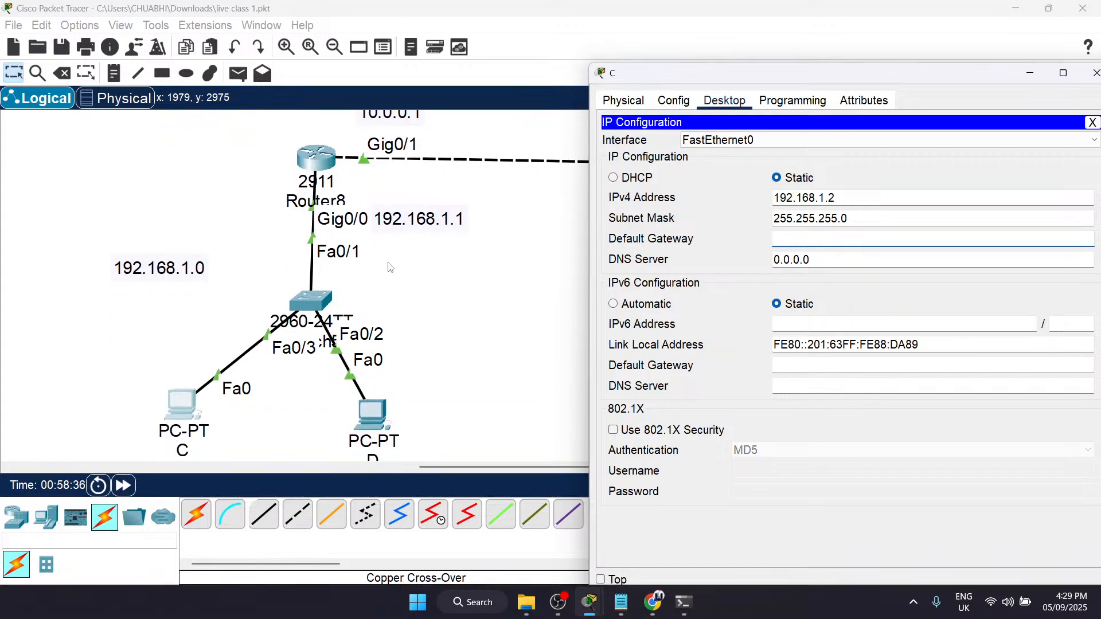
pyautogui.scroll(-3, 389, 266)
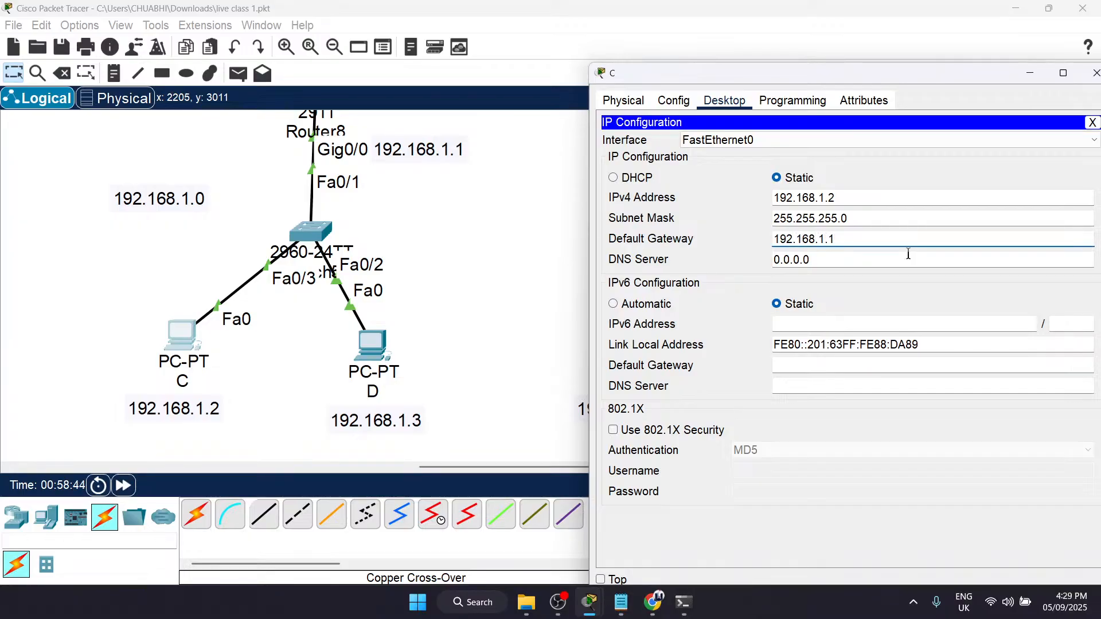
# Step: Compare PC C's gateway setting with the address labels around both routers, and close PC C's window
pyautogui.hscroll(5, 487, 300)
pyautogui.scroll(3, 320, 204)
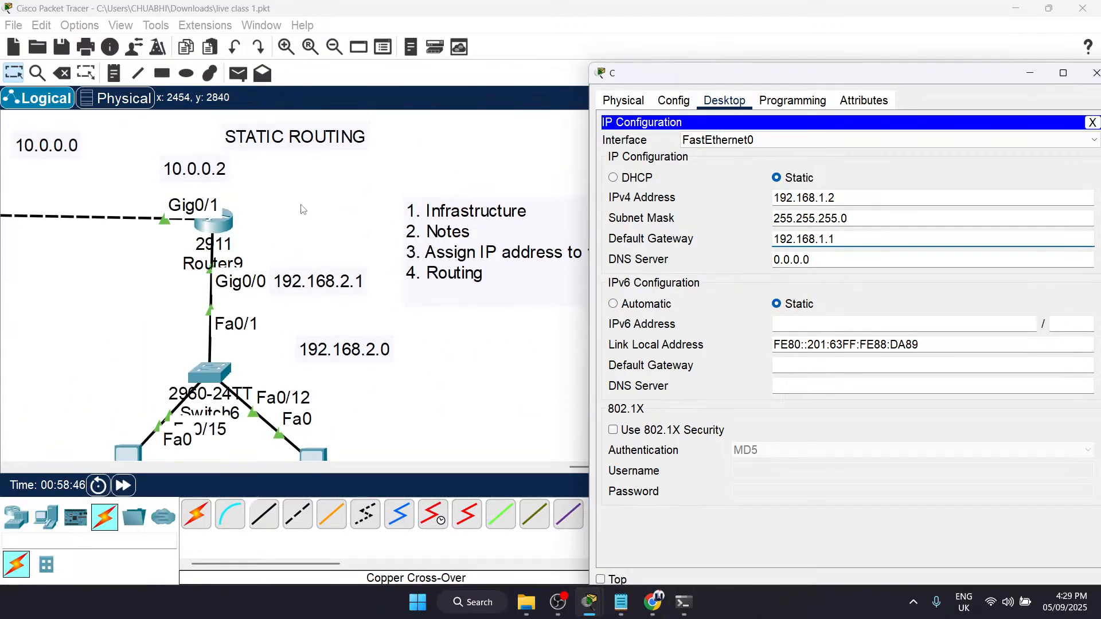
pyautogui.hscroll(-5, 304, 312)
pyautogui.hscroll(5, 351, 289)
pyautogui.scroll(2, 351, 289)
pyautogui.hscroll(-3, 352, 289)
pyautogui.scroll(-1, 352, 289)
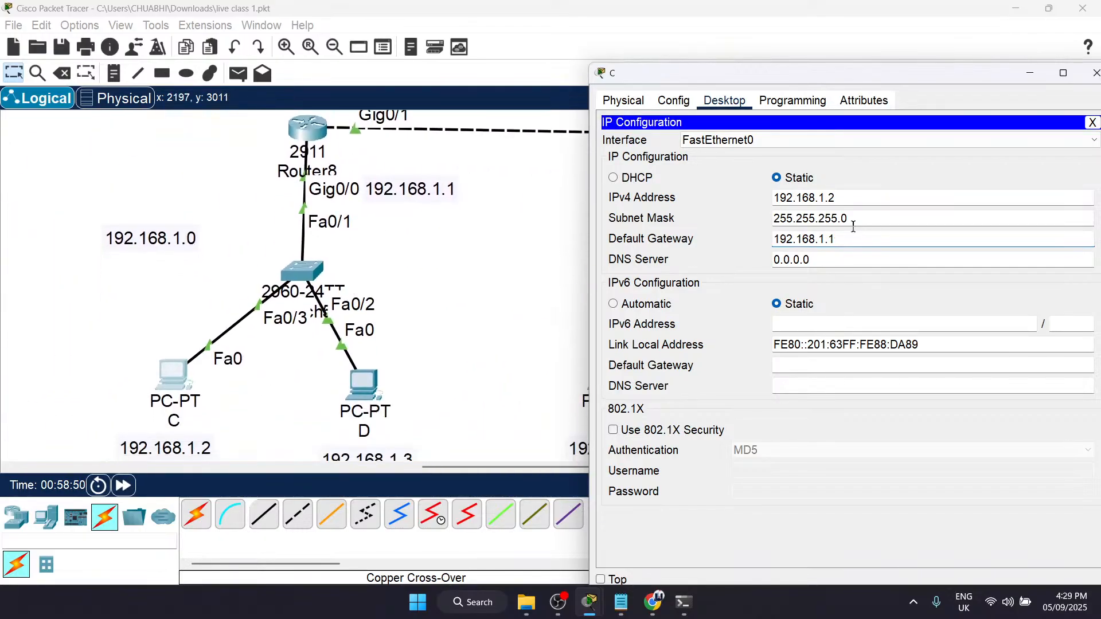
pyautogui.scroll(-2, 352, 289)
pyautogui.moveTo(893, 79); pyautogui.dragTo(767, 90)
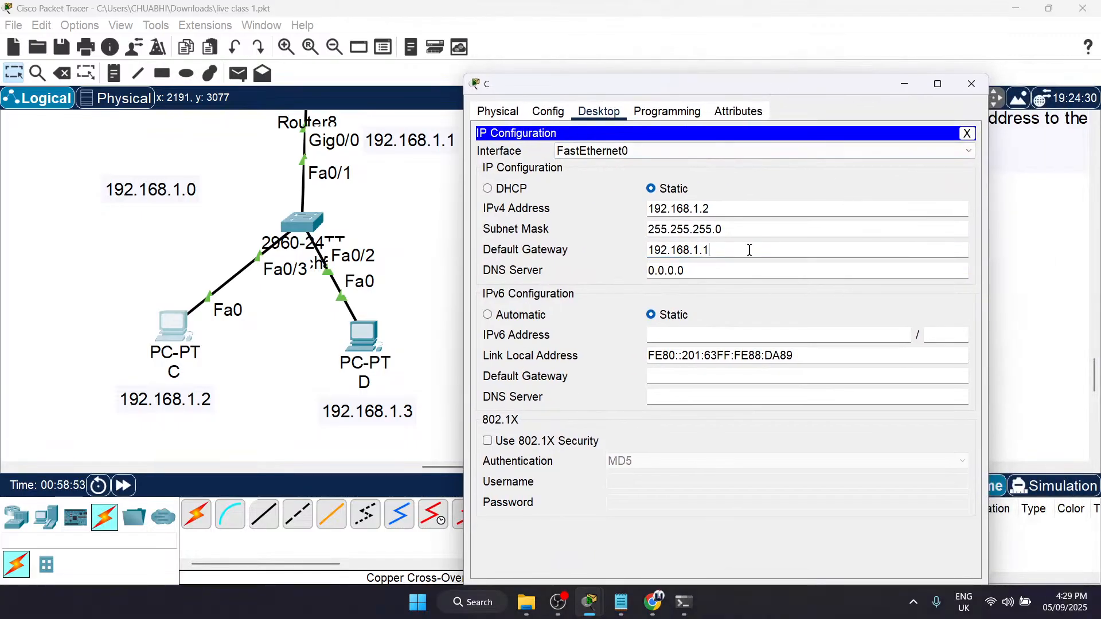
pyautogui.click(971, 84)
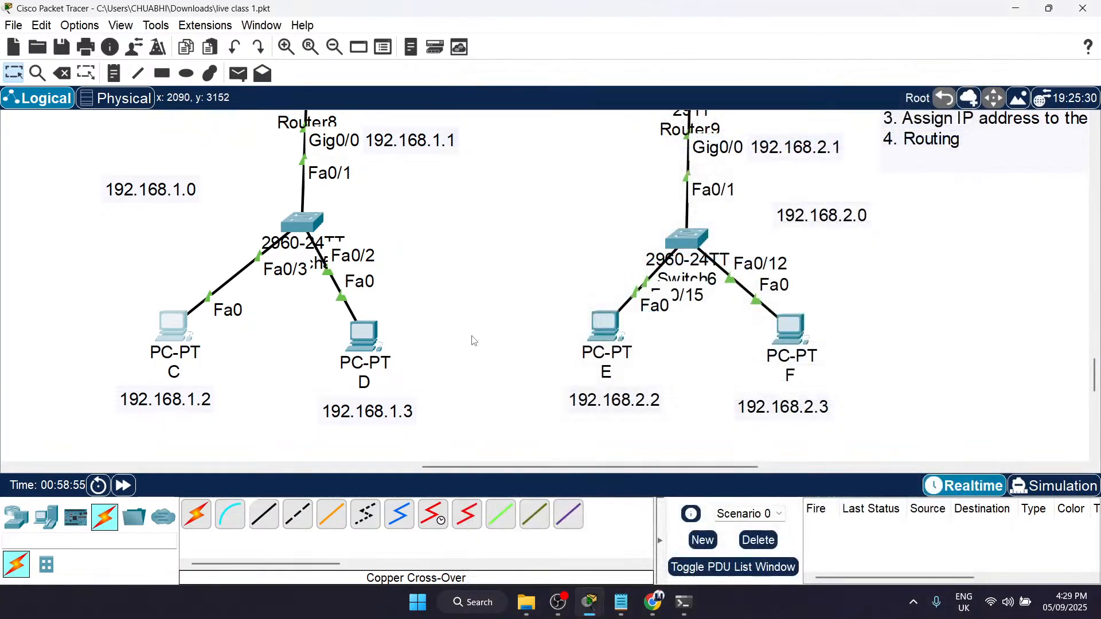
# Step: Open PC D's IP configuration and set static IPv4 address 192.168.1.3 with subnet mask 255.255.255.0
pyautogui.click(360, 337)
pyautogui.click(521, 91)
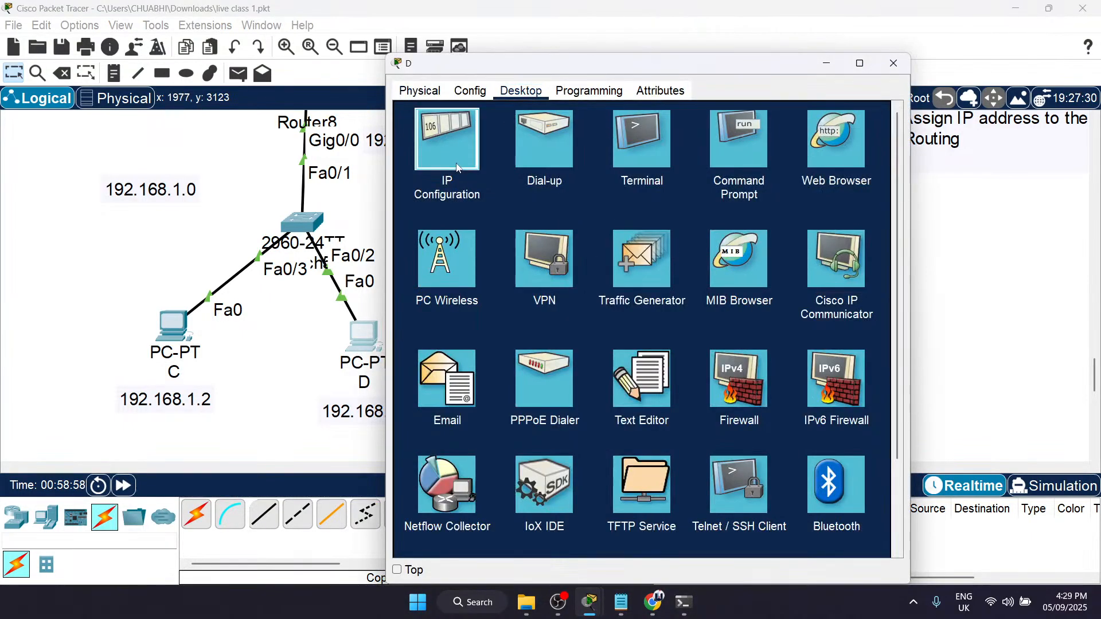
pyautogui.click(449, 140)
pyautogui.moveTo(513, 71); pyautogui.dragTo(663, 55)
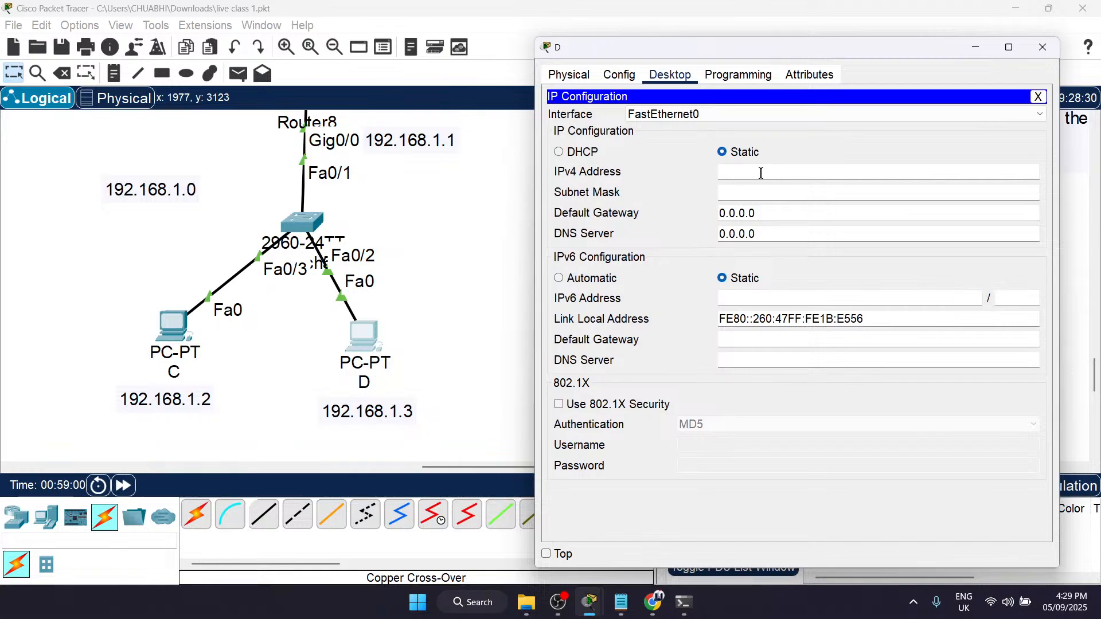
pyautogui.write('192.168.1.3')
pyautogui.click(771, 196)
# Step: Set PC D's default gateway to 192.168.1.1 and close PC D's window
pyautogui.doubleClick(771, 214)
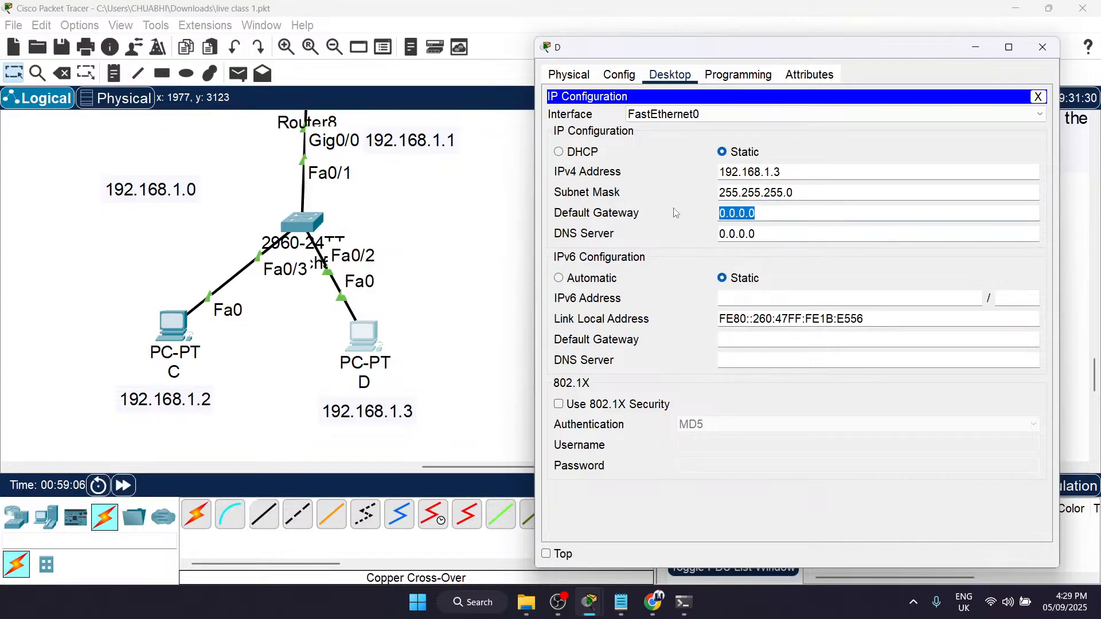
pyautogui.write('192.168.1.1')
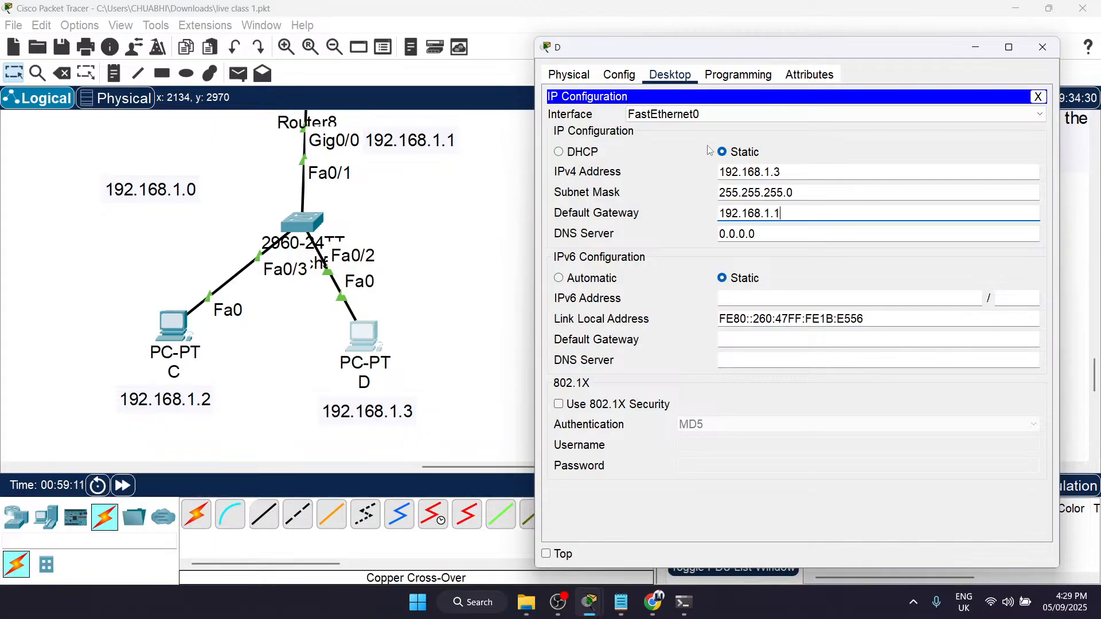
pyautogui.click(1043, 47)
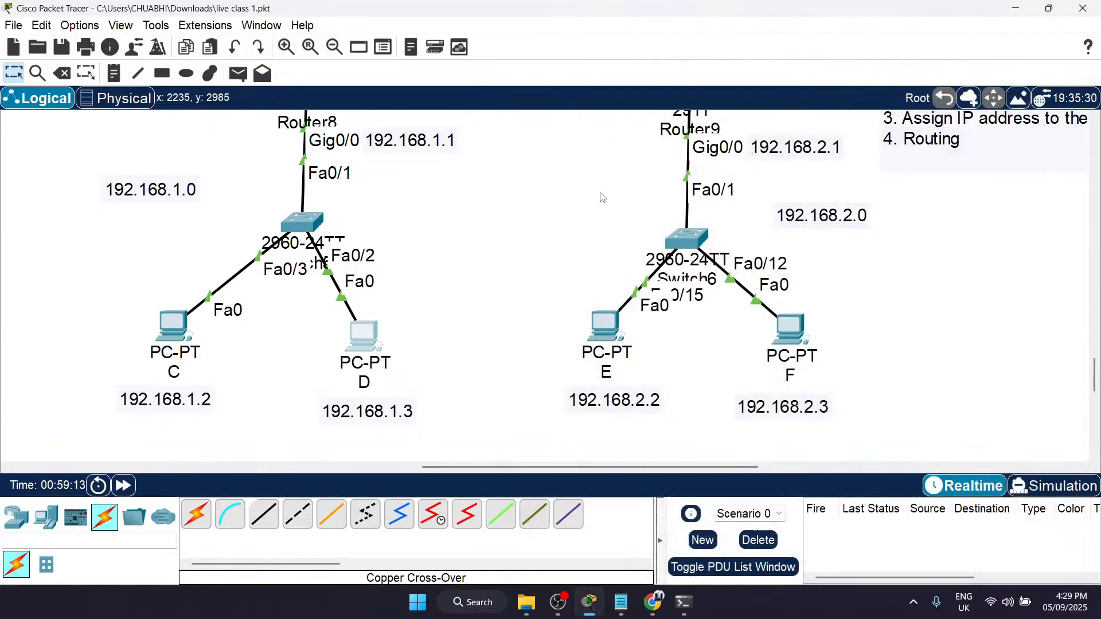
# Step: Open PC E's IP configuration and set static IPv4 address 192.168.2.2 with subnet mask 255.255.255.0
pyautogui.scroll(2, 602, 198)
pyautogui.hscroll(5, 602, 198)
pyautogui.scroll(-2, 602, 198)
pyautogui.scroll(3, 603, 198)
pyautogui.hscroll(-5, 603, 198)
pyautogui.scroll(-3, 602, 198)
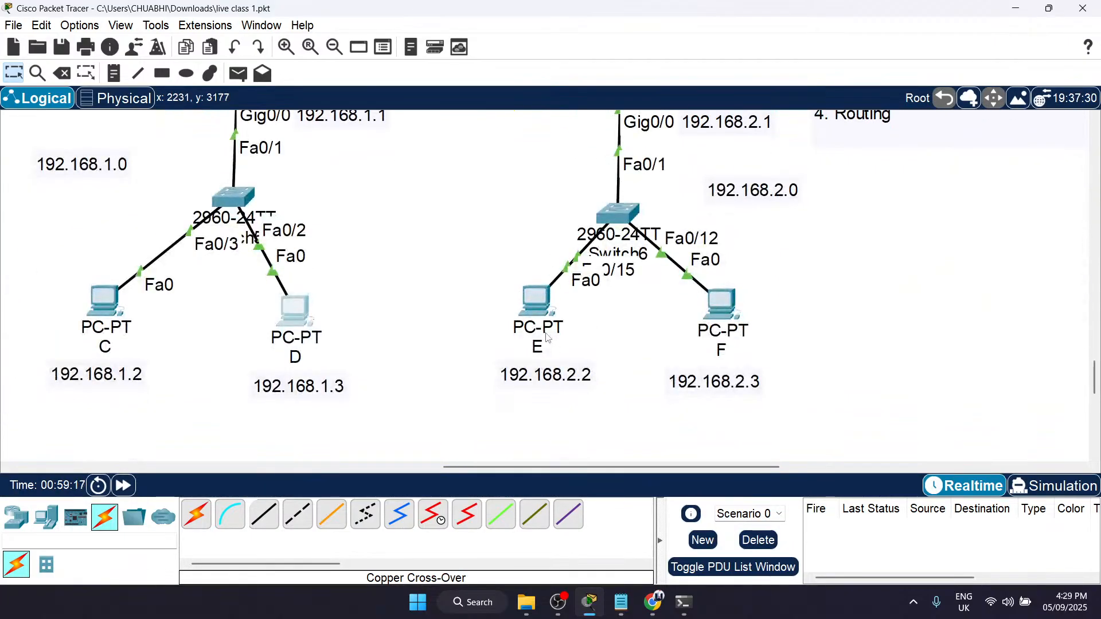
pyautogui.scroll(2, 528, 337)
pyautogui.hscroll(4, 567, 380)
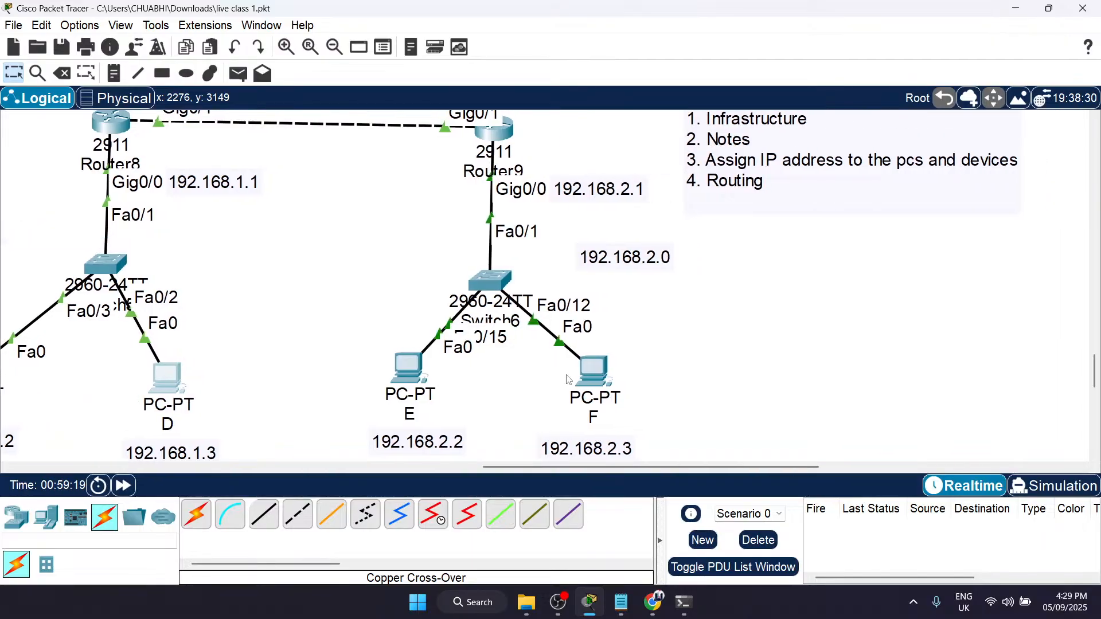
pyautogui.click(408, 368)
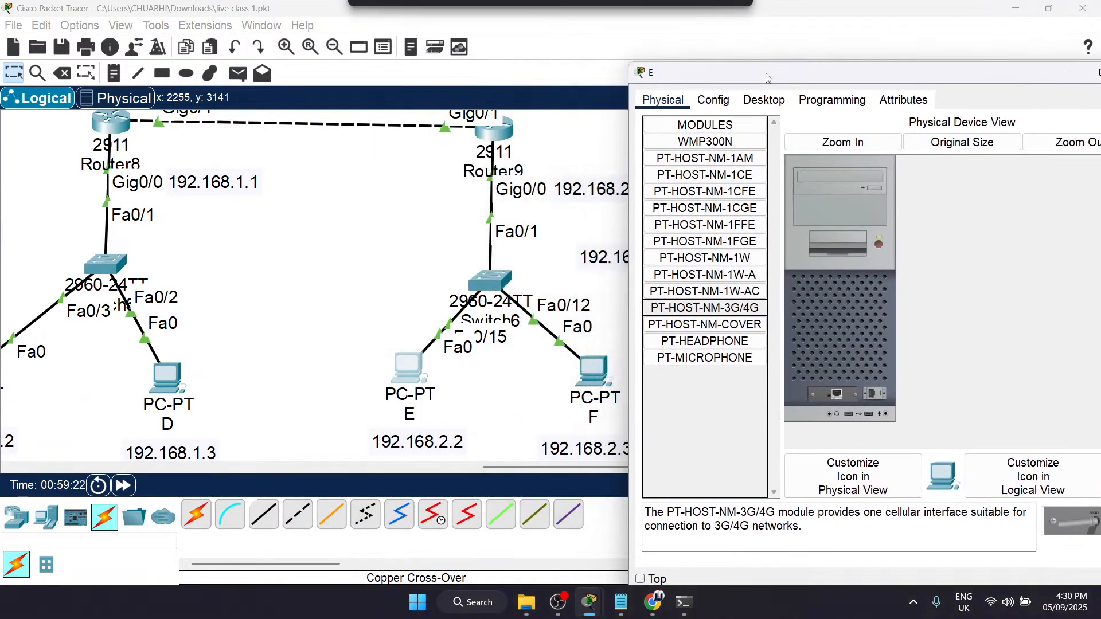
pyautogui.moveTo(526, 68); pyautogui.dragTo(770, 77)
pyautogui.scroll(-3, 495, 281)
pyautogui.scroll(2, 495, 281)
pyautogui.hscroll(3, 495, 281)
pyautogui.click(764, 100)
pyautogui.click(694, 164)
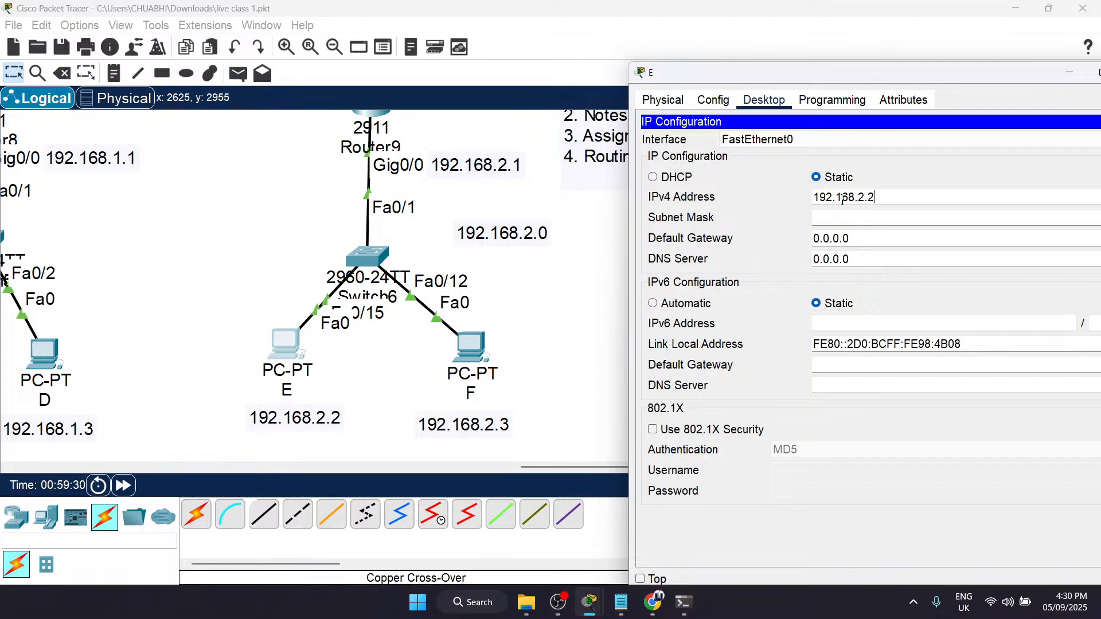
pyautogui.press('Tab')
pyautogui.press('Tab')
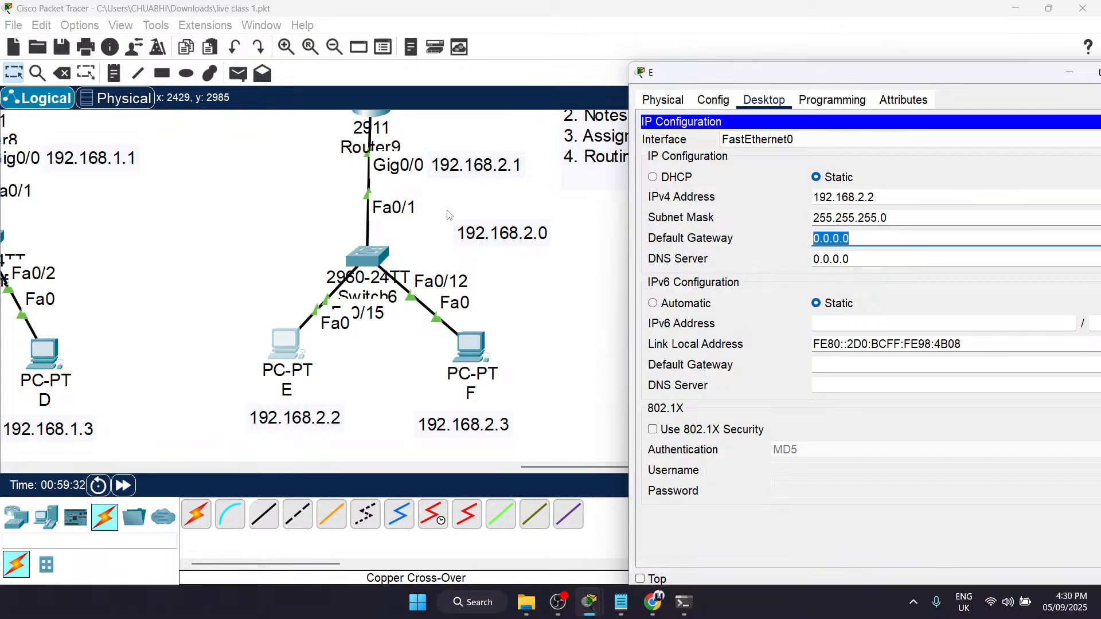
# Step: Set PC E's default gateway to 192.168.2.1, the address labelled at Router9's Gig0/0, and close PC E's window
pyautogui.scroll(2, 449, 215)
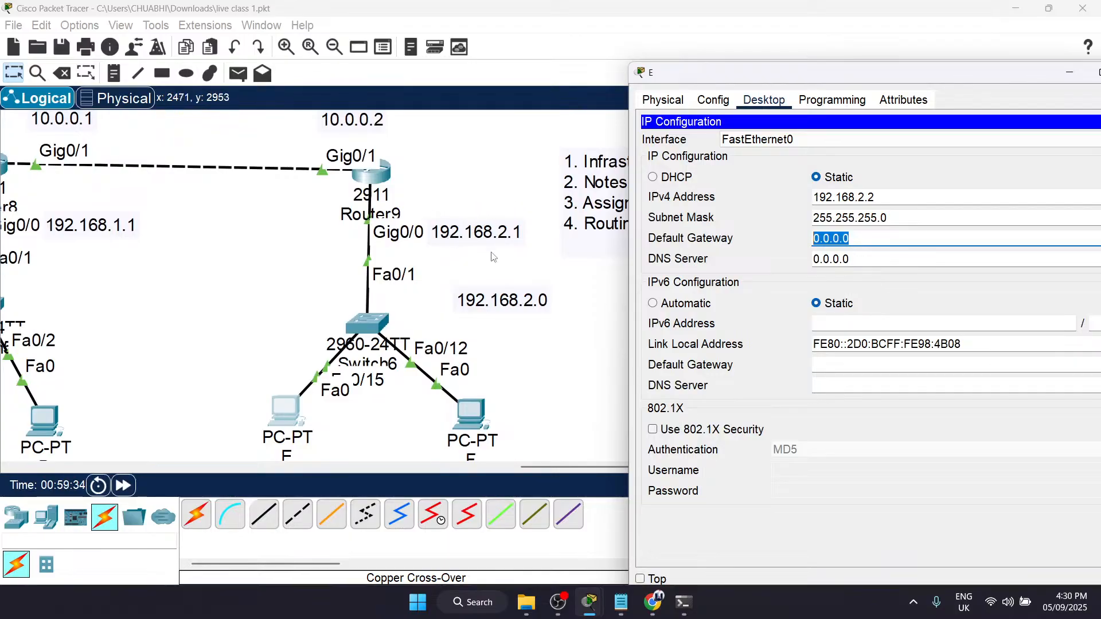
pyautogui.write('192.168.2.1')
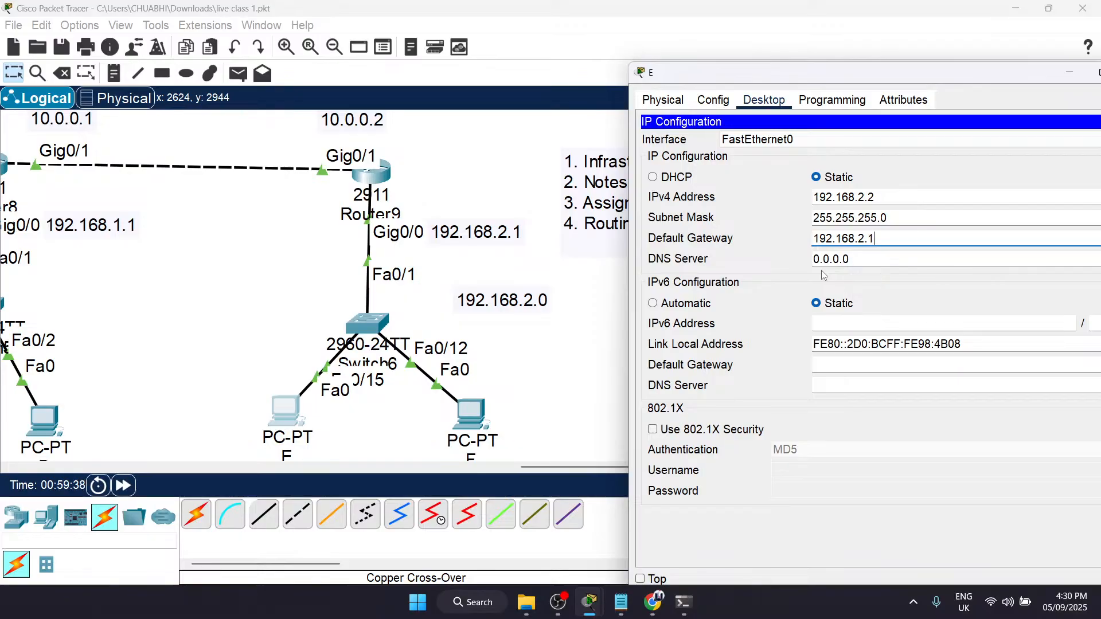
pyautogui.scroll(-5, 517, 260)
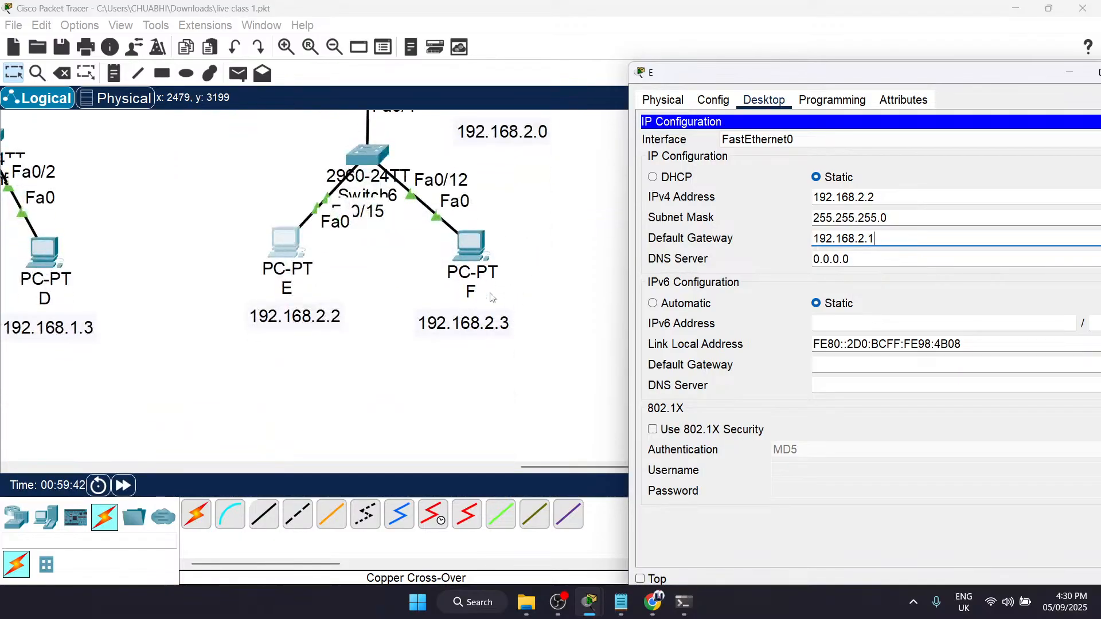
pyautogui.click(1005, 42)
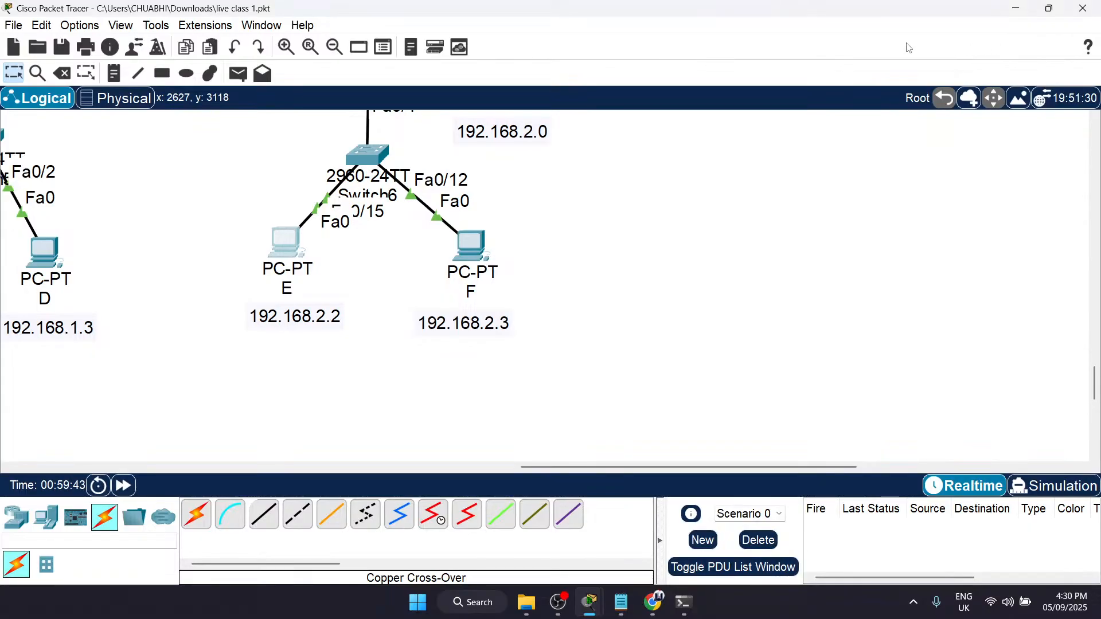
# Step: Open PC F's IP configuration and set static IPv4 address 192.168.2.3 with subnet mask 255.255.255.0
pyautogui.click(456, 255)
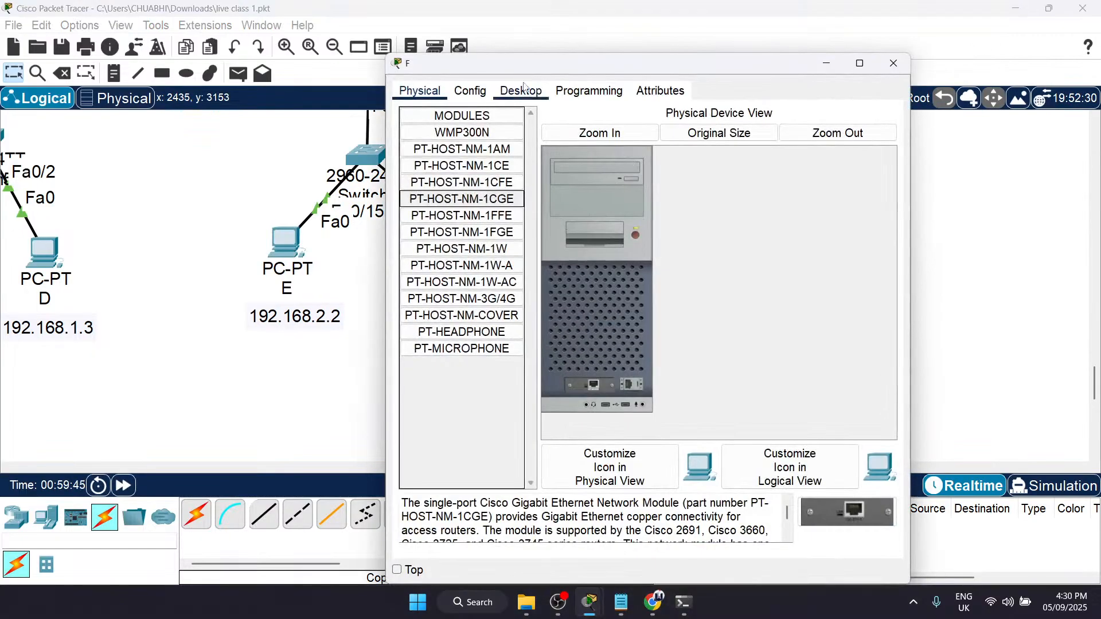
pyautogui.click(518, 92)
pyautogui.click(448, 150)
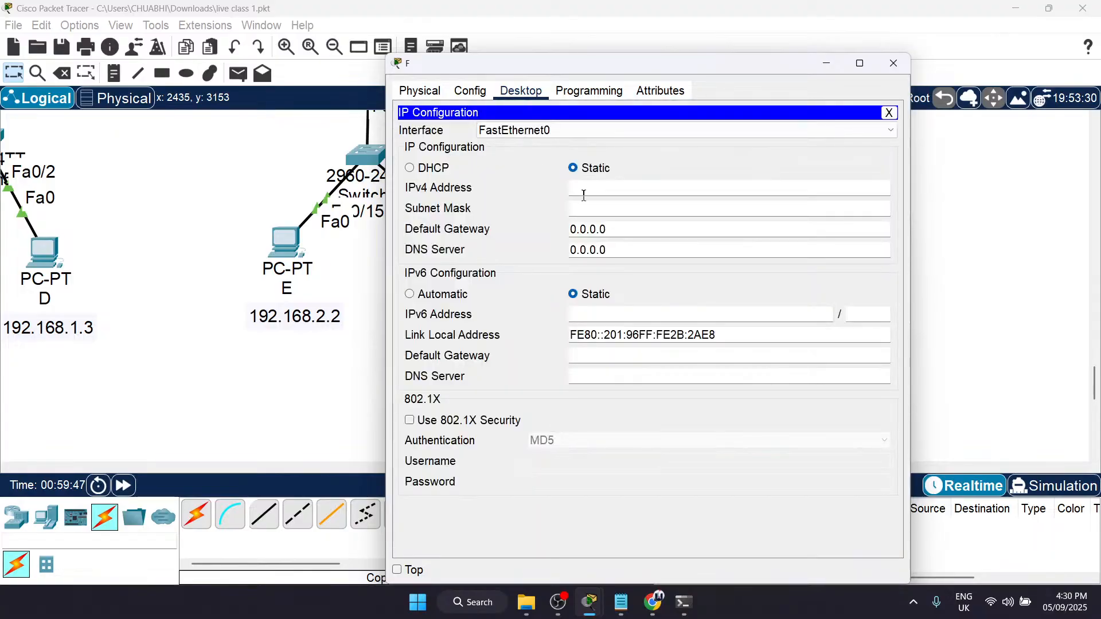
pyautogui.moveTo(576, 70); pyautogui.dragTo(844, 43)
pyautogui.write('192.168.2.3')
pyautogui.press('Tab')
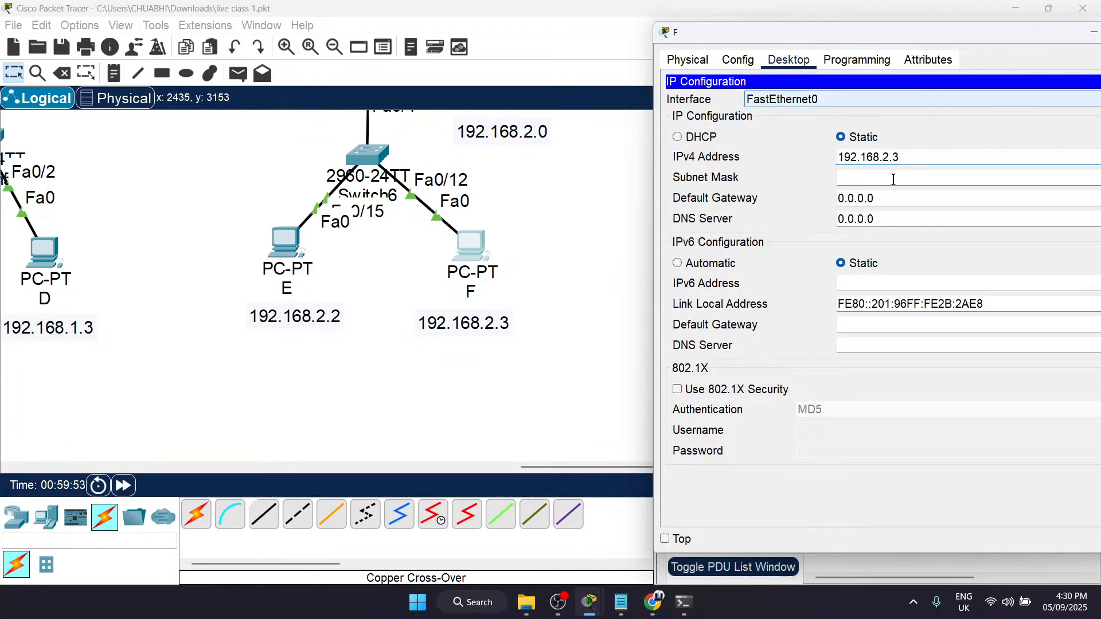
# Step: Set PC F's default gateway to 192.168.2.1
pyautogui.doubleClick(886, 201)
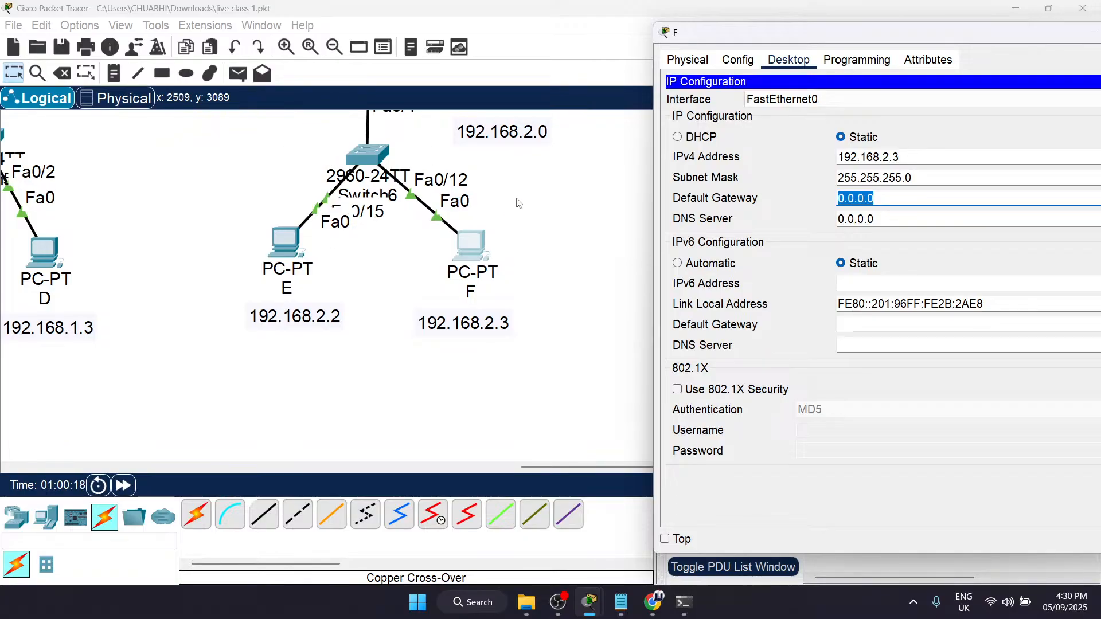
pyautogui.write('192.168.2.1')
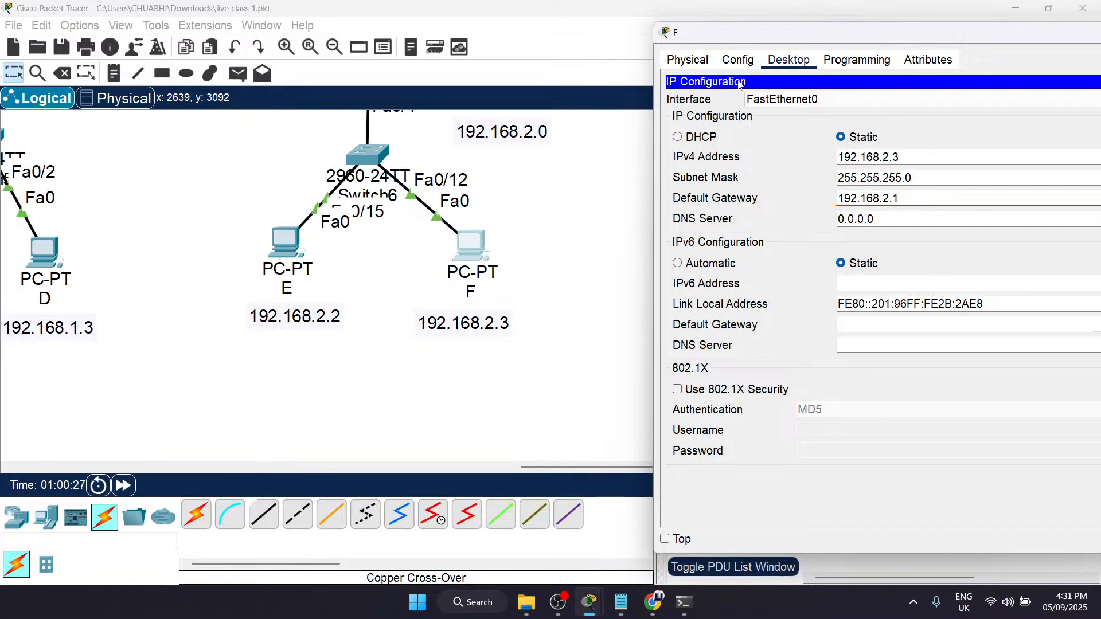
pyautogui.moveTo(904, 38); pyautogui.dragTo(794, 27)
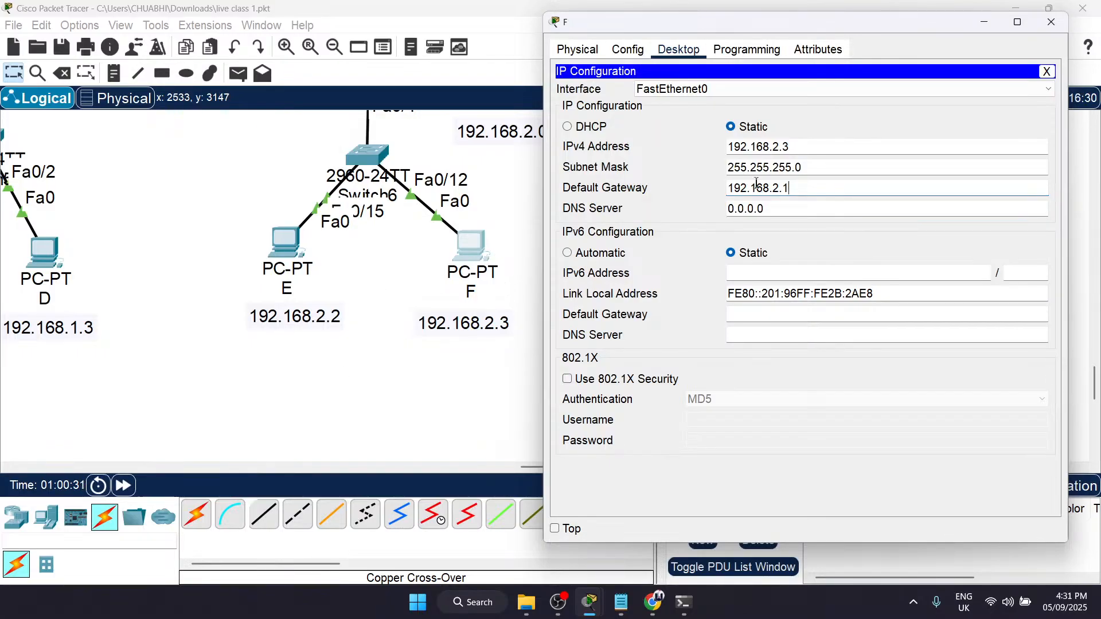
# Step: Compare PC F's gateway and IPv4 address with the labels beside Router9 and PC F, and close PC F's window
pyautogui.moveTo(805, 190); pyautogui.dragTo(725, 185)
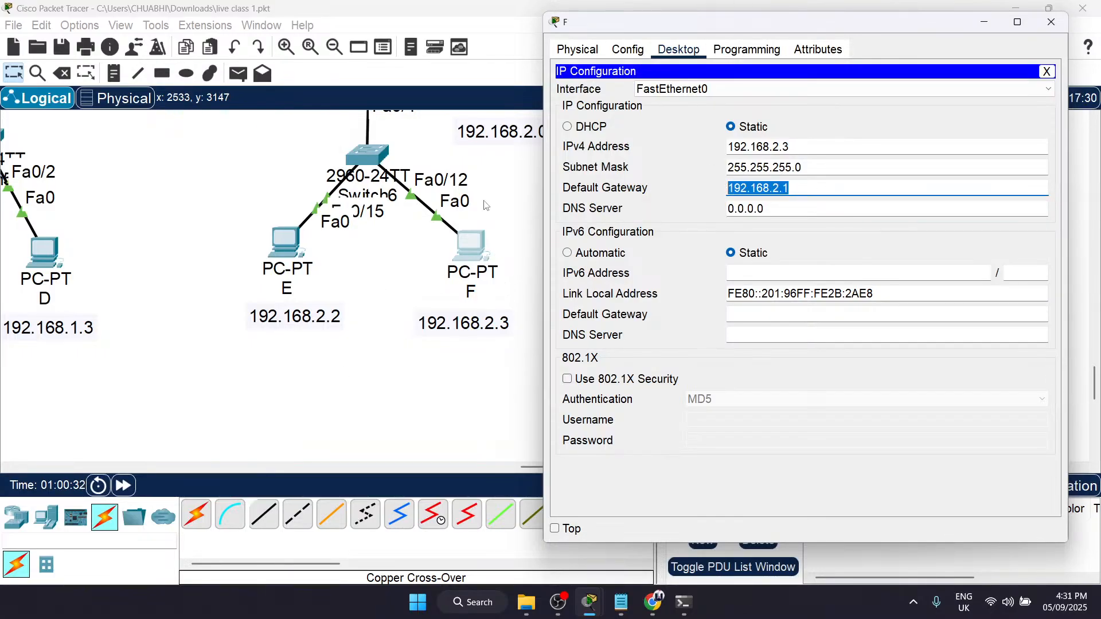
pyautogui.scroll(4, 524, 266)
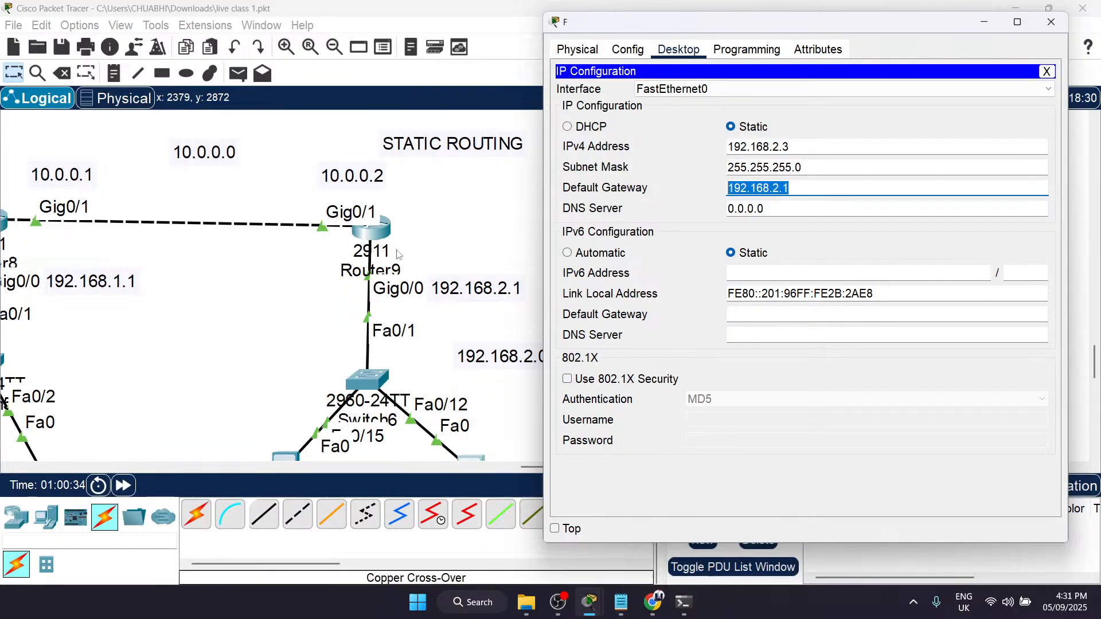
pyautogui.moveTo(814, 147); pyautogui.dragTo(716, 148)
pyautogui.scroll(-4, 519, 290)
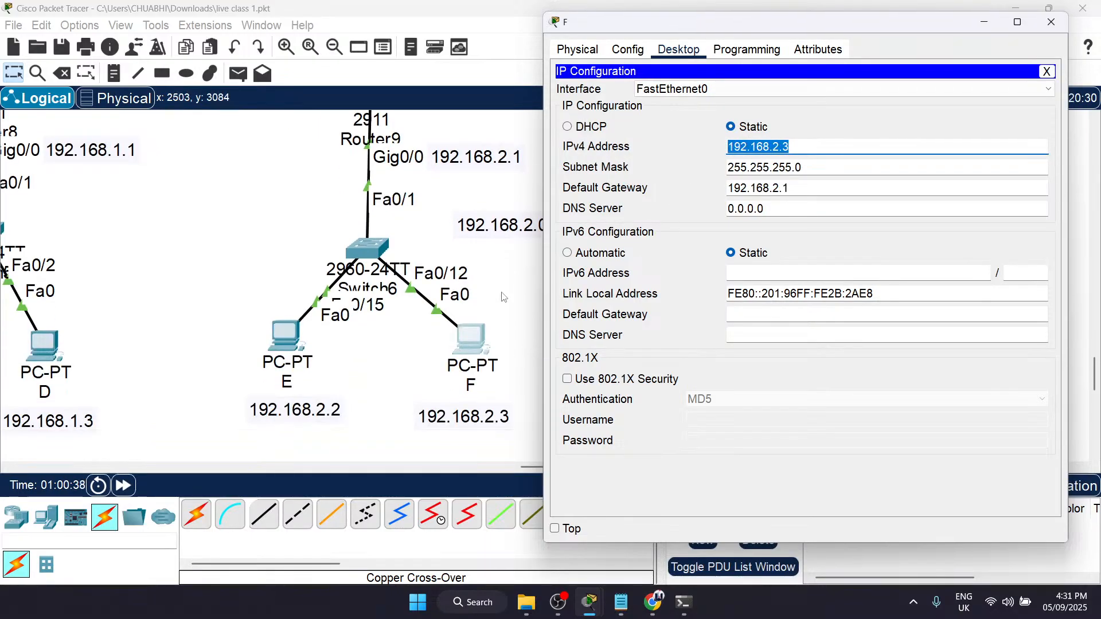
pyautogui.click(1051, 22)
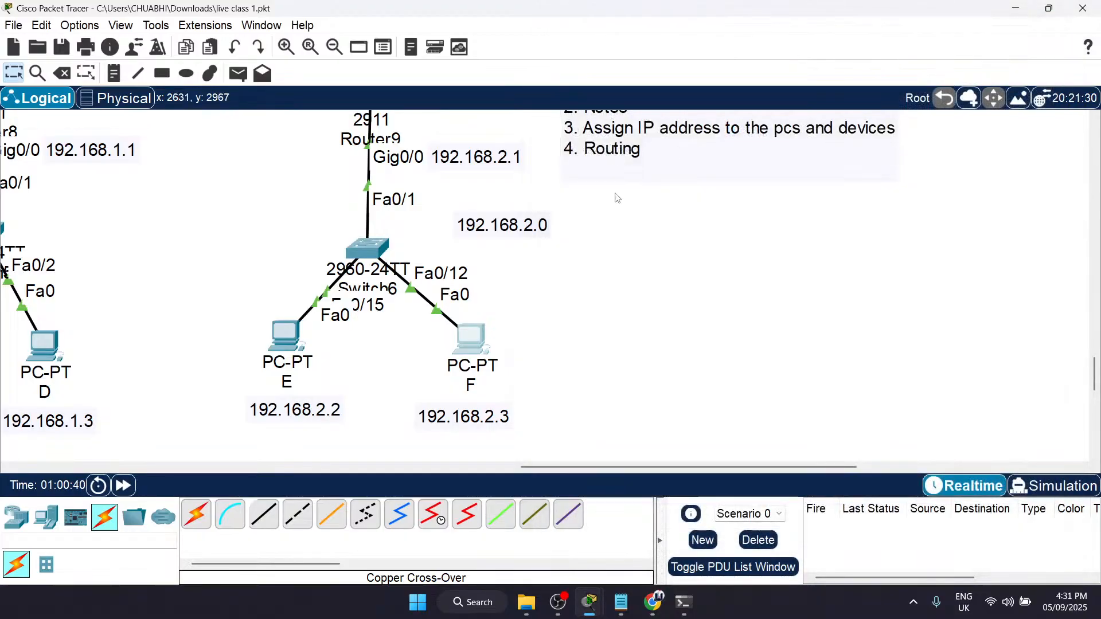
# Step: Check the IP settings of Router9's GigabitEthernet0/0 and GigabitEthernet0/1 interfaces against their labels, and close the router's window
pyautogui.scroll(3, 619, 195)
pyautogui.click(367, 274)
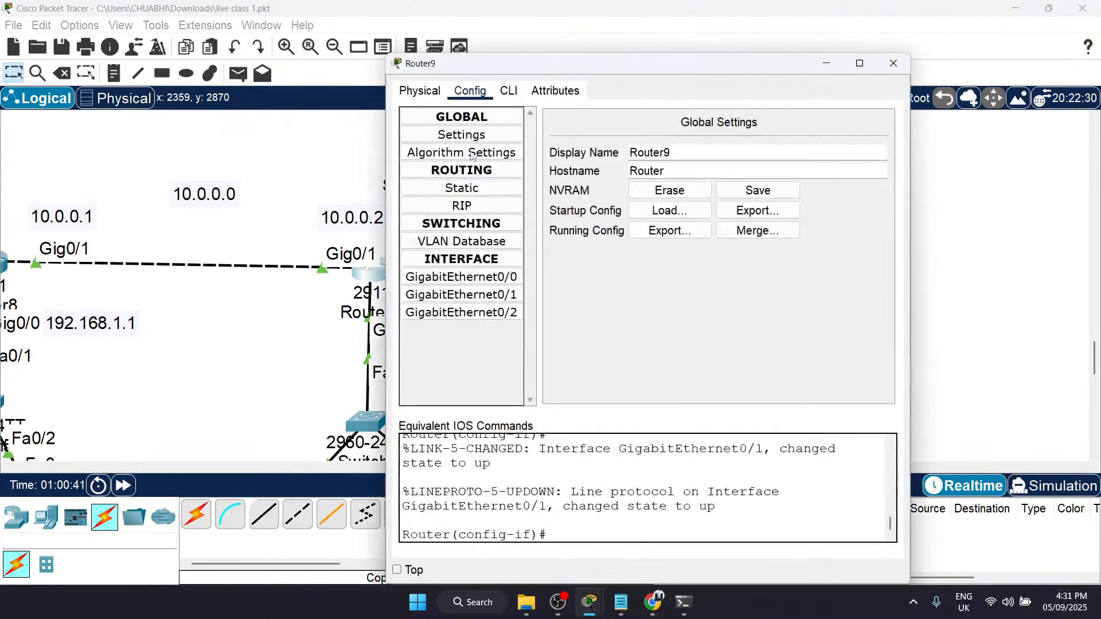
pyautogui.moveTo(516, 63); pyautogui.dragTo(673, 69)
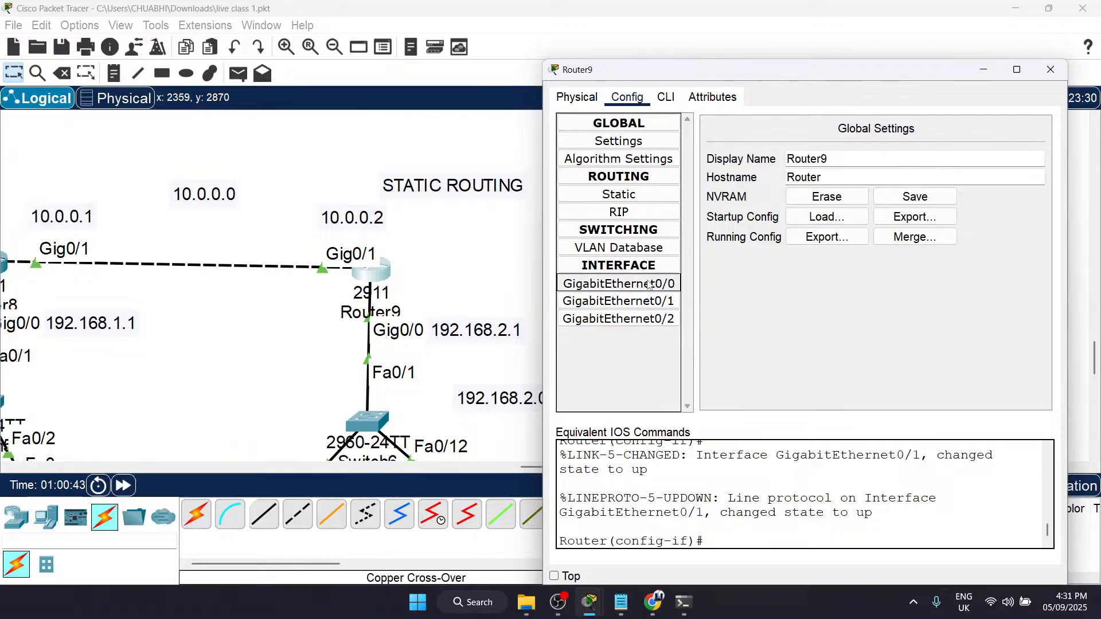
pyautogui.click(650, 285)
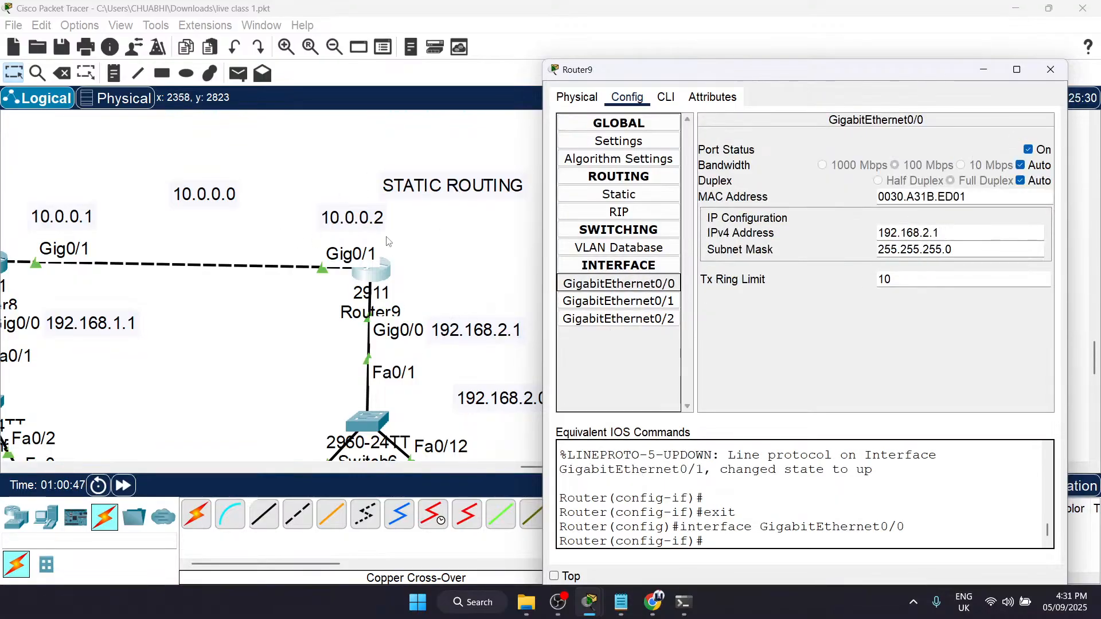
pyautogui.click(618, 301)
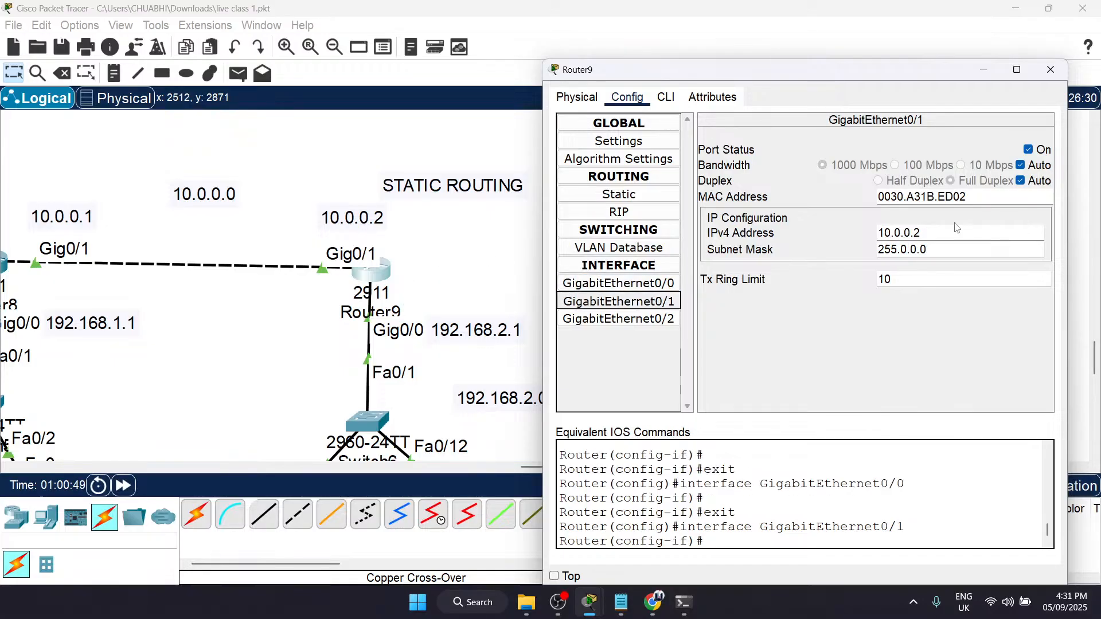
pyautogui.click(1049, 69)
# Step: Review the whole two-router topology, its links and its address labels alongside the four-item task list
pyautogui.scroll(-3, 521, 351)
pyautogui.hscroll(-4, 521, 351)
pyautogui.scroll(1, 521, 351)
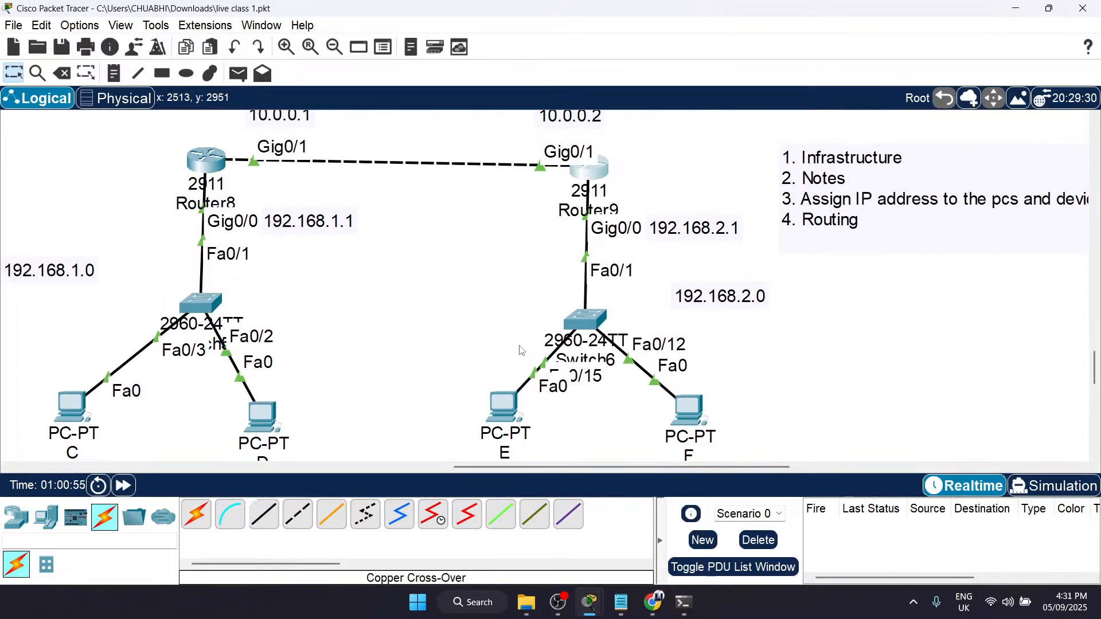
pyautogui.scroll(1, 521, 351)
pyautogui.moveTo(105, 147); pyautogui.dragTo(880, 425)
pyautogui.click(881, 427)
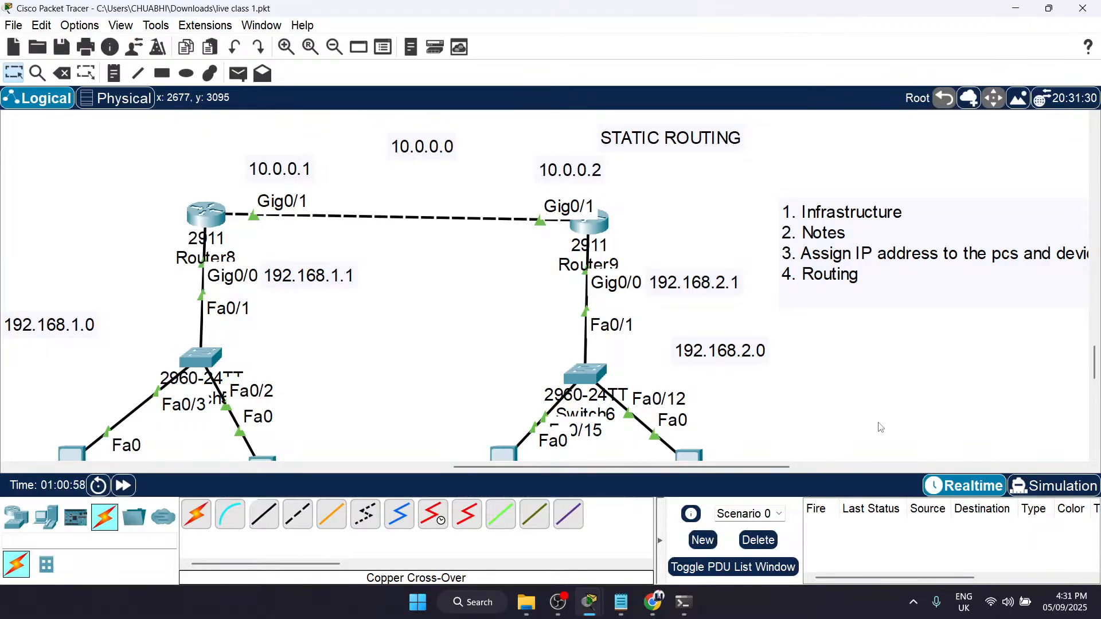
pyautogui.scroll(-1, 881, 427)
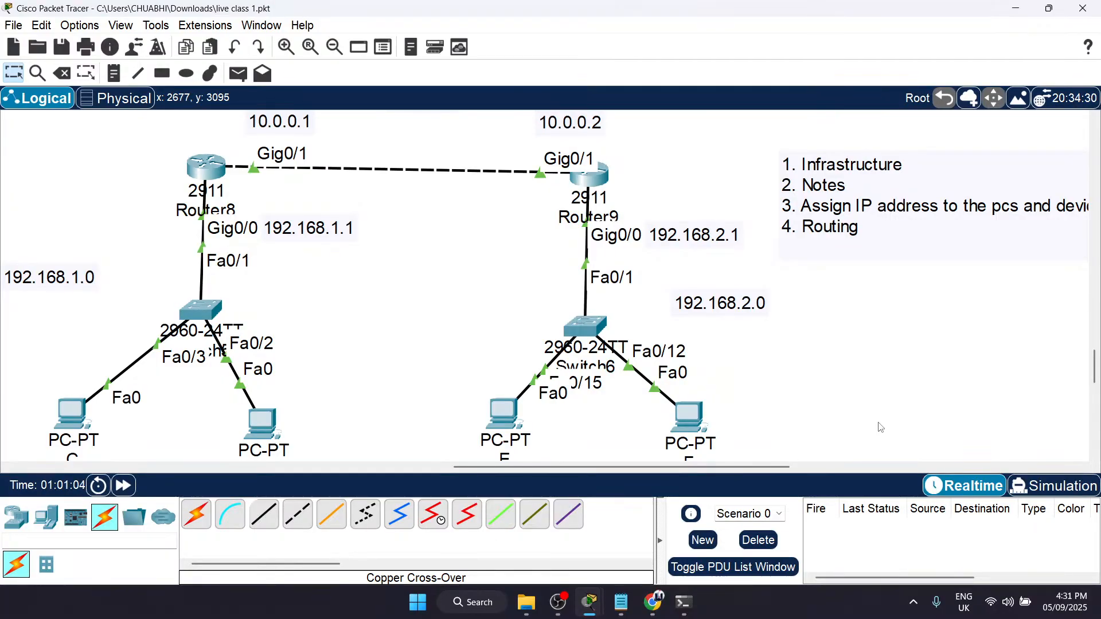
pyautogui.scroll(-2, 880, 428)
pyautogui.scroll(1, 881, 428)
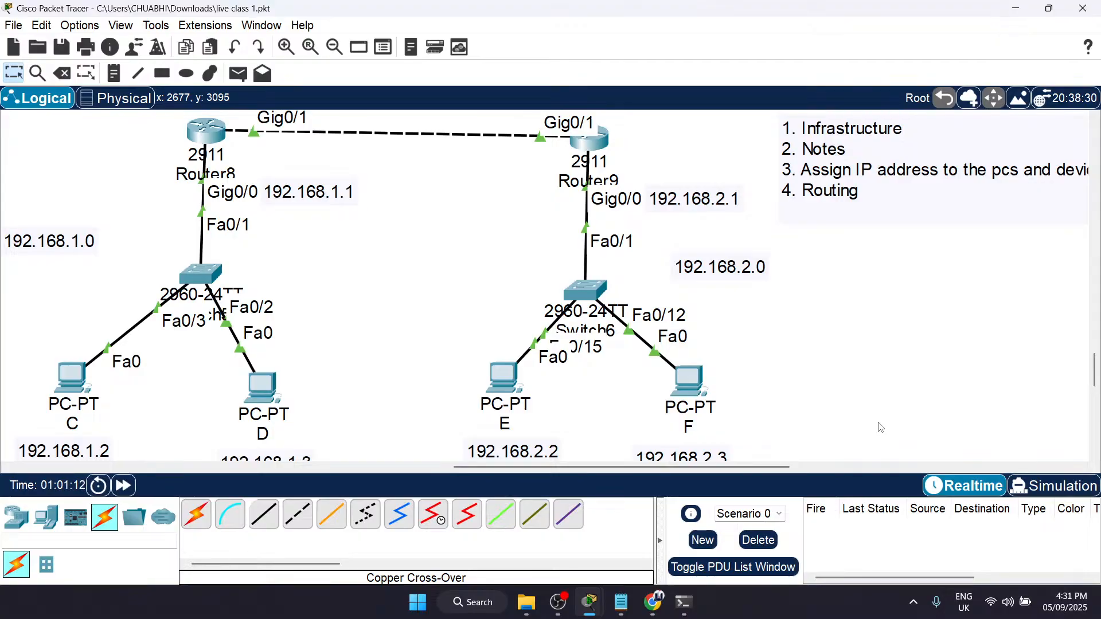
pyautogui.scroll(3, 880, 427)
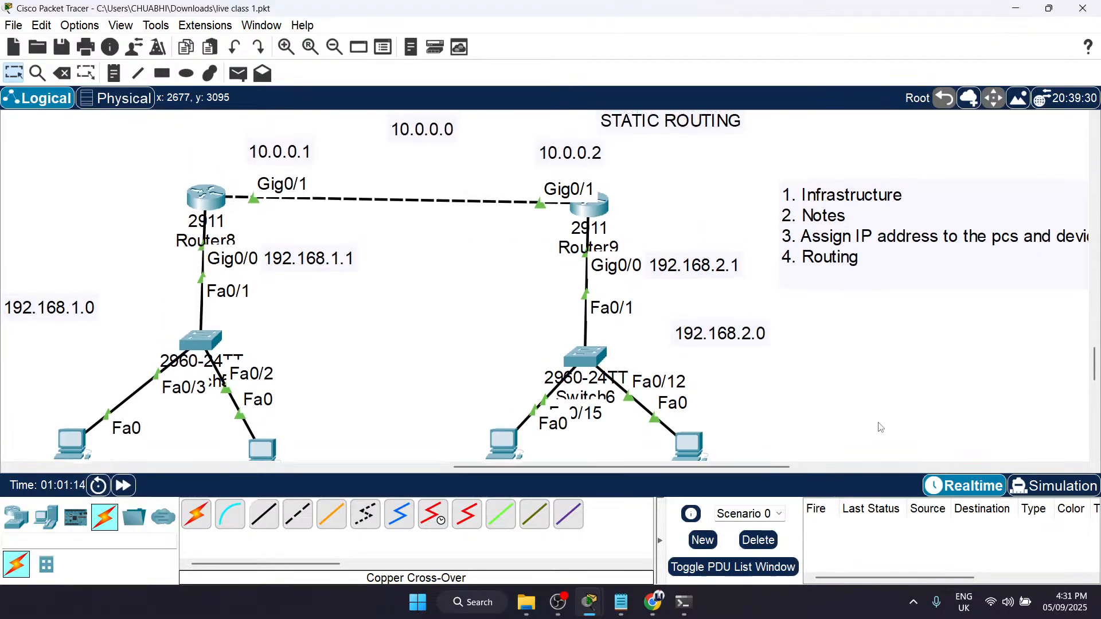
pyautogui.click(1086, 607)
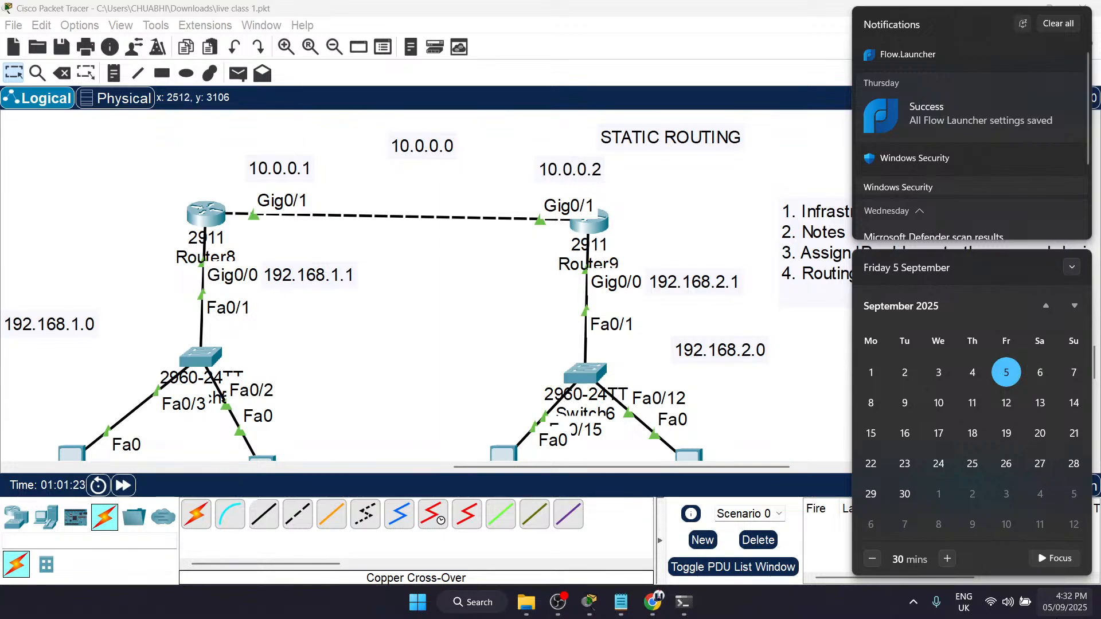
pyautogui.click(1065, 602)
pyautogui.click(1064, 602)
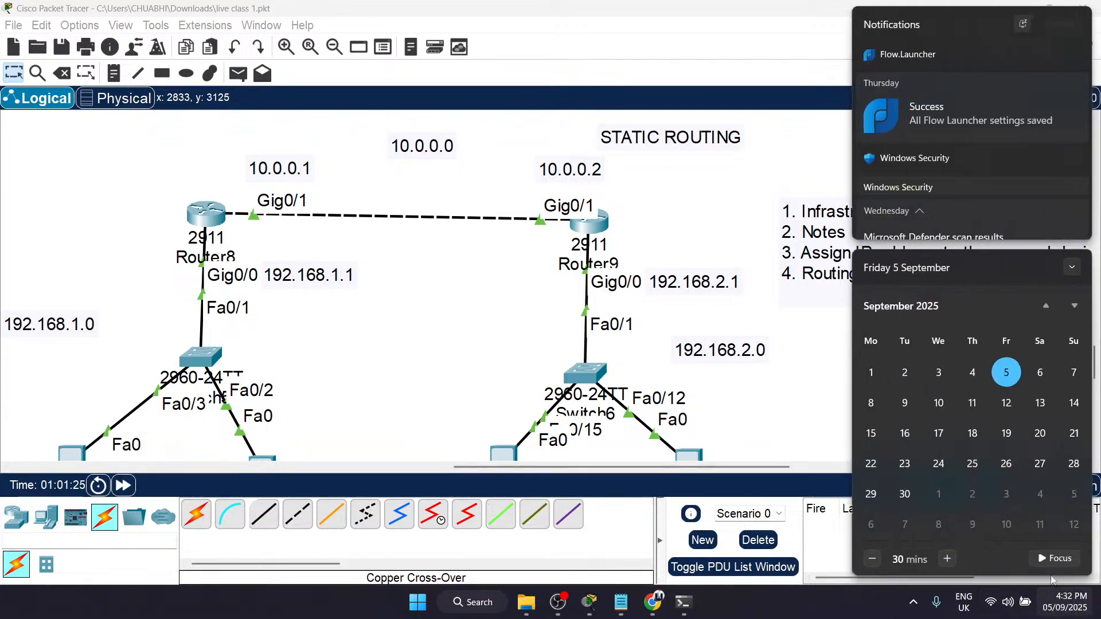
# Step: Dismiss the calendar flyout and go over both networks' address labels once more against the task list up to item 4, Routing
pyautogui.click(816, 342)
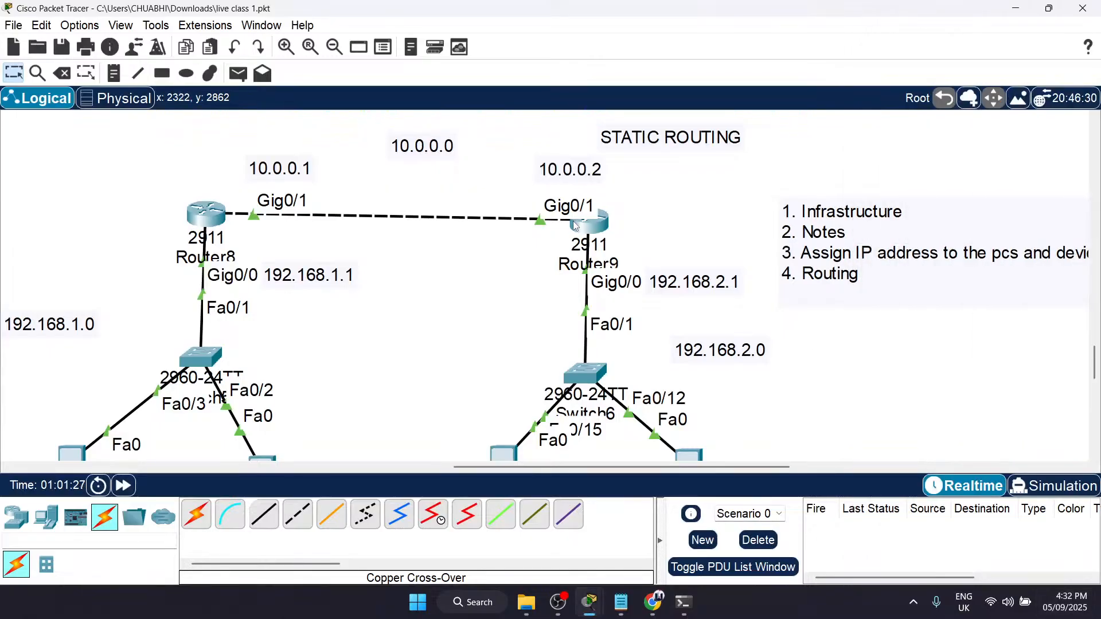
pyautogui.scroll(-1, 575, 227)
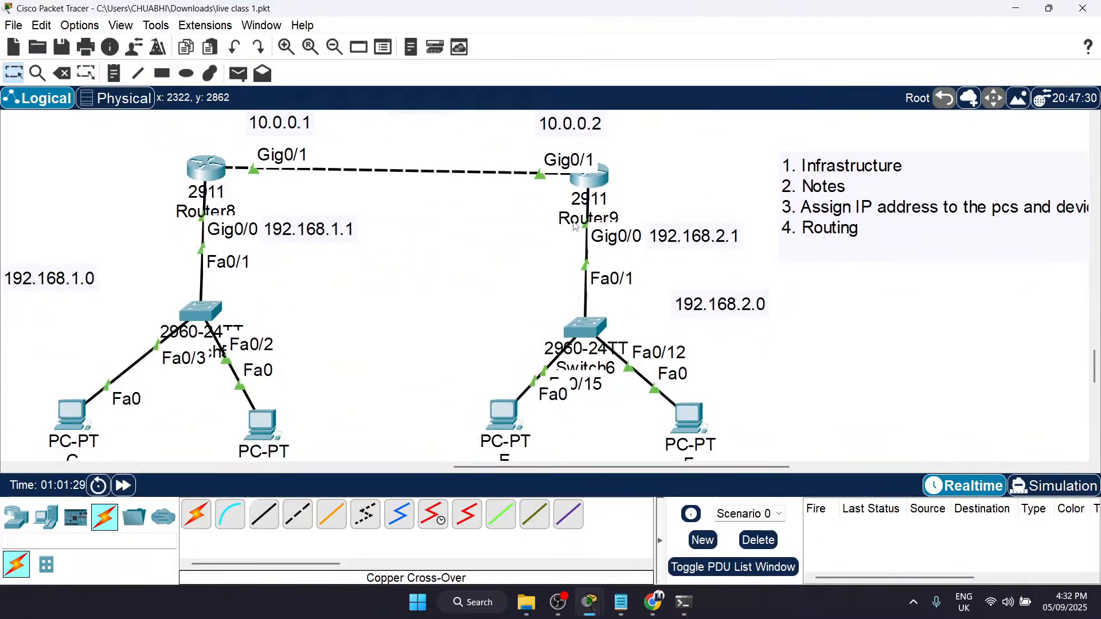
pyautogui.scroll(1, 575, 226)
pyautogui.scroll(-1, 575, 227)
pyautogui.scroll(1, 575, 226)
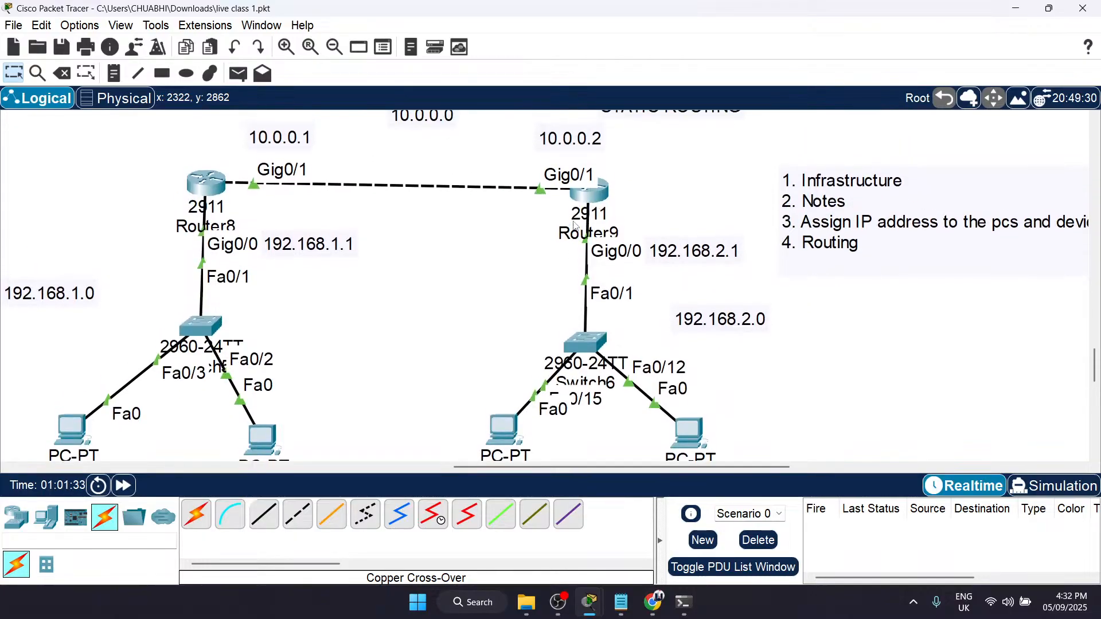
pyautogui.scroll(1, 575, 227)
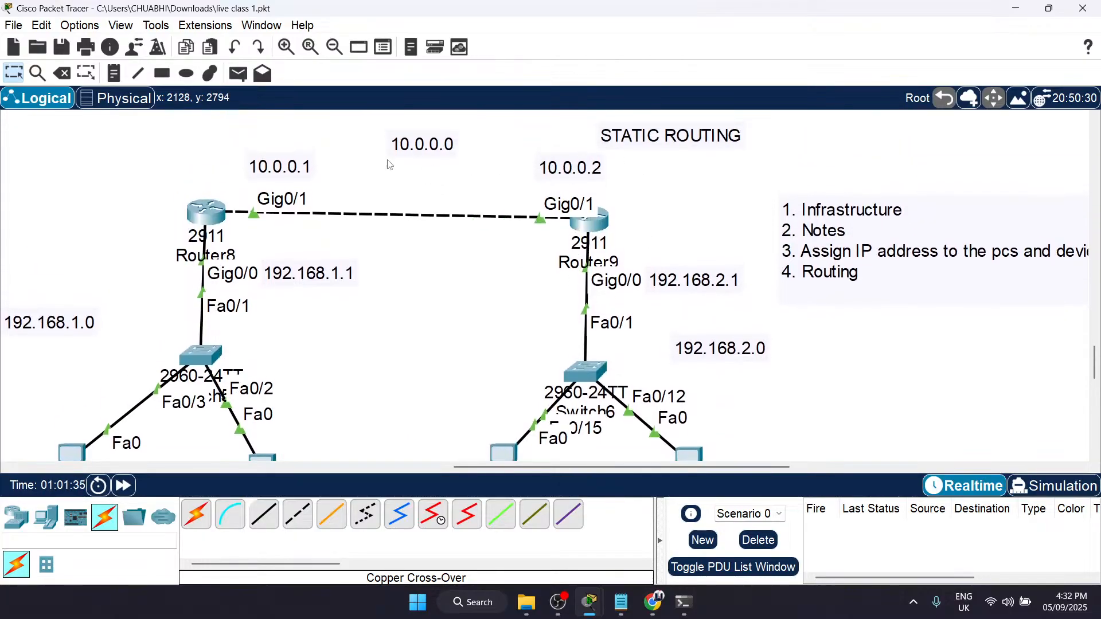
pyautogui.moveTo(197, 127); pyautogui.dragTo(797, 367)
pyautogui.click(751, 325)
pyautogui.scroll(-3, 751, 326)
pyautogui.scroll(5, 751, 325)
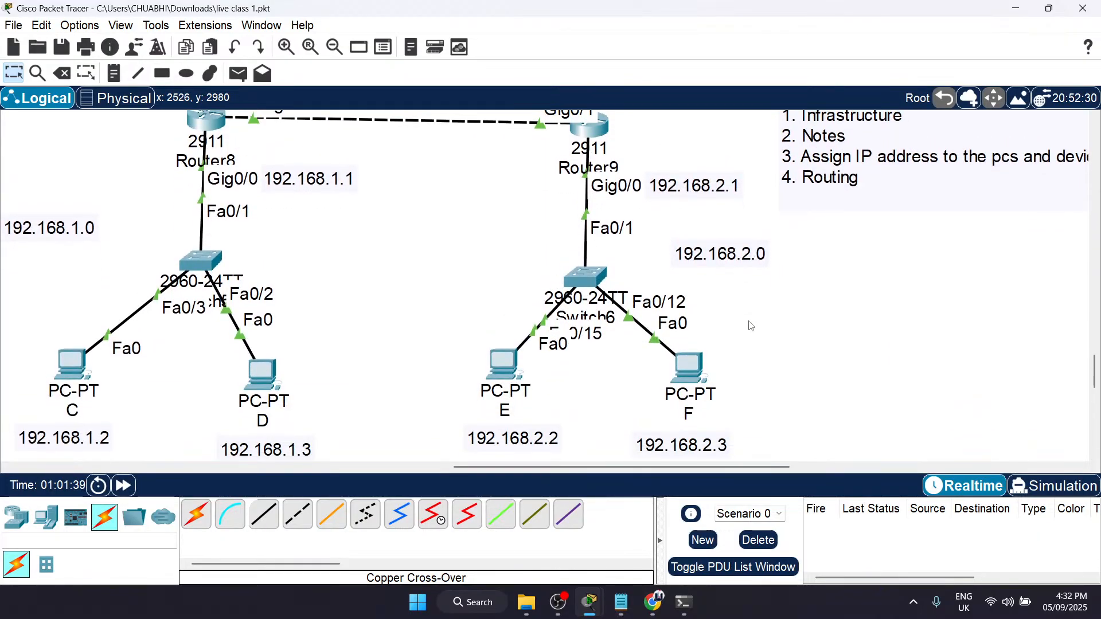
pyautogui.scroll(-4, 751, 325)
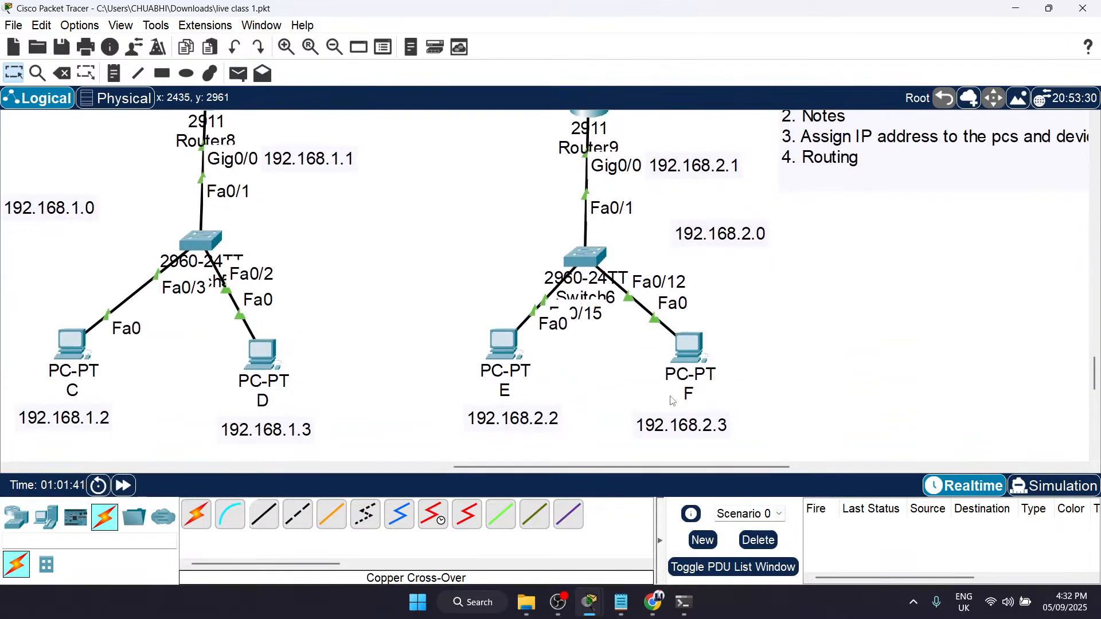
pyautogui.scroll(2, 674, 401)
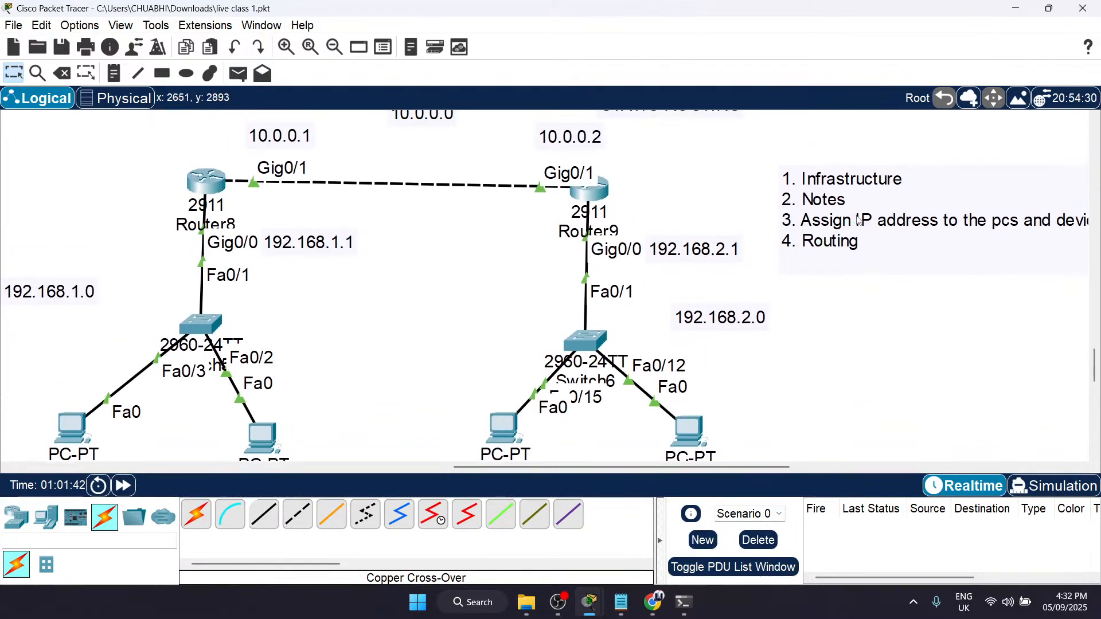
pyautogui.hscroll(4, 872, 235)
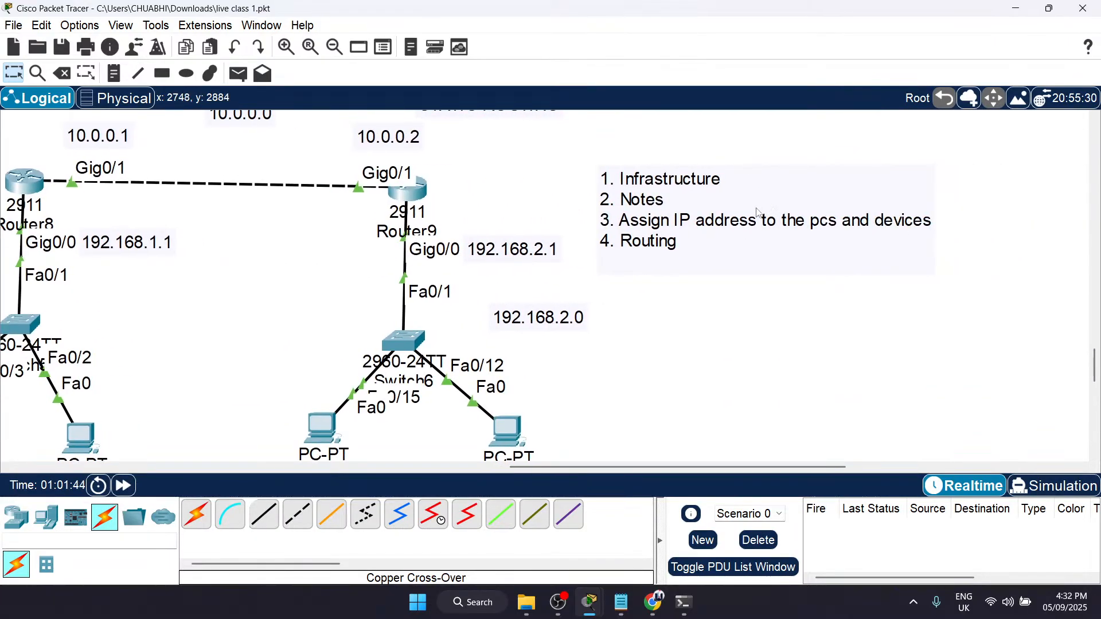
pyautogui.scroll(-3, 751, 216)
pyautogui.click(507, 302)
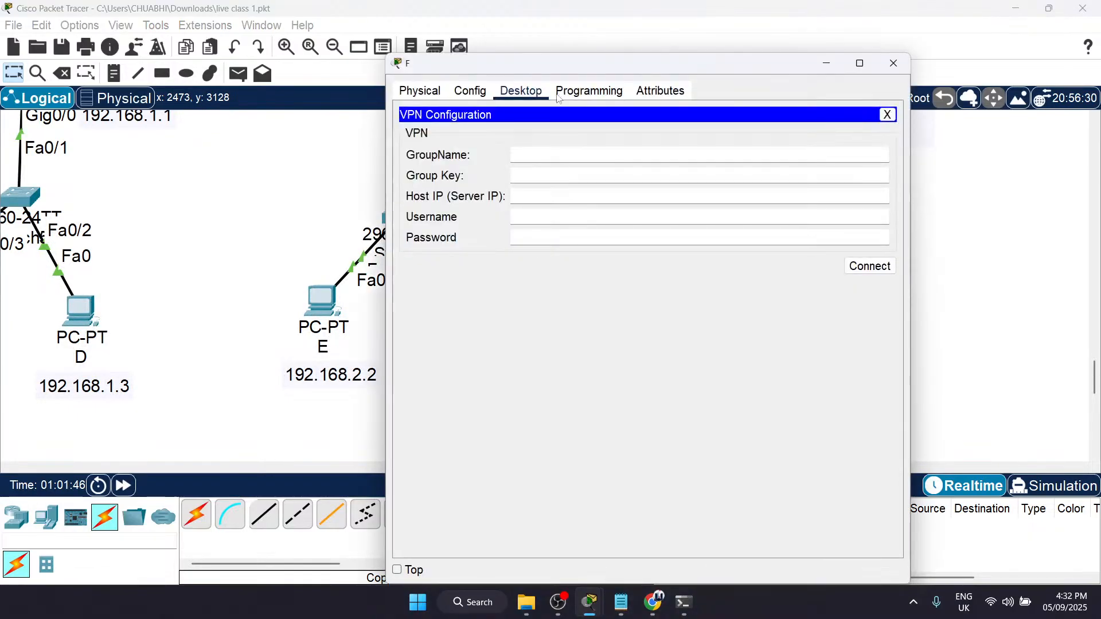
pyautogui.click(894, 64)
pyautogui.scroll(5, 467, 223)
pyautogui.hscroll(-3, 466, 224)
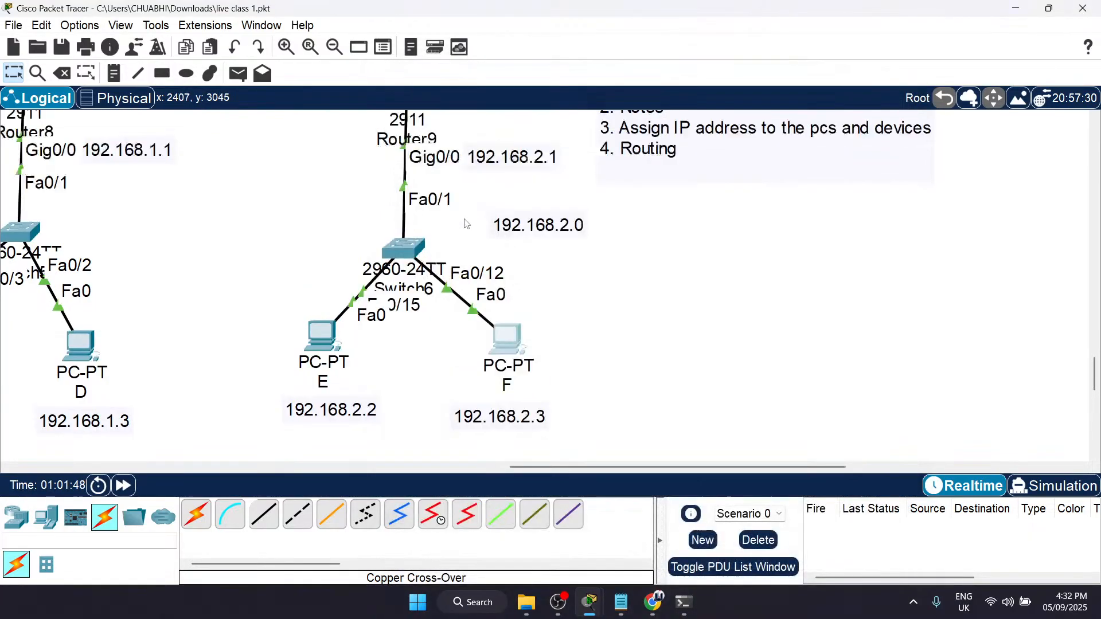
pyautogui.hscroll(-4, 466, 223)
pyautogui.hscroll(5, 459, 230)
pyautogui.click(722, 325)
pyautogui.scroll(-3, 648, 395)
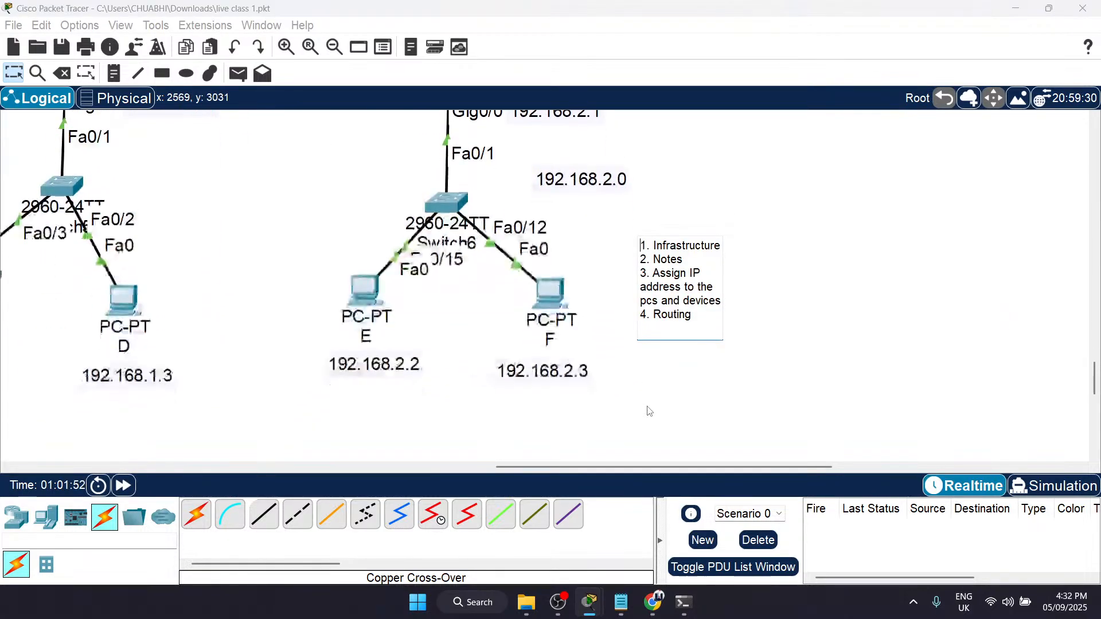
# Step: Test connectivity inside each network by sending simple PDUs from PC C to PC D and from PC E to PC F
pyautogui.hscroll(-5, 641, 381)
pyautogui.press('p')
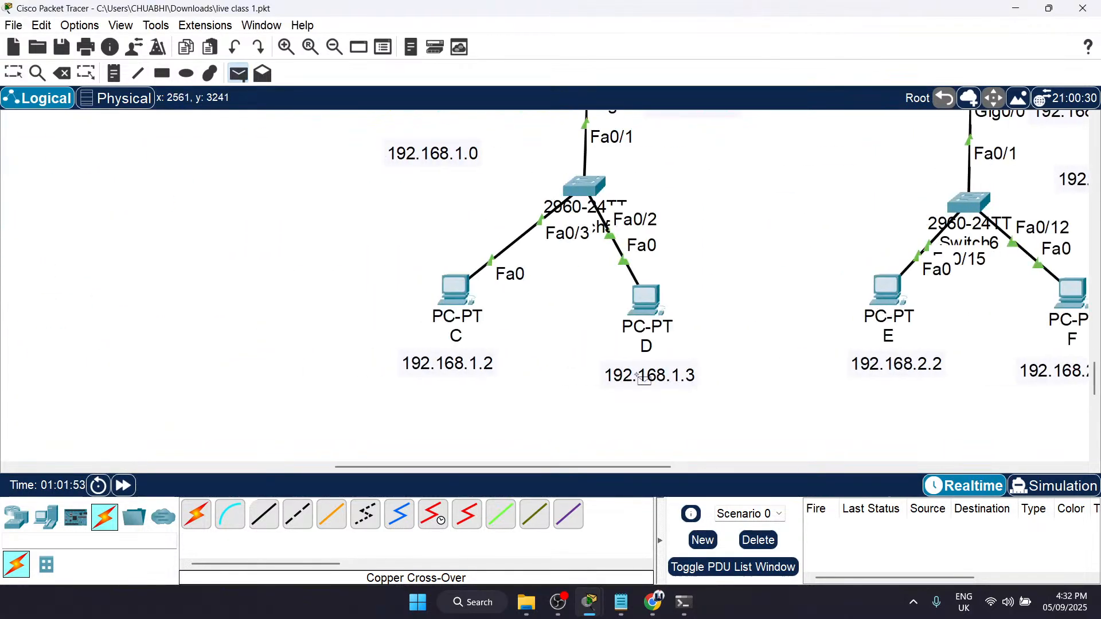
pyautogui.click(456, 290)
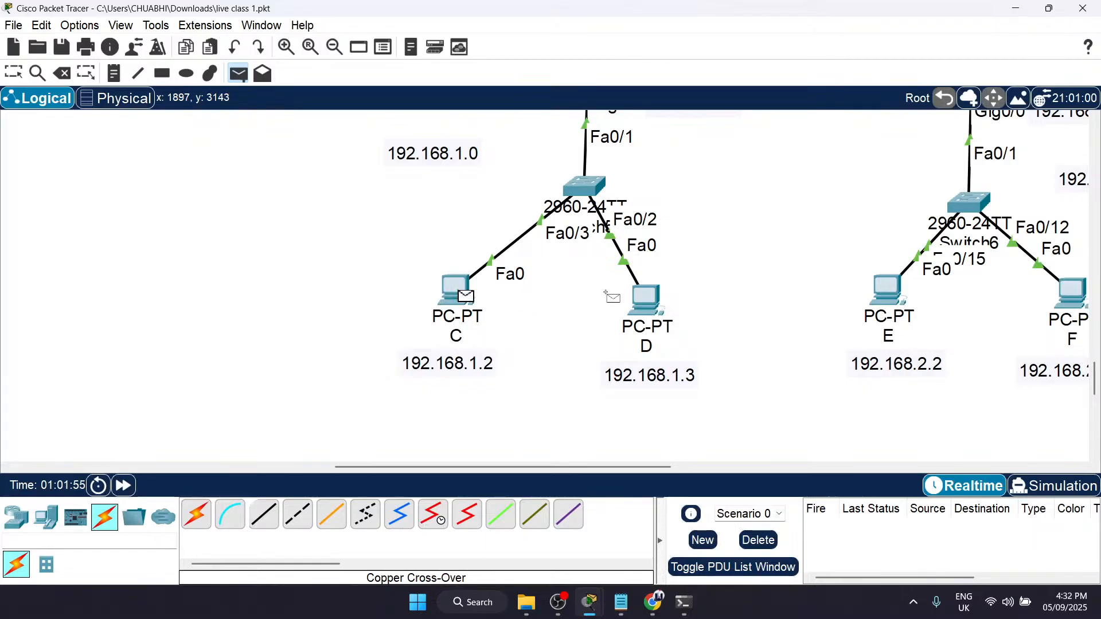
pyautogui.click(646, 298)
pyautogui.hscroll(5, 861, 403)
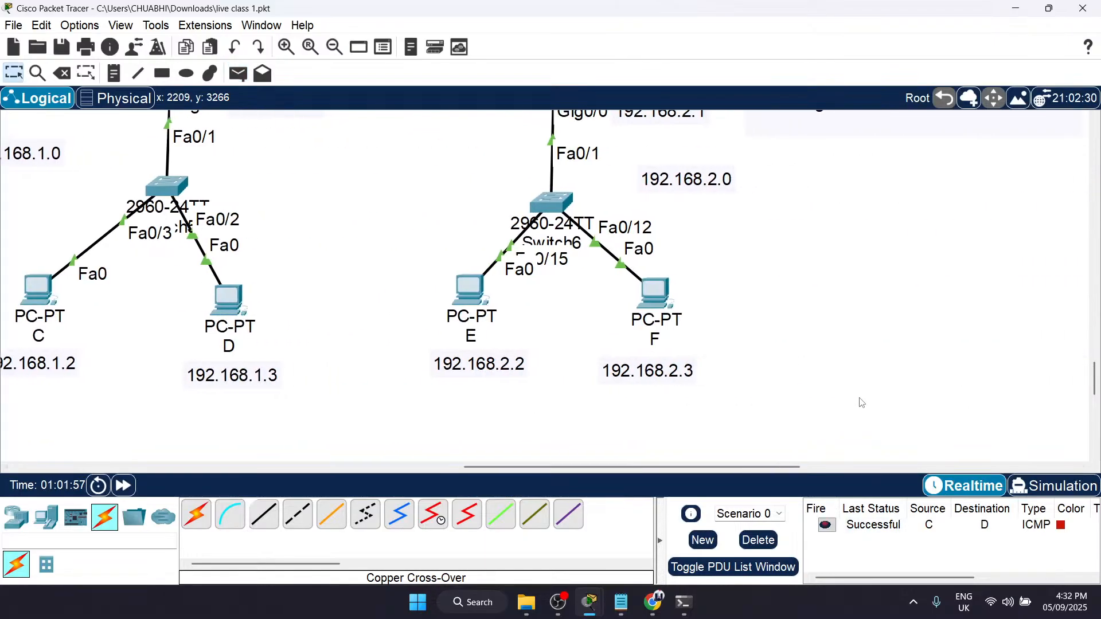
pyautogui.press('p')
pyautogui.click(469, 291)
pyautogui.click(653, 293)
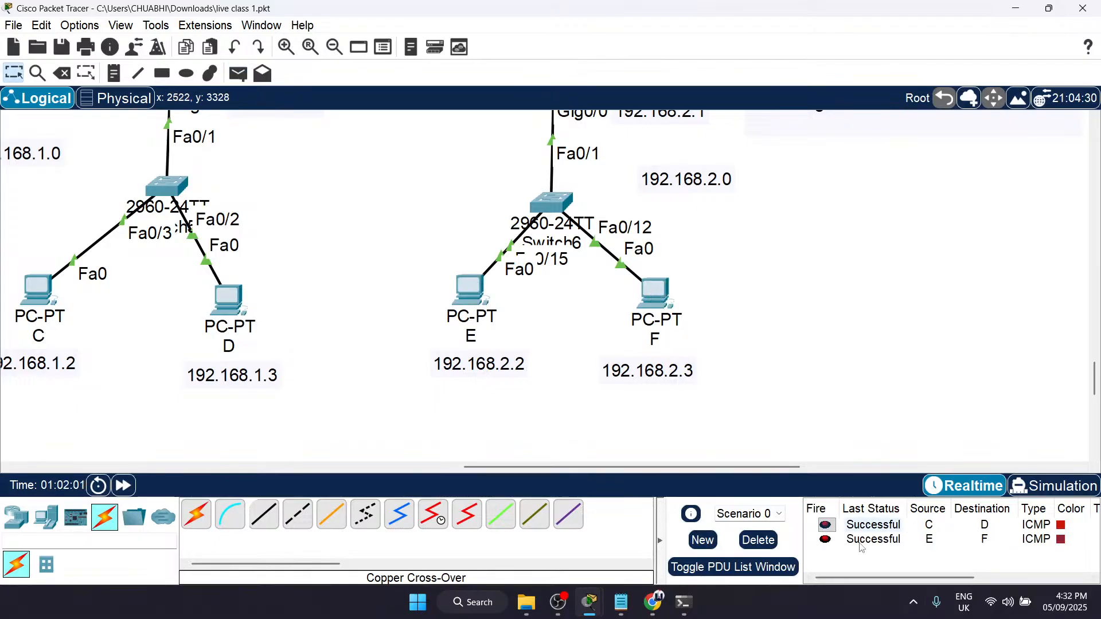
# Step: Test connectivity between the two networks with a simple PDU from PC D to PC E, and delete the scenario's PDU entries
pyautogui.scroll(3, 693, 384)
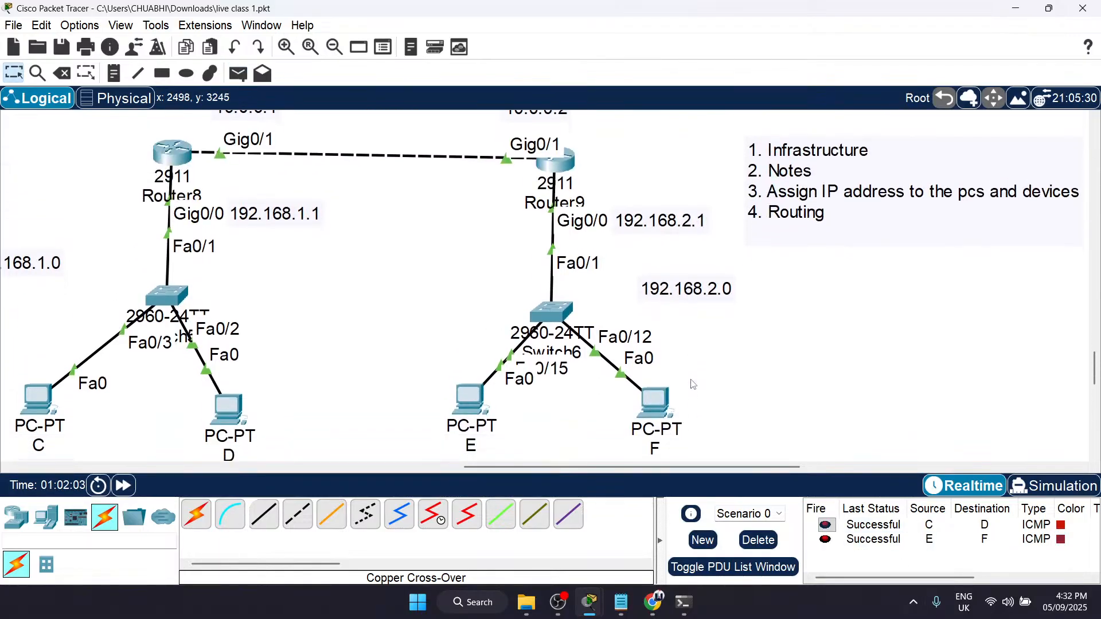
pyautogui.press('p')
pyautogui.click(229, 410)
pyautogui.click(469, 400)
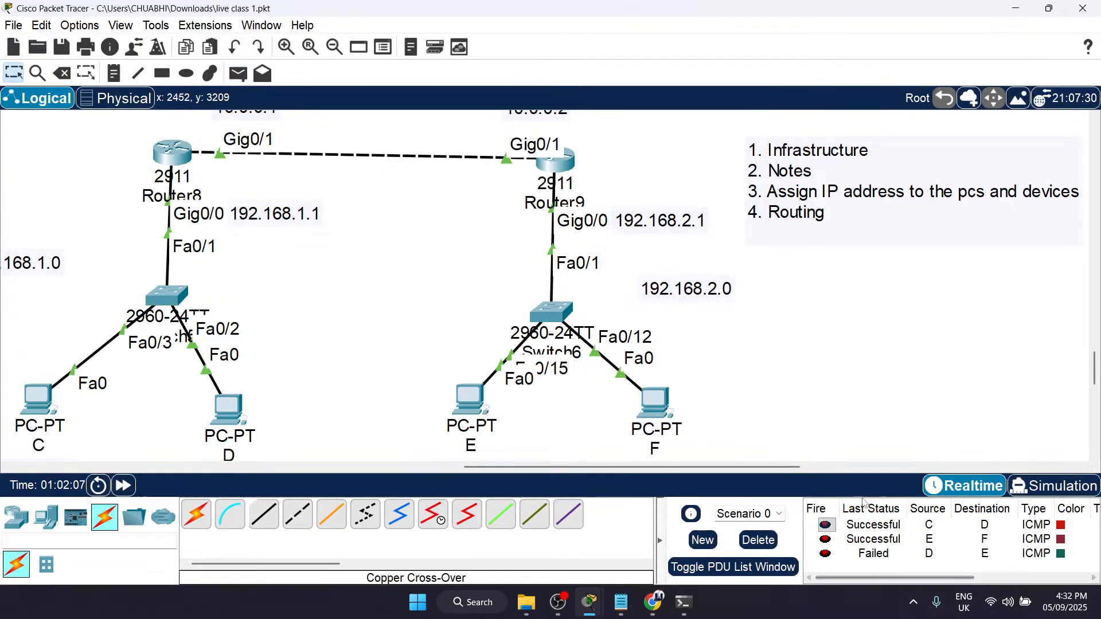
pyautogui.click(758, 539)
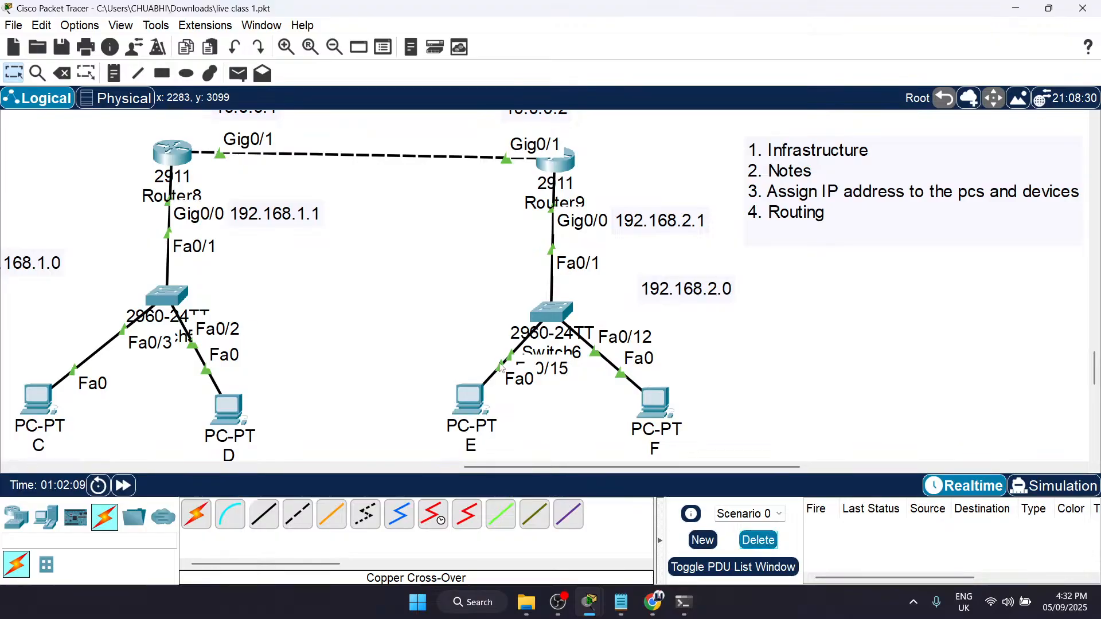
# Step: Open Router8's static routes configuration
pyautogui.scroll(2, 475, 356)
pyautogui.hscroll(-4, 475, 356)
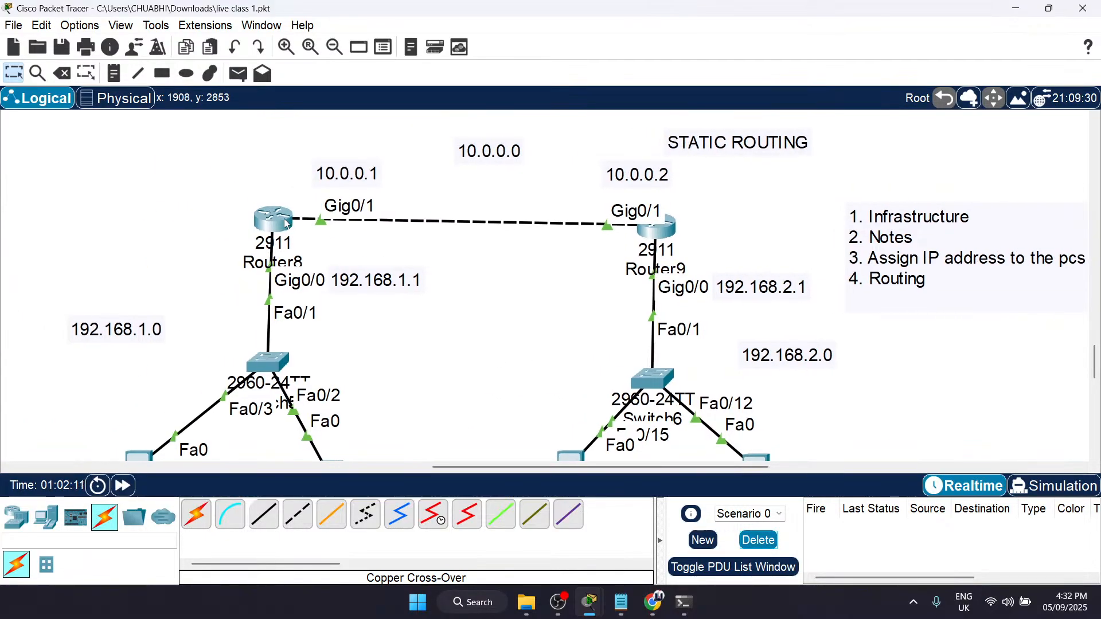
pyautogui.click(286, 224)
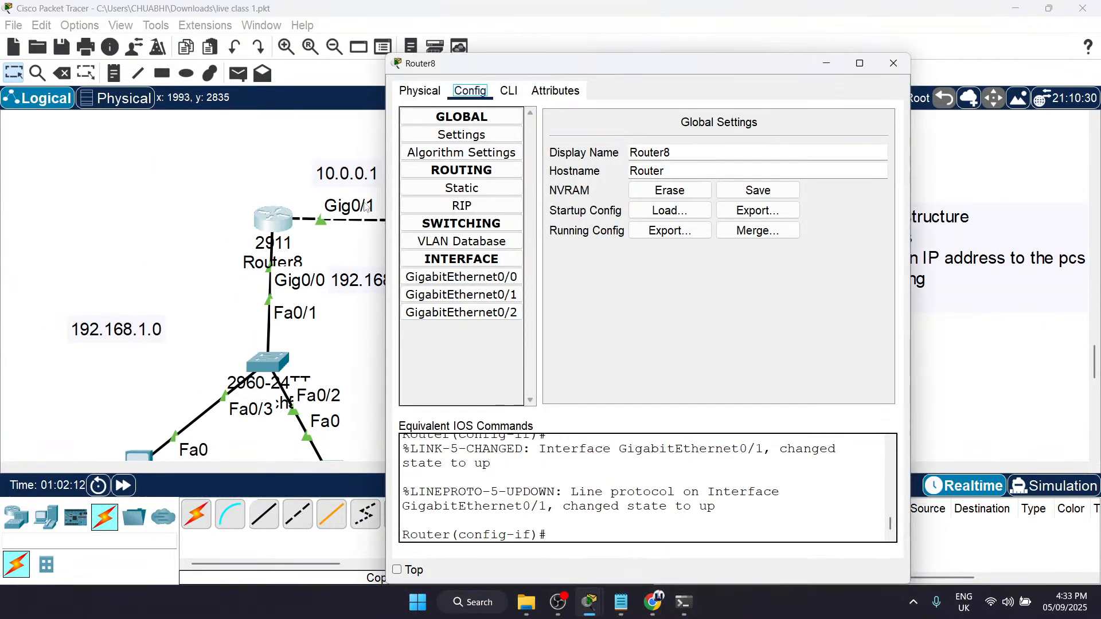
pyautogui.click(454, 171)
pyautogui.click(455, 171)
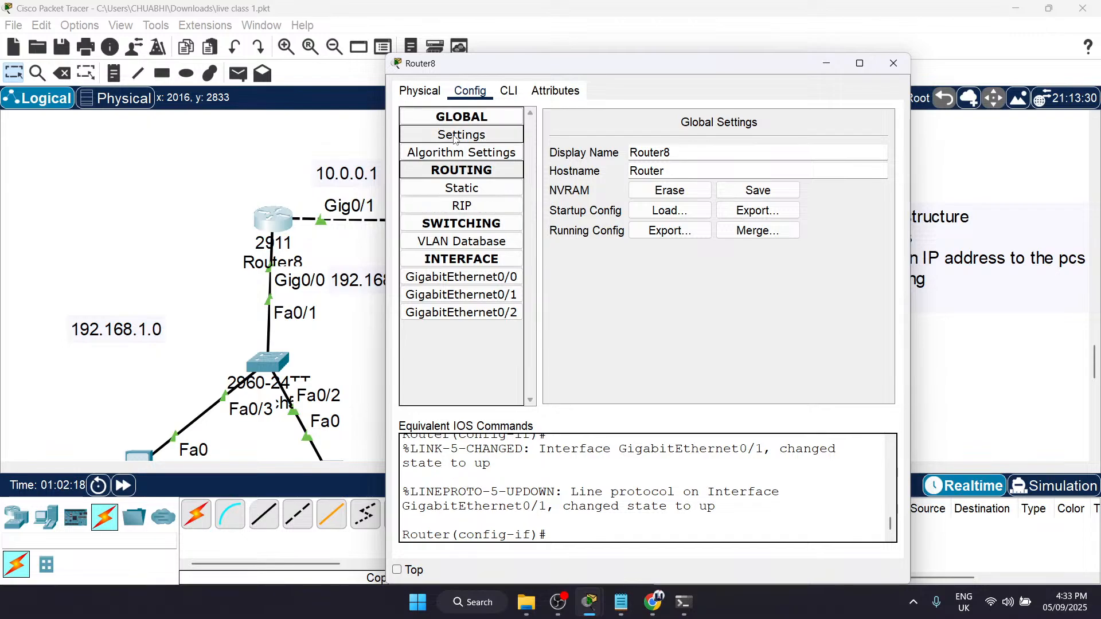
pyautogui.click(457, 189)
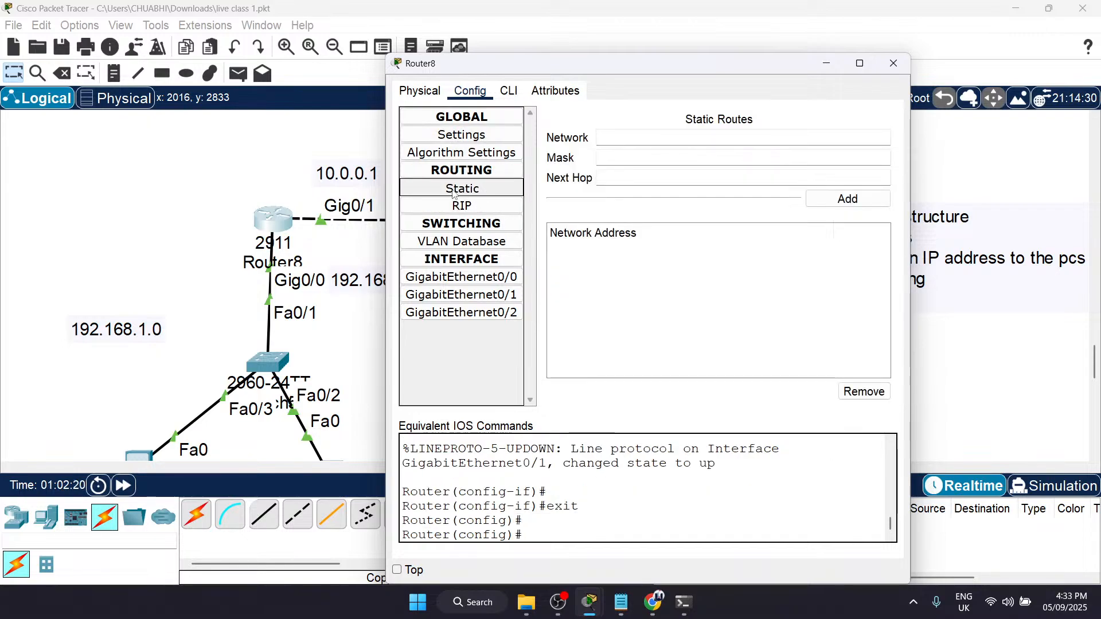
# Step: Enter 192.168.2.0 as the network of Router8's static route, with the router window moved aside to expose Router9's labels
pyautogui.hscroll(2, 347, 238)
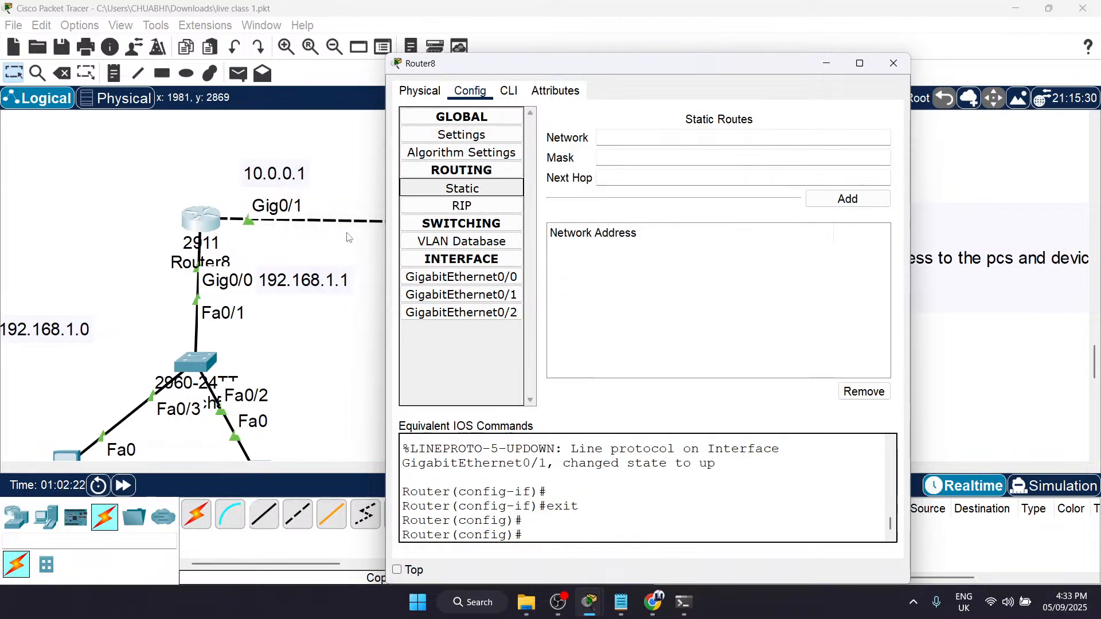
pyautogui.click(617, 142)
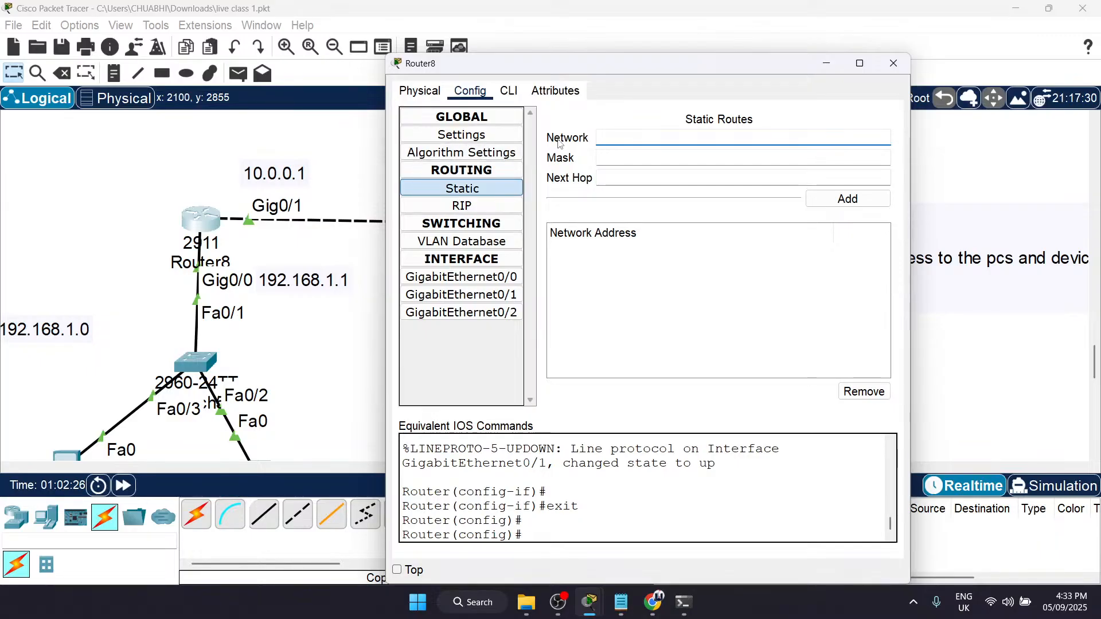
pyautogui.moveTo(505, 72); pyautogui.dragTo(745, 76)
pyautogui.hscroll(6, 613, 267)
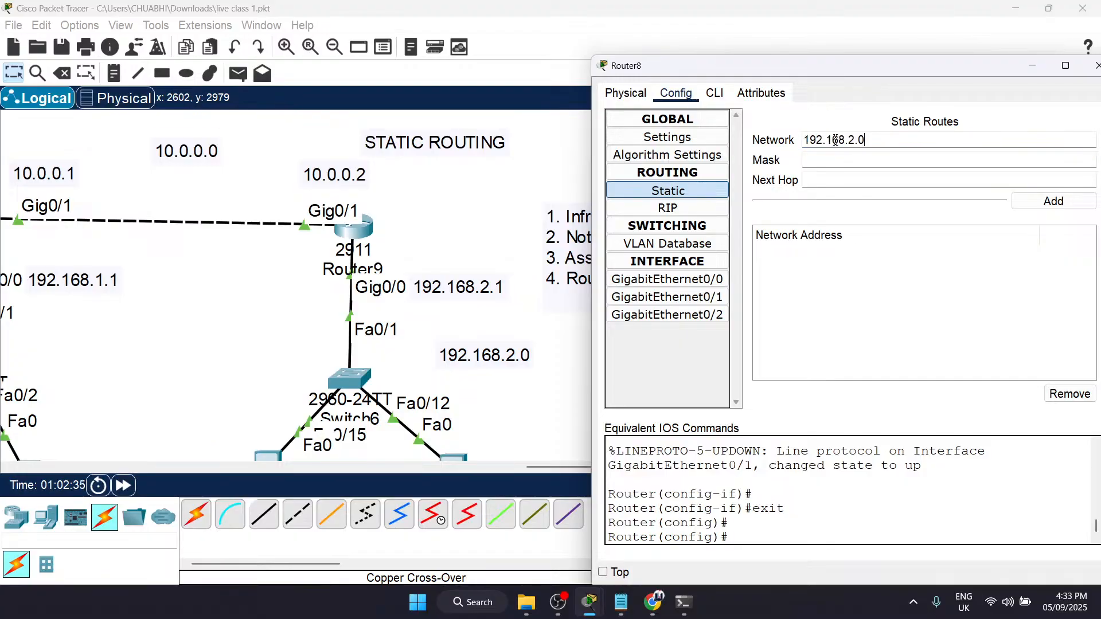
# Step: Set the mask of Router8's static route to 255.255.255.0
pyautogui.click(841, 158)
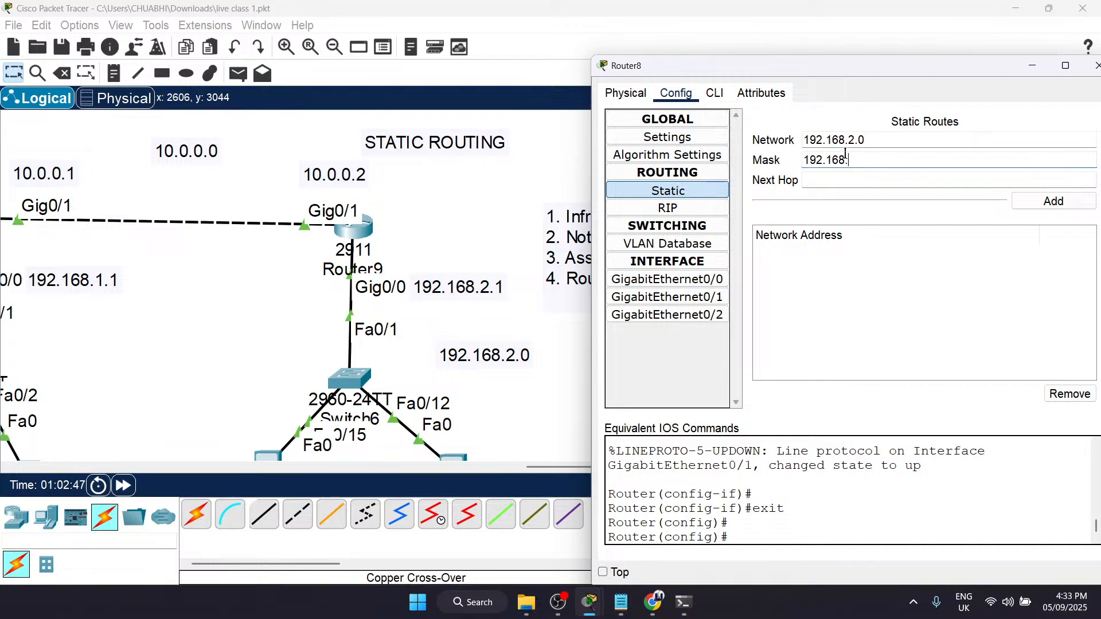
pyautogui.press('BackSpace')
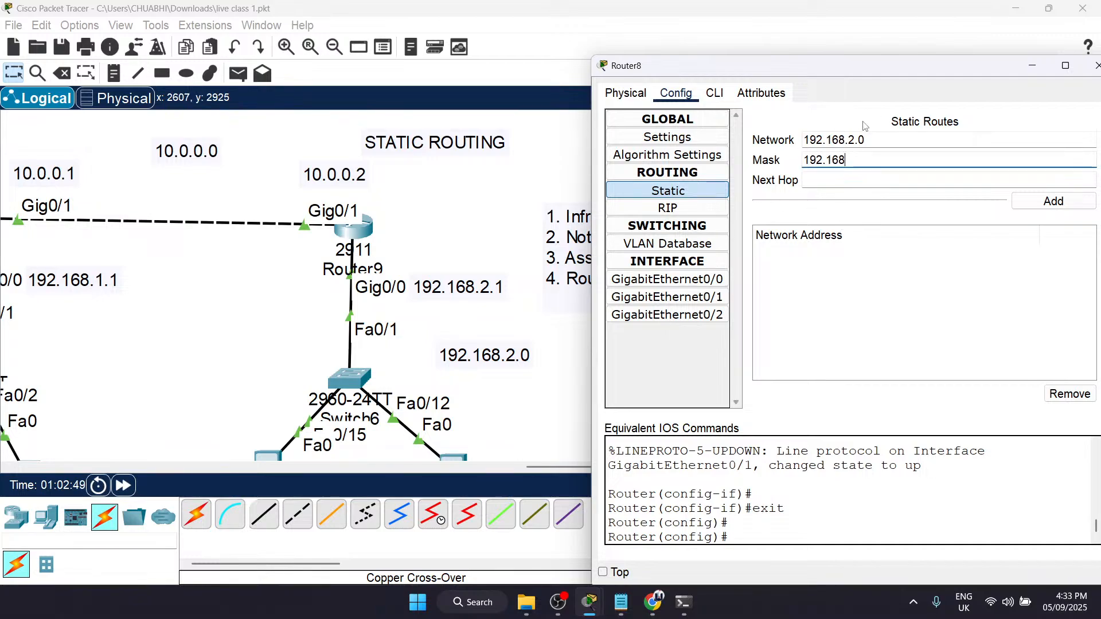
pyautogui.write('255.255.255.0')
# Step: Check the network and mask entered for Router8's static route, and place the cursor in the Next Hop field
pyautogui.moveTo(887, 139); pyautogui.dragTo(796, 140)
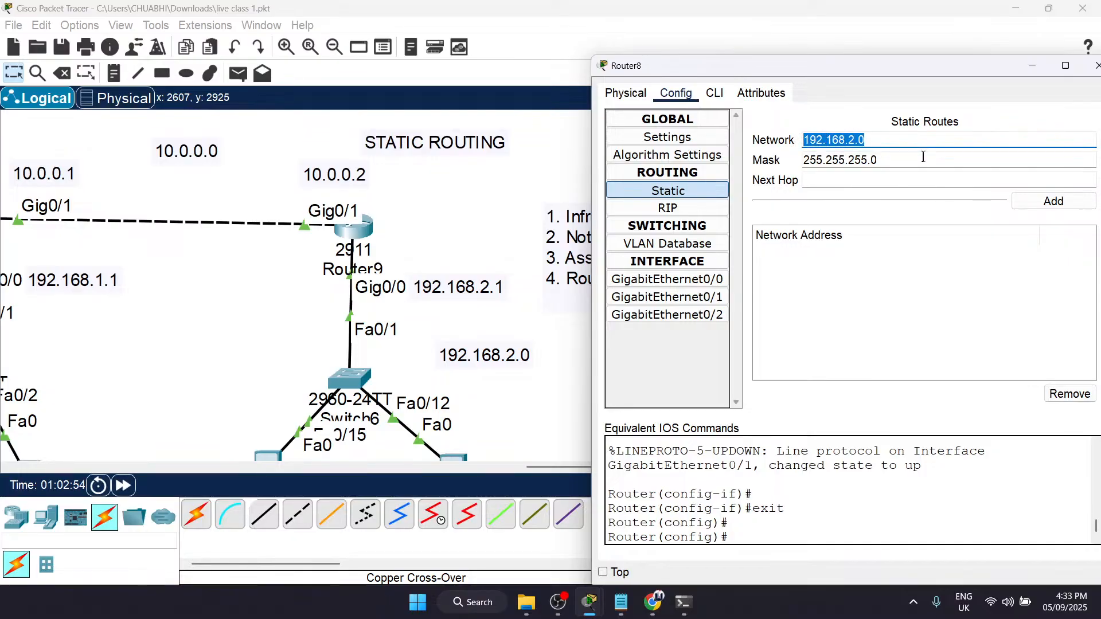
pyautogui.click(874, 138)
pyautogui.moveTo(874, 138); pyautogui.dragTo(801, 139)
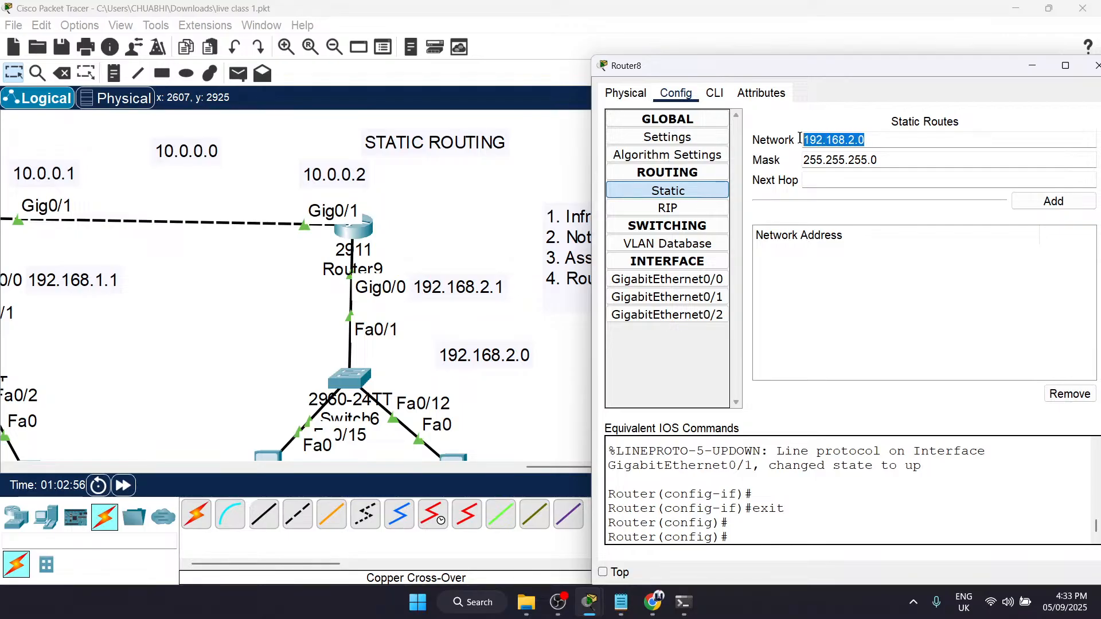
pyautogui.click(897, 163)
pyautogui.moveTo(897, 163); pyautogui.dragTo(806, 165)
pyautogui.click(803, 165)
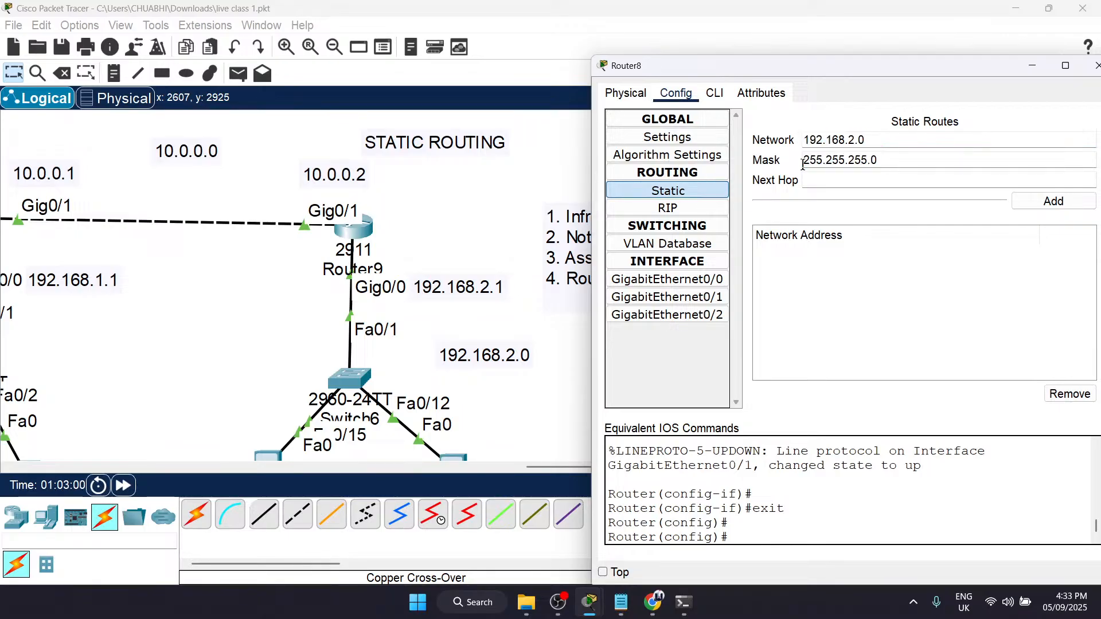
pyautogui.click(877, 180)
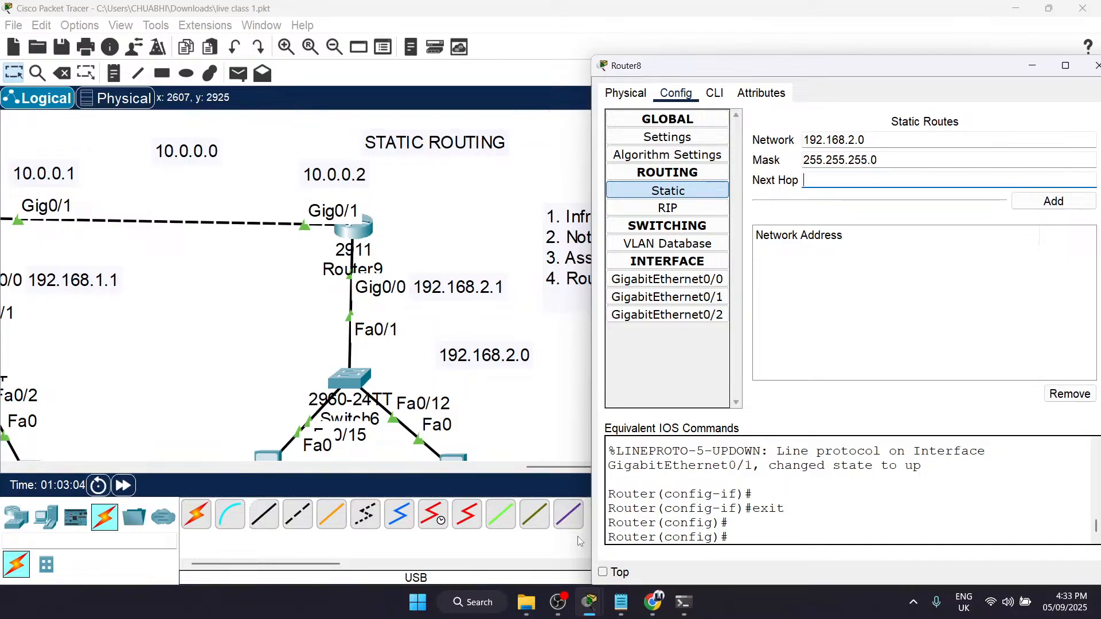
# Step: Switch to Notepad, create a blank note, and bring up the note containing the IP address class table
pyautogui.click(633, 613)
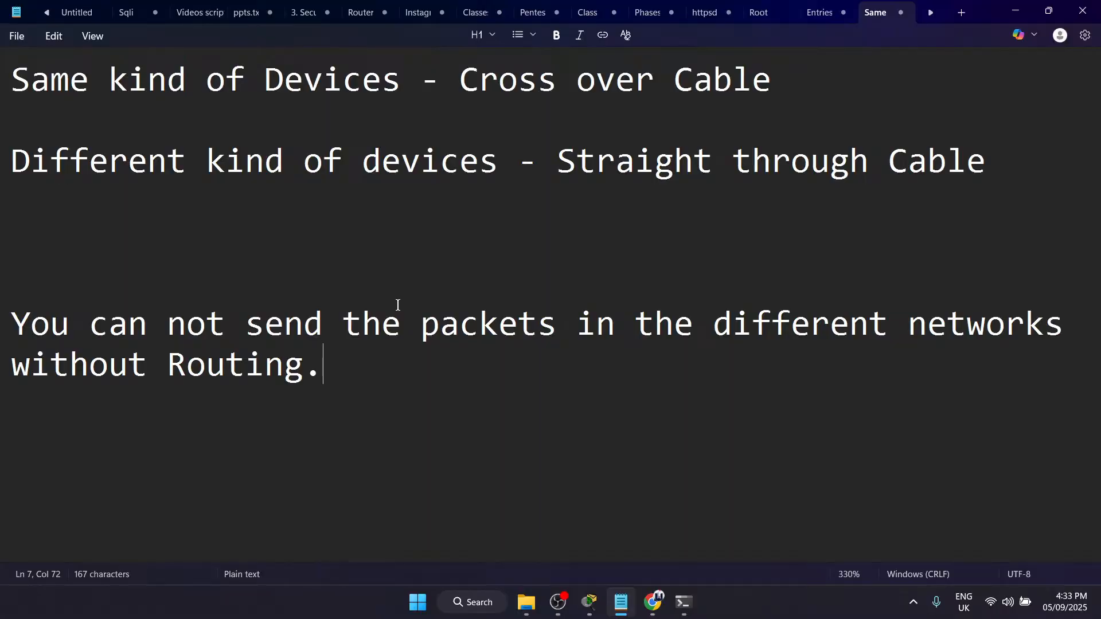
pyautogui.hotkey('ctrl', 'n')
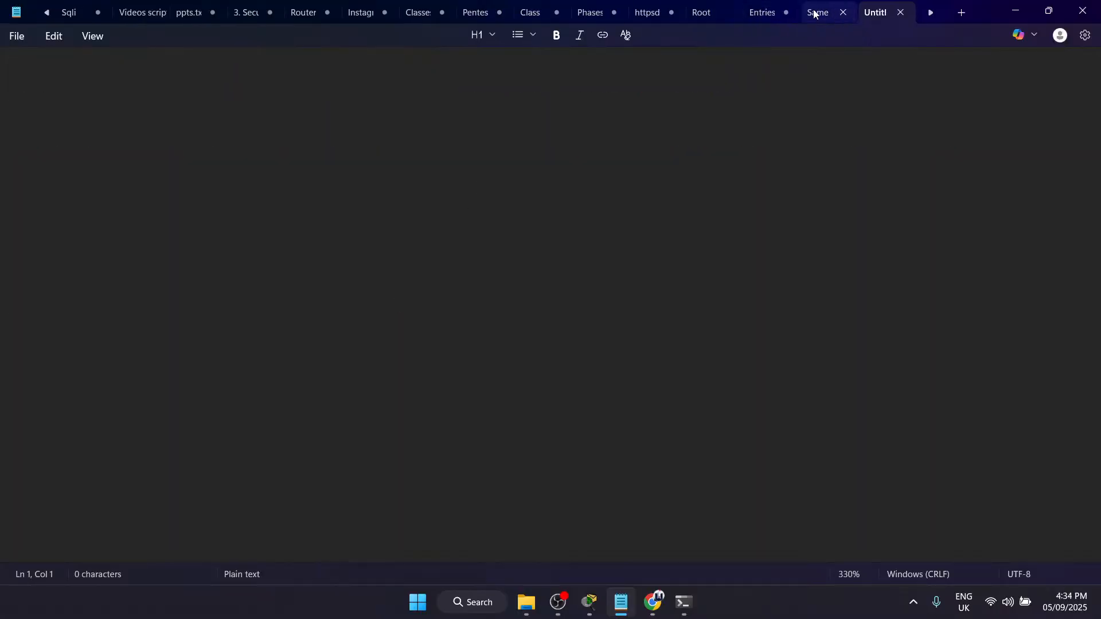
pyautogui.click(533, 12)
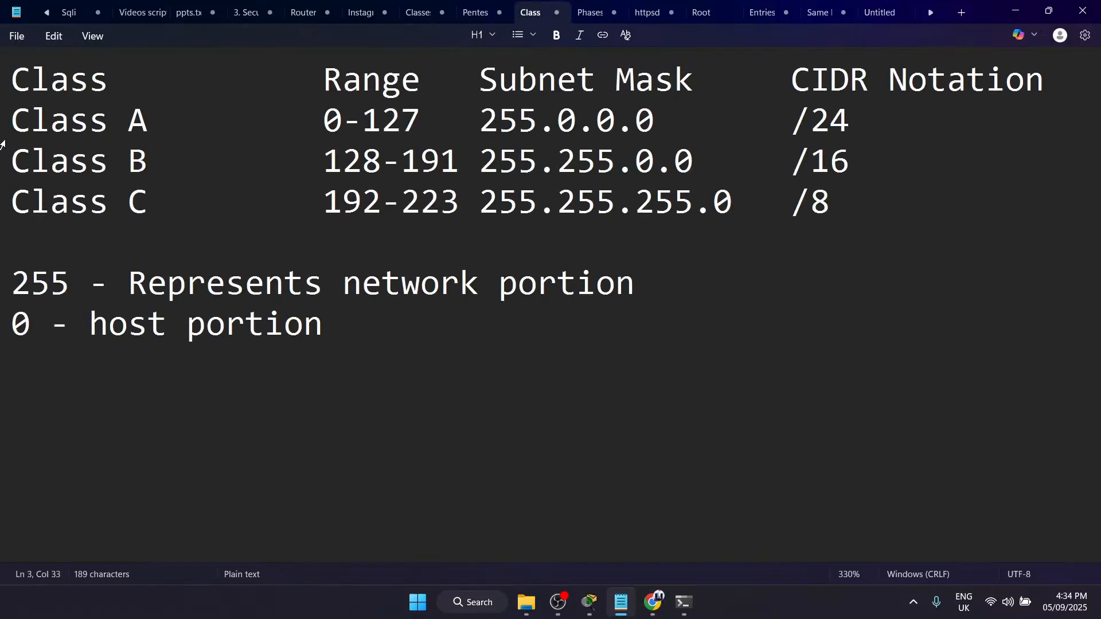
# Step: Examine the CIDR Notation and Range columns of the IP class table for classes A, B and C
pyautogui.moveTo(795, 65); pyautogui.dragTo(870, 193)
pyautogui.click(869, 193)
pyautogui.moveTo(792, 79); pyautogui.dragTo(838, 204)
pyautogui.click(838, 204)
pyautogui.moveTo(324, 78); pyautogui.dragTo(423, 79)
pyautogui.click(423, 78)
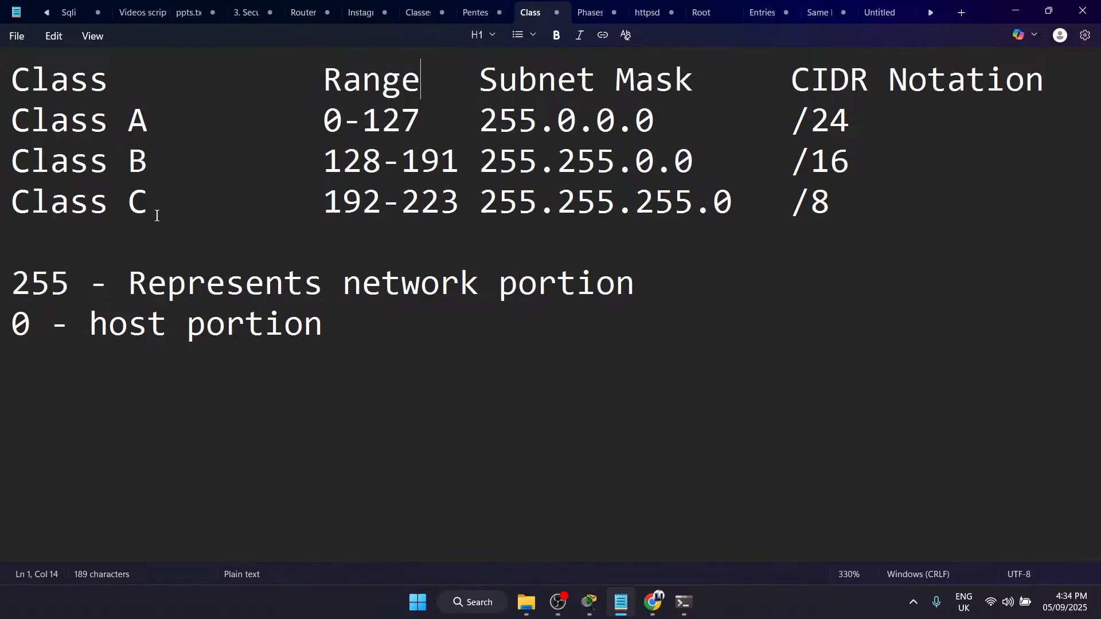
# Step: Compare the Class C address range in the notes with the network address in Router8's static route settings in Packet Tracer
pyautogui.moveTo(473, 120); pyautogui.dragTo(669, 118)
pyautogui.click(670, 118)
pyautogui.moveTo(373, 207); pyautogui.dragTo(323, 203)
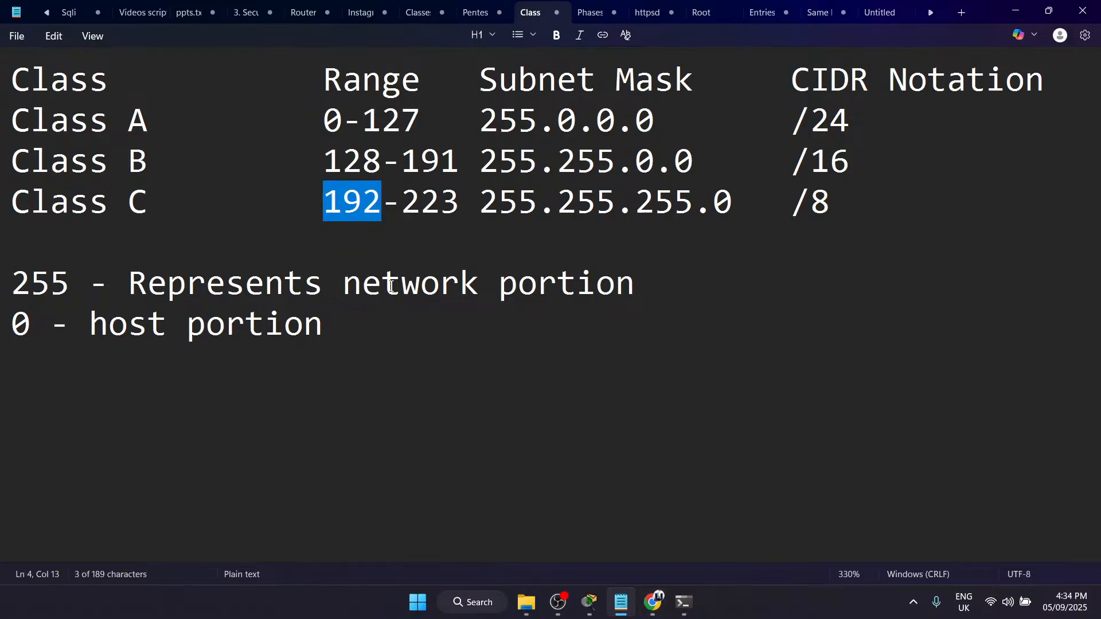
pyautogui.moveTo(652, 599)
pyautogui.moveTo(663, 527)
pyautogui.moveTo(589, 601)
pyautogui.moveTo(698, 514)
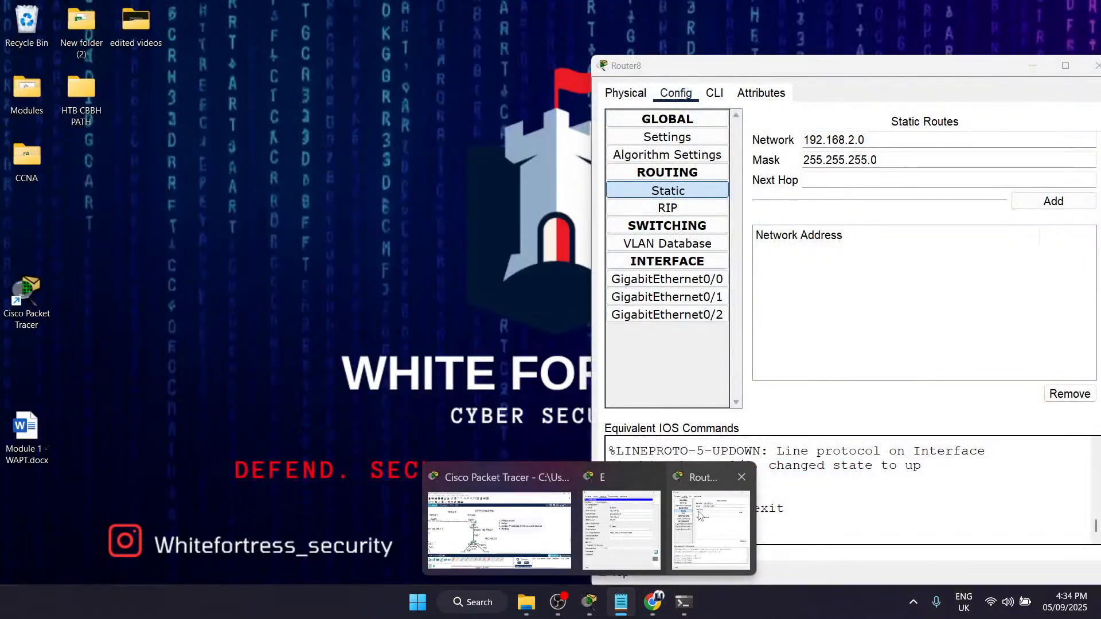
pyautogui.click(698, 514)
pyautogui.moveTo(866, 140); pyautogui.dragTo(810, 141)
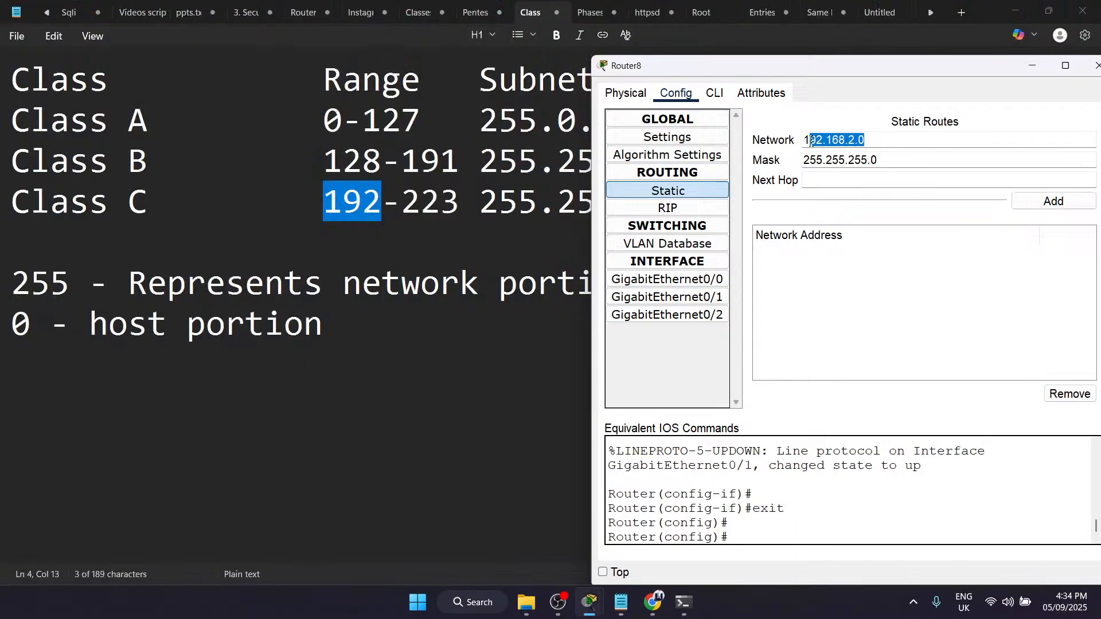
# Step: Switch to Notepad and review the Class C range and the subnet masks of classes C, B and A in the table
pyautogui.click(438, 206)
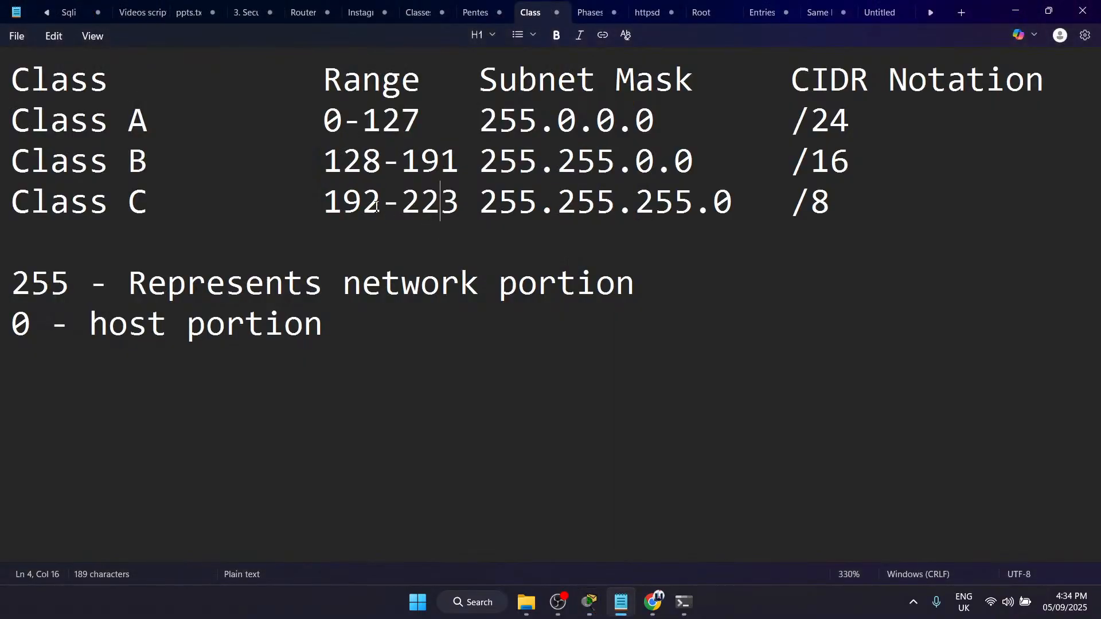
pyautogui.moveTo(367, 205); pyautogui.dragTo(325, 204)
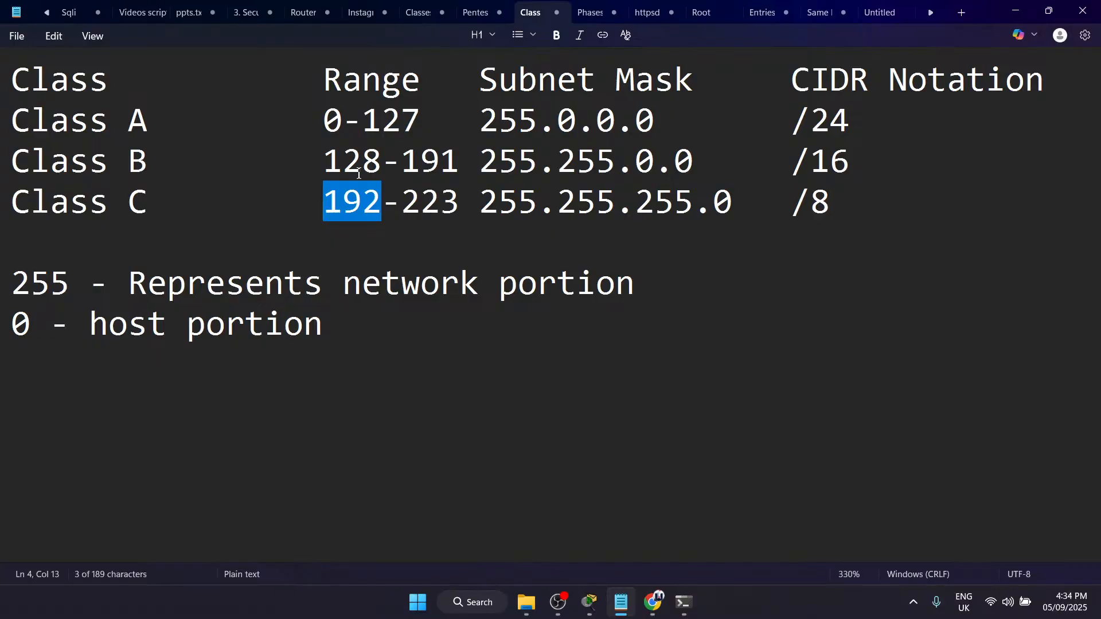
pyautogui.moveTo(478, 207); pyautogui.dragTo(729, 205)
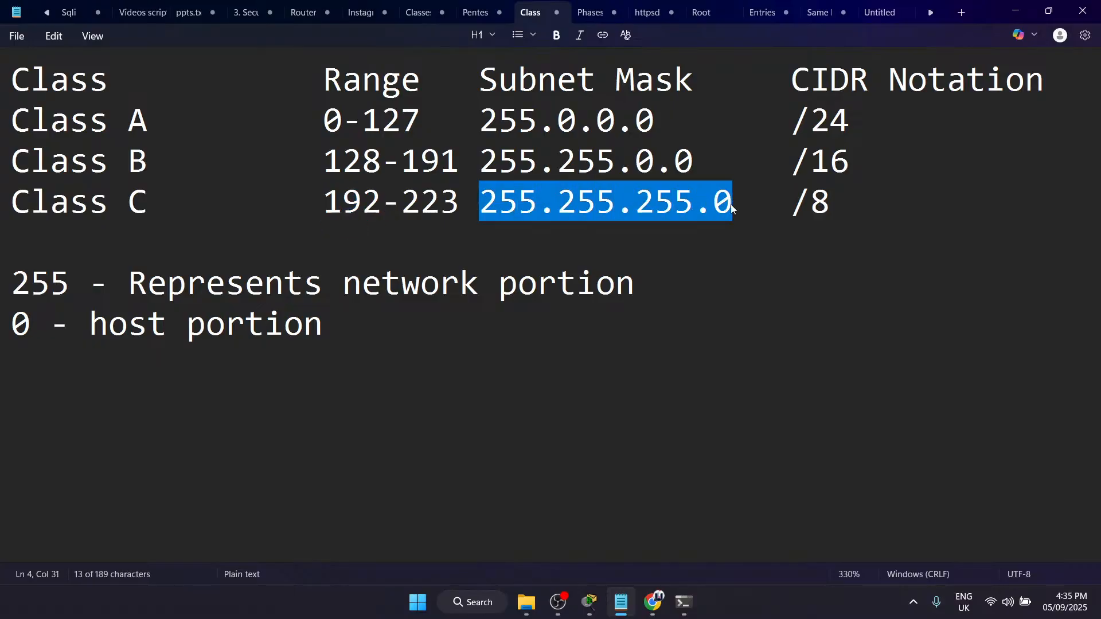
pyautogui.click(478, 159)
pyautogui.moveTo(478, 154); pyautogui.dragTo(715, 149)
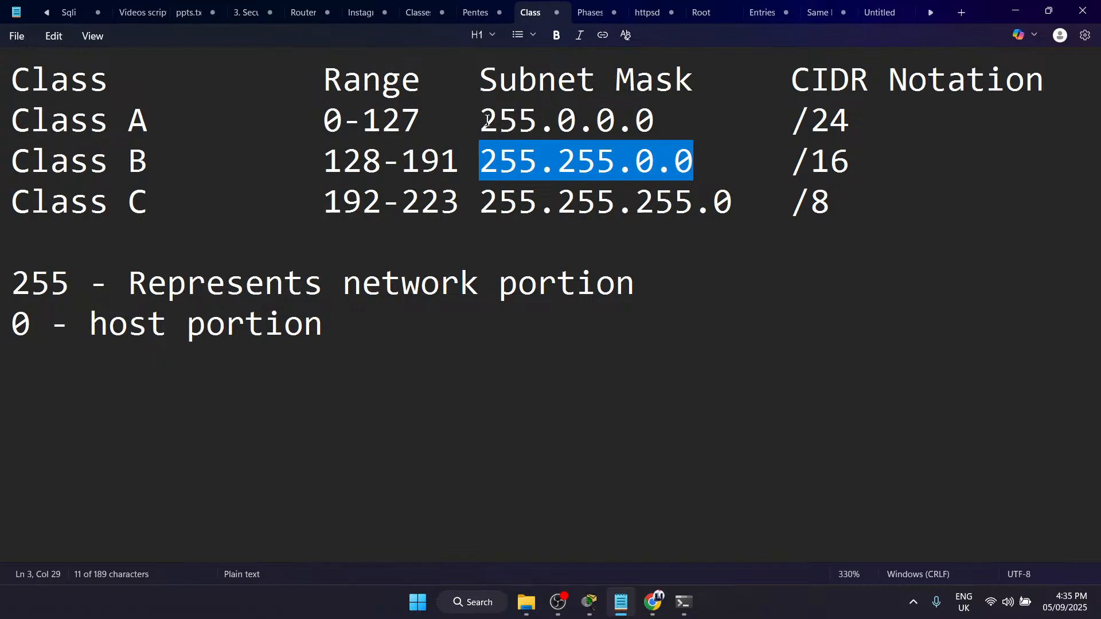
pyautogui.moveTo(487, 120); pyautogui.dragTo(698, 125)
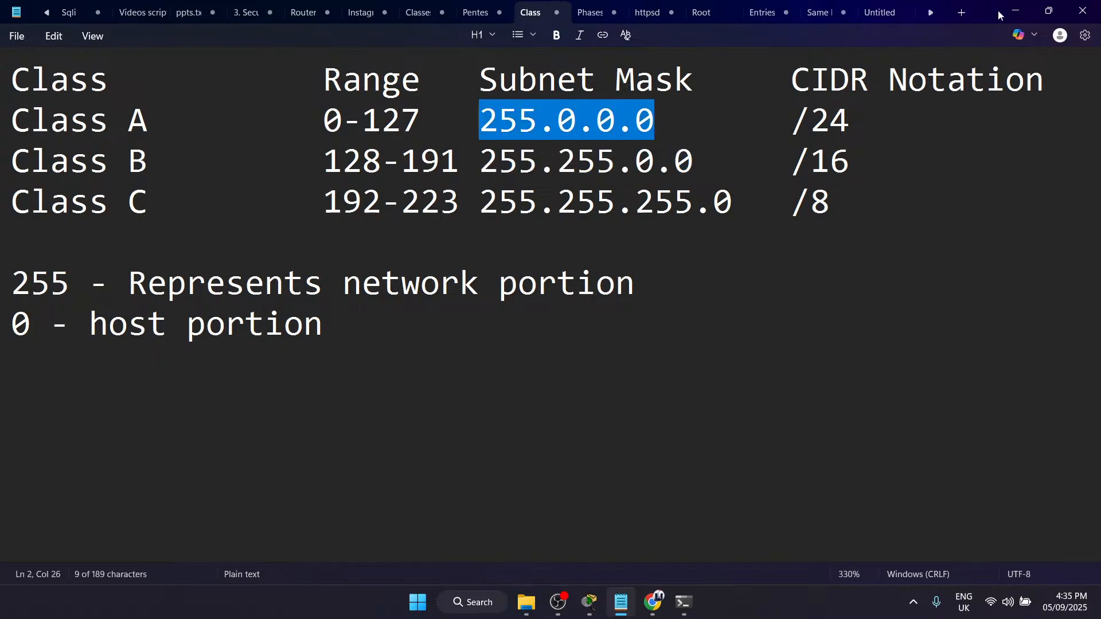
# Step: Switch to Packet Tracer, review Router8's next hop setting against the router link in the topology, and minimize the router window
pyautogui.click(1016, 11)
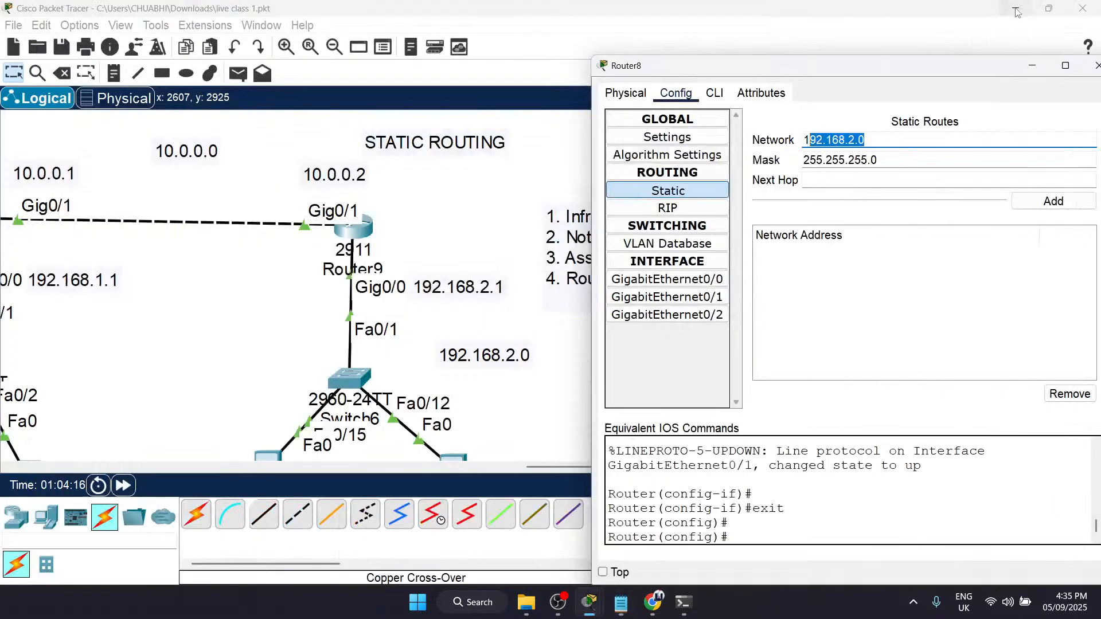
pyautogui.click(918, 167)
pyautogui.click(844, 179)
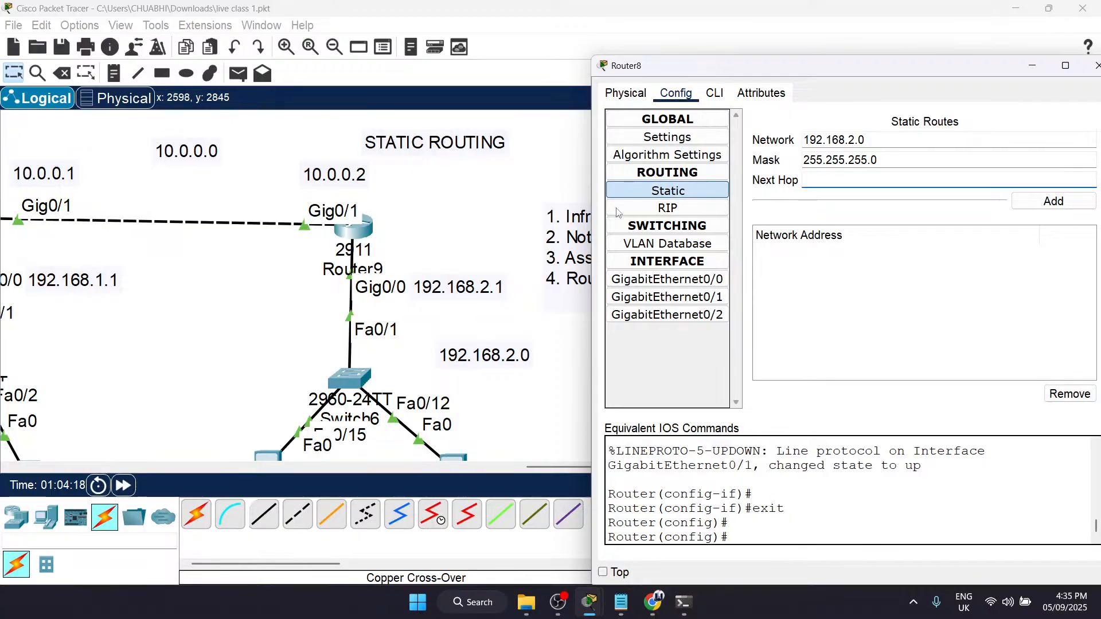
pyautogui.hscroll(-3, 344, 223)
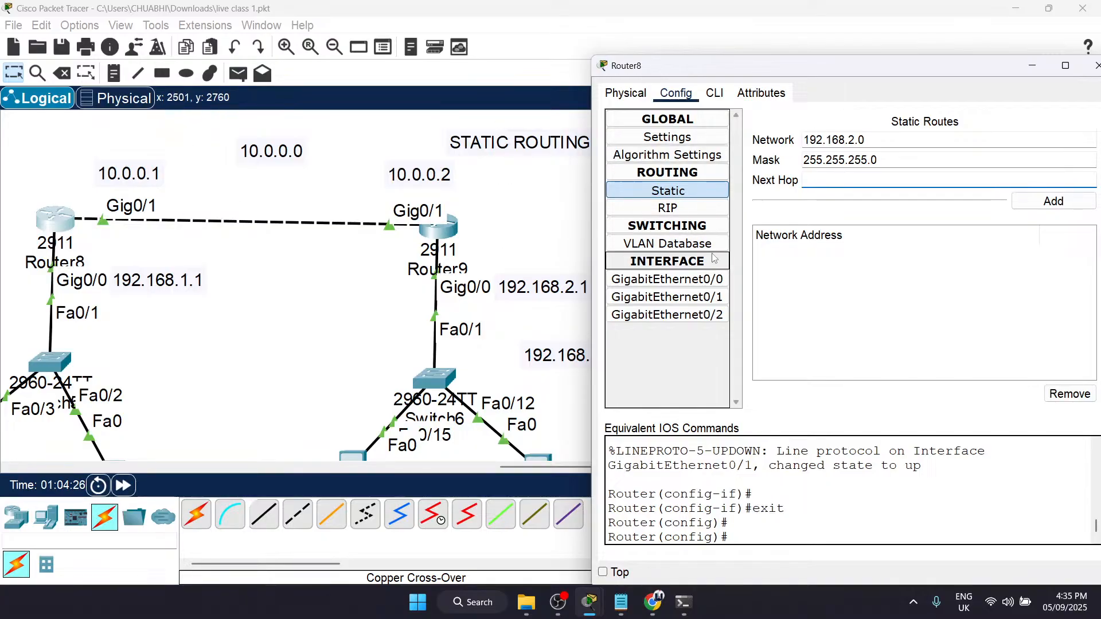
pyautogui.moveTo(950, 68); pyautogui.dragTo(783, 65)
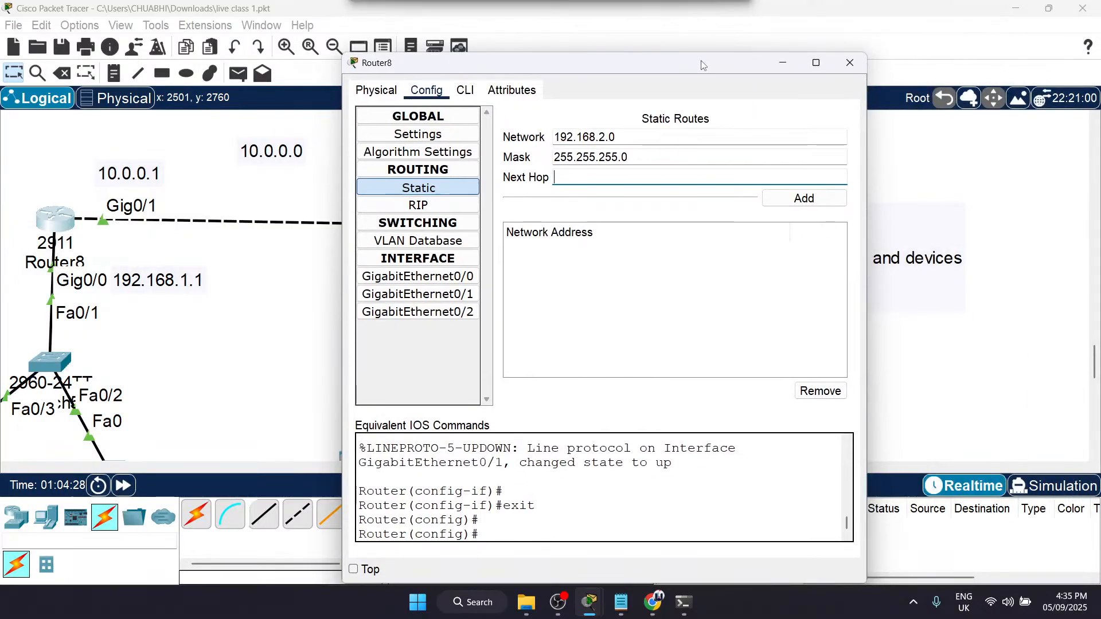
pyautogui.click(775, 83)
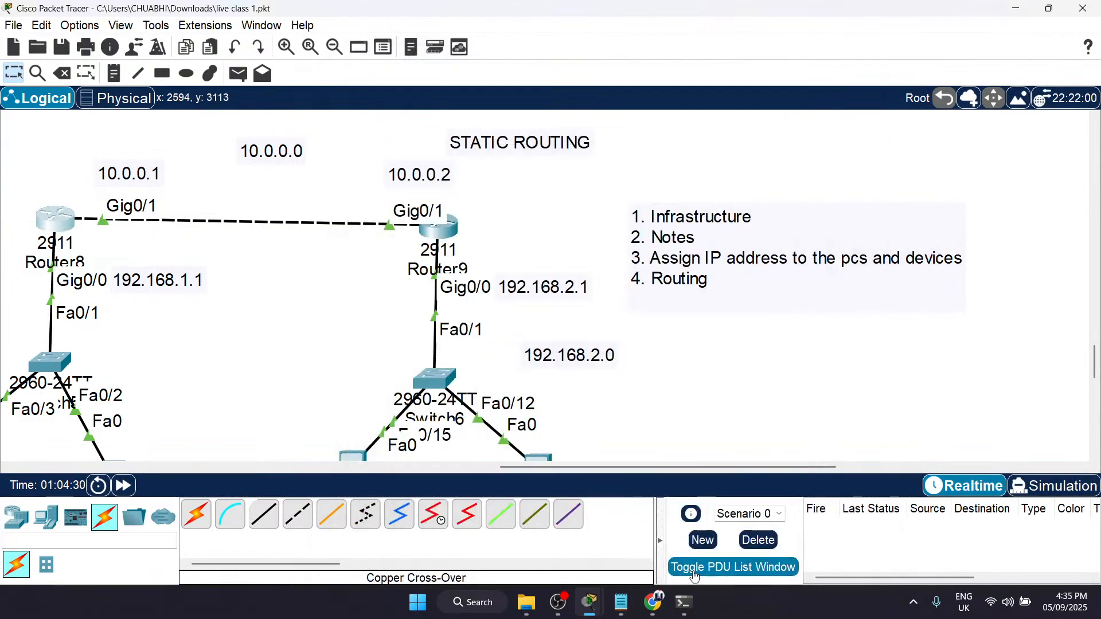
# Step: Switch to Notepad, create a blank note and snap its window to the right half of the screen
pyautogui.moveTo(538, 613)
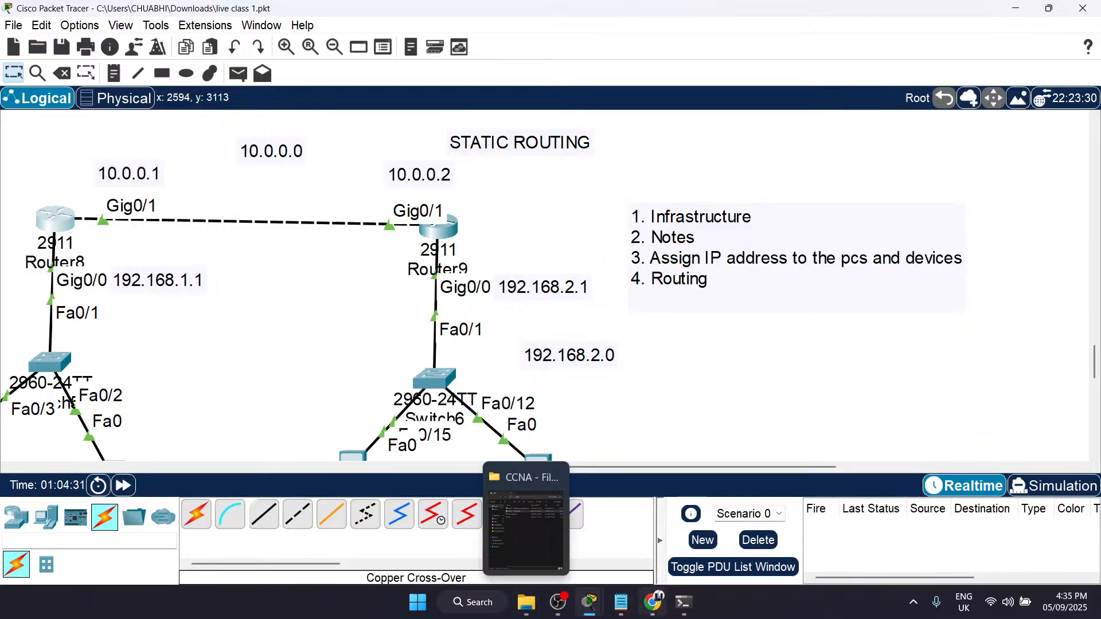
pyautogui.click(621, 602)
pyautogui.click(516, 363)
pyautogui.hotkey('ctrl', 'n')
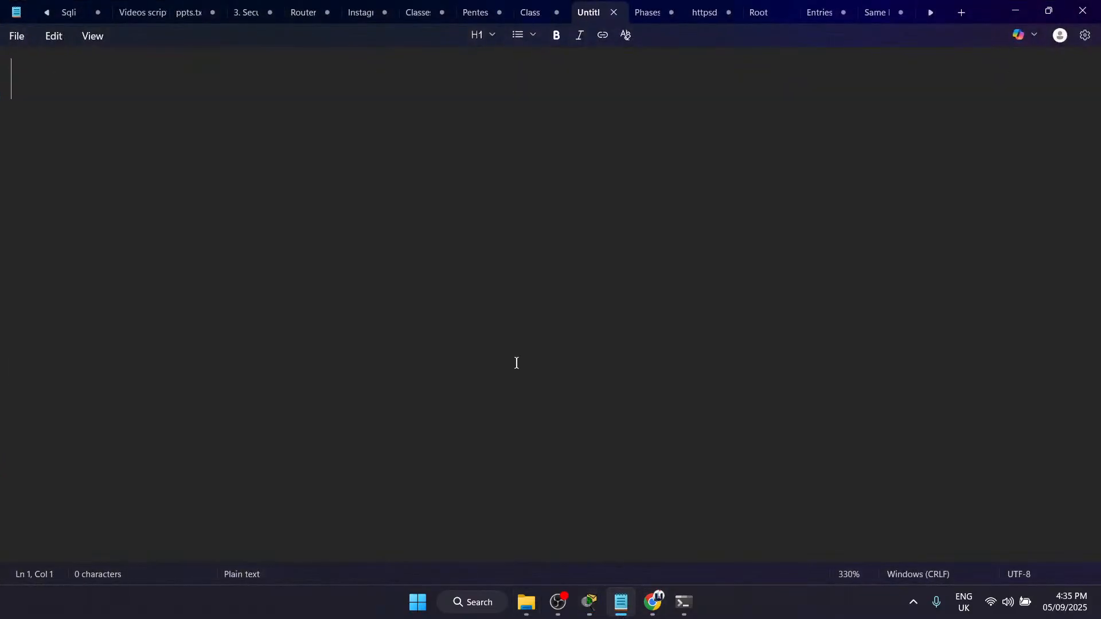
pyautogui.press('super+Right')
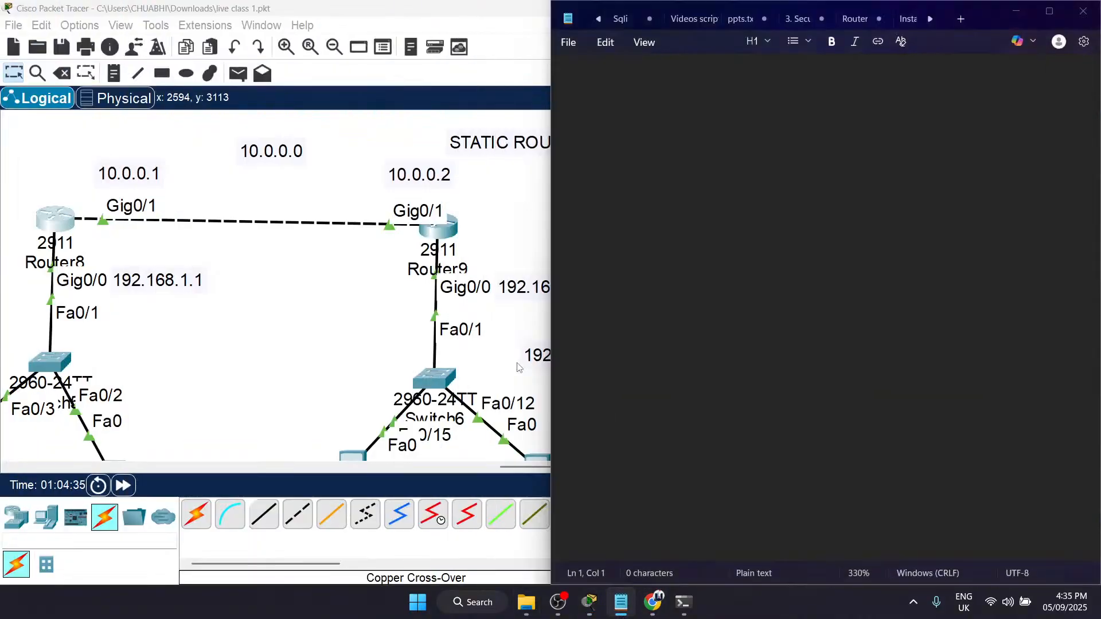
# Step: Open static.png from the nested CCNA folder on drive D: and snap the image beside the blank note
pyautogui.click(525, 603)
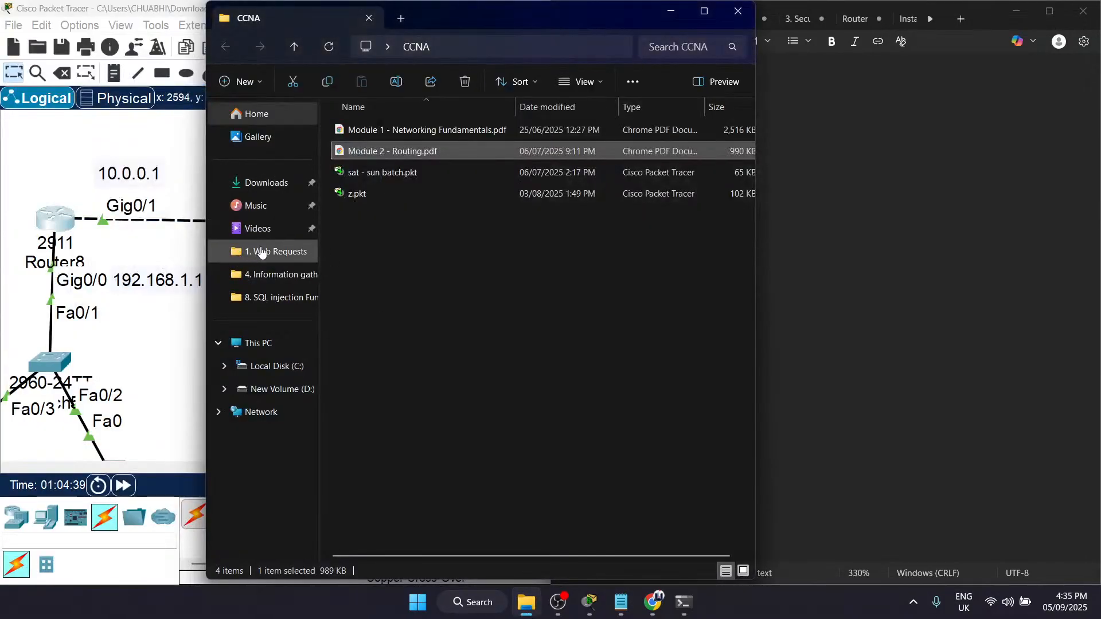
pyautogui.click(275, 390)
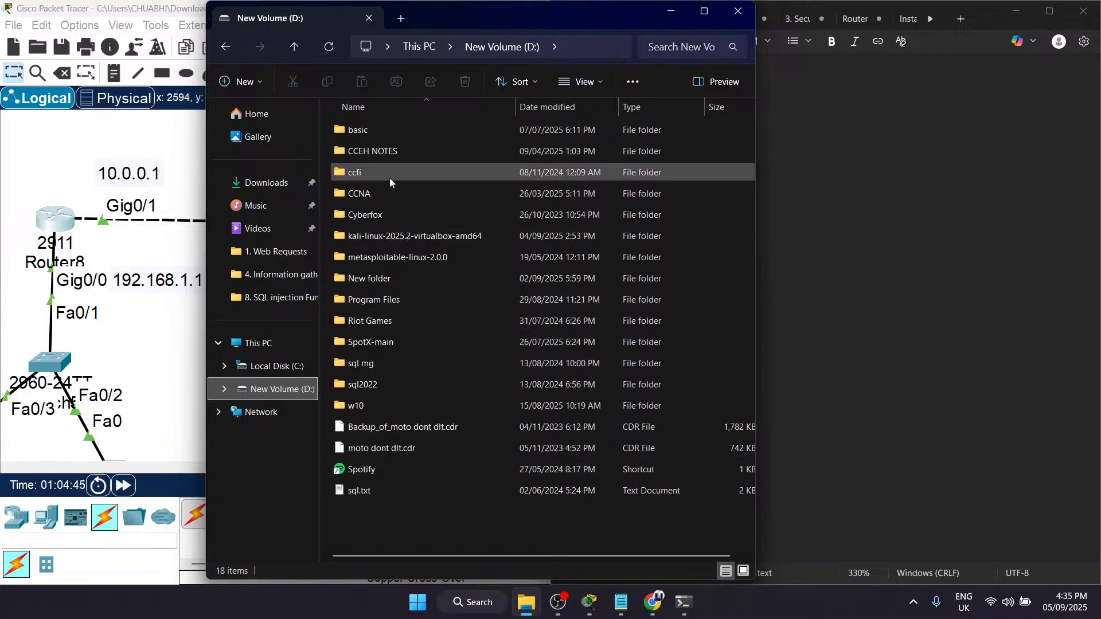
pyautogui.doubleClick(380, 192)
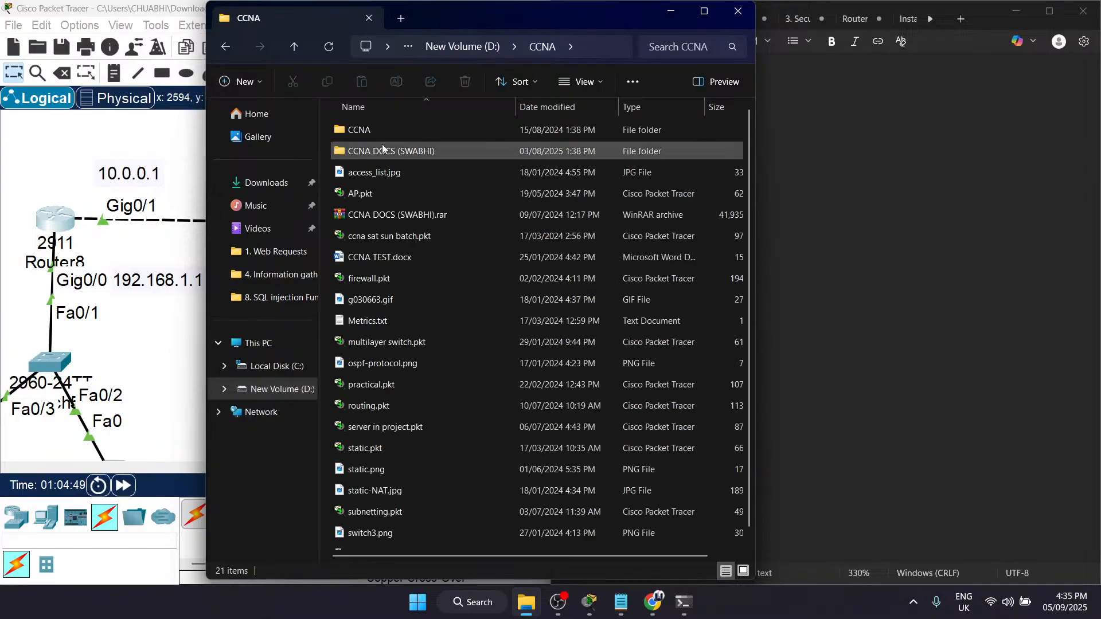
pyautogui.doubleClick(402, 131)
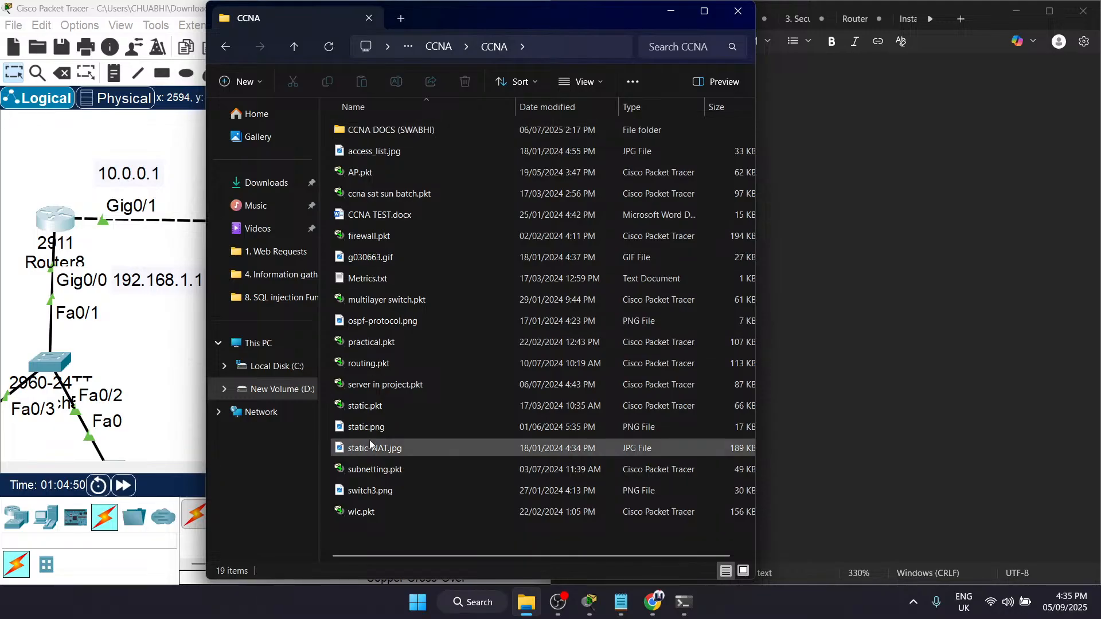
pyautogui.click(382, 426)
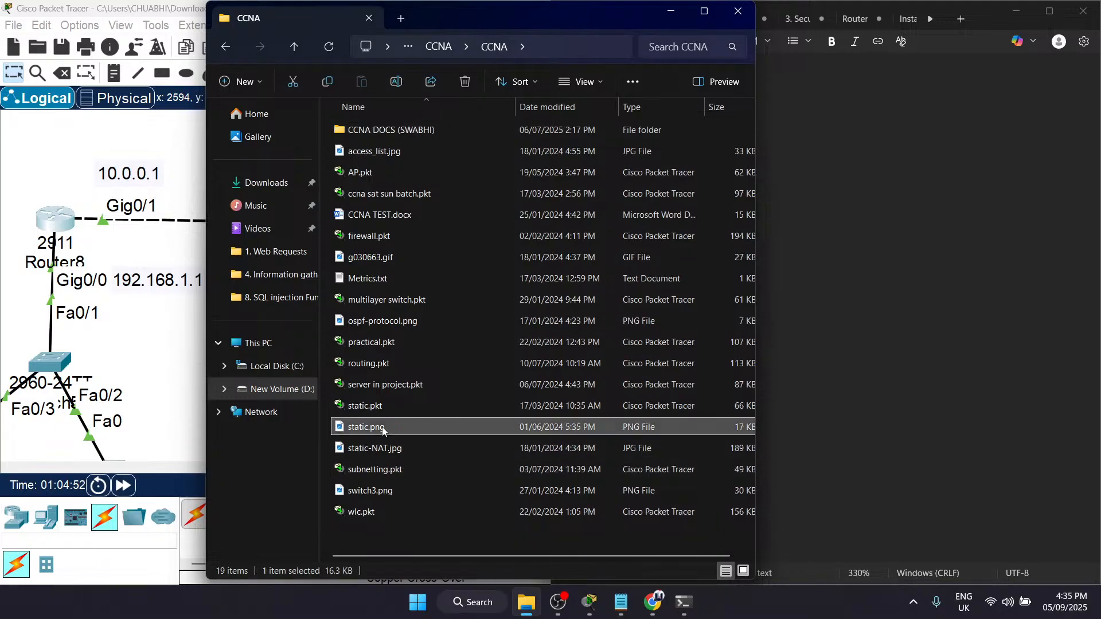
pyautogui.doubleClick(382, 427)
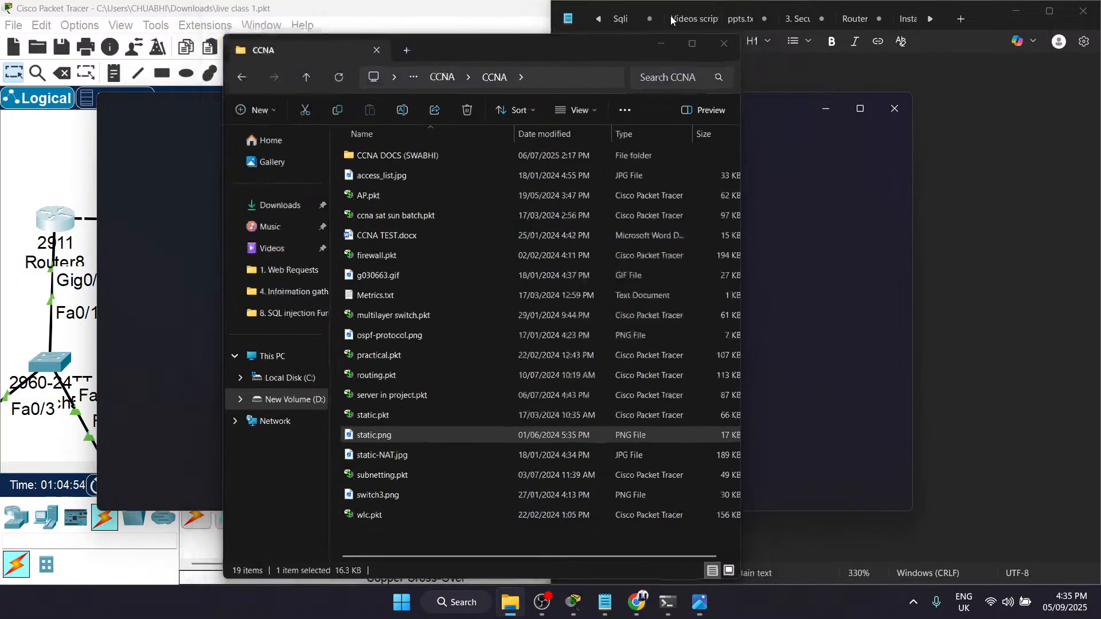
pyautogui.click(671, 13)
pyautogui.press('super+Left')
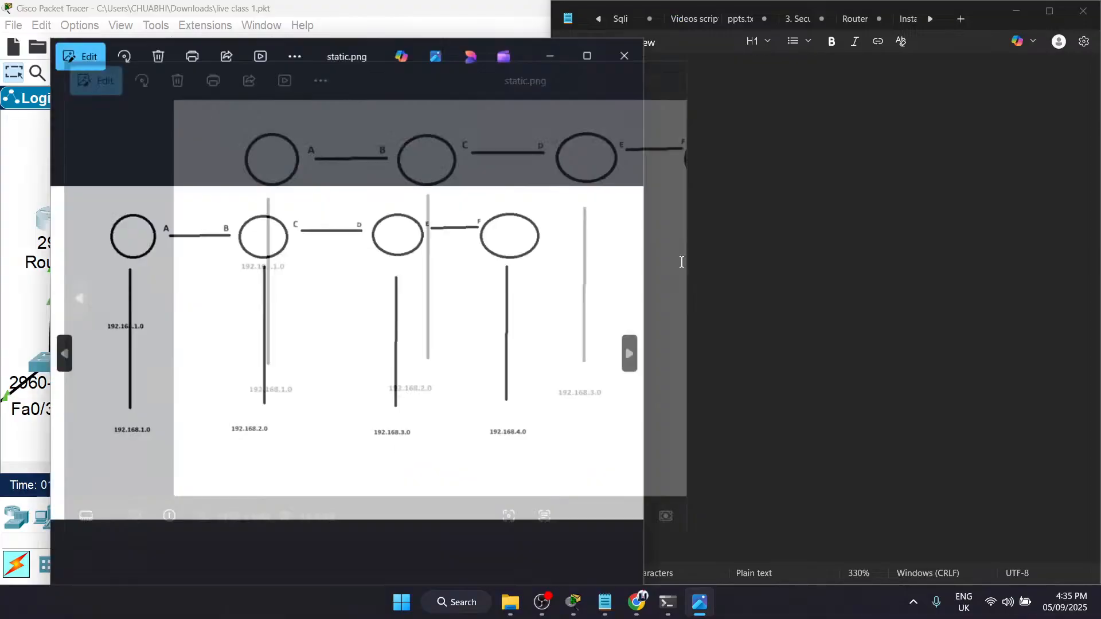
# Step: Examine the network addresses beneath each of the four routers in the static.png diagram
pyautogui.scroll(3, 229, 392)
pyautogui.scroll(-5, 230, 392)
pyautogui.scroll(5, 69, 321)
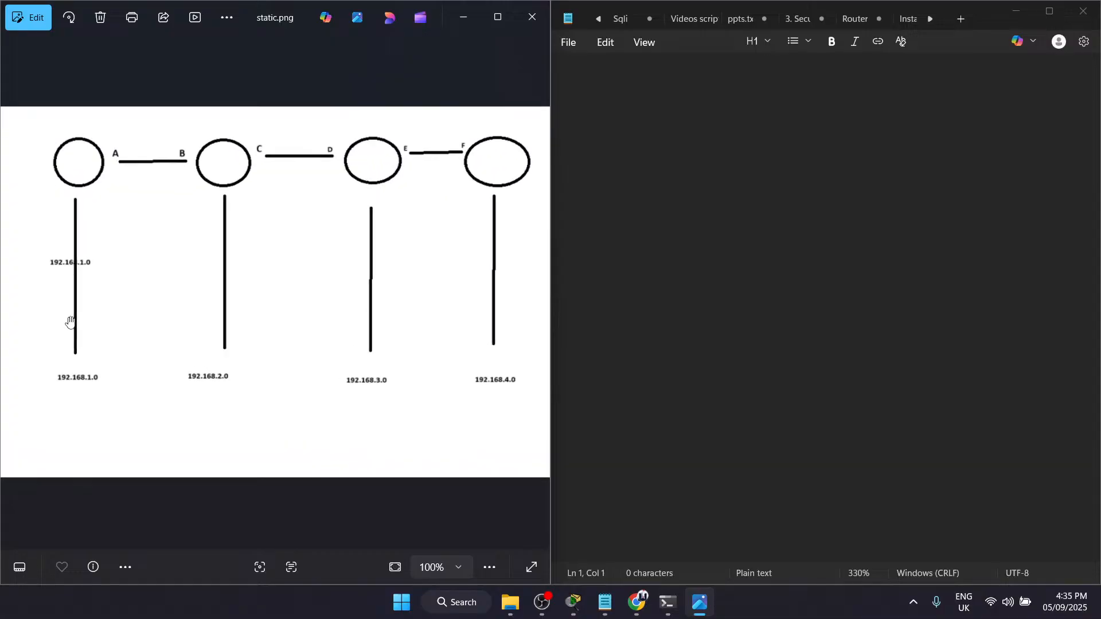
pyautogui.moveTo(221, 213); pyautogui.dragTo(312, 319)
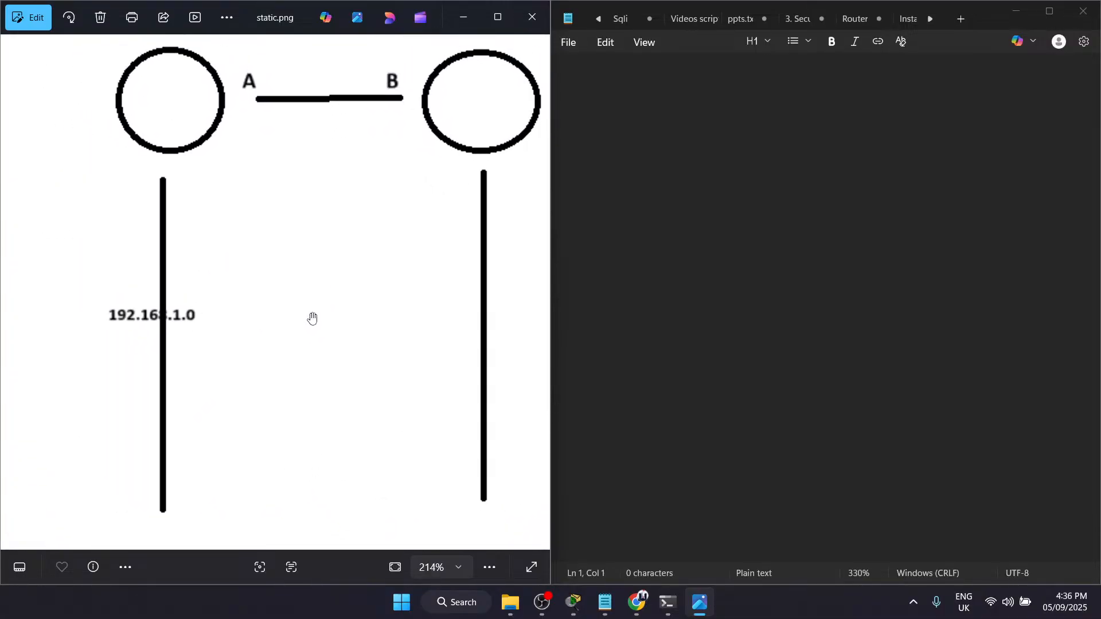
pyautogui.scroll(-3, 312, 319)
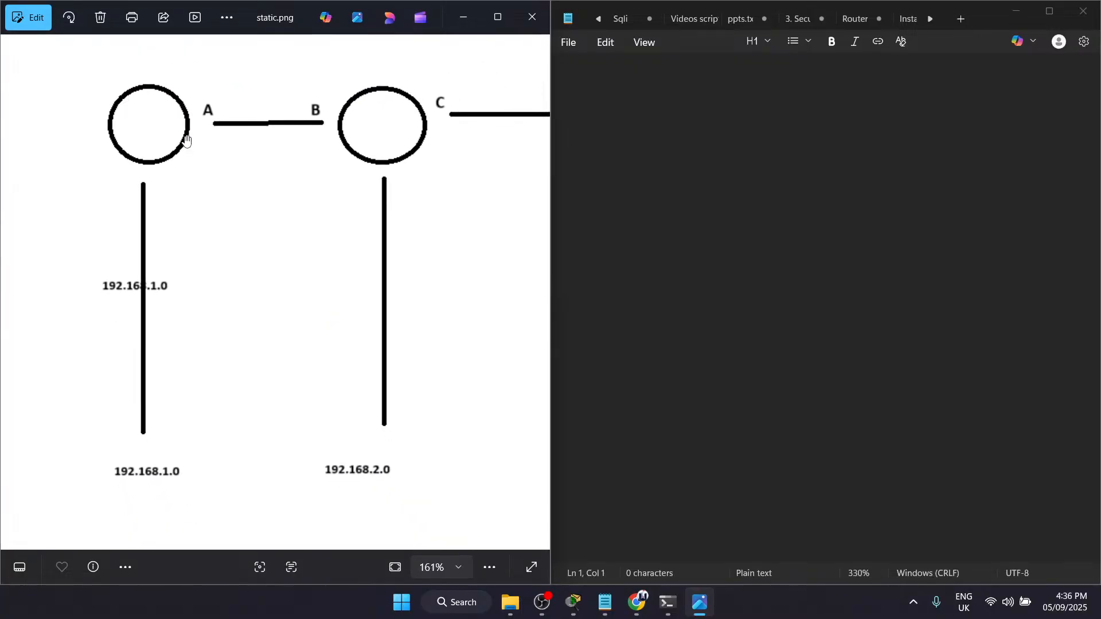
pyautogui.click(700, 90)
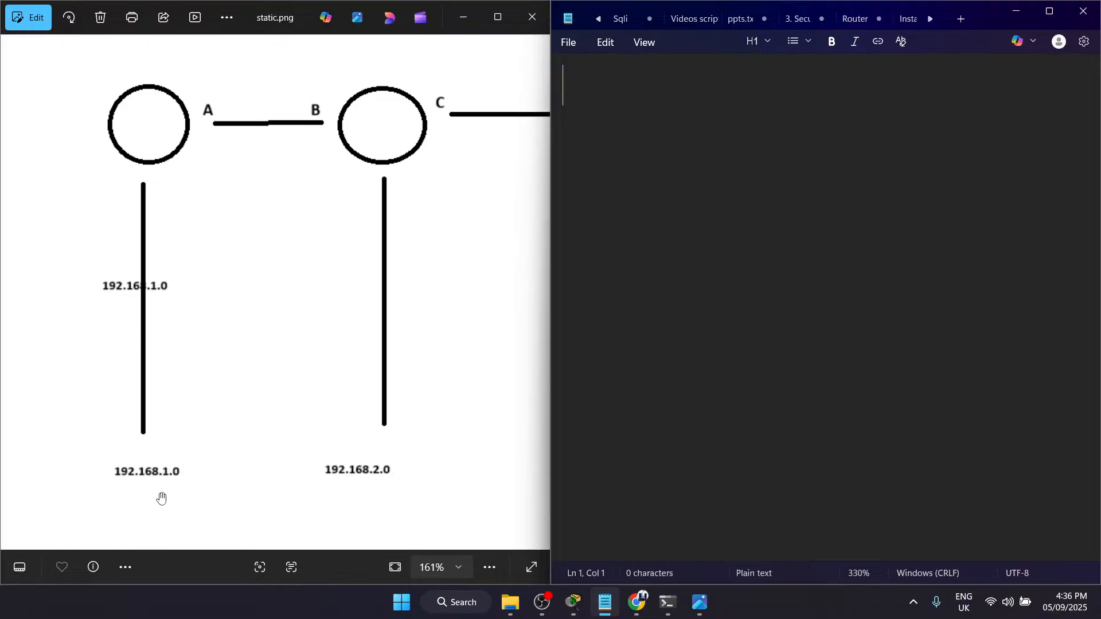
pyautogui.scroll(2, 327, 277)
pyautogui.moveTo(398, 187); pyautogui.dragTo(258, 216)
pyautogui.moveTo(418, 433); pyautogui.dragTo(186, 402)
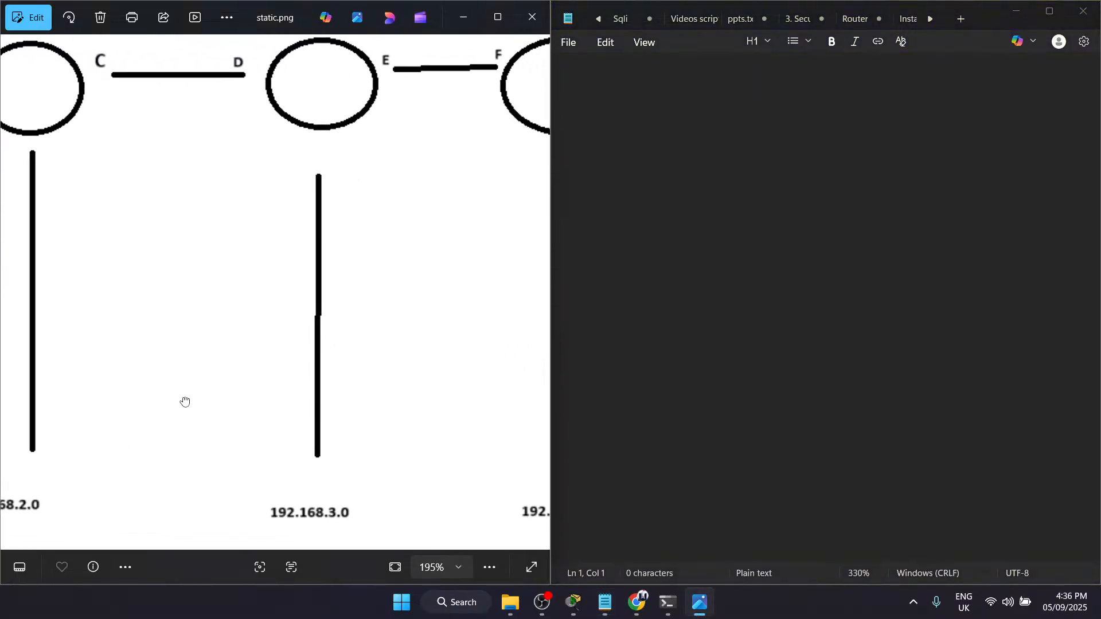
pyautogui.moveTo(386, 467); pyautogui.dragTo(333, 464)
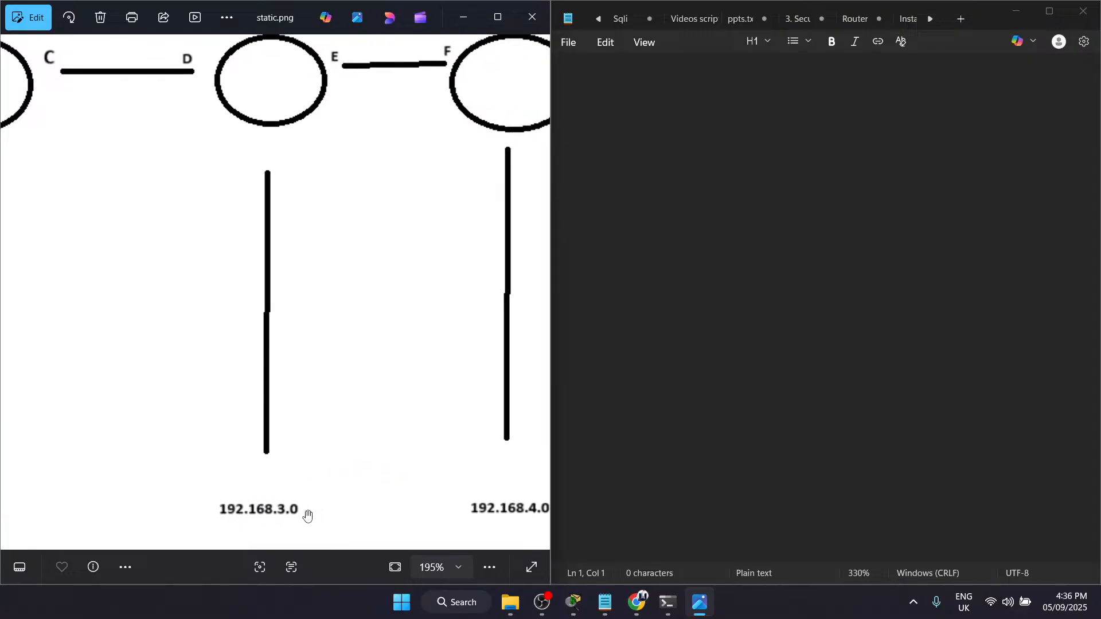
pyautogui.moveTo(388, 489); pyautogui.dragTo(231, 506)
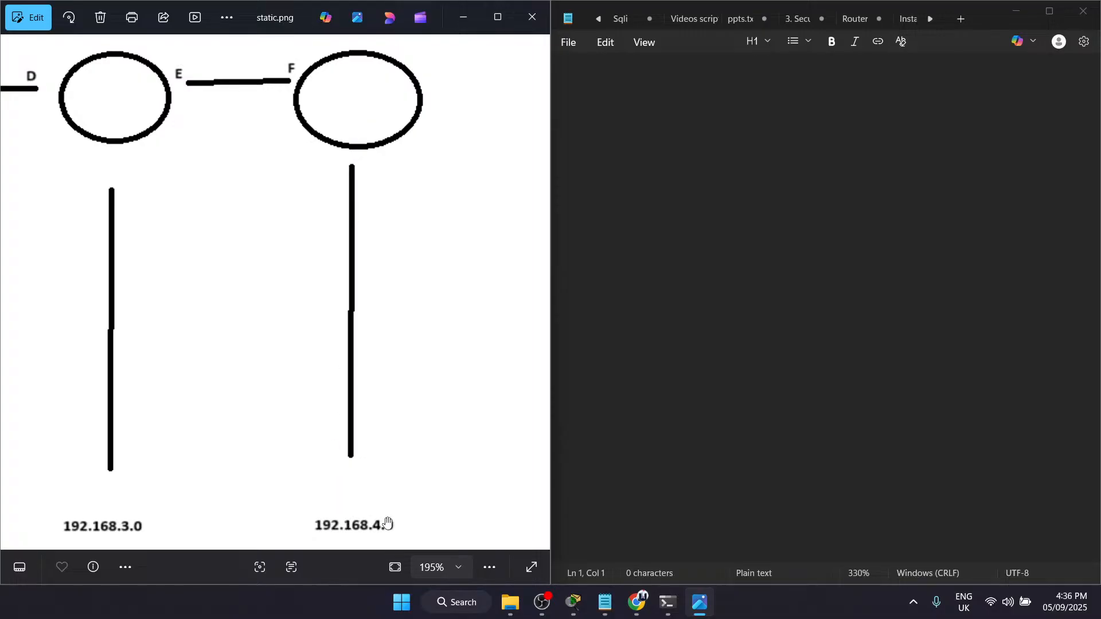
pyautogui.moveTo(201, 442); pyautogui.dragTo(831, 519)
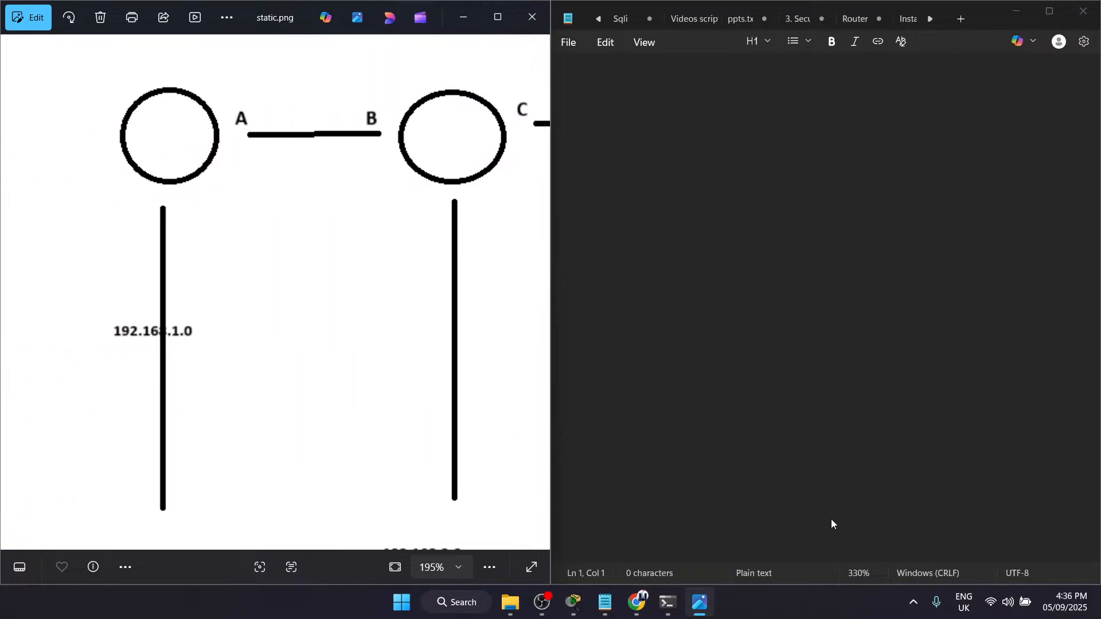
# Step: Examine the interface labels A to F on the links between the routers in the static.png diagram
pyautogui.scroll(-2, 344, 332)
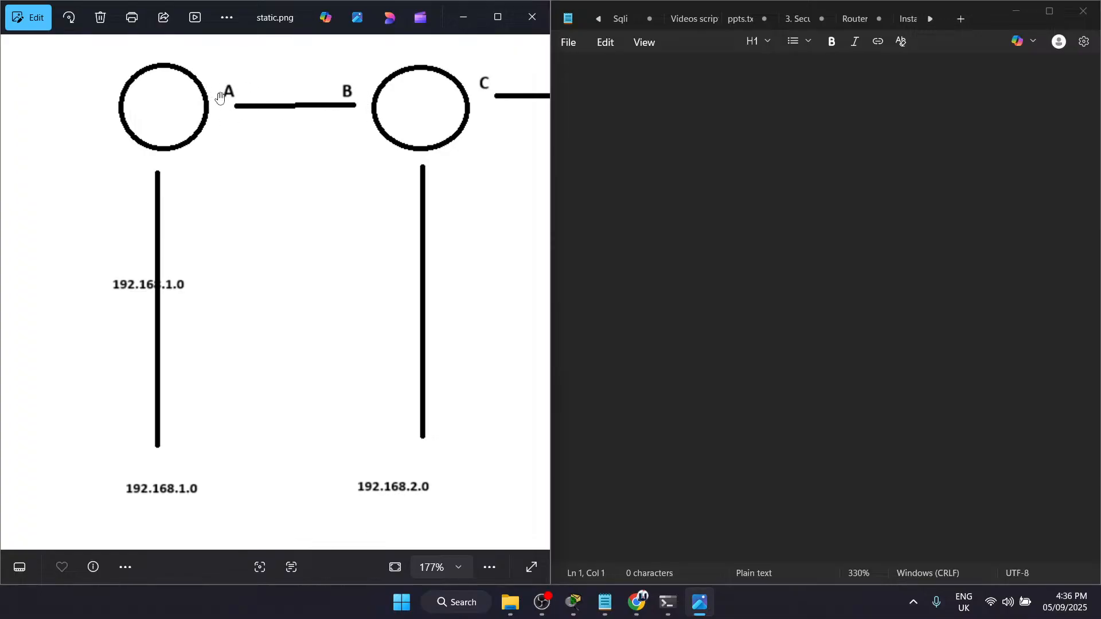
pyautogui.moveTo(369, 105); pyautogui.dragTo(210, 117)
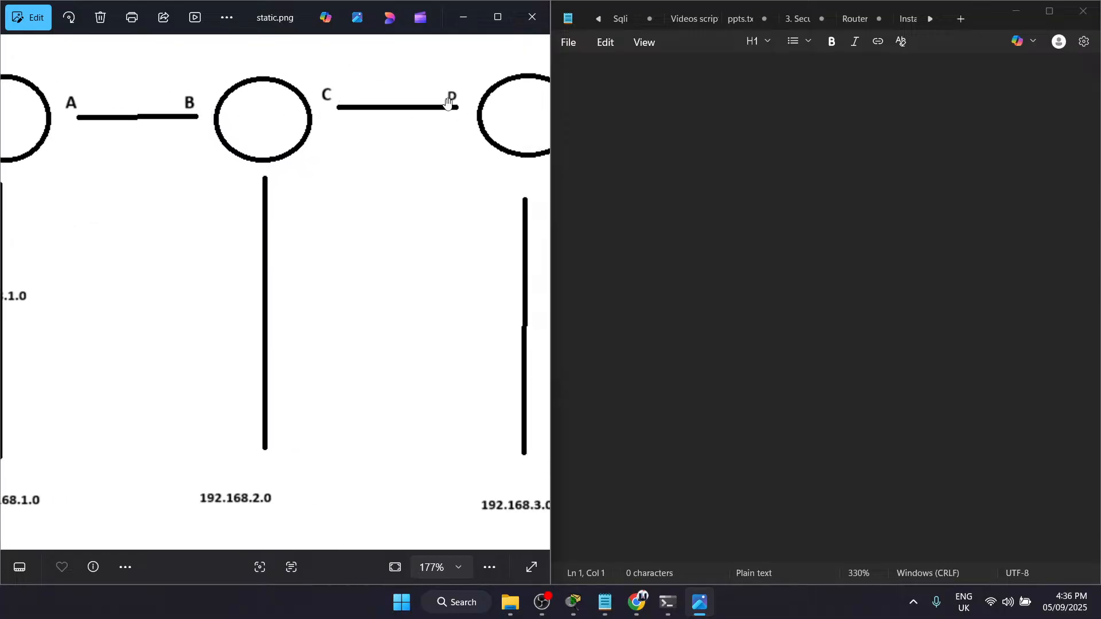
pyautogui.moveTo(435, 103); pyautogui.dragTo(341, 98)
pyautogui.moveTo(457, 136); pyautogui.dragTo(296, 73)
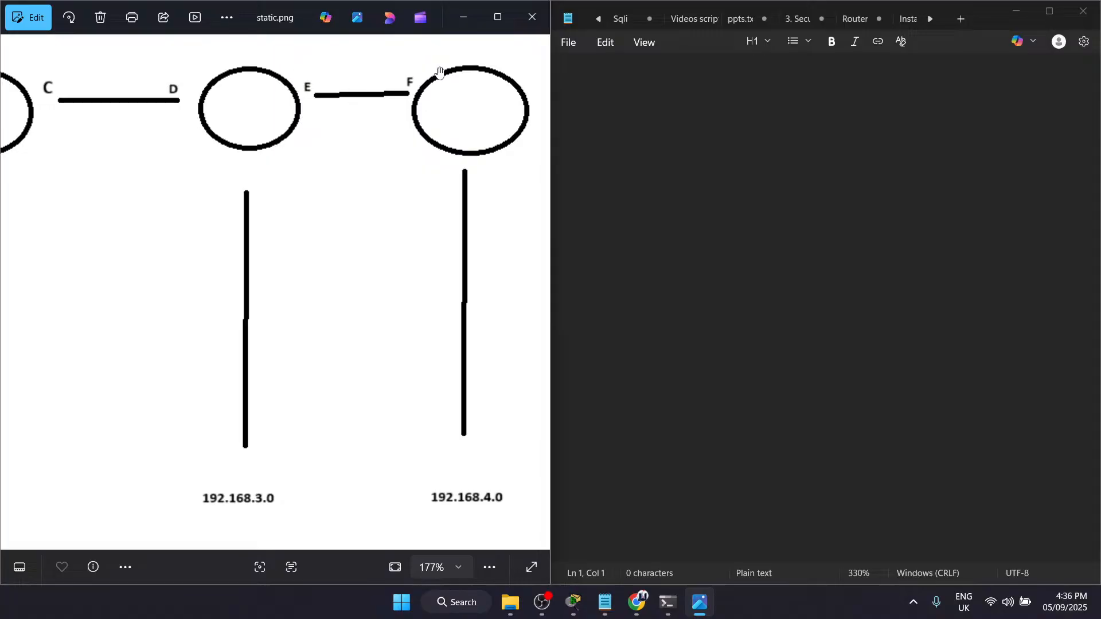
pyautogui.moveTo(339, 204); pyautogui.dragTo(826, 243)
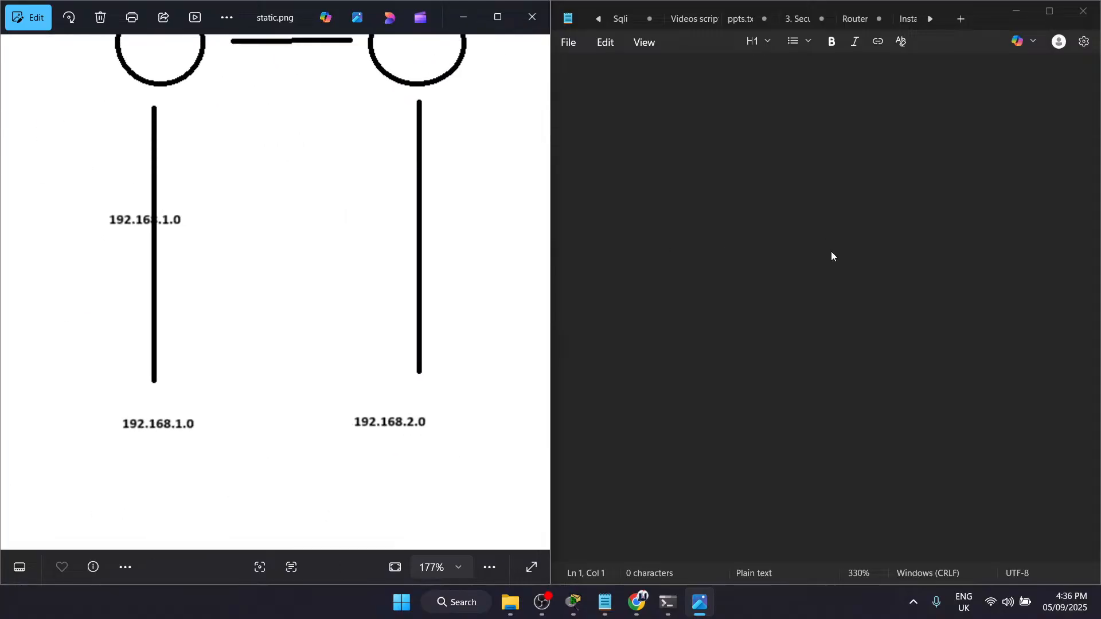
# Step: Bring the first two routers of the diagram into view and write the heading "Router 1:" in the blank note
pyautogui.moveTo(393, 278); pyautogui.dragTo(396, 248)
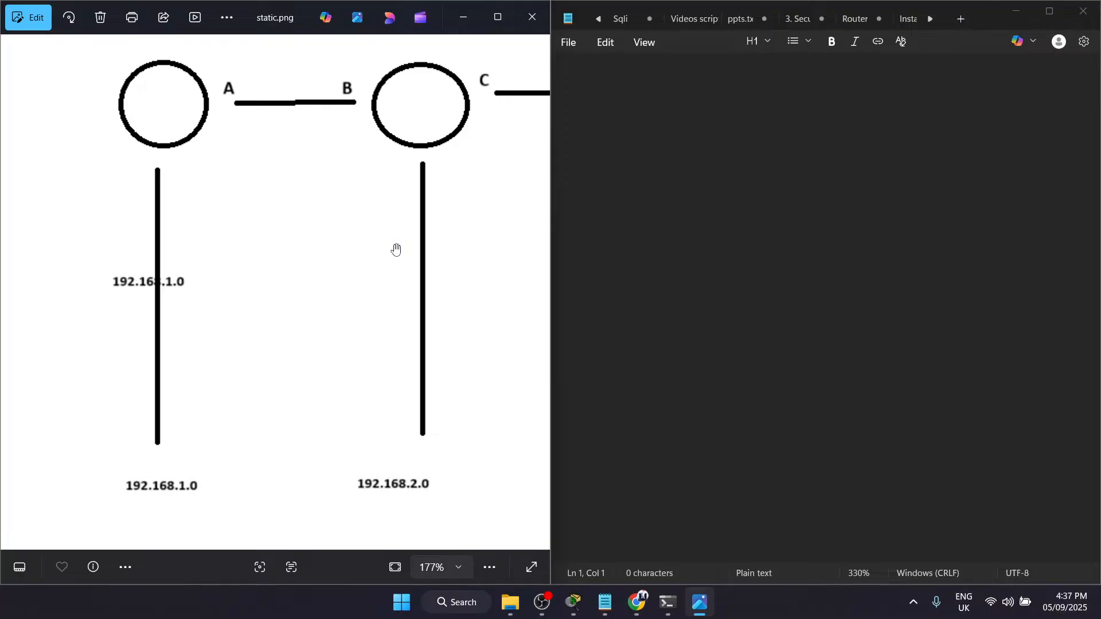
pyautogui.moveTo(364, 209); pyautogui.dragTo(320, 221)
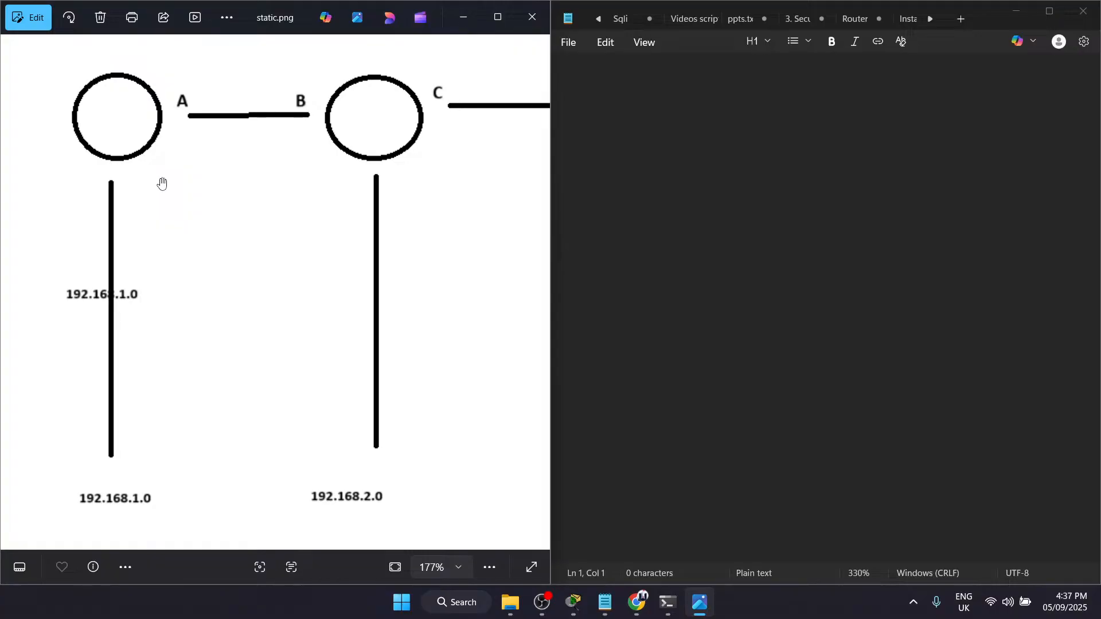
pyautogui.click(599, 93)
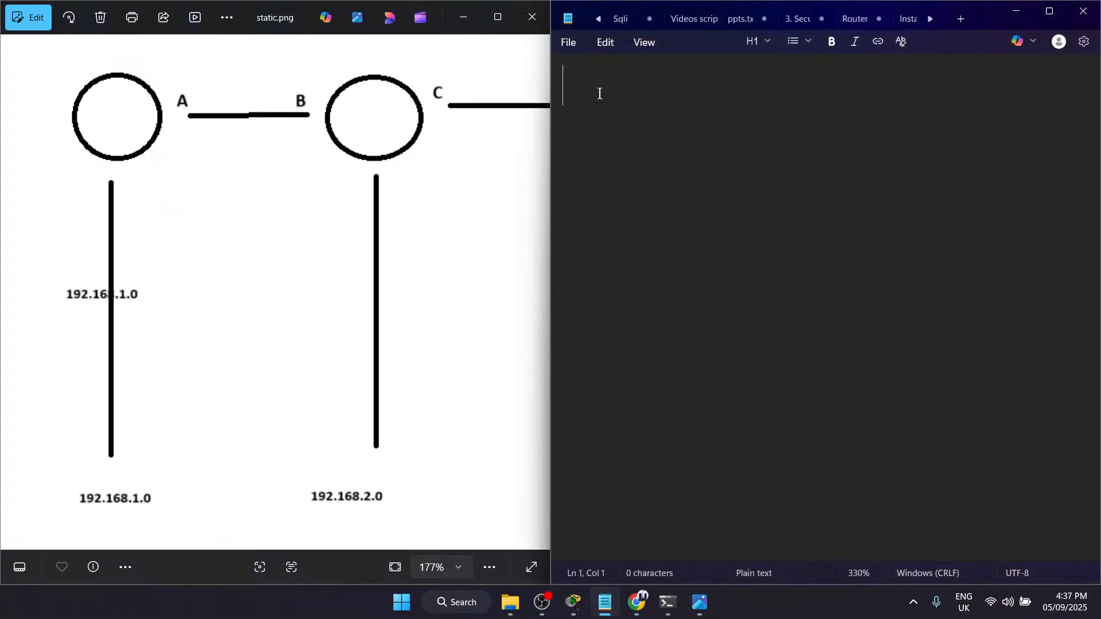
pyautogui.write('Routn')
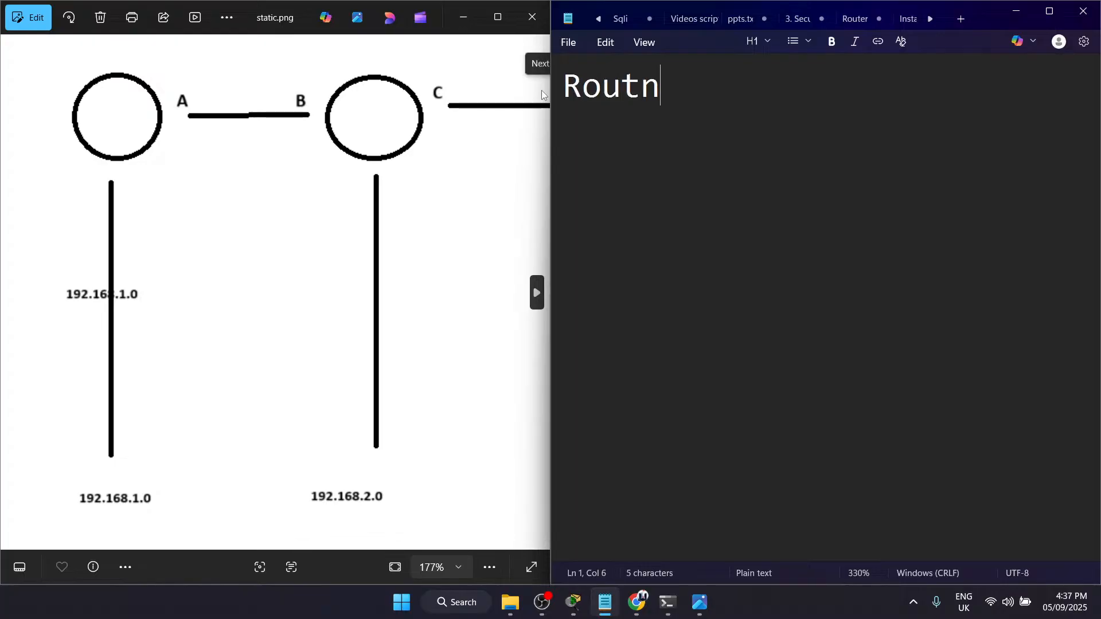
pyautogui.press('BackSpace')
pyautogui.write('er 1')
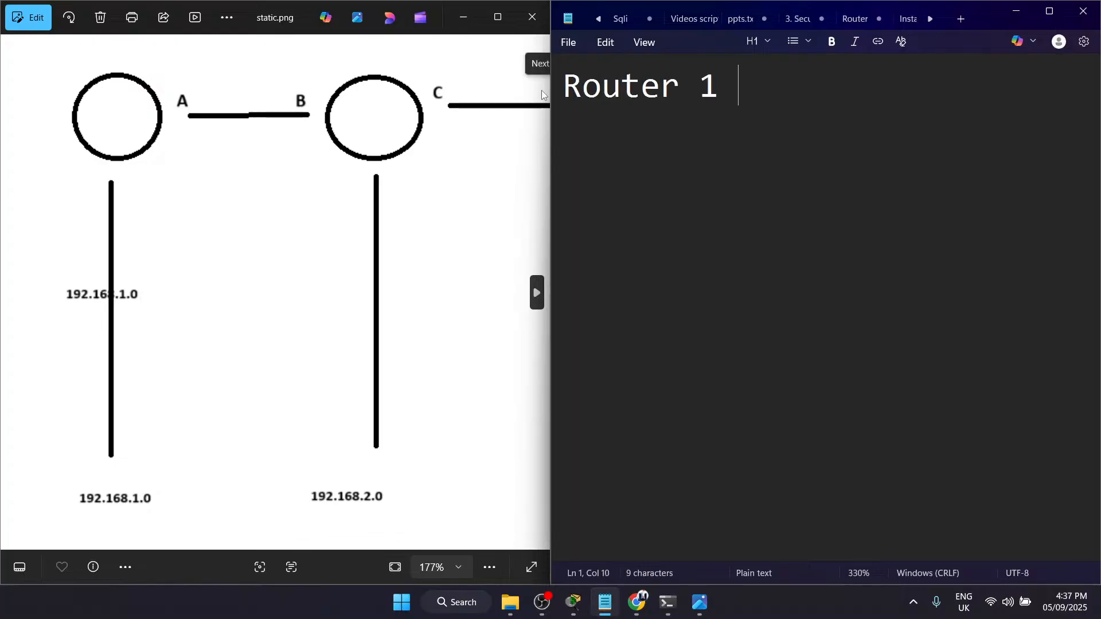
pyautogui.press('BackSpace')
pyautogui.write(':')
pyautogui.press('Return')
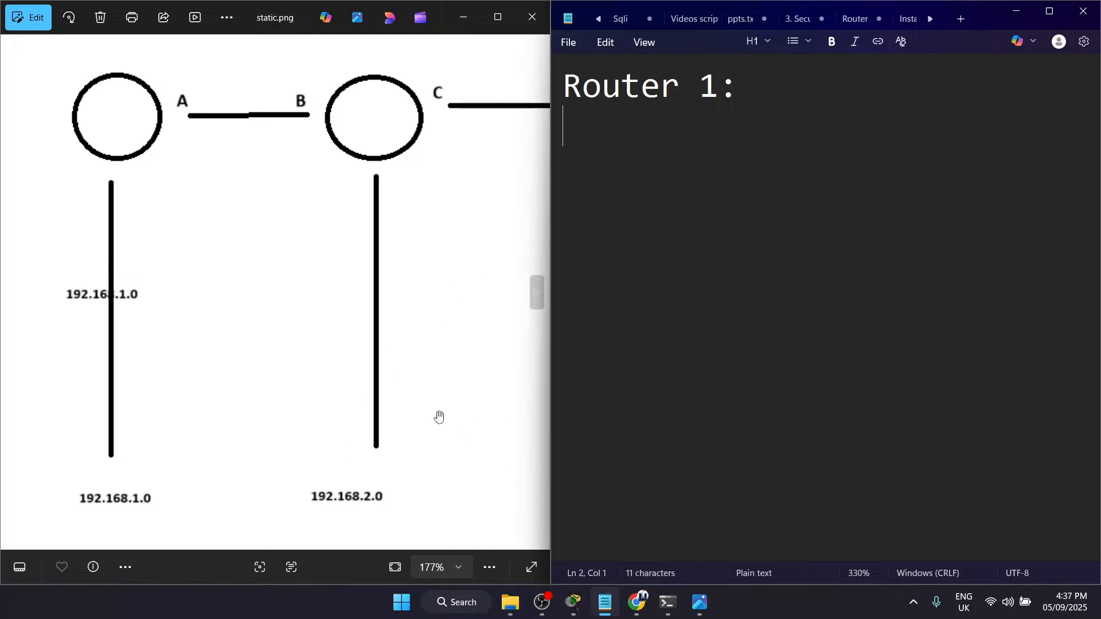
# Step: Examine the full row of four routers and their networks in the static.png diagram
pyautogui.scroll(1, 483, 330)
pyautogui.scroll(-2, 305, 351)
pyautogui.scroll(-1, 305, 351)
pyautogui.moveTo(406, 364); pyautogui.dragTo(334, 344)
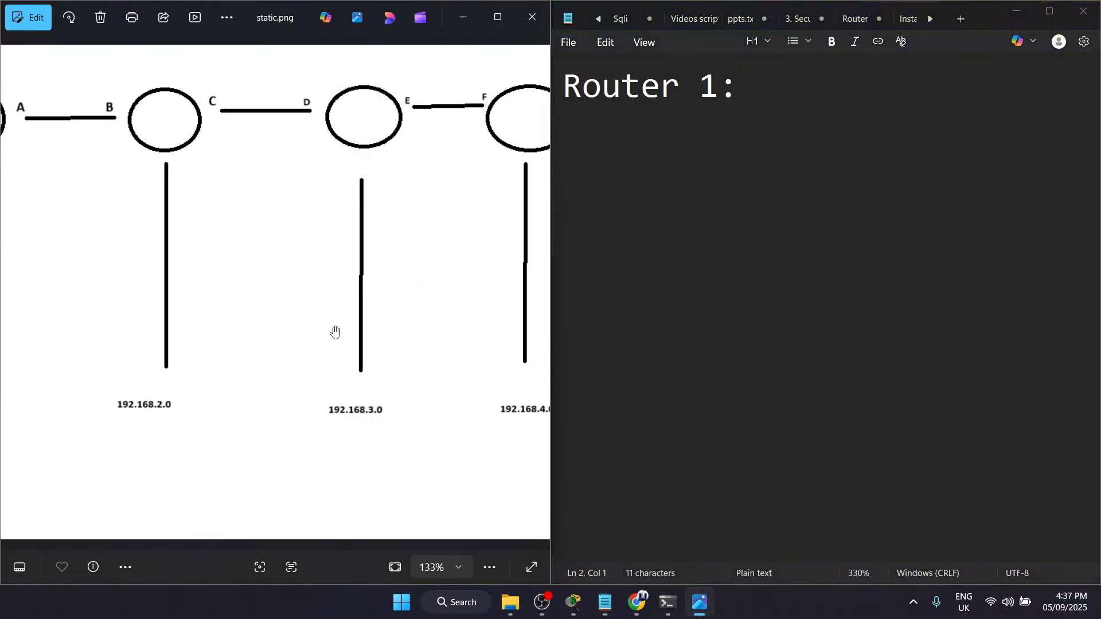
pyautogui.scroll(-1, 339, 412)
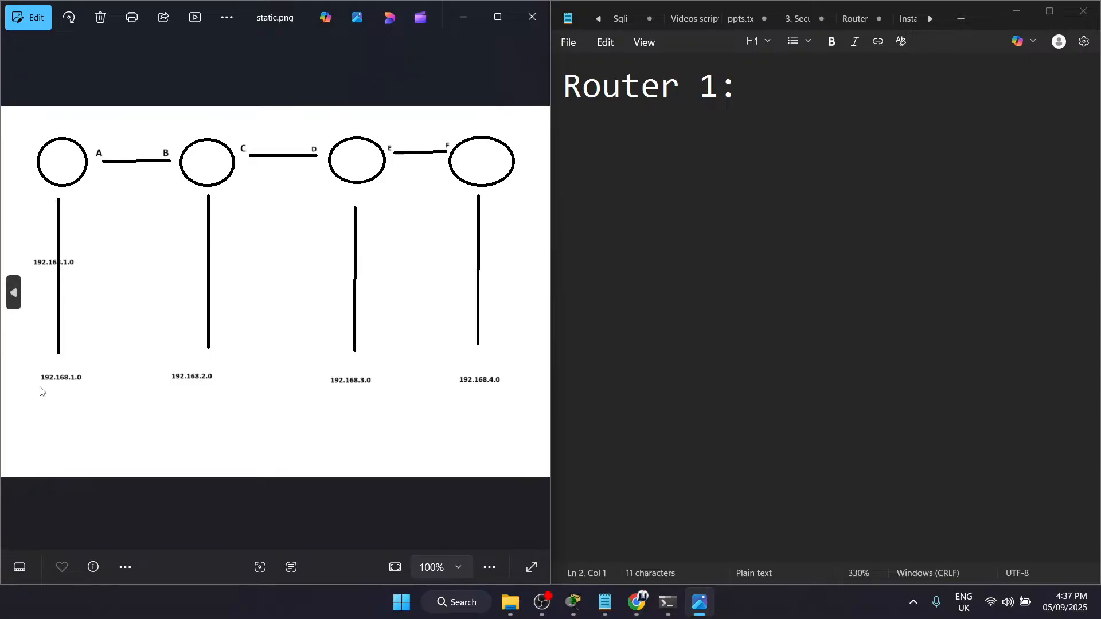
pyautogui.press('Left')
pyautogui.press('Left')
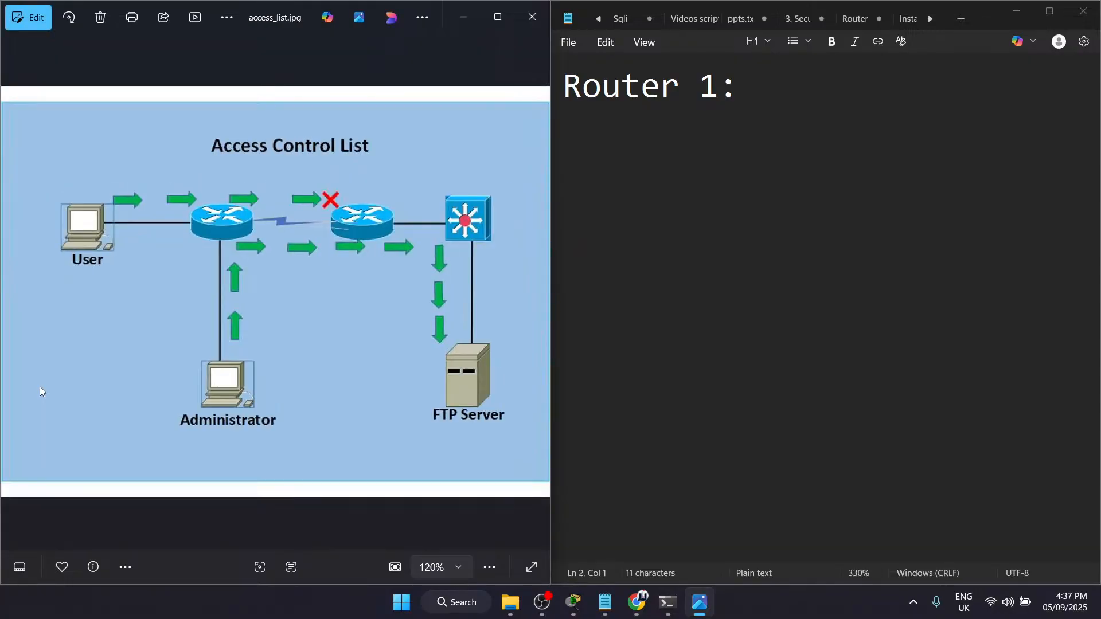
pyautogui.press('Right')
pyautogui.press('Right')
pyautogui.press('Right')
pyautogui.press('Left')
# Step: Examine networks 192.168.2.0, 192.168.3.0 and 192.168.4.0 in static.png as the remote networks of the first router
pyautogui.scroll(5, 104, 338)
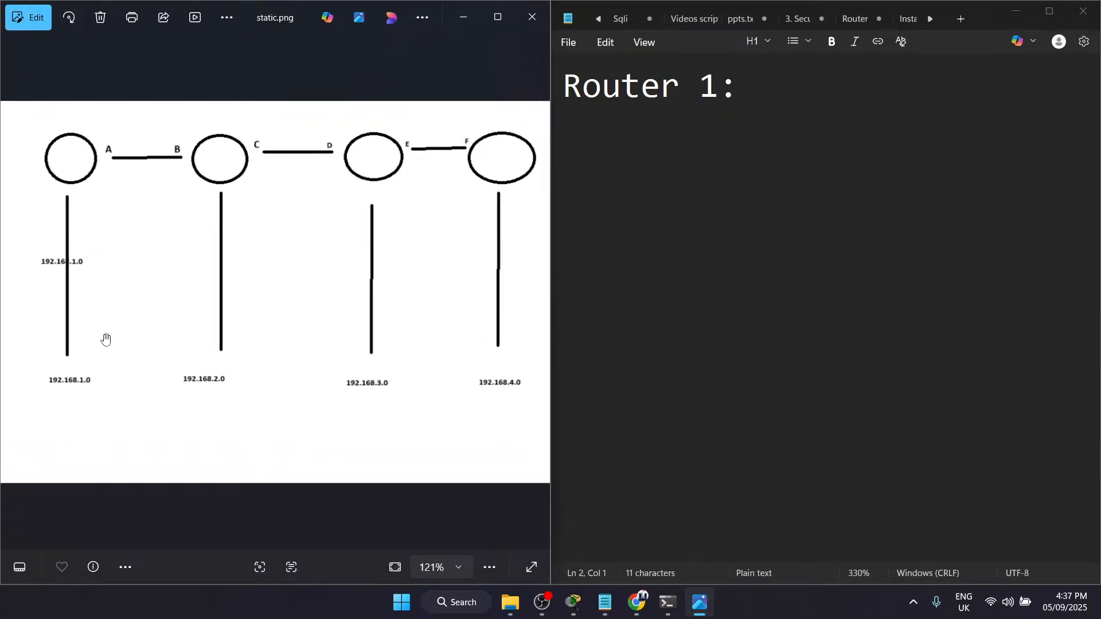
pyautogui.moveTo(71, 349); pyautogui.dragTo(322, 413)
pyautogui.moveTo(319, 481); pyautogui.dragTo(55, 455)
pyautogui.moveTo(281, 470); pyautogui.dragTo(4, 451)
pyautogui.click(488, 465)
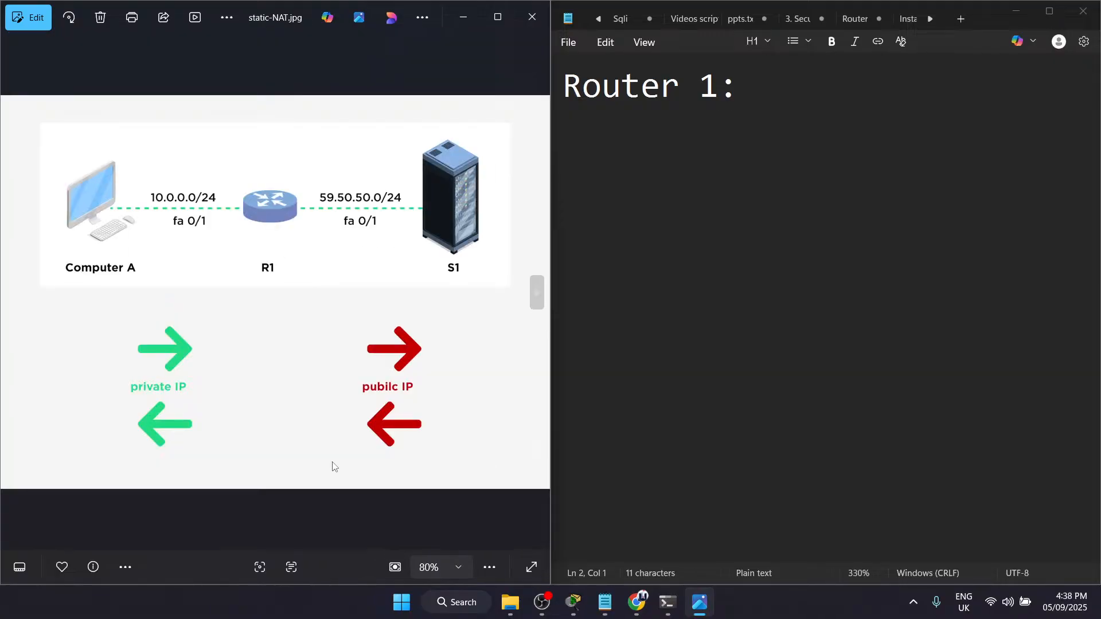
pyautogui.press('Left')
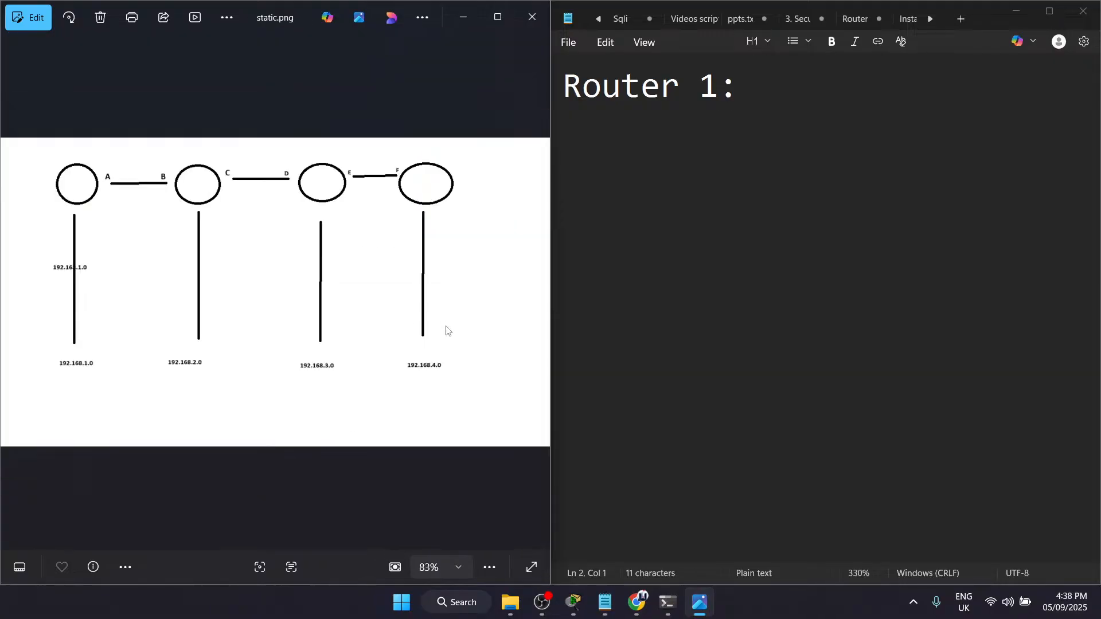
pyautogui.scroll(1, 447, 331)
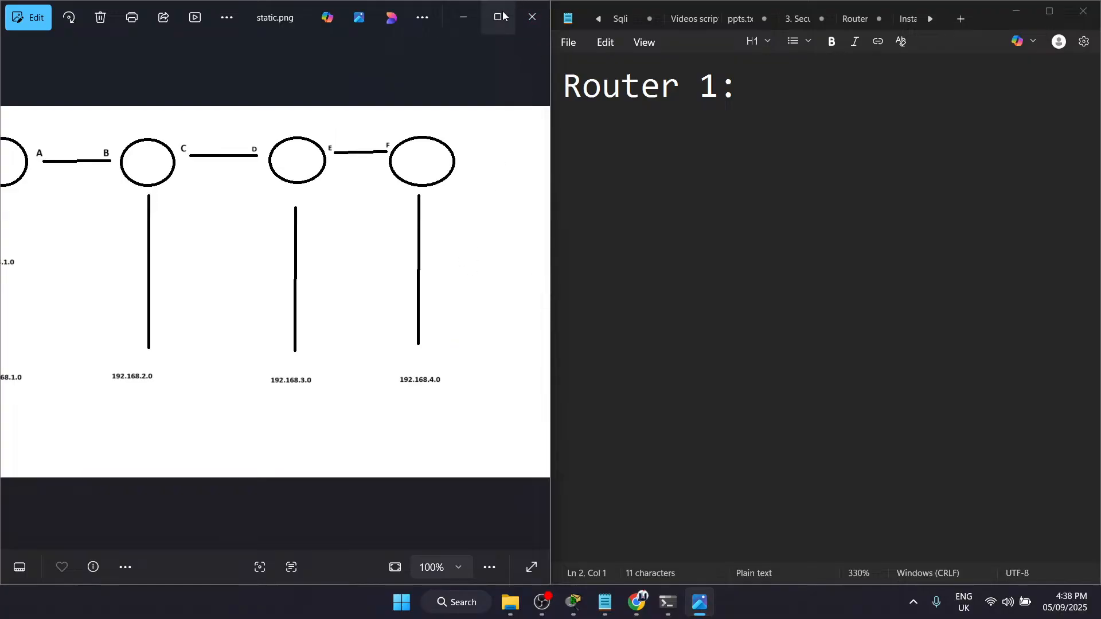
pyautogui.scroll(1, 283, 249)
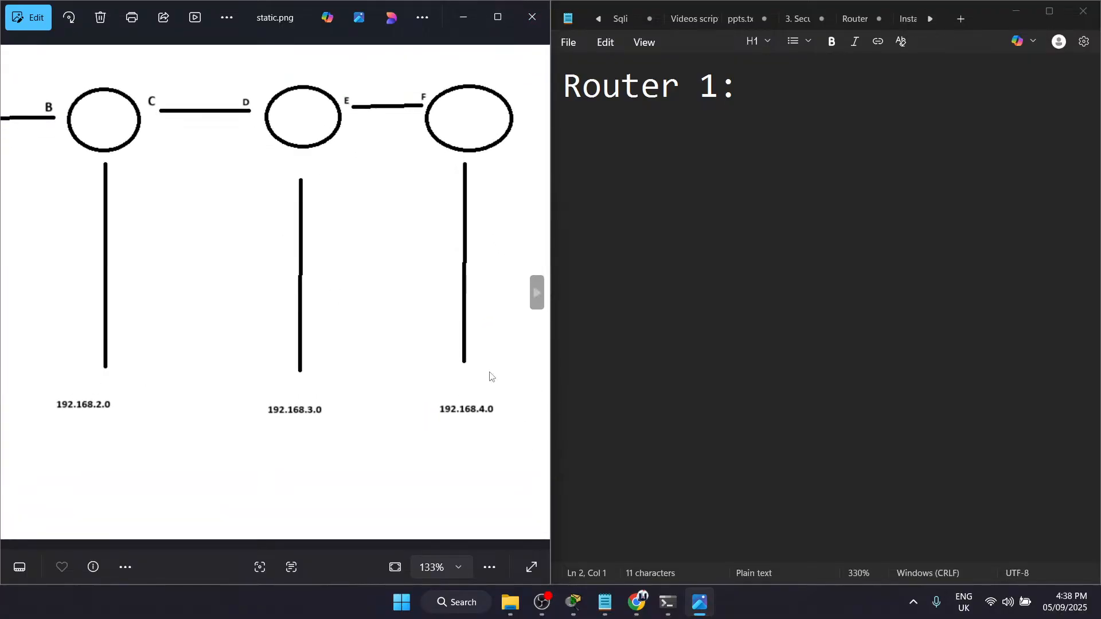
# Step: Add the lines "Net 1:" and "Net 2" beneath the Router 1 heading in the note
pyautogui.click(763, 86)
pyautogui.press('Return')
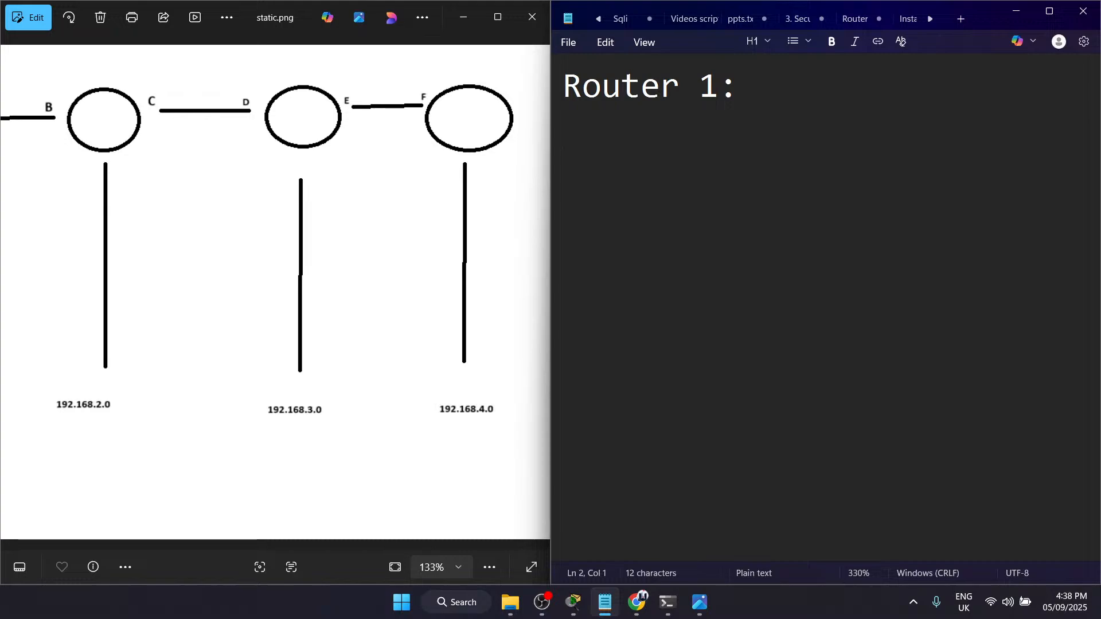
pyautogui.write('Nert')
pyautogui.press('BackSpace')
pyautogui.press('BackSpace')
pyautogui.write('t 1:')
pyautogui.press('Return')
pyautogui.write('Netw')
pyautogui.press('BackSpace')
pyautogui.write('2')
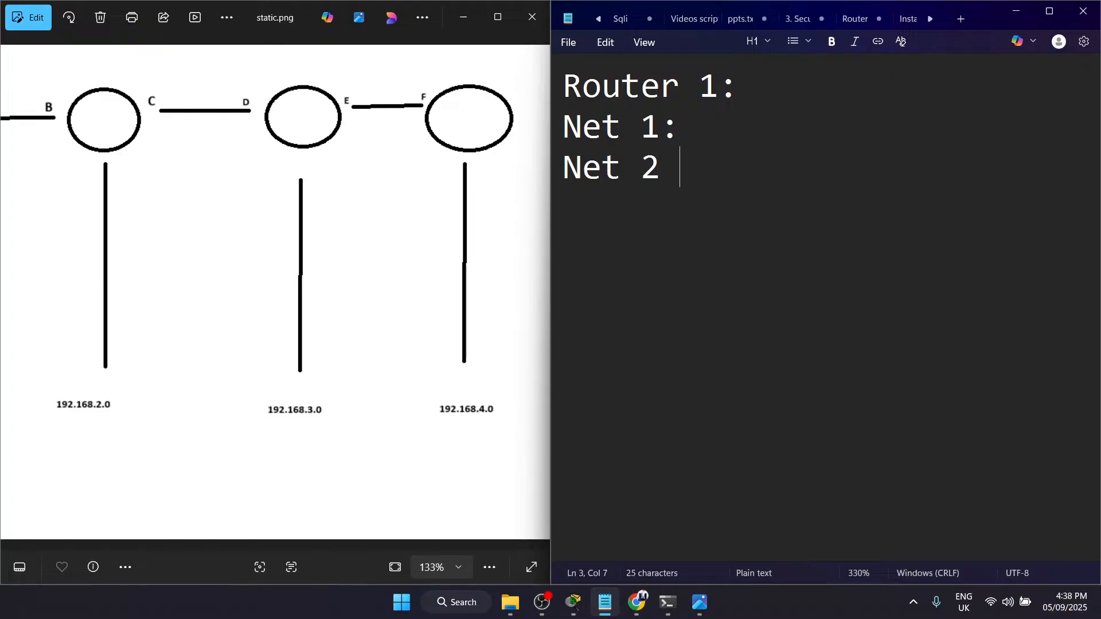
# Step: Insert a "Next Hop -" line beneath Net 1, complete "Net 2:" with its colon and add a "Net 3:" line
pyautogui.press('BackSpace')
pyautogui.press('Return')
pyautogui.write('Next Hop')
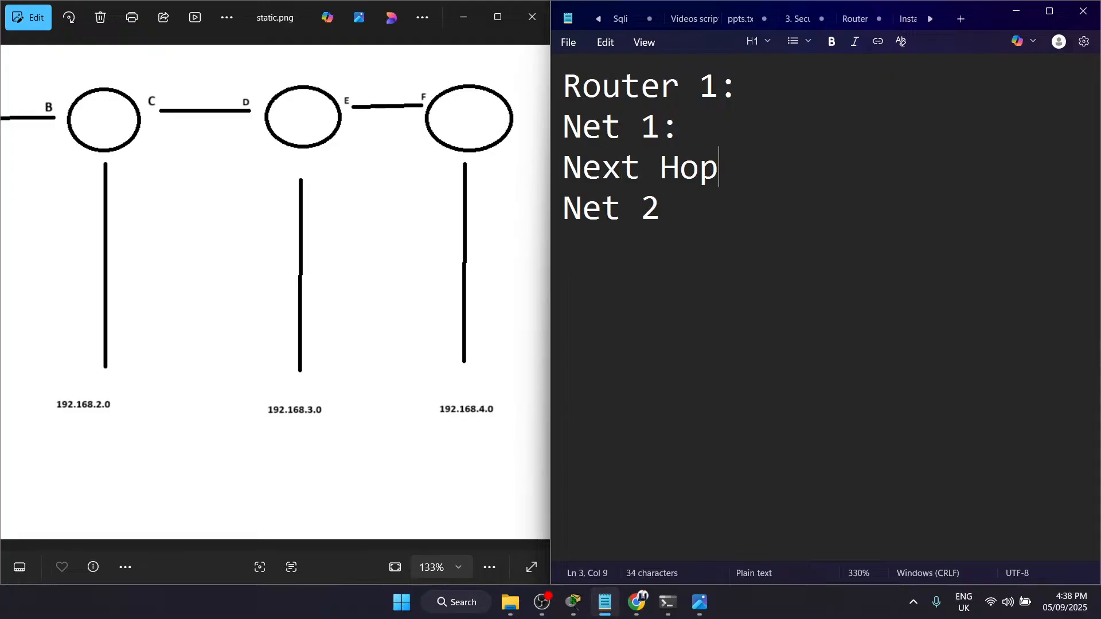
pyautogui.write(' - Net 2: Net 3:')
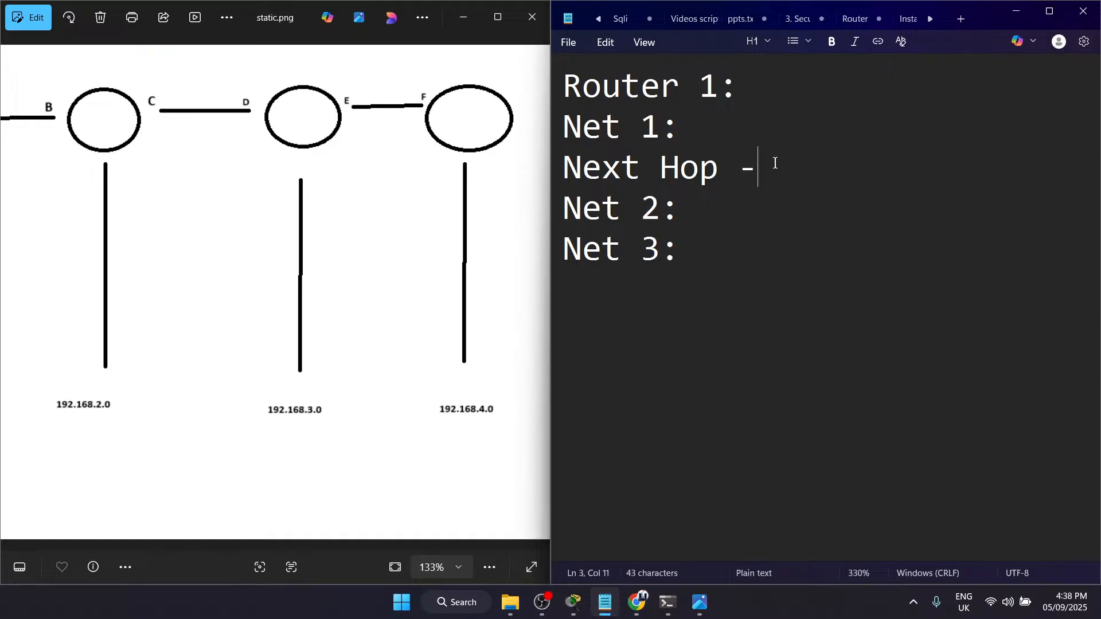
# Step: Copy the "Next Hop -" line beneath both Net 2 and Net 3
pyautogui.moveTo(774, 162); pyautogui.dragTo(564, 169)
pyautogui.hotkey('ctrl', 'c')
pyautogui.click(759, 216)
pyautogui.press('Return')
pyautogui.hotkey('ctrl', 'v')
pyautogui.press('Return')
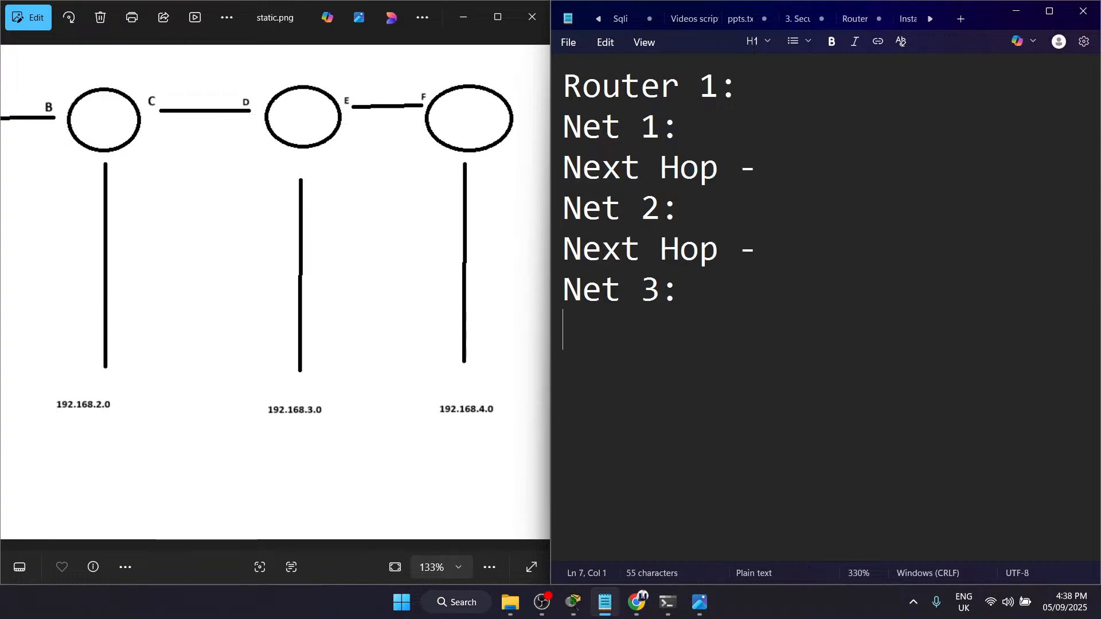
pyautogui.hotkey('ctrl', 'v')
# Step: Duplicate the whole Router 1 block below a blank line and rename the copy's heading to "Router 2:"
pyautogui.moveTo(774, 321); pyautogui.dragTo(548, 103)
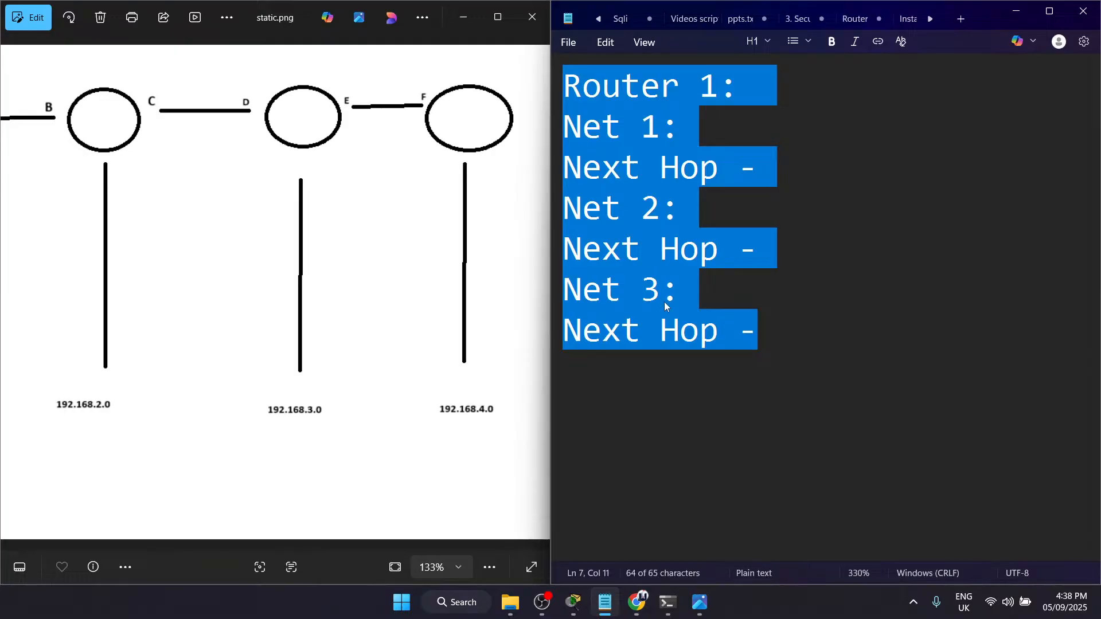
pyautogui.hotkey('ctrl', 'c')
pyautogui.click(819, 340)
pyautogui.press('Return')
pyautogui.press('Return')
pyautogui.hotkey('ctrl', 'v')
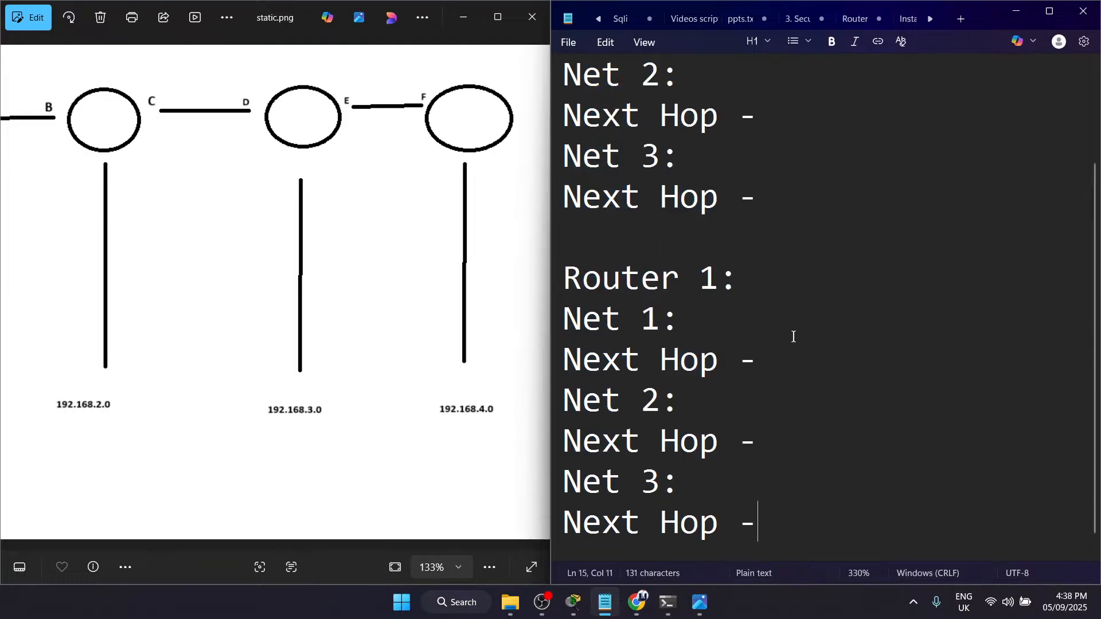
pyautogui.click(711, 275)
pyautogui.press('BackSpace')
pyautogui.write('2')
# Step: Paste another copy of the router block beneath Router 2 and rename its heading to "Router 3:"
pyautogui.scroll(-1, 715, 308)
pyautogui.click(782, 519)
pyautogui.press('Return')
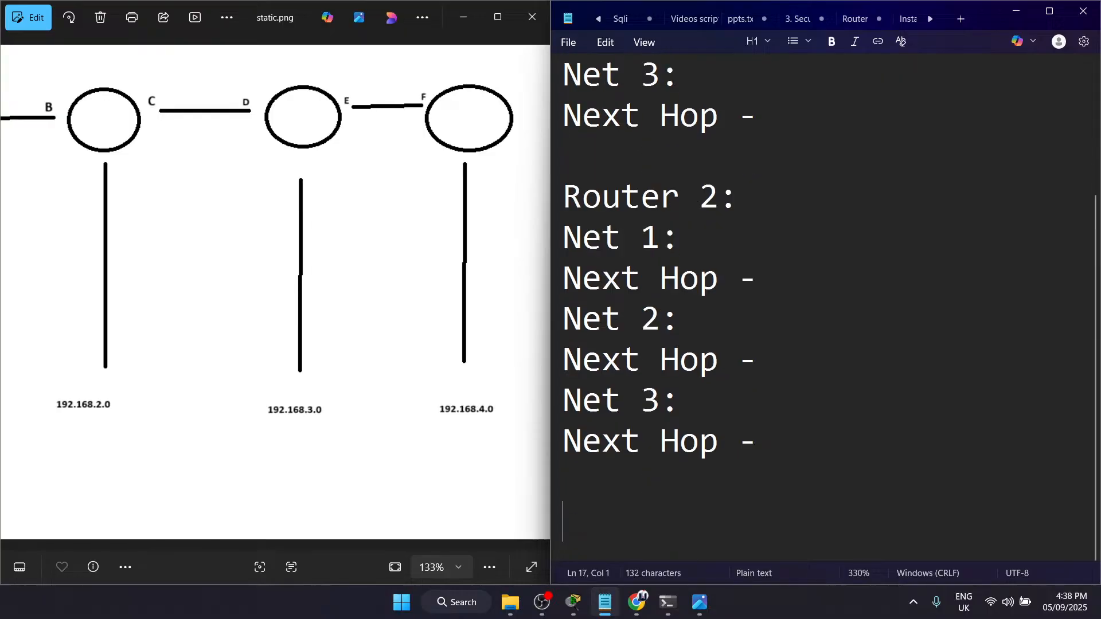
pyautogui.hotkey('ctrl', 'v')
pyautogui.click(728, 285)
pyautogui.press('BackSpace')
pyautogui.write('3')
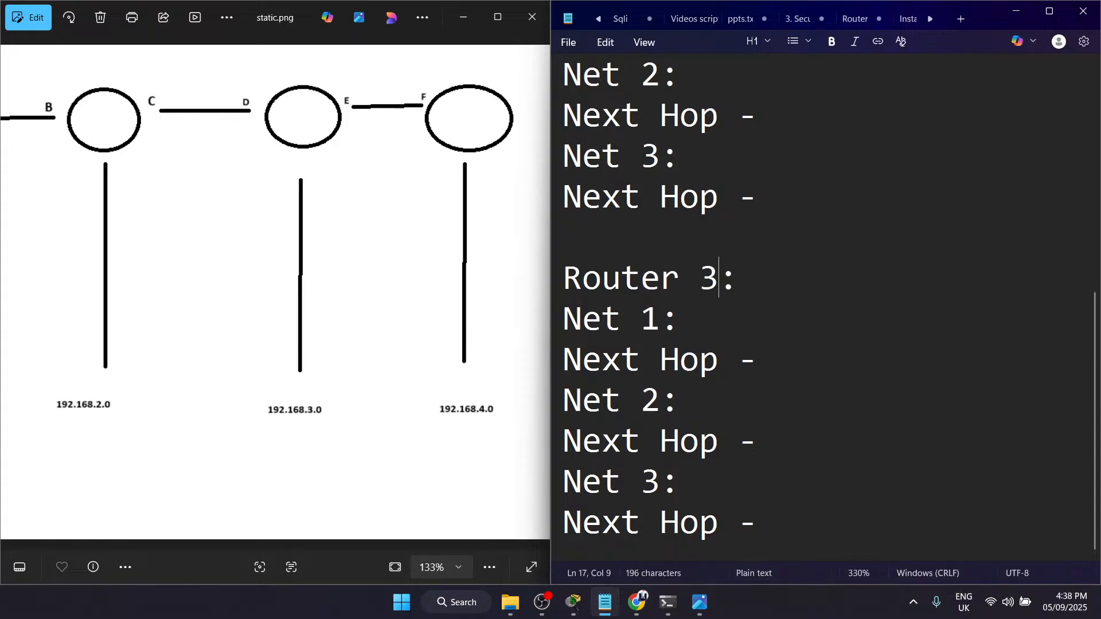
# Step: Paste a further router block beneath Router 3, separate it with blank lines and rename its heading to "Router 4:"
pyautogui.click(811, 534)
pyautogui.press('Return')
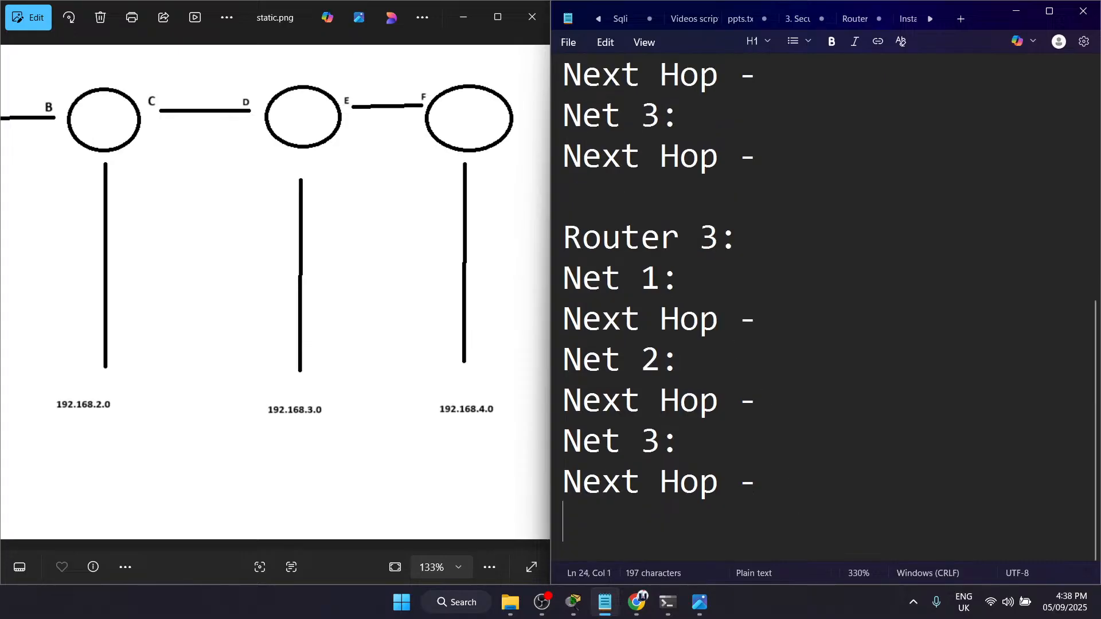
pyautogui.hotkey('ctrl', 'v')
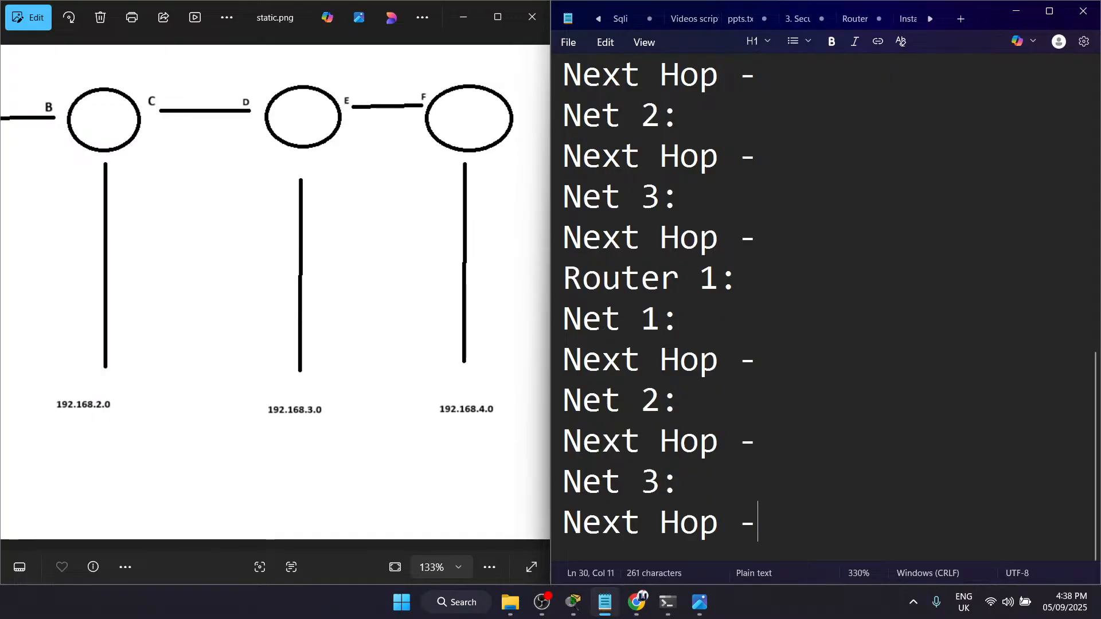
pyautogui.click(779, 241)
pyautogui.press('Return')
pyautogui.press('Return')
pyautogui.press('BackSpace')
pyautogui.write('4')
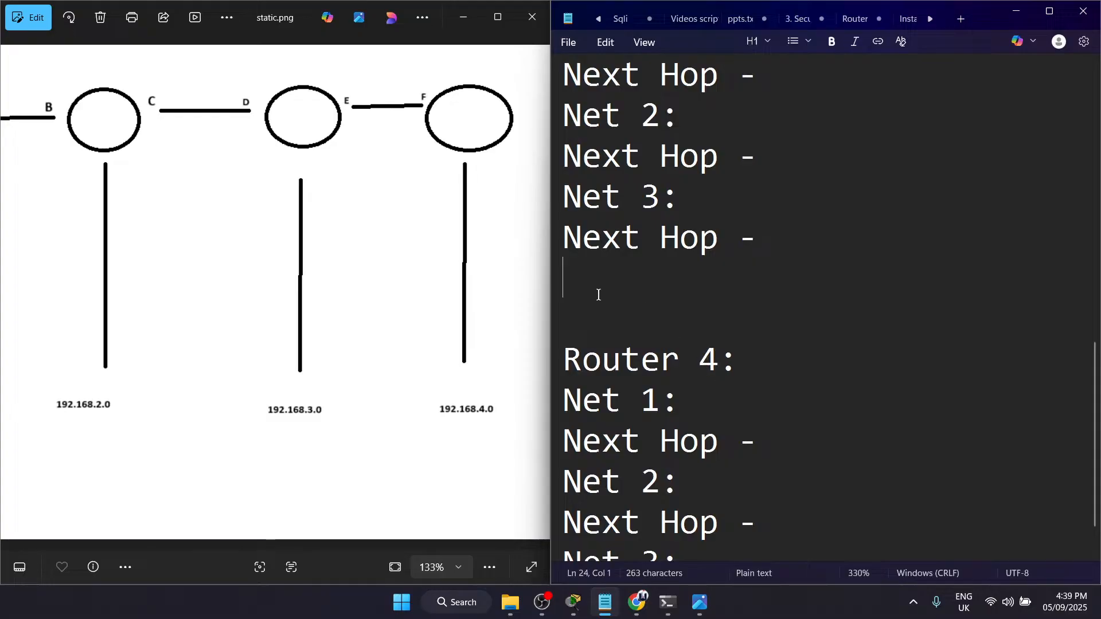
pyautogui.write('-------------------------')
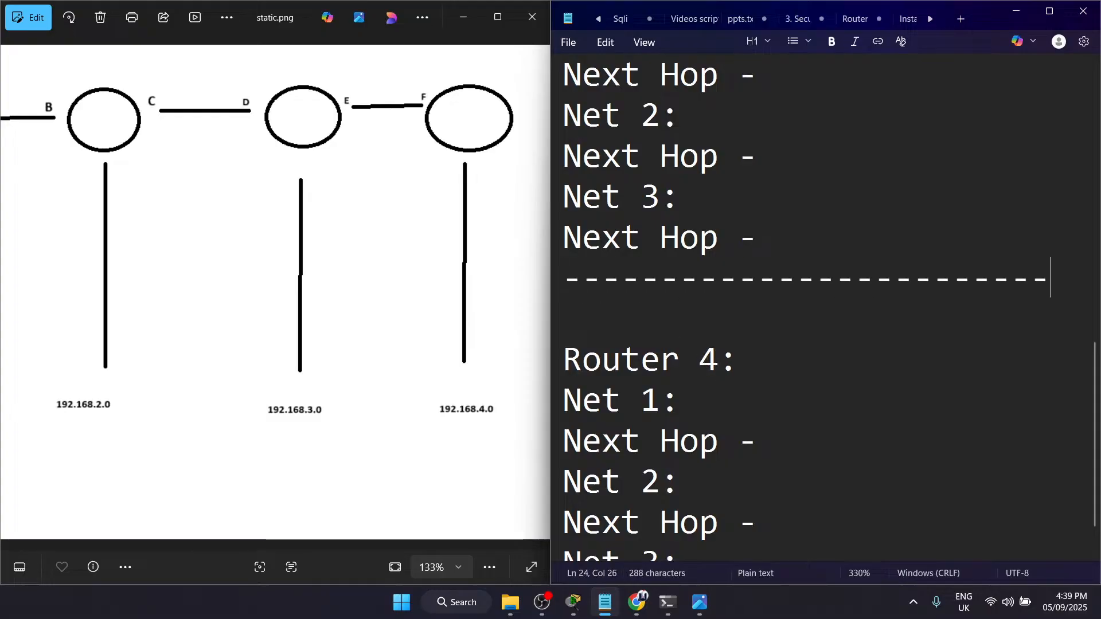
# Step: Insert a dashed separator line after each of the Router 3, Router 2 and Router 1 blocks
pyautogui.scroll(4, 826, 310)
pyautogui.scroll(1, 619, 401)
pyautogui.moveTo(619, 401); pyautogui.dragTo(613, 444)
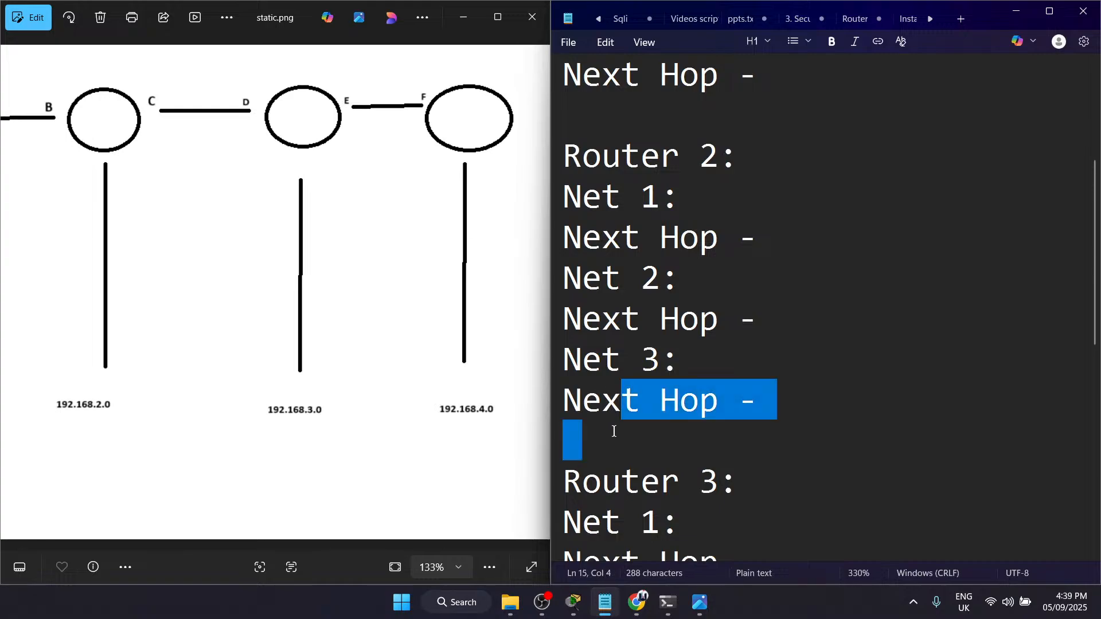
pyautogui.click(613, 444)
pyautogui.write('-------------------')
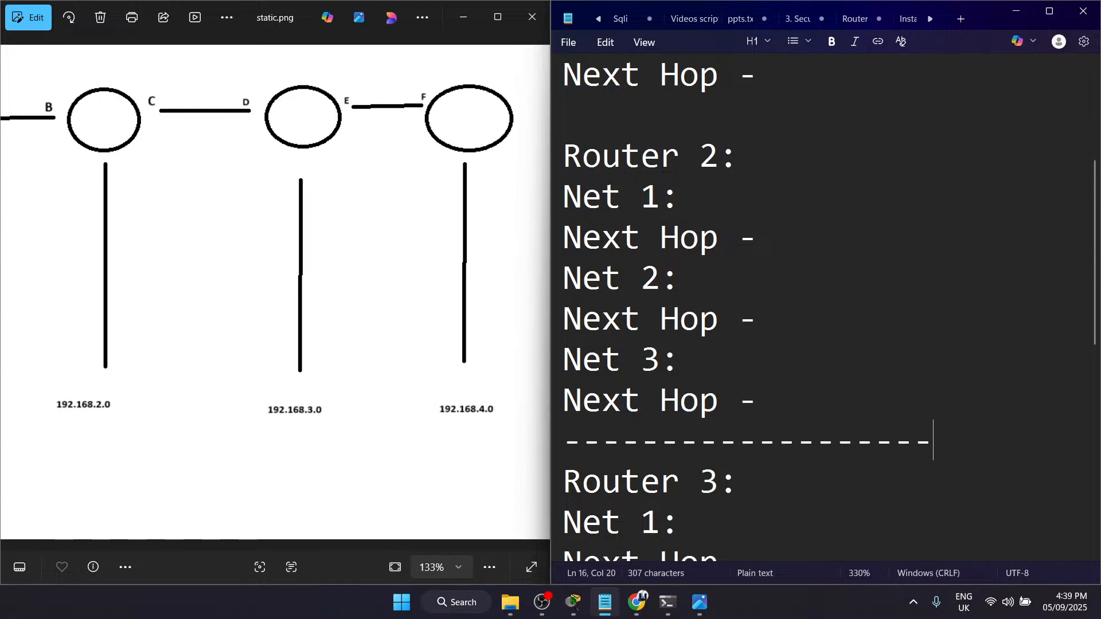
pyautogui.press('Return')
pyautogui.scroll(2, 589, 368)
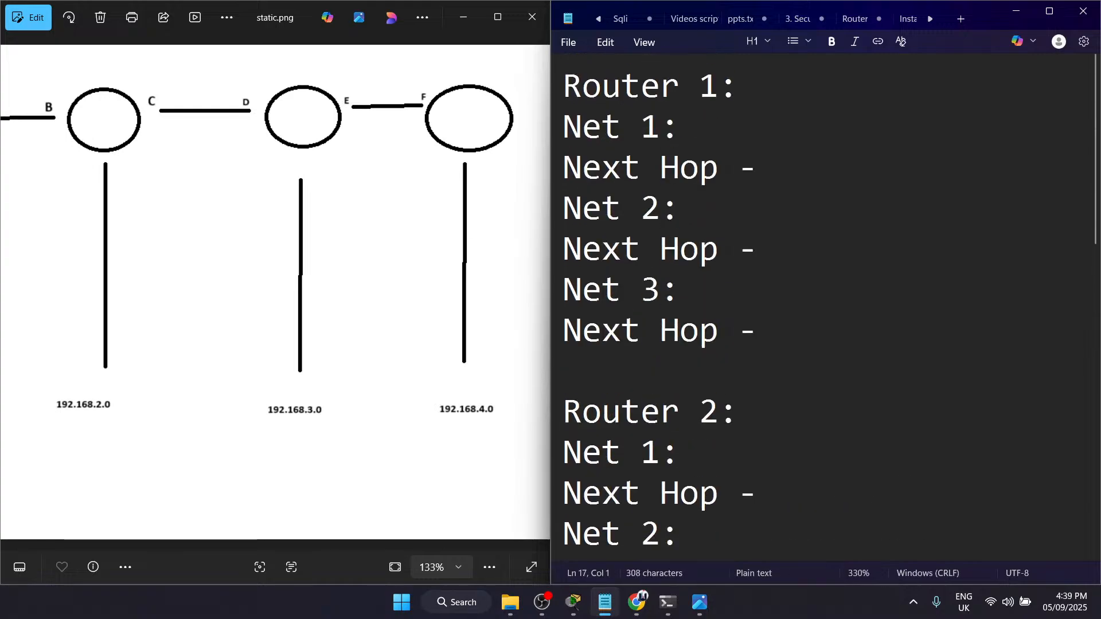
pyautogui.click(589, 368)
pyautogui.write('-------------------')
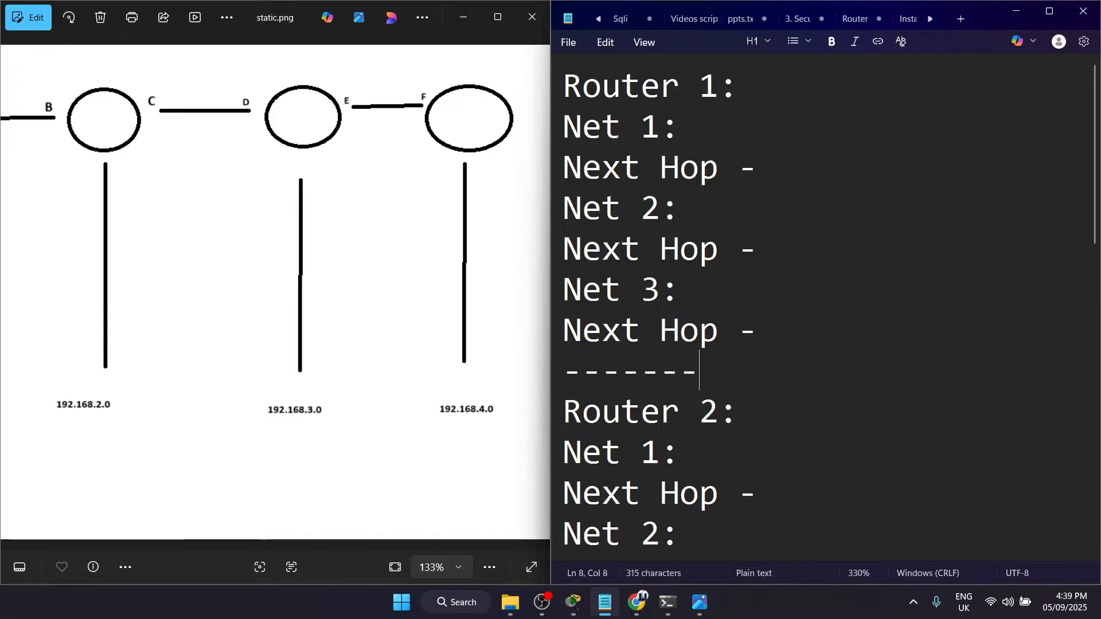
pyautogui.press('Return')
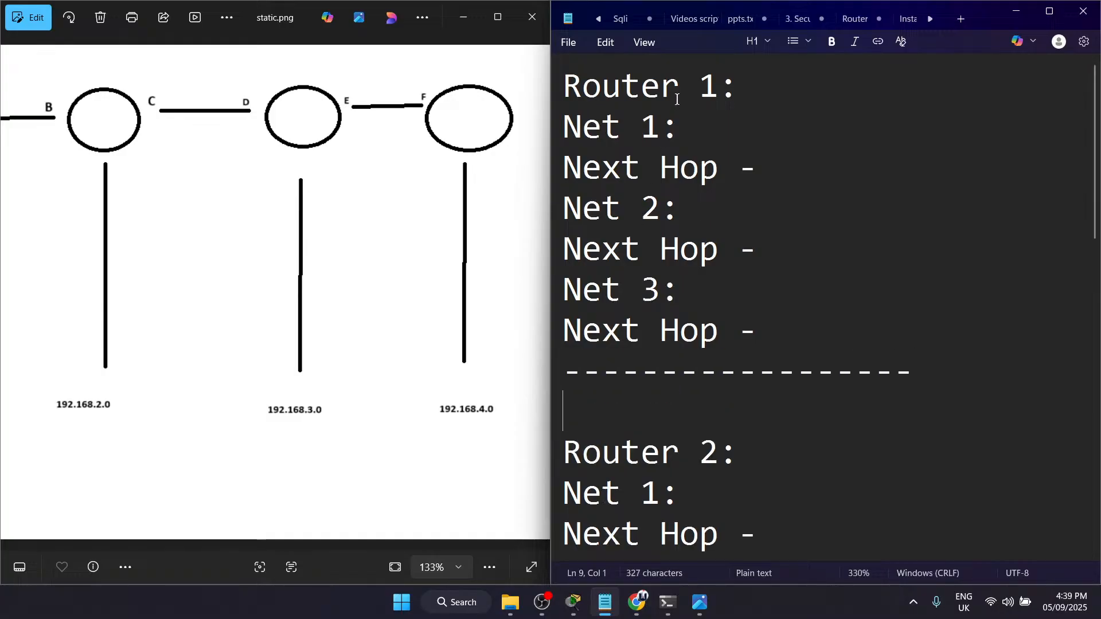
# Step: Compare the Router 1 block of the note with the networks beyond the first router in the diagram
pyautogui.click(568, 83)
pyautogui.moveTo(190, 238); pyautogui.dragTo(440, 270)
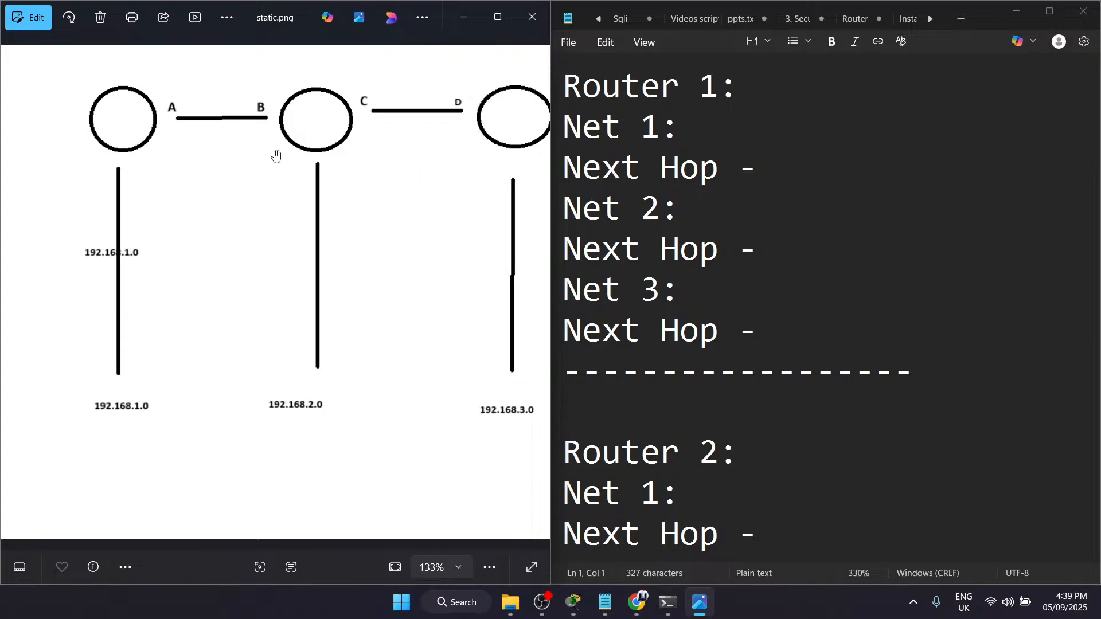
pyautogui.click(770, 78)
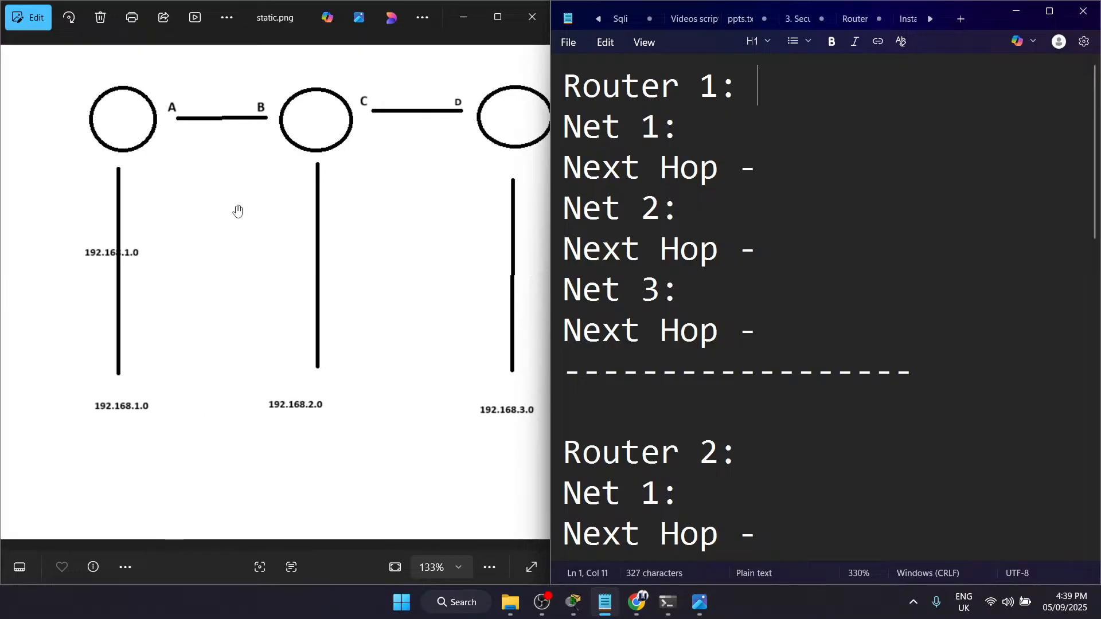
pyautogui.click(428, 200)
pyautogui.moveTo(428, 199); pyautogui.dragTo(253, 207)
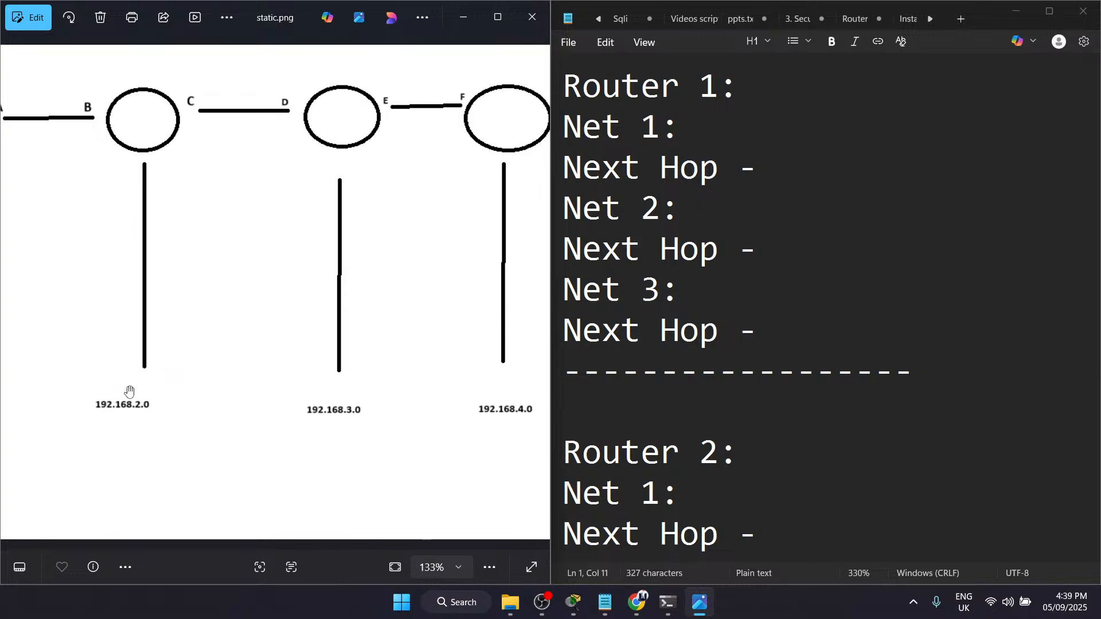
# Step: Enter 192.168.2.0 as Net 1 in the Router 1 block of the note, spaced after the colon
pyautogui.moveTo(255, 329); pyautogui.dragTo(415, 364)
pyautogui.click(702, 128)
pyautogui.write('192.168.2.0')
pyautogui.click(679, 128)
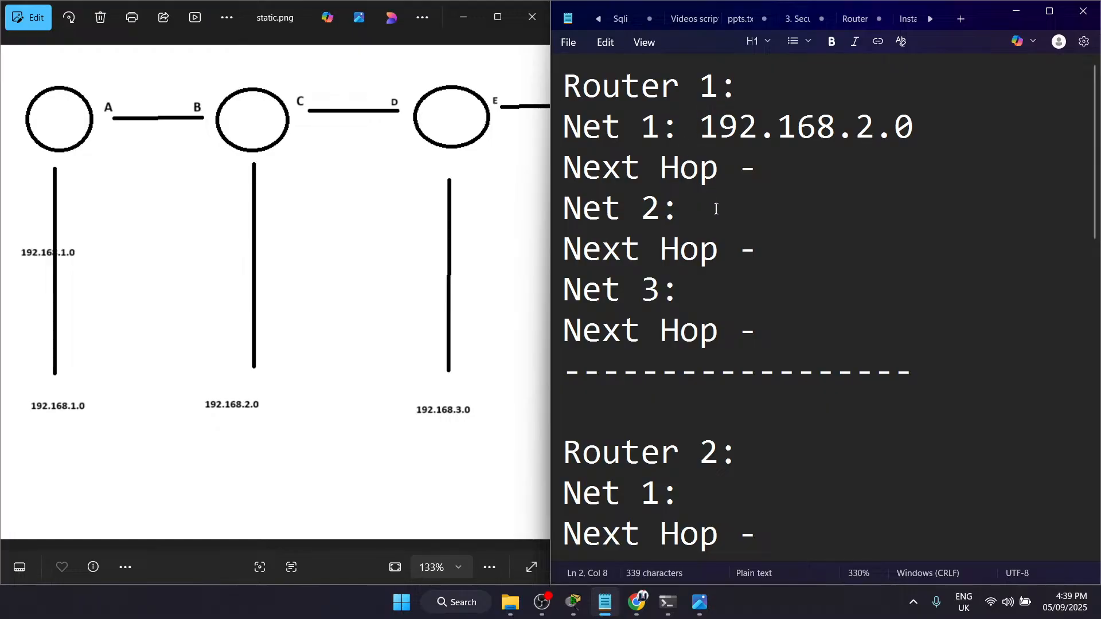
# Step: Enter 192.168.3.0 as Net 2 and 192.168.4.0 as Net 3 in the Router 1 block
pyautogui.write('192.16')
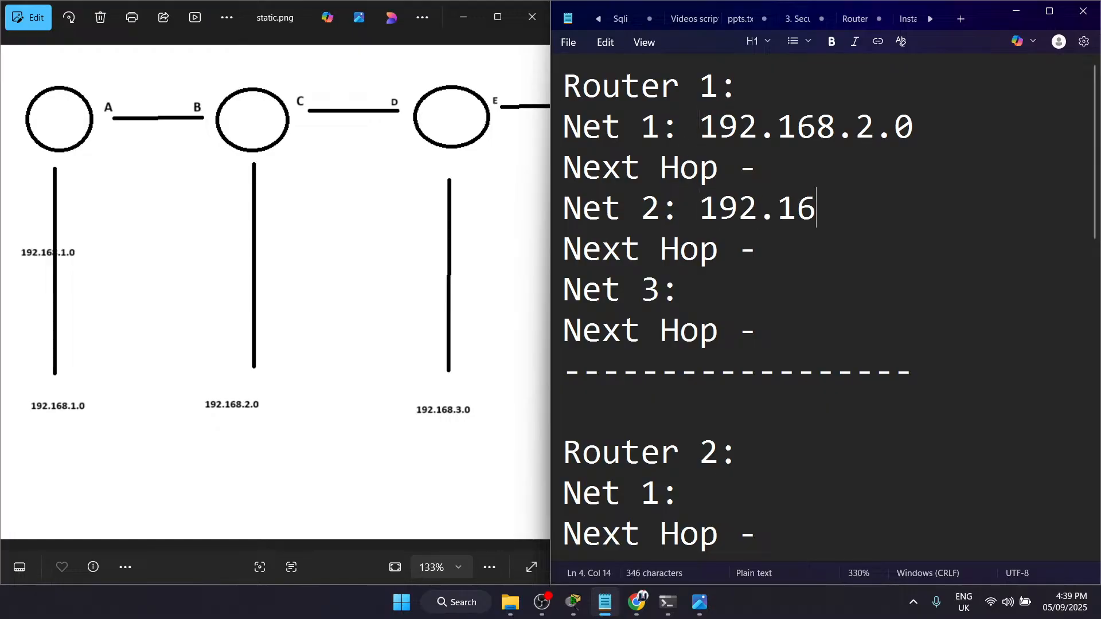
pyautogui.write('8.3.0')
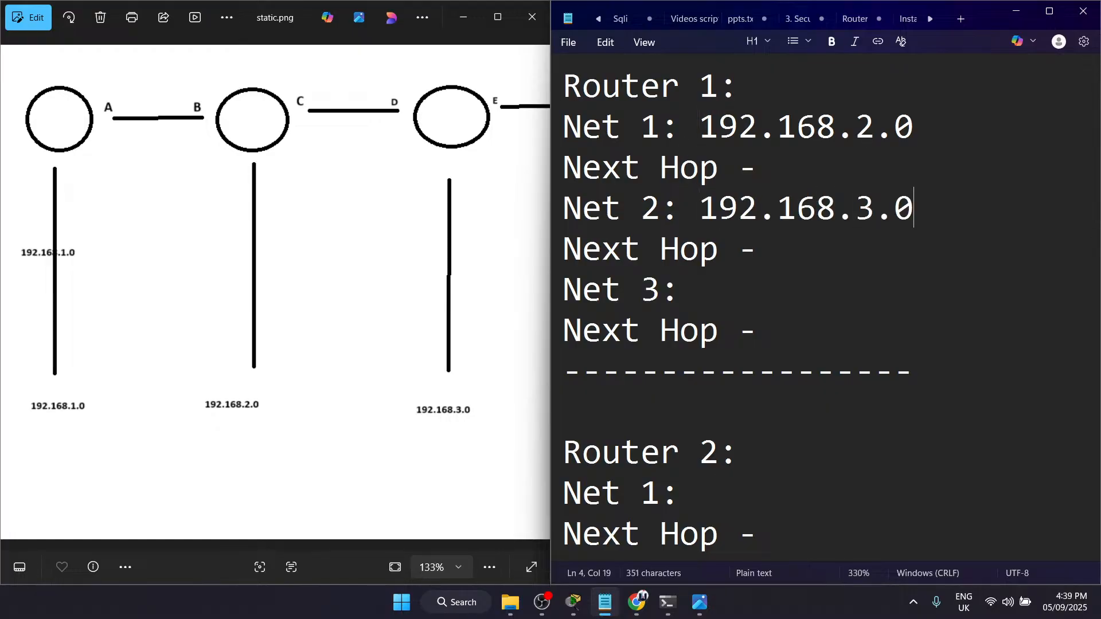
pyautogui.write('1')
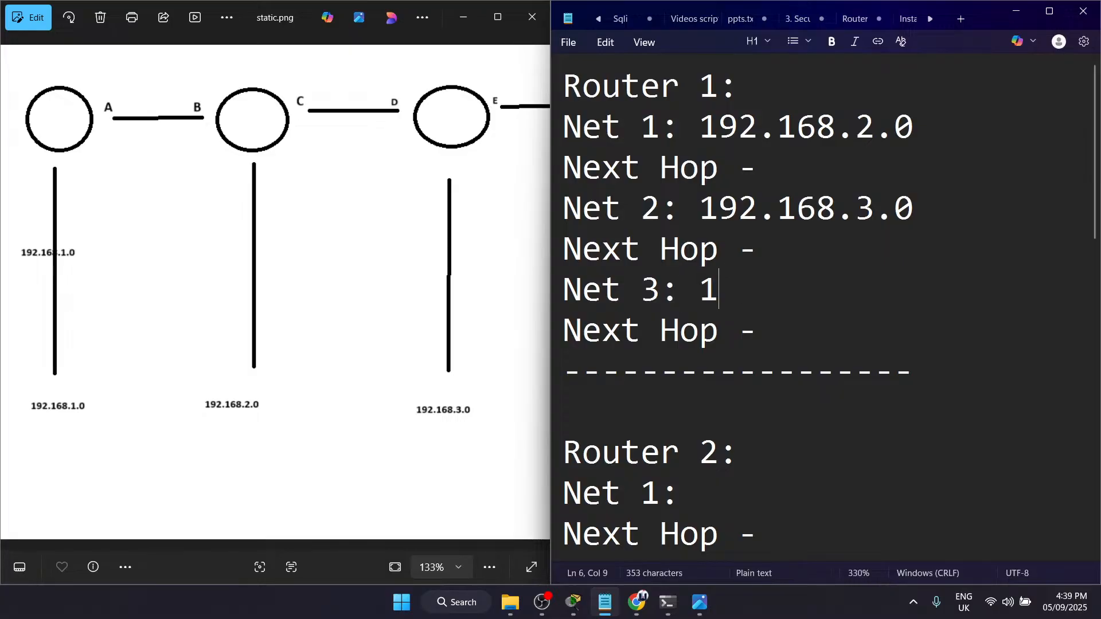
pyautogui.write('92.168.4.0')
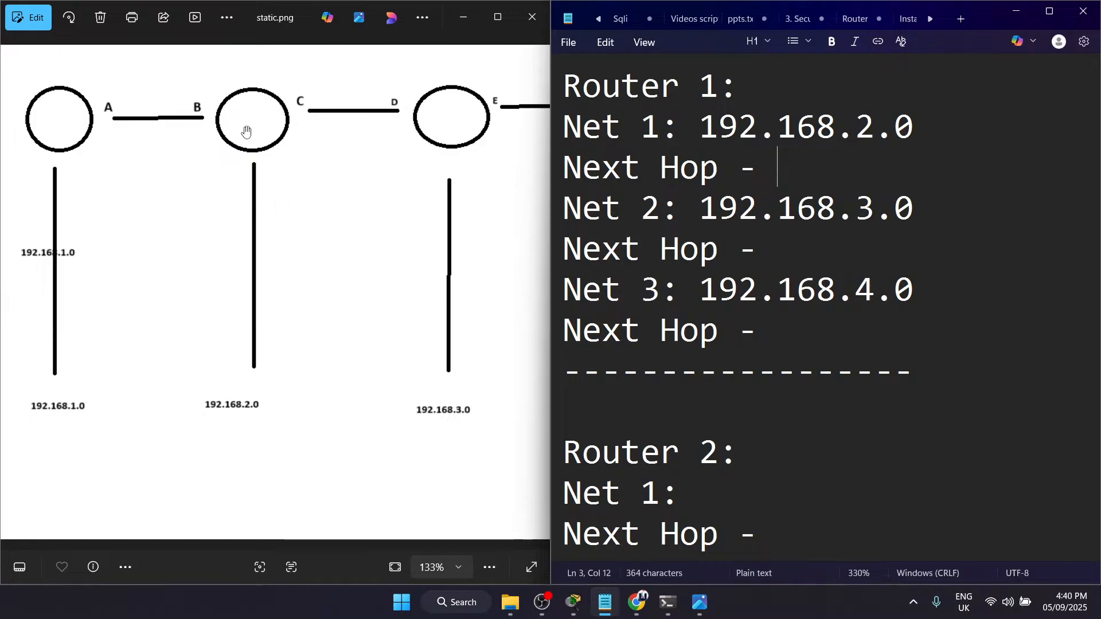
# Step: Enter B as the next hop for all three networks in the Router 1 block
pyautogui.moveTo(399, 285); pyautogui.dragTo(208, 286)
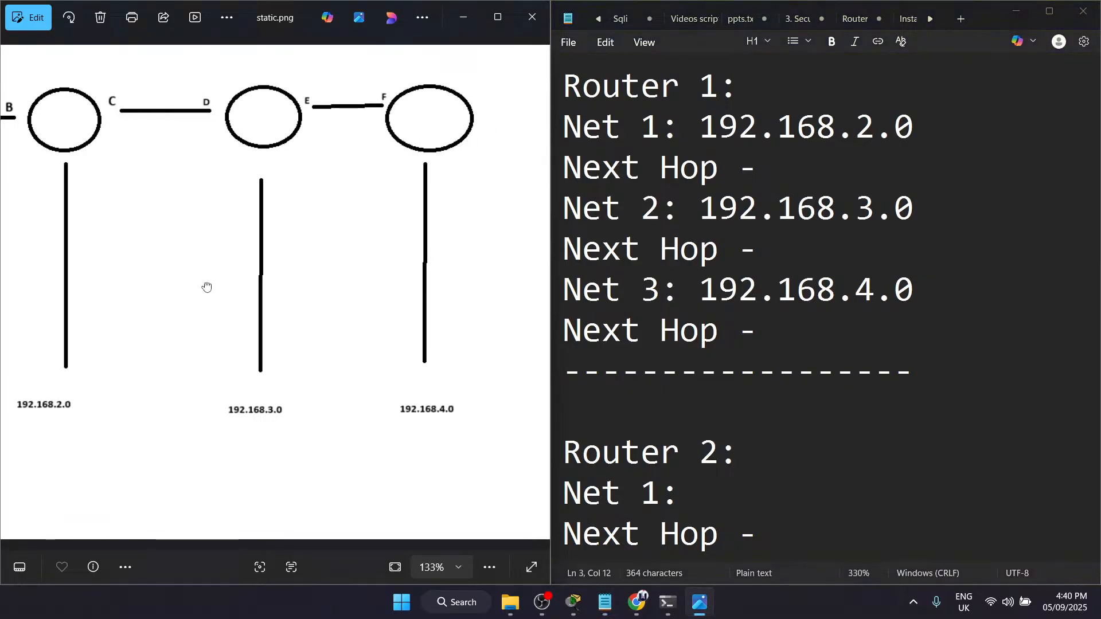
pyautogui.moveTo(293, 221); pyautogui.dragTo(401, 241)
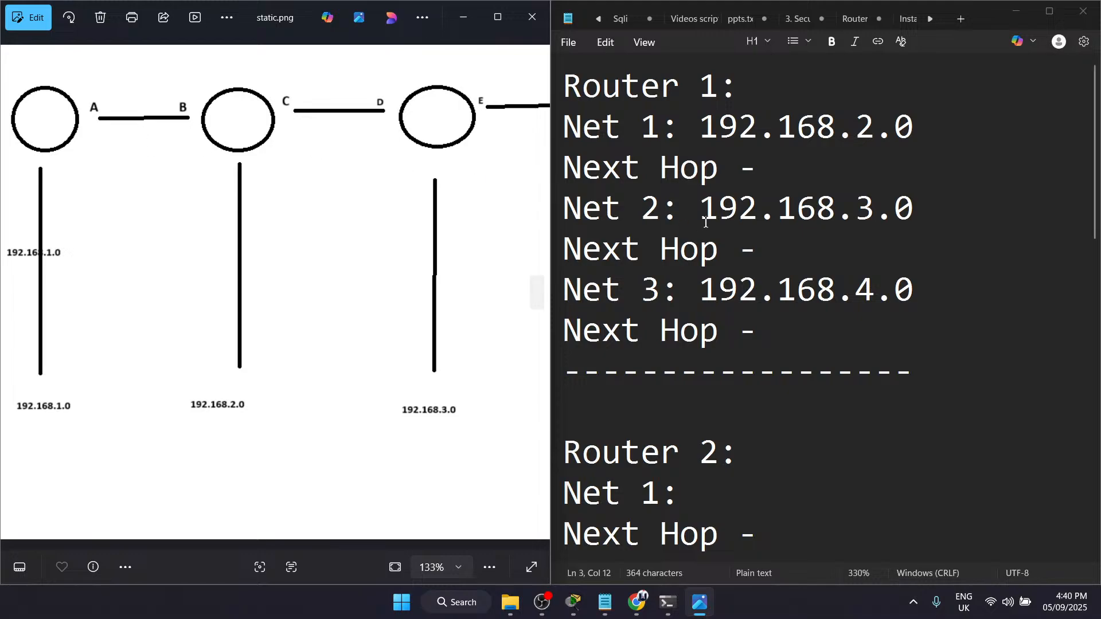
pyautogui.click(772, 183)
pyautogui.write('B')
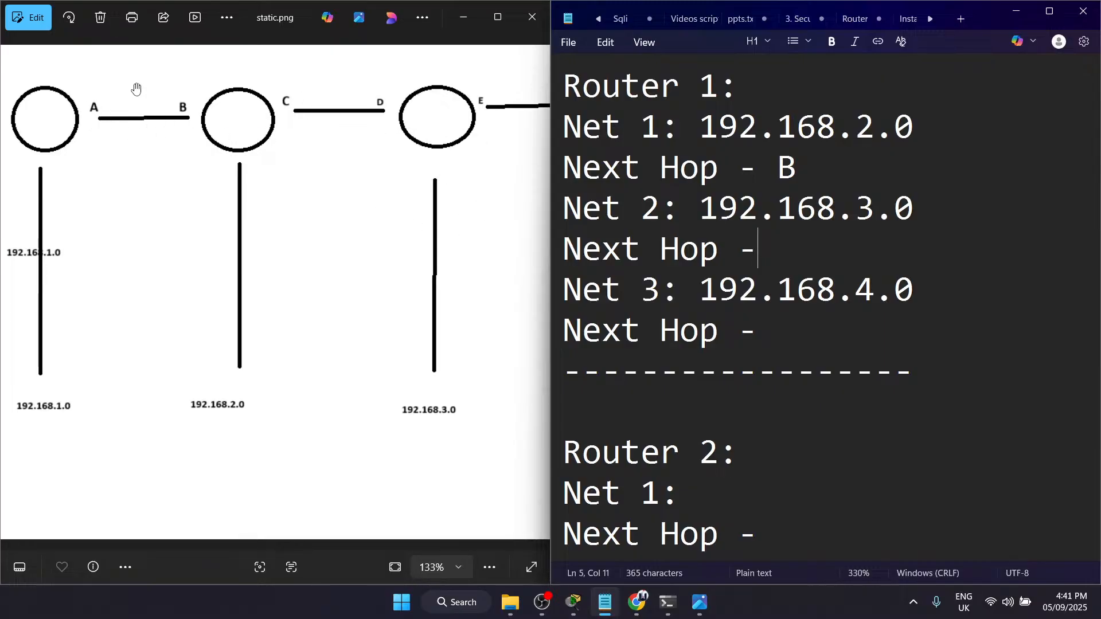
pyautogui.write('B')
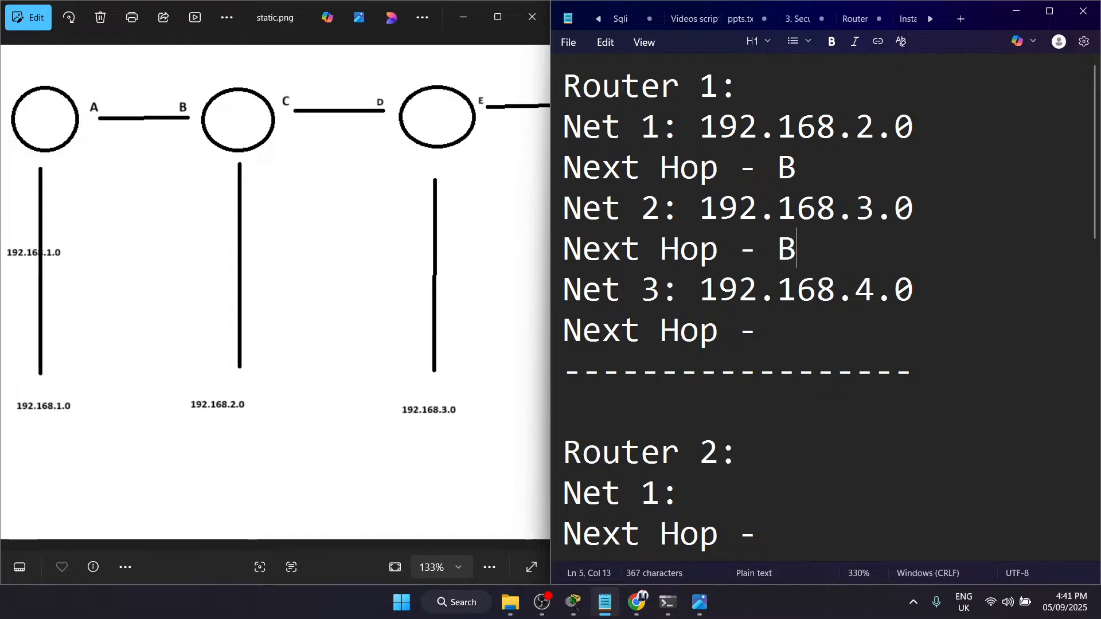
pyautogui.write('B')
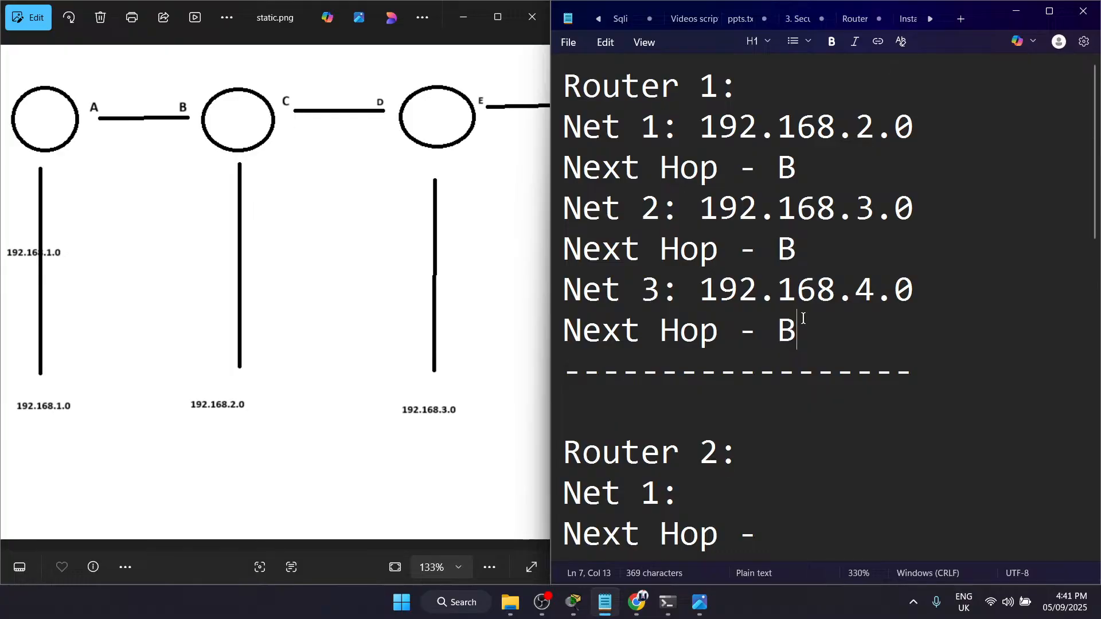
# Step: Review the Router 1 block's heading, its three network addresses and their next hops
pyautogui.moveTo(740, 86); pyautogui.dragTo(633, 74)
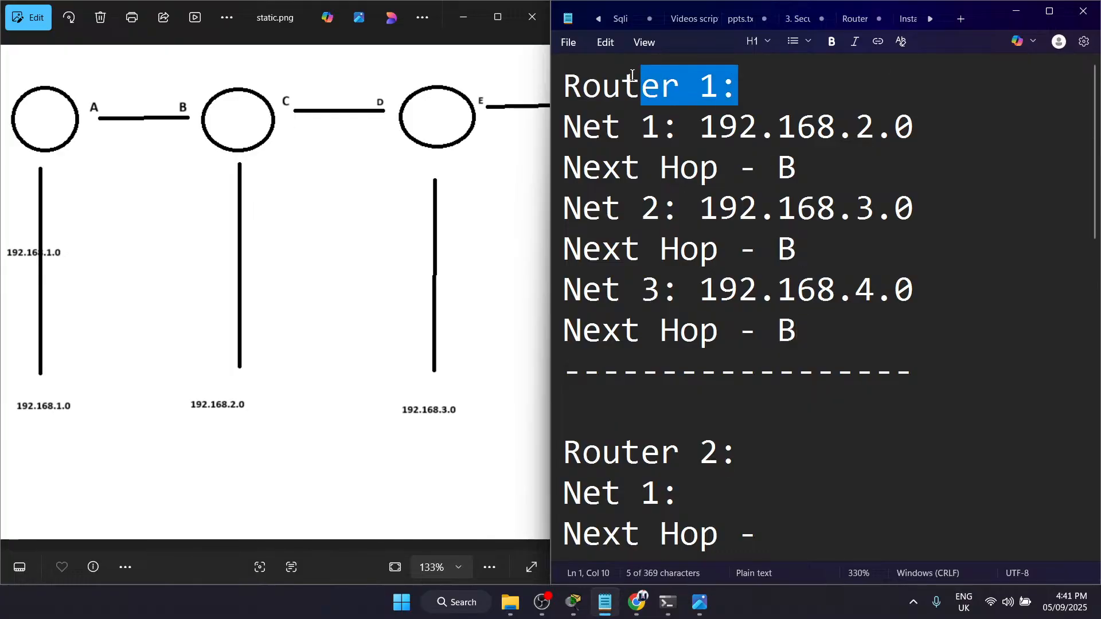
pyautogui.click(842, 119)
pyautogui.moveTo(706, 125); pyautogui.dragTo(926, 139)
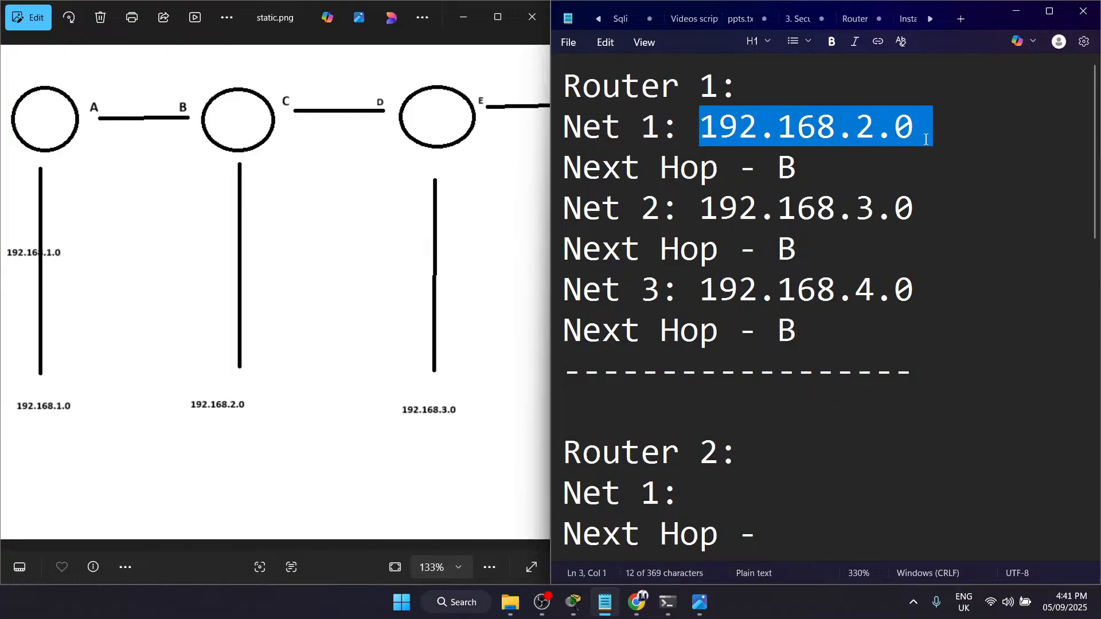
pyautogui.moveTo(719, 209); pyautogui.dragTo(911, 222)
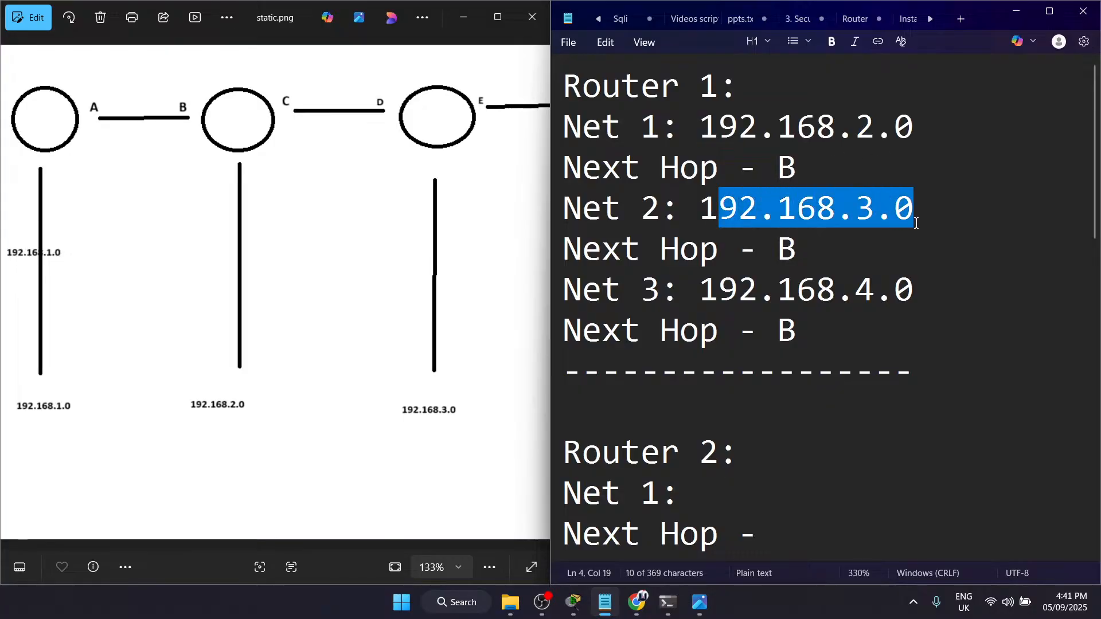
pyautogui.moveTo(712, 298); pyautogui.dragTo(930, 301)
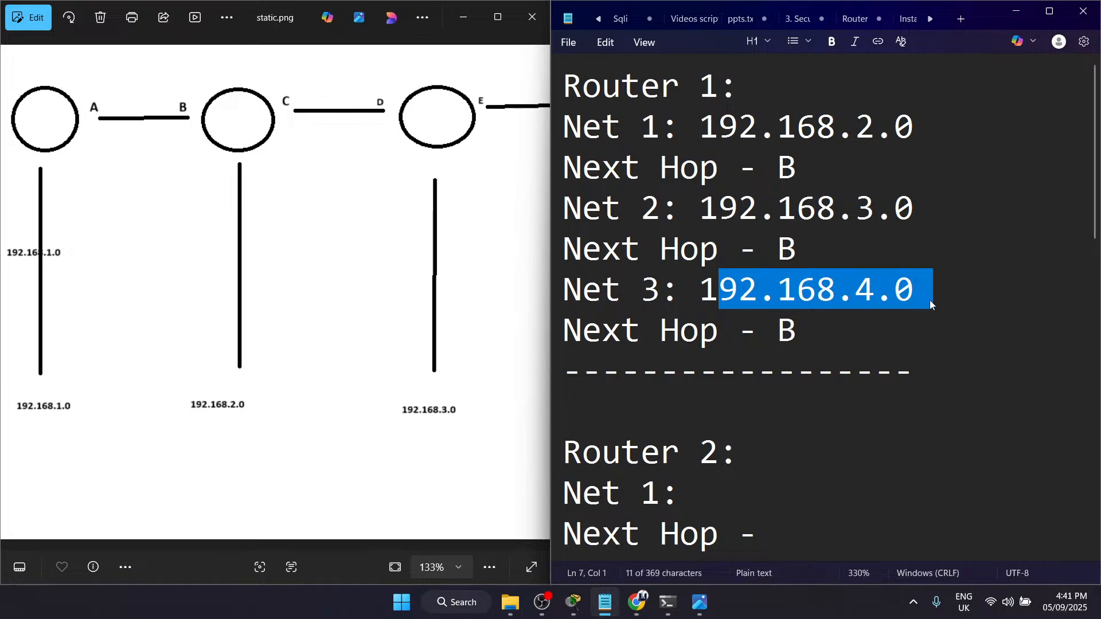
pyautogui.click(930, 300)
pyautogui.moveTo(799, 332); pyautogui.dragTo(773, 333)
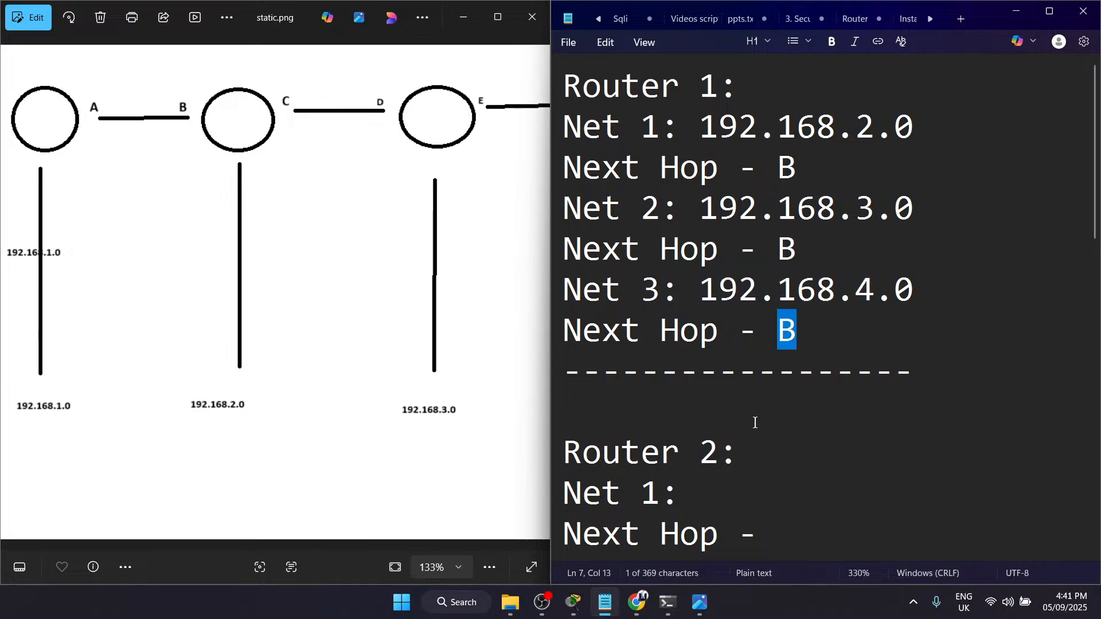
pyautogui.moveTo(804, 281); pyautogui.dragTo(783, 255)
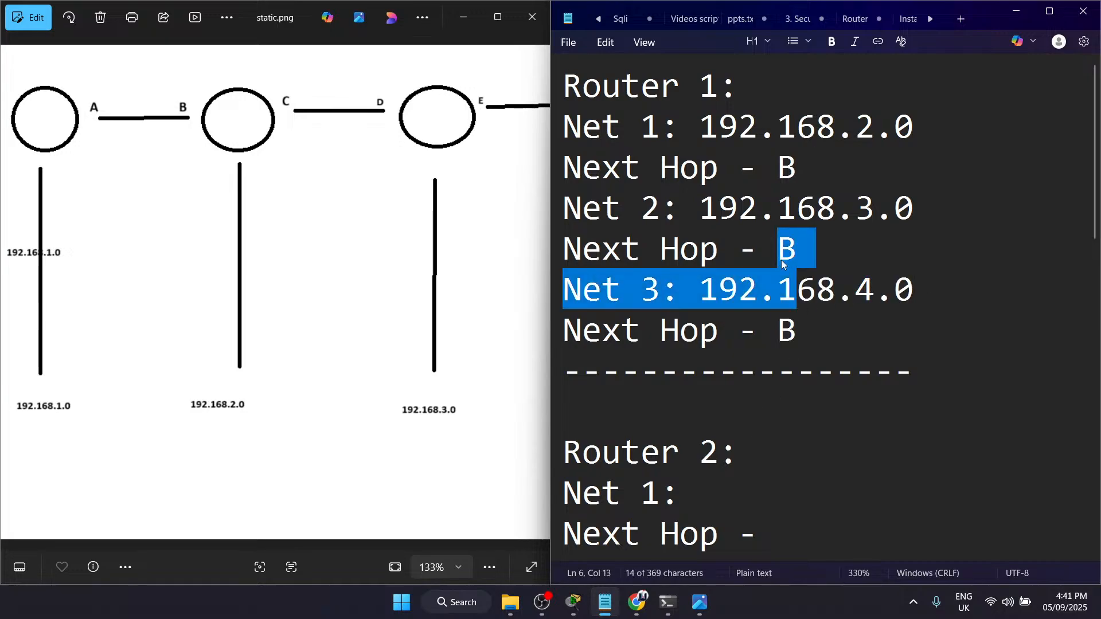
pyautogui.click(781, 255)
# Step: Compare the Router 2 block of the note with the networks on both sides of the second router in the diagram
pyautogui.scroll(-3, 780, 261)
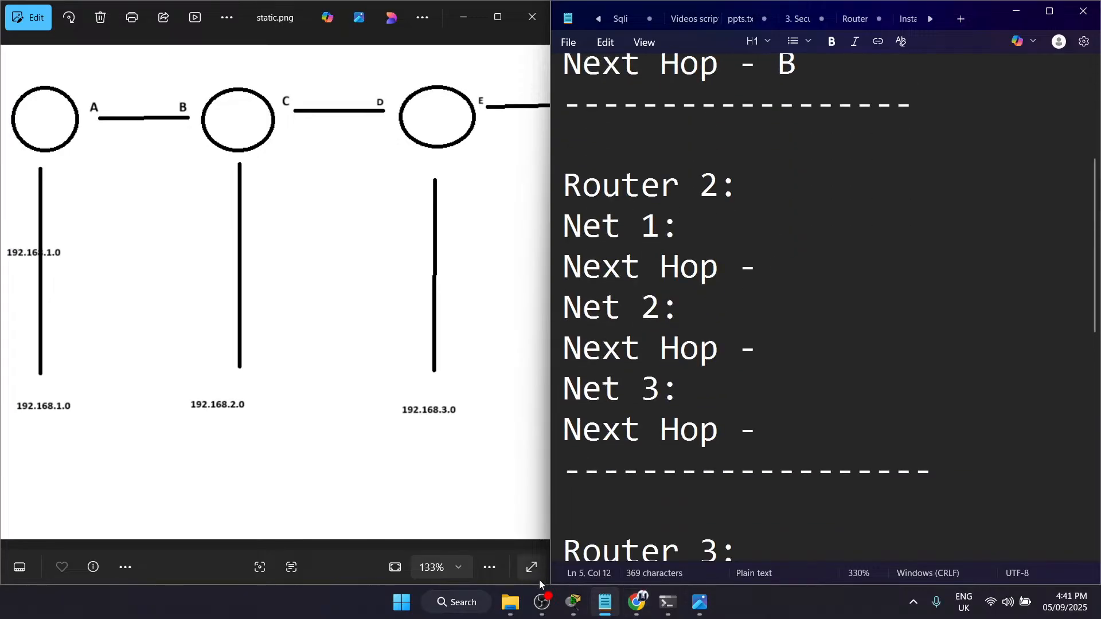
pyautogui.moveTo(565, 614)
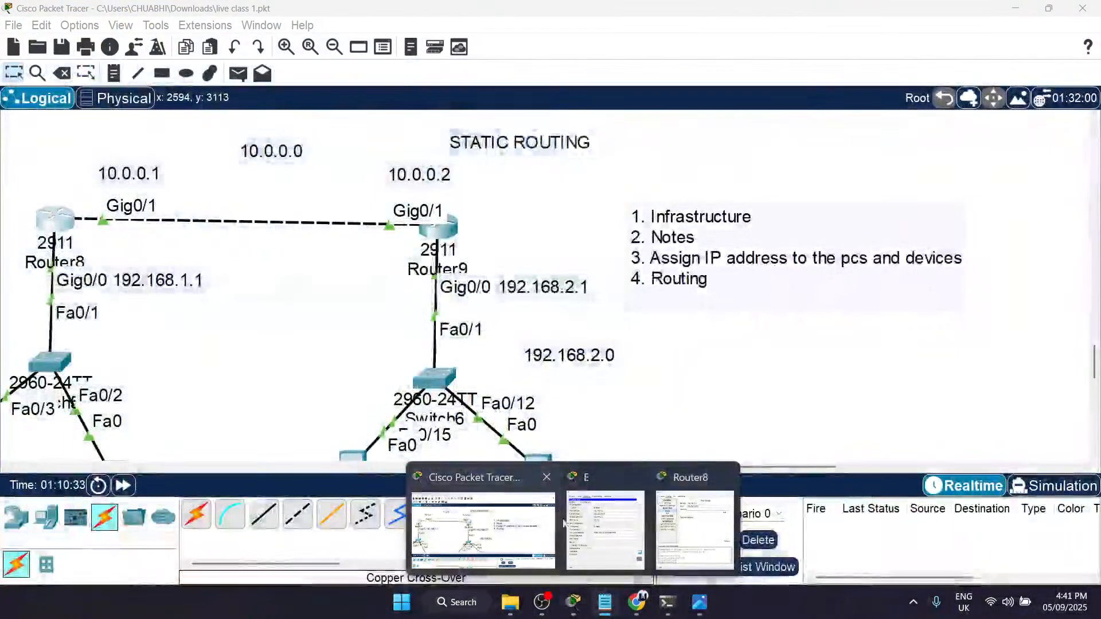
pyautogui.scroll(1, 364, 258)
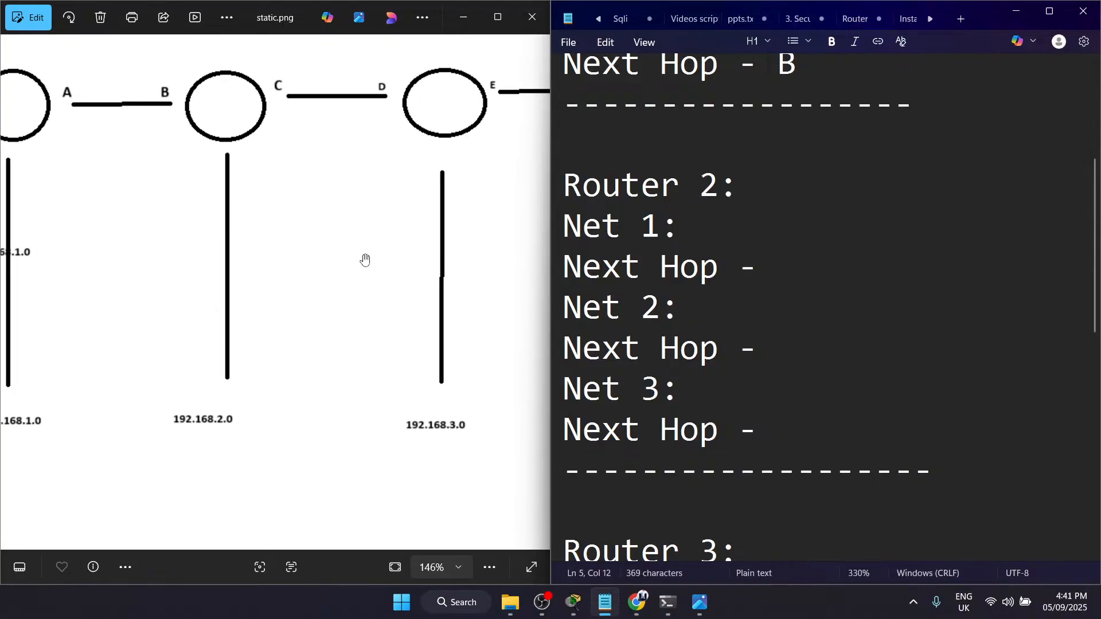
pyautogui.moveTo(167, 221); pyautogui.dragTo(305, 314)
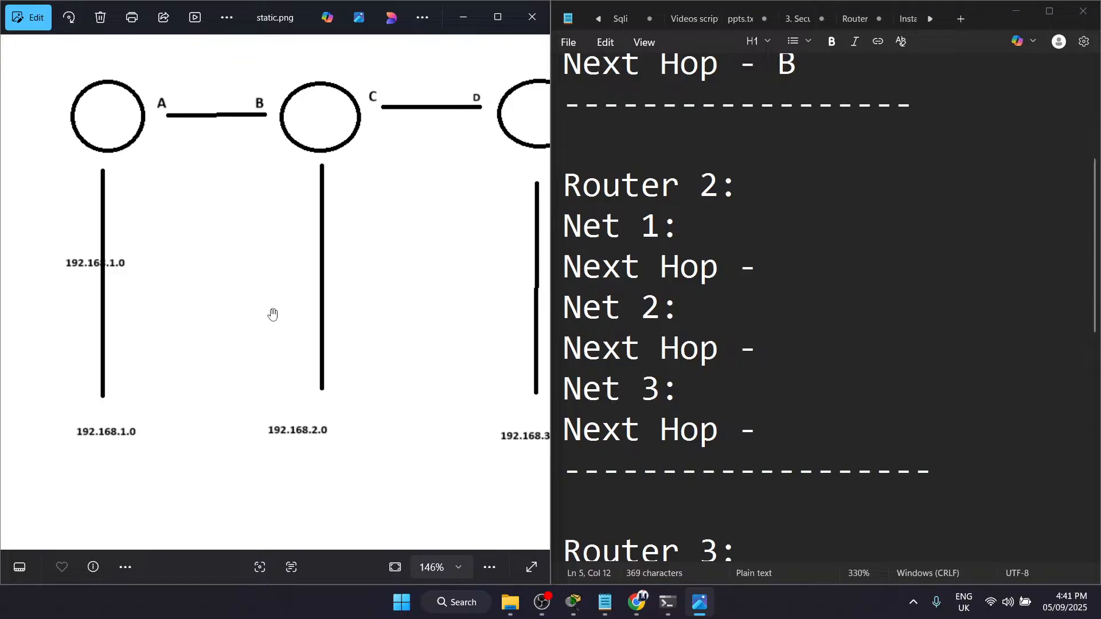
pyautogui.moveTo(336, 180); pyautogui.dragTo(224, 123)
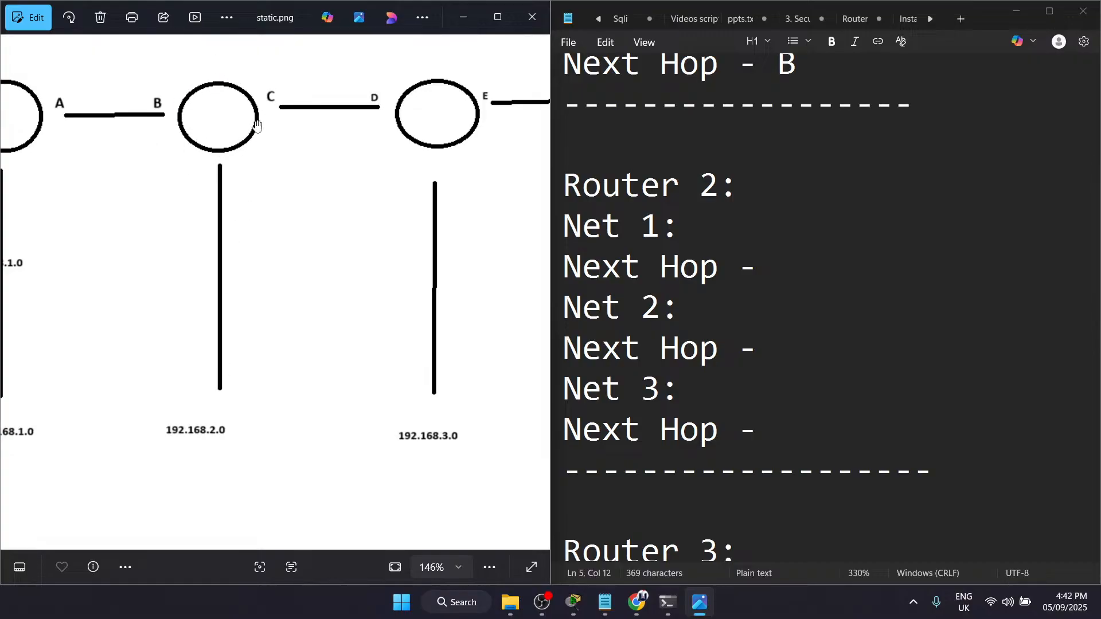
pyautogui.moveTo(224, 141); pyautogui.dragTo(336, 151)
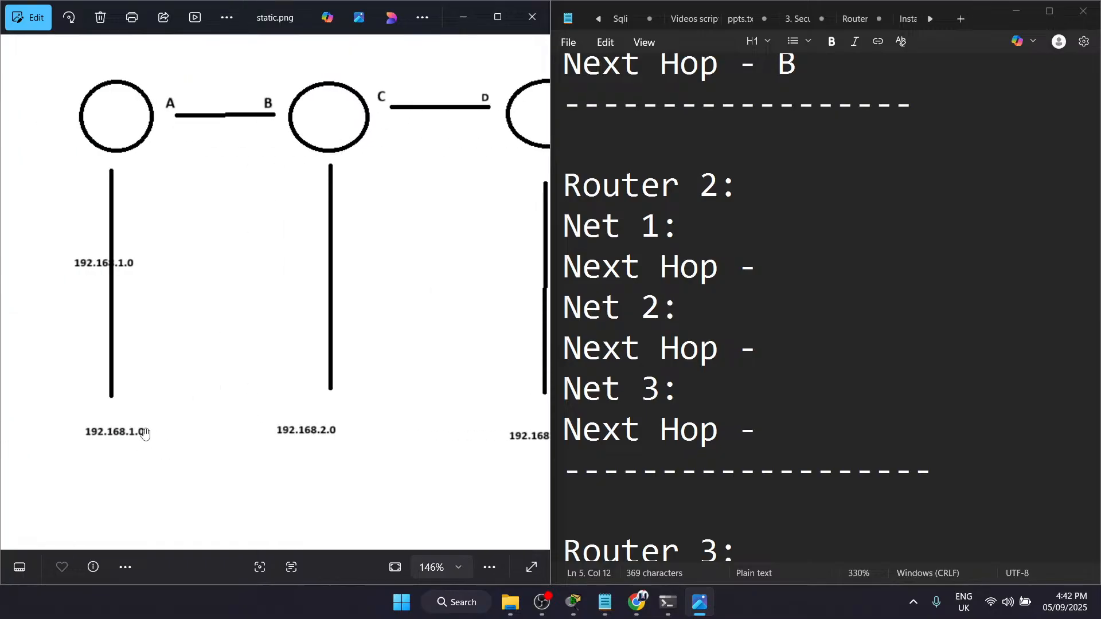
pyautogui.moveTo(346, 422); pyautogui.dragTo(154, 416)
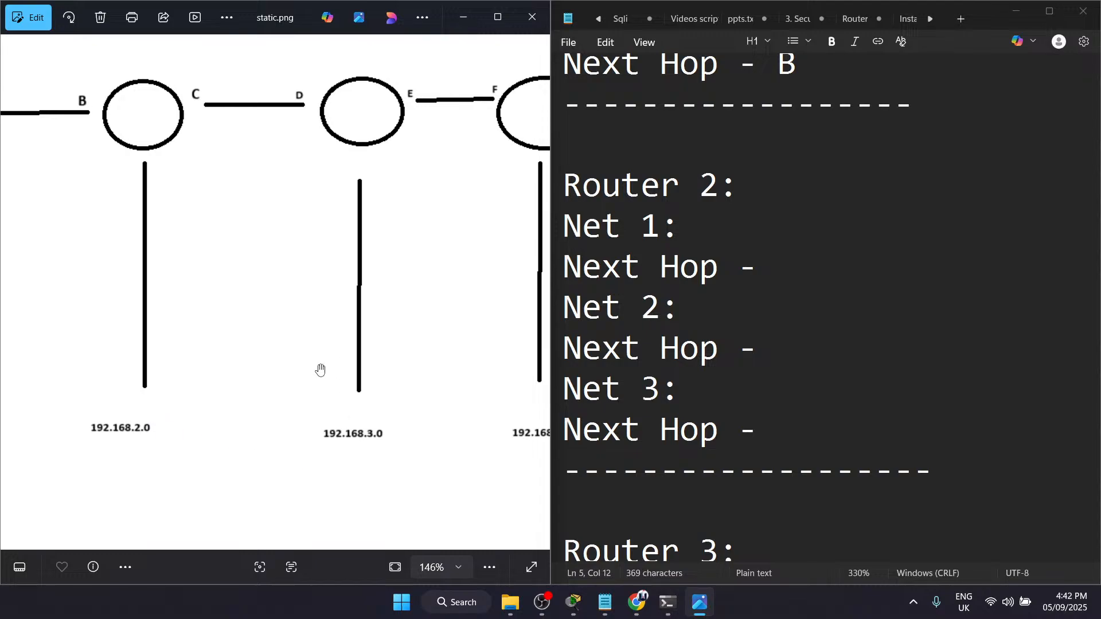
pyautogui.moveTo(375, 449); pyautogui.dragTo(471, 437)
pyautogui.moveTo(354, 354); pyautogui.dragTo(443, 409)
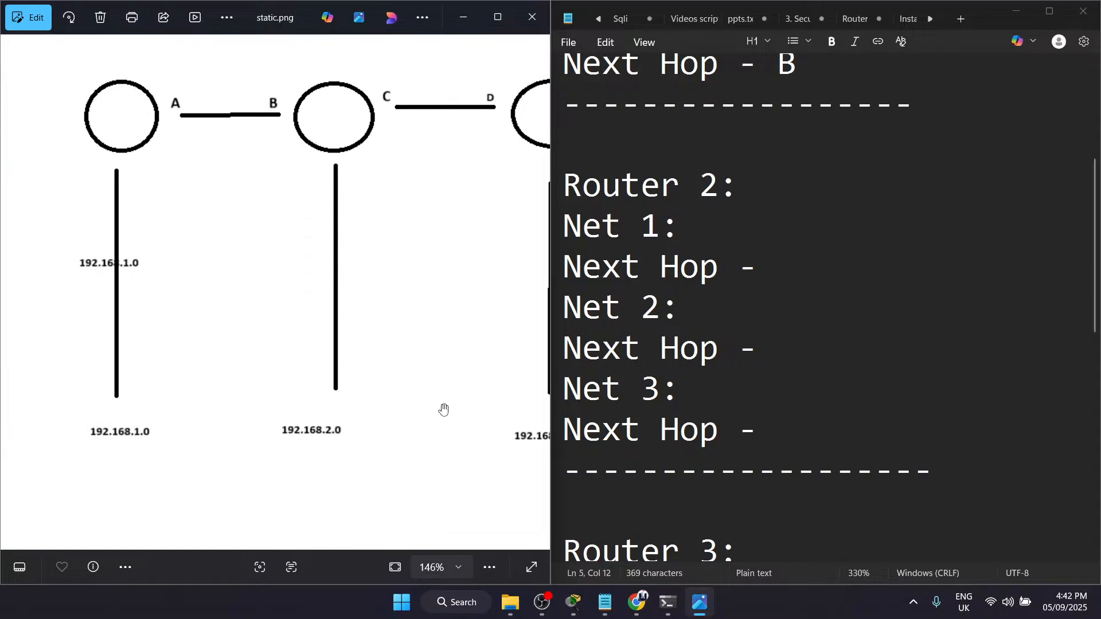
# Step: Enter 192.168.1.0 as Net 1 in the Router 2 block
pyautogui.click(816, 233)
pyautogui.write('1')
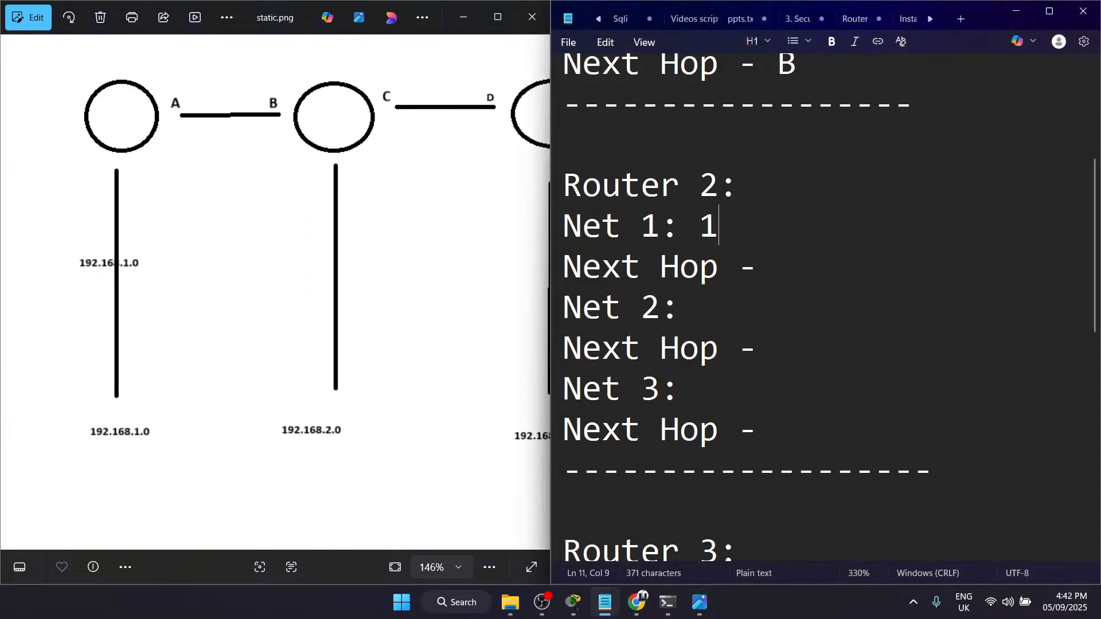
pyautogui.write('92.168.1.0')
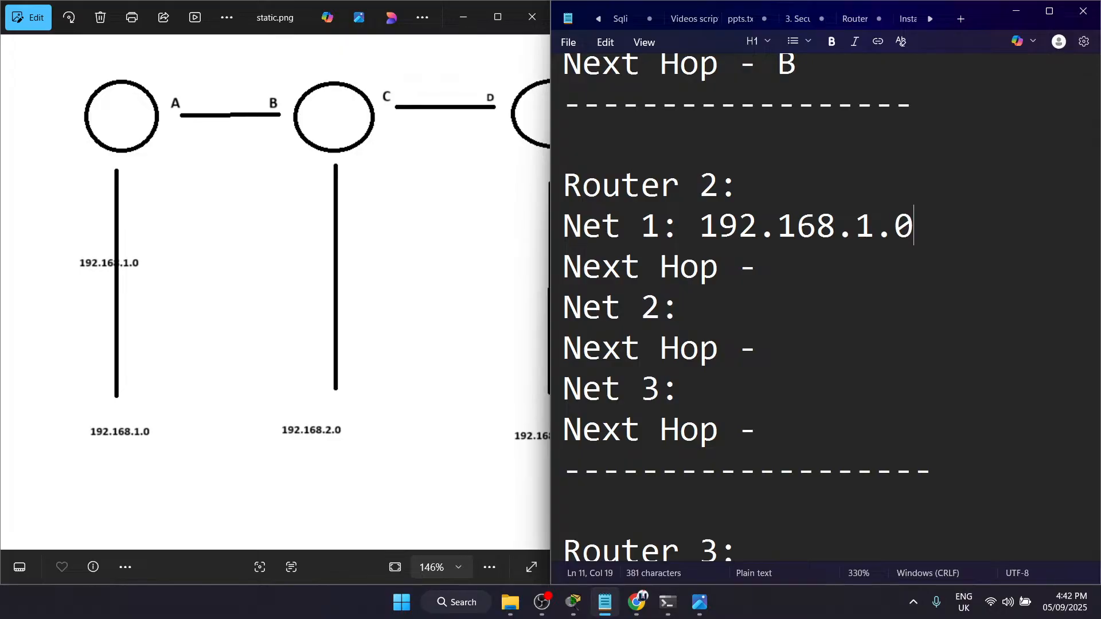
# Step: Enter 192.168.3.0 as Net 2 in the Router 2 block, checking the address of the third router's network in the diagram
pyautogui.click(724, 317)
pyautogui.write('192.1')
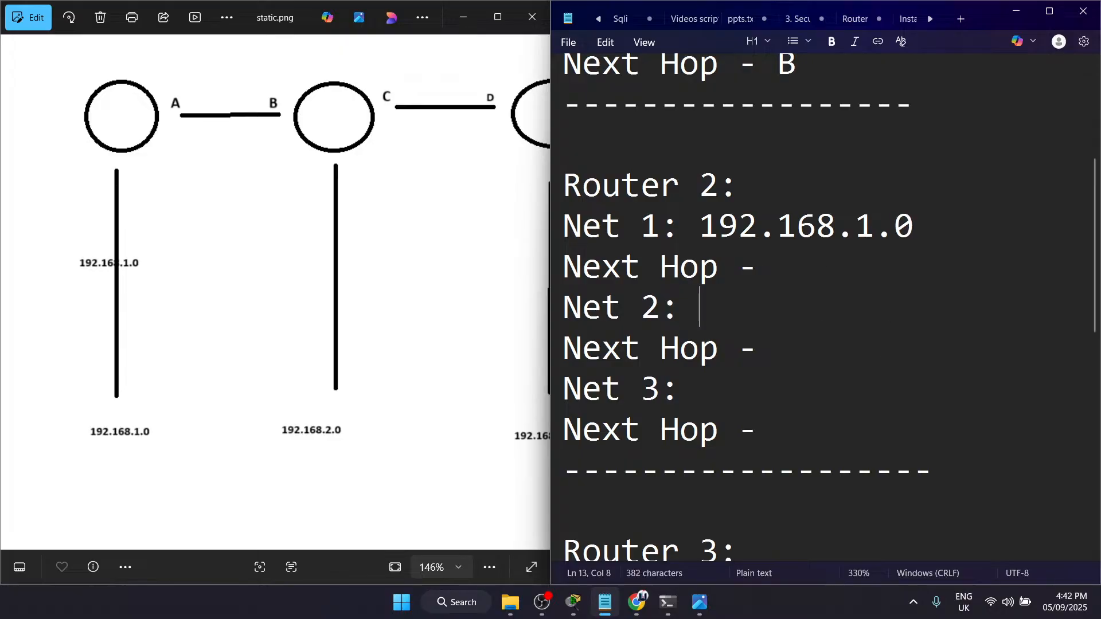
pyautogui.write('68.')
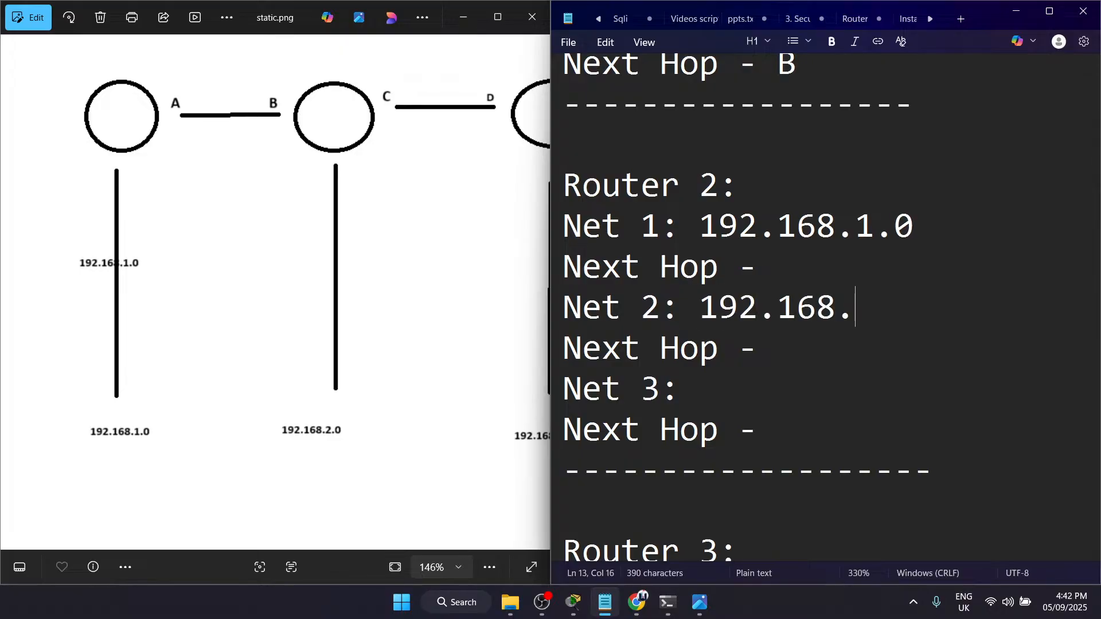
pyautogui.click(407, 331)
pyautogui.moveTo(406, 331); pyautogui.dragTo(234, 335)
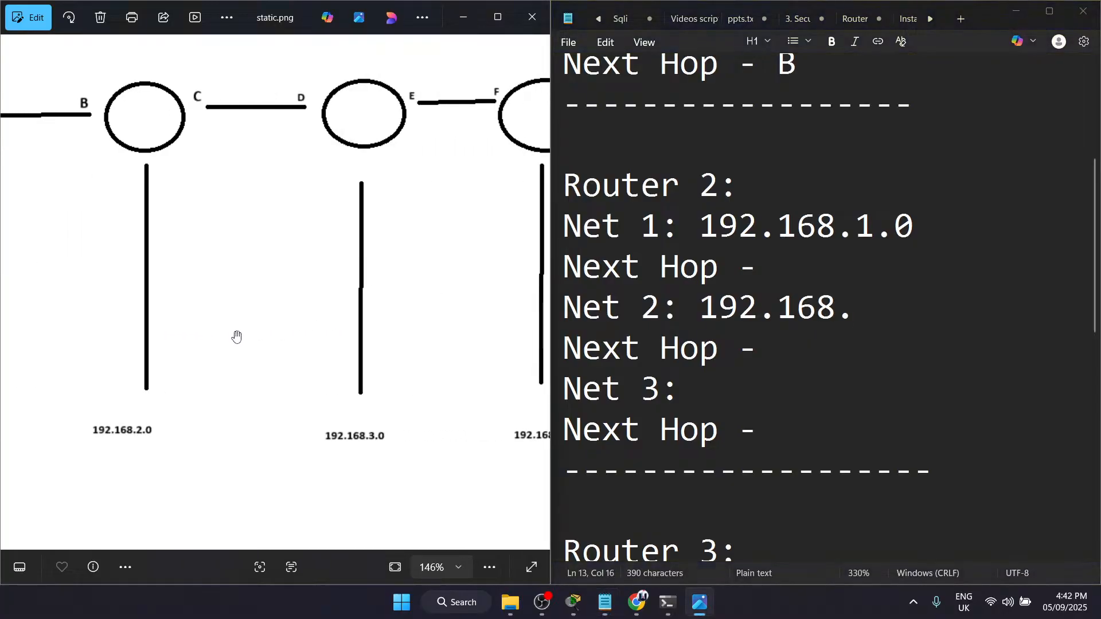
pyautogui.click(860, 312)
pyautogui.write('3.0')
# Step: Enter 192.168.4.0 as Net 3 in the Router 2 block, based on the last router's network in the diagram
pyautogui.click(362, 373)
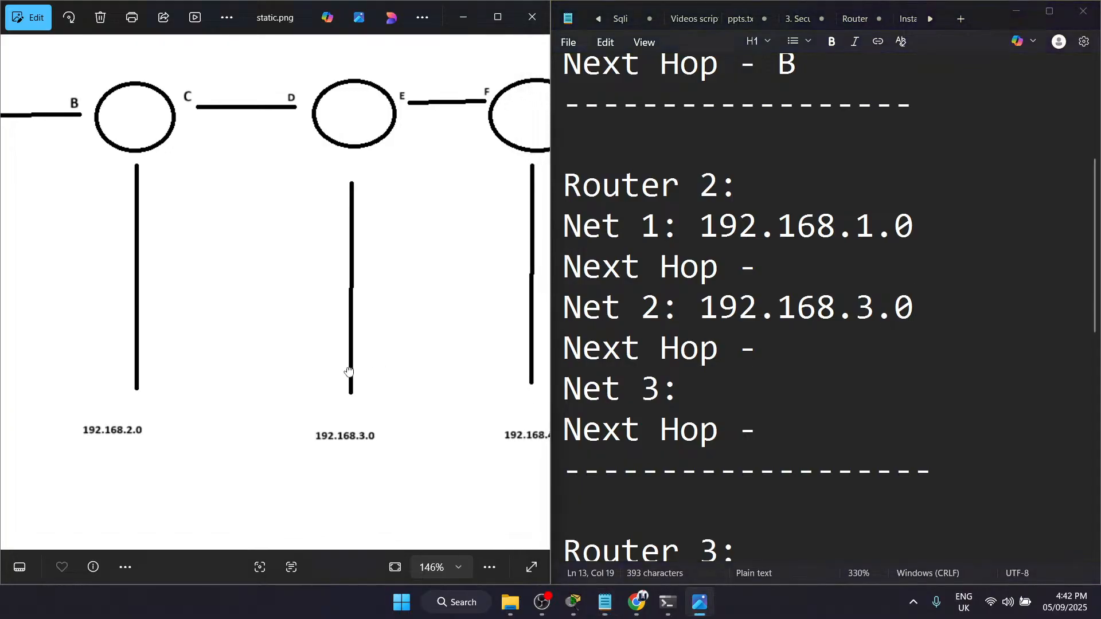
pyautogui.moveTo(361, 373); pyautogui.dragTo(295, 369)
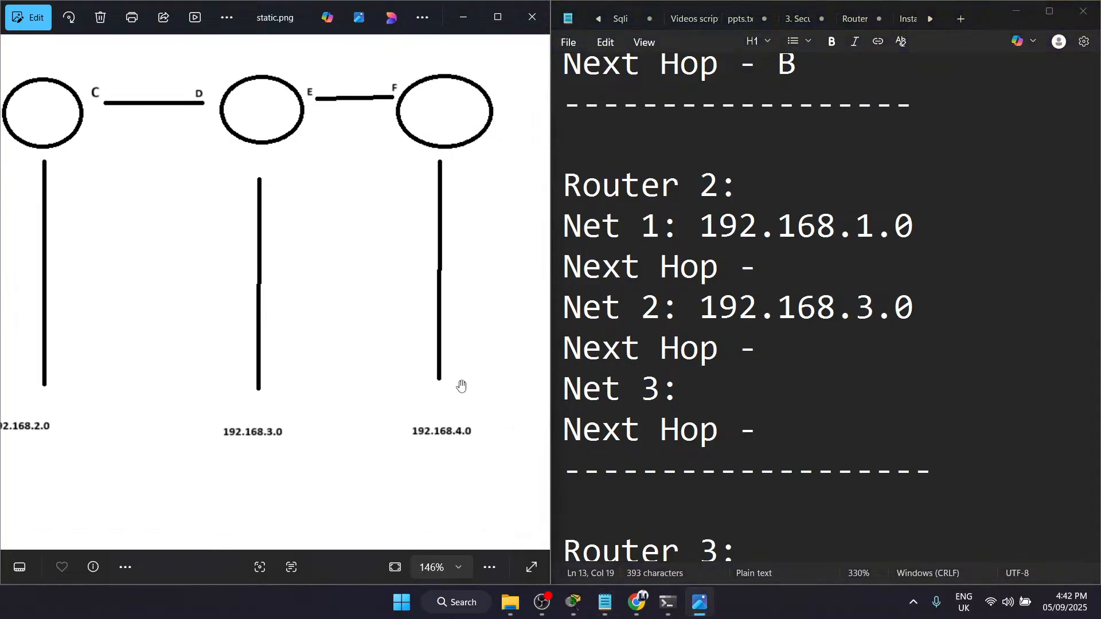
pyautogui.click(720, 394)
pyautogui.write('192.168')
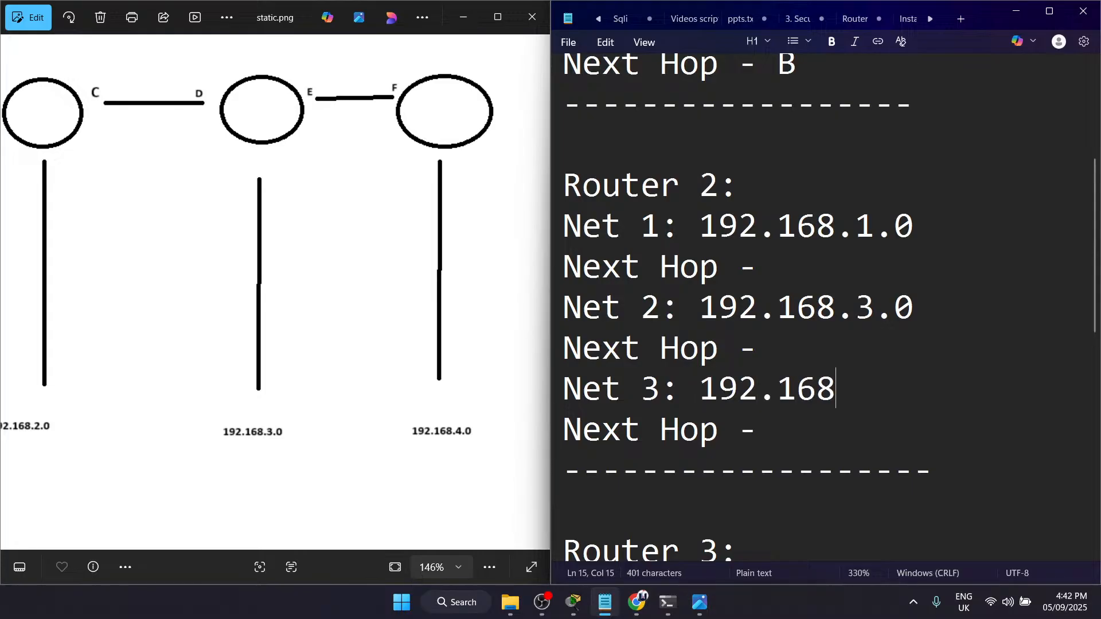
pyautogui.write('.4.0')
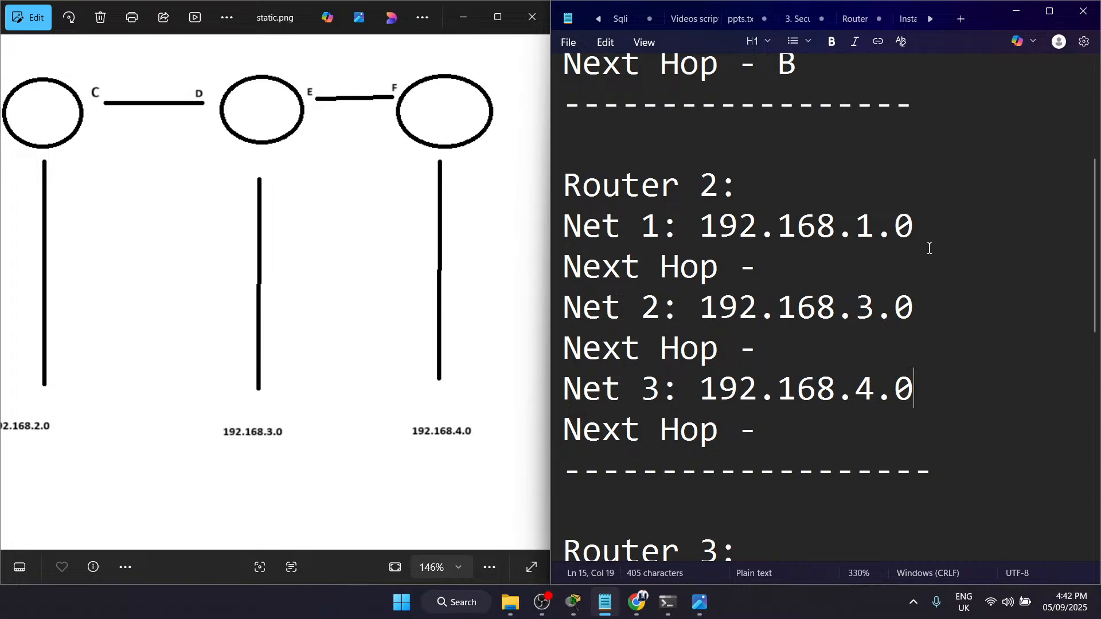
# Step: Enter A as the next hop for Net 1 in the Router 2 block, based on the link between the first two routers
pyautogui.moveTo(399, 278); pyautogui.dragTo(580, 361)
pyautogui.moveTo(217, 241); pyautogui.dragTo(295, 257)
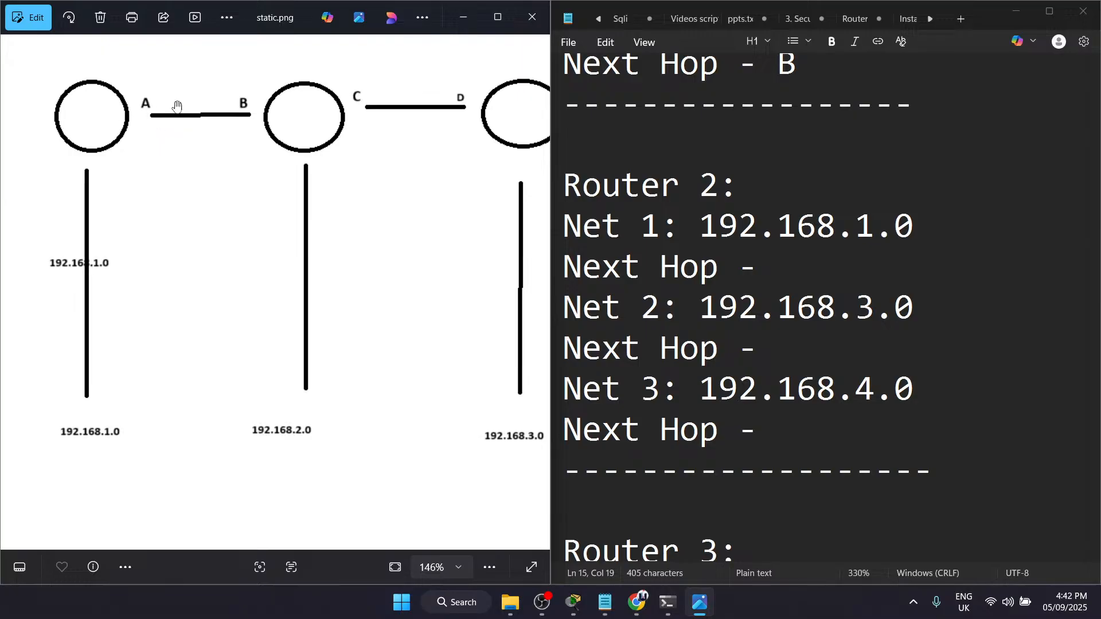
pyautogui.click(837, 272)
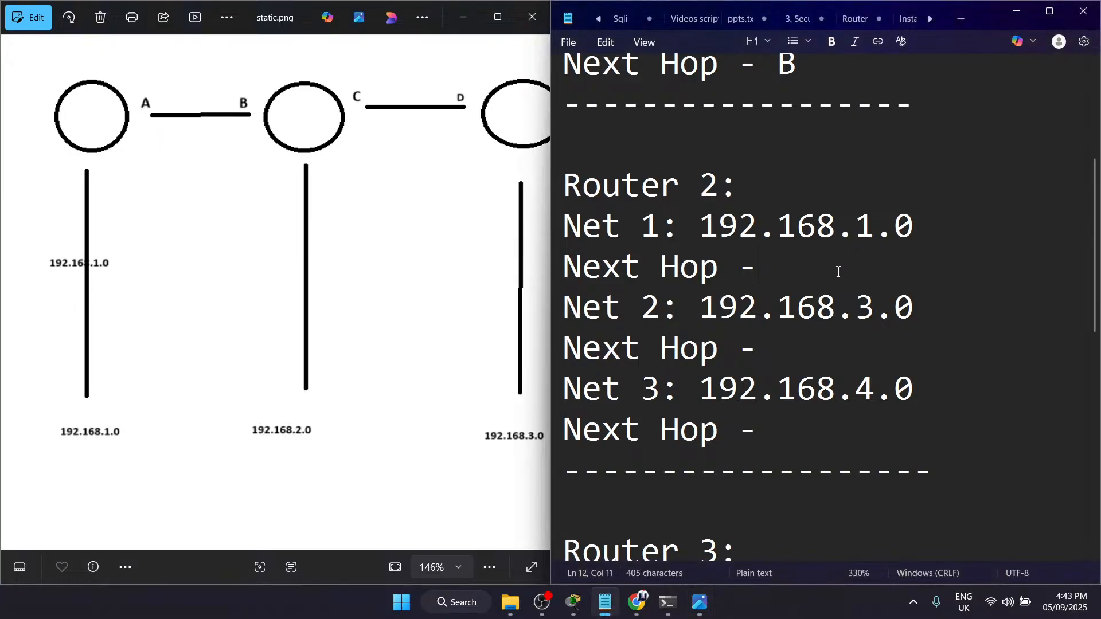
pyautogui.hotkey('ctrl', 'a')
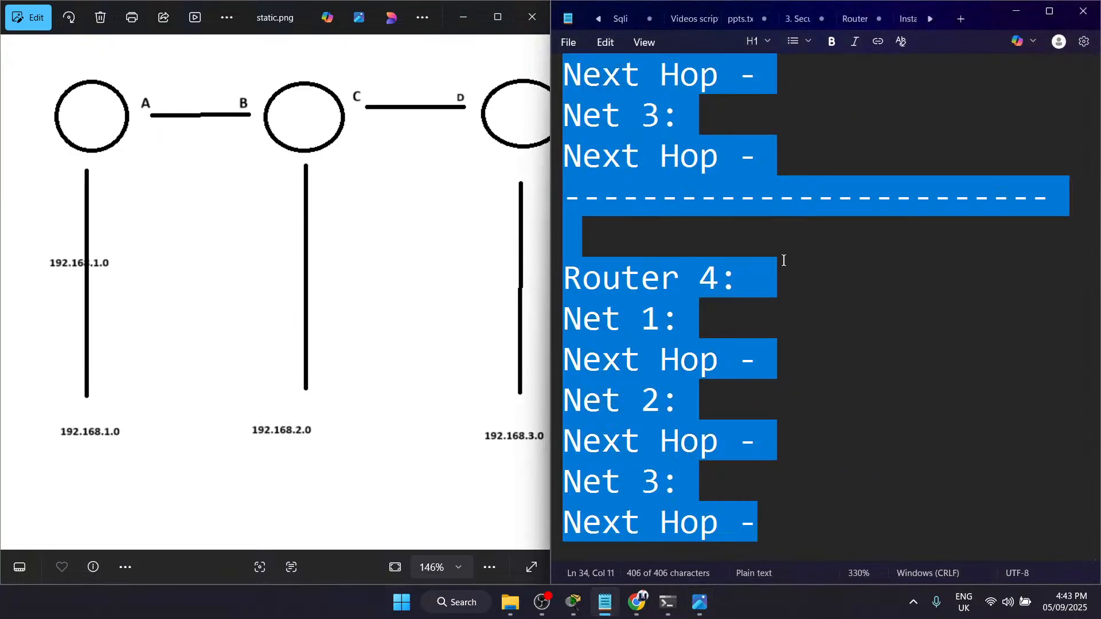
pyautogui.click(758, 260)
pyautogui.scroll(2, 759, 260)
pyautogui.scroll(-1, 765, 287)
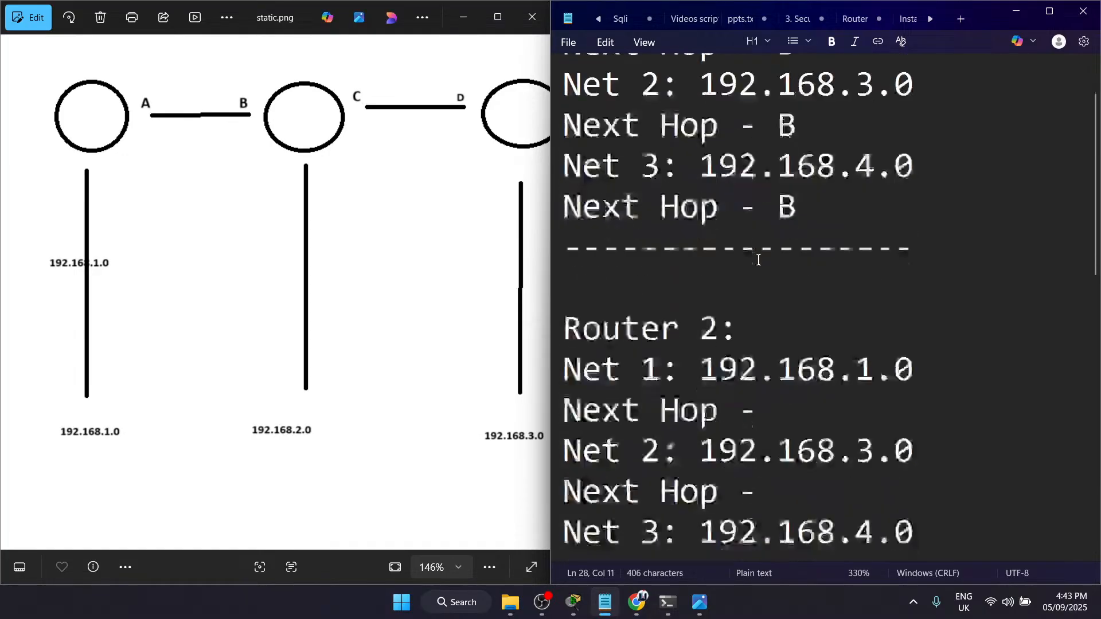
pyautogui.click(772, 377)
pyautogui.write('A')
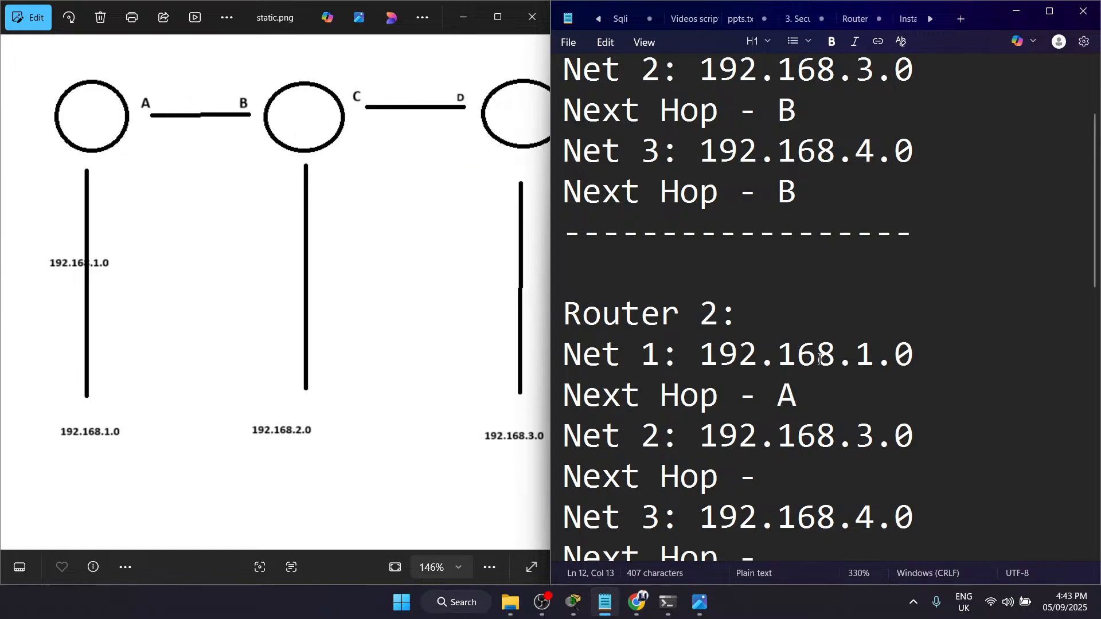
pyautogui.moveTo(936, 348); pyautogui.dragTo(718, 352)
pyautogui.click(718, 352)
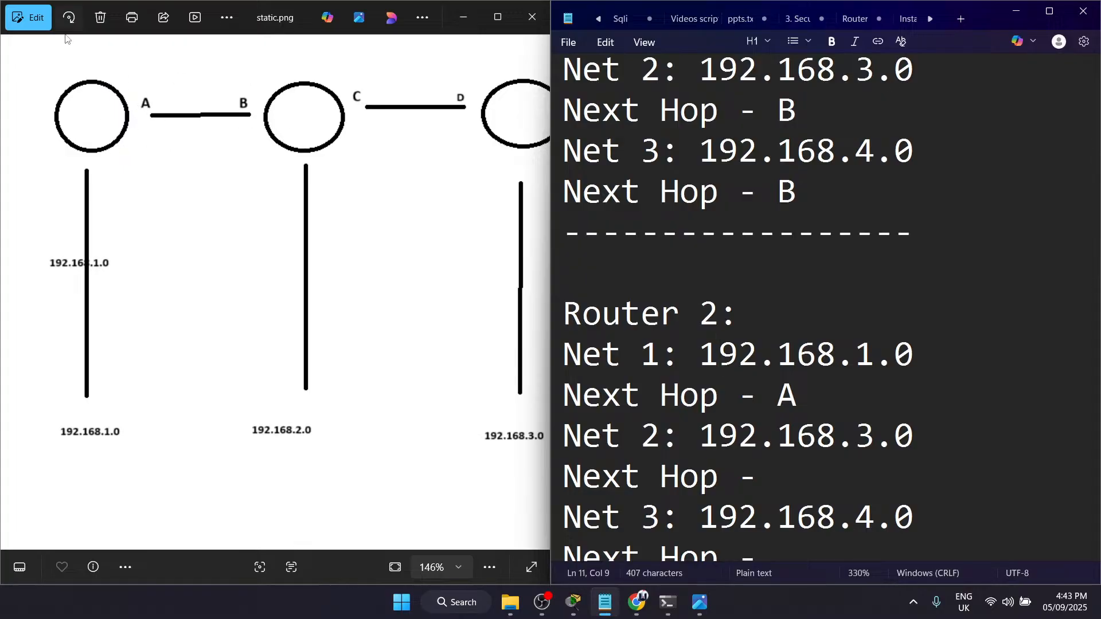
# Step: Enter D as the next hop for Net 2 in the Router 2 block, checking the link to the third router
pyautogui.scroll(-3, 702, 419)
pyautogui.scroll(1, 705, 278)
pyautogui.moveTo(415, 345); pyautogui.dragTo(329, 344)
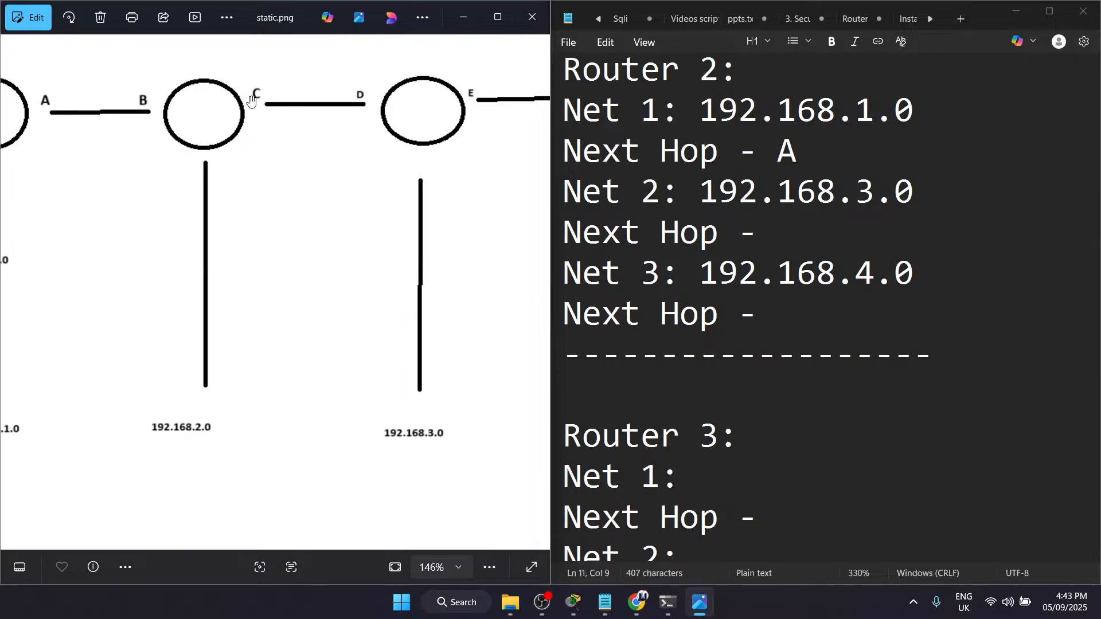
pyautogui.click(786, 229)
pyautogui.write('D')
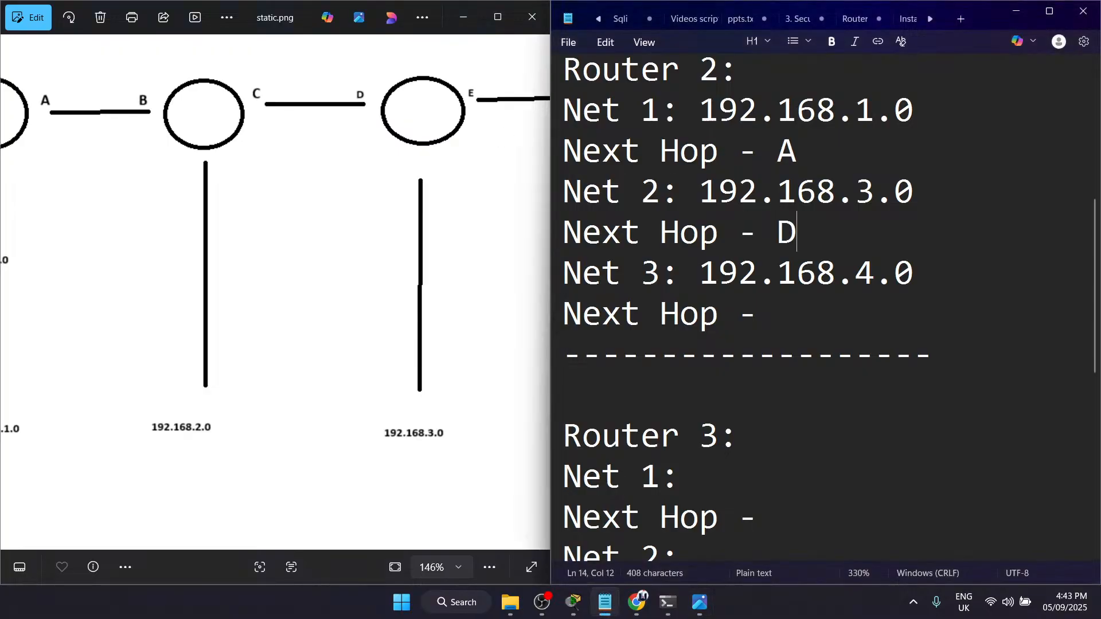
# Step: Enter D as the next hop for Net 3 in the Router 2 block, checking the path to the last router
pyautogui.moveTo(482, 243); pyautogui.dragTo(358, 245)
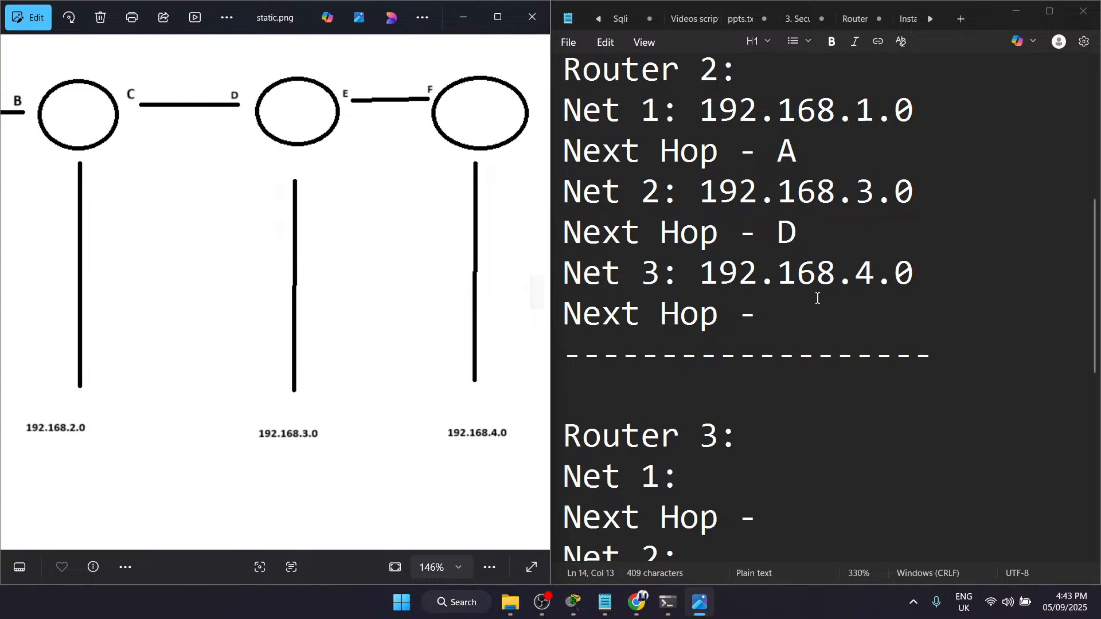
pyautogui.click(831, 312)
pyautogui.write('D')
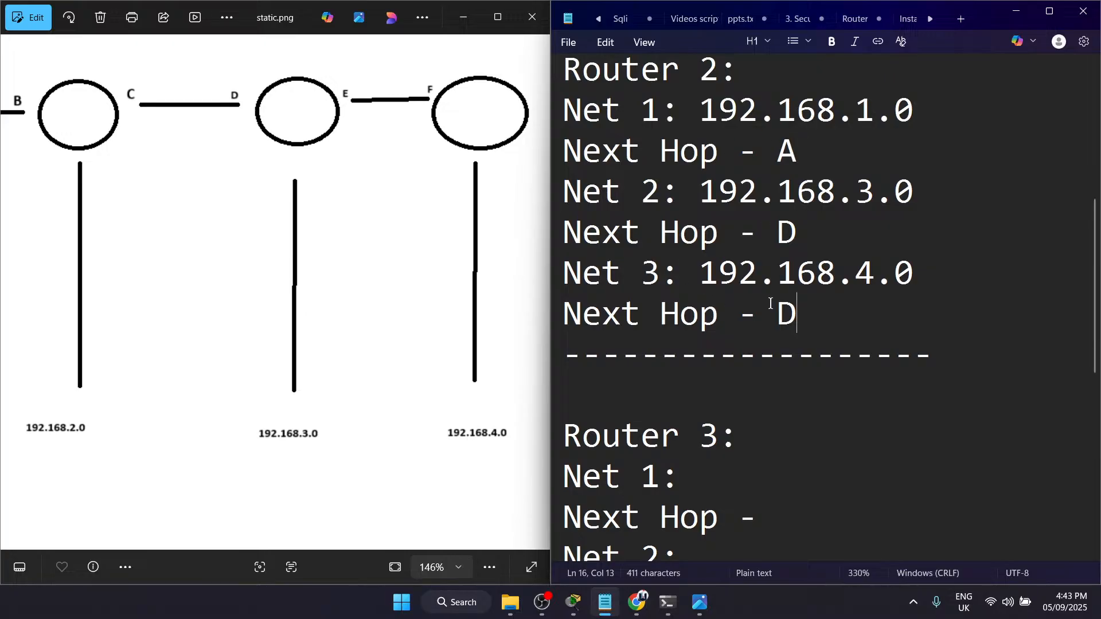
# Step: Check the networks on both sides of the third router in the diagram and enter 192.168.1.0 as Net 1 in the Router 3 block
pyautogui.scroll(-1, 689, 345)
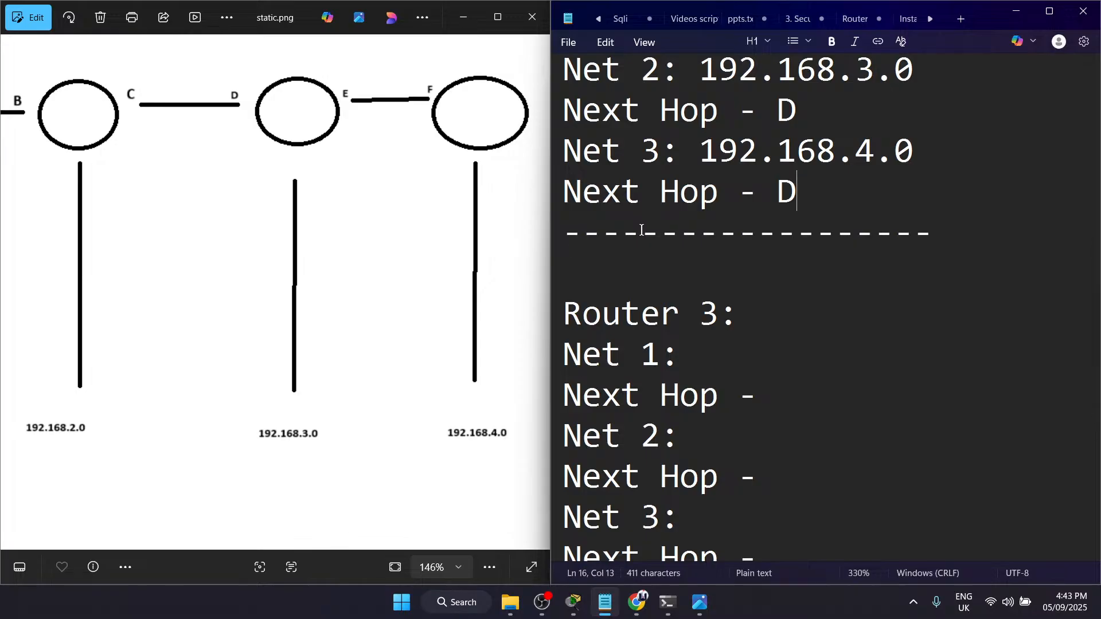
pyautogui.scroll(-1, 638, 321)
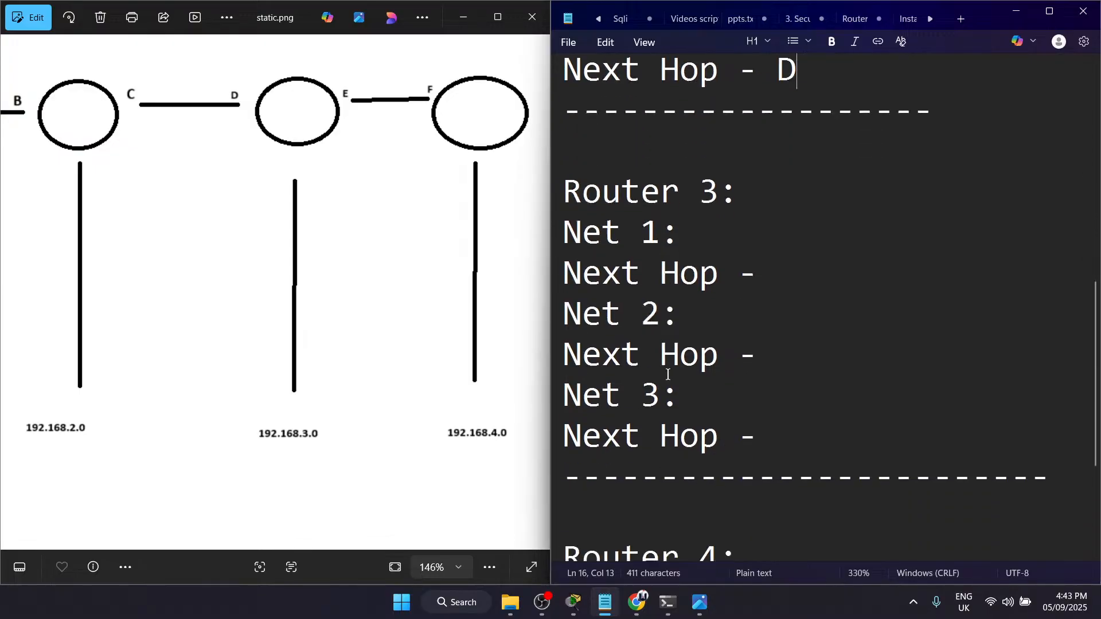
pyautogui.moveTo(757, 191); pyautogui.dragTo(582, 191)
pyautogui.click(583, 191)
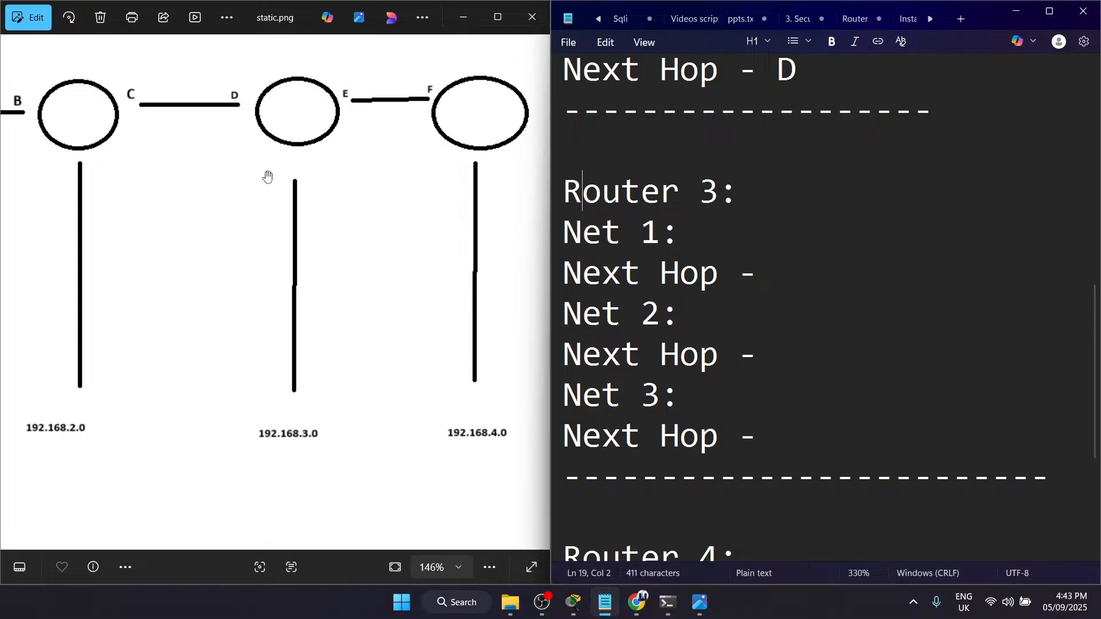
pyautogui.moveTo(256, 263); pyautogui.dragTo(397, 297)
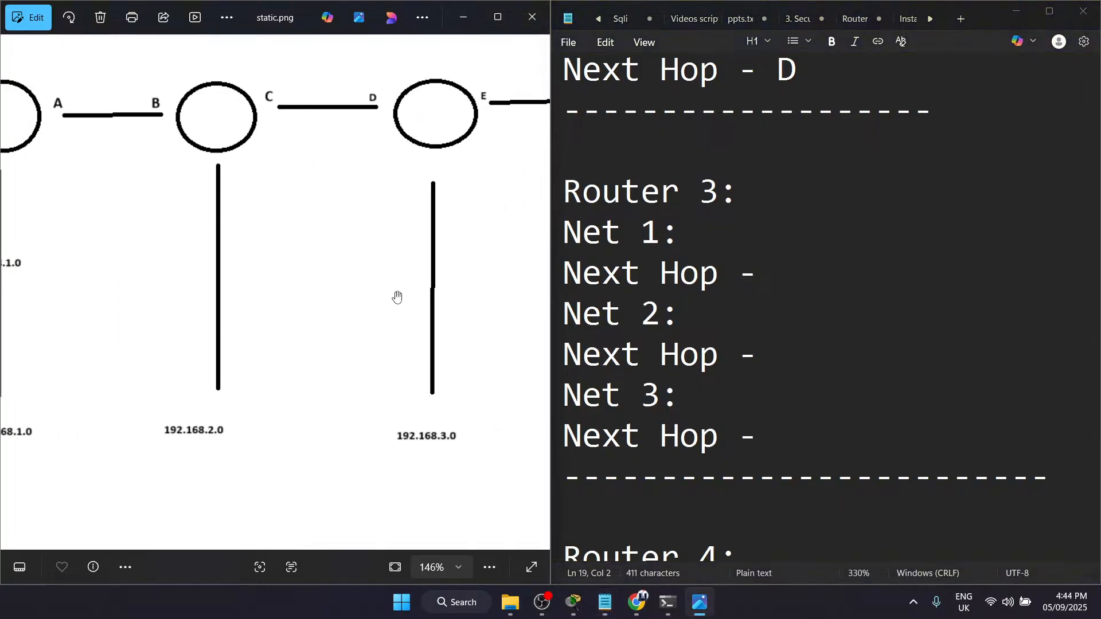
pyautogui.moveTo(213, 407); pyautogui.dragTo(338, 419)
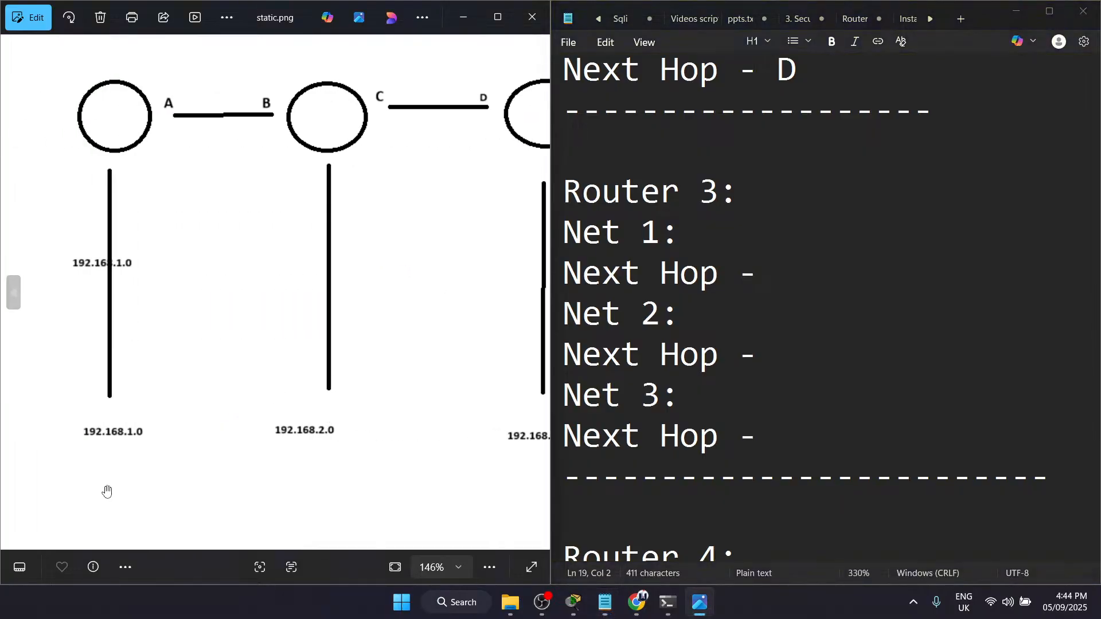
pyautogui.moveTo(438, 421); pyautogui.dragTo(134, 405)
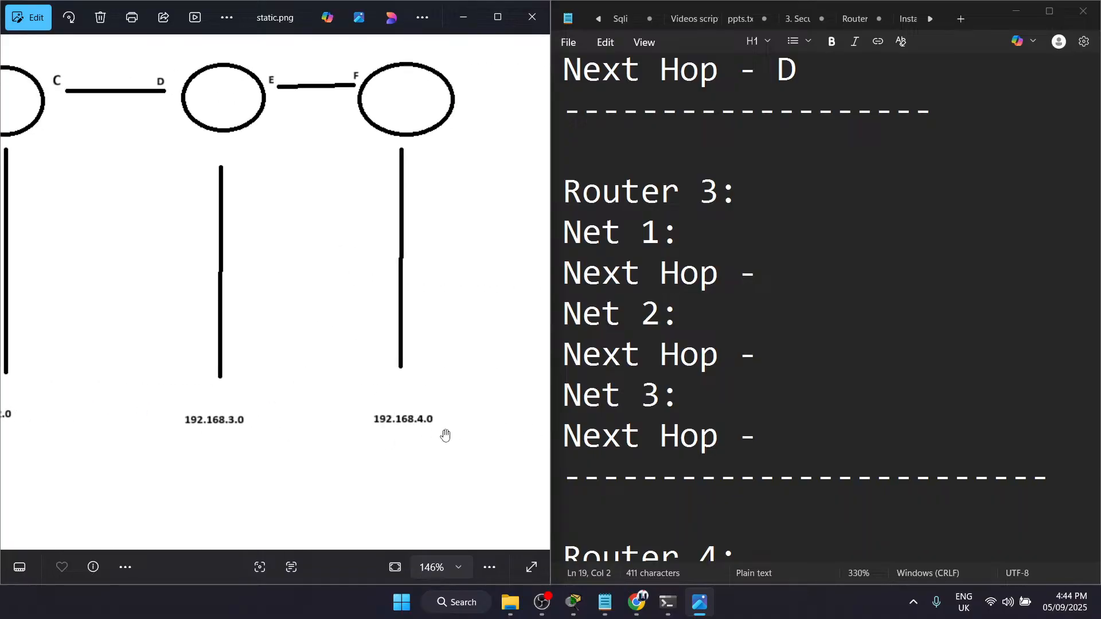
pyautogui.click(714, 232)
pyautogui.write('11')
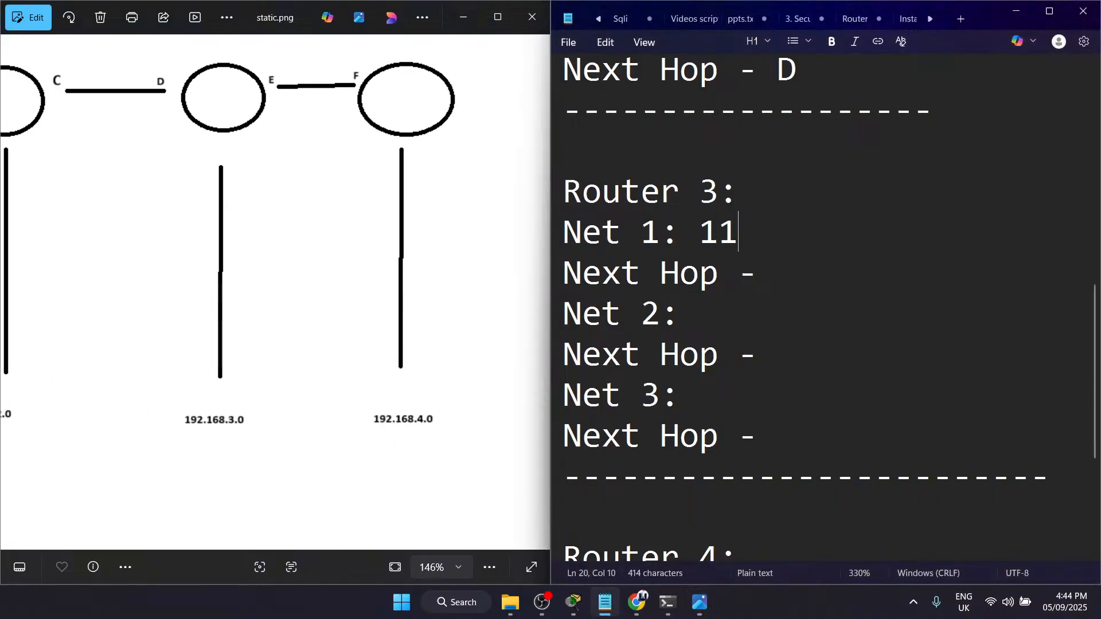
pyautogui.press('BackSpace')
pyautogui.write('92')
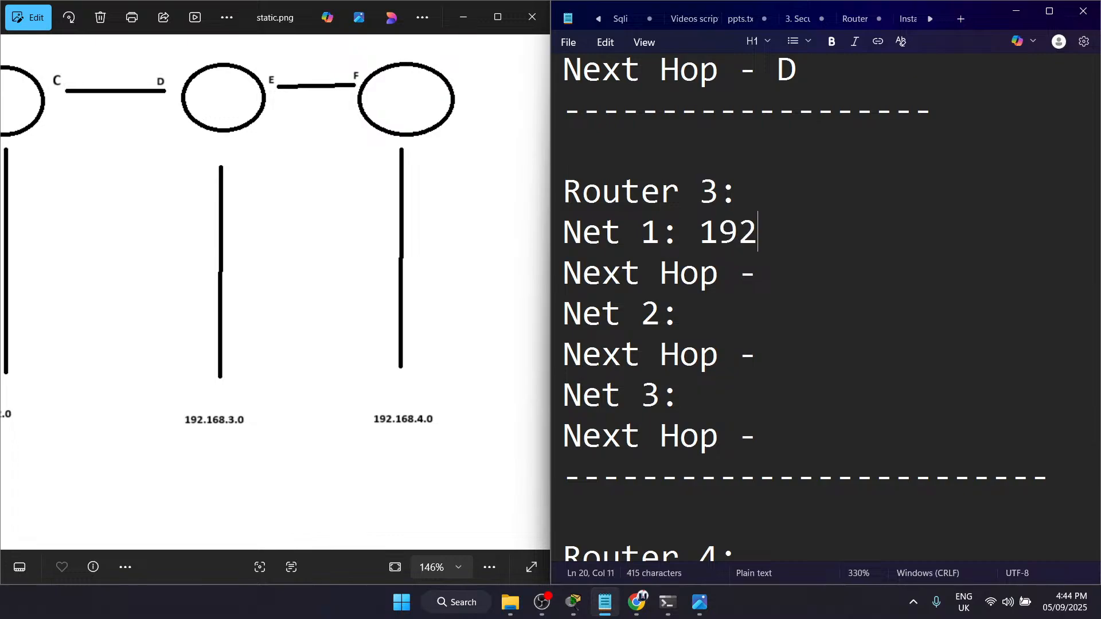
pyautogui.write('.168.1.0')
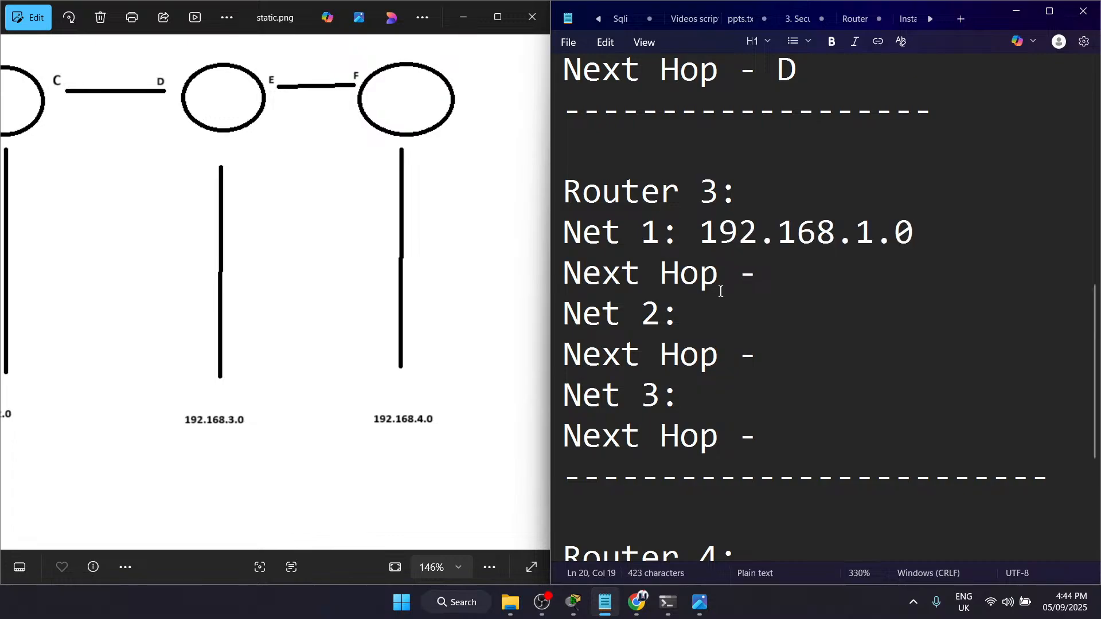
# Step: Enter 192.168.2.0 as Net 2 and 192.168.4.0 as Net 3 in the Router 3 block
pyautogui.click(752, 321)
pyautogui.write('192.168.2.0')
pyautogui.click(731, 403)
pyautogui.write('192.168.4.0')
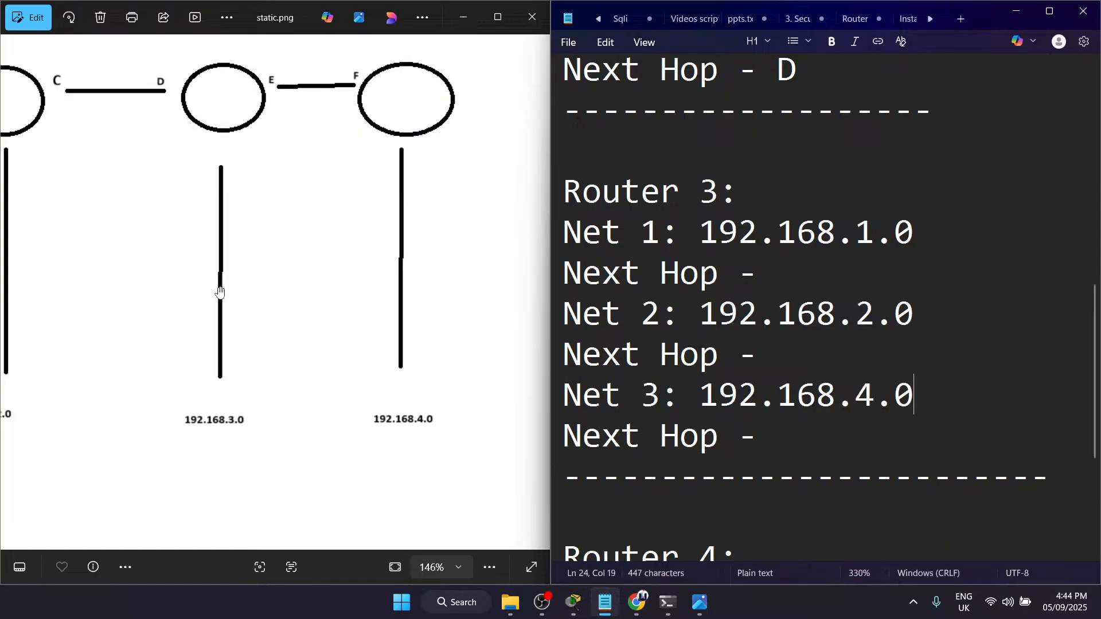
# Step: Enter C as the next hop for Net 1 in the Router 3 block, tracing the path back to the first router
pyautogui.moveTo(220, 292); pyautogui.dragTo(482, 386)
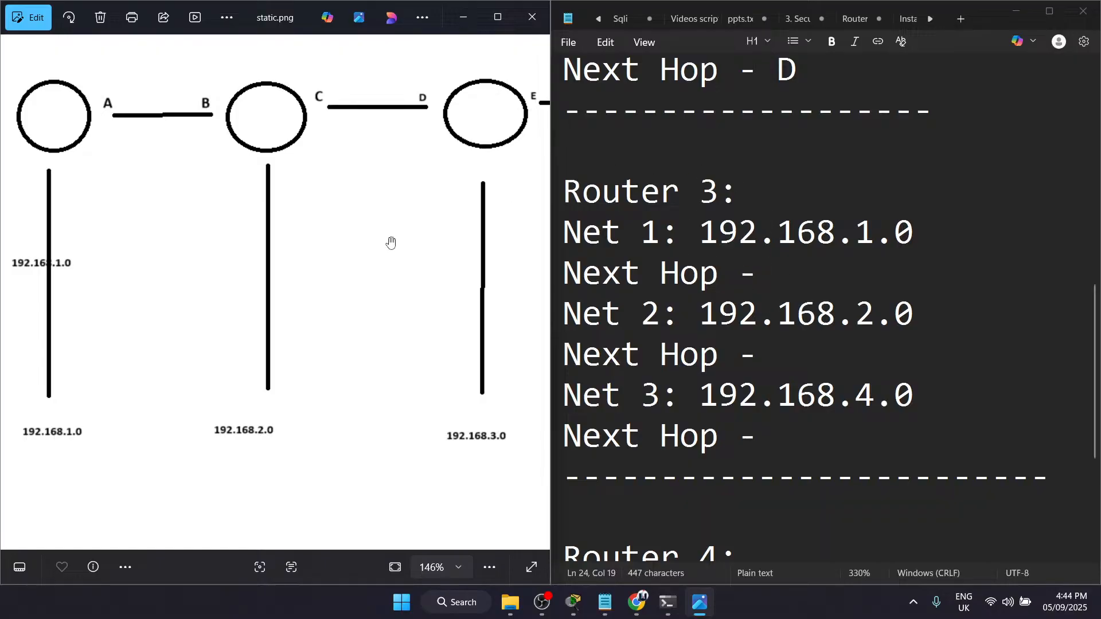
pyautogui.moveTo(406, 183); pyautogui.dragTo(265, 190)
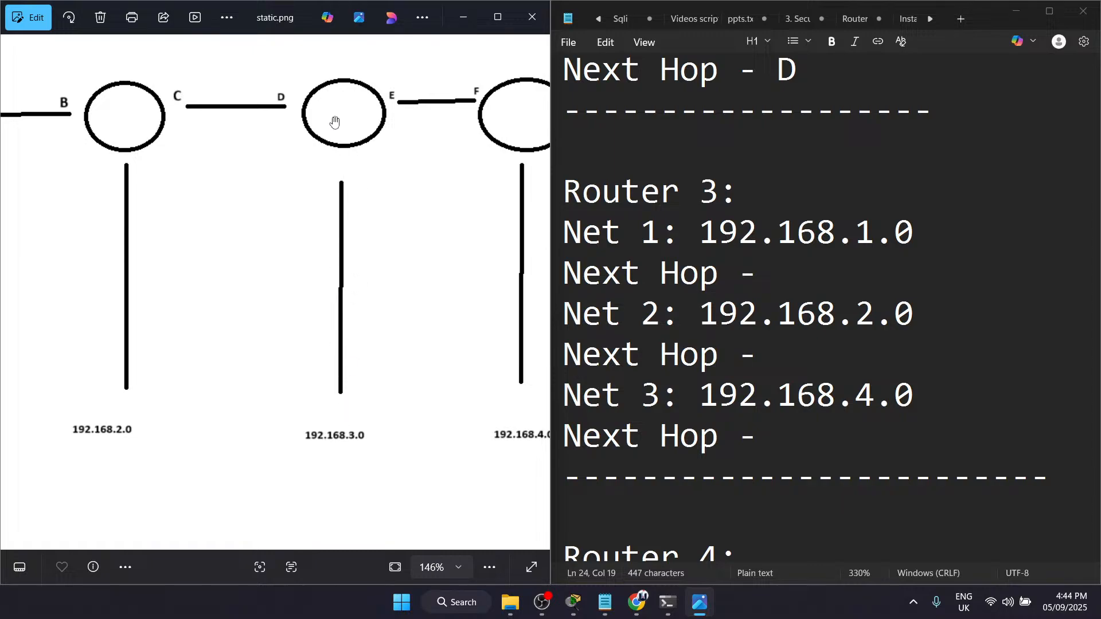
pyautogui.moveTo(239, 193); pyautogui.dragTo(344, 227)
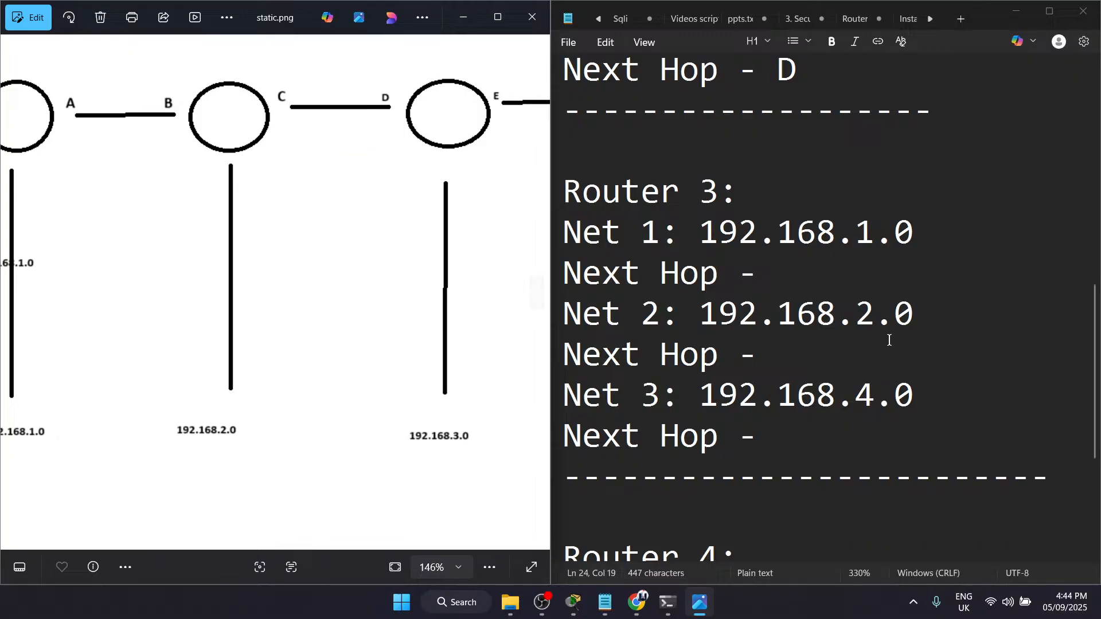
pyautogui.click(774, 253)
pyautogui.write('C')
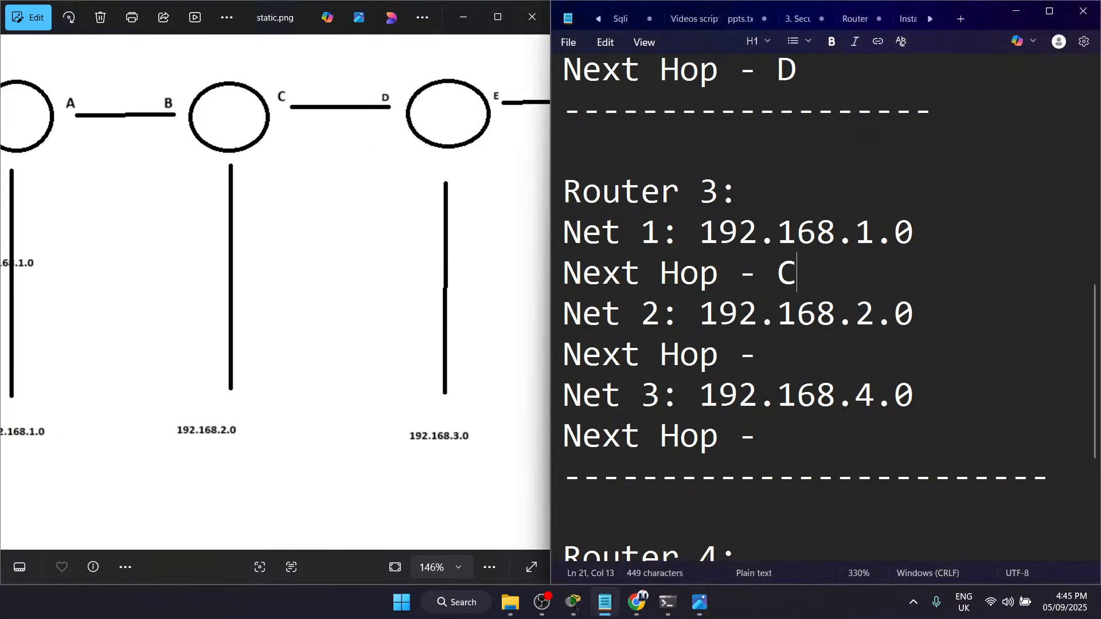
# Step: Enter C as the next hop for Net 2 in the Router 3 block
pyautogui.moveTo(917, 322); pyautogui.dragTo(817, 318)
pyautogui.click(798, 315)
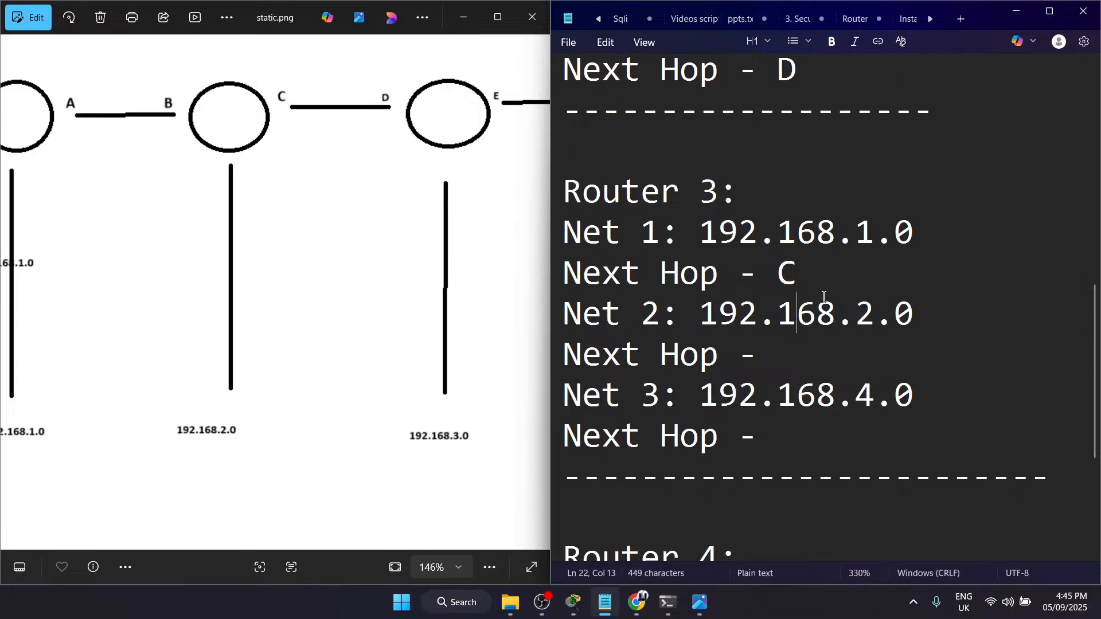
pyautogui.click(819, 344)
pyautogui.write('C')
# Step: Enter F as the next hop for Net 3 in the Router 3 block, checking the link to the last router
pyautogui.moveTo(701, 395); pyautogui.dragTo(914, 395)
pyautogui.click(914, 395)
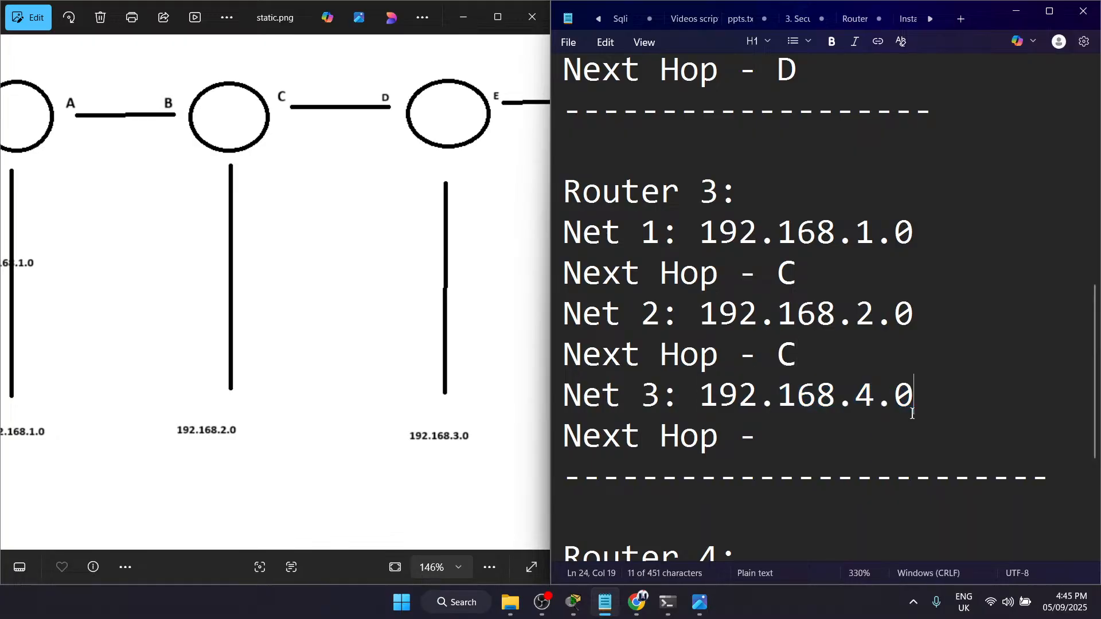
pyautogui.moveTo(369, 332); pyautogui.dragTo(199, 331)
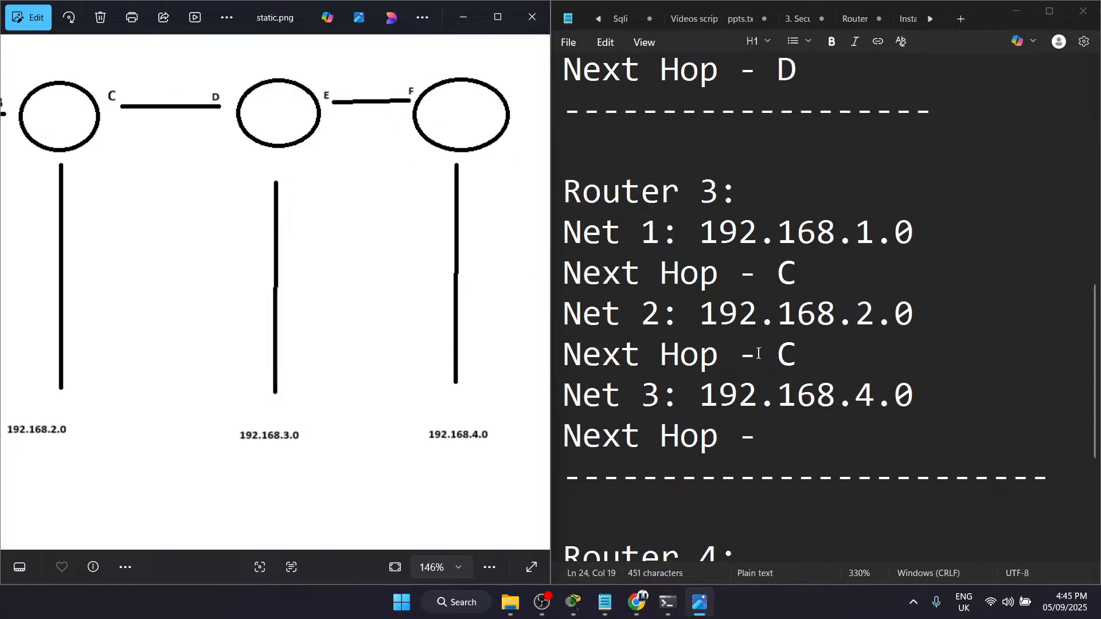
pyautogui.click(801, 437)
pyautogui.write('F')
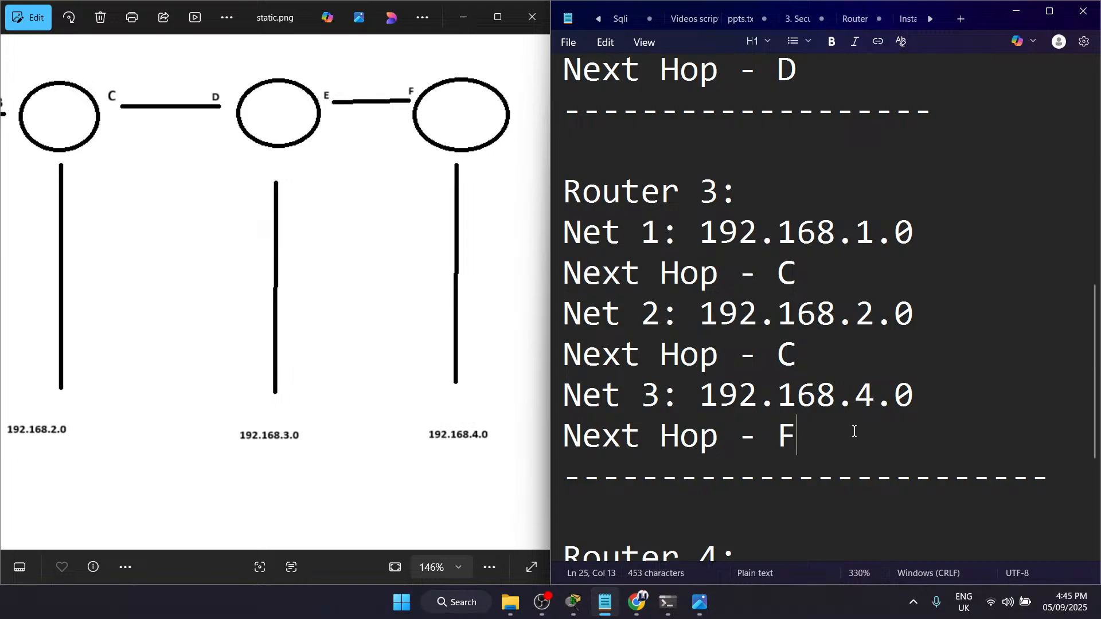
pyautogui.scroll(-1, 853, 433)
pyautogui.moveTo(841, 334); pyautogui.dragTo(622, 28)
pyautogui.click(622, 27)
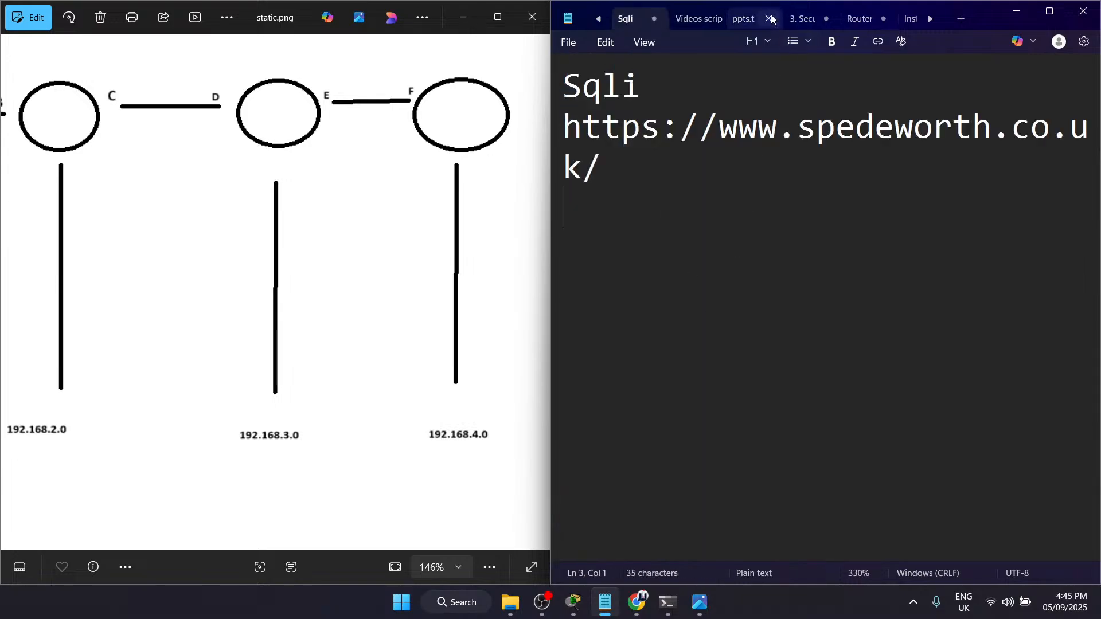
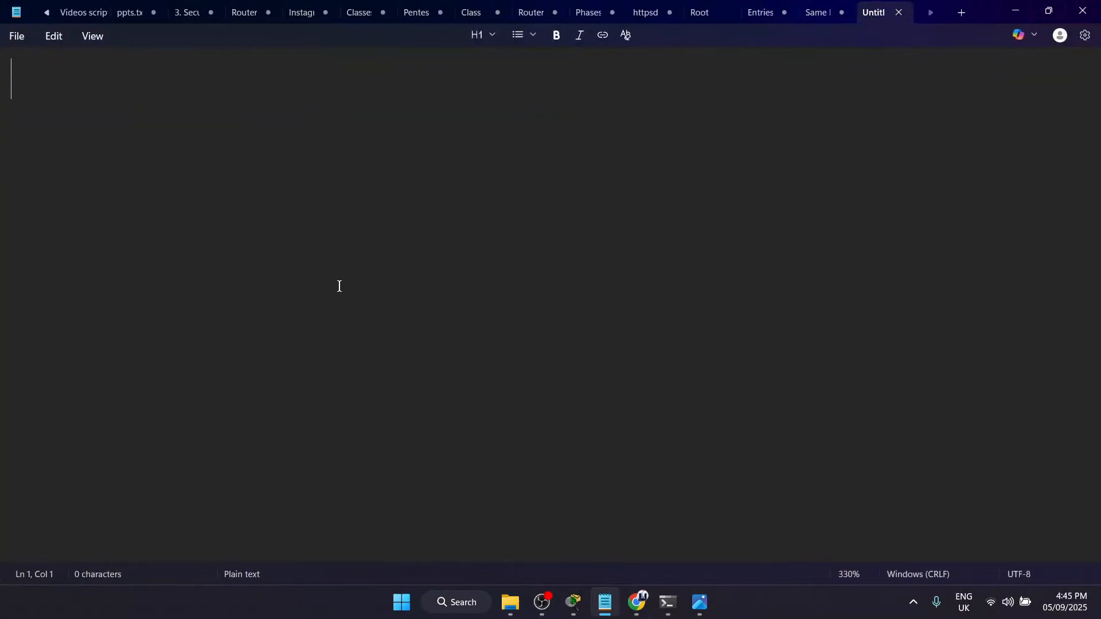
# Step: Go through the open notes to find the routing note and bring up its empty Router 4 block beside the diagram
pyautogui.click(814, 9)
pyautogui.click(762, 5)
pyautogui.click(693, 8)
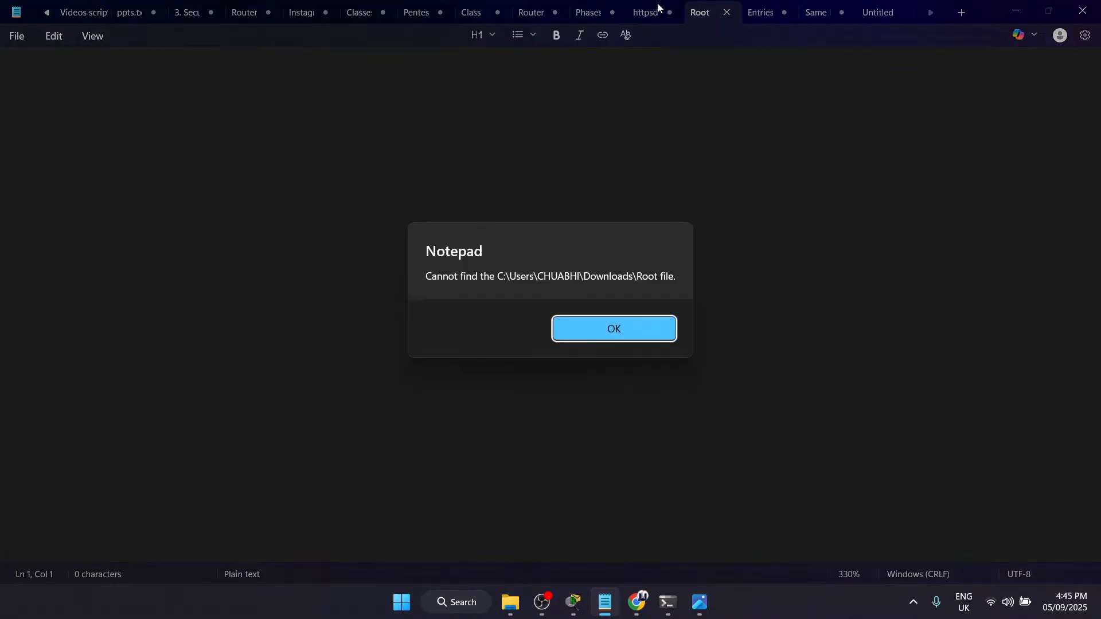
pyautogui.click(608, 327)
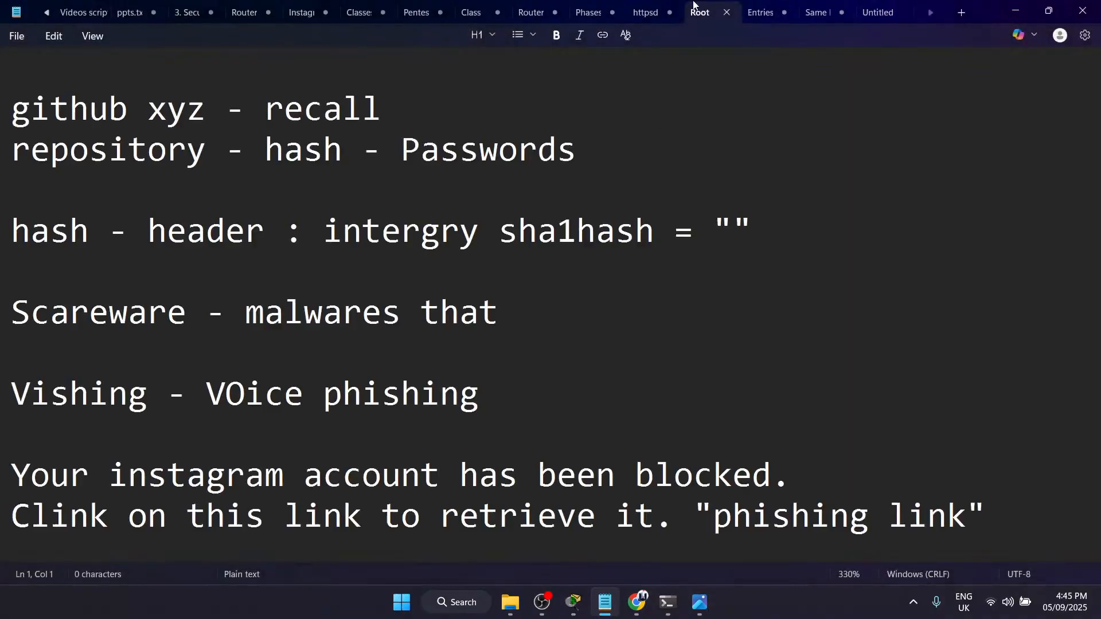
pyautogui.click(643, 7)
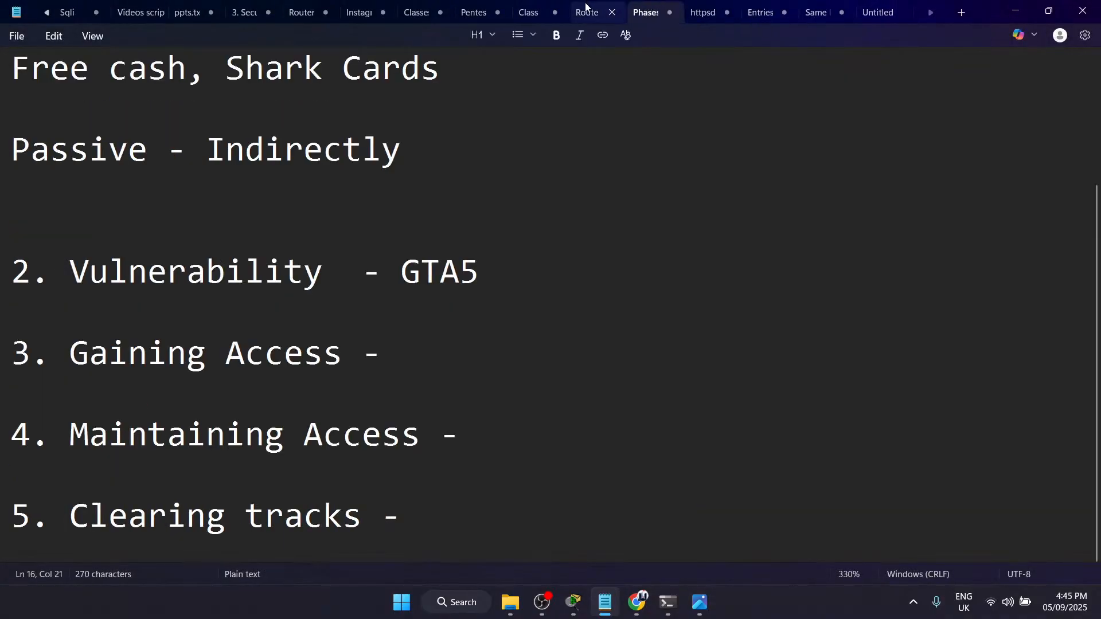
pyautogui.click(586, 8)
pyautogui.click(460, 241)
pyautogui.scroll(-5, 460, 241)
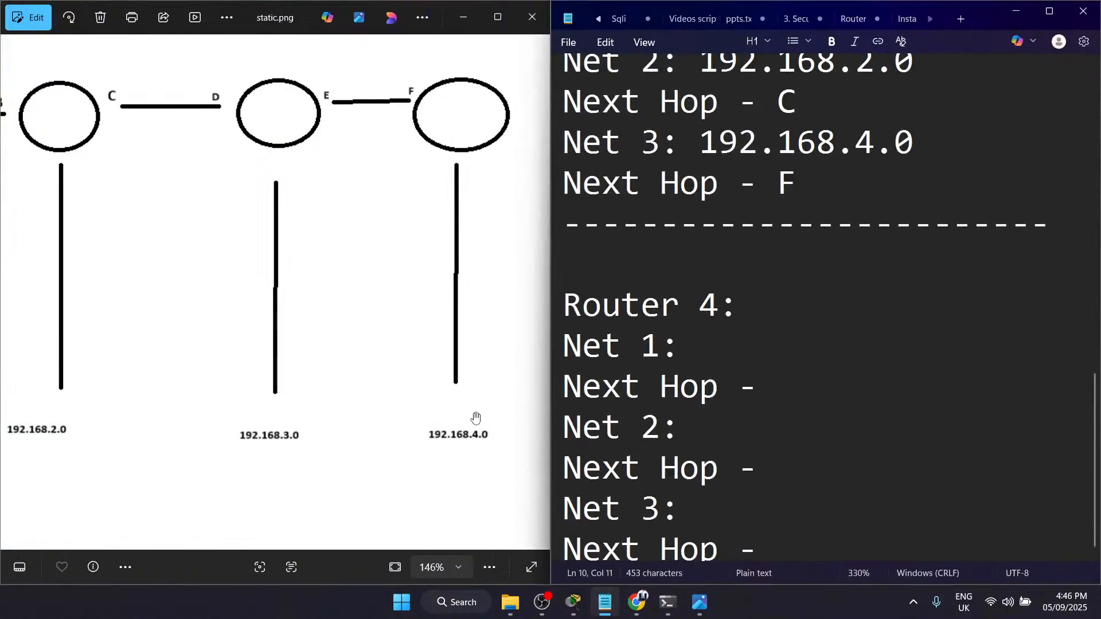
# Step: Examine the static.png diagram for the networks that are remote from the fourth router
pyautogui.moveTo(442, 434); pyautogui.dragTo(382, 433)
pyautogui.scroll(-1, 808, 369)
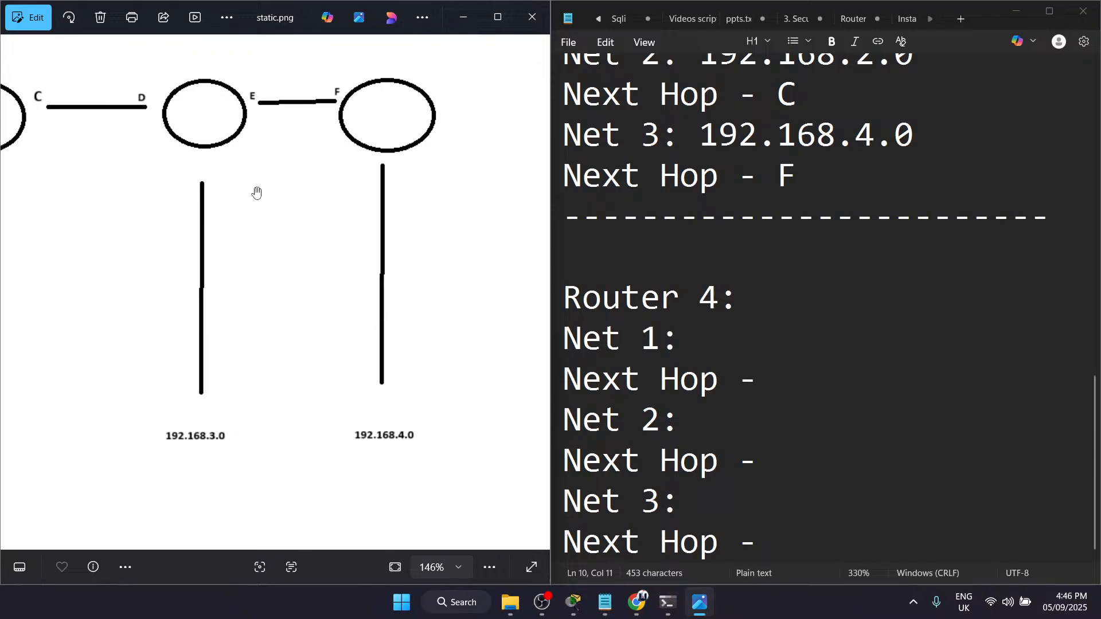
pyautogui.scroll(-1, 224, 282)
pyautogui.moveTo(222, 408); pyautogui.dragTo(343, 435)
pyautogui.moveTo(281, 413); pyautogui.dragTo(311, 192)
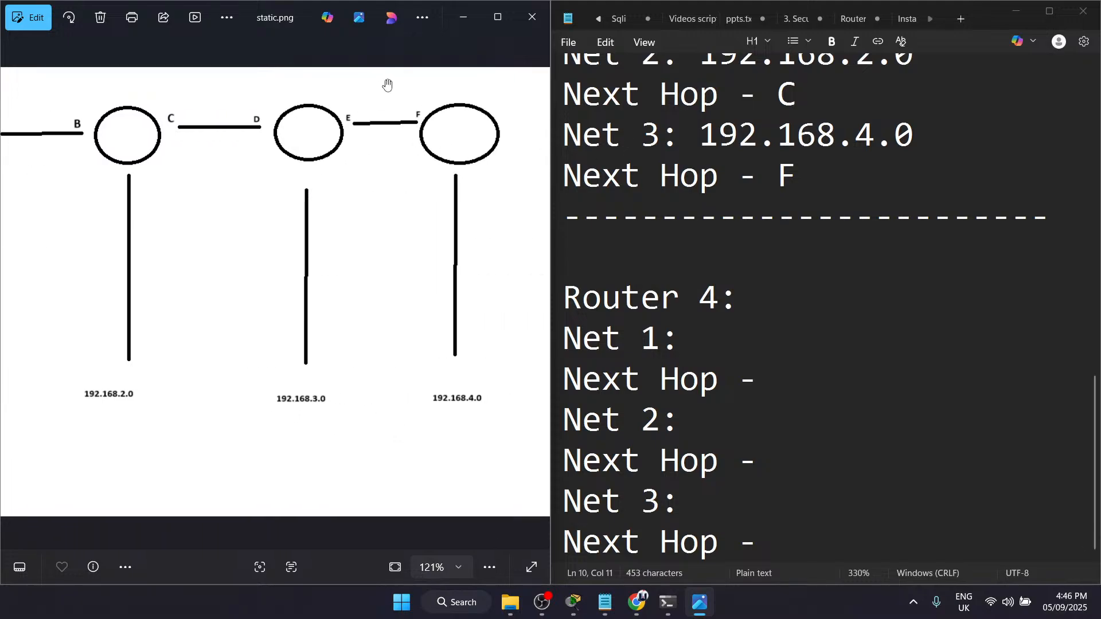
pyautogui.scroll(4, 352, 143)
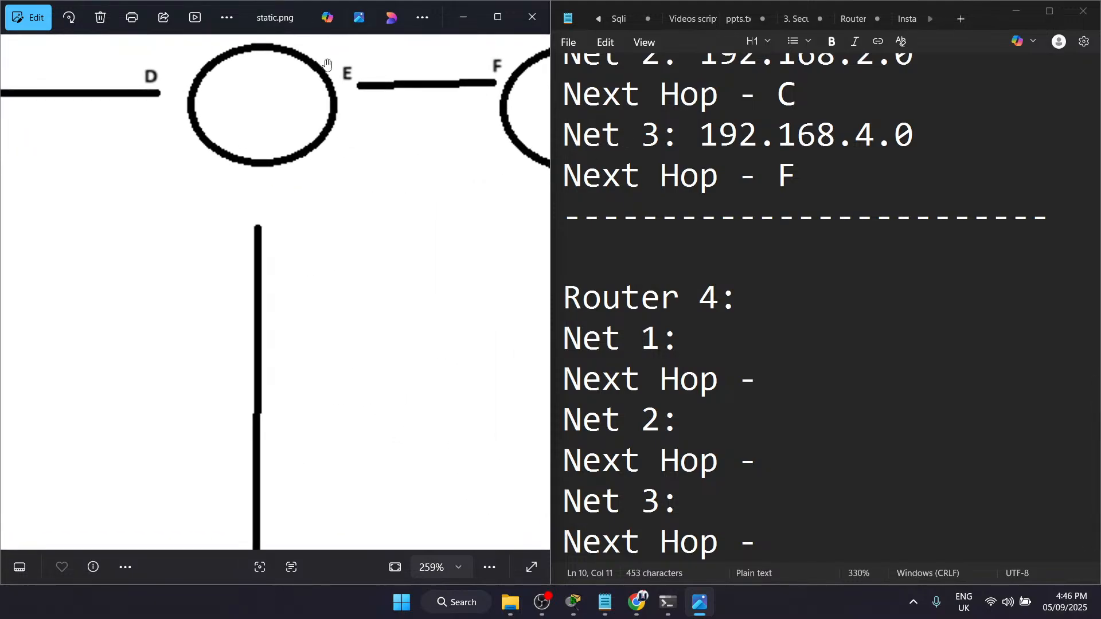
pyautogui.moveTo(355, 139); pyautogui.dragTo(499, 3)
pyautogui.scroll(-1, 395, 310)
pyautogui.scroll(-1, 395, 311)
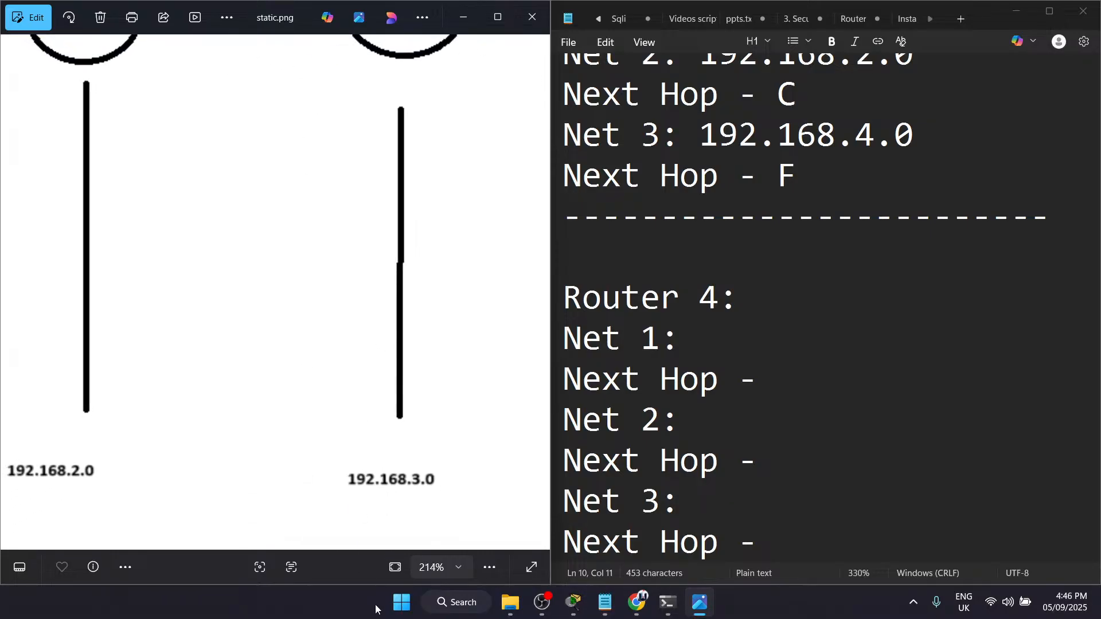
# Step: Enter 192.168.1.0 as Net 1 and 192.168.2.0 as Net 2 in the Router 4 block
pyautogui.click(708, 362)
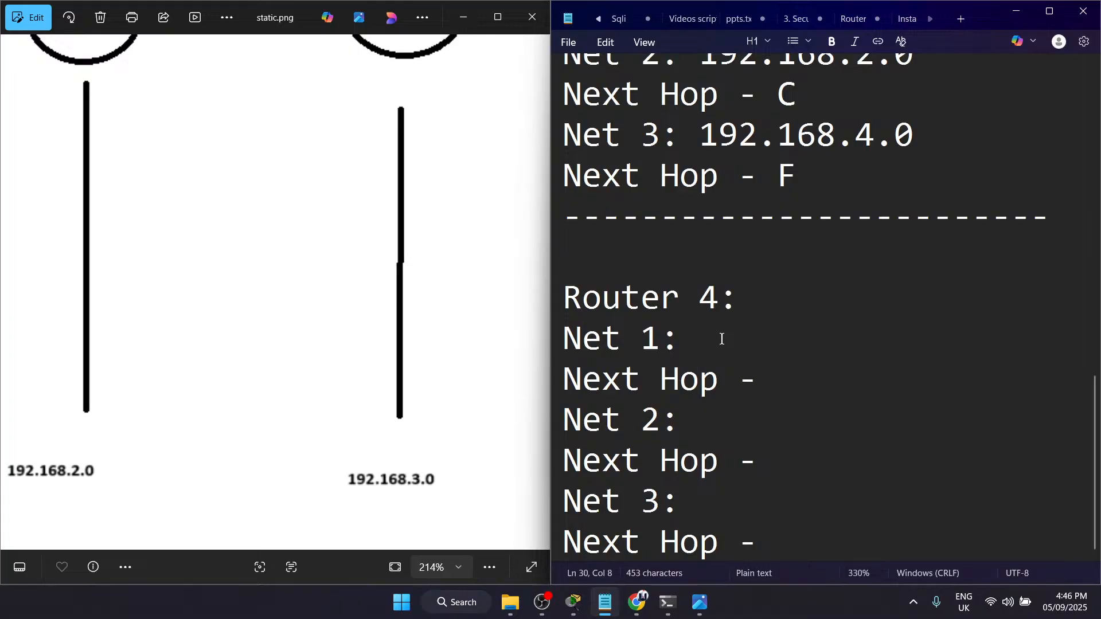
pyautogui.write('192.')
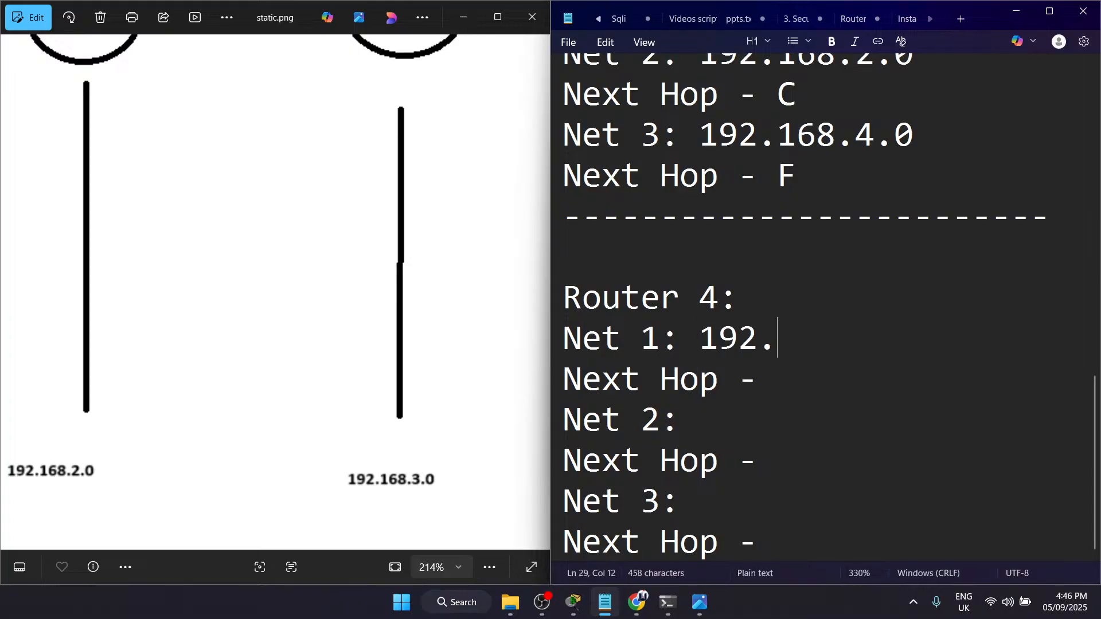
pyautogui.write('168.1.0')
pyautogui.click(783, 430)
pyautogui.write('1932.')
pyautogui.press('BackSpace')
pyautogui.press('BackSpace')
pyautogui.press('BackSpace')
pyautogui.write('2.168.')
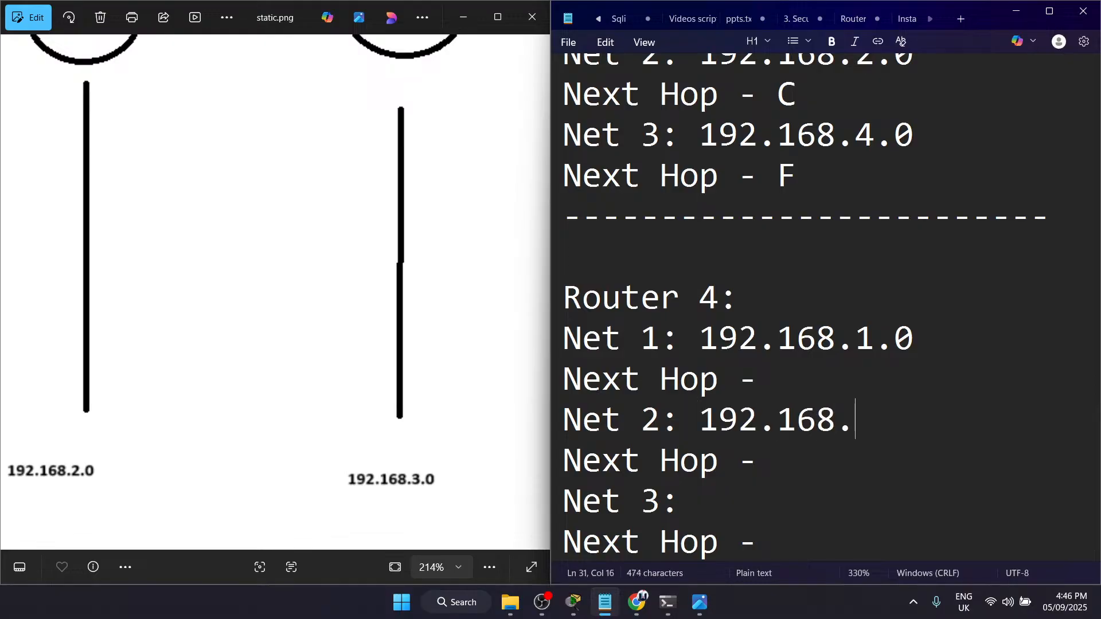
pyautogui.write('2.0')
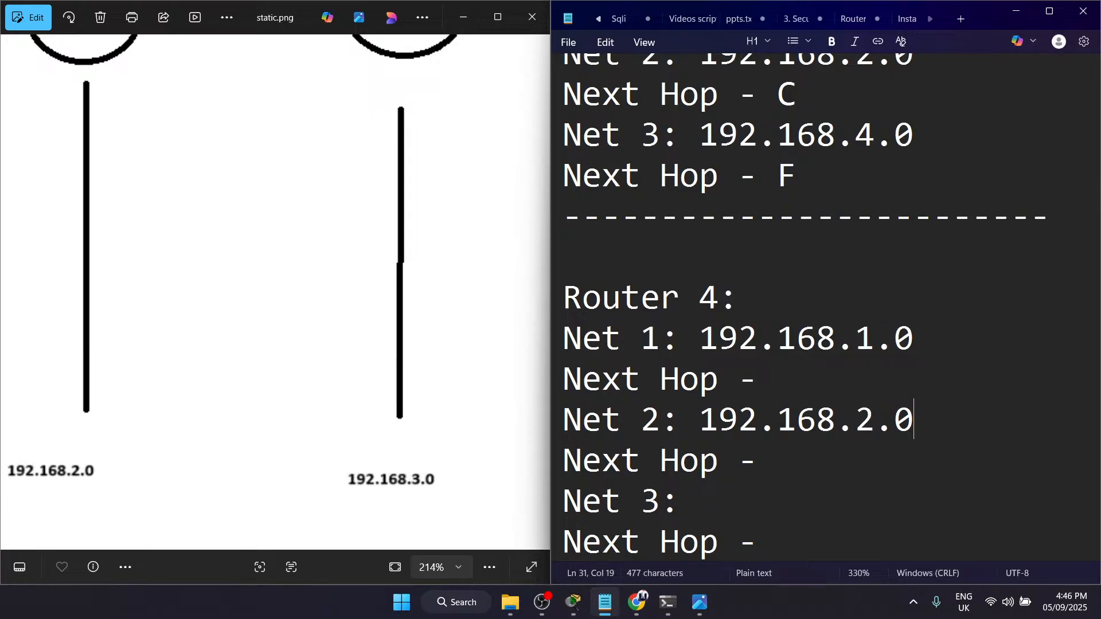
# Step: Enter 192.168.3.0 as Net 3 in the Router 4 block
pyautogui.click(743, 500)
pyautogui.write('192.168.3.0')
# Step: Trace the path from the fourth router back to the first and enter E as the next hop for Net 1 in the Router 4 block
pyautogui.moveTo(405, 292); pyautogui.dragTo(119, 511)
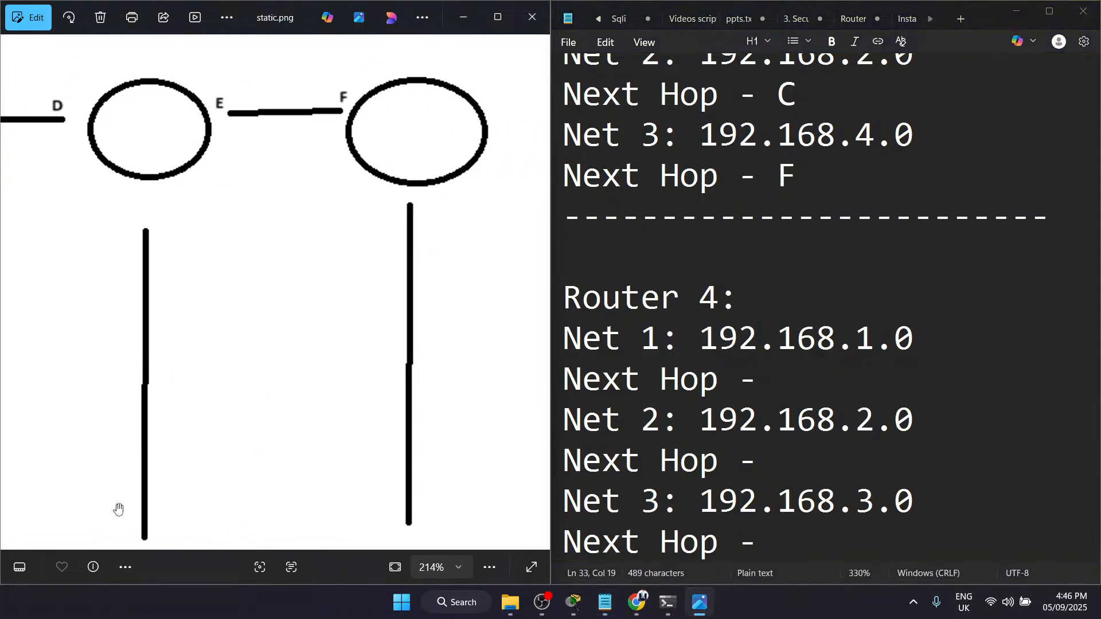
pyautogui.moveTo(330, 348); pyautogui.dragTo(285, 453)
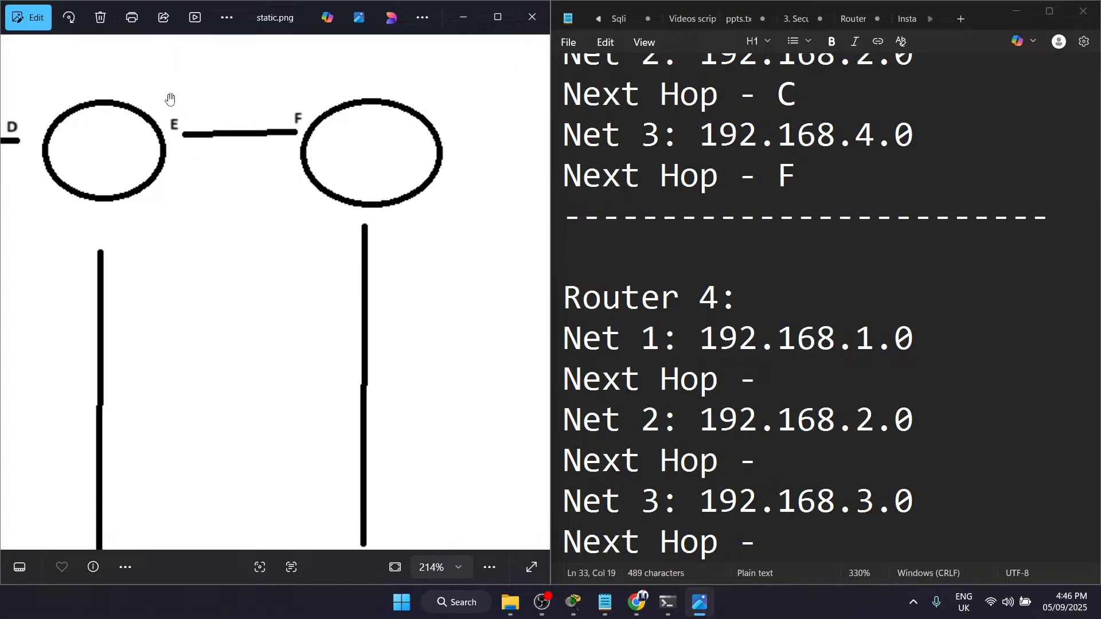
pyautogui.scroll(-5, 231, 213)
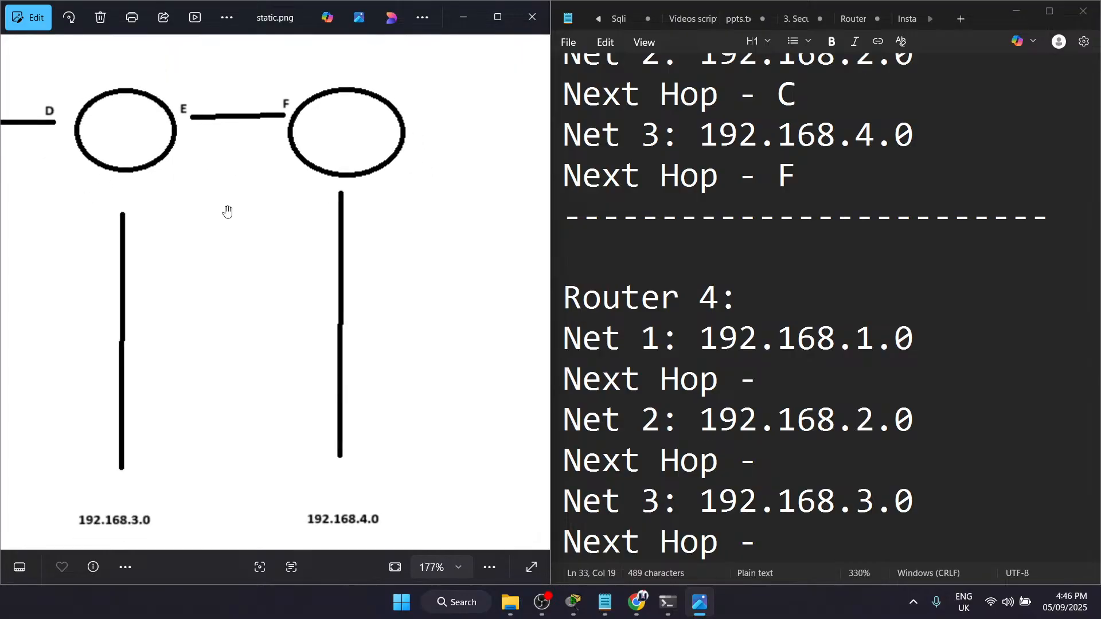
pyautogui.scroll(1, 270, 175)
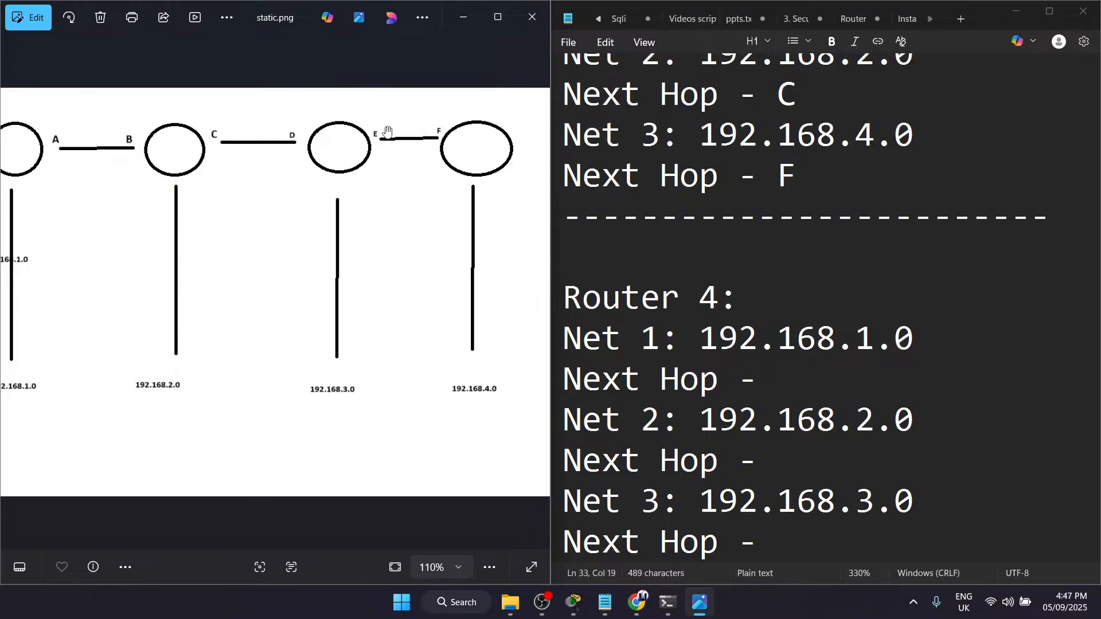
pyautogui.click(801, 446)
pyautogui.click(772, 368)
pyautogui.write('E')
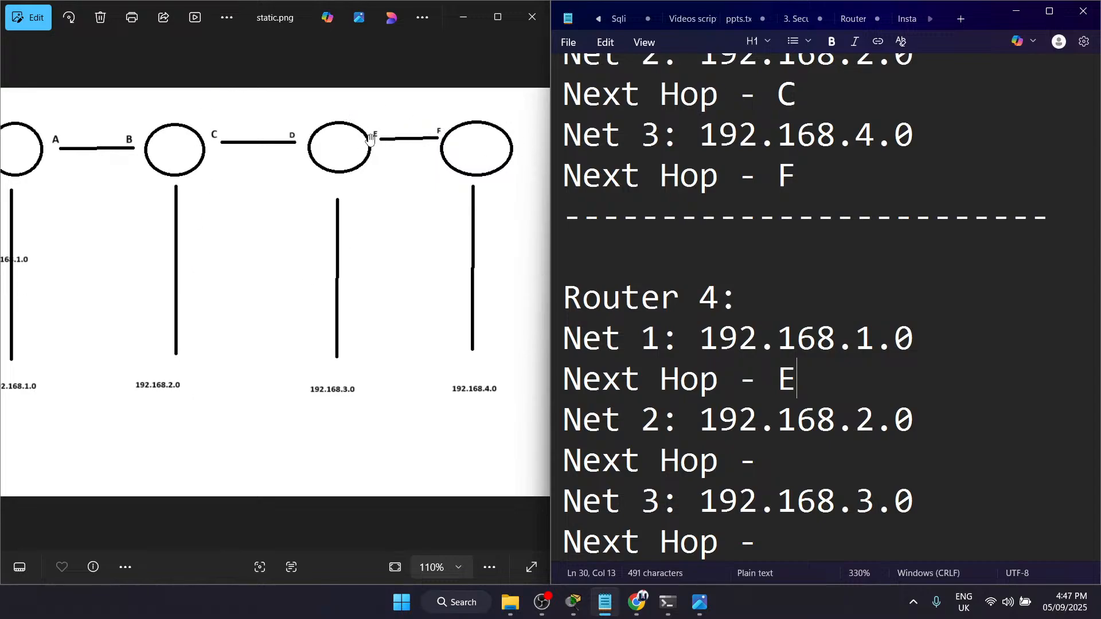
# Step: Enter E as the next hop for both Net 2 and Net 3 in the Router 4 block
pyautogui.click(794, 465)
pyautogui.write('E')
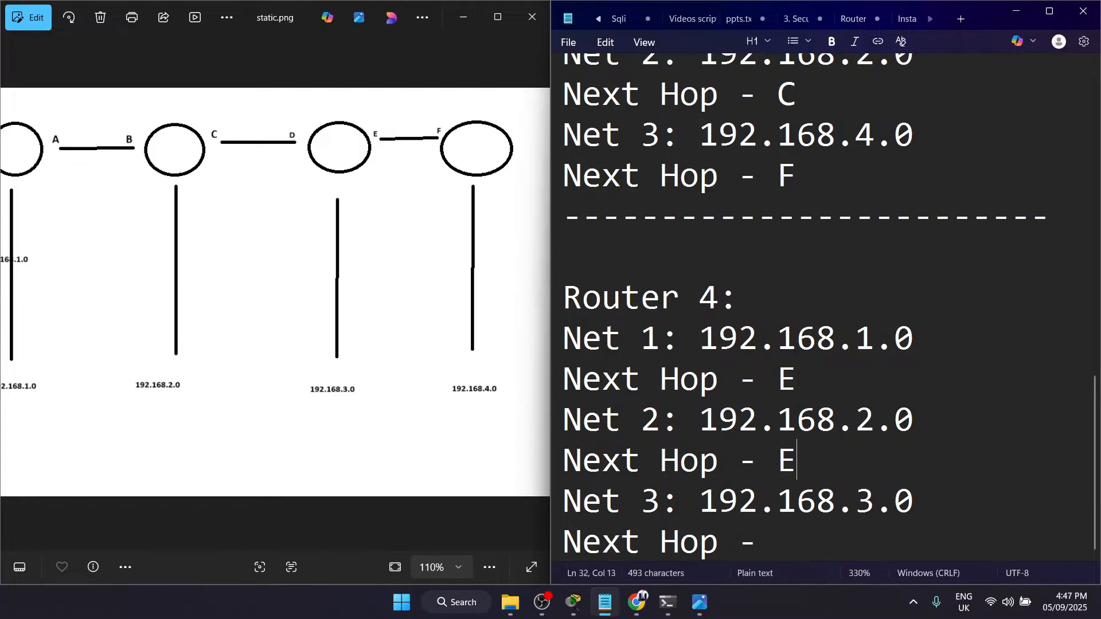
pyautogui.click(814, 543)
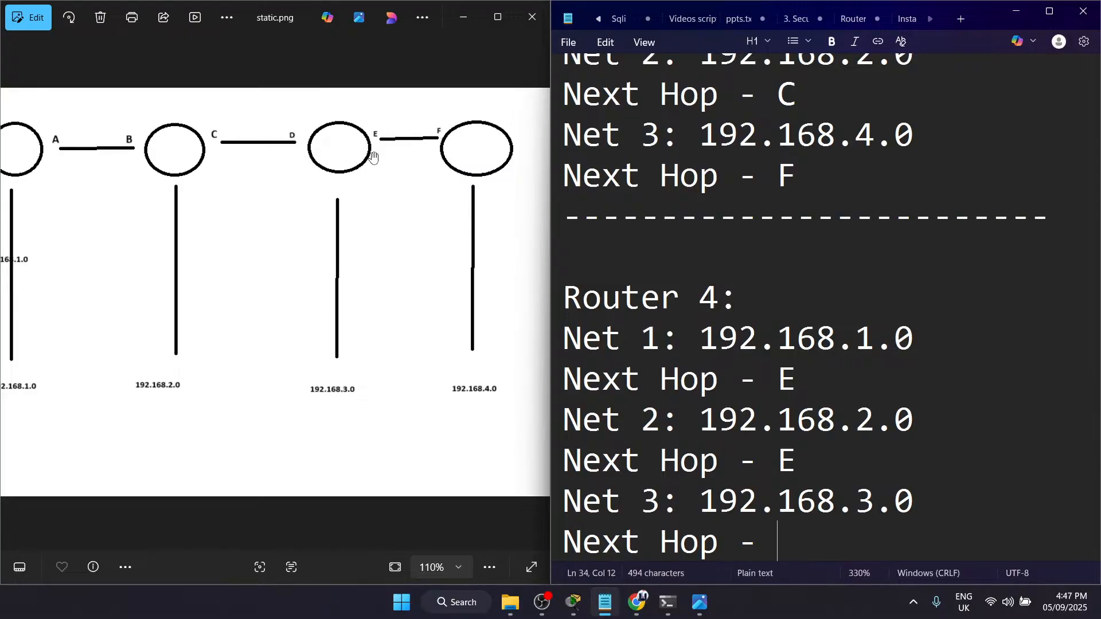
pyautogui.write('E')
# Step: Review the Router 1 block's remote networks and next hops against the first router in the diagram
pyautogui.moveTo(841, 544); pyautogui.dragTo(644, 177)
pyautogui.click(646, 179)
pyautogui.scroll(6, 646, 182)
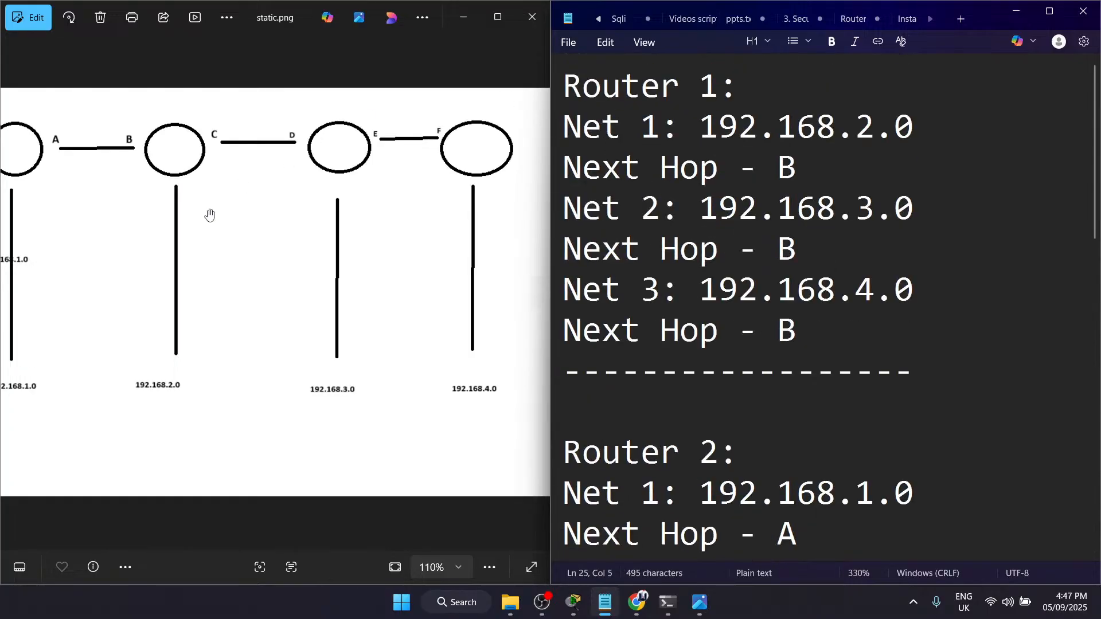
pyautogui.moveTo(316, 263); pyautogui.dragTo(402, 263)
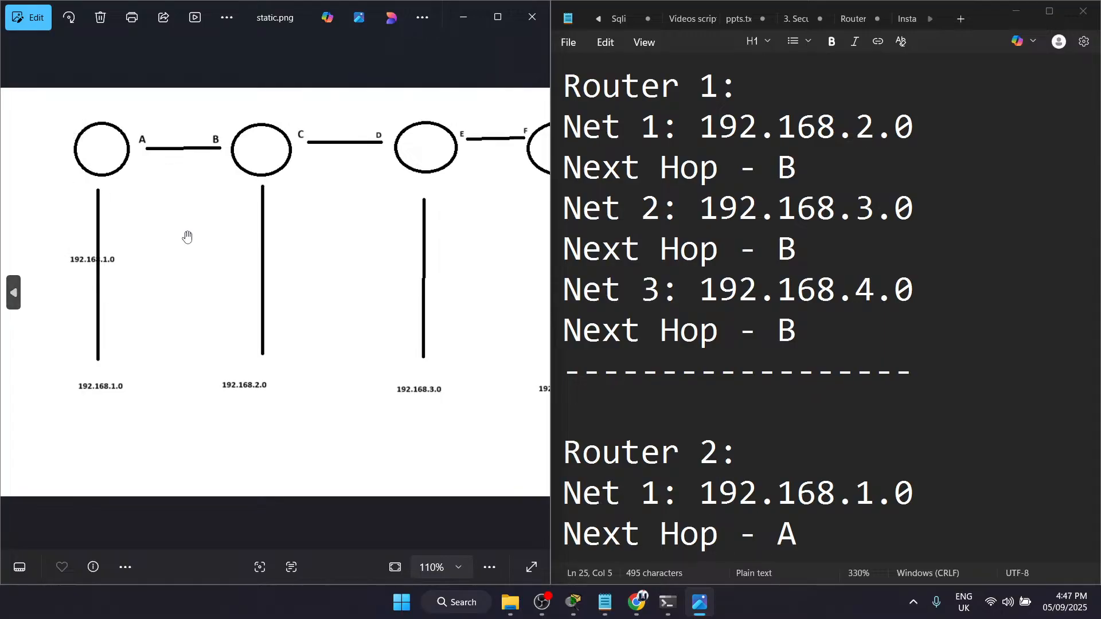
pyautogui.click(558, 97)
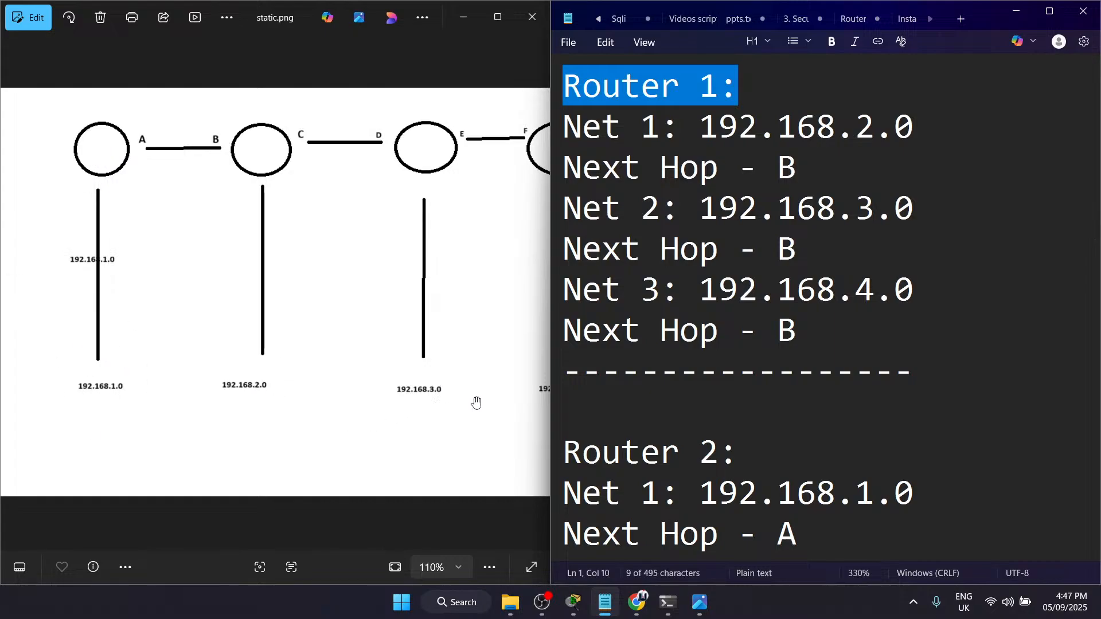
pyautogui.moveTo(476, 403); pyautogui.dragTo(336, 386)
pyautogui.moveTo(212, 319); pyautogui.dragTo(446, 366)
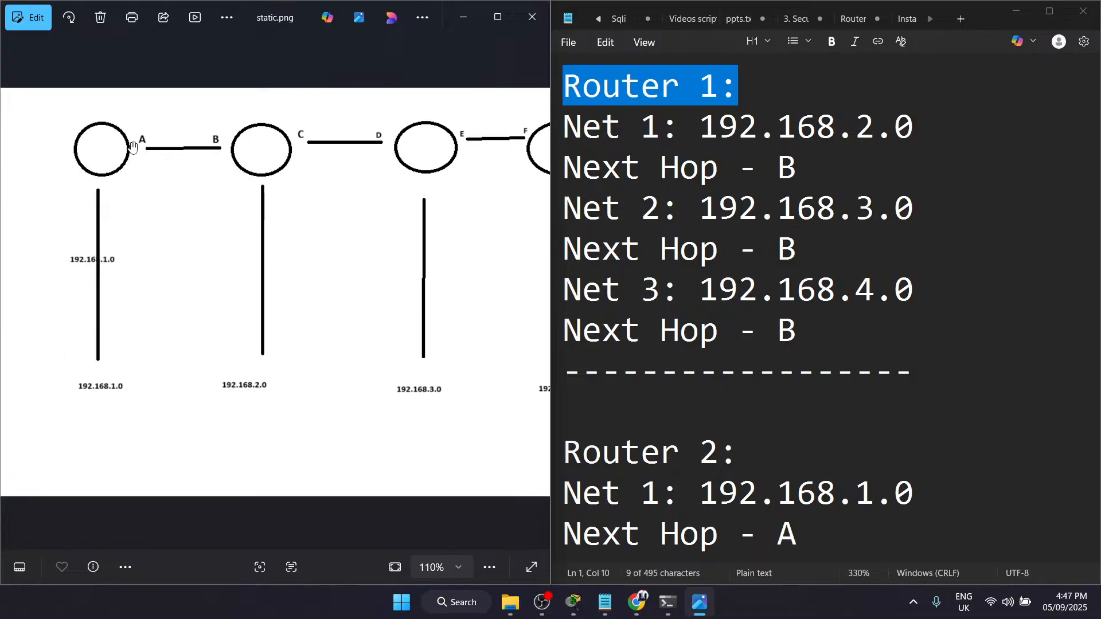
pyautogui.moveTo(759, 169); pyautogui.dragTo(831, 407)
pyautogui.click(831, 404)
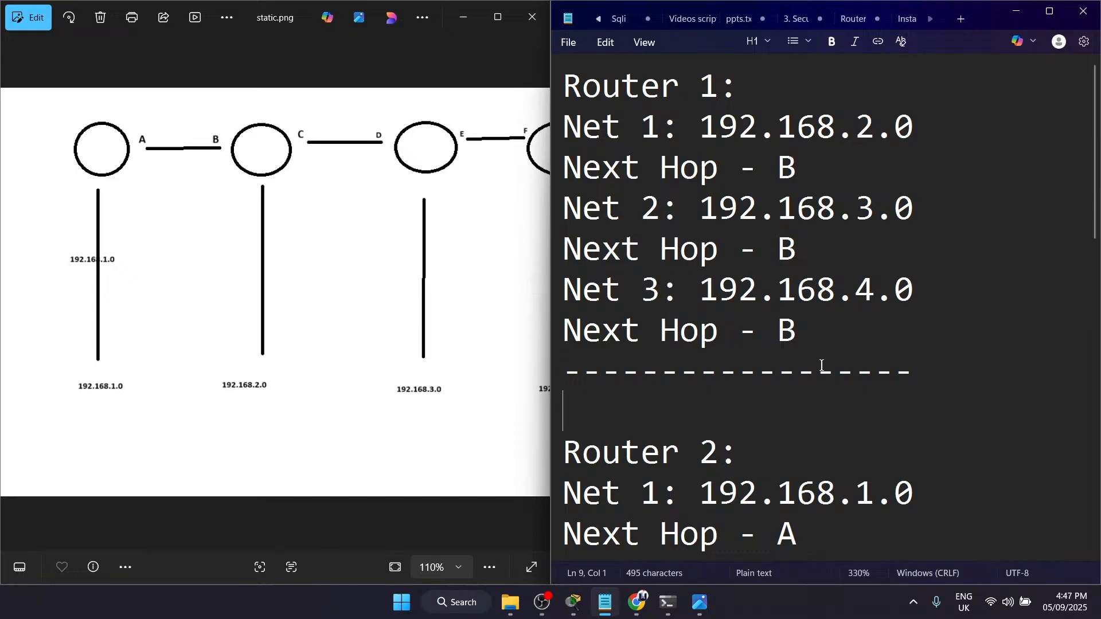
# Step: Review the Router 2 block's remote networks and next hops against the second router in the diagram
pyautogui.scroll(-3, 821, 365)
pyautogui.scroll(1, 754, 164)
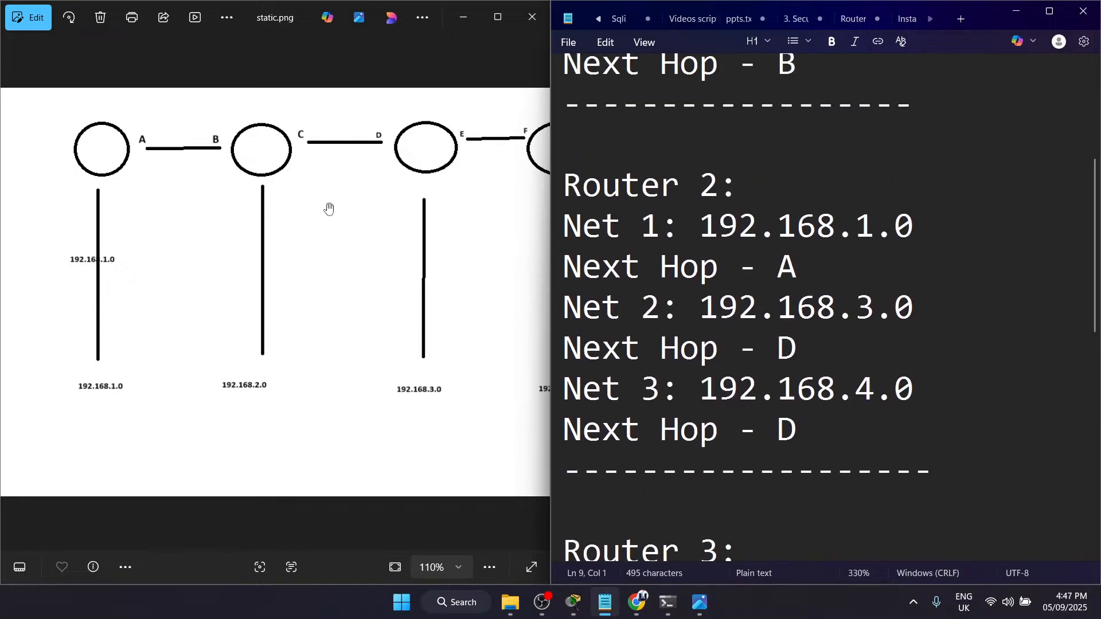
pyautogui.moveTo(329, 208); pyautogui.dragTo(246, 209)
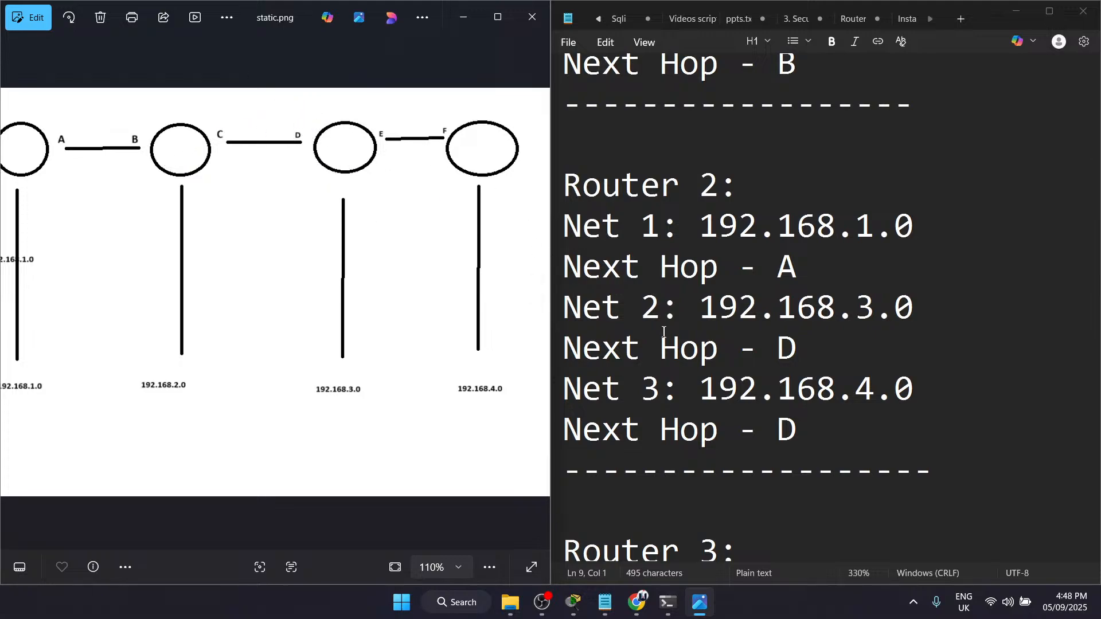
pyautogui.moveTo(814, 304); pyautogui.dragTo(636, 214)
pyautogui.click(635, 214)
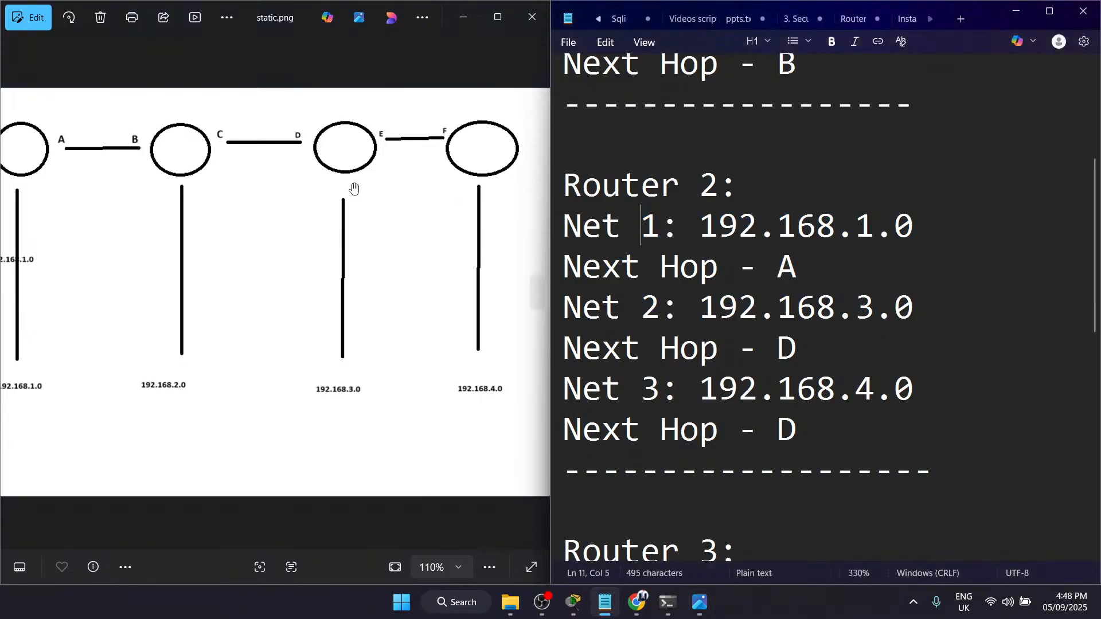
pyautogui.moveTo(816, 281); pyautogui.dragTo(599, 250)
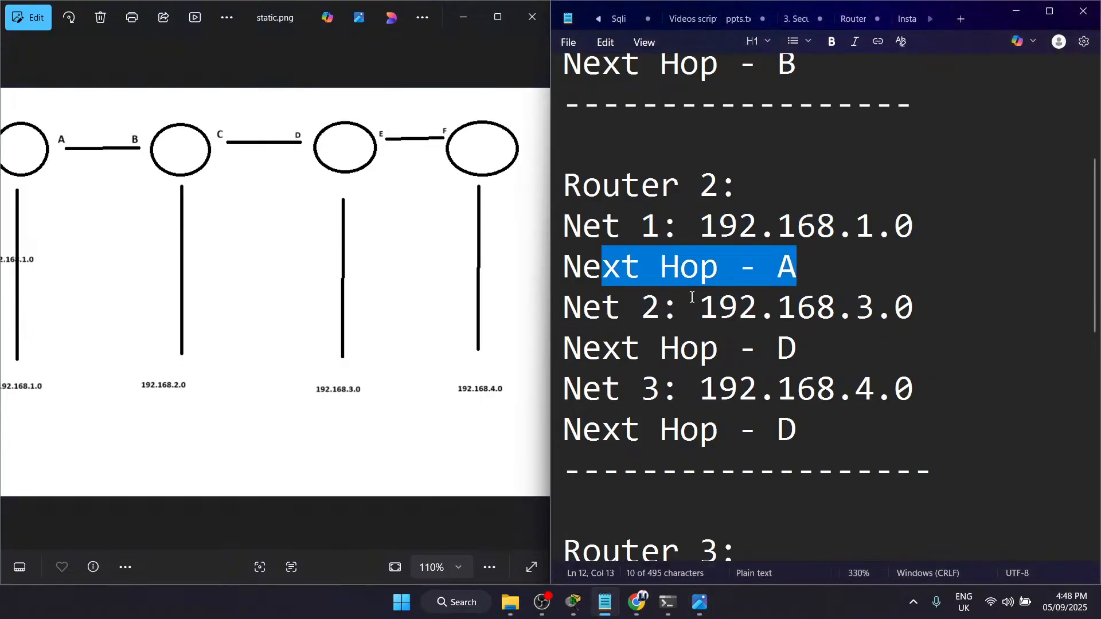
pyautogui.moveTo(738, 331); pyautogui.dragTo(836, 445)
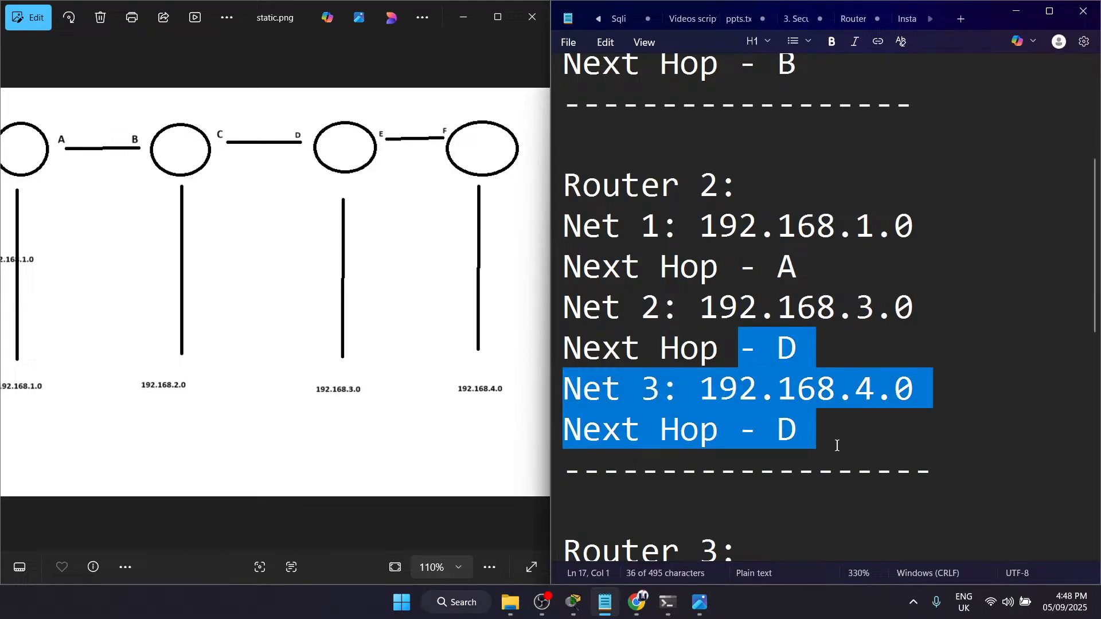
# Step: Review the next hops for Net 1 and Net 2 in the Router 3 block against the third router in the diagram
pyautogui.scroll(-1, 838, 452)
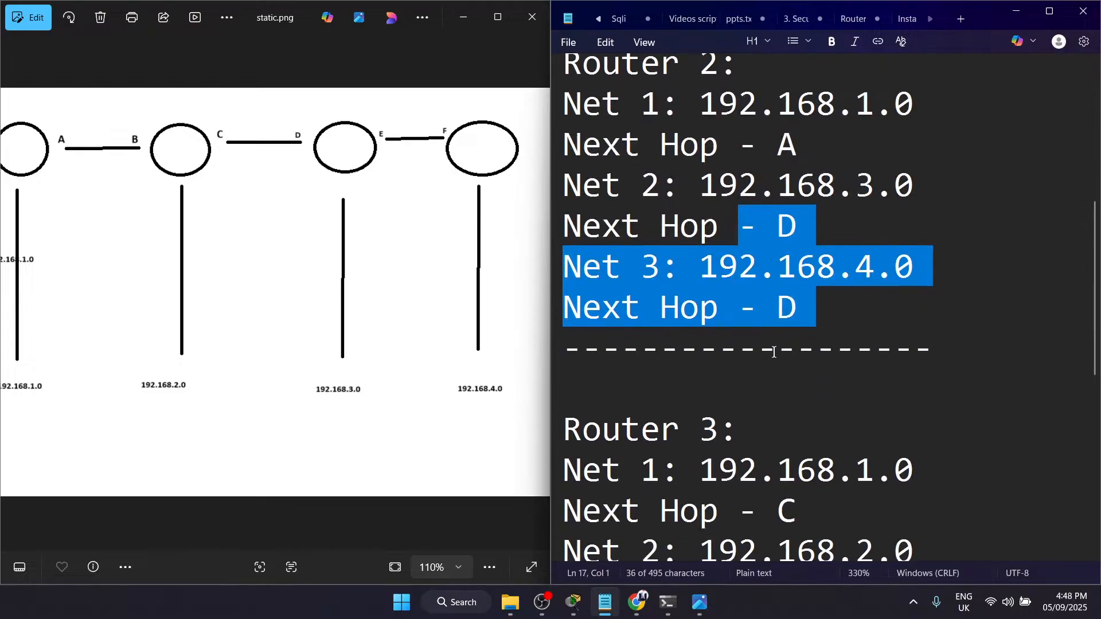
pyautogui.scroll(-4, 812, 349)
pyautogui.scroll(3, 801, 243)
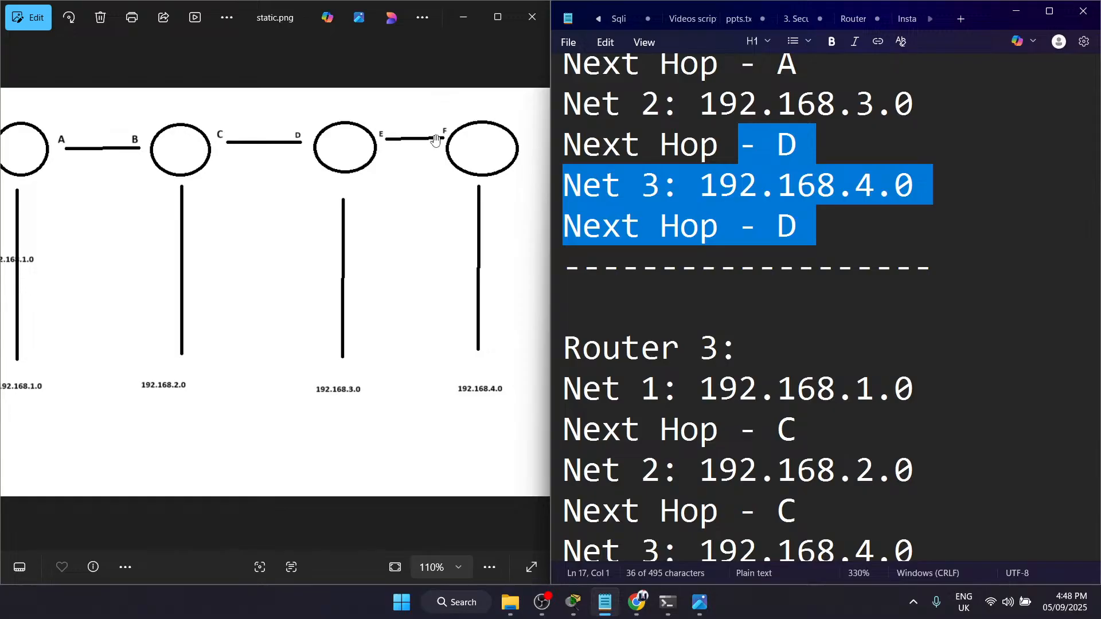
pyautogui.scroll(-4, 737, 386)
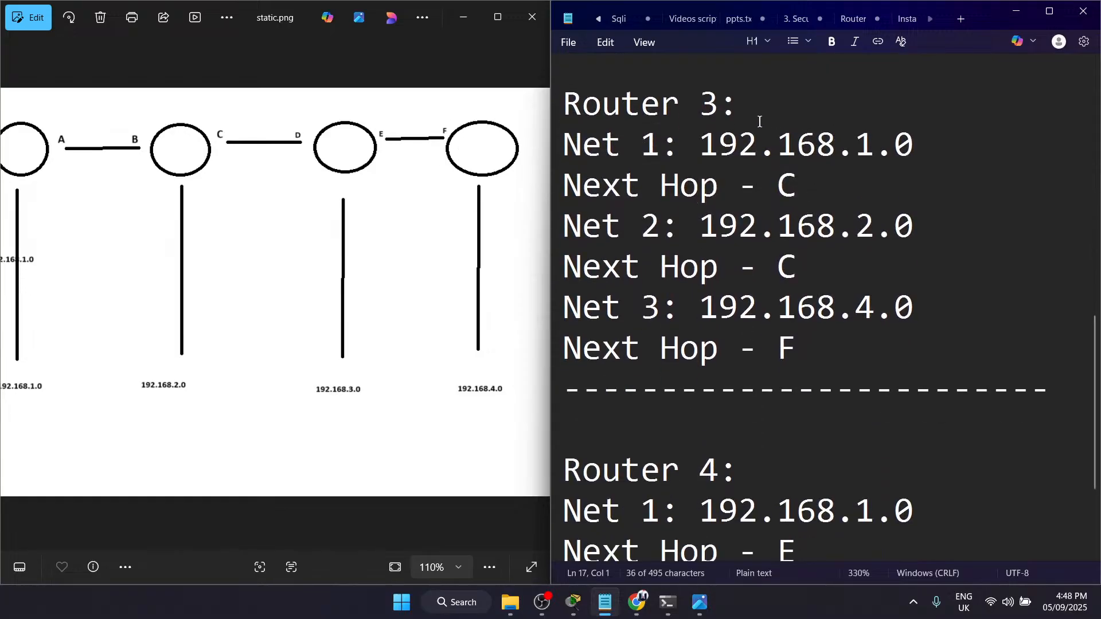
pyautogui.moveTo(828, 278); pyautogui.dragTo(609, 149)
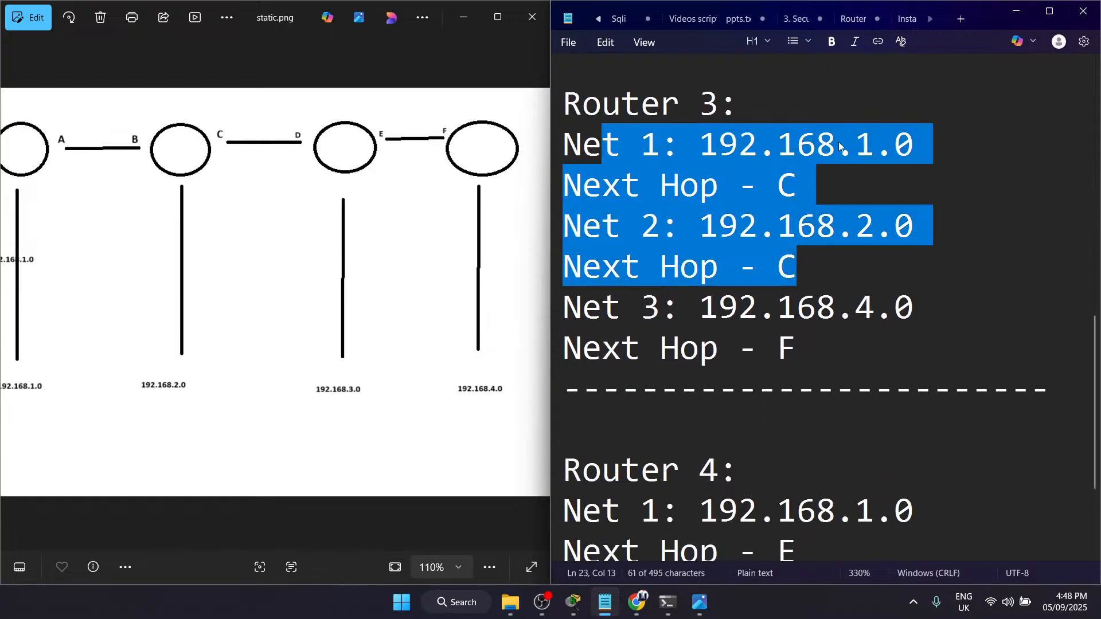
pyautogui.click(824, 188)
pyautogui.click(755, 189)
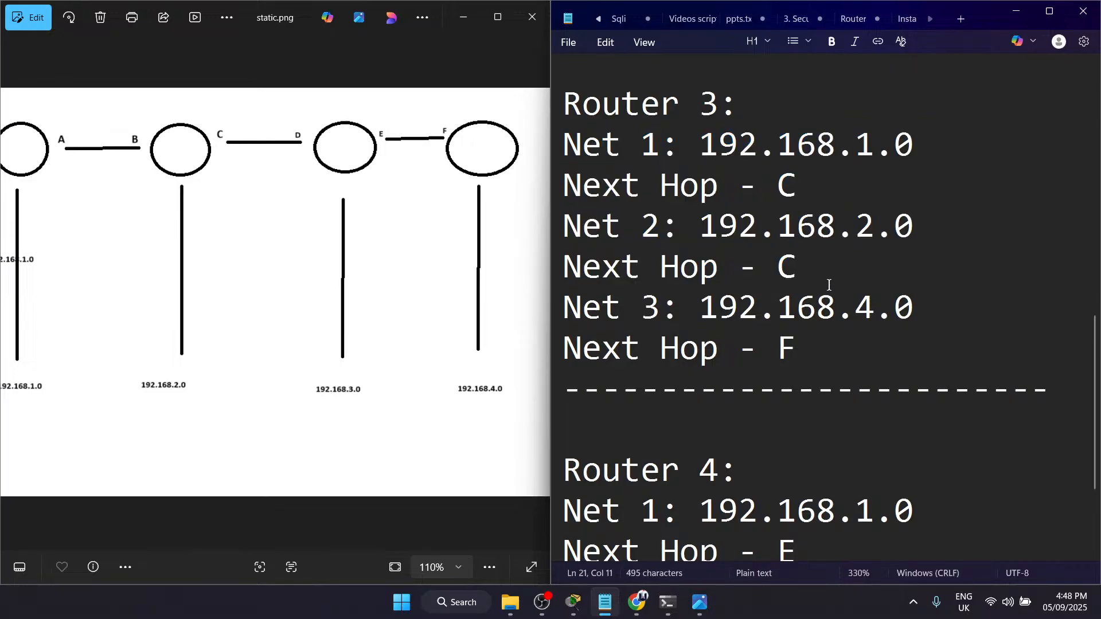
pyautogui.doubleClick(787, 267)
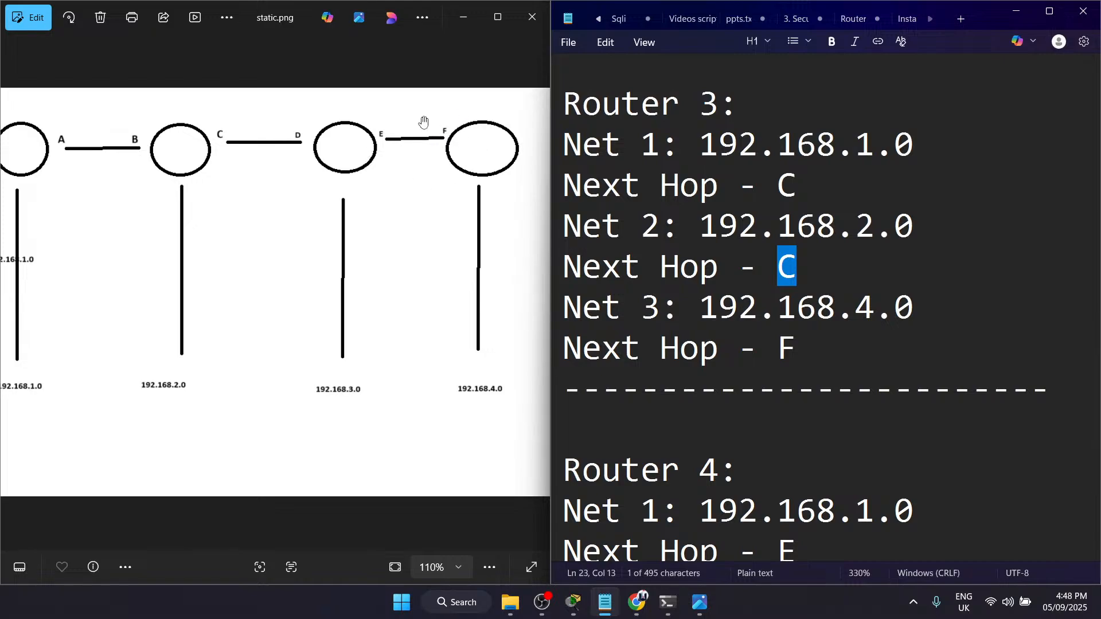
# Step: Review the Router 3 block's Net 3 next hop and the Router 4 block's entries against the diagram
pyautogui.moveTo(820, 346); pyautogui.dragTo(659, 347)
pyautogui.click(659, 348)
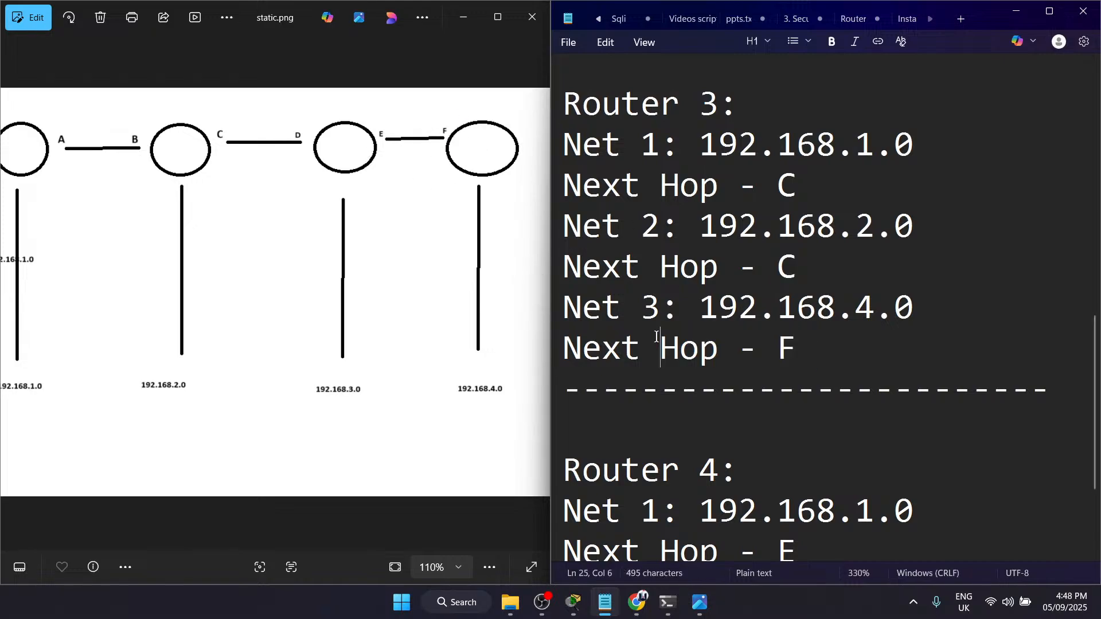
pyautogui.scroll(-2, 656, 337)
pyautogui.moveTo(843, 373); pyautogui.dragTo(660, 304)
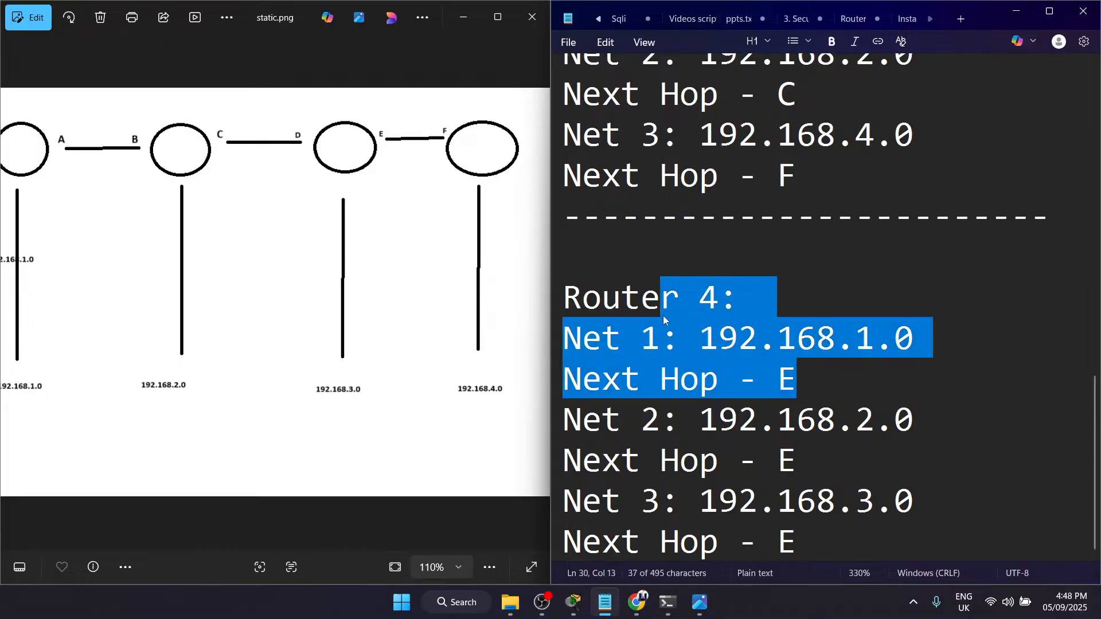
pyautogui.click(660, 304)
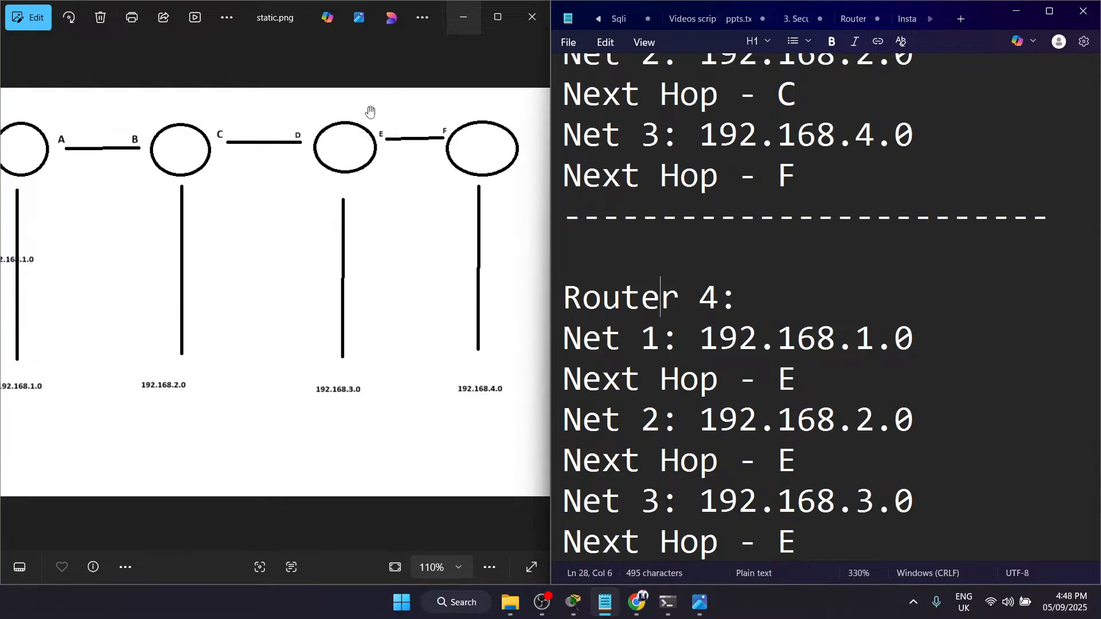
# Step: Switch to Cisco Packet Tracer and open Router8's static route settings beside the network topology
pyautogui.click(1017, 12)
pyautogui.click(464, 16)
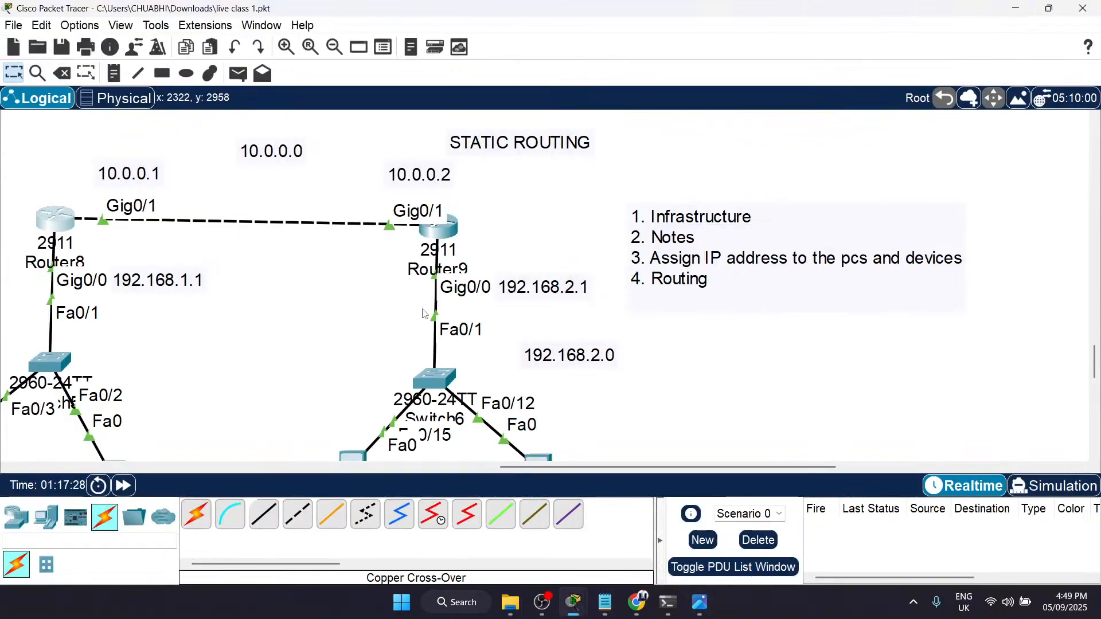
pyautogui.hscroll(-5, 363, 333)
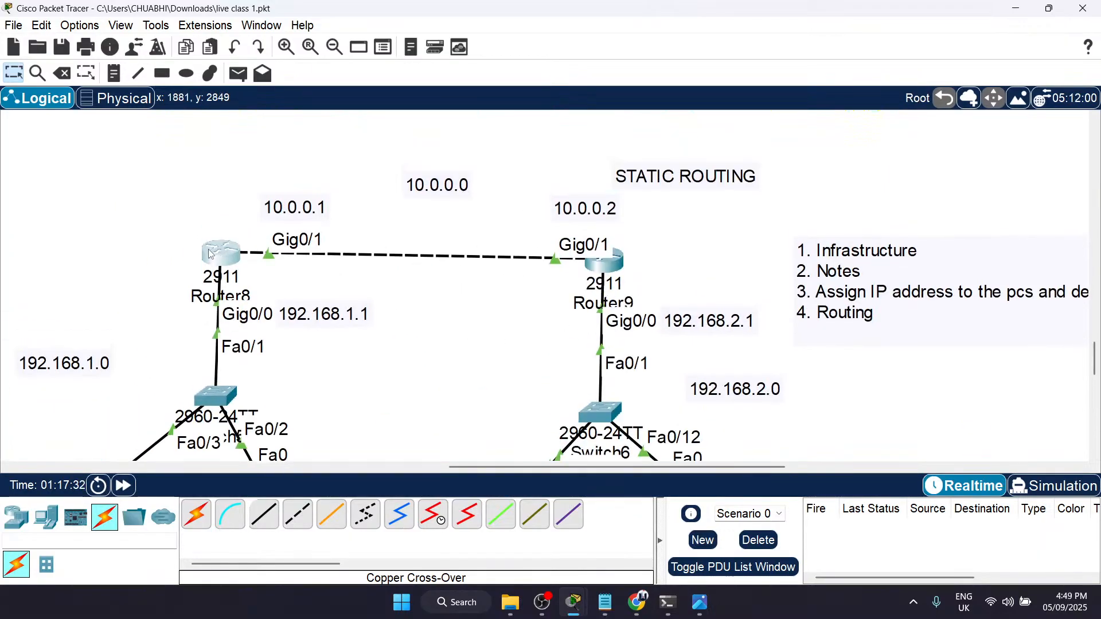
pyautogui.click(211, 254)
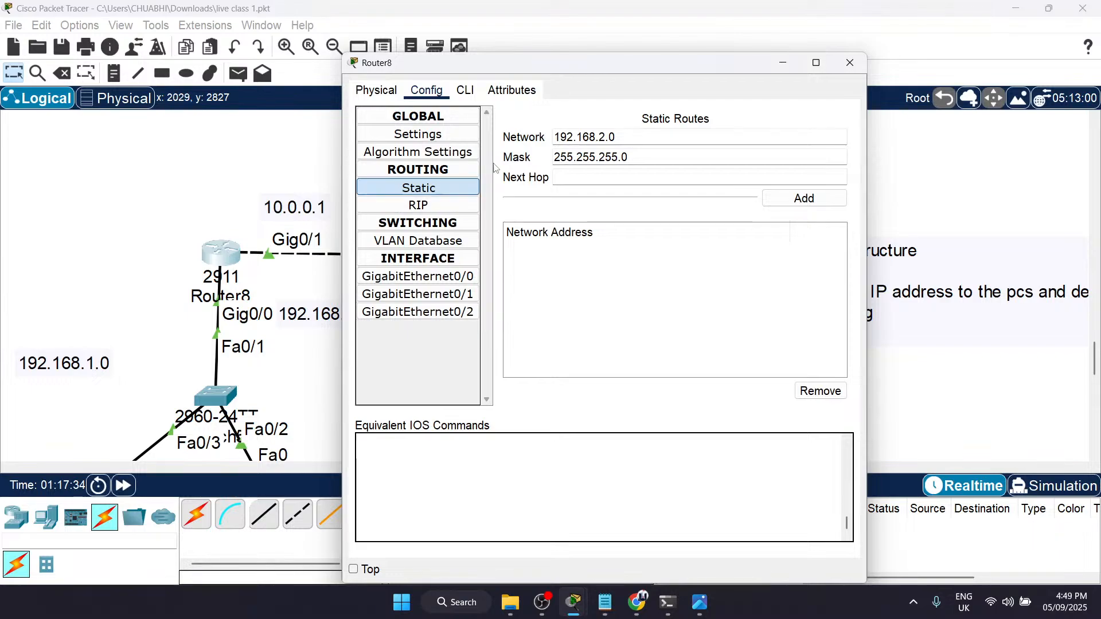
pyautogui.moveTo(585, 66); pyautogui.dragTo(853, 105)
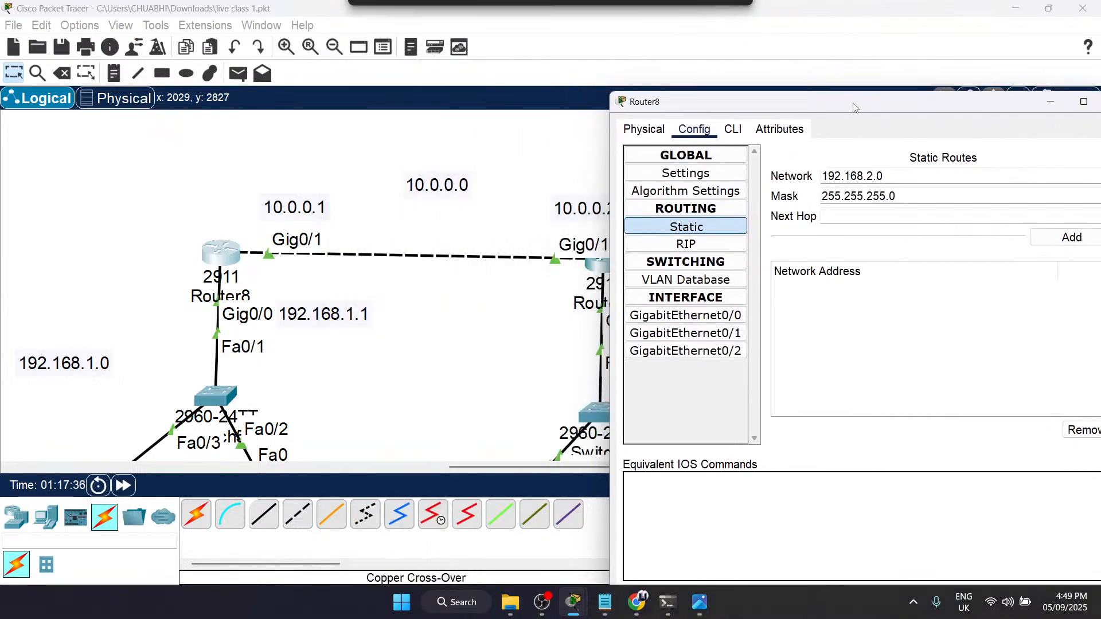
# Step: Compare the network and mask entered for Router8's static route with the network behind Router9 in the topology
pyautogui.scroll(-1, 183, 391)
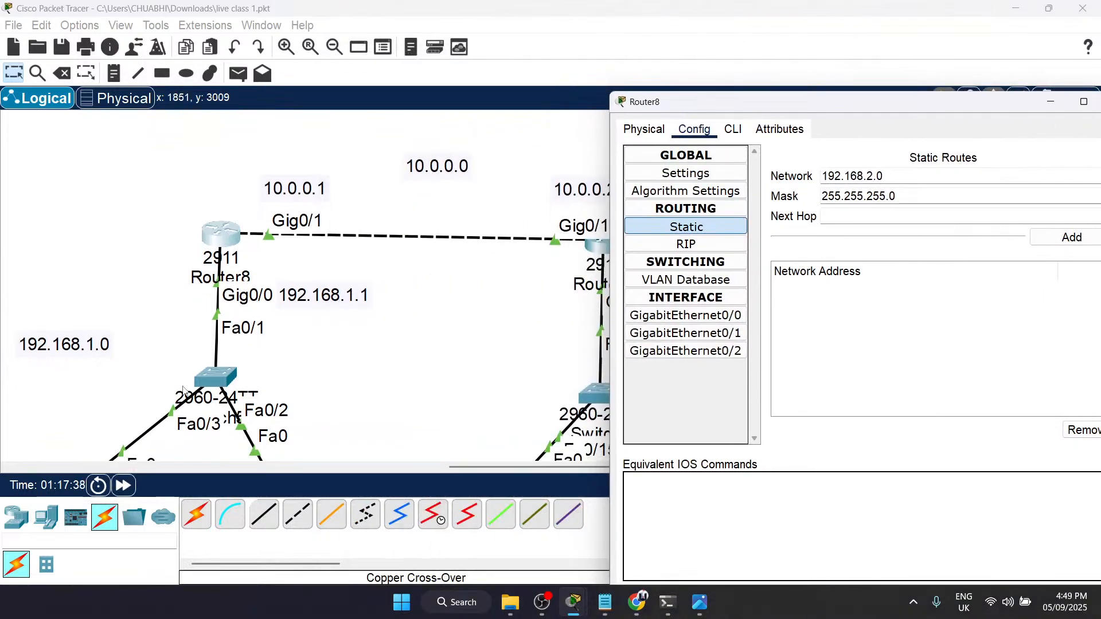
pyautogui.hscroll(5, 182, 391)
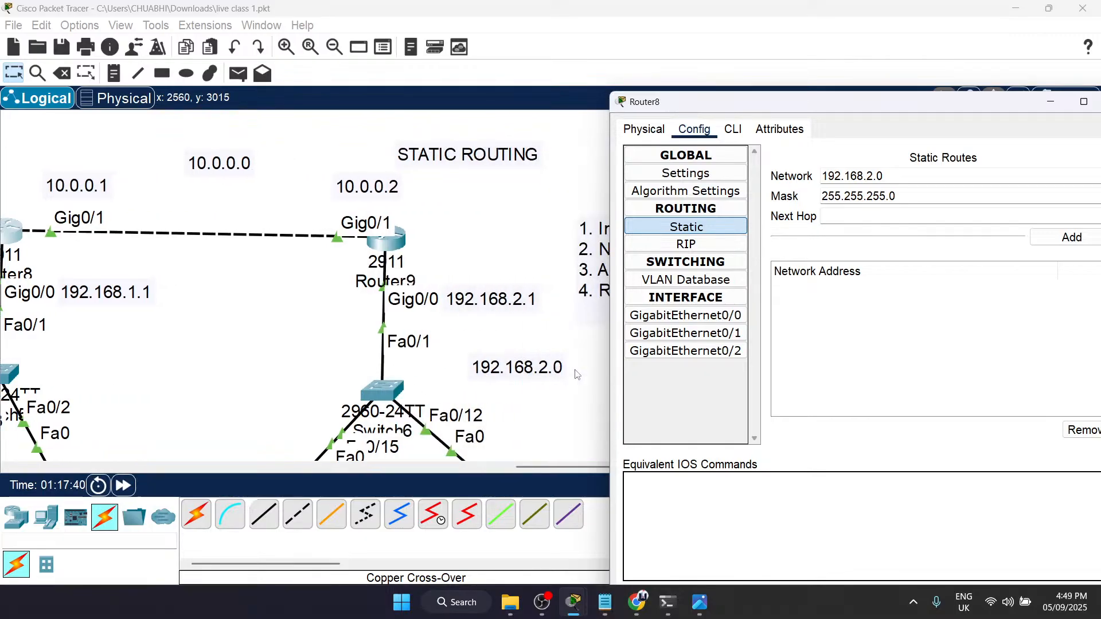
pyautogui.moveTo(905, 175); pyautogui.dragTo(827, 176)
pyautogui.click(827, 176)
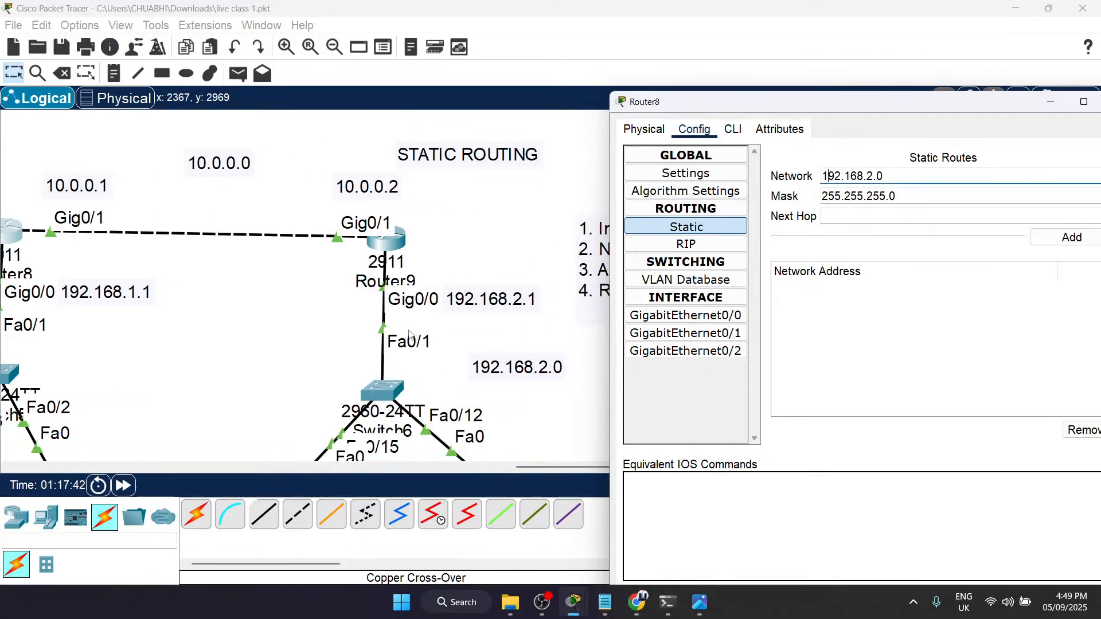
pyautogui.scroll(-2, 409, 334)
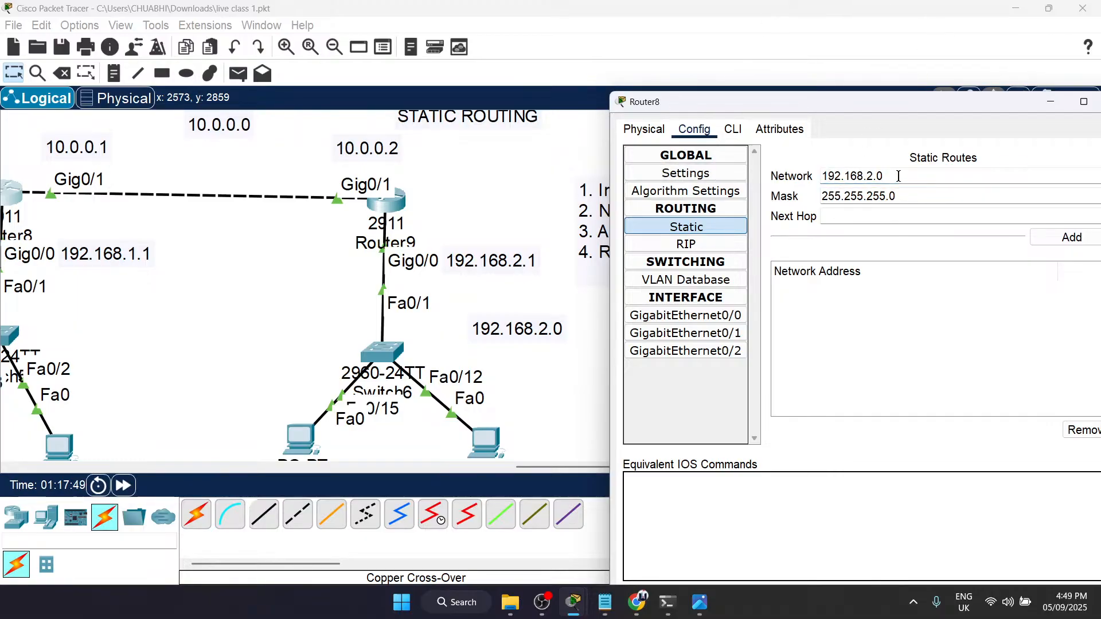
pyautogui.moveTo(892, 177); pyautogui.dragTo(836, 182)
pyautogui.click(941, 179)
pyautogui.doubleClick(915, 199)
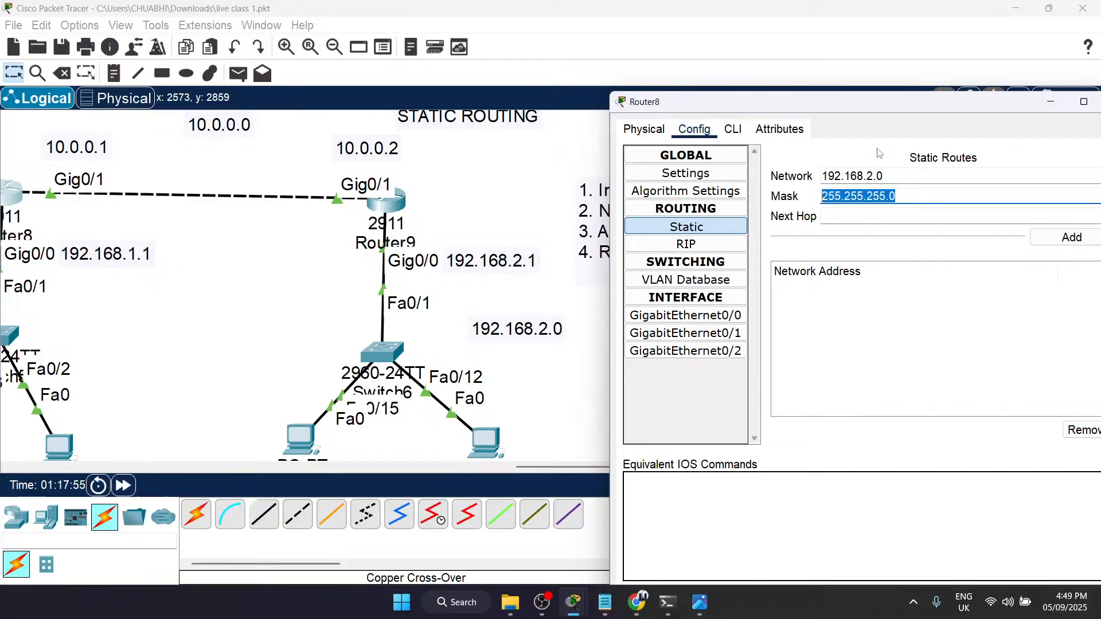
# Step: Add a static route on Router8 to 192.168.2.0 with mask 255.255.255.0 and next hop 10.0.0.2
pyautogui.click(862, 220)
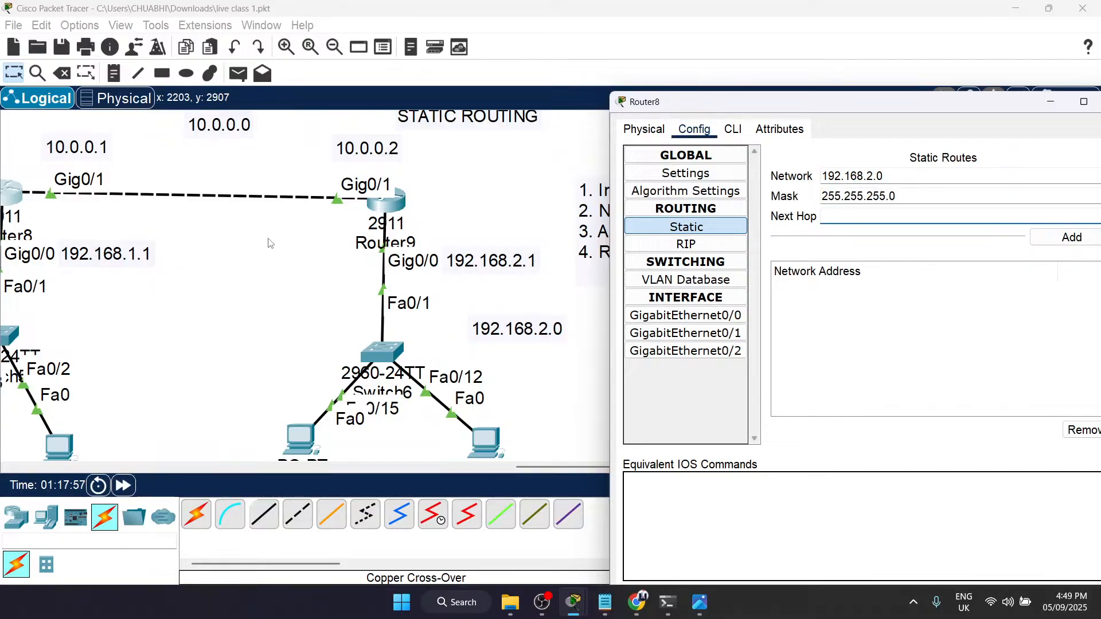
pyautogui.hscroll(-5, 162, 209)
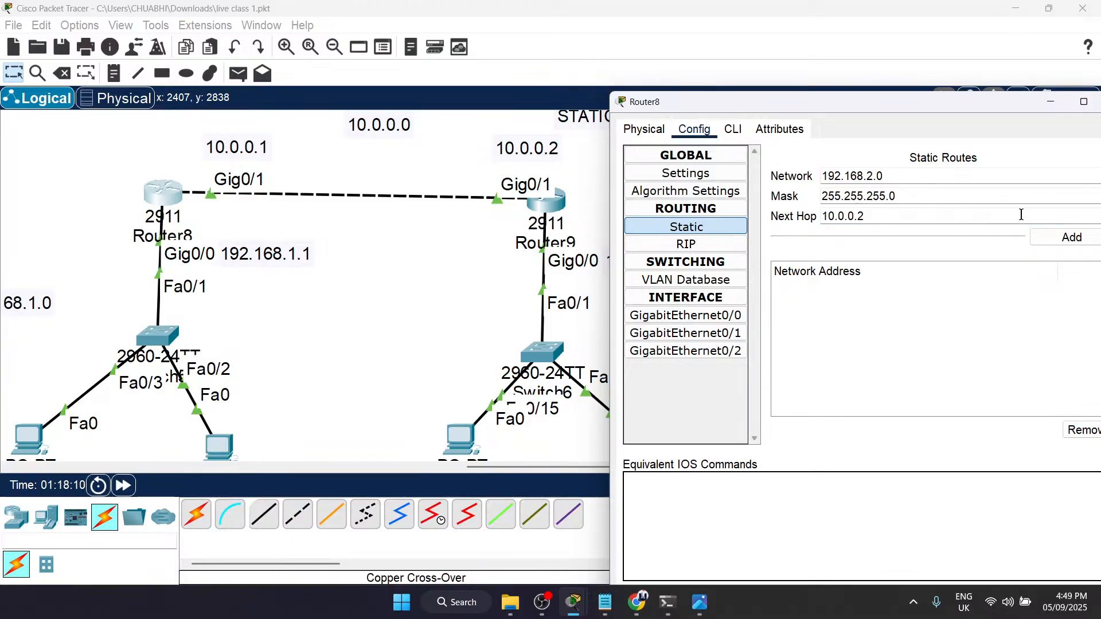
pyautogui.click(1072, 236)
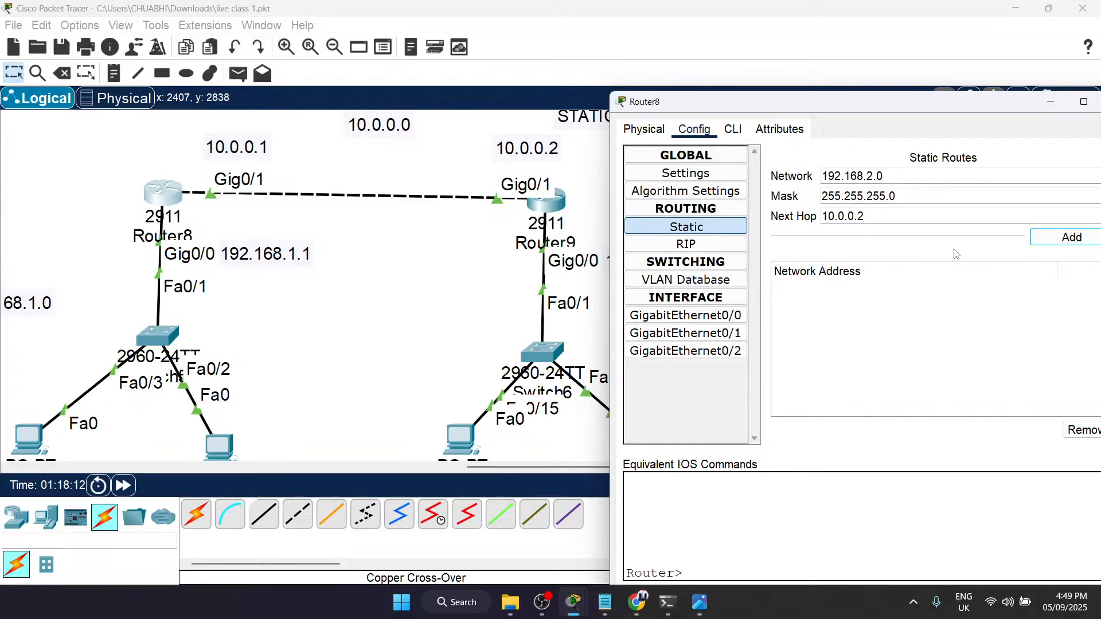
pyautogui.click(1070, 242)
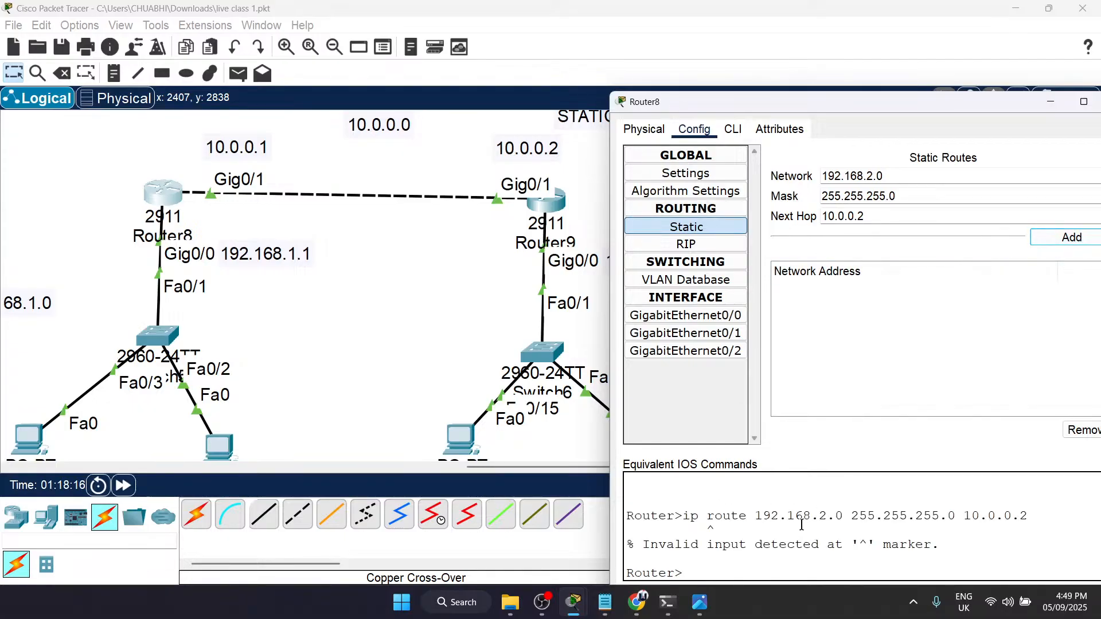
pyautogui.click(705, 232)
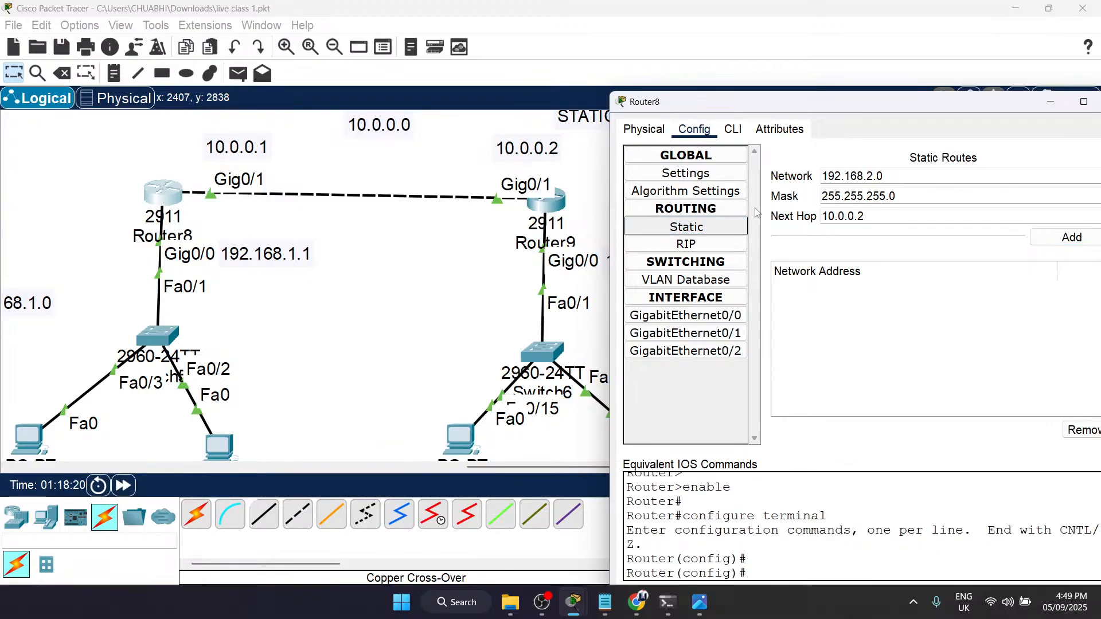
pyautogui.click(1072, 237)
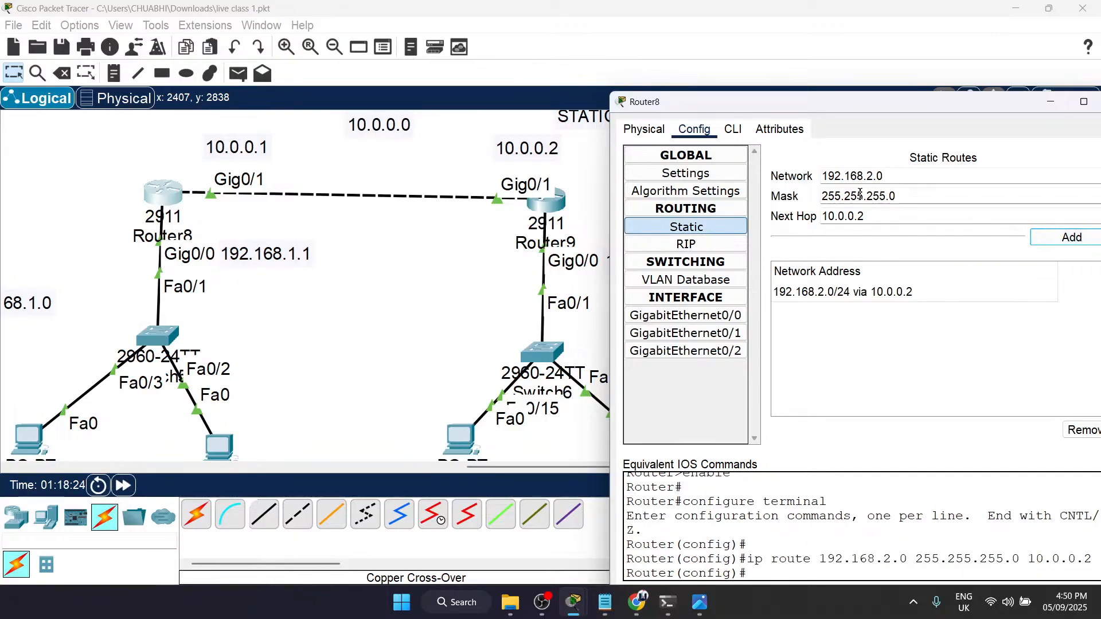
# Step: Review the network, mask and next hop values of Router8's static route
pyautogui.moveTo(871, 216); pyautogui.dragTo(824, 211)
pyautogui.click(825, 177)
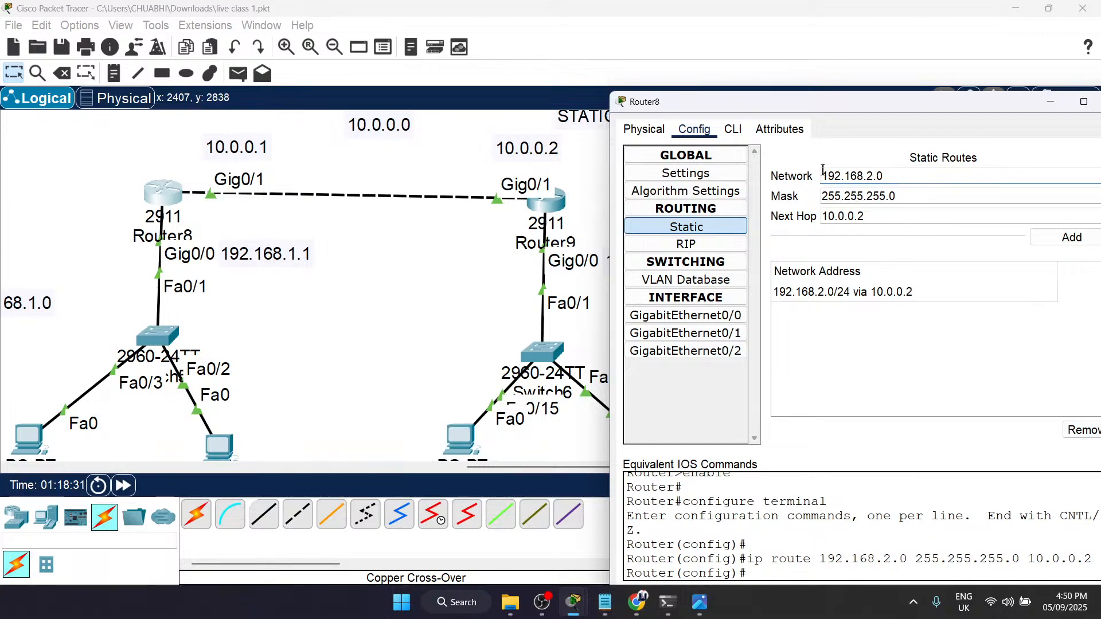
pyautogui.moveTo(823, 174); pyautogui.dragTo(897, 185)
pyautogui.click(917, 188)
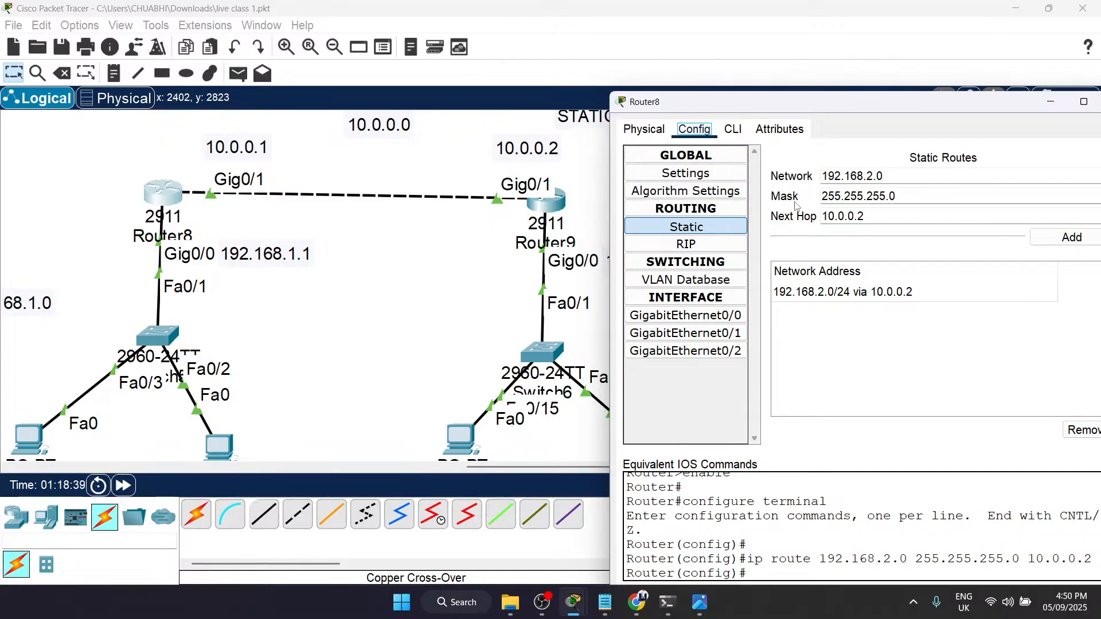
pyautogui.moveTo(898, 218); pyautogui.dragTo(803, 218)
pyautogui.moveTo(919, 196); pyautogui.dragTo(807, 199)
pyautogui.click(917, 177)
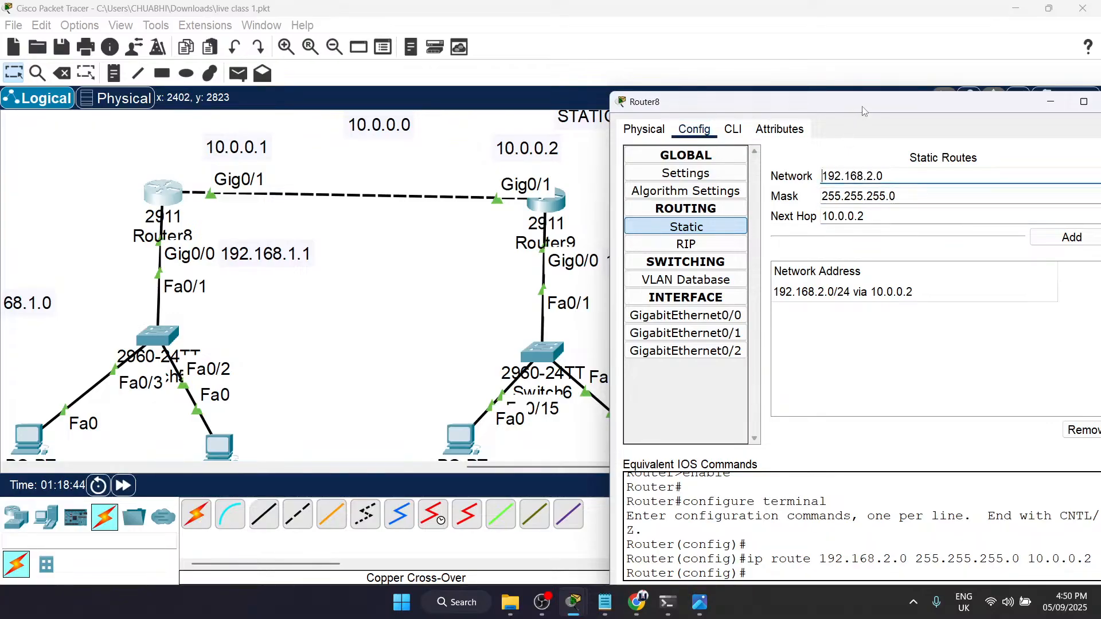
# Step: Close Router8's configuration and open Router9's static route settings beside the topology, ready for entering the network address
pyautogui.moveTo(862, 105); pyautogui.dragTo(639, 107)
pyautogui.click(894, 103)
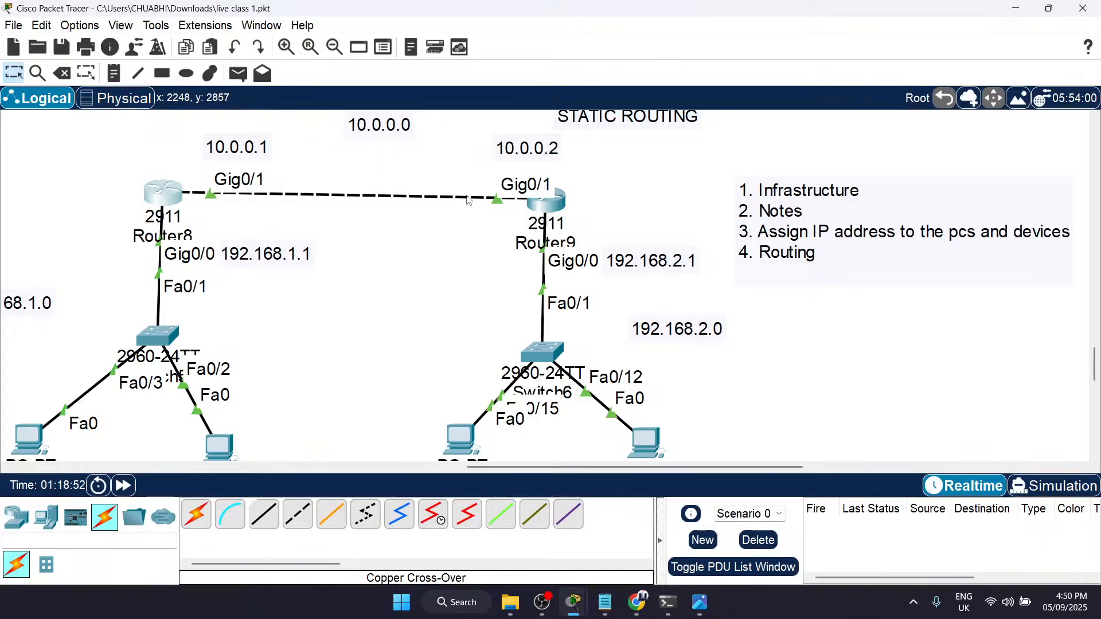
pyautogui.click(548, 202)
pyautogui.moveTo(540, 69); pyautogui.dragTo(850, 74)
pyautogui.click(812, 195)
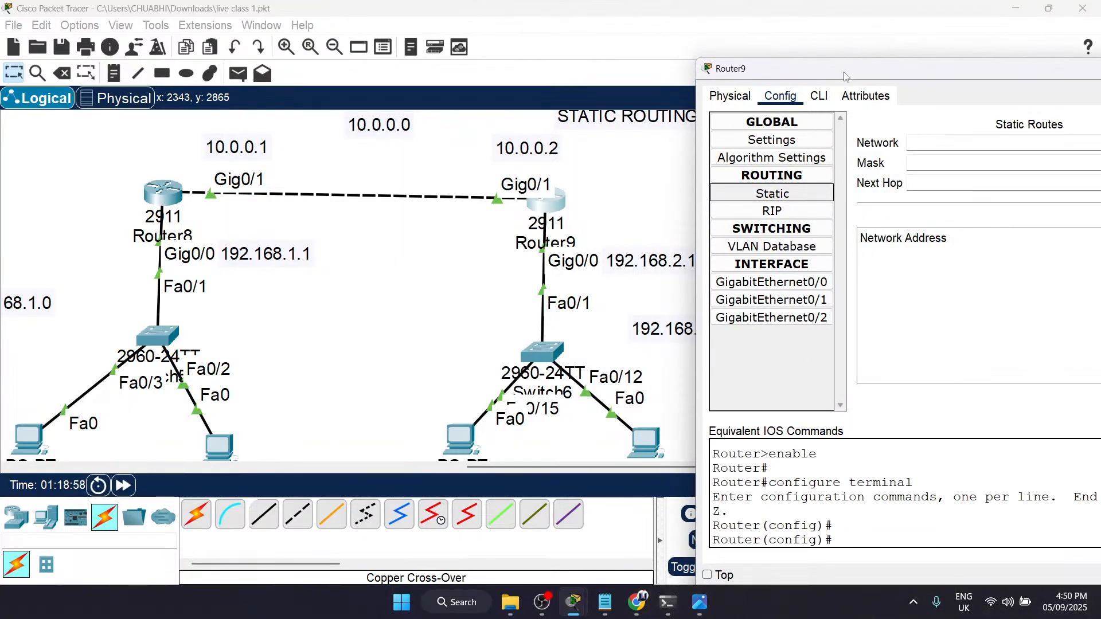
pyautogui.moveTo(845, 77); pyautogui.dragTo(805, 71)
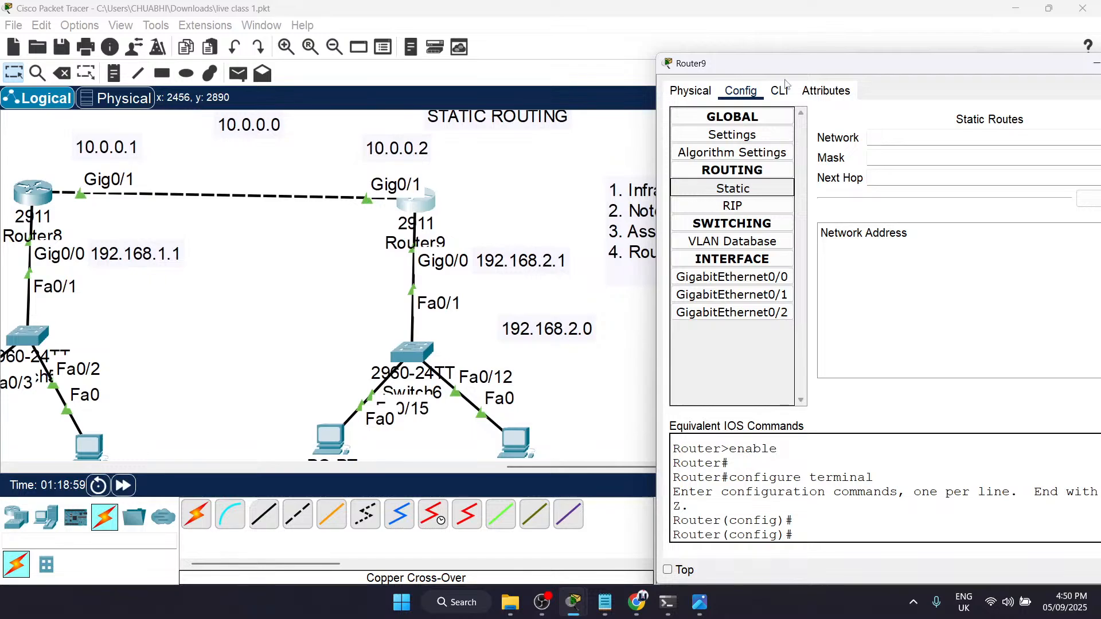
pyautogui.moveTo(809, 78); pyautogui.dragTo(675, 88)
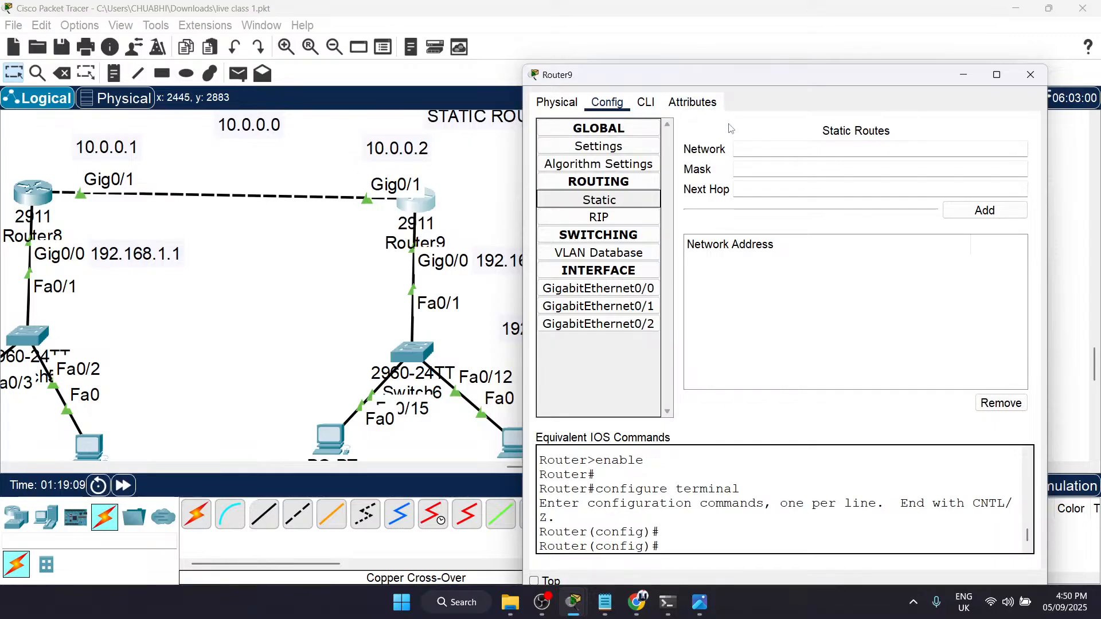
pyautogui.click(750, 154)
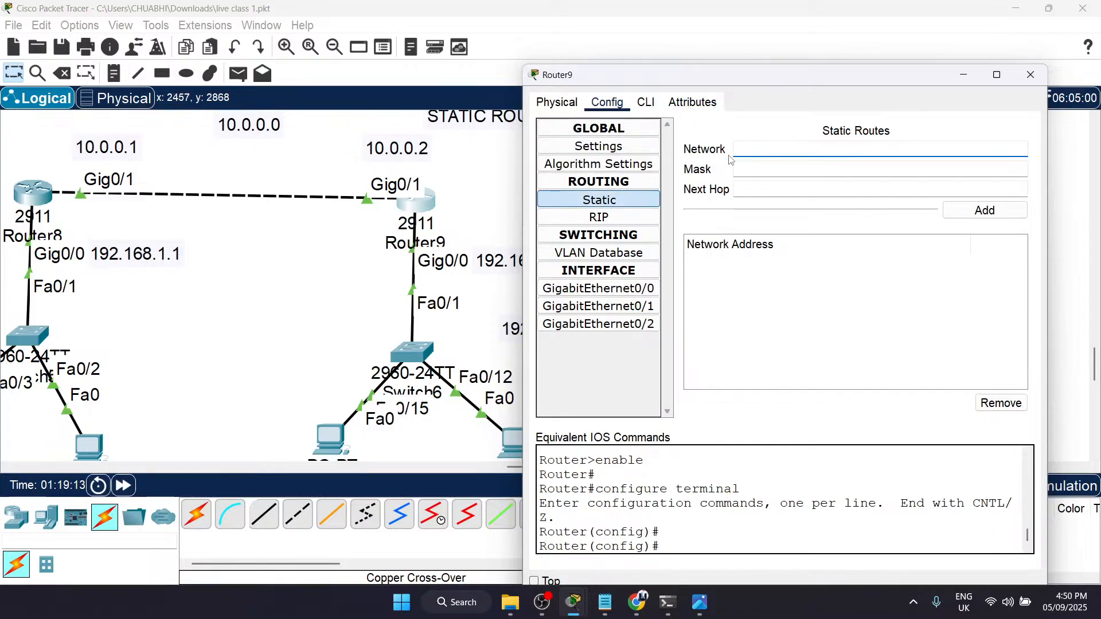
pyautogui.write('10.0')
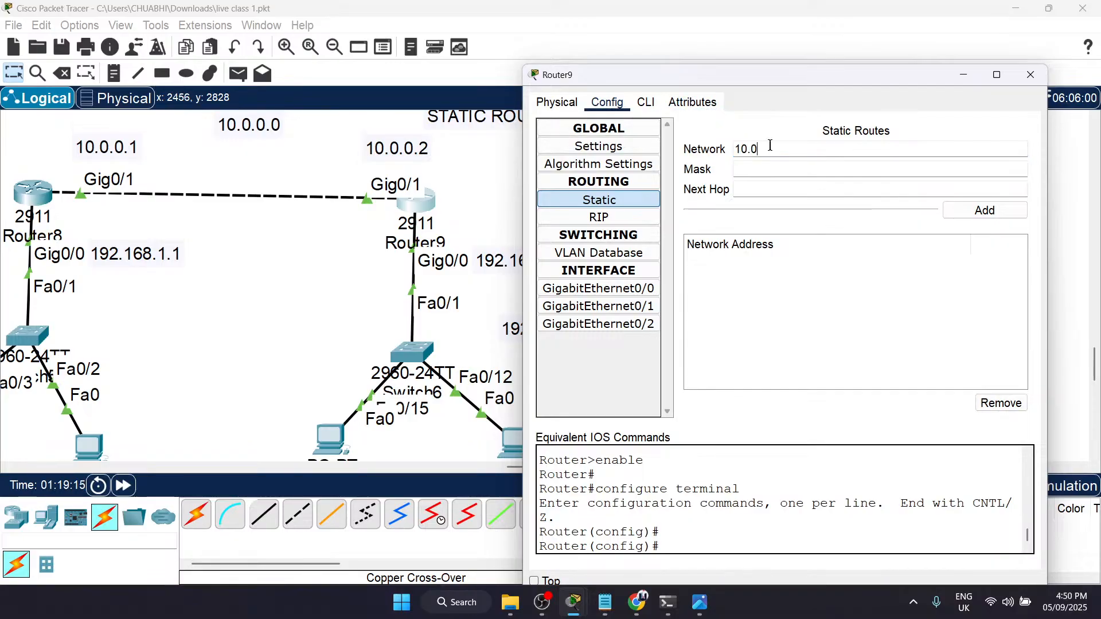
pyautogui.write('.0.1#####')
pyautogui.press('BackSpace')
pyautogui.press('BackSpace')
pyautogui.press('BackSpace')
pyautogui.press('BackSpace')
pyautogui.press('BackSpace')
pyautogui.press('BackSpace')
pyautogui.press('BackSpace')
pyautogui.press('BackSpace')
pyautogui.press('BackSpace')
pyautogui.press('BackSpace')
pyautogui.press('BackSpace')
pyautogui.press('BackSpace')
pyautogui.press('BackSpace')
# Step: Enter 192.168.1.0, the network behind Router8, as the destination network of Router9's static route
pyautogui.hscroll(5, 390, 269)
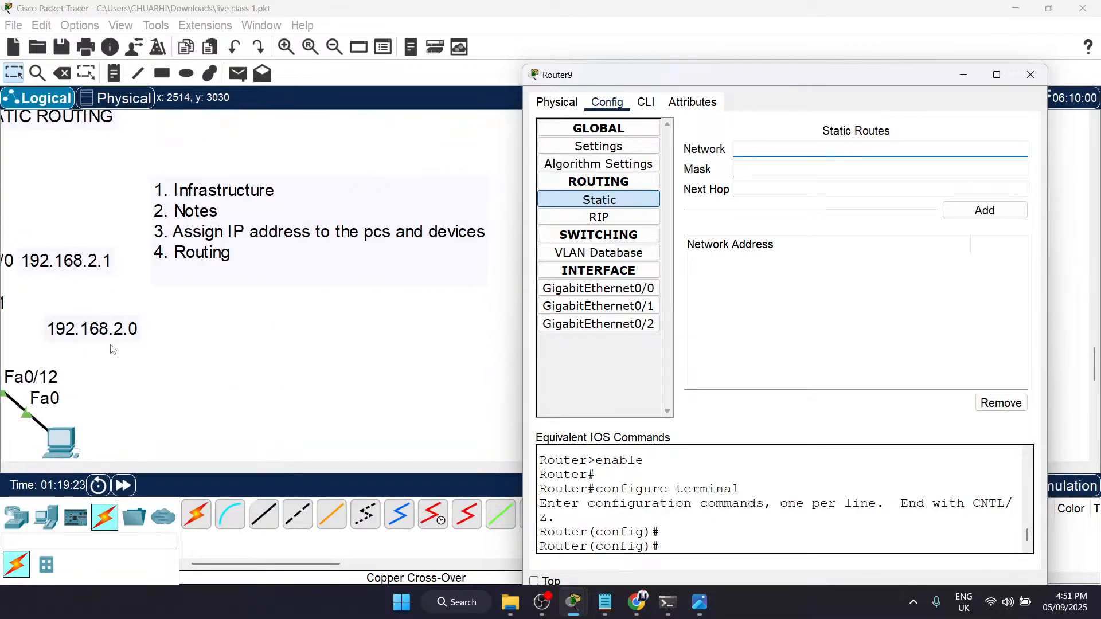
pyautogui.hscroll(-5, 111, 349)
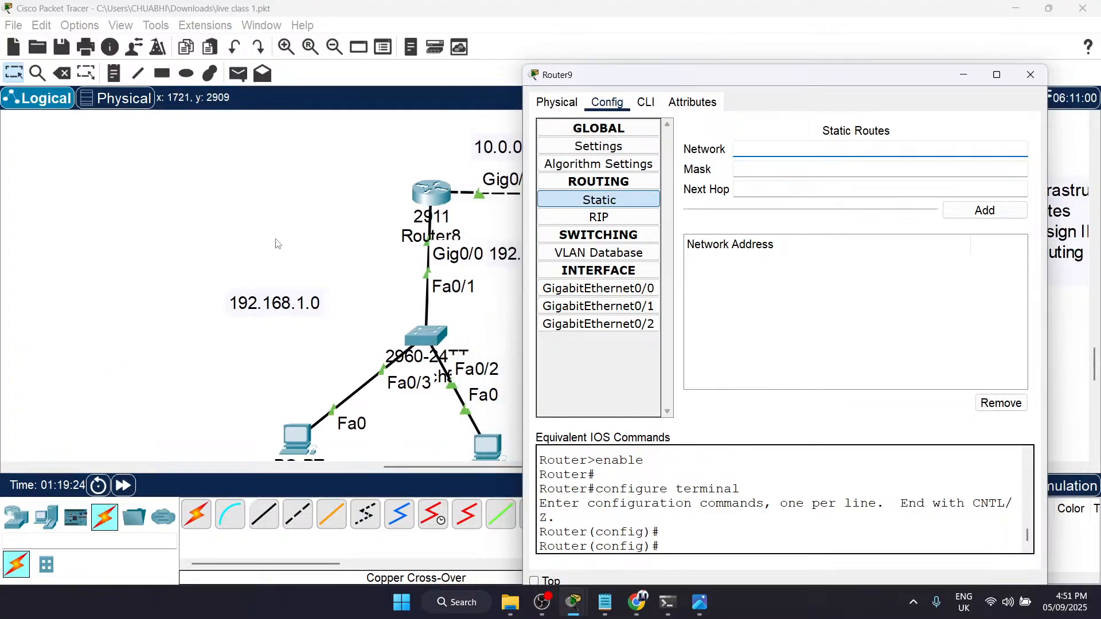
pyautogui.hscroll(5, 344, 342)
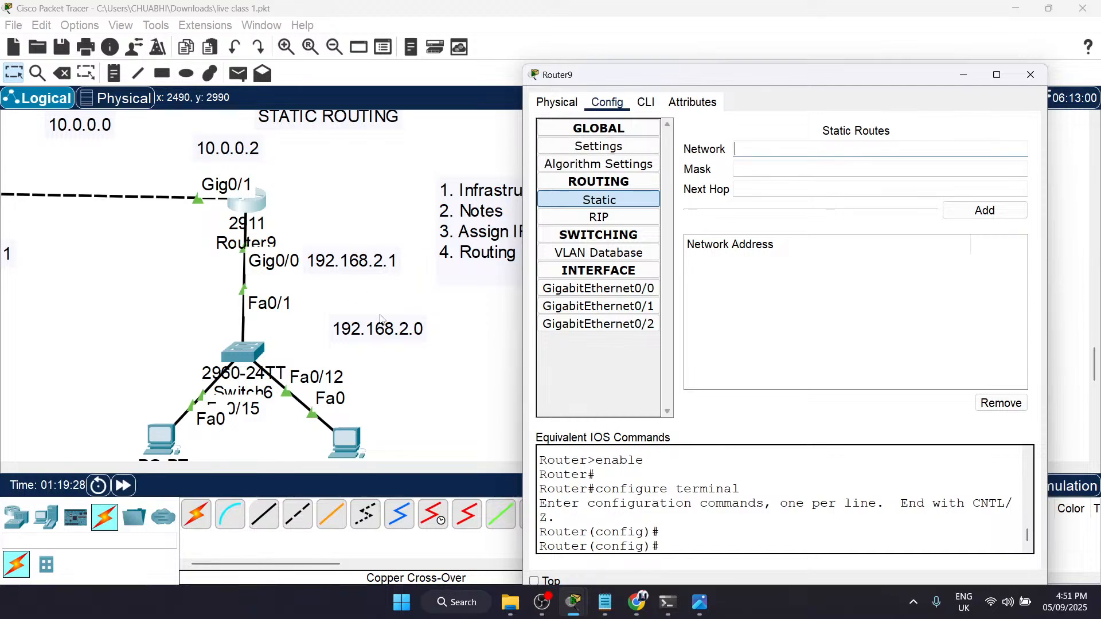
pyautogui.hscroll(-3, 392, 283)
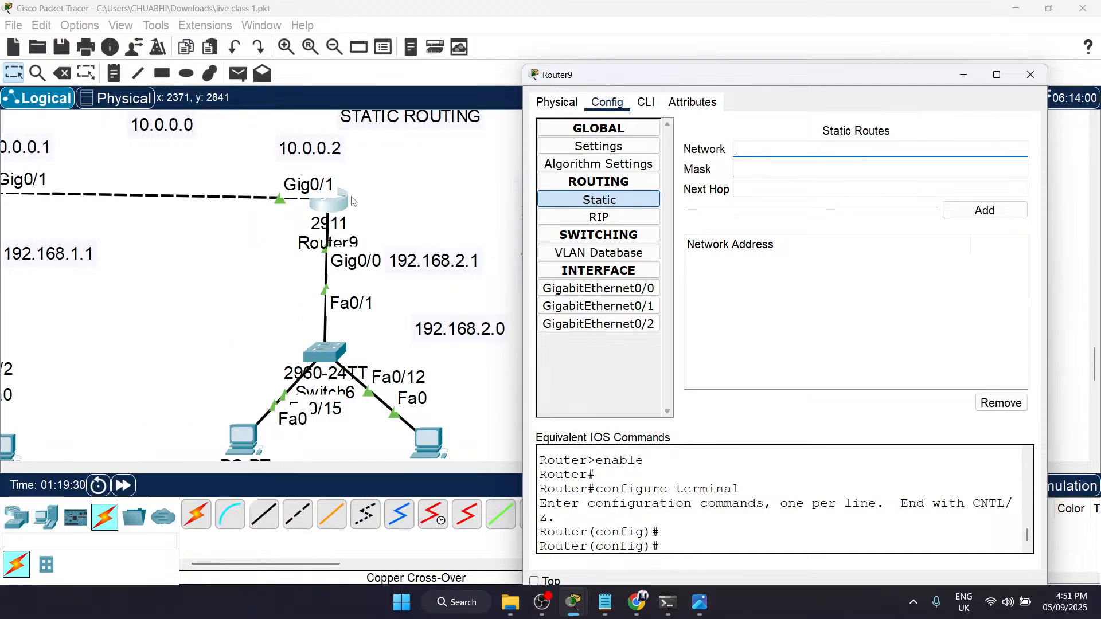
pyautogui.hscroll(-5, 348, 313)
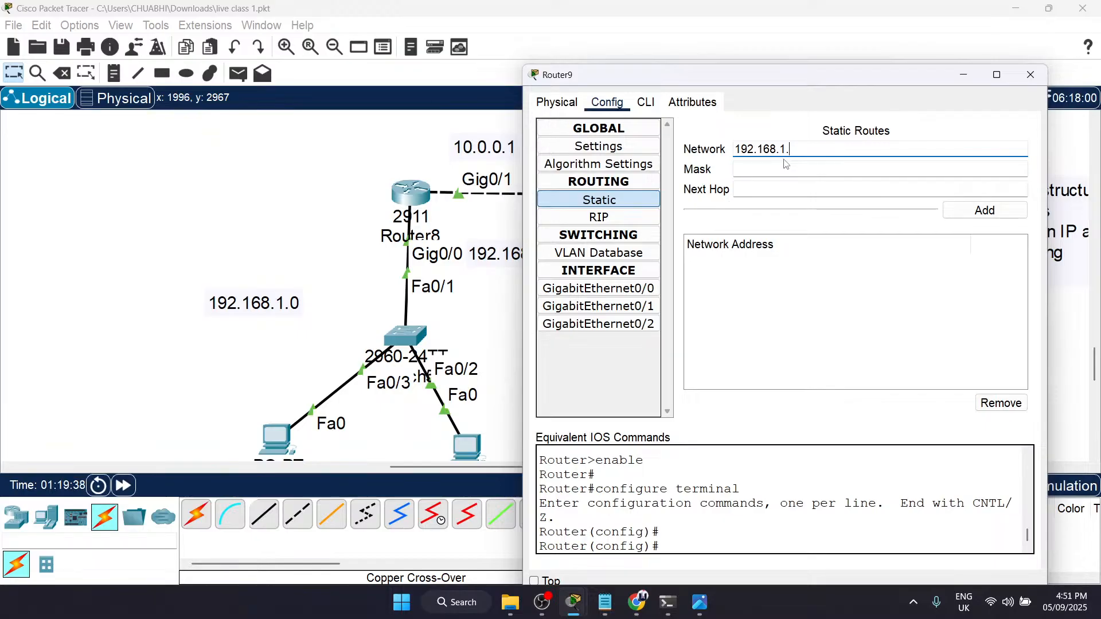
pyautogui.press('Tab')
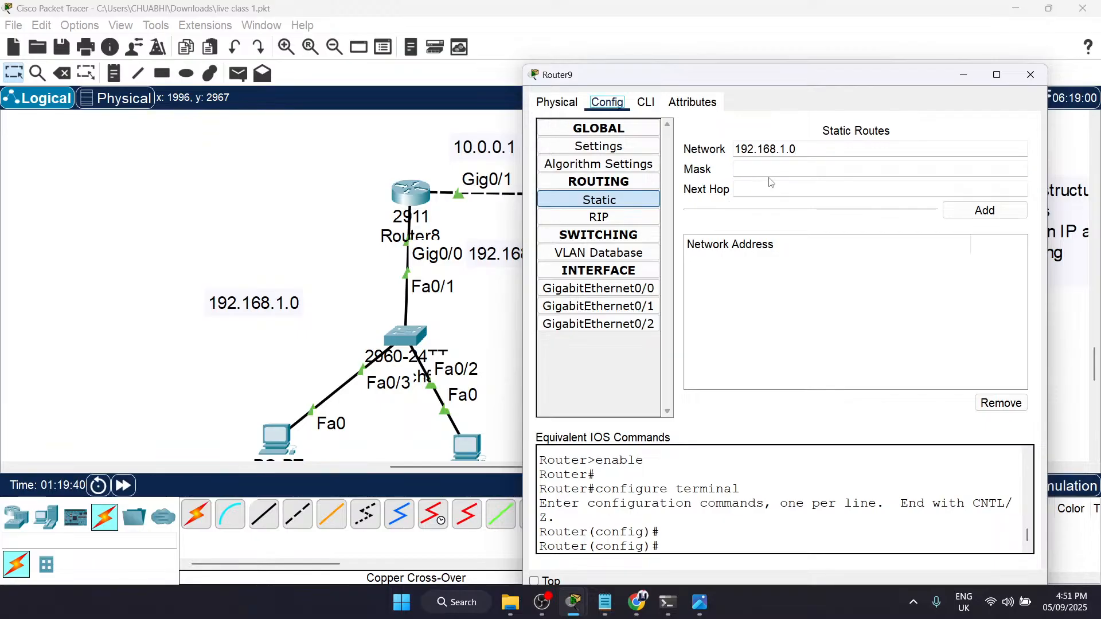
# Step: Set the mask of Router9's static route to 255.255.255.0 and its next hop to 10.0.0.1
pyautogui.click(776, 175)
pyautogui.write('255.255.255.0')
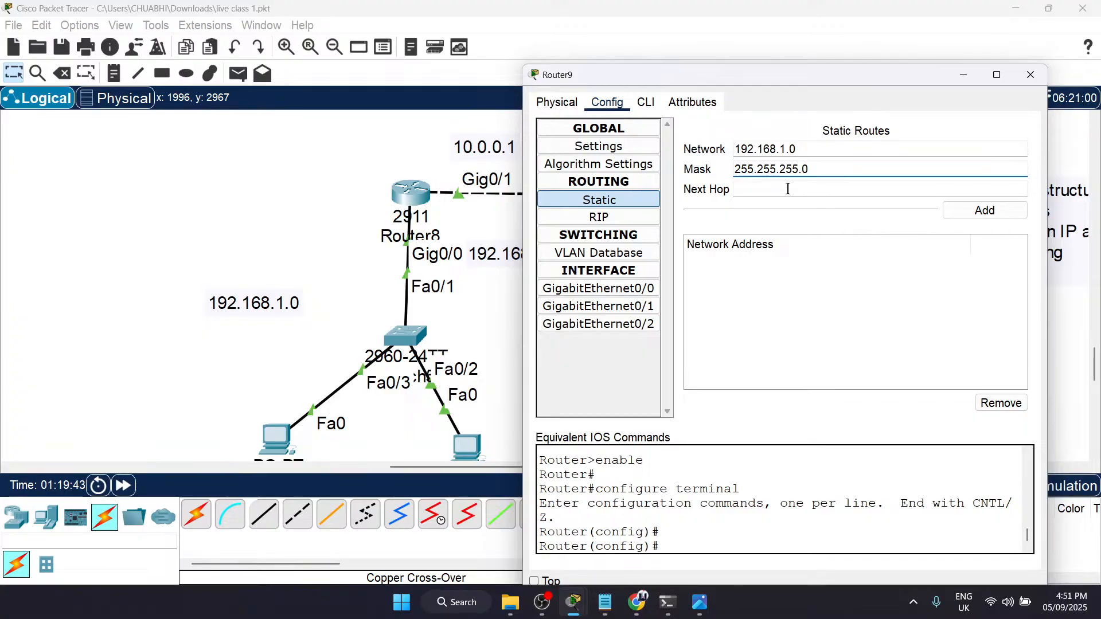
pyautogui.click(785, 189)
pyautogui.hscroll(3, 514, 242)
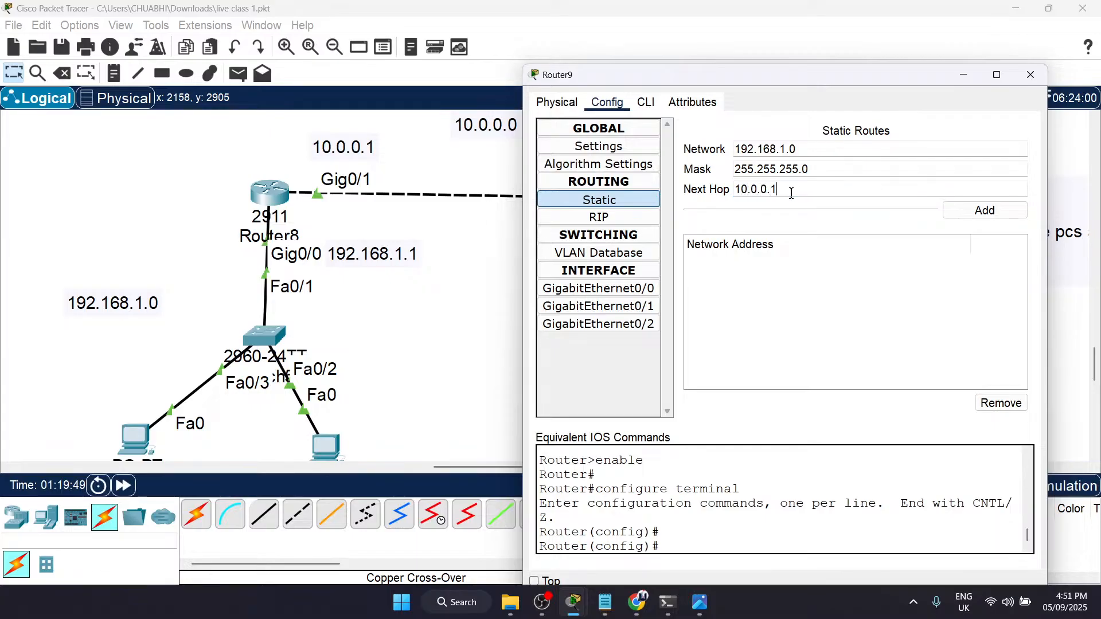
# Step: Add the 192.168.1.0/24 route via 10.0.0.1 to Router9's static routes and close its configuration
pyautogui.hscroll(7, 283, 211)
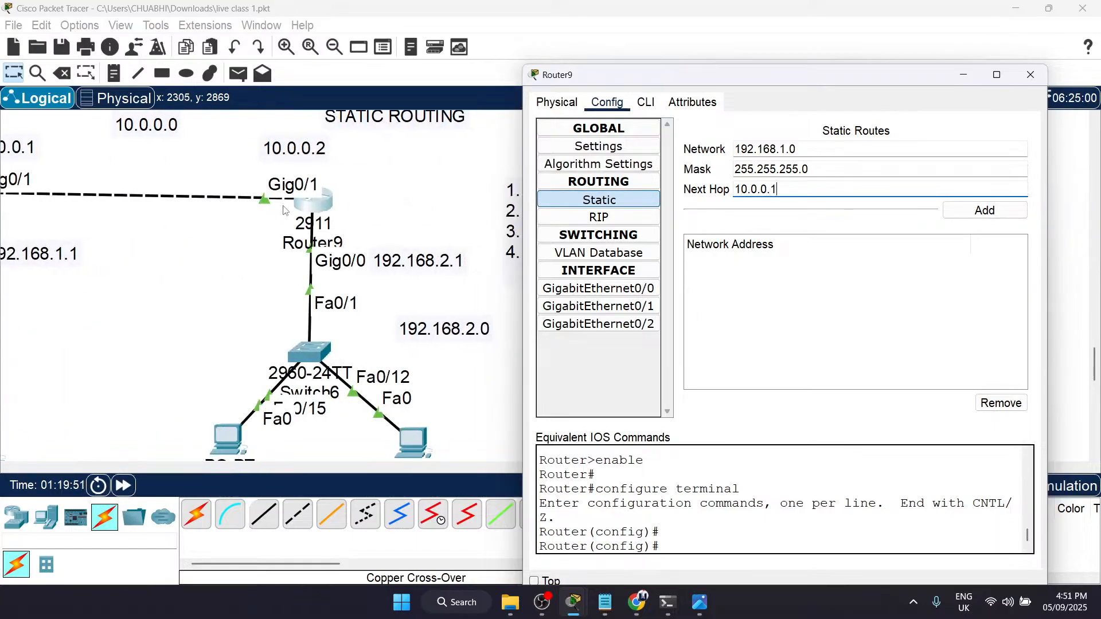
pyautogui.hscroll(-3, 283, 210)
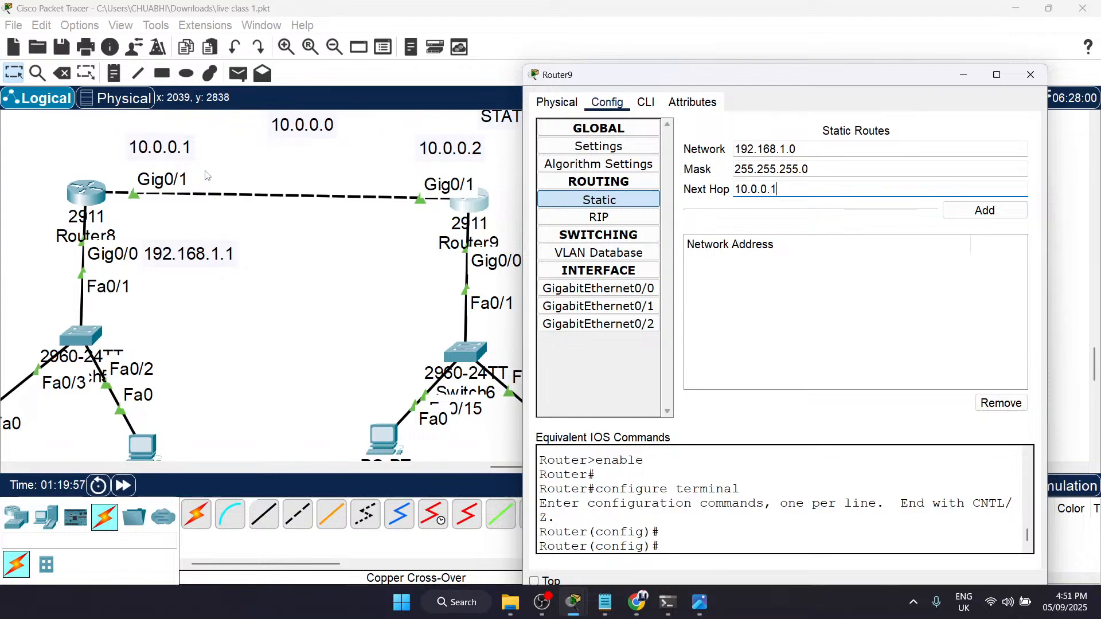
pyautogui.click(980, 211)
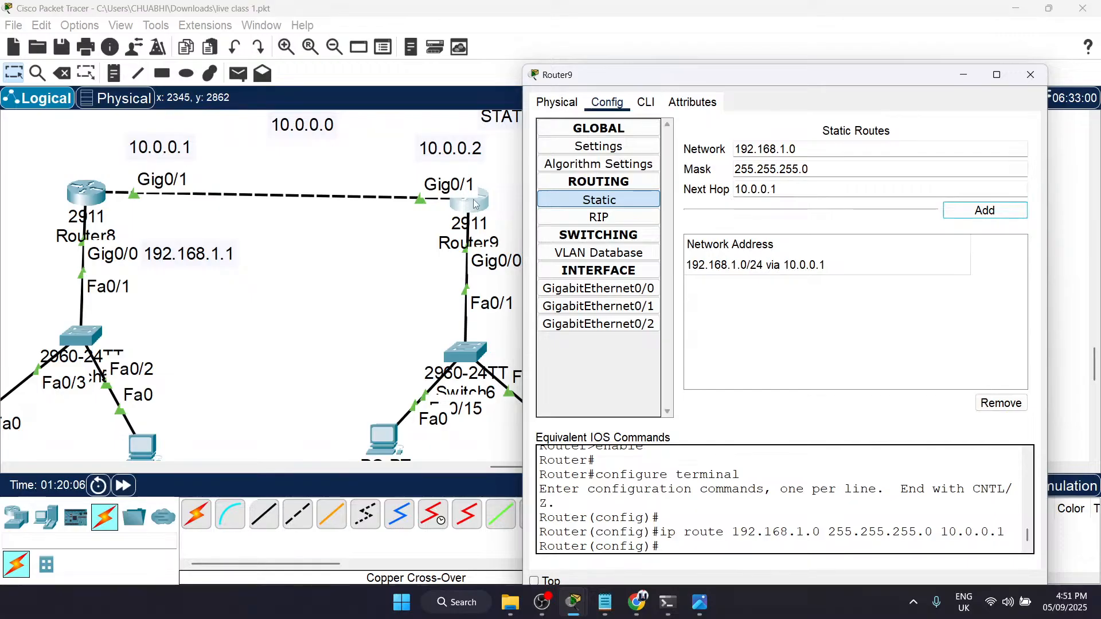
pyautogui.click(1031, 75)
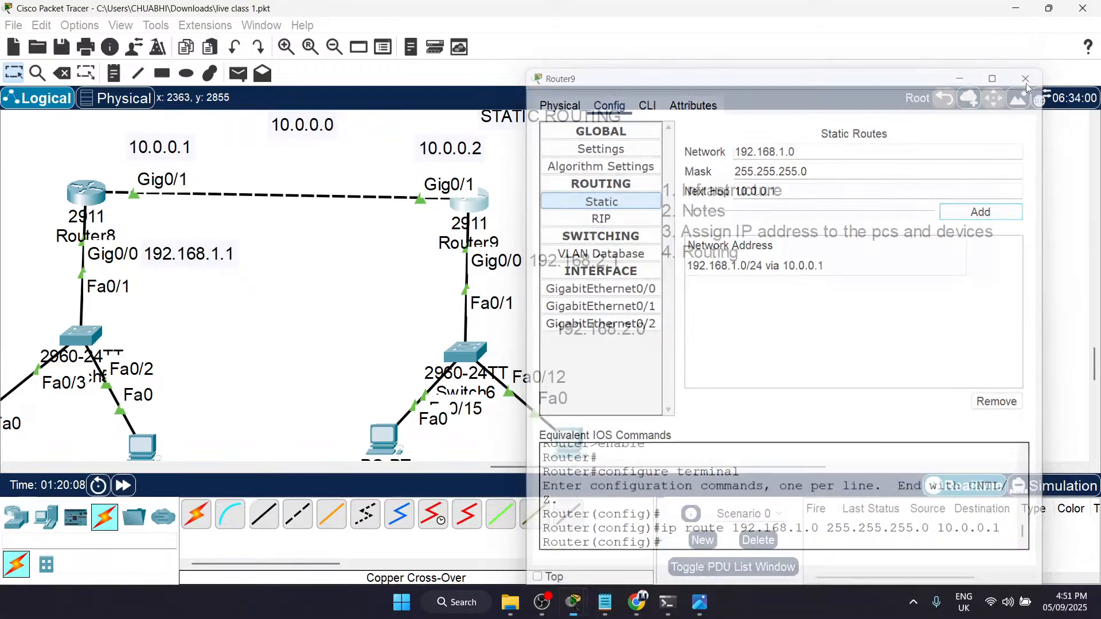
# Step: Examine the complete two-router topology, its address labels and the numbered list of setup stages beside it
pyautogui.scroll(-3, 412, 276)
pyautogui.scroll(3, 412, 276)
pyautogui.scroll(-2, 411, 276)
pyautogui.scroll(7, 412, 276)
pyautogui.scroll(1, 412, 275)
pyautogui.hscroll(-8, 412, 276)
pyautogui.scroll(-2, 412, 276)
pyautogui.hscroll(3, 412, 276)
pyautogui.scroll(-1, 412, 276)
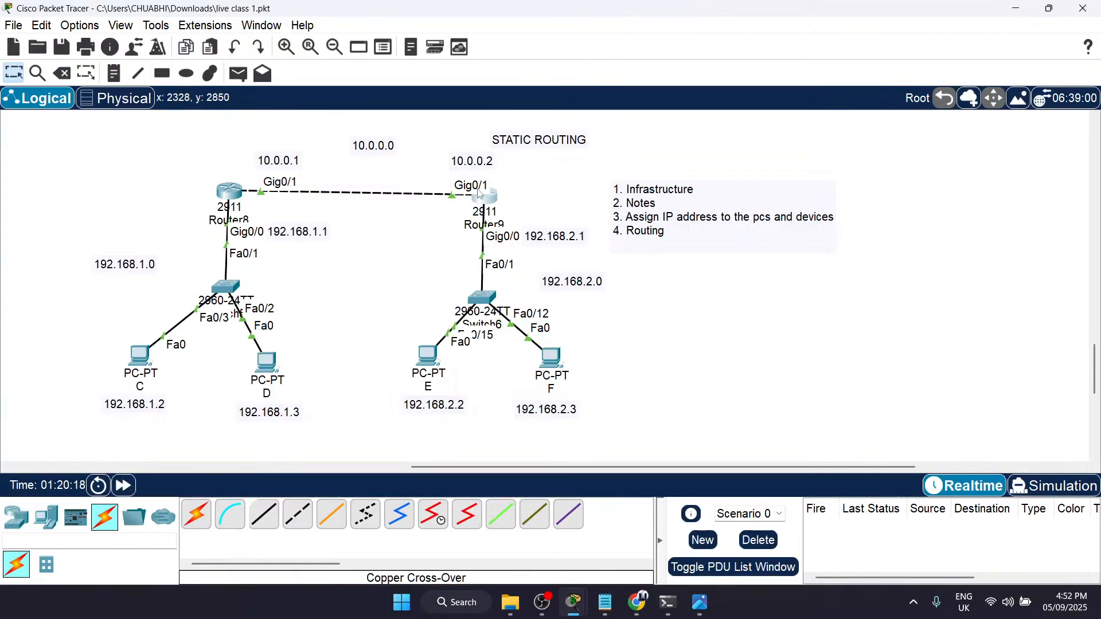
pyautogui.scroll(1, 470, 255)
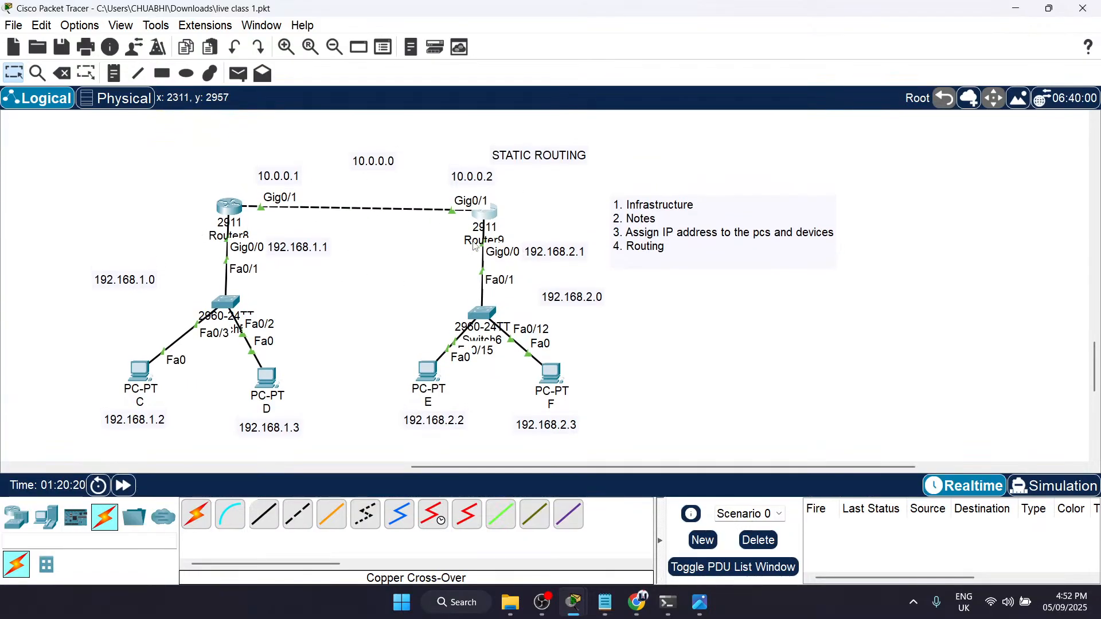
pyautogui.hscroll(5, 621, 240)
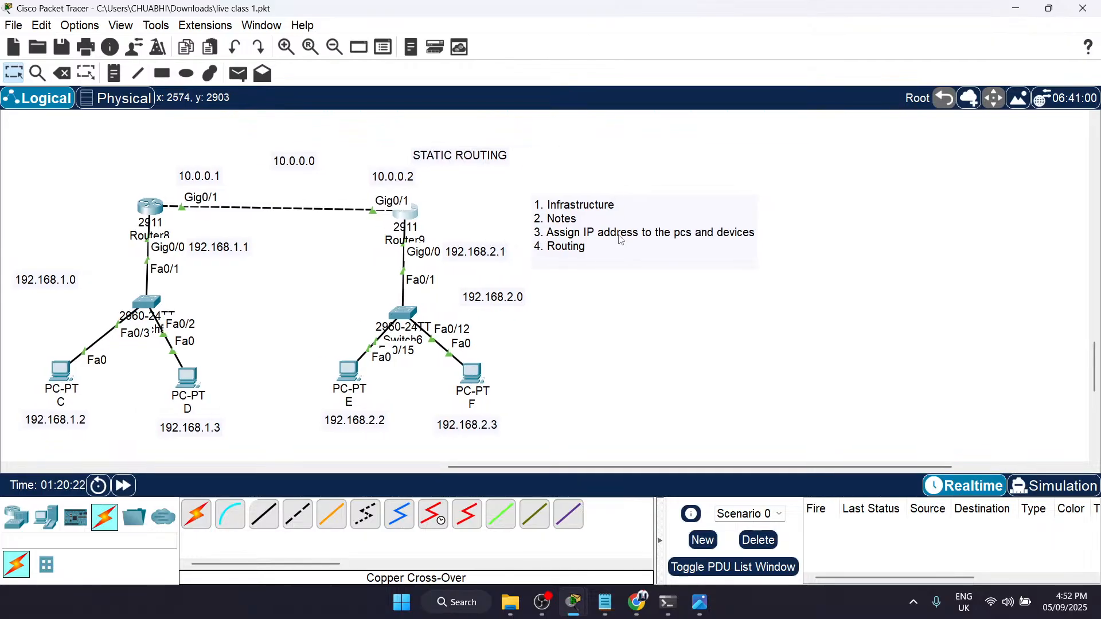
pyautogui.hscroll(-4, 621, 240)
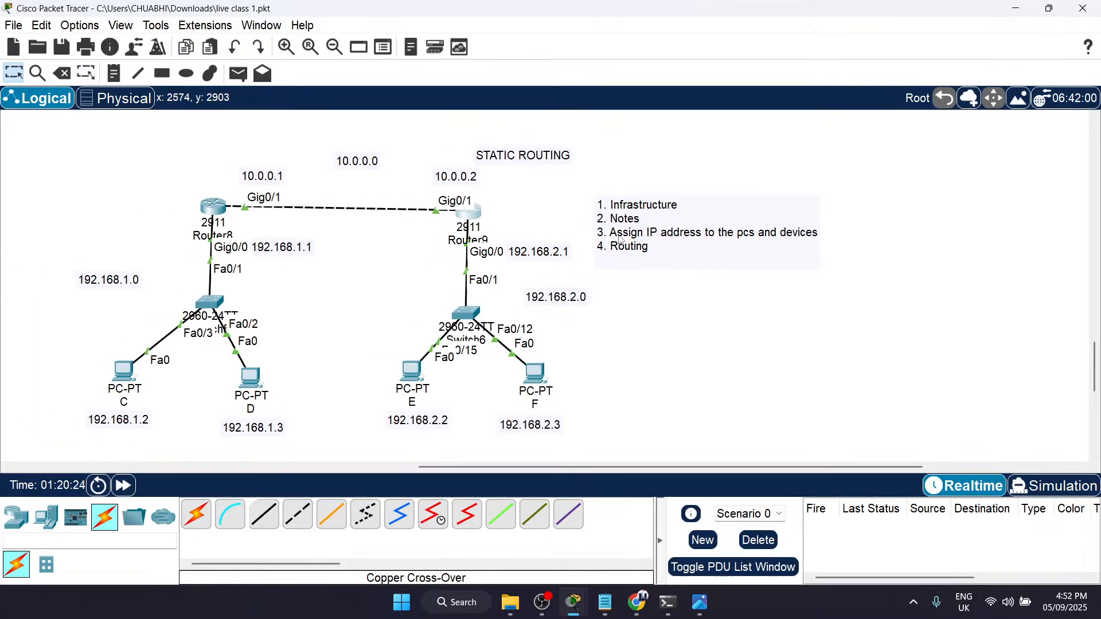
pyautogui.hscroll(10, 583, 244)
pyautogui.hscroll(-20, 582, 243)
pyautogui.scroll(-13, 582, 243)
pyautogui.scroll(6, 582, 243)
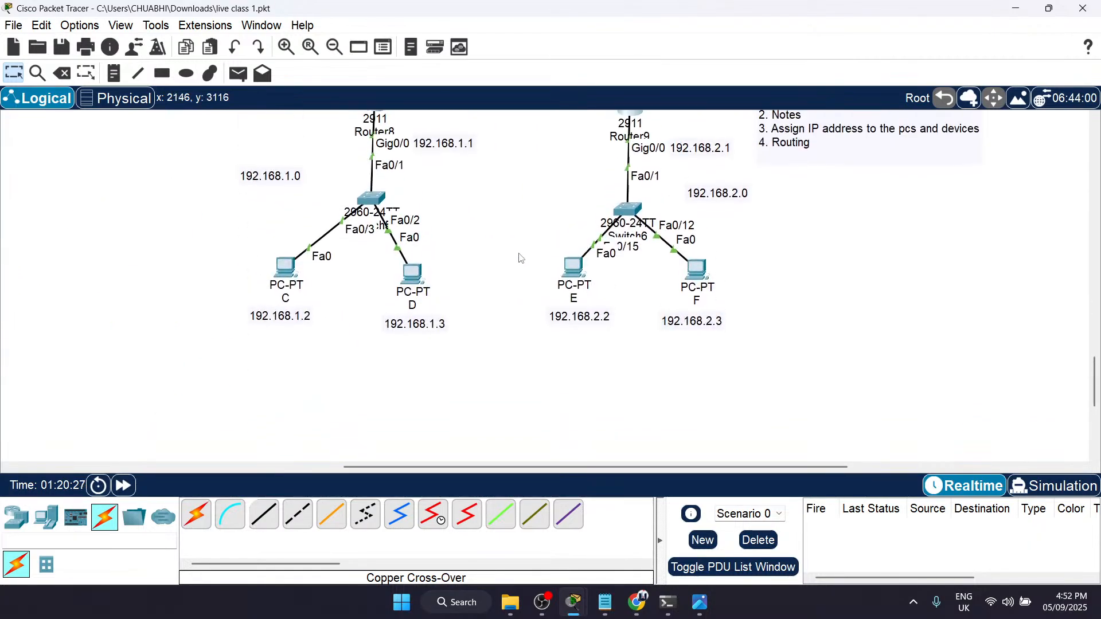
# Step: Duplicate the entire two-router topology with its address labels and place the copy below the original
pyautogui.scroll(5, 519, 253)
pyautogui.moveTo(185, 206); pyautogui.dragTo(738, 476)
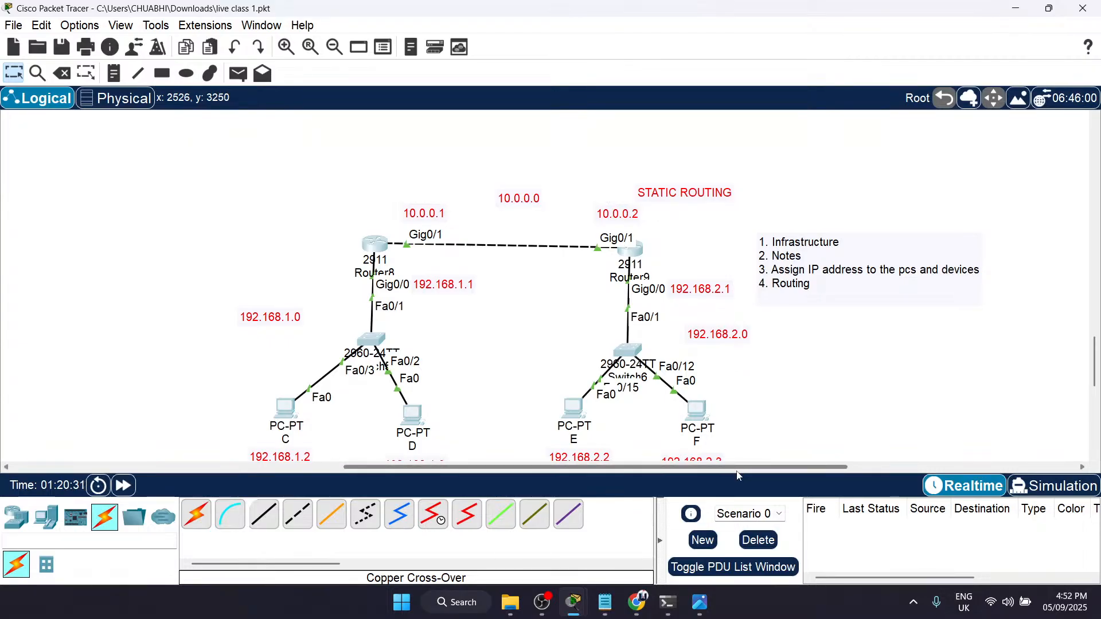
pyautogui.hotkey('ctrl', 'v')
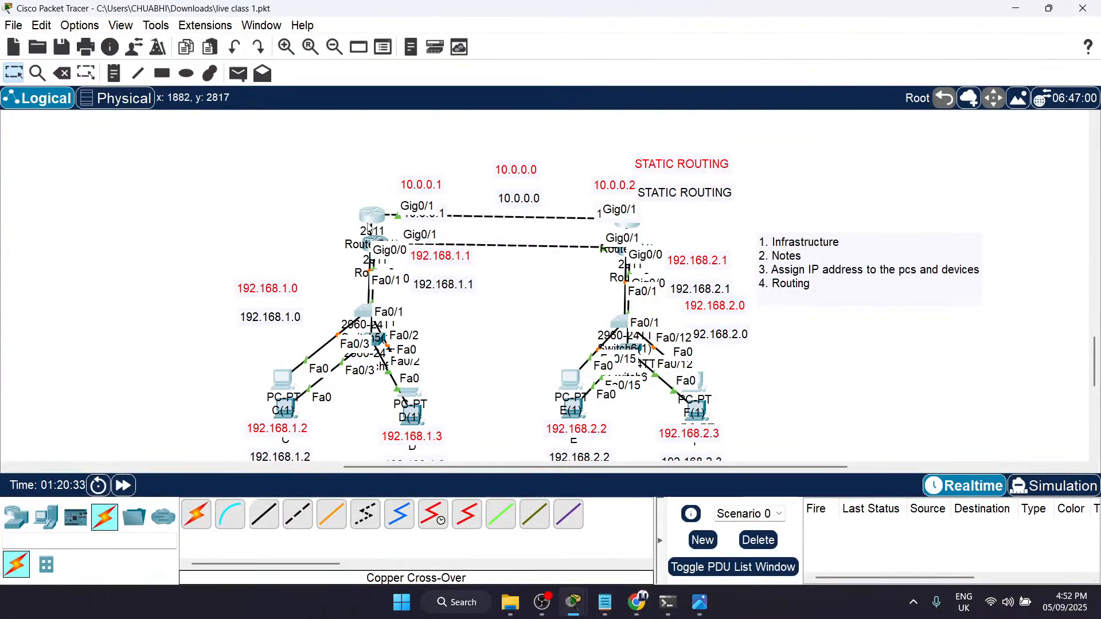
pyautogui.moveTo(373, 304); pyautogui.dragTo(310, 500)
pyautogui.click(819, 275)
pyautogui.scroll(-5, 819, 275)
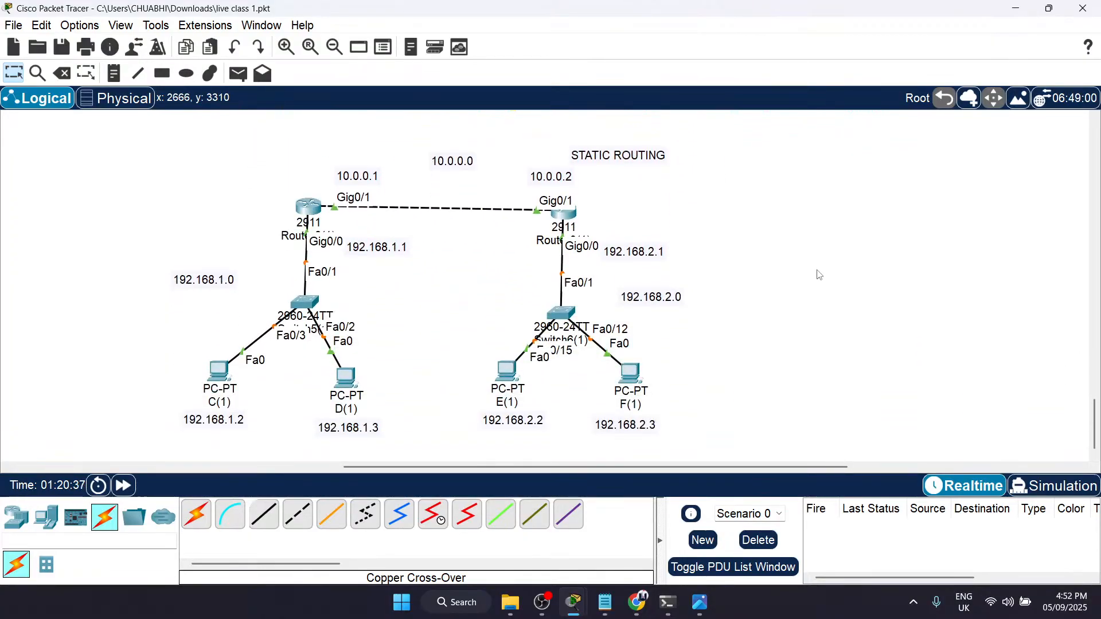
# Step: Add a third 2911 router to the right of the copied topology, level with its two routers
pyautogui.click(16, 518)
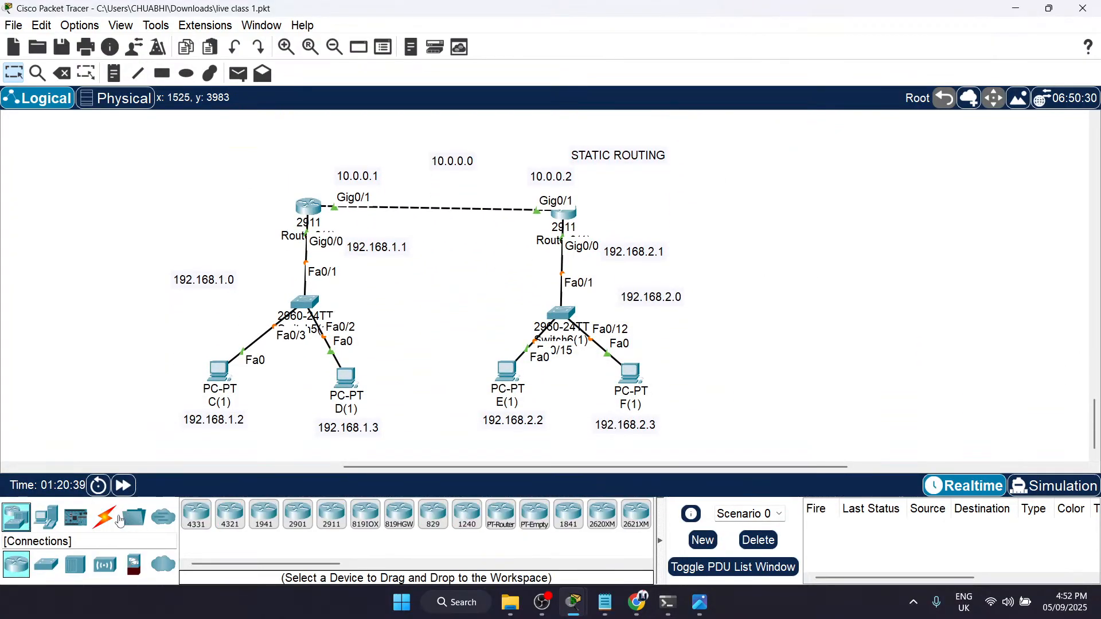
pyautogui.click(339, 525)
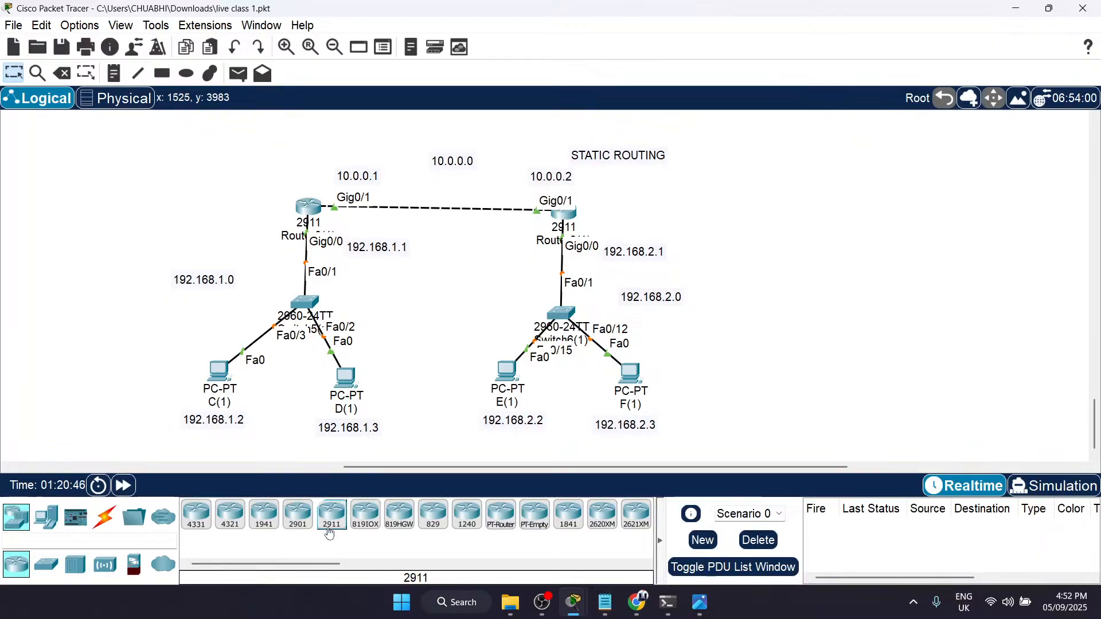
pyautogui.click(808, 205)
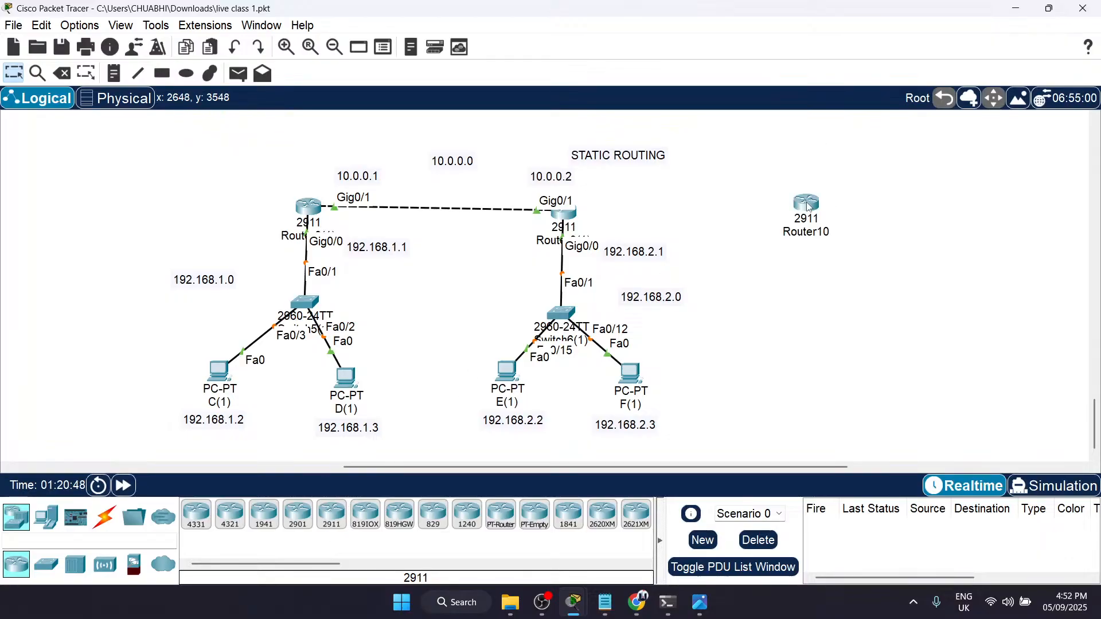
pyautogui.click(808, 205)
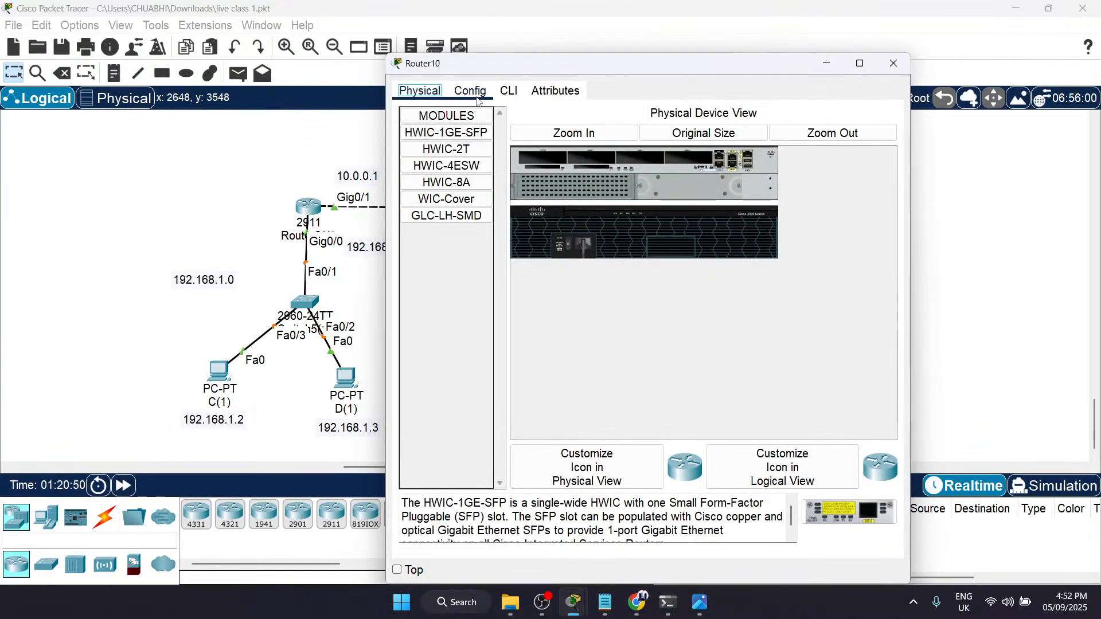
pyautogui.click(471, 92)
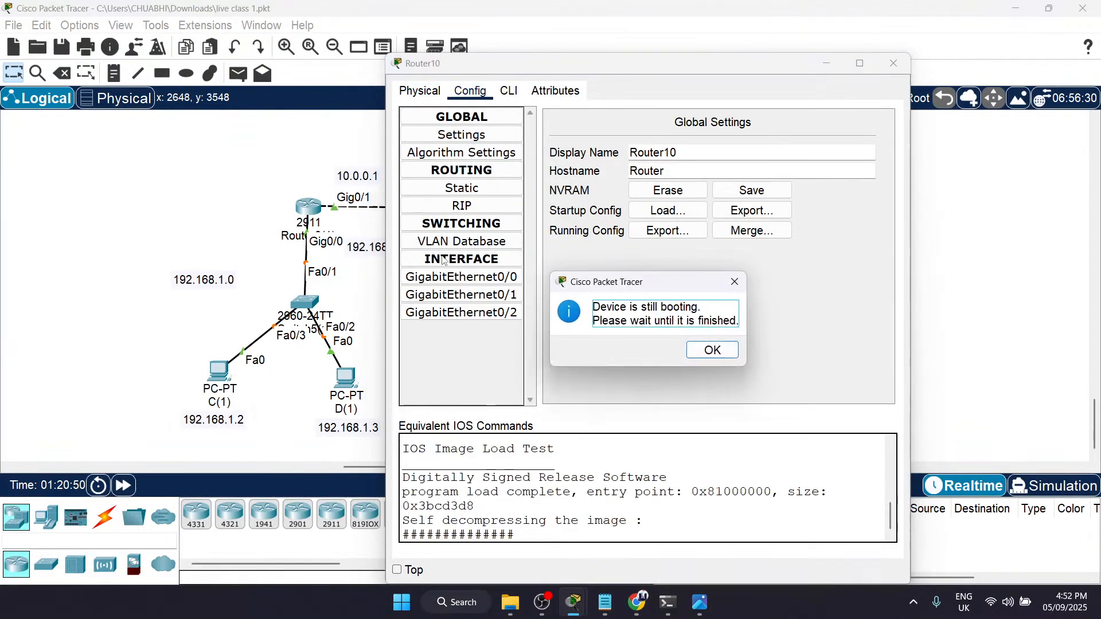
pyautogui.click(712, 350)
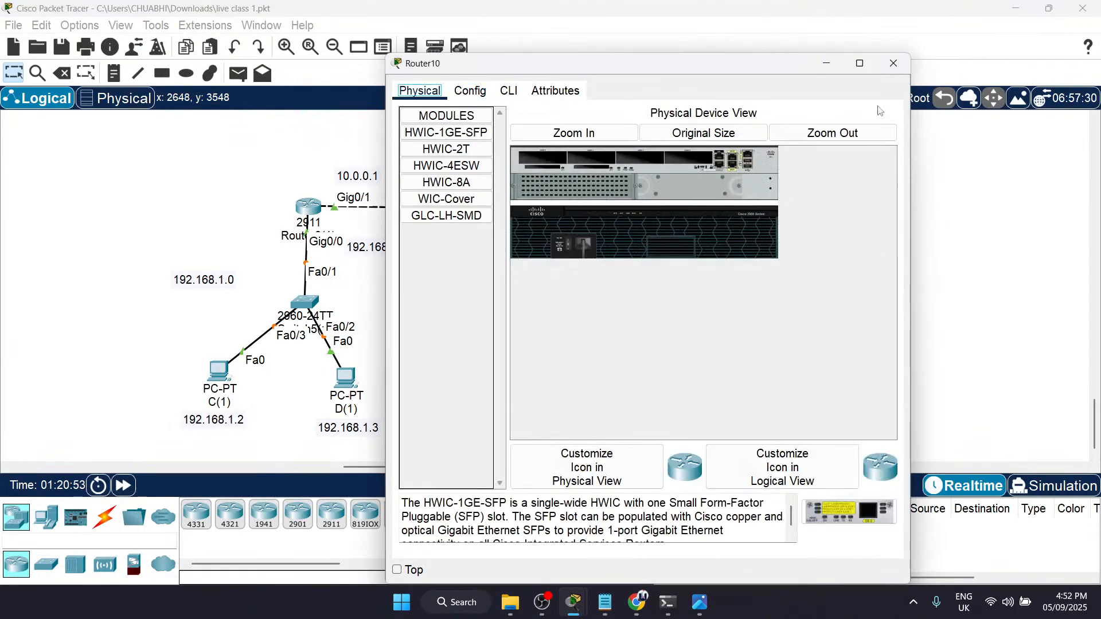
pyautogui.click(893, 63)
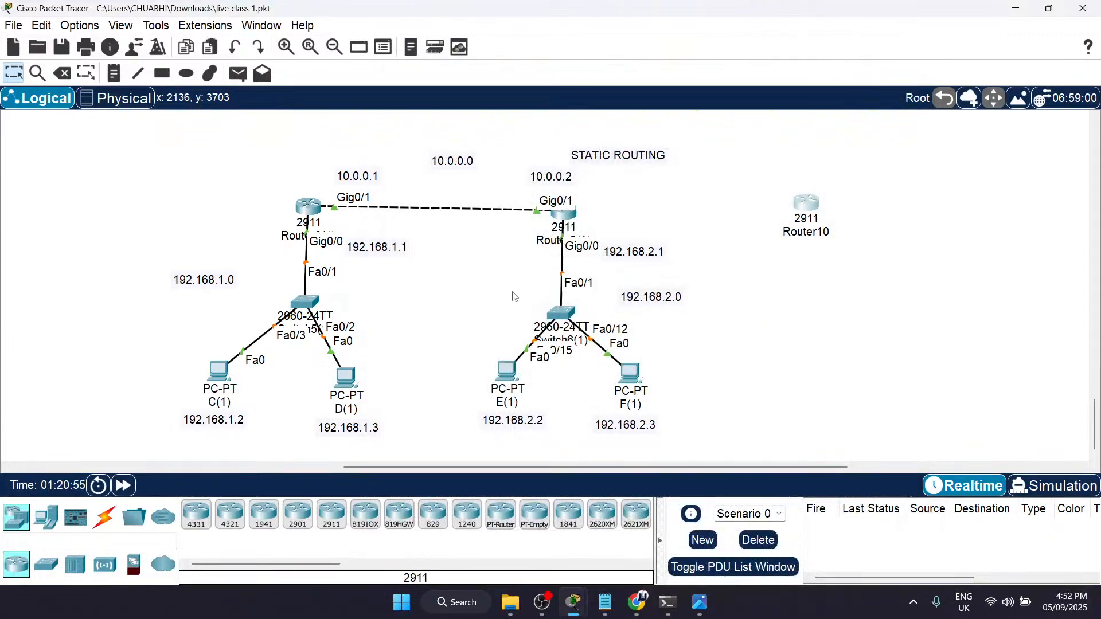
pyautogui.click(805, 211)
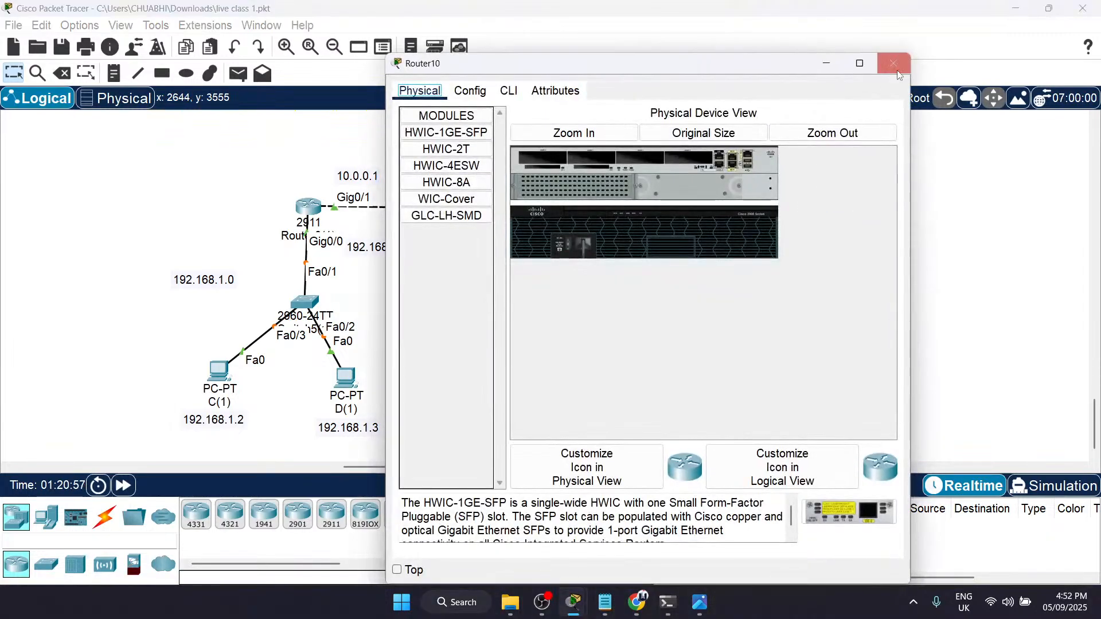
pyautogui.click(907, 54)
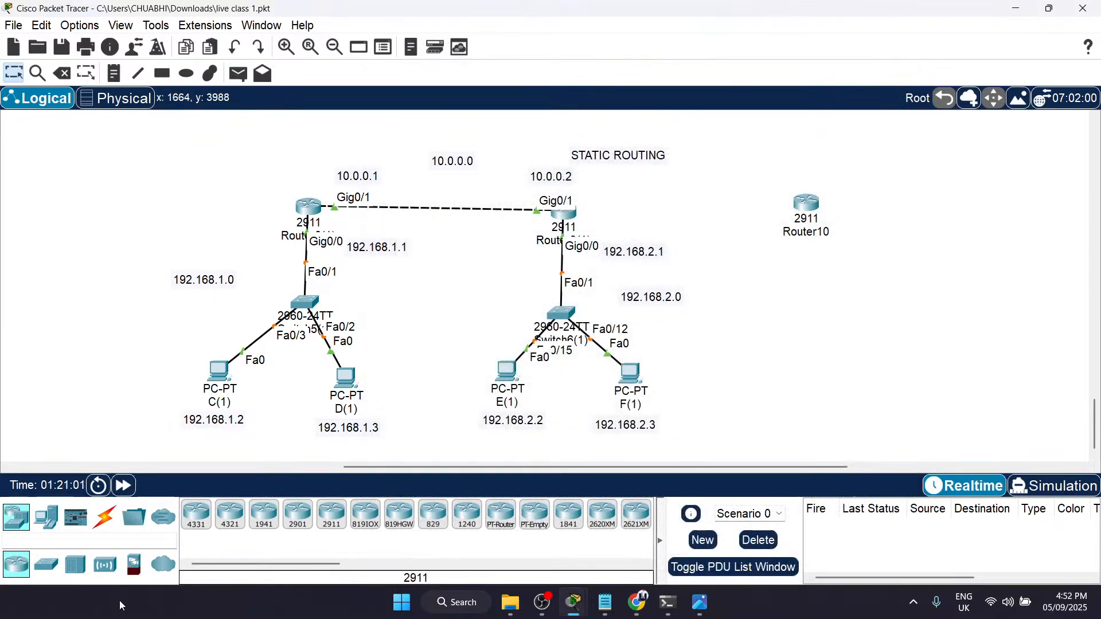
# Step: Connect GigabitEthernet0/2 of the copied topology's second router to GigabitEthernet0/0 of Router10 with a Copper Cross-Over cable
pyautogui.click(106, 518)
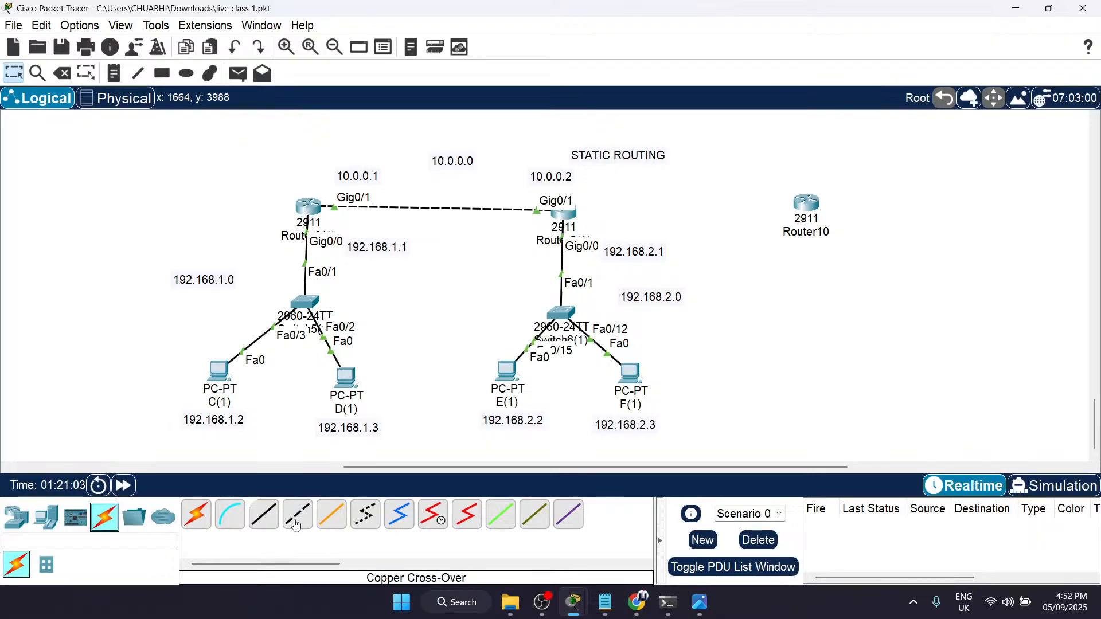
pyautogui.click(297, 514)
pyautogui.click(564, 214)
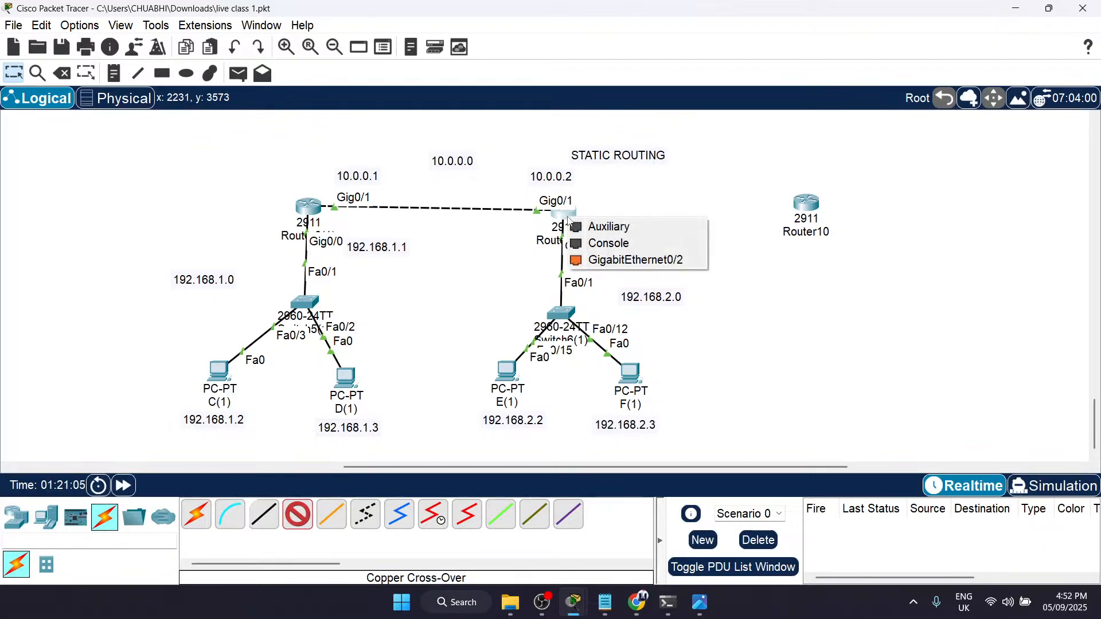
pyautogui.click(661, 261)
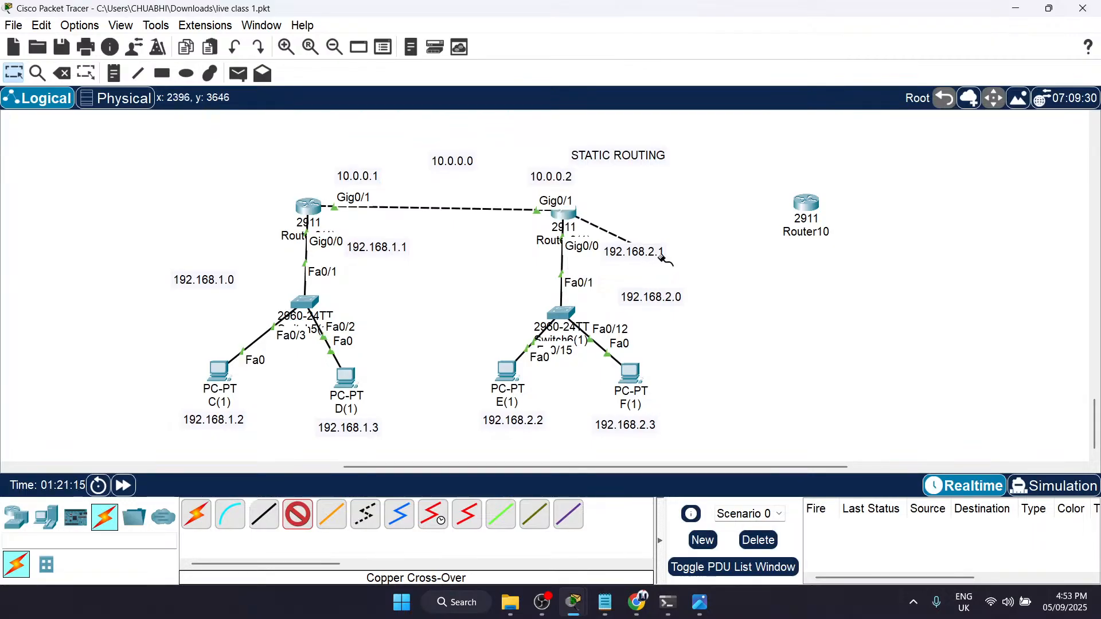
pyautogui.click(809, 208)
pyautogui.click(854, 253)
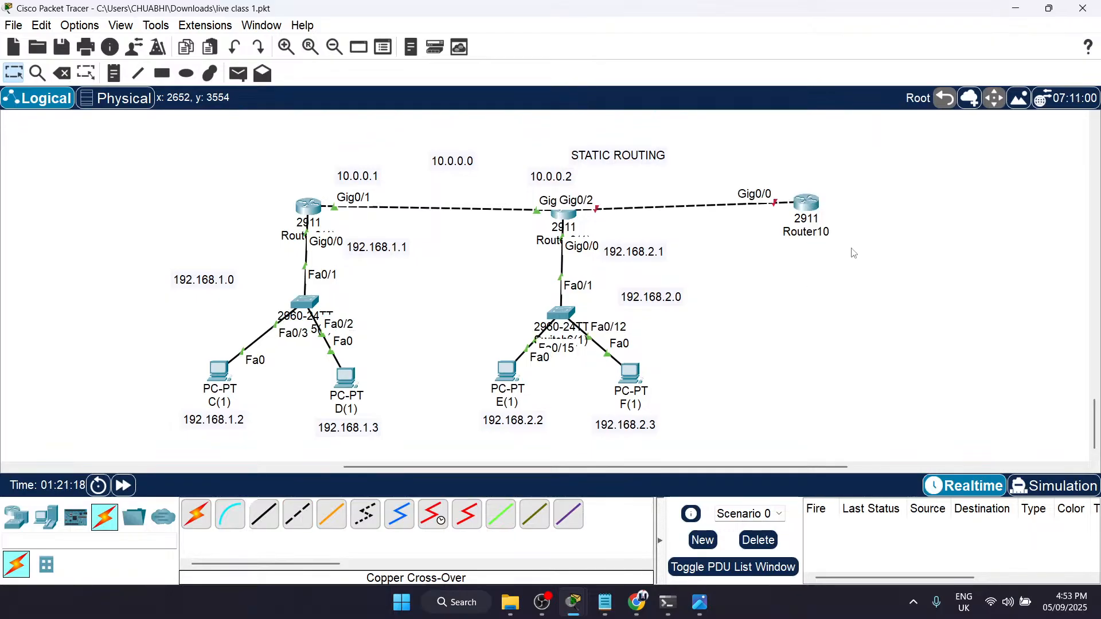
# Step: Place a 2960 switch directly below Router10
pyautogui.click(17, 518)
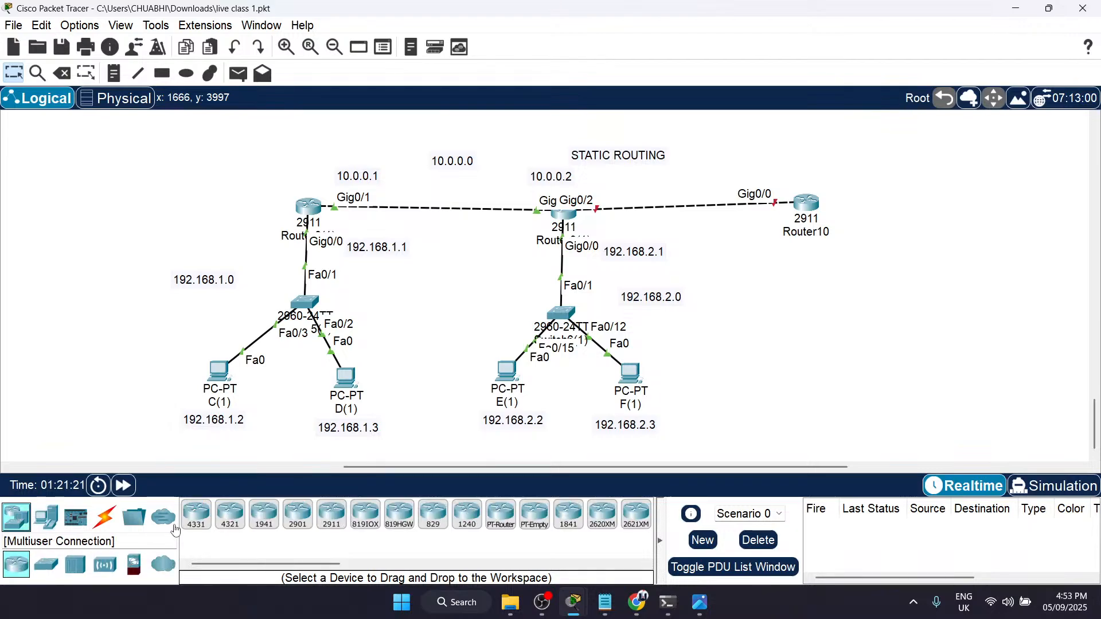
pyautogui.click(46, 565)
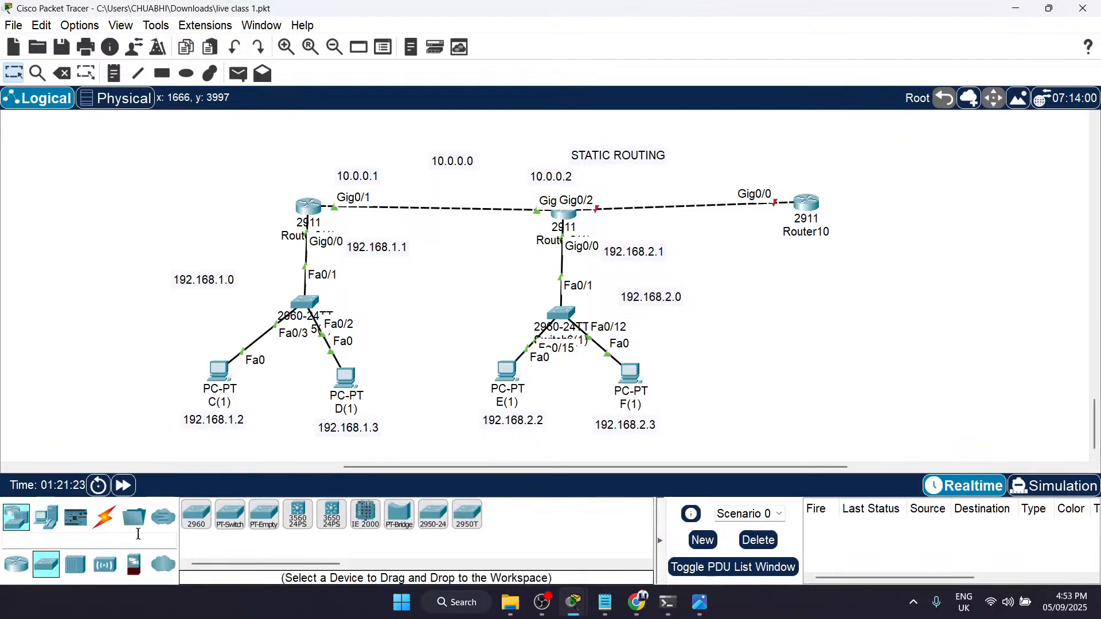
pyautogui.click(202, 527)
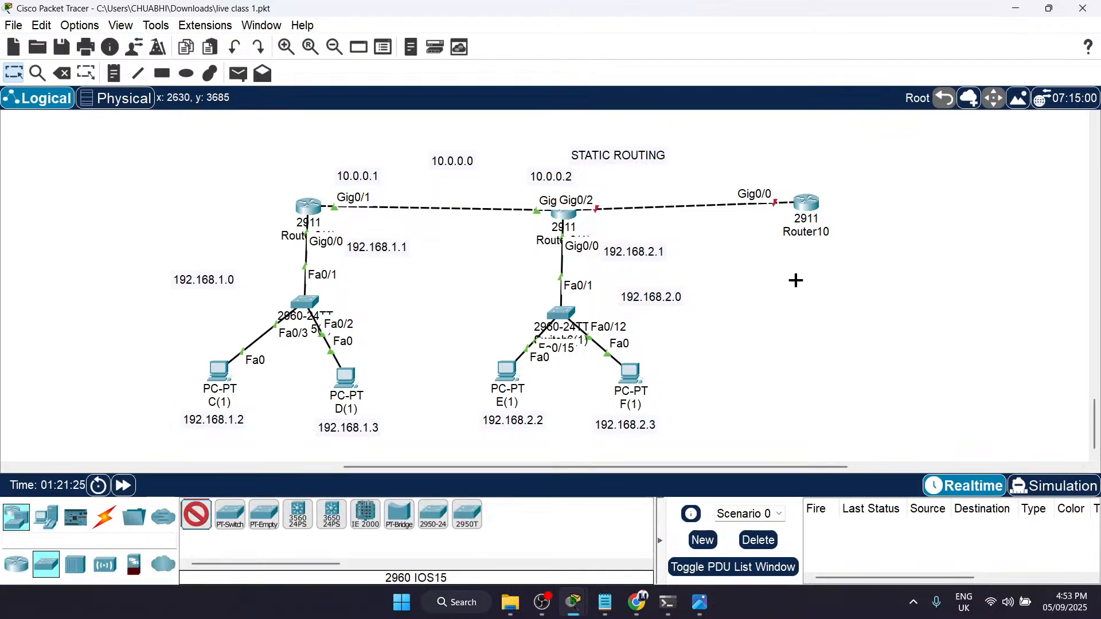
pyautogui.click(810, 301)
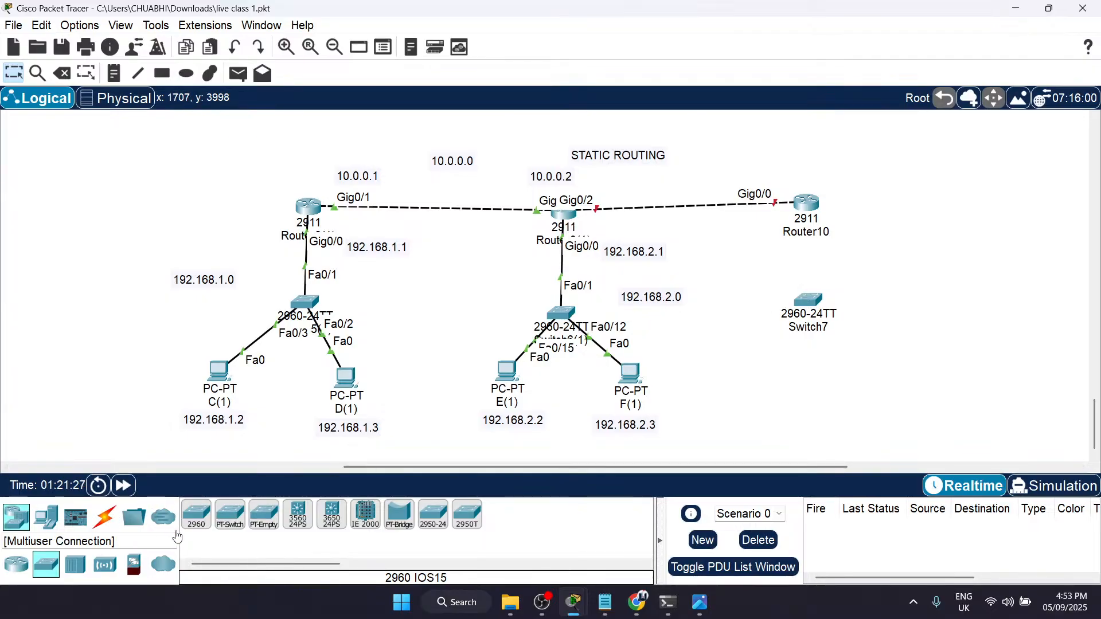
# Step: Place two PCs side by side below the new switch under Router10
pyautogui.click(46, 518)
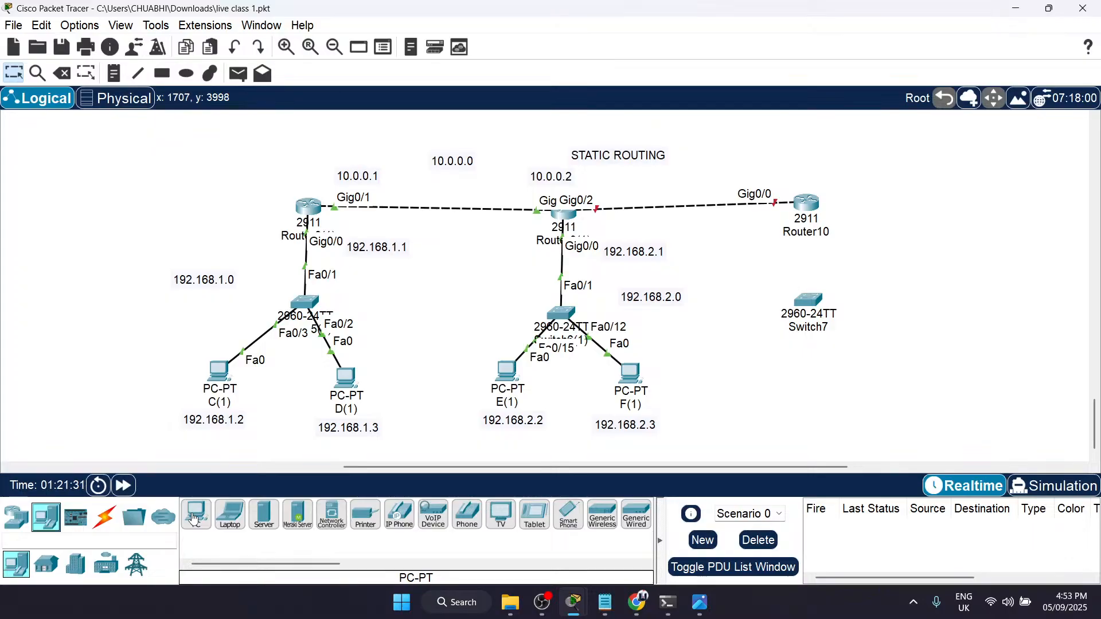
pyautogui.click(194, 519)
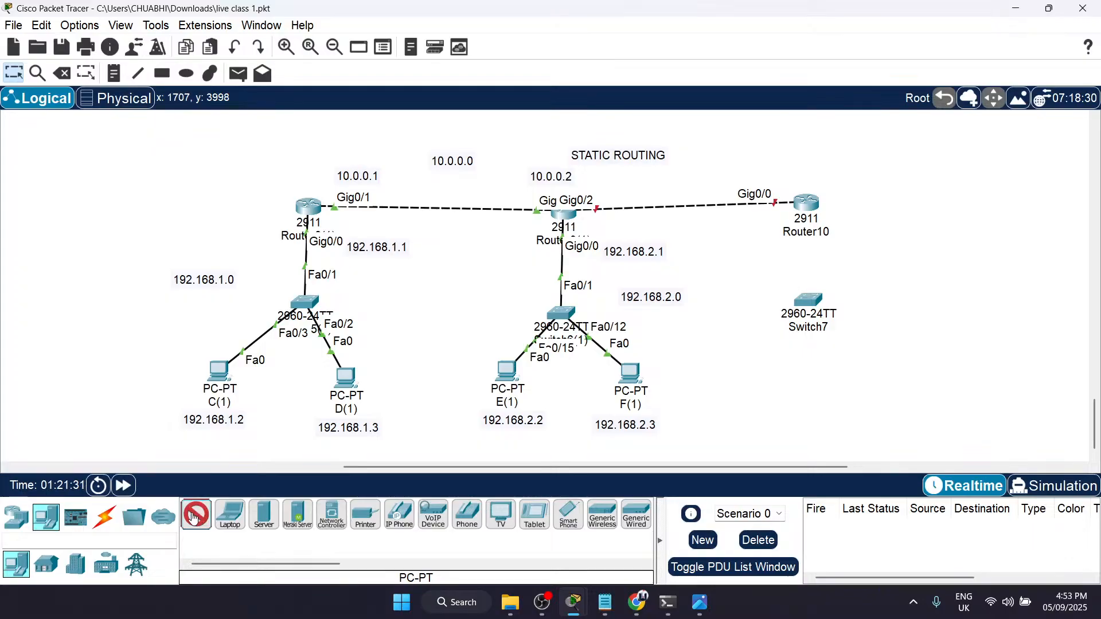
pyautogui.click(745, 375)
pyautogui.click(861, 377)
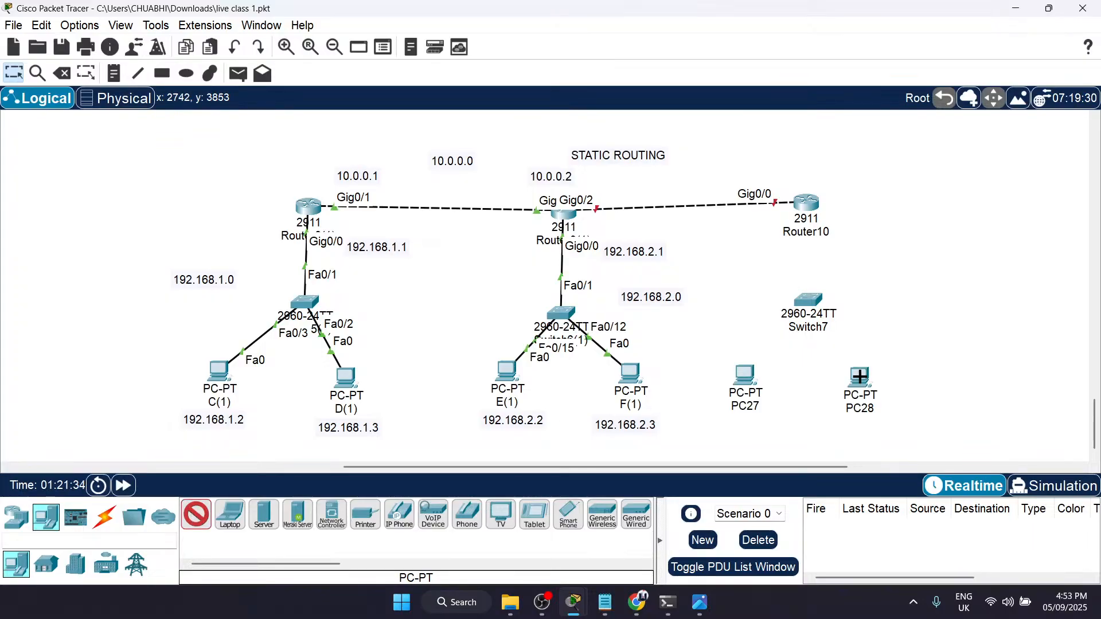
# Step: Connect Router10's GigabitEthernet0/1 to FastEthernet0/3 of the switch below it with a Copper Straight-Through cable
pyautogui.click(104, 518)
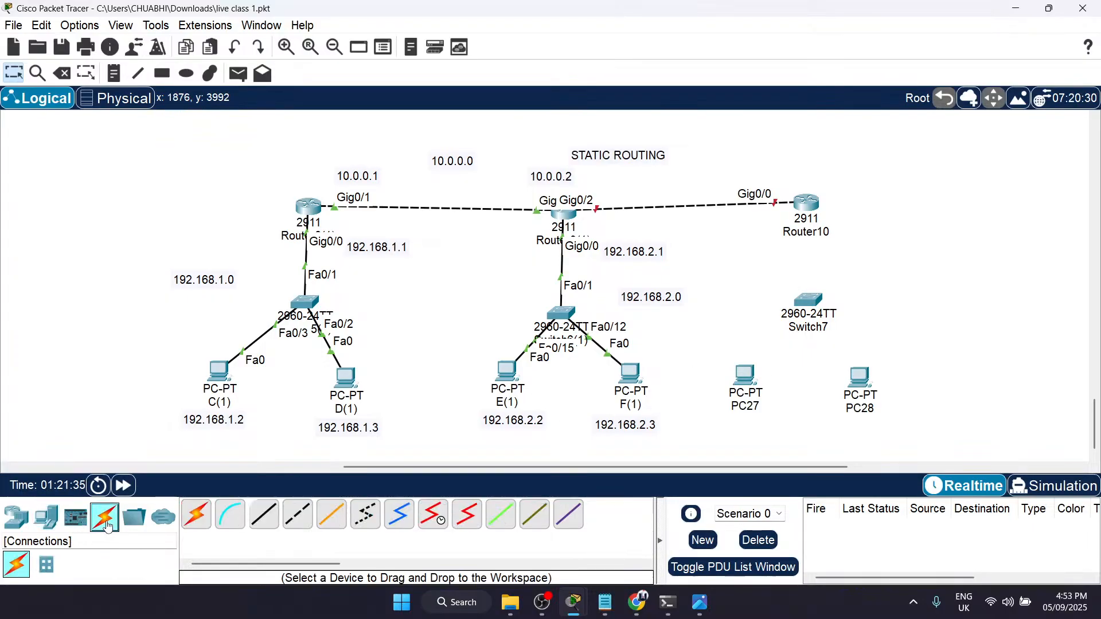
pyautogui.click(265, 516)
pyautogui.click(813, 205)
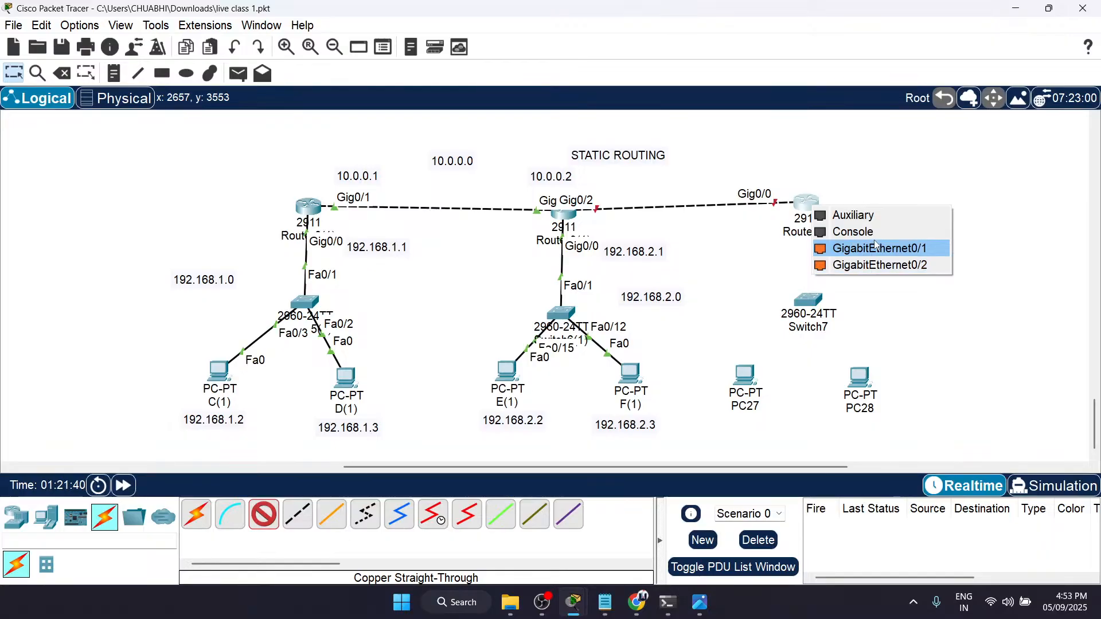
pyautogui.click(853, 249)
pyautogui.click(808, 300)
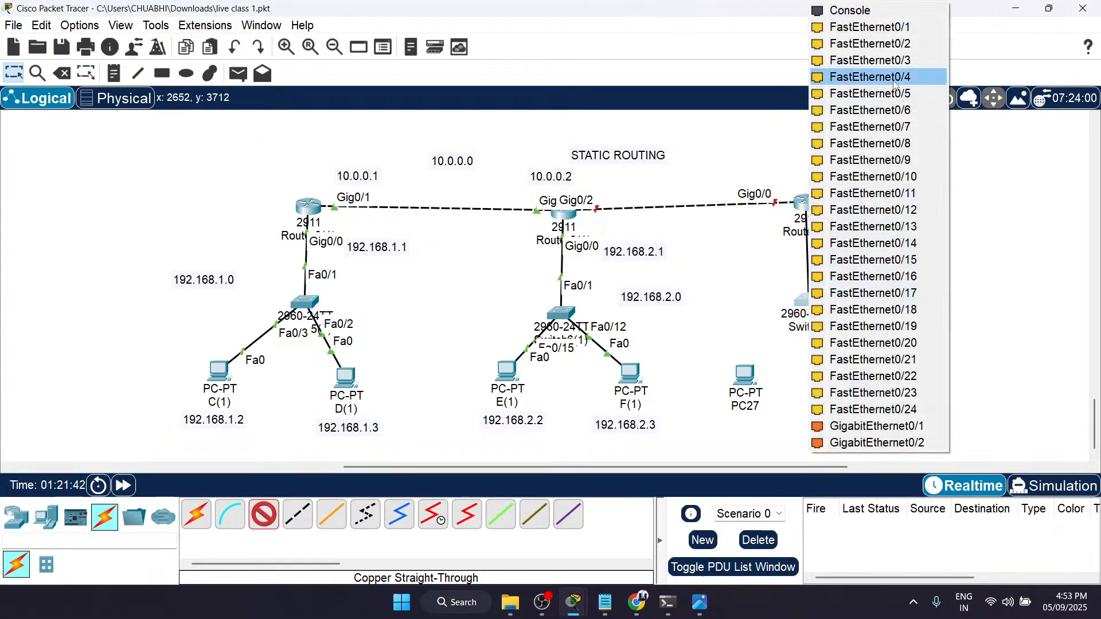
pyautogui.click(841, 60)
# Step: Connect FastEthernet0/15 of the switch below Router10 to PC28's FastEthernet0 with a Copper Straight-Through cable
pyautogui.click(824, 297)
pyautogui.click(866, 244)
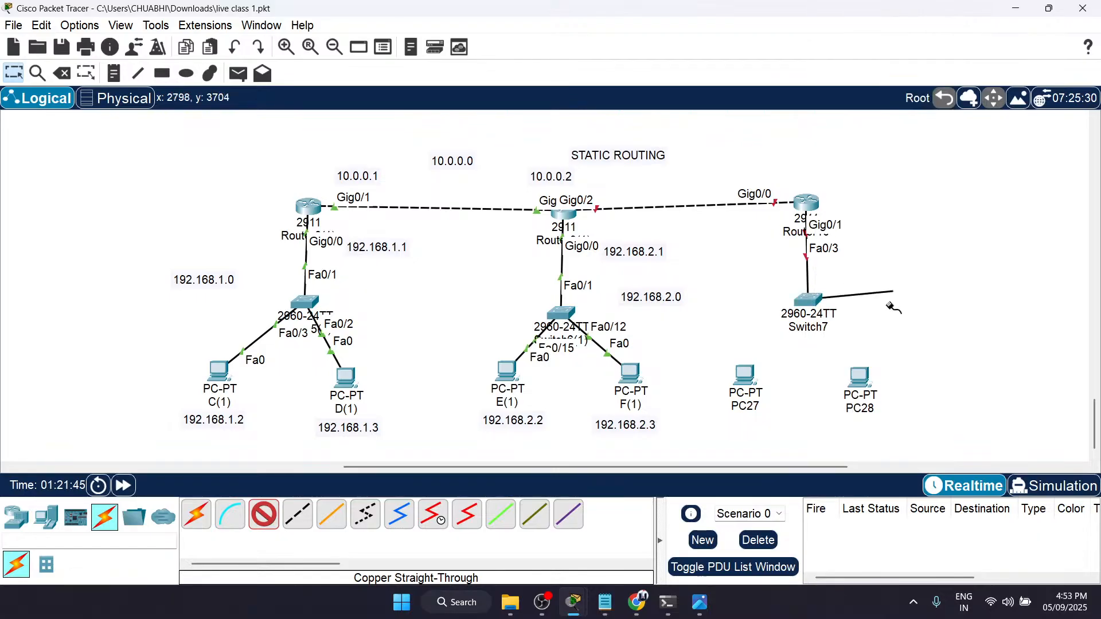
pyautogui.click(866, 389)
pyautogui.click(901, 436)
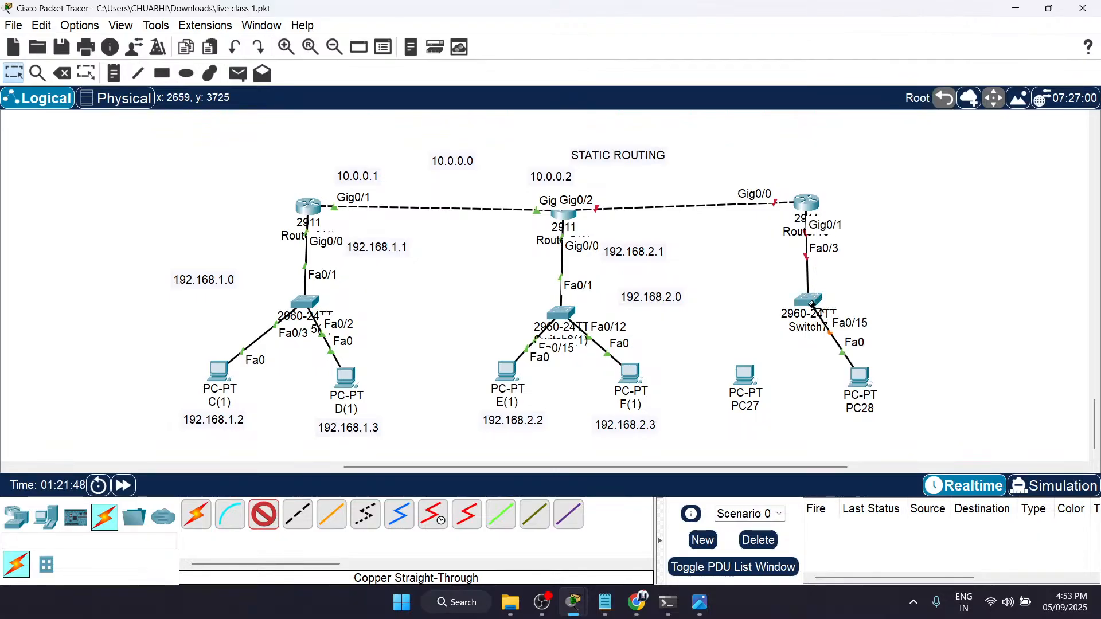
# Step: Connect FastEthernet0/18 of the switch below Router10 to PC27's FastEthernet0 with a Copper Straight-Through cable
pyautogui.click(814, 302)
pyautogui.click(866, 277)
pyautogui.click(745, 376)
pyautogui.click(816, 440)
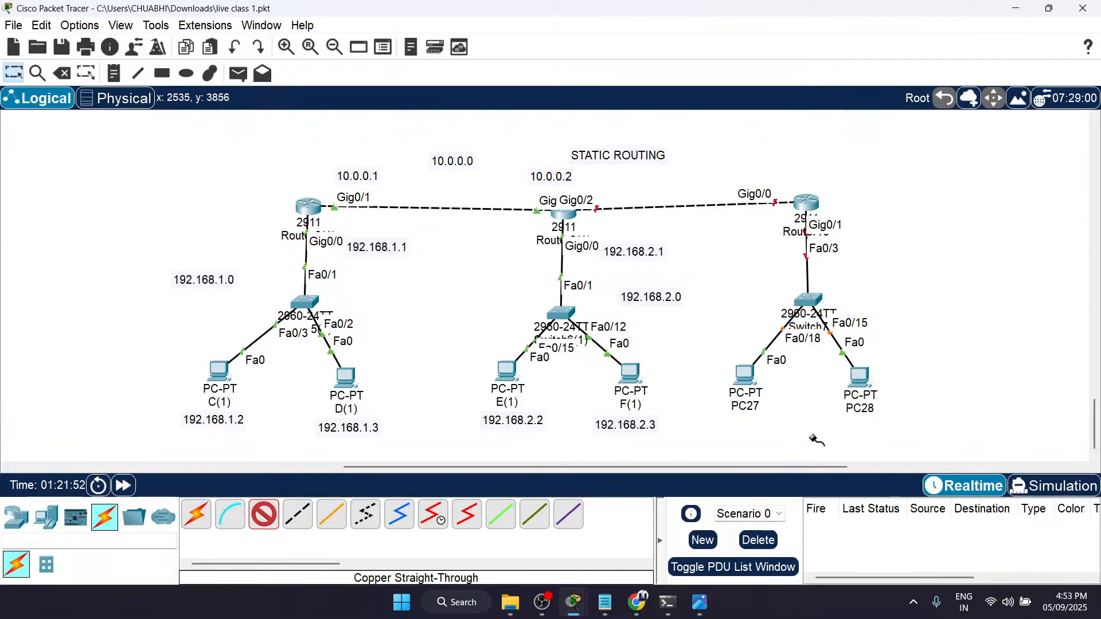
pyautogui.press('Escape')
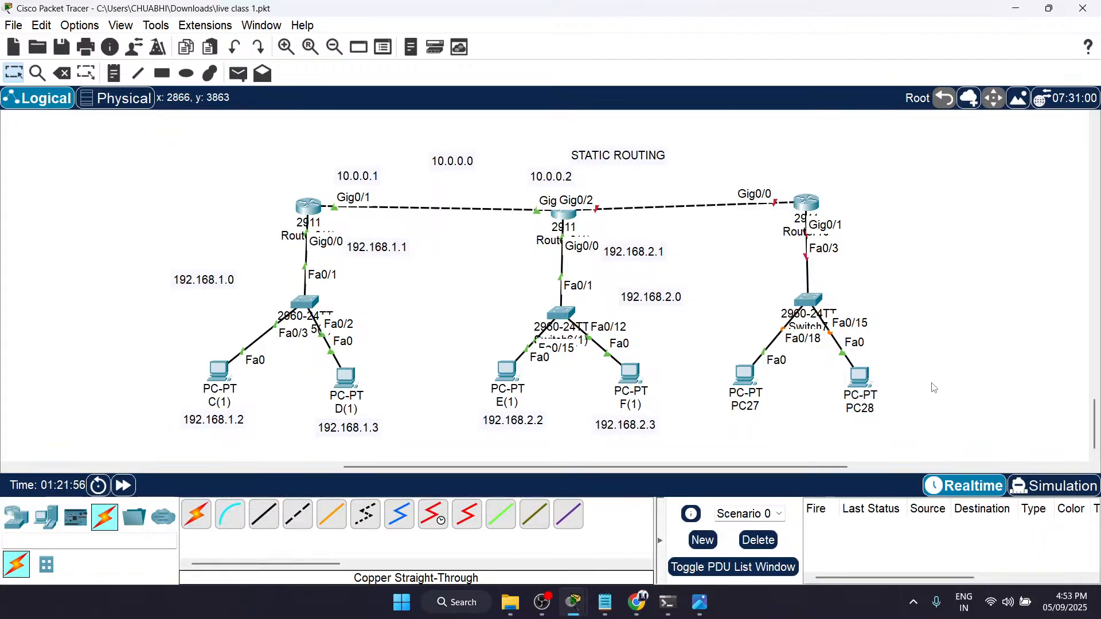
# Step: Move the 10.0.0.2 note above the second router's Gig0/1 port and shift the STATIC ROUTING title higher, freeing space for more notes
pyautogui.moveTo(815, 204)
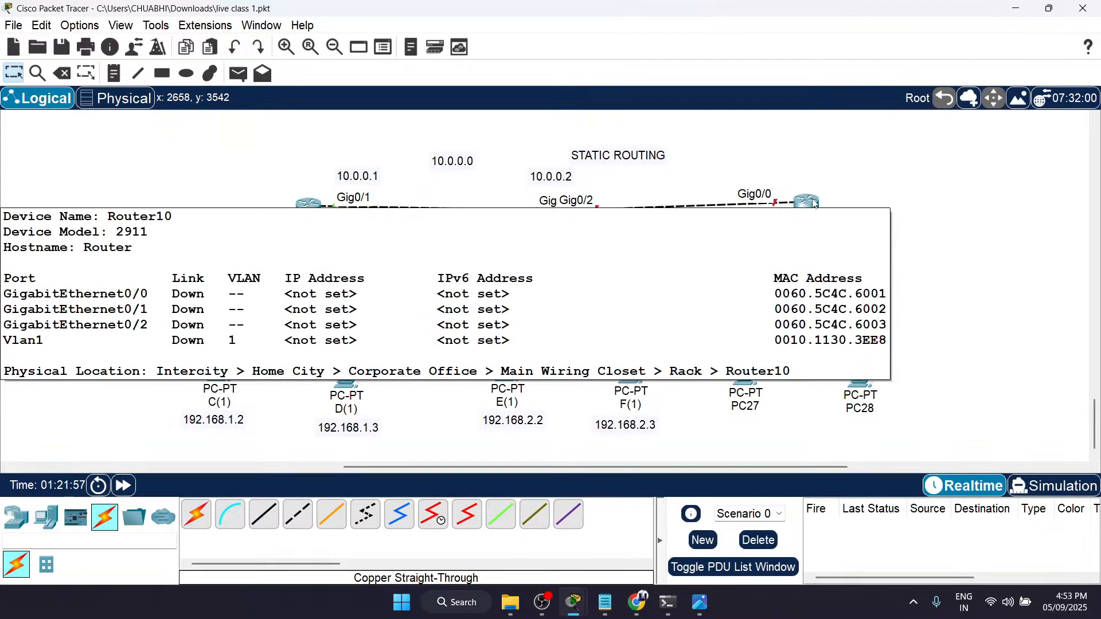
pyautogui.moveTo(570, 220); pyautogui.dragTo(523, 187)
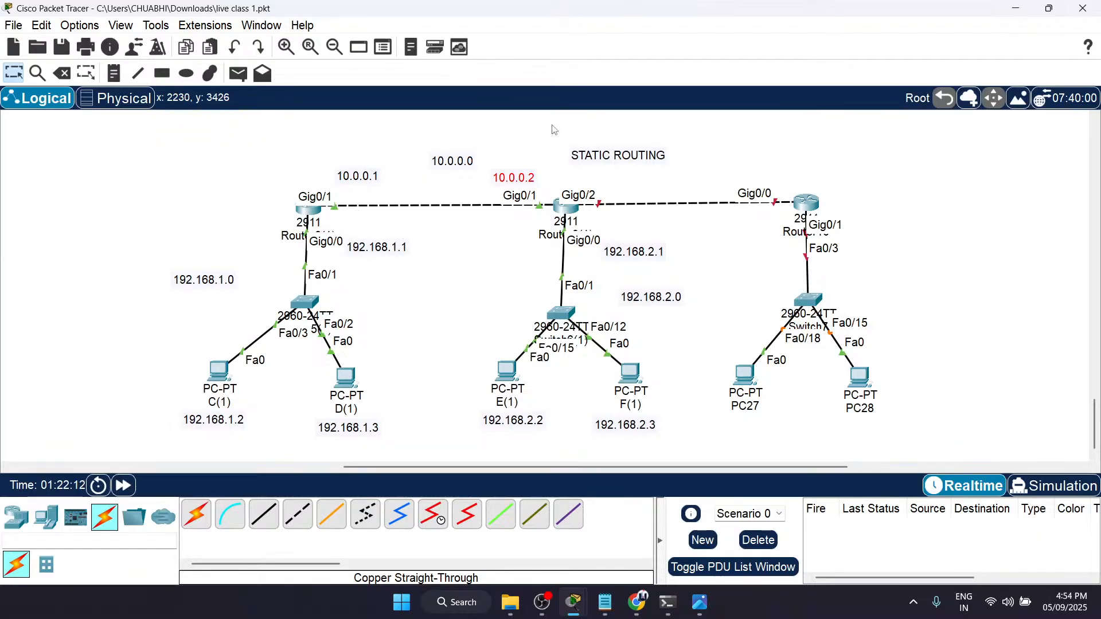
pyautogui.moveTo(605, 153); pyautogui.dragTo(556, 129)
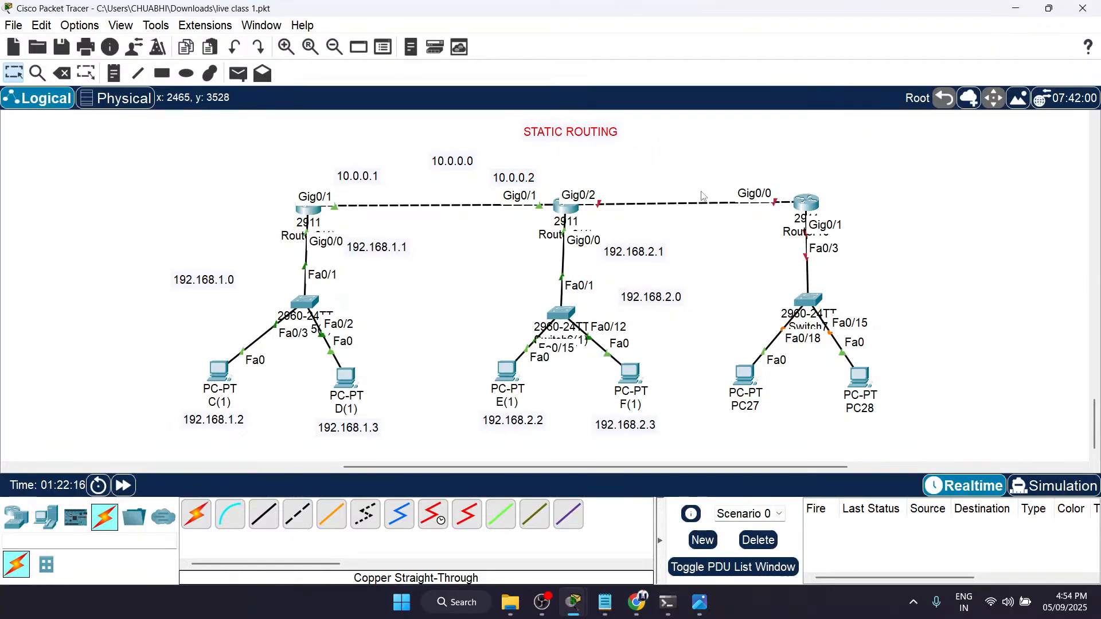
# Step: Add notes on the new router link: 11.0.0.1 above Gig0/2, 11.0.0.0 above the middle of the cable, and 11.0.0.2 above Router10's Gig0/0
pyautogui.press('n')
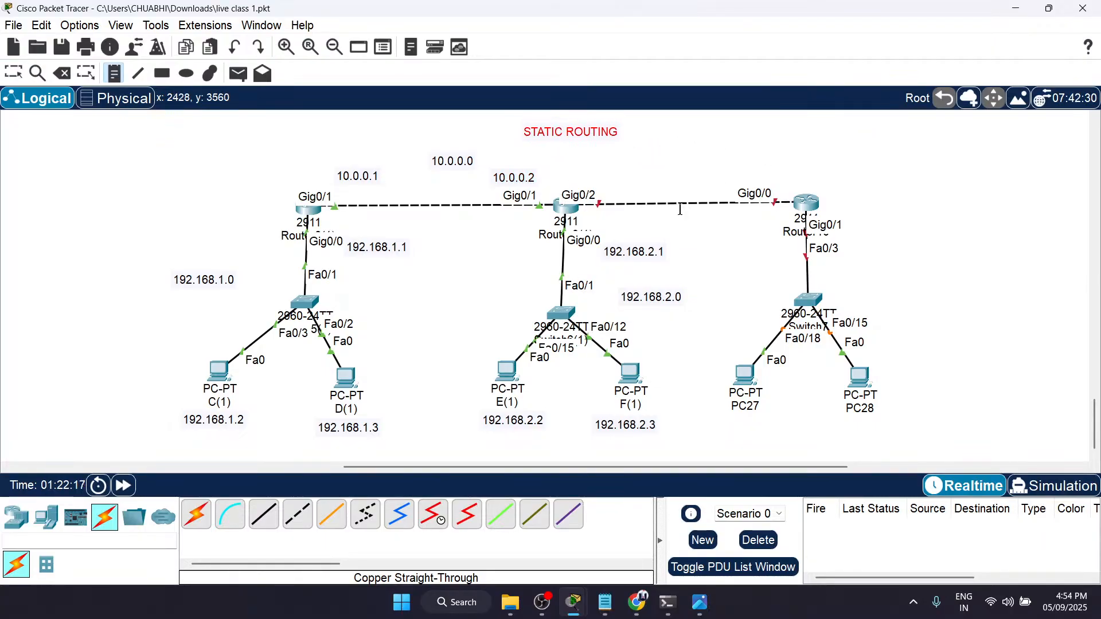
pyautogui.click(563, 170)
pyautogui.write('11.0.0.1')
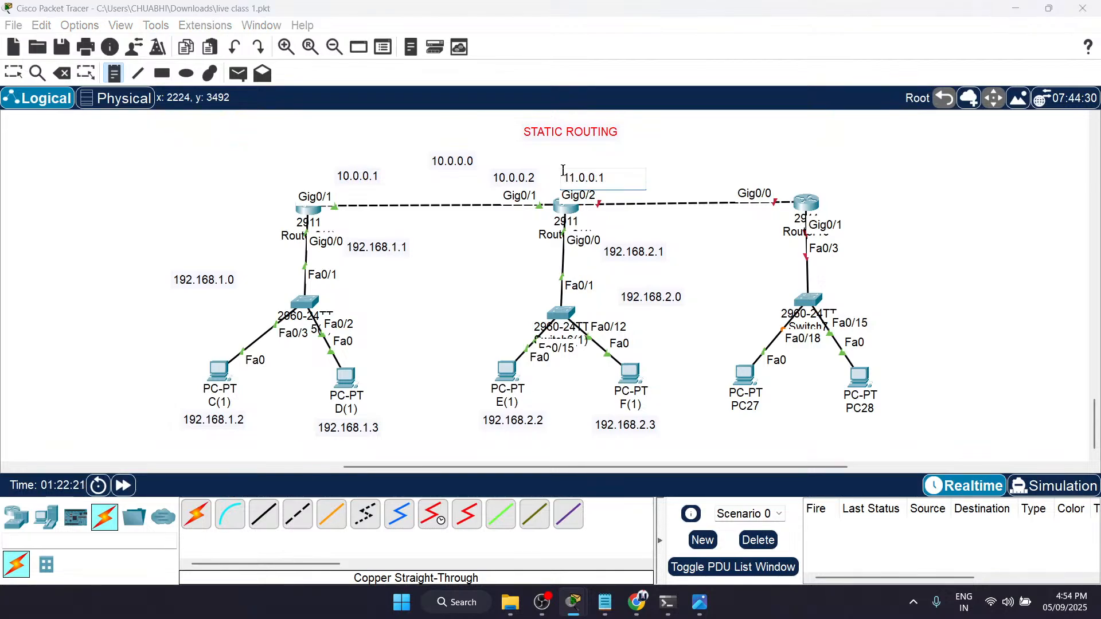
pyautogui.click(638, 150)
pyautogui.write('111')
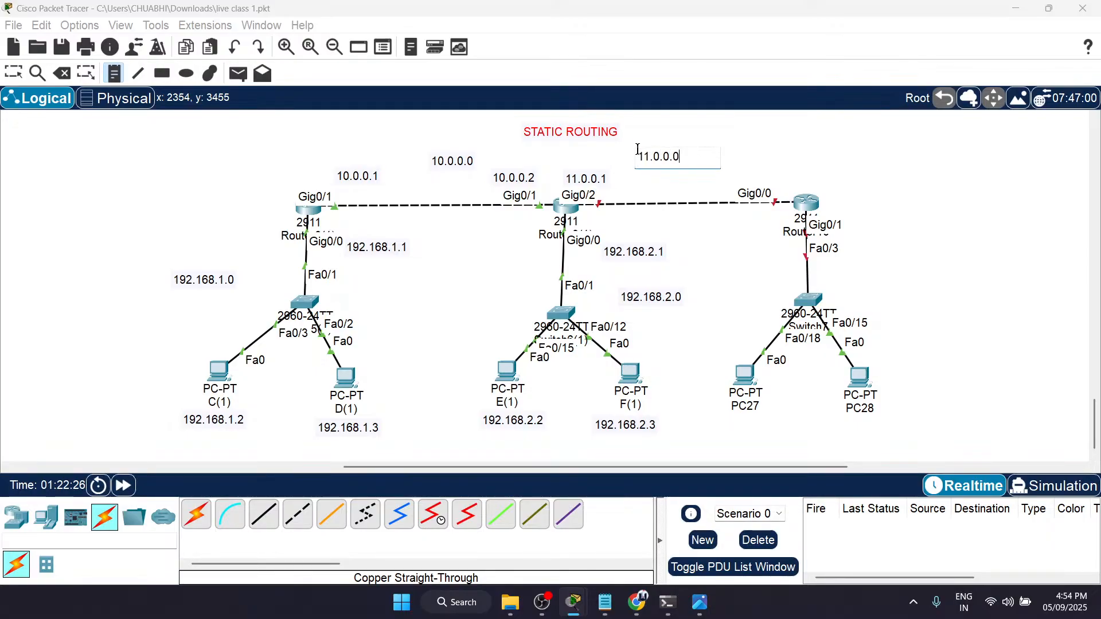
pyautogui.click(737, 175)
pyautogui.write('11.0.0.2')
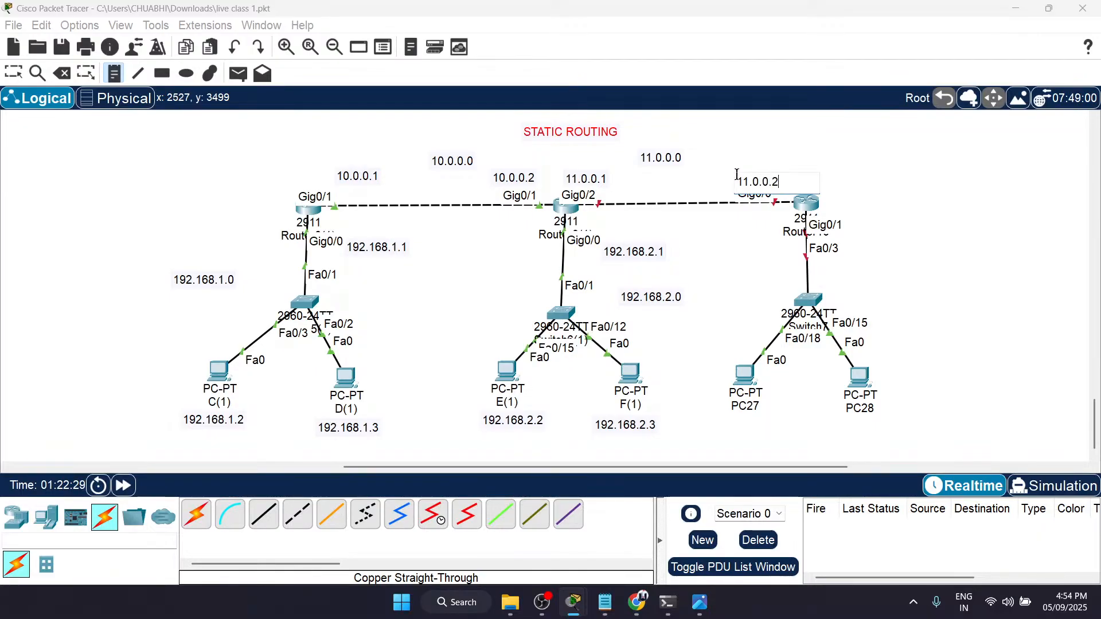
# Step: Add notes 192.168.3.0 and 192.168.3.1 beside Router10, and move 192.168.3.0 down and outward as the third network's label
pyautogui.click(853, 223)
pyautogui.write('192.6')
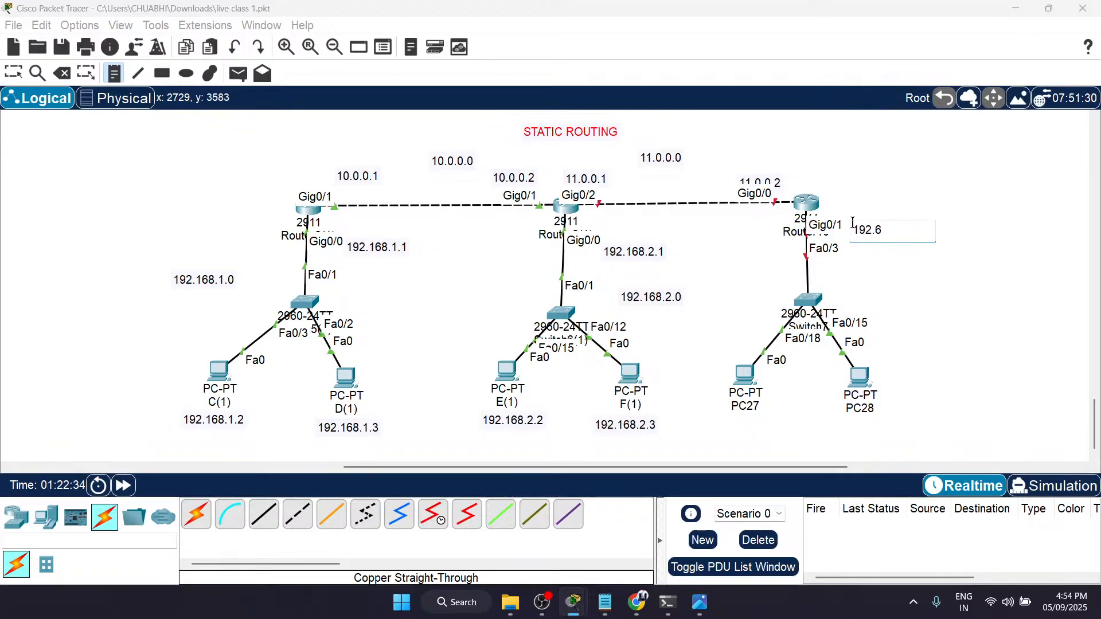
pyautogui.press('BackSpace')
pyautogui.click(850, 216)
pyautogui.click(850, 217)
pyautogui.write('192.168.')
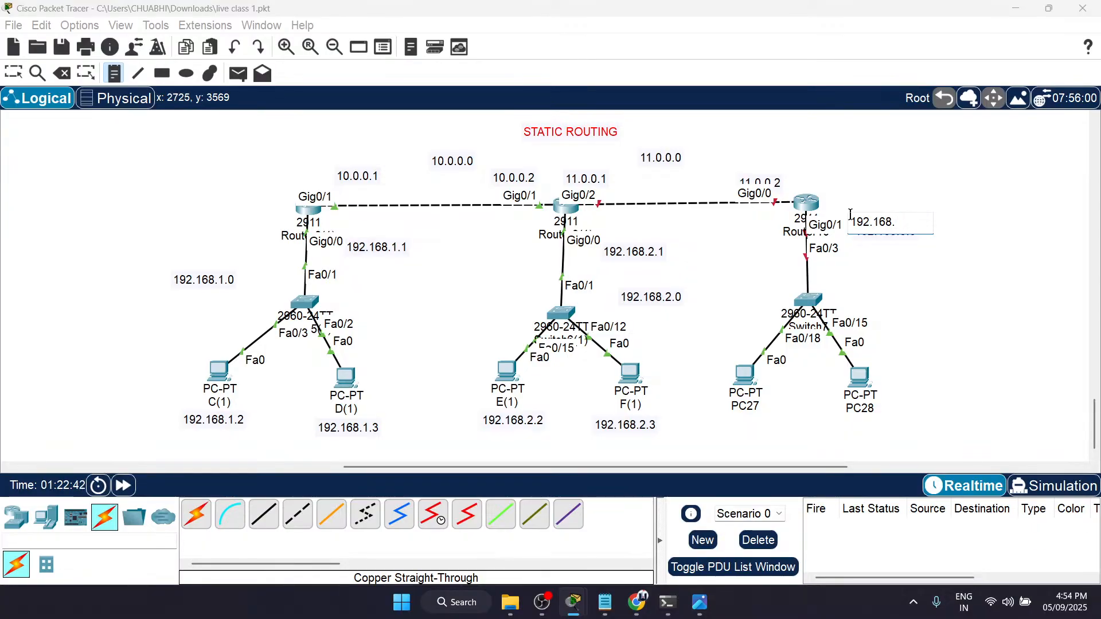
pyautogui.write('3.1')
pyautogui.press('Escape')
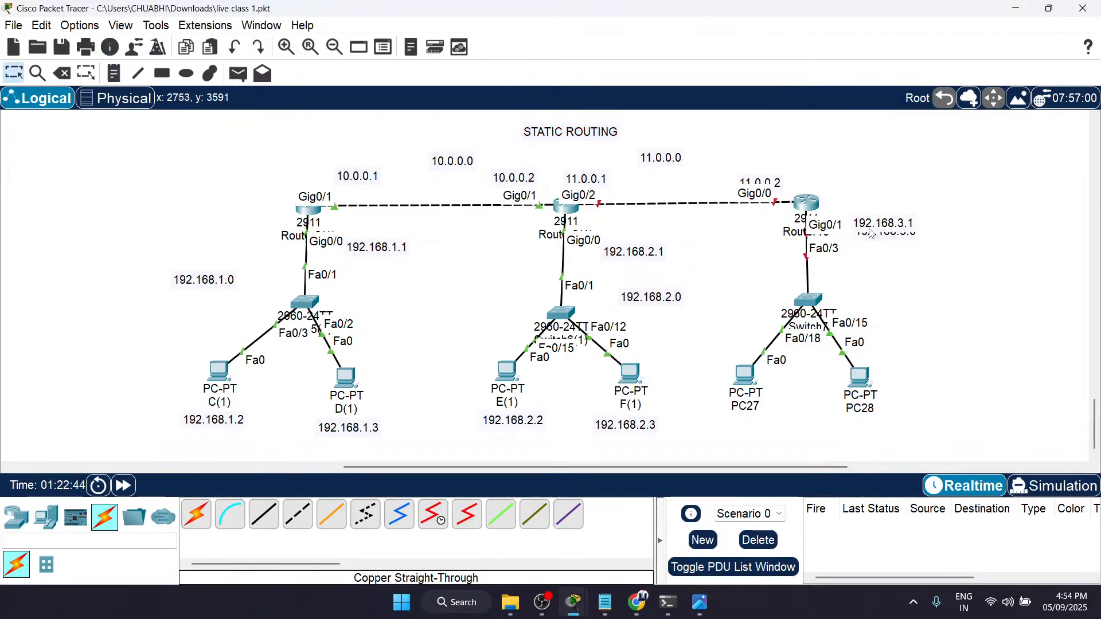
pyautogui.moveTo(889, 241); pyautogui.dragTo(945, 278)
pyautogui.moveTo(892, 227); pyautogui.dragTo(890, 228)
pyautogui.click(912, 343)
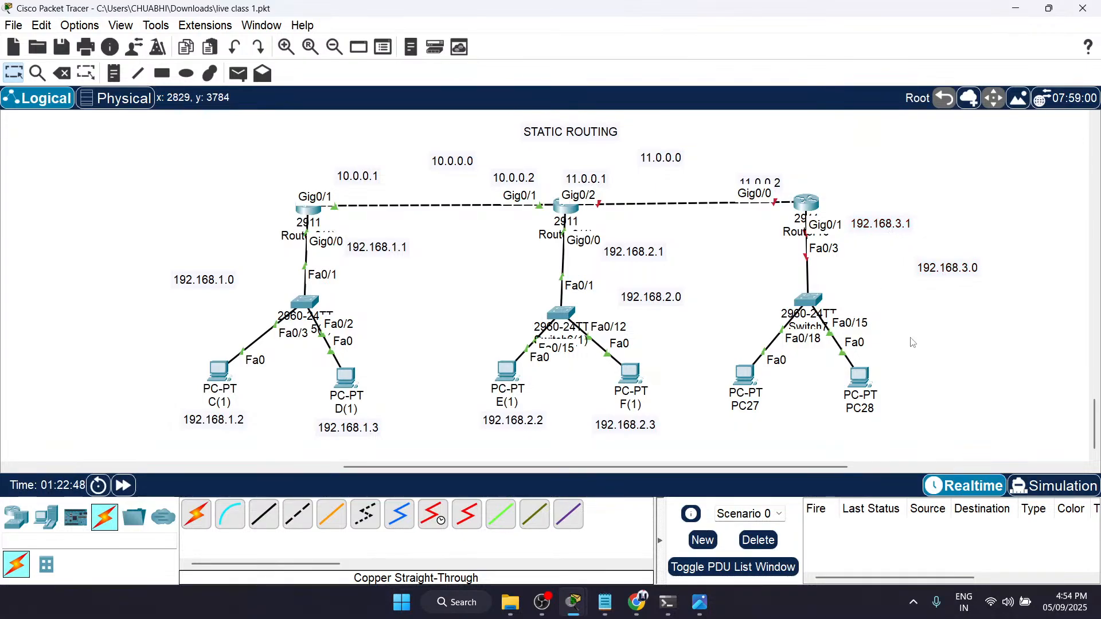
# Step: Add the note 192.168.3.1 below PC27 and 192.168.3.2 below PC28, aligning the second one under its PC
pyautogui.press('n')
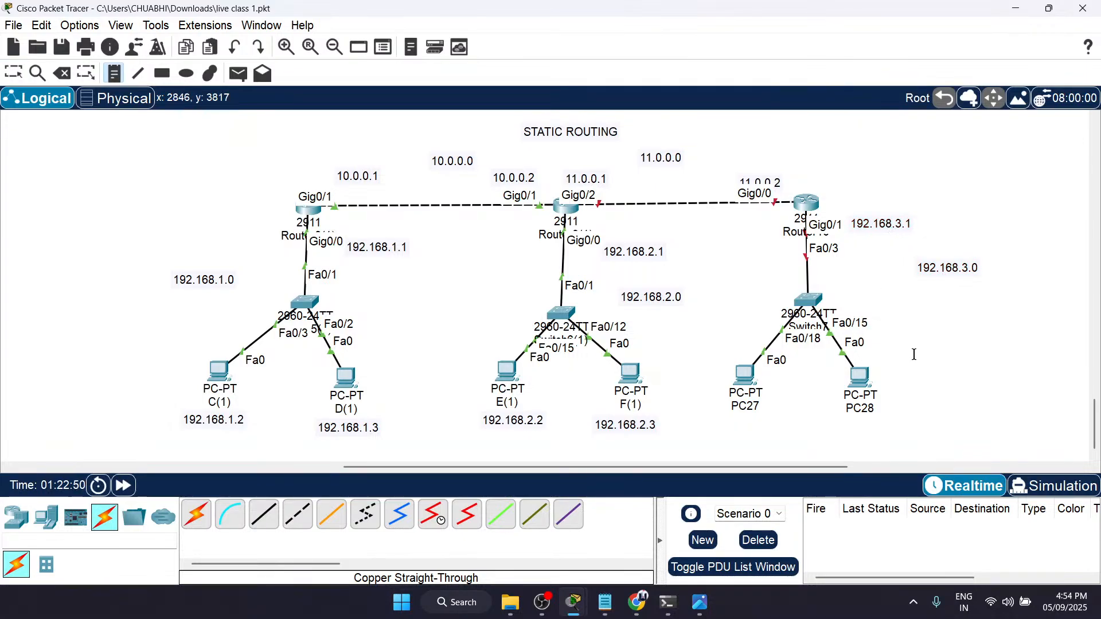
pyautogui.click(720, 426)
pyautogui.write('192.168.3.1')
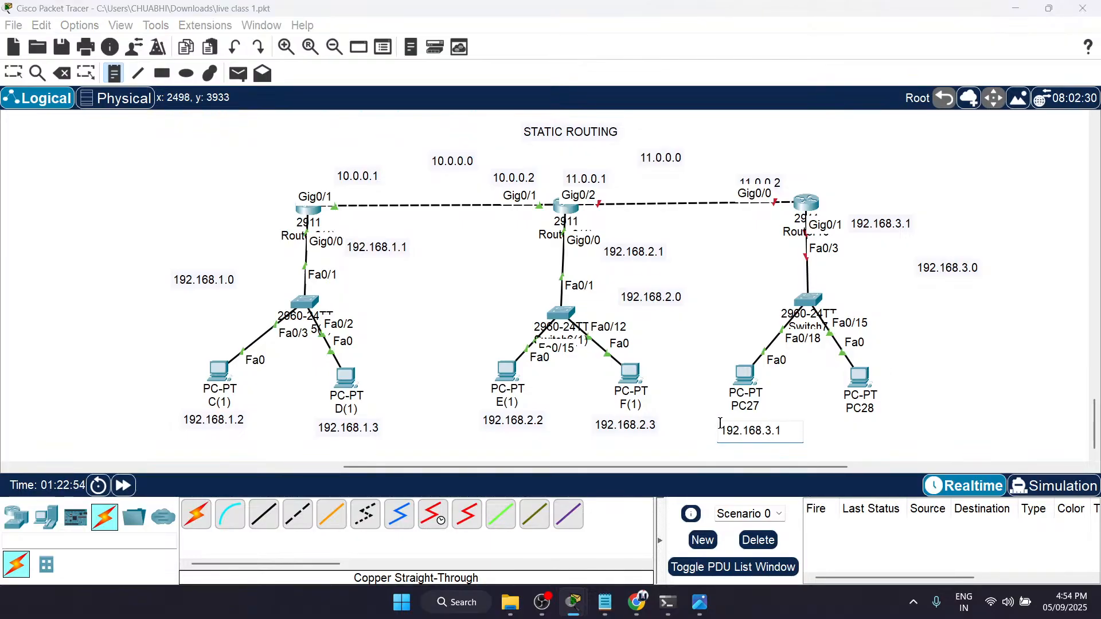
pyautogui.click(818, 431)
pyautogui.write('189')
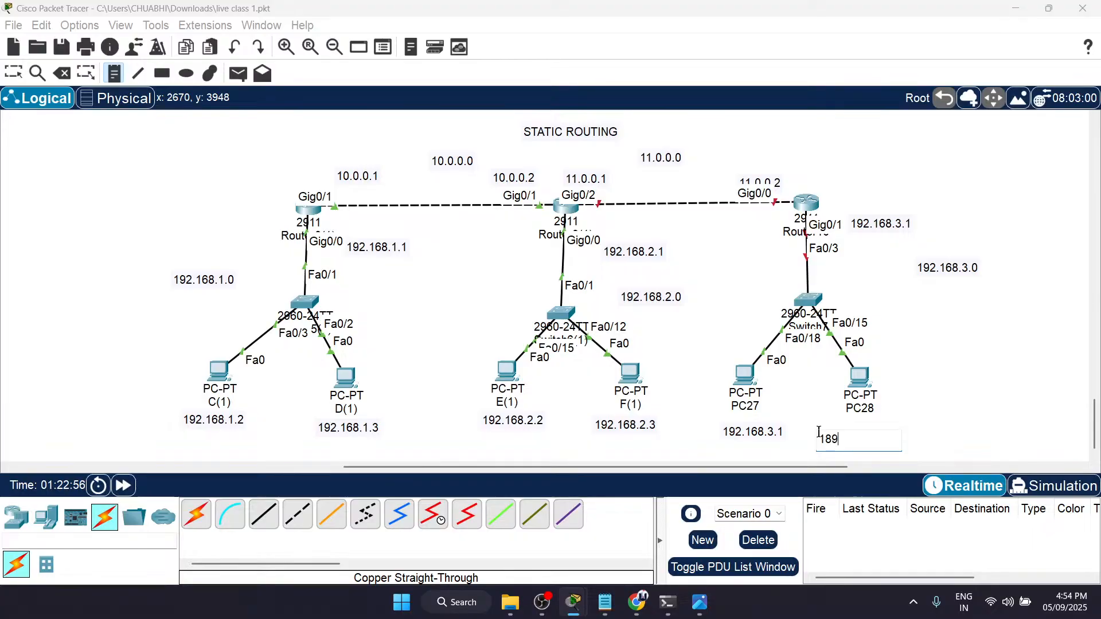
pyautogui.press('BackSpace')
pyautogui.press('BackSpace')
pyautogui.write('92.168.3.2')
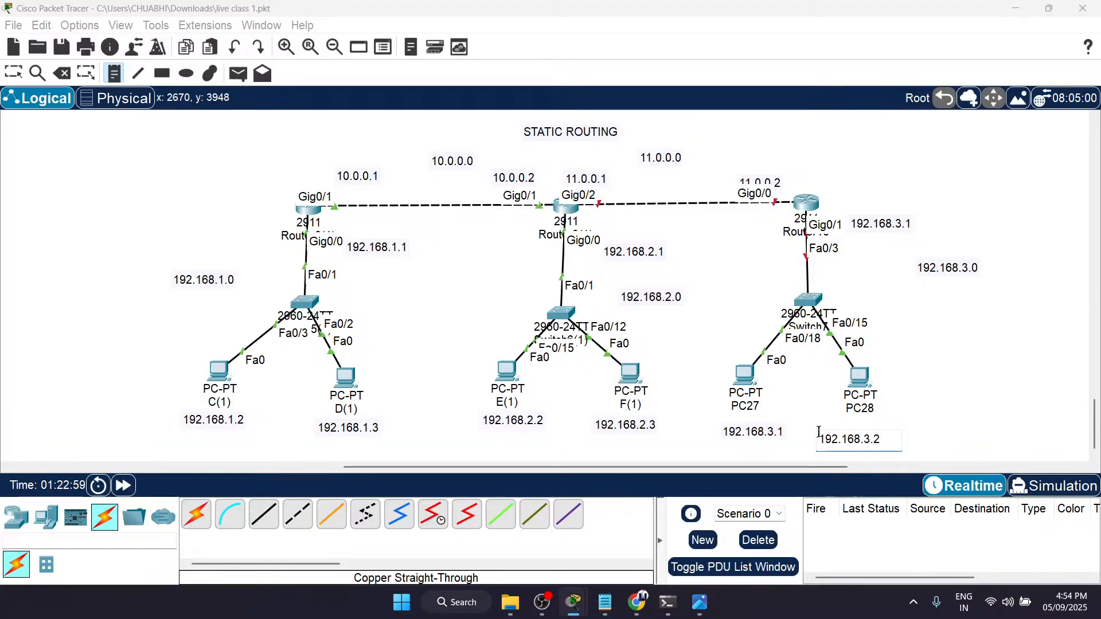
pyautogui.press('Escape')
pyautogui.moveTo(866, 441)
pyautogui.mouseDown()
pyautogui.moveTo(849, 427)
pyautogui.moveTo(877, 428)
pyautogui.mouseUp()
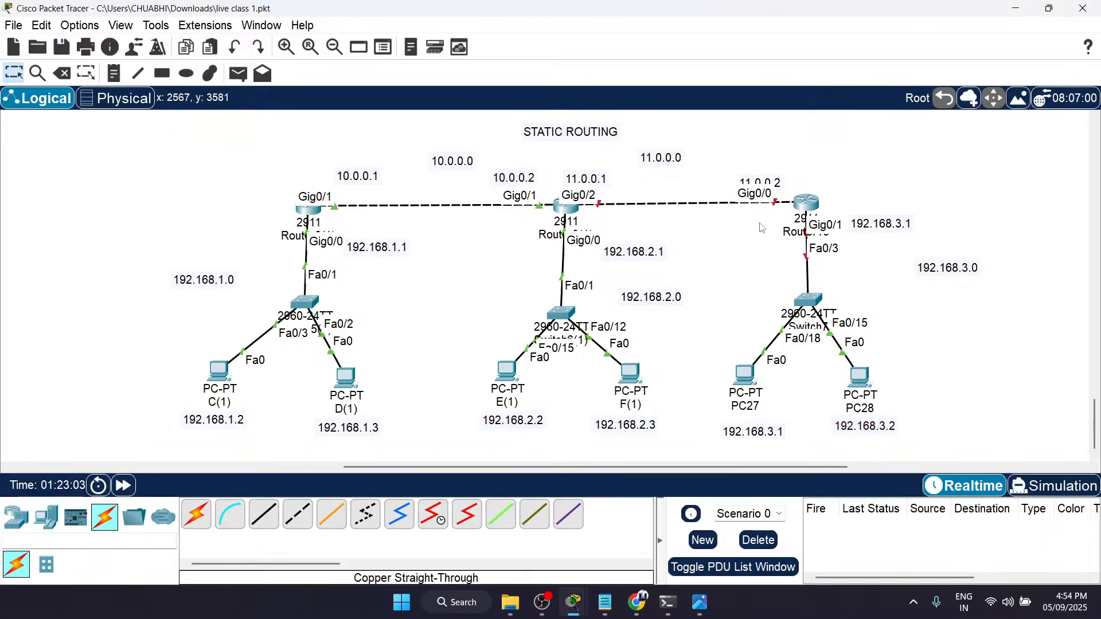
# Step: Reposition the 11.0.0.2, 192.168.3.0, 192.168.1.1, 10.0.0.1, 10.0.0.2 and 11.0.0.1 notes so each sits clearly by its port or network
pyautogui.moveTo(777, 183); pyautogui.dragTo(775, 172)
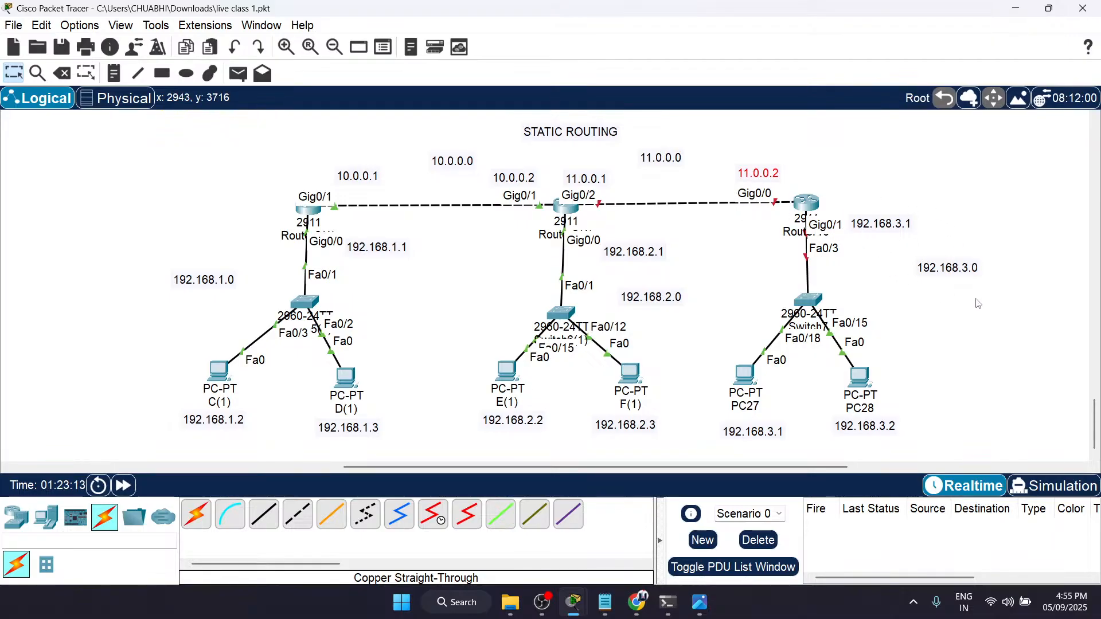
pyautogui.moveTo(942, 270); pyautogui.dragTo(932, 285)
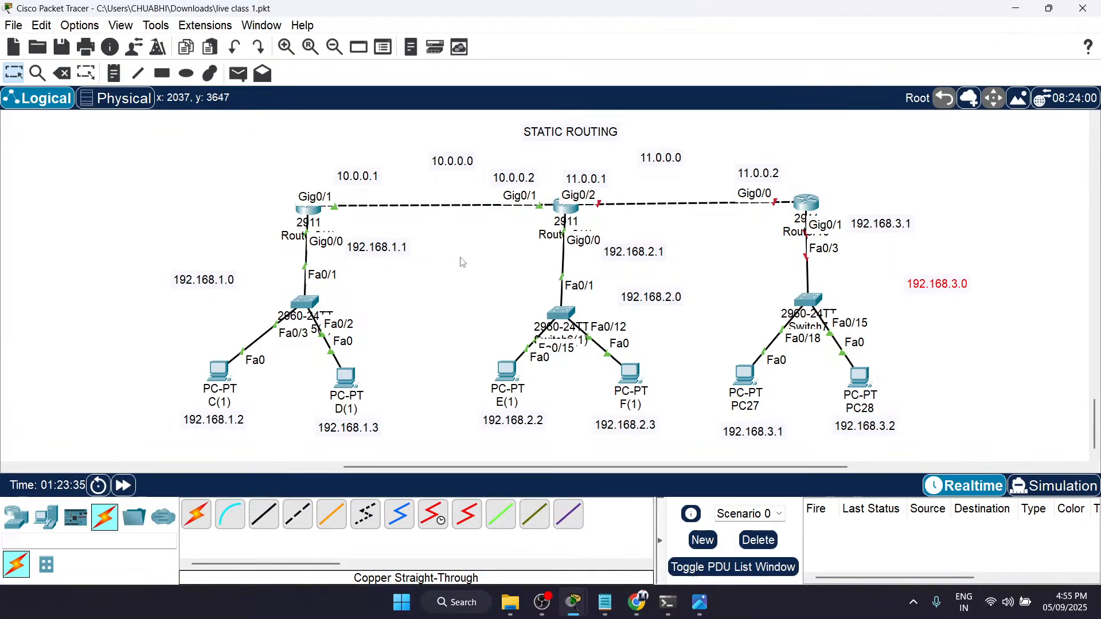
pyautogui.moveTo(367, 247); pyautogui.dragTo(369, 244)
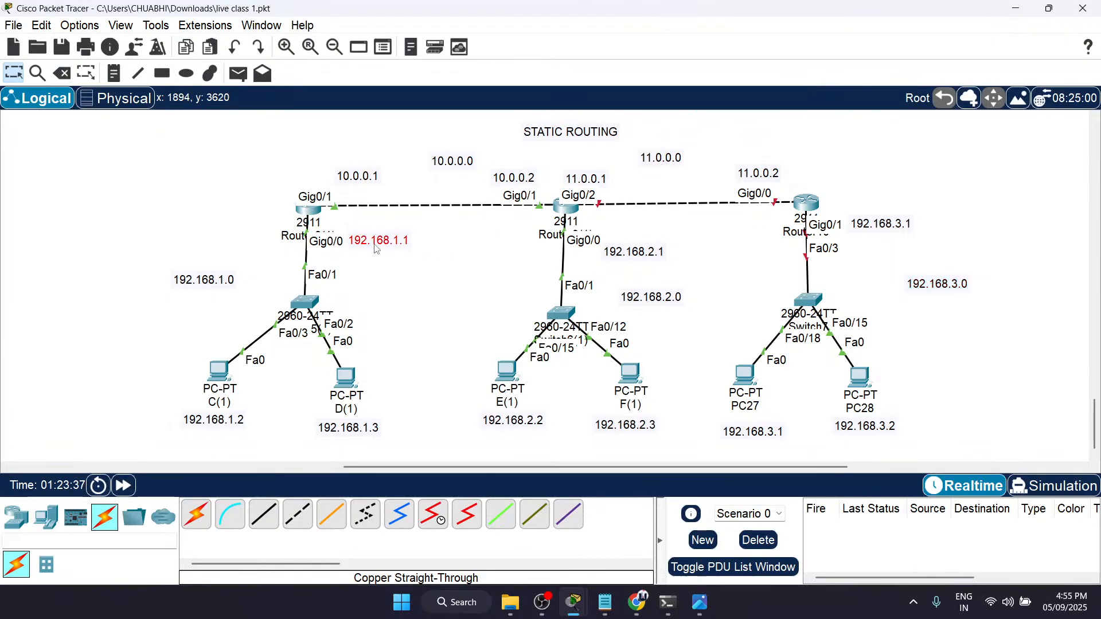
pyautogui.moveTo(352, 184); pyautogui.dragTo(315, 184)
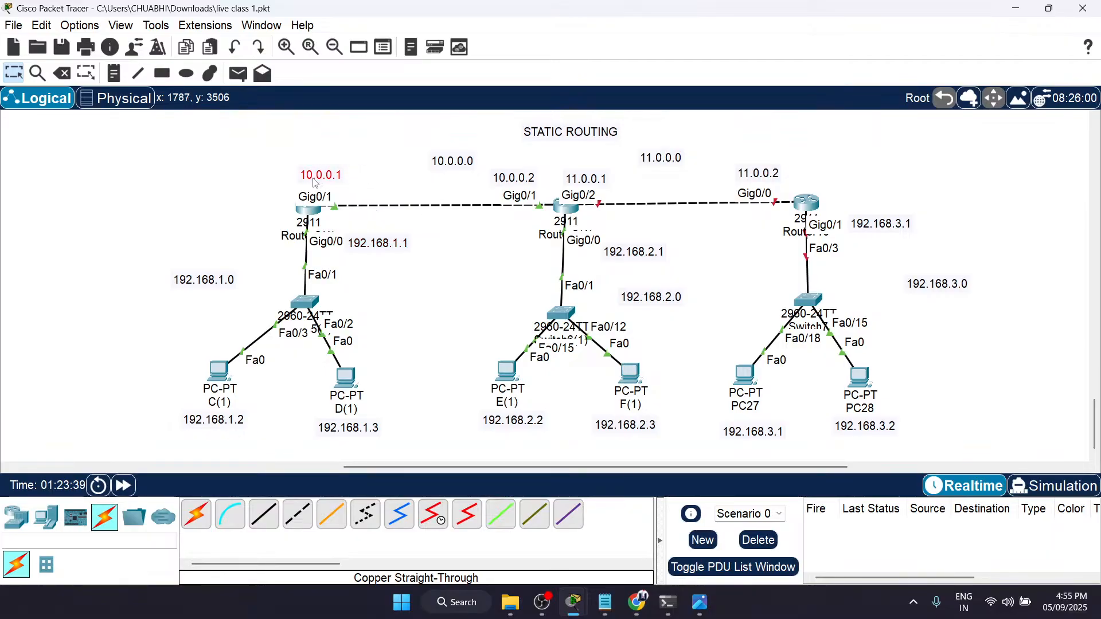
pyautogui.moveTo(509, 185); pyautogui.dragTo(520, 184)
pyautogui.moveTo(607, 182); pyautogui.dragTo(610, 180)
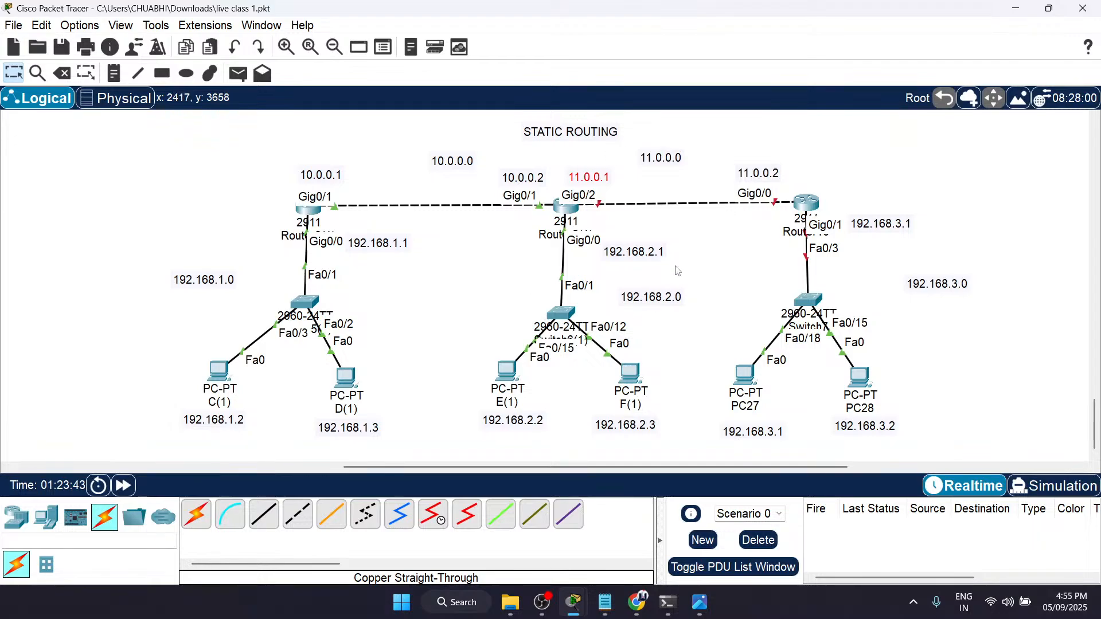
pyautogui.moveTo(732, 155); pyautogui.dragTo(991, 457)
pyautogui.click(979, 438)
# Step: Test the copied topology by sending a simple PDU from PC C(1) to PC E(1) twice
pyautogui.press('p')
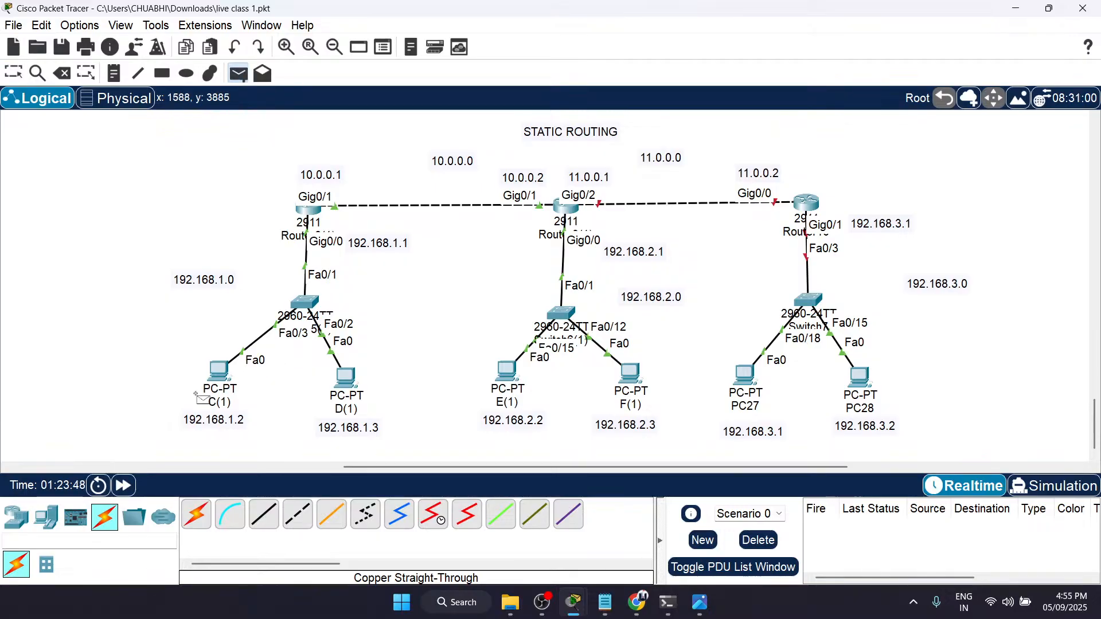
pyautogui.click(217, 374)
pyautogui.click(510, 382)
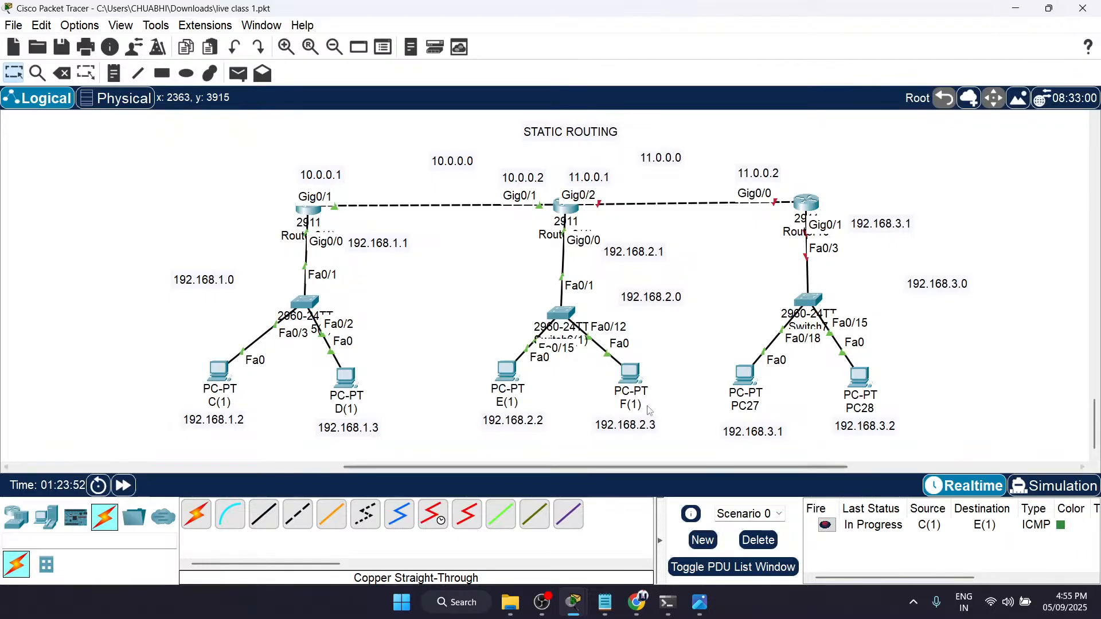
pyautogui.press('p')
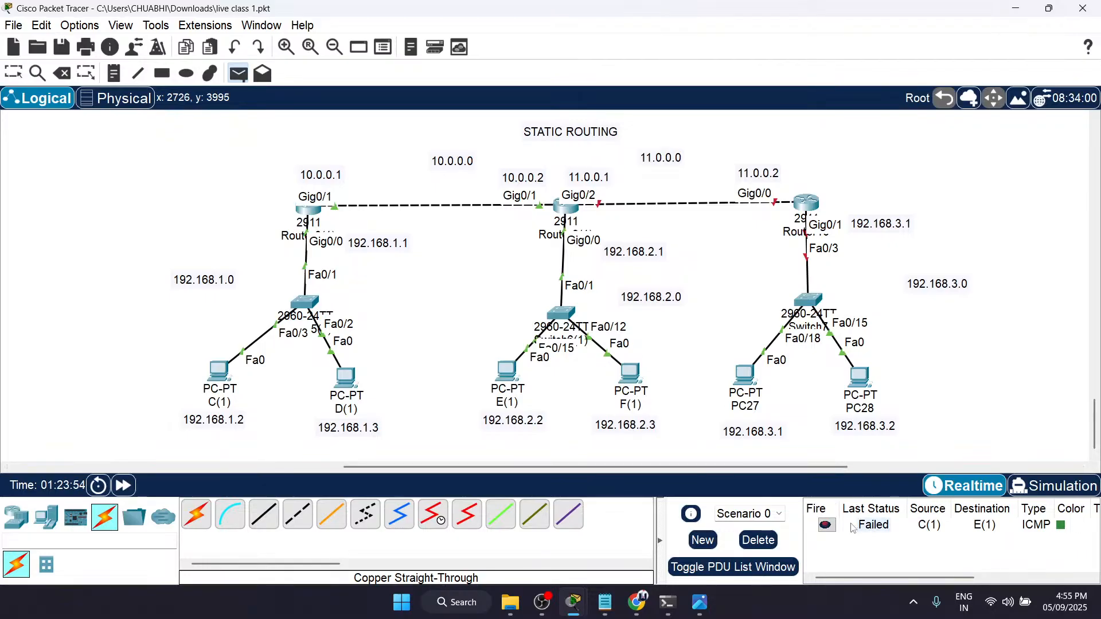
pyautogui.click(216, 374)
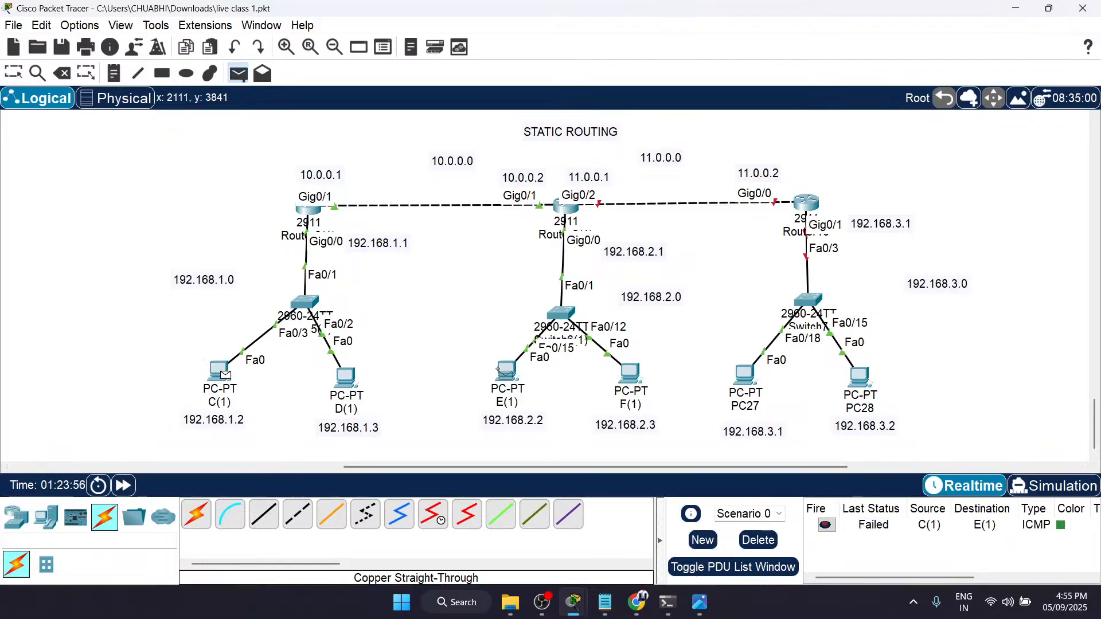
pyautogui.click(507, 372)
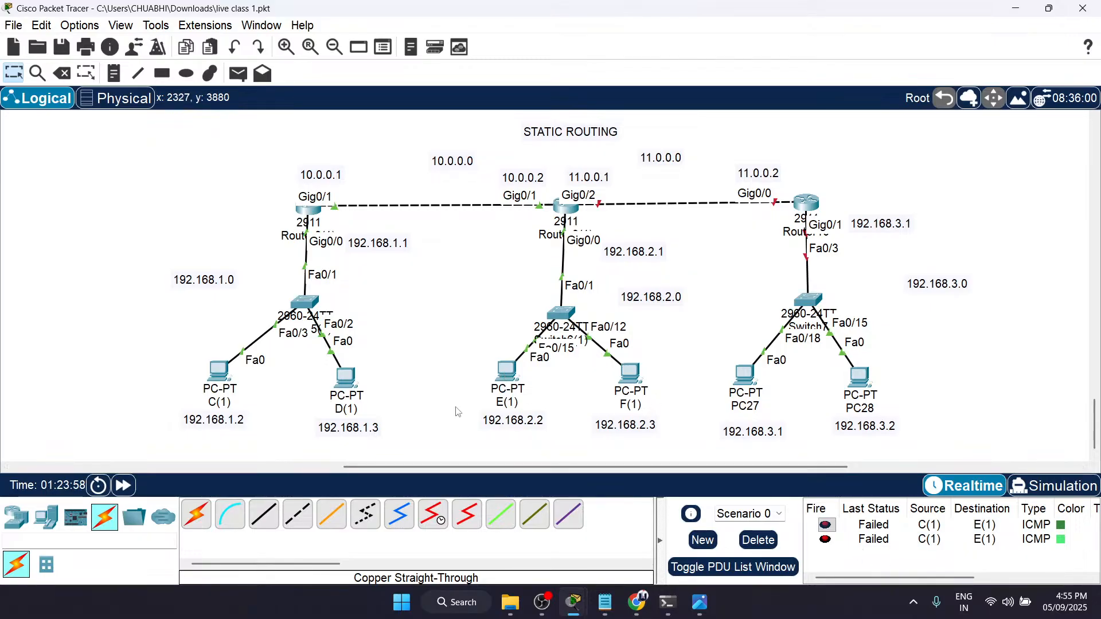
# Step: Fast-forward the network time twice and send a simple PDU from PC C to PC E in the original two-router topology
pyautogui.click(121, 485)
pyautogui.click(122, 485)
pyautogui.scroll(5, 424, 374)
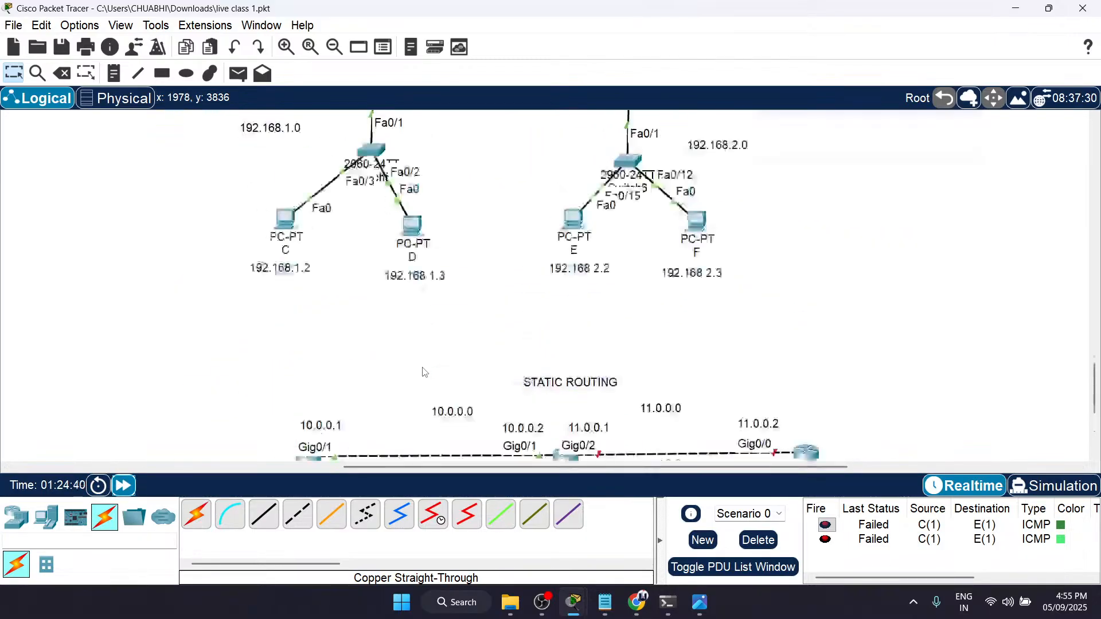
pyautogui.scroll(3, 423, 372)
pyautogui.click(238, 73)
pyautogui.click(284, 335)
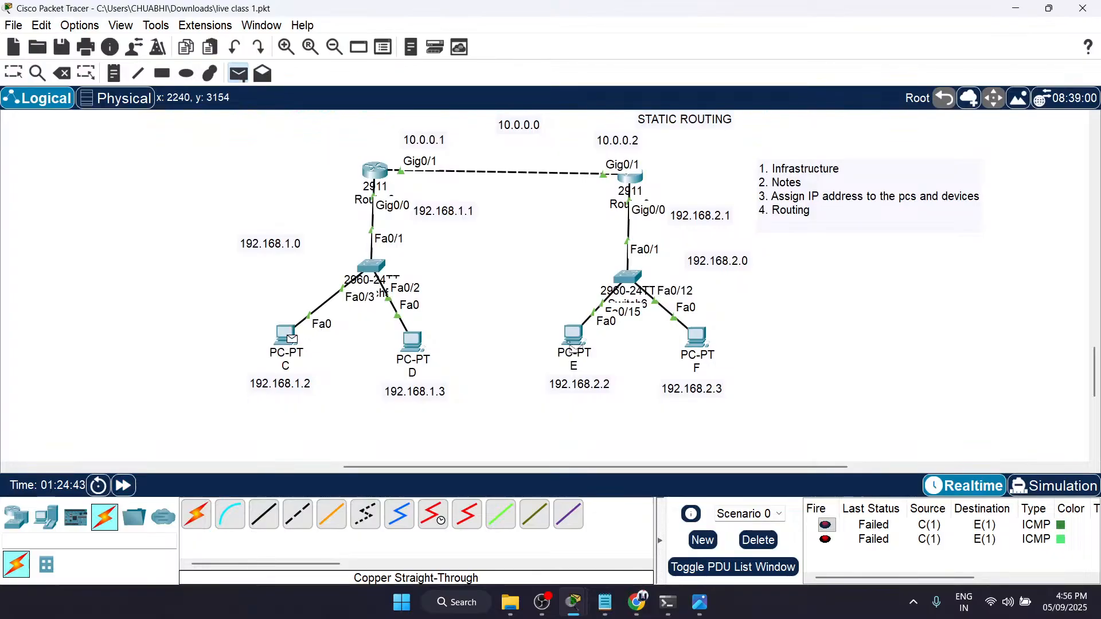
pyautogui.click(573, 335)
# Step: Delete the current PDU scenario's entries and send a simple PDU from PC C to PC E twice
pyautogui.click(758, 540)
pyautogui.press('p')
pyautogui.click(285, 335)
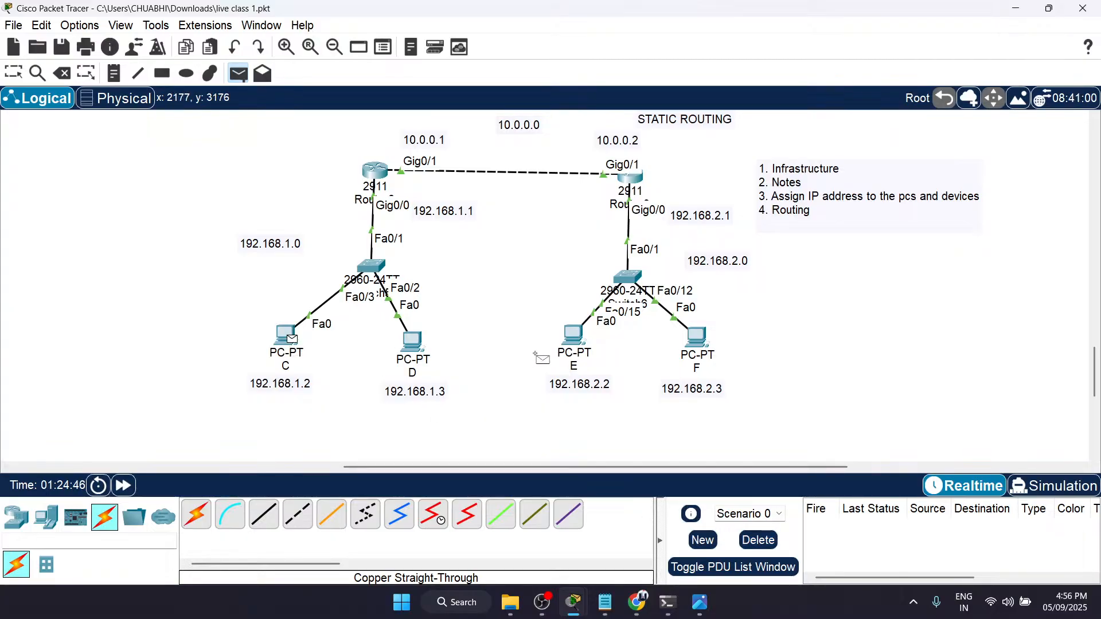
pyautogui.click(574, 335)
pyautogui.press('p')
pyautogui.click(285, 334)
pyautogui.click(574, 335)
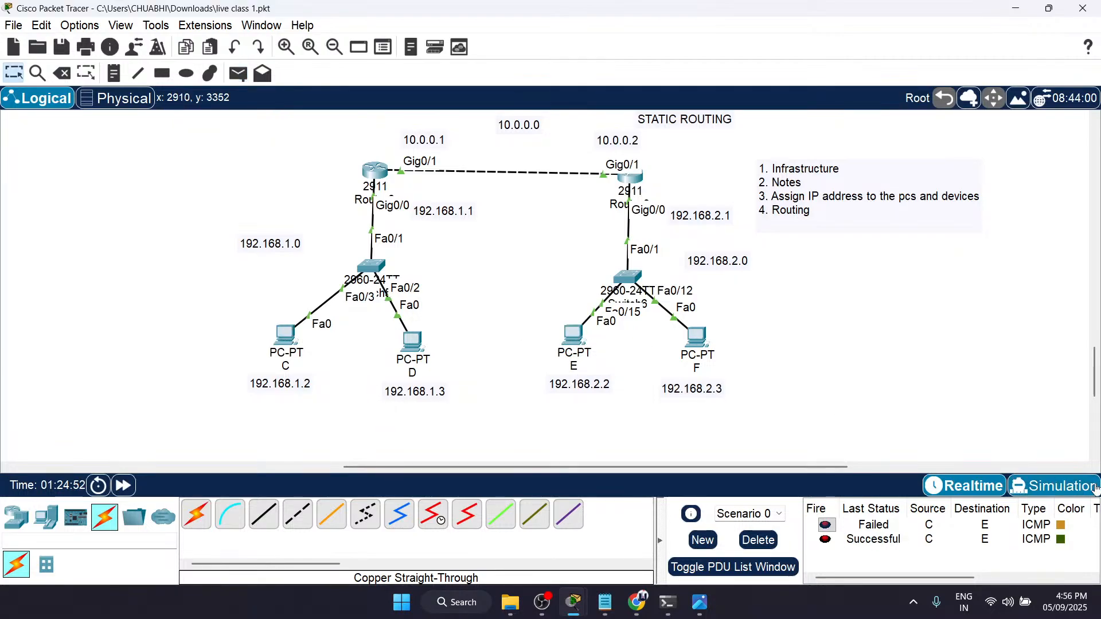
# Step: Send a simple PDU from PC D to PC F in the original topology
pyautogui.press('p')
pyautogui.click(415, 341)
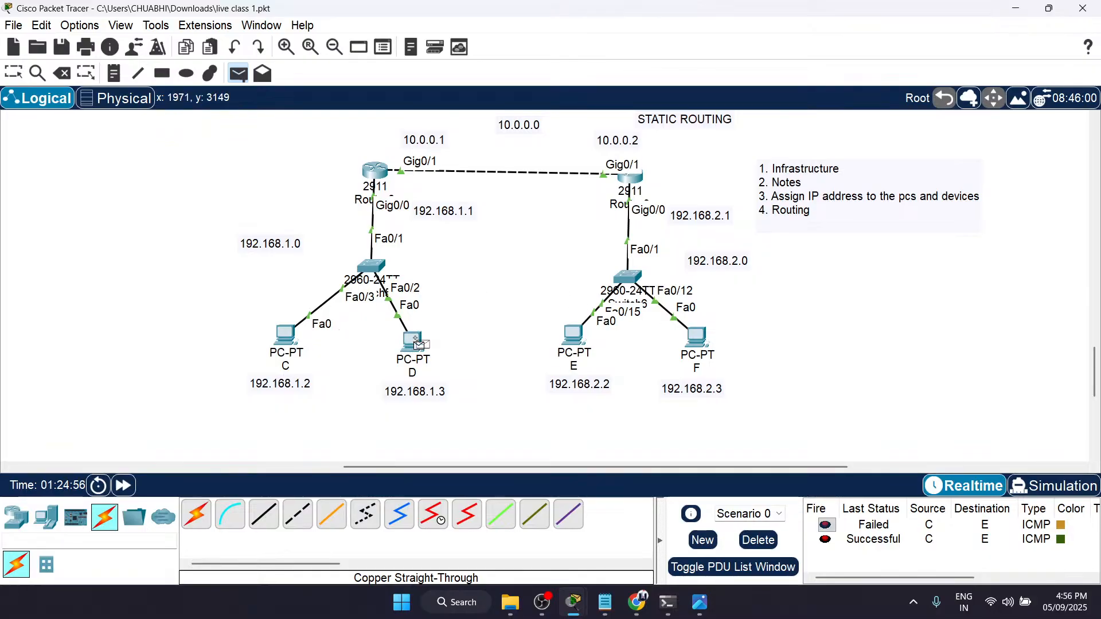
pyautogui.click(698, 343)
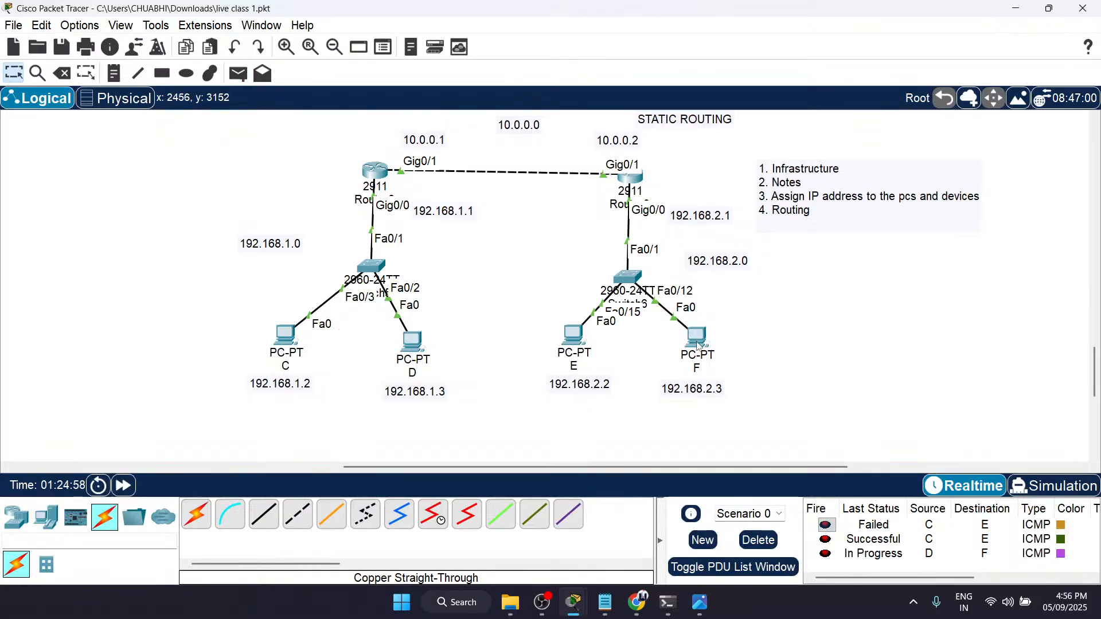
# Step: Send another simple PDU from PC D to PC F in the original topology and delete the scenario's PDU entries
pyautogui.click(413, 339)
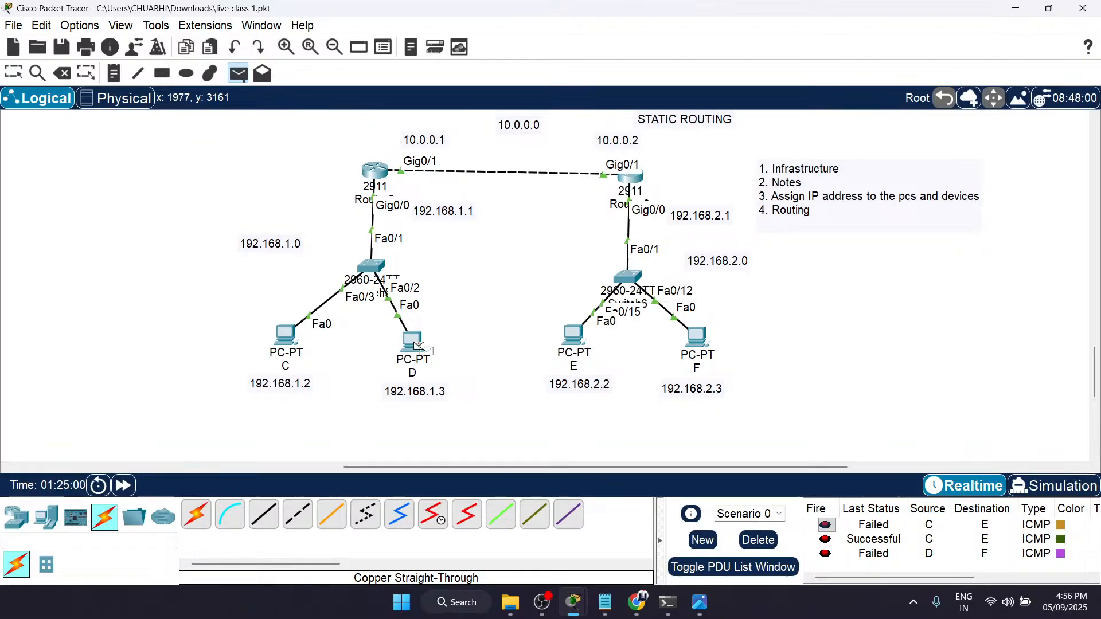
pyautogui.click(705, 344)
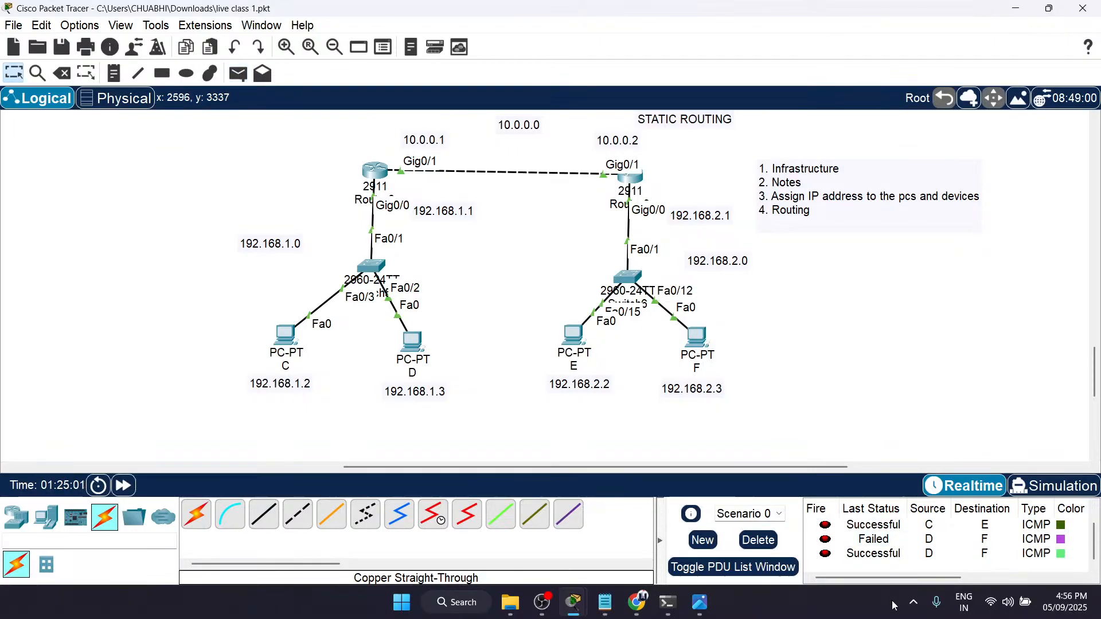
pyautogui.scroll(1, 876, 563)
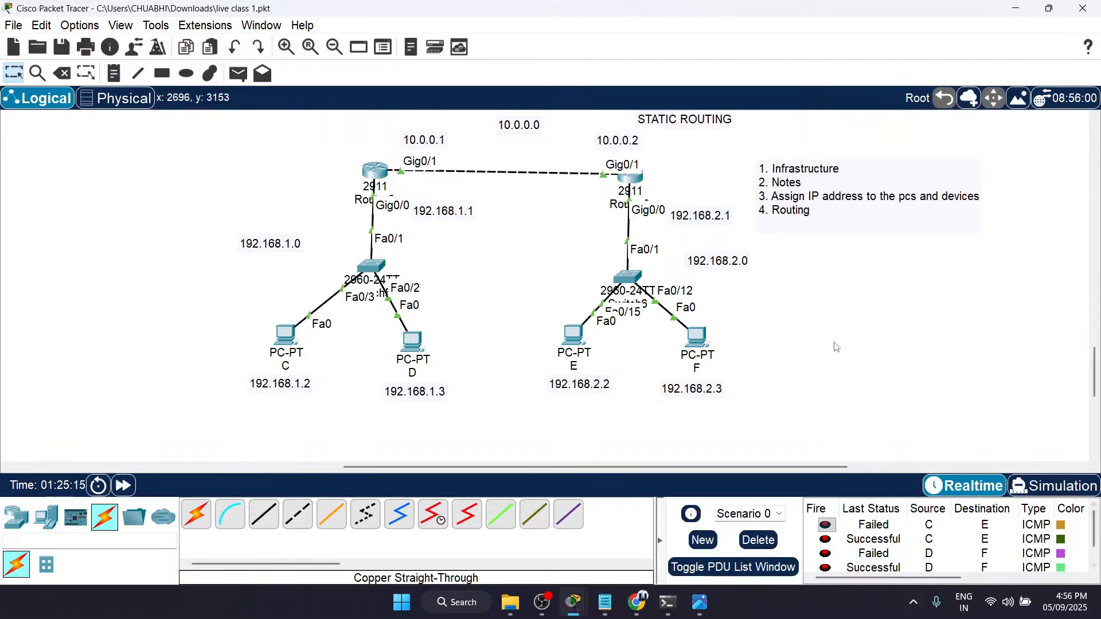
pyautogui.scroll(1, 735, 362)
pyautogui.scroll(-1, 735, 362)
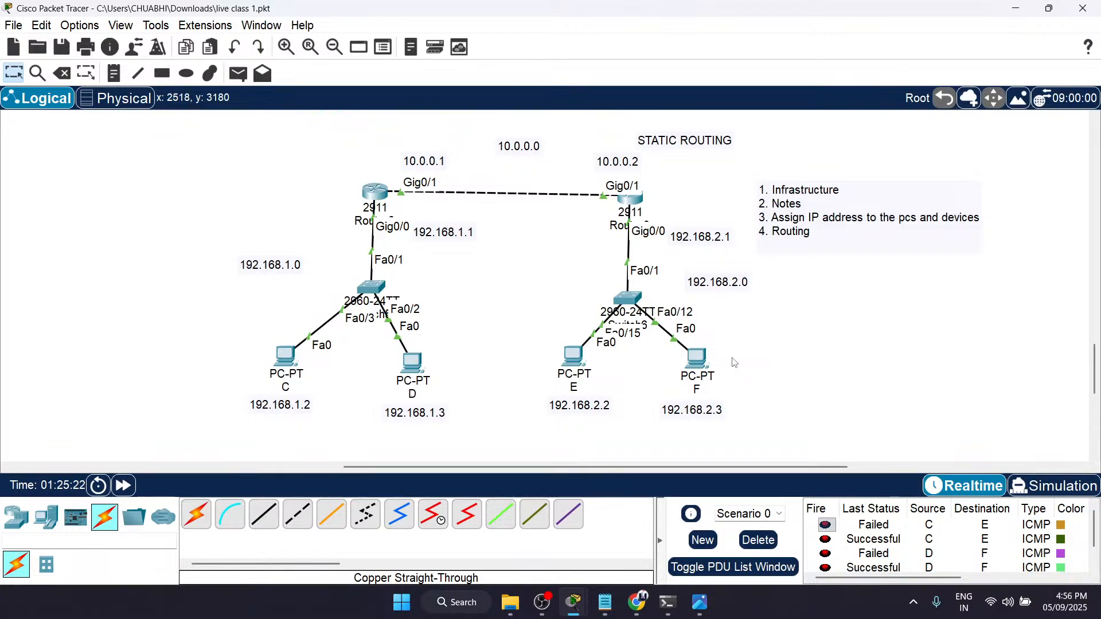
pyautogui.click(767, 540)
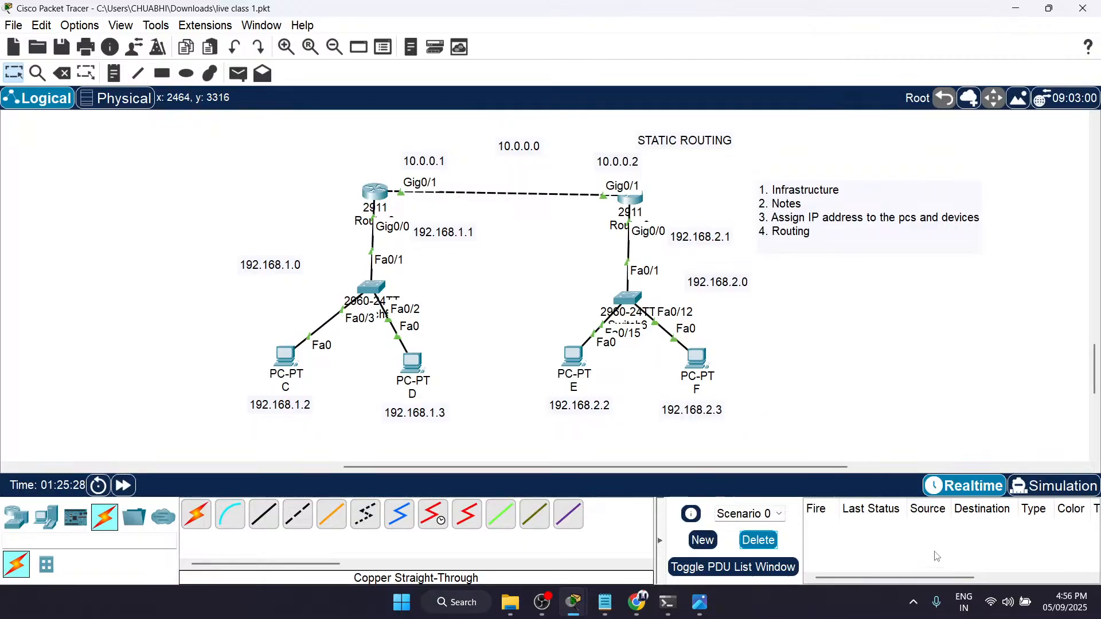
pyautogui.click(1065, 602)
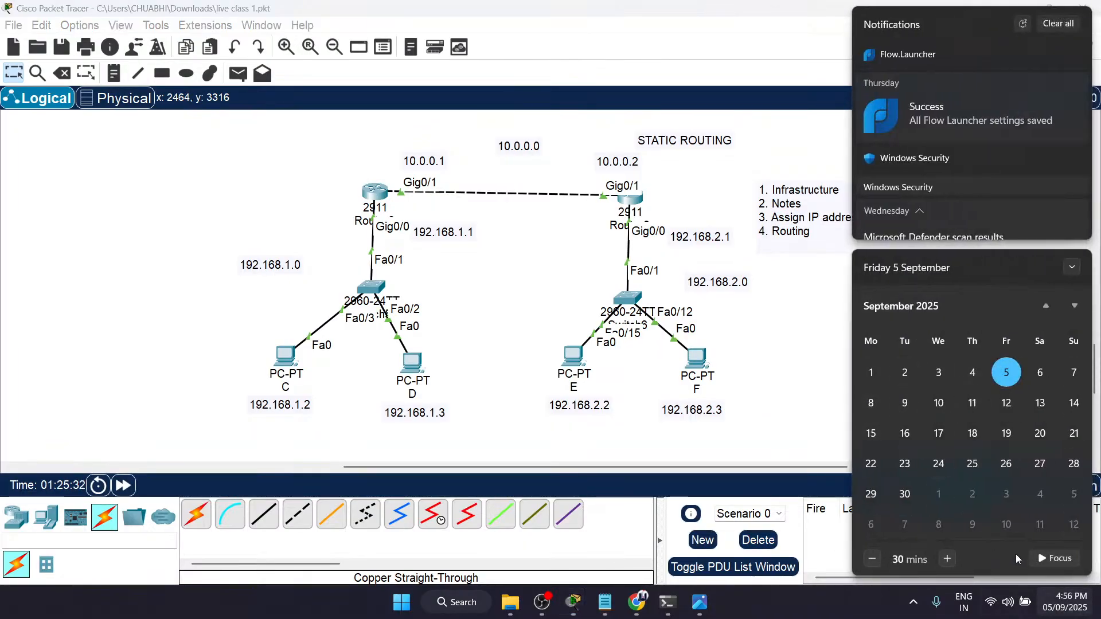
pyautogui.click(847, 382)
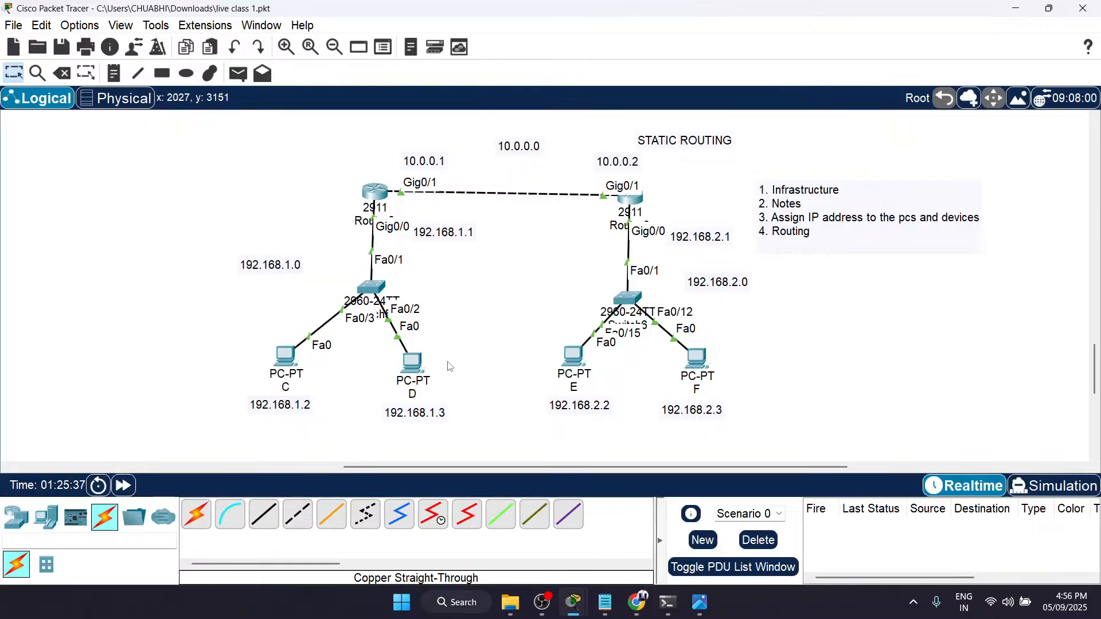
pyautogui.press('p')
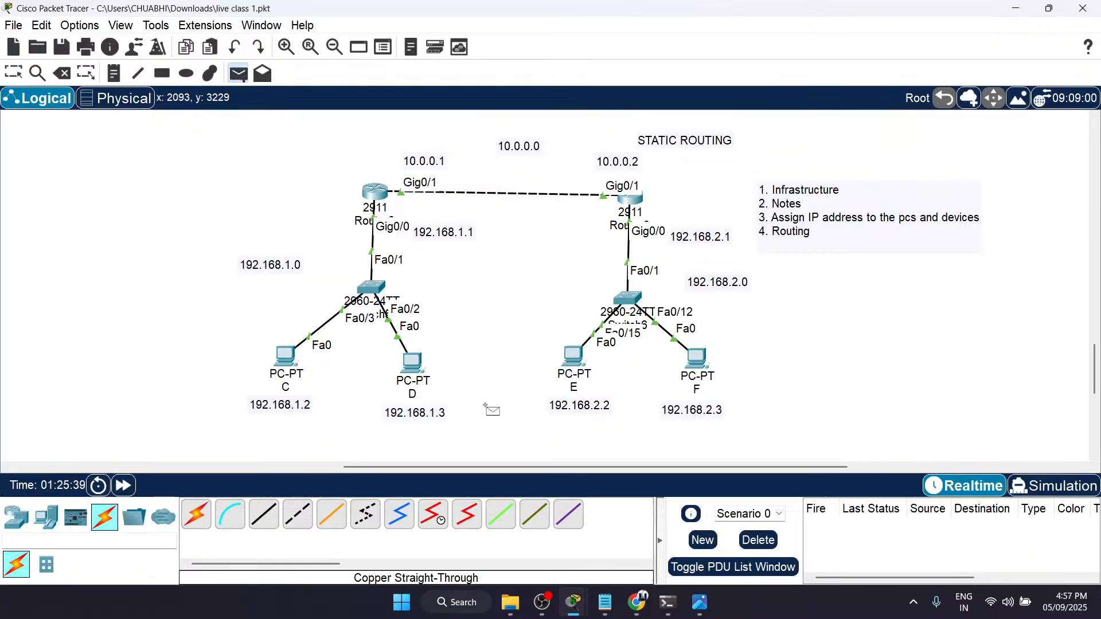
pyautogui.press('Escape')
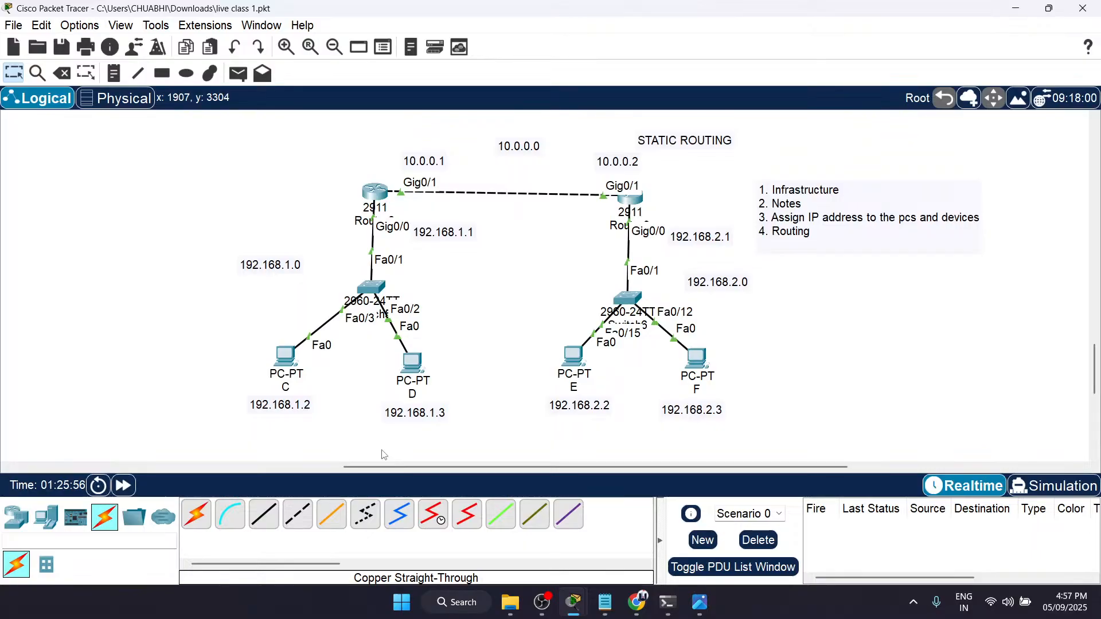
# Step: Send a simple PDU from PC C(1) to PC E(1) in the copied three-router topology
pyautogui.scroll(-5, 383, 453)
pyautogui.press('p')
pyautogui.click(219, 371)
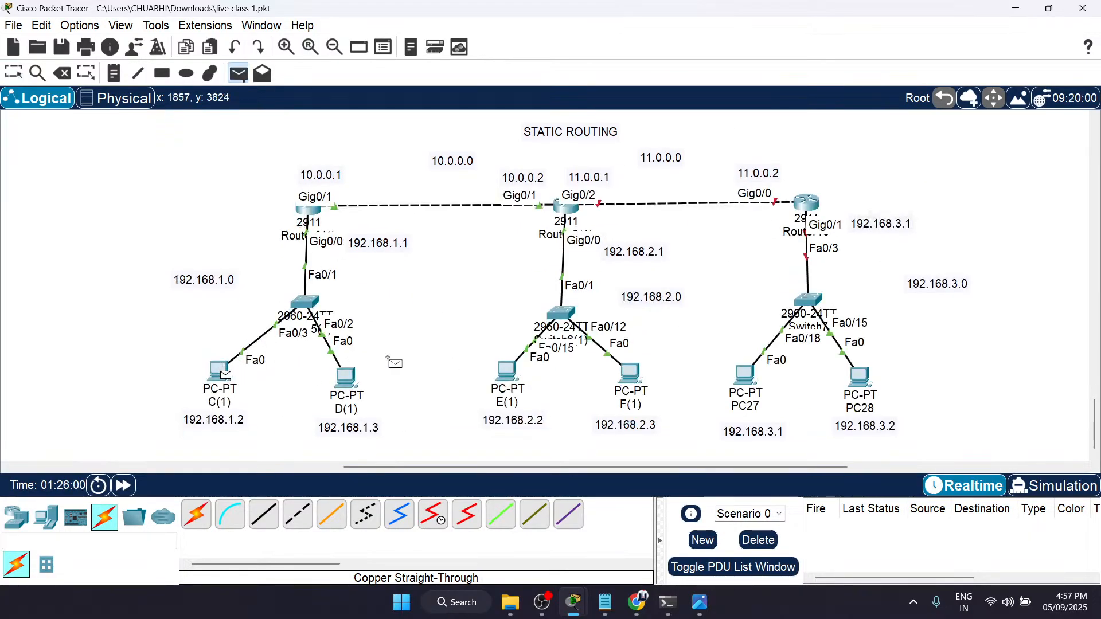
pyautogui.click(508, 372)
# Step: Send a simple PDU from PC D(1) to PC F(1) twice and delete the scenario's PDU entries
pyautogui.press('p')
pyautogui.click(343, 376)
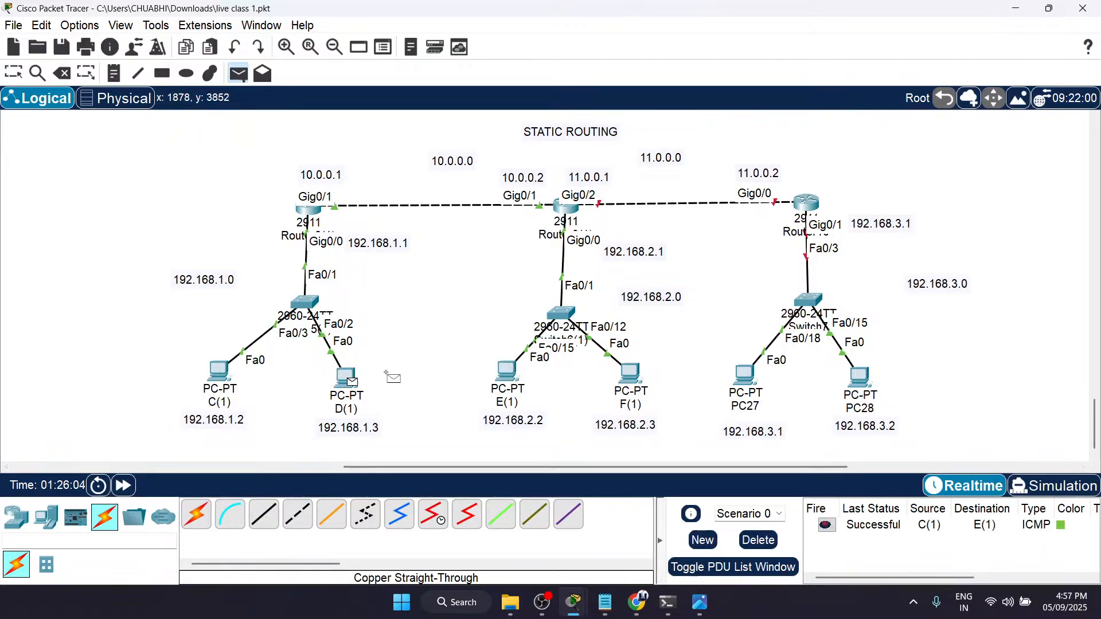
pyautogui.click(630, 374)
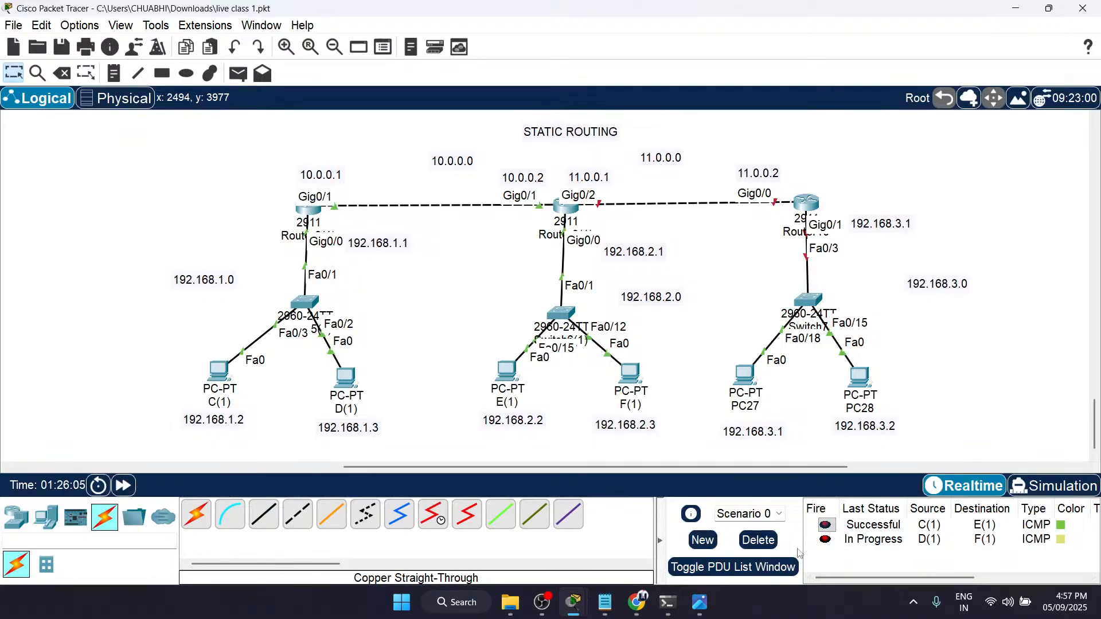
pyautogui.press('p')
pyautogui.click(344, 376)
pyautogui.click(634, 375)
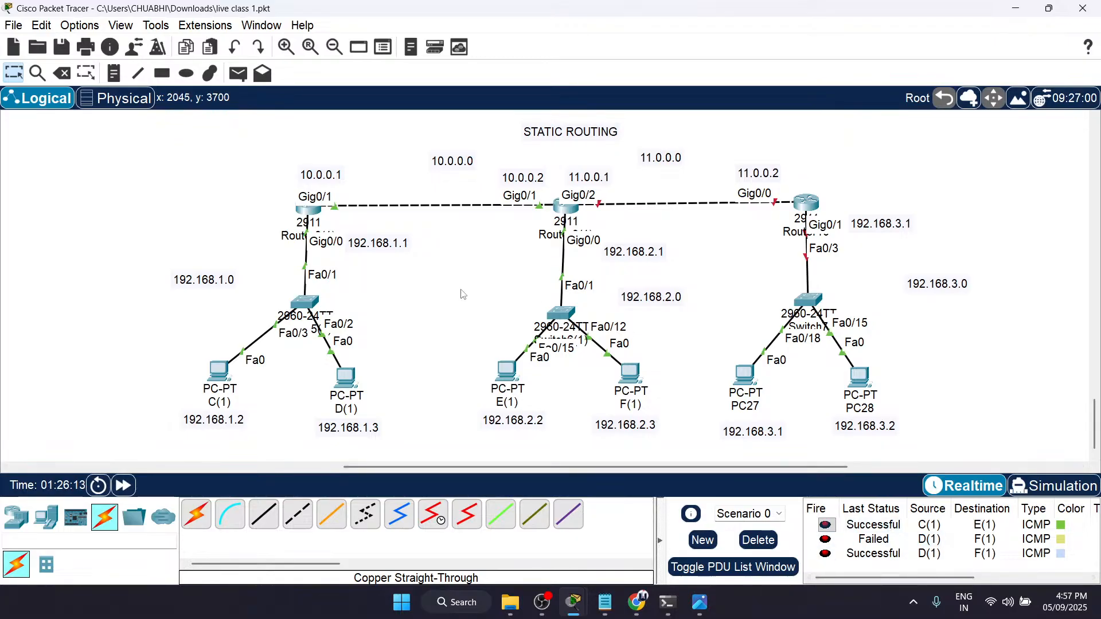
pyautogui.click(758, 539)
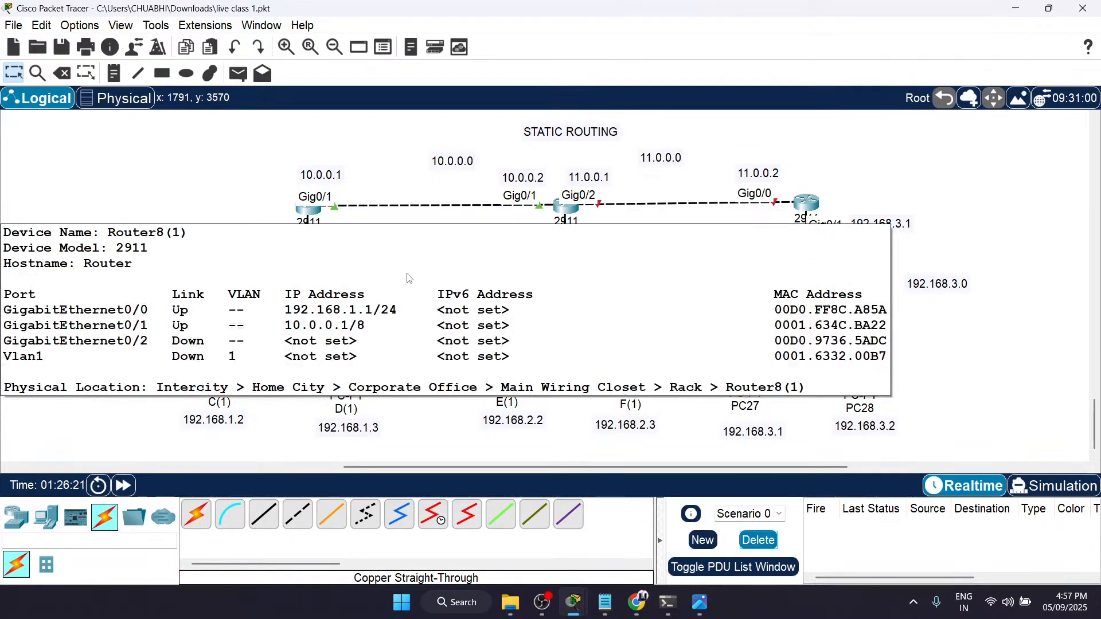
# Step: Examine the copied topology section by section, from the first two router networks to the added third router with switch, PC27, PC28 and labels
pyautogui.moveTo(270, 138); pyautogui.dragTo(688, 453)
pyautogui.click(707, 390)
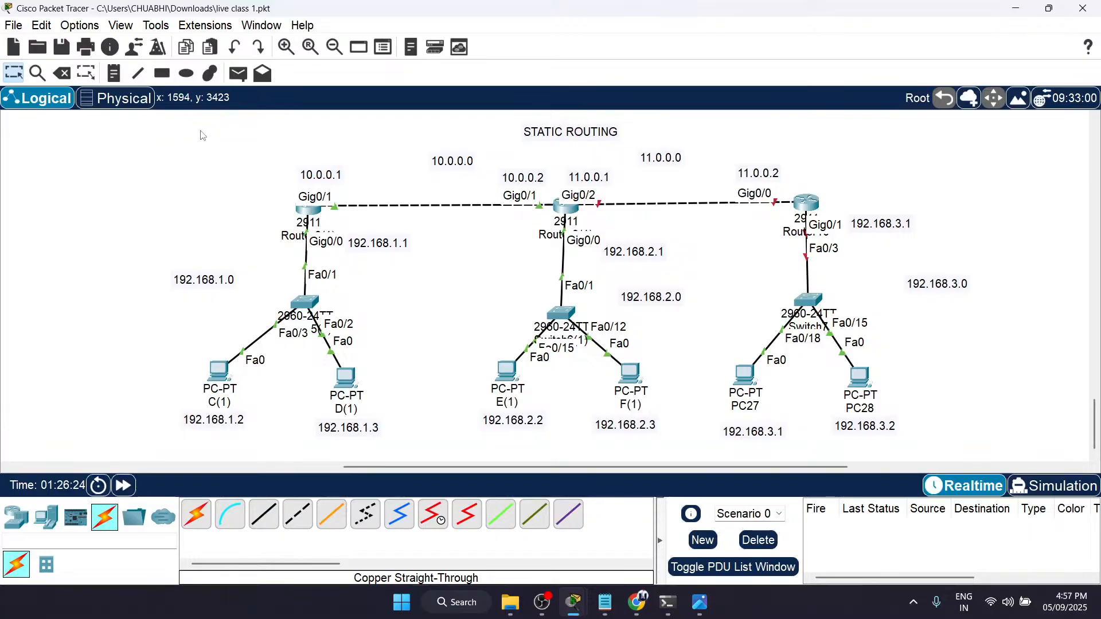
pyautogui.moveTo(113, 150); pyautogui.dragTo(669, 442)
pyautogui.hscroll(5, 899, 306)
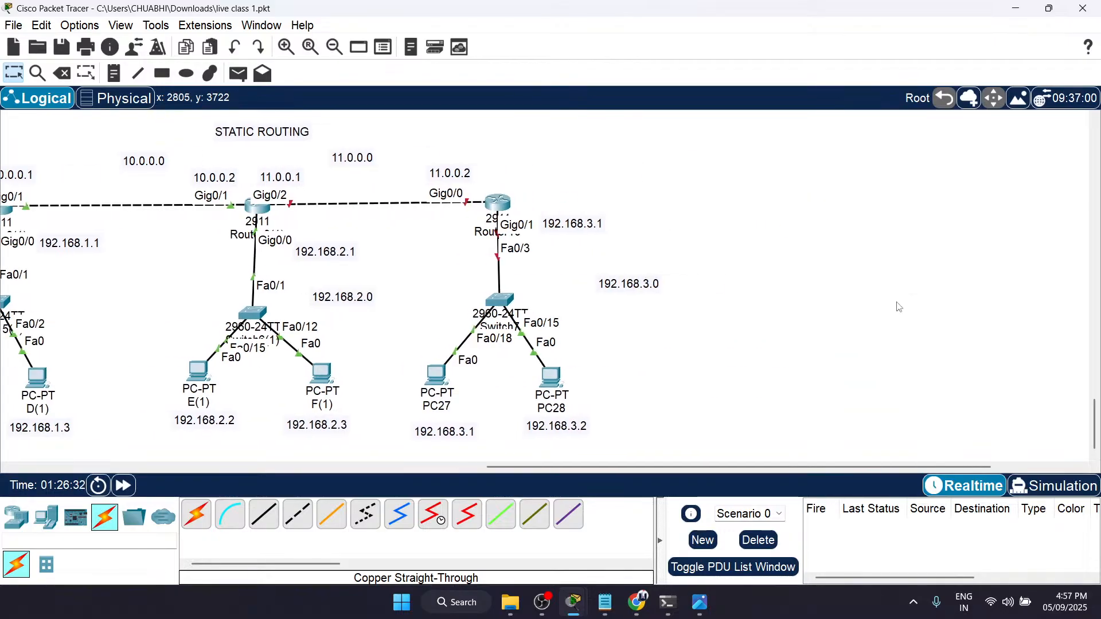
pyautogui.hscroll(-4, 899, 307)
pyautogui.moveTo(556, 137)
pyautogui.mouseDown()
pyautogui.moveTo(870, 426)
pyautogui.moveTo(911, 449)
pyautogui.mouseUp()
pyautogui.click(911, 449)
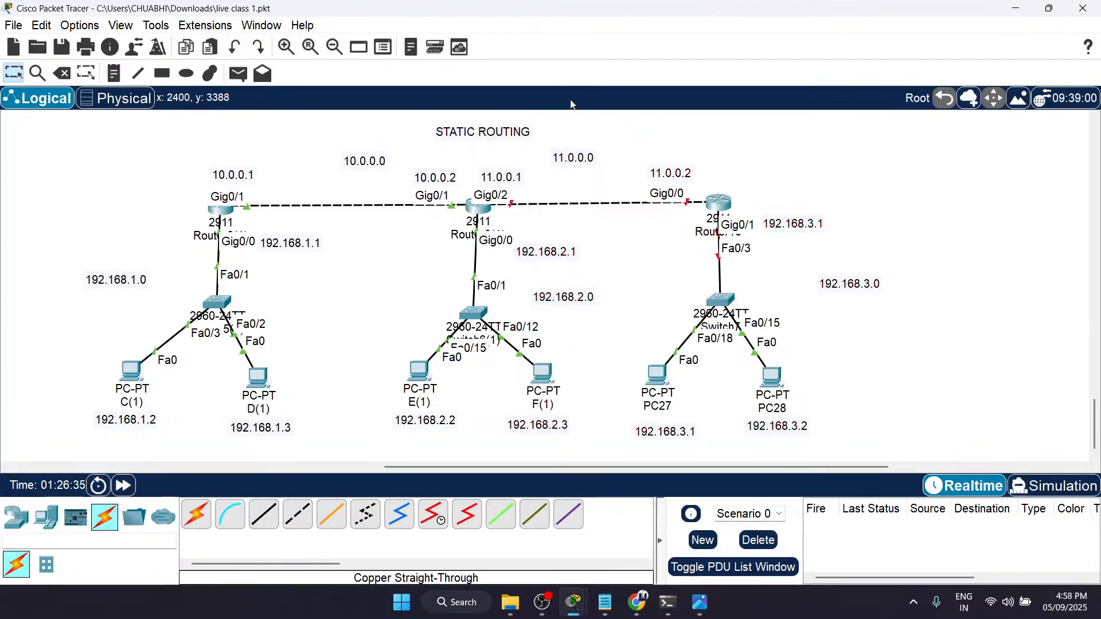
pyautogui.moveTo(616, 134); pyautogui.dragTo(903, 461)
pyautogui.hscroll(3, 903, 464)
pyautogui.hscroll(-3, 903, 464)
pyautogui.hscroll(-4, 902, 467)
pyautogui.hscroll(8, 912, 453)
pyautogui.hscroll(-2, 936, 422)
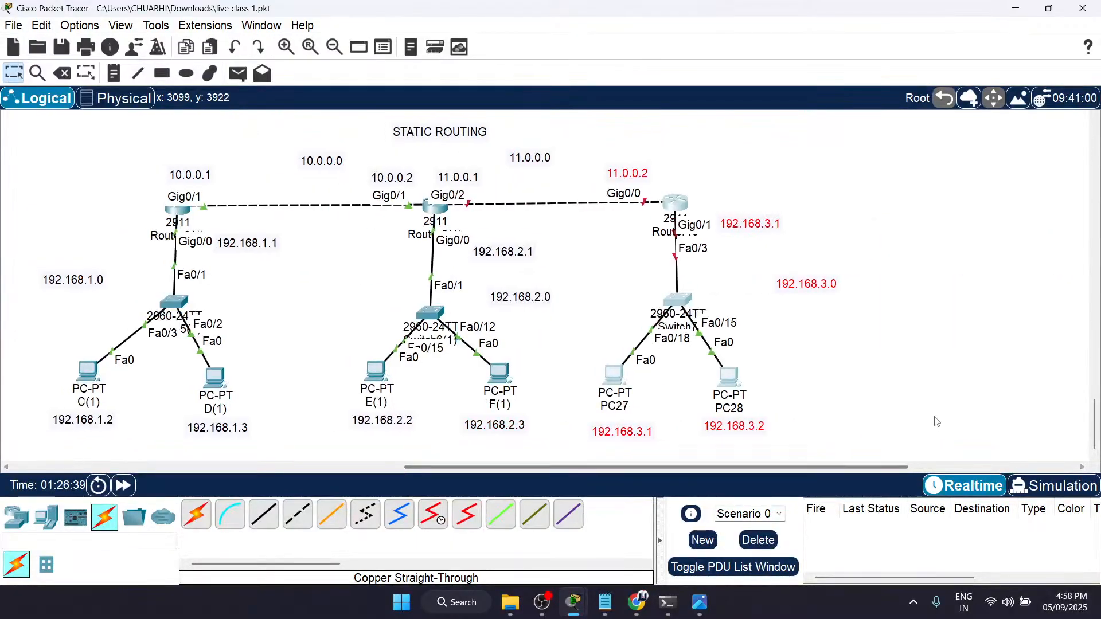
pyautogui.moveTo(580, 141); pyautogui.dragTo(848, 453)
pyautogui.click(847, 452)
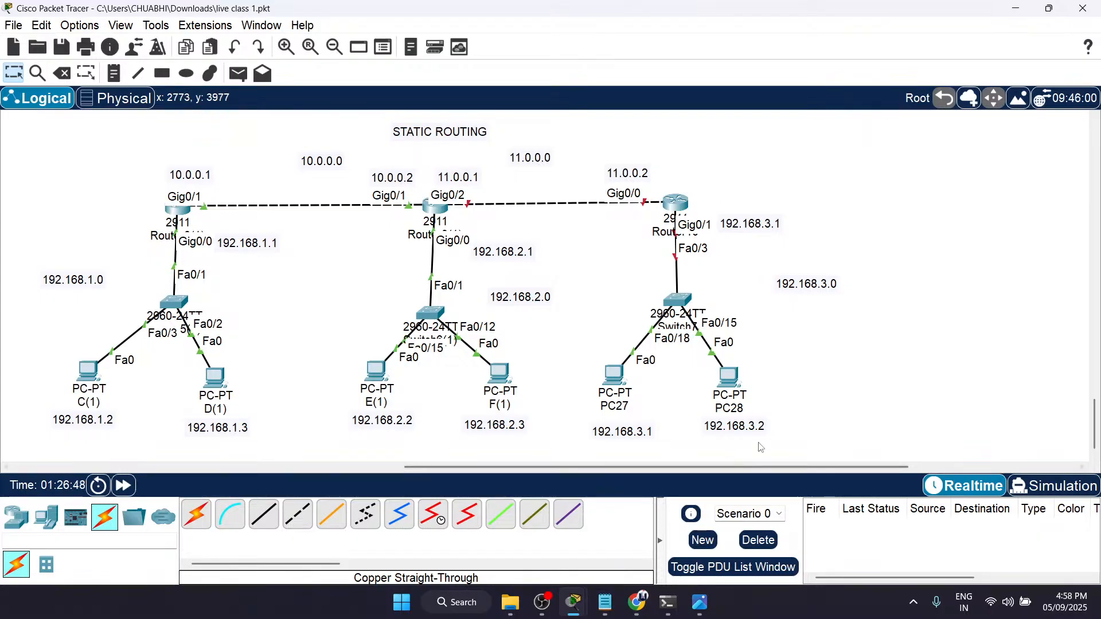
pyautogui.moveTo(560, 132); pyautogui.dragTo(886, 453)
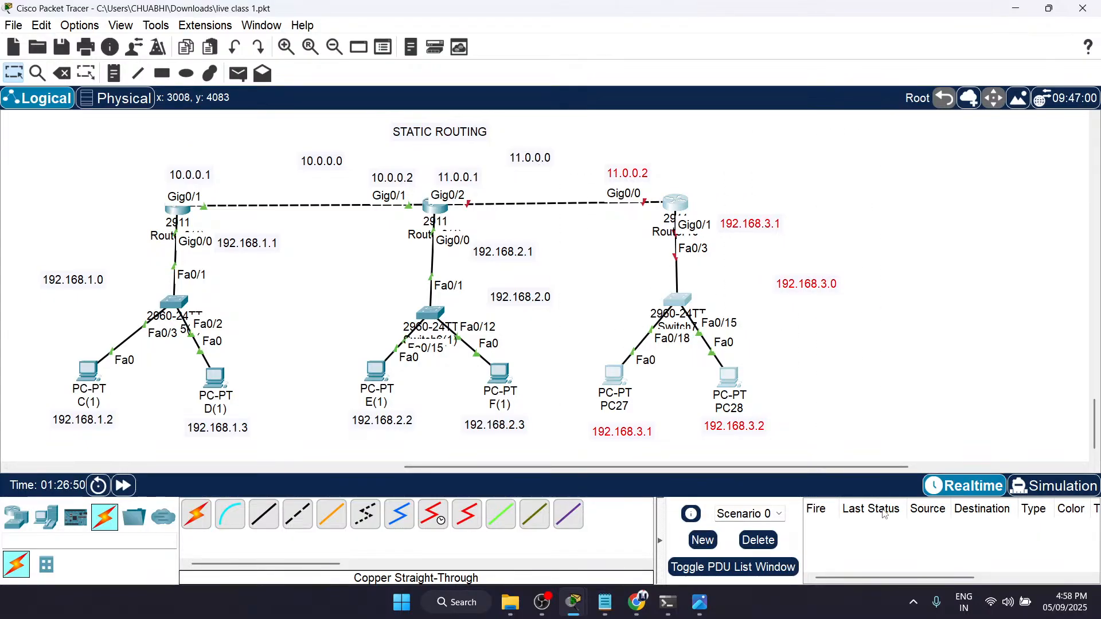
# Step: Compare the original two-router topology and its infrastructure-to-routing checklist with the complete three-router topology
pyautogui.scroll(3, 898, 343)
pyautogui.scroll(5, 898, 343)
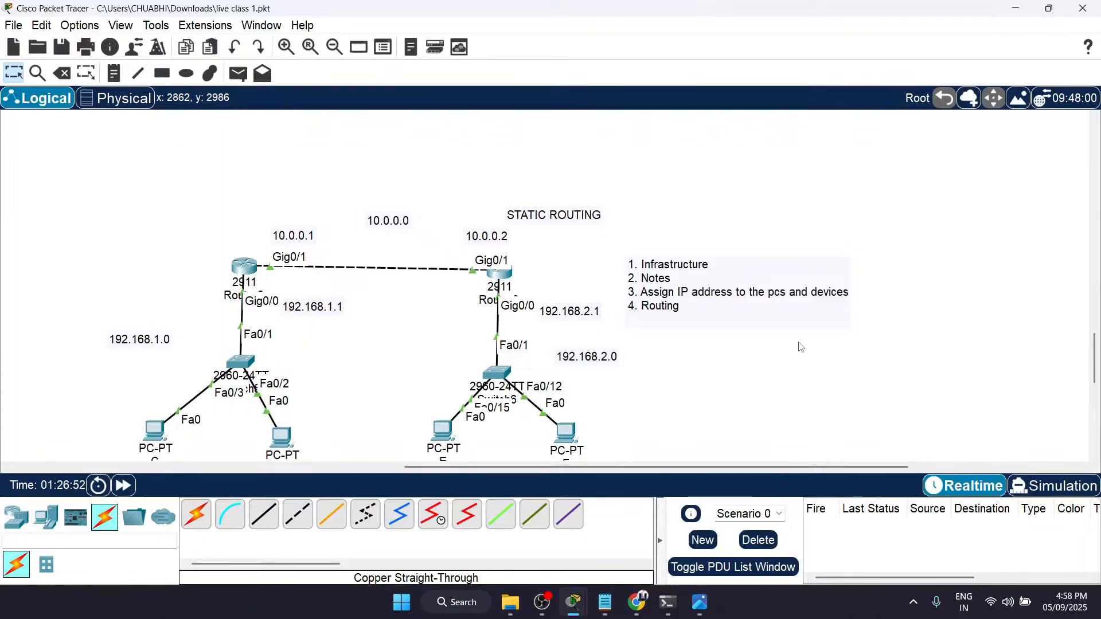
pyautogui.scroll(-8, 799, 346)
pyautogui.click(812, 188)
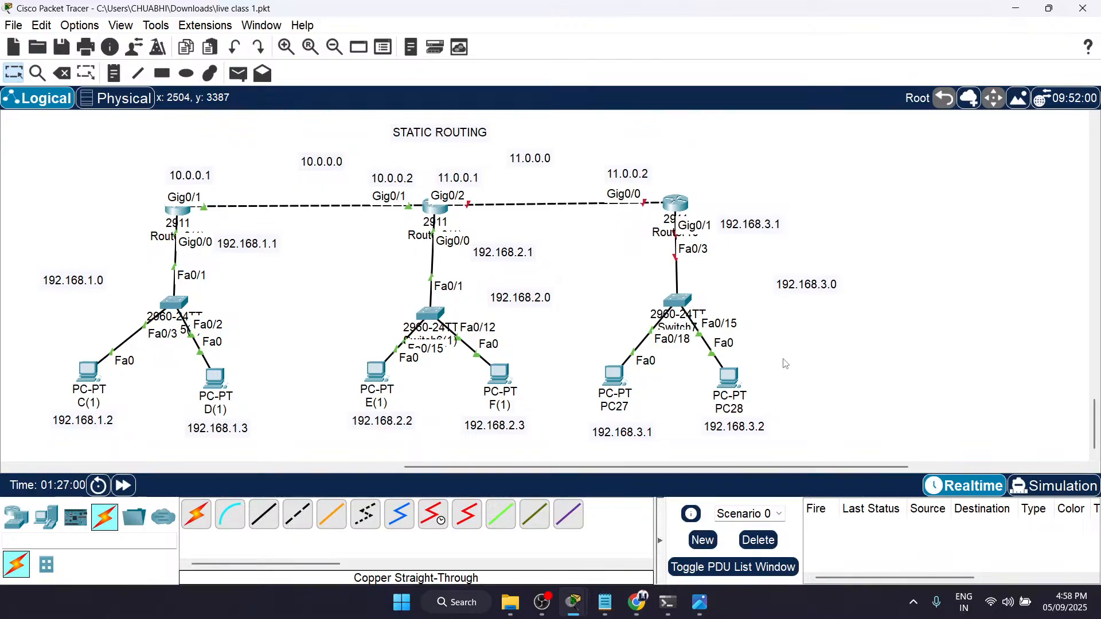
pyautogui.moveTo(13, 111); pyautogui.dragTo(969, 466)
pyautogui.click(969, 466)
pyautogui.click(741, 371)
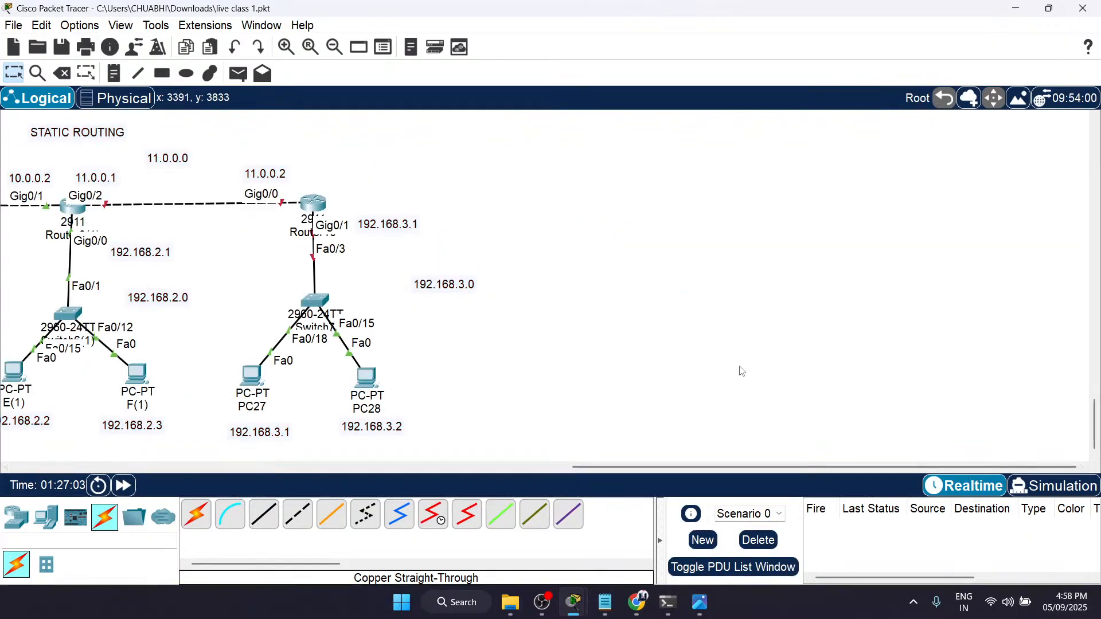
pyautogui.scroll(6, 743, 372)
pyautogui.hscroll(-5, 742, 372)
pyautogui.scroll(3, 742, 372)
pyautogui.scroll(-2, 743, 372)
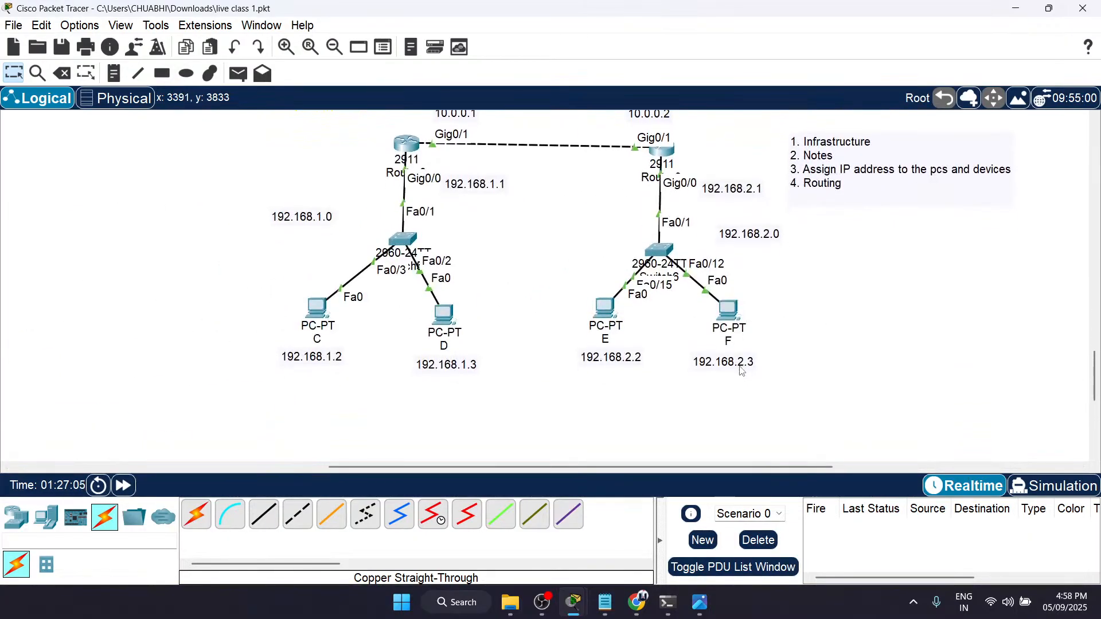
pyautogui.scroll(1, 742, 372)
pyautogui.click(1064, 602)
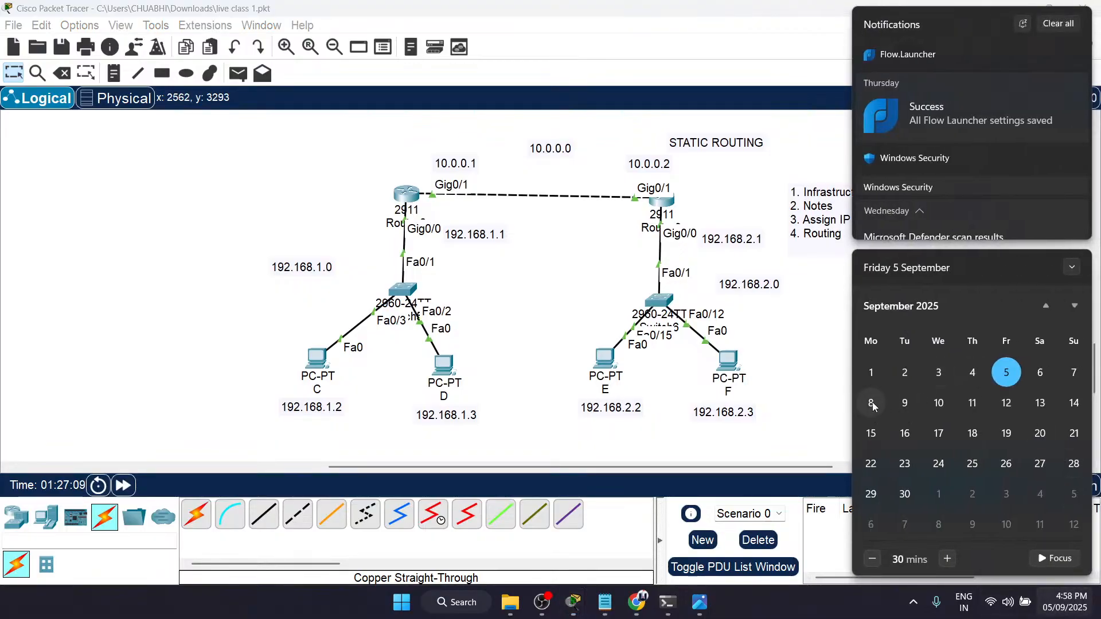
pyautogui.click(770, 384)
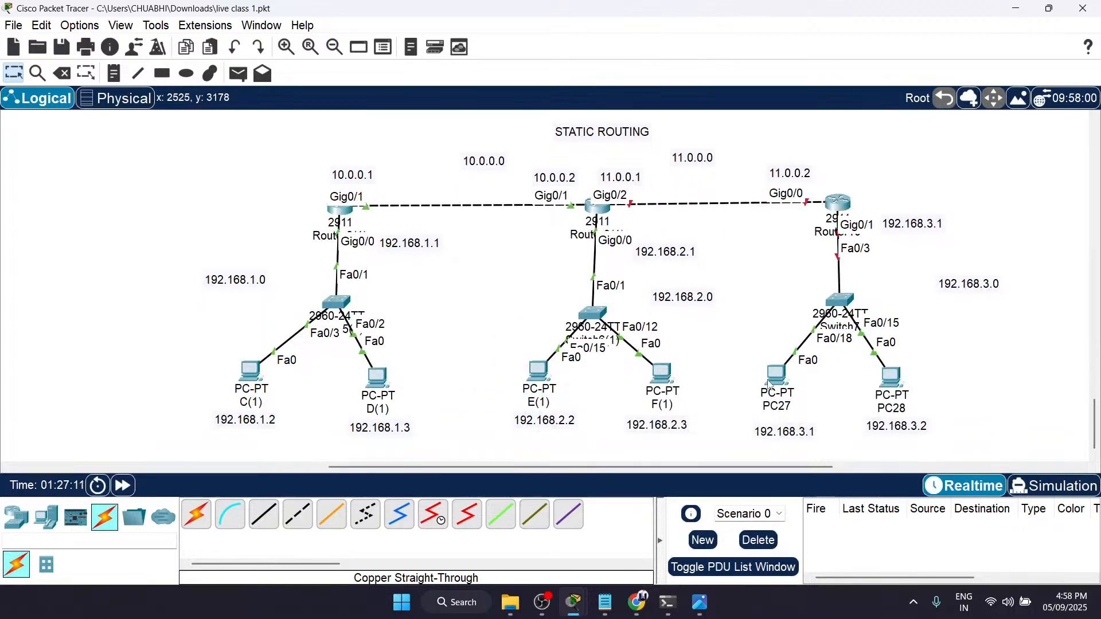
pyautogui.hscroll(2, 769, 385)
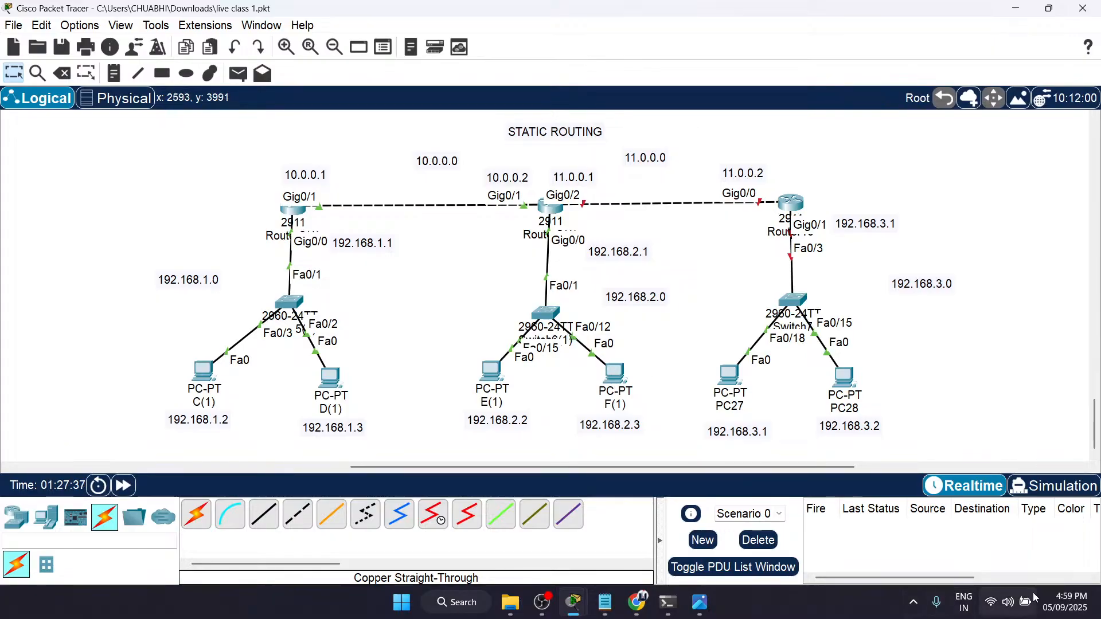
pyautogui.click(1051, 607)
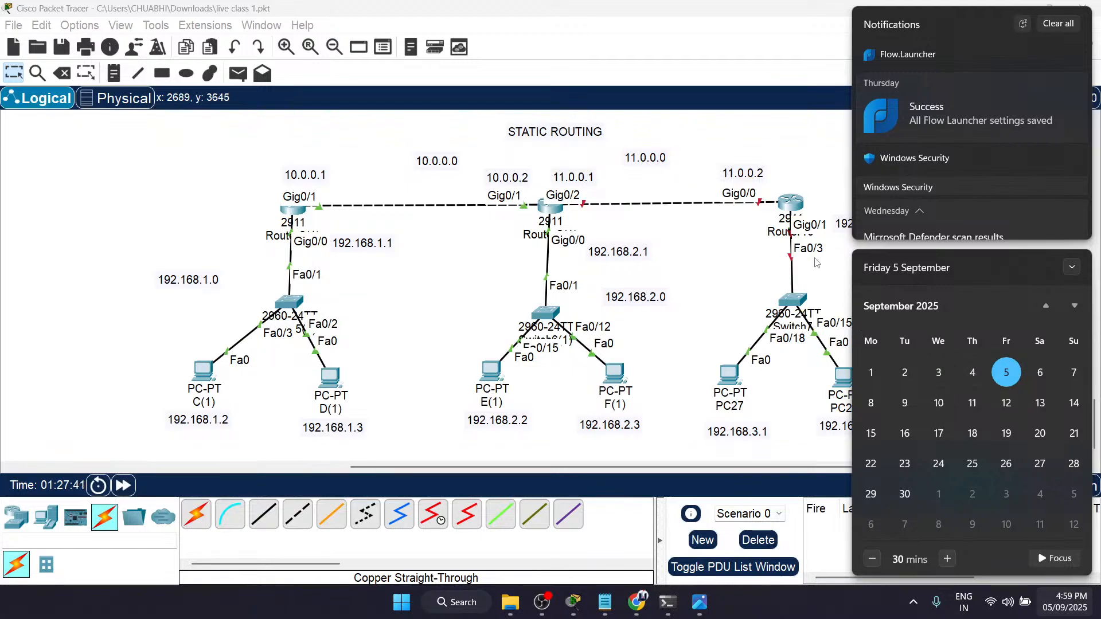
pyautogui.click(817, 263)
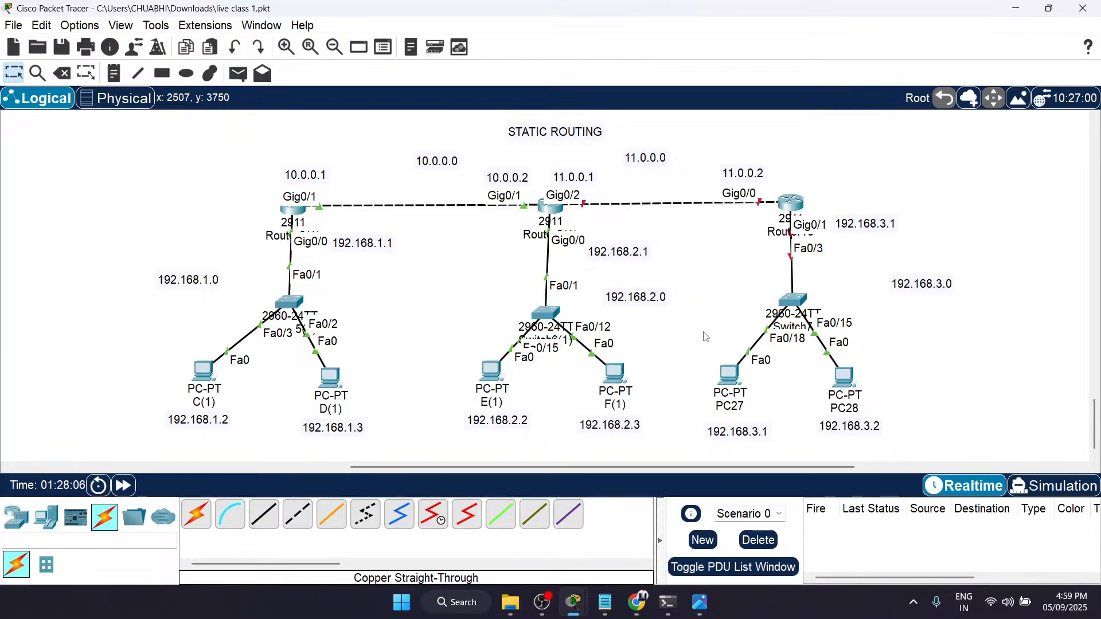
# Step: Switch to OBS Studio and open the options for stopping the stream
pyautogui.click(540, 610)
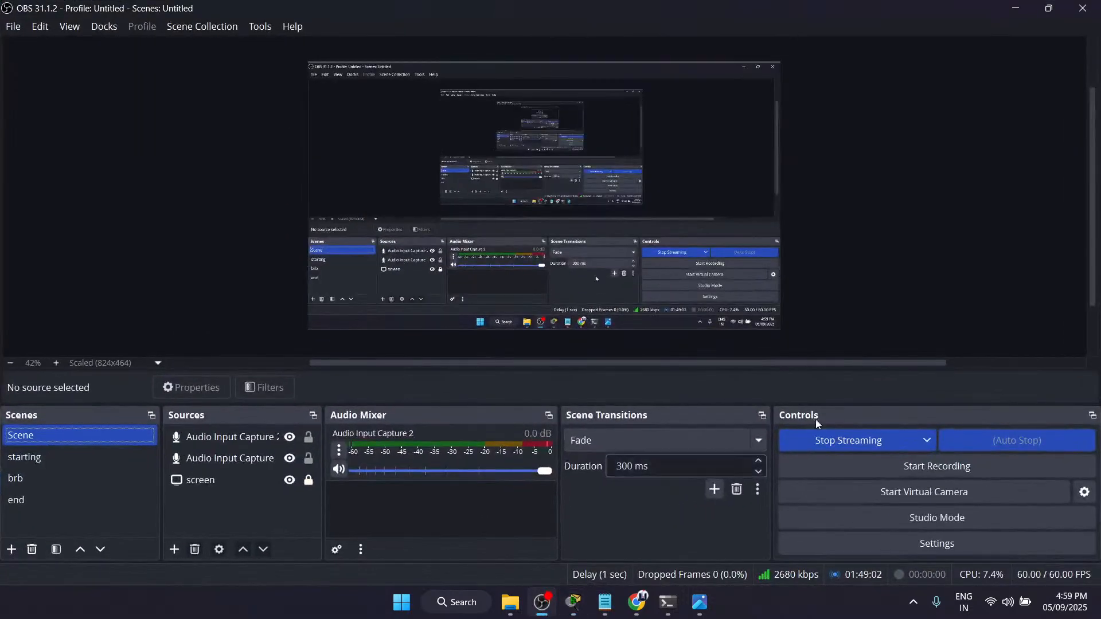
pyautogui.click(884, 442)
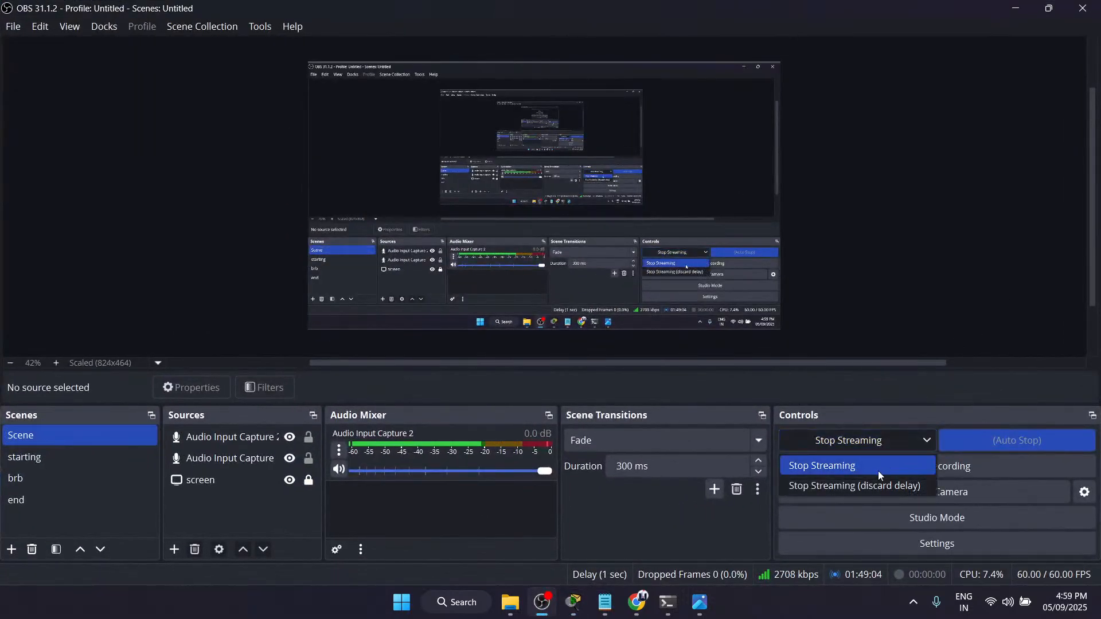